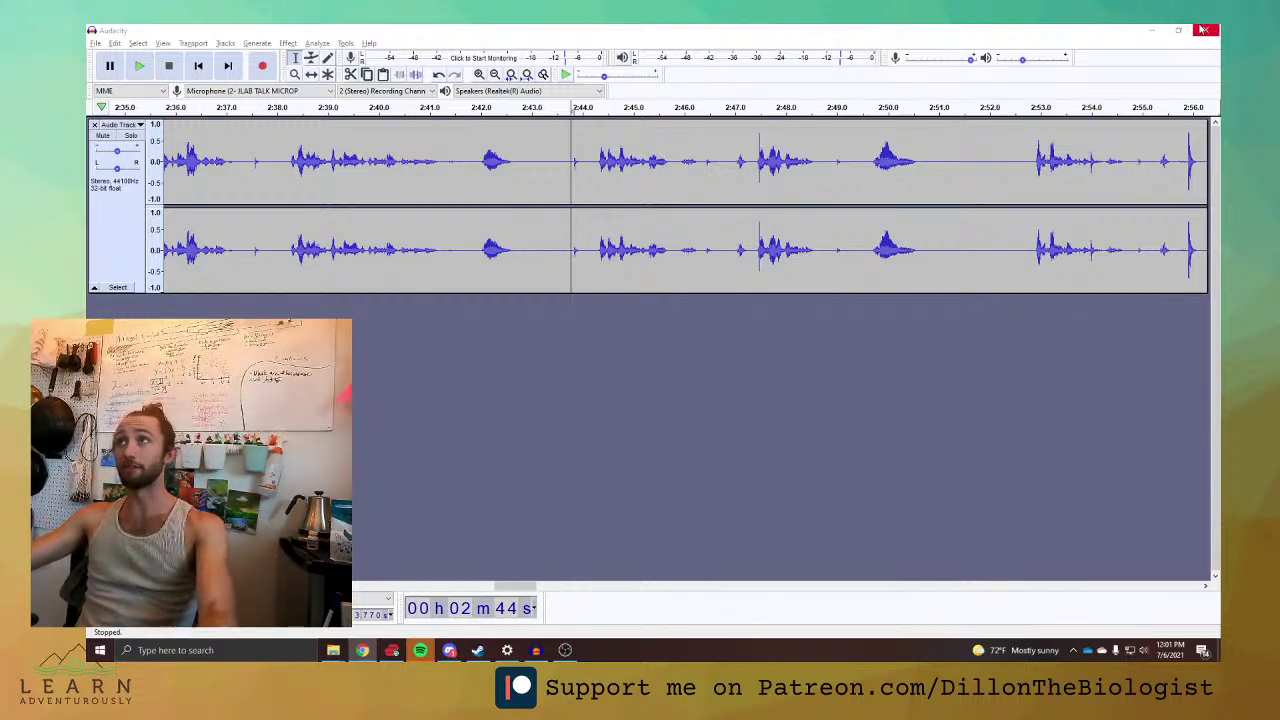
# Minimize the Audacity, Bluetooth settings and Steam windows to clear the desktop.
pyautogui.click(1158, 29)
pyautogui.click(1175, 31)
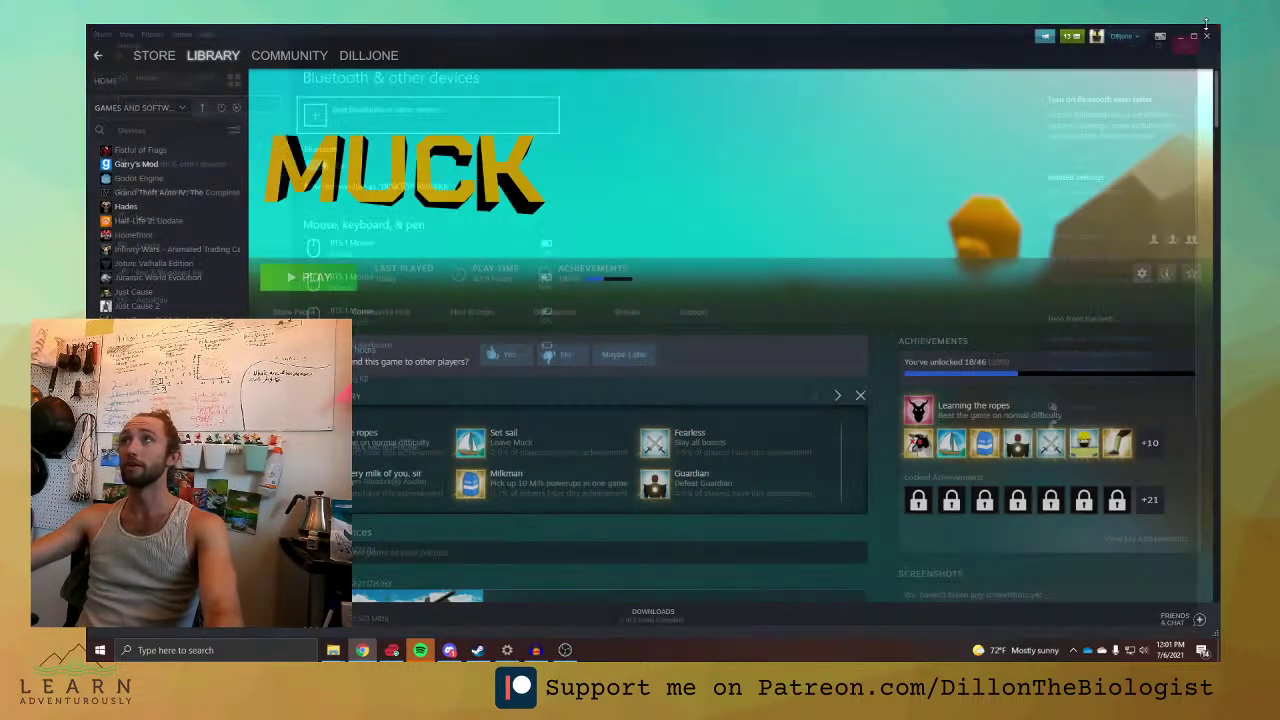
pyautogui.click(1180, 36)
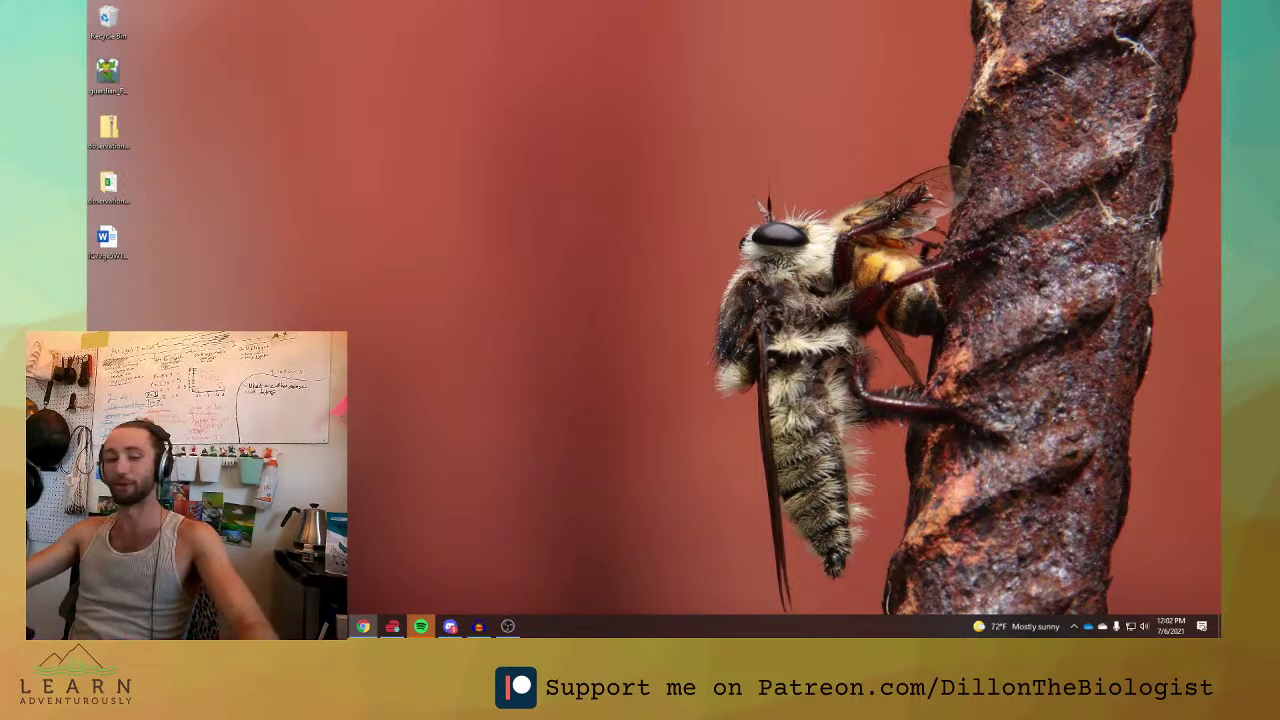
# Switch to Chrome, restore its window to a smaller size, and load reptile-database.reptarium.cz in place of the image search.
pyautogui.hotkey('alt', 'Tab')
pyautogui.hotkey('alt', 'Tab')
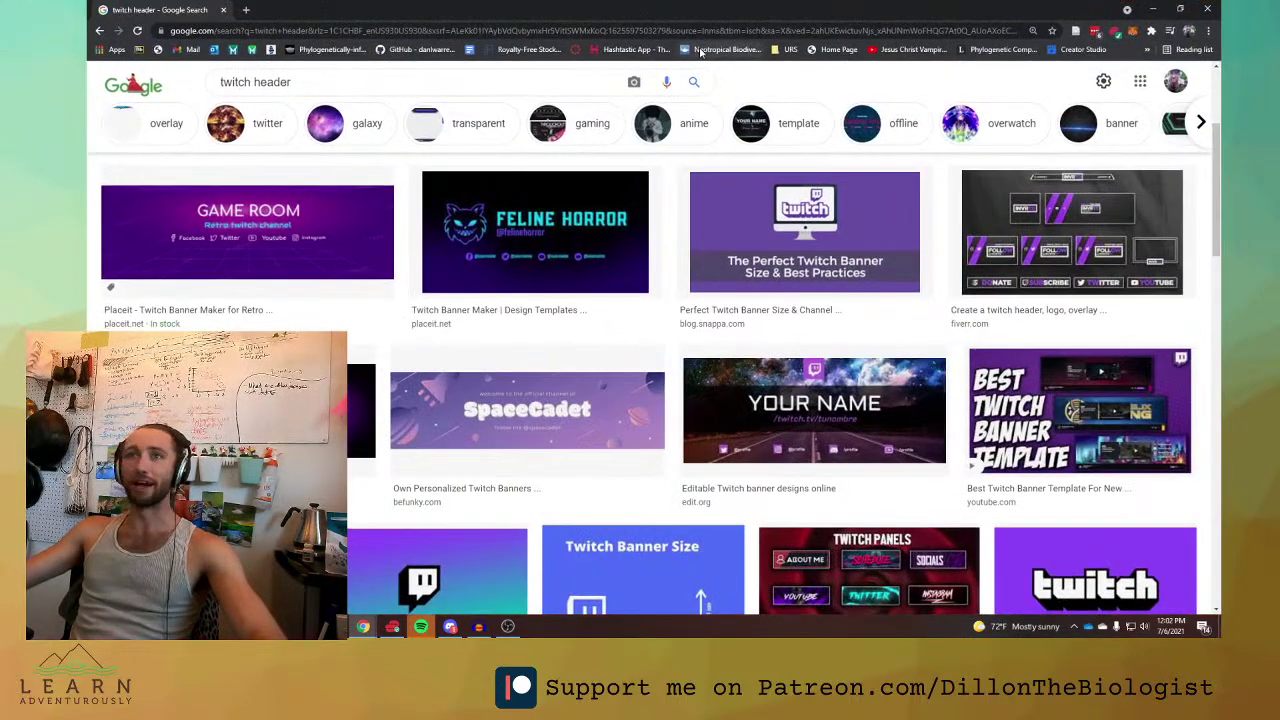
pyautogui.moveTo(705, 10); pyautogui.dragTo(718, 57)
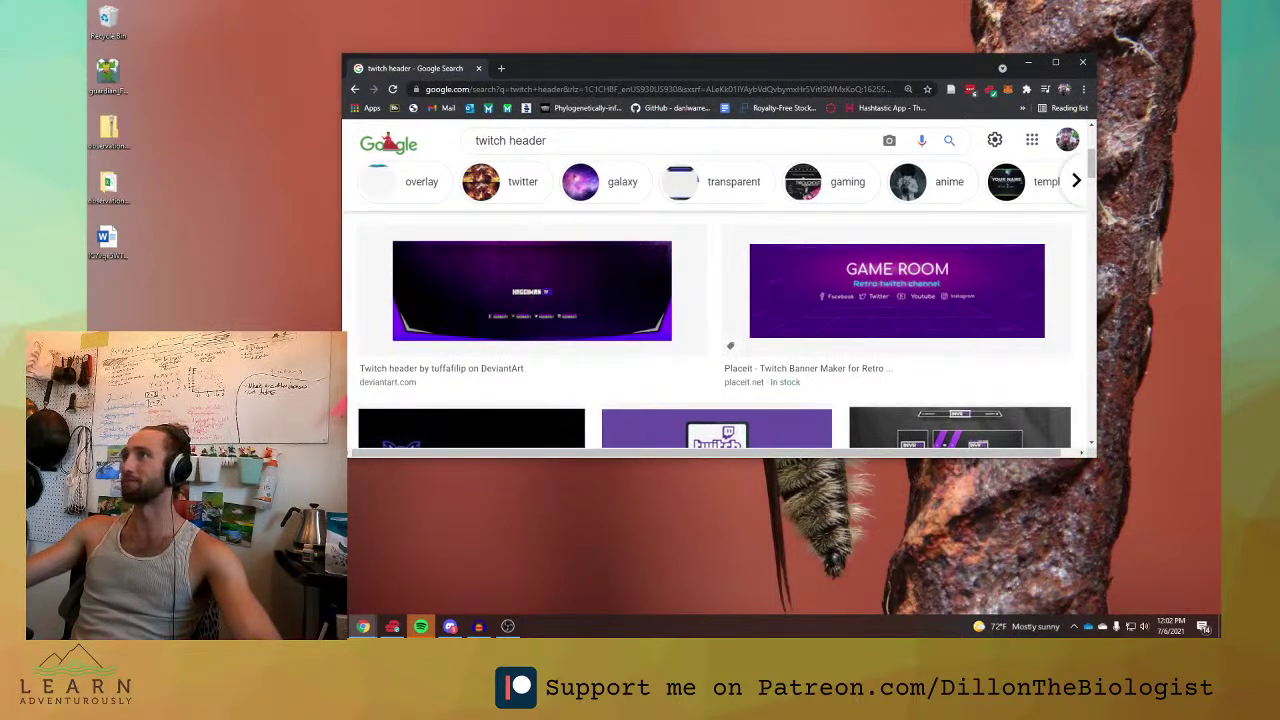
pyautogui.click(647, 89)
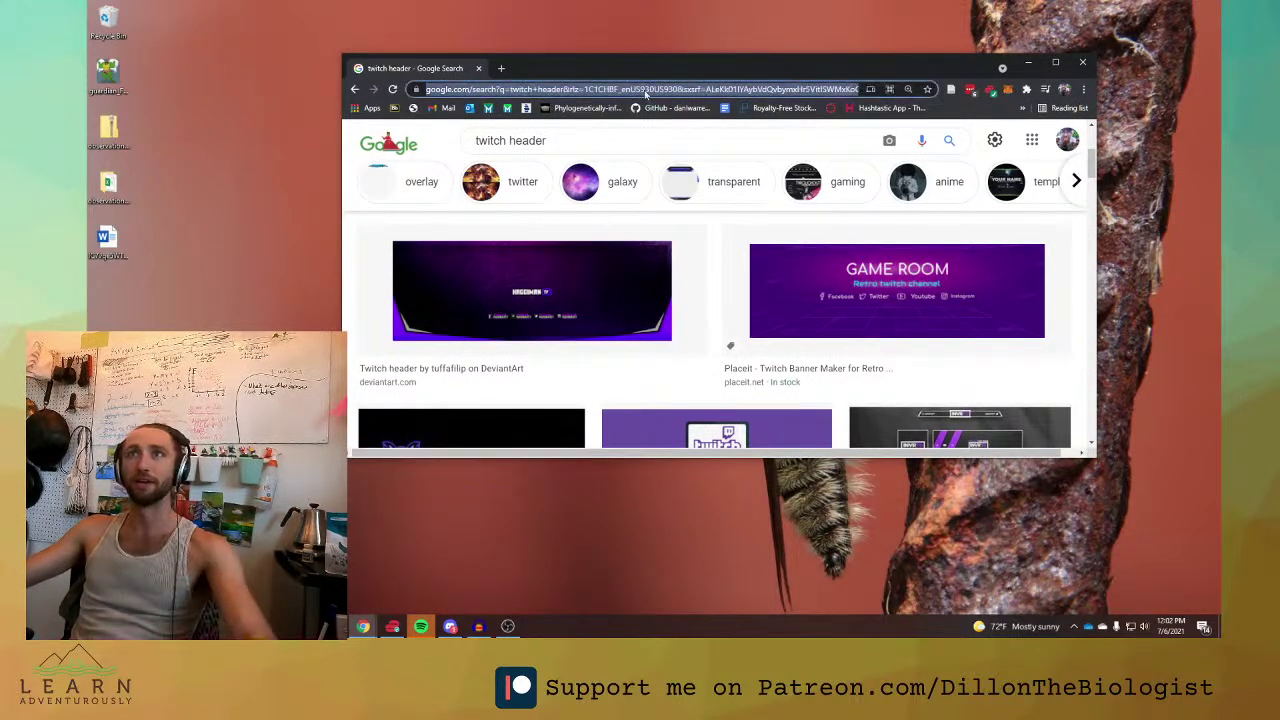
pyautogui.write('repti')
pyautogui.press('Return')
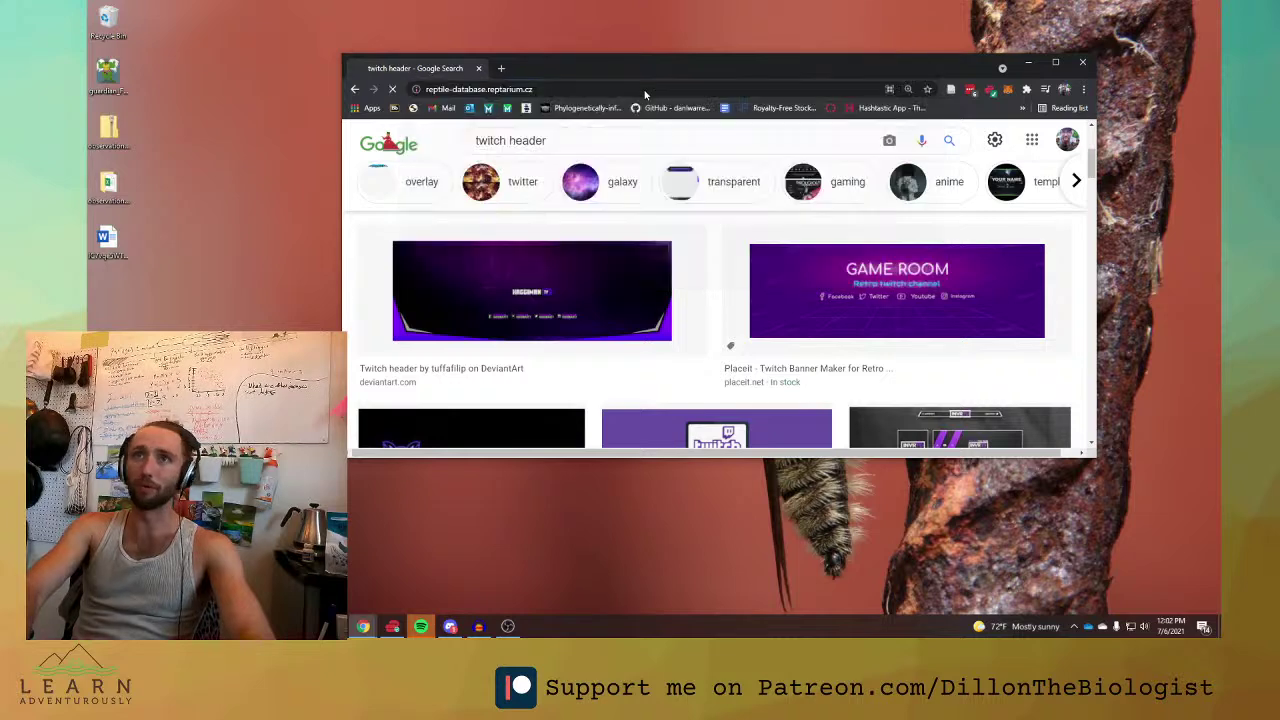
# Open amphibiaweb.org in a new tab, add another blank tab, and look over the AmphibiaWeb home page.
pyautogui.click(501, 68)
pyautogui.write('amphibiaweb.org')
pyautogui.press('Return')
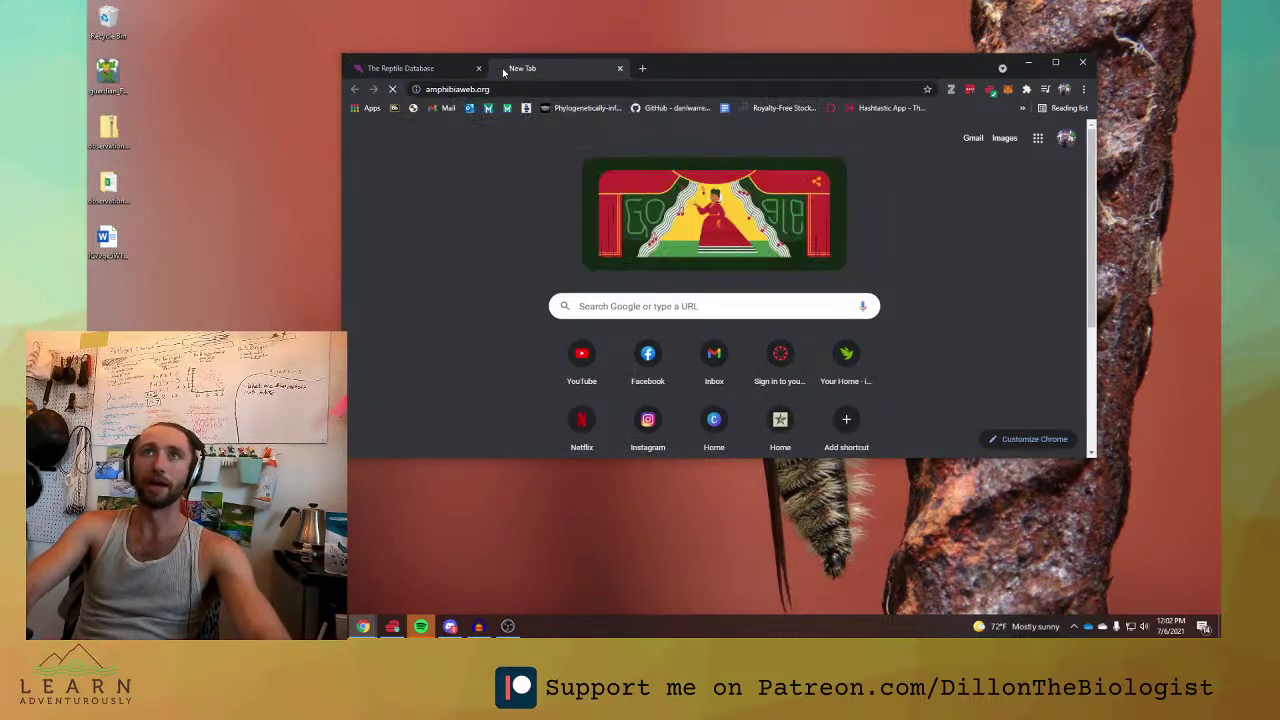
pyautogui.click(642, 68)
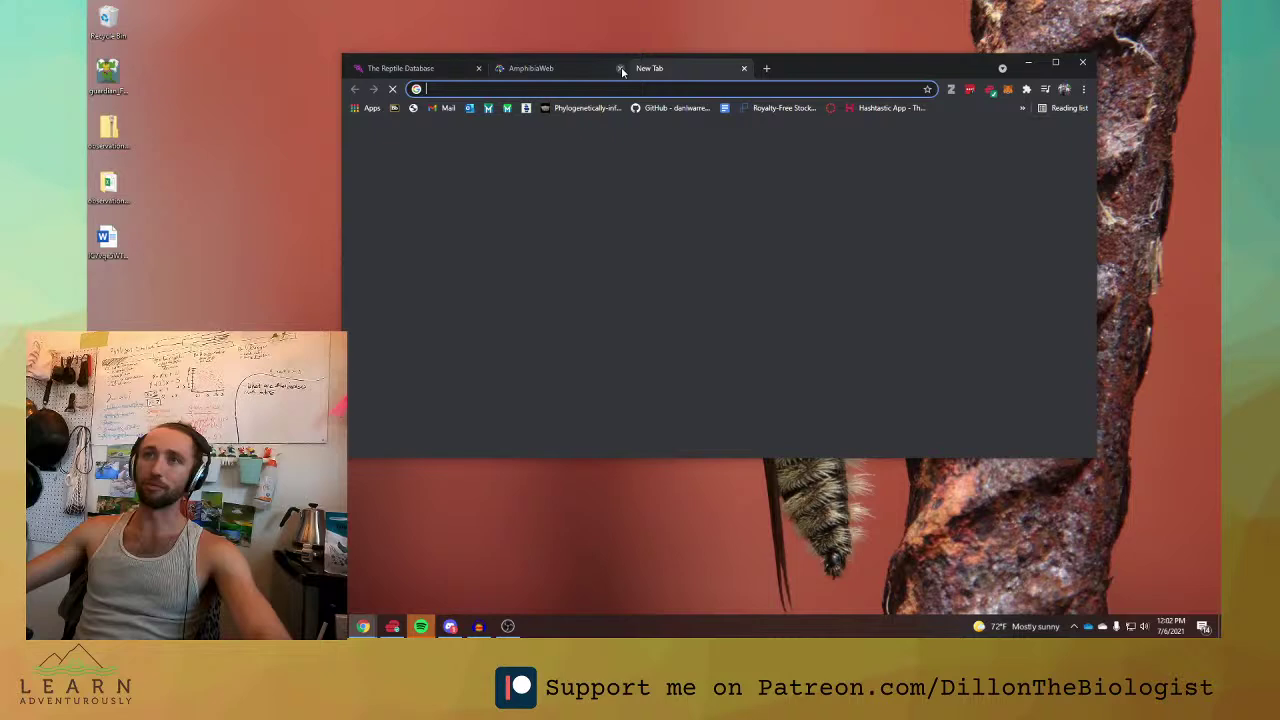
pyautogui.click(570, 70)
pyautogui.scroll(-2, 837, 258)
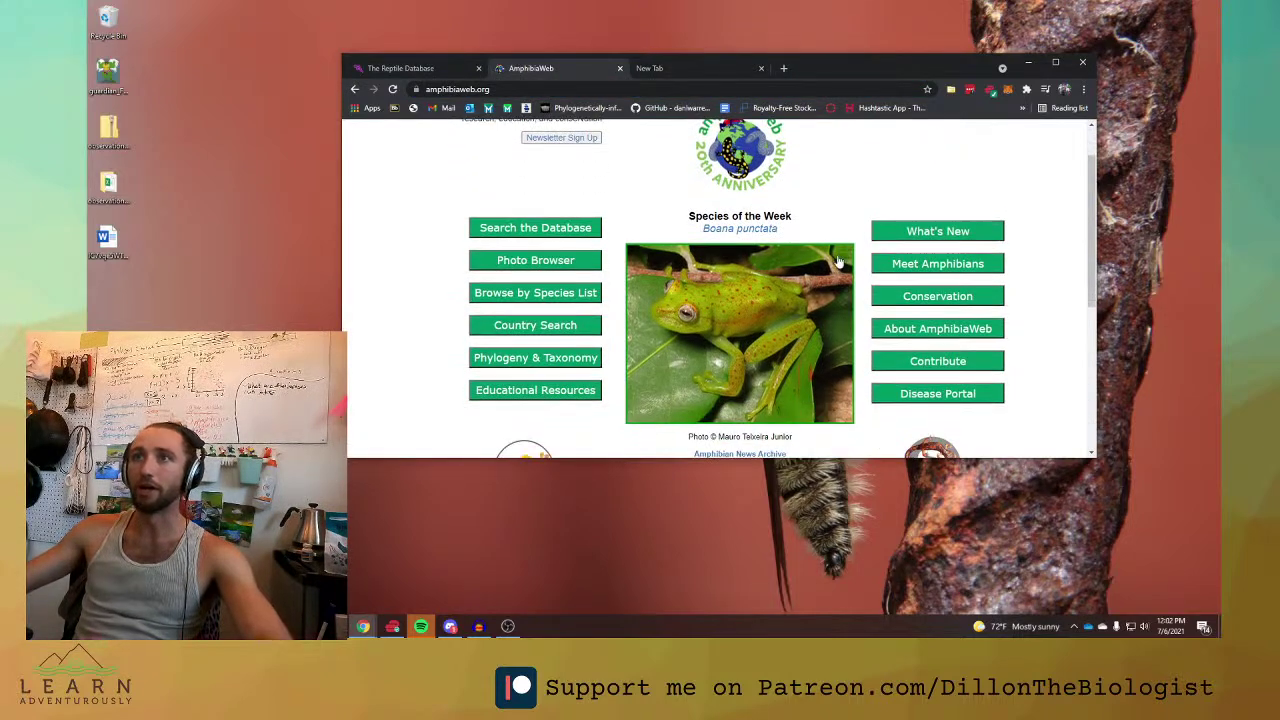
pyautogui.scroll(1, 608, 326)
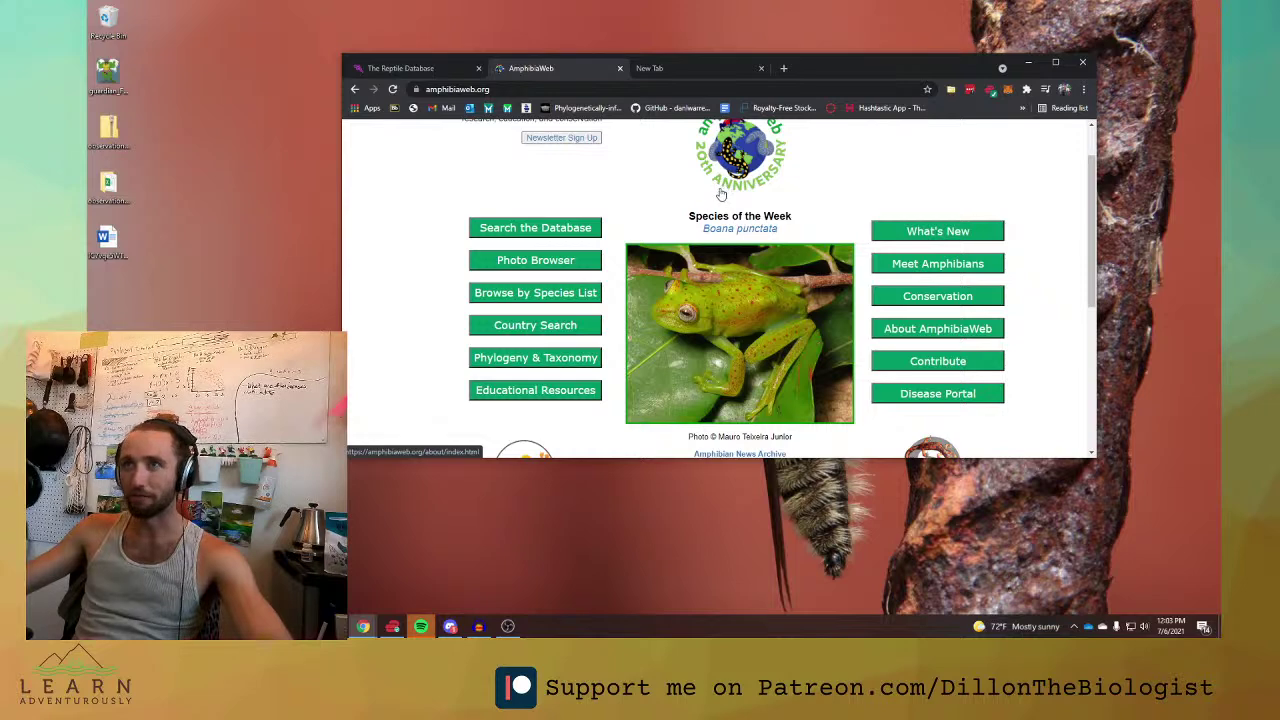
pyautogui.scroll(1, 722, 190)
pyautogui.scroll(-3, 703, 157)
pyautogui.scroll(2, 703, 157)
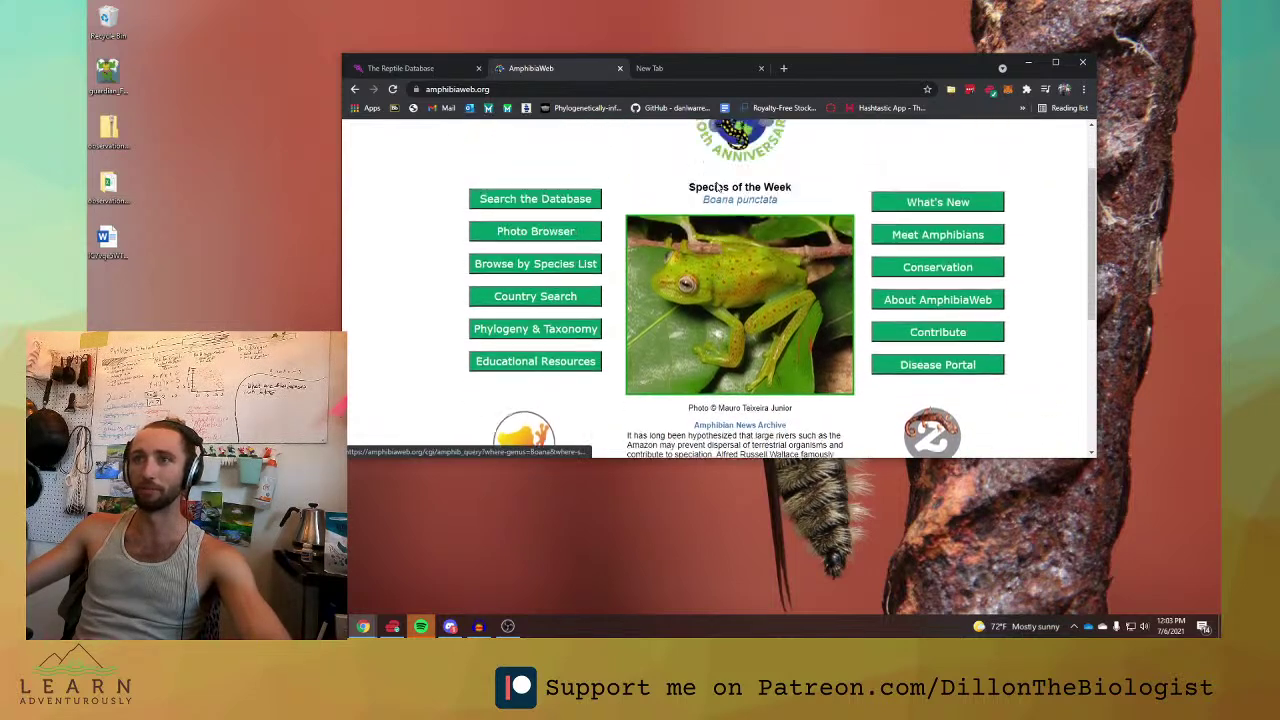
# Load amphibiansoftheworld.amnh.org in the blank tab, look through its family list, and maximize the browser window.
pyautogui.click(684, 68)
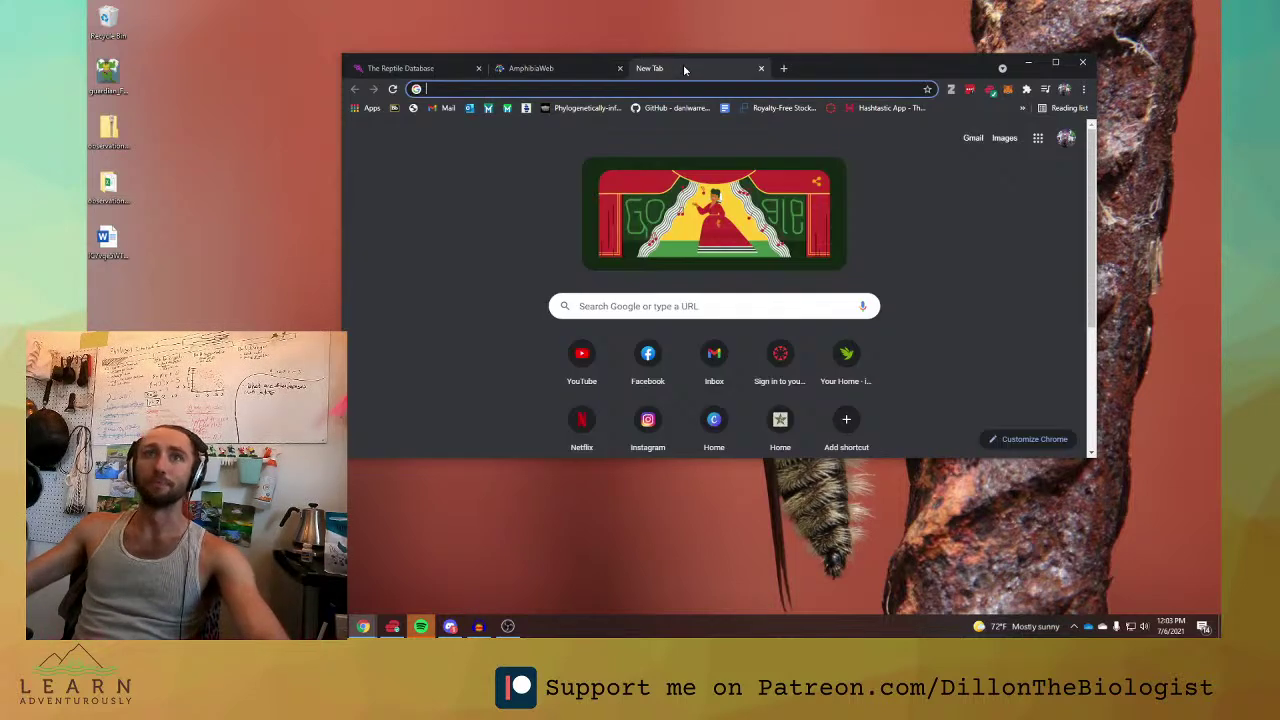
pyautogui.write('am')
pyautogui.press('Down')
pyautogui.press('Down')
pyautogui.press('Down')
pyautogui.press('Down')
pyautogui.press('Return')
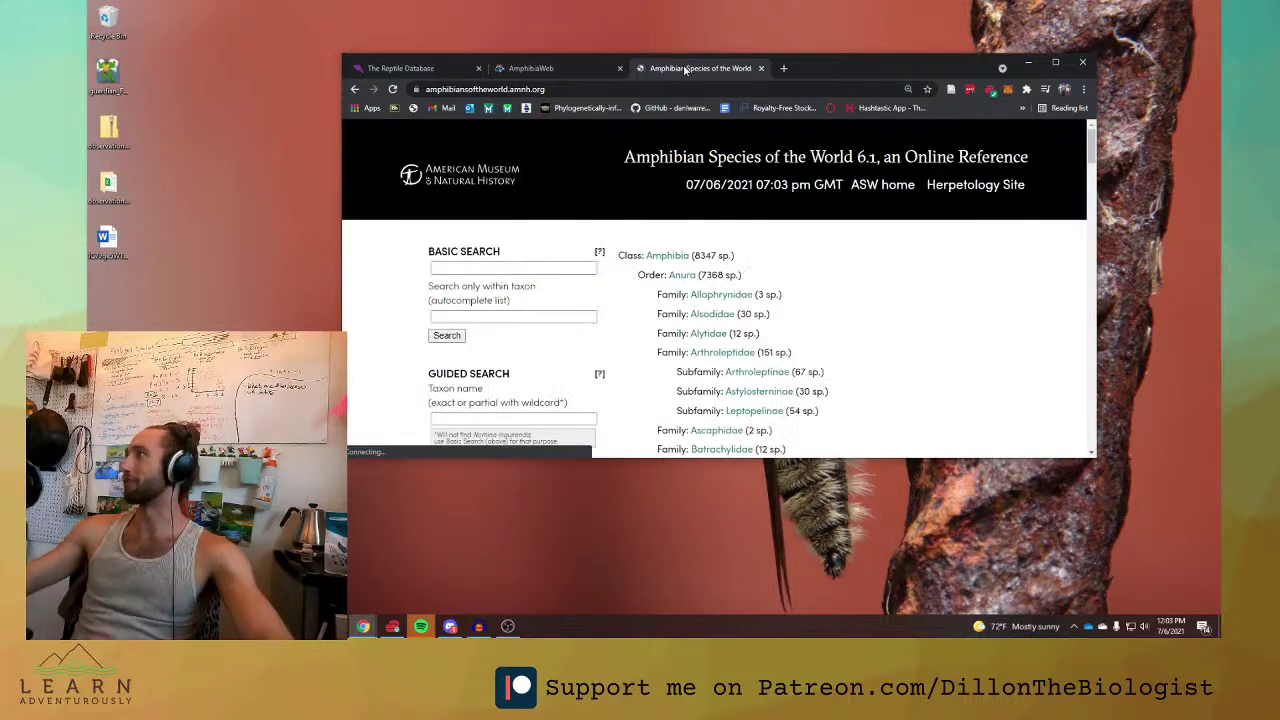
pyautogui.scroll(-10, 931, 209)
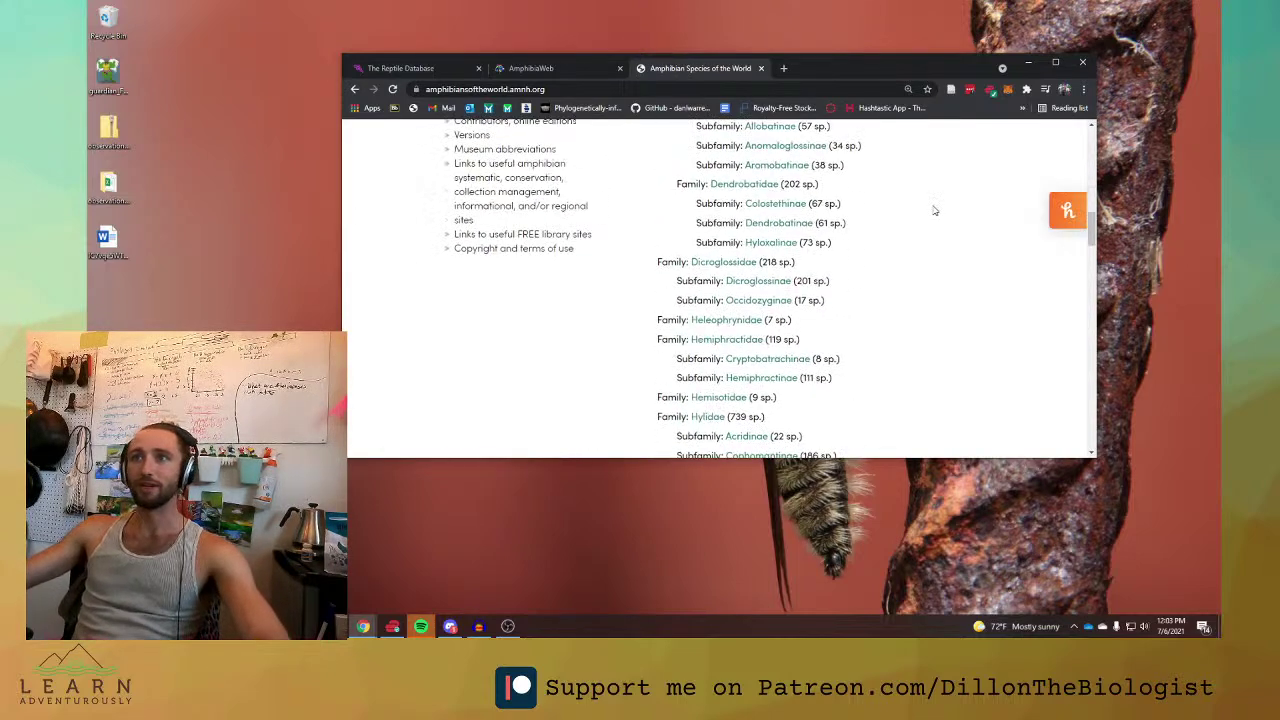
pyautogui.click(1055, 63)
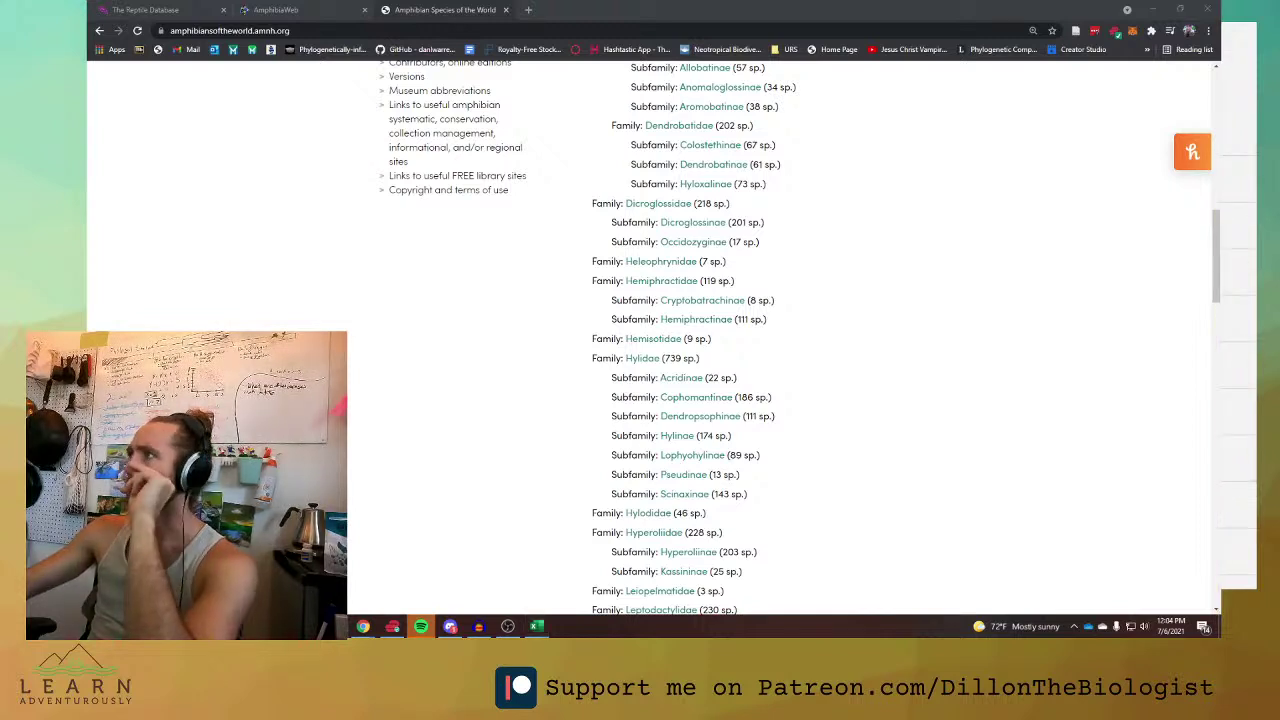
# Switch to the taxa_validate.xlsx workbook in Excel and examine the check columns around the Hyla and Hypsiboas species rows.
pyautogui.hotkey('alt', 'Tab')
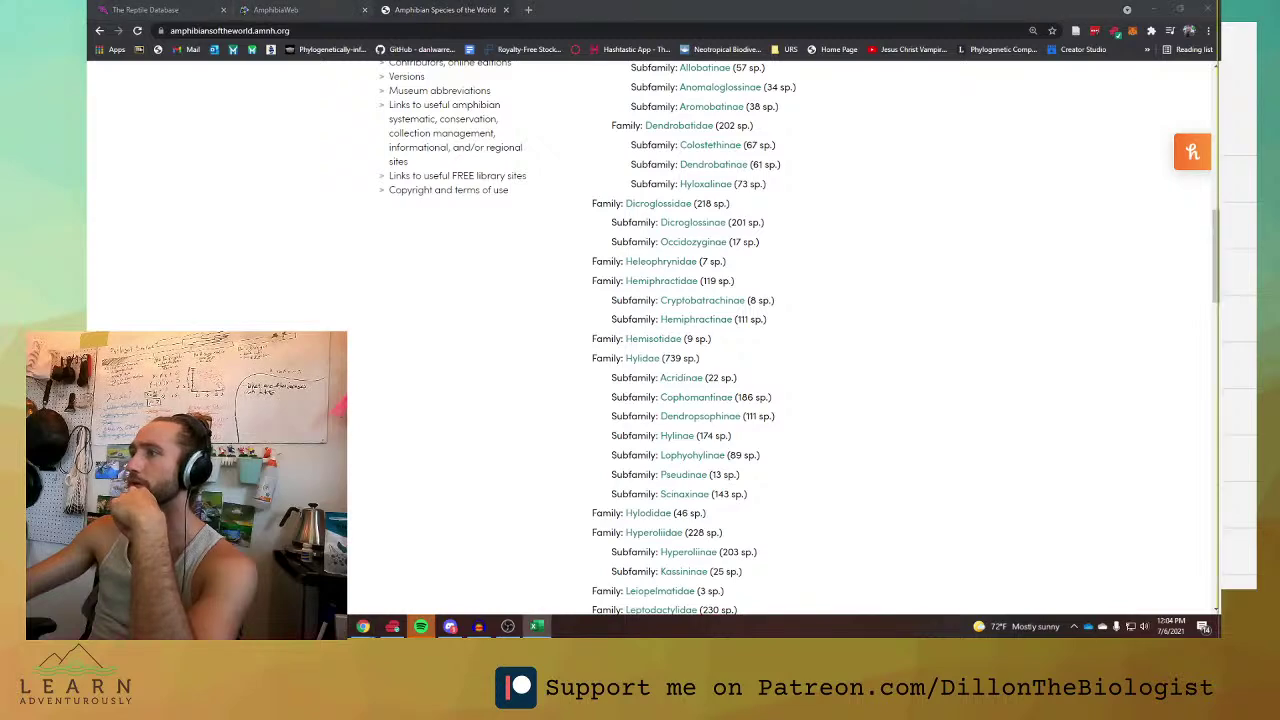
pyautogui.hotkey('alt', 'Tab')
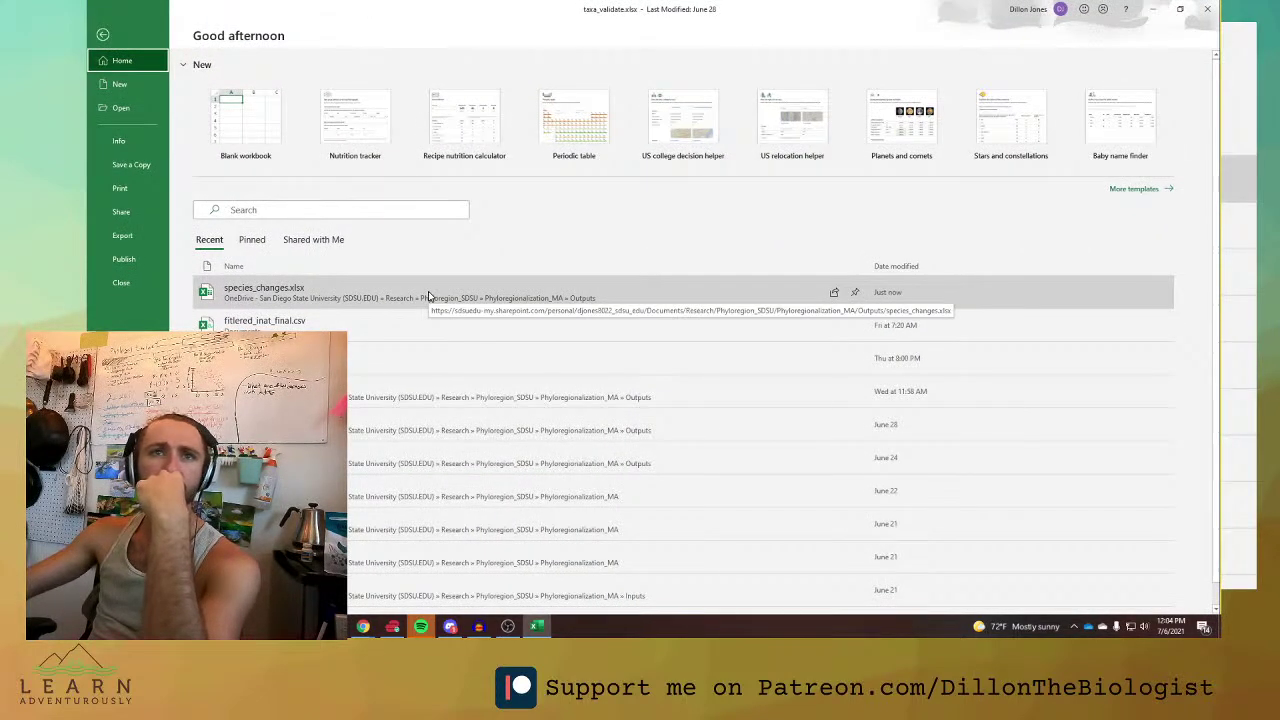
pyautogui.click(102, 34)
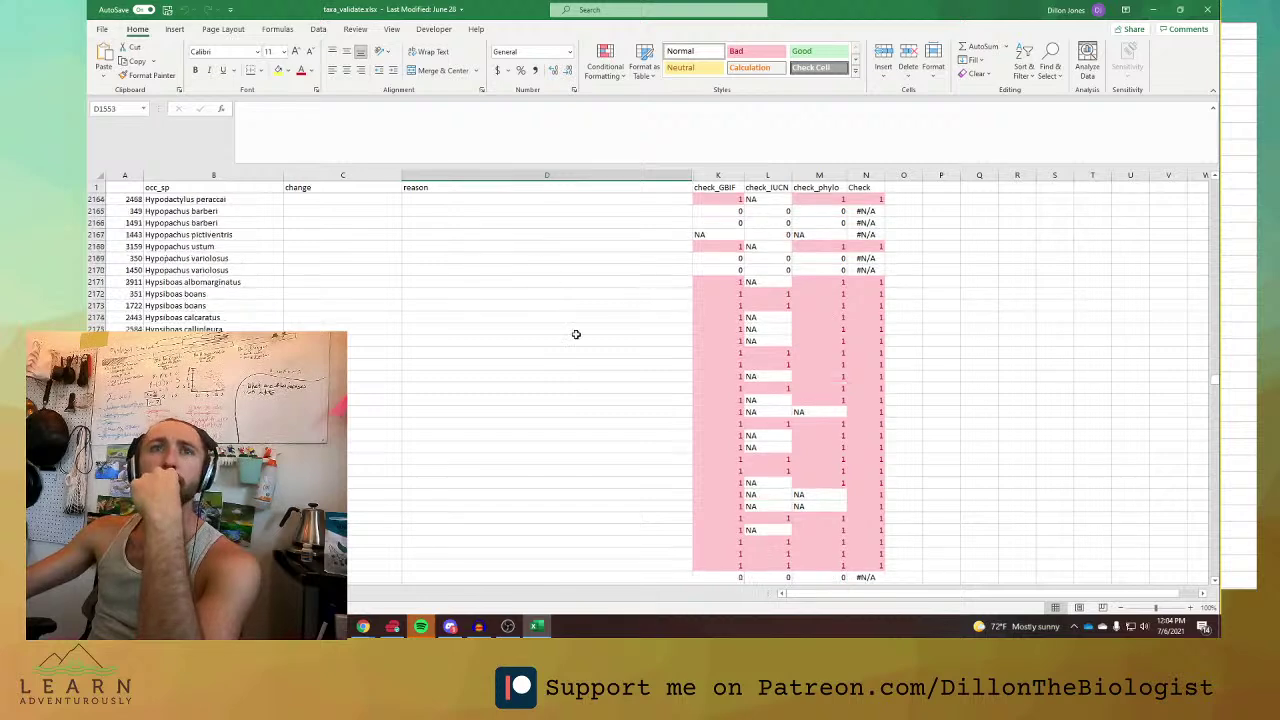
pyautogui.scroll(20, 576, 334)
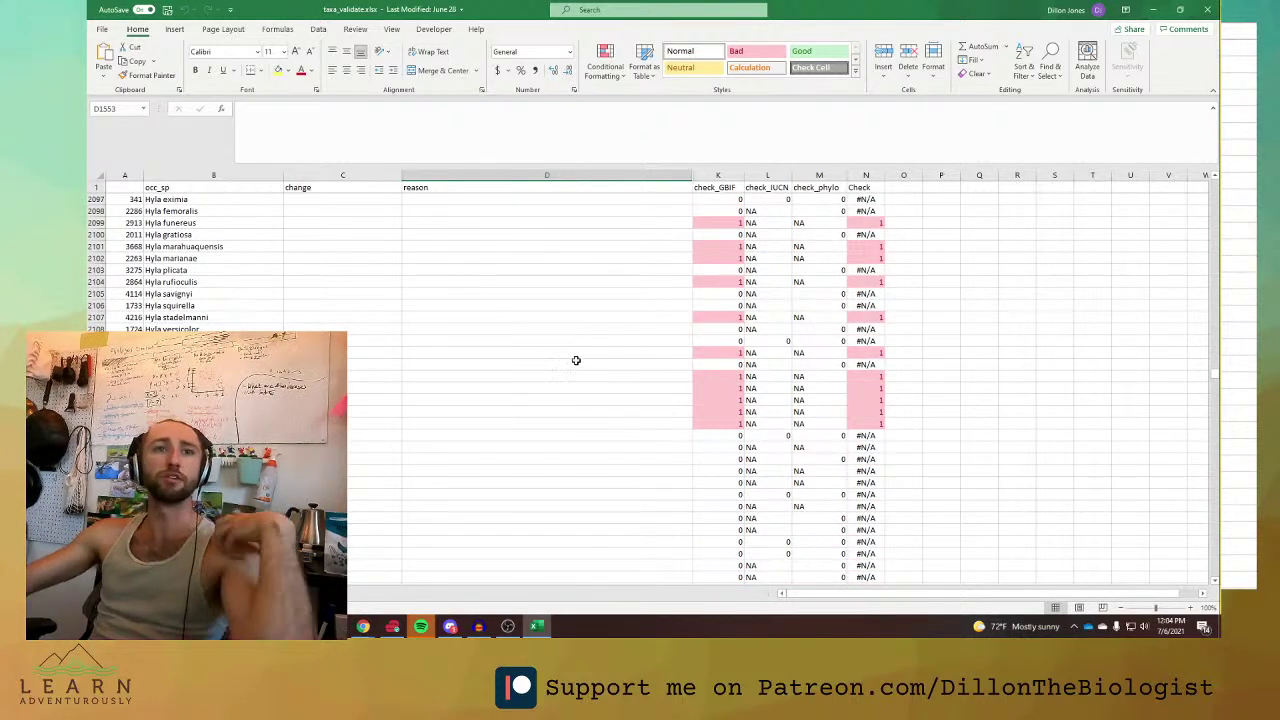
pyautogui.scroll(5, 662, 331)
pyautogui.scroll(-14, 662, 330)
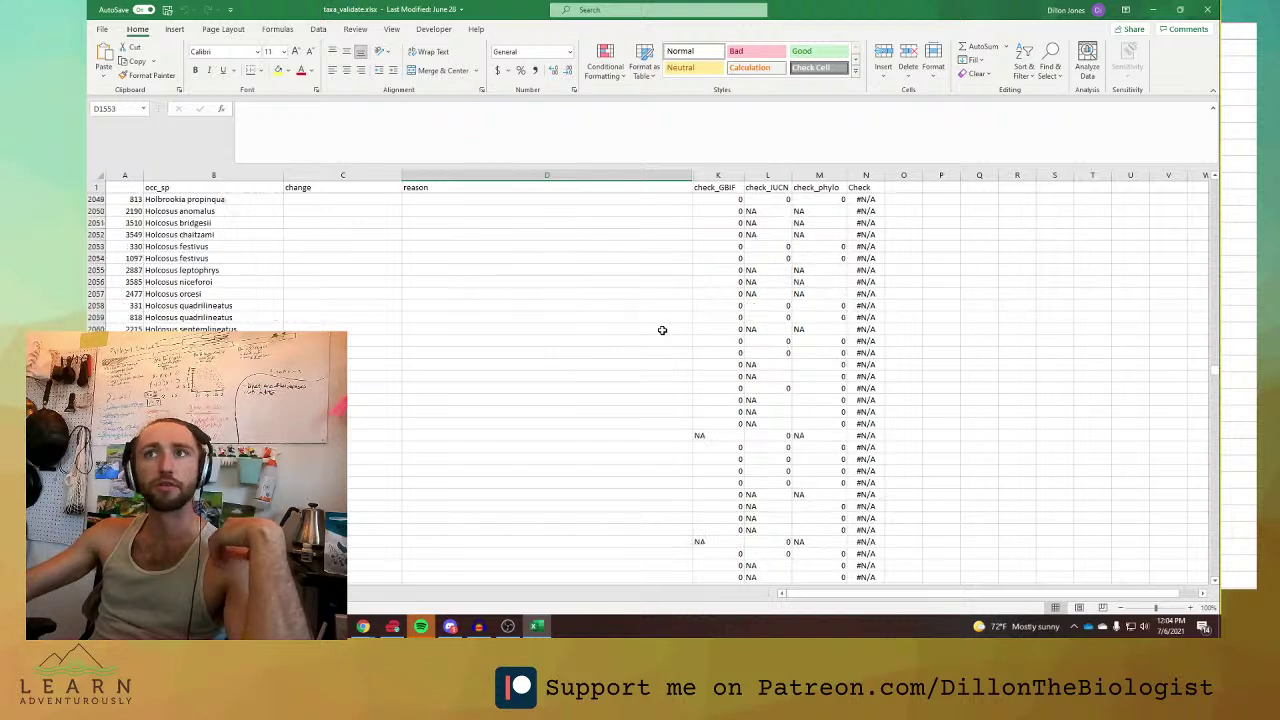
# Open species.csv from the recent workbooks and return to the taxa_validate workbook.
pyautogui.click(101, 33)
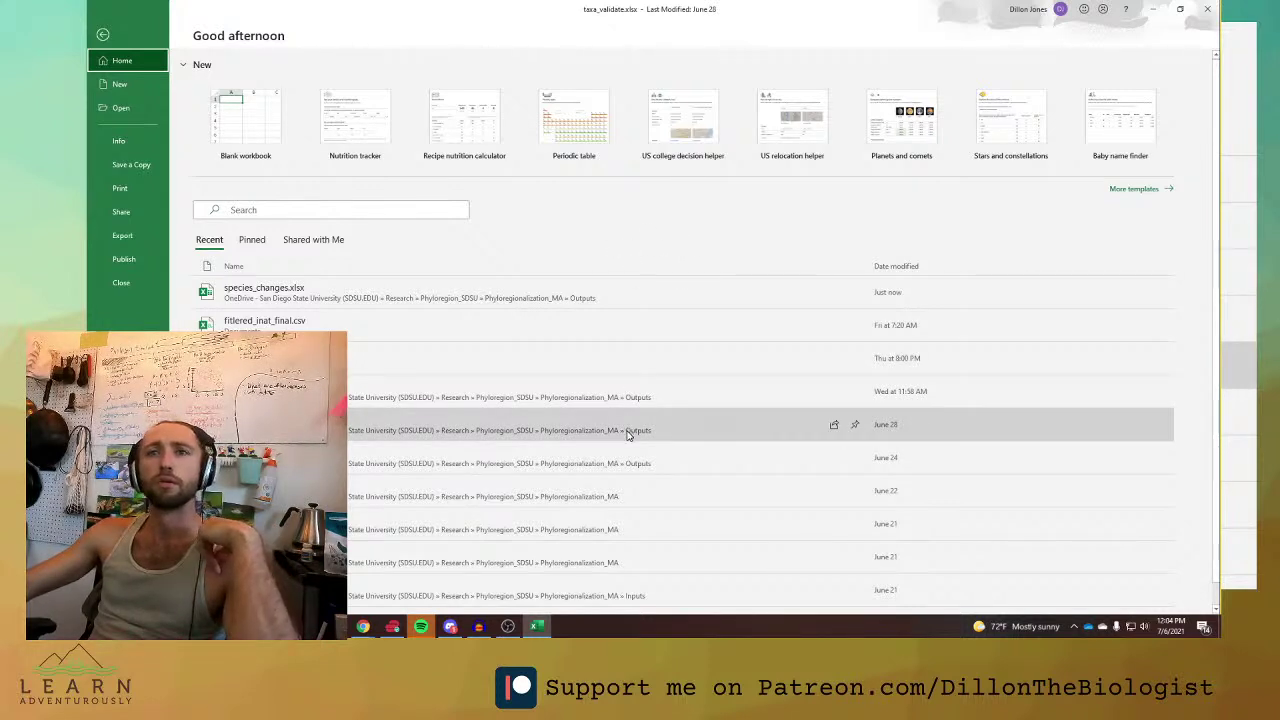
pyautogui.click(621, 491)
pyautogui.scroll(-12, 621, 493)
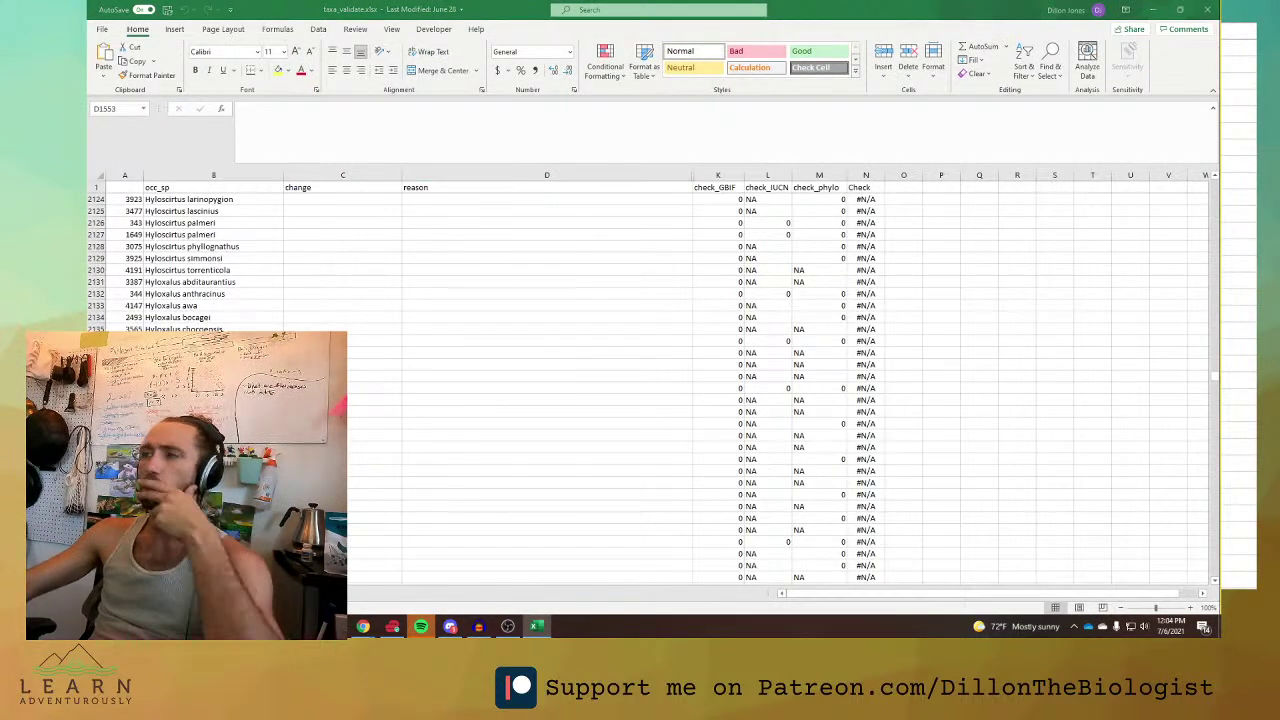
pyautogui.press('super+d')
pyautogui.press('super+d')
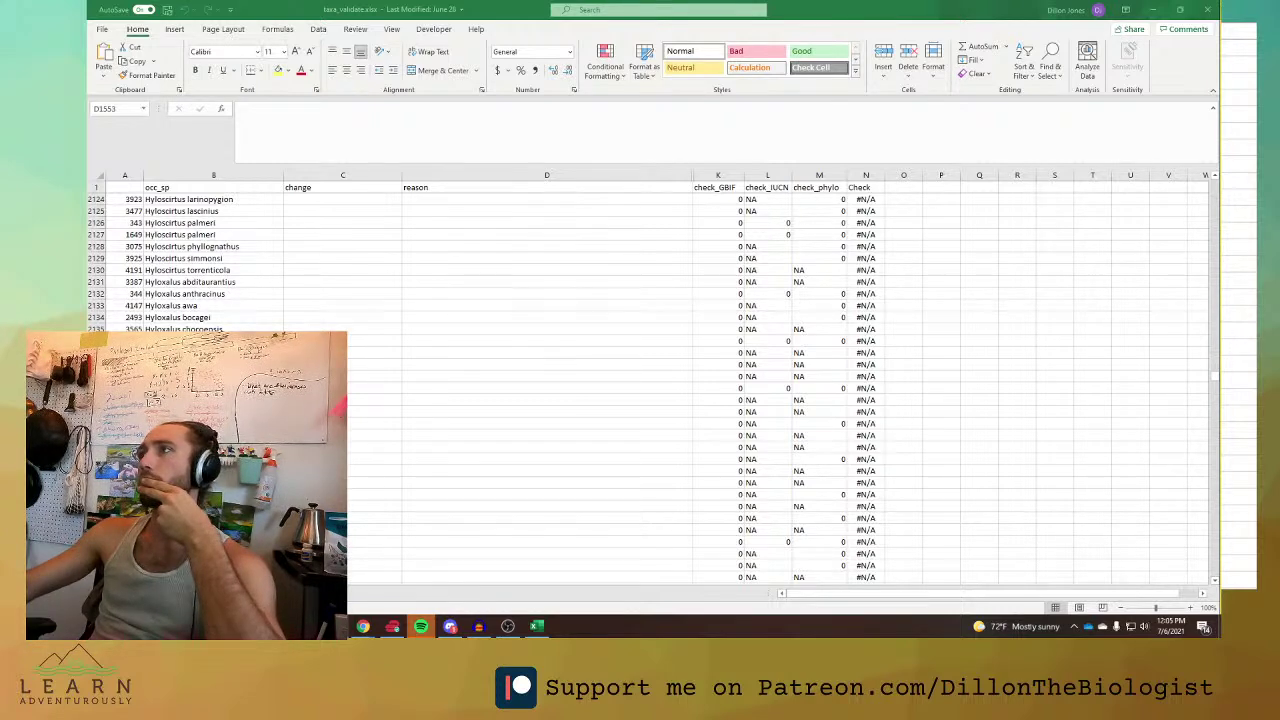
pyautogui.hotkey('alt', 'Tab')
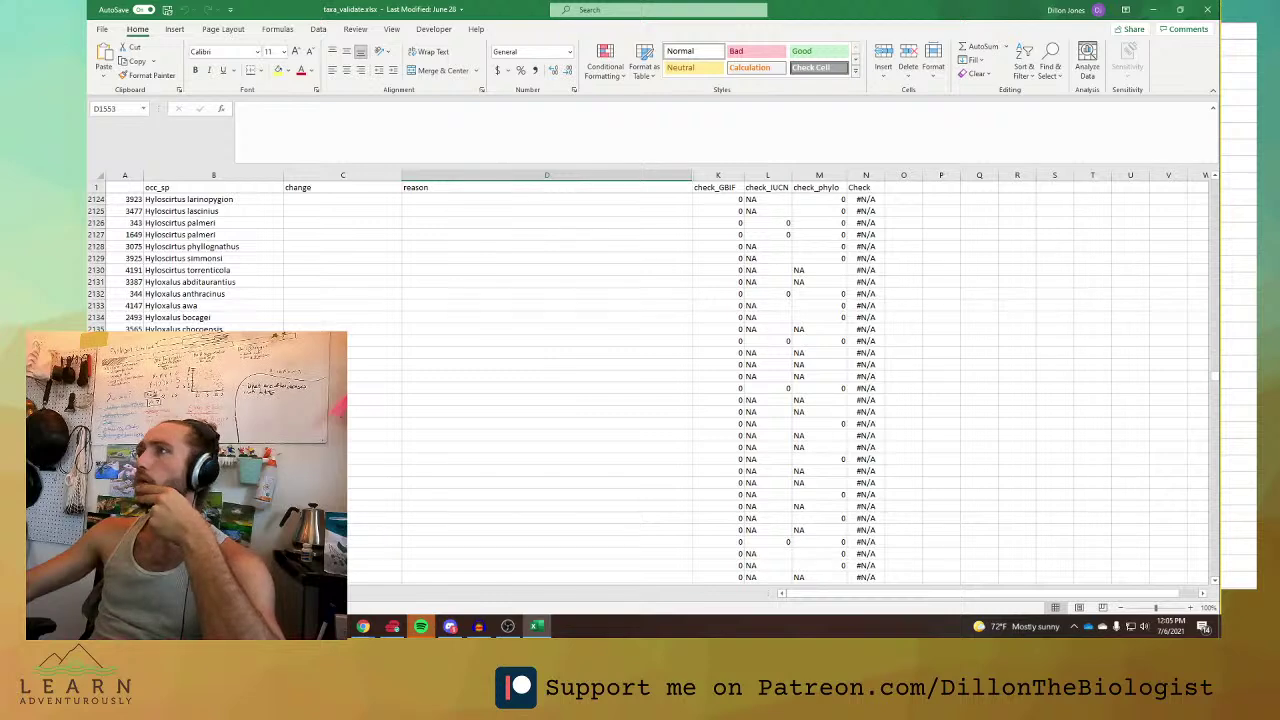
pyautogui.click(102, 28)
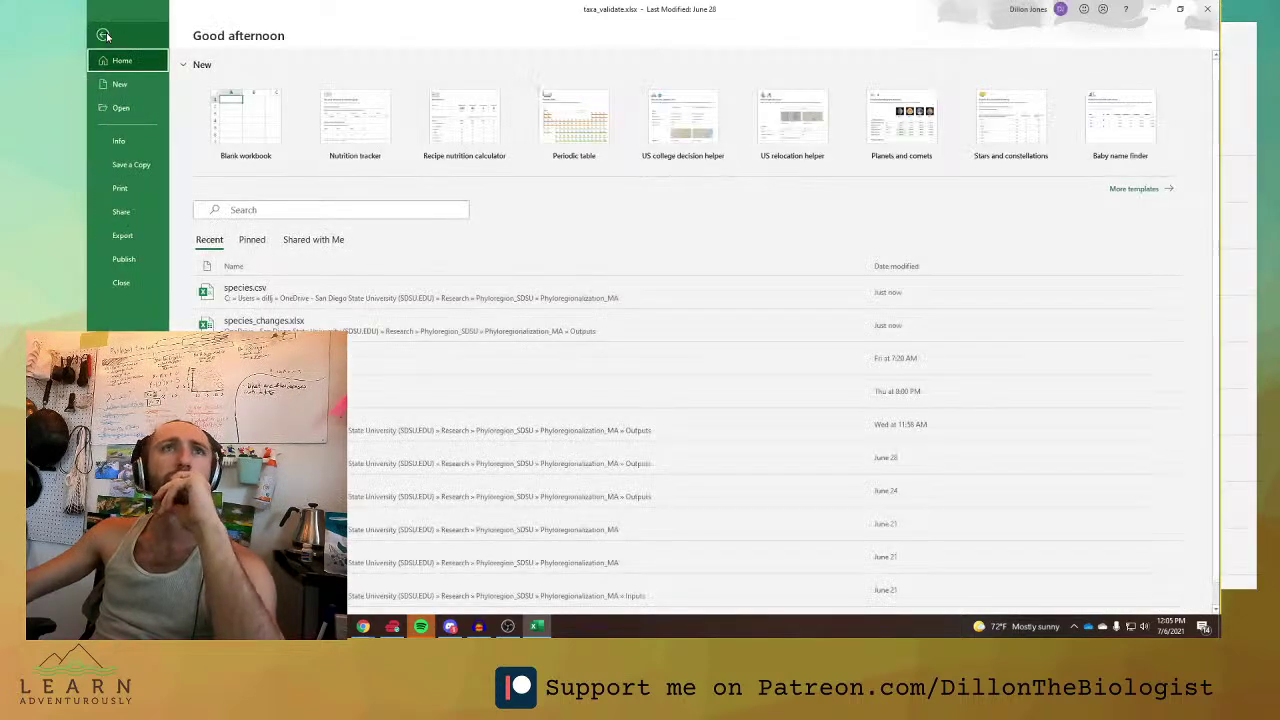
pyautogui.click(101, 30)
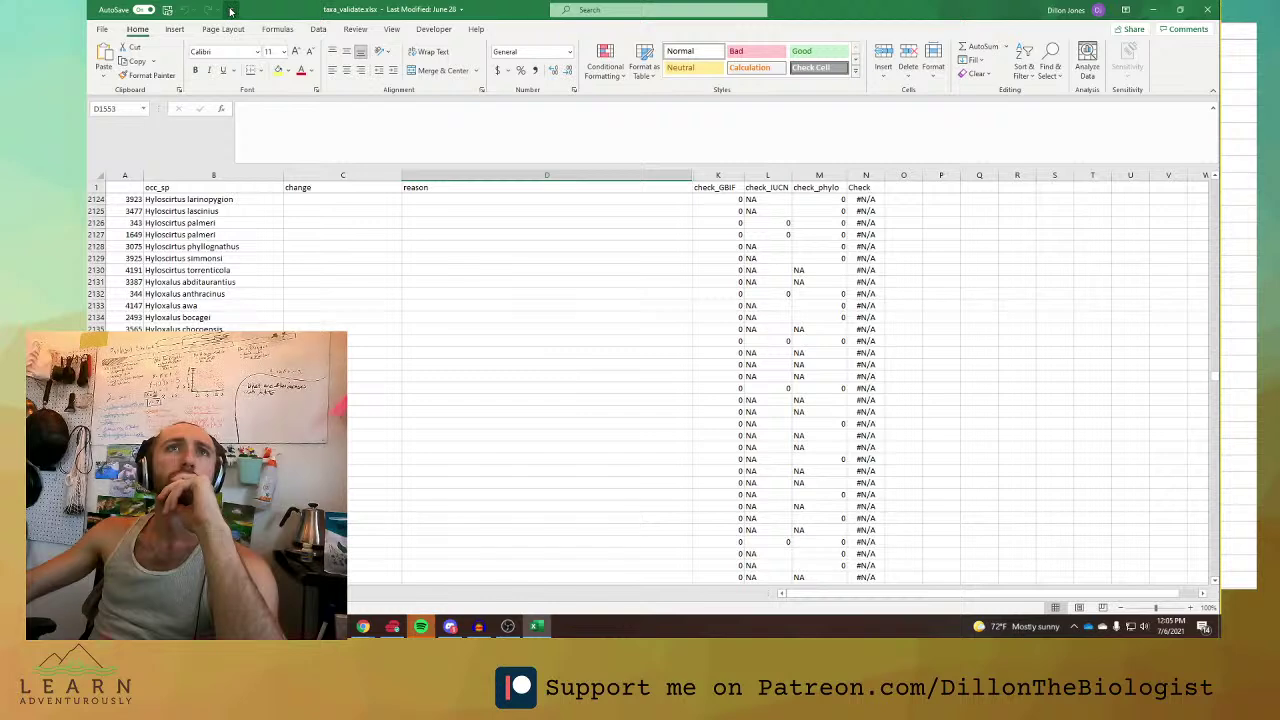
pyautogui.click(102, 29)
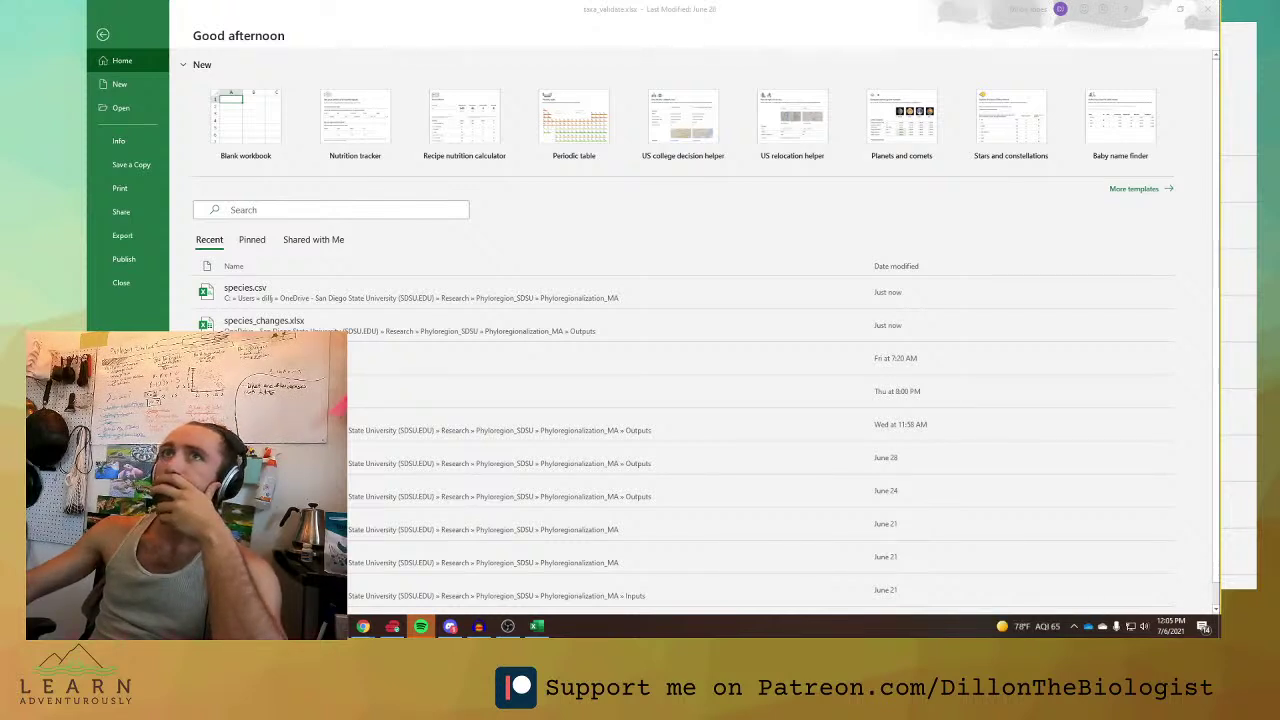
pyautogui.hotkey('alt', 'Tab')
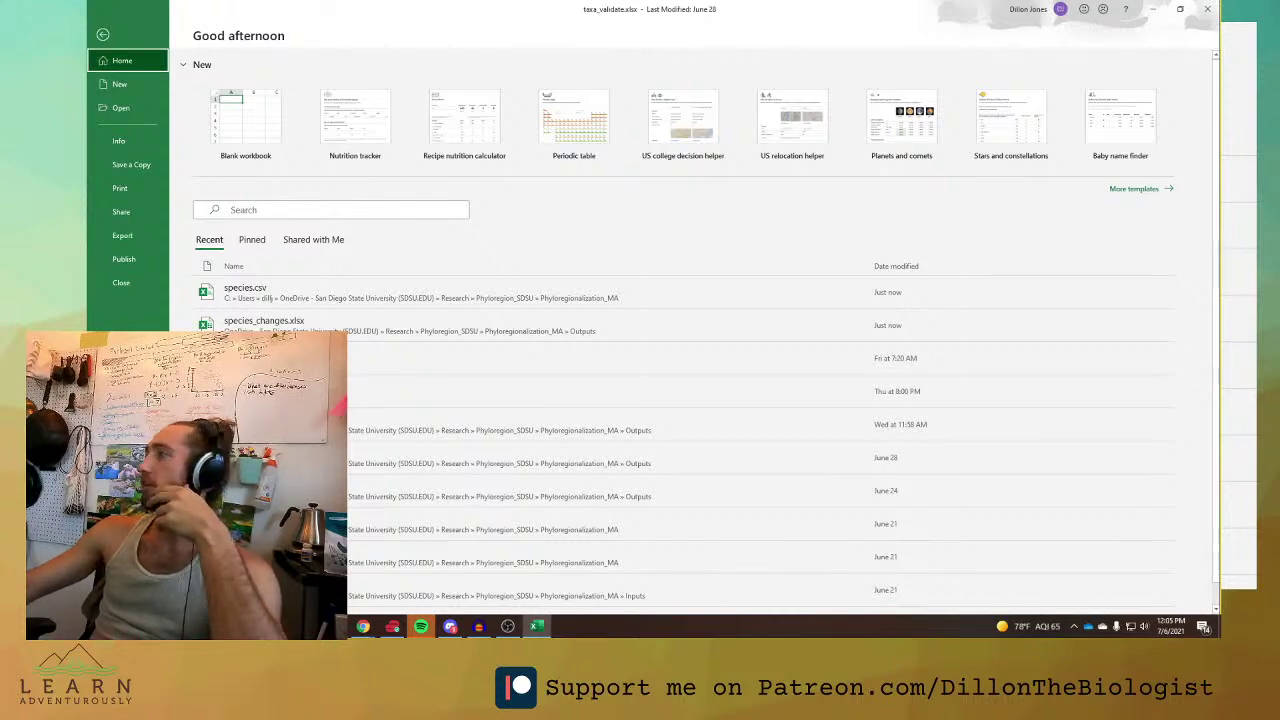
pyautogui.press('Escape')
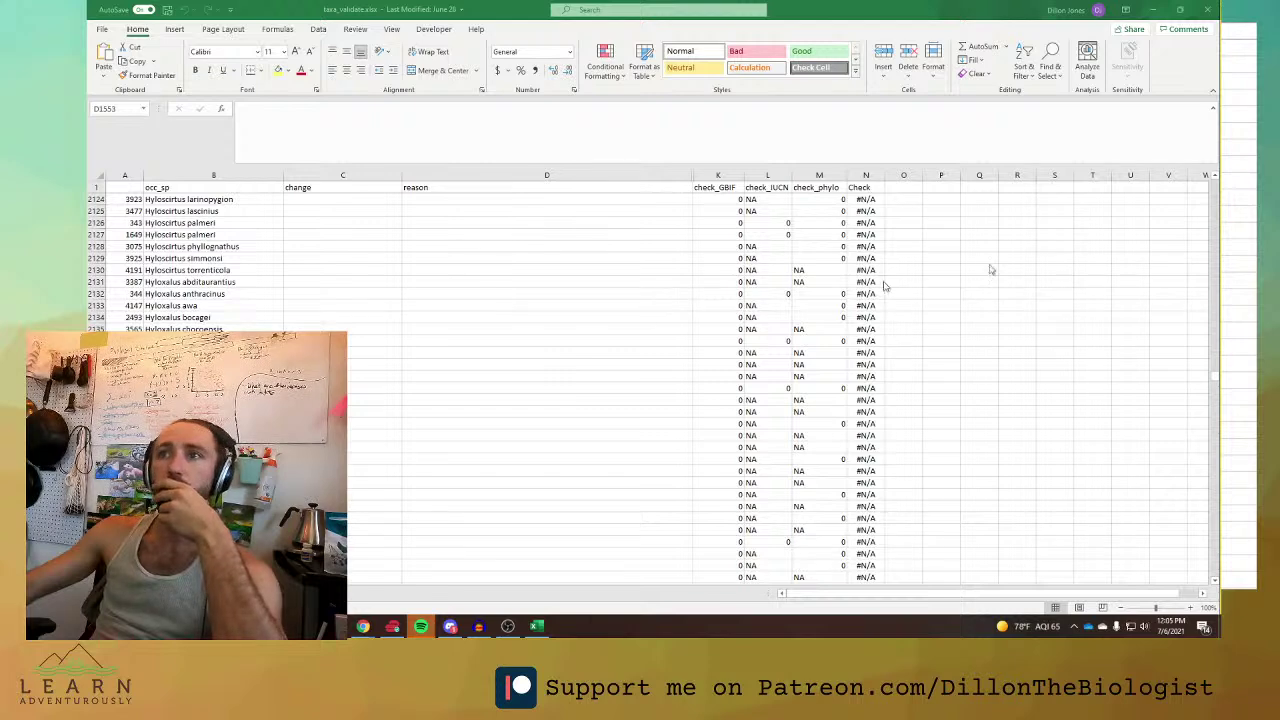
pyautogui.hotkey('alt', 'Tab')
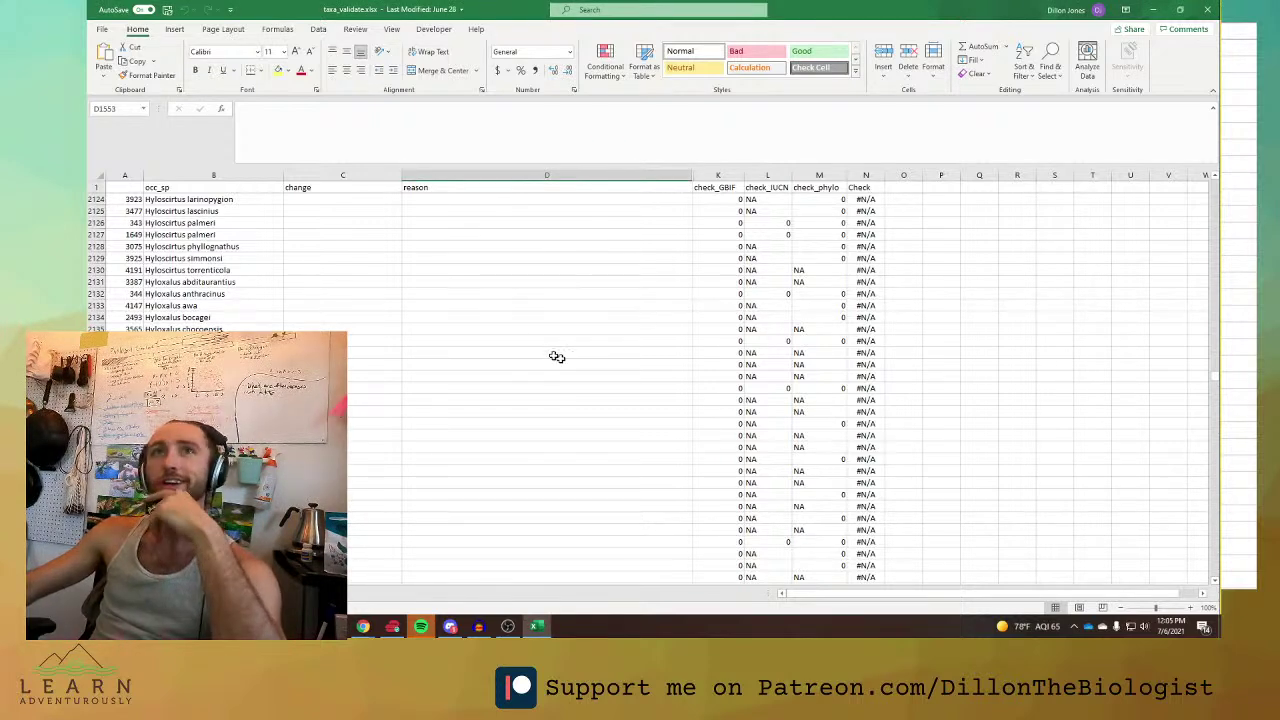
# Look back through the taxa_validate rows to the Diploglossus entries and inspect the note "Might not exist??" in the reason column.
pyautogui.scroll(13, 404, 408)
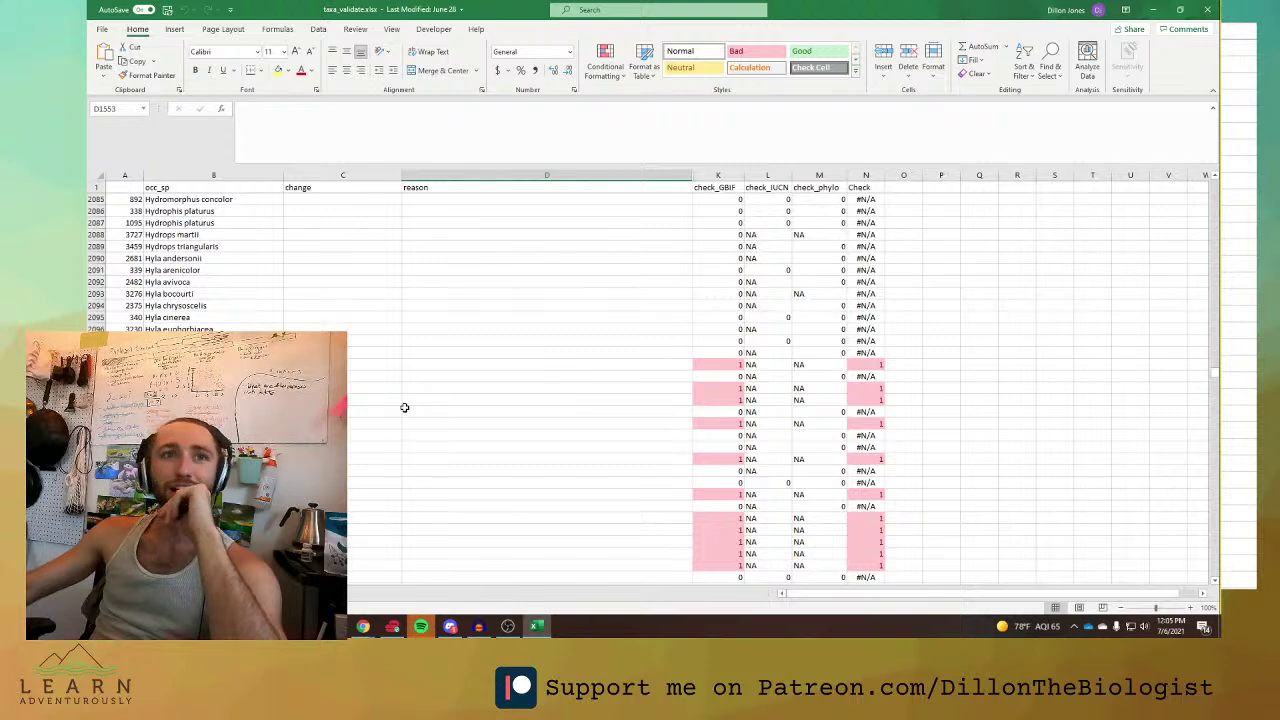
pyautogui.scroll(20, 404, 408)
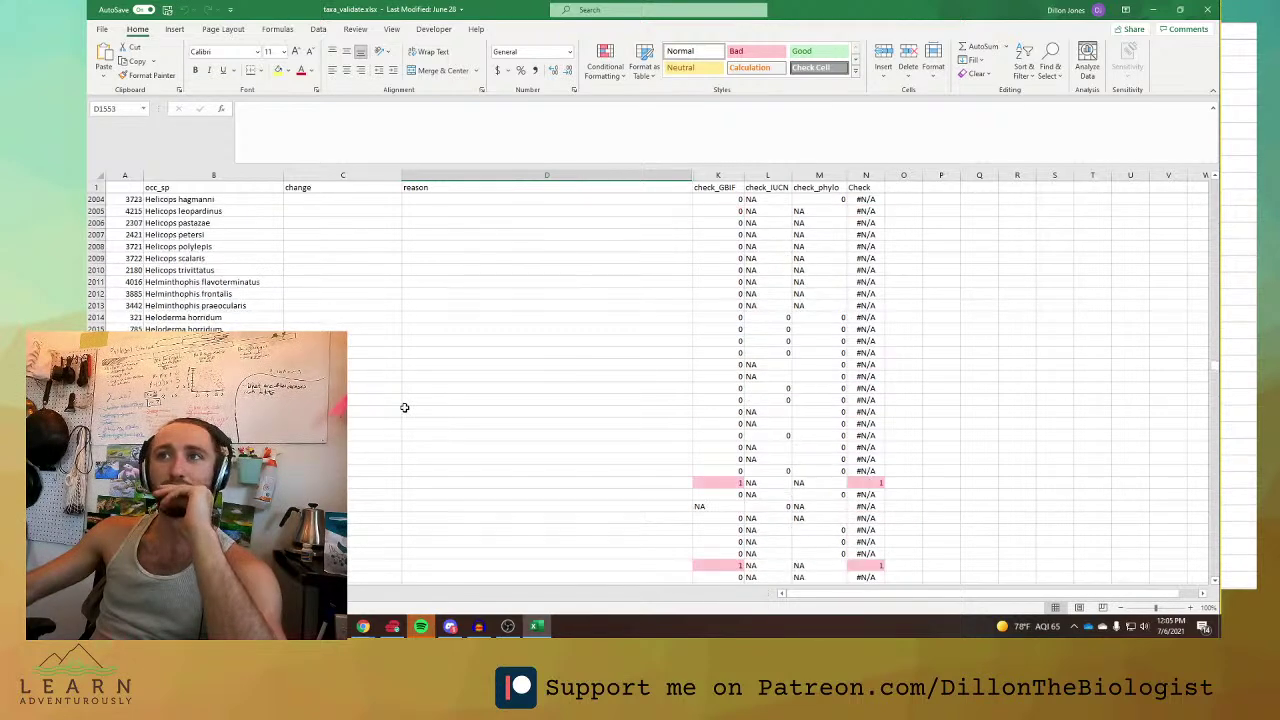
pyautogui.scroll(20, 404, 408)
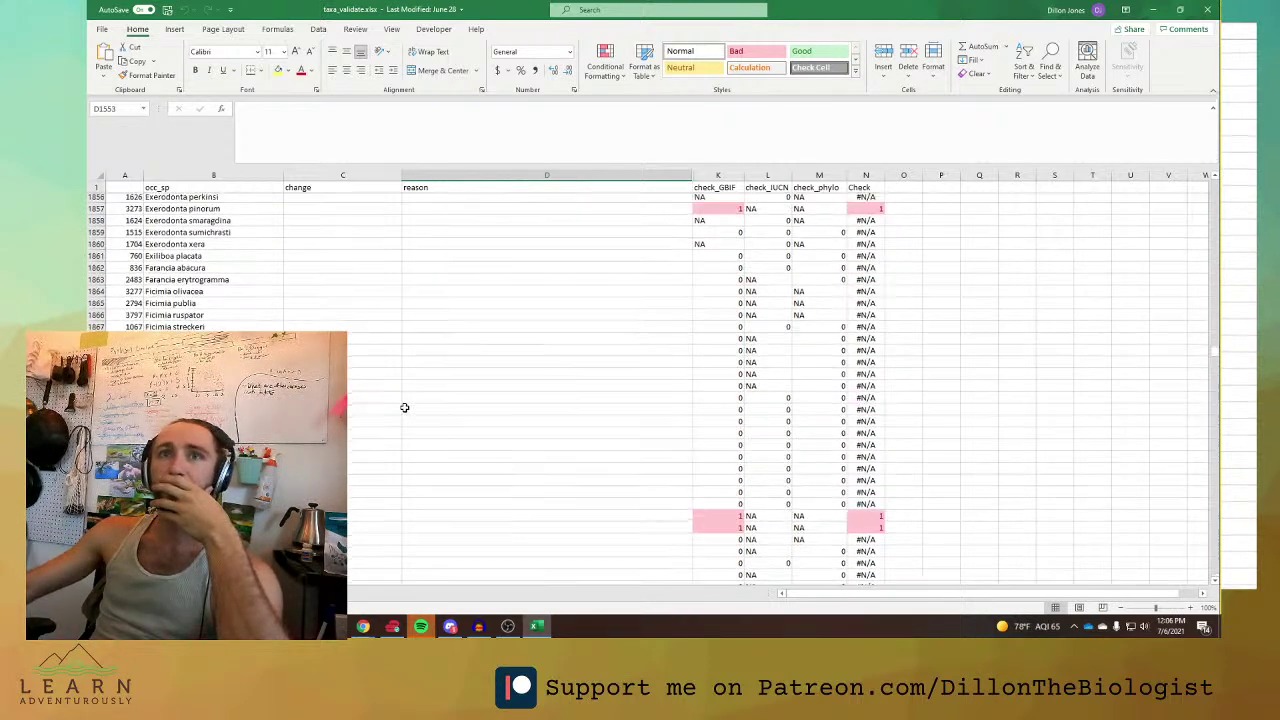
pyautogui.scroll(20, 404, 408)
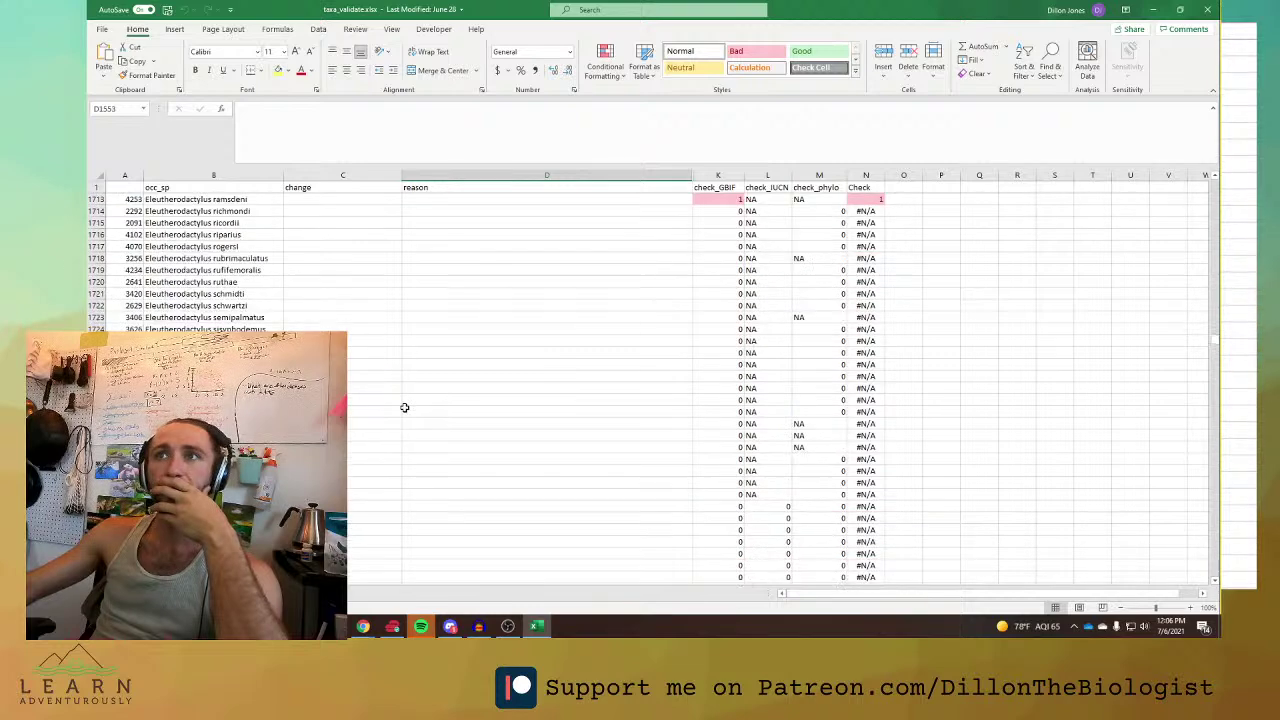
pyautogui.scroll(20, 404, 408)
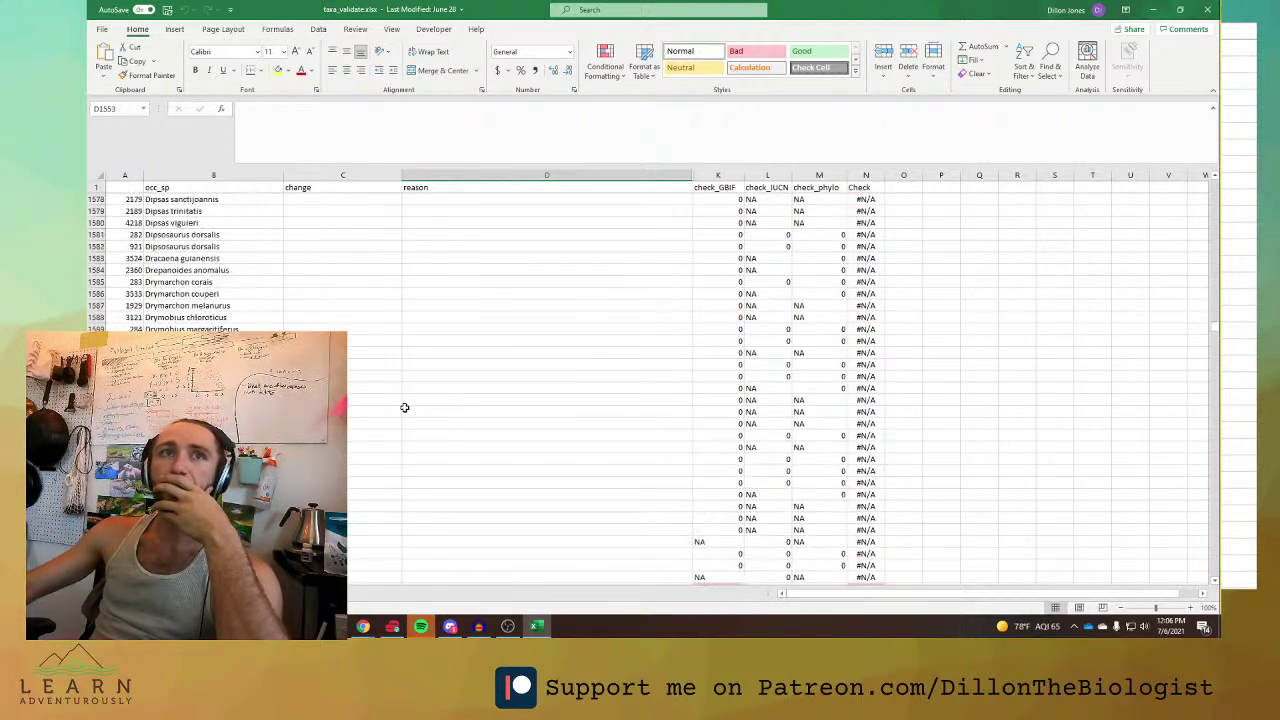
pyautogui.scroll(15, 404, 408)
pyautogui.scroll(-2, 533, 375)
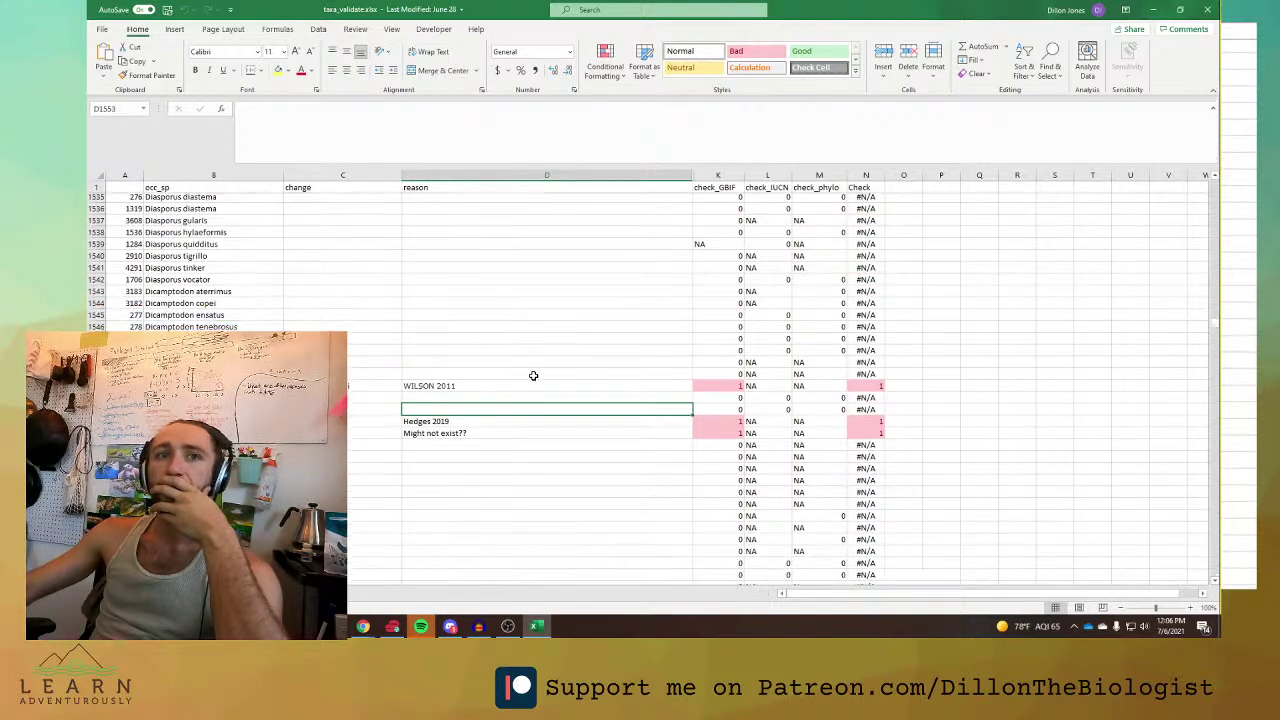
pyautogui.click(451, 377)
pyautogui.click(453, 389)
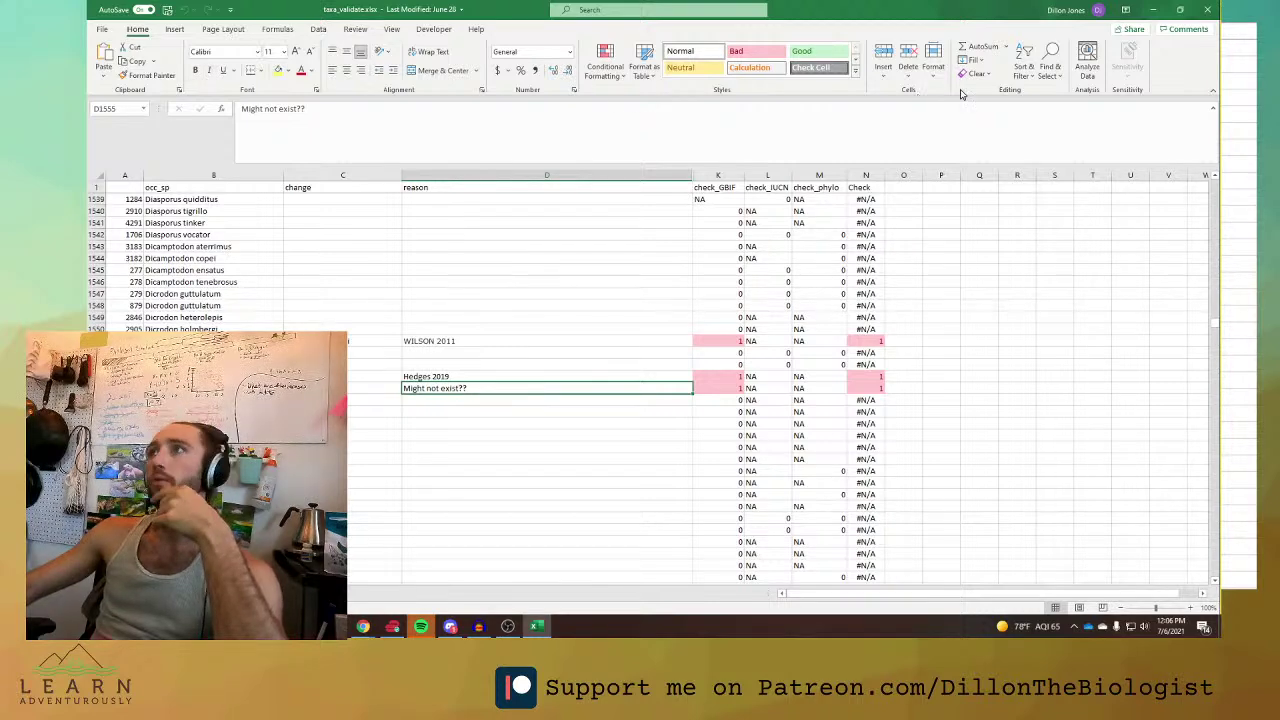
# Check the Office UnsavedFiles folder for recoverable unsaved workbooks and dismiss the file dialog.
pyautogui.click(98, 31)
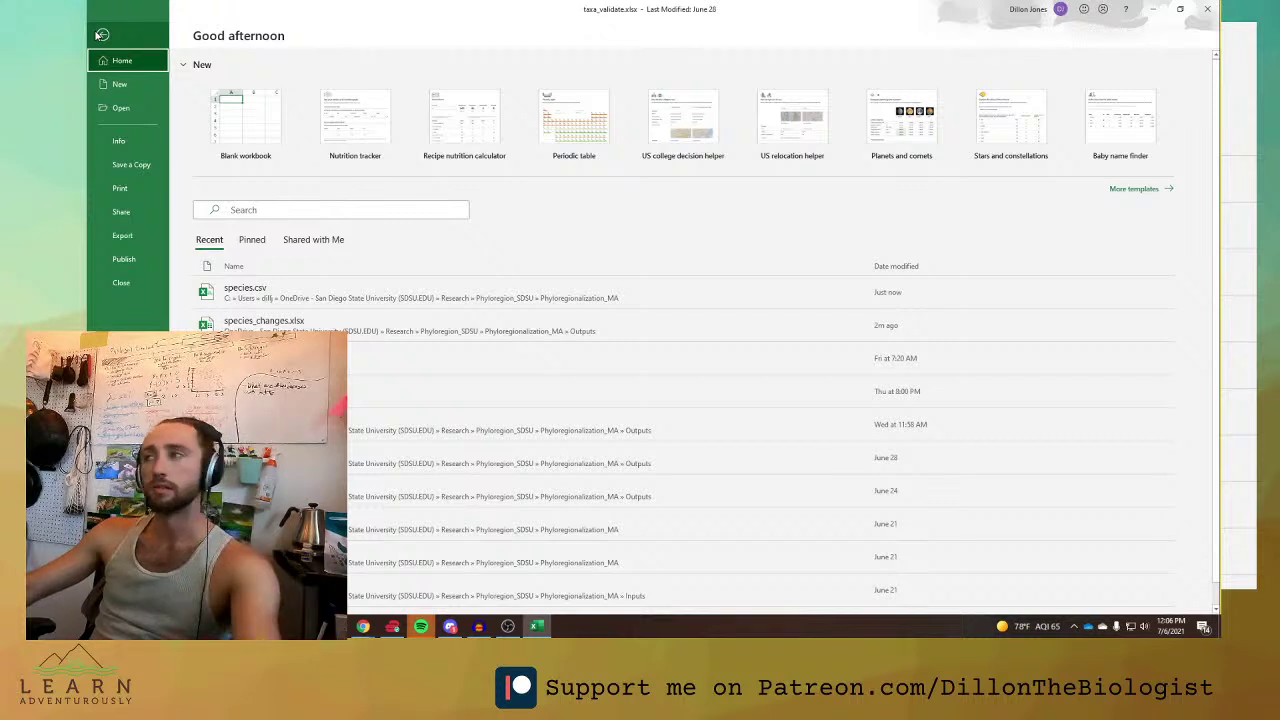
pyautogui.hotkey('alt', 'Tab')
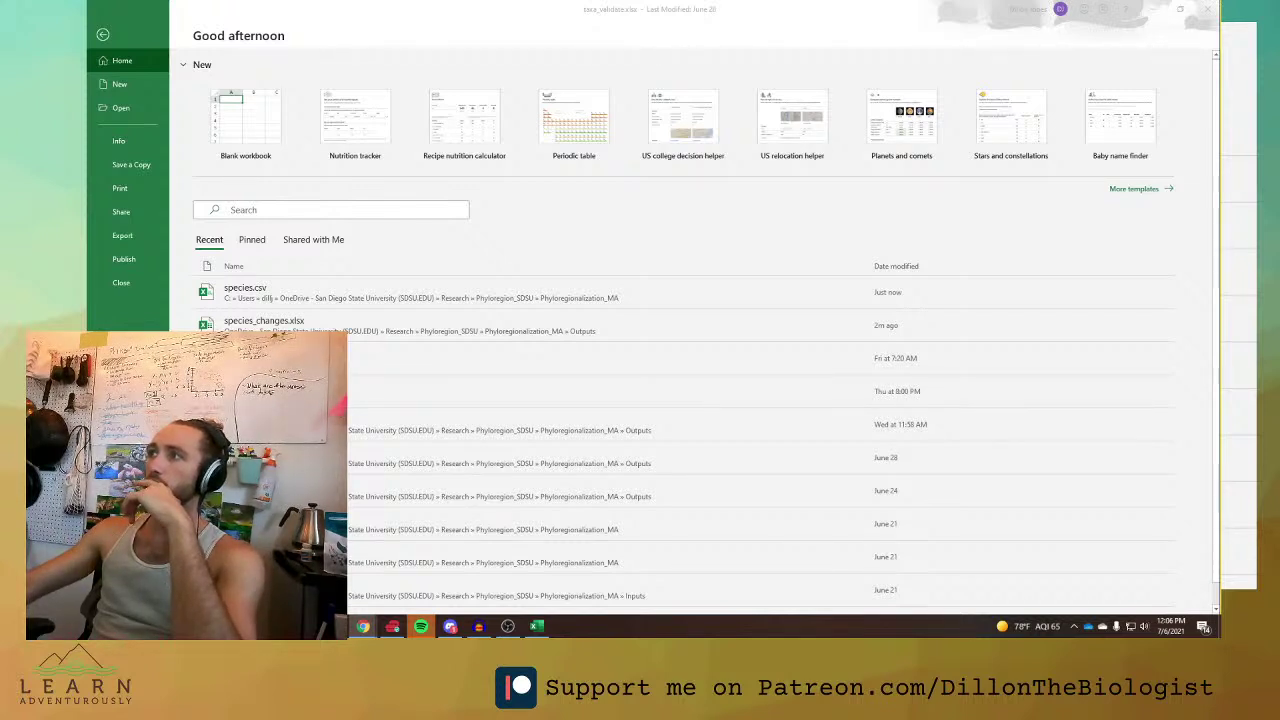
pyautogui.click(113, 40)
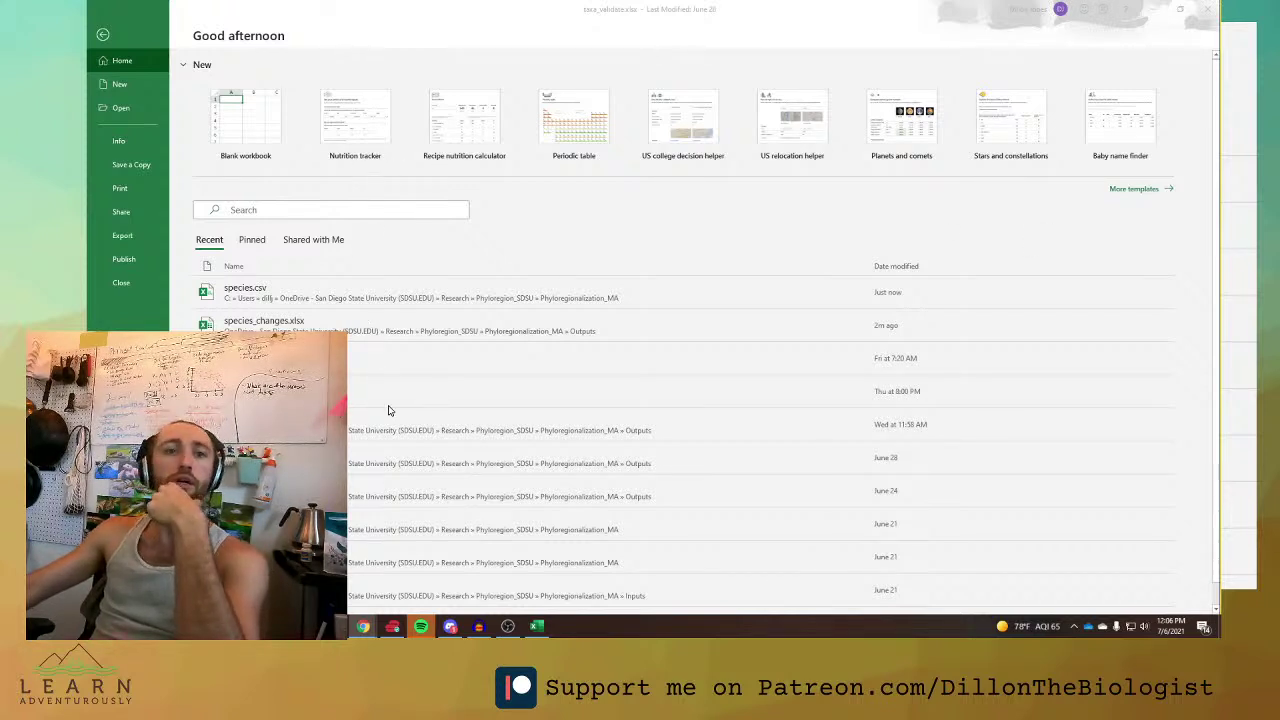
pyautogui.click(122, 110)
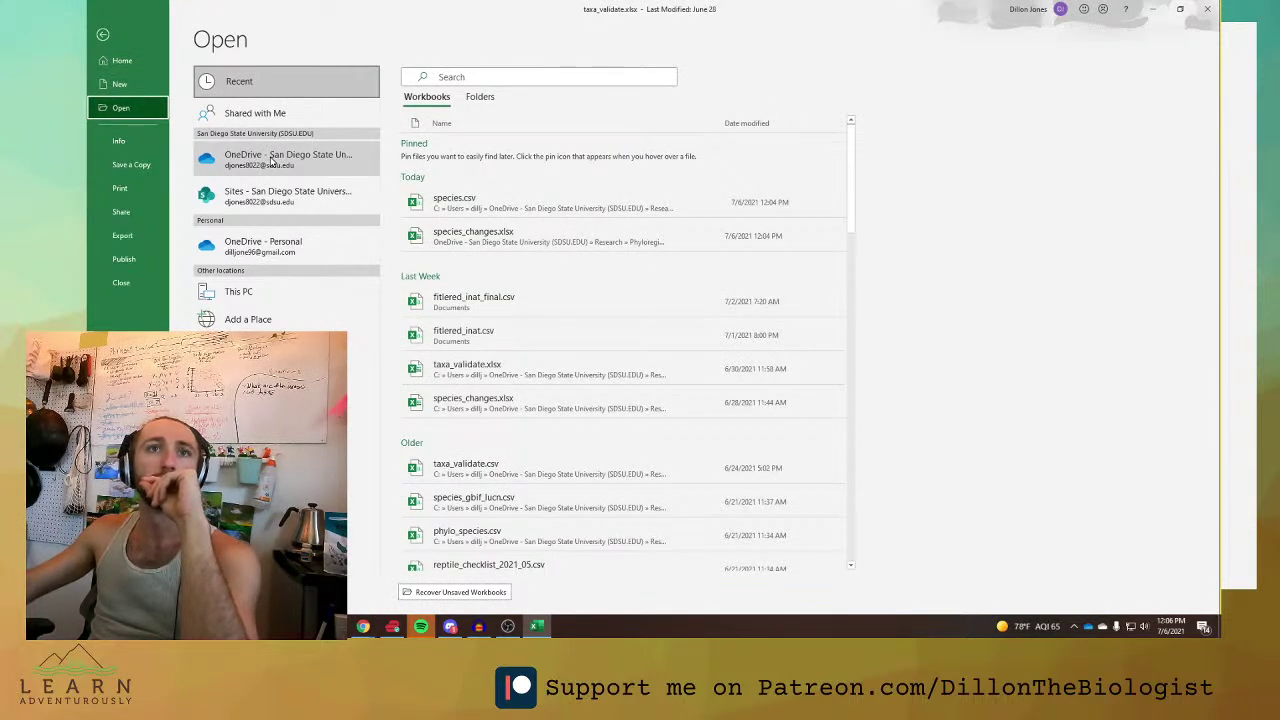
pyautogui.click(462, 593)
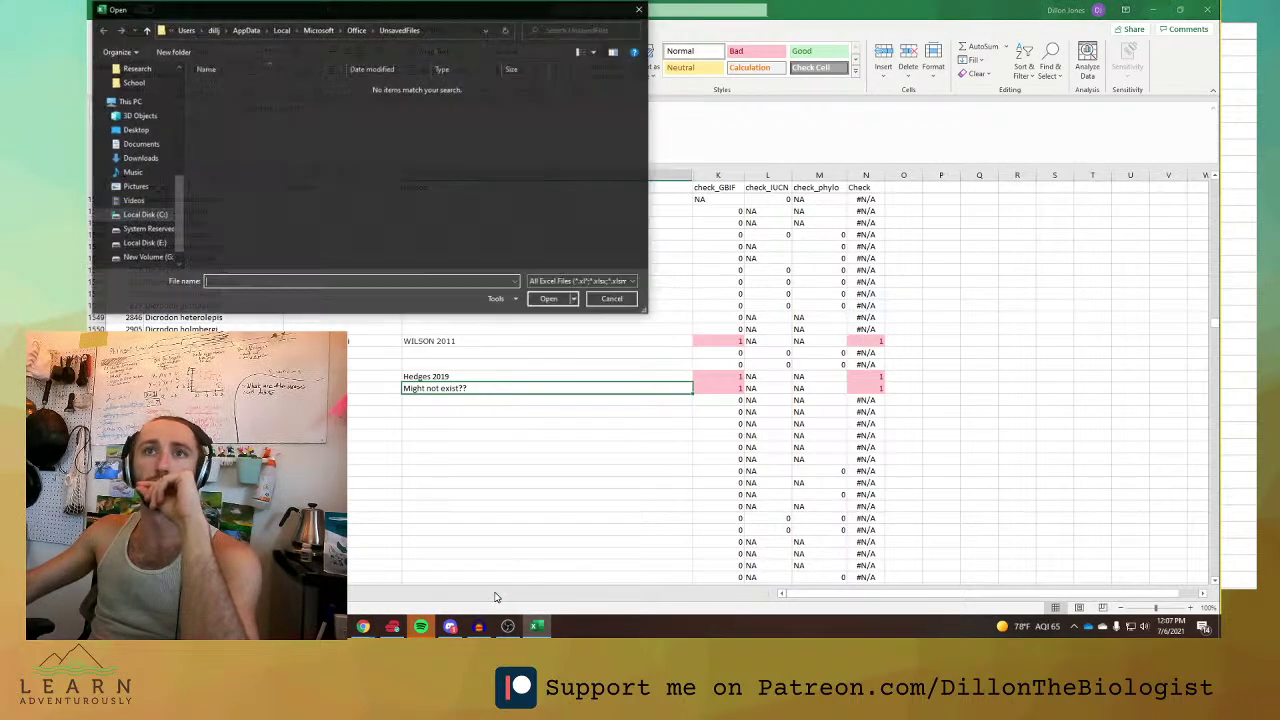
pyautogui.click(357, 30)
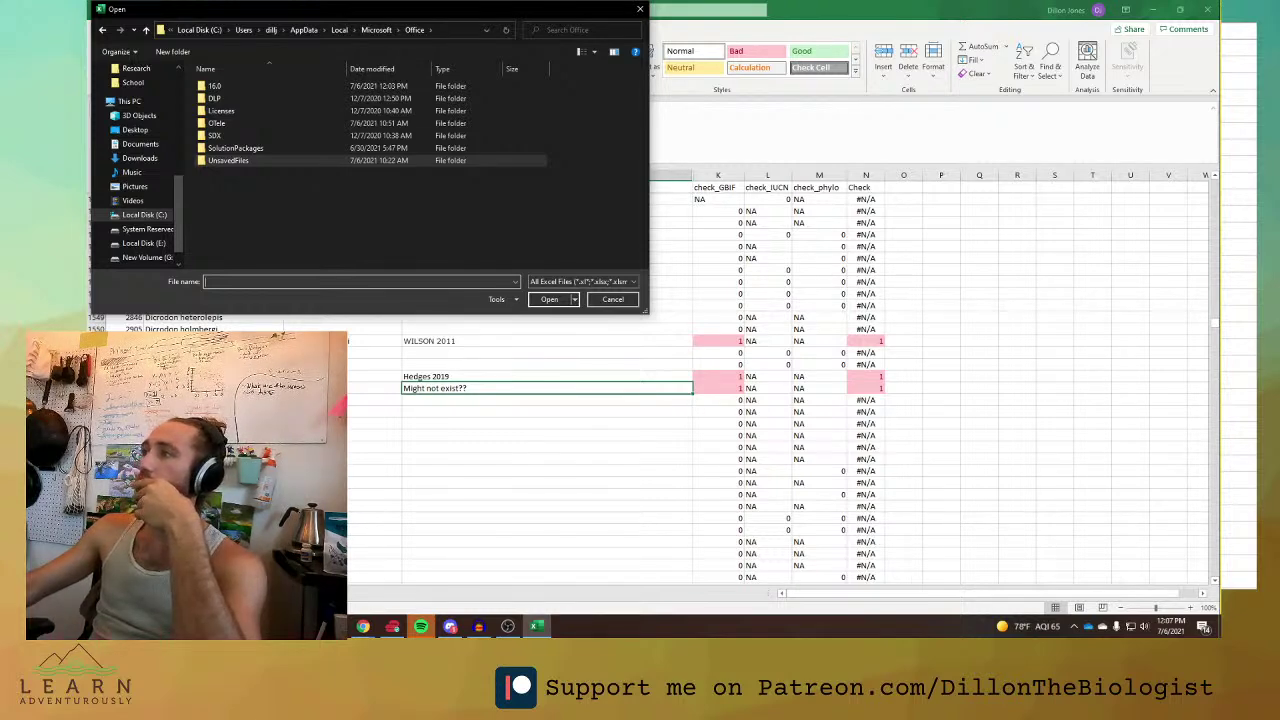
pyautogui.click(363, 626)
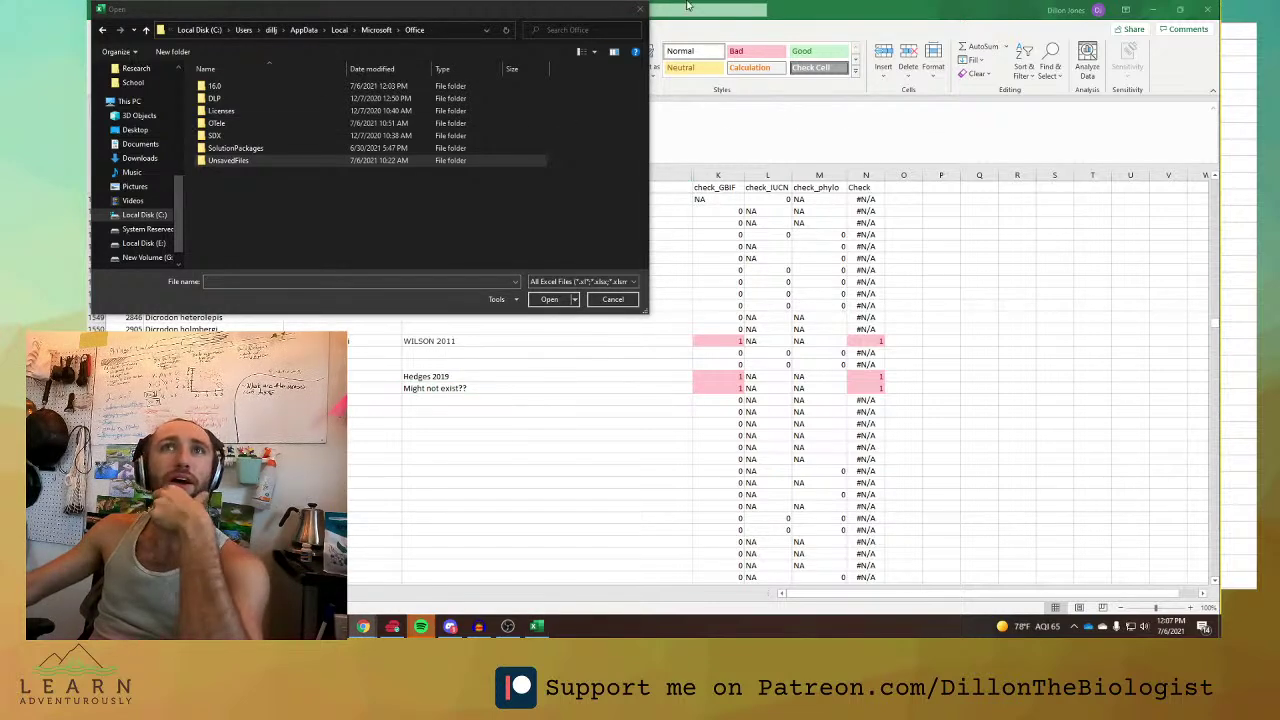
pyautogui.click(639, 9)
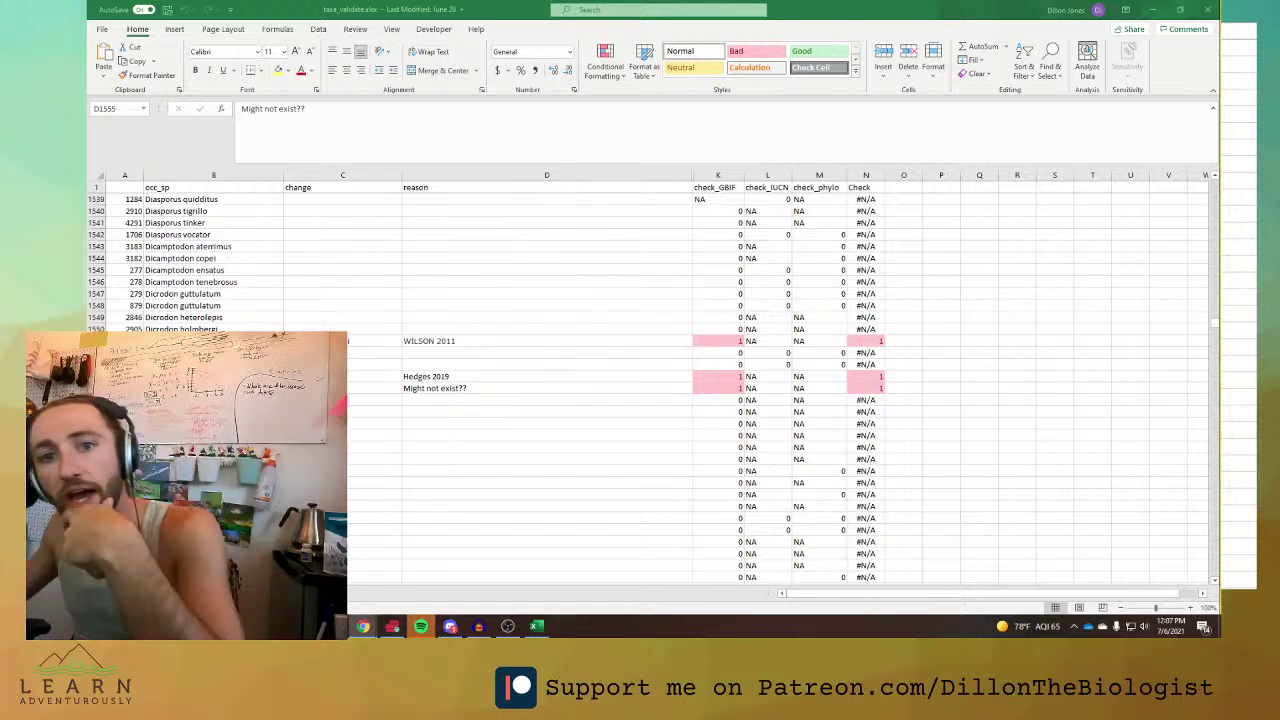
# Review the OneDrive version history of taxa_validate.xlsx and close it.
pyautogui.moveTo(416, 589)
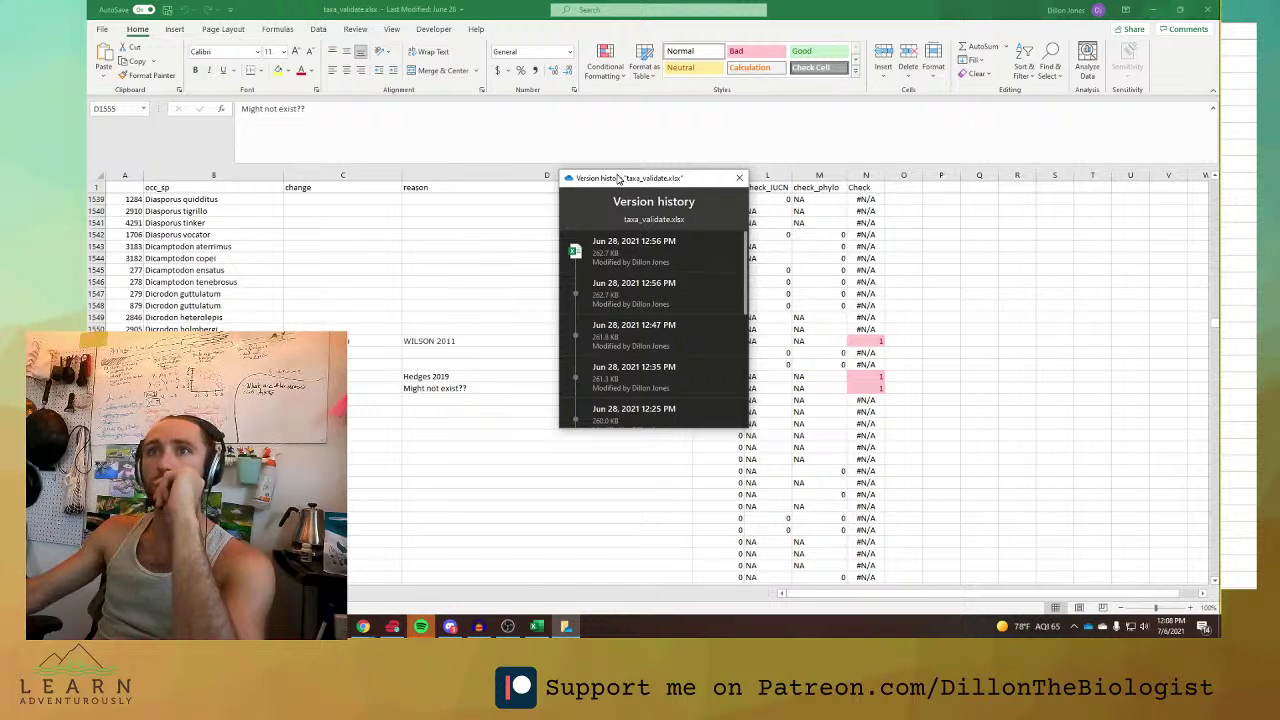
pyautogui.scroll(-4, 714, 300)
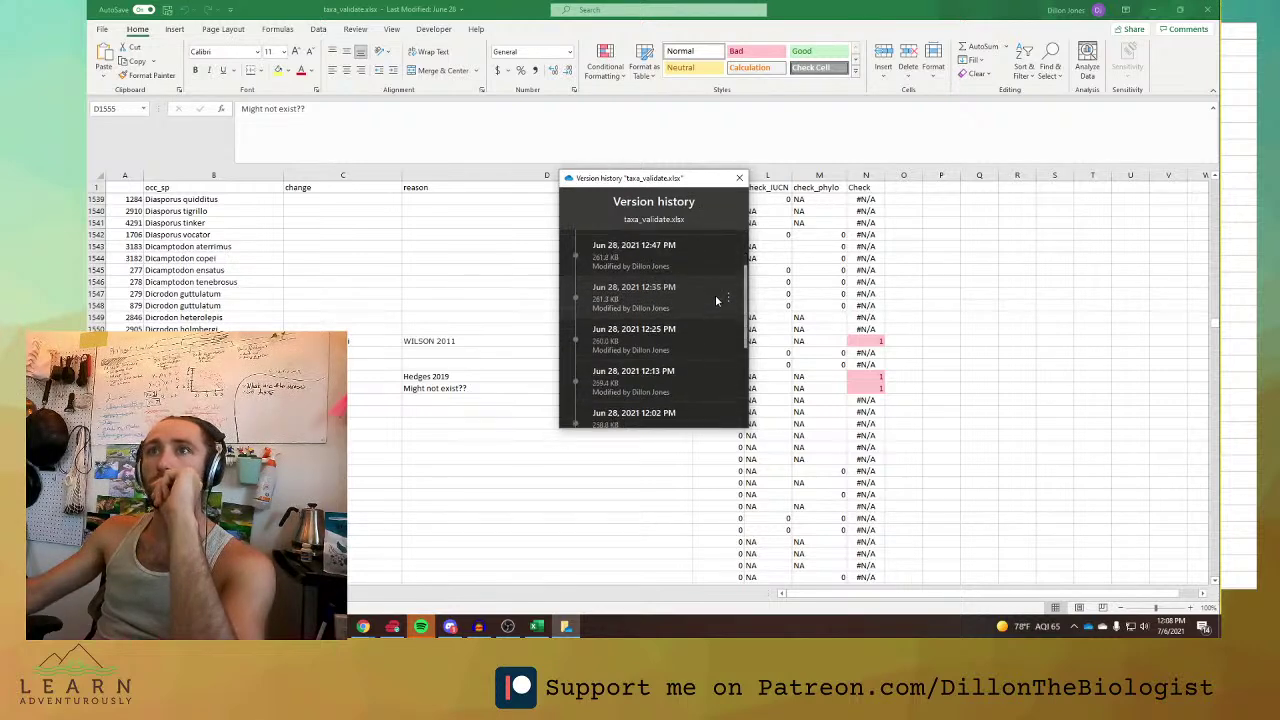
pyautogui.scroll(-2, 716, 300)
pyautogui.scroll(6, 716, 300)
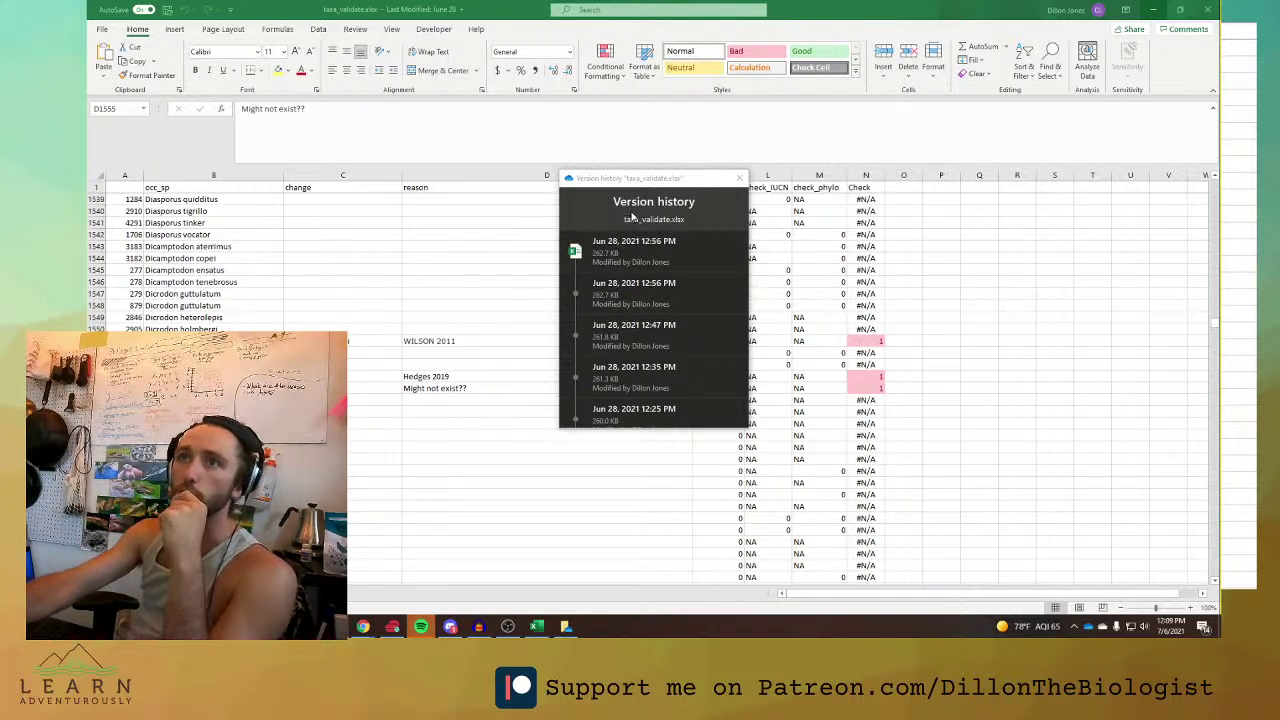
pyautogui.click(740, 179)
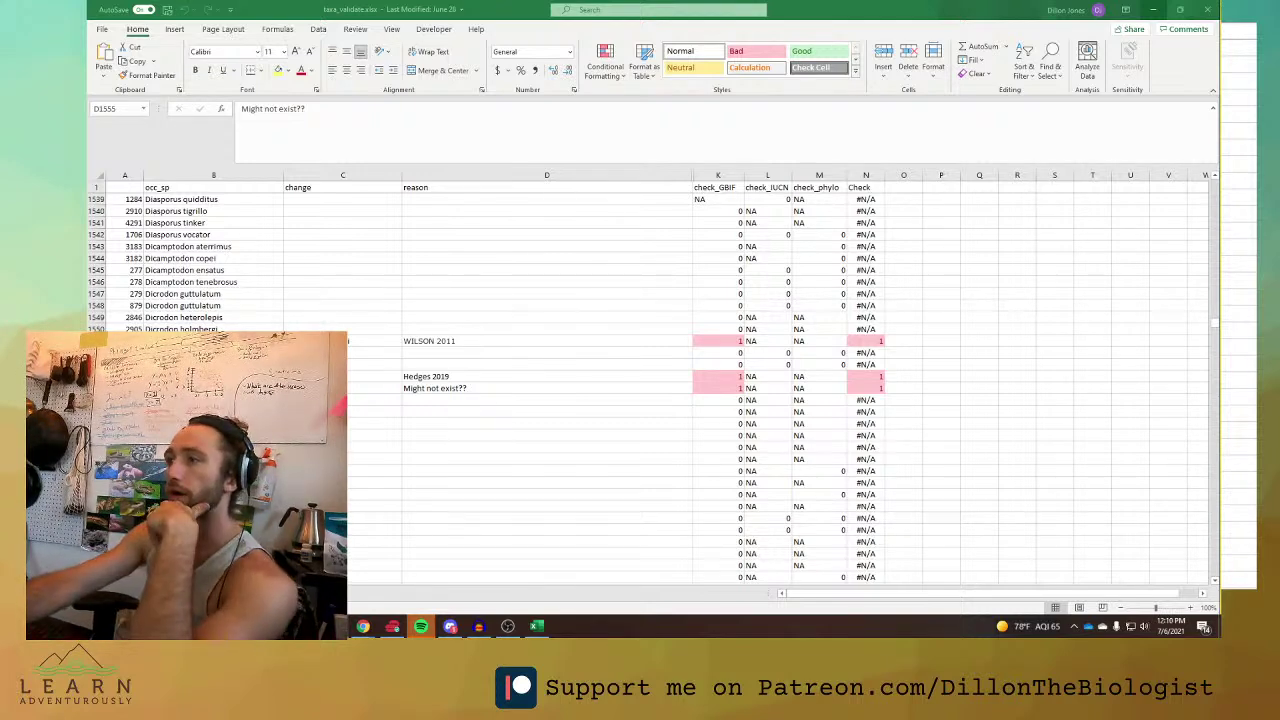
# Look over the recent workbooks list and close the taxa_validate workbook.
pyautogui.press('super+d')
pyautogui.press('super+d')
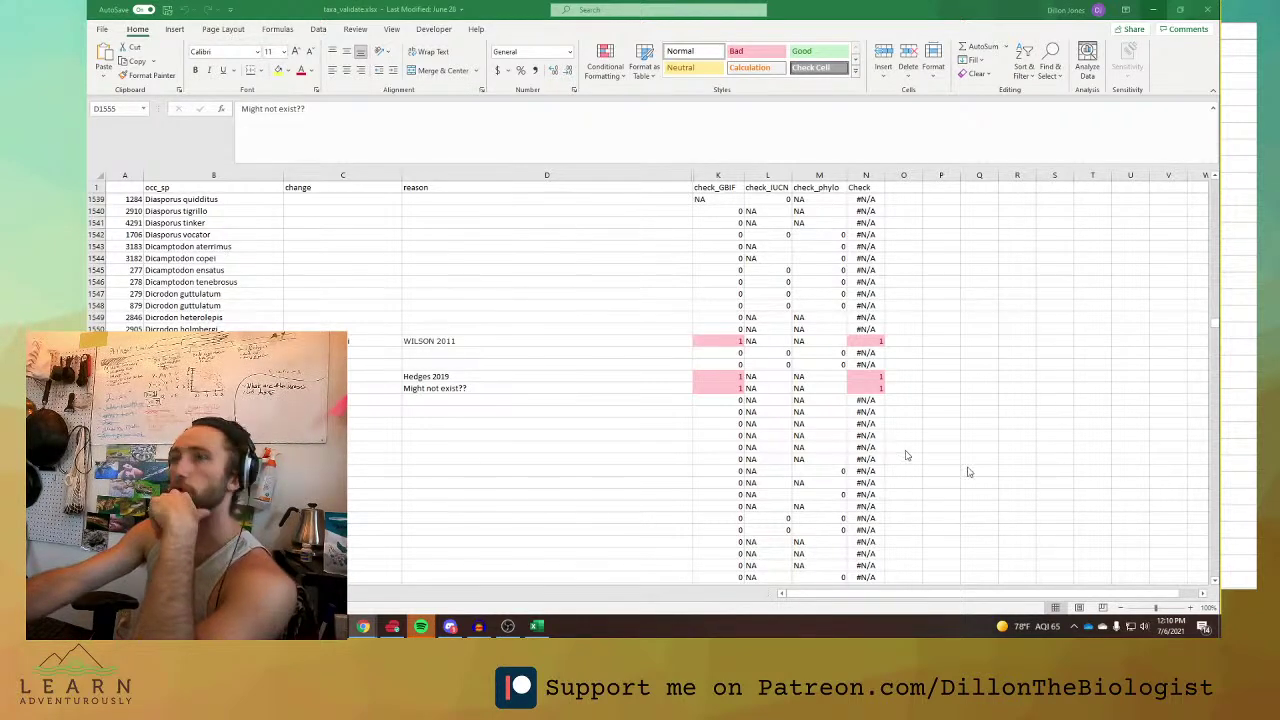
pyautogui.click(99, 33)
pyautogui.click(100, 31)
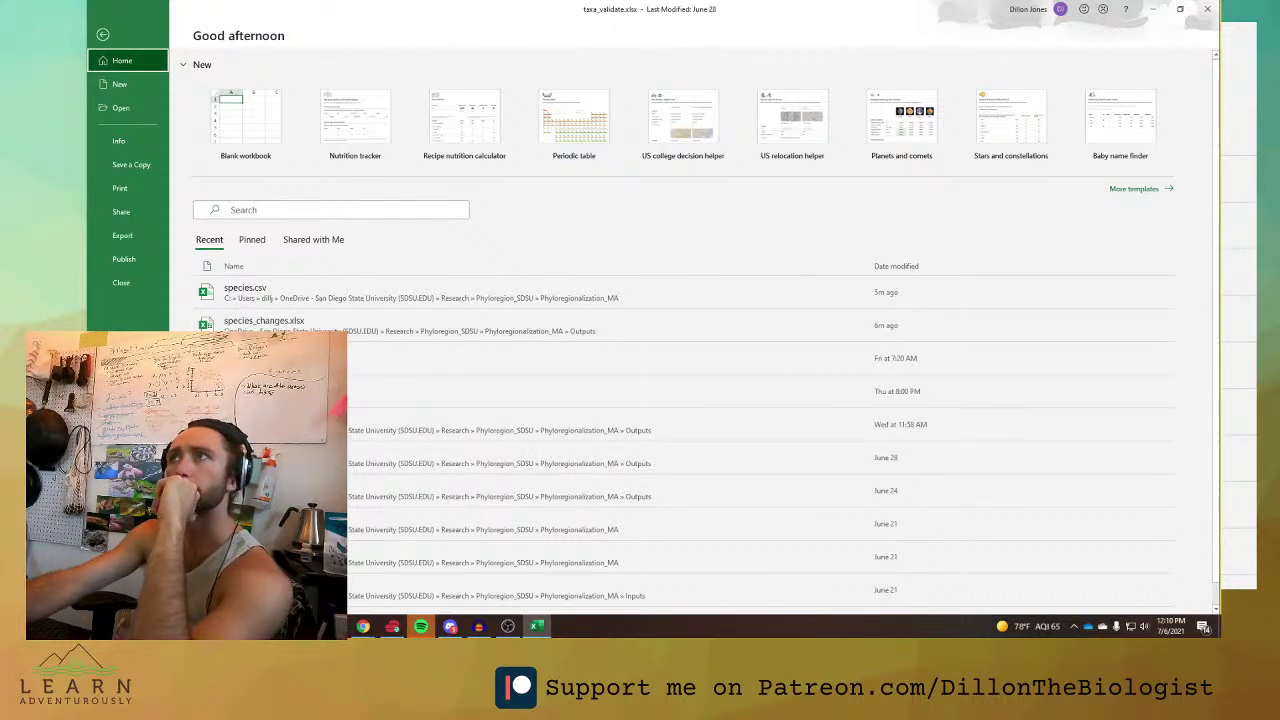
pyautogui.click(1203, 8)
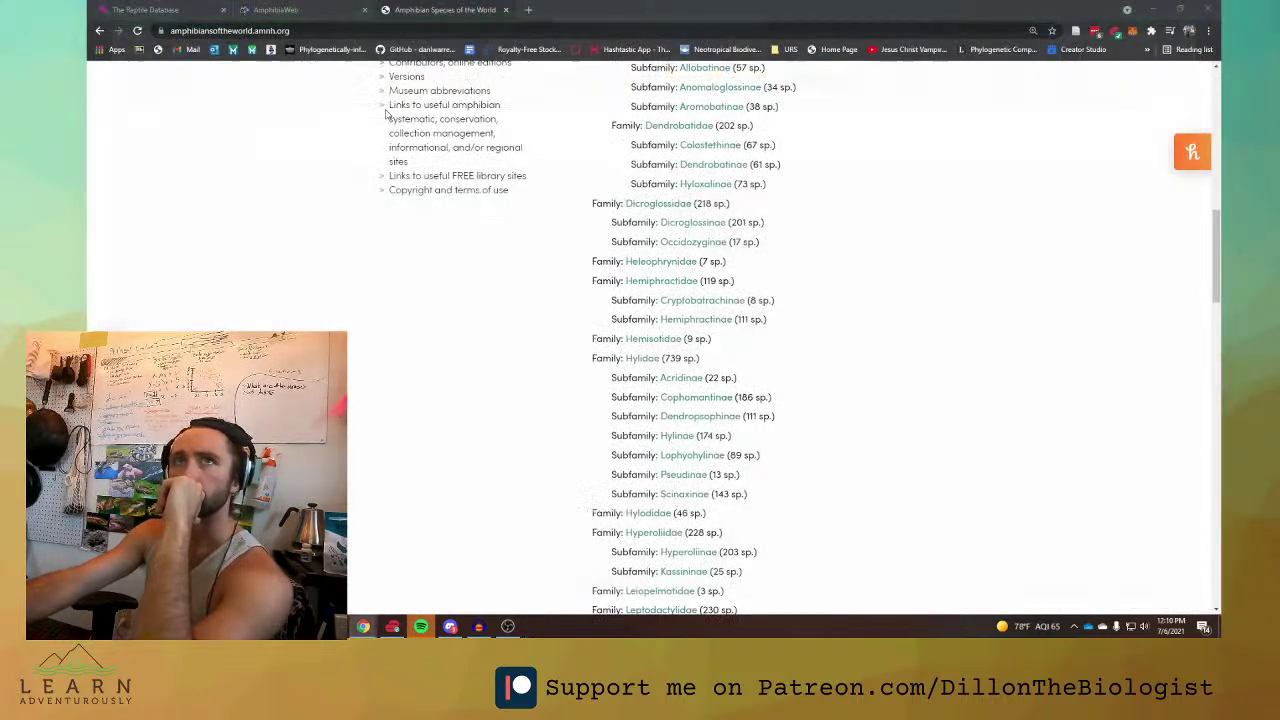
# Relaunch Excel, open species_changes.xlsx from the recent workbooks to look through its sheet, and close it.
pyautogui.press('super')
pyautogui.write('excel')
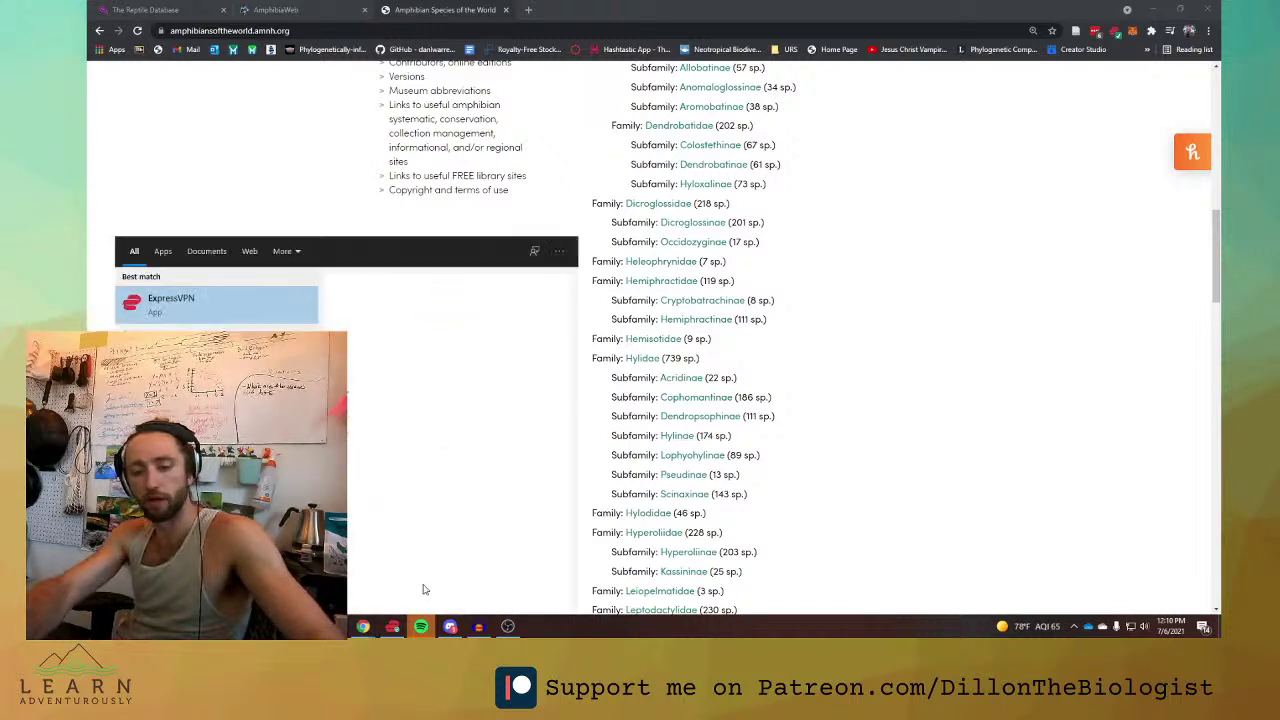
pyautogui.press('Return')
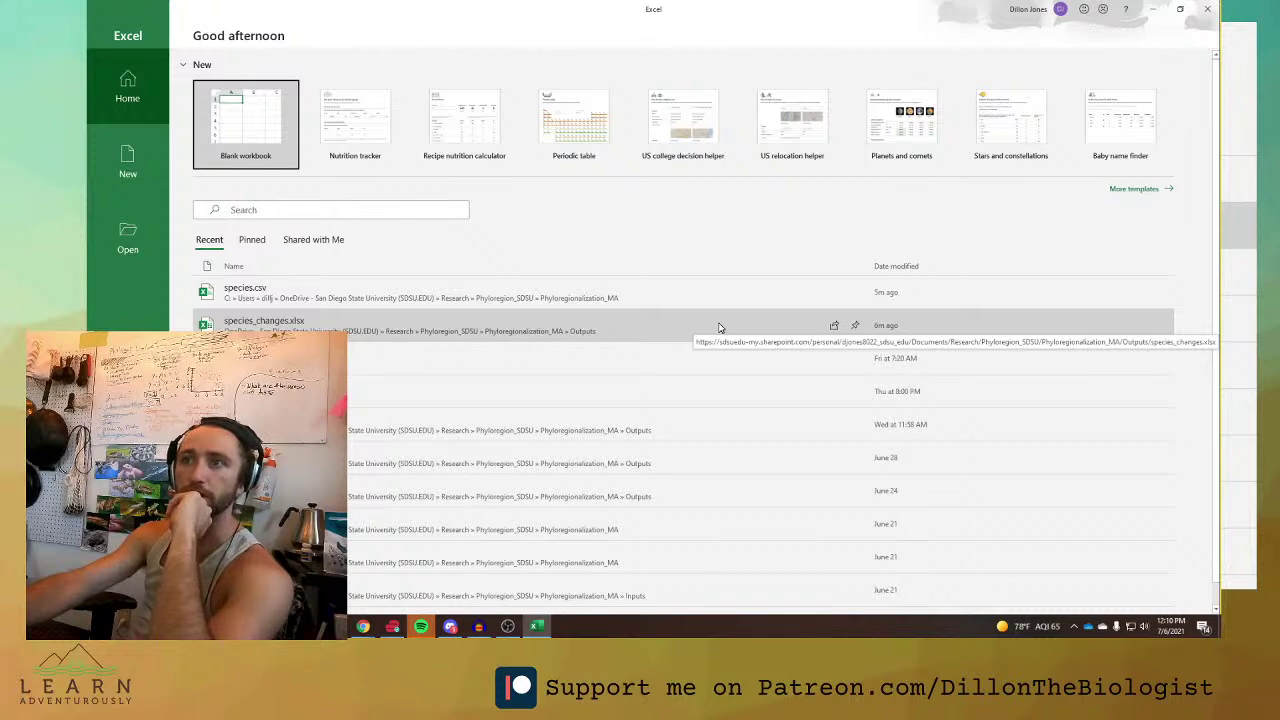
pyautogui.click(615, 463)
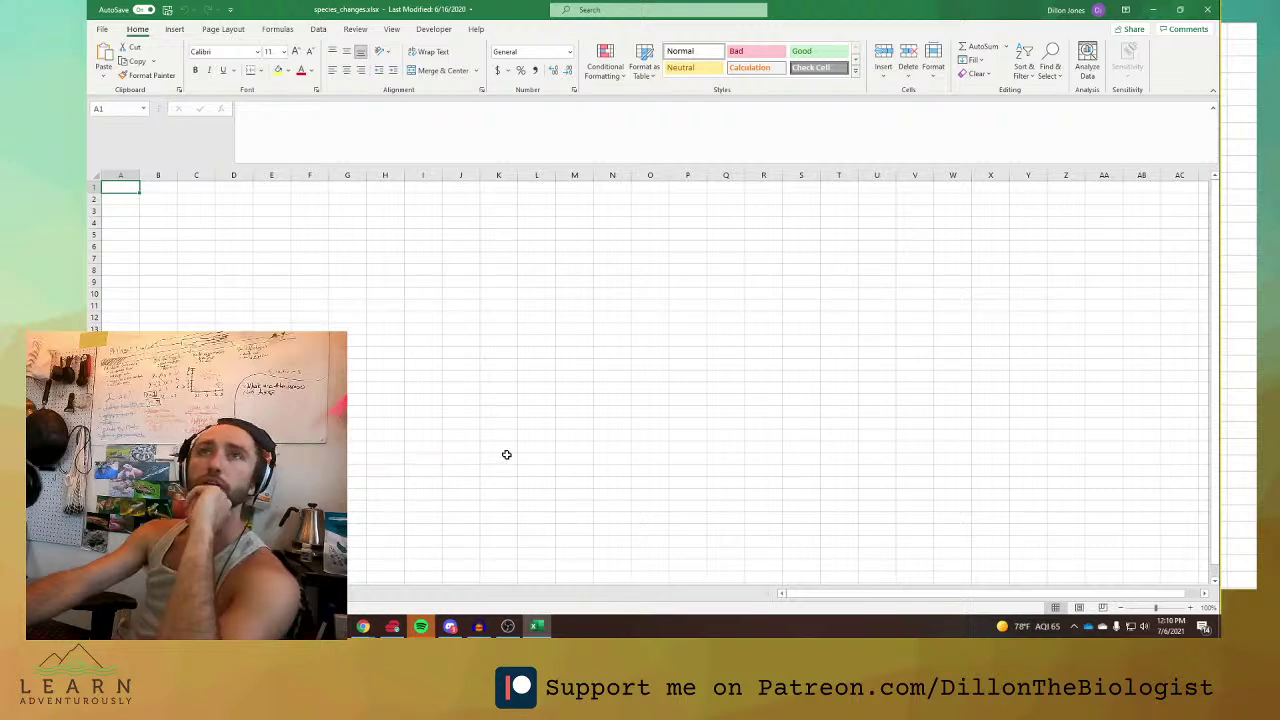
pyautogui.scroll(-20, 586, 454)
pyautogui.scroll(20, 588, 455)
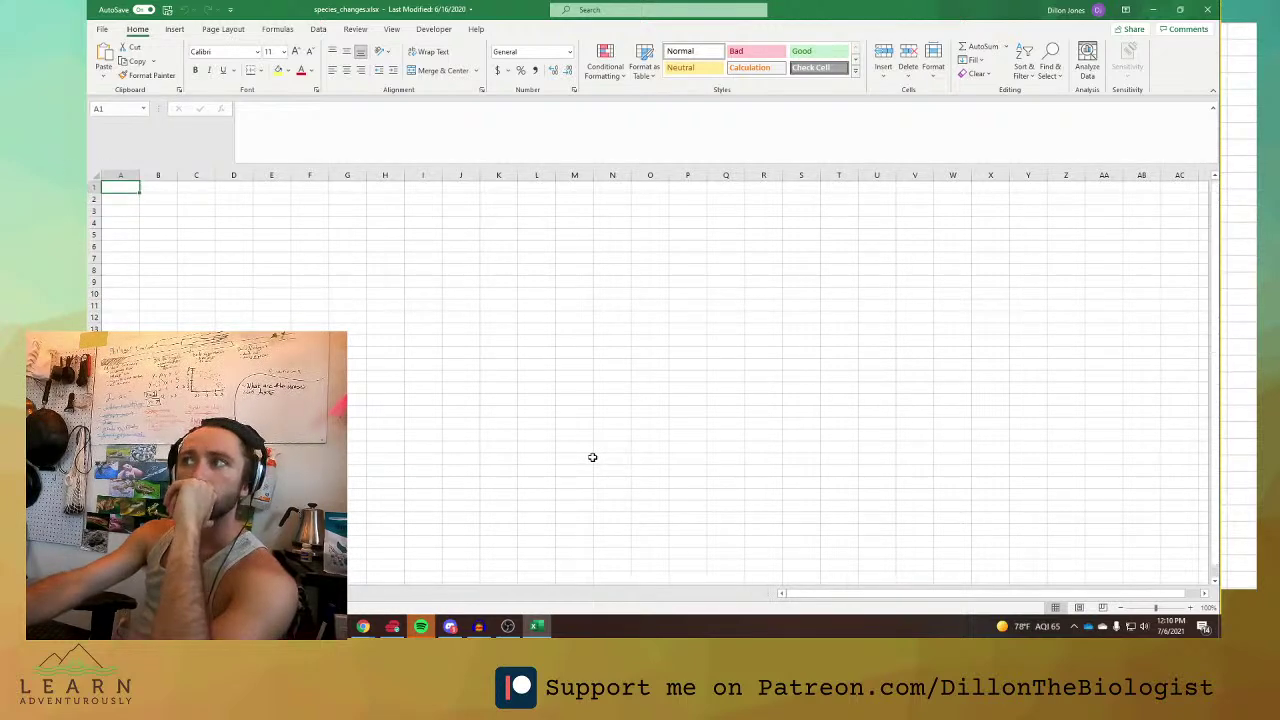
pyautogui.click(1207, 9)
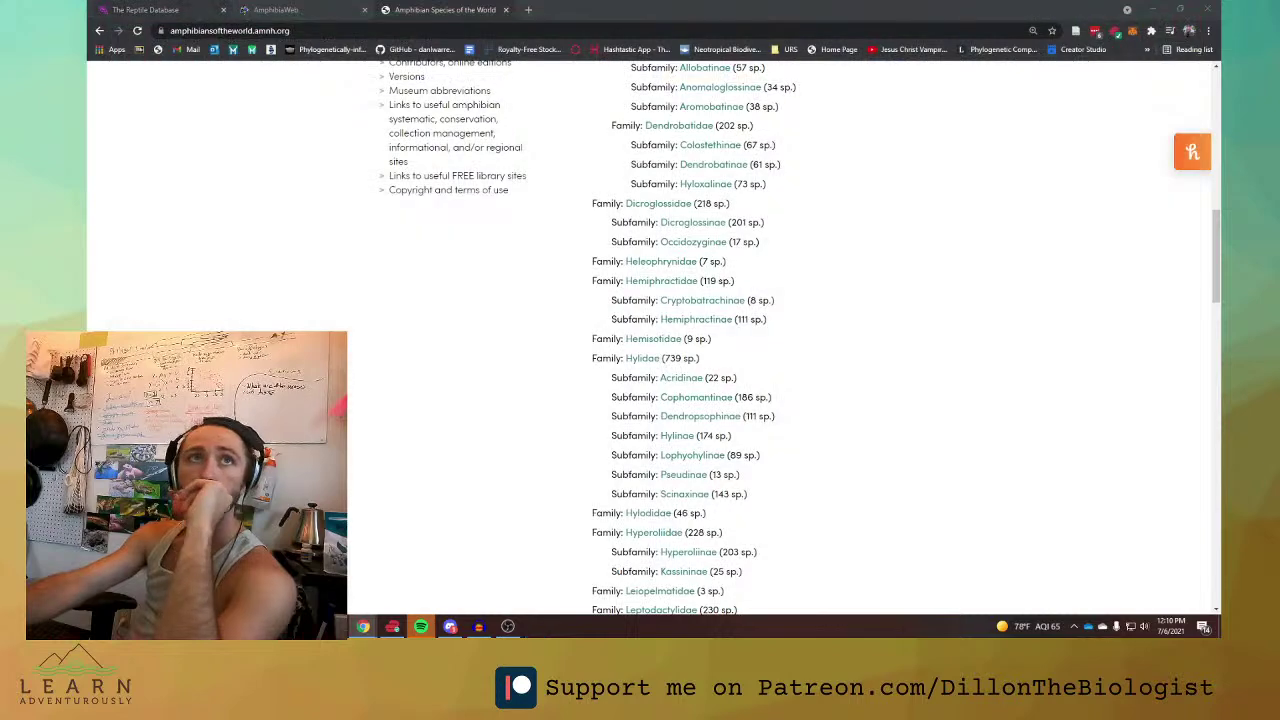
# Start Excel once more, reopen species_changes.xlsx from the recent files, and close the workbook.
pyautogui.press('super')
pyautogui.write('eos')
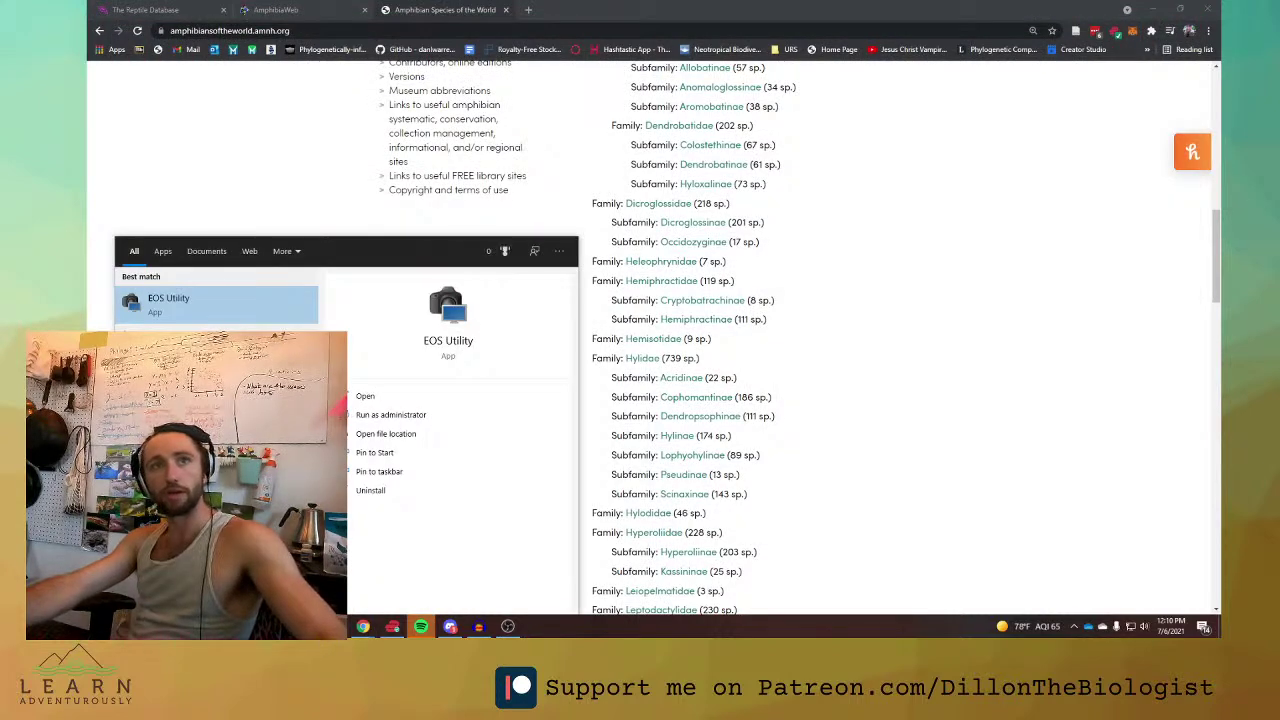
pyautogui.press('Return')
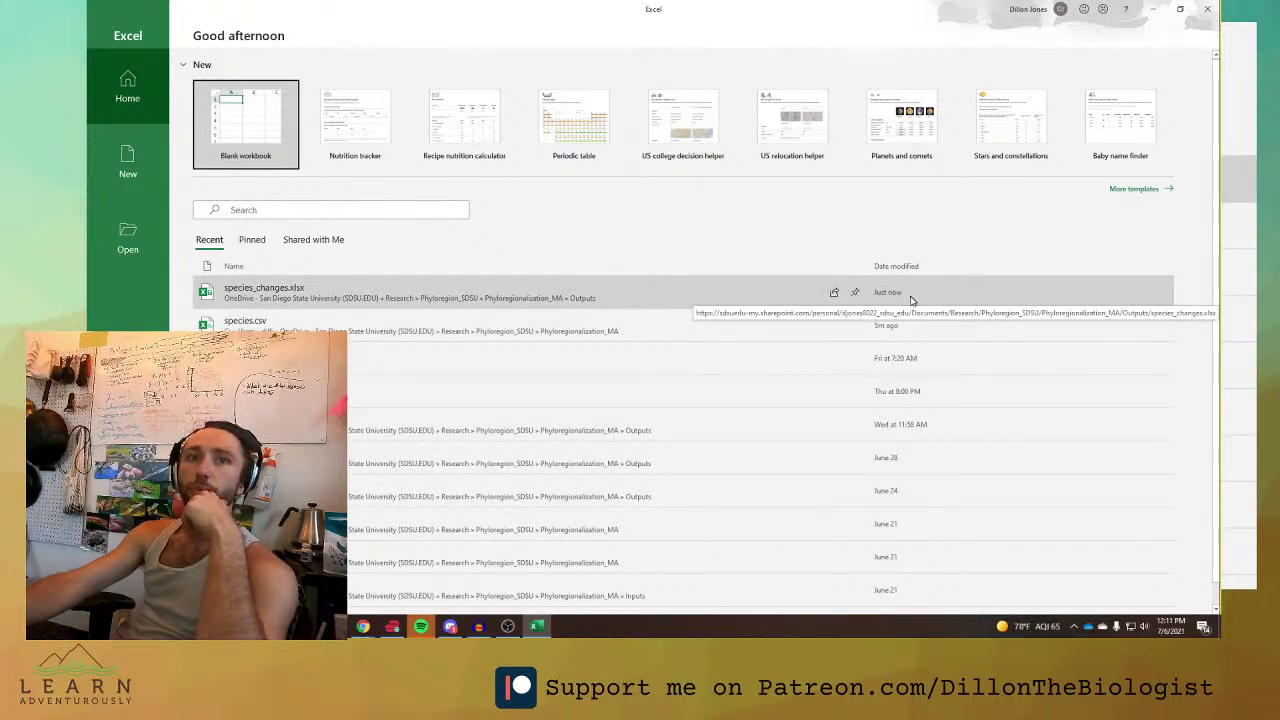
pyautogui.click(719, 459)
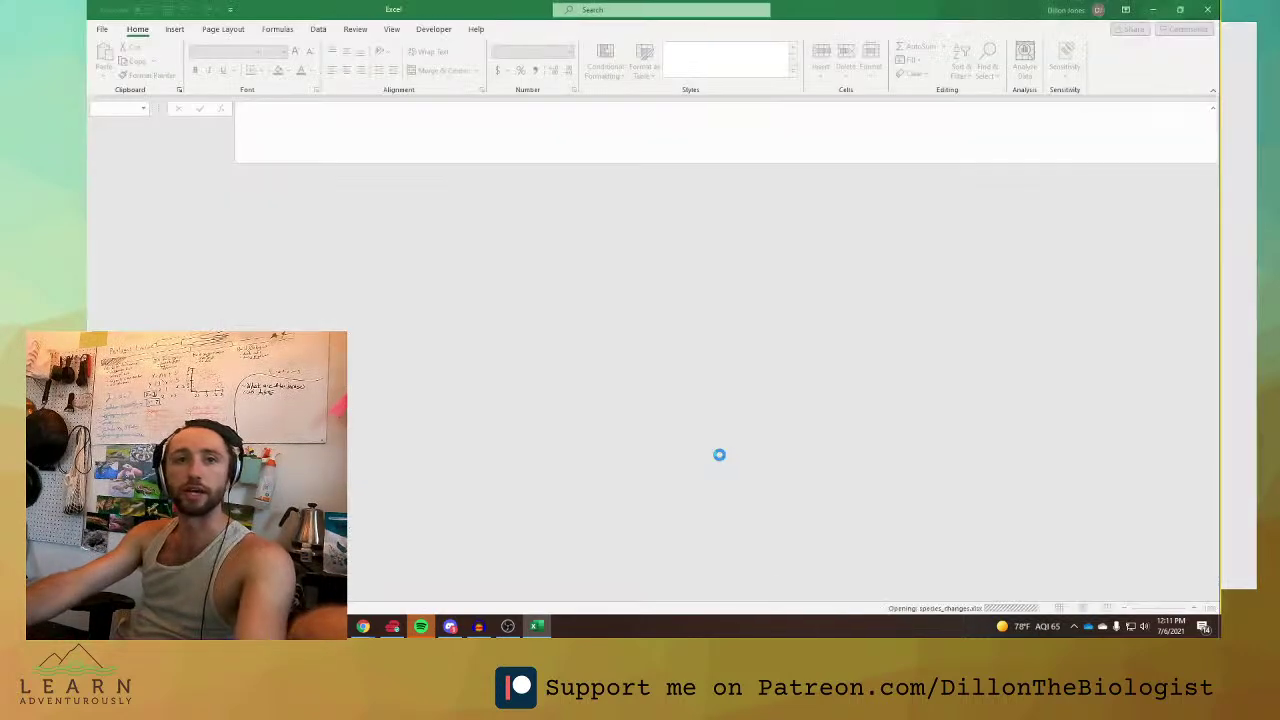
pyautogui.click(103, 29)
pyautogui.click(357, 292)
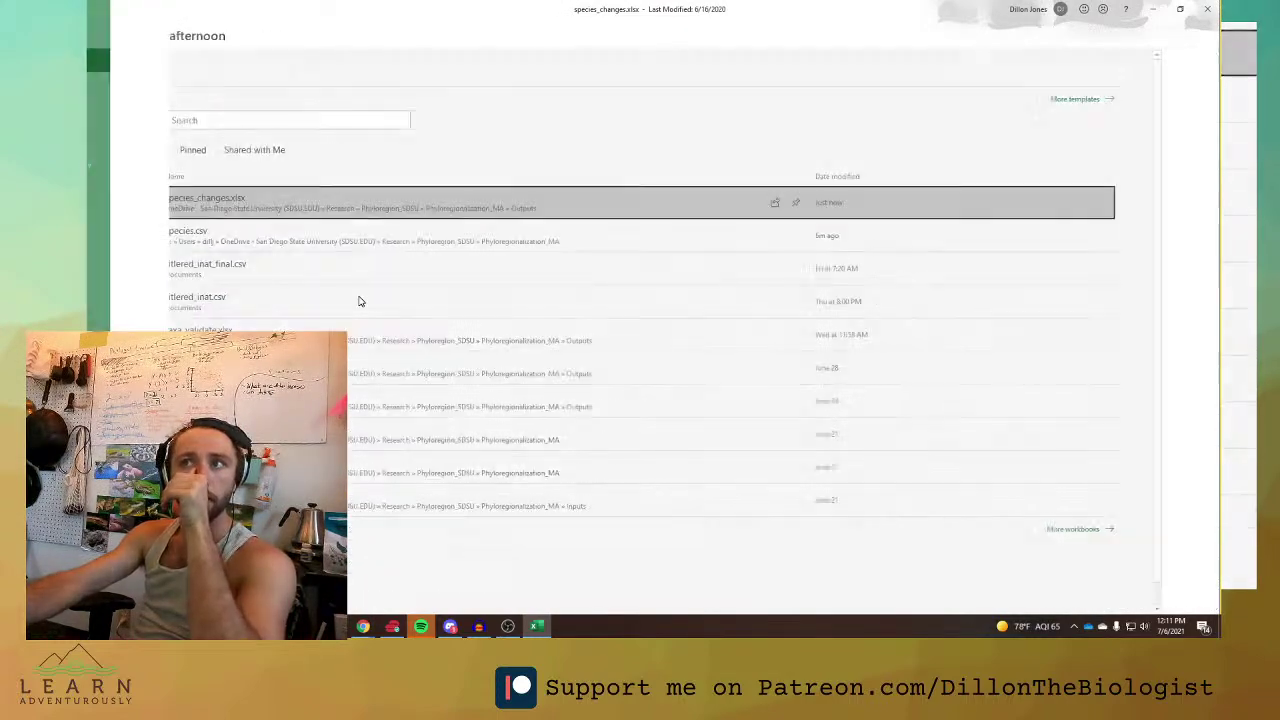
pyautogui.click(1207, 9)
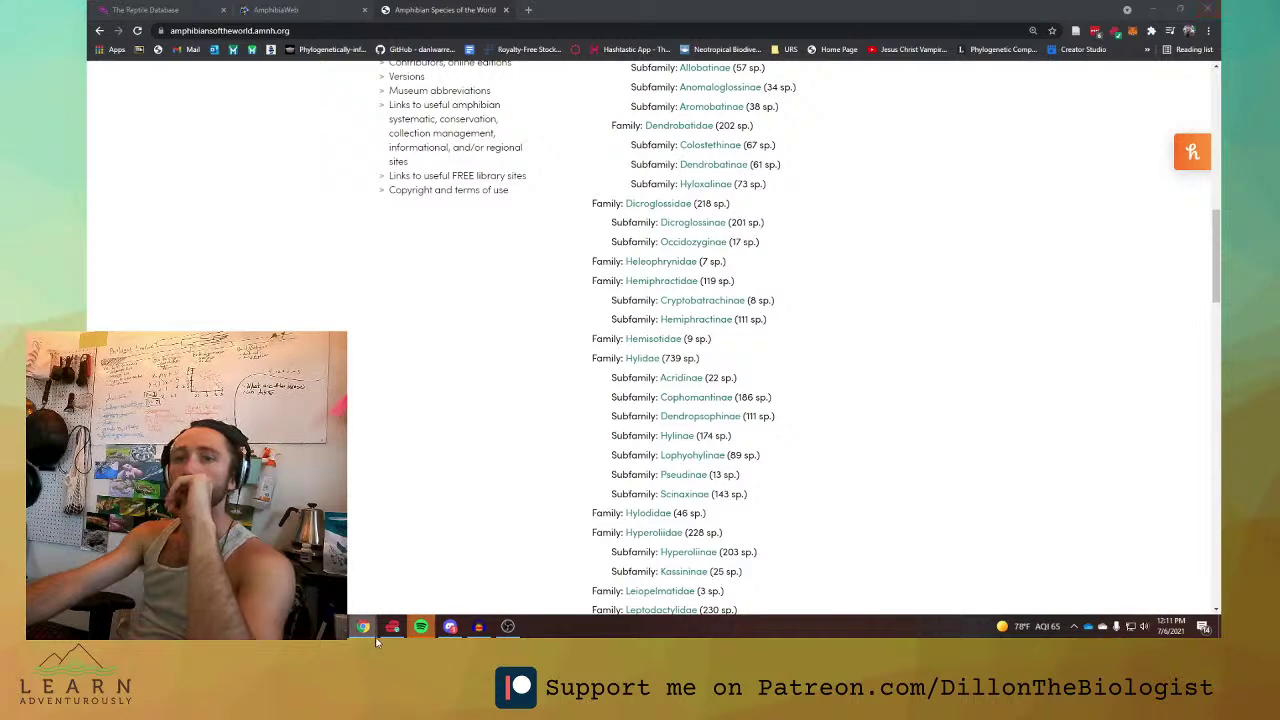
# Return to the taxa_validate workbook and examine the flagged rows from Diploglossus down to Ecnomiohyla.
pyautogui.moveTo(357, 629)
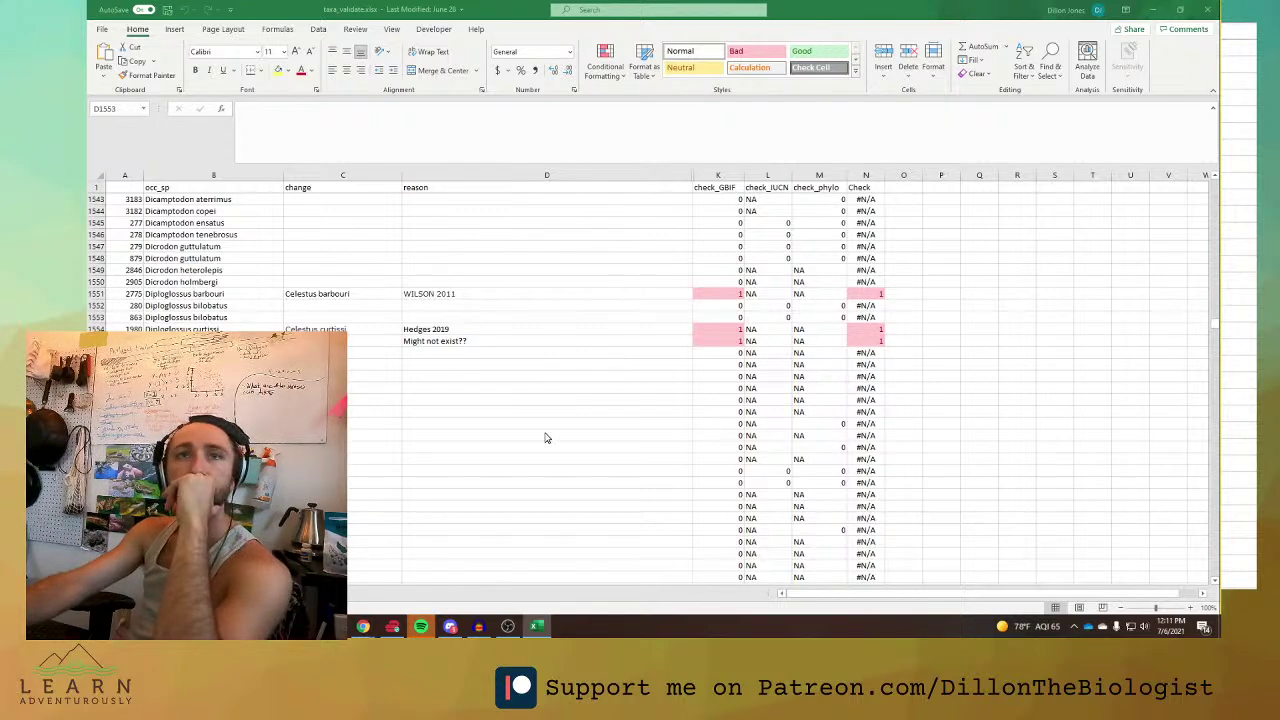
pyautogui.scroll(-17, 546, 437)
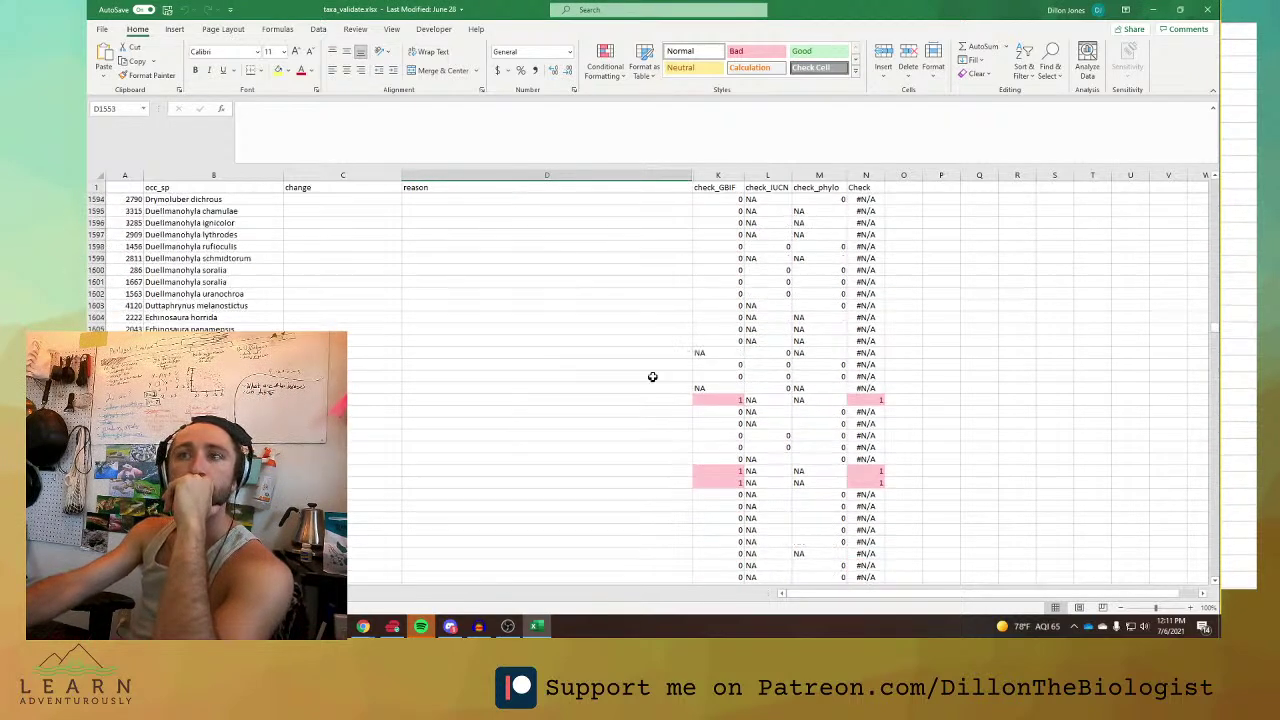
pyautogui.scroll(-2, 652, 376)
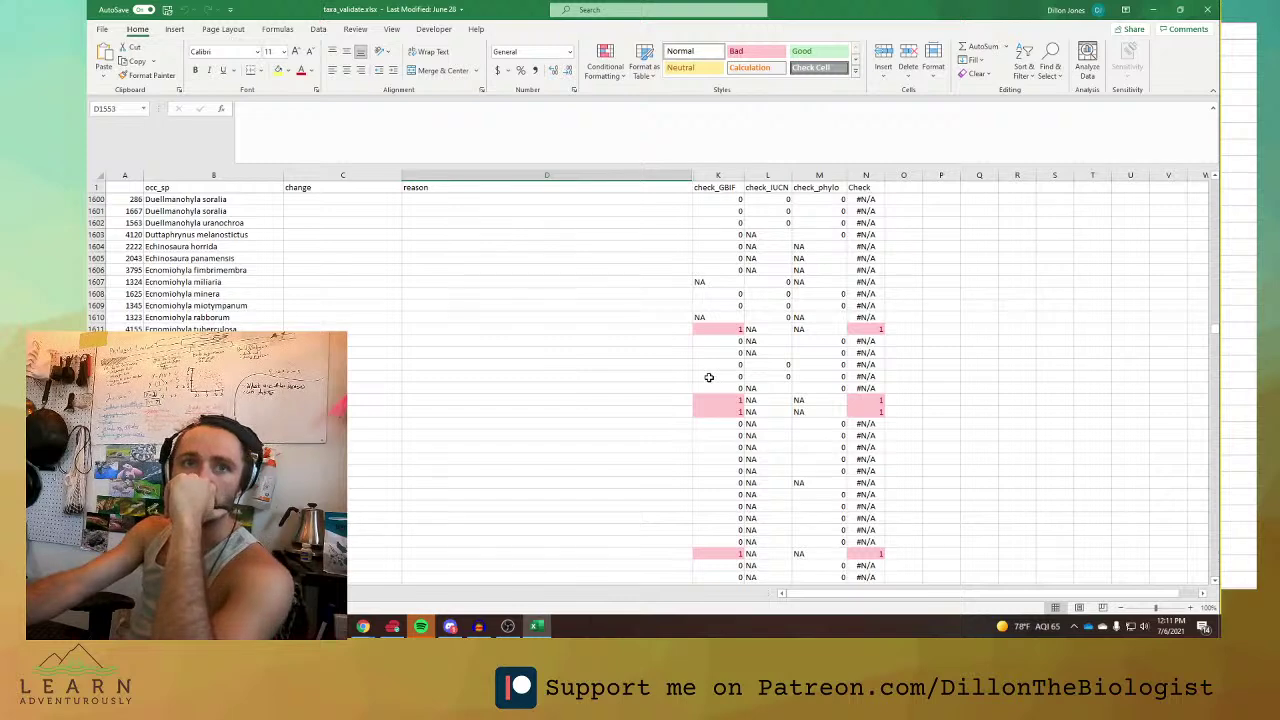
# Examine the flagged rows from Ecnomiohyla through Eleutherodactylus to Epipedobates, and look over the recent workbooks list.
pyautogui.scroll(-13, 703, 373)
pyautogui.scroll(-20, 698, 377)
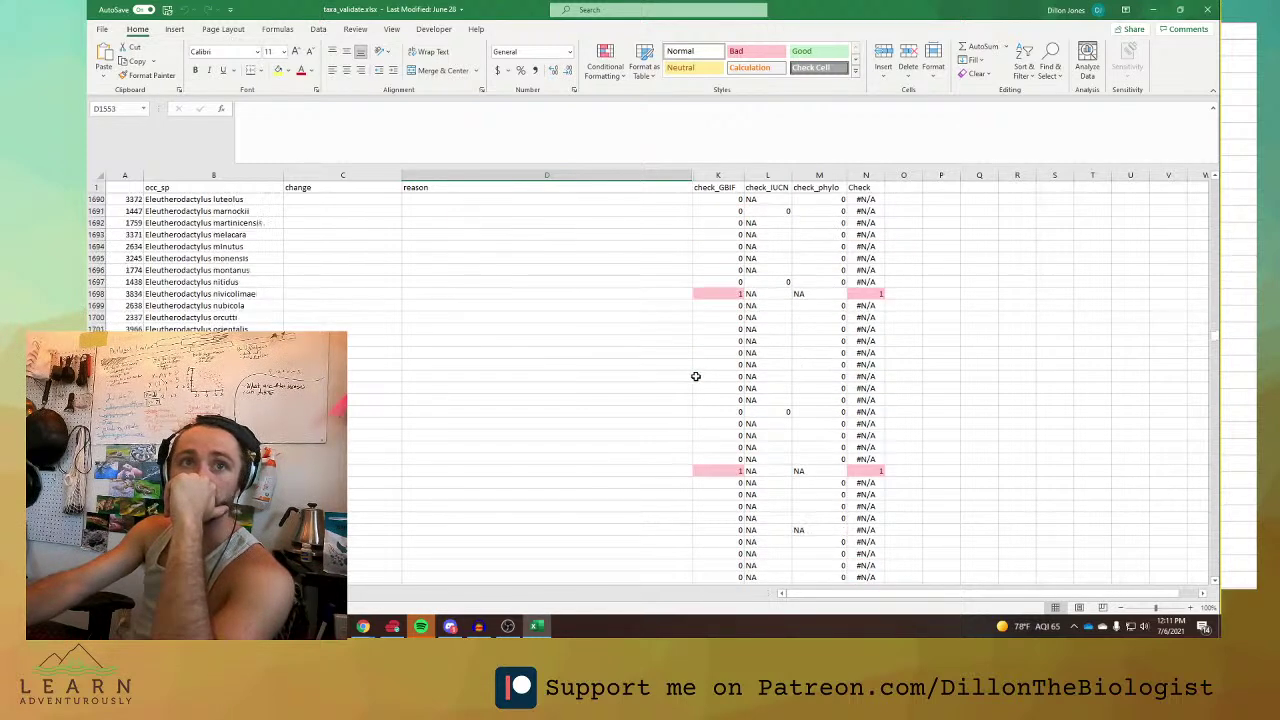
pyautogui.scroll(-4, 700, 380)
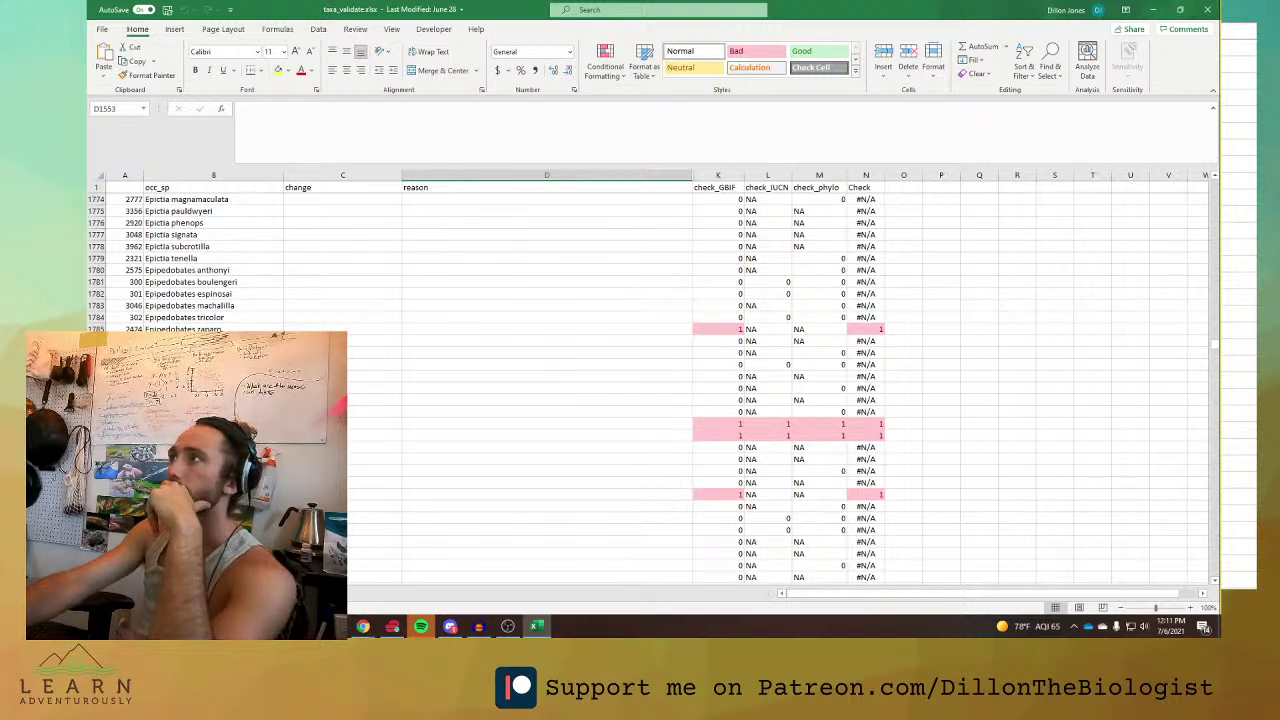
pyautogui.click(102, 28)
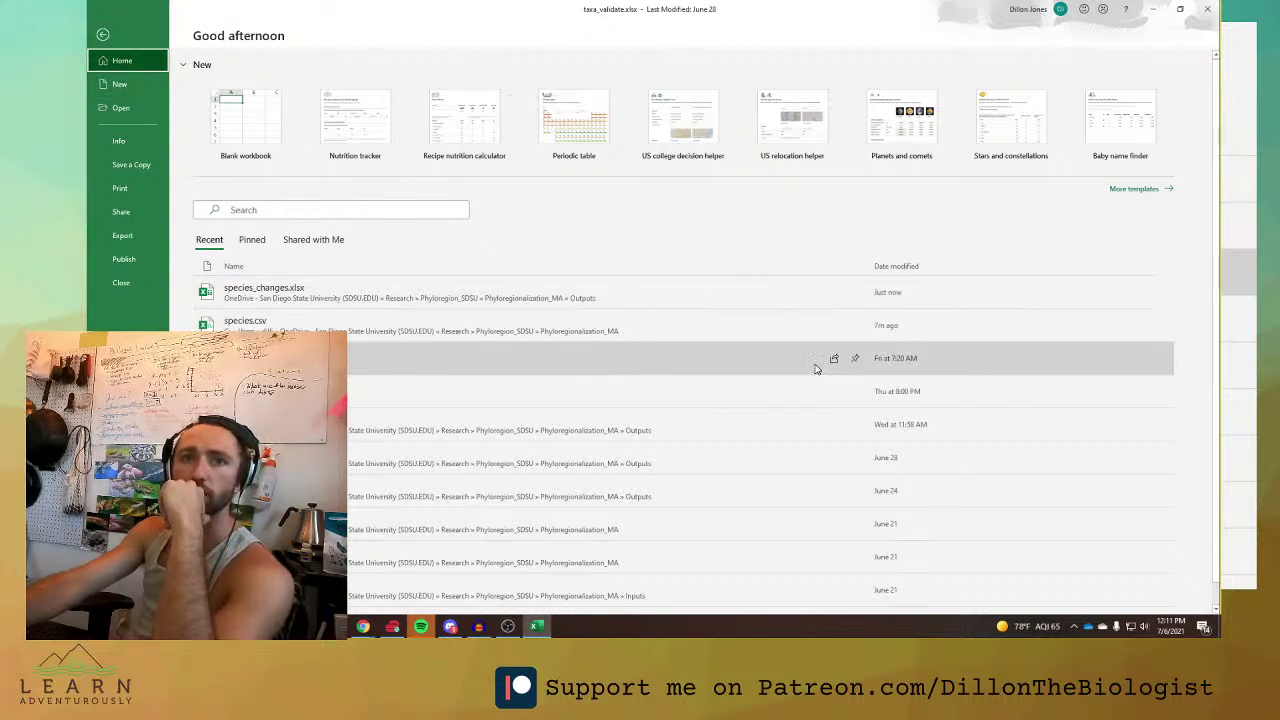
pyautogui.scroll(-1, 830, 362)
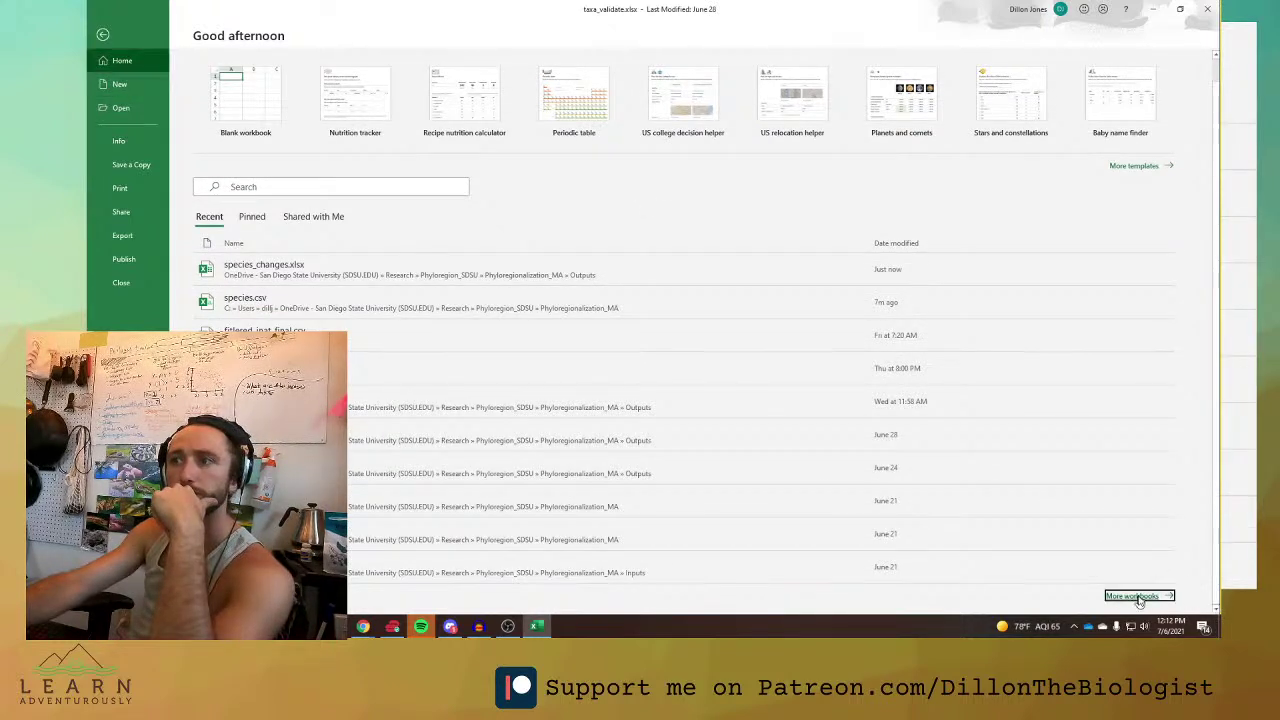
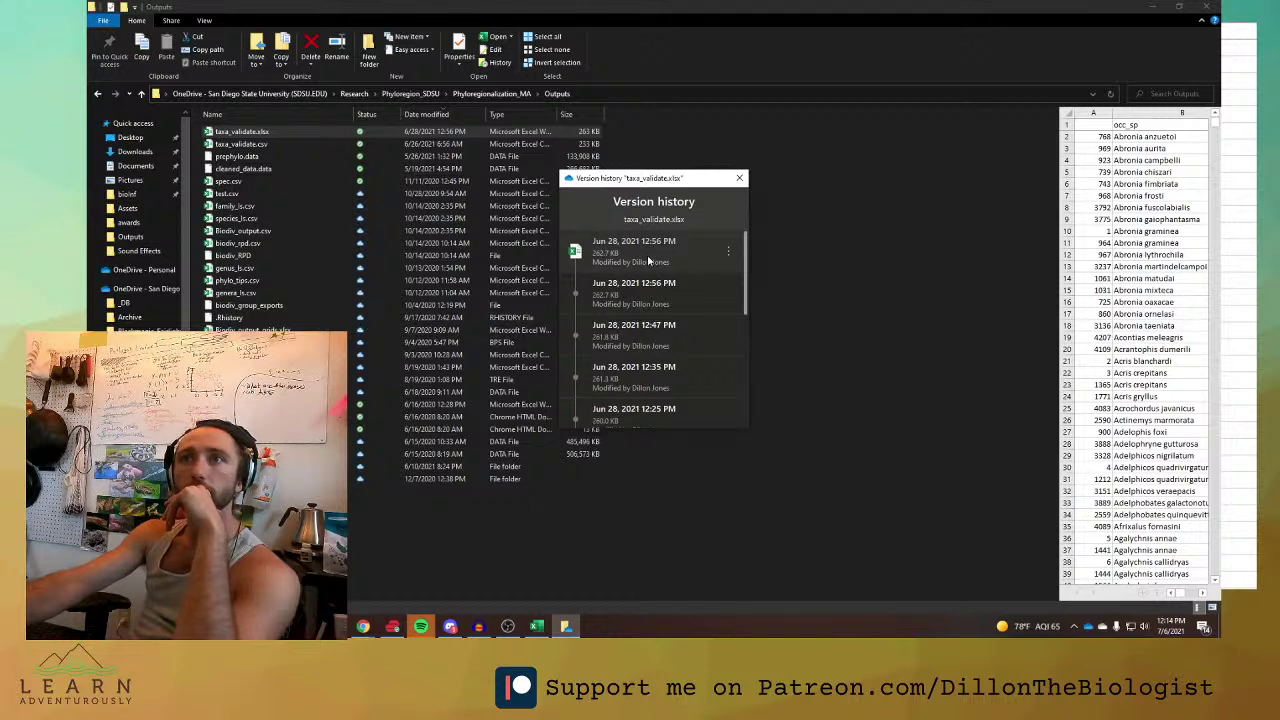
# Look through the saved versions of taxa_validate.xlsx in the OneDrive version history and close it.
pyautogui.scroll(-3, 650, 335)
pyautogui.scroll(-3, 650, 336)
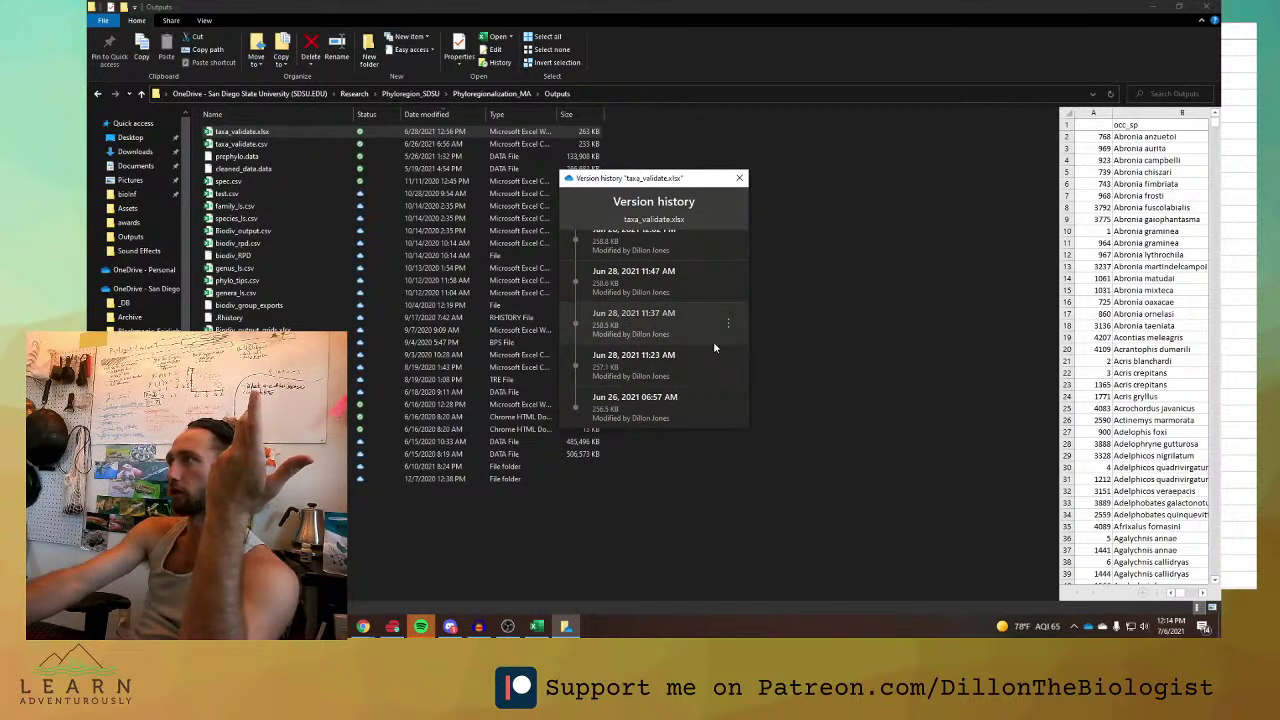
pyautogui.scroll(6, 712, 320)
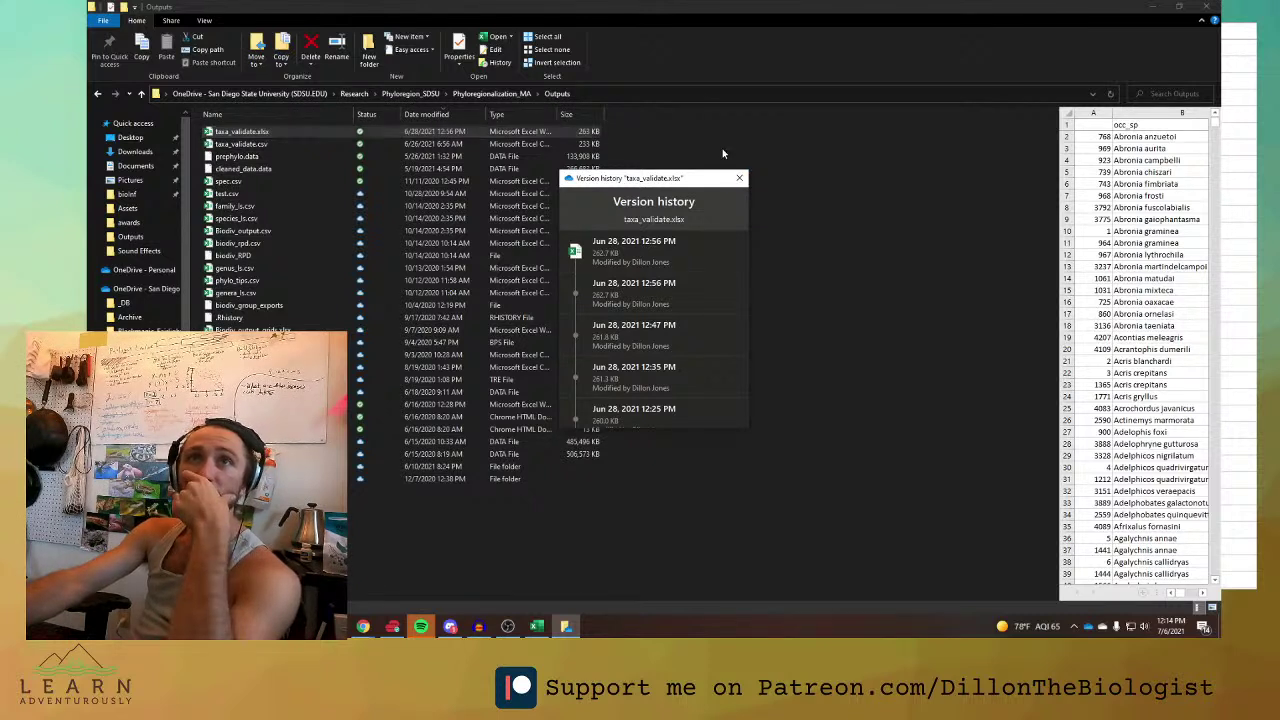
pyautogui.click(739, 178)
# Check the OneDrive sync activity, view the files online, and return to the taxa_validate workbook.
pyautogui.click(1088, 626)
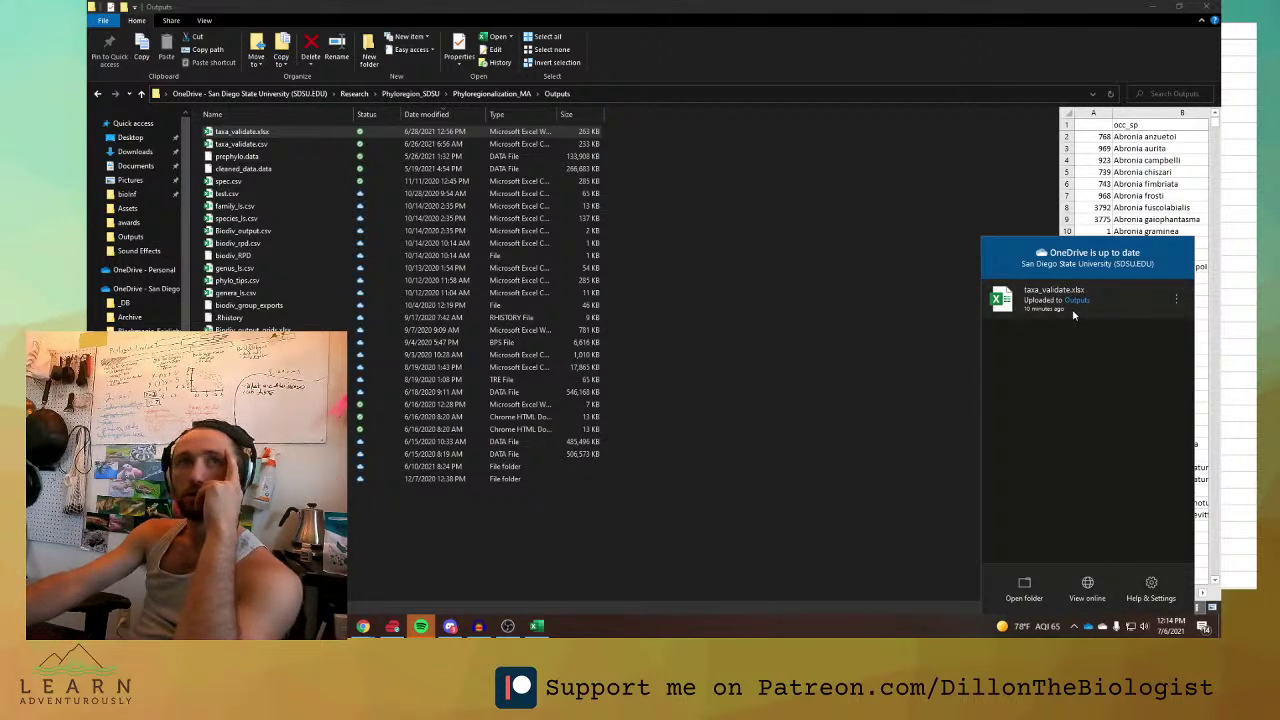
pyautogui.click(1088, 598)
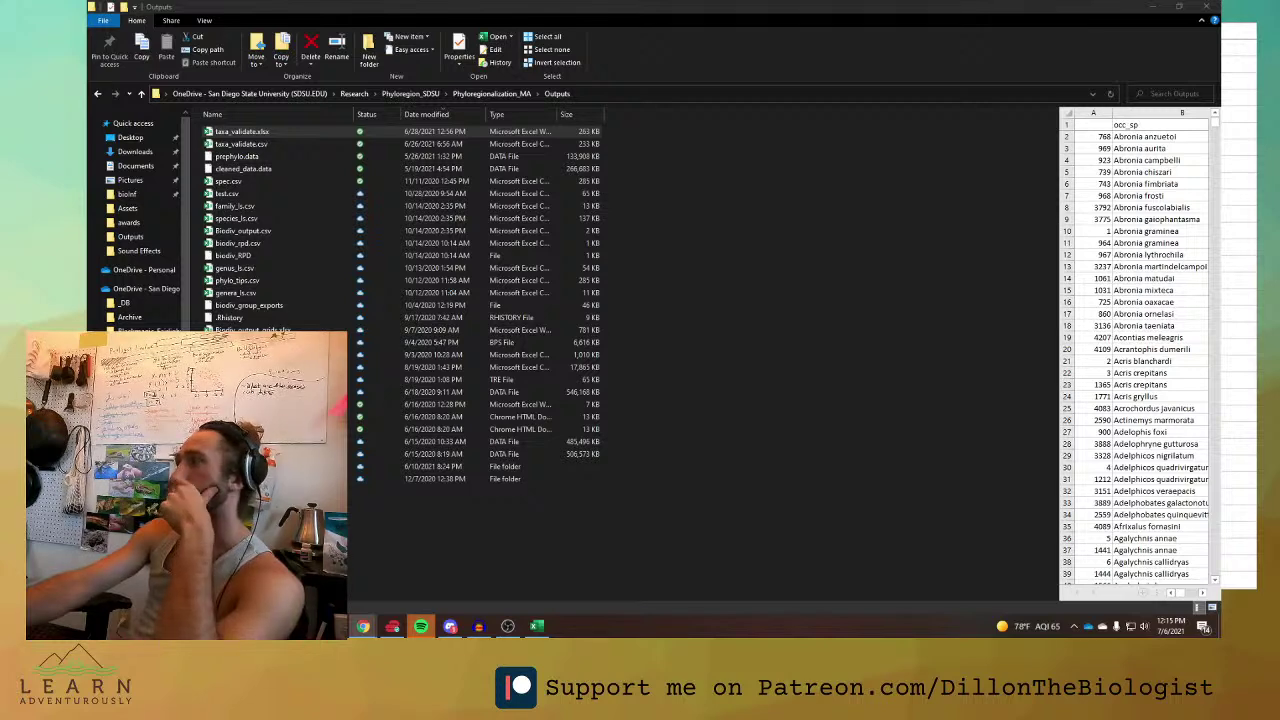
pyautogui.hotkey('alt', 'Tab')
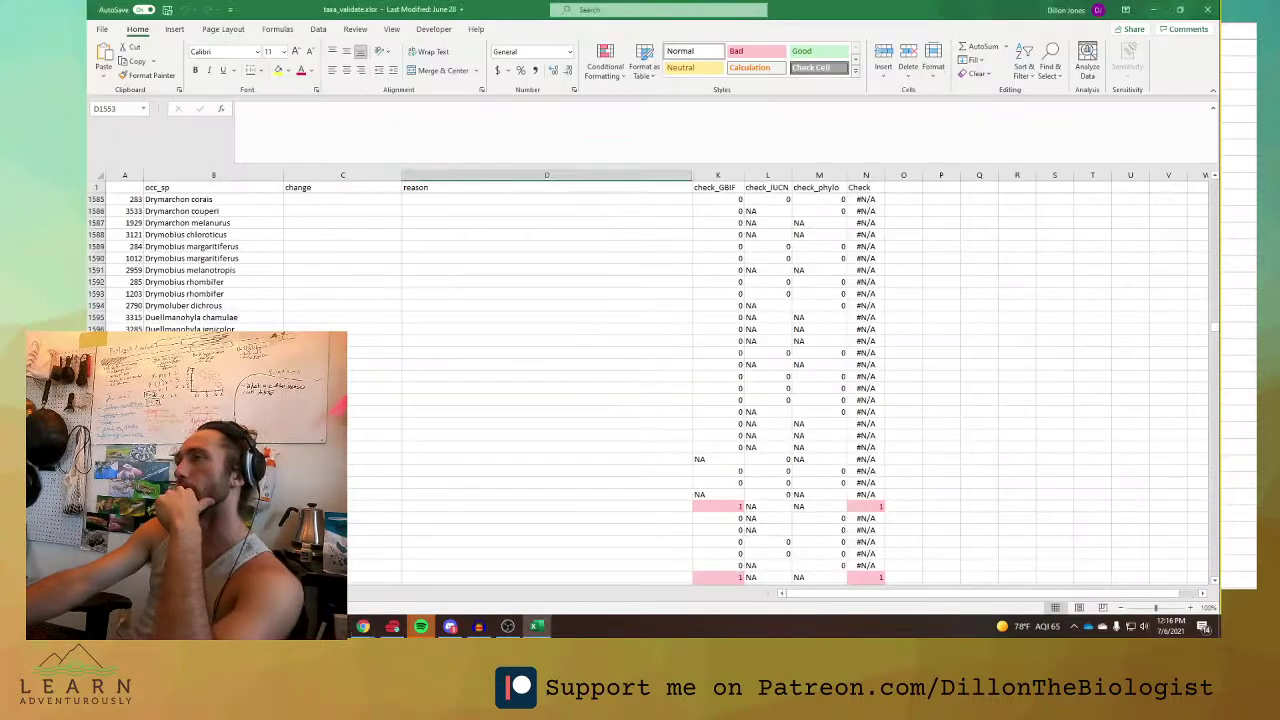
# Open the version history of the taxa_validate workbook in Excel and look through the listed versions.
pyautogui.scroll(5, 566, 333)
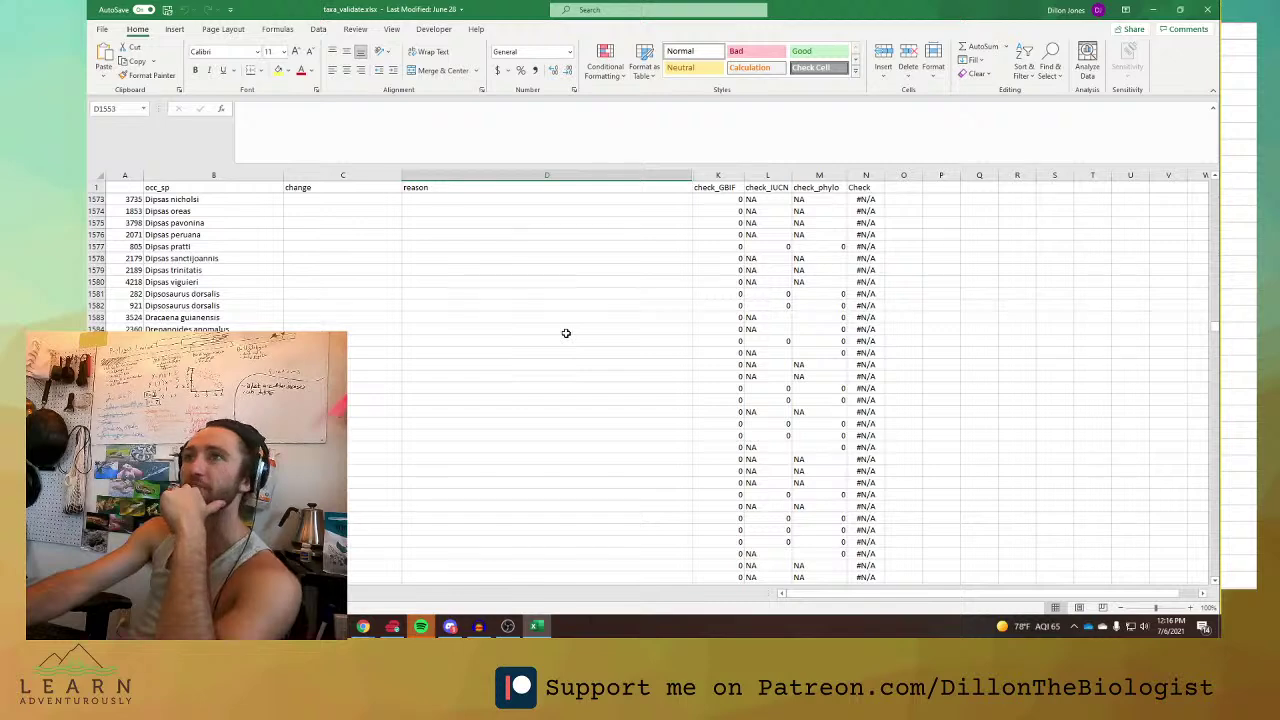
pyautogui.scroll(-8, 566, 333)
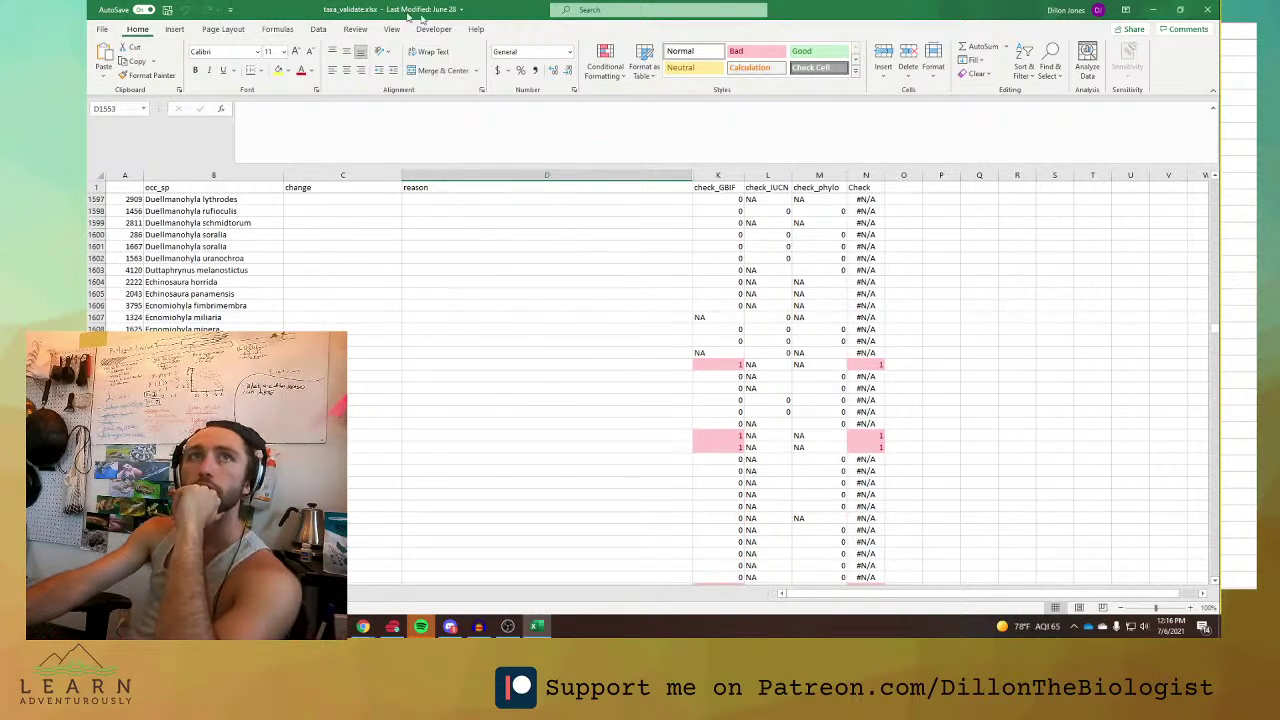
pyautogui.click(439, 12)
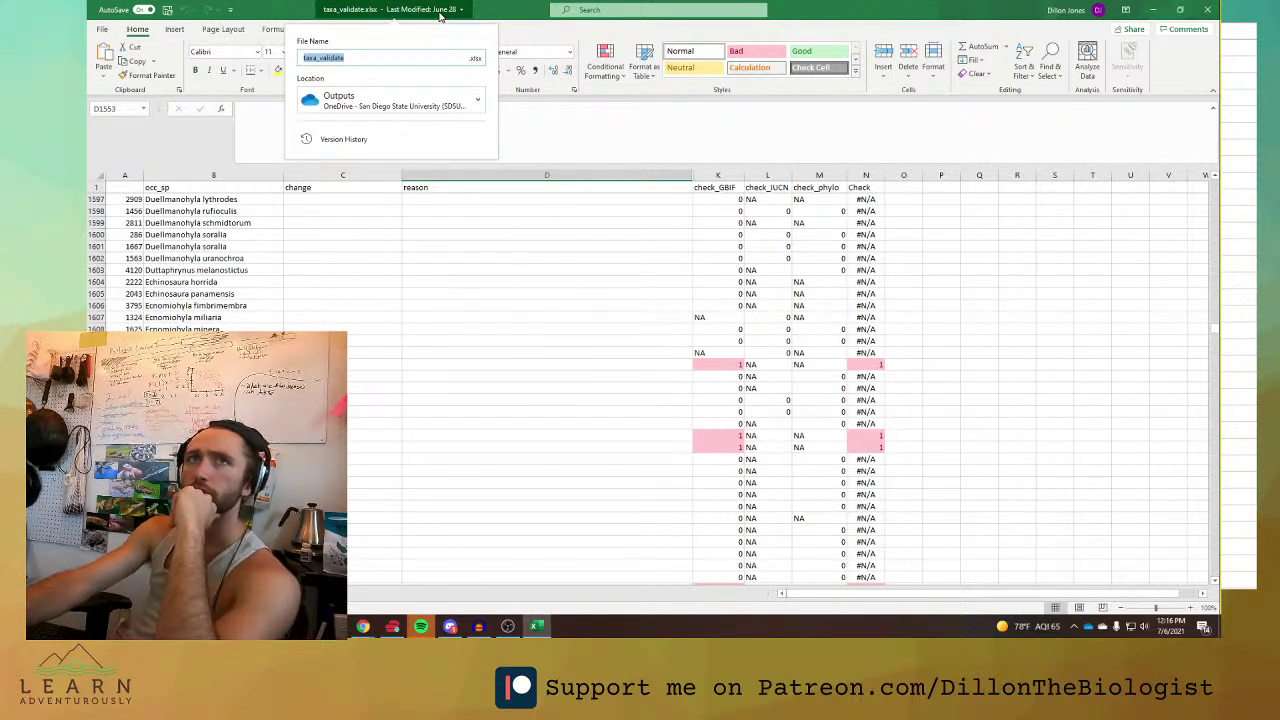
pyautogui.click(341, 139)
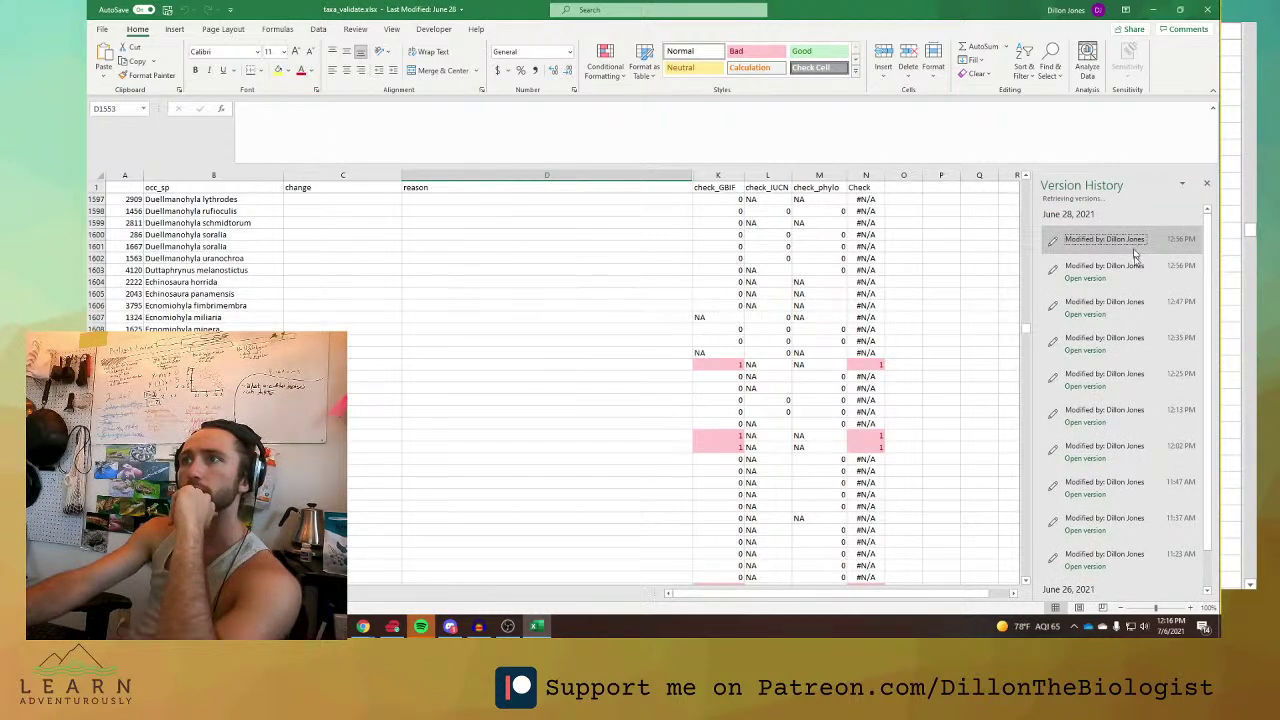
pyautogui.scroll(-1, 1141, 381)
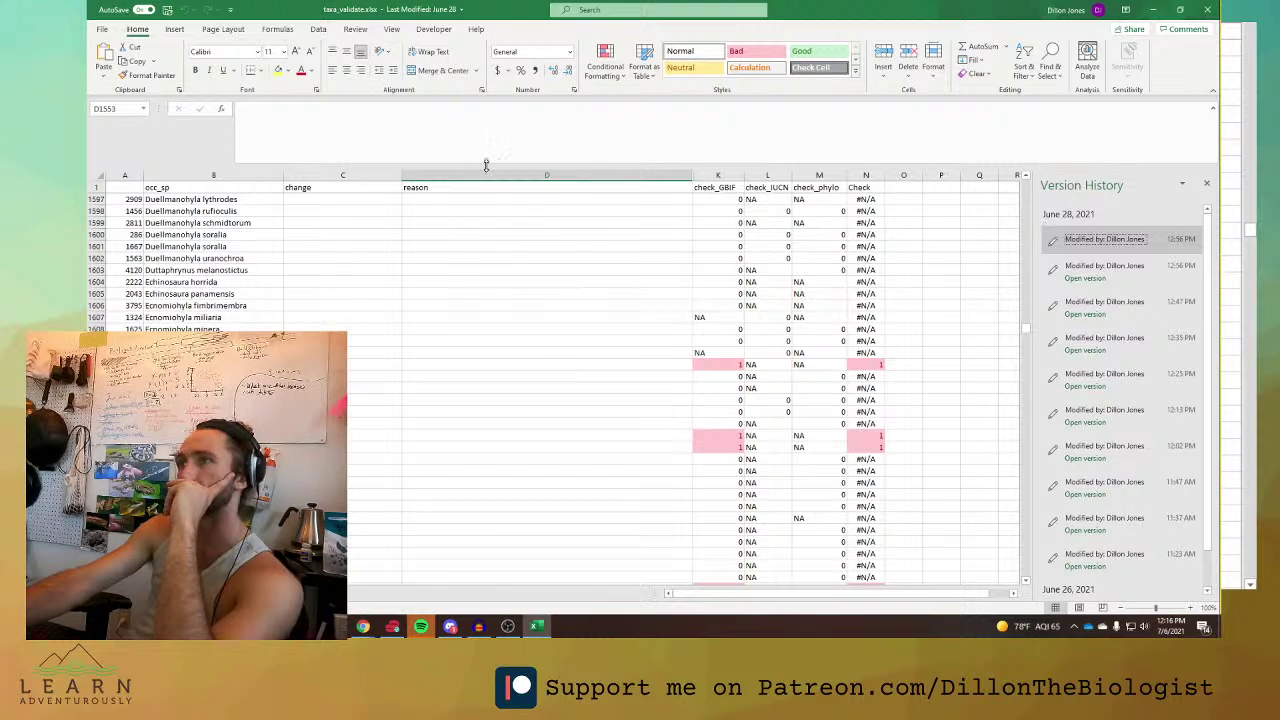
# Check the folder where the taxa_validate workbook is stored without moving it, and close the version history.
pyautogui.click(384, 10)
pyautogui.click(395, 103)
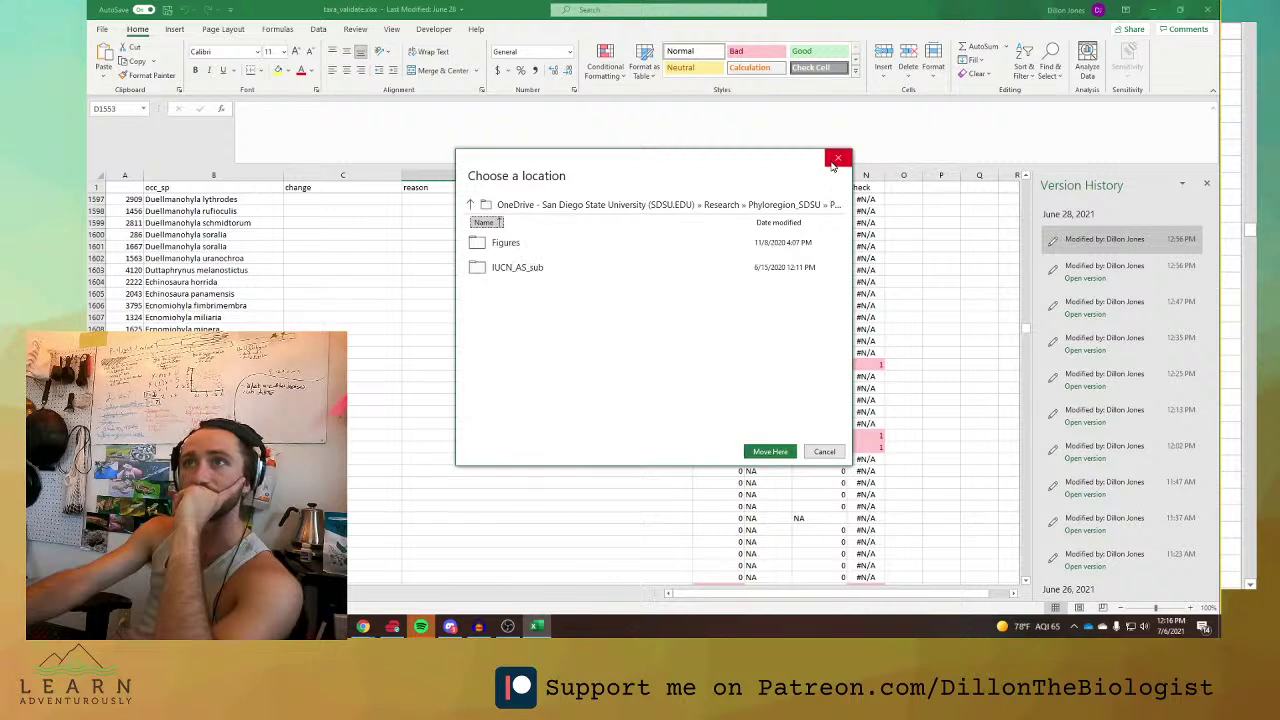
pyautogui.click(836, 160)
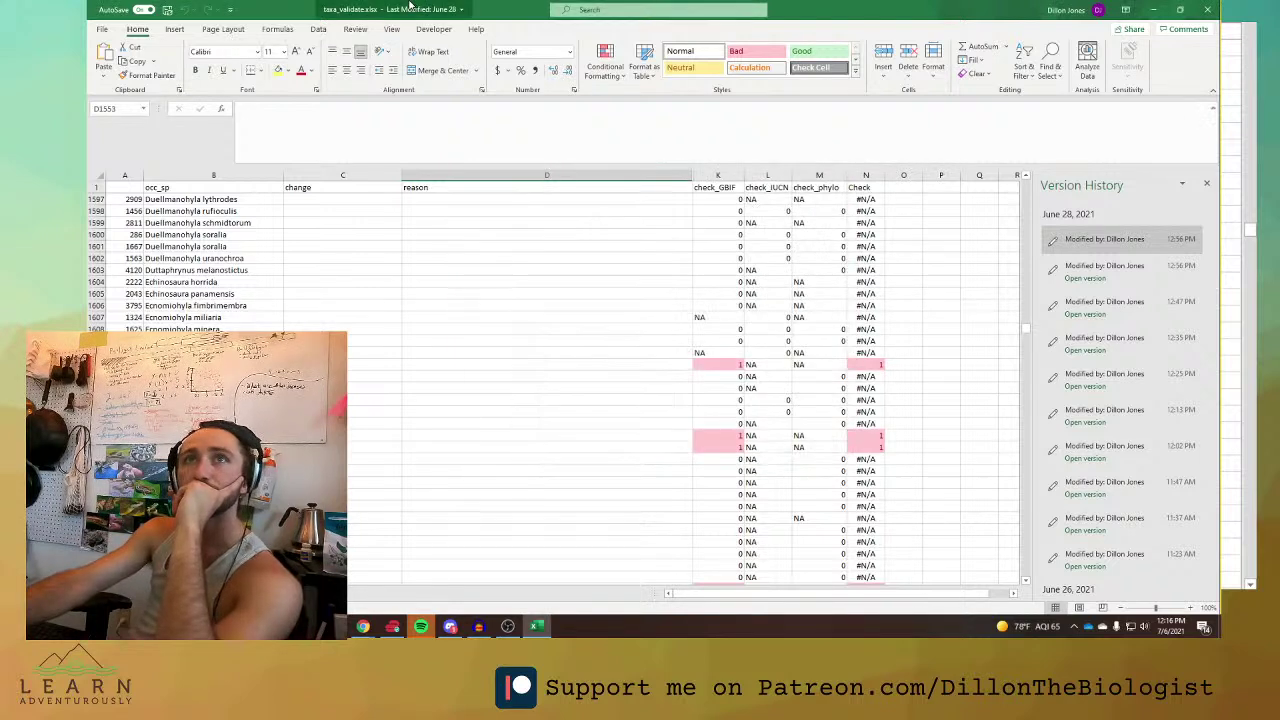
pyautogui.click(336, 150)
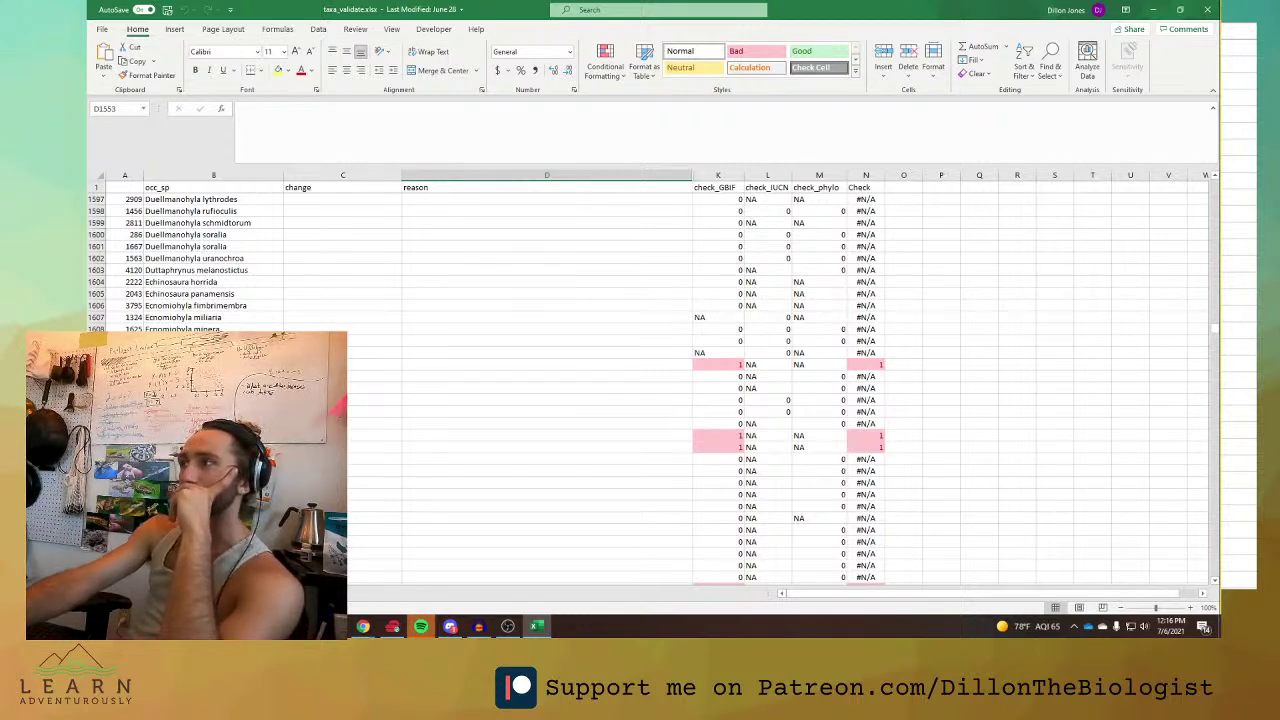
# Switch to the browser and back, and compare the annotated Diploglossus rows with the flagged rows down to Elaphe.
pyautogui.click(363, 626)
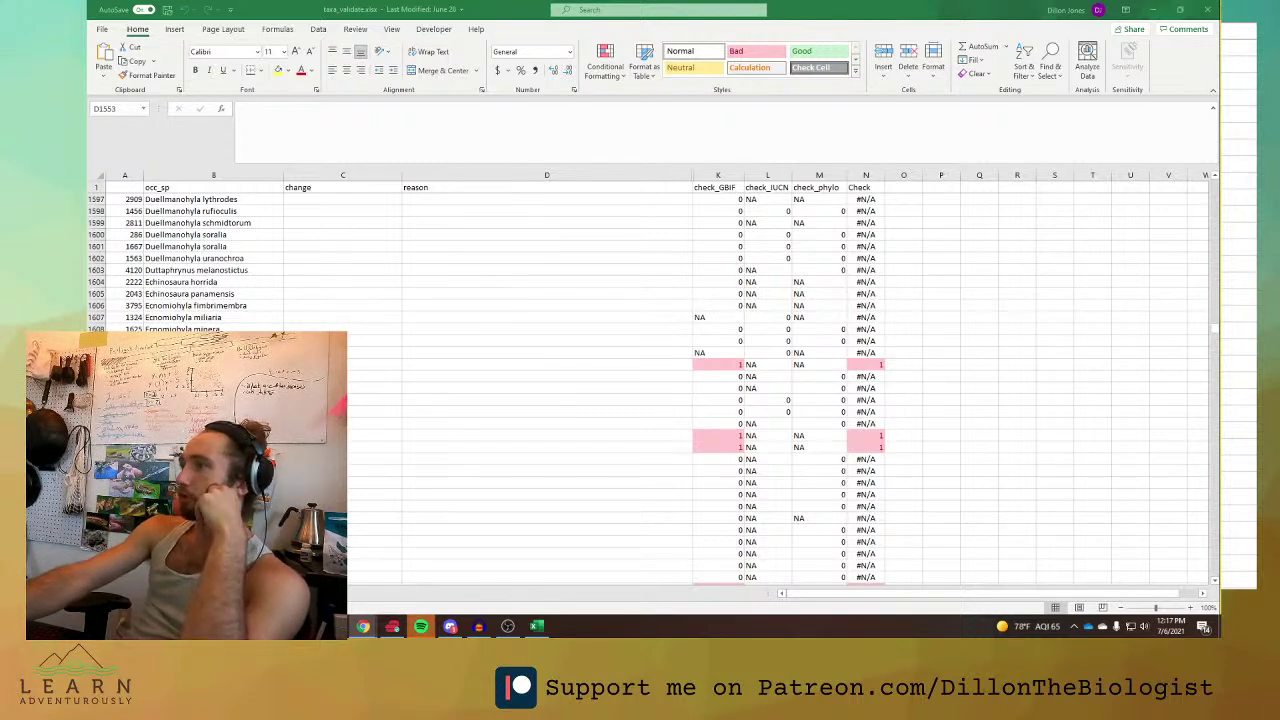
pyautogui.hotkey('alt', 'Tab')
pyautogui.hotkey('alt', 'Tab')
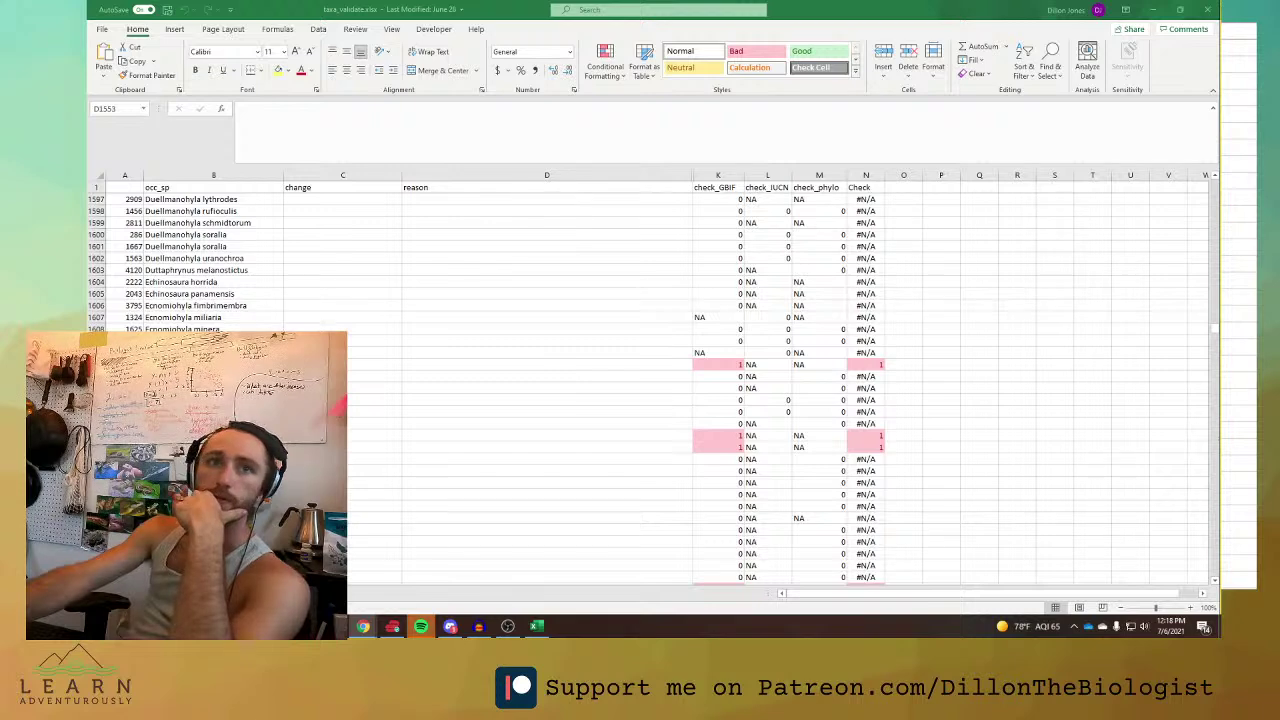
pyautogui.scroll(20, 650, 390)
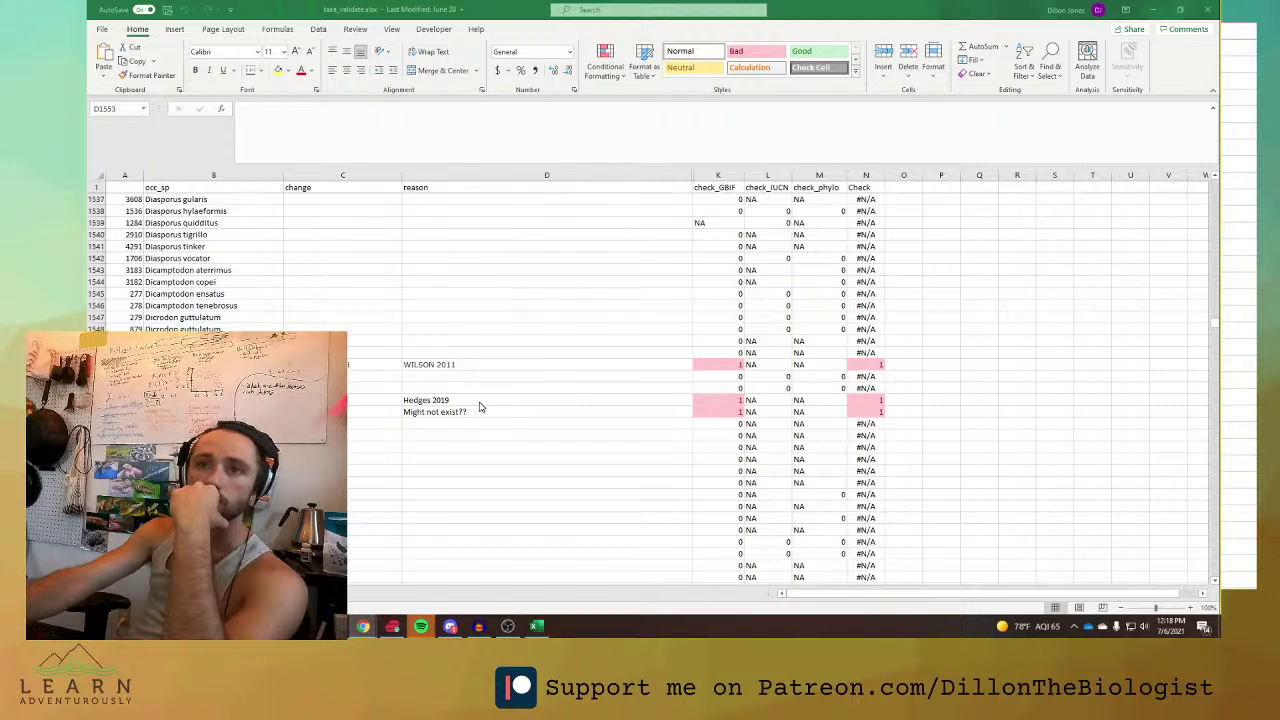
pyautogui.scroll(-15, 479, 407)
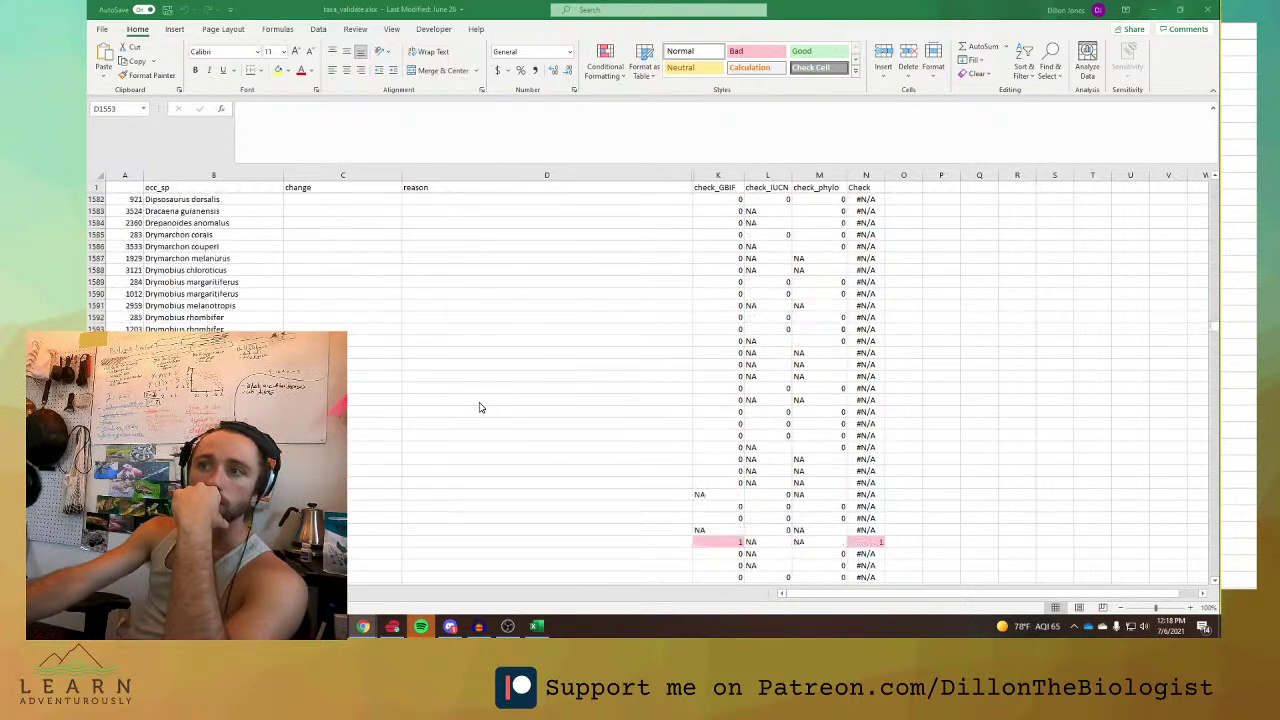
pyautogui.scroll(-6, 479, 407)
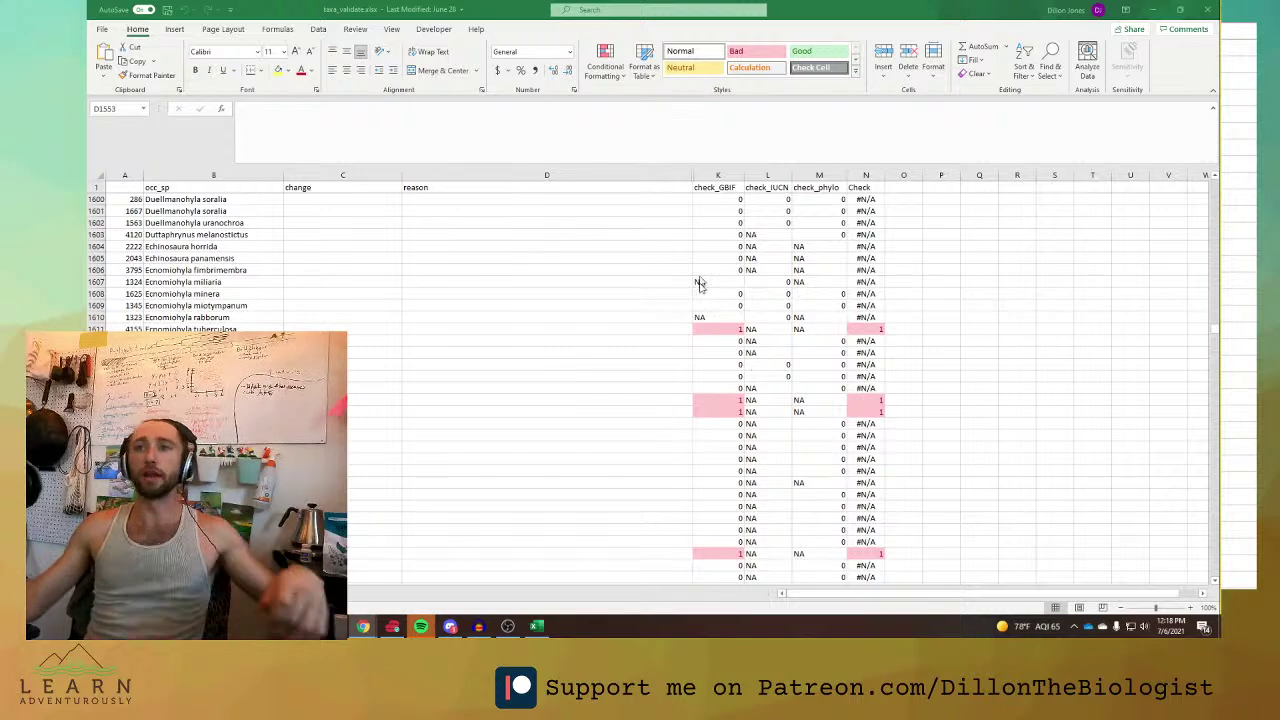
pyautogui.scroll(19, 728, 428)
pyautogui.scroll(-11, 1110, 385)
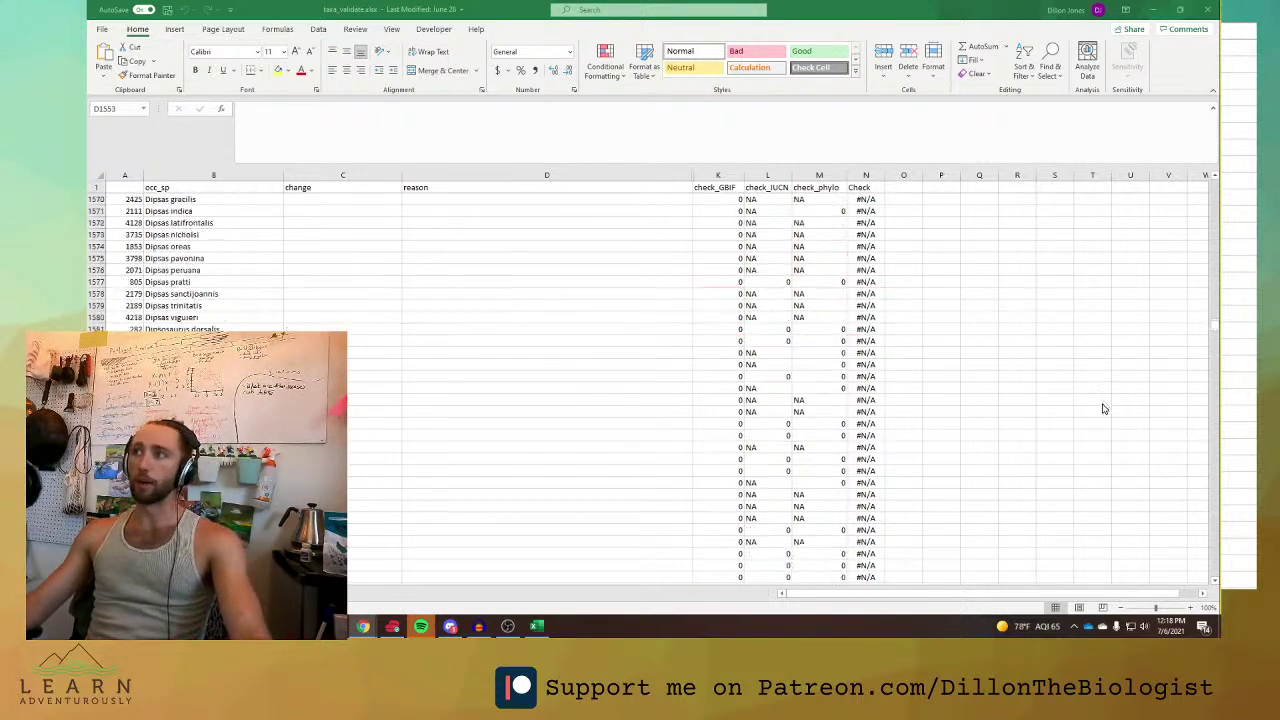
pyautogui.scroll(12, 996, 360)
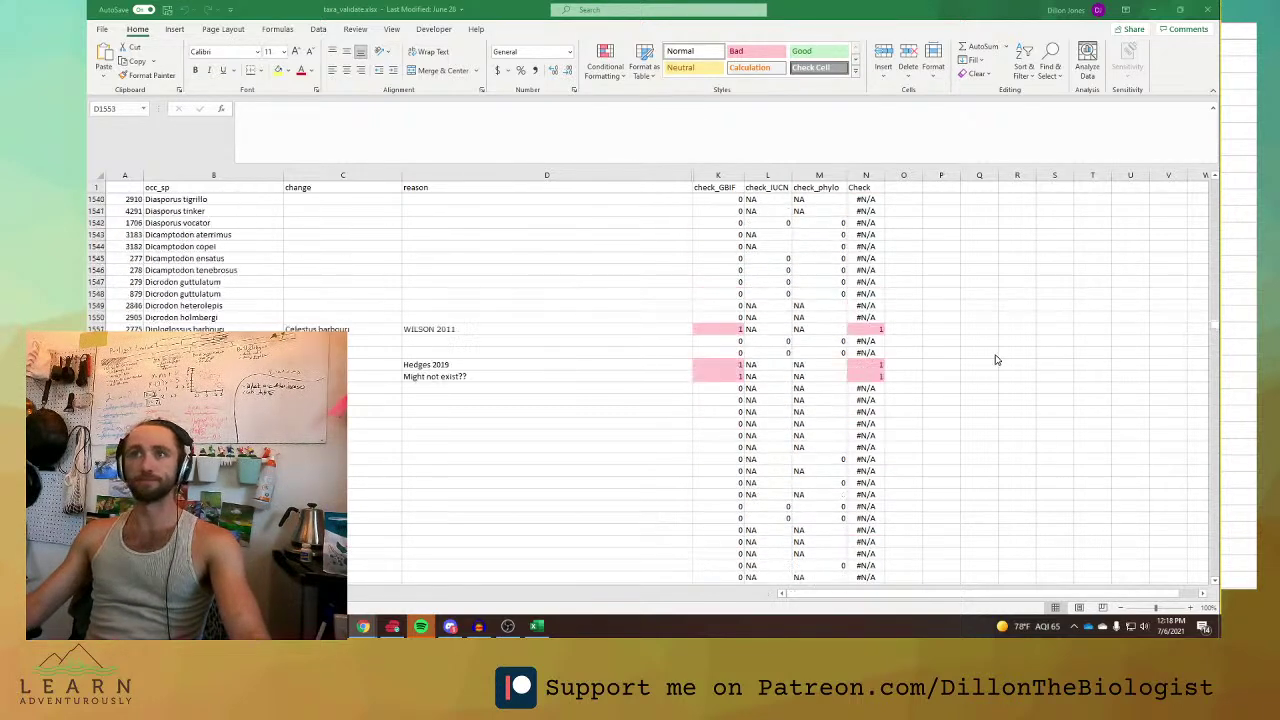
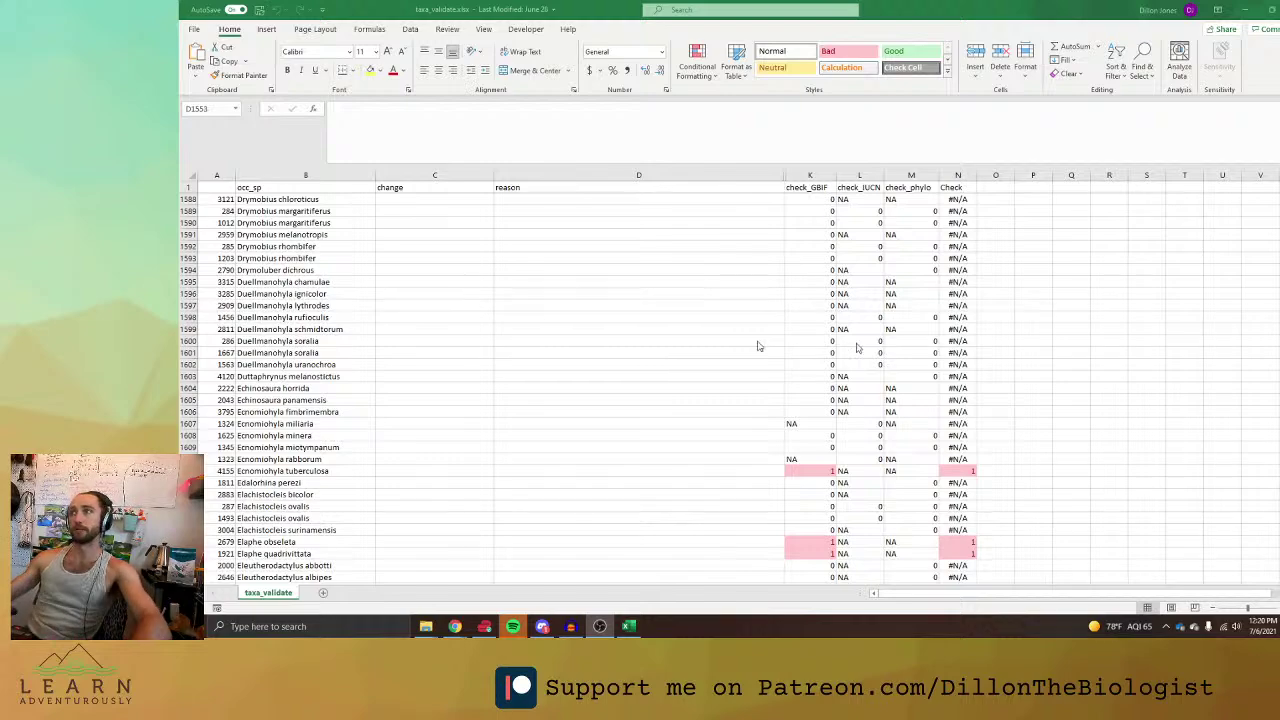
# Review the change and reason notes for Diploglossus again and find the next flagged row without notes, at Ecnomiohyla.
pyautogui.scroll(20, 459, 372)
pyautogui.scroll(-8, 459, 380)
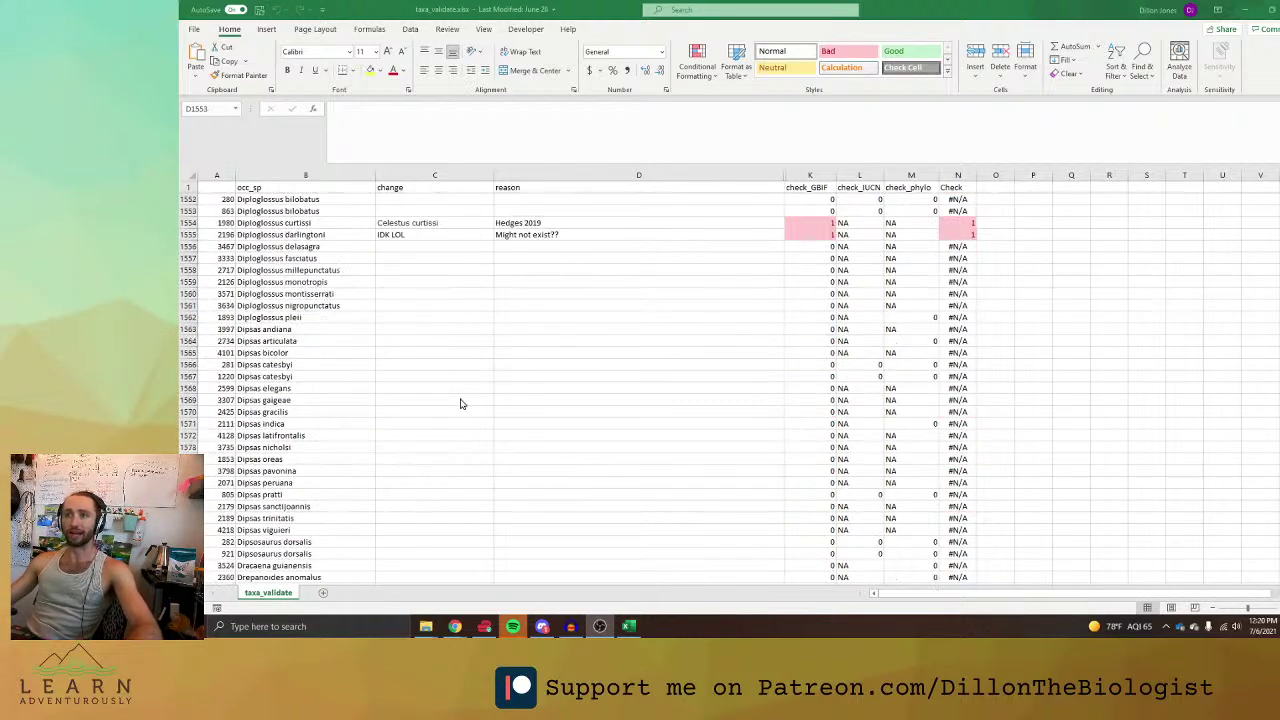
pyautogui.scroll(8, 460, 400)
pyautogui.scroll(-20, 466, 405)
pyautogui.scroll(-4, 502, 410)
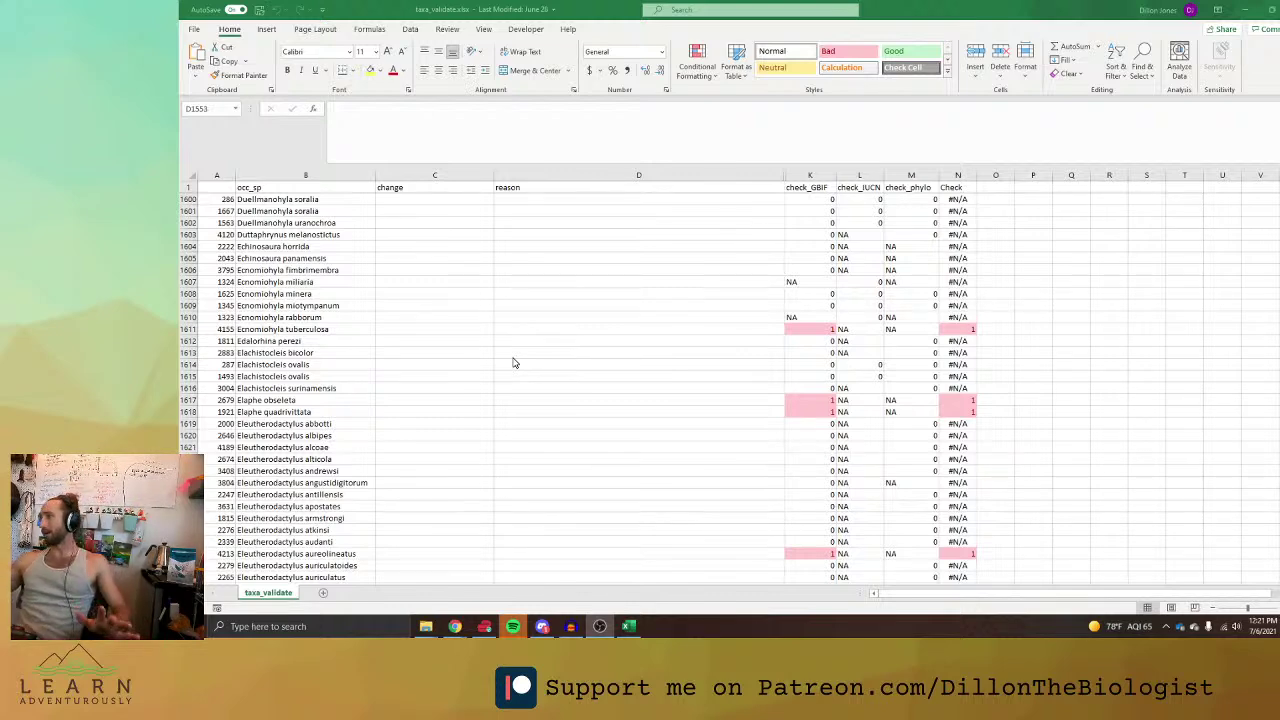
pyautogui.hotkey('alt', 'Tab')
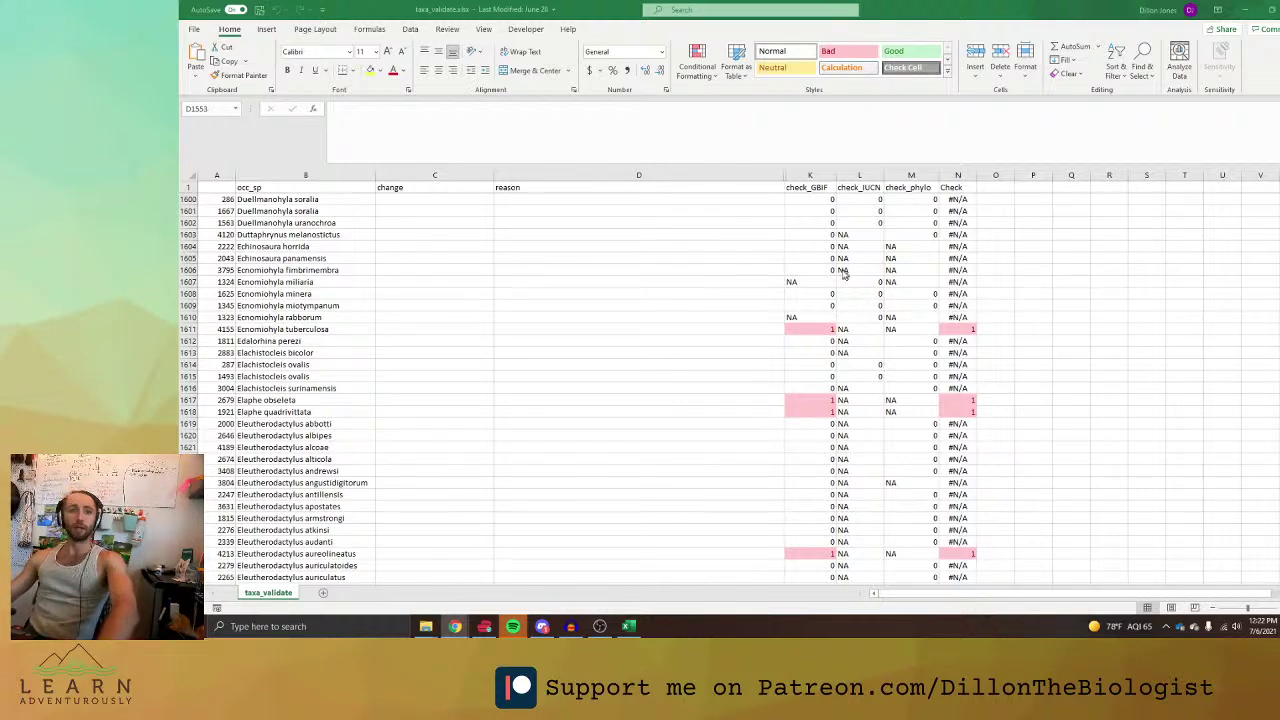
pyautogui.click(694, 368)
pyautogui.scroll(20, 694, 368)
pyautogui.scroll(-20, 694, 368)
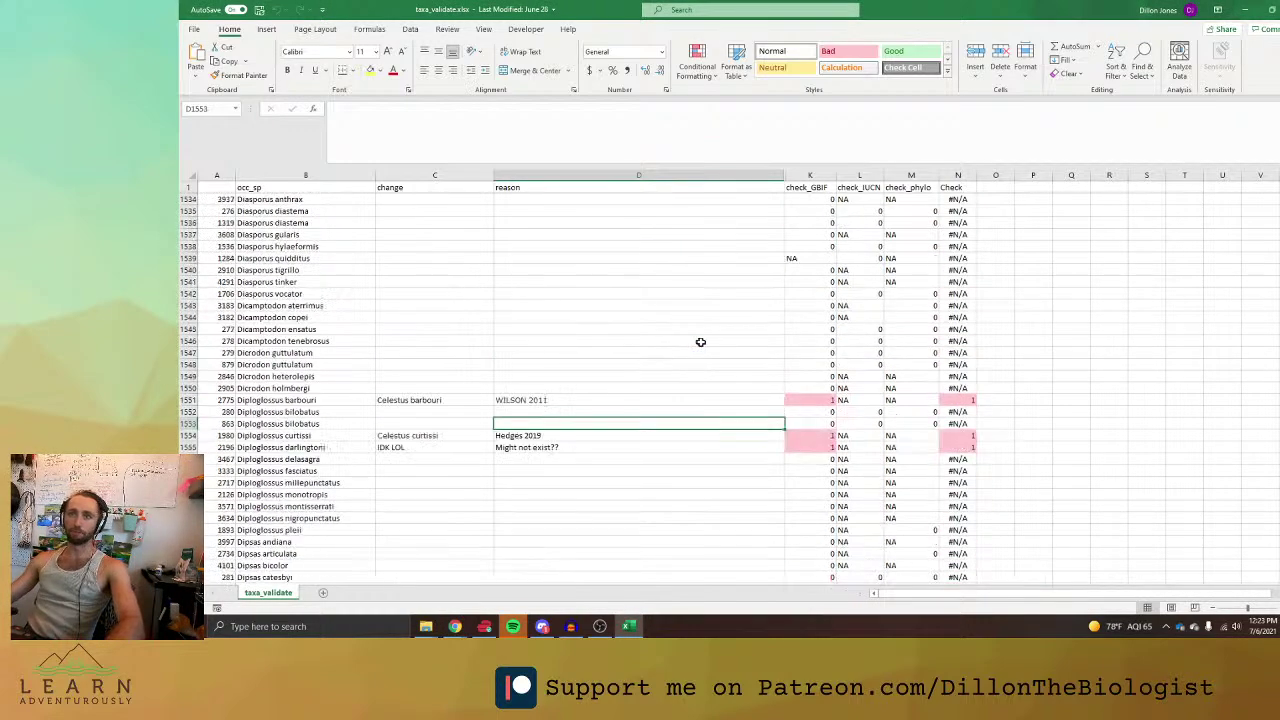
pyautogui.scroll(-3, 805, 329)
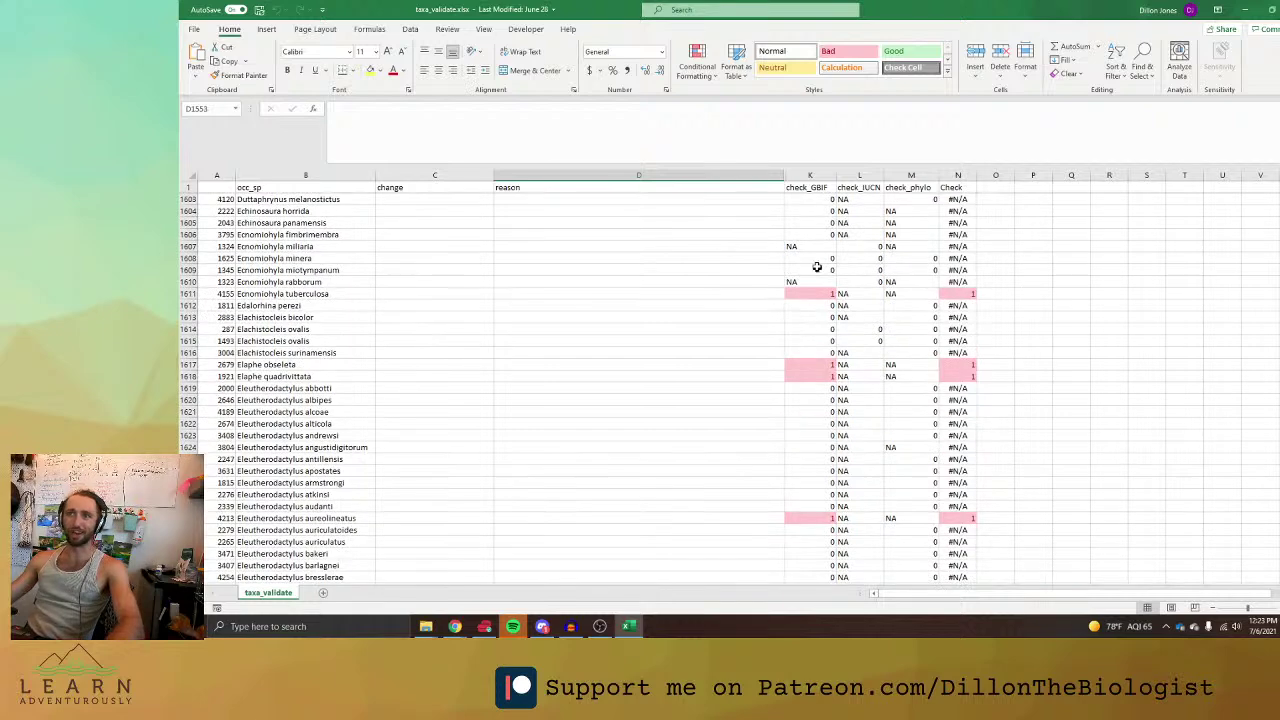
# Select the Ecnomiohyla tuberculosa name, enlarge the sheet, and narrow the reason column to bring the check columns into view.
pyautogui.click(815, 270)
pyautogui.click(600, 293)
pyautogui.click(345, 289)
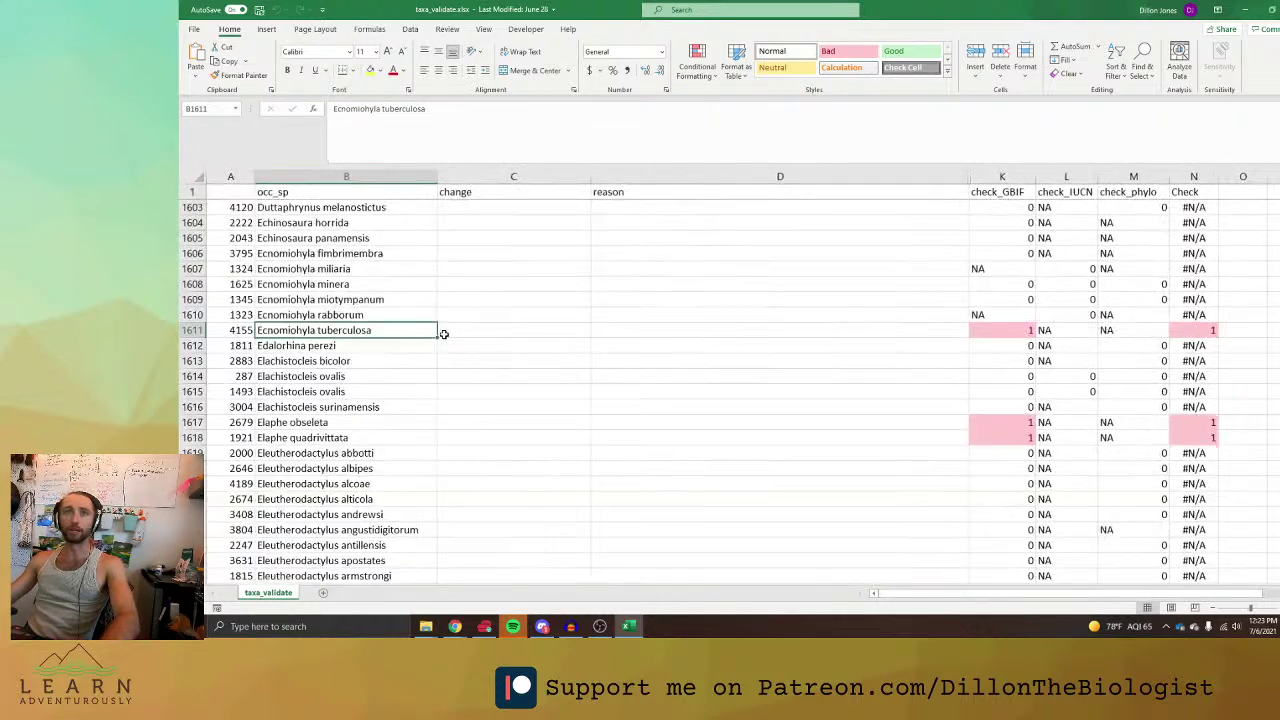
pyautogui.keyDown('ctrl'); pyautogui.scroll(4, 502, 329); pyautogui.keyUp('ctrl')
pyautogui.keyDown('ctrl'); pyautogui.scroll(-1, 502, 329); pyautogui.keyUp('ctrl')
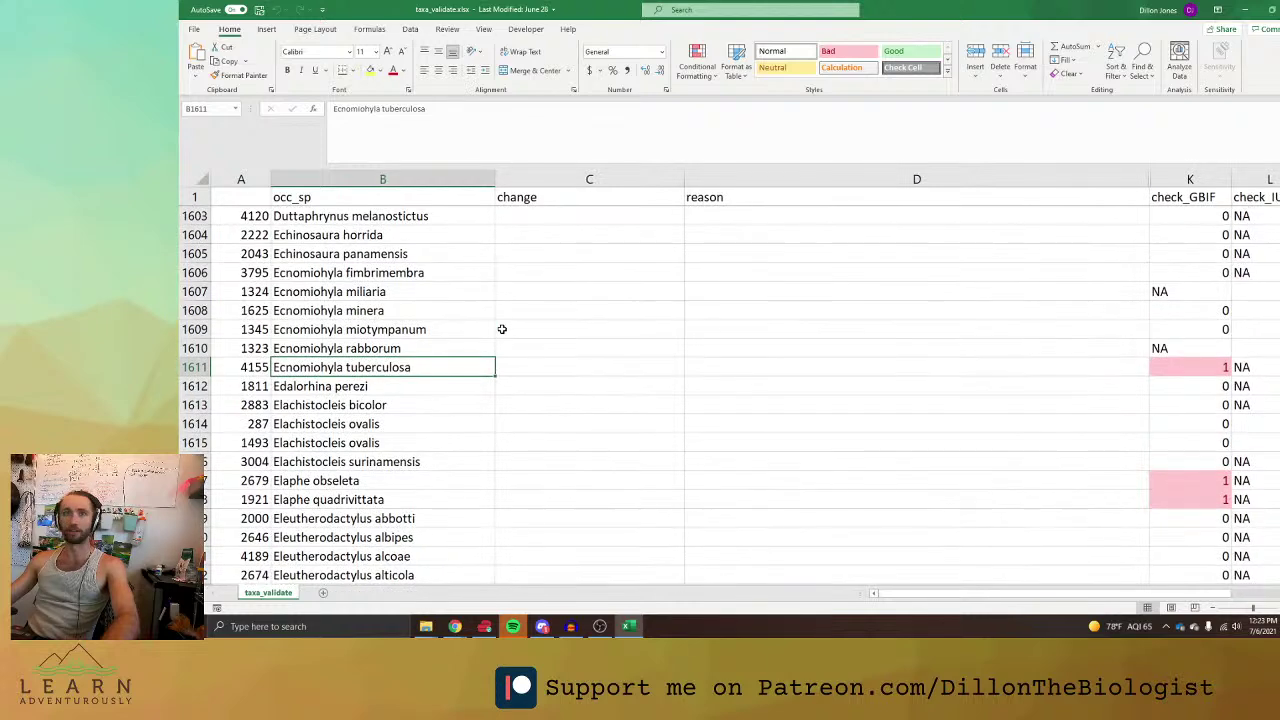
pyautogui.keyDown('ctrl'); pyautogui.scroll(1, 540, 329); pyautogui.keyUp('ctrl')
pyautogui.moveTo(1150, 170); pyautogui.dragTo(976, 172)
# Inspect the check_GBIF and check_IUCN values in the Ecnomiohyla tuberculosa row.
pyautogui.click(1116, 290)
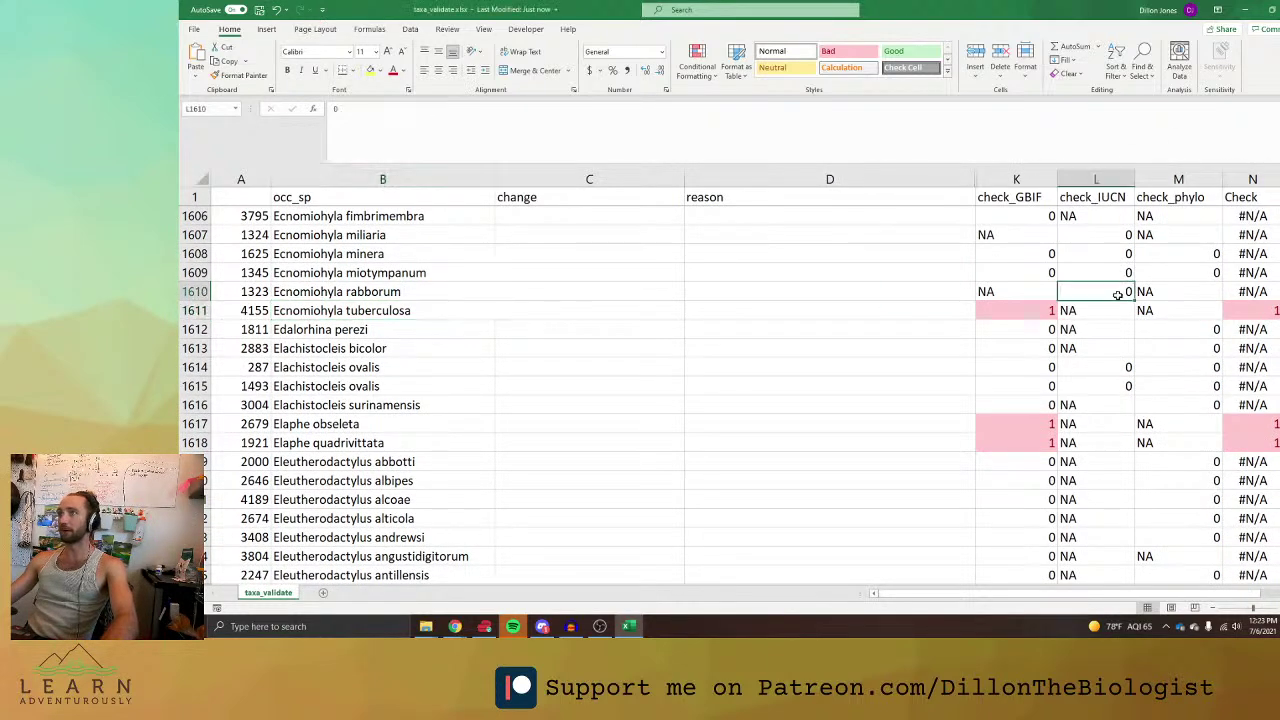
pyautogui.press('Down')
pyautogui.press('Left')
pyautogui.press('Right')
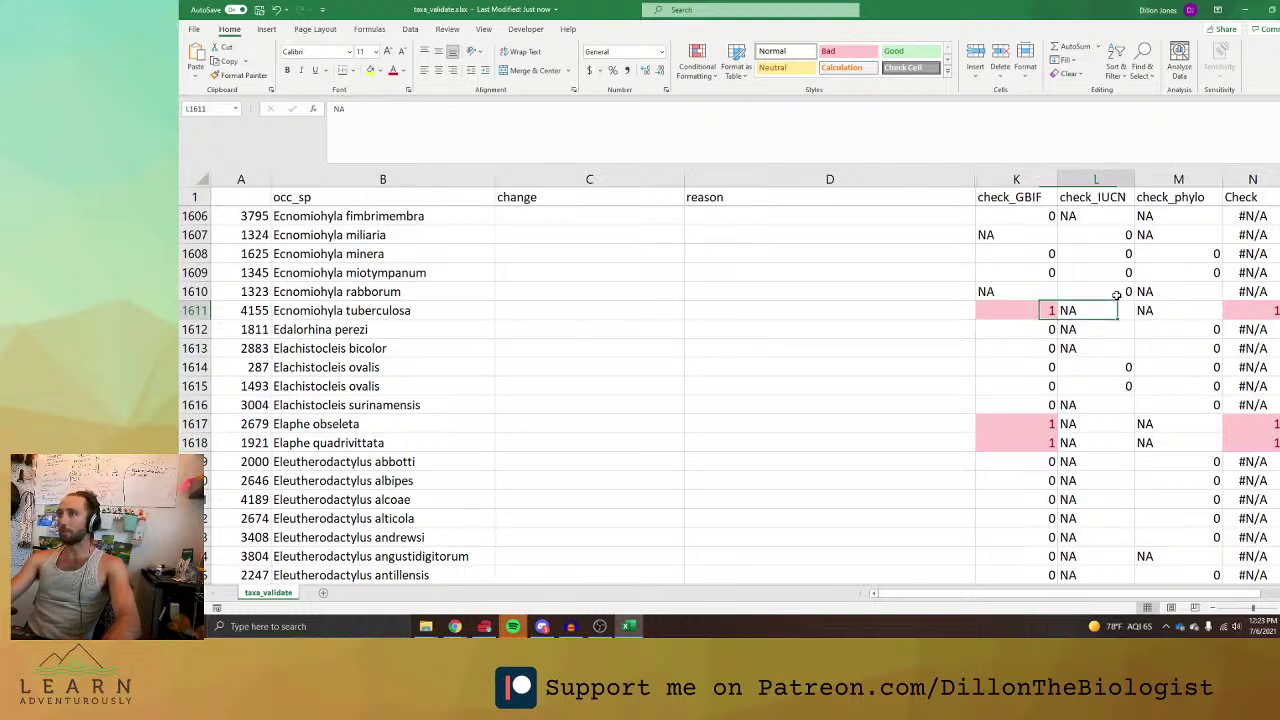
# Review the species name and the check_GBIF, check_IUCN and check_phylo values in the Ecnomiohyla tuberculosa row.
pyautogui.press('Left')
pyautogui.press('Left')
pyautogui.press('Left')
pyautogui.press('Left')
pyautogui.press('Left')
pyautogui.press('Right')
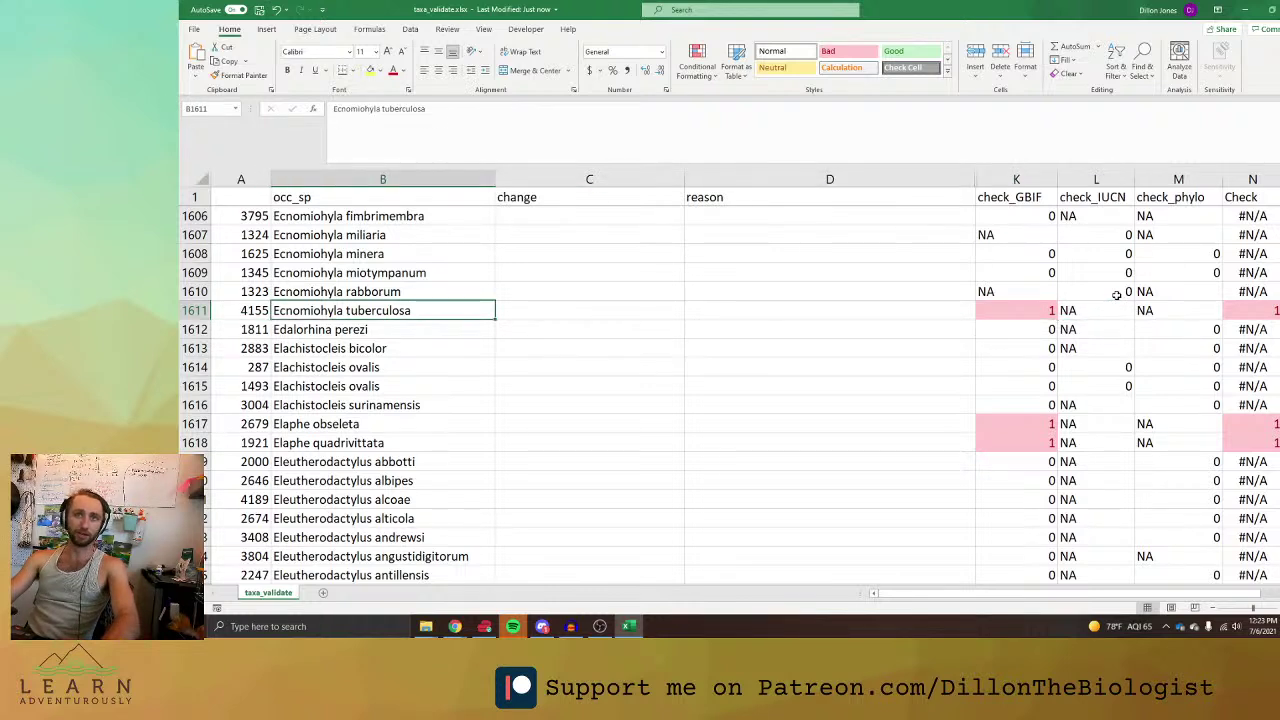
pyautogui.press('Right')
pyautogui.press('Right')
pyautogui.press('Right')
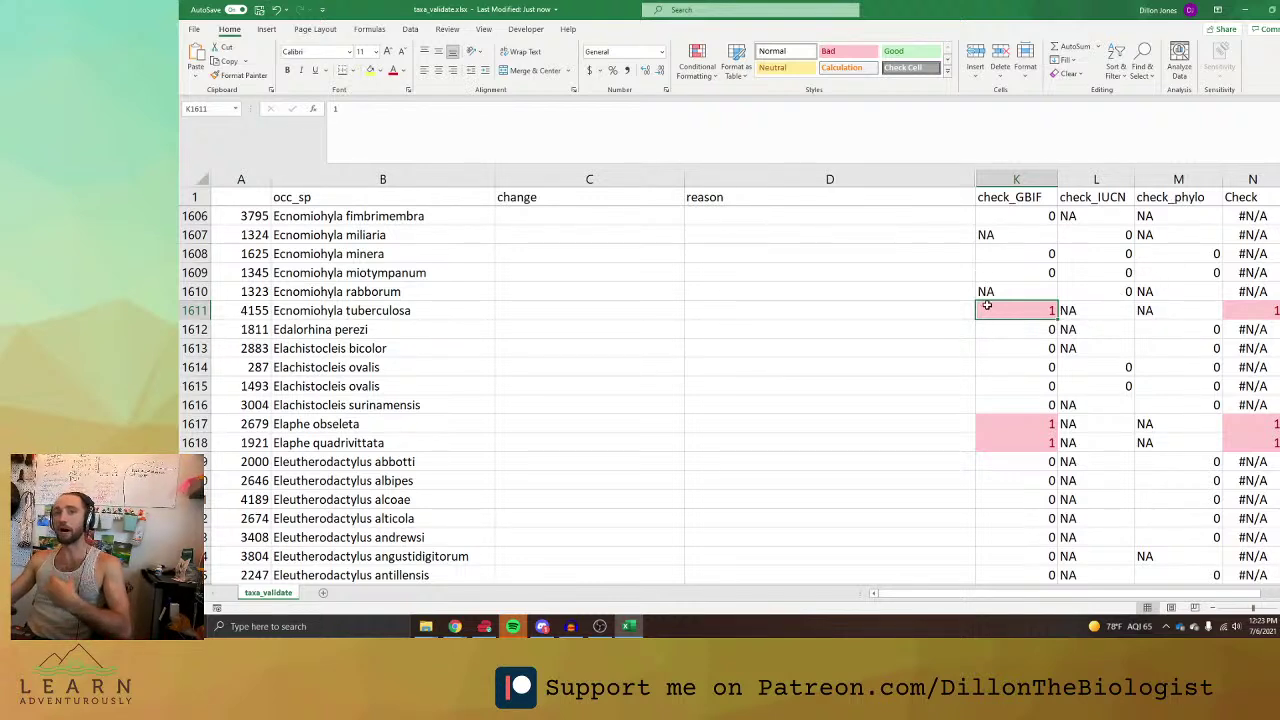
pyautogui.click(1078, 306)
pyautogui.click(1177, 306)
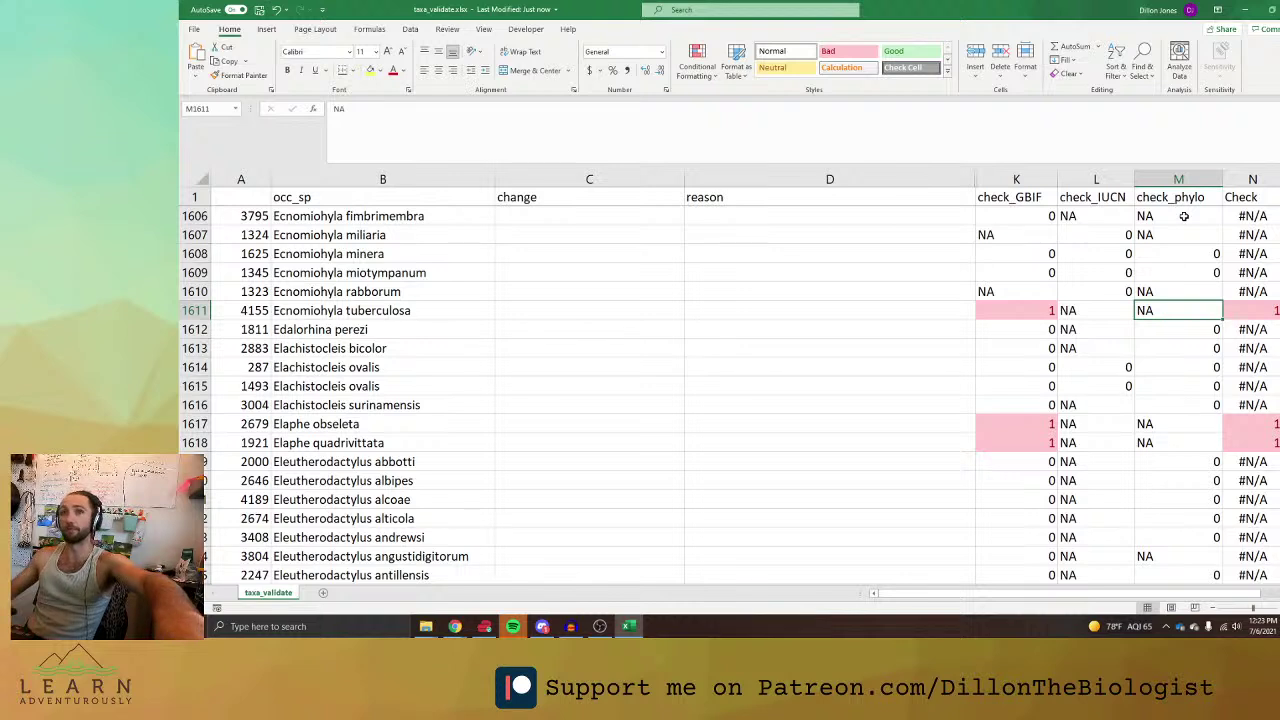
pyautogui.click(698, 398)
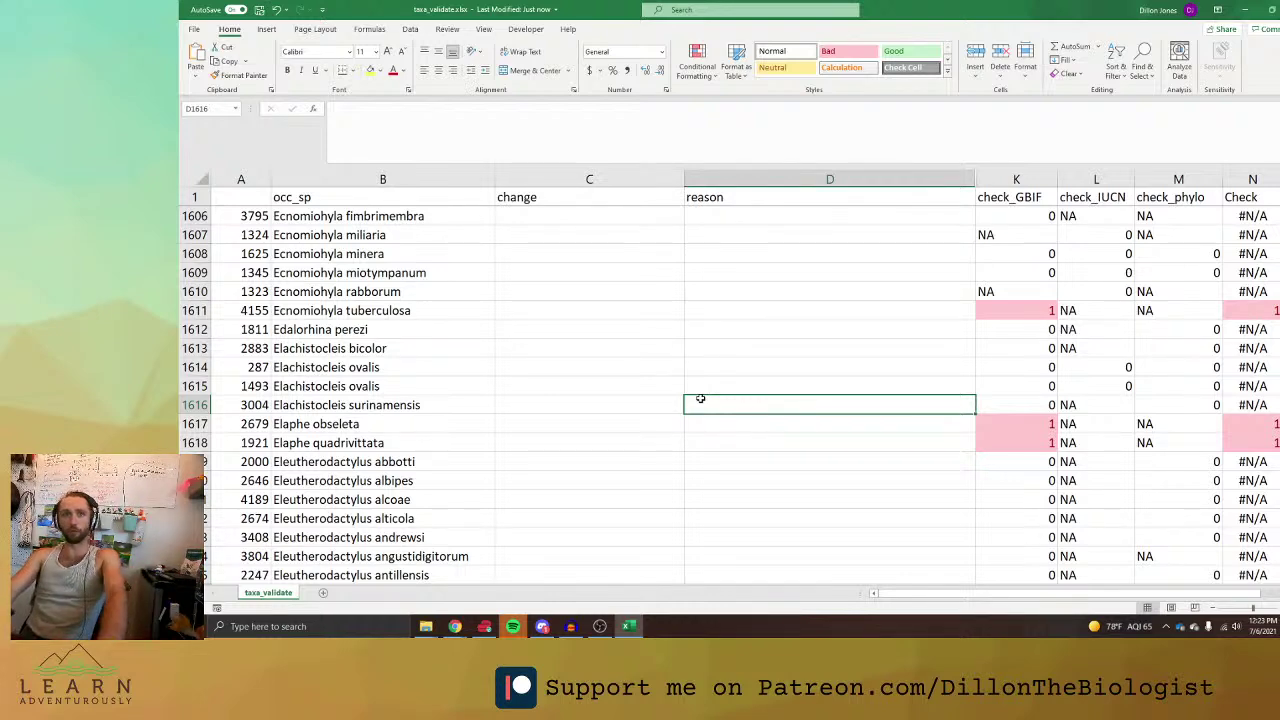
# Copy the name Ecnomiohyla tuberculosa from the occ_sp column and switch to the Chrome window with Amphibian Species of the World.
pyautogui.click(438, 314)
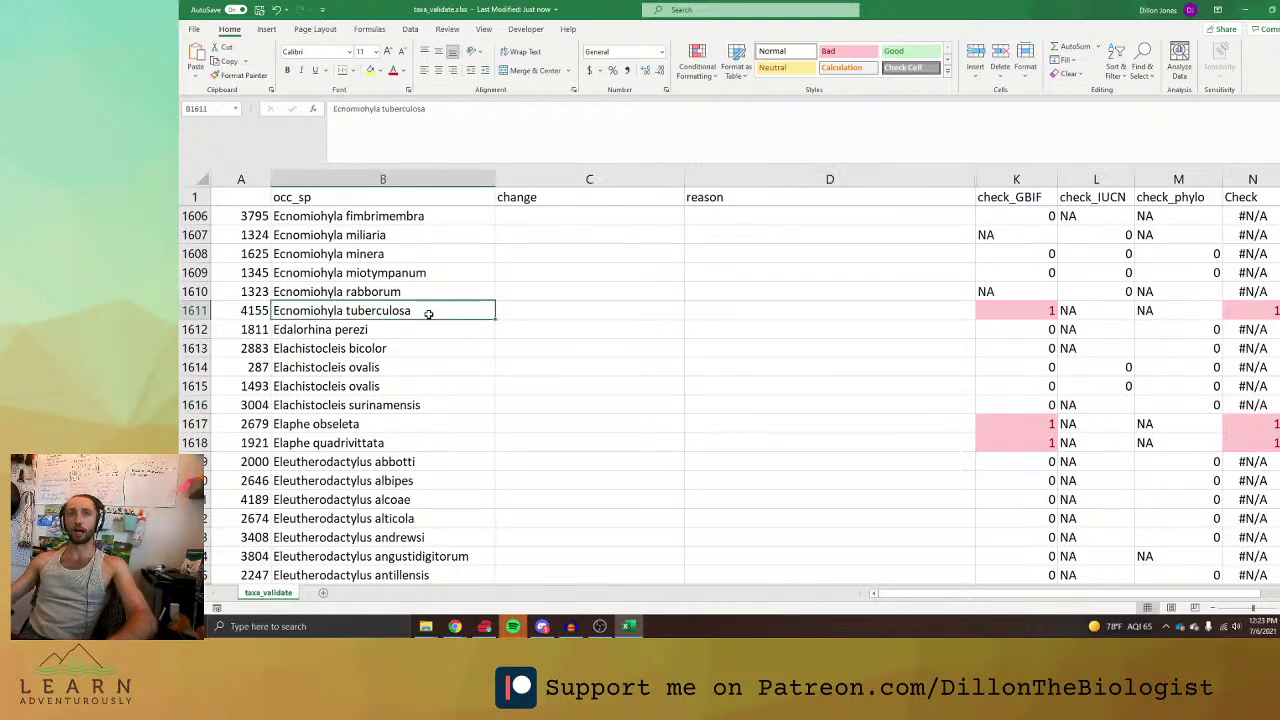
pyautogui.hotkey('ctrl', 'c')
pyautogui.hotkey('alt', 'Tab')
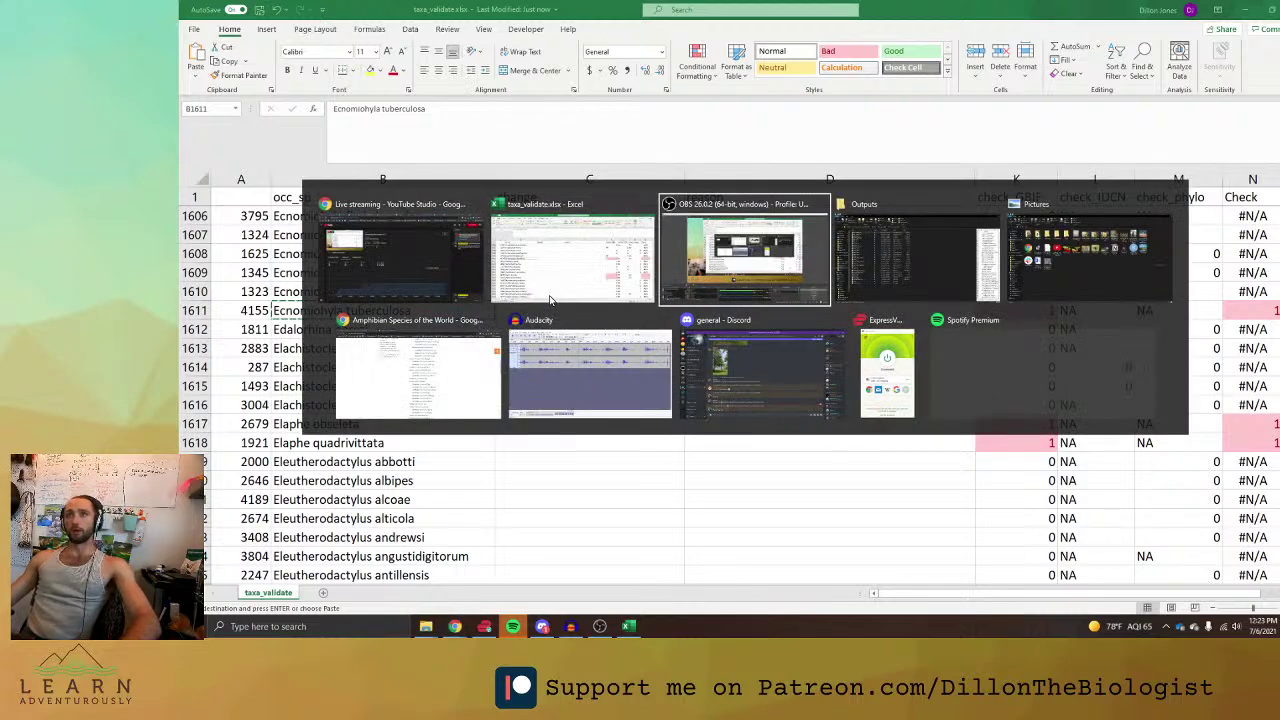
pyautogui.click(418, 370)
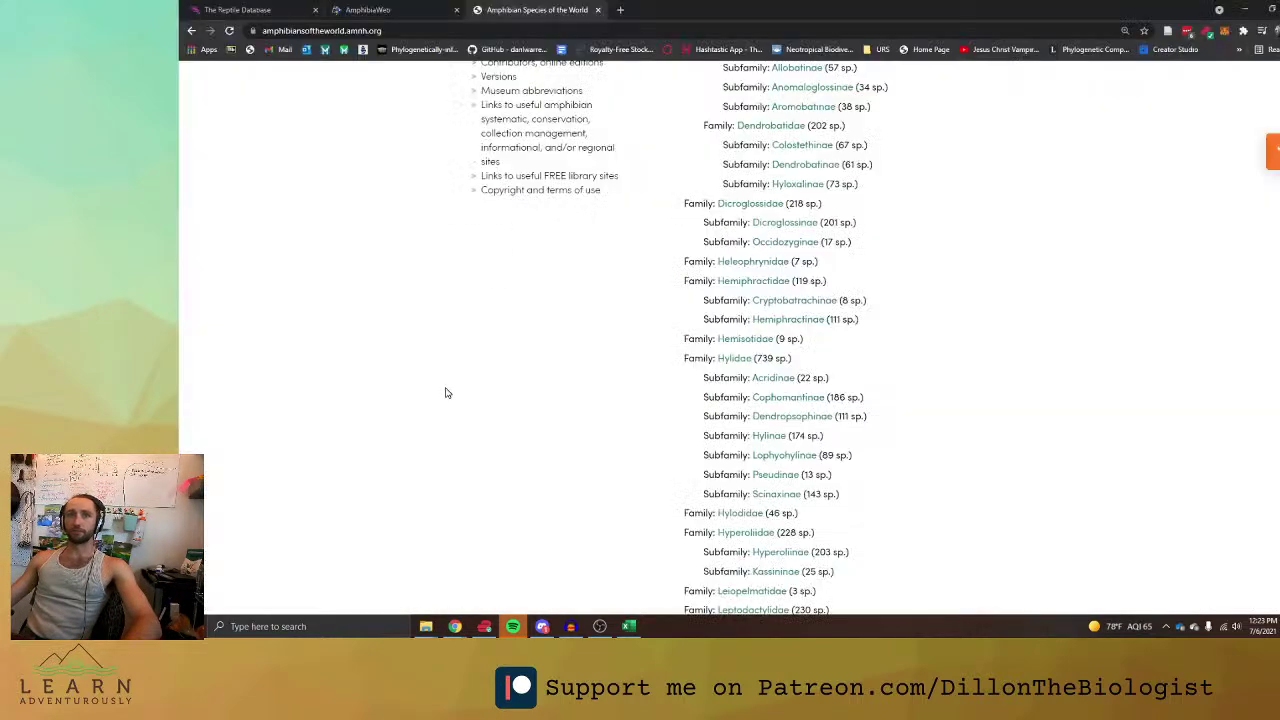
# Search AmphibiaWeb's database by scientific name for Ecnomiohyla tuberculosa and inspect the query shown on the result page.
pyautogui.click(368, 10)
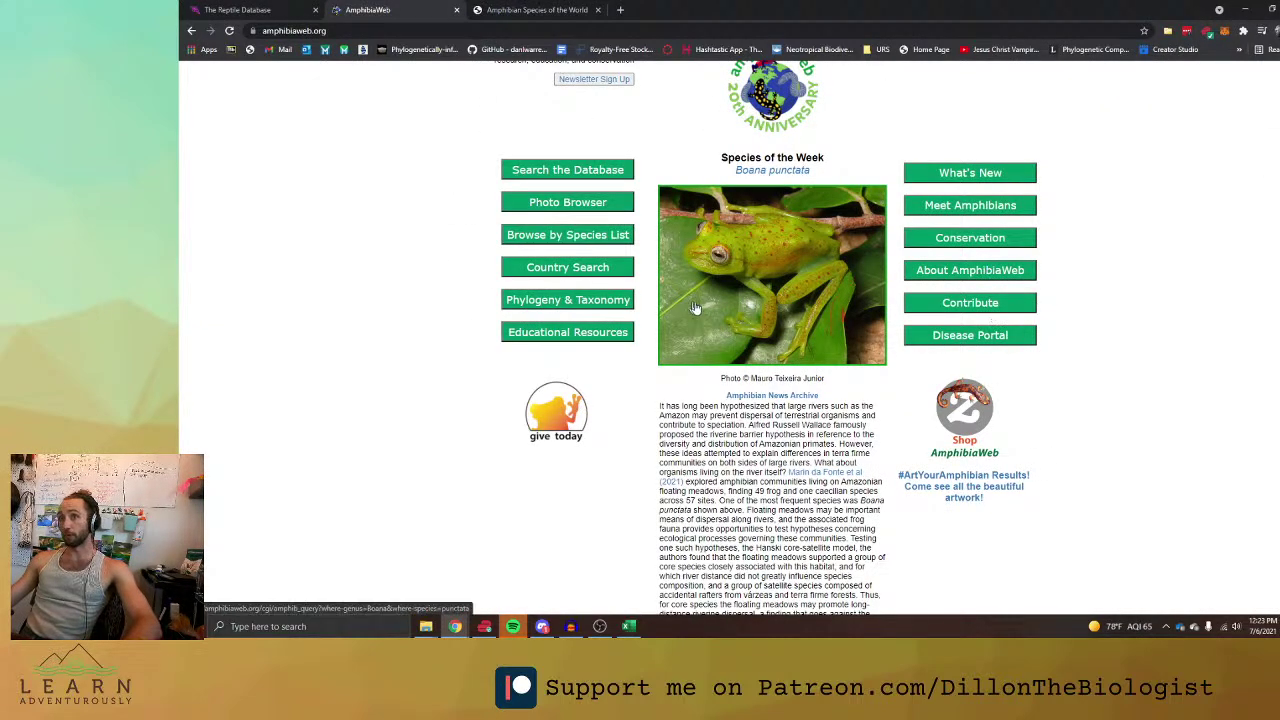
pyautogui.scroll(2, 866, 505)
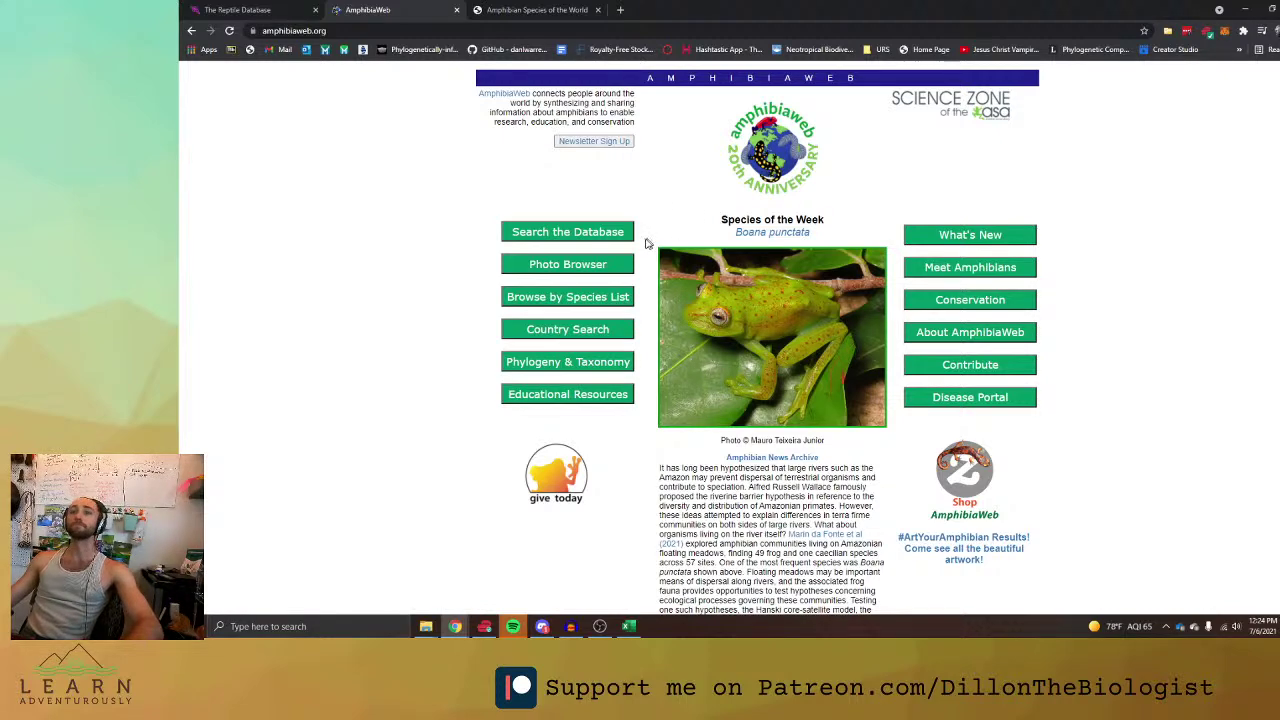
pyautogui.click(578, 232)
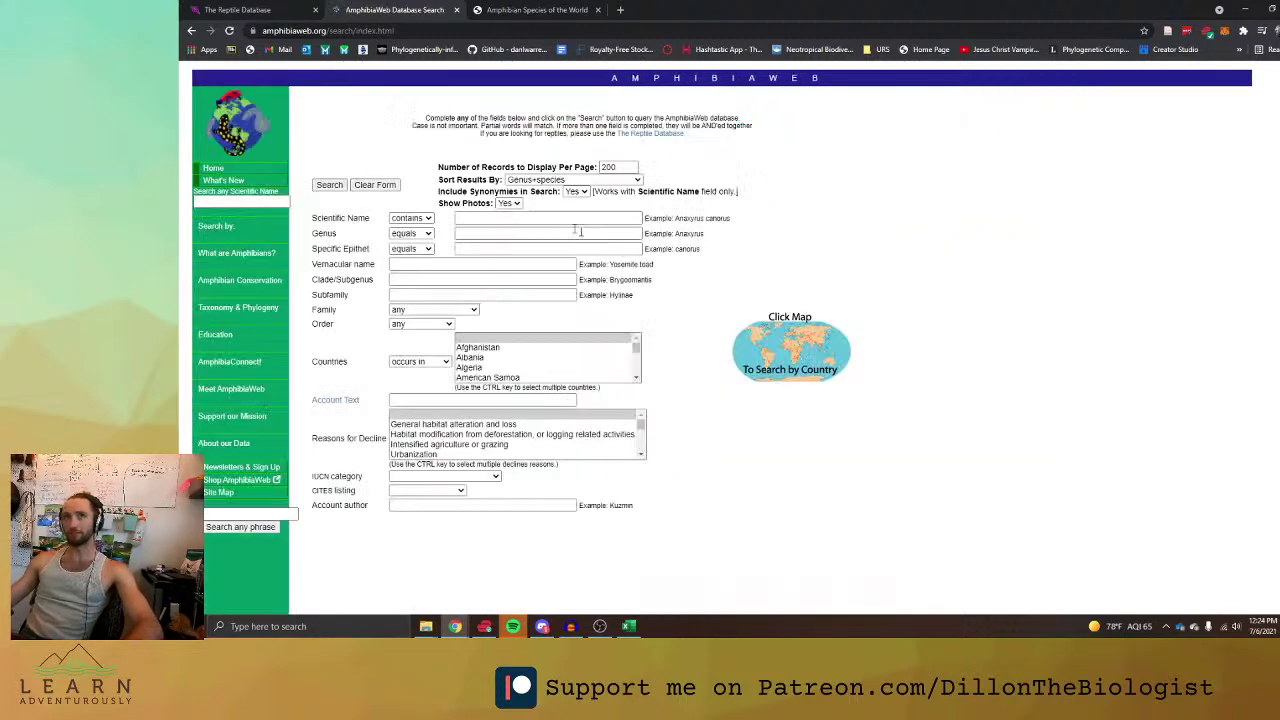
pyautogui.click(512, 230)
pyautogui.hotkey('ctrl', 'v')
pyautogui.press('Return')
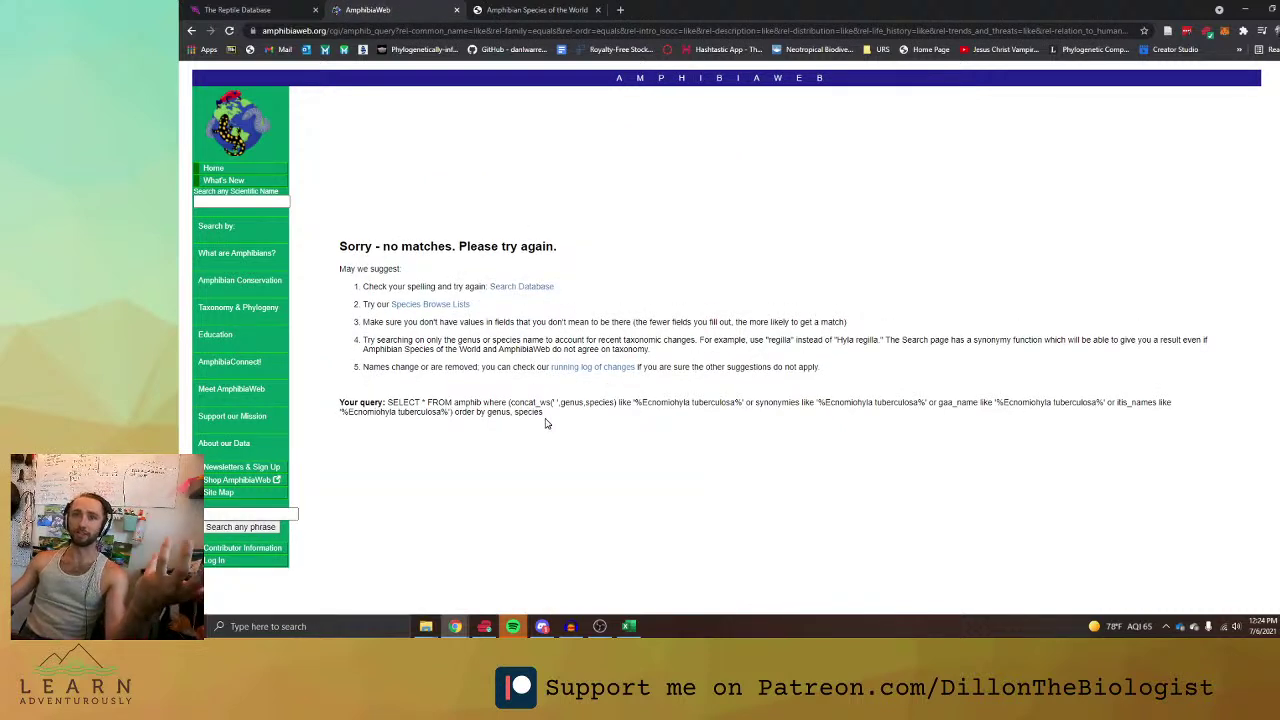
pyautogui.moveTo(545, 414); pyautogui.dragTo(386, 403)
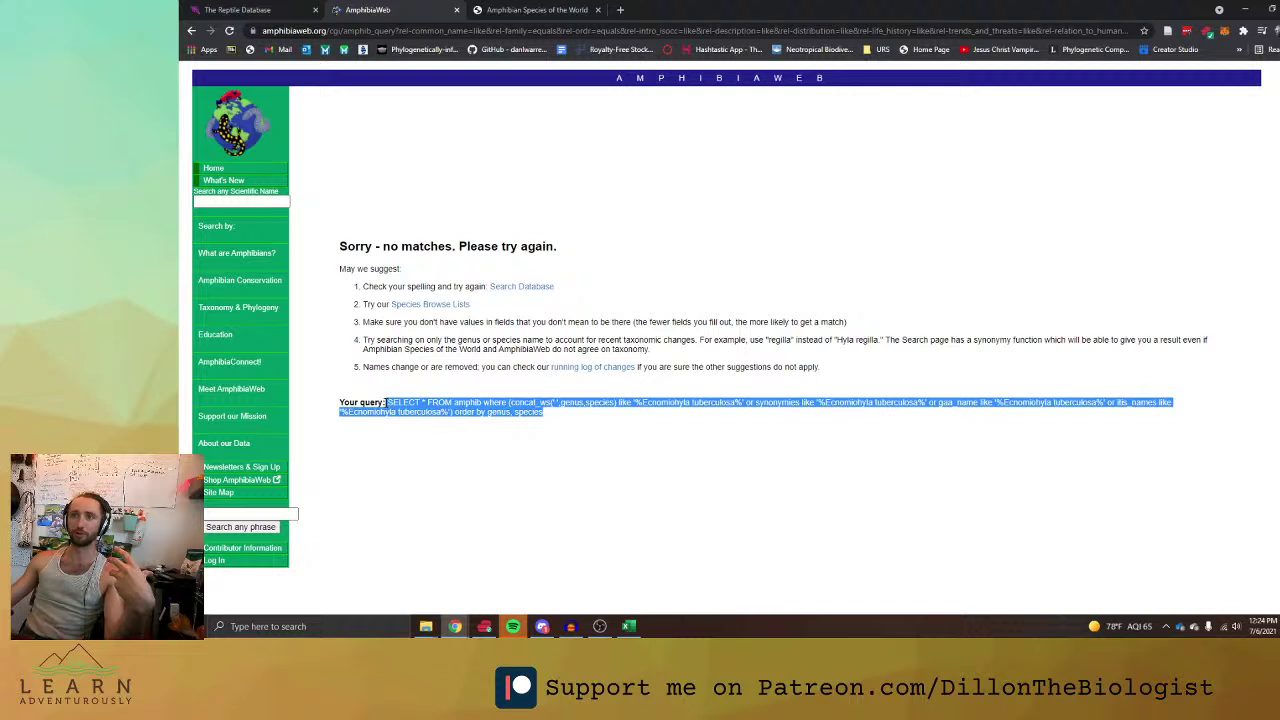
pyautogui.click(693, 402)
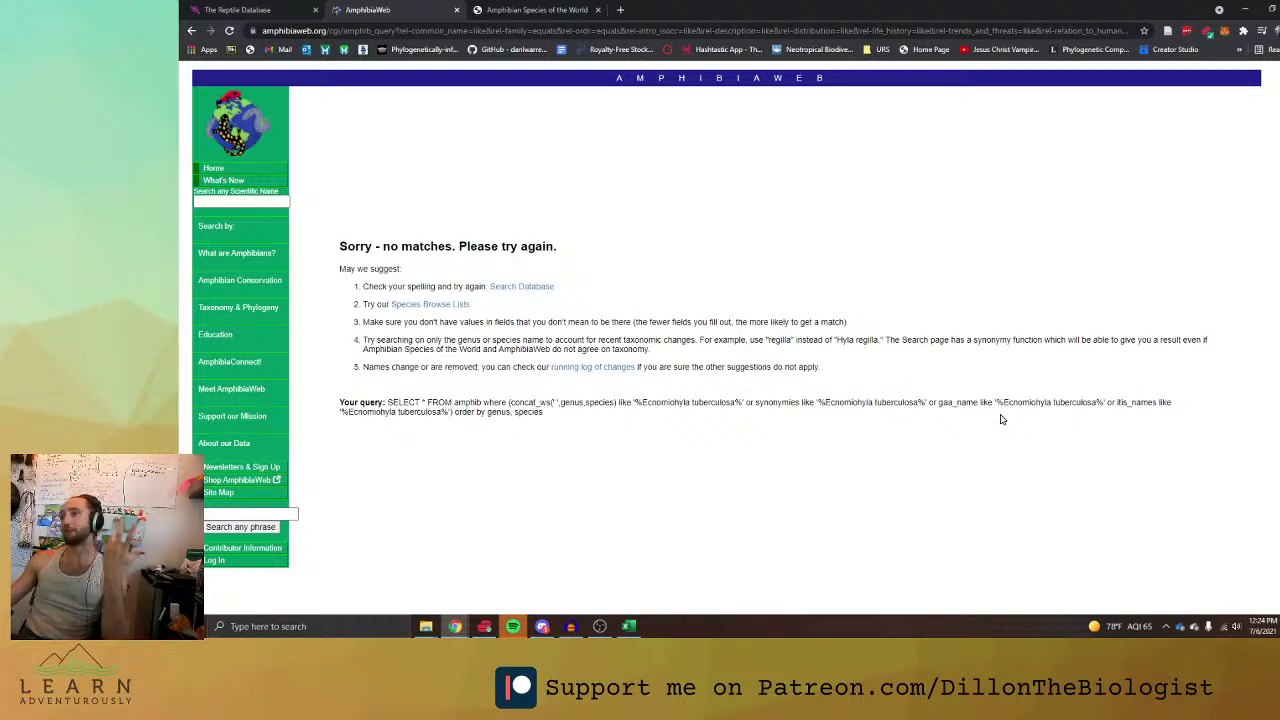
# Search Amphibian Species of the World for Ecnomiohyla tuberculosa and open the Tepuihyla tuberculosa record.
pyautogui.click(537, 10)
pyautogui.scroll(5, 523, 266)
pyautogui.scroll(3, 535, 274)
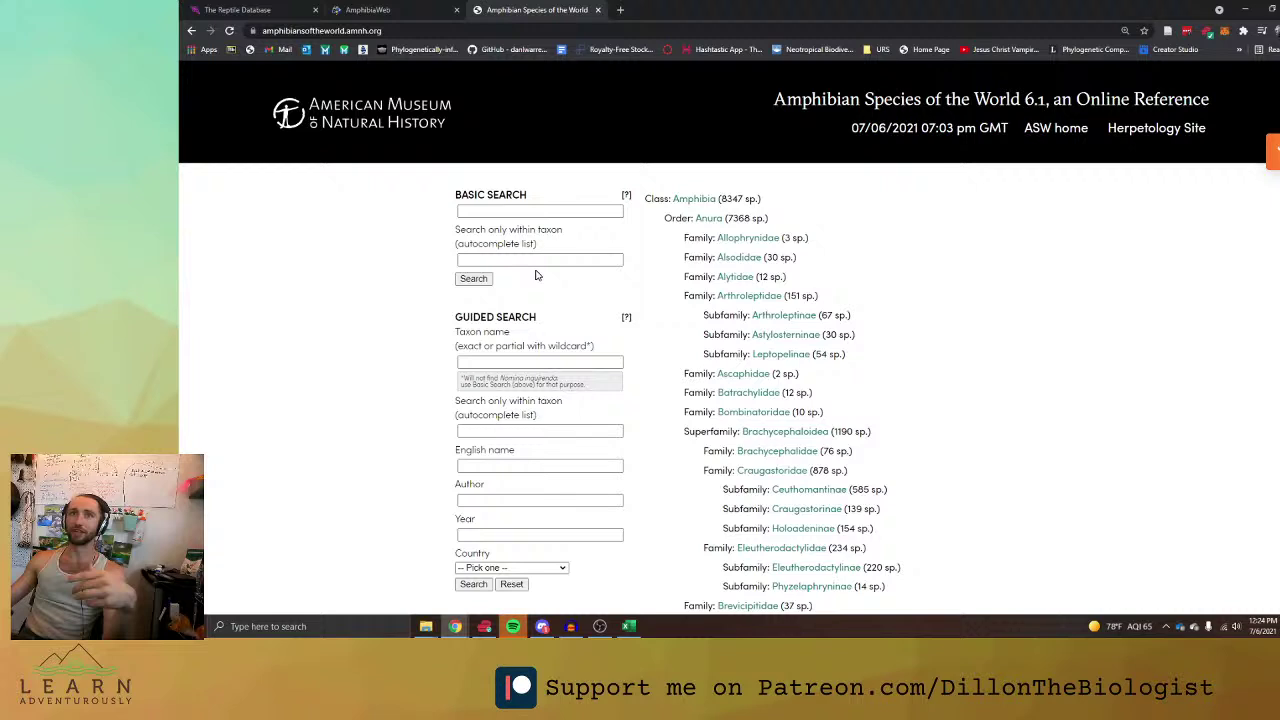
pyautogui.click(549, 212)
pyautogui.hotkey('ctrl', 'v')
pyautogui.press('Return')
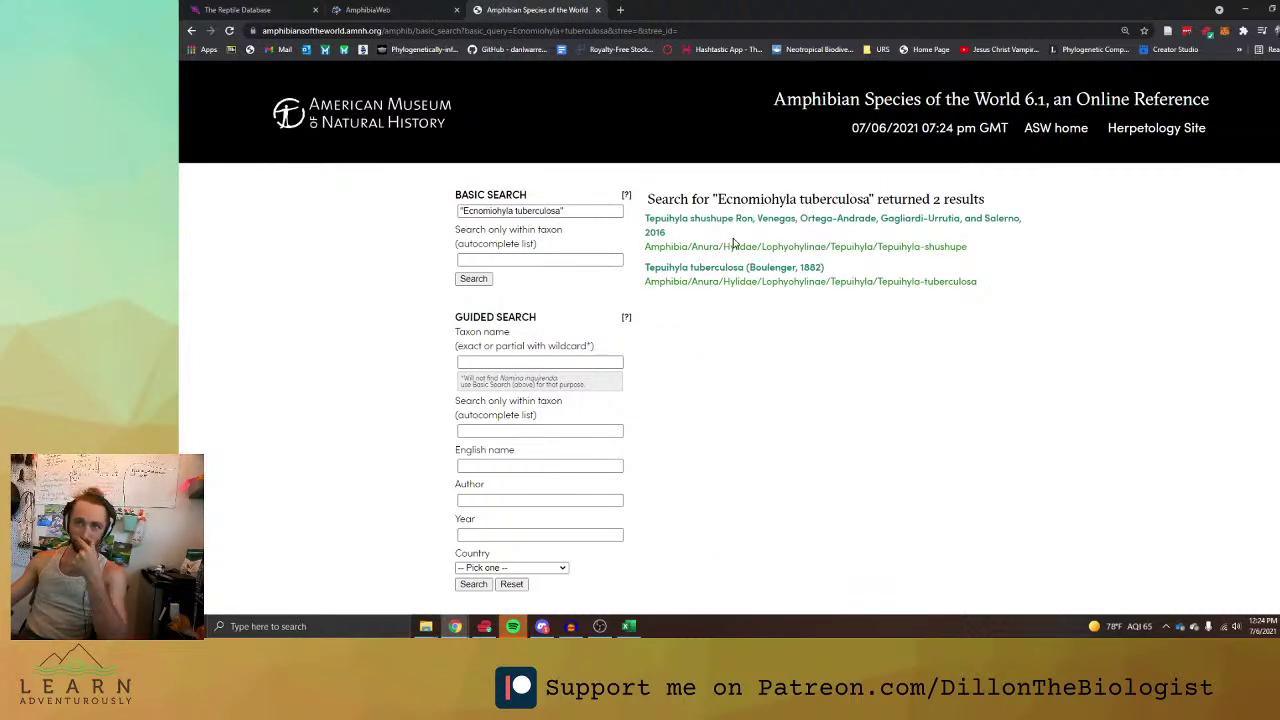
pyautogui.click(737, 268)
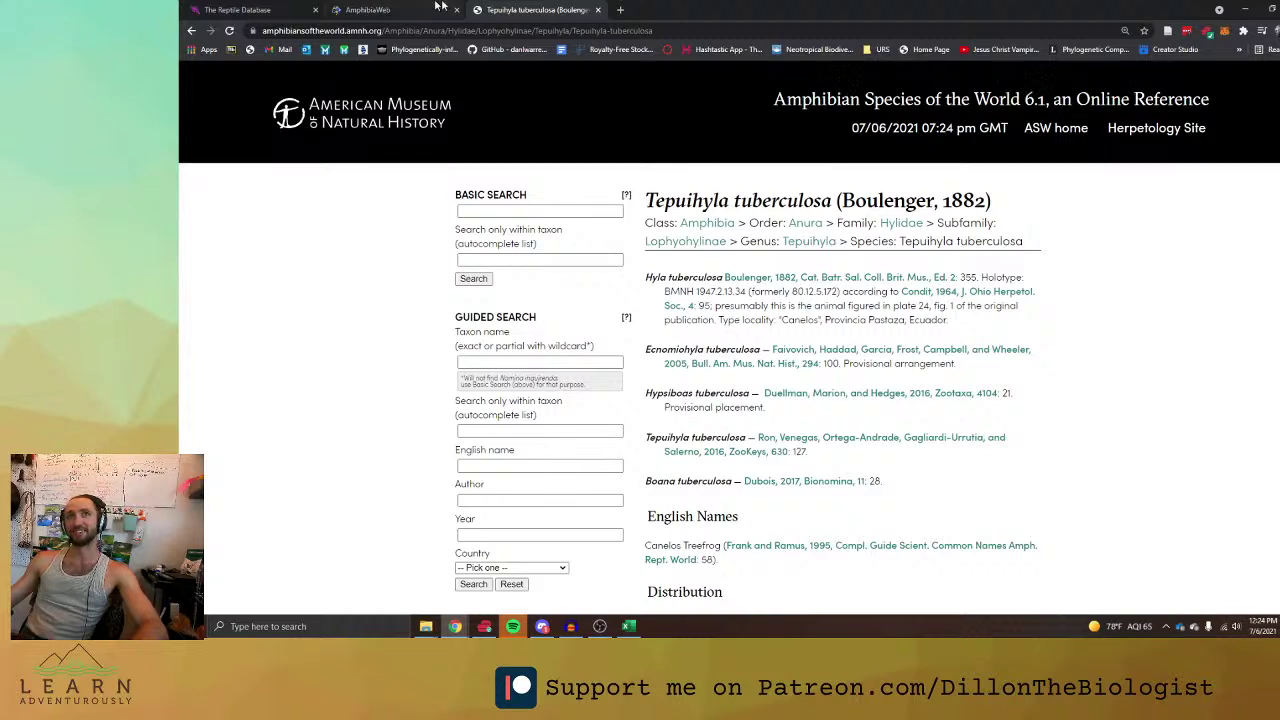
# Return AmphibiaWeb to its home page and go back to the Tepuihyla tuberculosa record in Amphibian Species of the World.
pyautogui.click(378, 9)
pyautogui.click(191, 30)
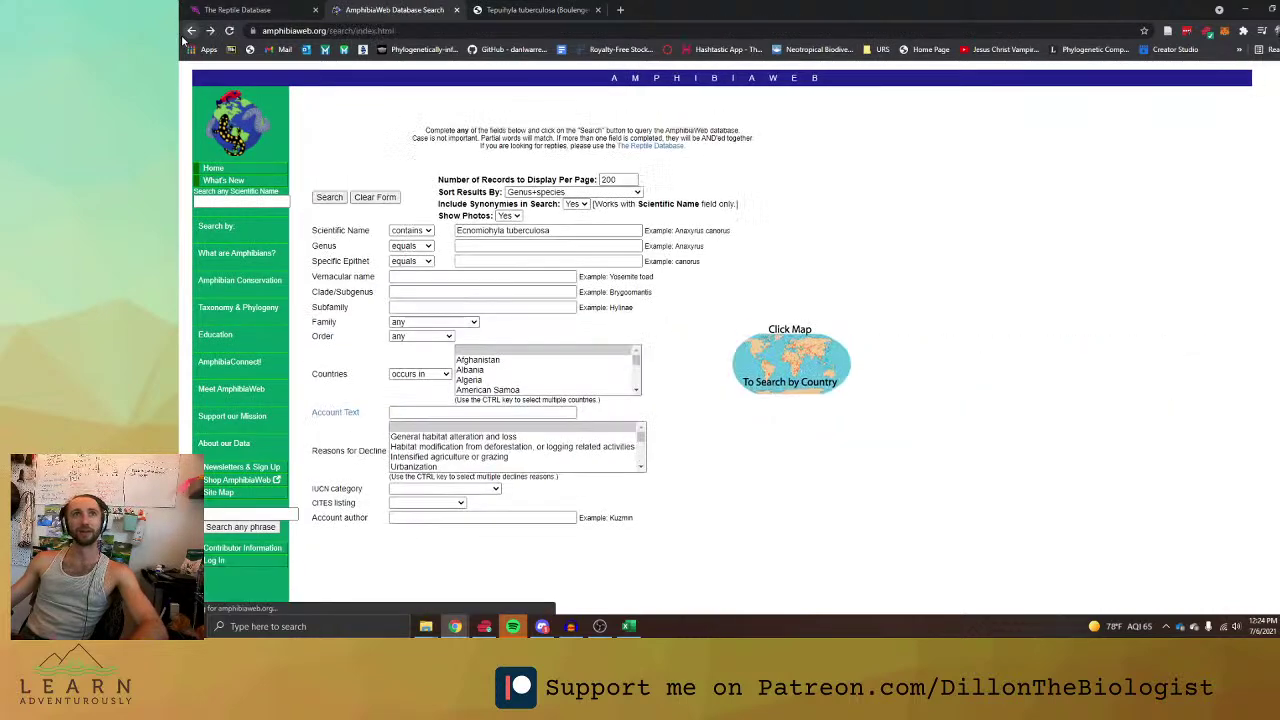
pyautogui.click(191, 30)
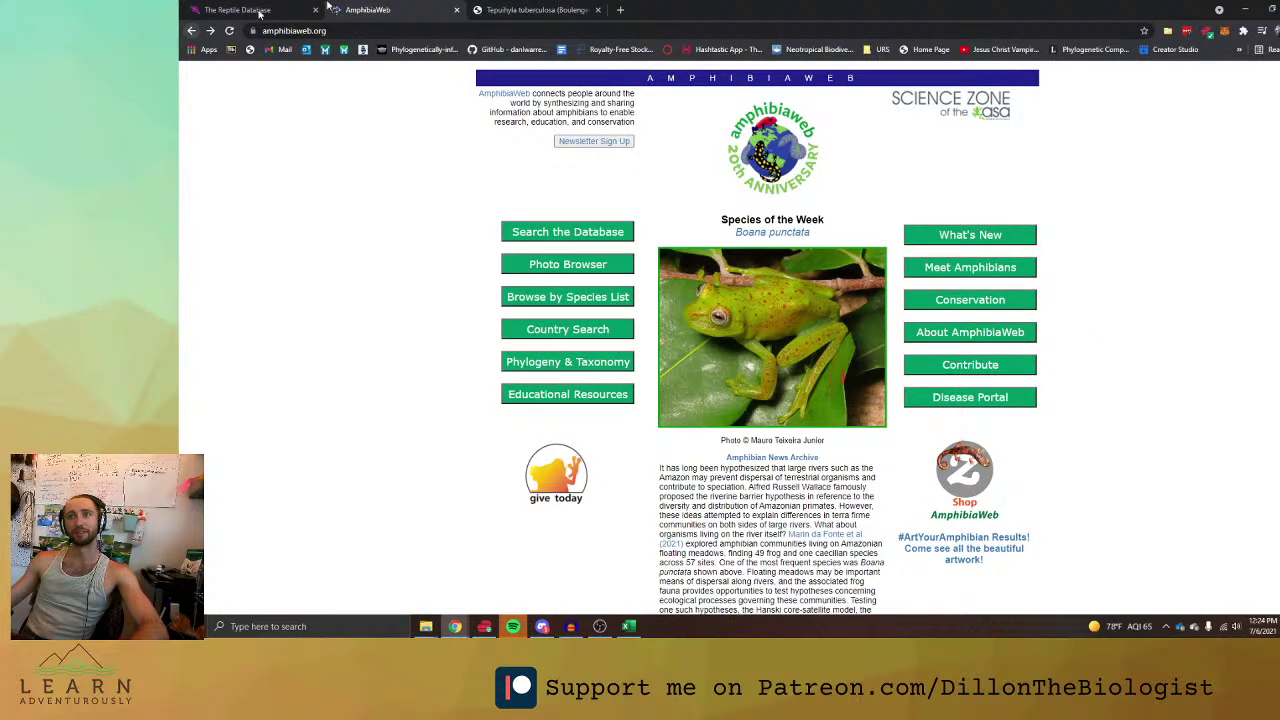
pyautogui.click(549, 8)
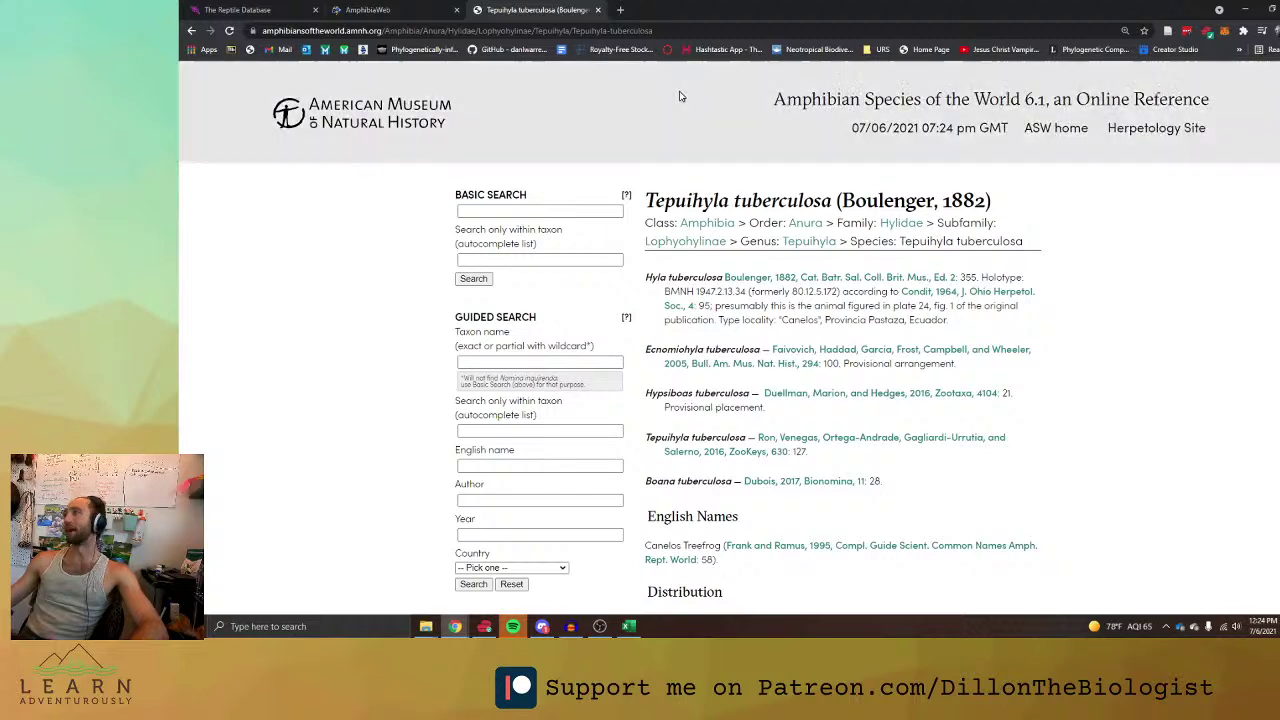
pyautogui.click(404, 14)
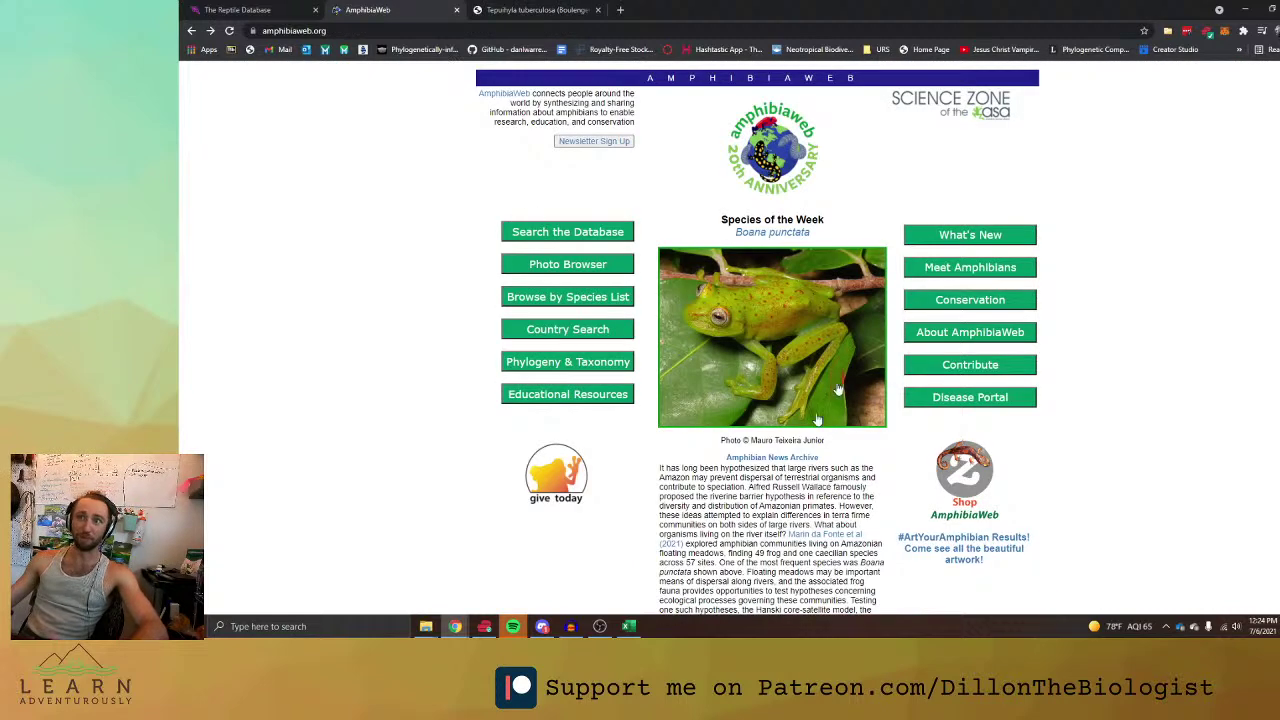
pyautogui.click(588, 8)
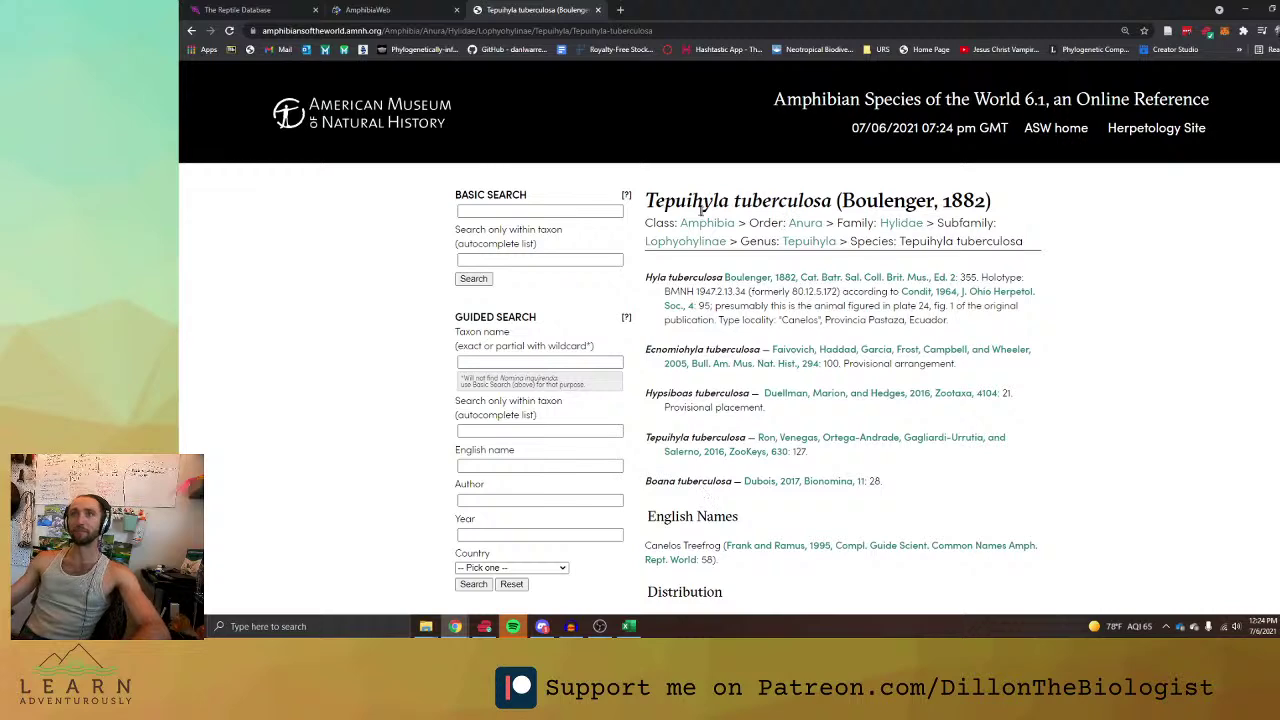
# Copy the accepted name Tepuihyla tuberculosa from the record heading and search AmphibiaWeb's database for it by scientific name.
pyautogui.moveTo(647, 199); pyautogui.dragTo(834, 201)
pyautogui.hotkey('ctrl', 'c')
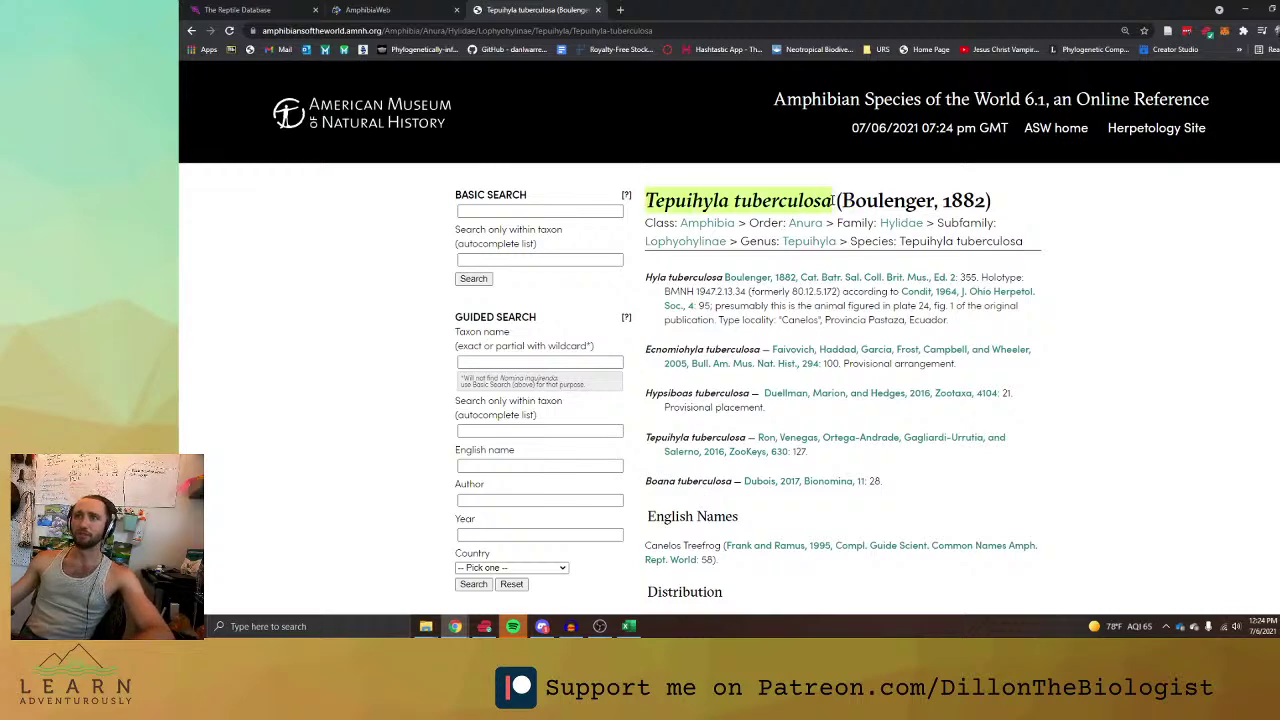
pyautogui.click(376, 9)
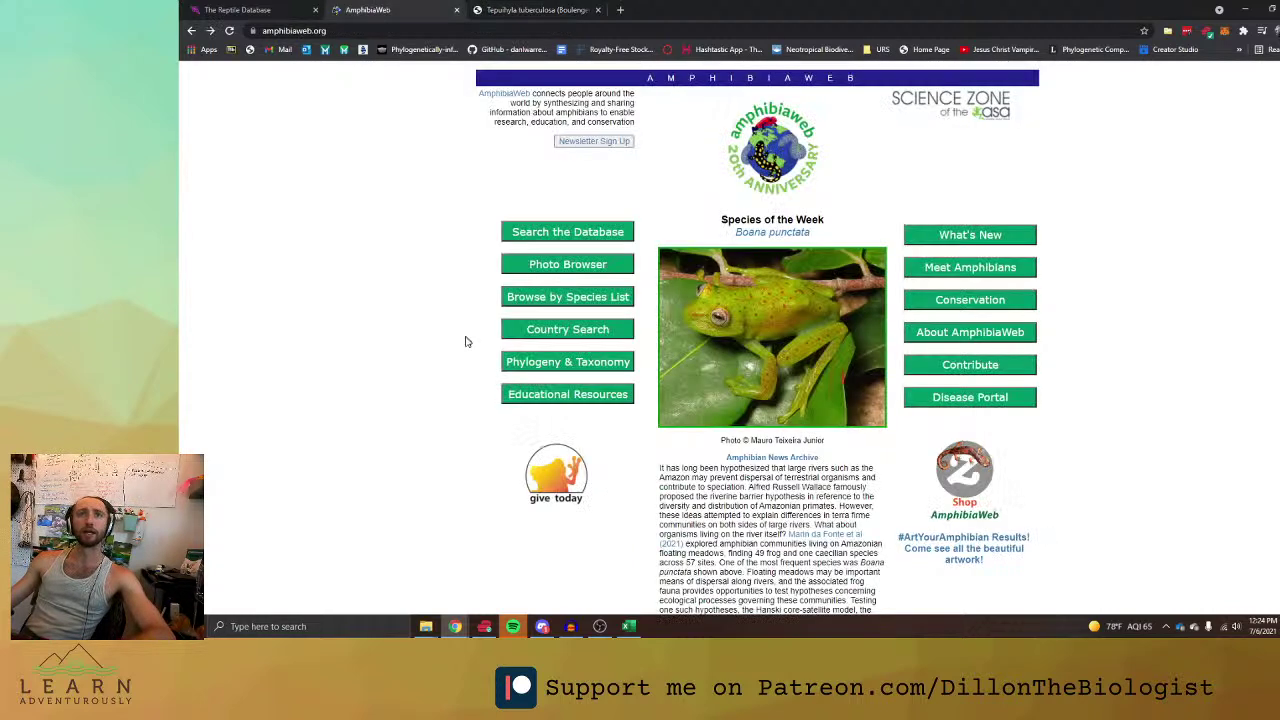
pyautogui.click(570, 233)
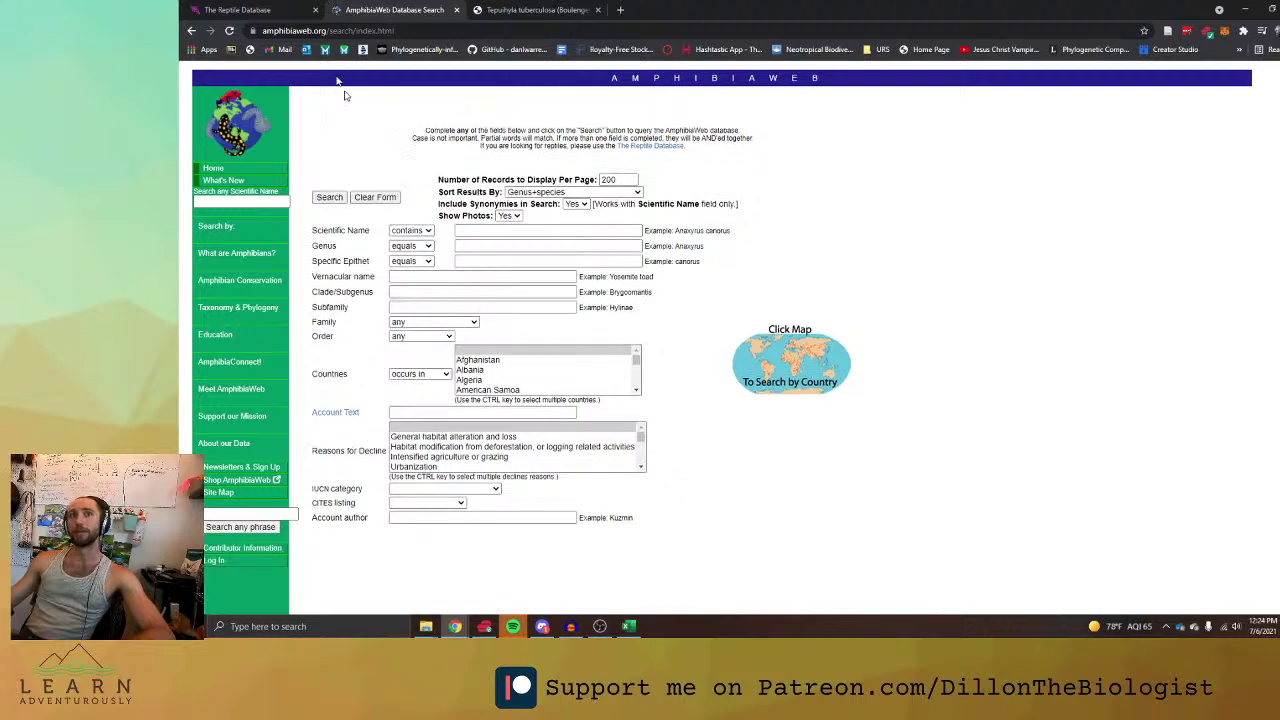
pyautogui.click(522, 229)
pyautogui.hotkey('ctrl', 'v')
pyautogui.press('Return')
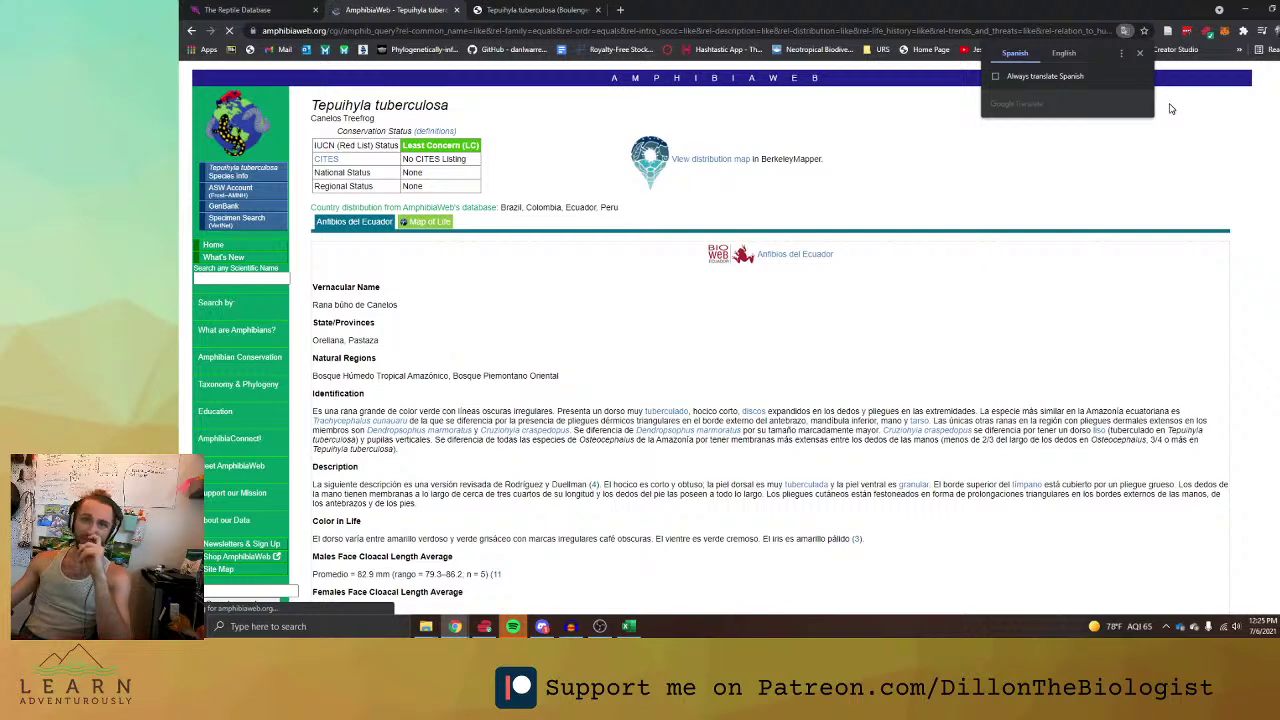
# Translate the Tepuihyla tuberculosa account into English and examine its taxonomy notes, photos and potential distribution map.
pyautogui.click(1066, 56)
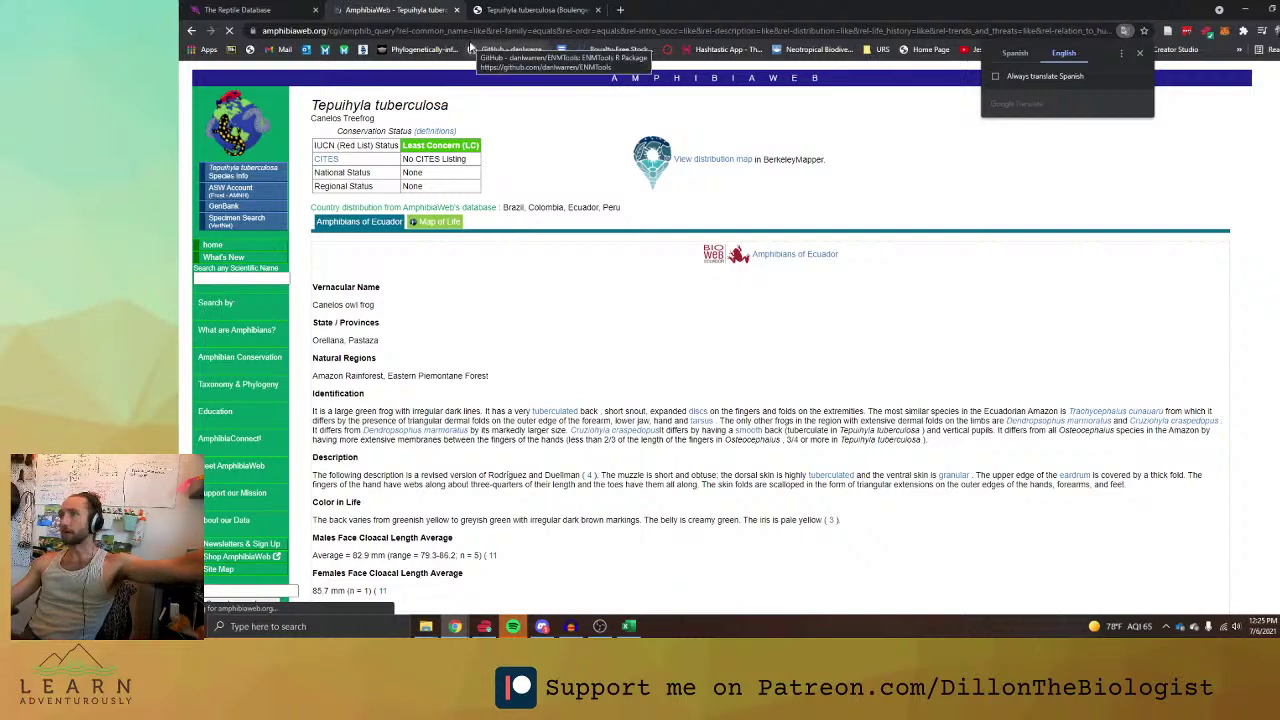
pyautogui.scroll(-10, 473, 270)
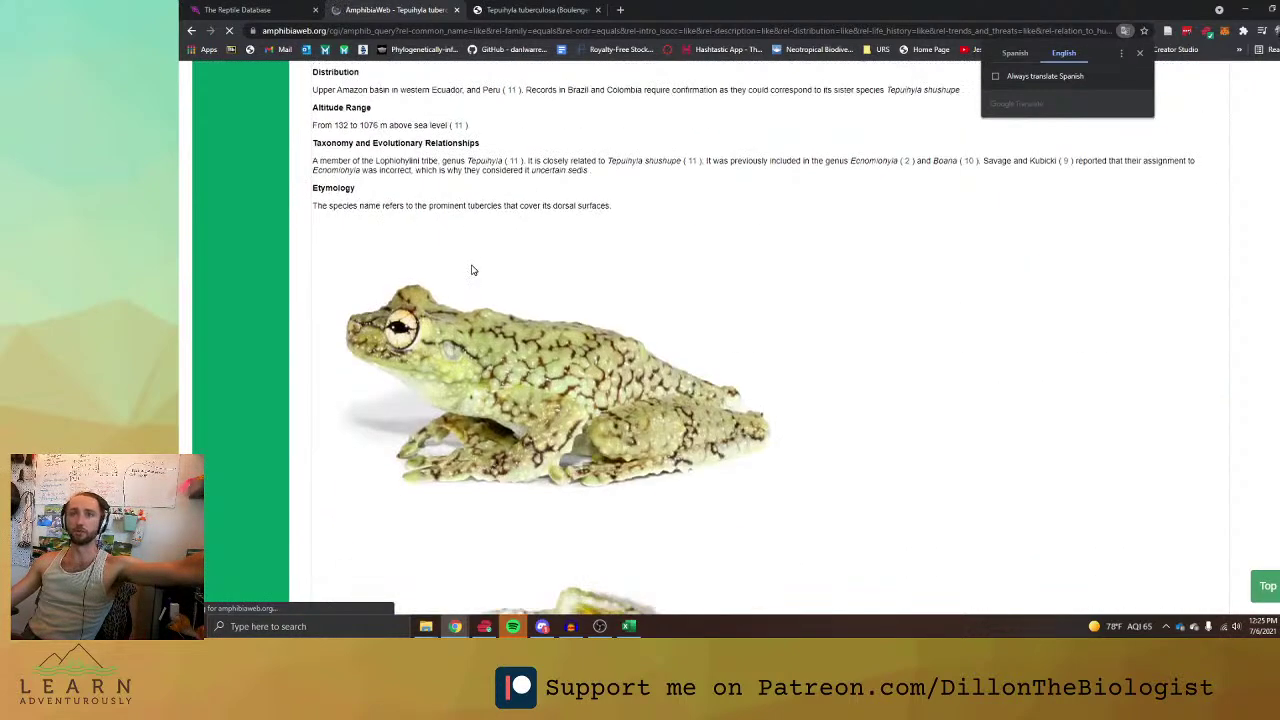
pyautogui.scroll(-3, 475, 269)
pyautogui.scroll(2, 480, 268)
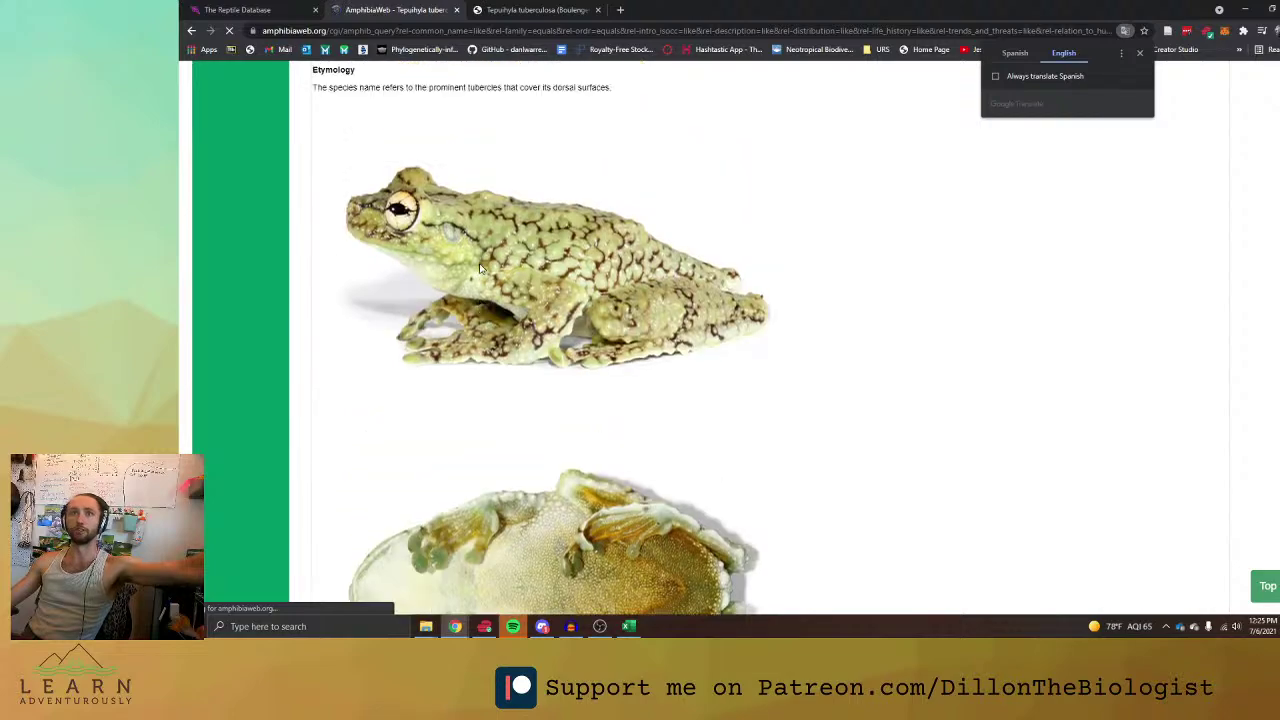
pyautogui.scroll(-3, 480, 268)
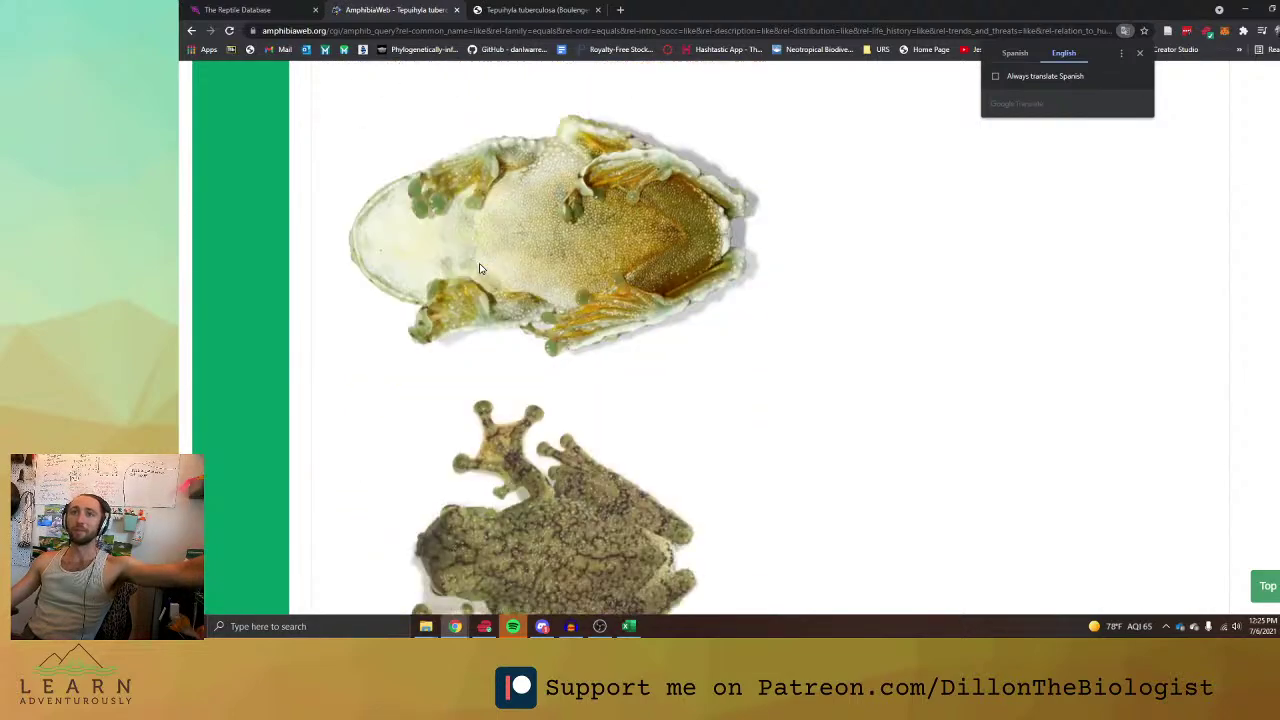
pyautogui.scroll(15, 480, 268)
pyautogui.scroll(-10, 480, 270)
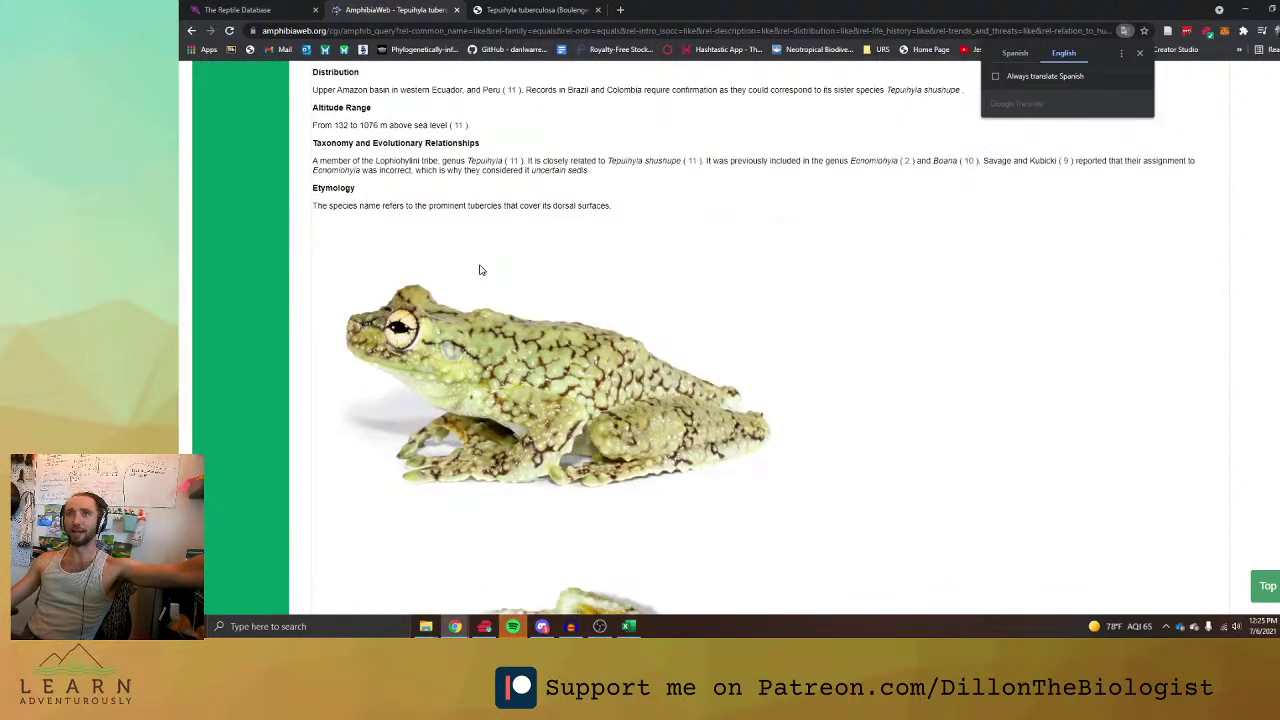
pyautogui.scroll(-6, 480, 269)
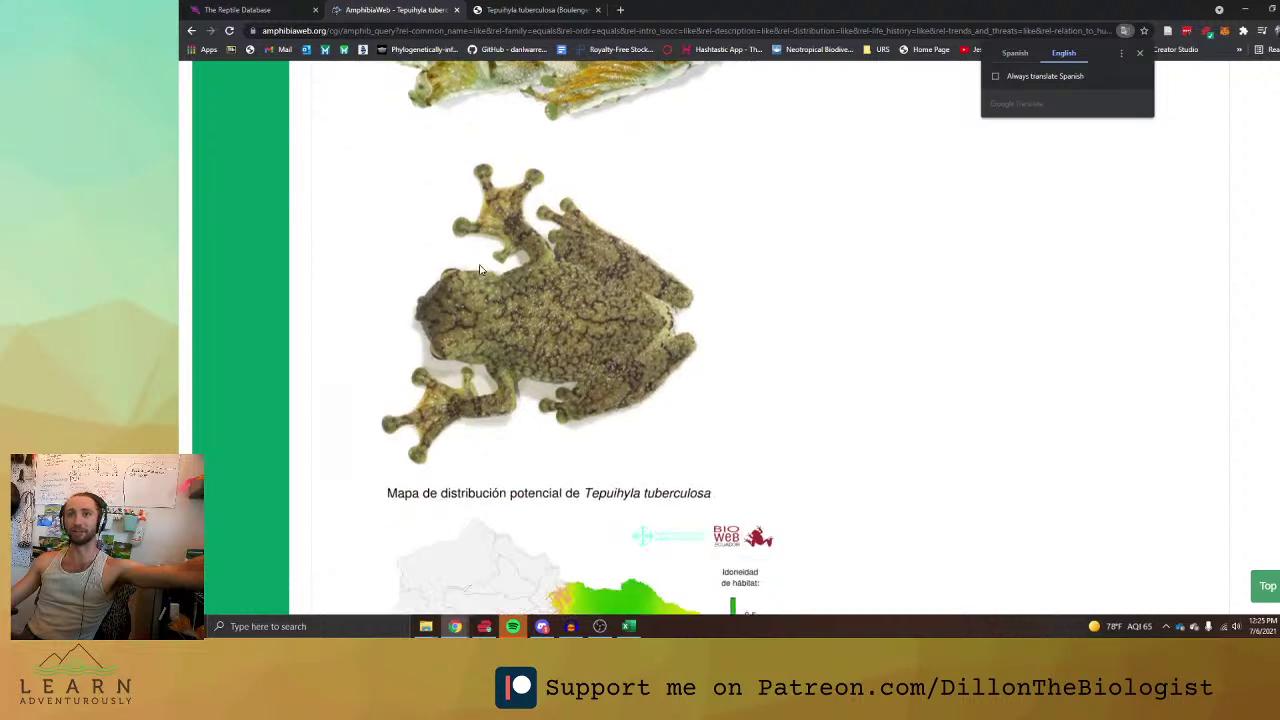
pyautogui.scroll(-3, 480, 268)
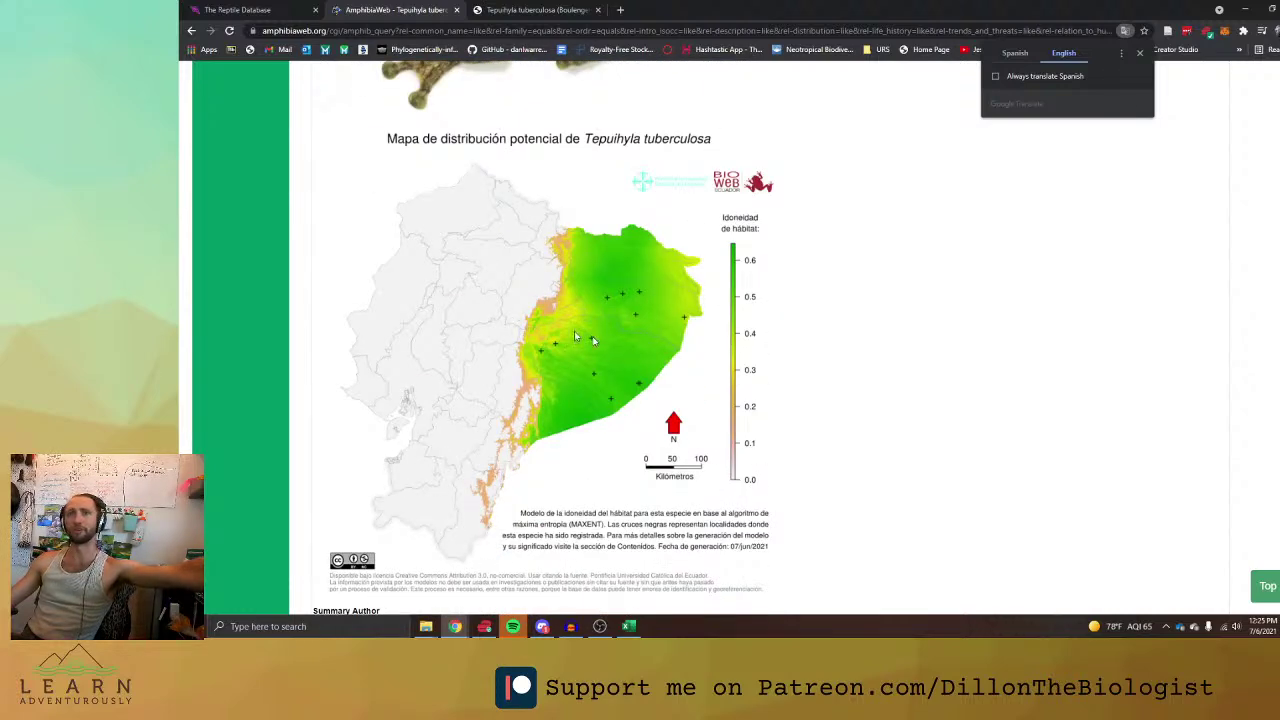
pyautogui.scroll(-1, 592, 341)
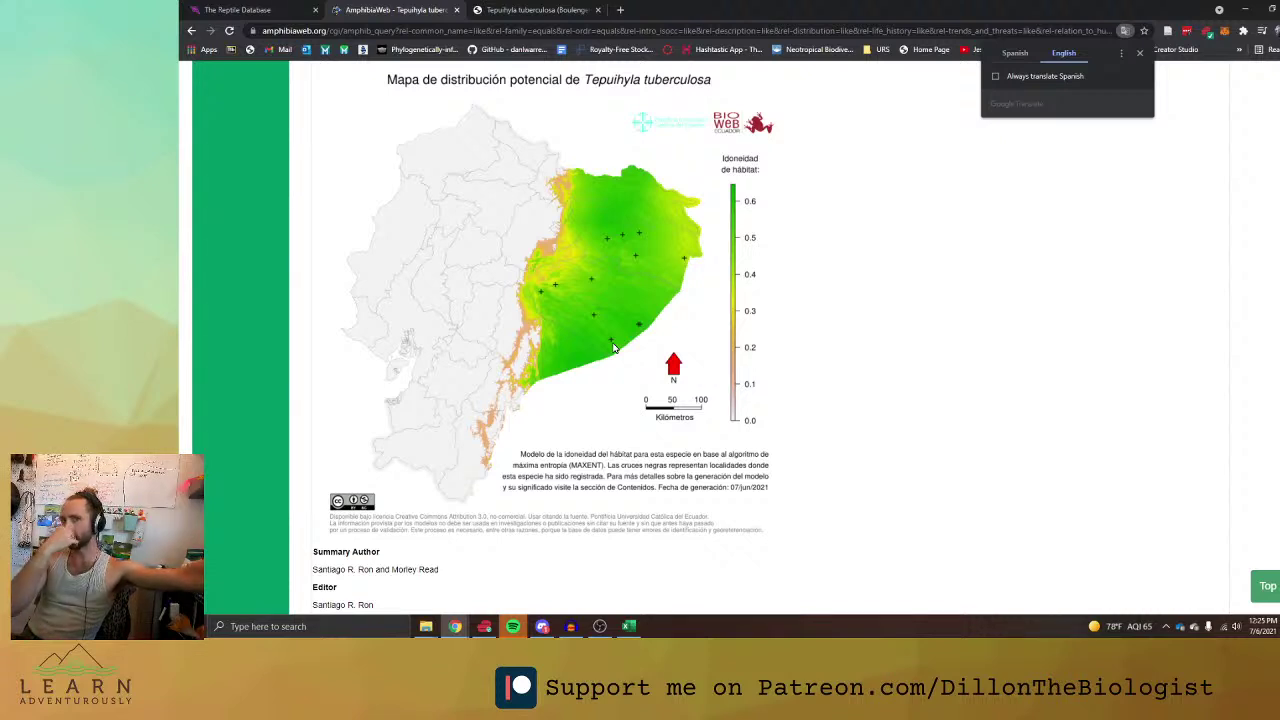
pyautogui.scroll(-1, 615, 345)
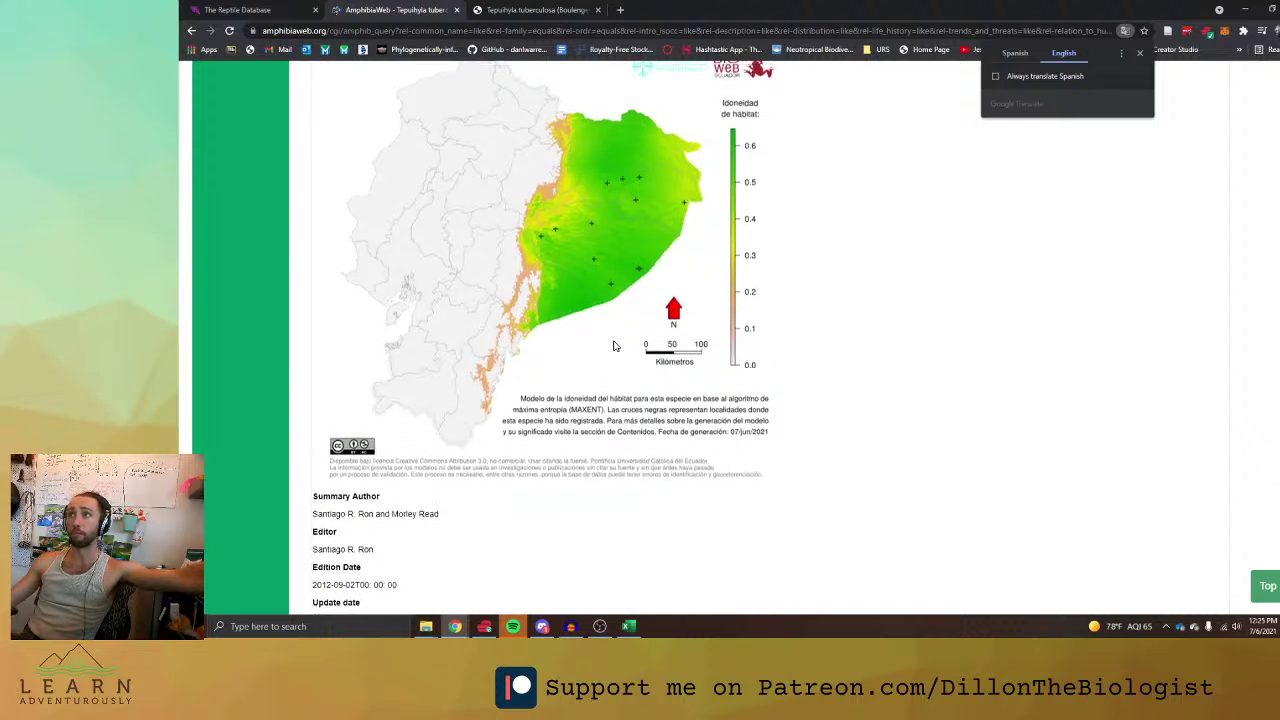
pyautogui.scroll(2, 615, 345)
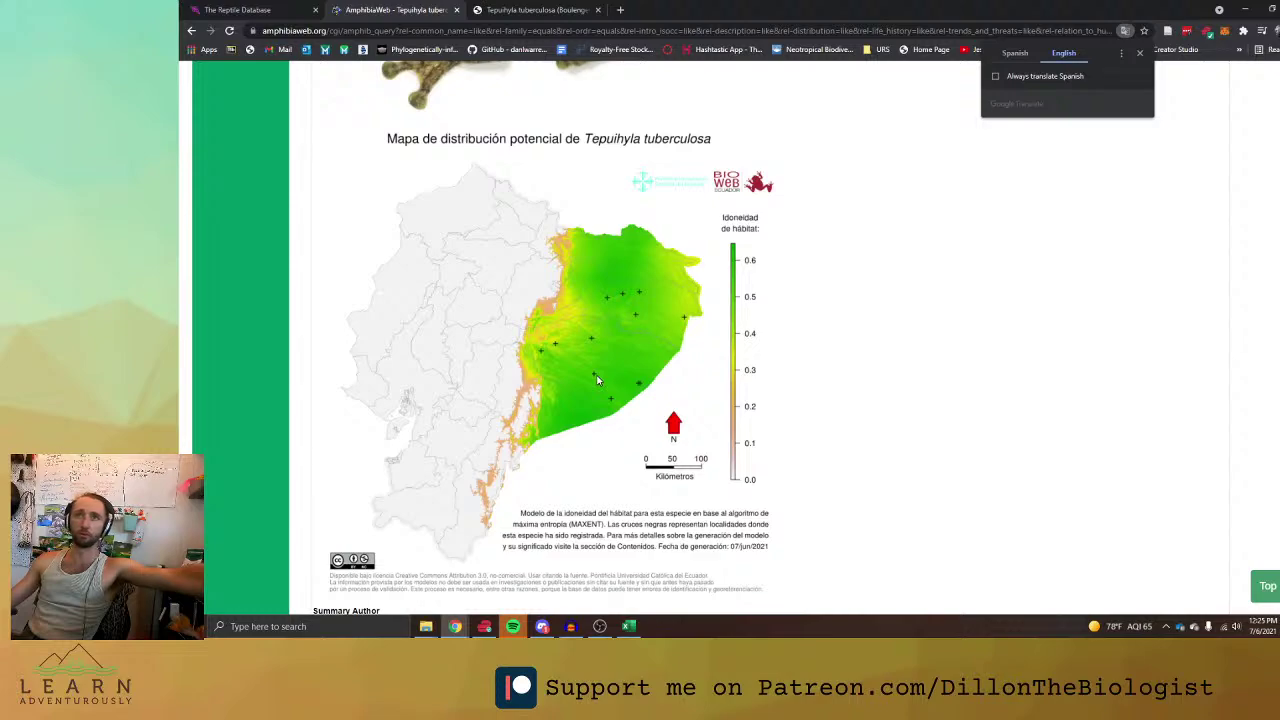
# Review the rest of AmphibiaWeb's Tepuihyla tuberculosa account and go back to its Amphibian Species of the World record.
pyautogui.scroll(-4, 597, 380)
pyautogui.scroll(8, 597, 380)
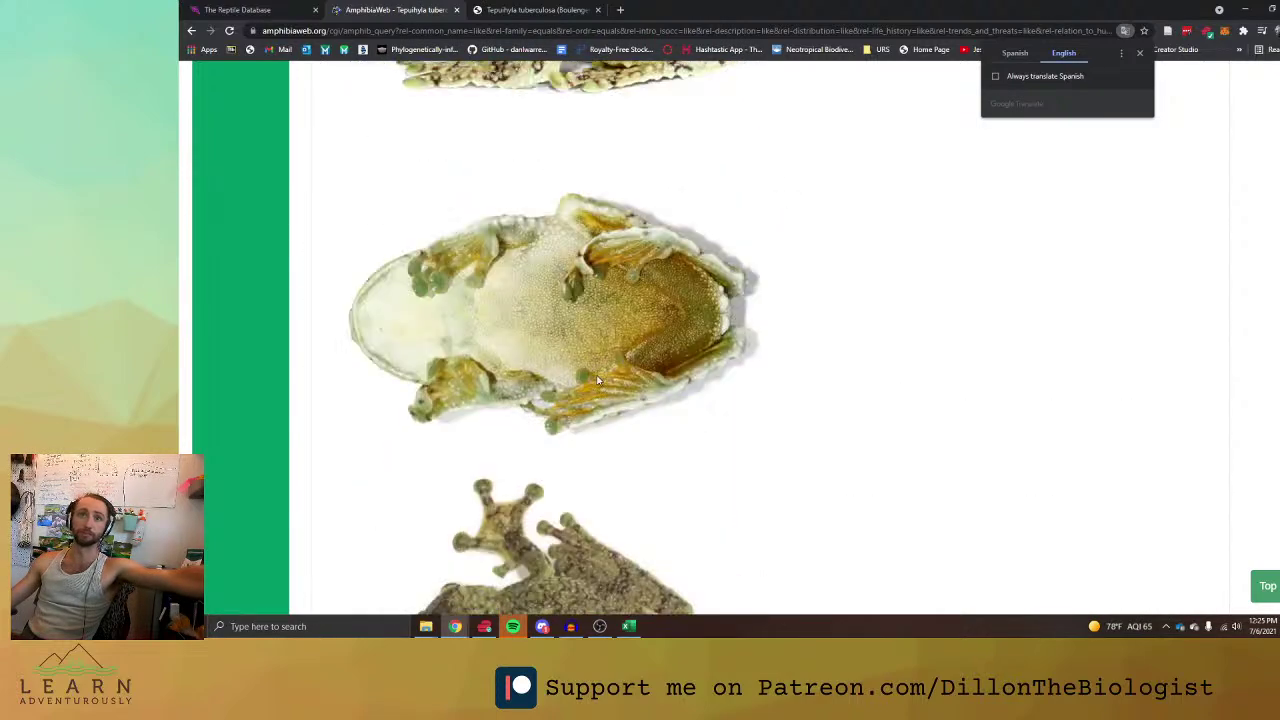
pyautogui.scroll(10, 597, 380)
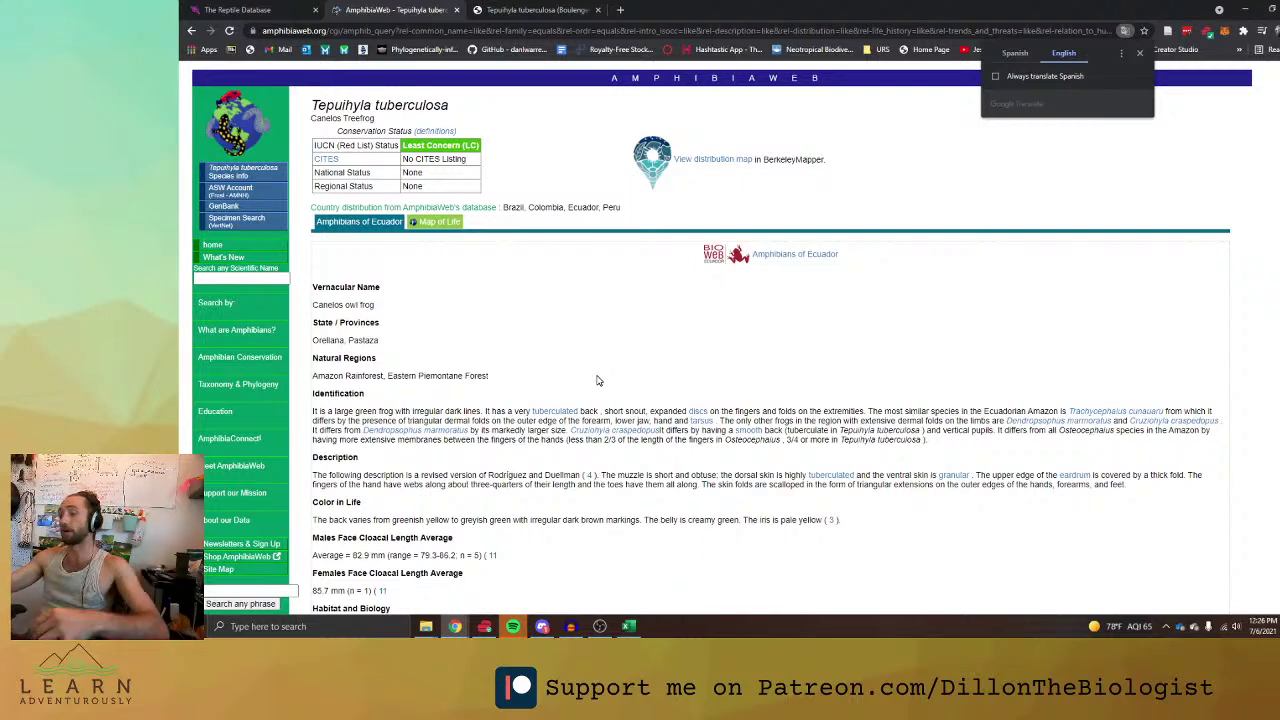
pyautogui.click(537, 9)
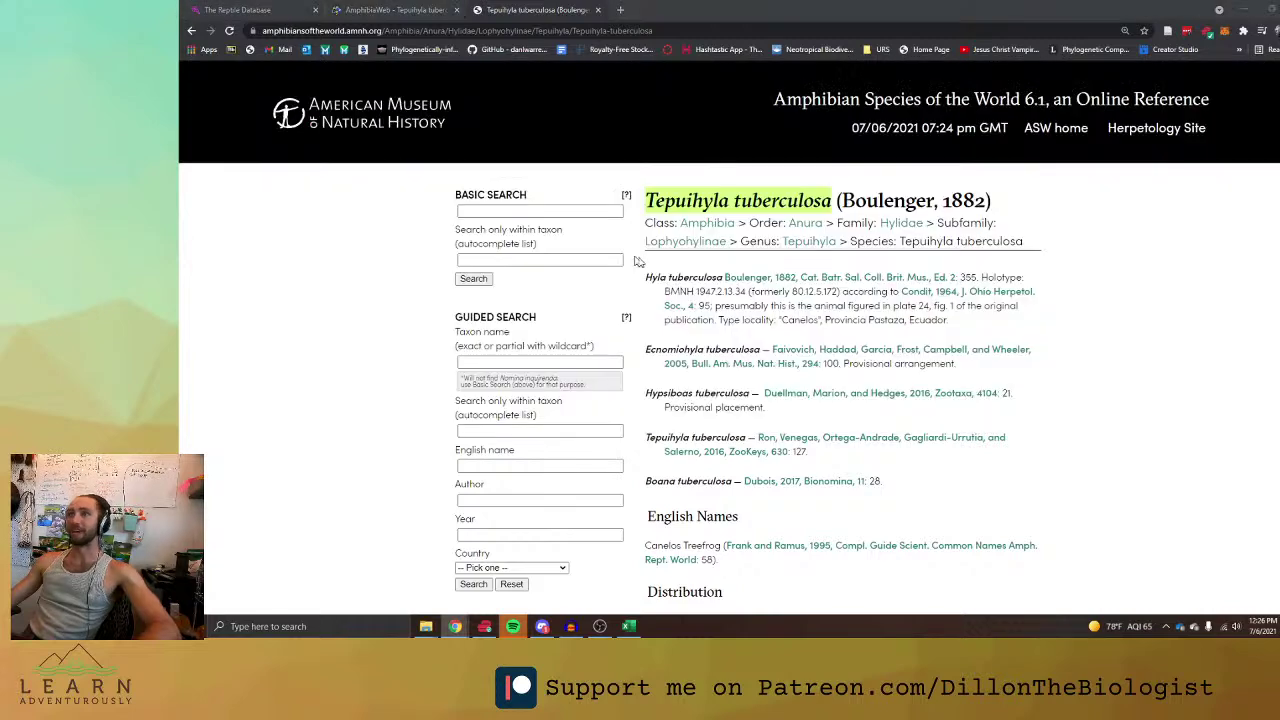
# In the taxa_validate workbook in Excel, paste Tepuihyla tuberculosa as unformatted text into the change column for Ecnomiohyla tuberculosa.
pyautogui.hotkey('alt', 'Tab')
pyautogui.click(677, 296)
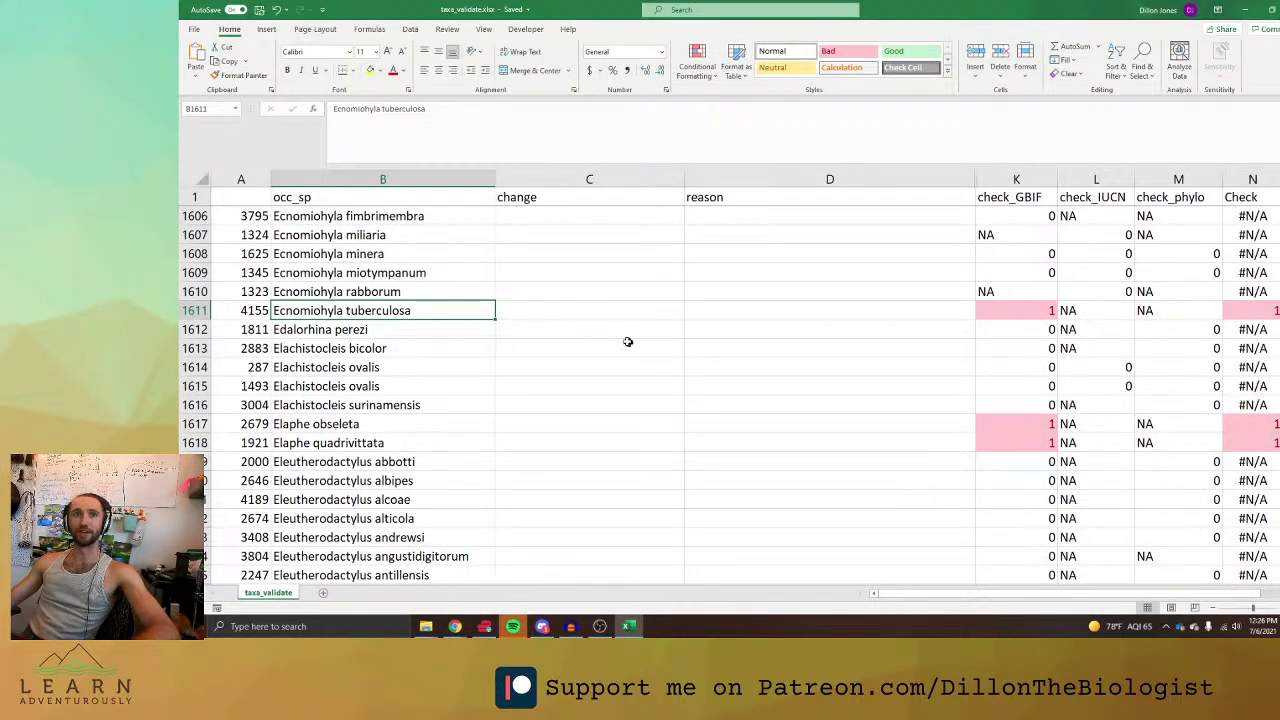
pyautogui.click(608, 313)
pyautogui.hotkey('ctrl', 'v')
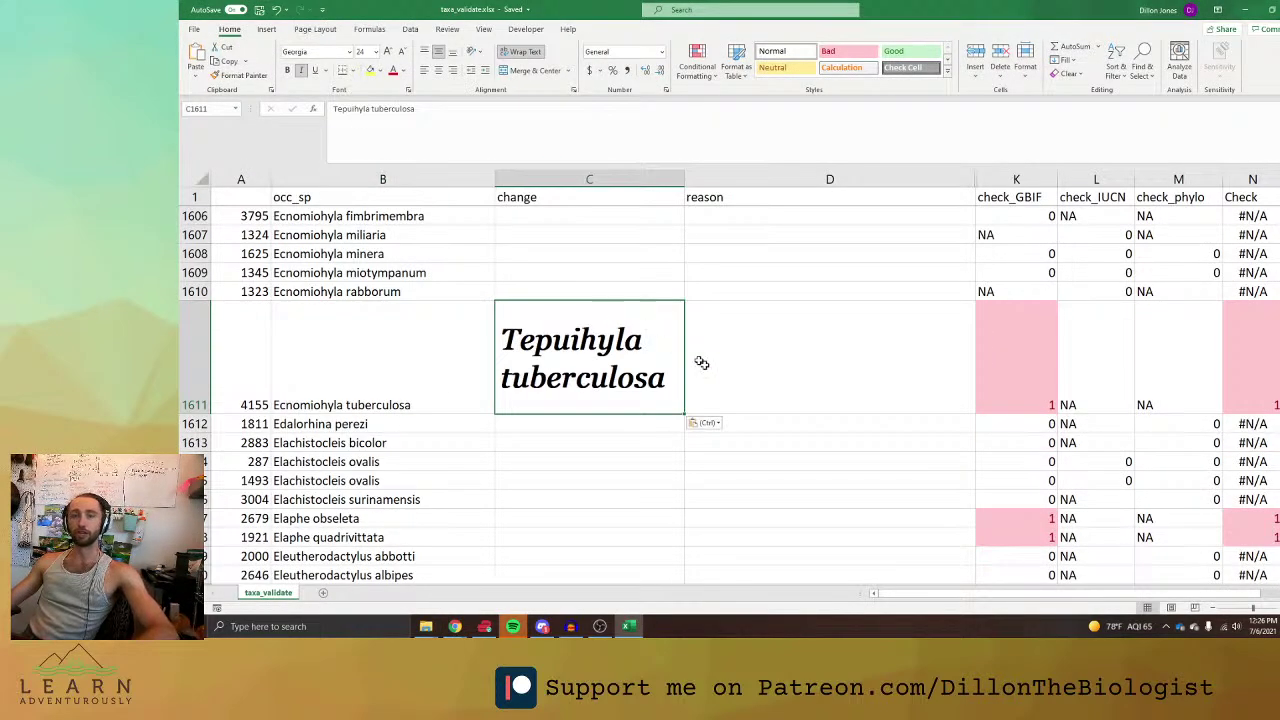
pyautogui.click(708, 424)
pyautogui.click(713, 452)
# Copy the 2016 ZooKeys 630 citation from the Tepuihyla tuberculosa record into the reason column for Ecnomiohyla tuberculosa as unformatted text.
pyautogui.click(749, 310)
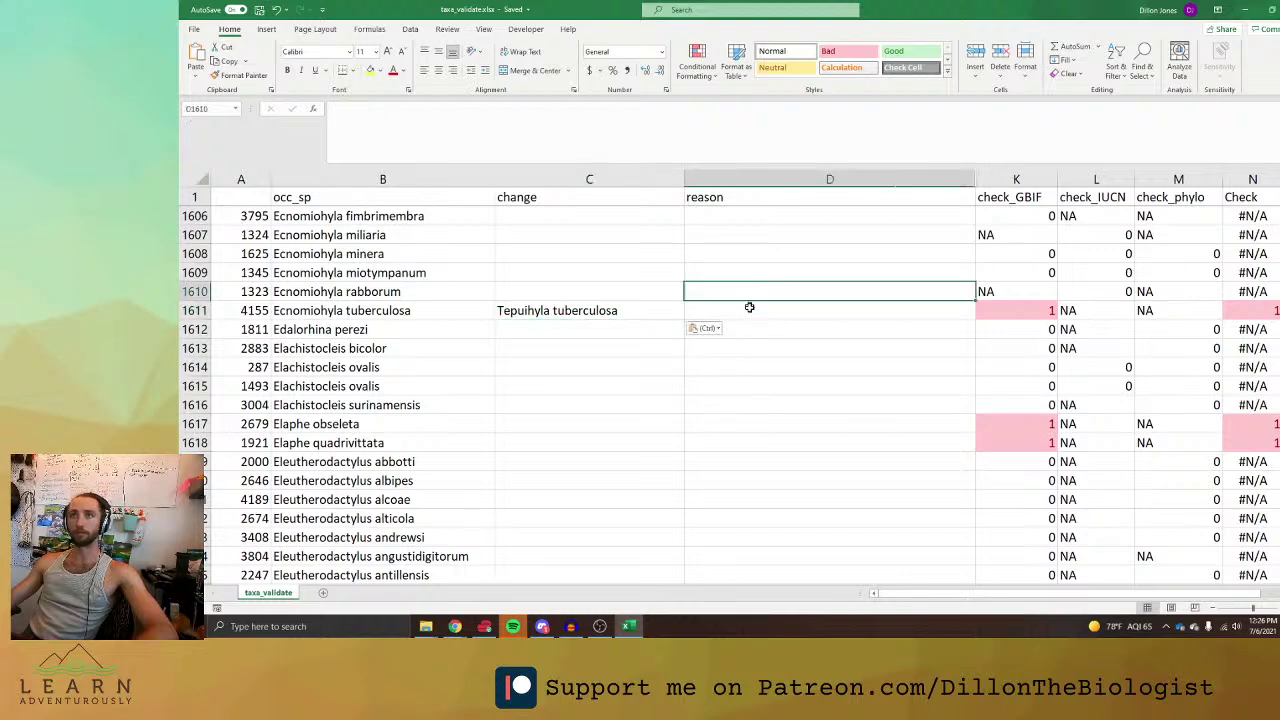
pyautogui.hotkey('alt', 'Tab')
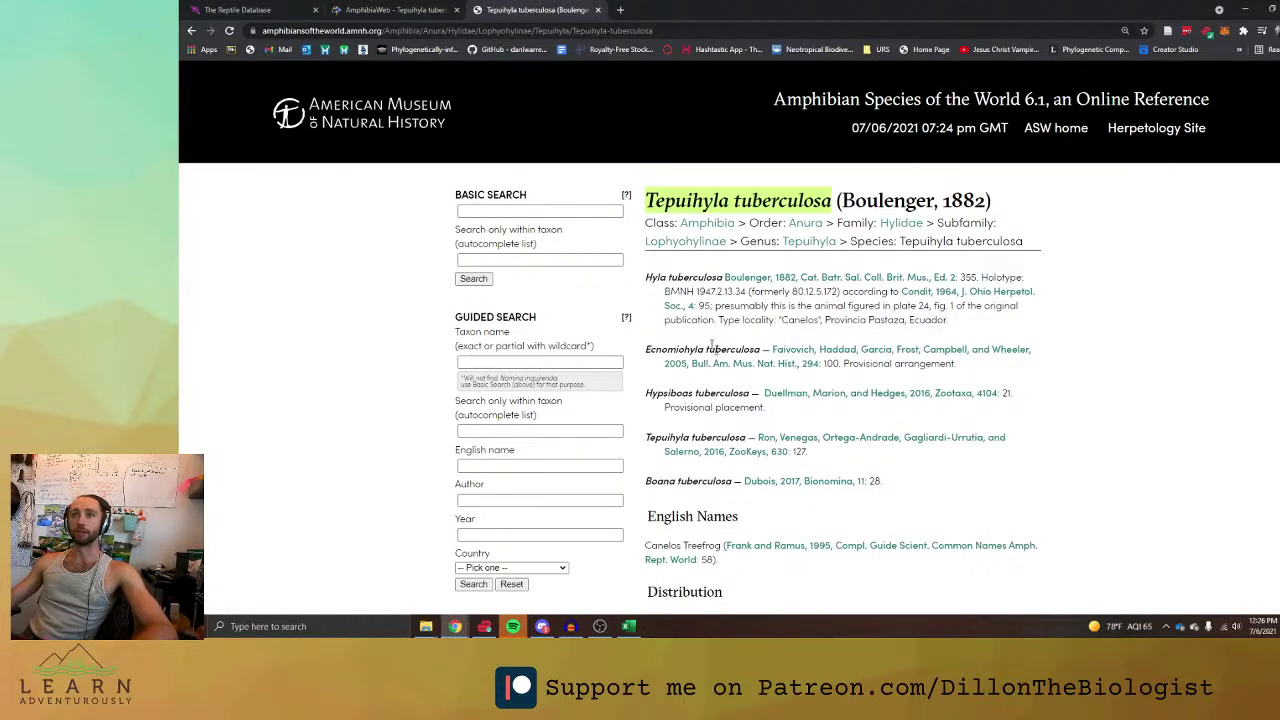
pyautogui.moveTo(754, 437); pyautogui.dragTo(788, 455)
pyautogui.hotkey('ctrl', 'c')
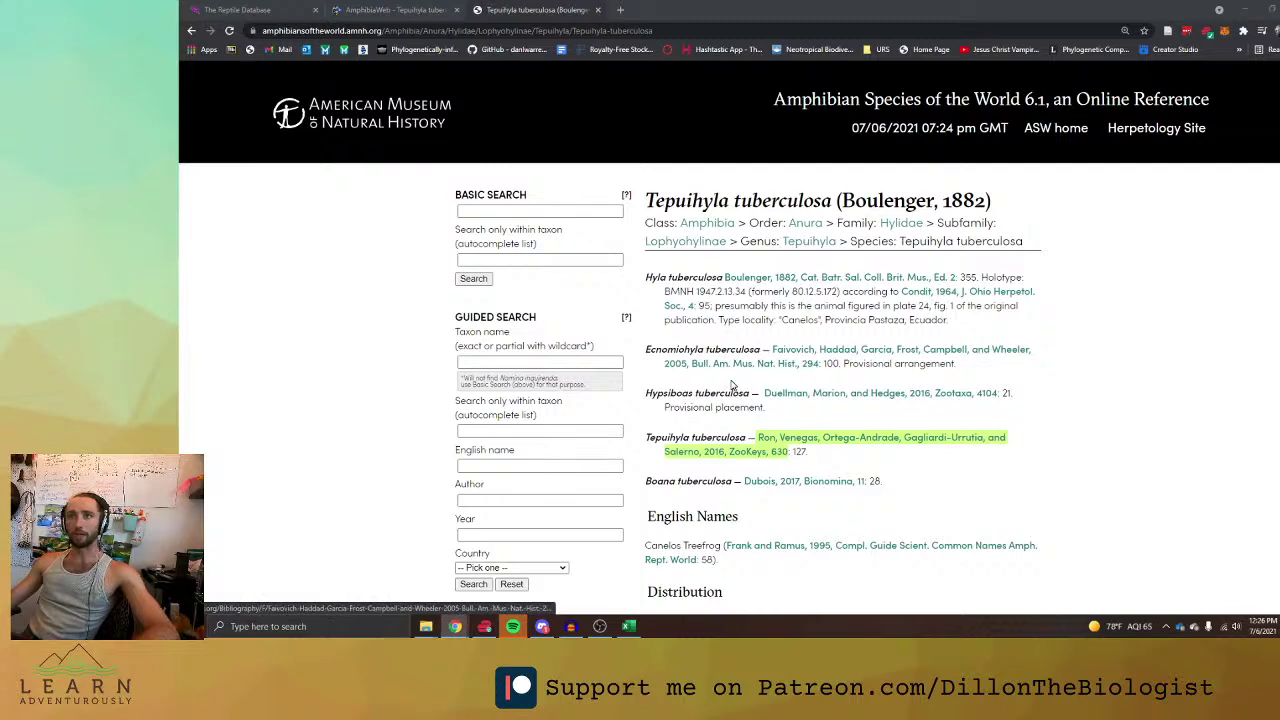
pyautogui.hotkey('alt', 'Tab')
pyautogui.hotkey('ctrl', 'v')
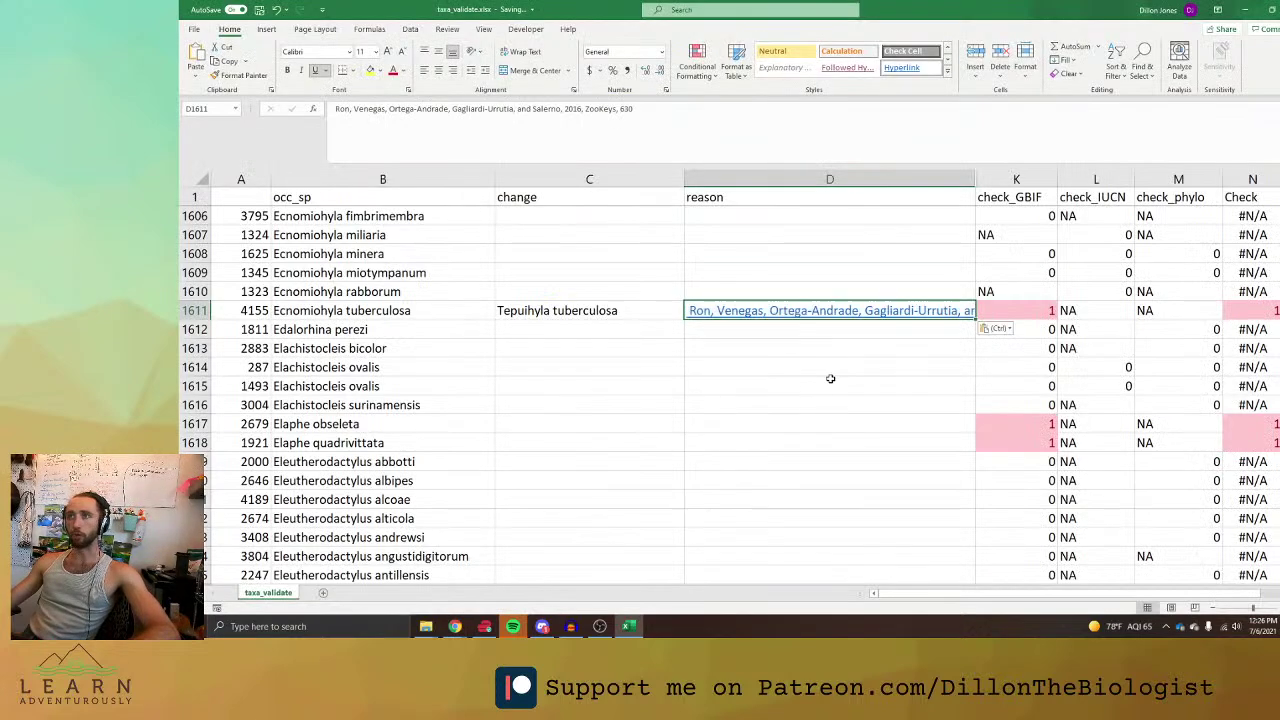
pyautogui.click(997, 328)
pyautogui.click(1004, 361)
pyautogui.click(830, 480)
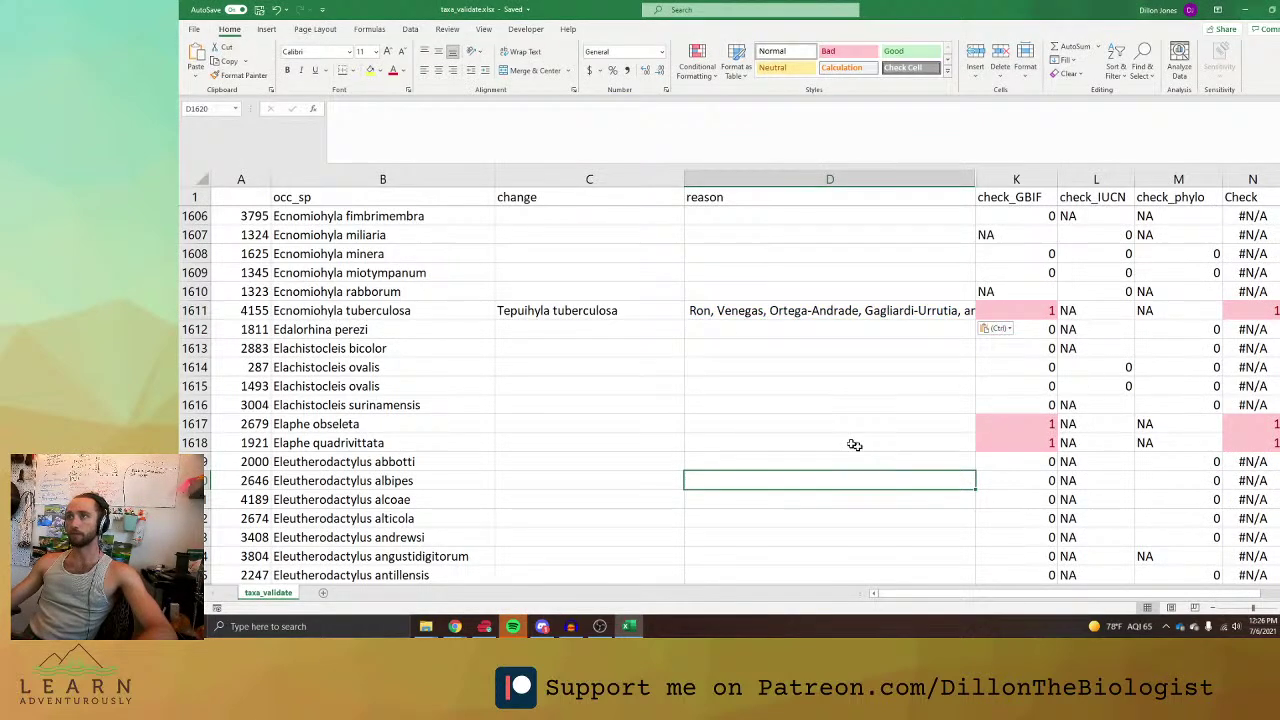
# Copy the flagged name Elaphe obseleta from the workbook and search The Reptile Database for it.
pyautogui.click(283, 406)
pyautogui.click(376, 430)
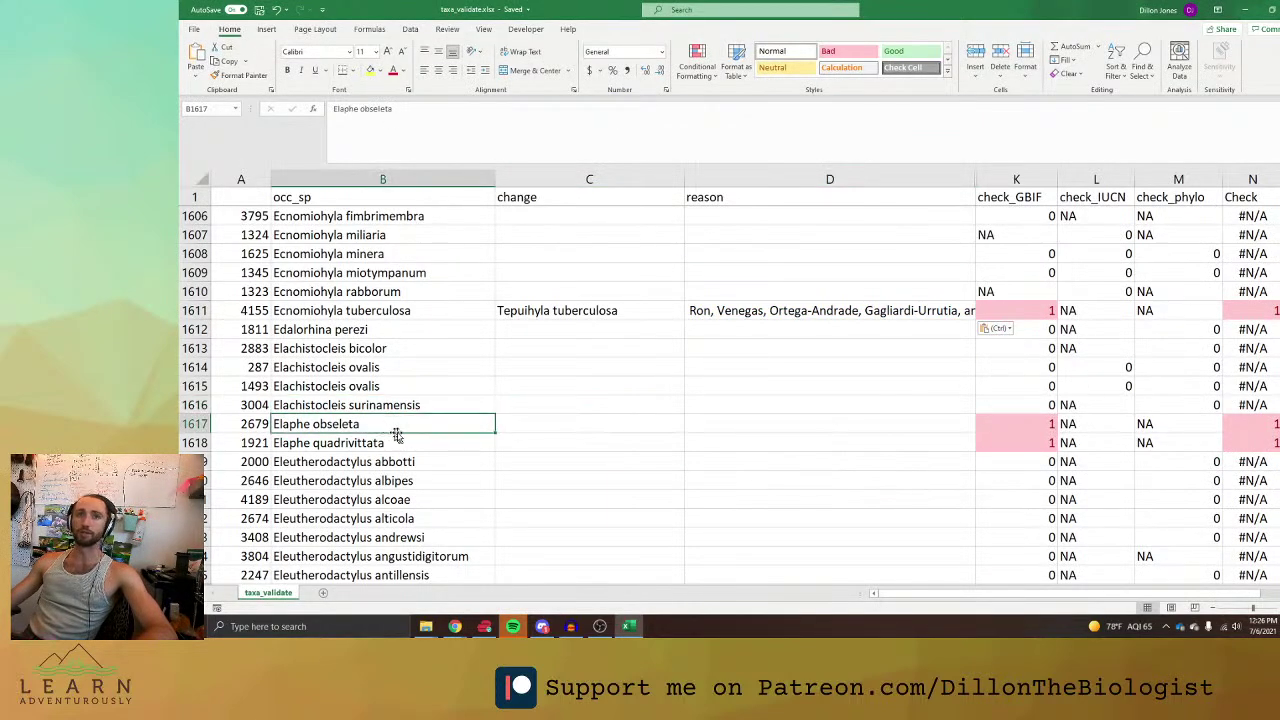
pyautogui.click(509, 421)
pyautogui.hotkey('alt', 'Tab')
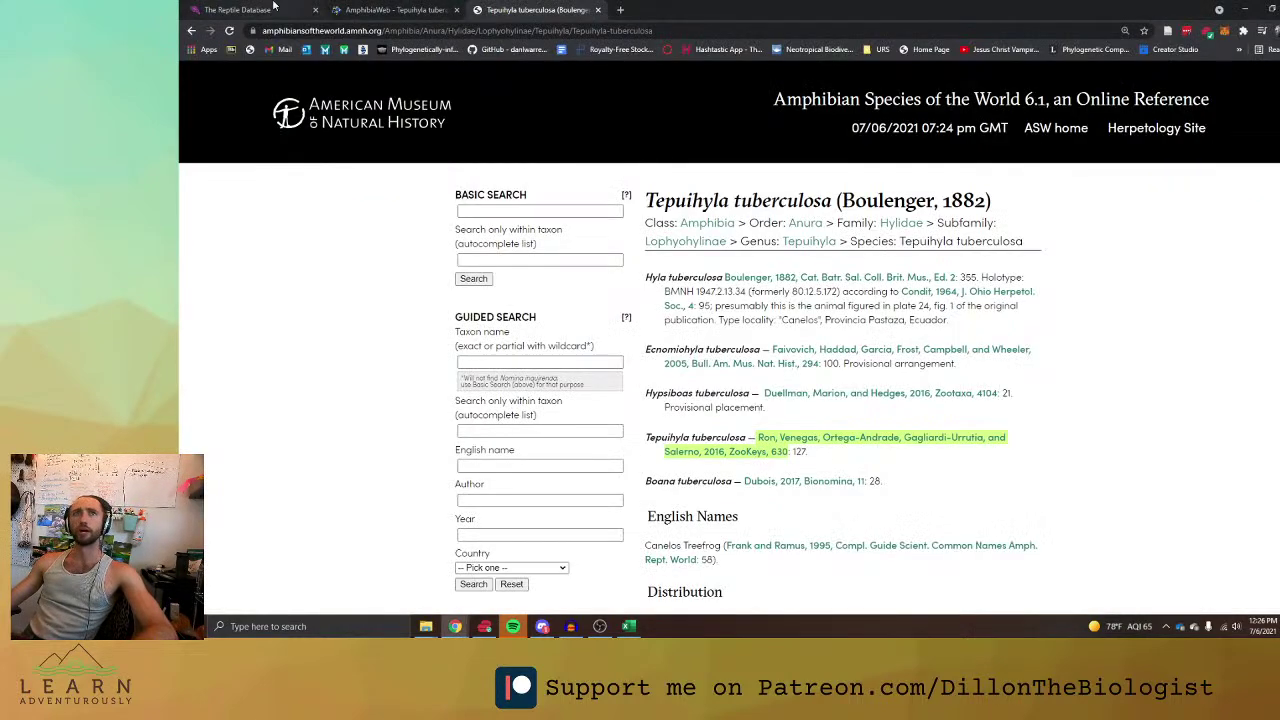
pyautogui.click(273, 7)
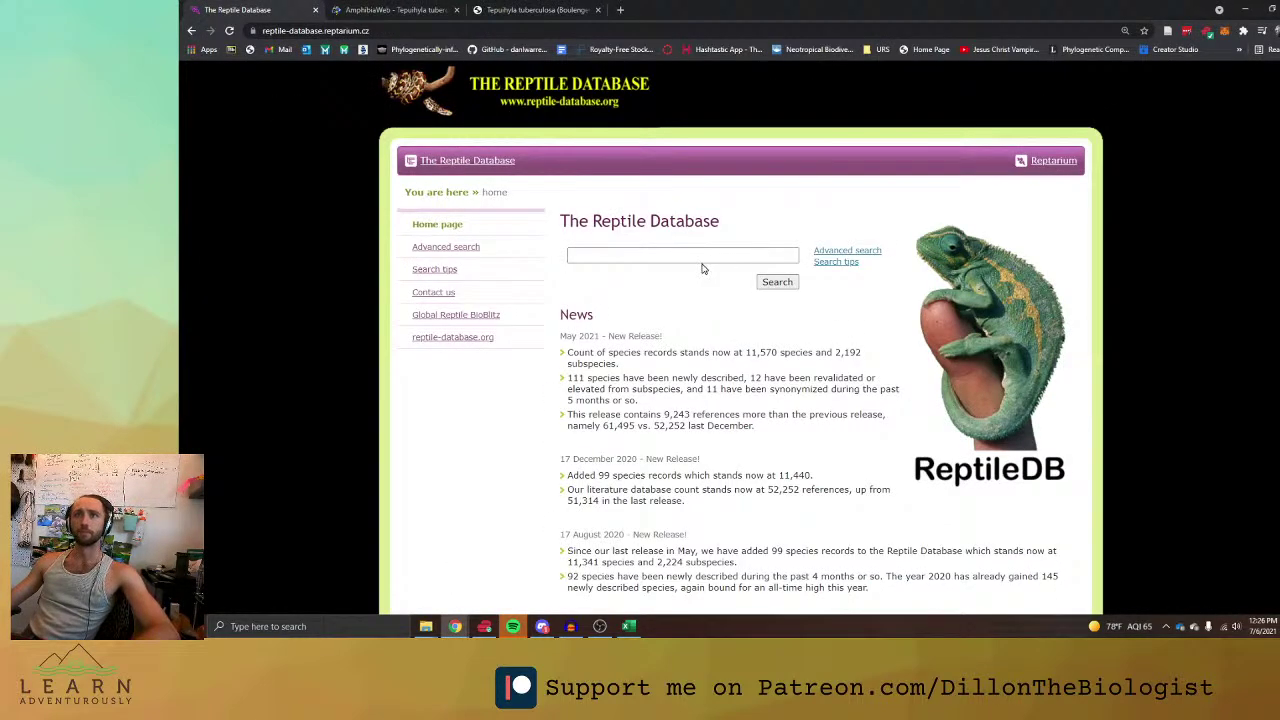
pyautogui.hotkey('alt', 'Tab')
pyautogui.press('Tab')
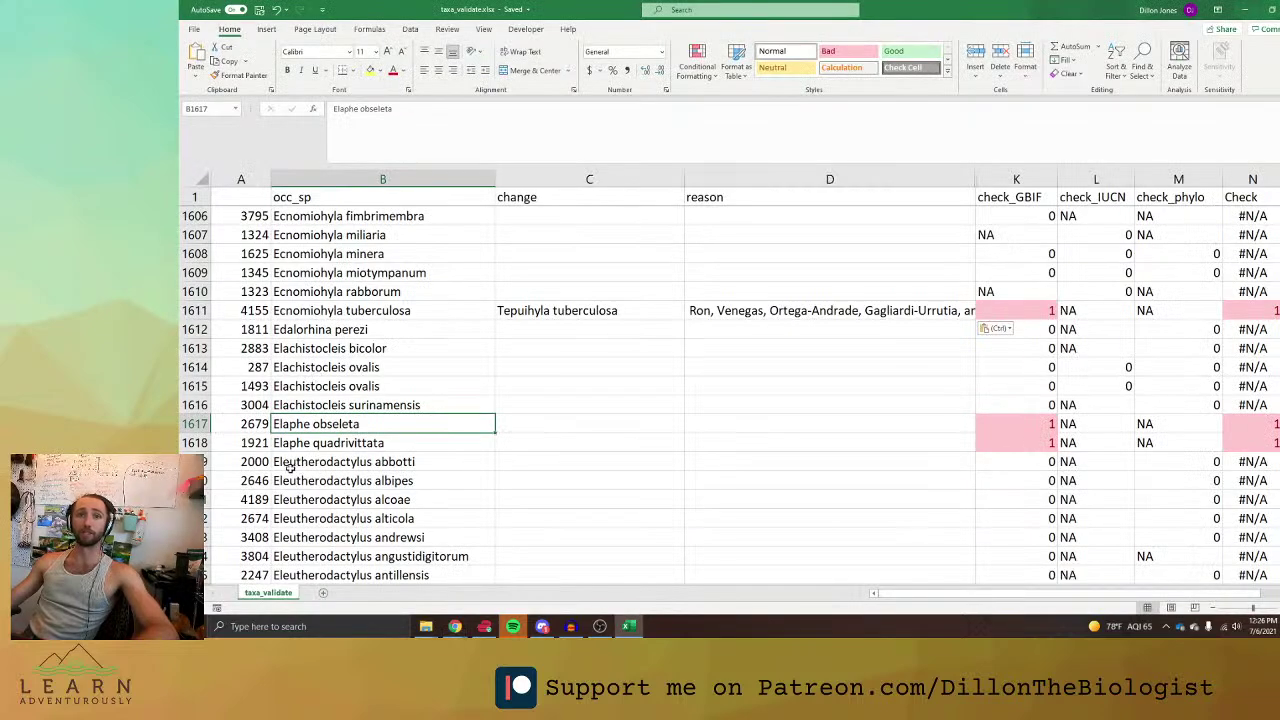
pyautogui.hotkey('ctrl', 'c')
pyautogui.hotkey('alt', 'Tab')
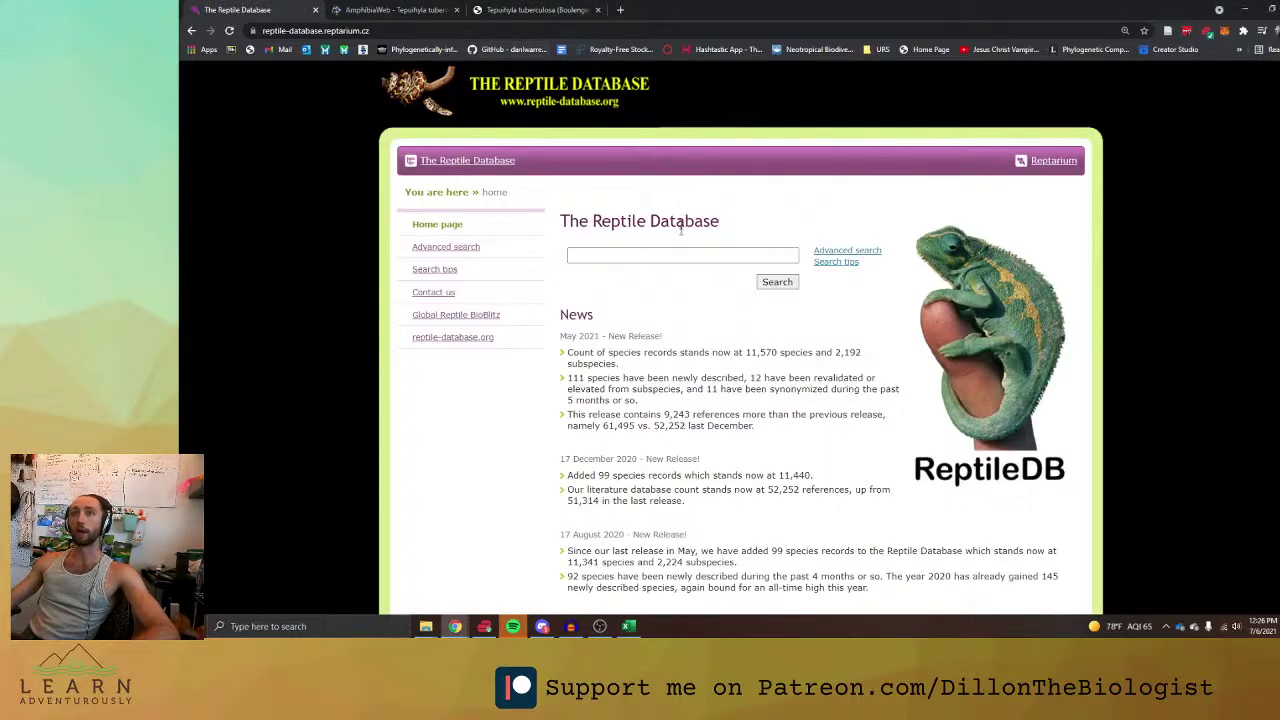
pyautogui.click(688, 257)
pyautogui.hotkey('ctrl', 'v')
pyautogui.click(777, 282)
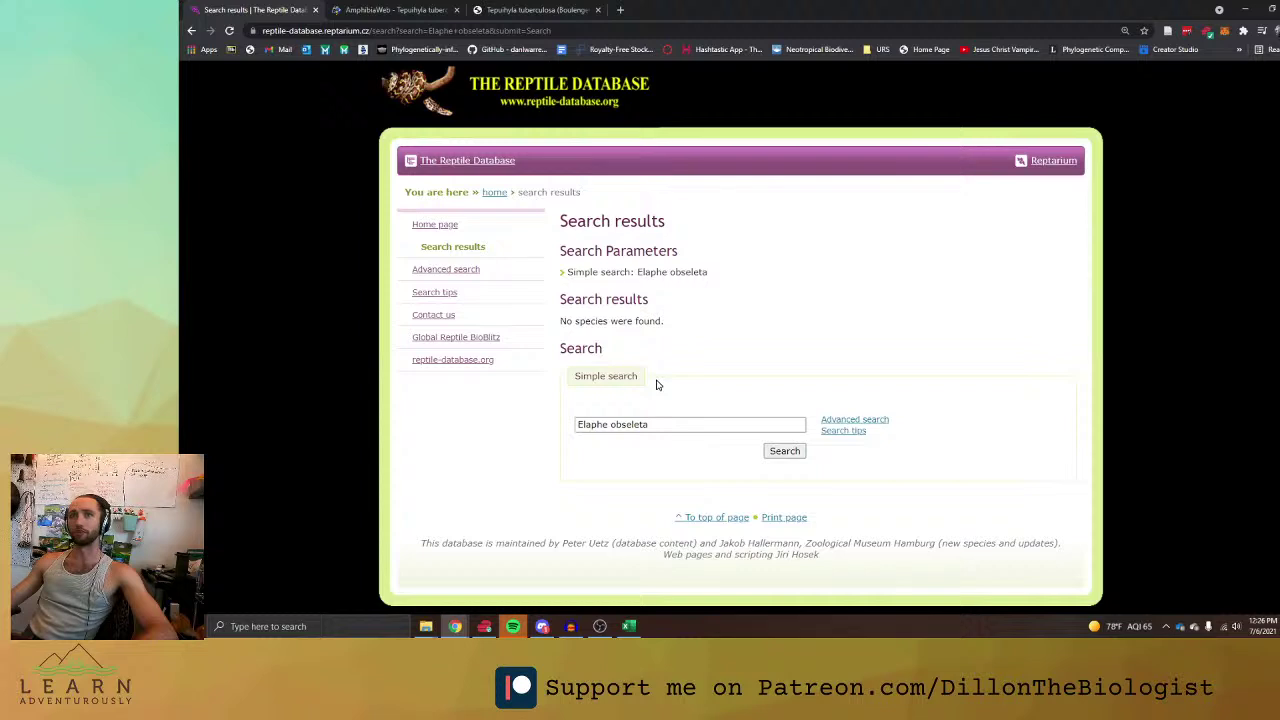
# Search Google for Elaphe obseleta in a new browser tab.
pyautogui.click(659, 424)
pyautogui.click(659, 425)
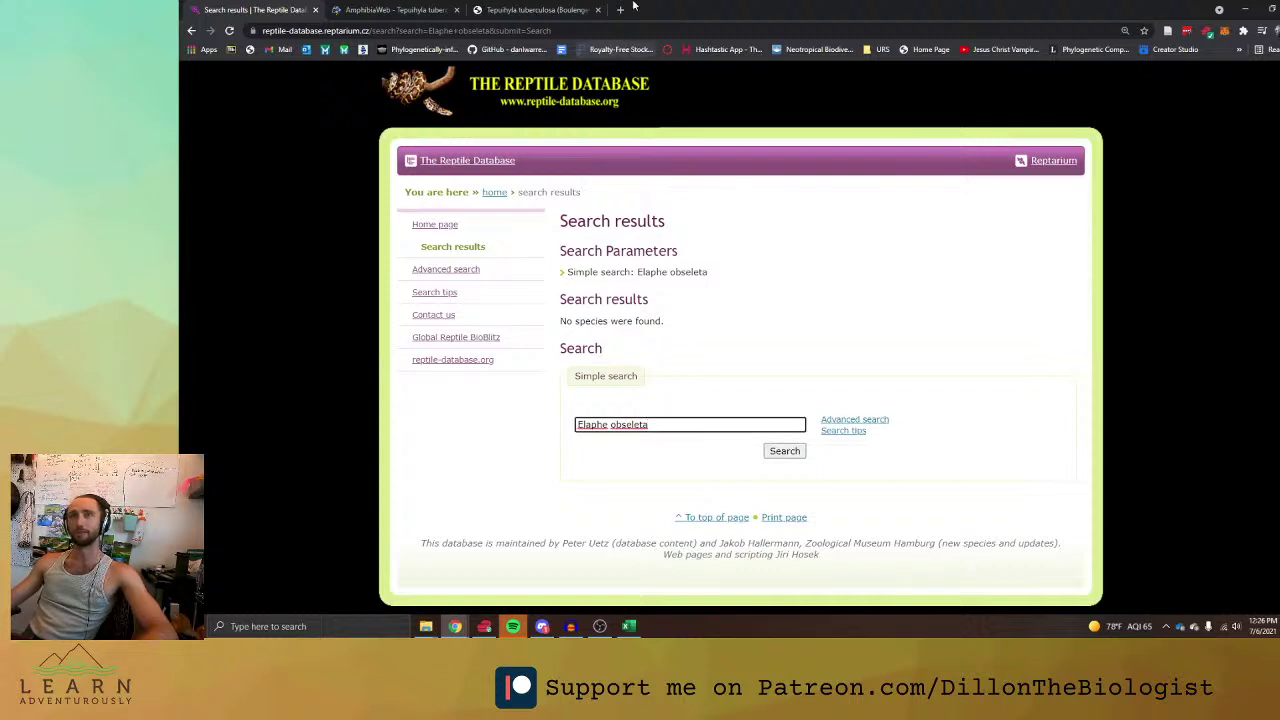
pyautogui.click(620, 9)
pyautogui.hotkey('ctrl', 'v')
pyautogui.press('Return')
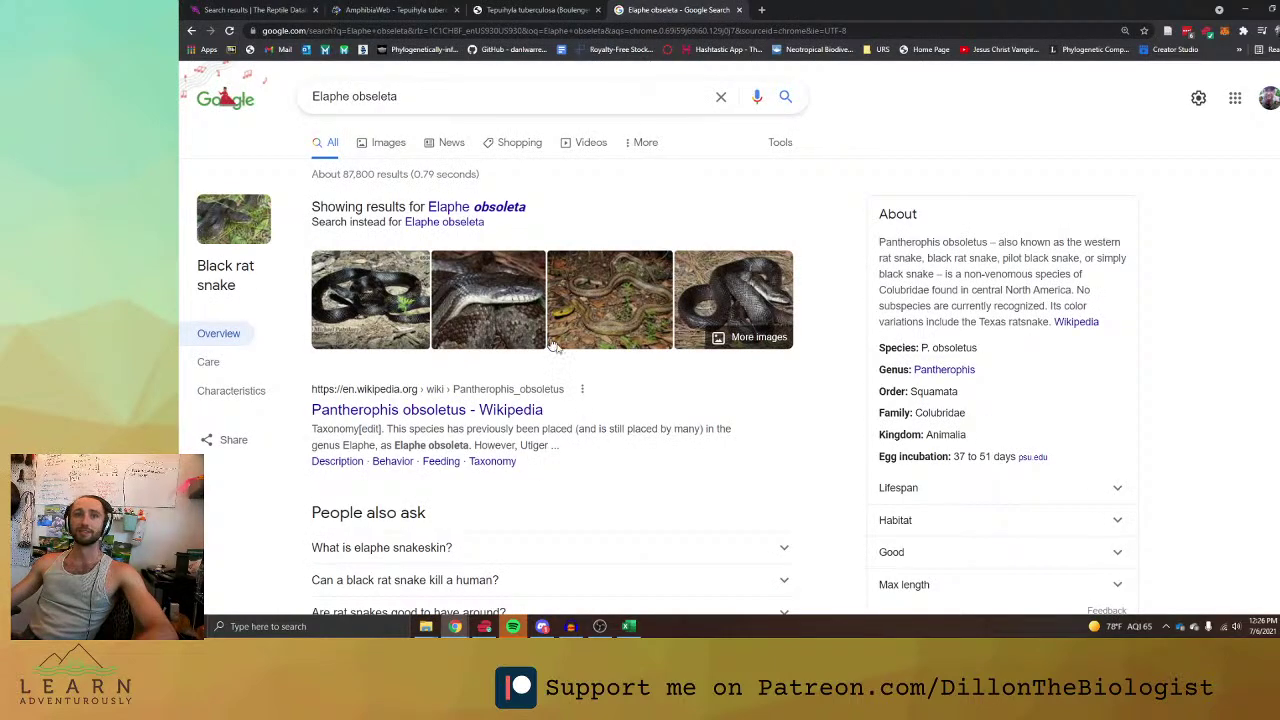
# Enter Pantherophis obsoletus in the workbook's change column for Elaphe obseleta.
pyautogui.hotkey('alt', 'Tab')
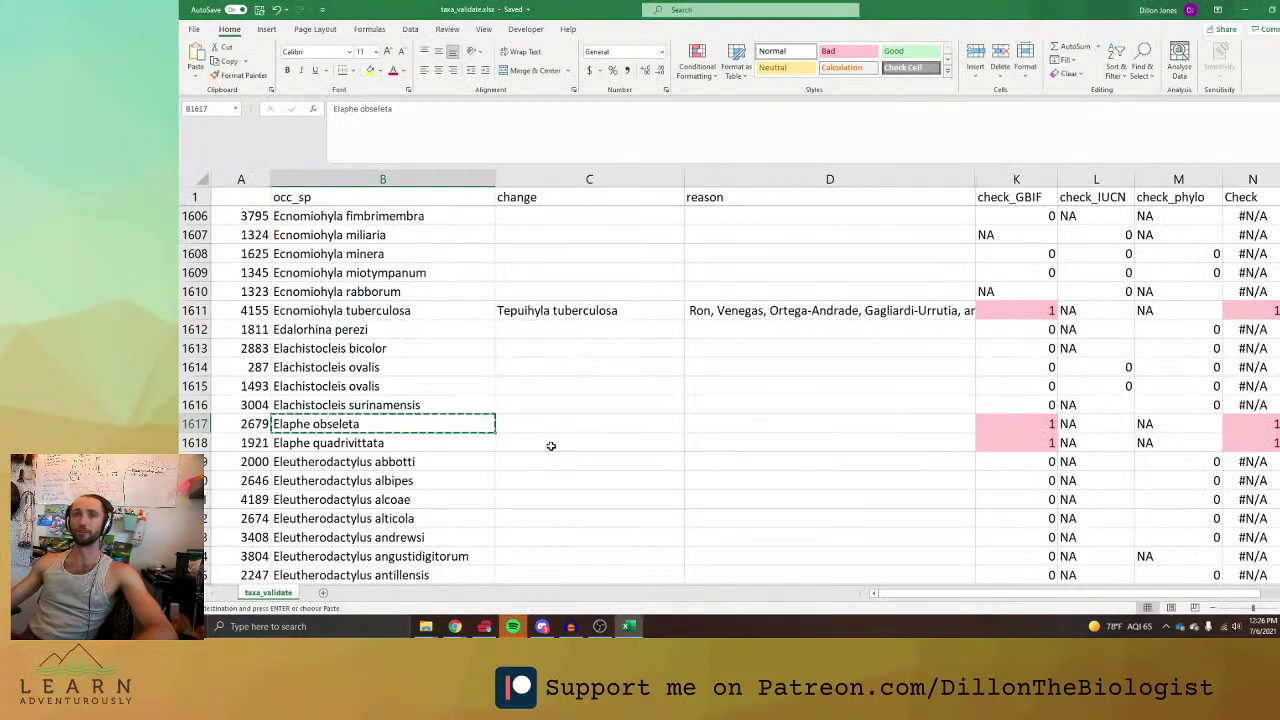
pyautogui.click(551, 428)
pyautogui.write('Pant')
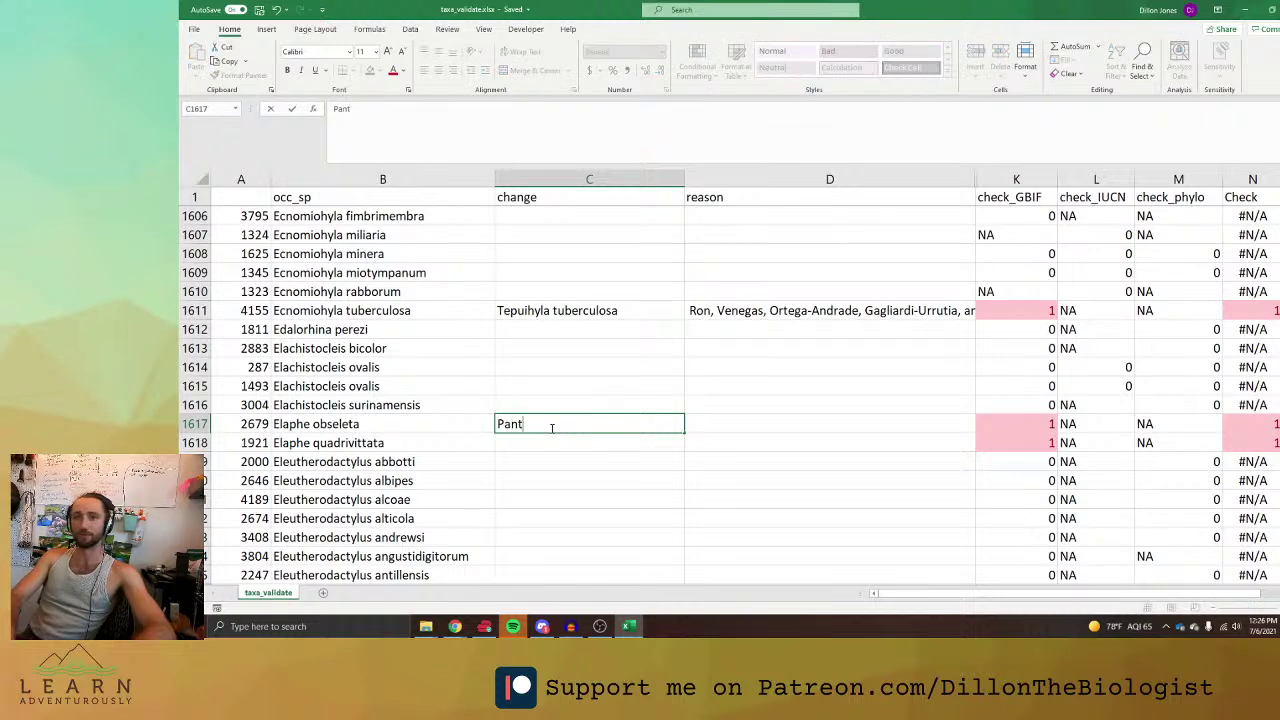
pyautogui.write('herophis obs')
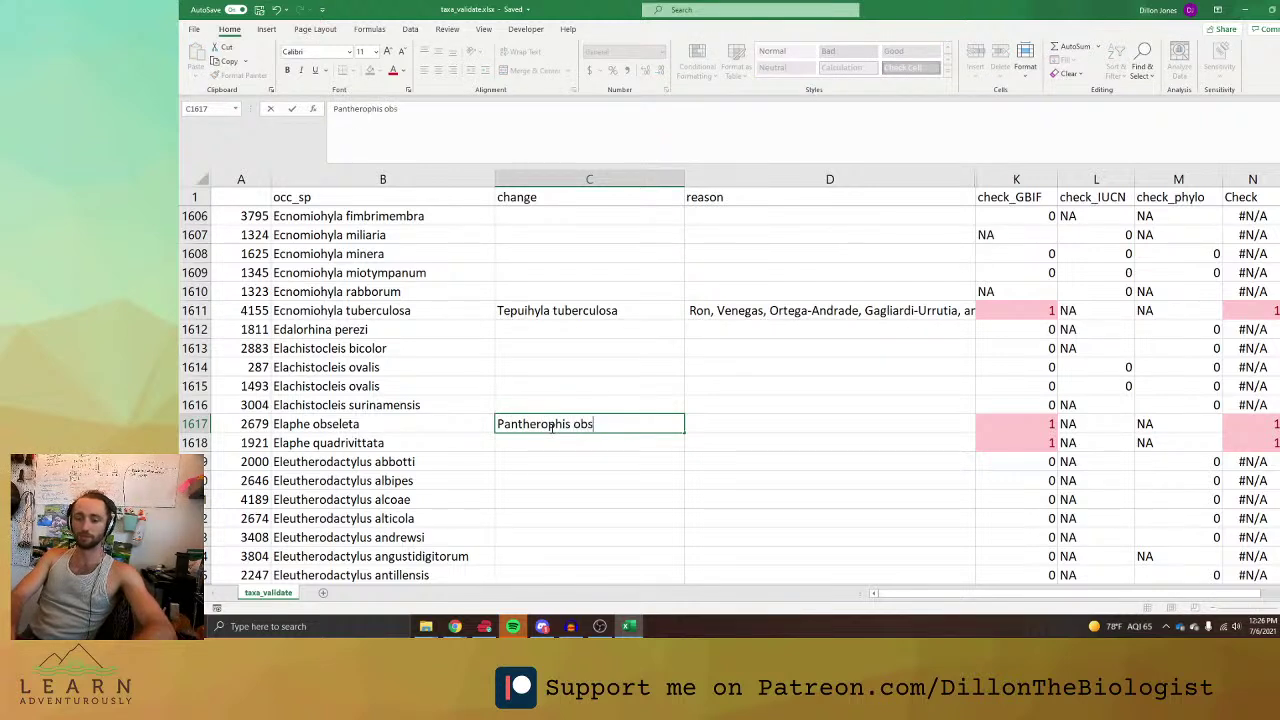
pyautogui.write('oletu')
pyautogui.press('BackSpace')
pyautogui.write('etu')
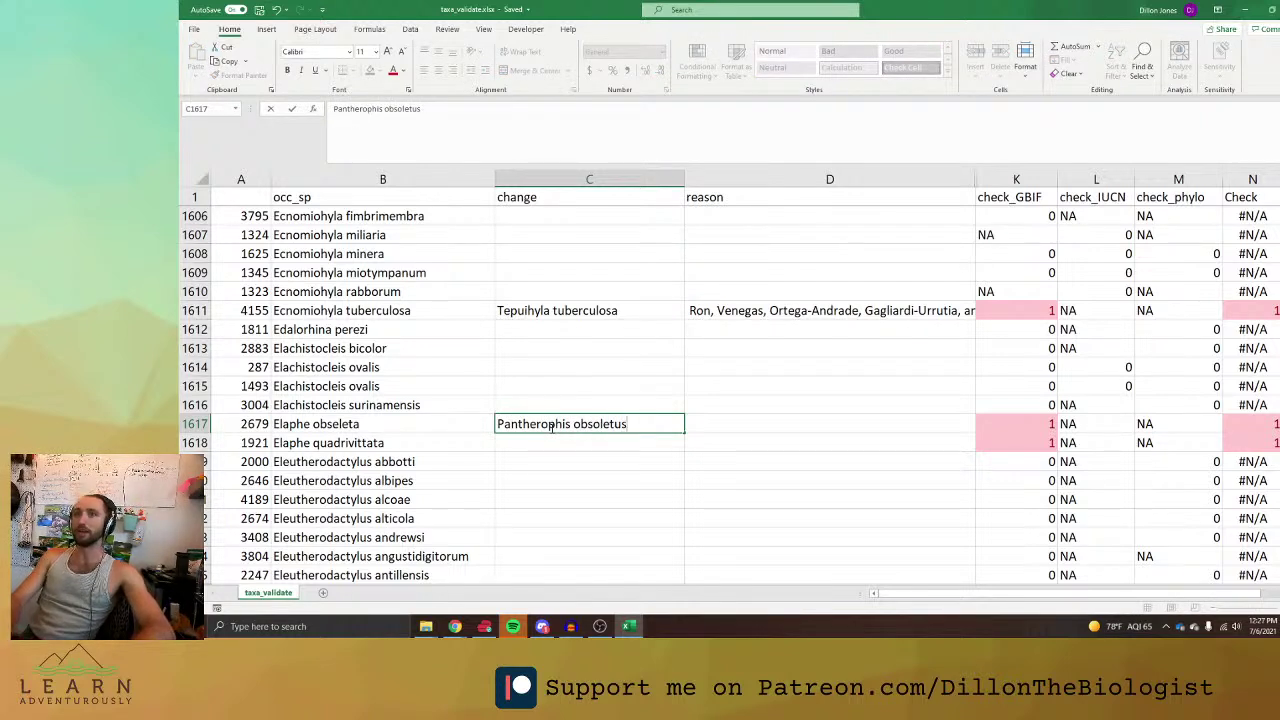
pyautogui.click(562, 464)
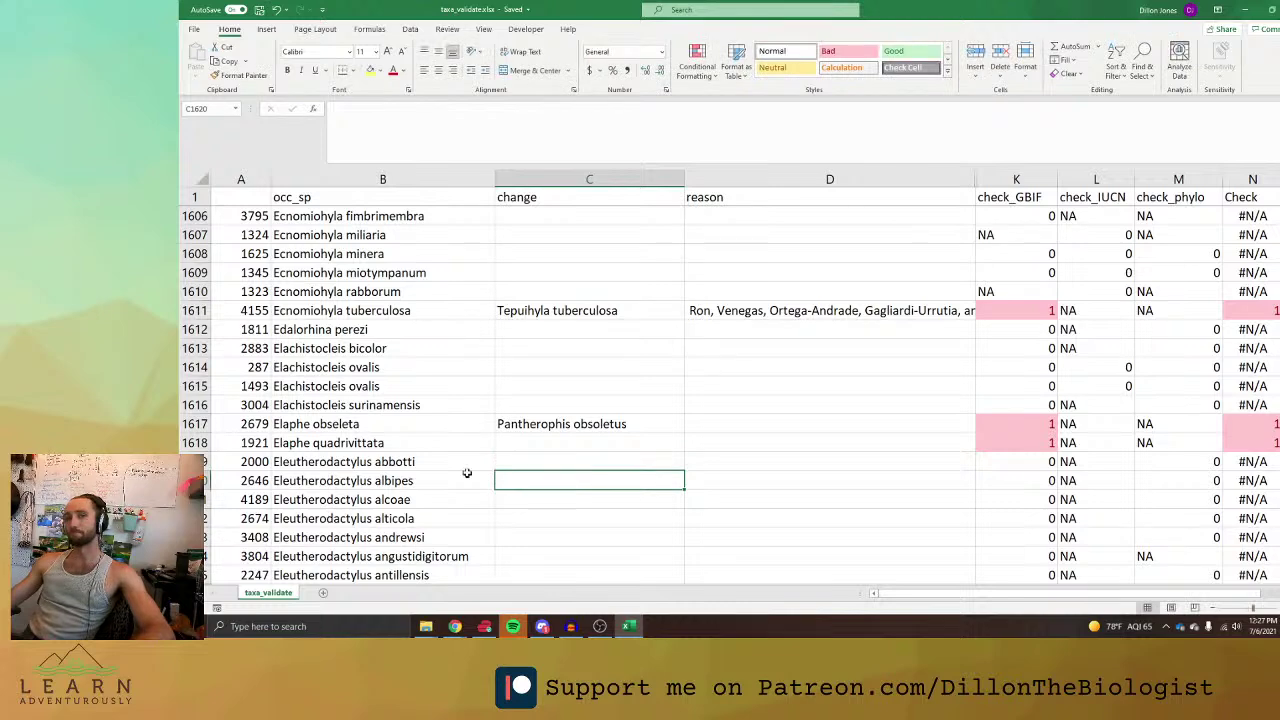
# Search Google for the flagged name Elaphe quadrivittata and open The Reptile Database's Pantherophis alleghaniensis record from the results.
pyautogui.press('Left')
pyautogui.click(462, 421)
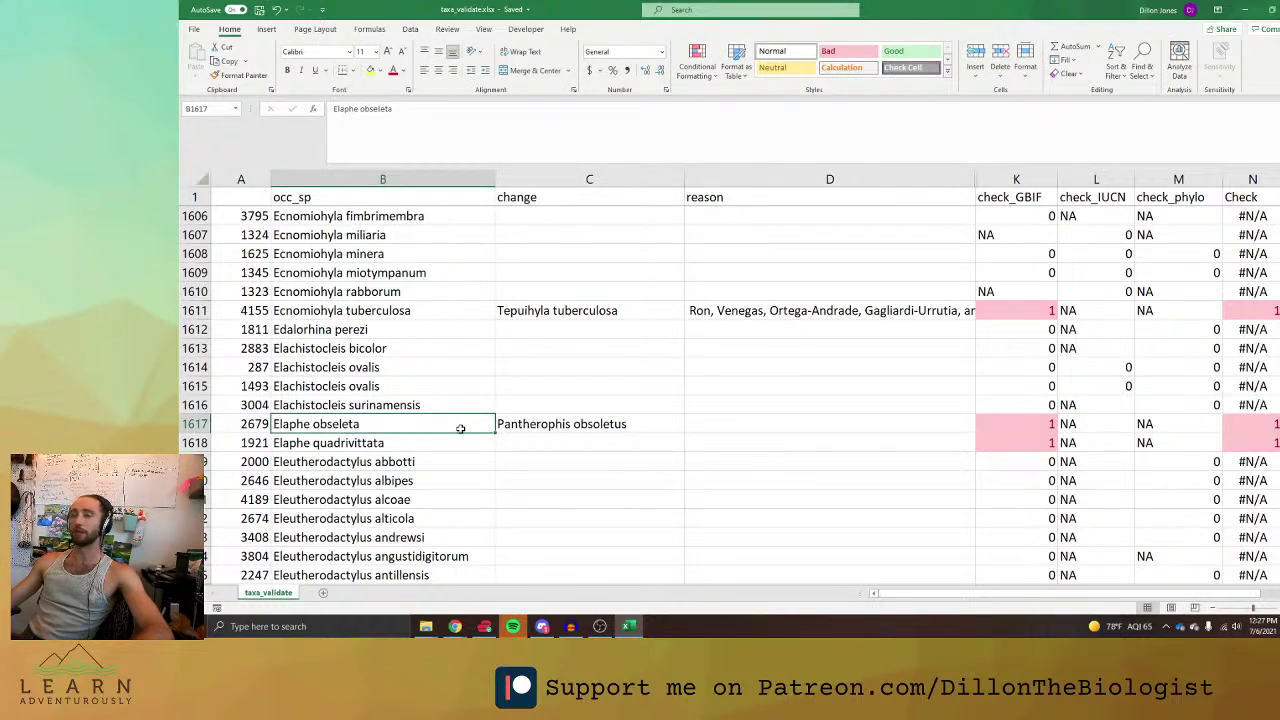
pyautogui.click(453, 439)
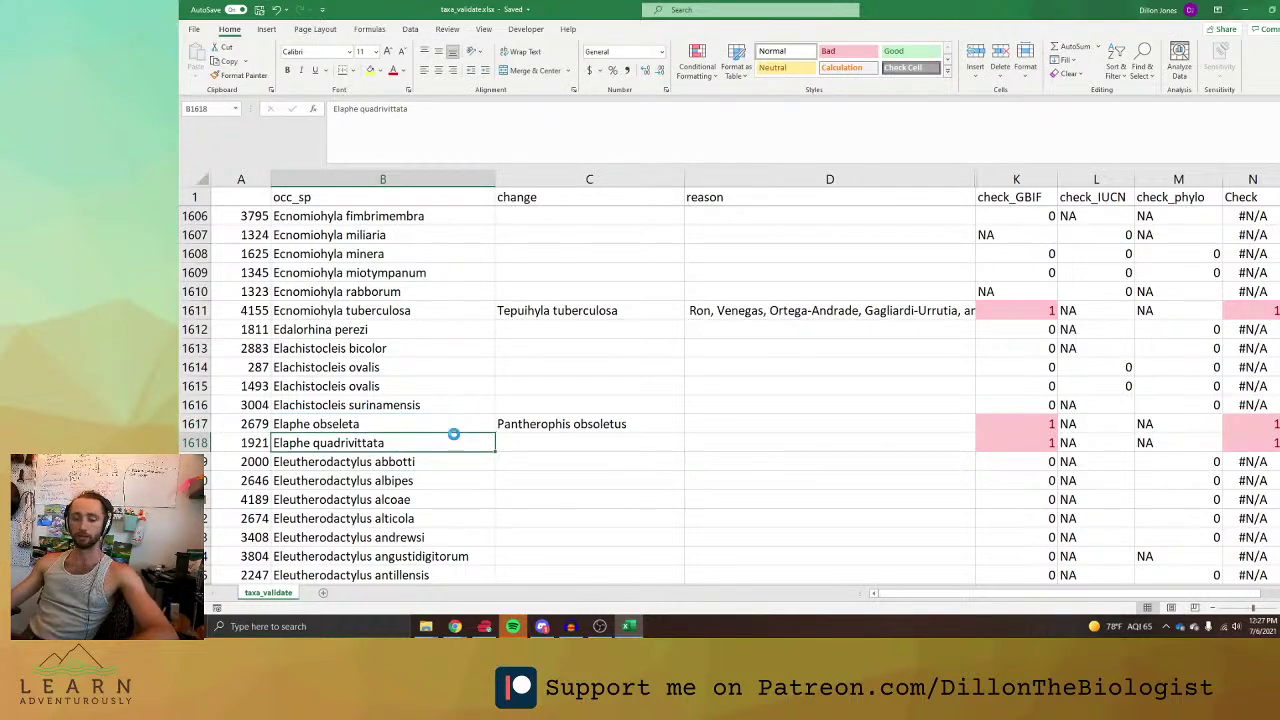
pyautogui.click(455, 626)
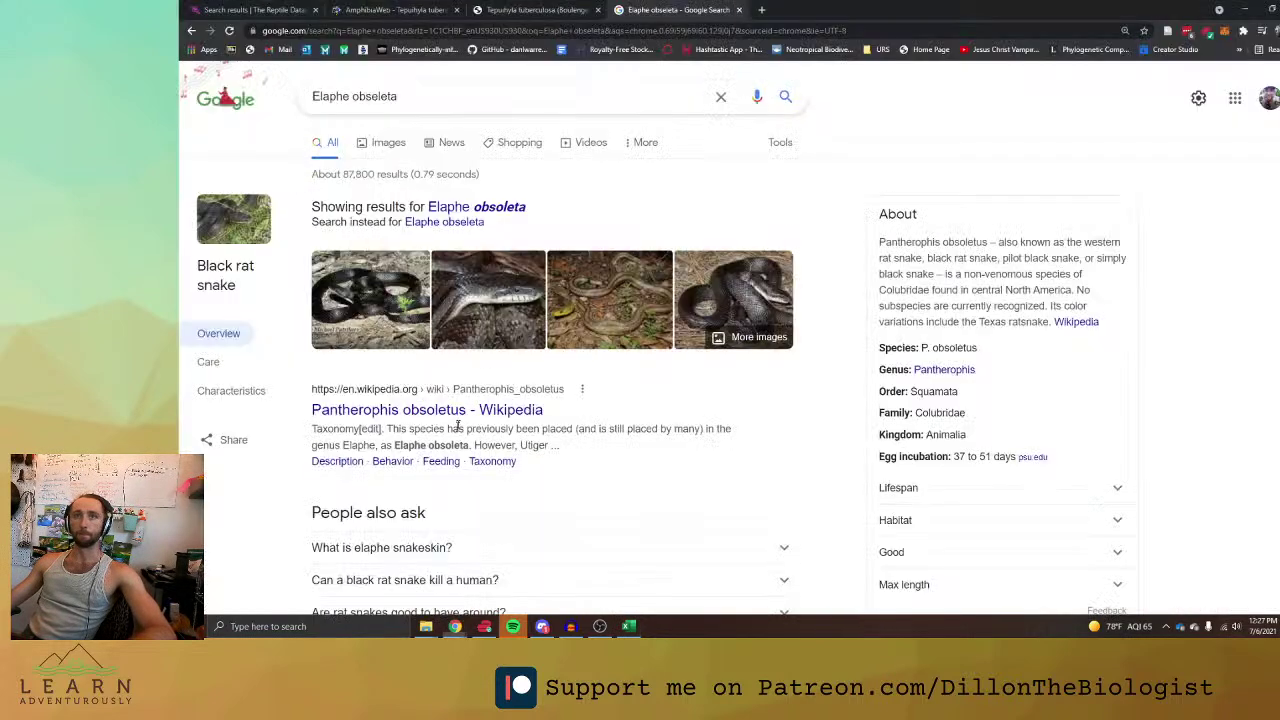
pyautogui.click(758, 9)
pyautogui.write('elaphe quadrivittata')
pyautogui.press('Return')
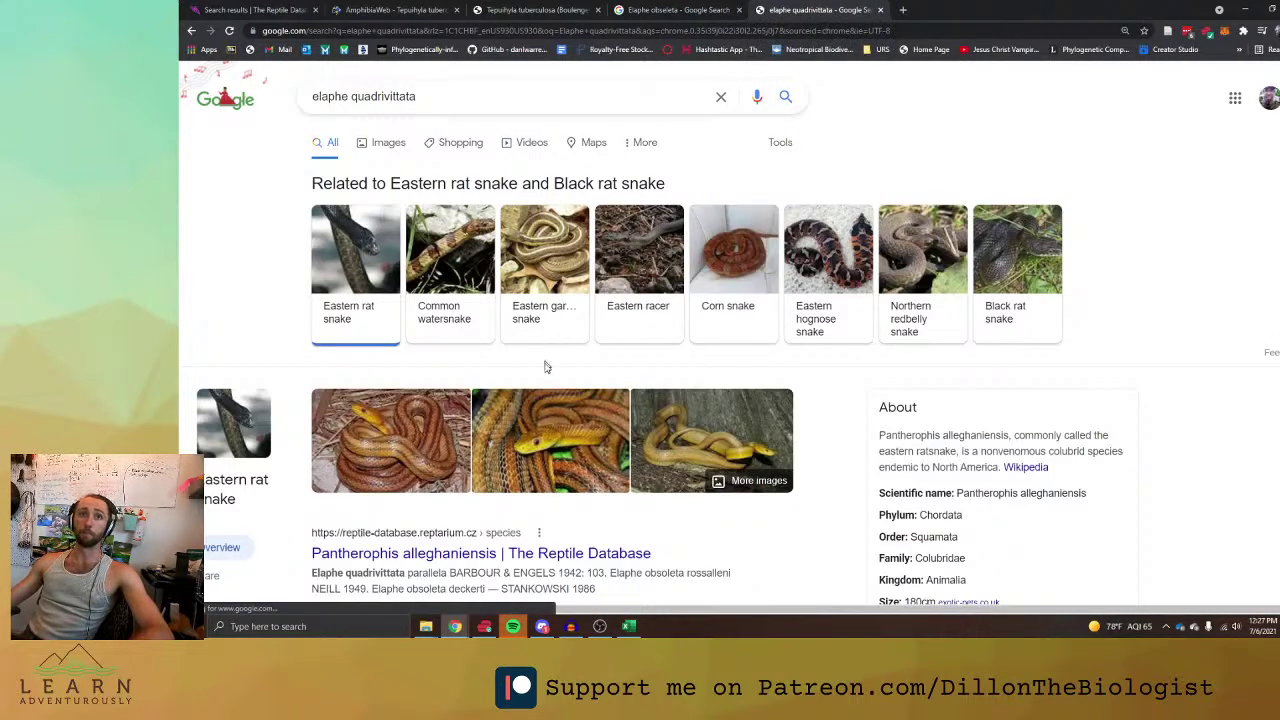
pyautogui.scroll(-2, 545, 367)
pyautogui.scroll(1, 545, 370)
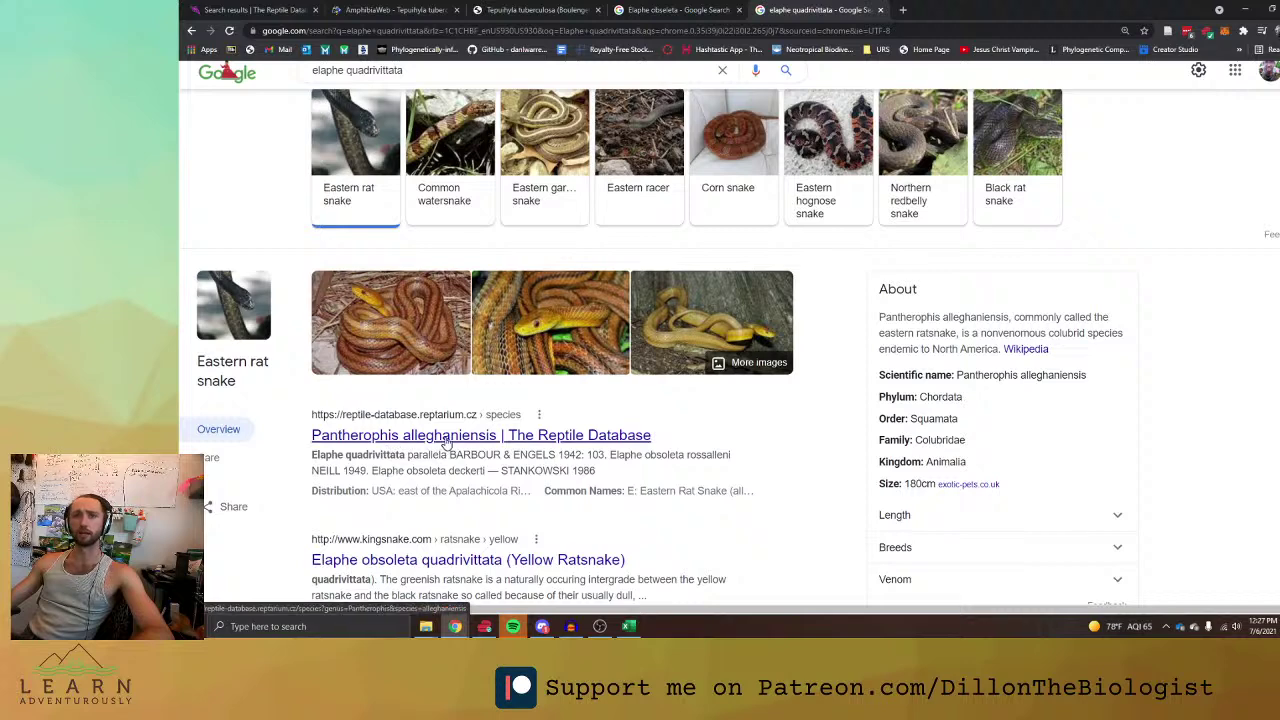
pyautogui.click(386, 445)
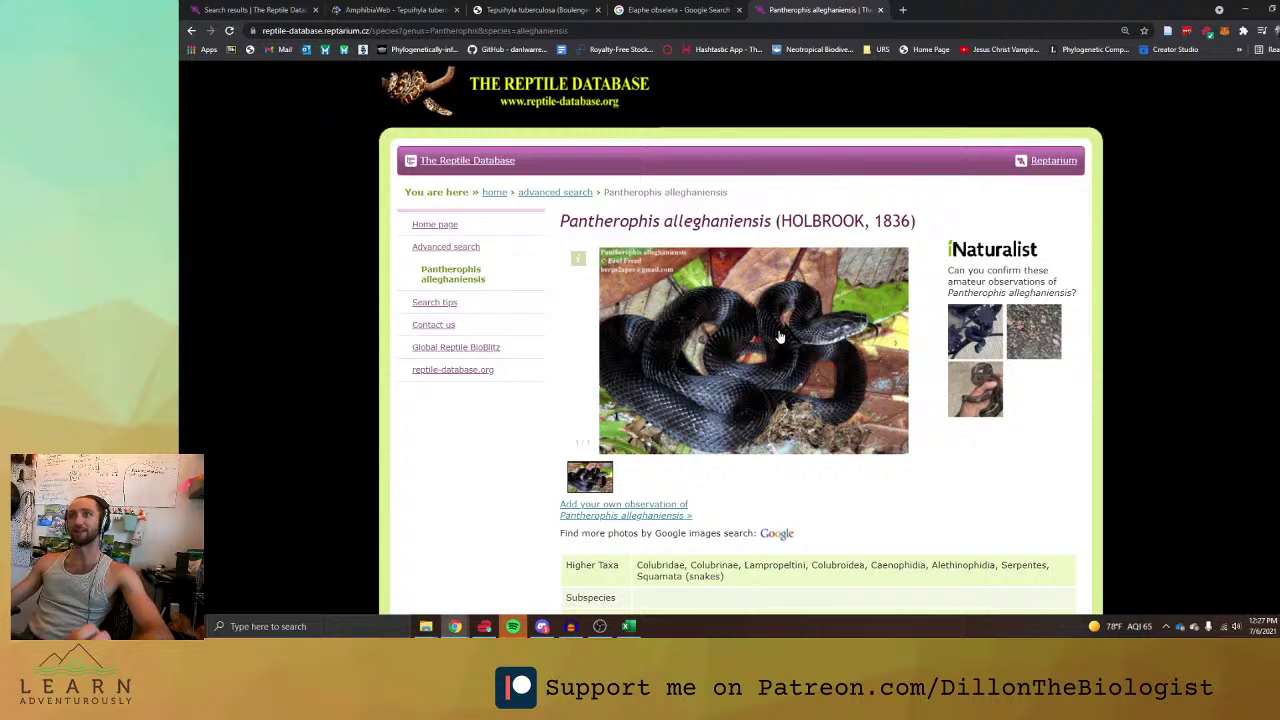
# Begin the change entry for Elaphe quadrivittata in the workbook with the genus Pantherophis, leaving out the suggested species name.
pyautogui.hotkey('alt', 'Tab')
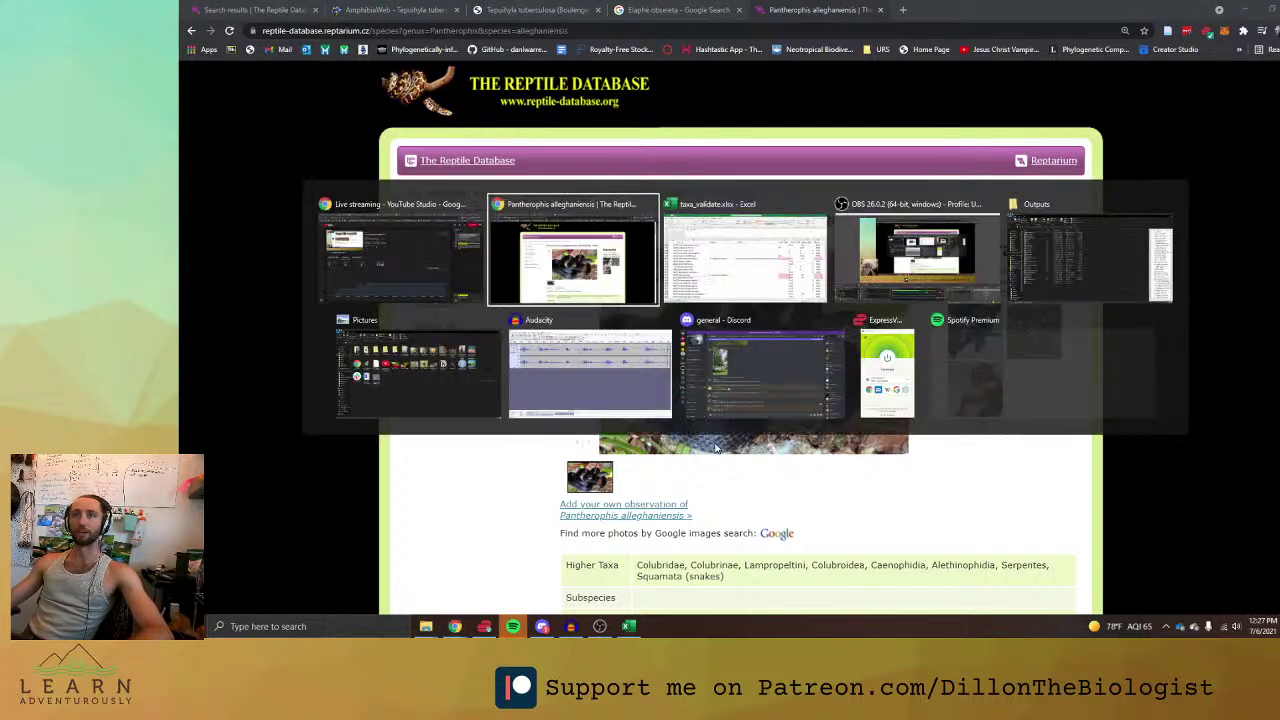
pyautogui.hotkey('alt', 'Tab')
pyautogui.click(521, 442)
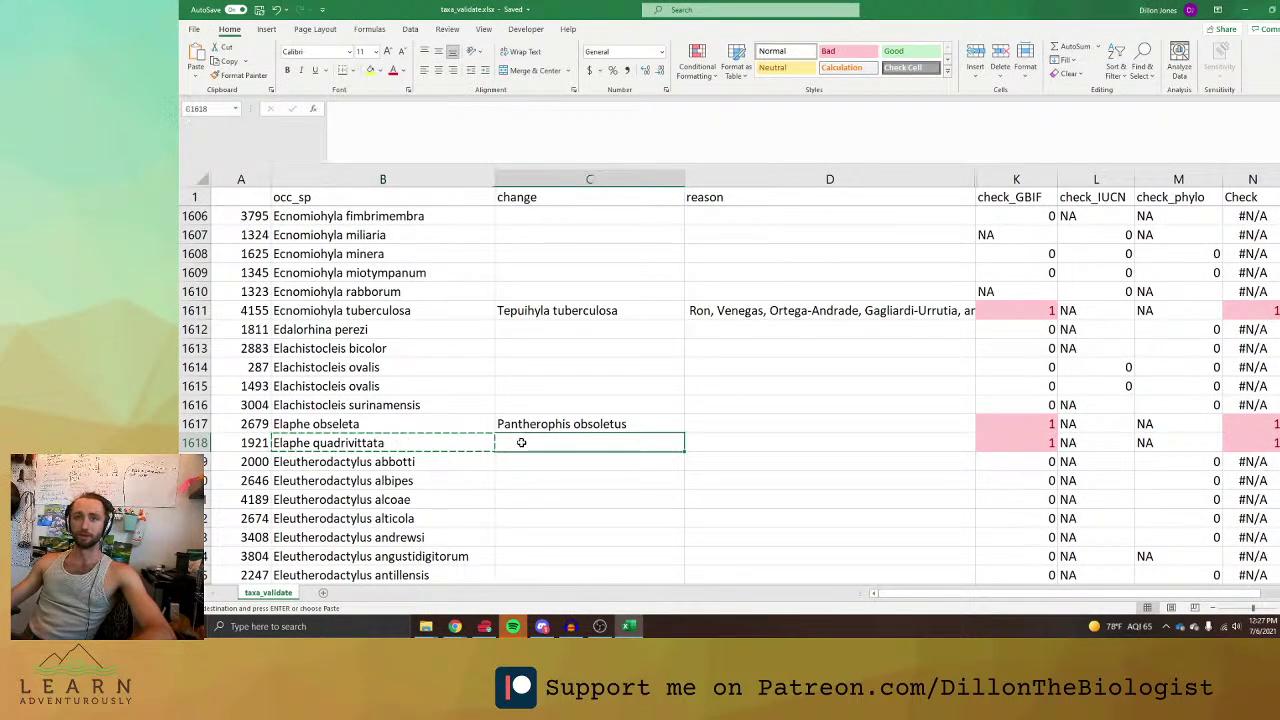
pyautogui.write('Pantherophis obsoletus')
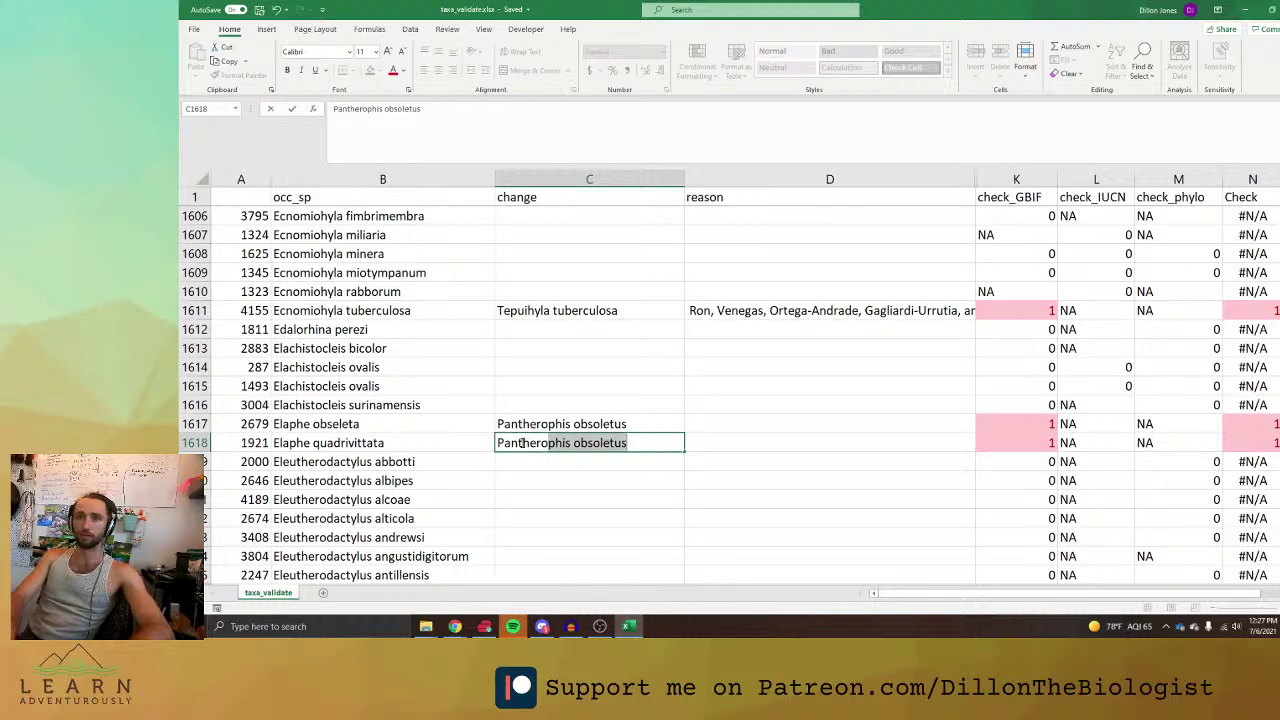
pyautogui.click(522, 108)
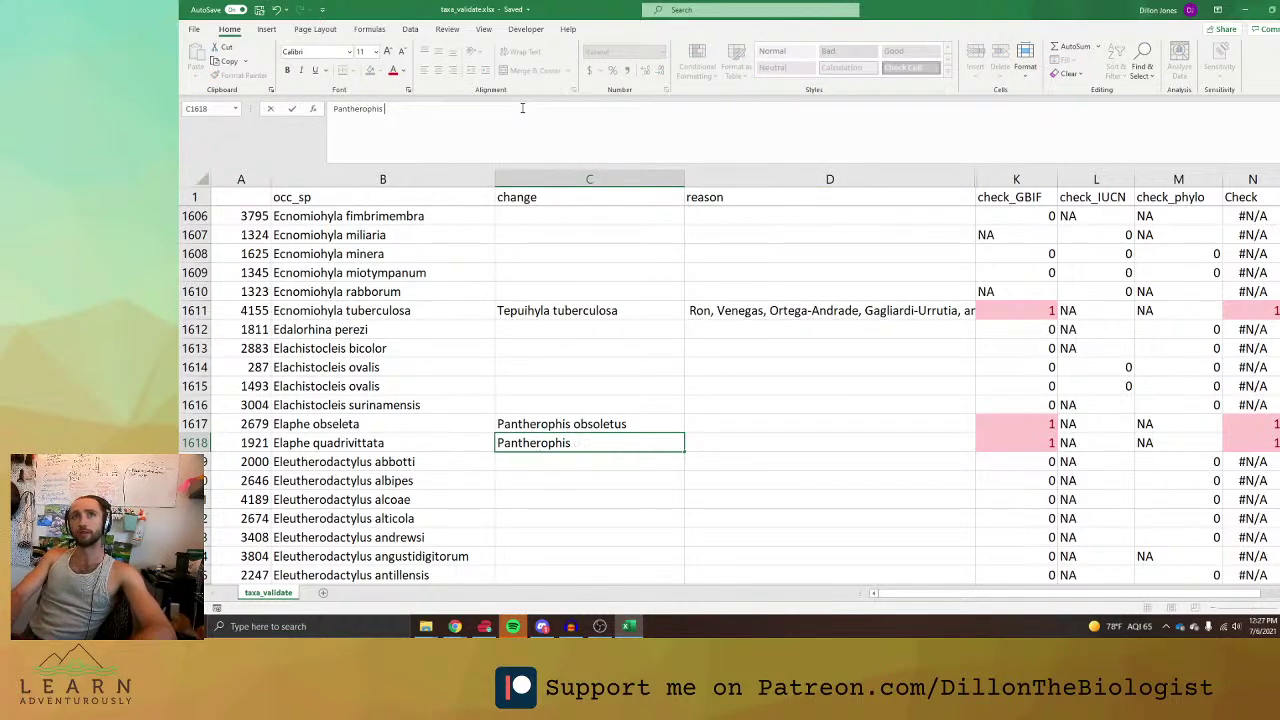
# Examine the common names and synonyms in The Reptile Database's Pantherophis alleghaniensis record for the workbook name Elaphe quadrivittata.
pyautogui.hotkey('alt', 'Tab')
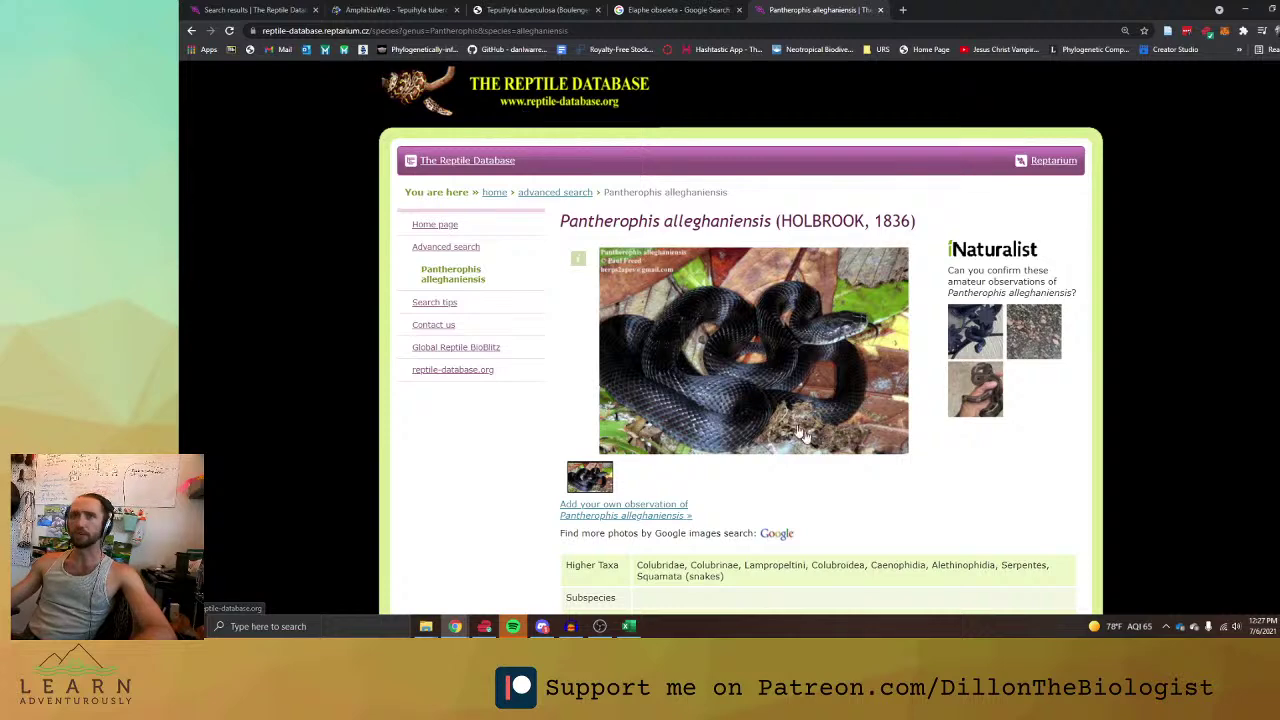
pyautogui.scroll(-2, 810, 438)
pyautogui.scroll(-1, 810, 438)
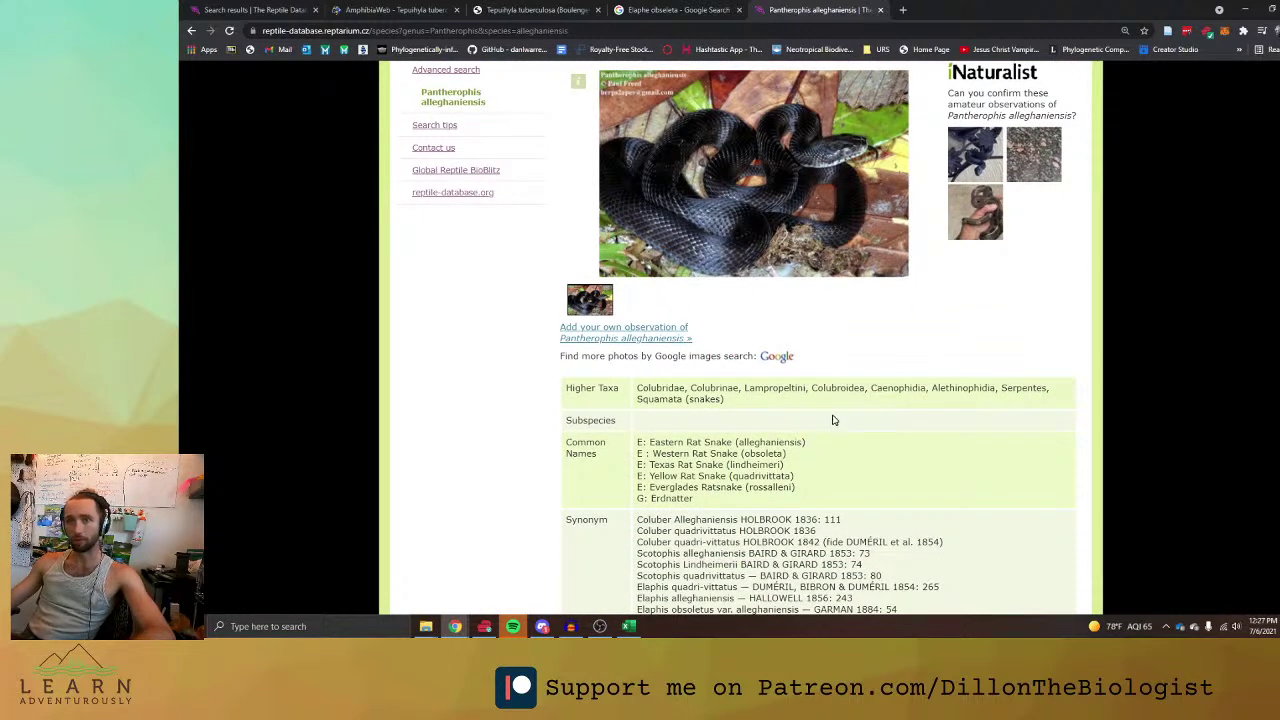
pyautogui.scroll(3, 833, 420)
pyautogui.hotkey('alt', 'Tab')
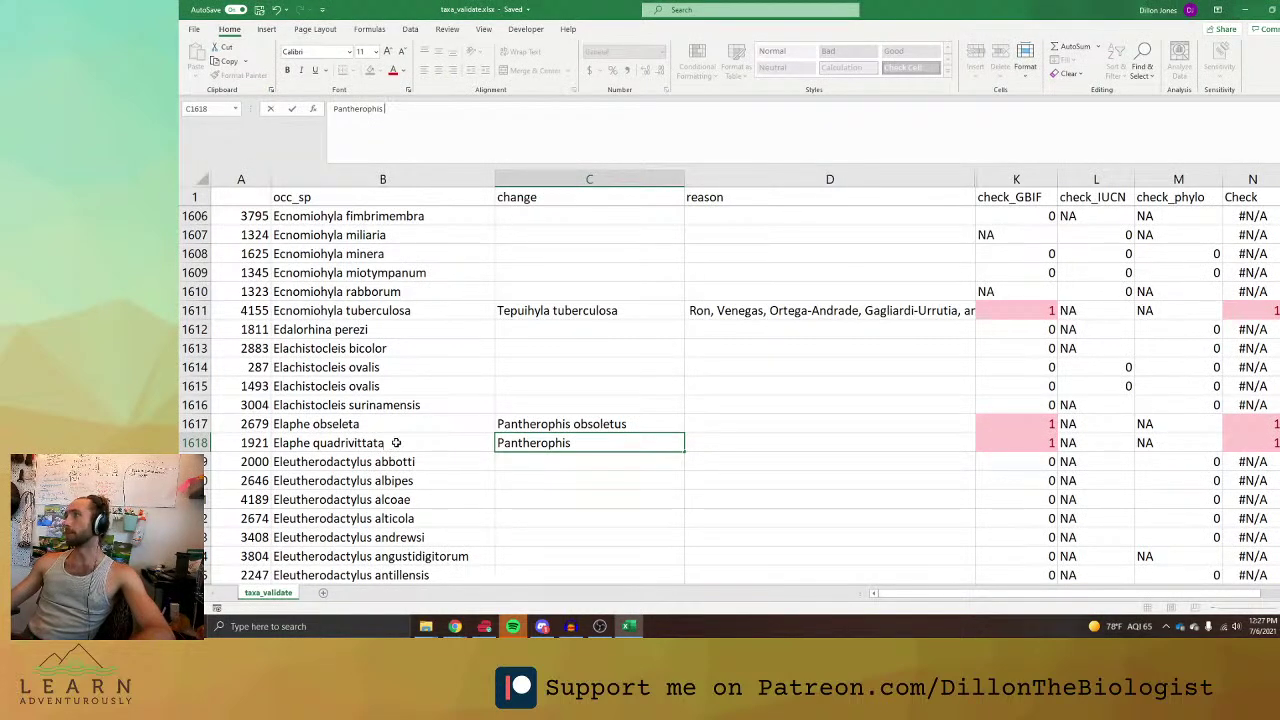
pyautogui.click(297, 442)
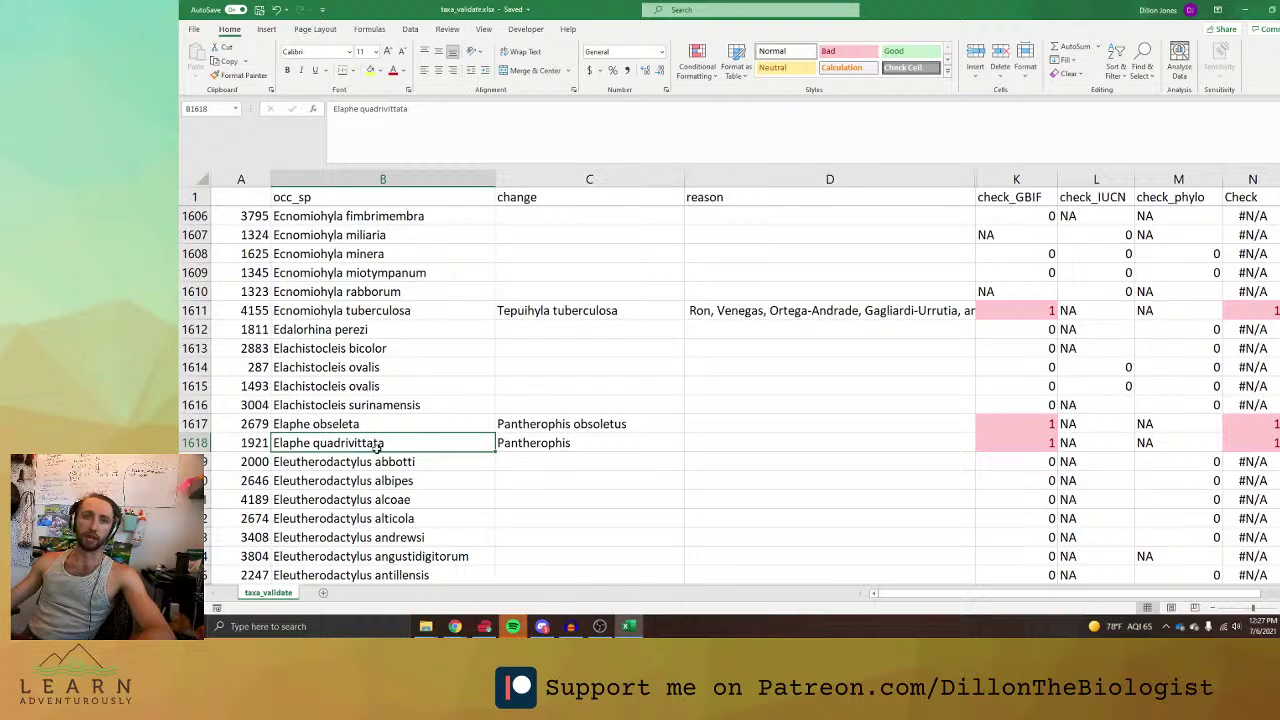
pyautogui.hotkey('alt', 'Tab')
pyautogui.scroll(-3, 808, 458)
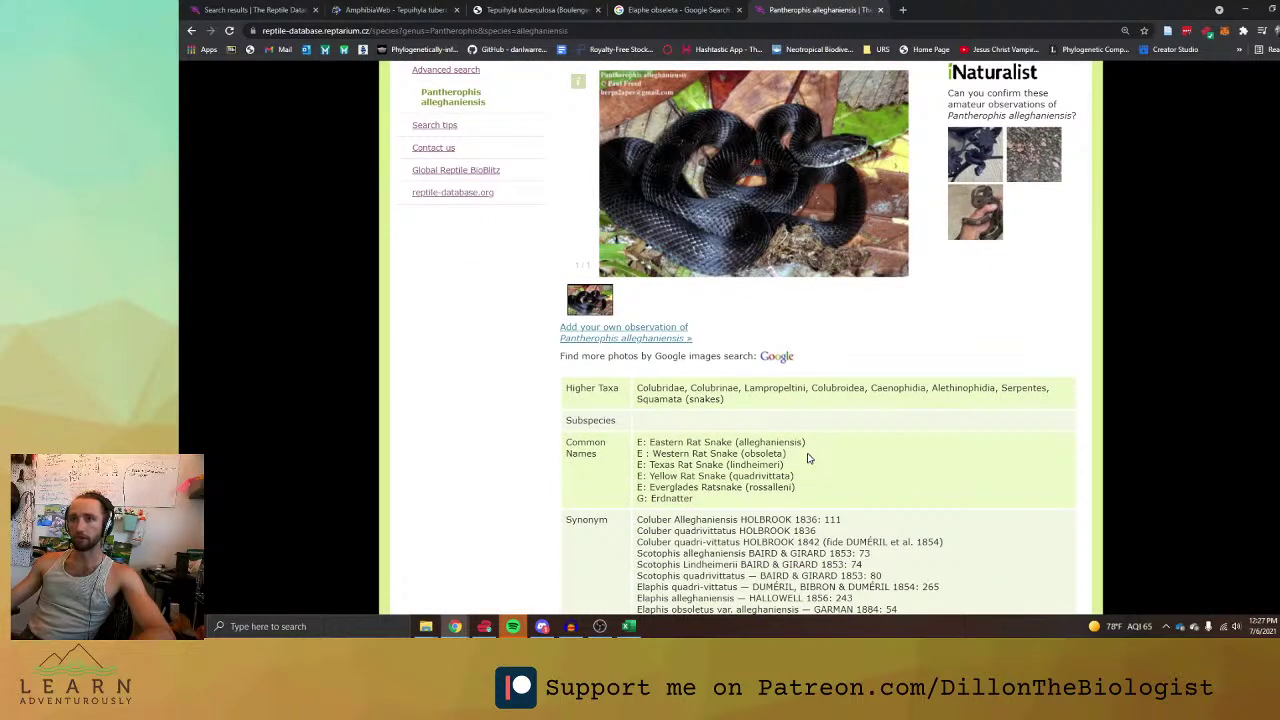
pyautogui.scroll(-5, 808, 458)
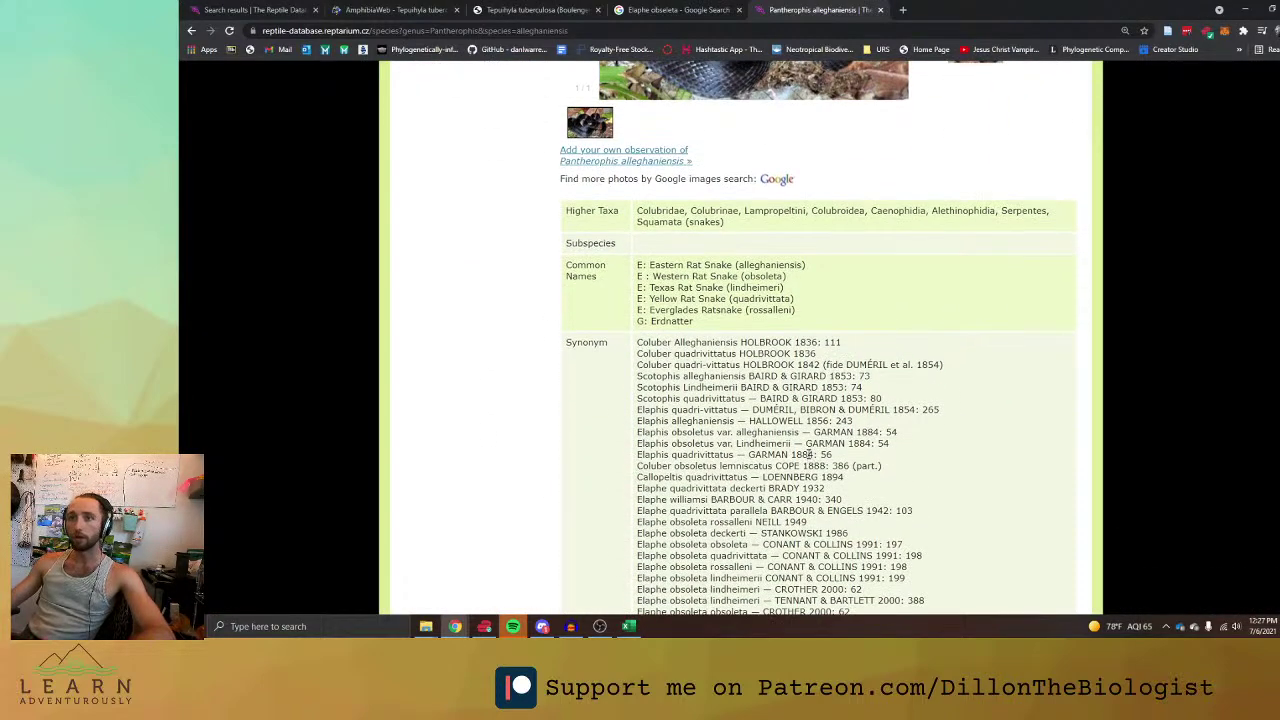
pyautogui.scroll(-2, 808, 452)
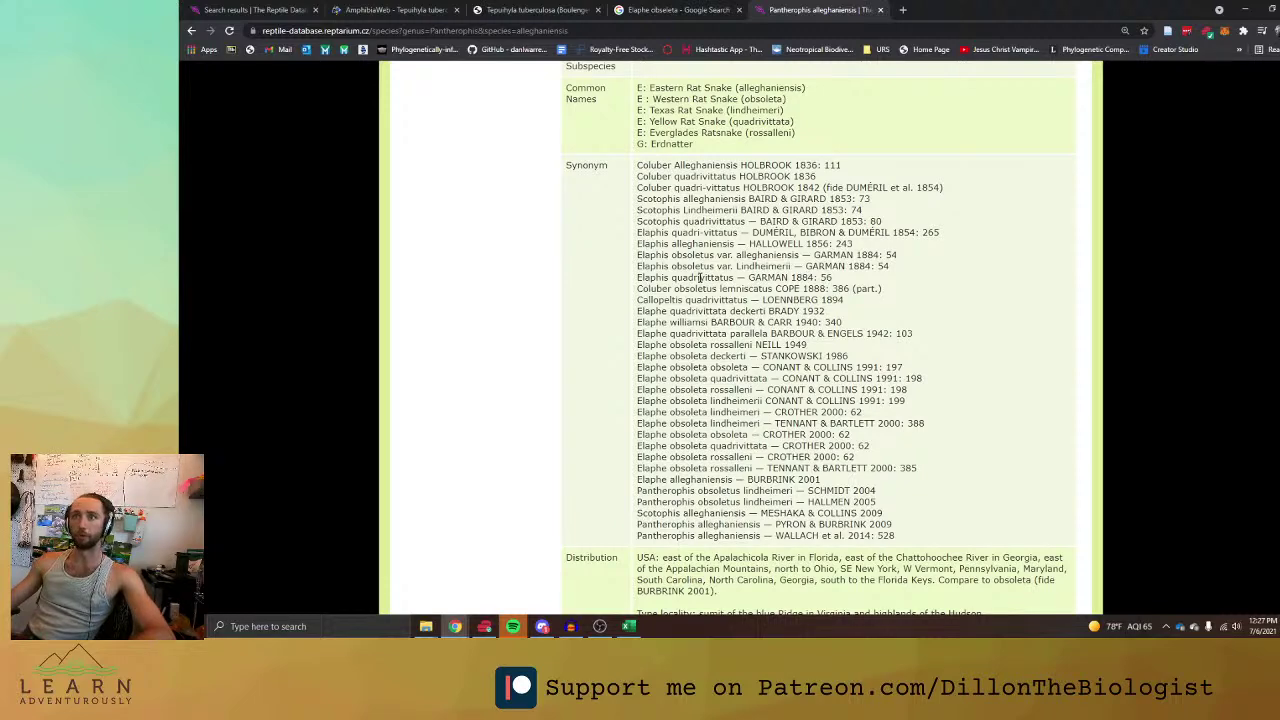
pyautogui.hotkey('alt', 'Tab')
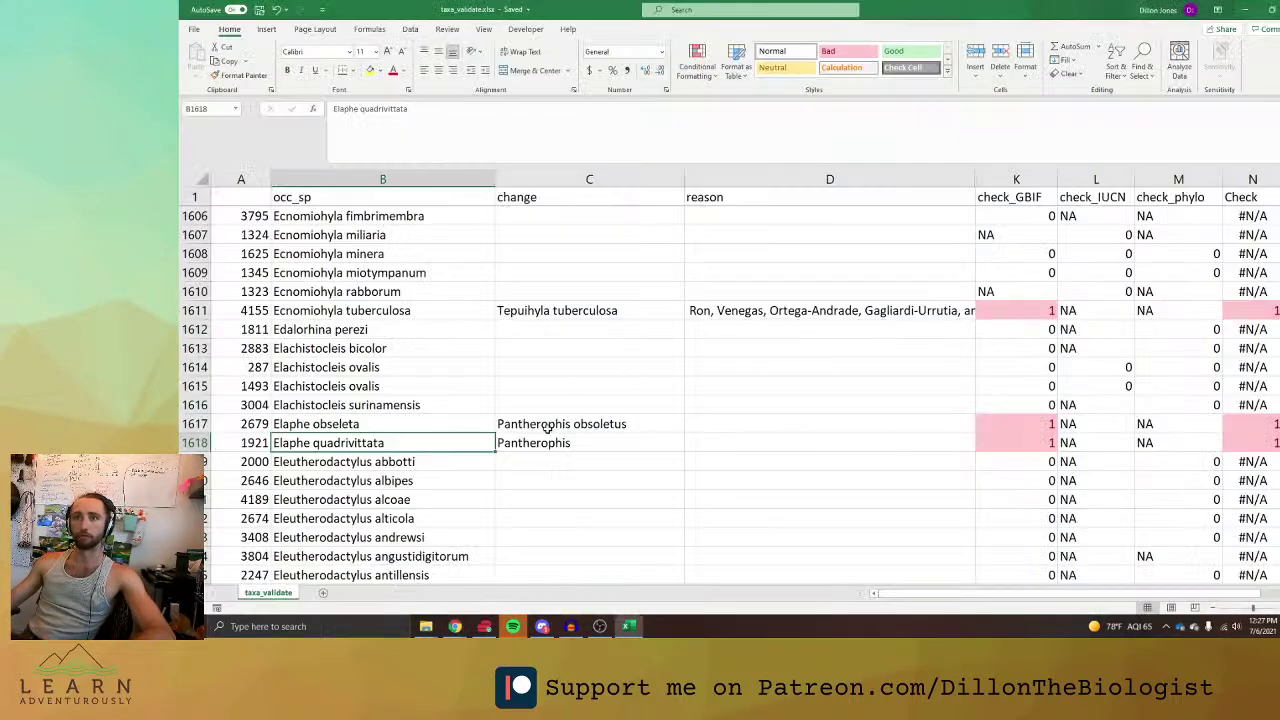
# Complete the change entry for Elaphe quadrivittata as Pantherophis alleghaniensis, using the spelling in The Reptile Database's synonym list.
pyautogui.click(586, 112)
pyautogui.hotkey('alt', 'Tab')
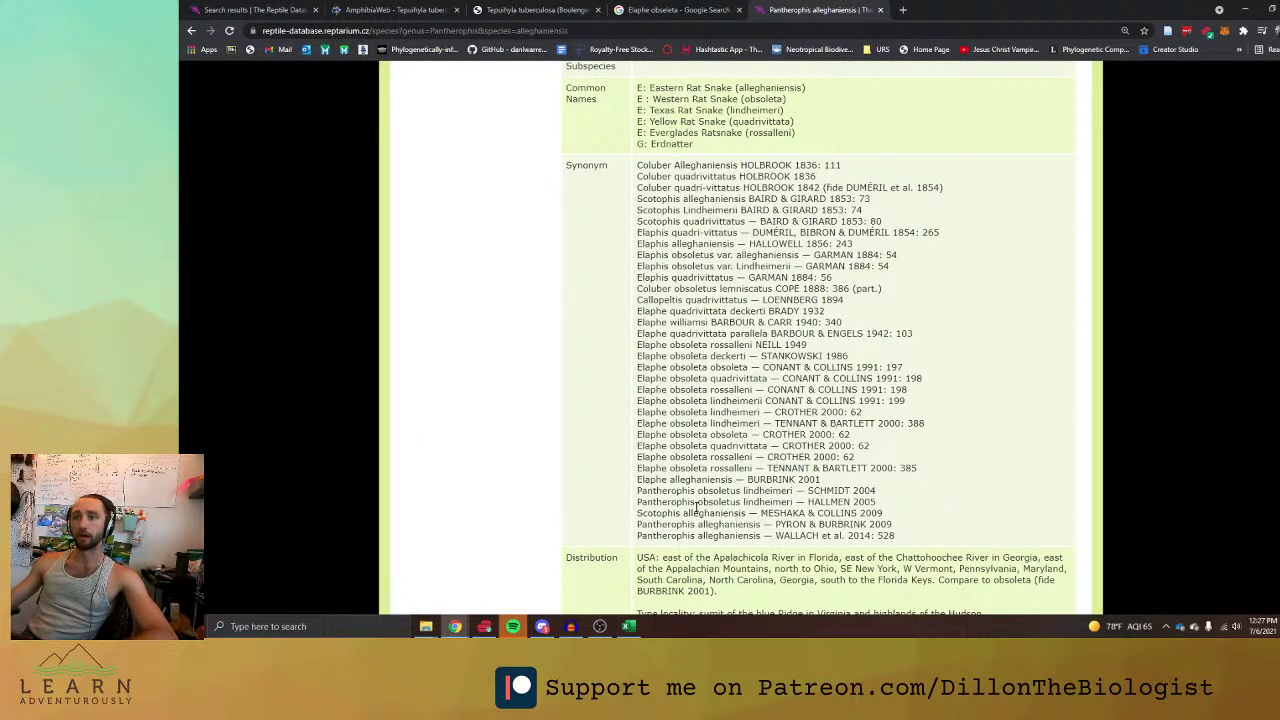
pyautogui.moveTo(697, 524); pyautogui.dragTo(751, 525)
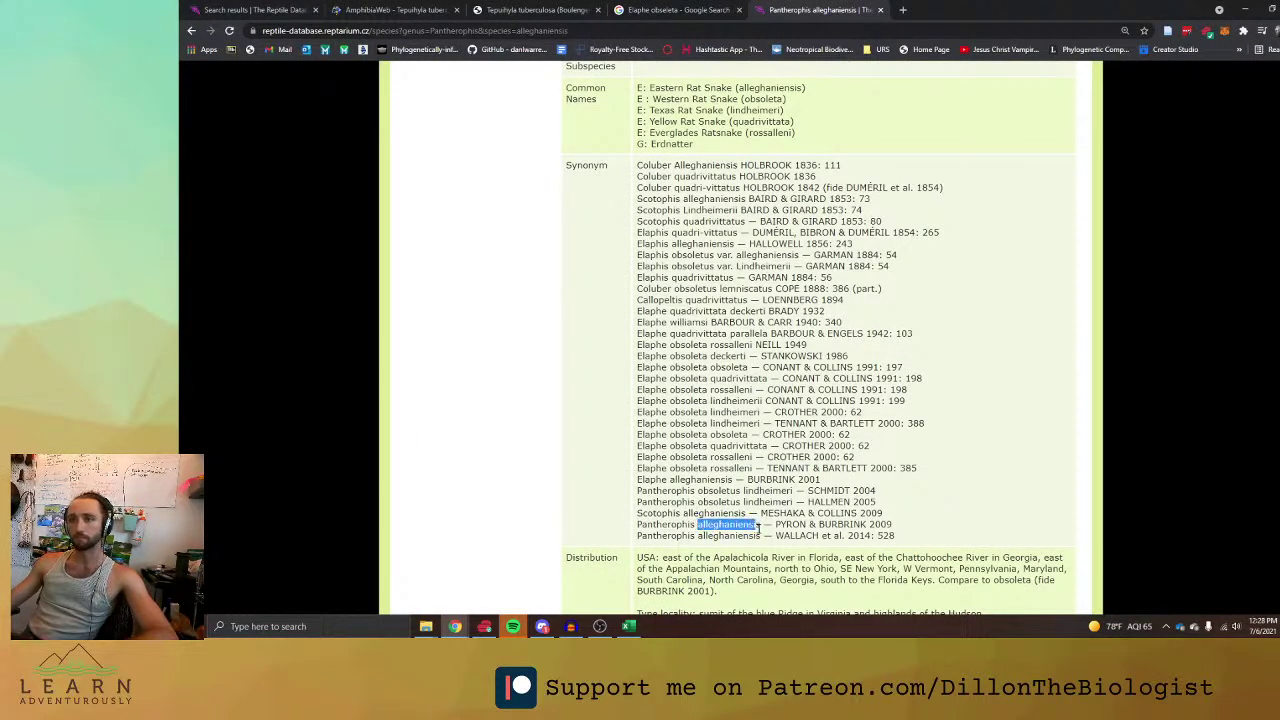
pyautogui.hotkey('alt', 'Tab')
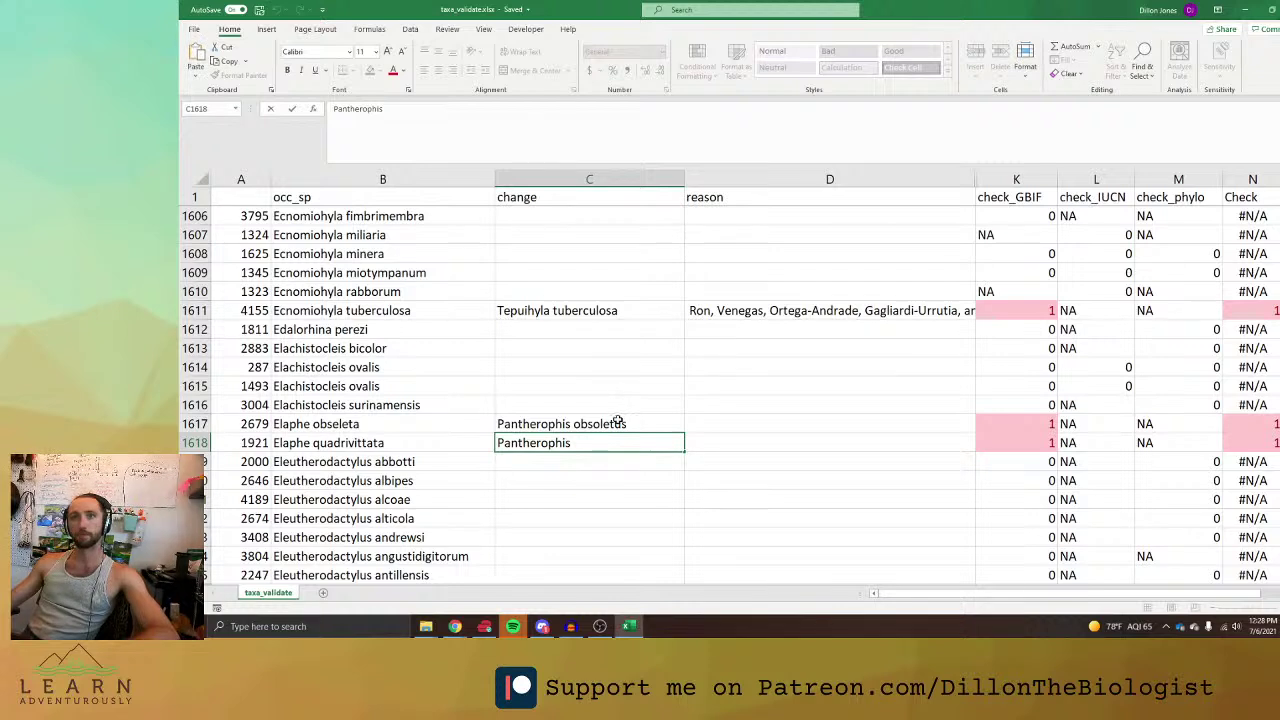
pyautogui.write('alleghaniensis')
pyautogui.press('Tab')
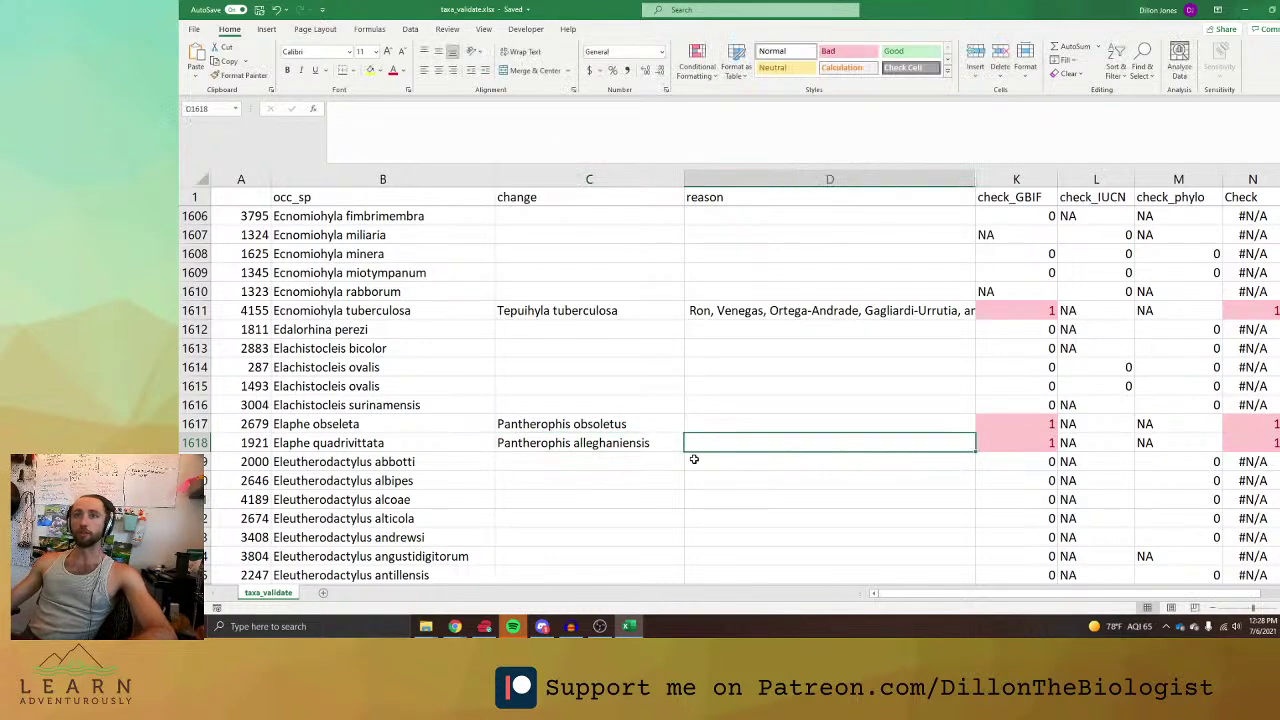
# Enter the two-author 2009 citation listed beside Pantherophis alleghaniensis in the synonym list as the reason for Elaphe quadrivittata.
pyautogui.click(686, 497)
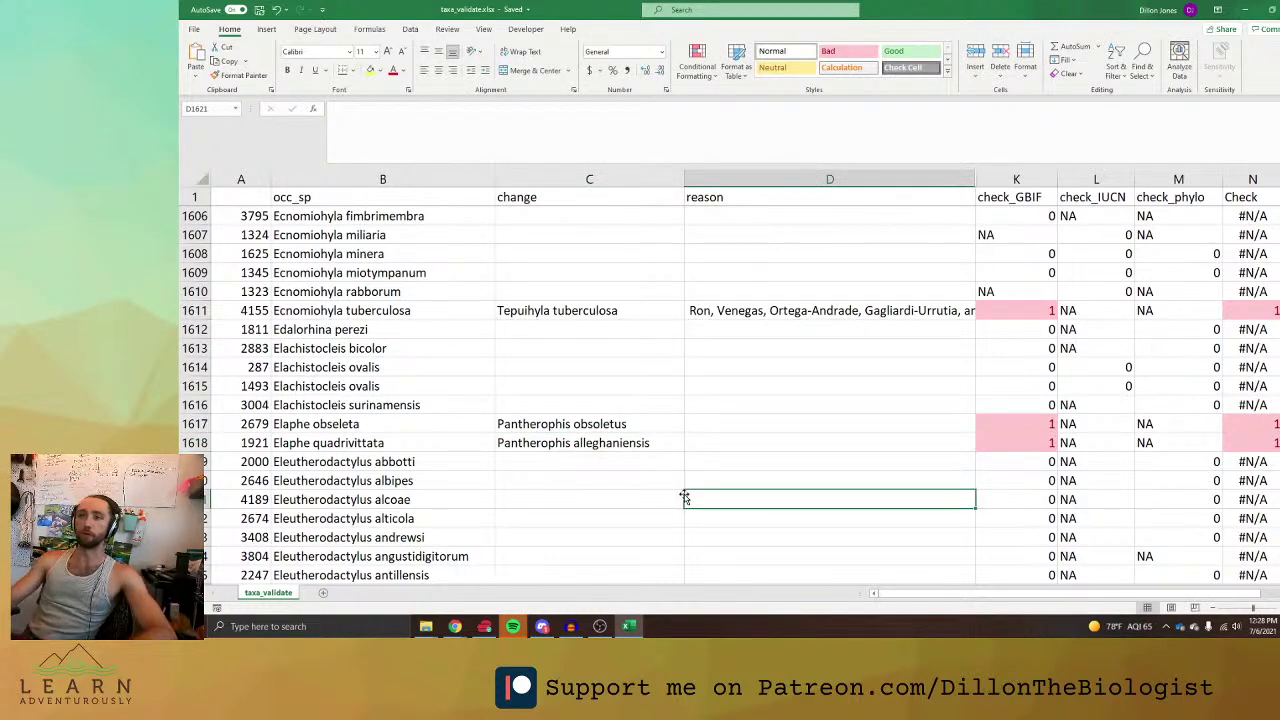
pyautogui.press('Up')
pyautogui.press('Up')
pyautogui.press('Up')
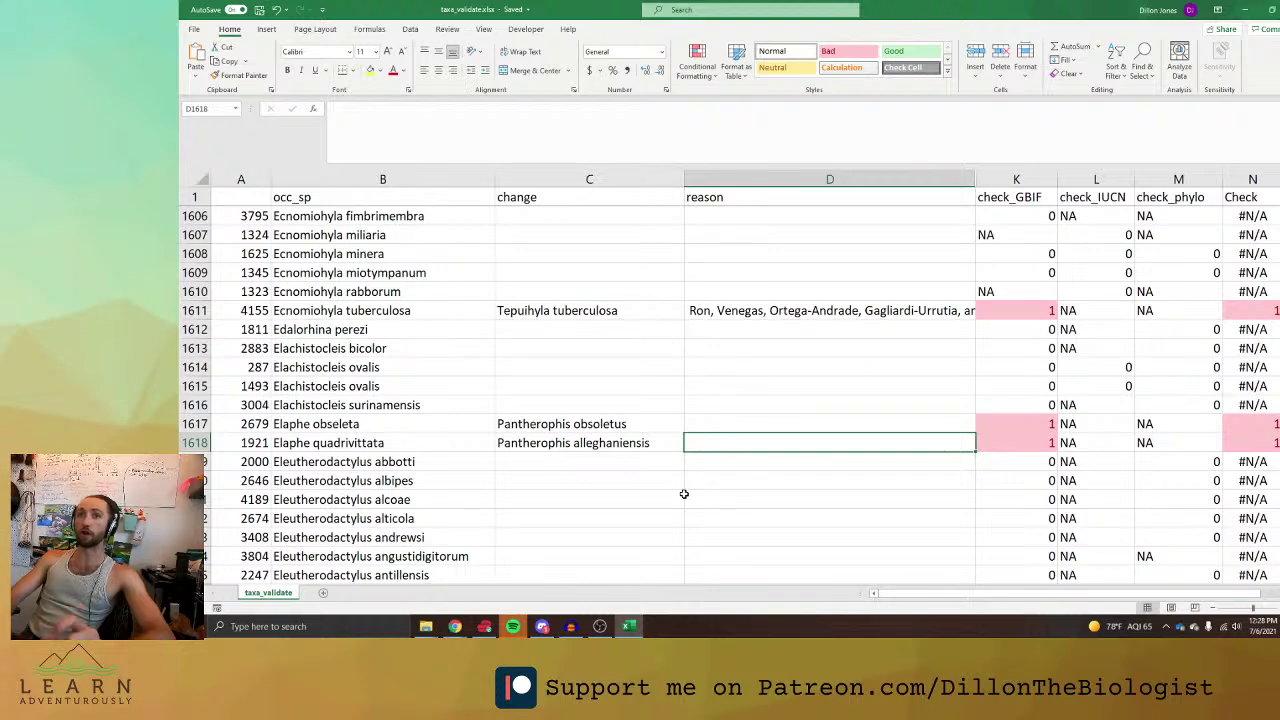
pyautogui.hotkey('alt', 'Tab')
pyautogui.hotkey('alt', 'Tab')
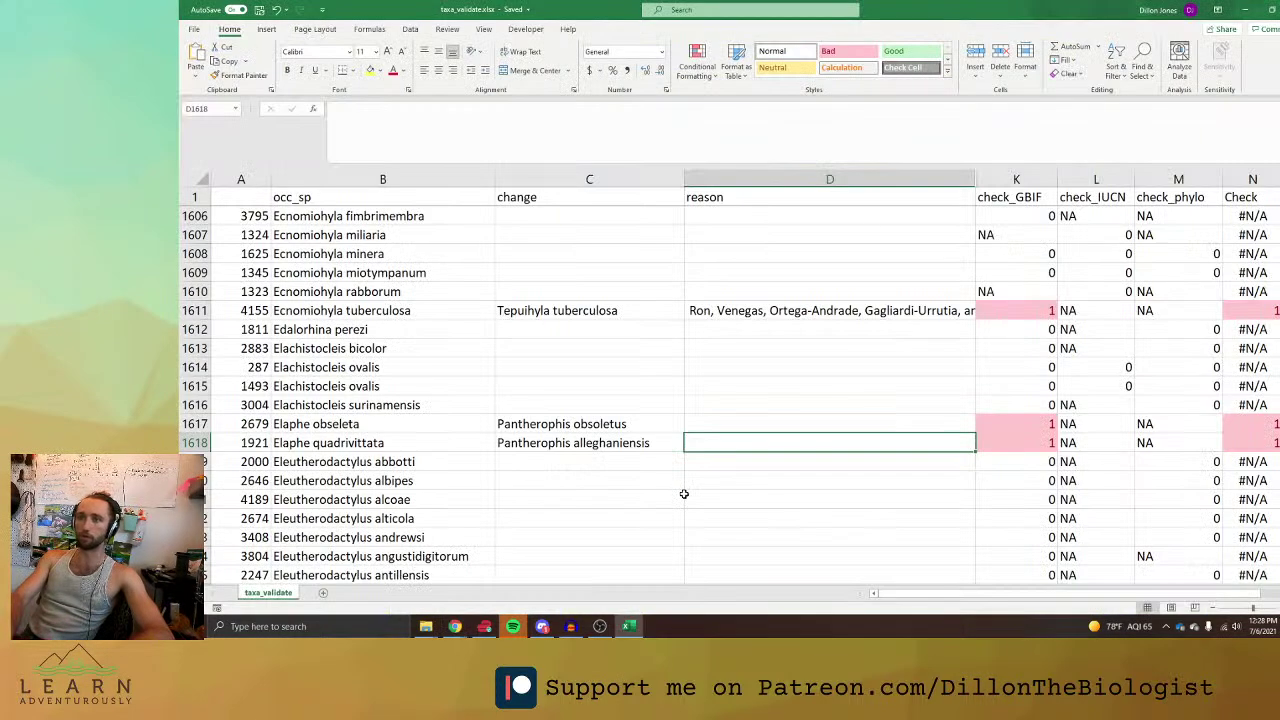
pyautogui.write('(')
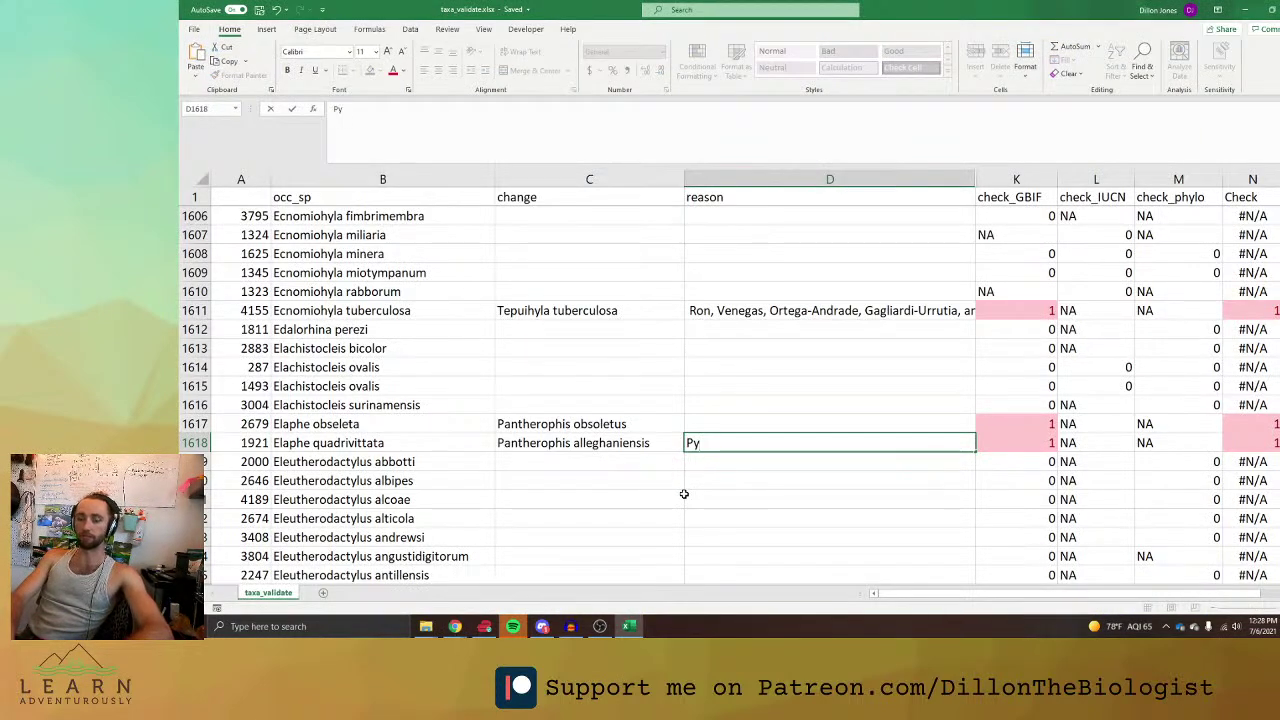
pyautogui.write('yron  and Burb')
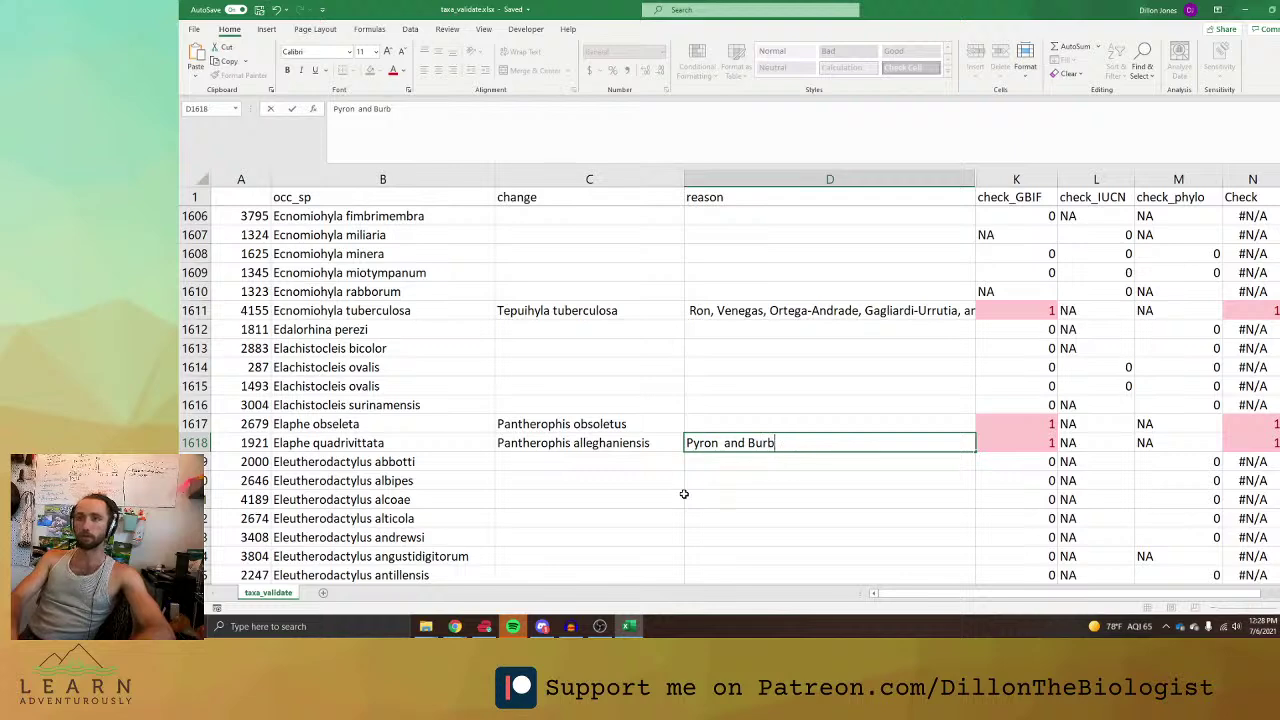
pyautogui.hotkey('alt', 'Tab')
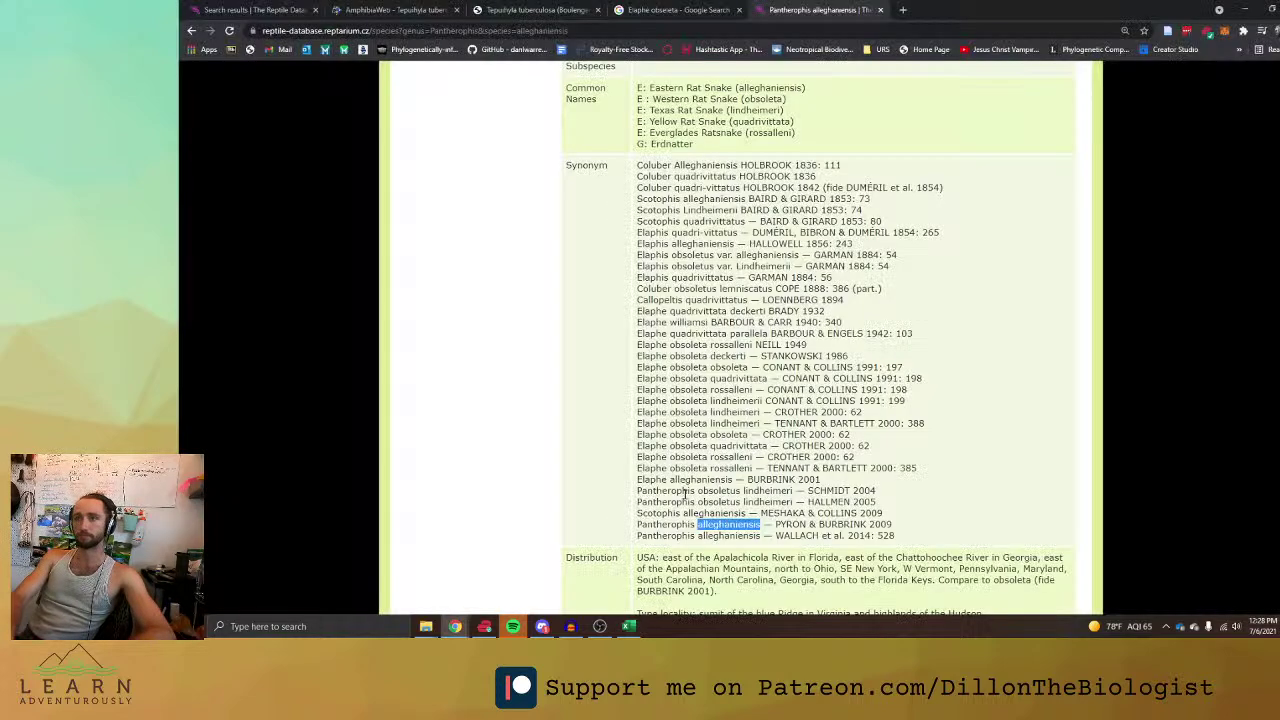
pyautogui.hotkey('alt', 'Tab')
pyautogui.write('rink 20')
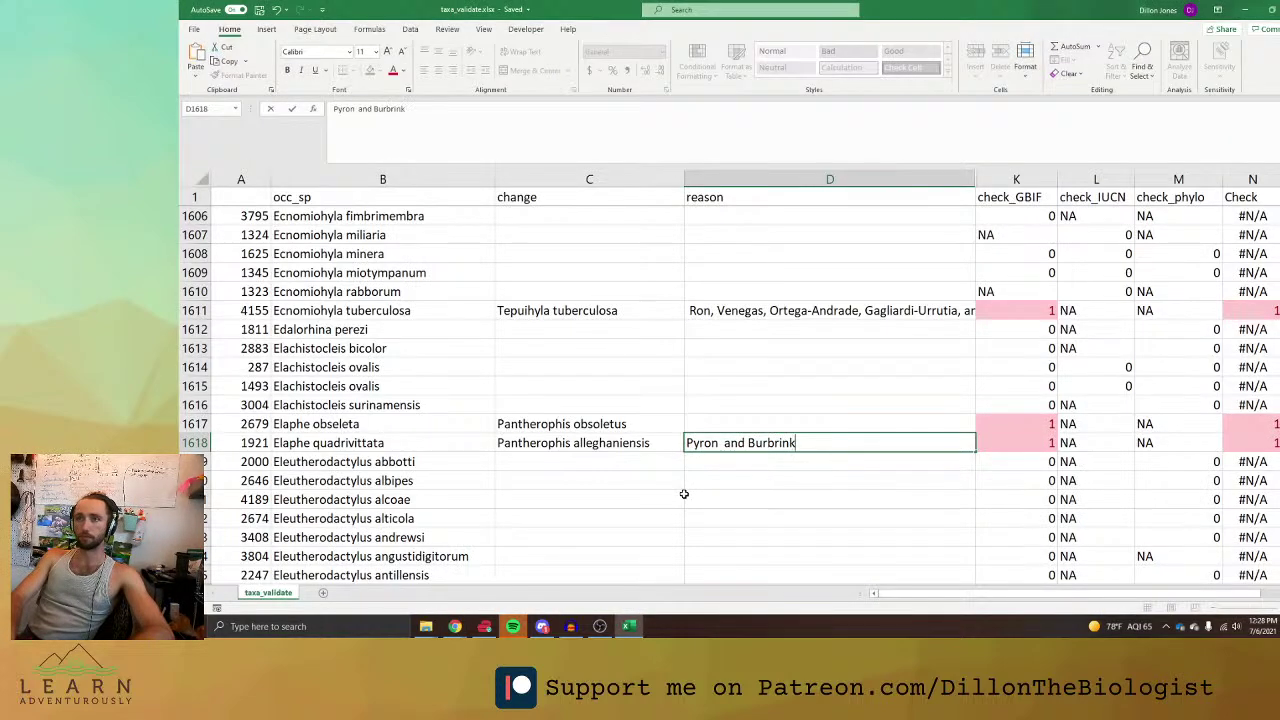
# Copy the next flagged name, Eleutherodactylus aureolineatus, from the workbook and search AmphibiaWeb for it.
pyautogui.scroll(-7, 819, 539)
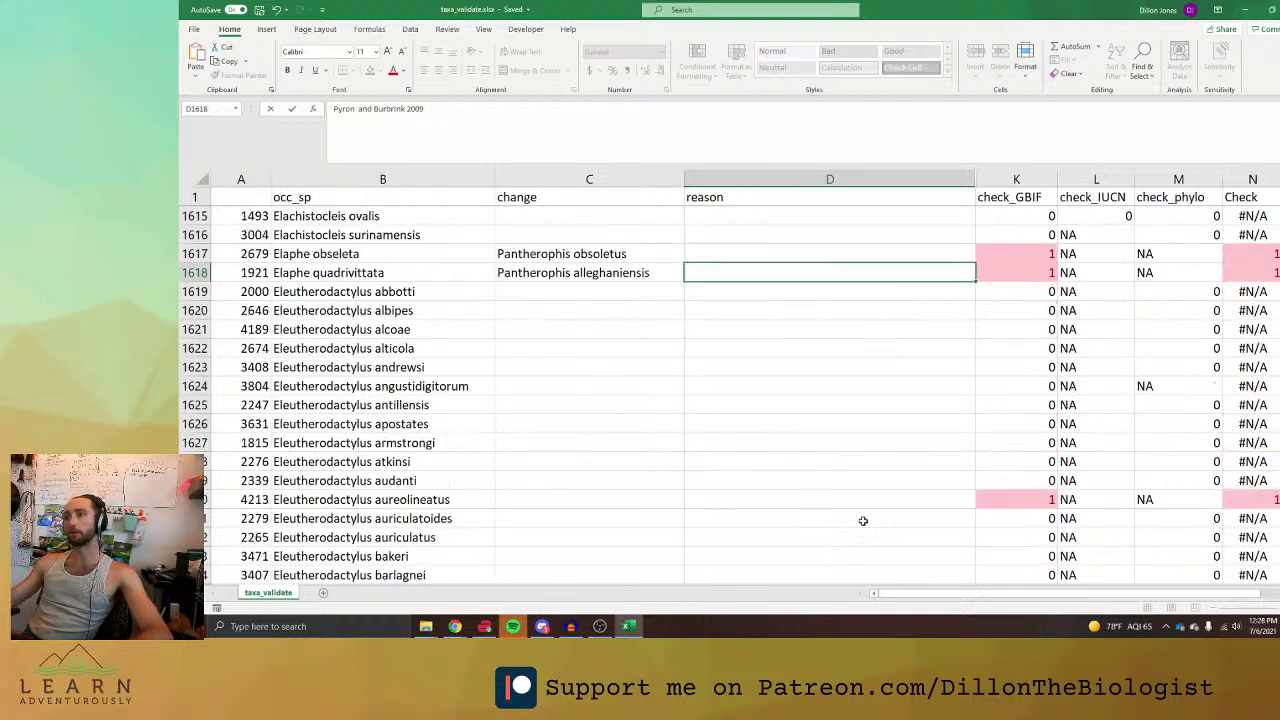
pyautogui.click(410, 250)
pyautogui.click(432, 273)
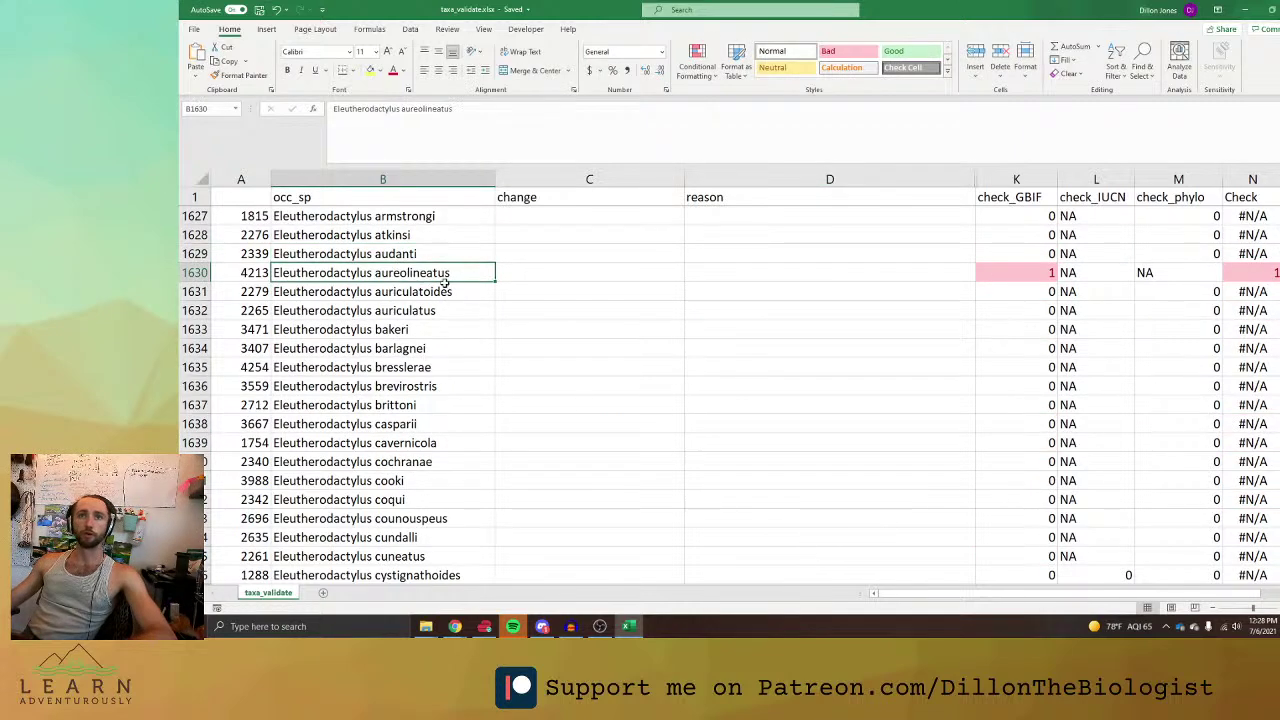
pyautogui.hotkey('ctrl', 'c')
pyautogui.hotkey('alt', 'Tab')
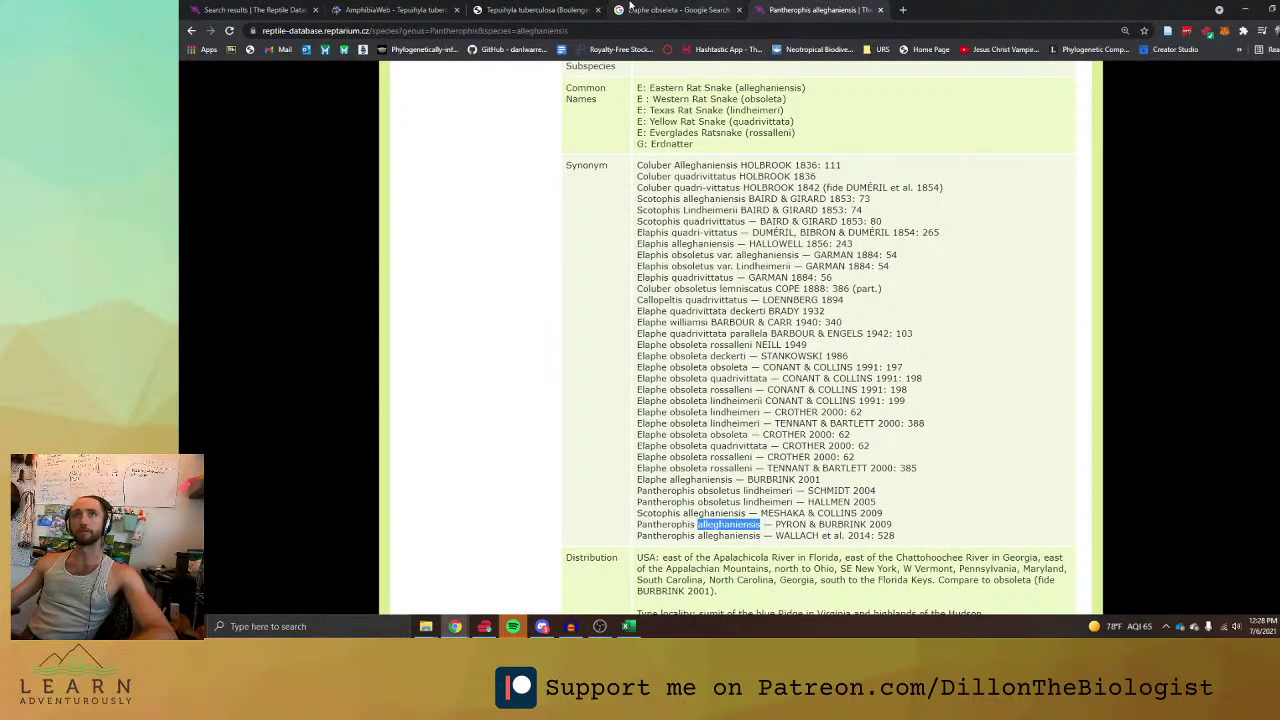
pyautogui.click(530, 10)
pyautogui.click(440, 10)
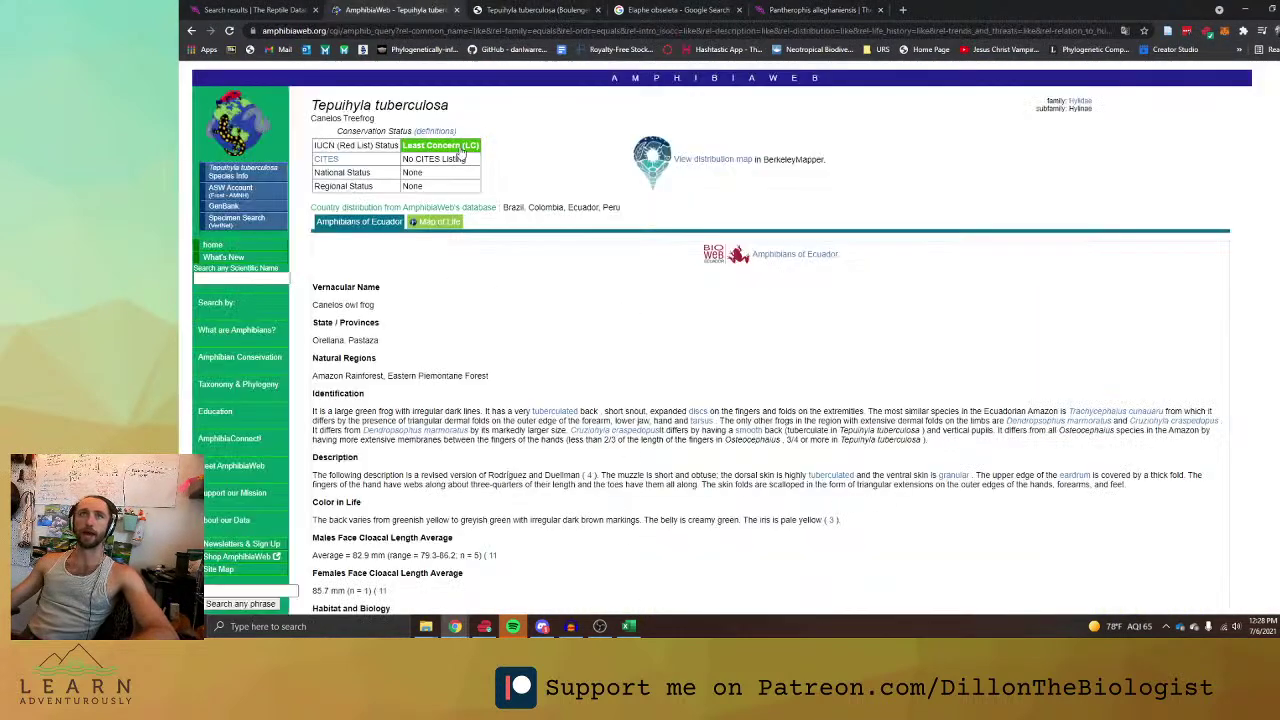
pyautogui.click(249, 278)
pyautogui.hotkey('ctrl', 'v')
pyautogui.press('Return')
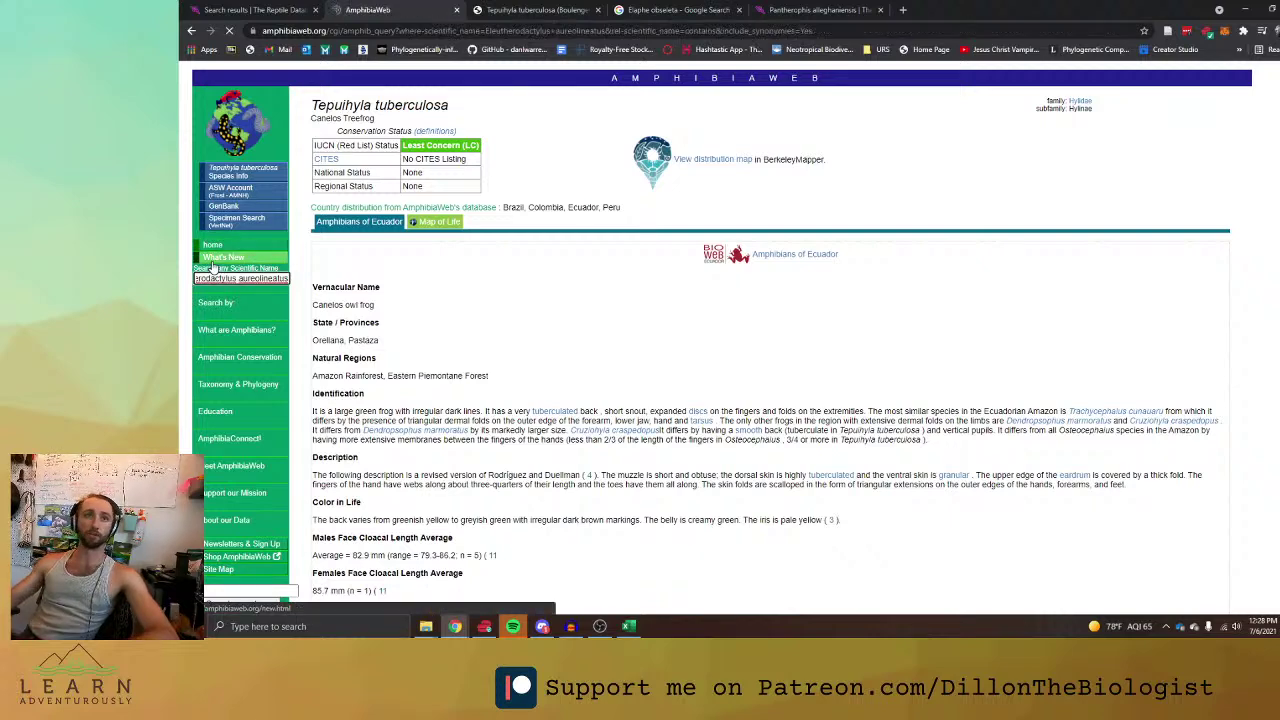
# Search Amphibian Species of the World for Eleutherodactylus aureolineatus and open the Pristimantis aureolineatus record.
pyautogui.click(530, 9)
pyautogui.click(470, 212)
pyautogui.hotkey('ctrl', 'v')
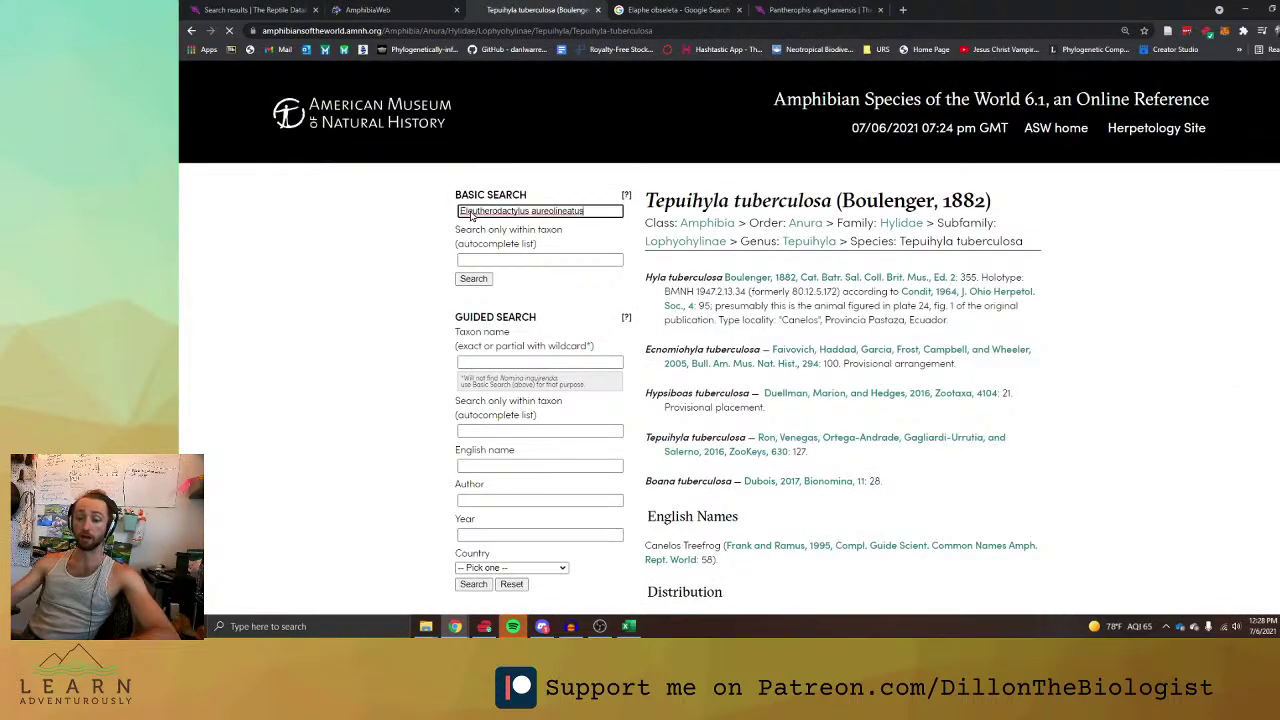
pyautogui.press('Return')
pyautogui.click(700, 218)
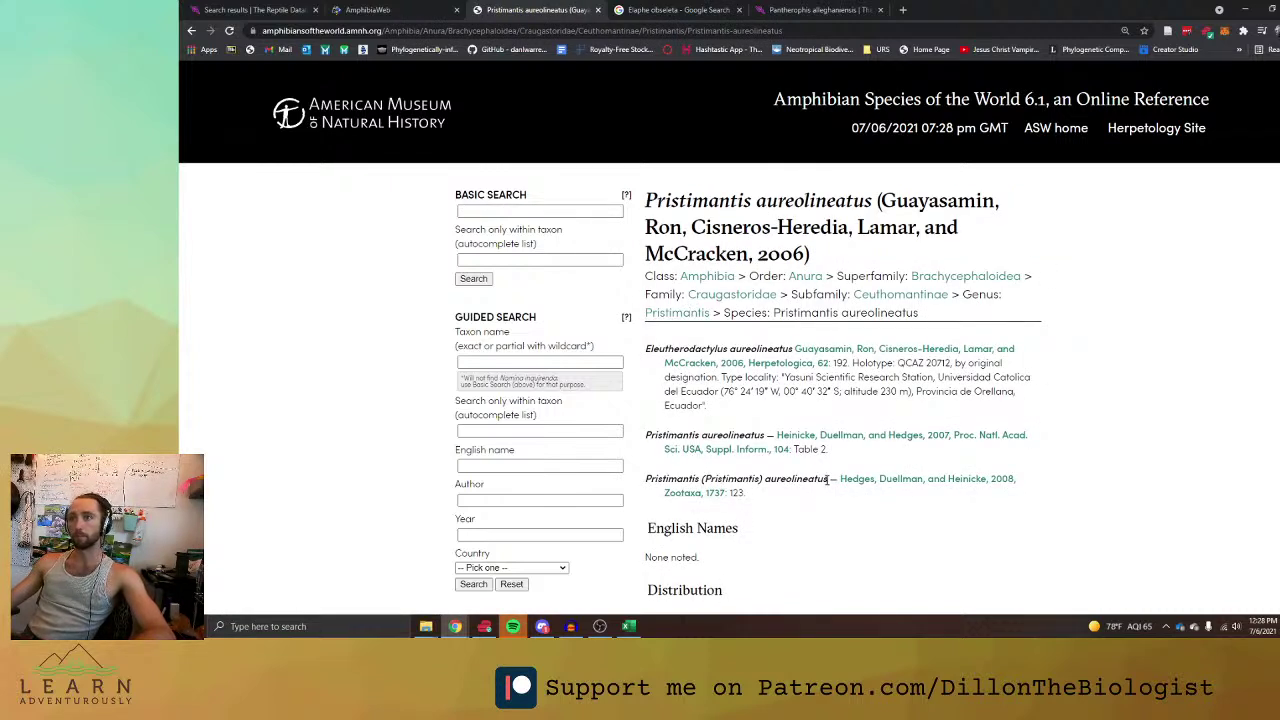
# Copy the Pristimantis aureolineatus synonym line with its 2007 citation into the workbook's change column for Eleutherodactylus aureolineatus.
pyautogui.moveTo(645, 434); pyautogui.dragTo(790, 451)
pyautogui.hotkey('alt', 'Tab')
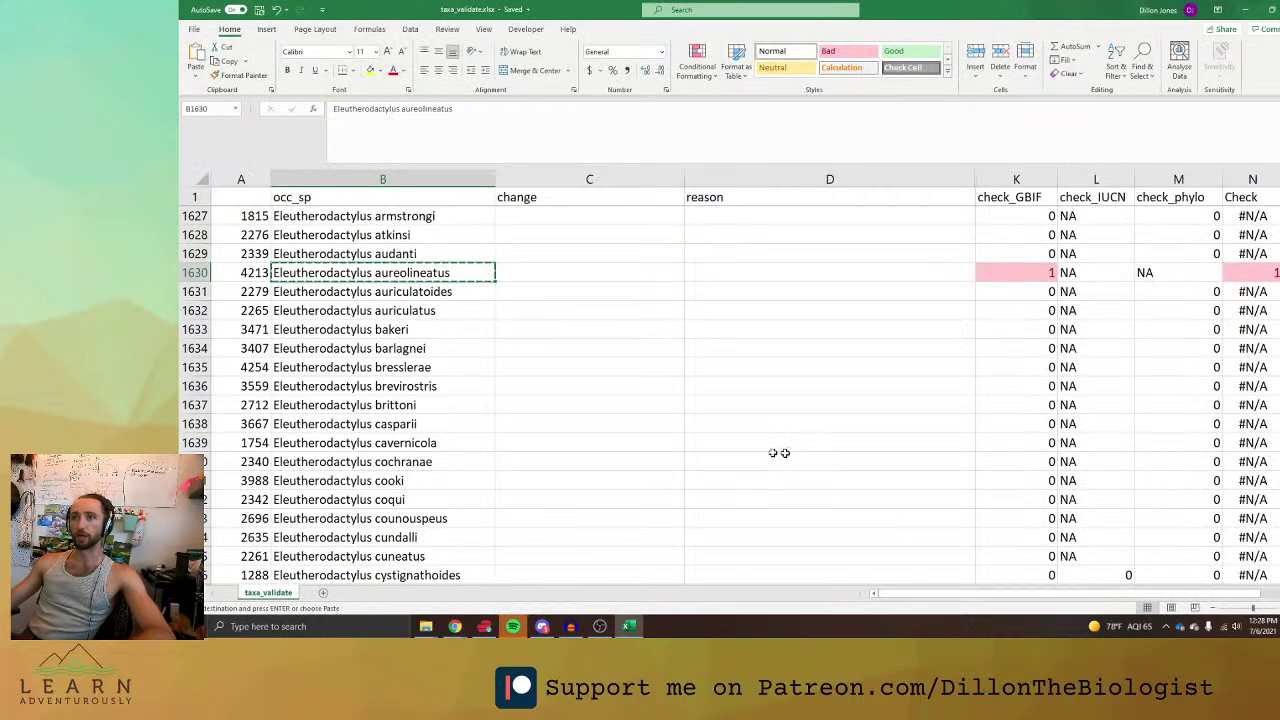
pyautogui.hotkey('alt', 'Tab')
pyautogui.hotkey('alt', 'Tab')
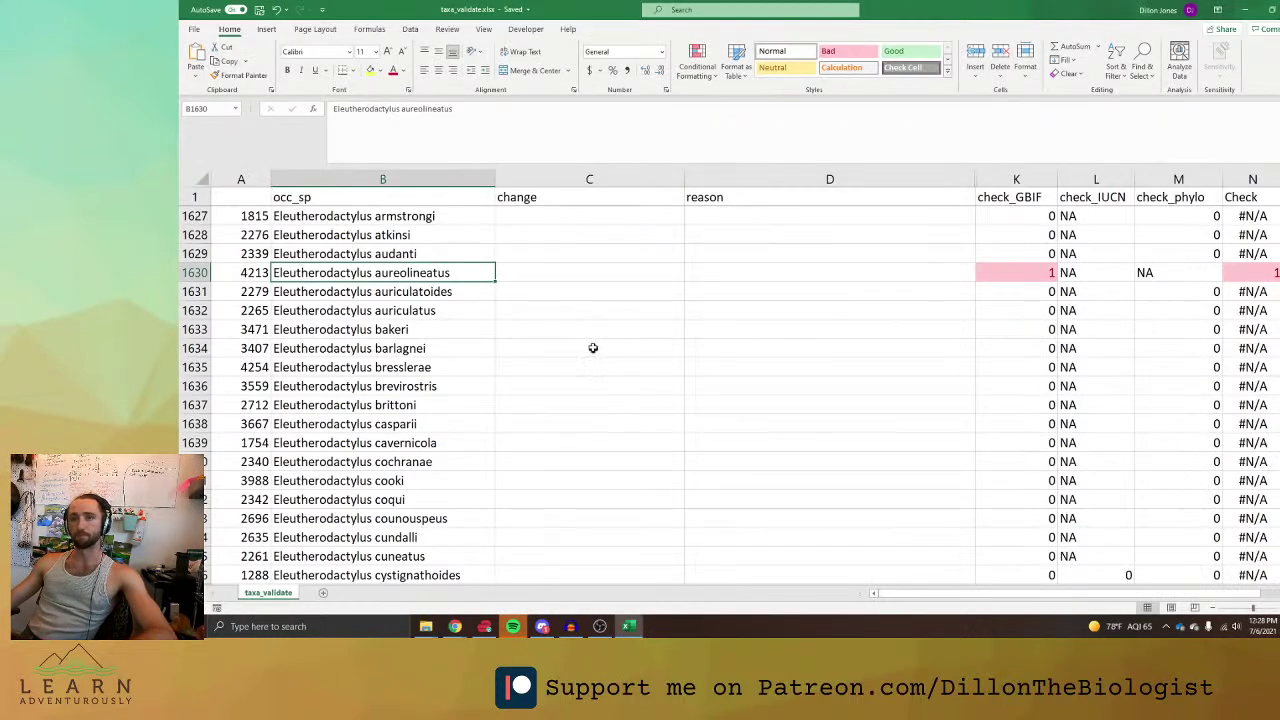
pyautogui.click(562, 272)
pyautogui.hotkey('ctrl', 'v')
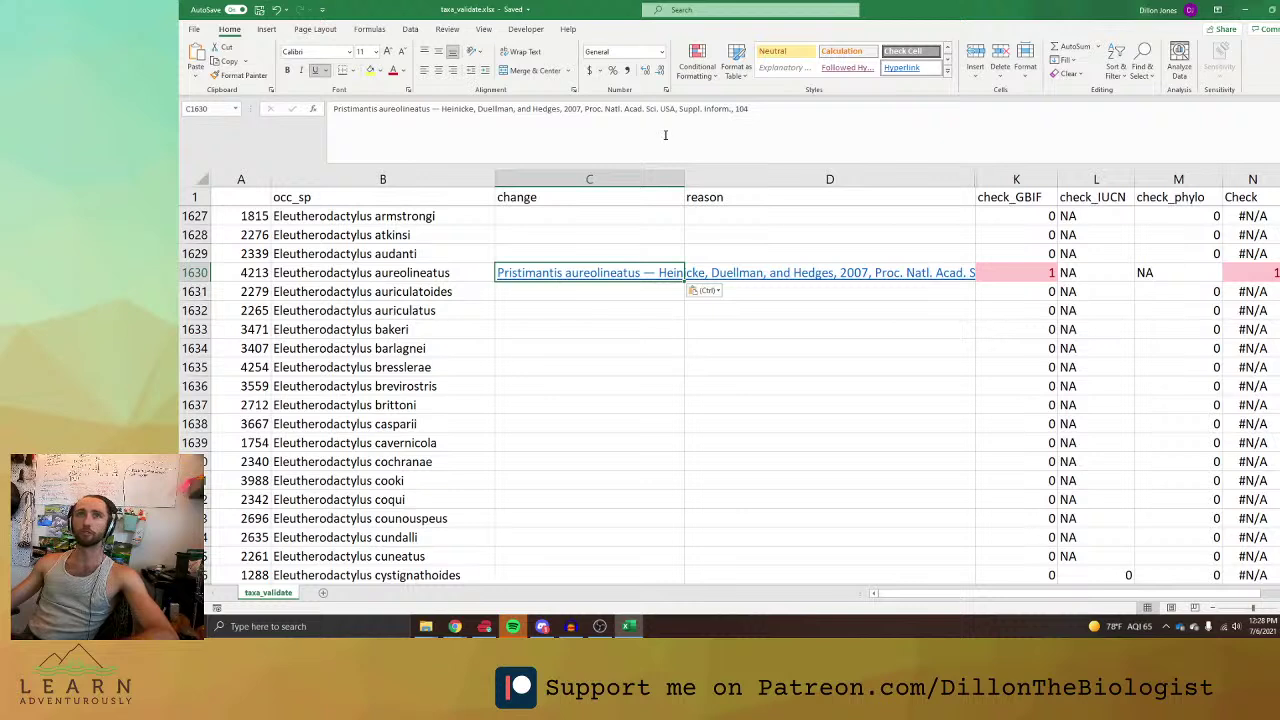
# Move the 2007 citation from the change entry to the reason column, leaving only Pristimantis aureolineatus as the change.
pyautogui.moveTo(767, 117); pyautogui.dragTo(440, 108)
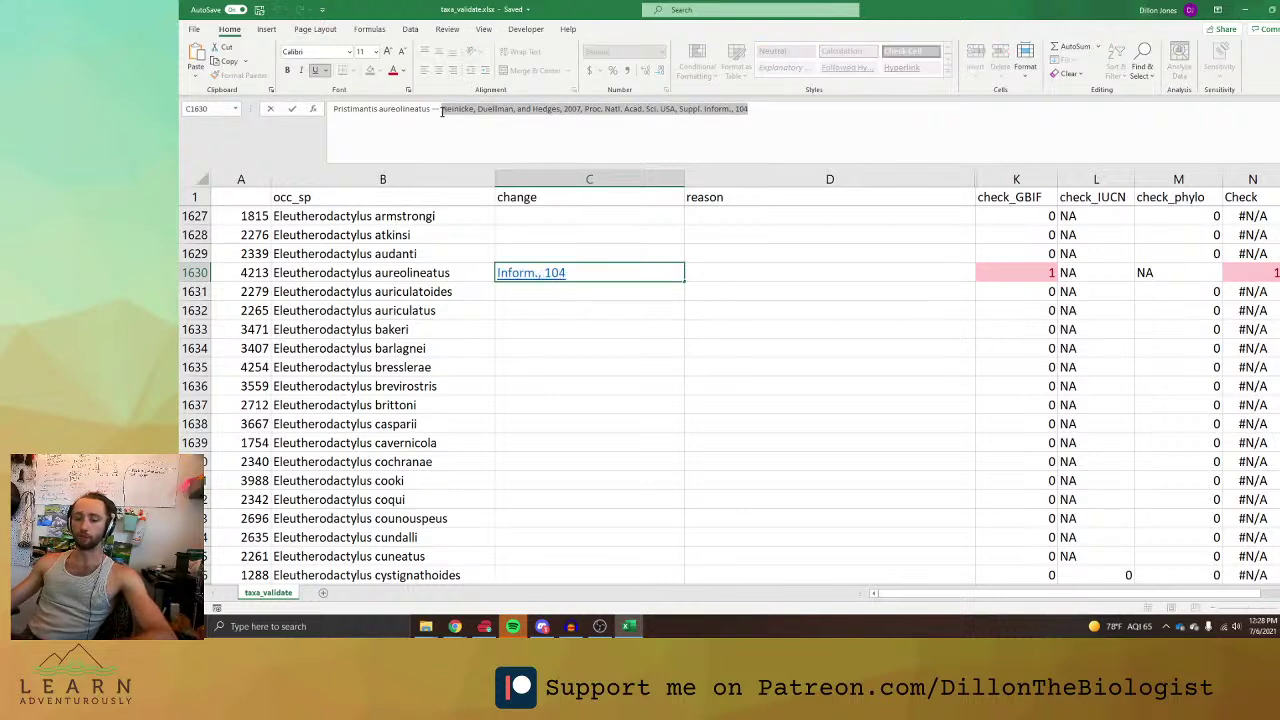
pyautogui.press('BackSpace')
pyautogui.click(640, 343)
pyautogui.click(718, 271)
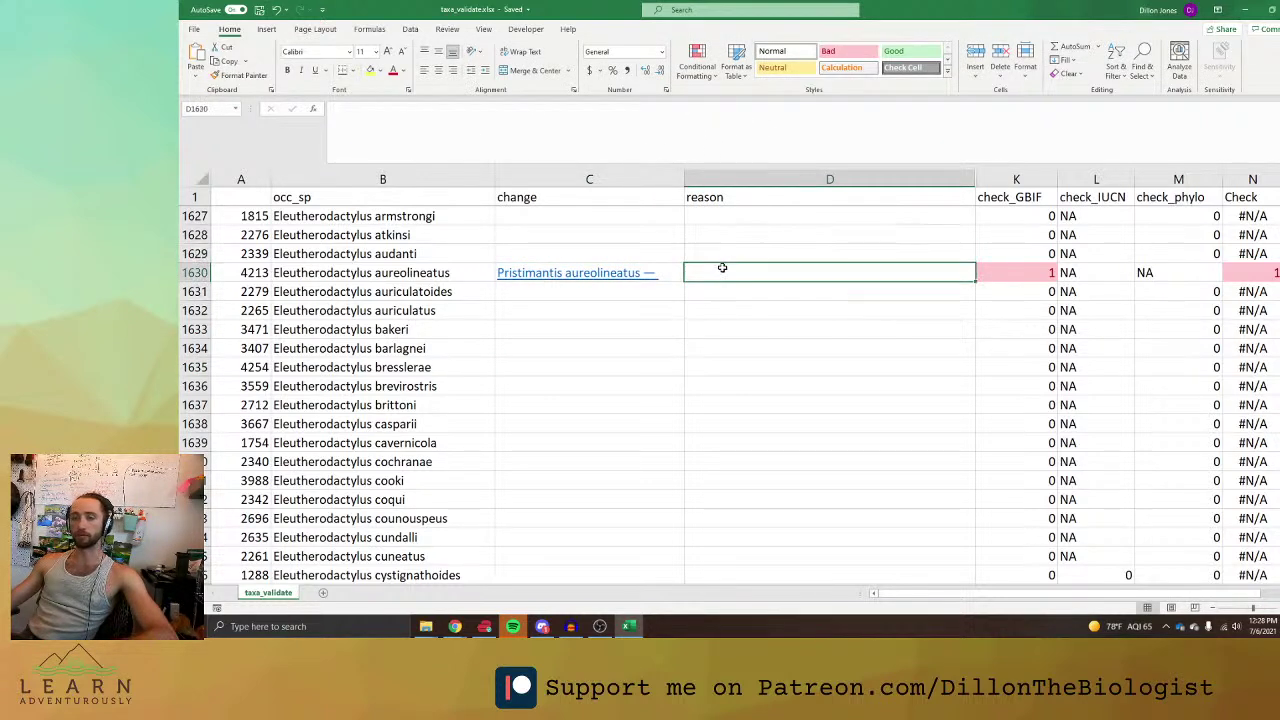
pyautogui.hotkey('ctrl', 'v')
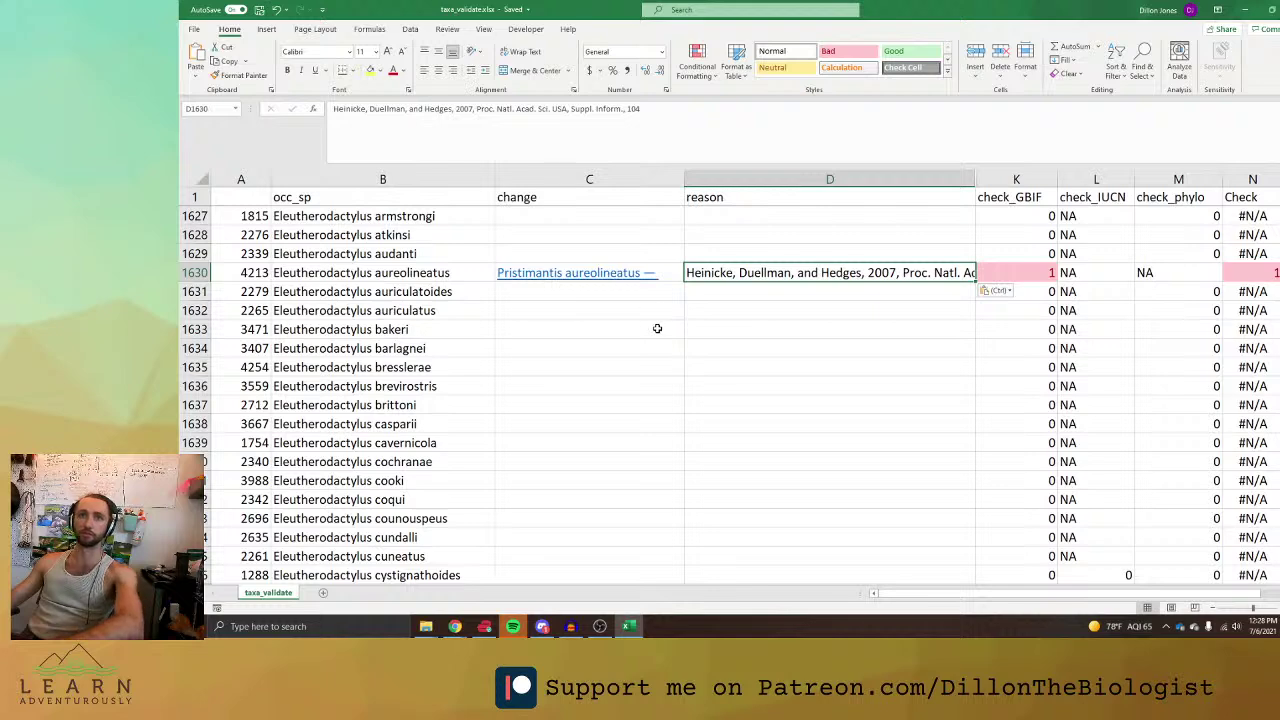
pyautogui.press('Left')
pyautogui.click(465, 111)
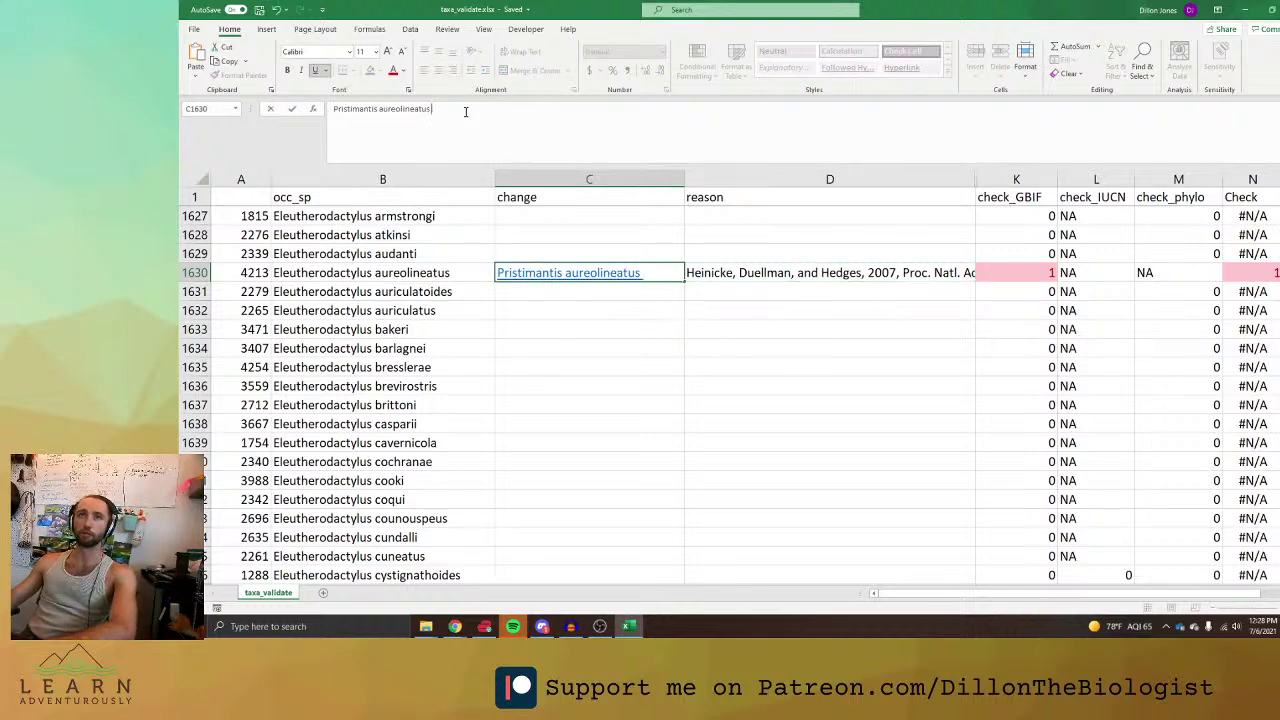
pyautogui.click(766, 372)
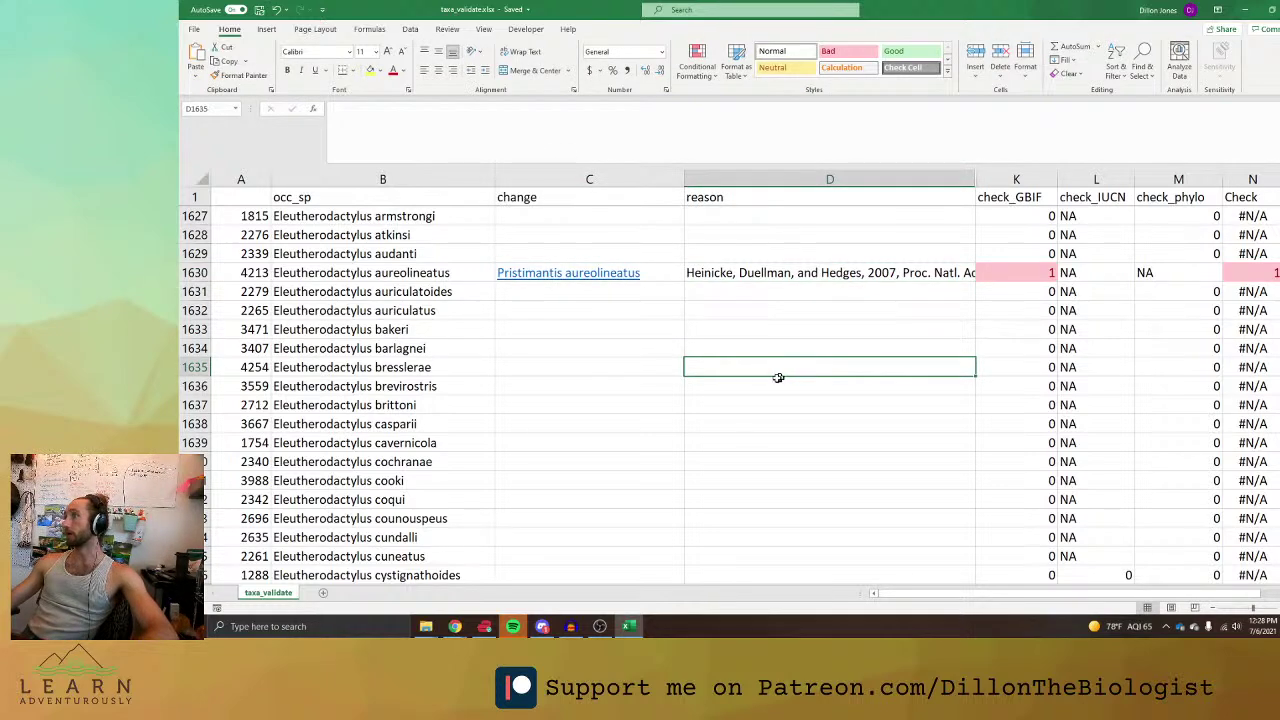
# Find the next flagged name in the workbook, Eleutherodactylus dennisi, and copy it.
pyautogui.scroll(-3, 760, 382)
pyautogui.click(557, 402)
pyautogui.click(425, 405)
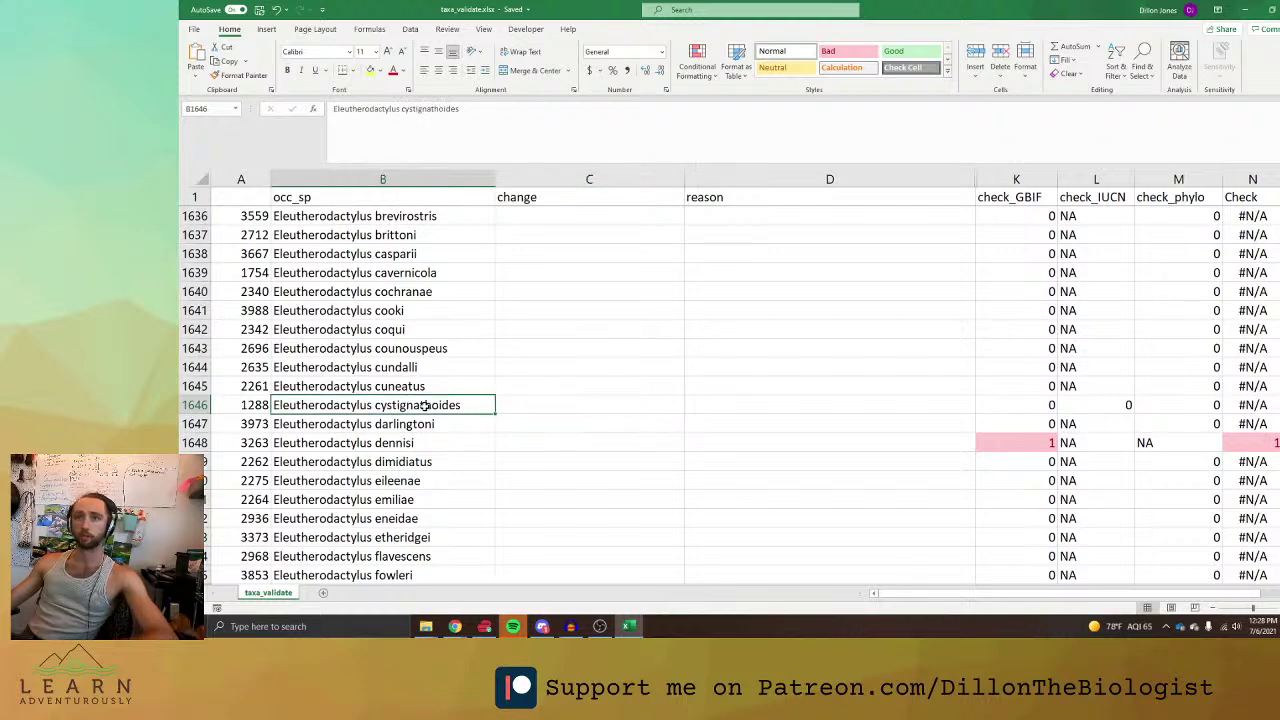
pyautogui.click(424, 443)
pyautogui.click(439, 404)
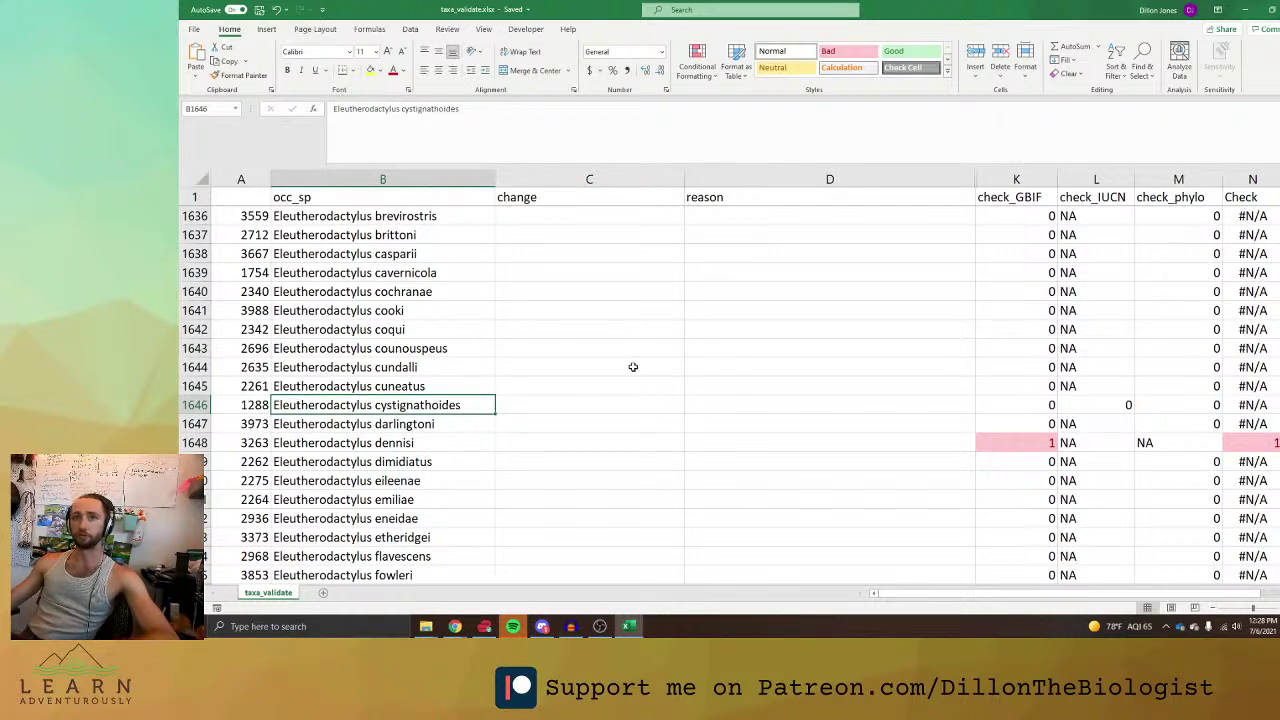
pyautogui.scroll(-1, 915, 402)
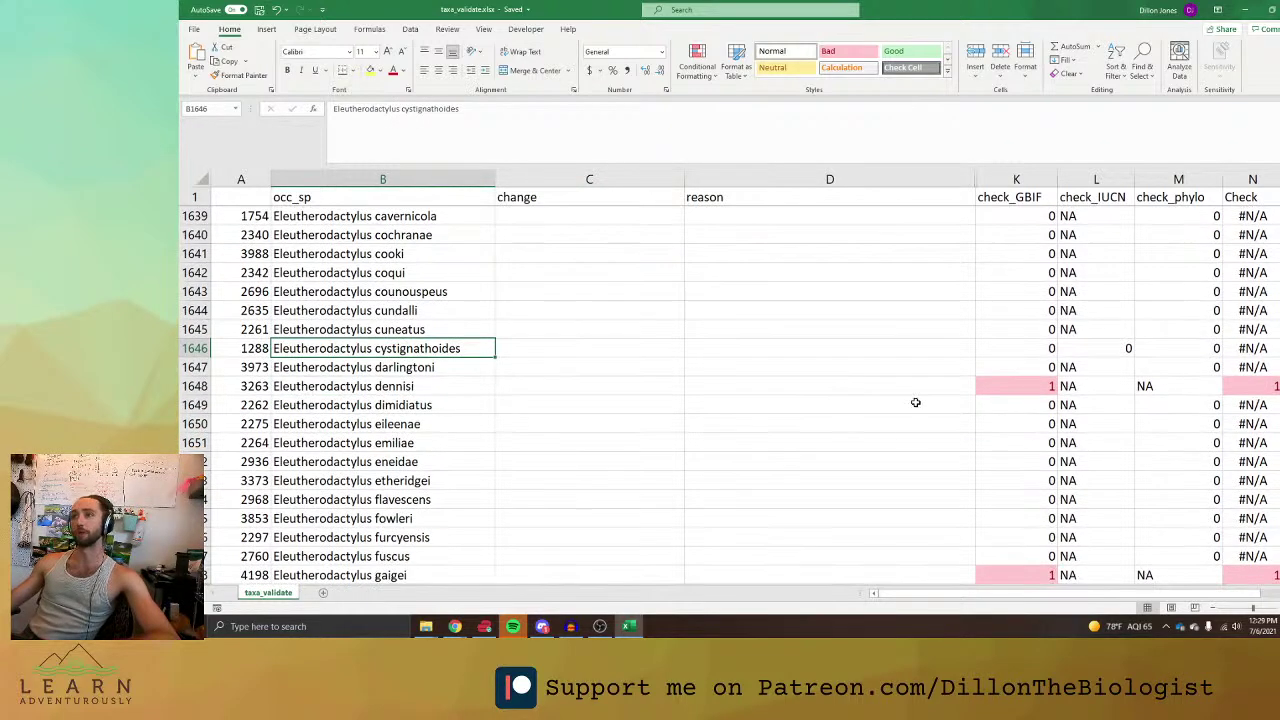
pyautogui.press('Down')
pyautogui.press('Down')
pyautogui.hotkey('ctrl', 'c')
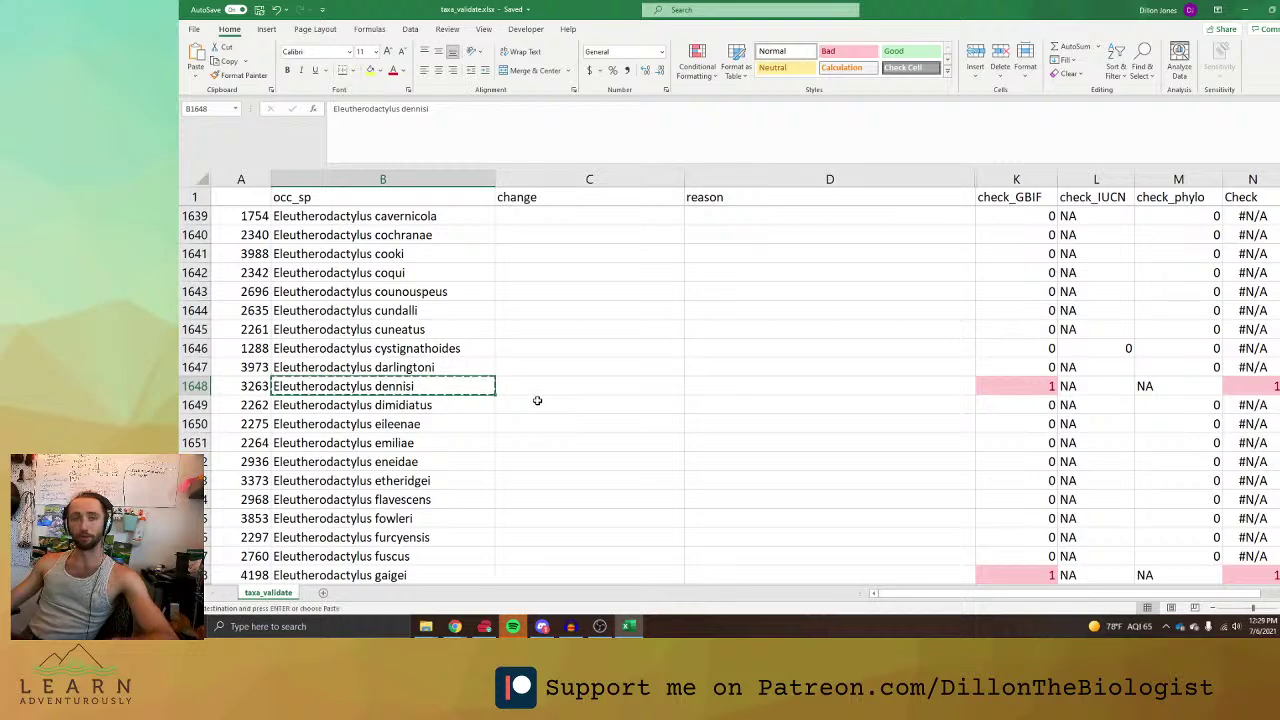
# Switch to the browser and search Amphibian Species of the World for Eleutherodactylus dennisi, checking the result against the workbook.
pyautogui.hotkey('alt', 'Tab')
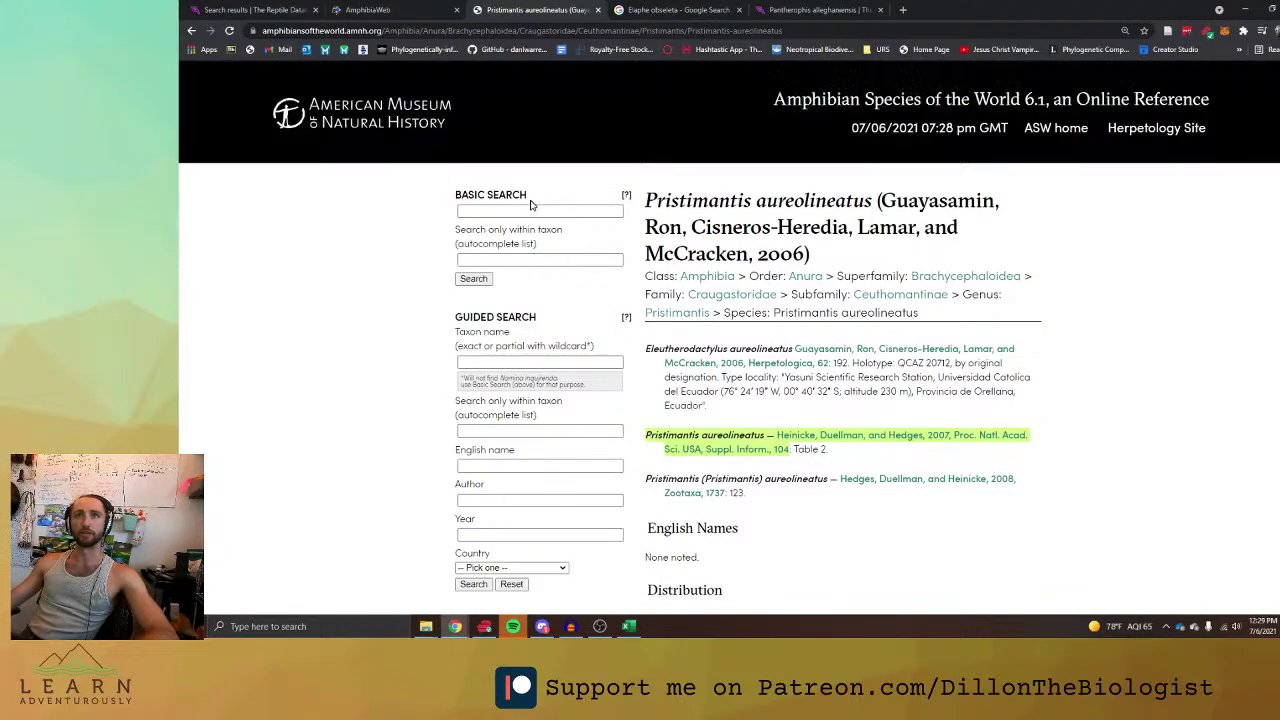
pyautogui.click(531, 210)
pyautogui.hotkey('ctrl', 'v')
pyautogui.press('Return')
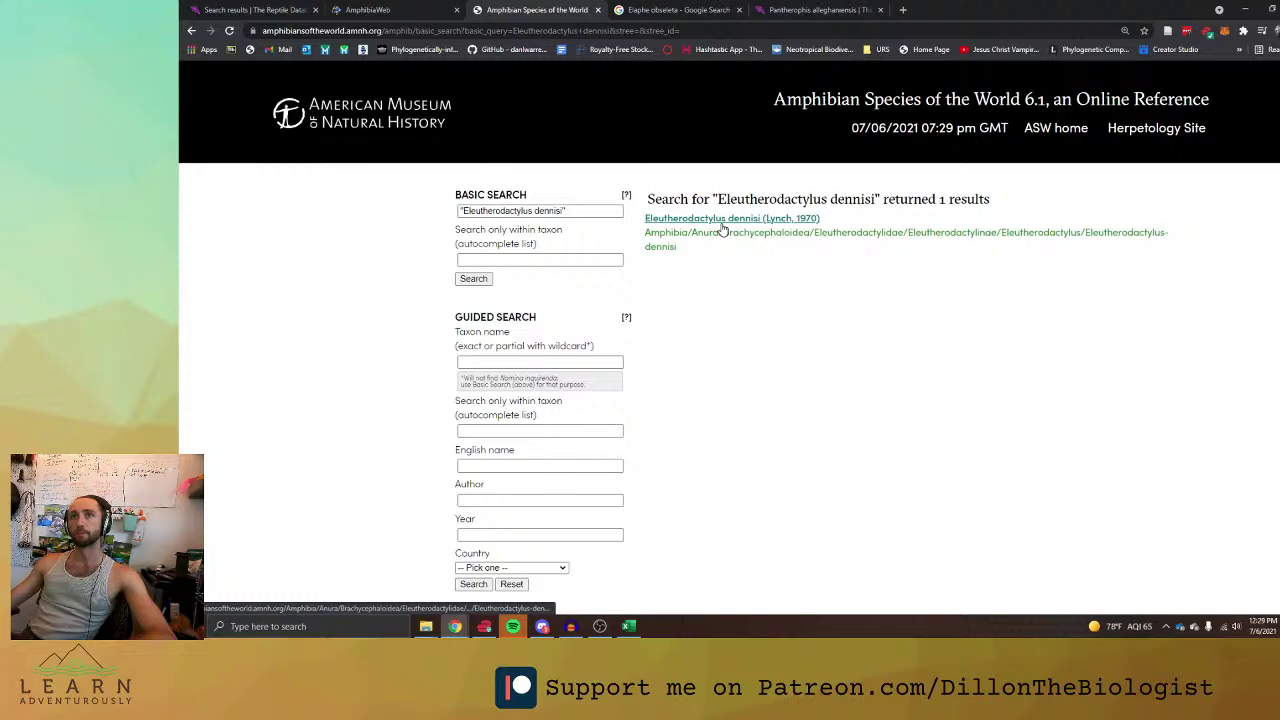
pyautogui.hotkey('alt', 'Tab')
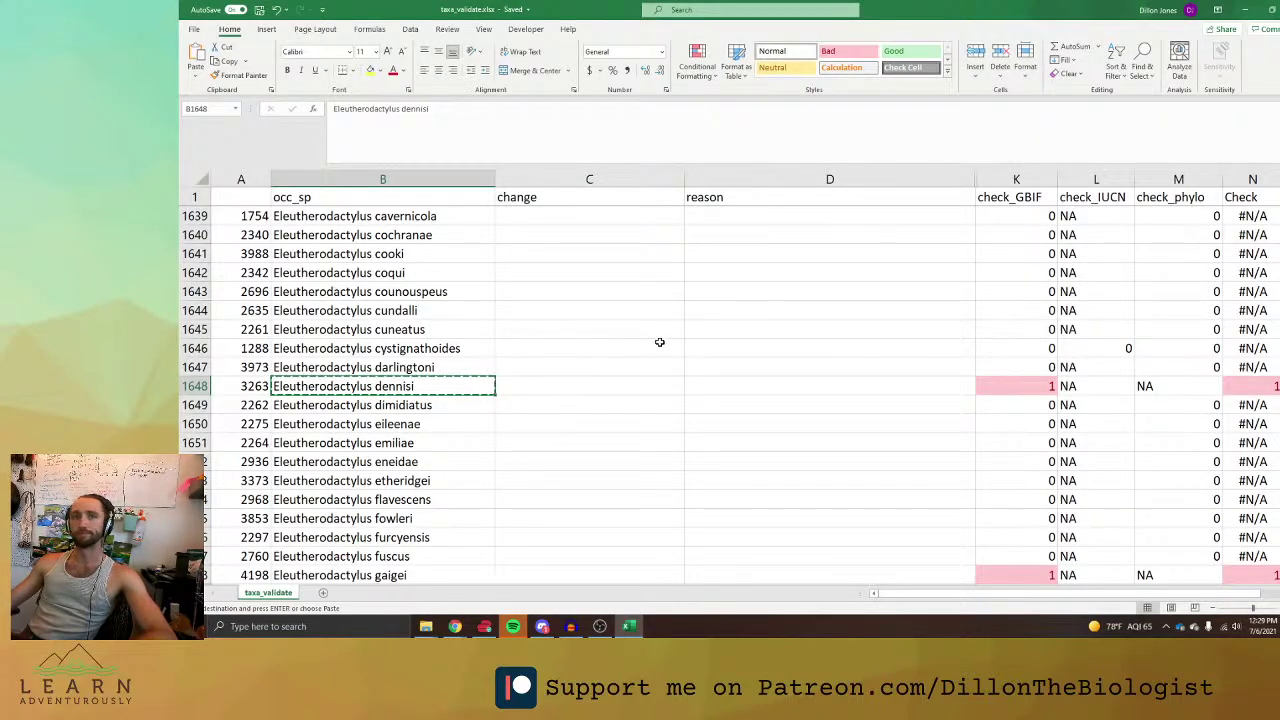
pyautogui.hotkey('alt', 'Tab')
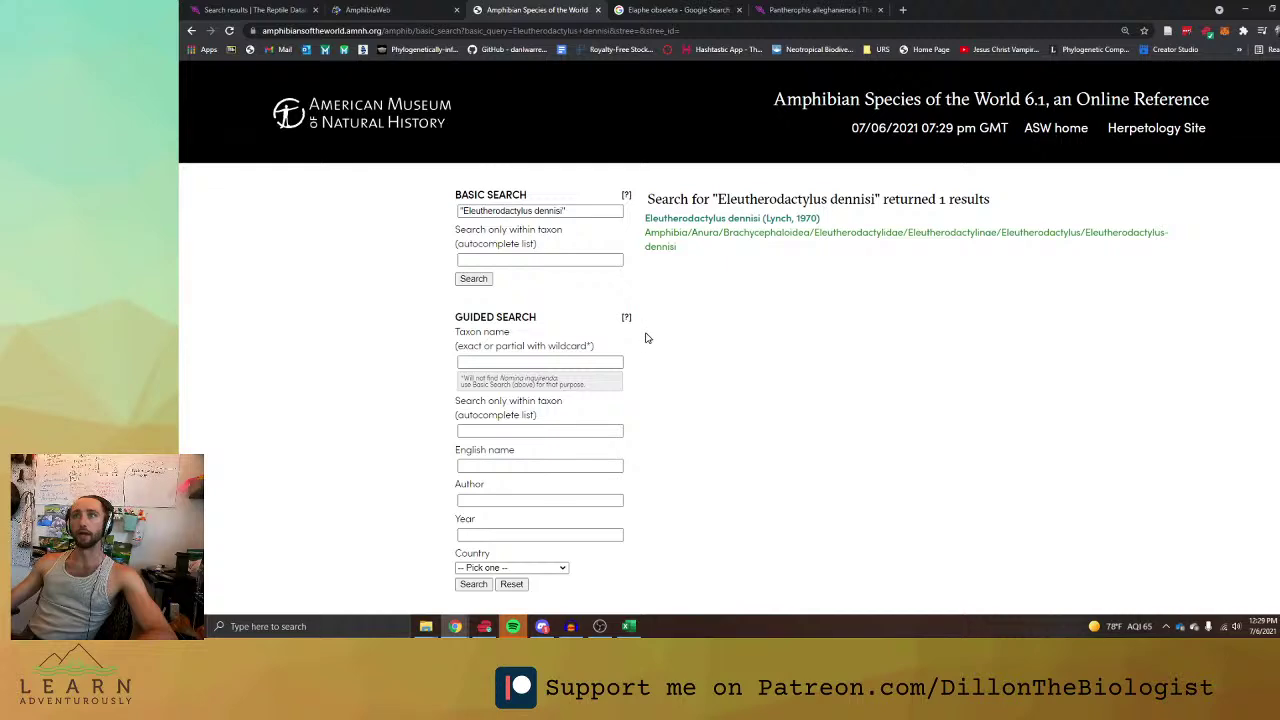
pyautogui.hotkey('alt', 'Tab')
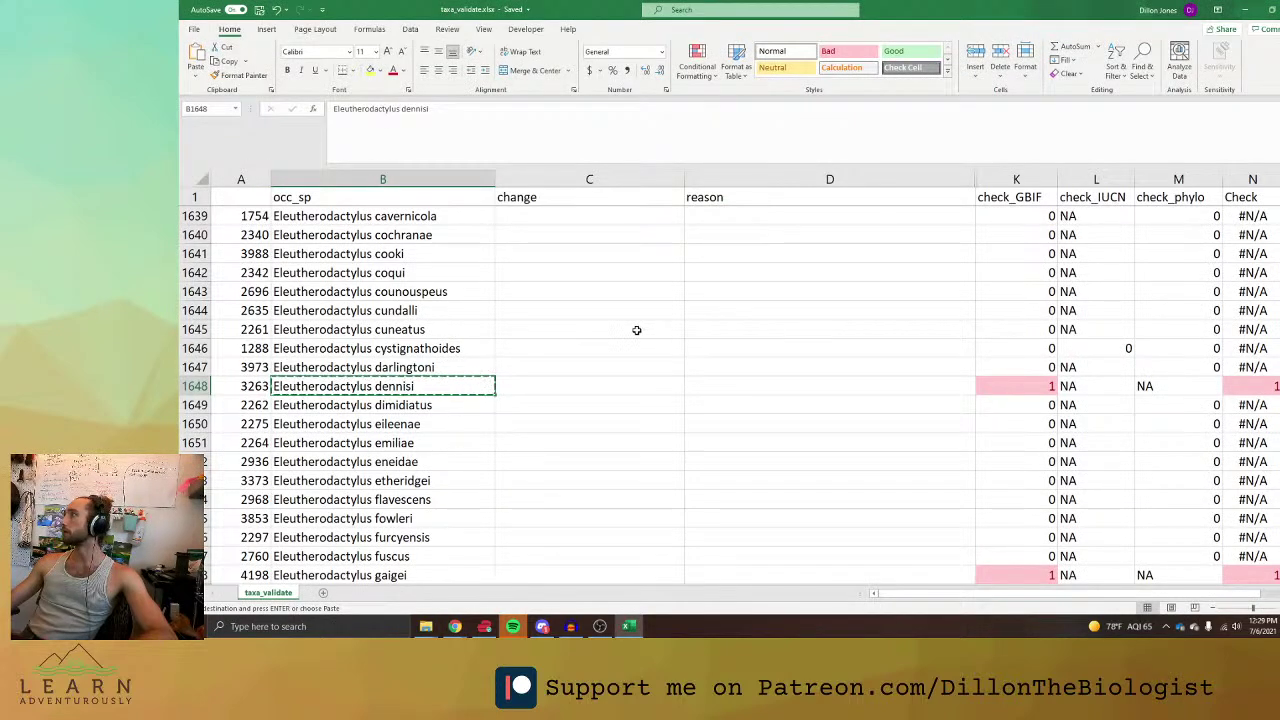
# Search AmphibiaWeb in the browser for the scientific name Eleutherodactylus dennisi.
pyautogui.hotkey('alt', 'Tab')
pyautogui.click(368, 9)
pyautogui.click(242, 201)
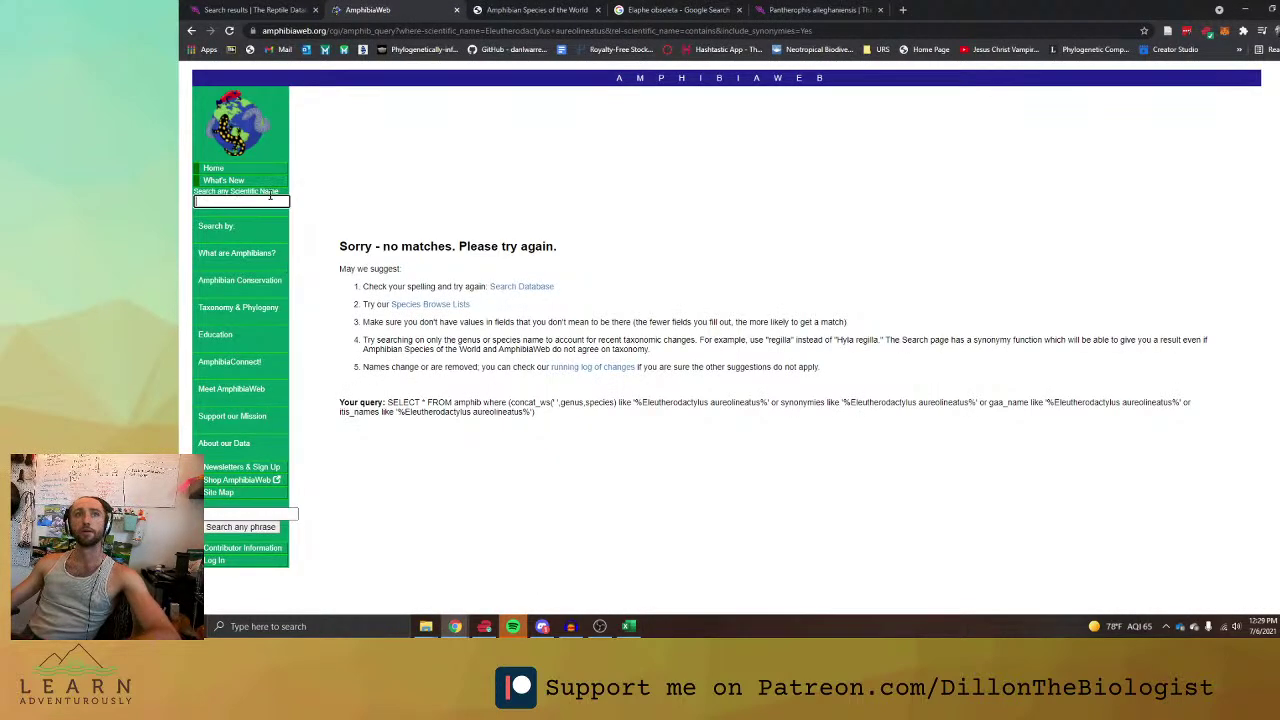
pyautogui.hotkey('ctrl', 'v')
pyautogui.press('Return')
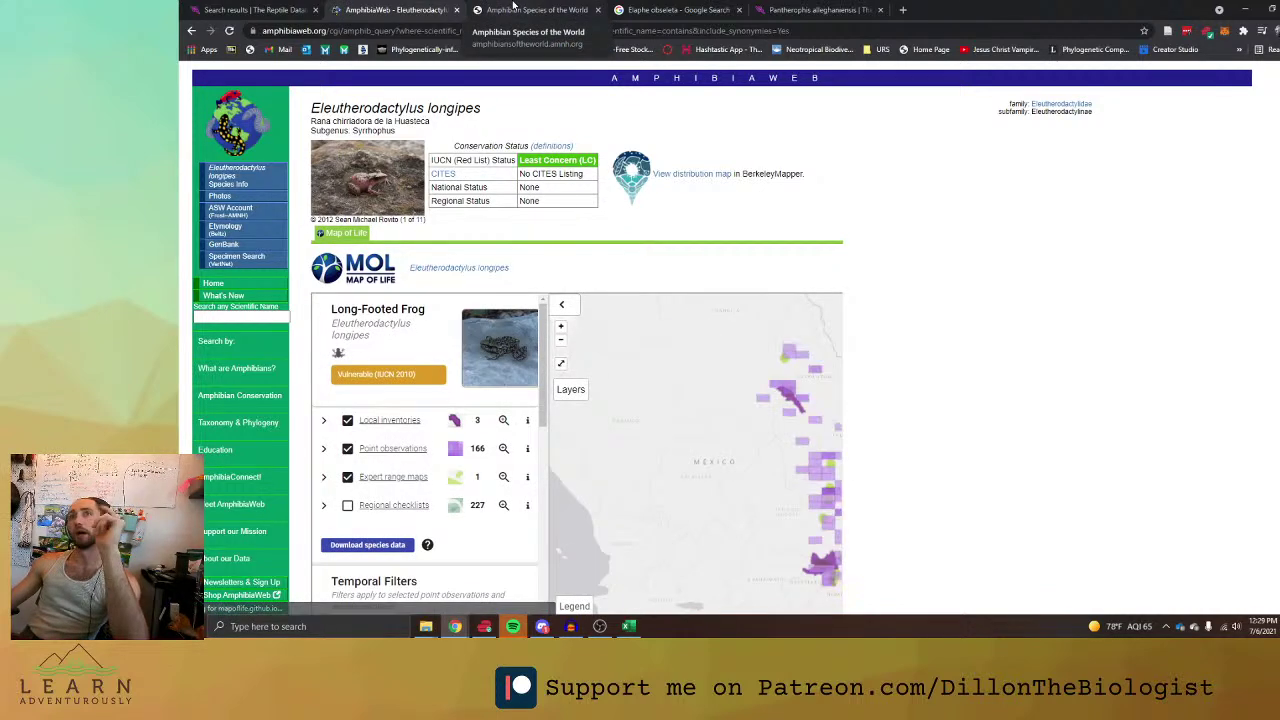
# Read the synonymy and comments in the Amphibian Species of the World record for Eleutherodactylus dennisi and compare them with AmphibiaWeb's species page.
pyautogui.click(513, 8)
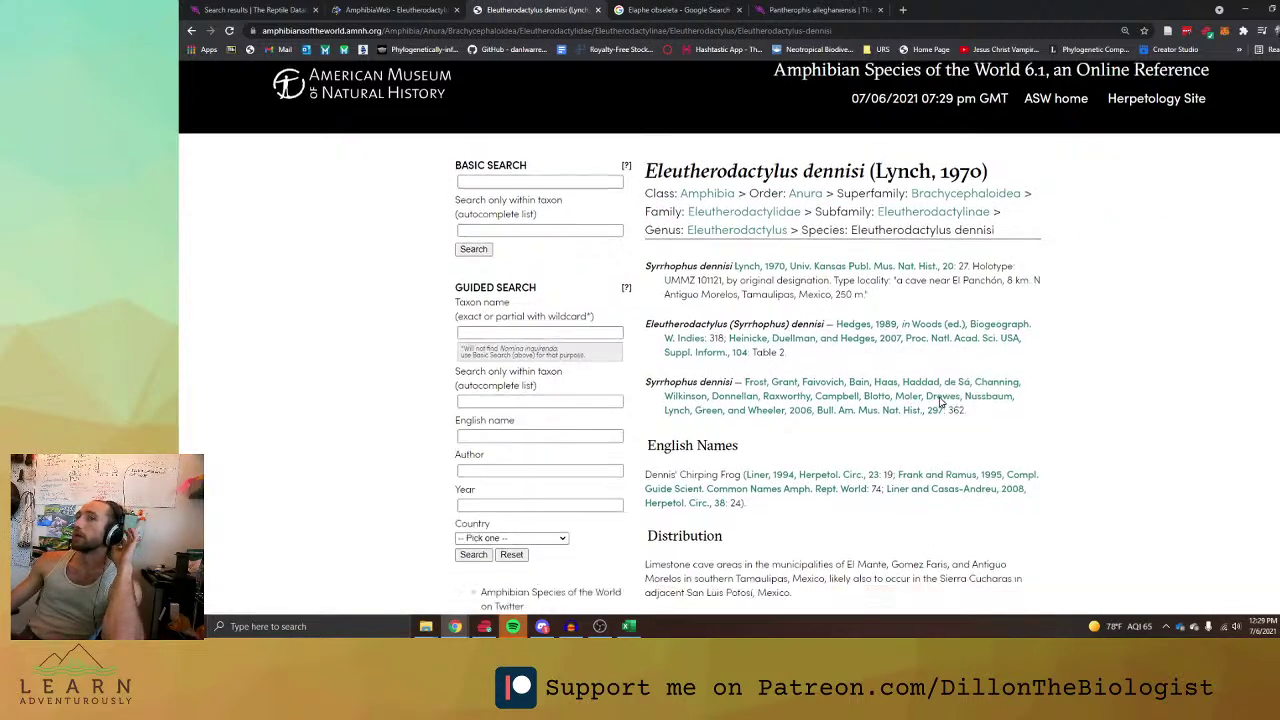
pyautogui.scroll(-2, 945, 405)
pyautogui.scroll(-3, 940, 402)
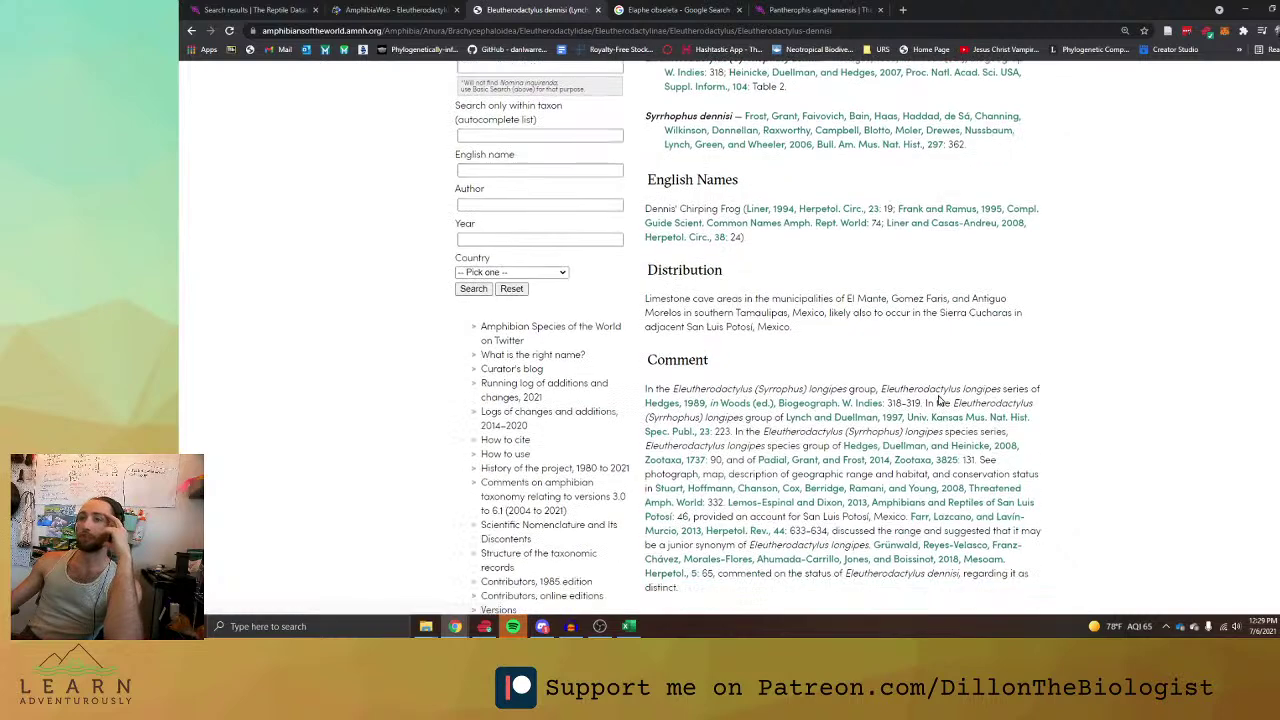
pyautogui.scroll(5, 940, 390)
pyautogui.click(372, 8)
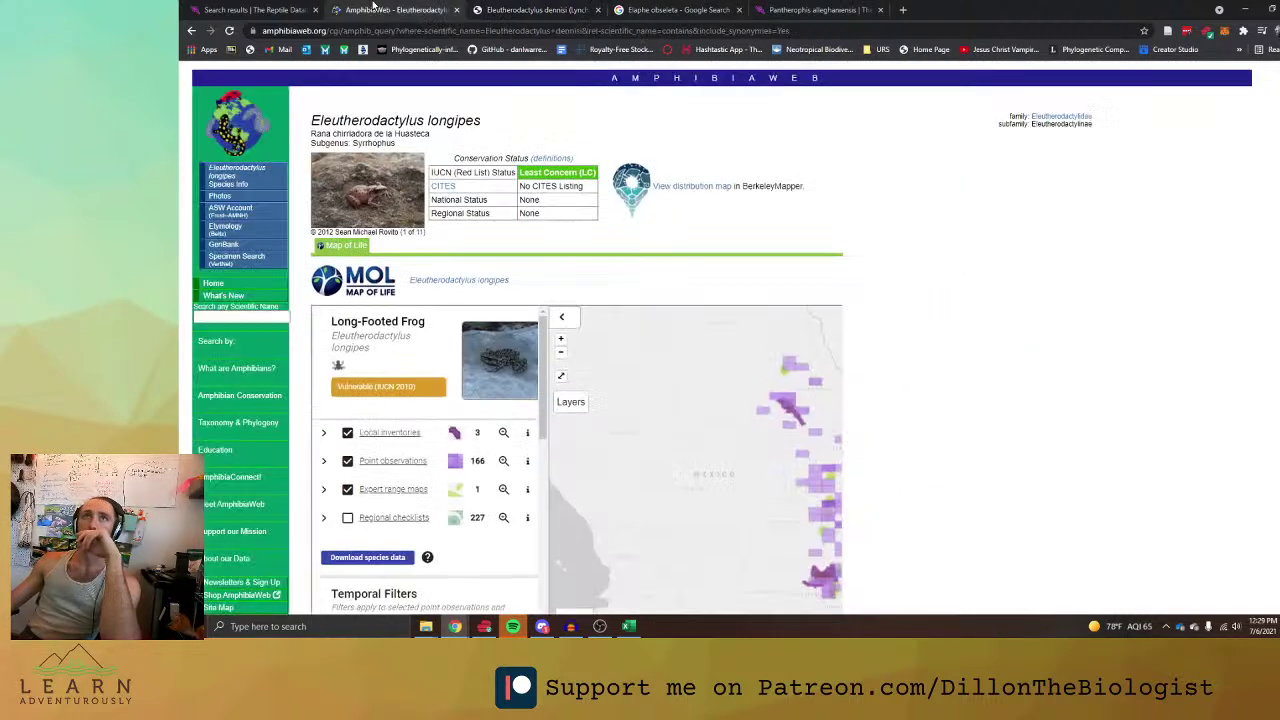
pyautogui.scroll(-1, 531, 249)
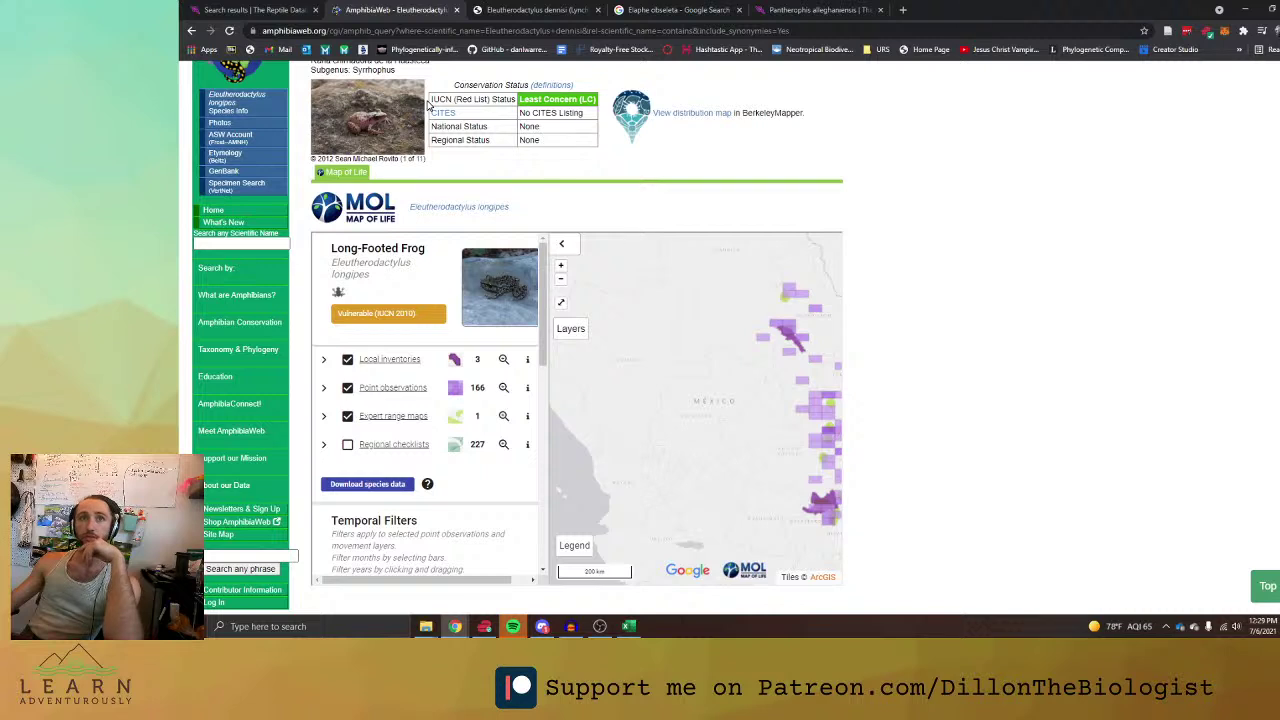
pyautogui.scroll(1, 428, 106)
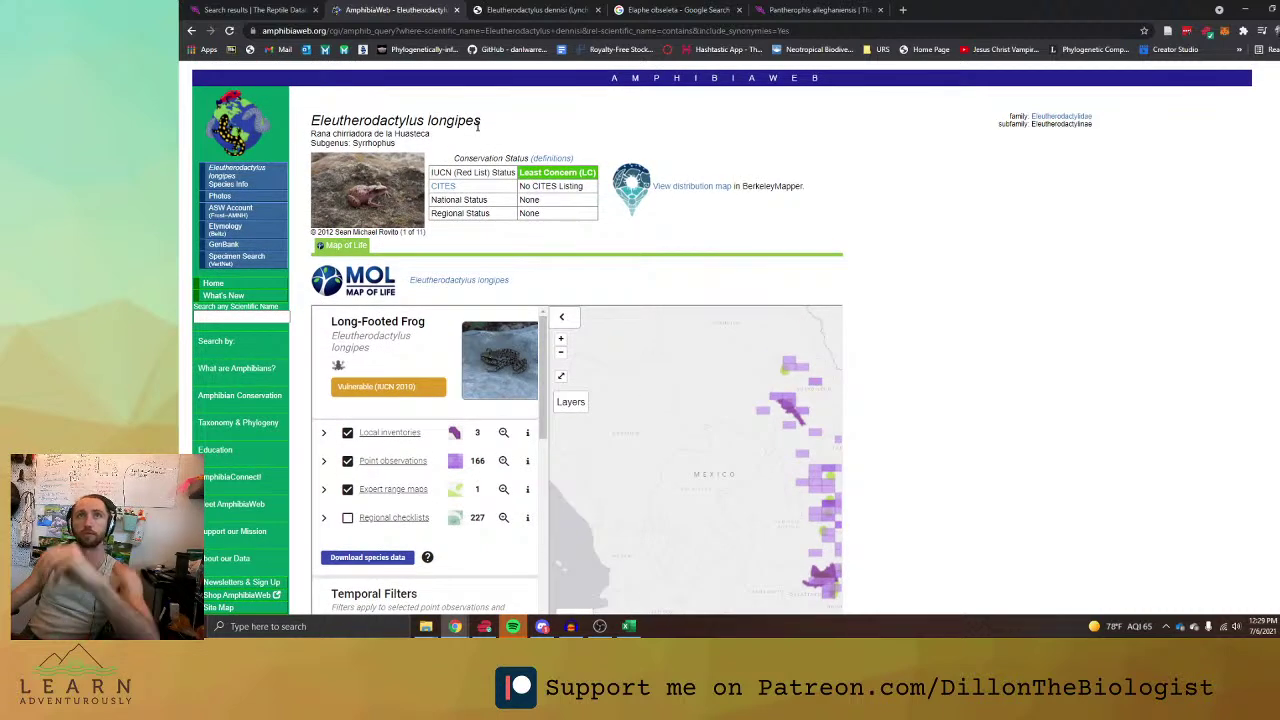
# Copy the name Eleutherodactylus longipes from AmphibiaWeb into the workbook's change column for Eleutherodactylus dennisi.
pyautogui.moveTo(477, 125); pyautogui.dragTo(309, 121)
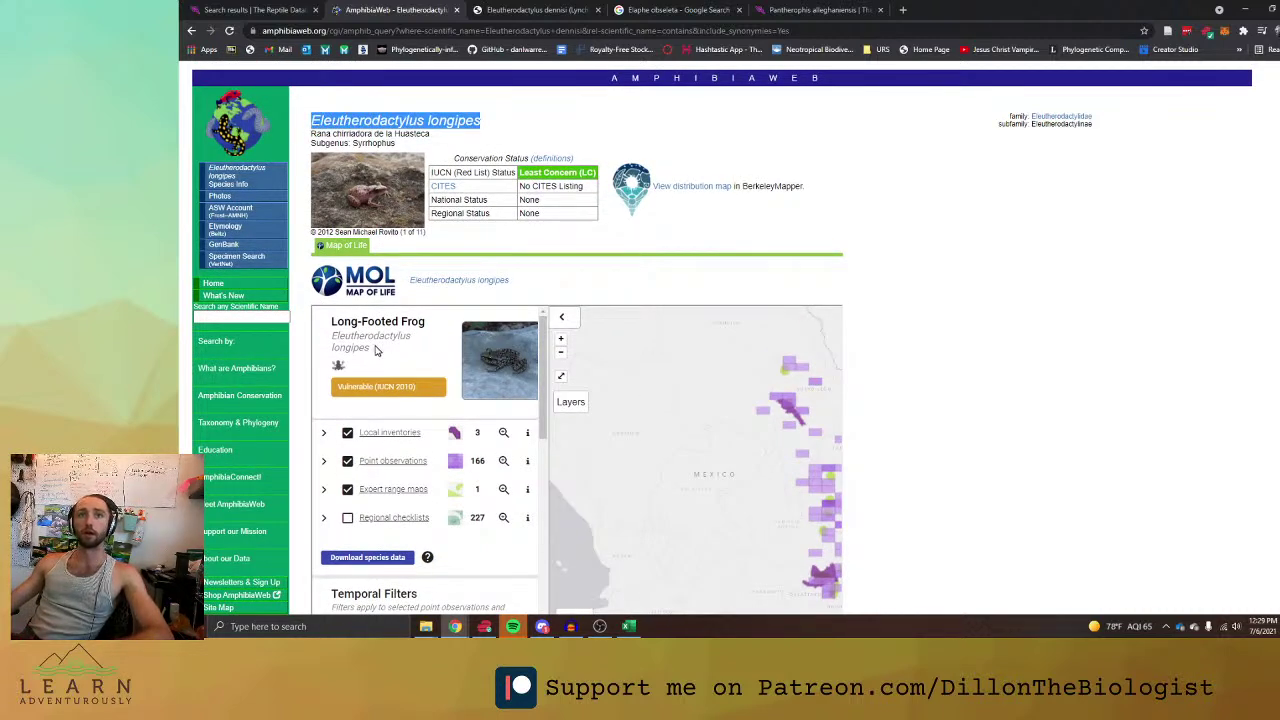
pyautogui.moveTo(377, 350); pyautogui.dragTo(334, 339)
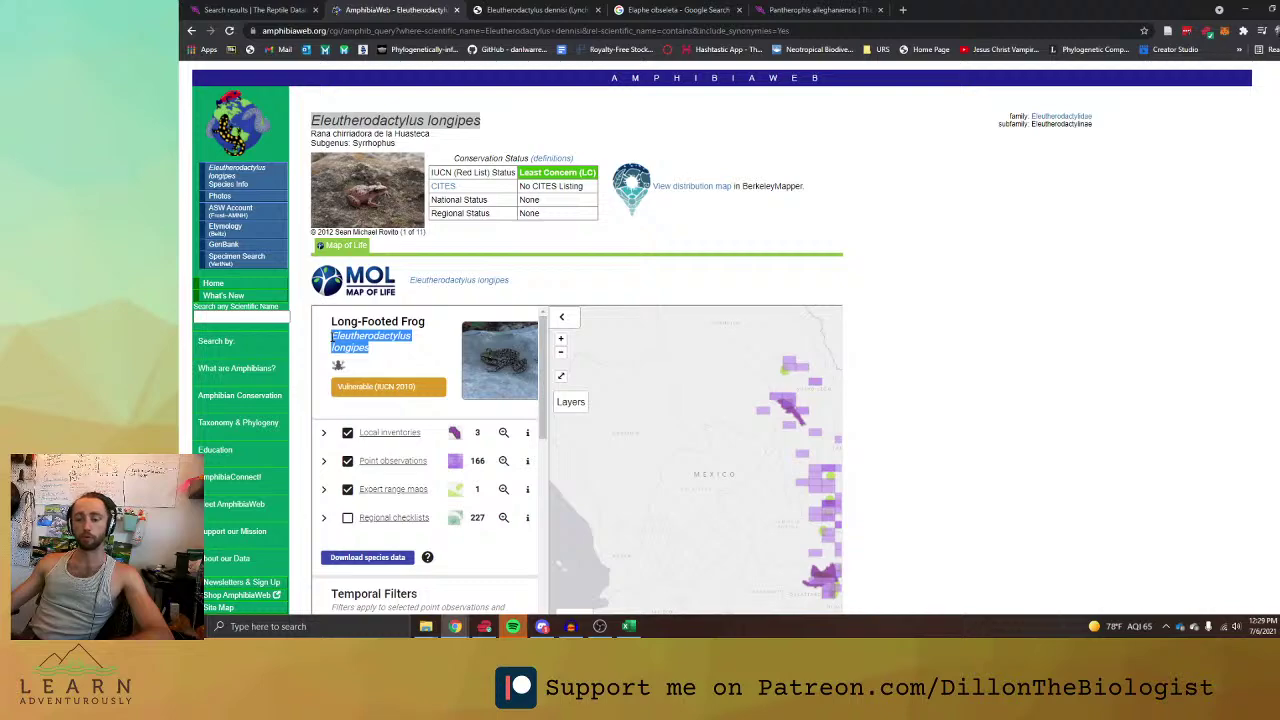
pyautogui.hotkey('alt', 'Tab')
pyautogui.hotkey('alt', 'Tab')
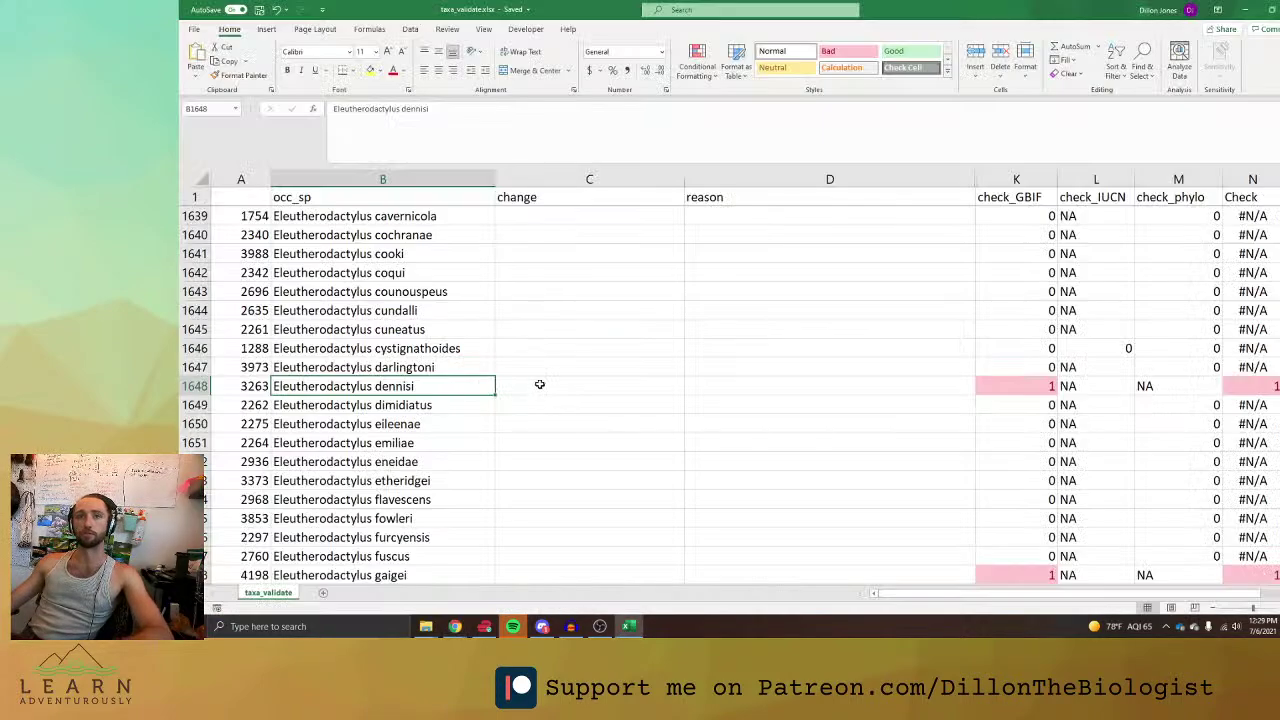
pyautogui.click(539, 384)
pyautogui.hotkey('ctrl', 'v')
pyautogui.click(694, 409)
pyautogui.click(715, 443)
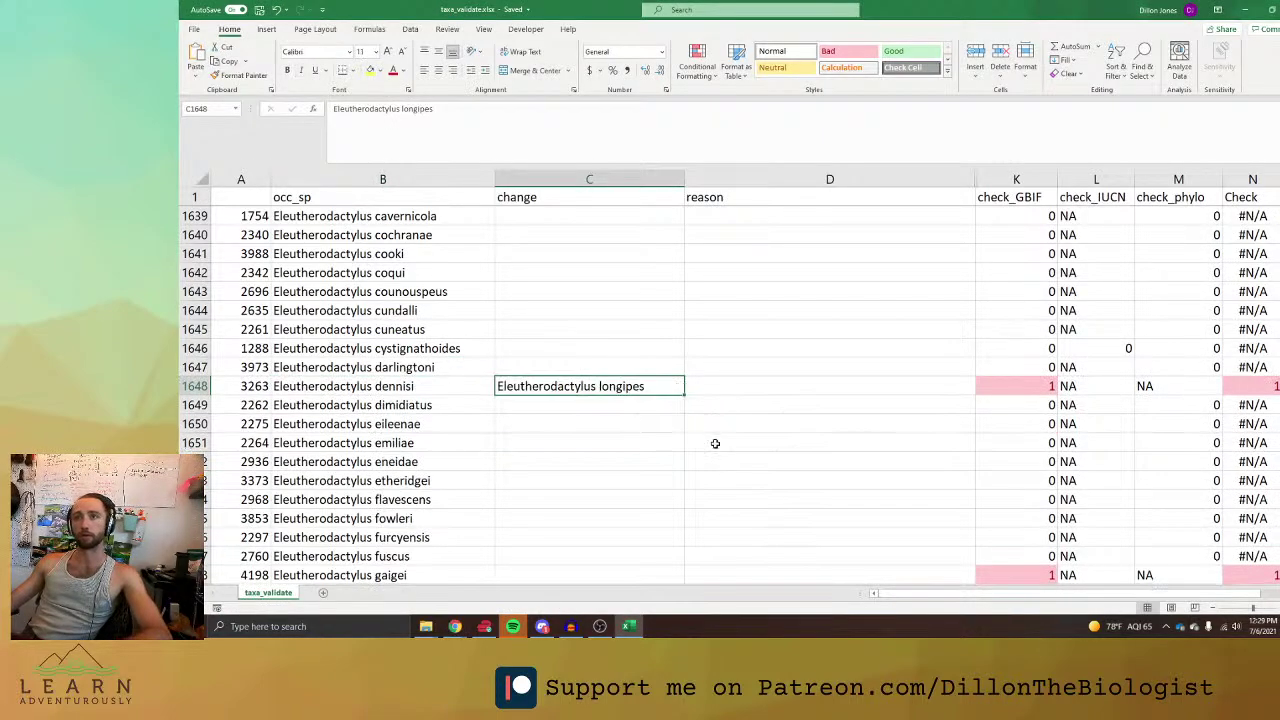
# Recheck the Amphibian Species of the World record and enter "amnh disagrees" as the reason for Eleutherodactylus dennisi in the workbook.
pyautogui.hotkey('alt', 'Tab')
pyautogui.click(665, 9)
pyautogui.click(585, 9)
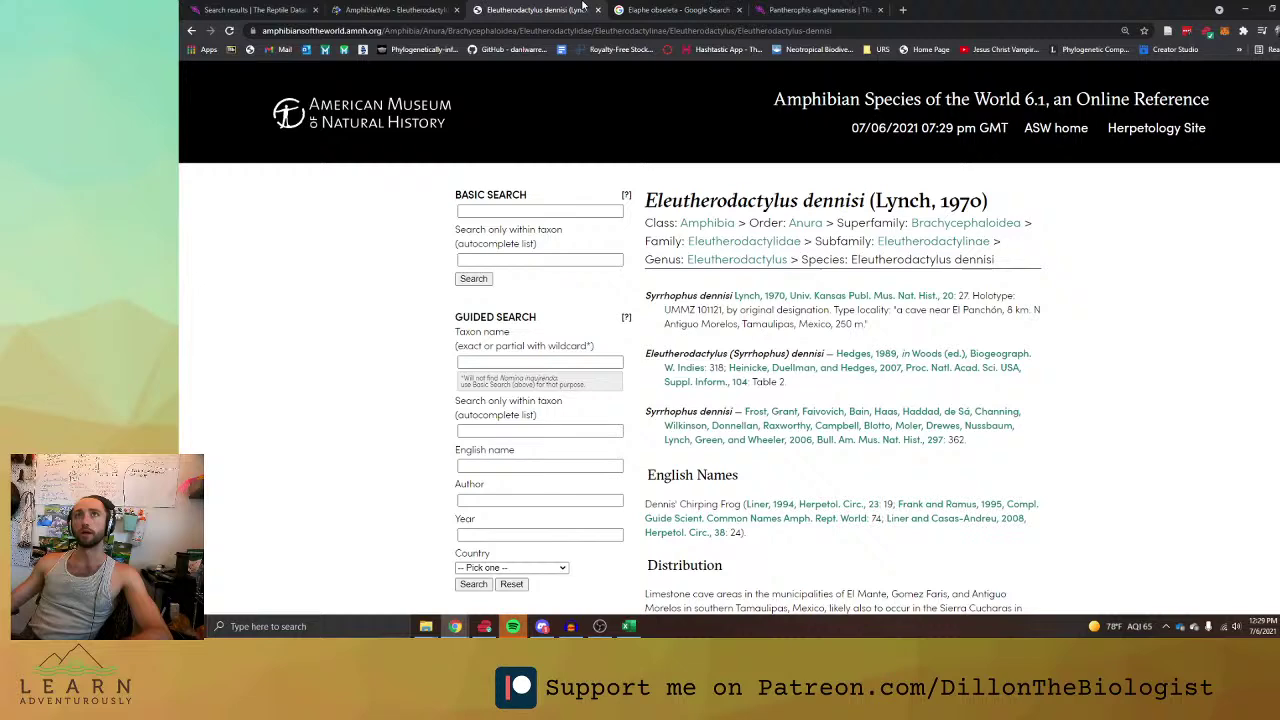
pyautogui.click(757, 7)
pyautogui.hotkey('alt', 'Tab')
pyautogui.click(690, 387)
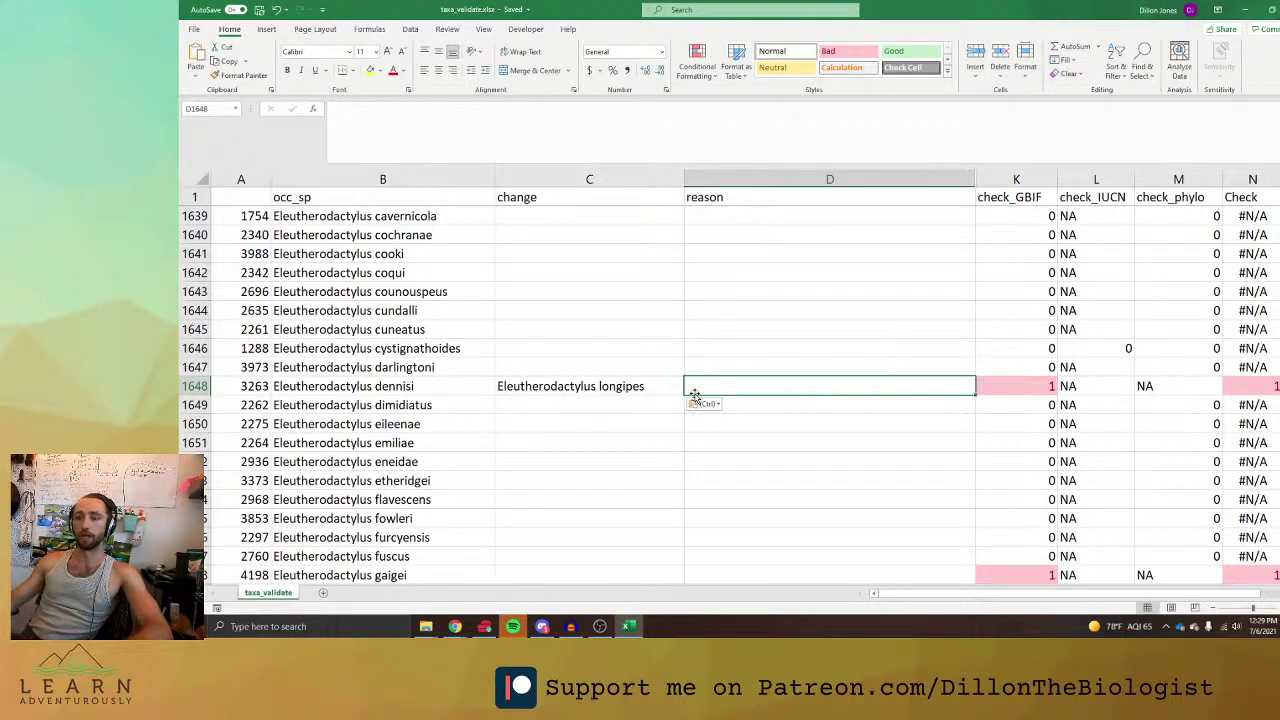
pyautogui.write('amnh disagrees')
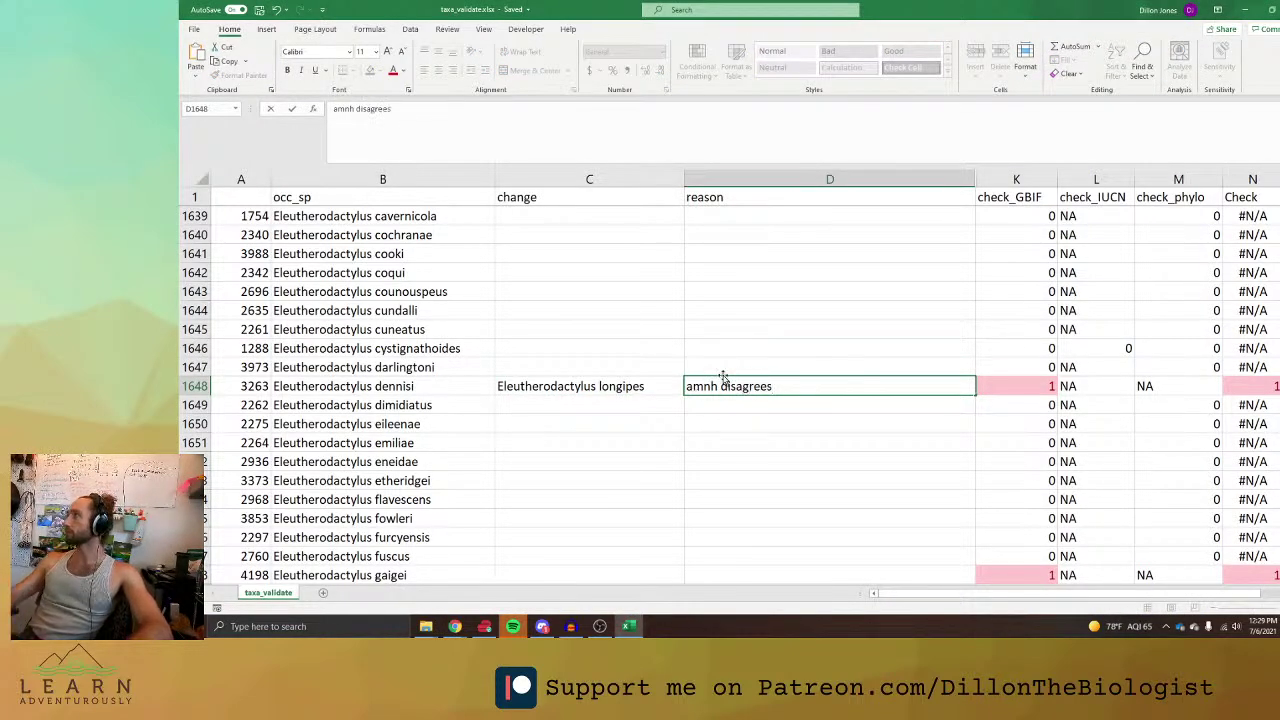
pyautogui.click(809, 515)
# Copy the next flagged name, Eleutherodactylus gaigei, from the workbook and search AmphibiaWeb for it.
pyautogui.scroll(-2, 809, 510)
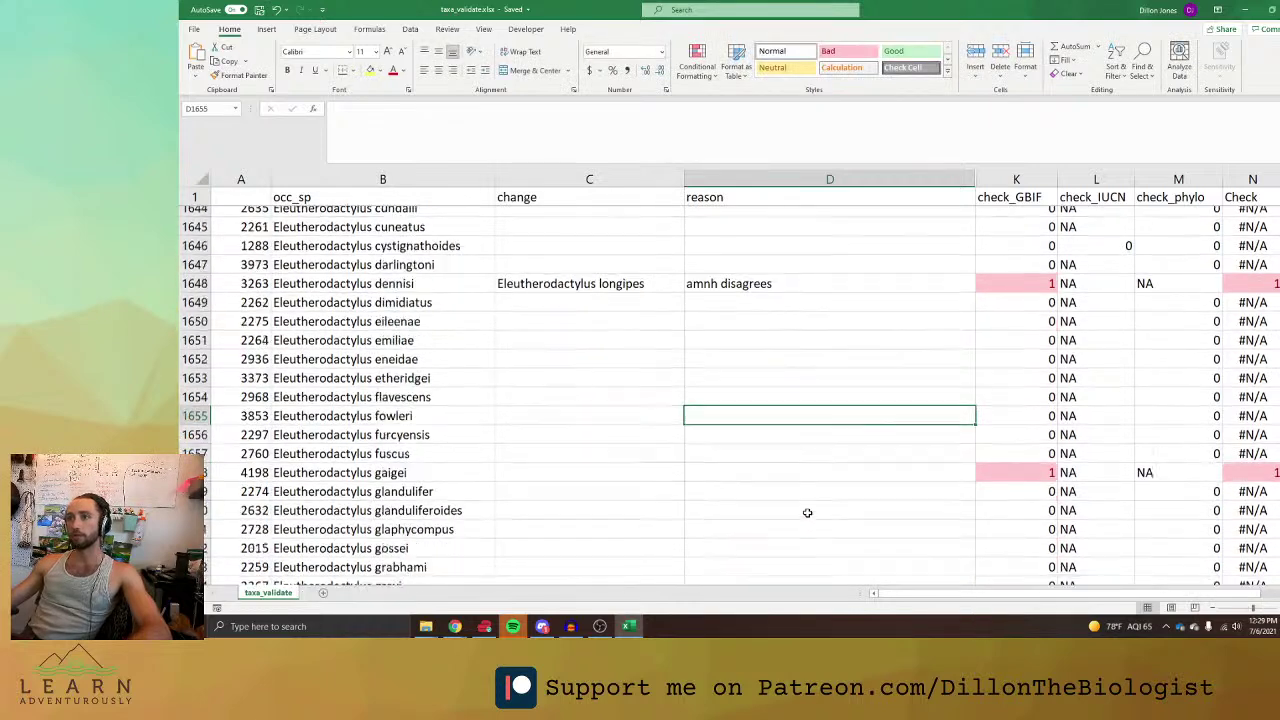
pyautogui.click(439, 461)
pyautogui.hotkey('ctrl', 'c')
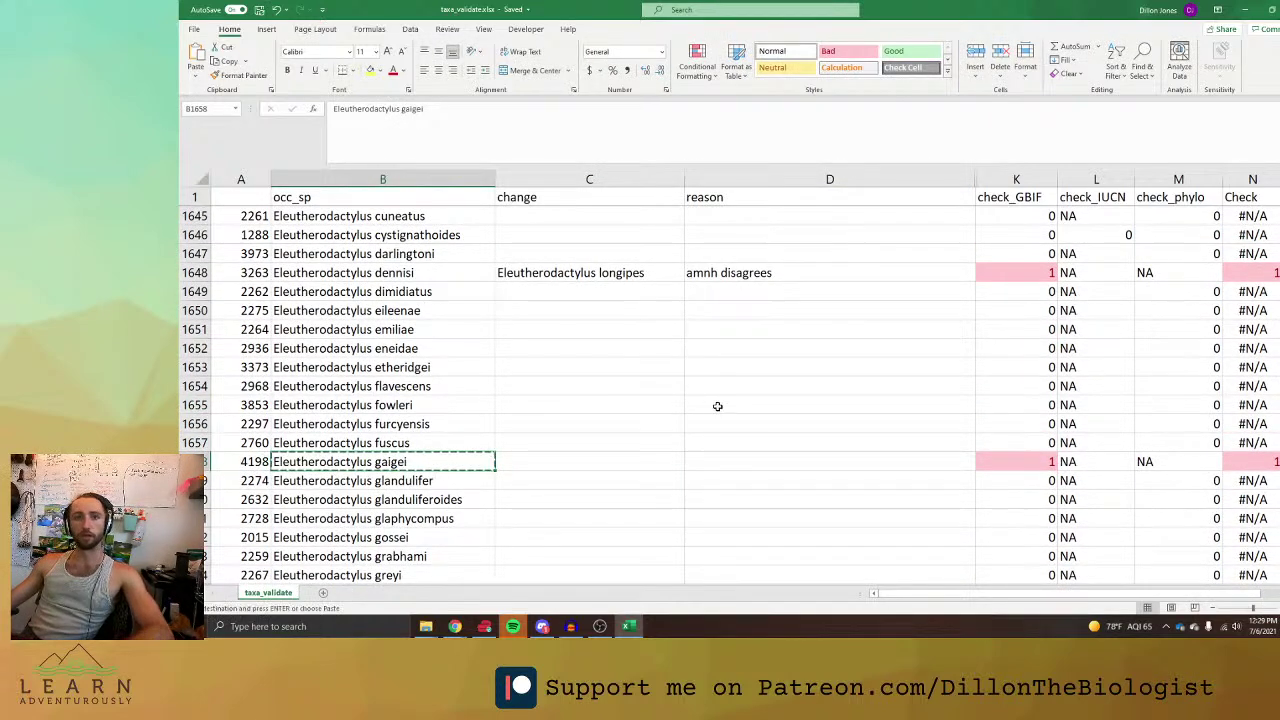
pyautogui.hotkey('alt', 'Tab')
pyautogui.click(445, 9)
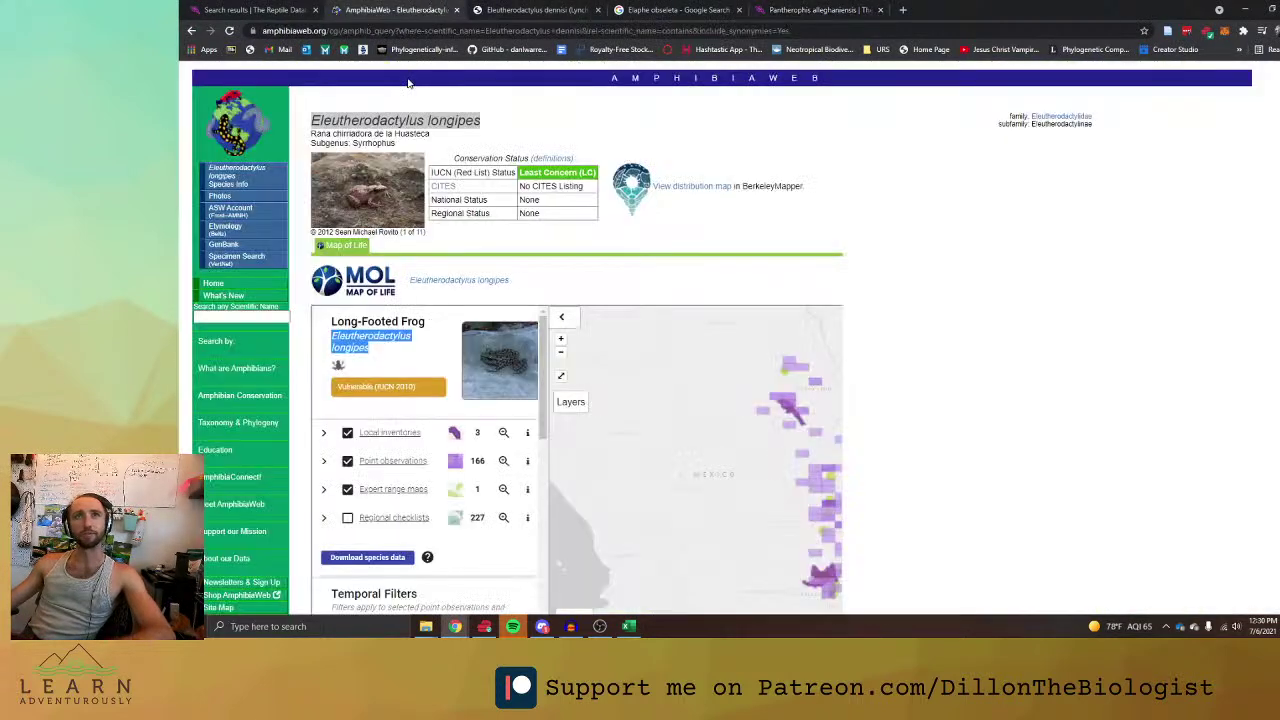
pyautogui.click(240, 318)
pyautogui.hotkey('ctrl', 'v')
pyautogui.press('Return')
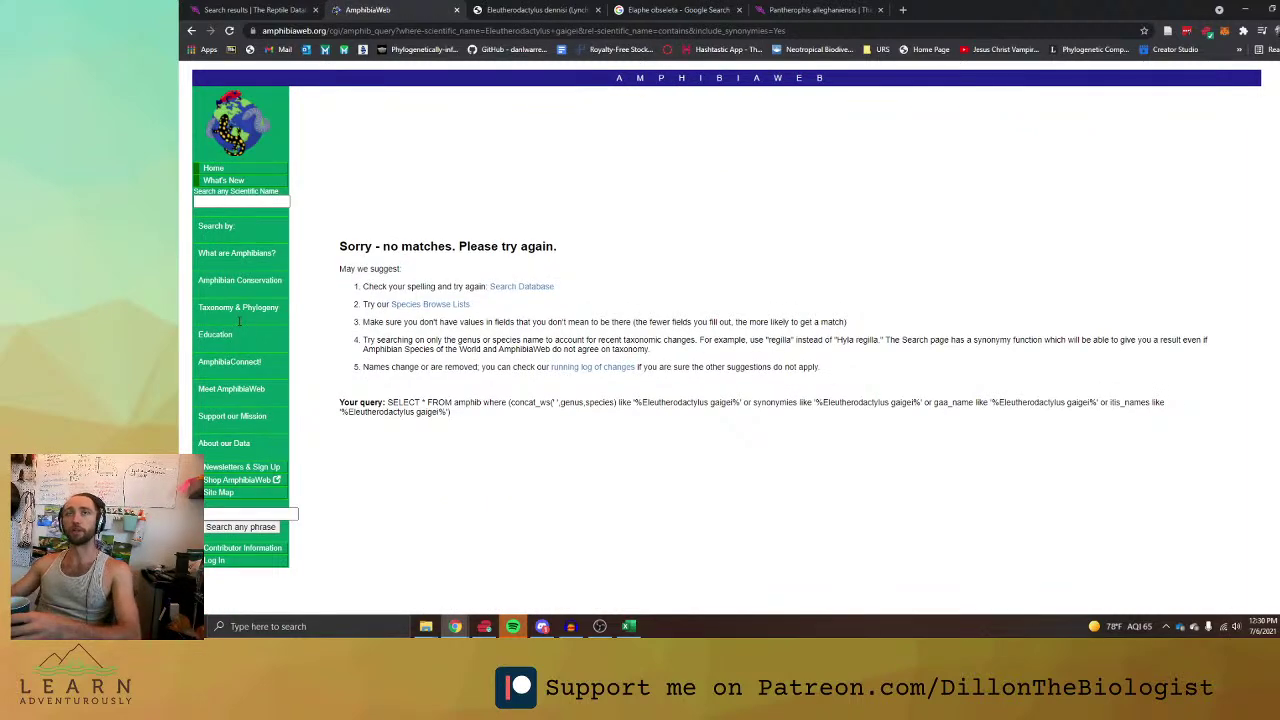
# Search Amphibian Species of the World for Eleutherodactylus gaigei and open the Pristimantis gaigei record.
pyautogui.click(490, 9)
pyautogui.click(490, 212)
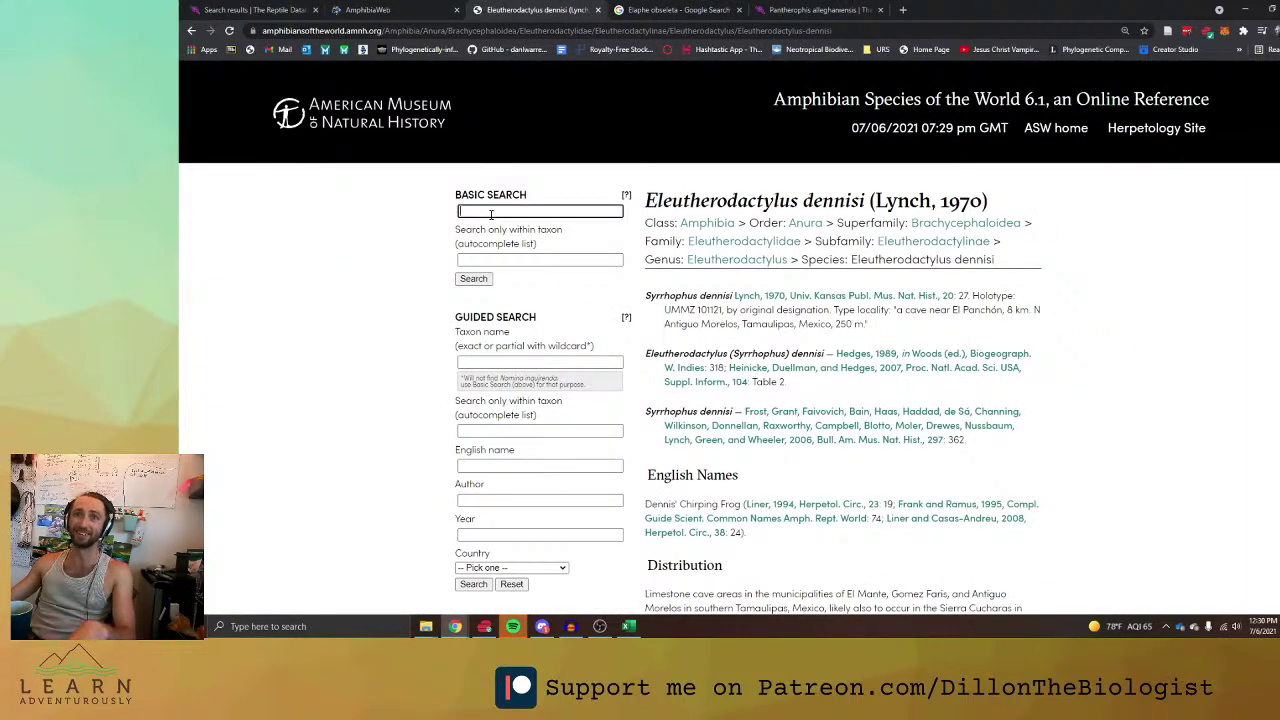
pyautogui.hotkey('ctrl', 'v')
pyautogui.press('Return')
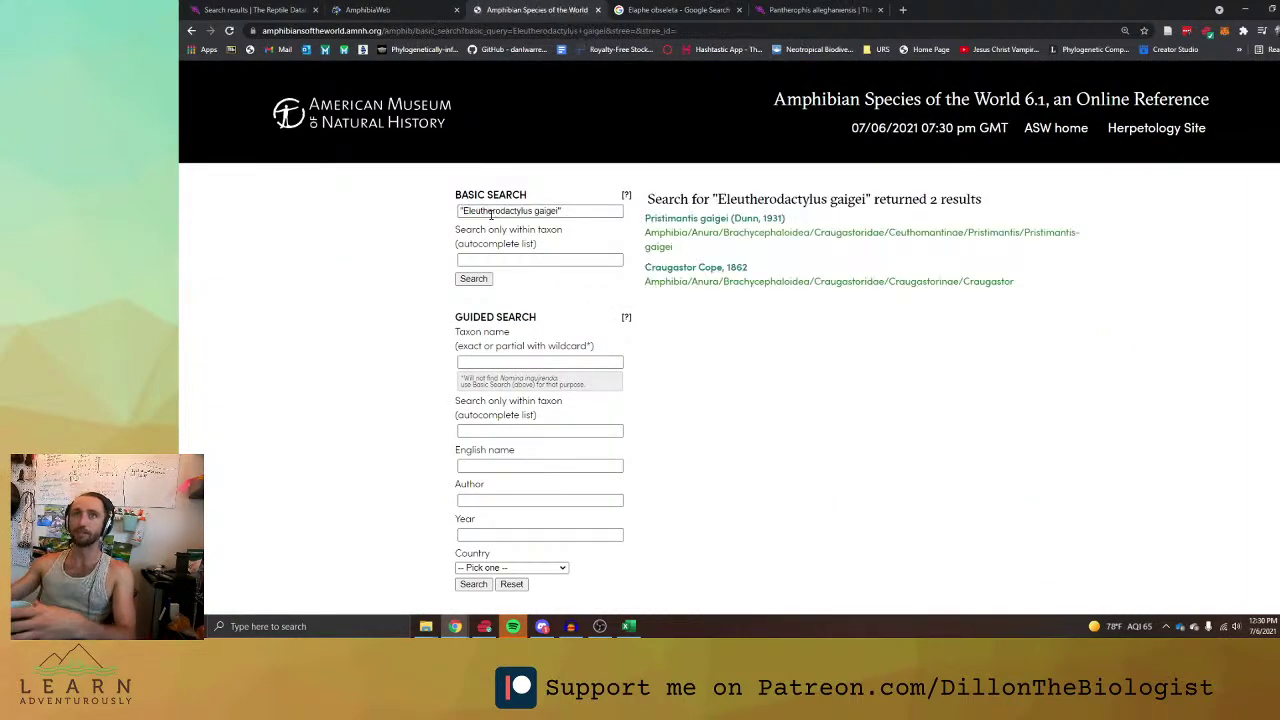
pyautogui.click(688, 220)
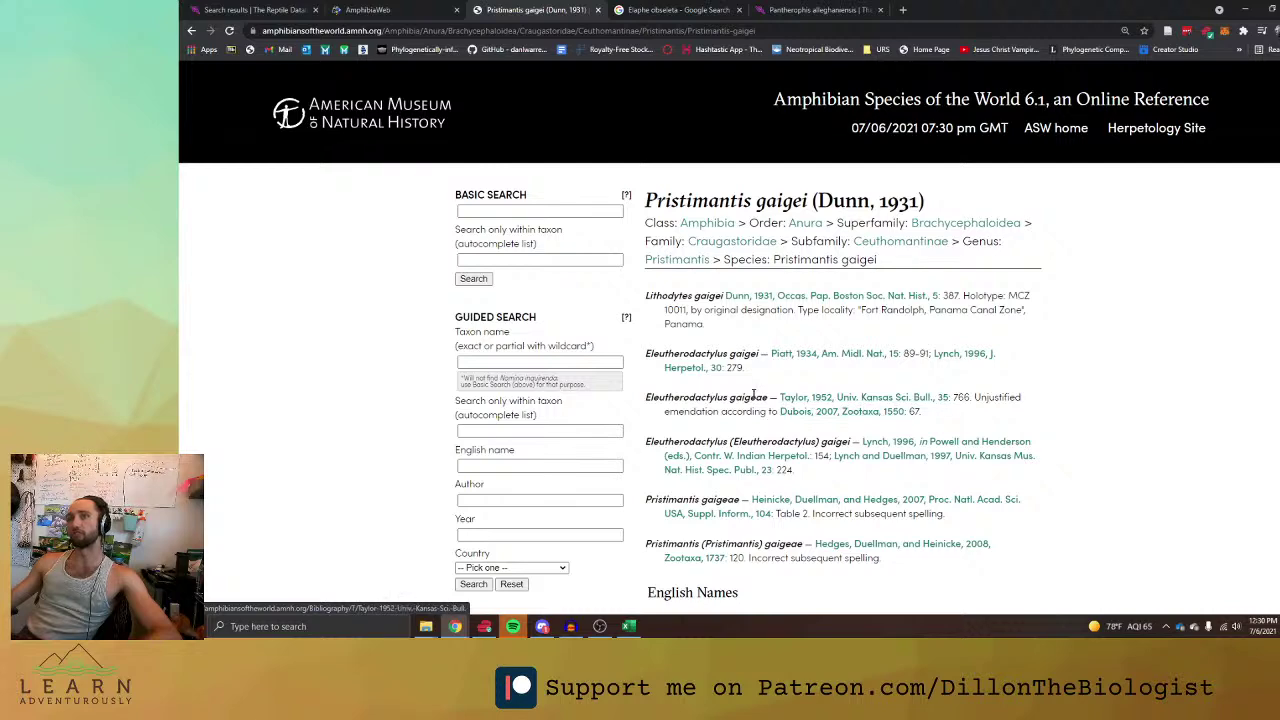
pyautogui.hotkey('alt', 'Tab')
pyautogui.hotkey('alt', 'Tab')
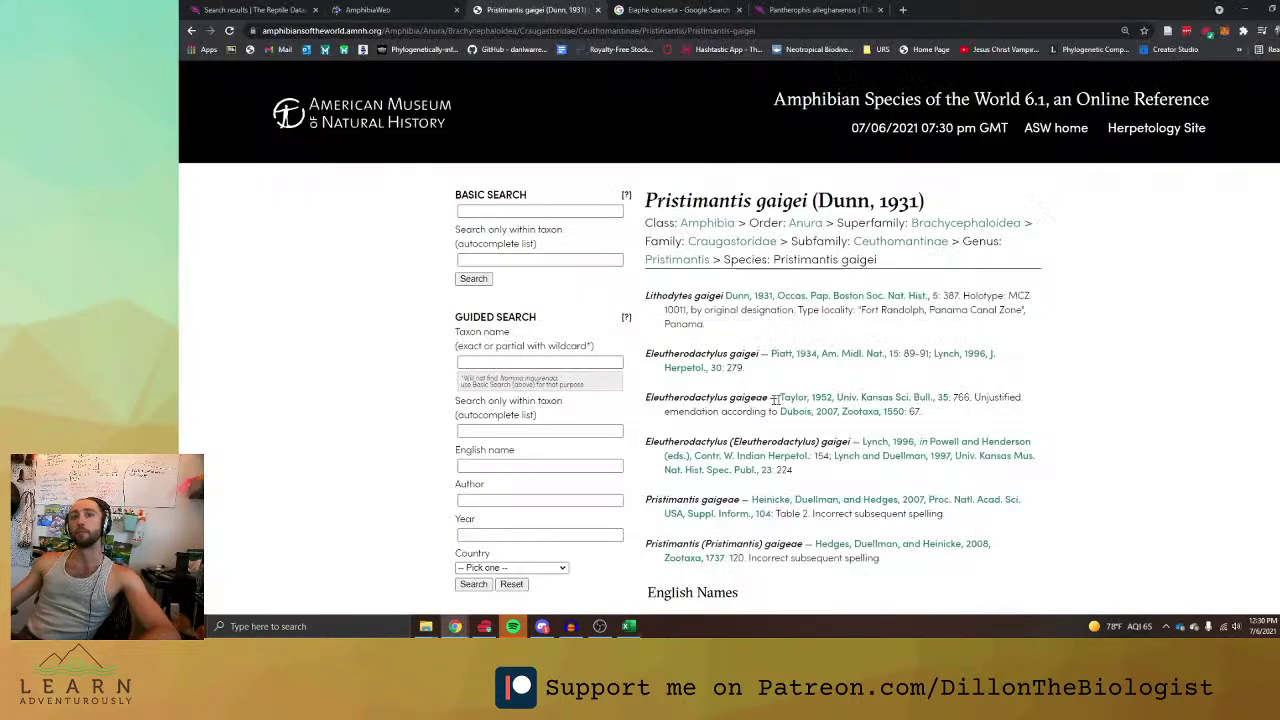
# Copy the synonym Pristimantis gaigeae from the record and search AmphibiaWeb for it.
pyautogui.moveTo(740, 498); pyautogui.dragTo(662, 498)
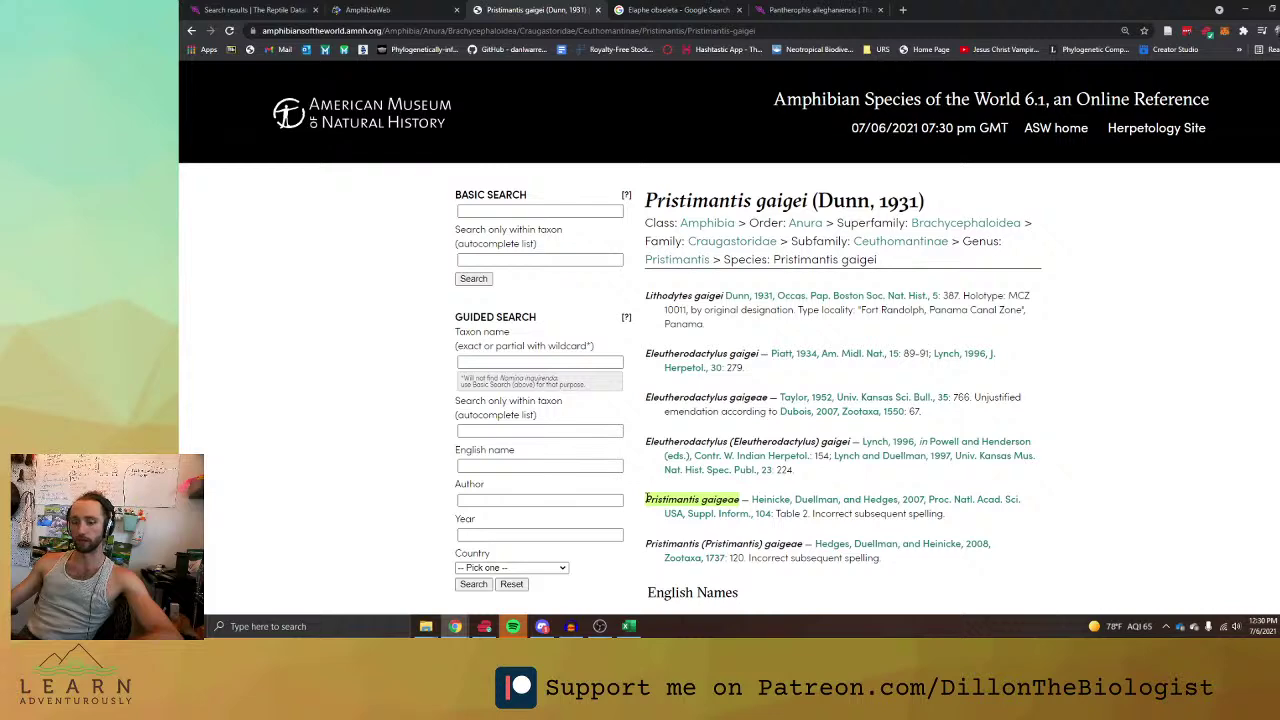
pyautogui.click(453, 7)
pyautogui.click(276, 200)
pyautogui.hotkey('ctrl', 'v')
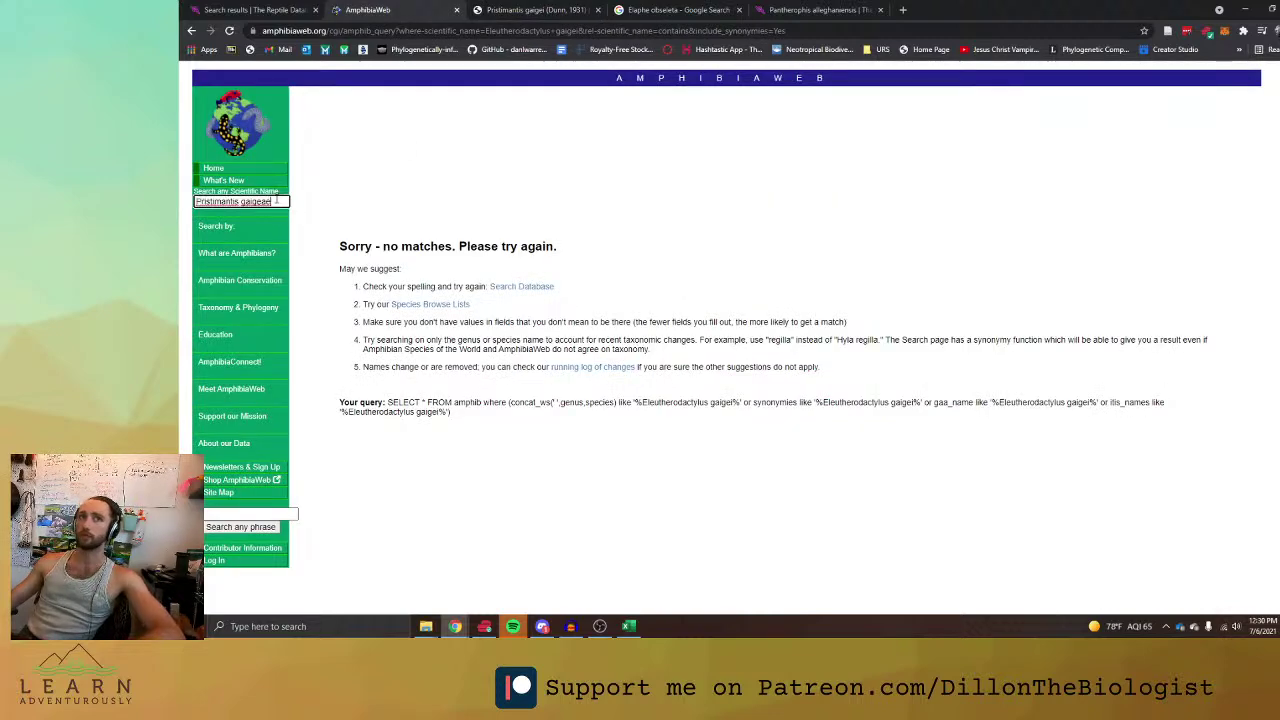
pyautogui.press('Return')
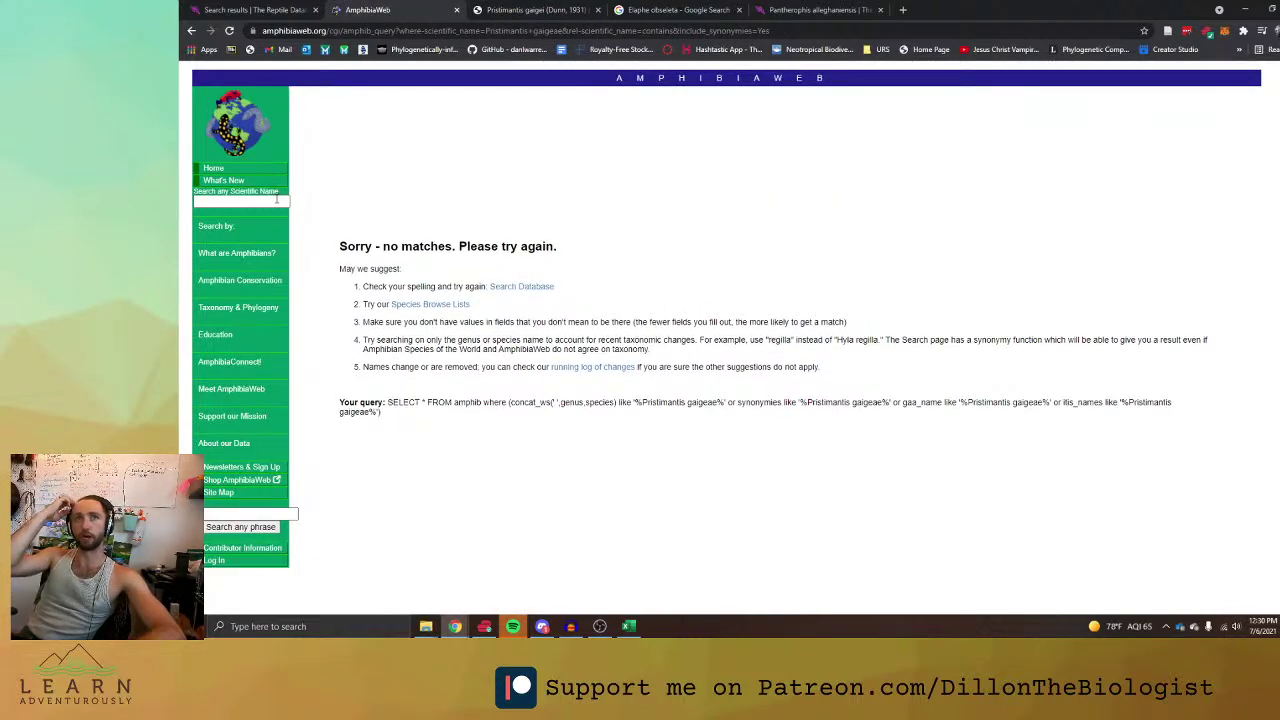
pyautogui.click(244, 201)
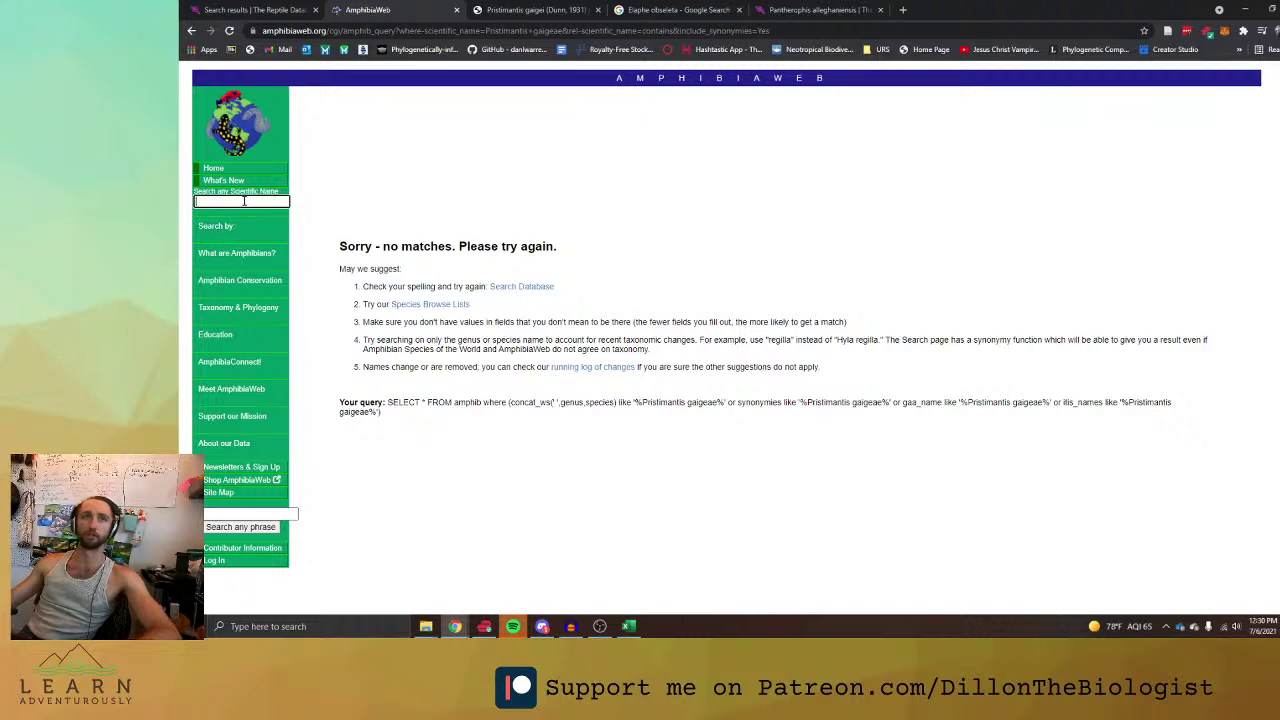
# Search AmphibiaWeb for the genus pristimantis and open the Pristimantis gaigei species page from the results.
pyautogui.write('prstimant')
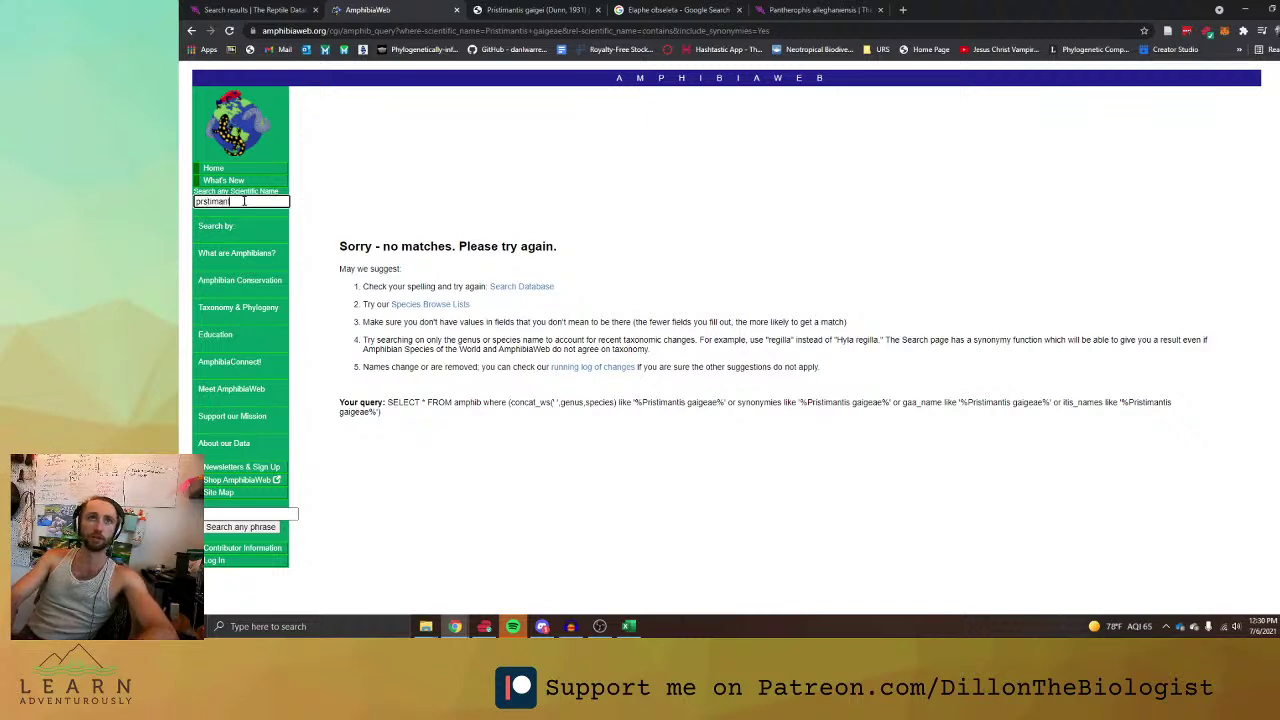
pyautogui.write('is')
pyautogui.press('Return')
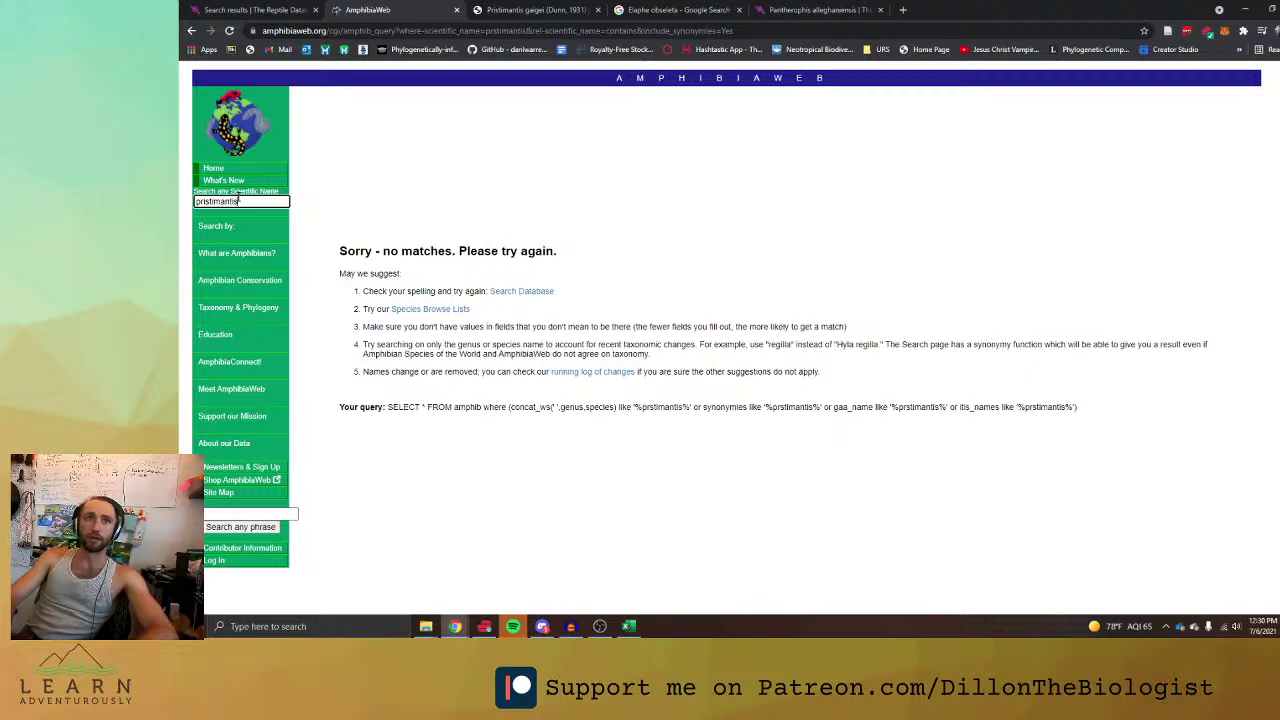
pyautogui.press('Return')
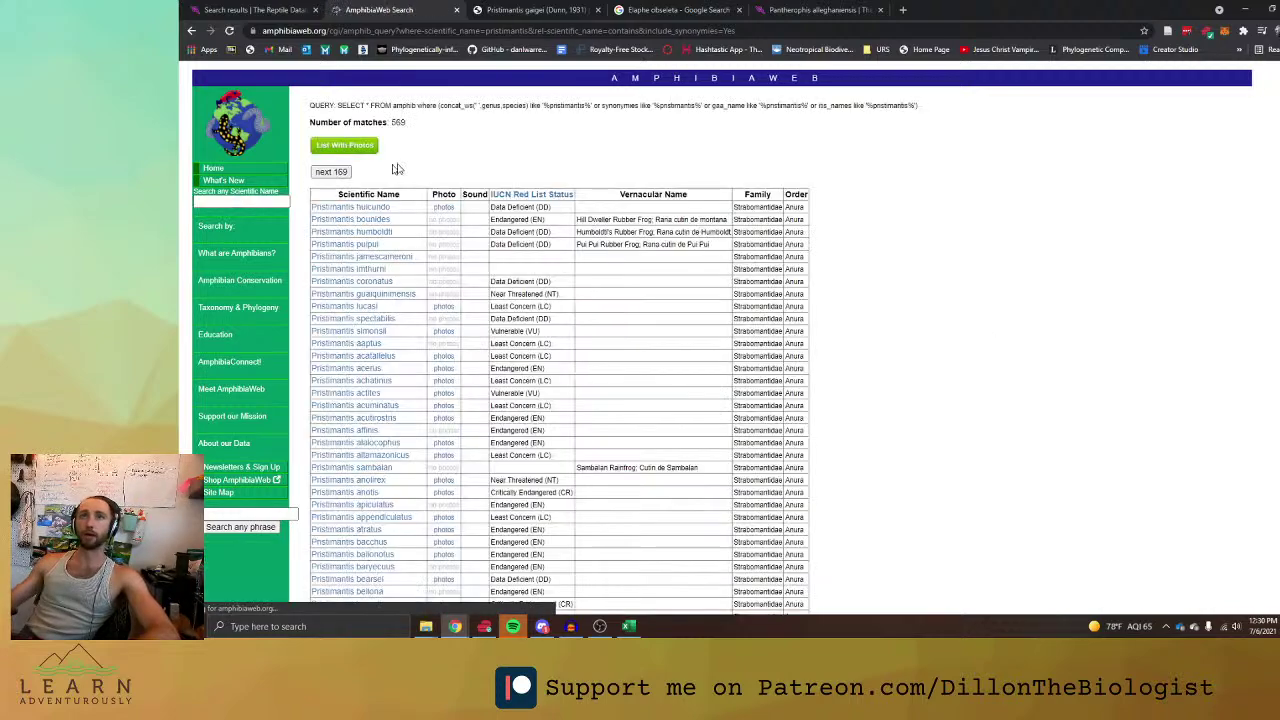
pyautogui.scroll(-10, 578, 316)
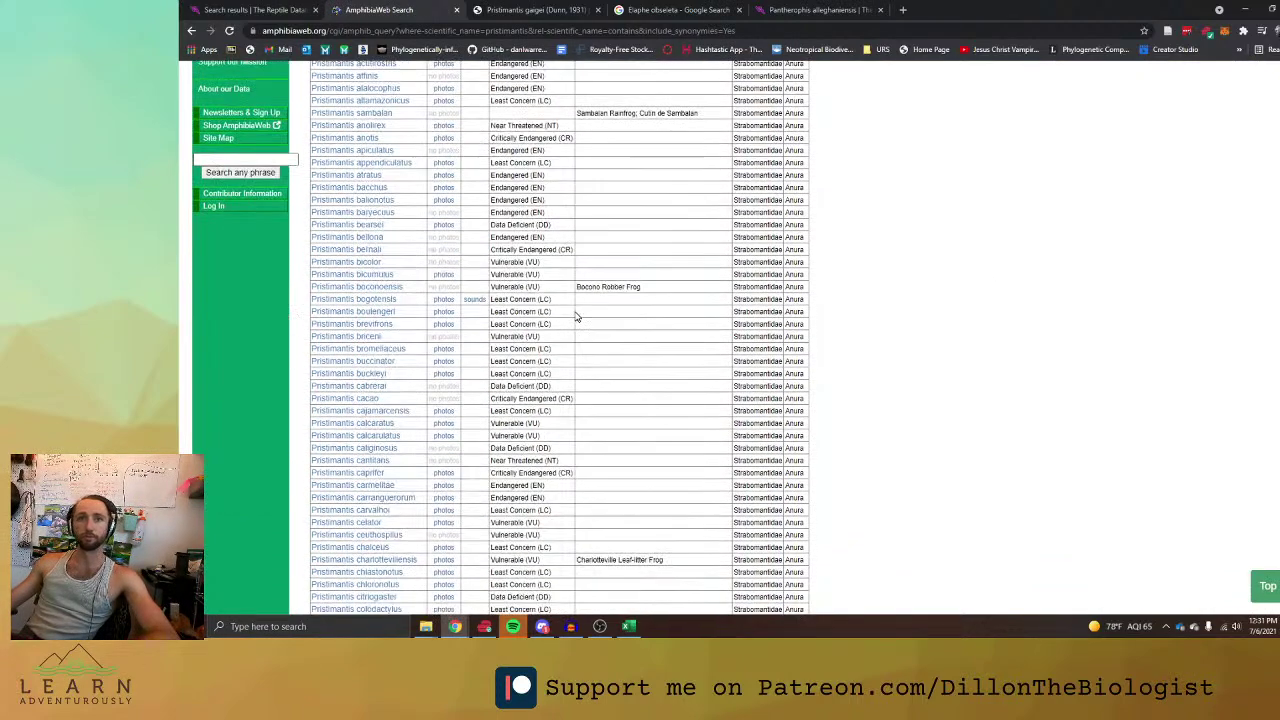
pyautogui.scroll(-1, 575, 320)
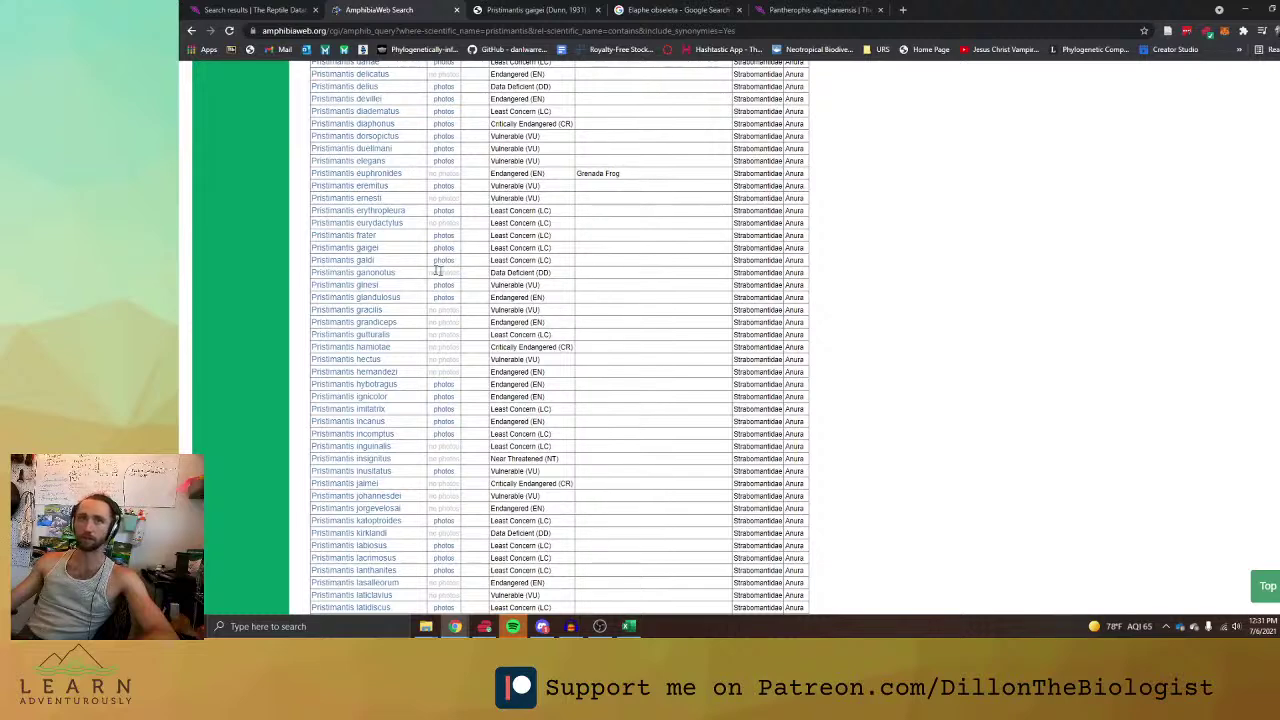
pyautogui.click(368, 251)
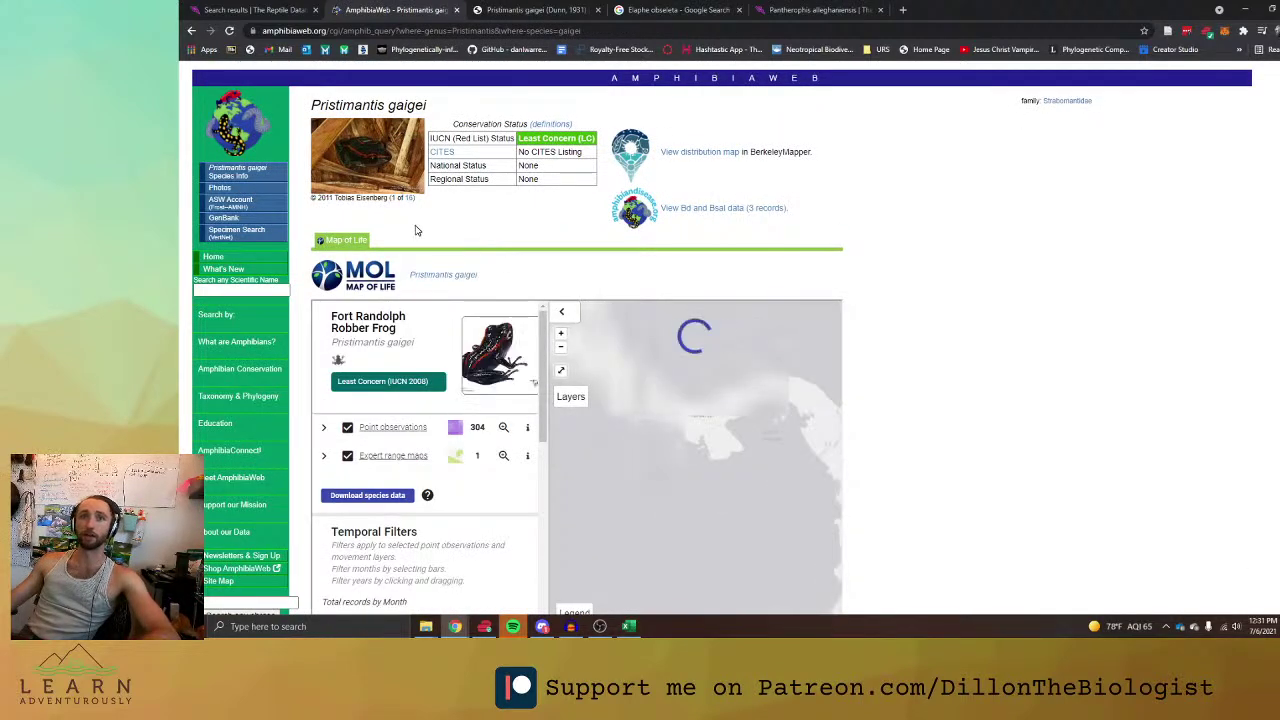
# Look through the Pristimantis gaigei photos on CalPhotos and recheck its record on Amphibian Species of the World.
pyautogui.click(391, 168)
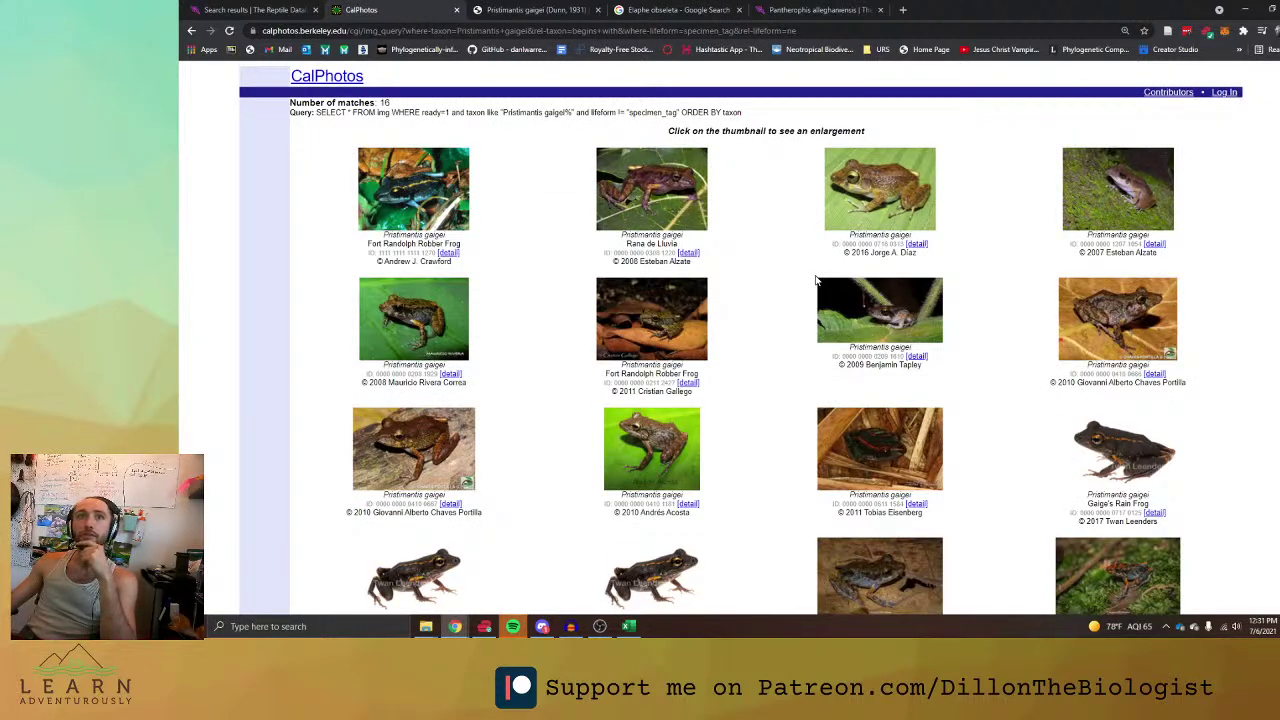
pyautogui.scroll(-2, 816, 281)
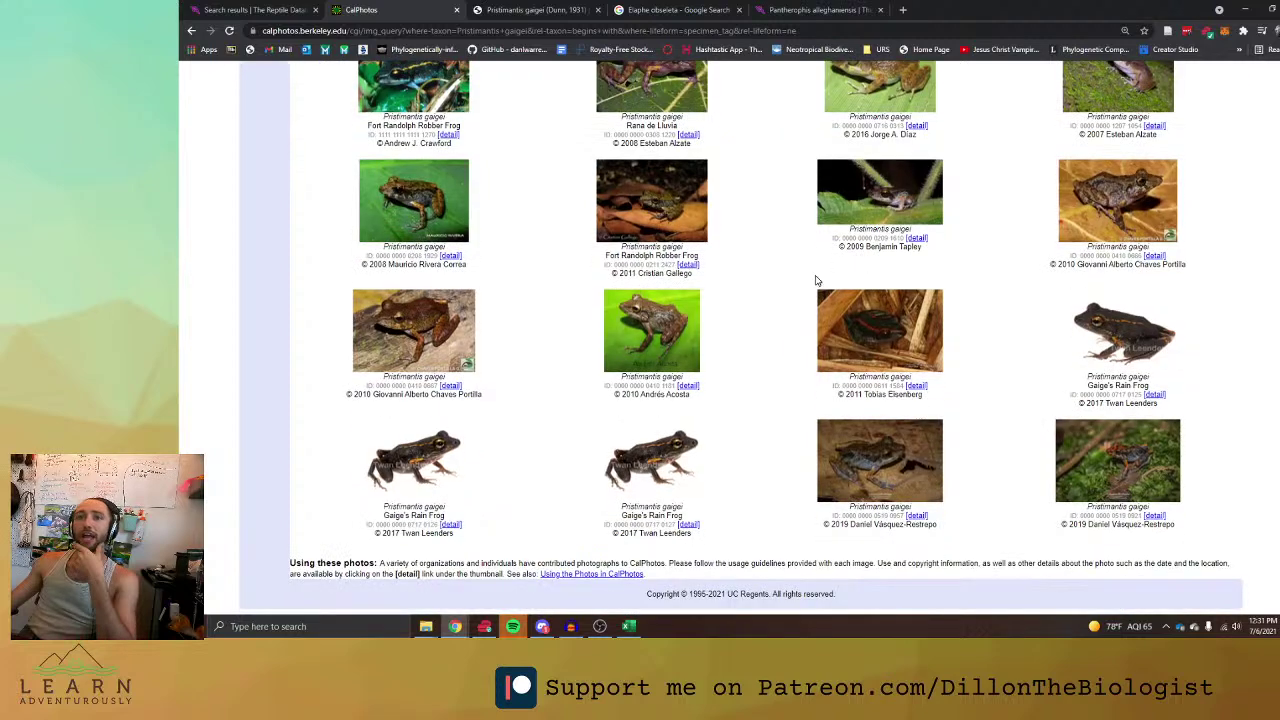
pyautogui.scroll(2, 816, 281)
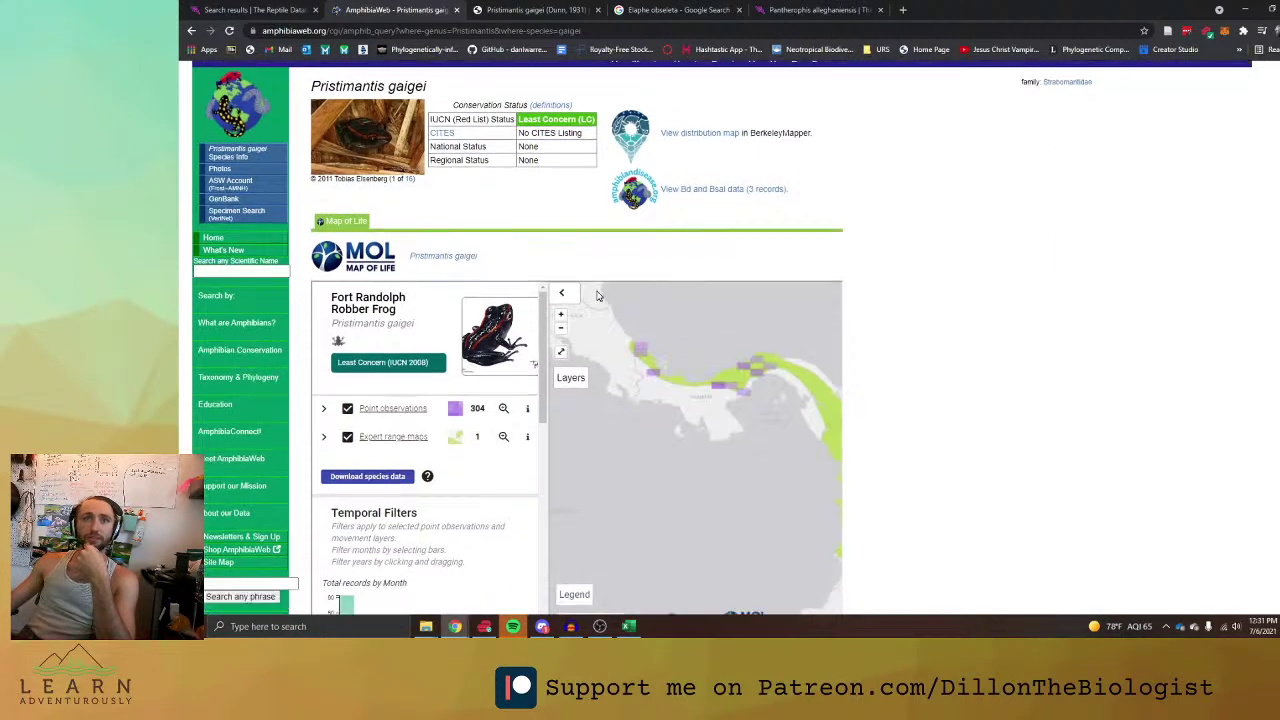
pyautogui.click(517, 9)
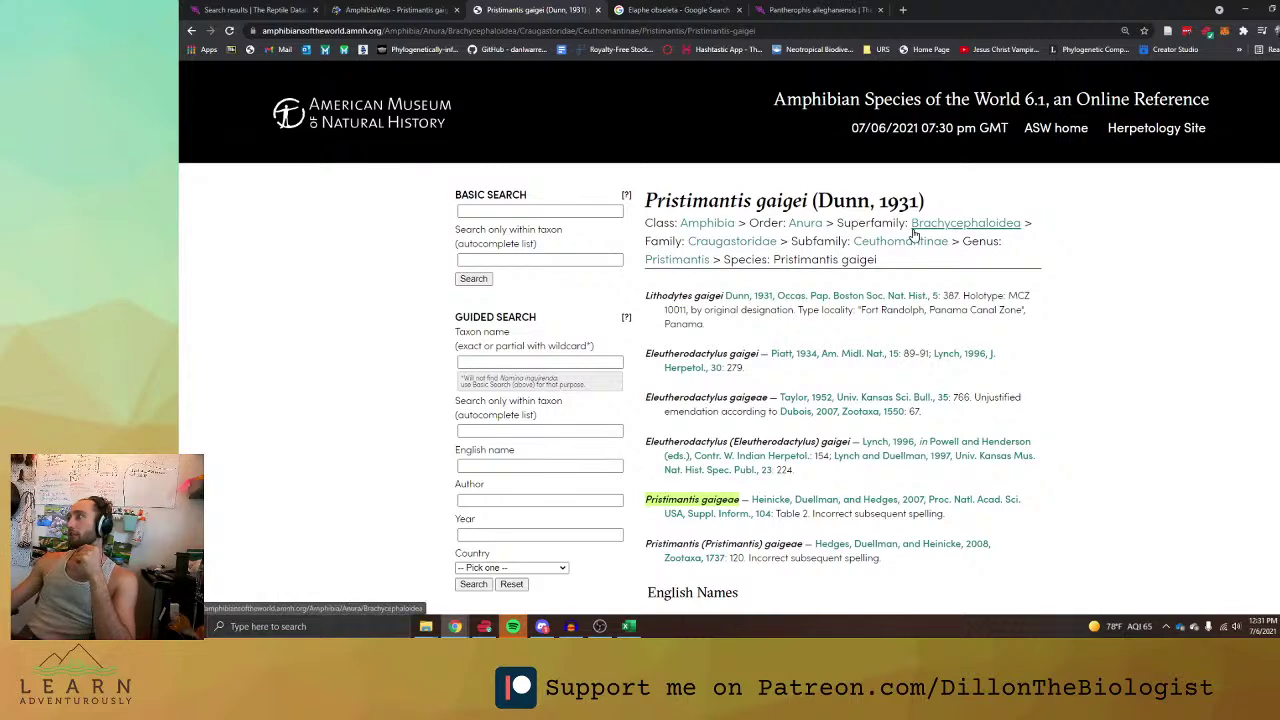
pyautogui.click(816, 9)
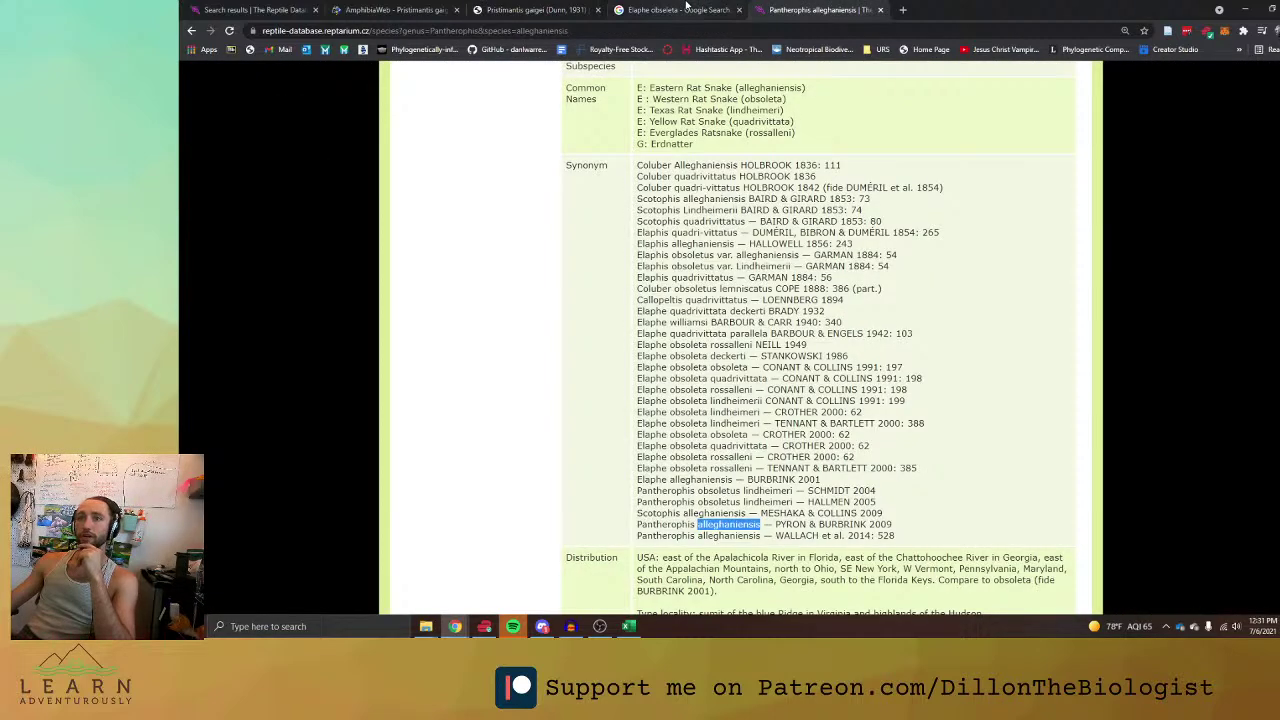
pyautogui.click(535, 9)
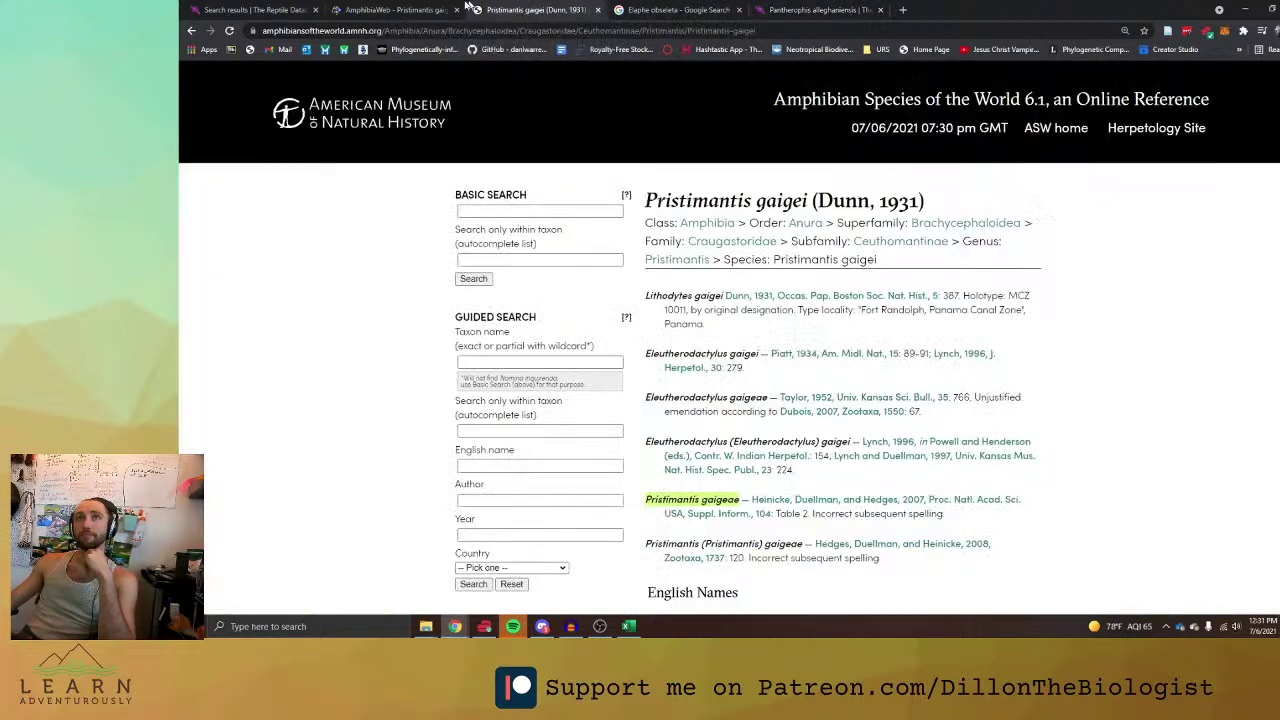
pyautogui.click(255, 9)
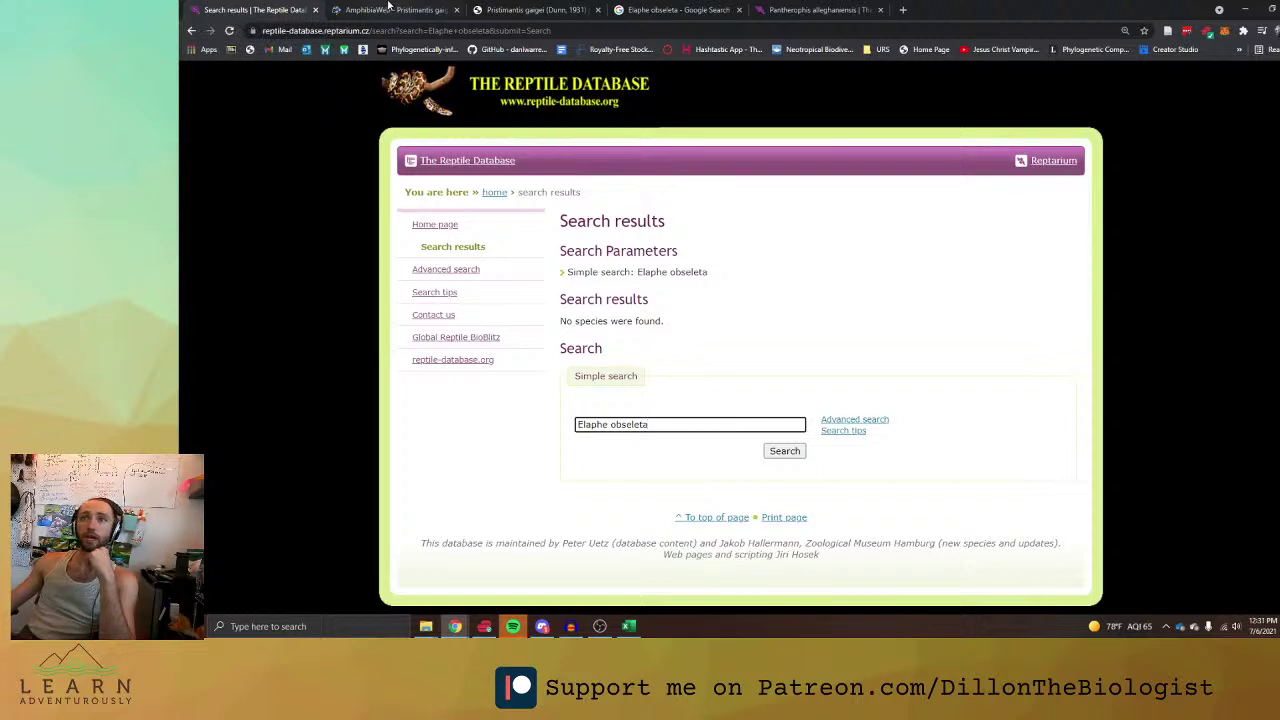
# Copy Pristimantis gaigei from AmphibiaWeb into the workbook's change column for Eleutherodactylus gaigei, without the source formatting.
pyautogui.click(395, 9)
pyautogui.scroll(1, 565, 240)
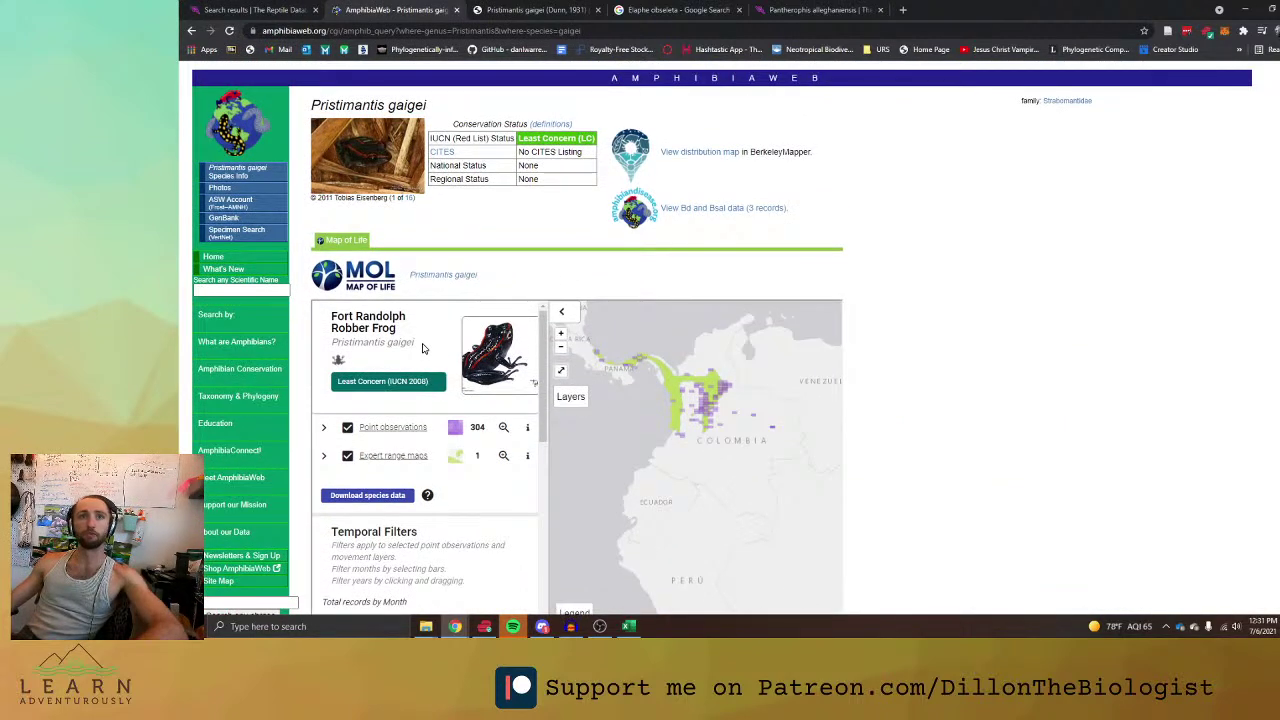
pyautogui.moveTo(415, 342); pyautogui.dragTo(336, 342)
pyautogui.click(333, 343)
pyautogui.tripleClick(333, 343)
pyautogui.hotkey('ctrl', 'c')
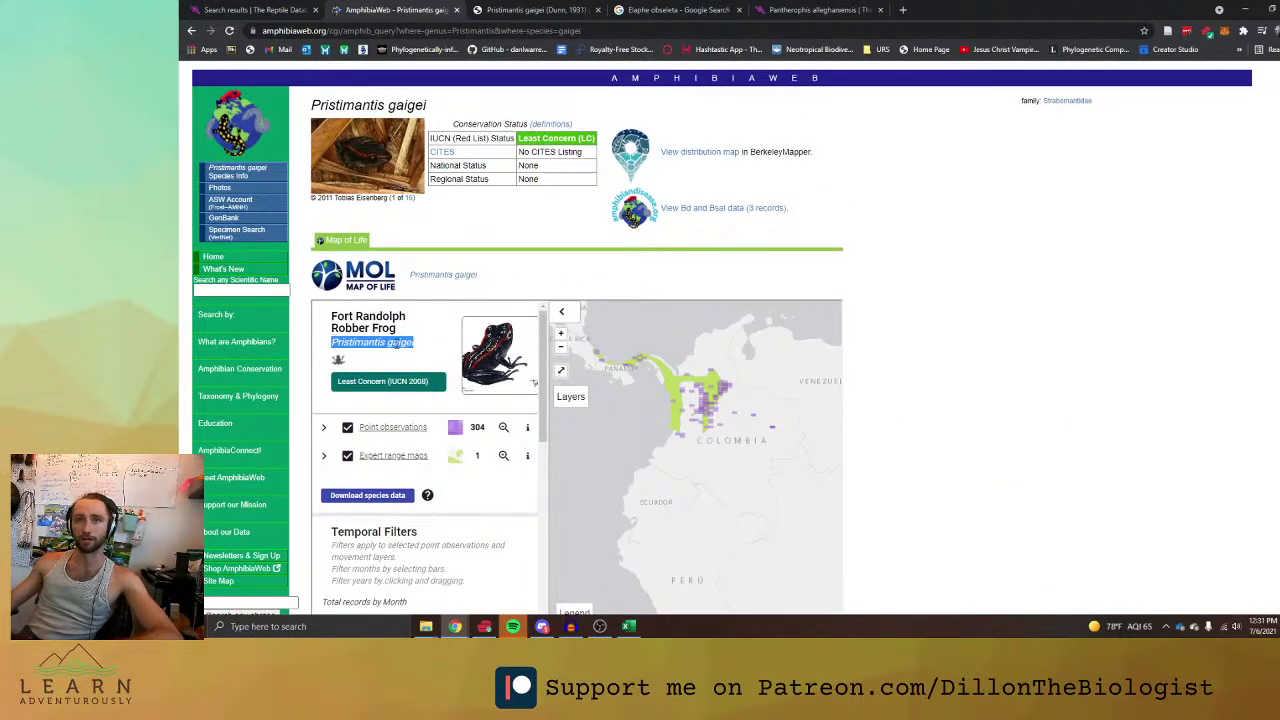
pyautogui.moveTo(530, 380)
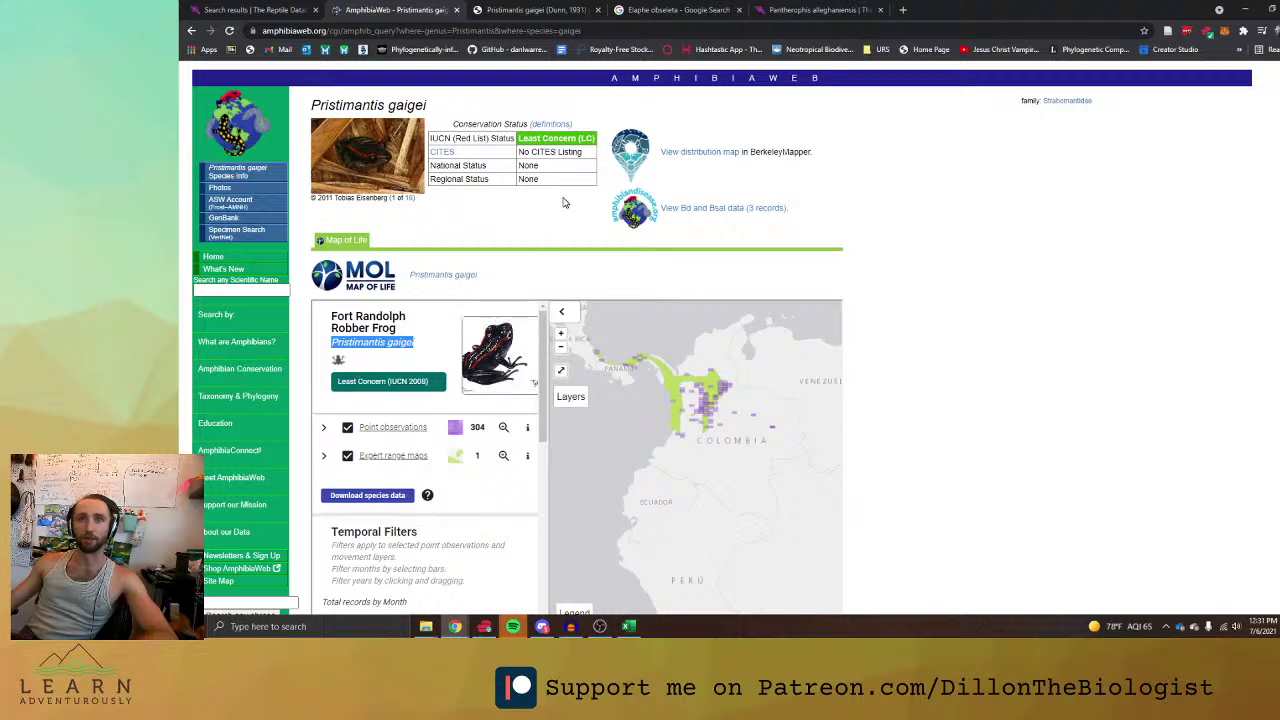
pyautogui.hotkey('alt', 'Tab')
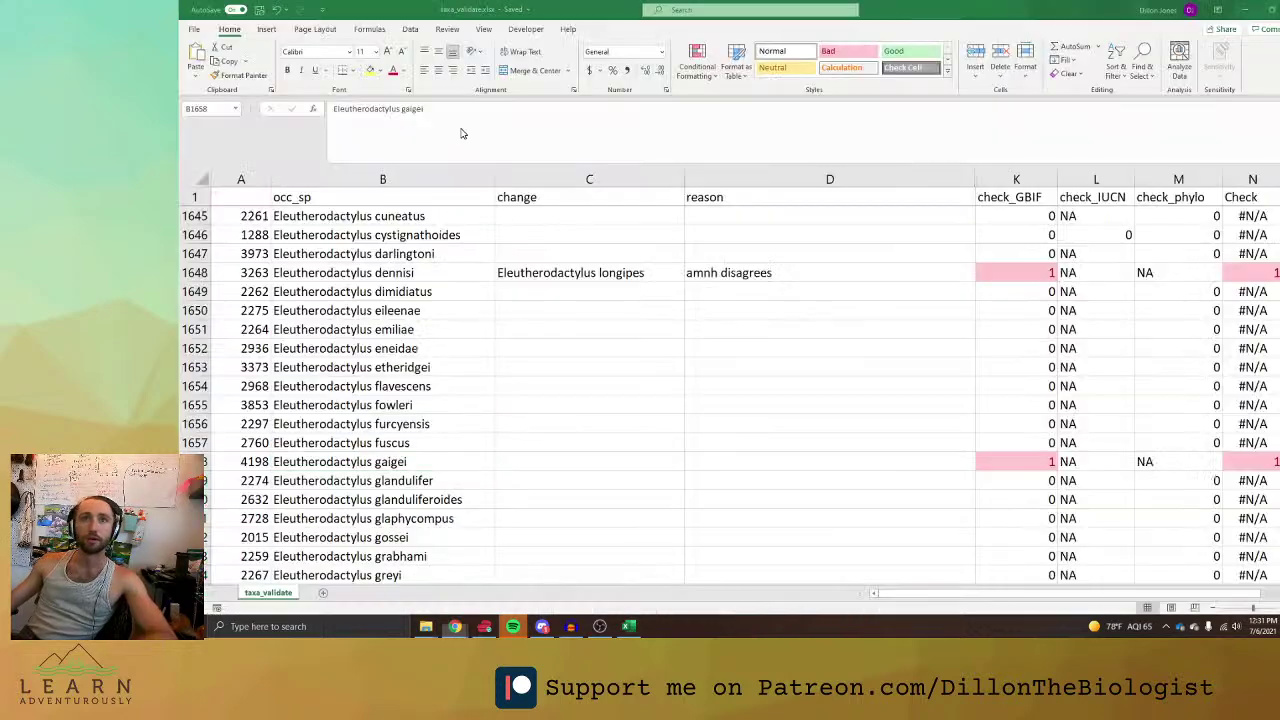
pyautogui.click(549, 464)
pyautogui.hotkey('ctrl', 'v')
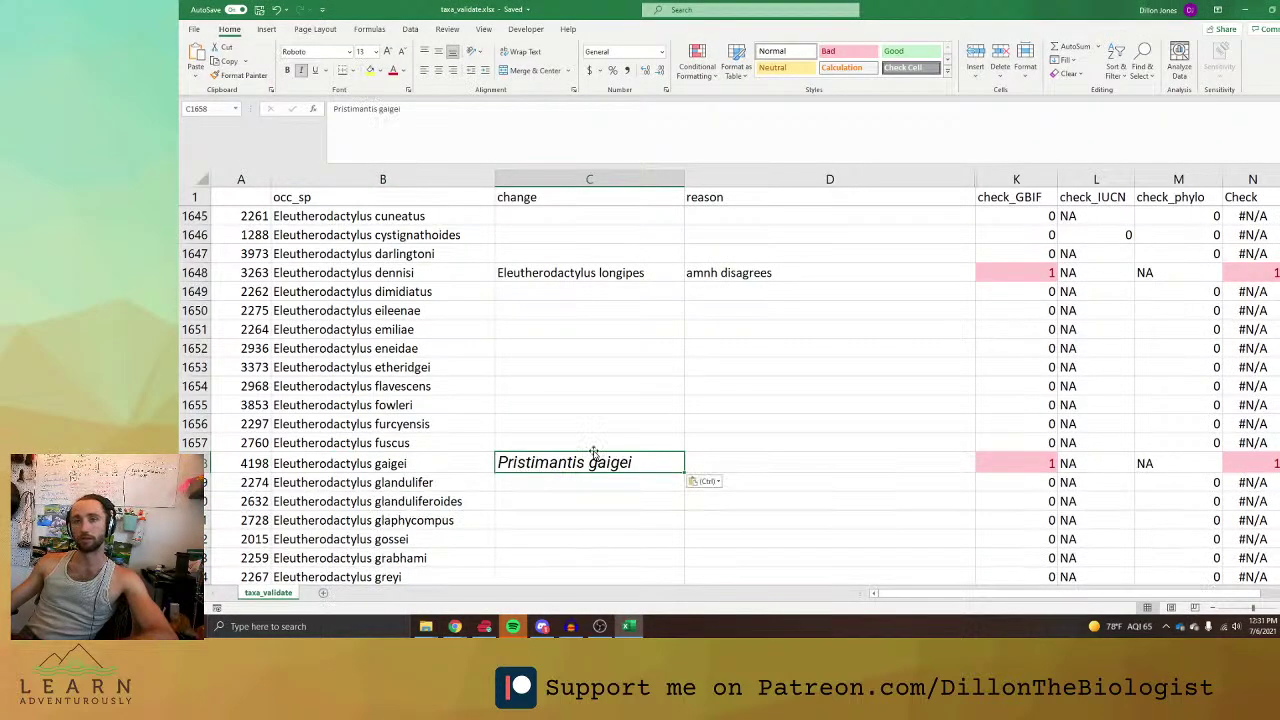
pyautogui.click(704, 481)
pyautogui.click(714, 514)
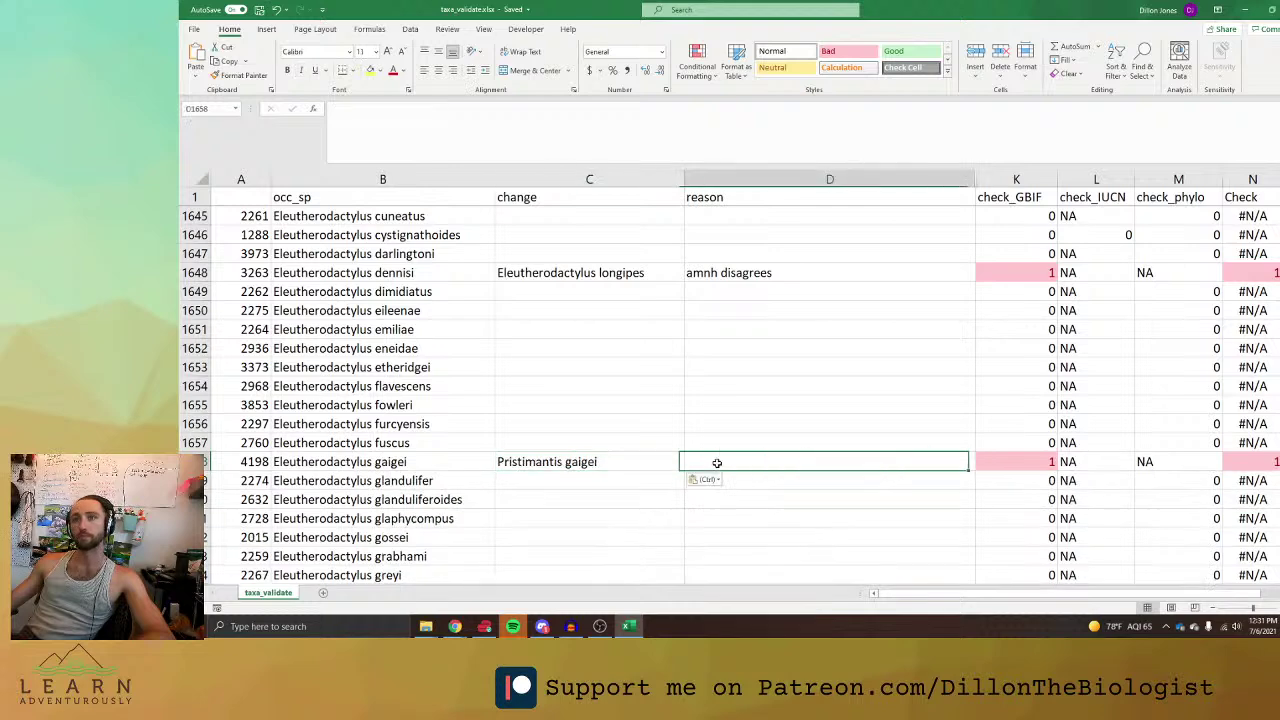
# Copy the 2007 Proc. Natl. Acad. Sci. USA citation for Pristimantis gaigeae into the reason cell for Eleutherodactylus gaigei as unformatted text.
pyautogui.hotkey('alt', 'Tab')
pyautogui.click(566, 9)
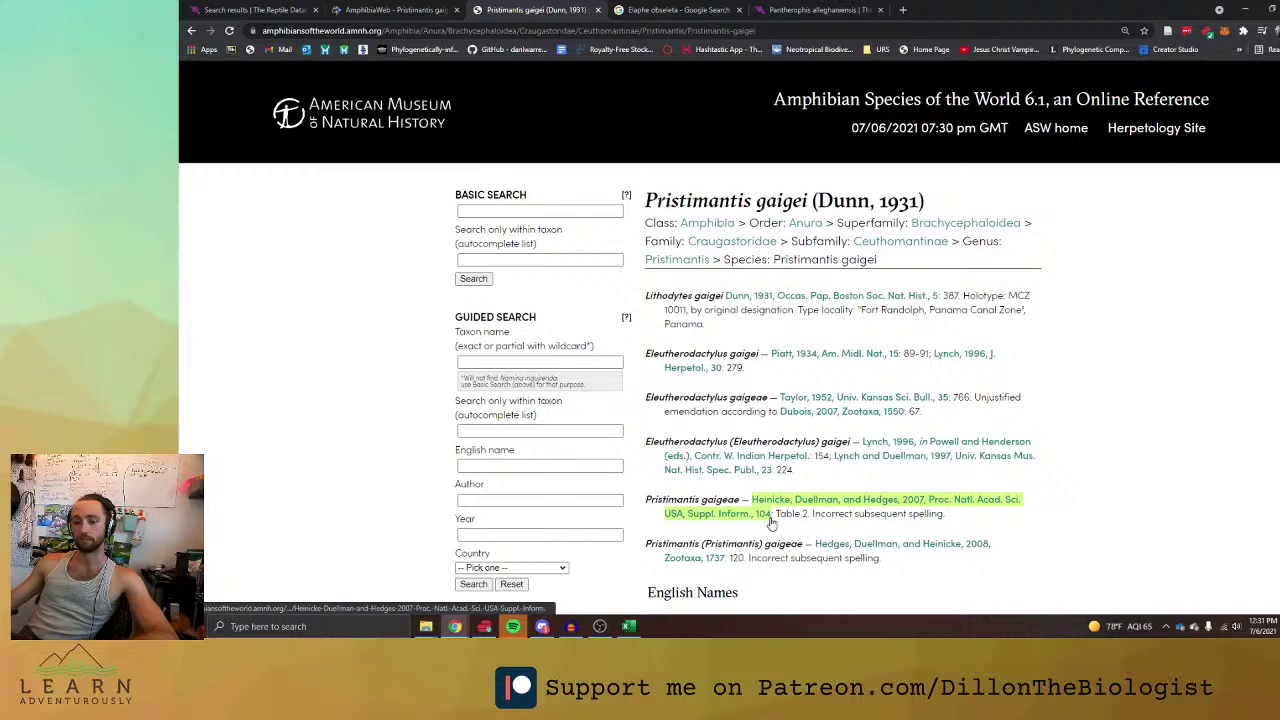
pyautogui.hotkey('alt', 'Tab')
pyautogui.write('Heinicke, Duellman, and Hedges, 2007, Proc. Natl. Acad. Sci. USA, Suppl. Inform., 104')
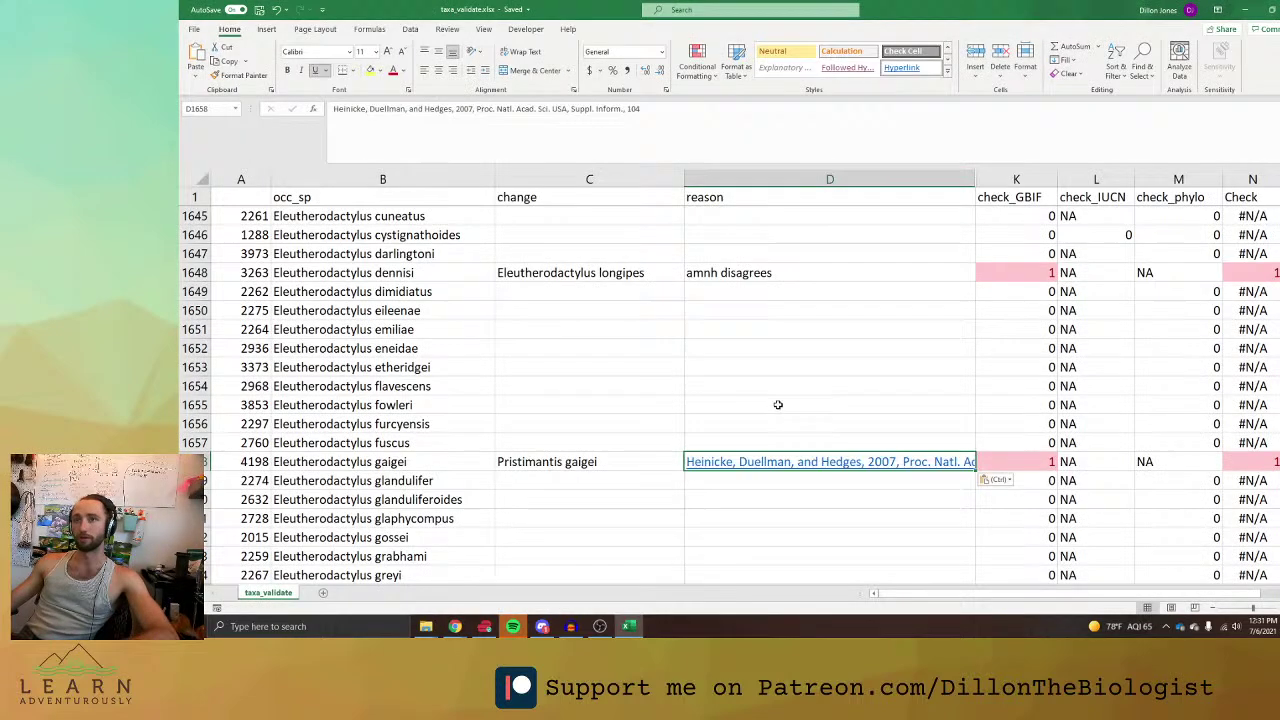
pyautogui.click(997, 479)
pyautogui.click(1003, 508)
pyautogui.click(832, 512)
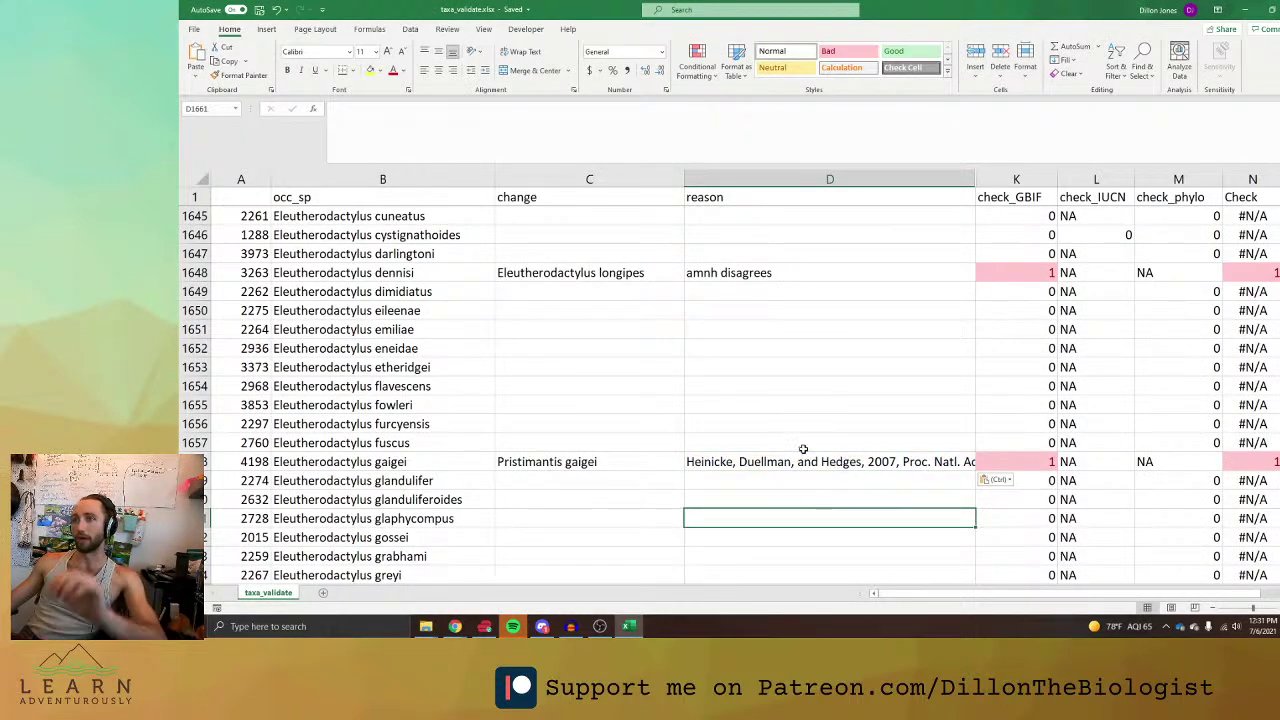
# Copy the next flagged name, Eleutherodactylus nivicolimae, search Amphibian Species of the World for it, and open the Eleutherodactylus rufescens record.
pyautogui.scroll(-17, 585, 419)
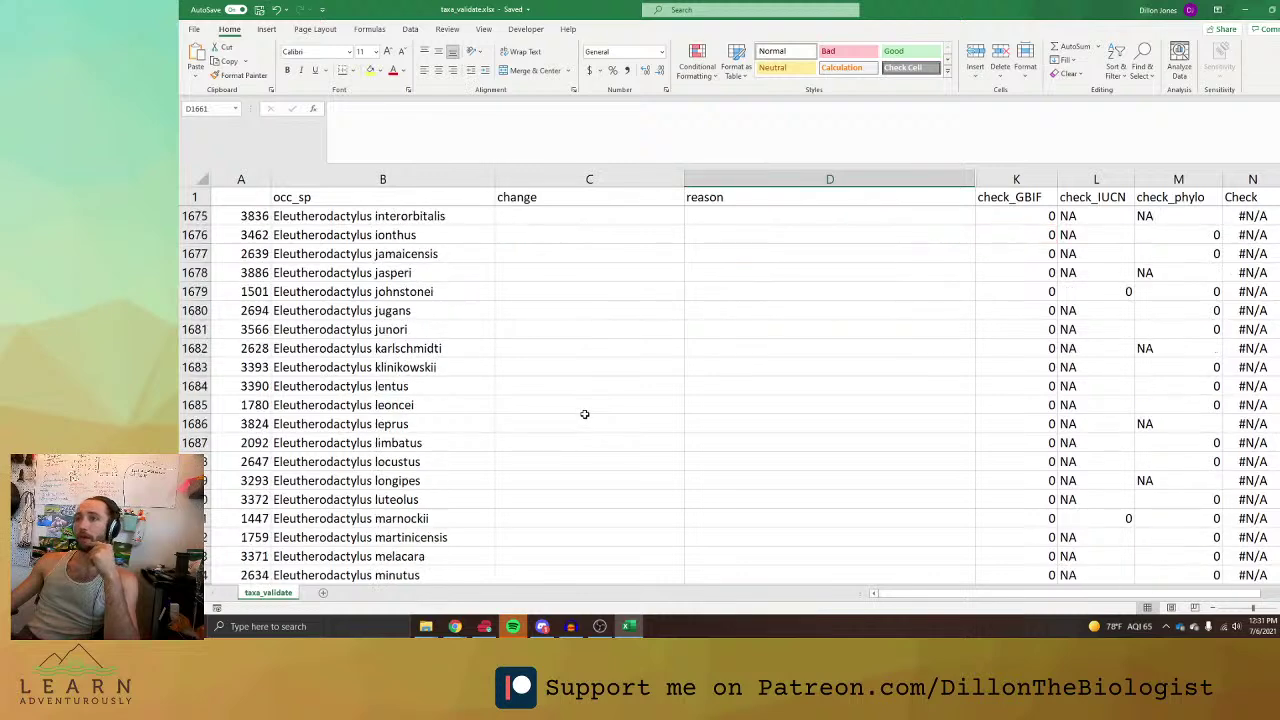
pyautogui.scroll(3, 585, 413)
pyautogui.click(382, 216)
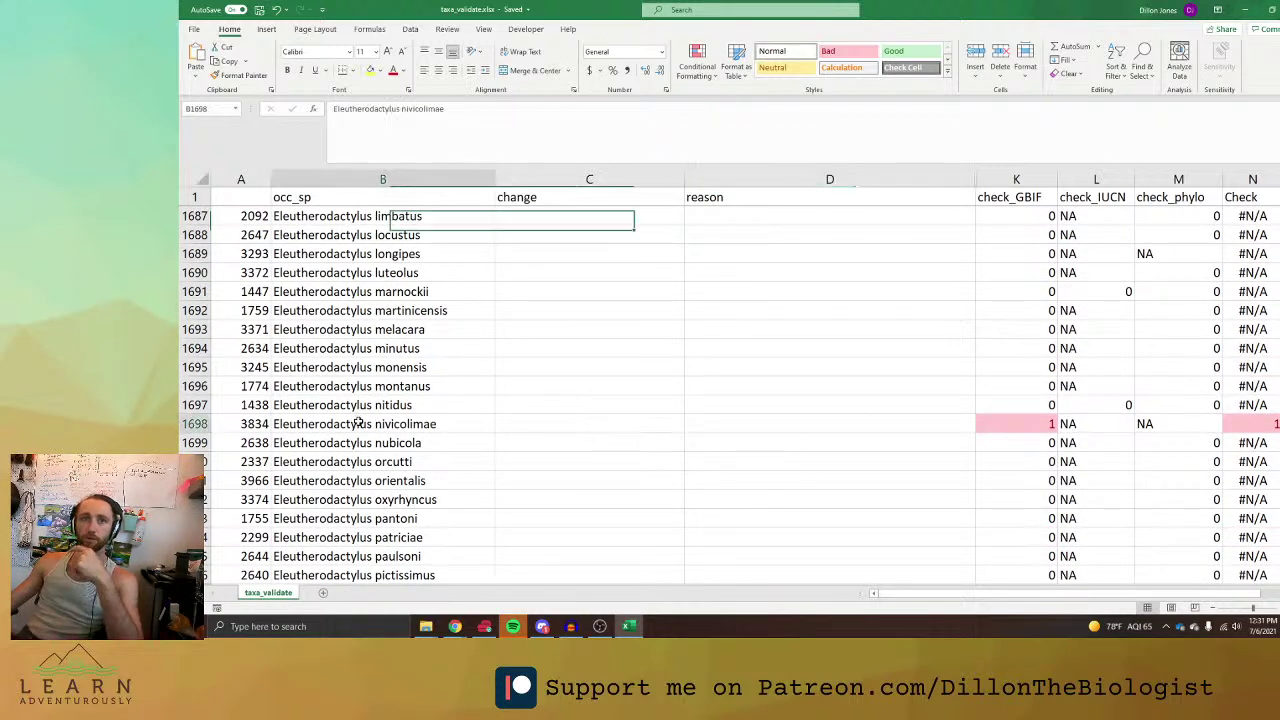
pyautogui.click(330, 424)
pyautogui.hotkey('ctrl', 'c')
pyautogui.hotkey('alt', 'Tab')
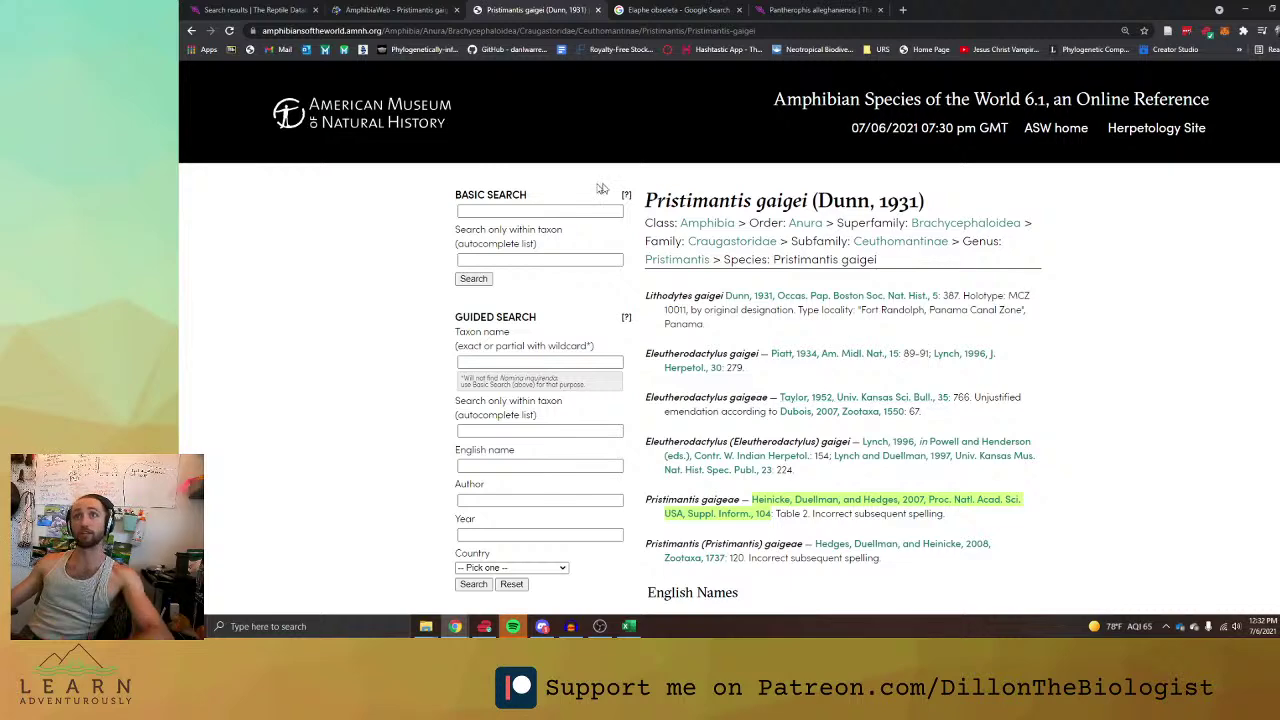
pyautogui.click(552, 208)
pyautogui.hotkey('ctrl', 'v')
pyautogui.press('Return')
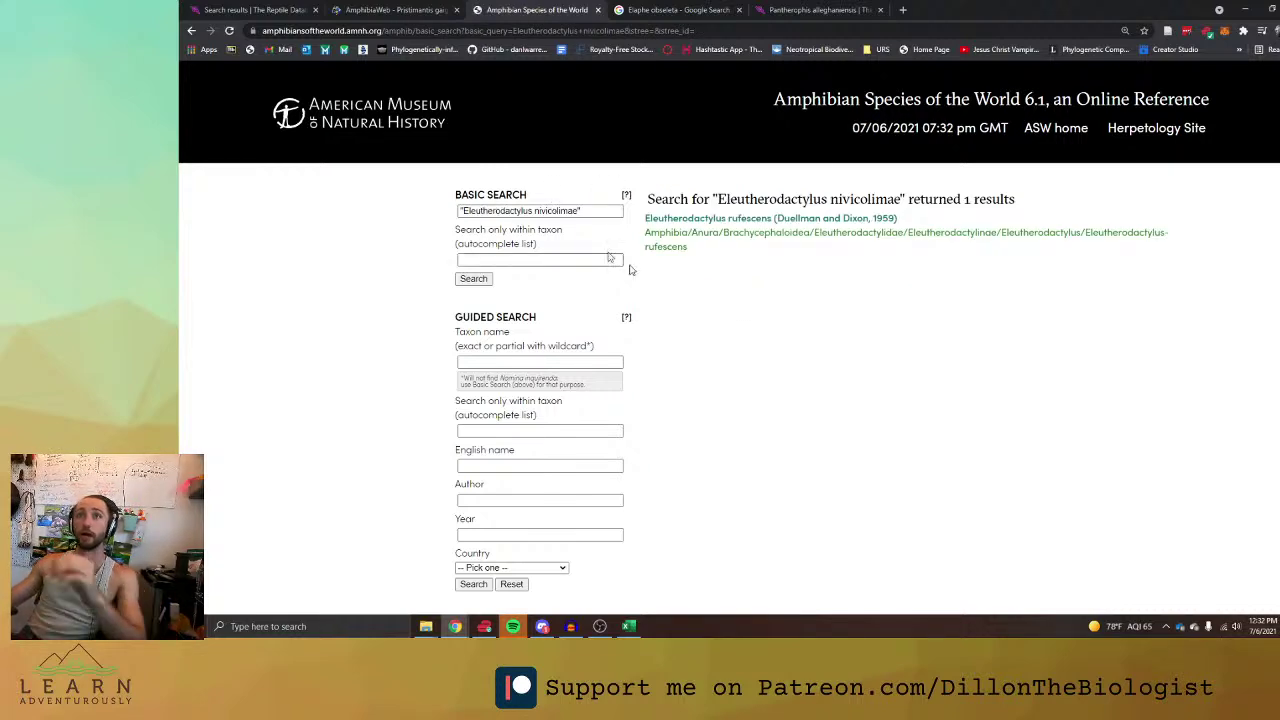
pyautogui.click(827, 219)
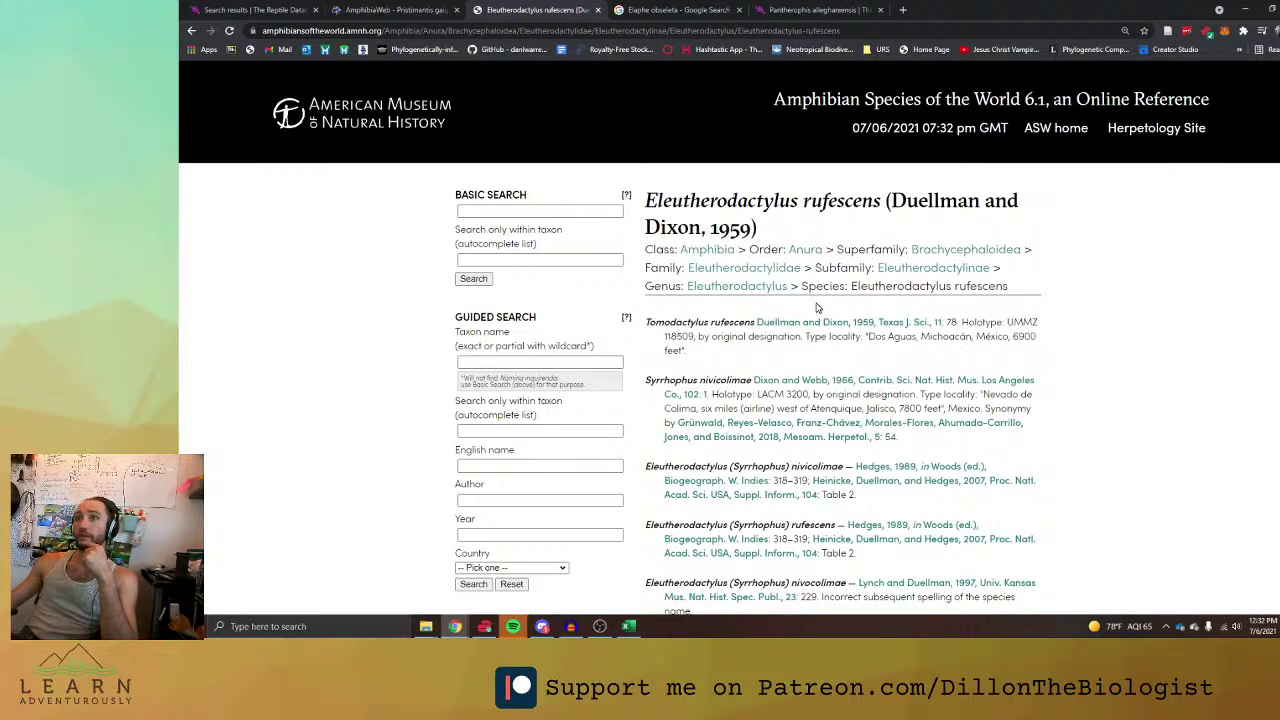
# Examine the synonymy and English names in the Eleutherodactylus rufescens record for how Eleutherodactylus nivicolimae is treated.
pyautogui.scroll(-4, 880, 275)
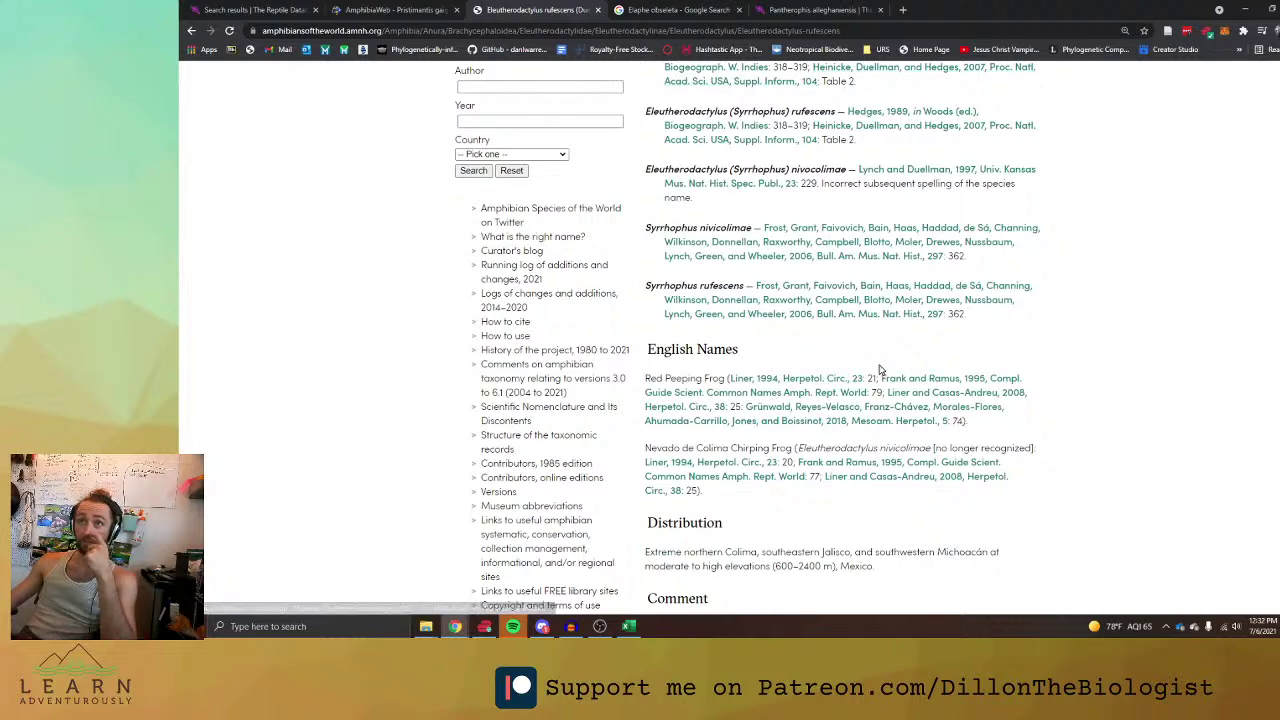
pyautogui.scroll(1, 880, 370)
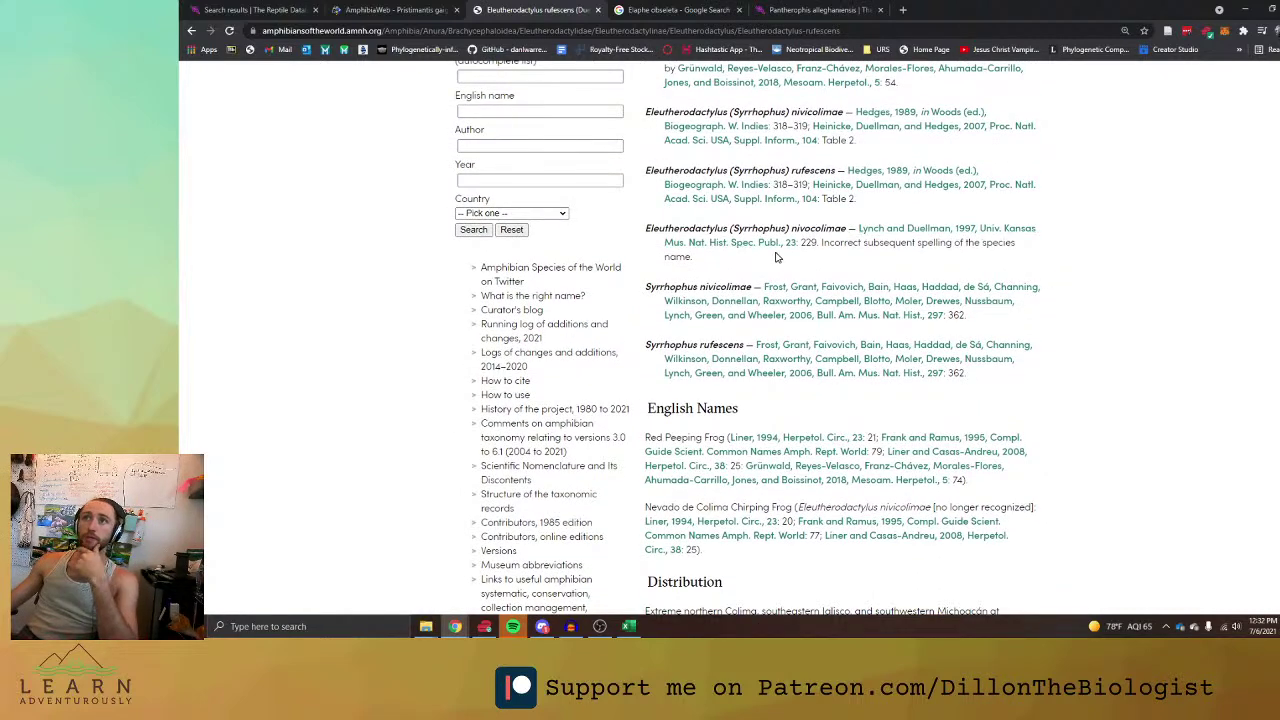
pyautogui.scroll(3, 775, 257)
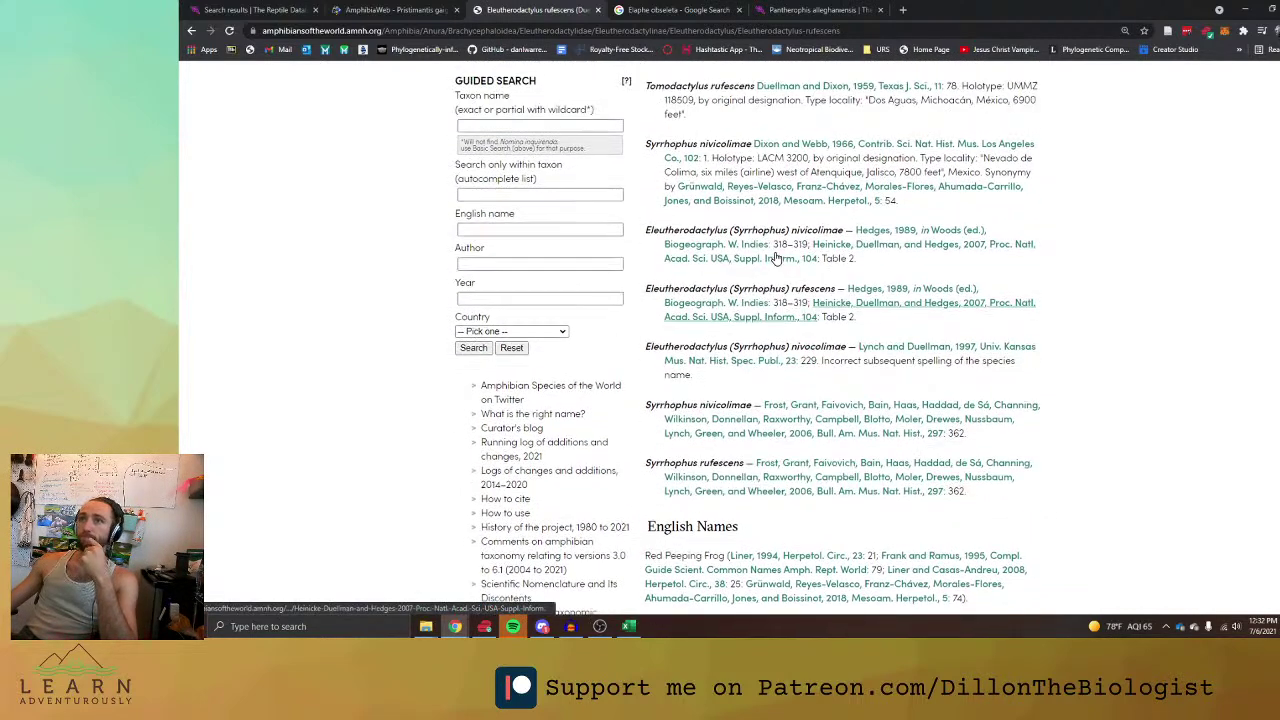
pyautogui.scroll(1, 775, 257)
pyautogui.scroll(-2, 775, 257)
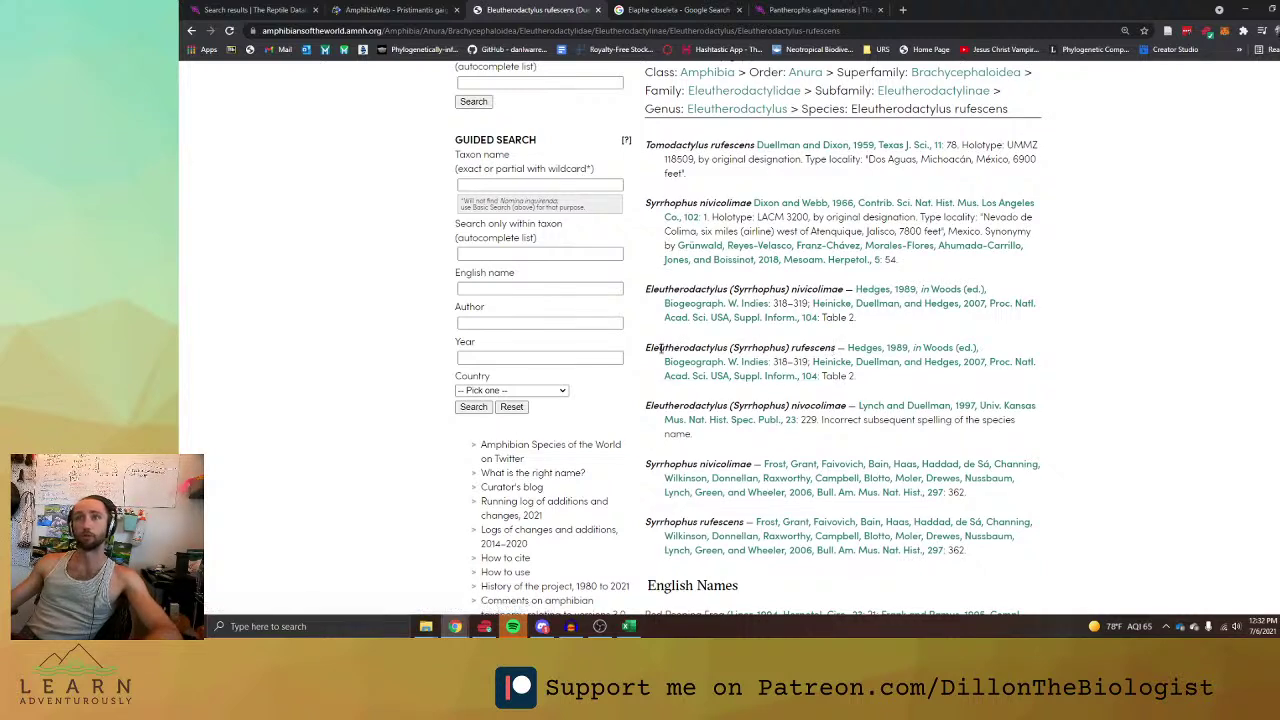
pyautogui.moveTo(649, 344); pyautogui.dragTo(804, 347)
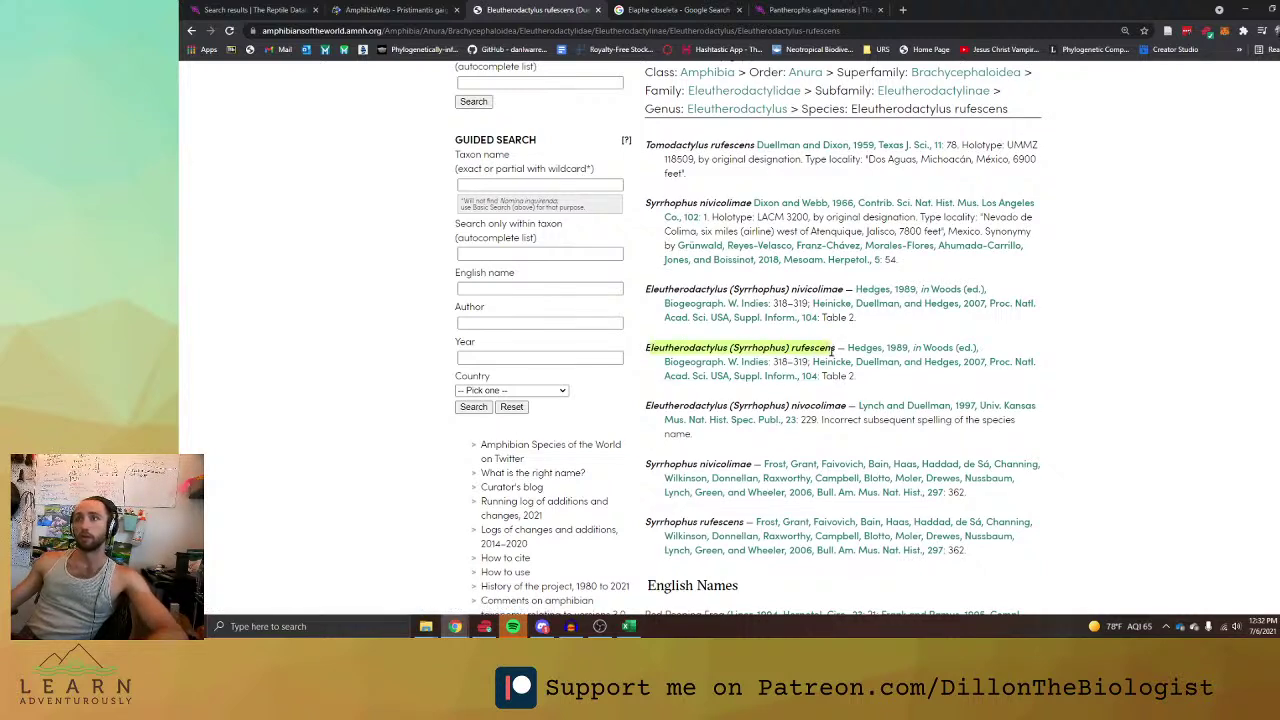
pyautogui.click(834, 347)
pyautogui.scroll(2, 700, 220)
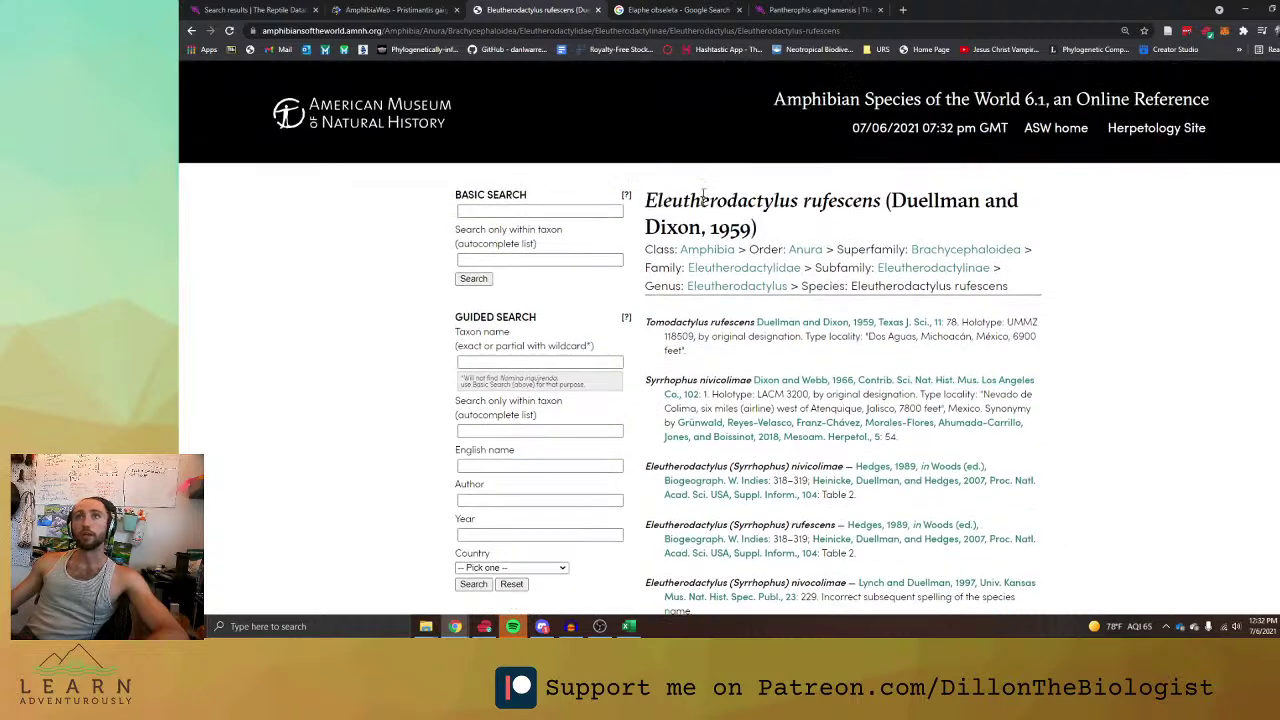
# Copy Eleutherodactylus rufescens from the Amphibian Species of the World record and search AmphibiaWeb for that scientific name.
pyautogui.moveTo(879, 203); pyautogui.dragTo(646, 203)
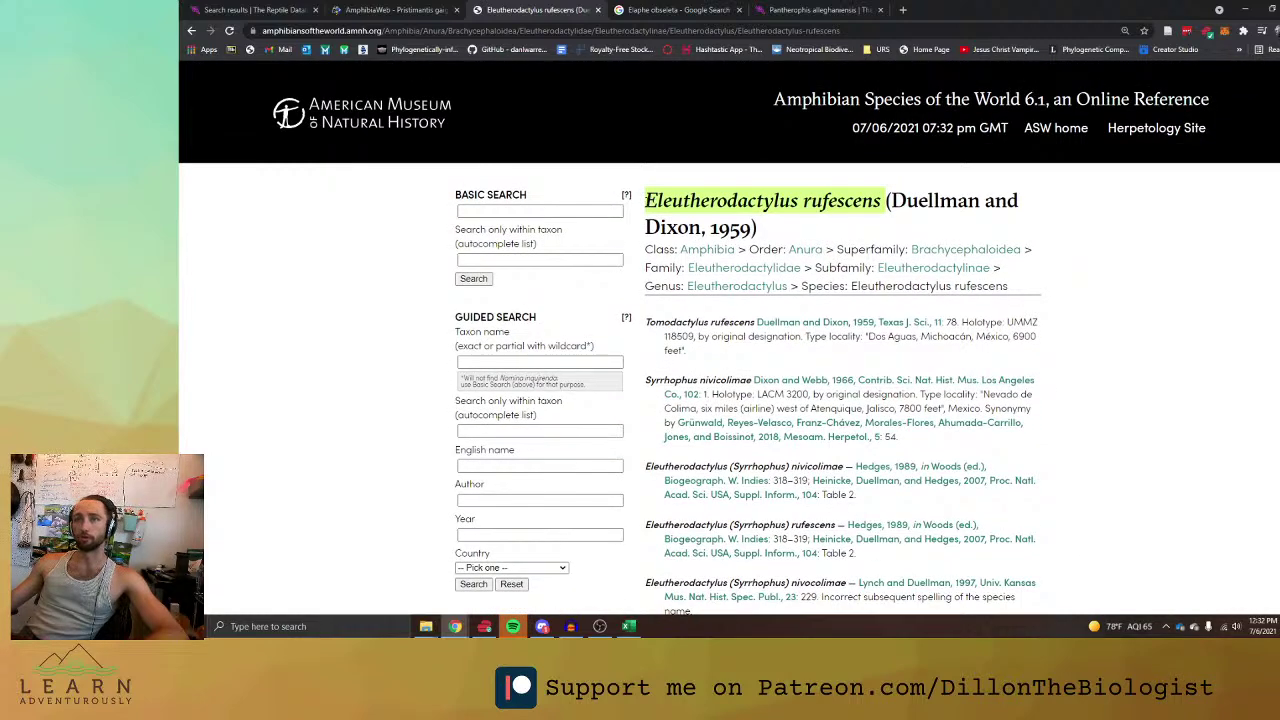
pyautogui.click(390, 10)
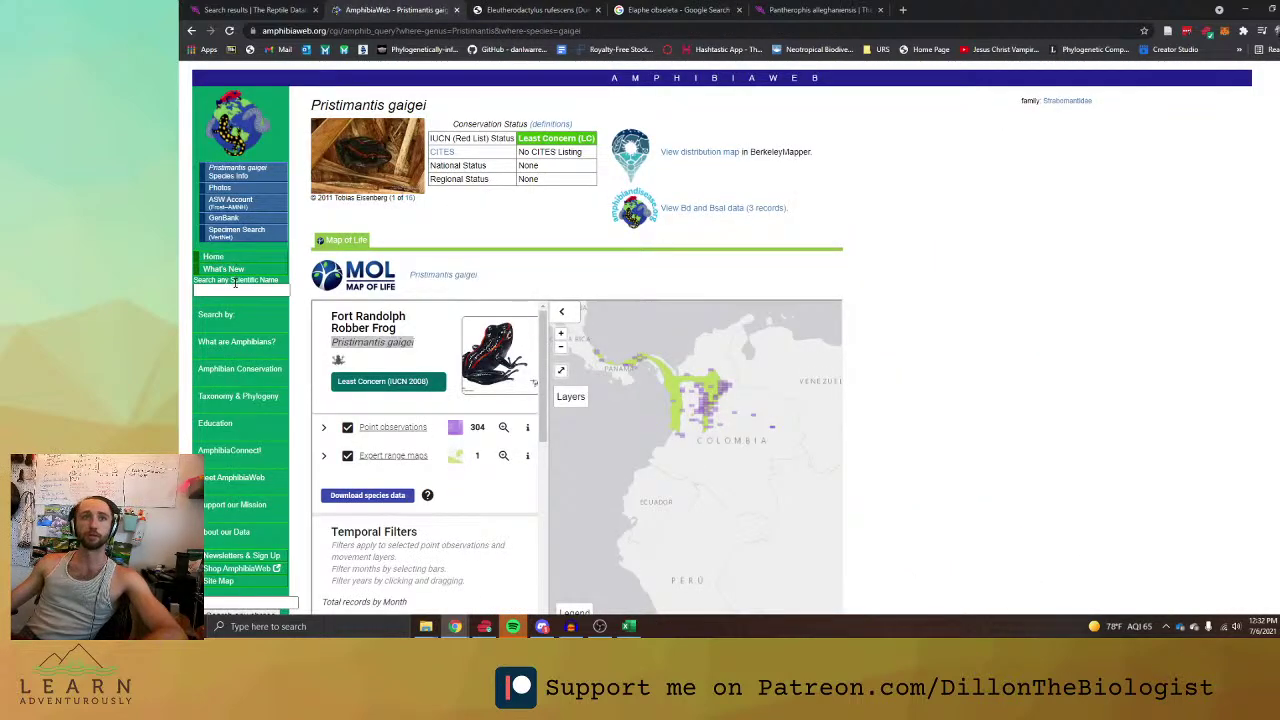
pyautogui.click(241, 289)
pyautogui.hotkey('ctrl', 'v')
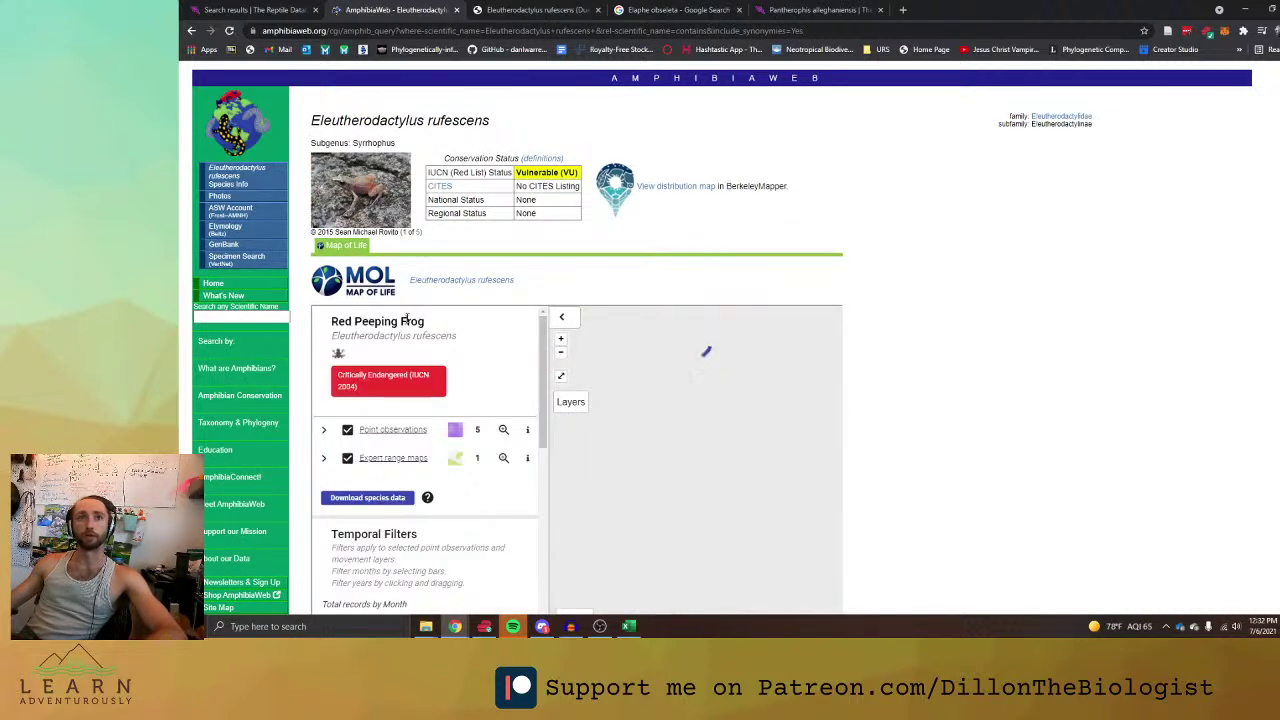
# Copy Eleutherodactylus rufescens from AmphibiaWeb into the workbook's change column for Eleutherodactylus nivicolimae.
pyautogui.moveTo(460, 340); pyautogui.dragTo(328, 337)
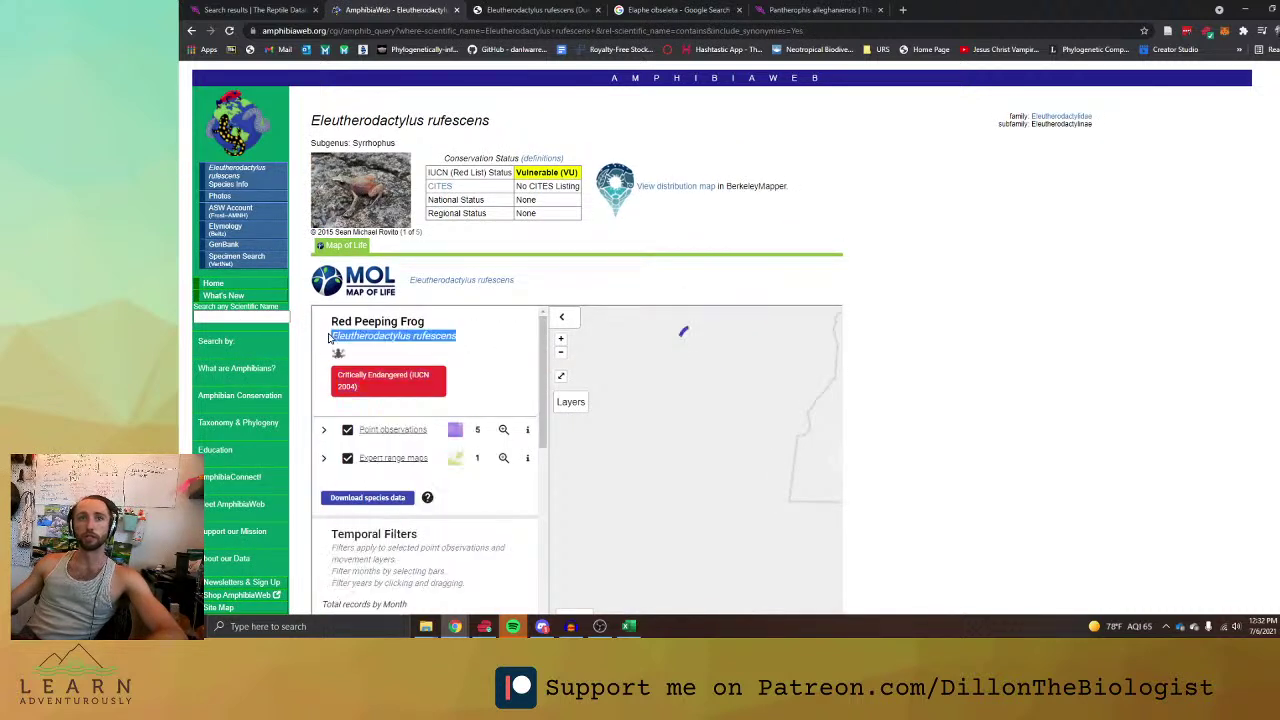
pyautogui.hotkey('alt', 'Tab')
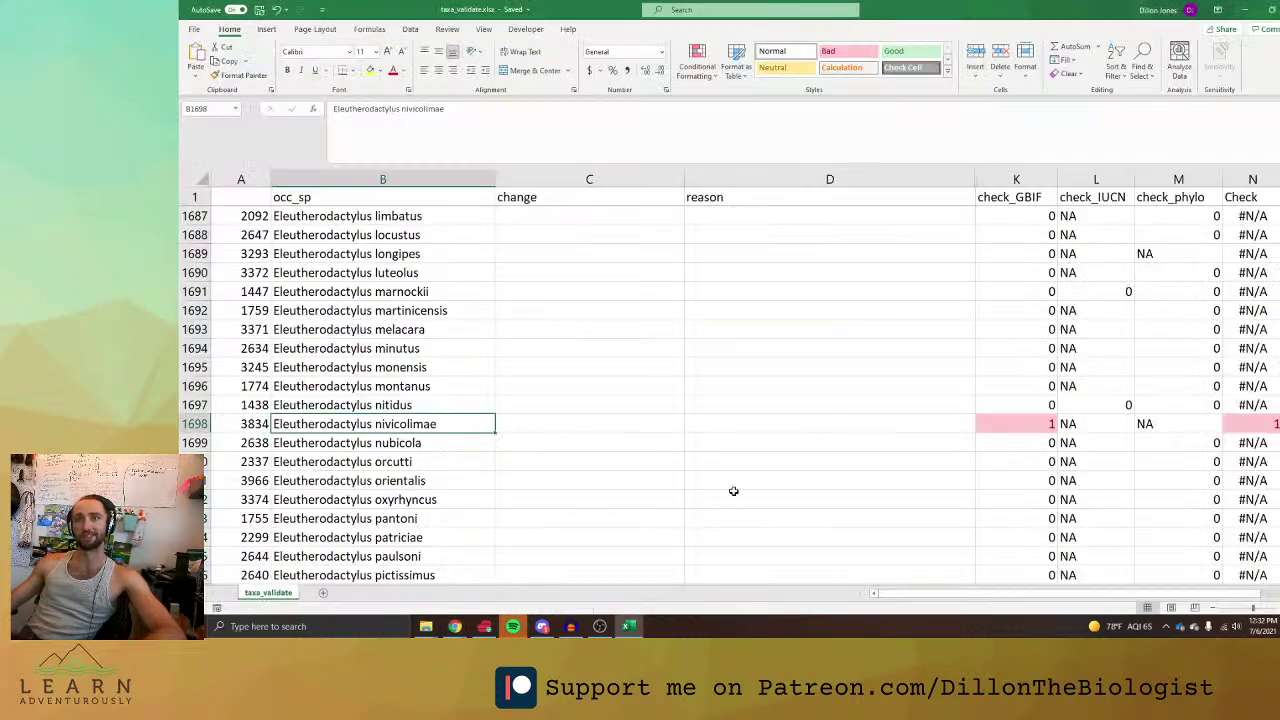
pyautogui.click(640, 424)
pyautogui.hotkey('ctrl', 'v')
pyautogui.hotkey('alt', 'Tab')
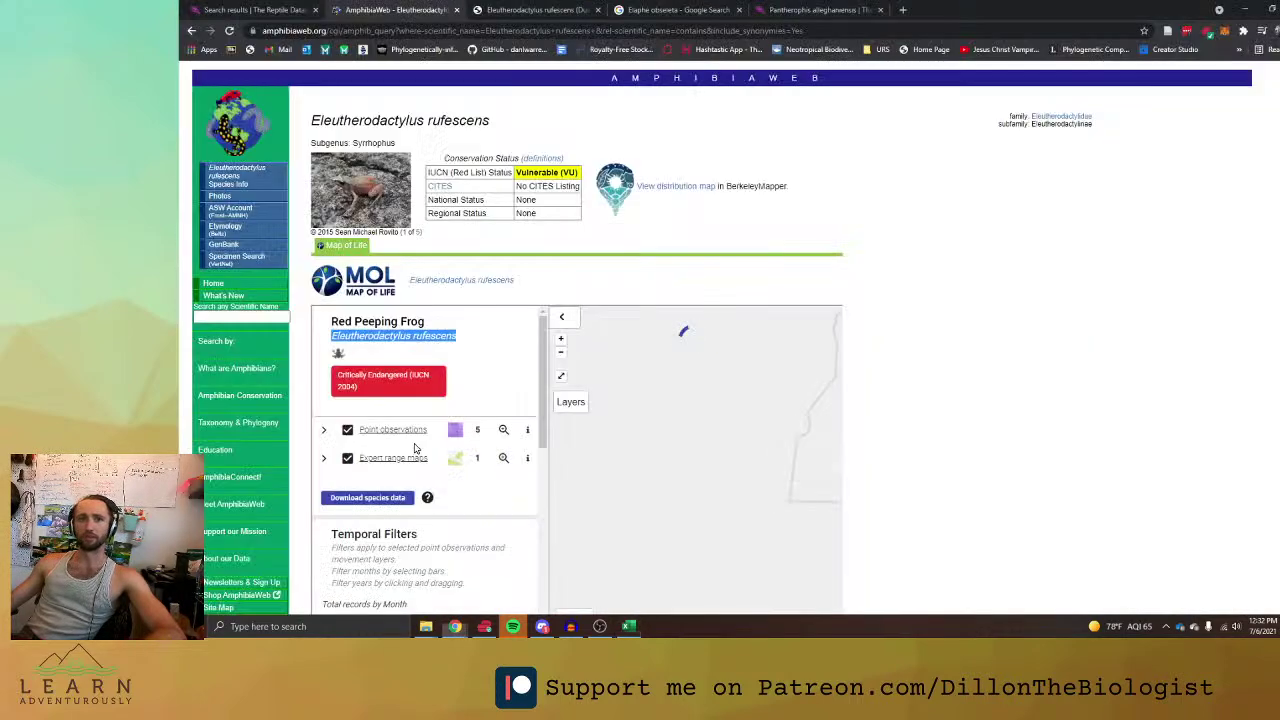
pyautogui.hotkey('alt', 'Tab')
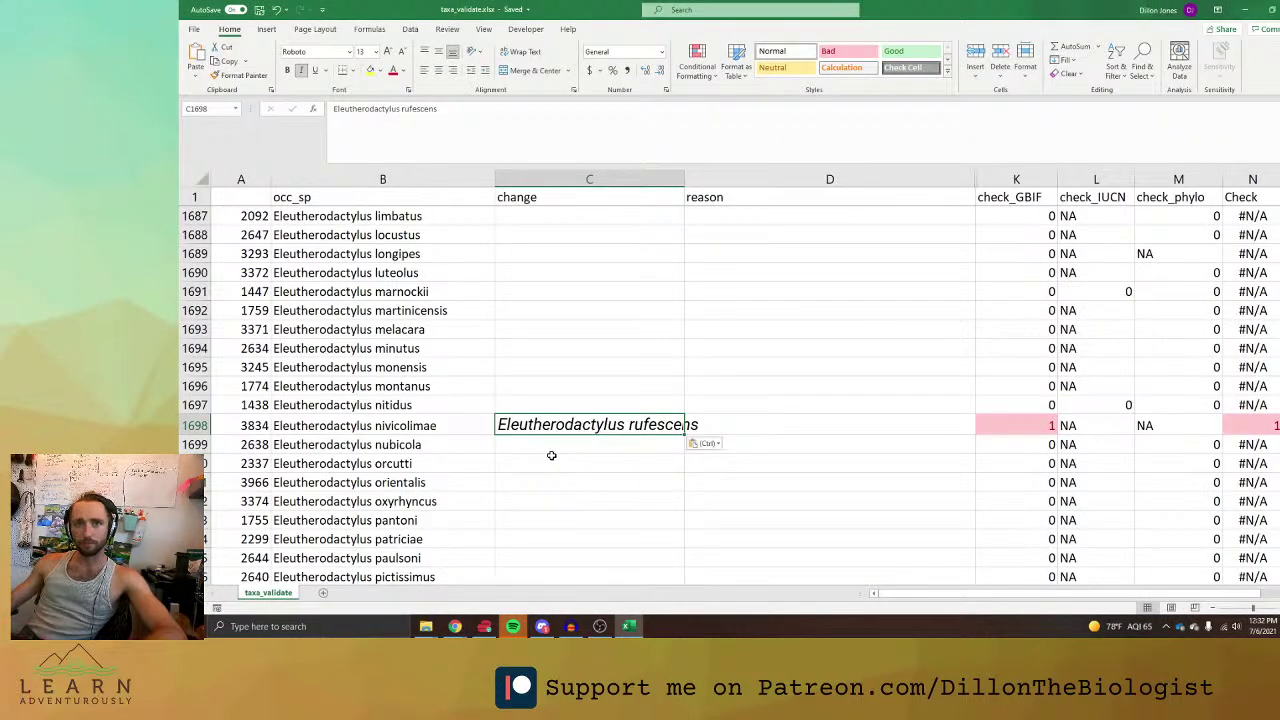
# Copy the Hedges, 1989, Biogeograph. W. Indies citation for Eleutherodactylus rufescens into the reason cell for Eleutherodactylus nivicolimae as unformatted text.
pyautogui.hotkey('alt', 'Tab')
pyautogui.click(815, 9)
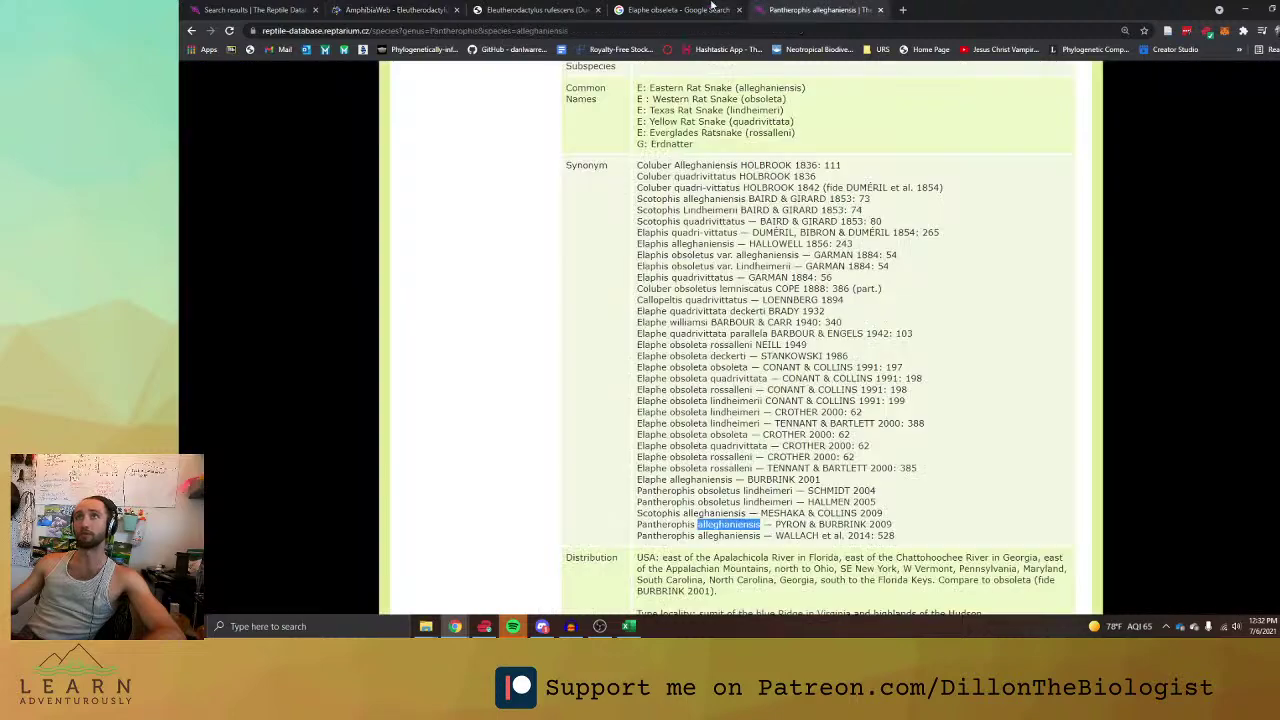
pyautogui.click(660, 9)
pyautogui.click(540, 9)
pyautogui.scroll(-3, 840, 355)
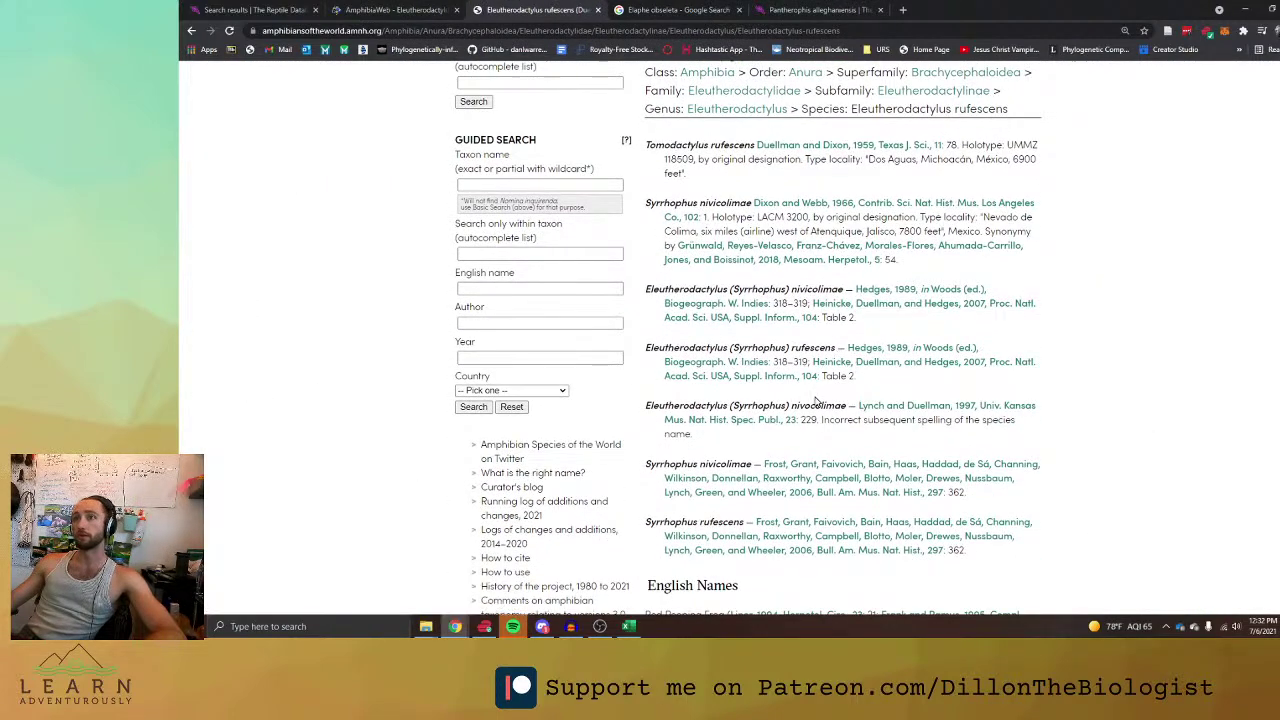
pyautogui.hotkey('alt', 'Tab')
pyautogui.hotkey('ctrl', 'v')
pyautogui.hotkey('alt', 'Tab')
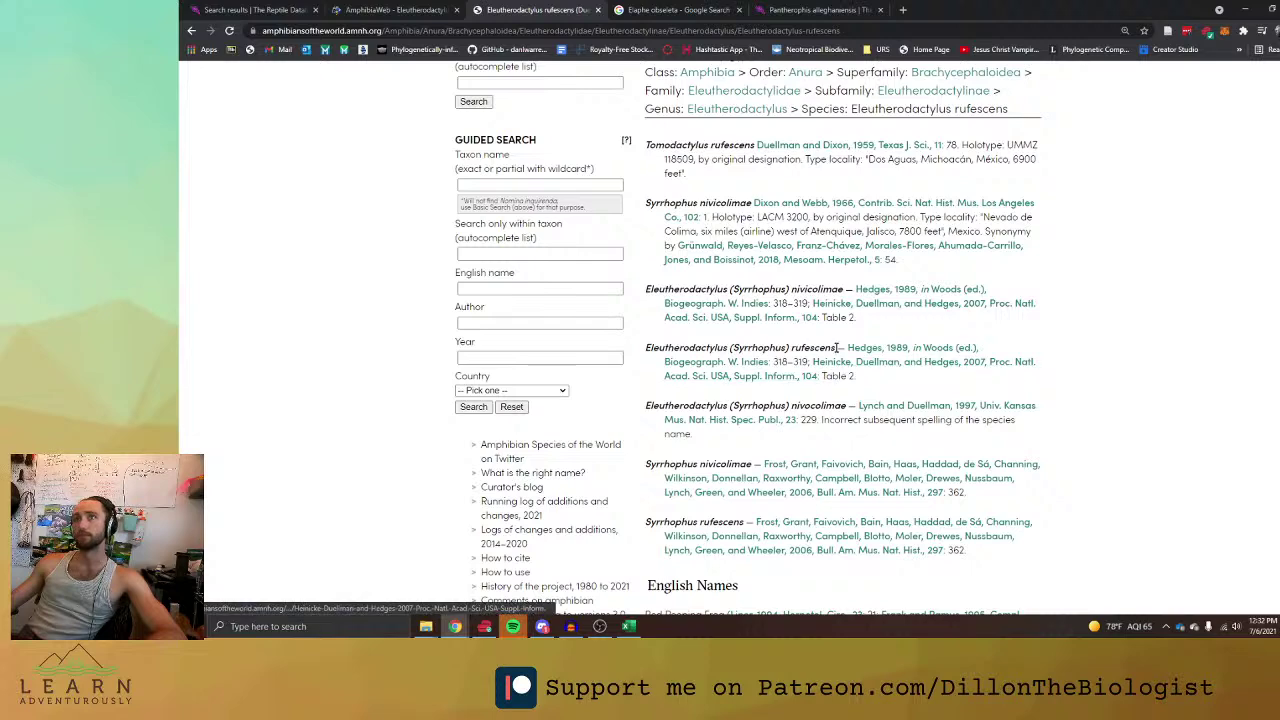
pyautogui.moveTo(848, 348); pyautogui.dragTo(771, 361)
pyautogui.hotkey('alt', 'Tab')
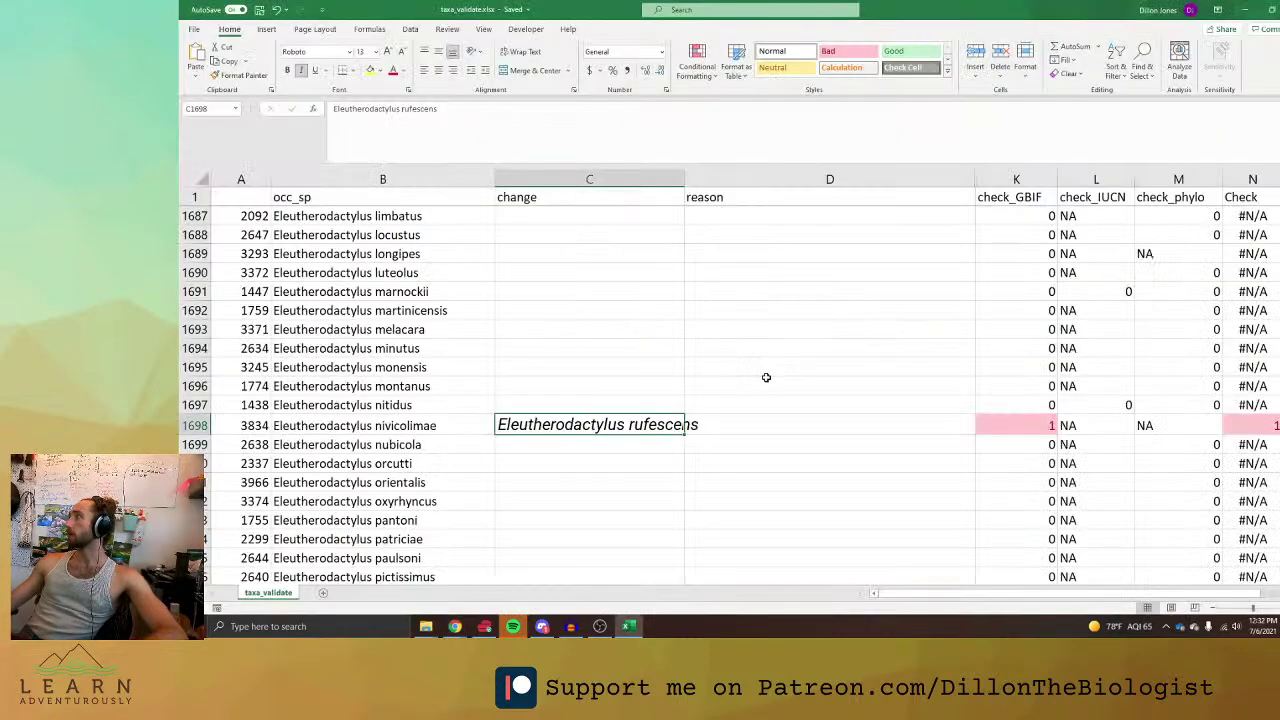
pyautogui.click(760, 426)
pyautogui.rightClick(762, 428)
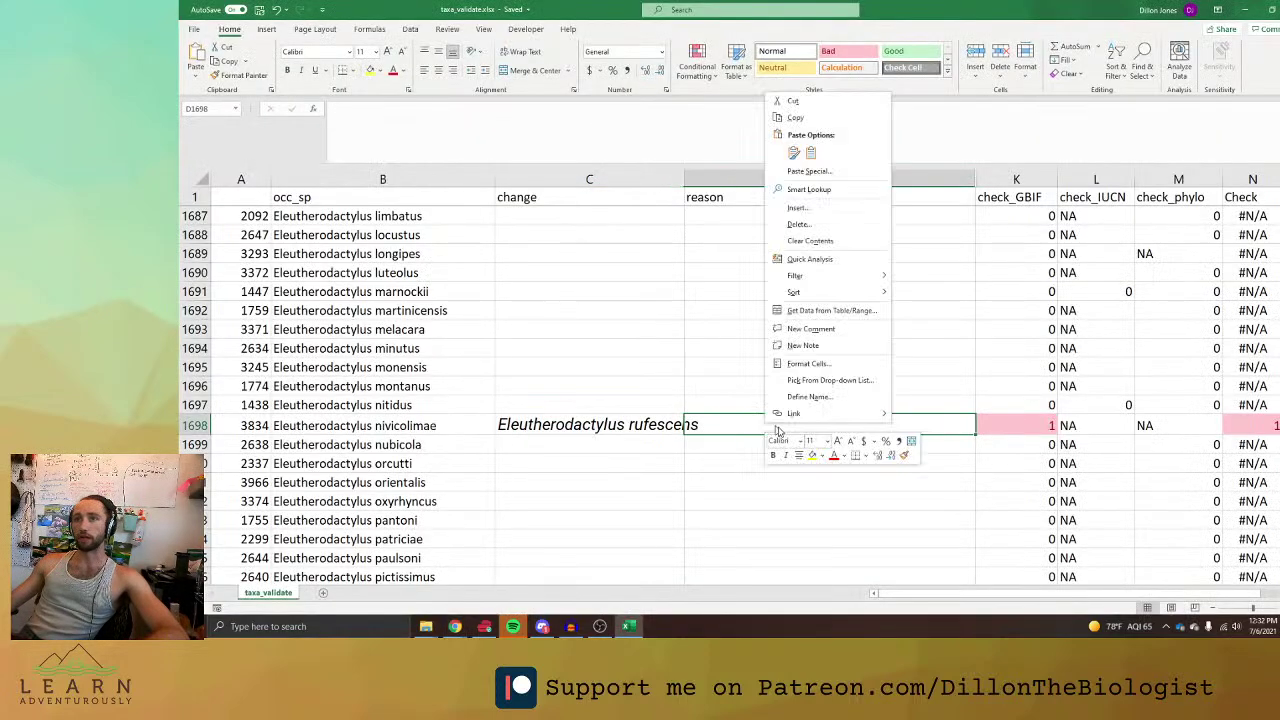
pyautogui.click(810, 152)
# Copy the next flagged name, Eleutherodactylus ramsdeni, from the workbook and search Amphibian Species of the World for it.
pyautogui.scroll(-8, 834, 490)
pyautogui.click(900, 360)
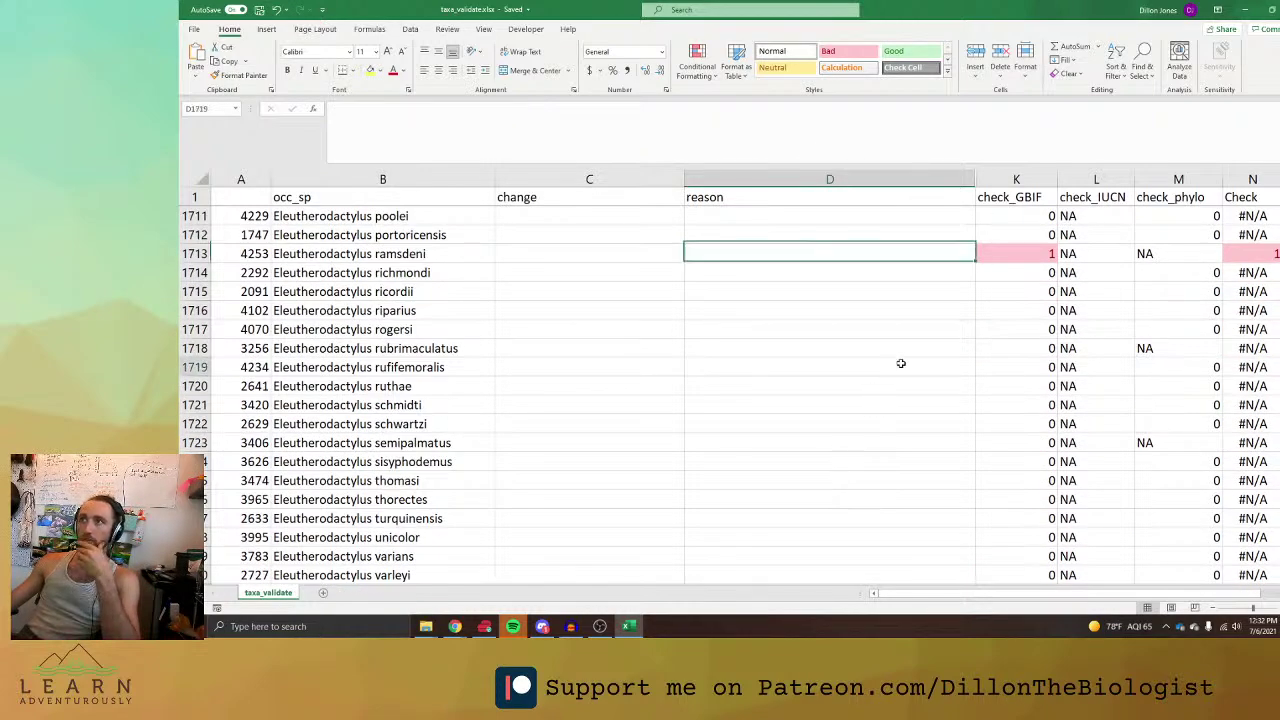
pyautogui.click(371, 253)
pyautogui.hotkey('ctrl', 'c')
pyautogui.hotkey('alt', 'Tab')
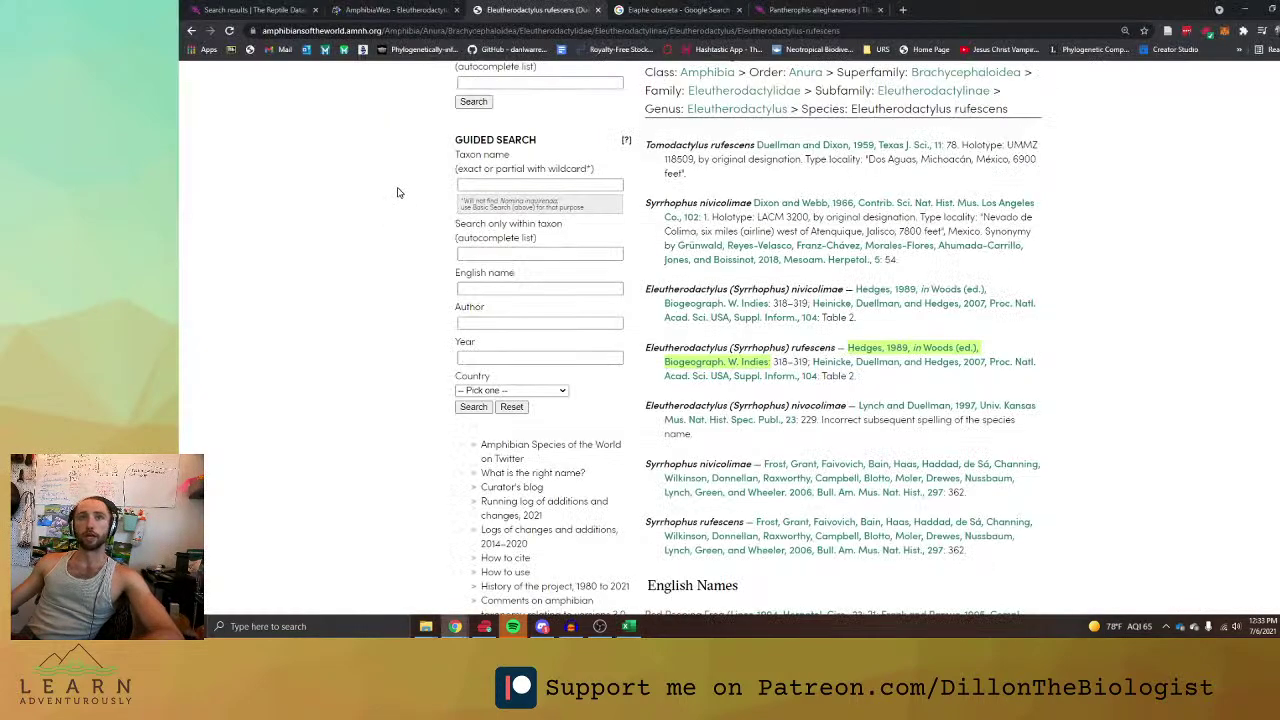
pyautogui.scroll(3, 540, 220)
pyautogui.click(537, 209)
pyautogui.hotkey('ctrl', 'v')
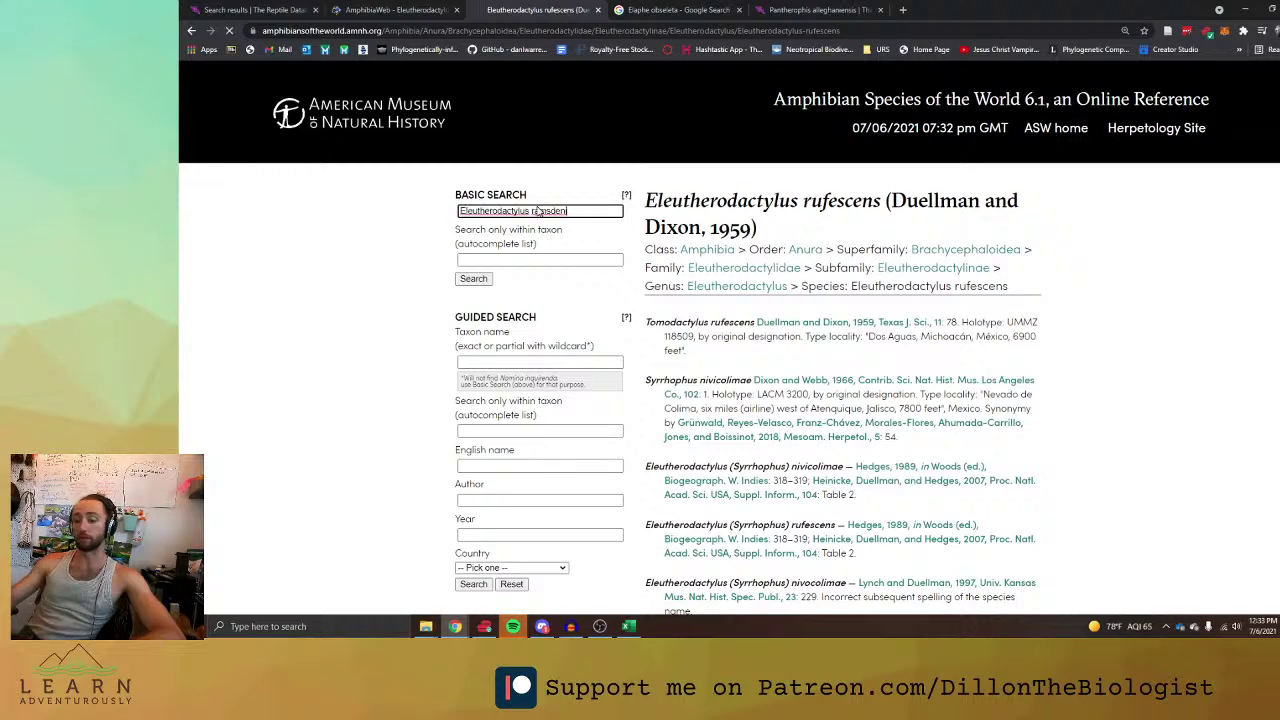
pyautogui.press('Return')
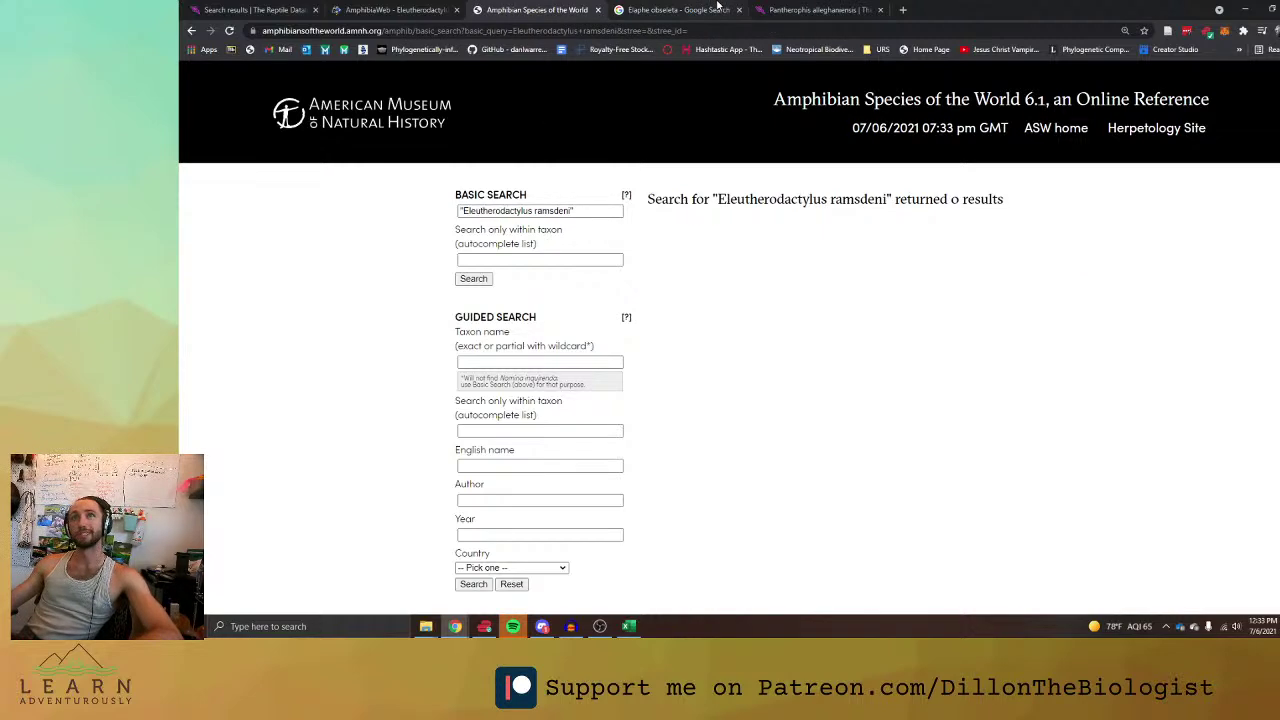
# Search Google for Eleutherodactylus ramsdeni in a new tab and examine the results for its taxonomic status.
pyautogui.hotkey('alt', 'Tab')
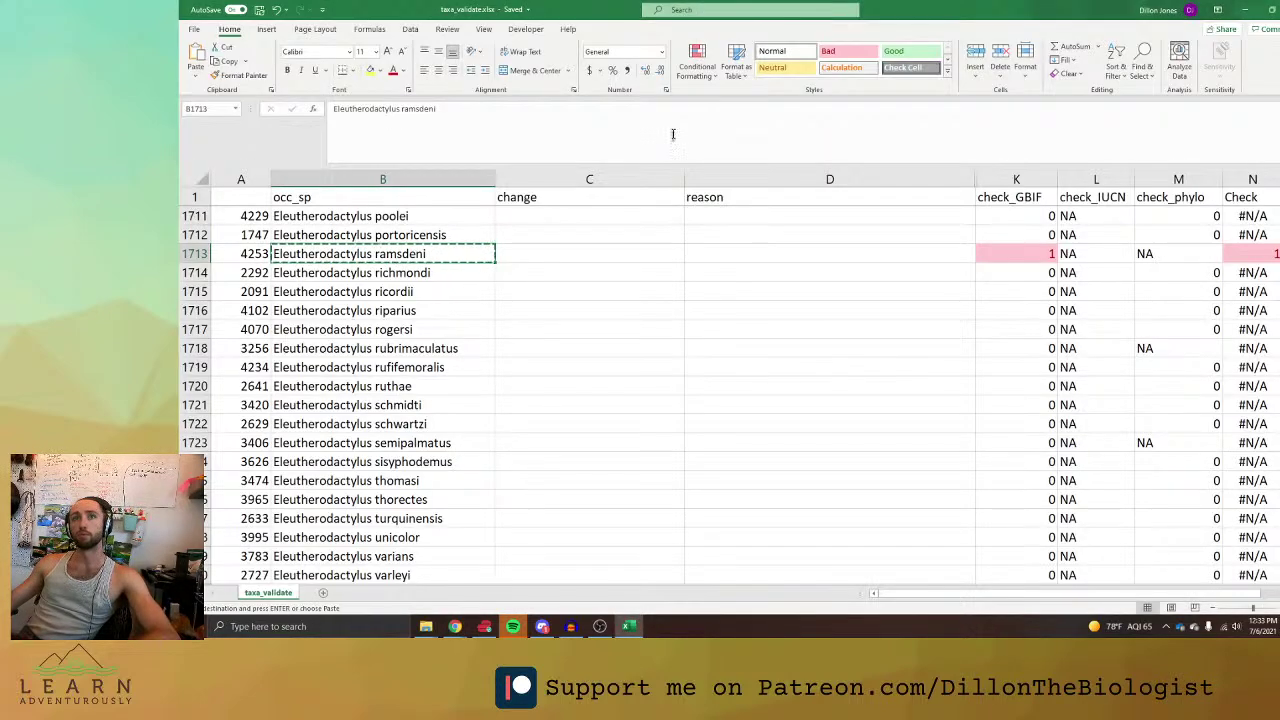
pyautogui.hotkey('alt', 'Tab')
pyautogui.click(872, 9)
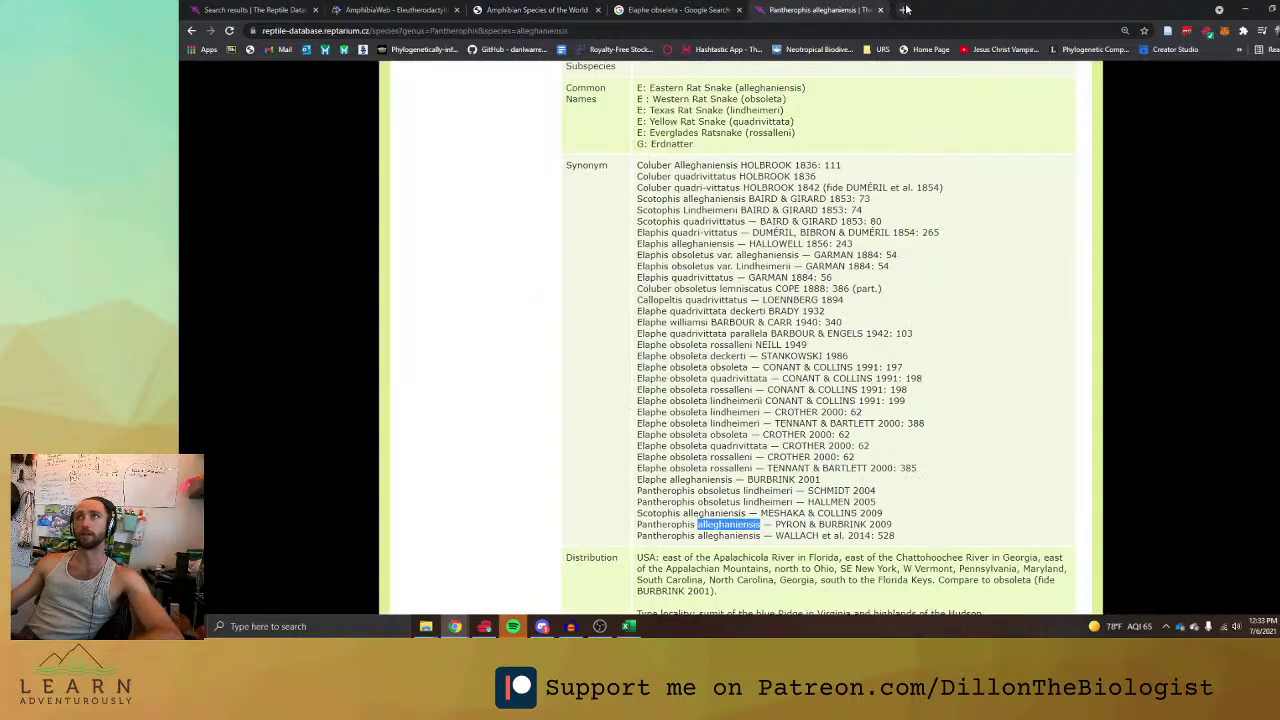
pyautogui.click(903, 9)
pyautogui.hotkey('ctrl', 'v')
pyautogui.press('Return')
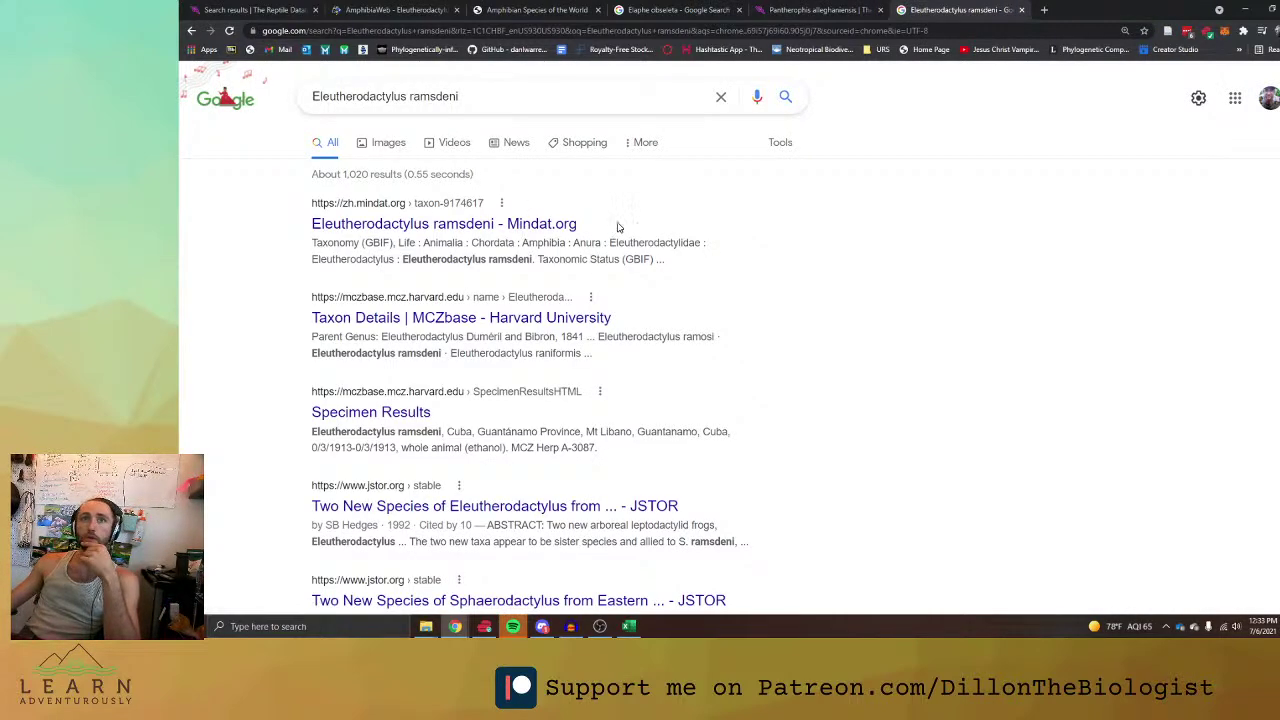
pyautogui.scroll(-2, 618, 227)
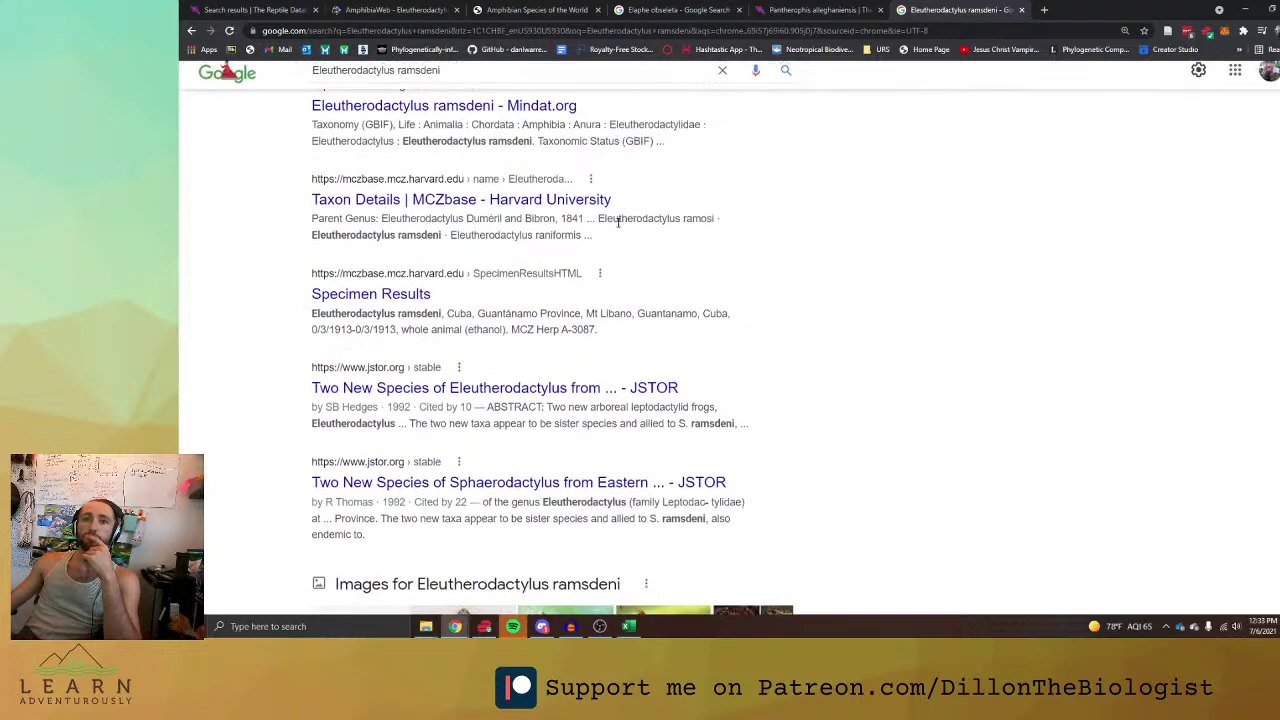
pyautogui.scroll(2, 618, 227)
# Open gbif.org and search its records for Eleutherodactylus ramsdeni.
pyautogui.hotkey('ctrl', 'l')
pyautogui.write('gbif.org')
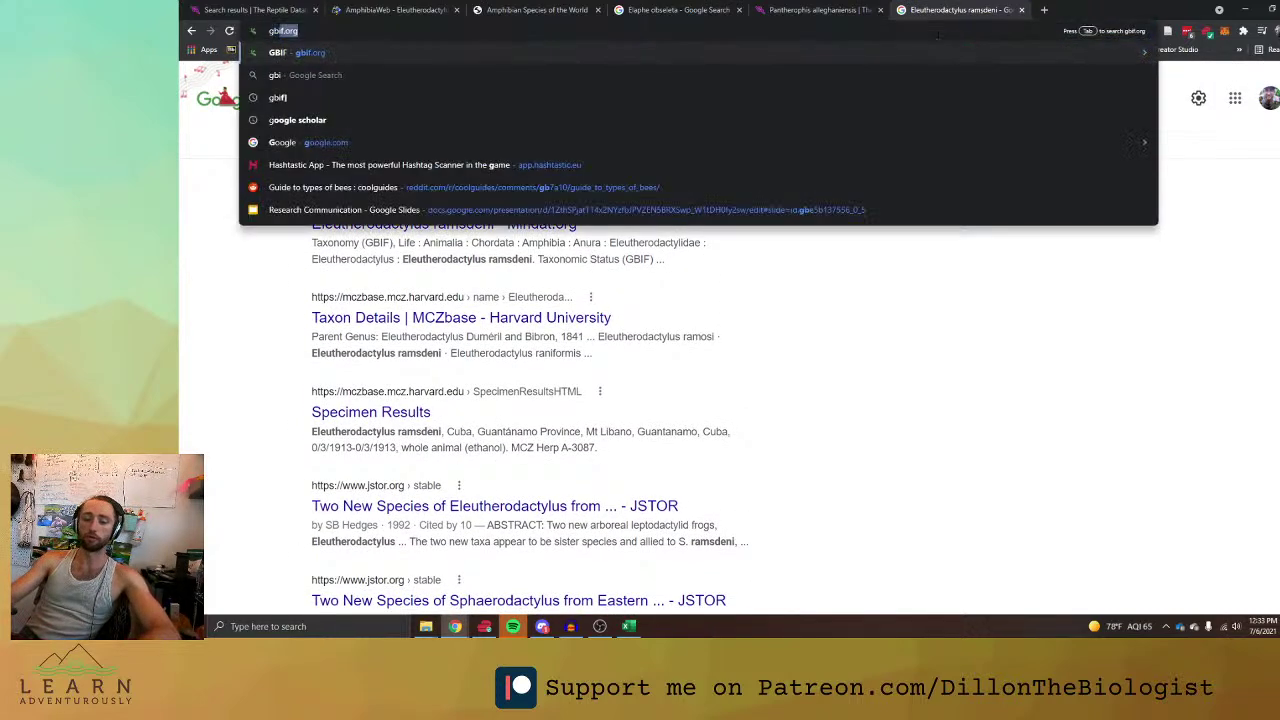
pyautogui.press('Return')
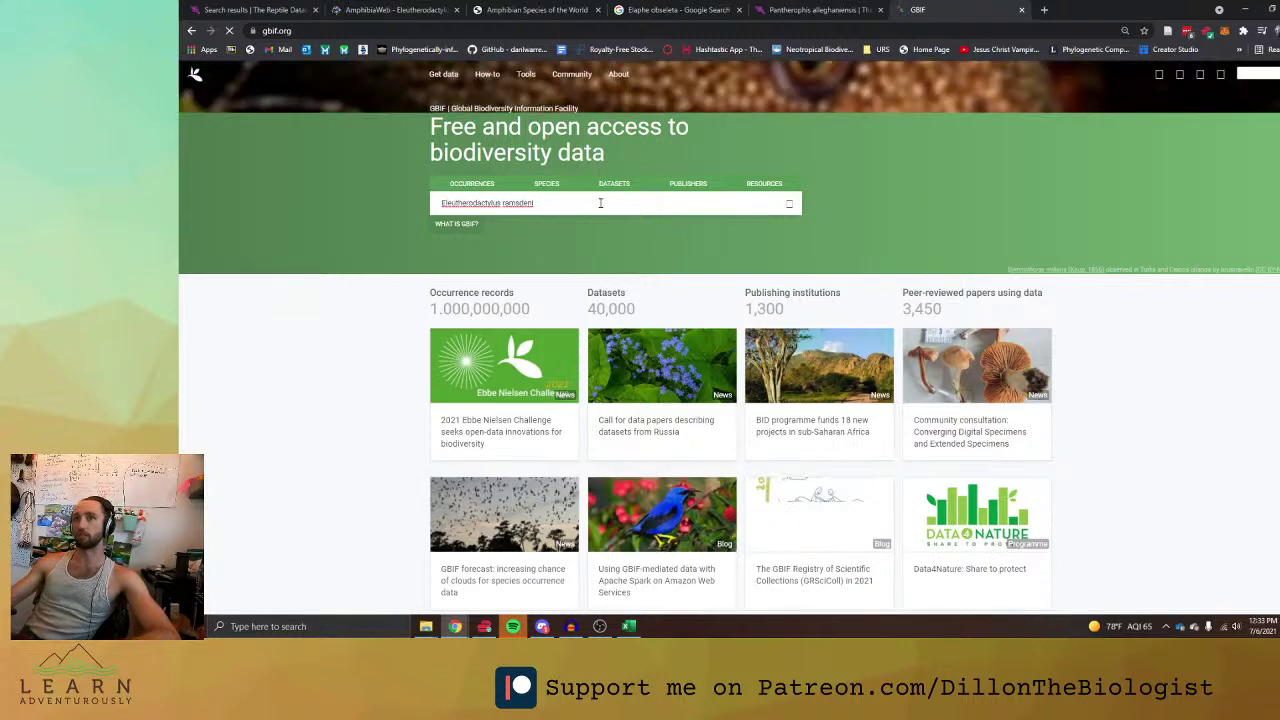
pyautogui.press('Return')
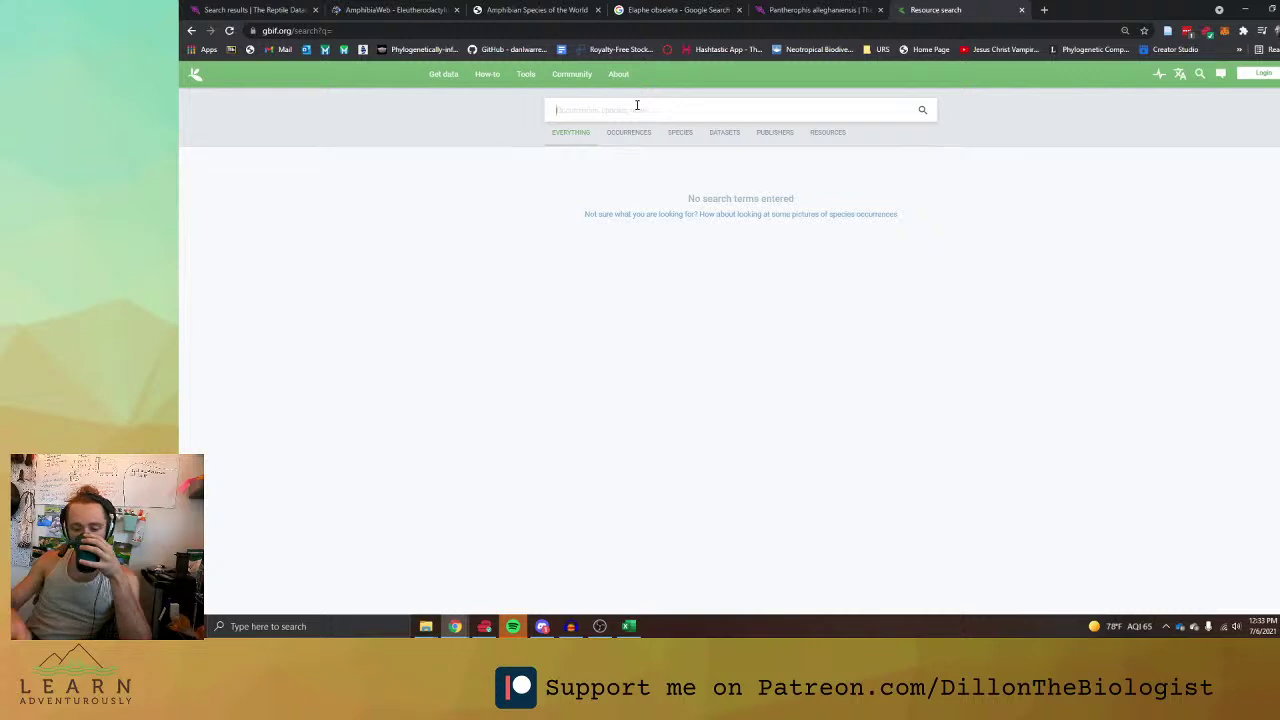
pyautogui.hotkey('ctrl', 'v')
pyautogui.press('Return')
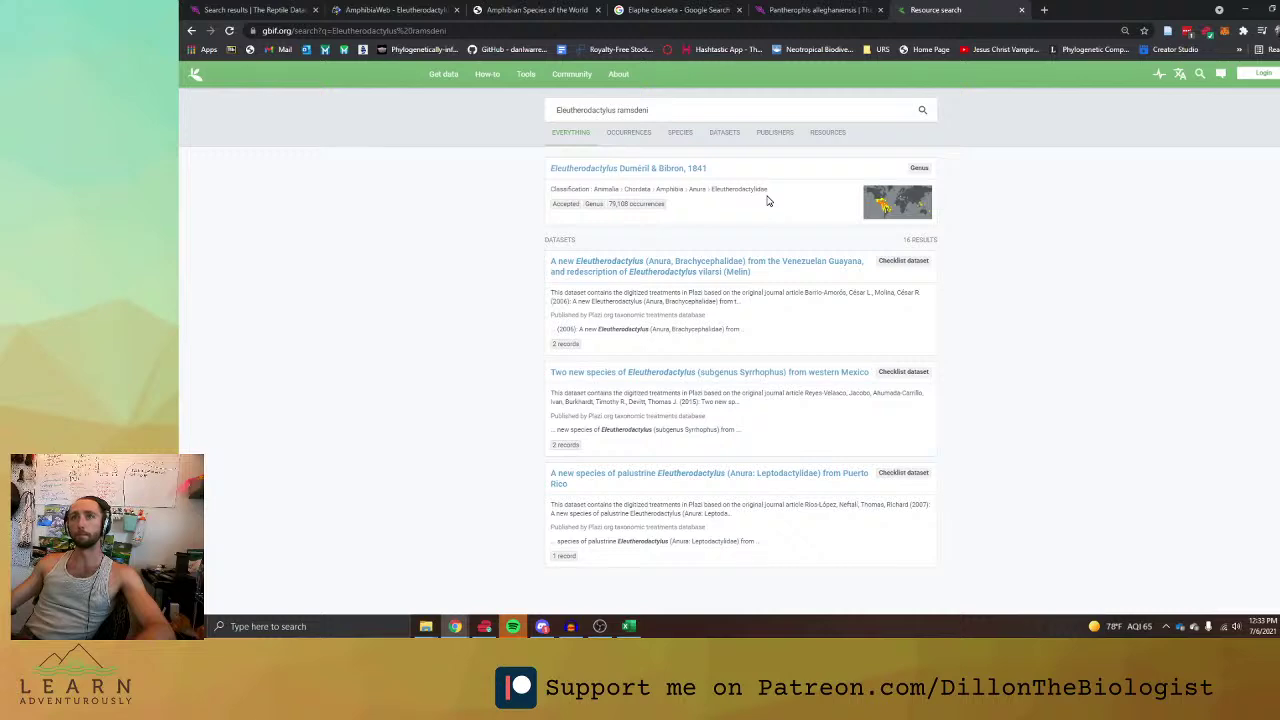
# Enter "remove" as the change and "doesn't exst" as the reason for Eleutherodactylus ramsdeni in the workbook.
pyautogui.hotkey('alt', 'Tab')
pyautogui.click(534, 266)
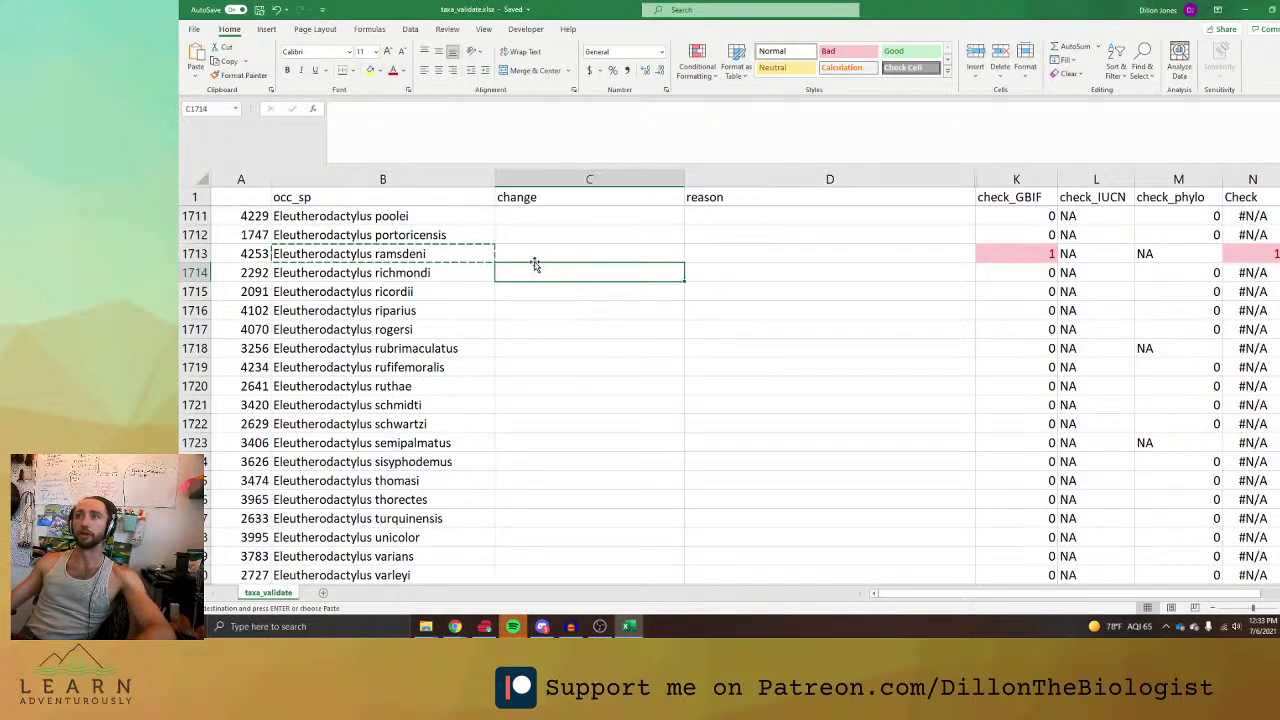
pyautogui.click(535, 261)
pyautogui.write('remoe')
pyautogui.press('BackSpace')
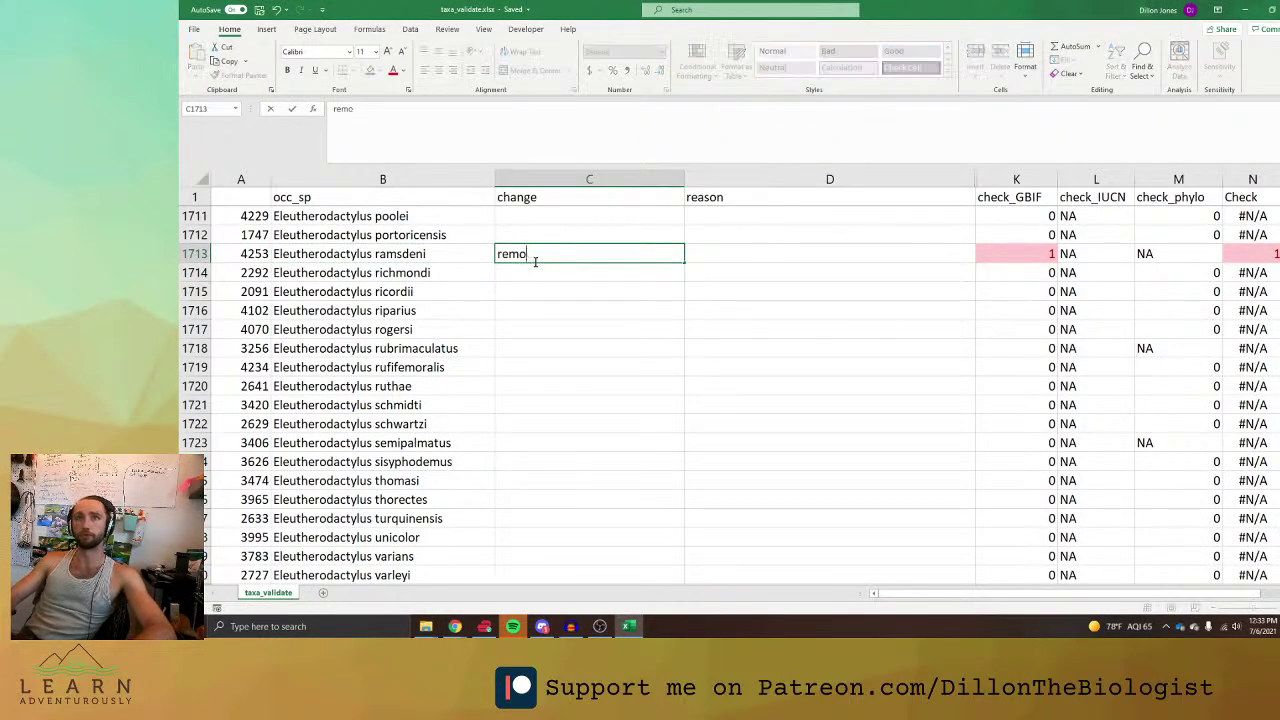
pyautogui.press('Tab')
pyautogui.write('doesn')
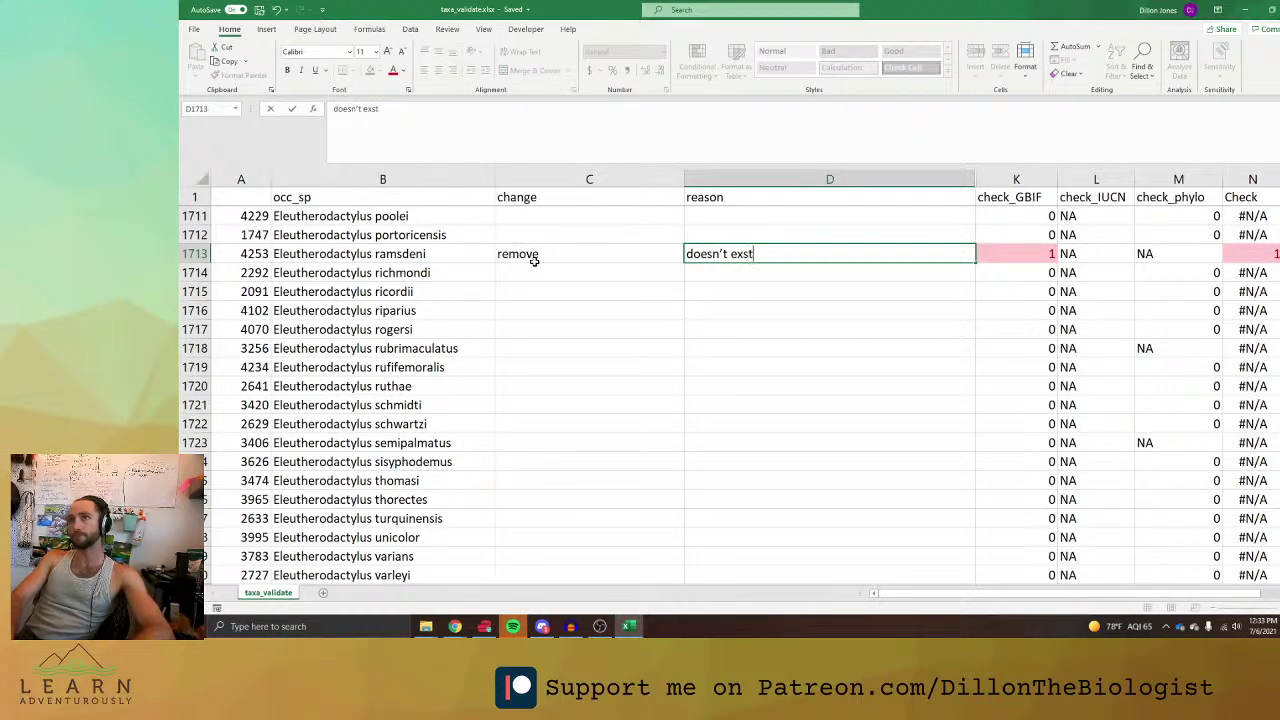
pyautogui.press('Down')
# Find the next flagged name, Emydoidea blandingii, copy it, and search The Reptile Database for it.
pyautogui.press('Down')
pyautogui.press('Down')
pyautogui.press('Down')
pyautogui.press('Down')
pyautogui.press('Down')
pyautogui.press('Down')
pyautogui.scroll(-8, 930, 377)
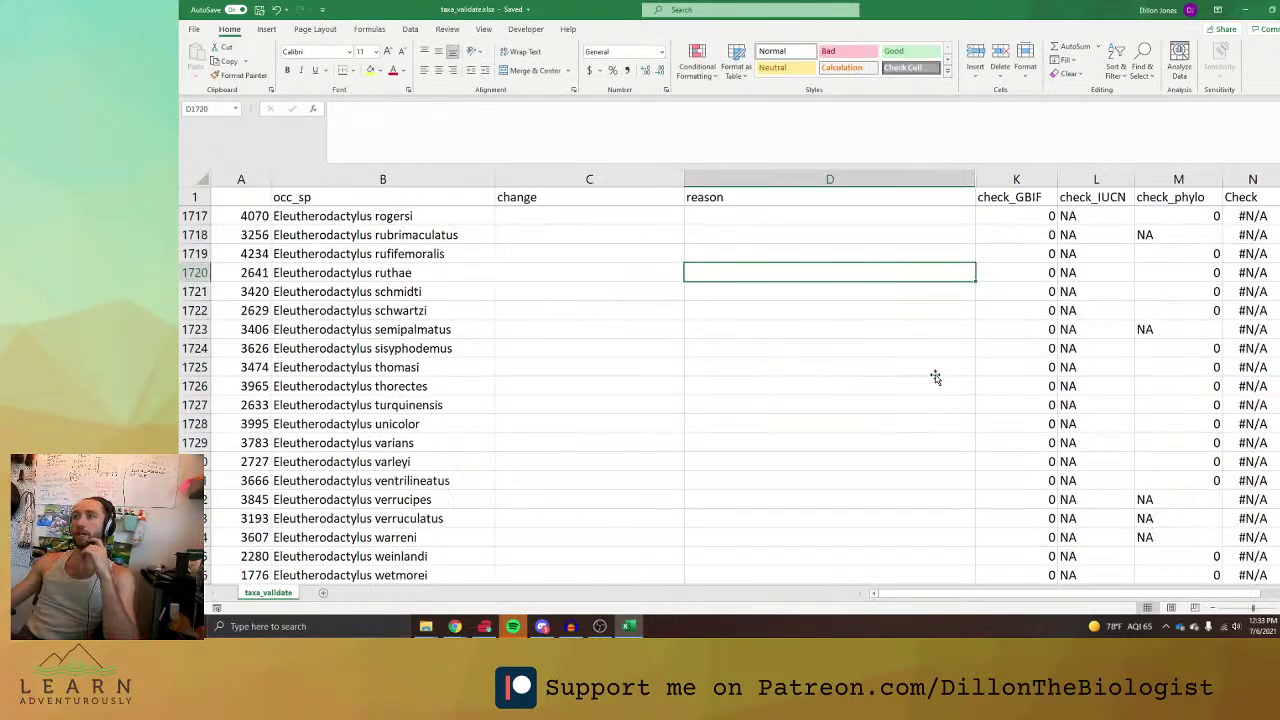
pyautogui.scroll(-1, 934, 376)
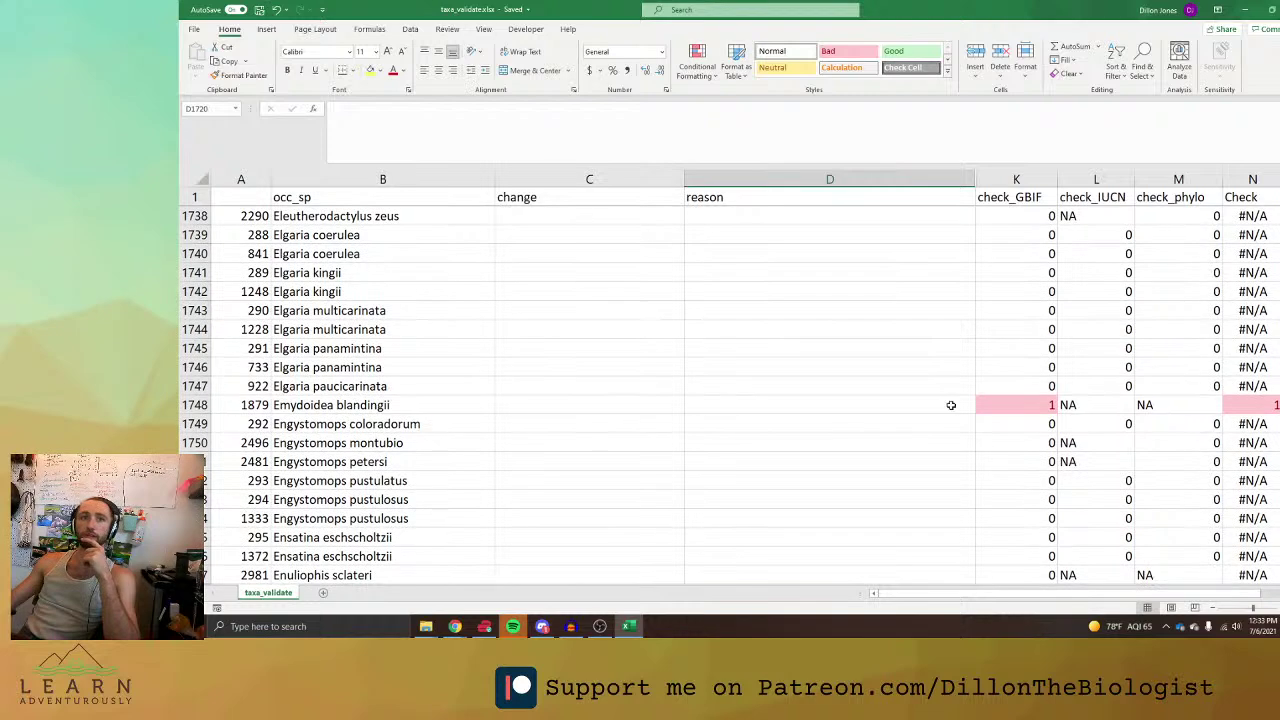
pyautogui.click(948, 405)
pyautogui.click(355, 400)
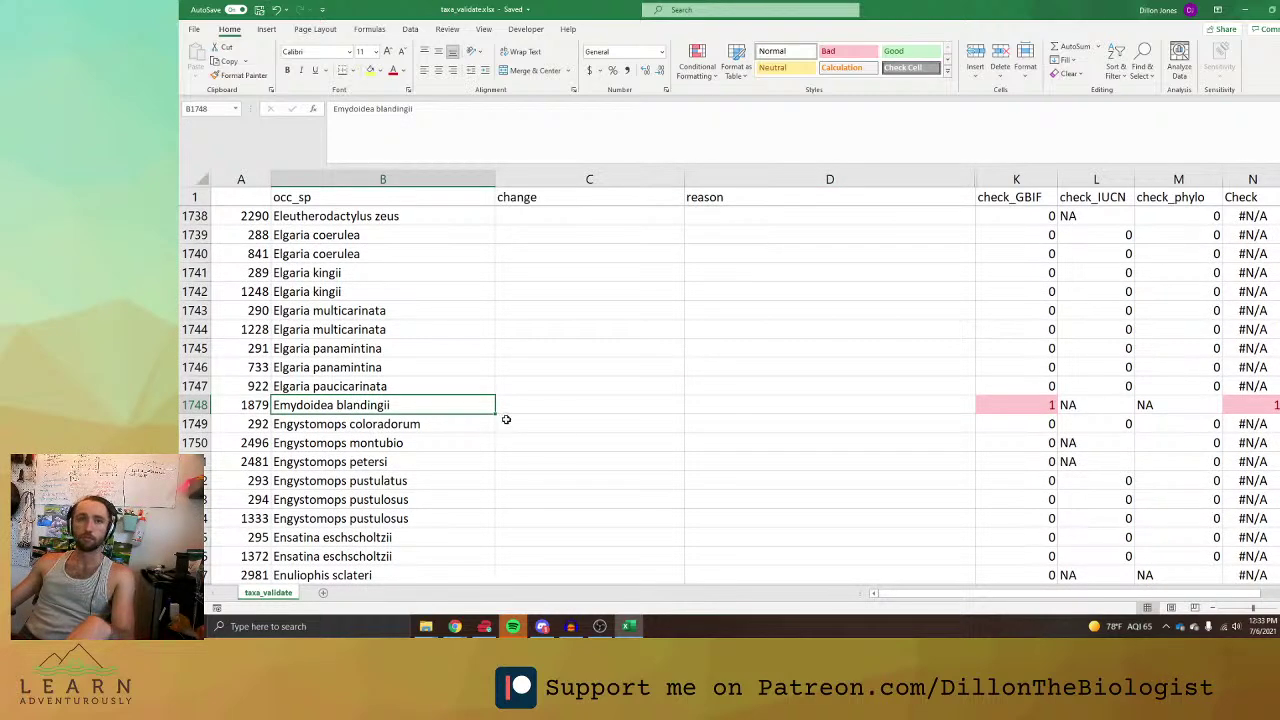
pyautogui.hotkey('alt', 'Tab')
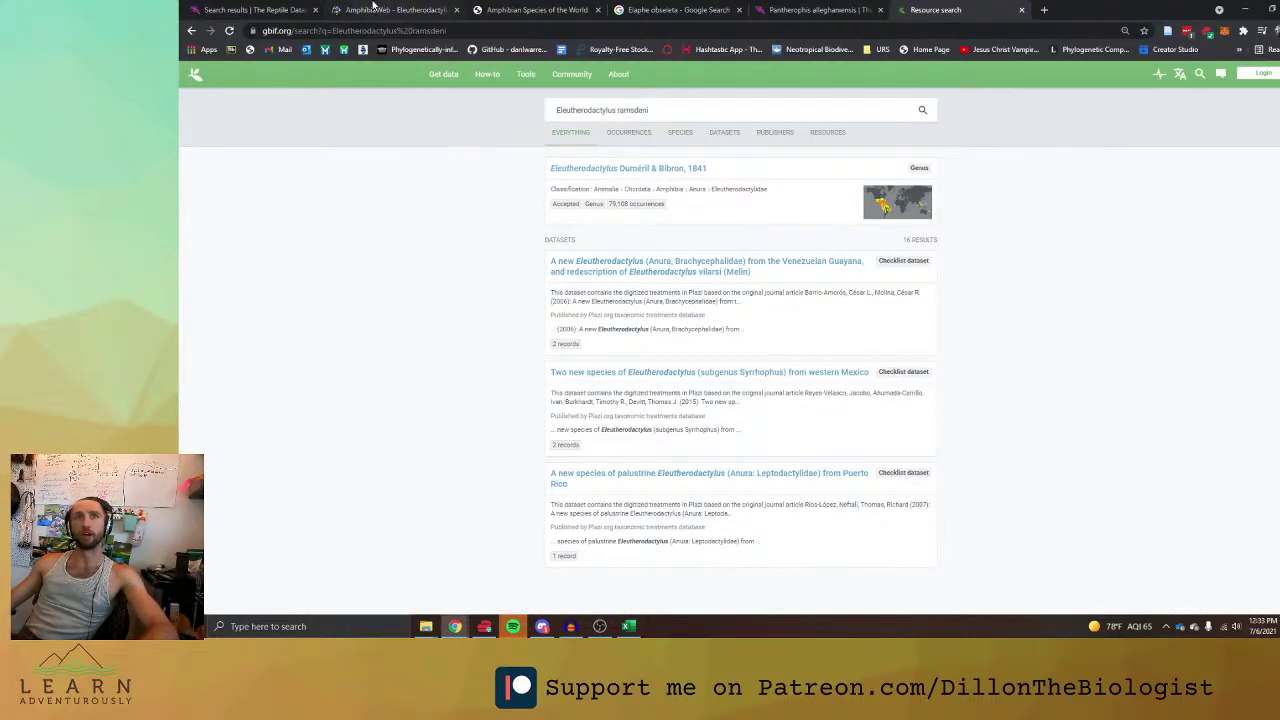
pyautogui.click(252, 10)
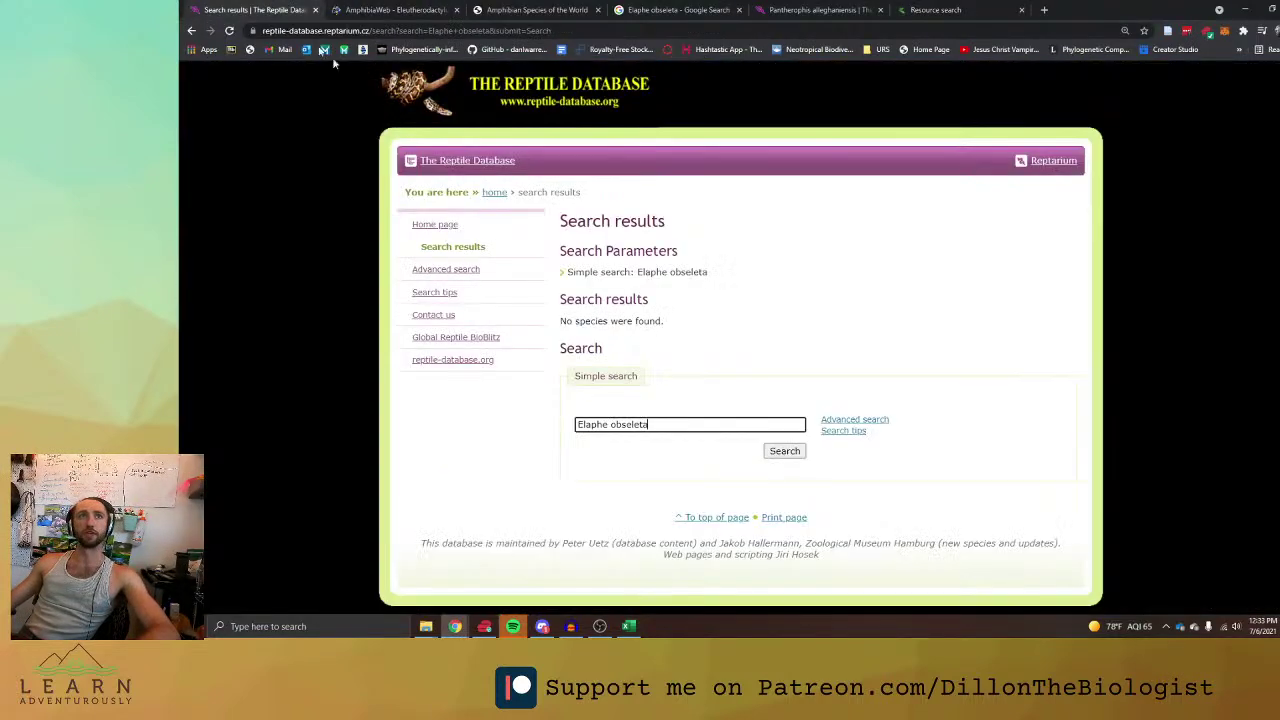
pyautogui.tripleClick(729, 420)
pyautogui.hotkey('ctrl', 'v')
pyautogui.press('Return')
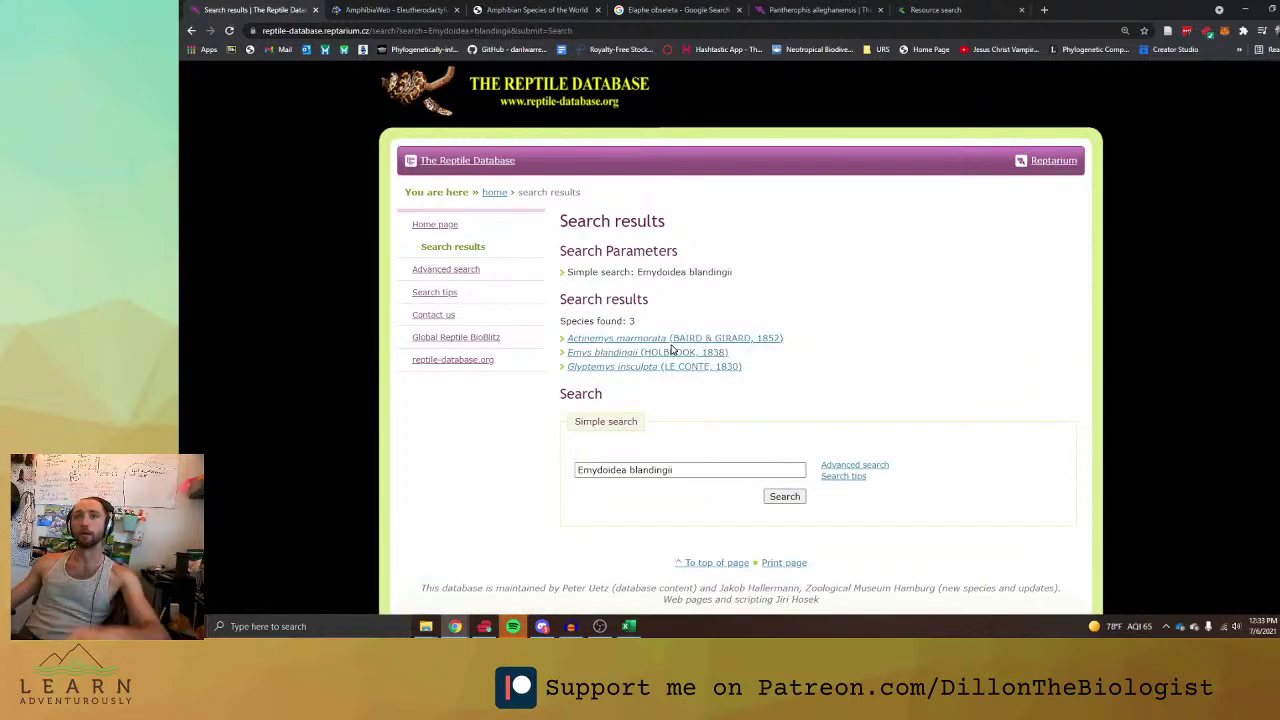
# Enter "Emys blandingii" as the change for Emydoidea blandingii in the workbook.
pyautogui.hotkey('alt', 'Tab')
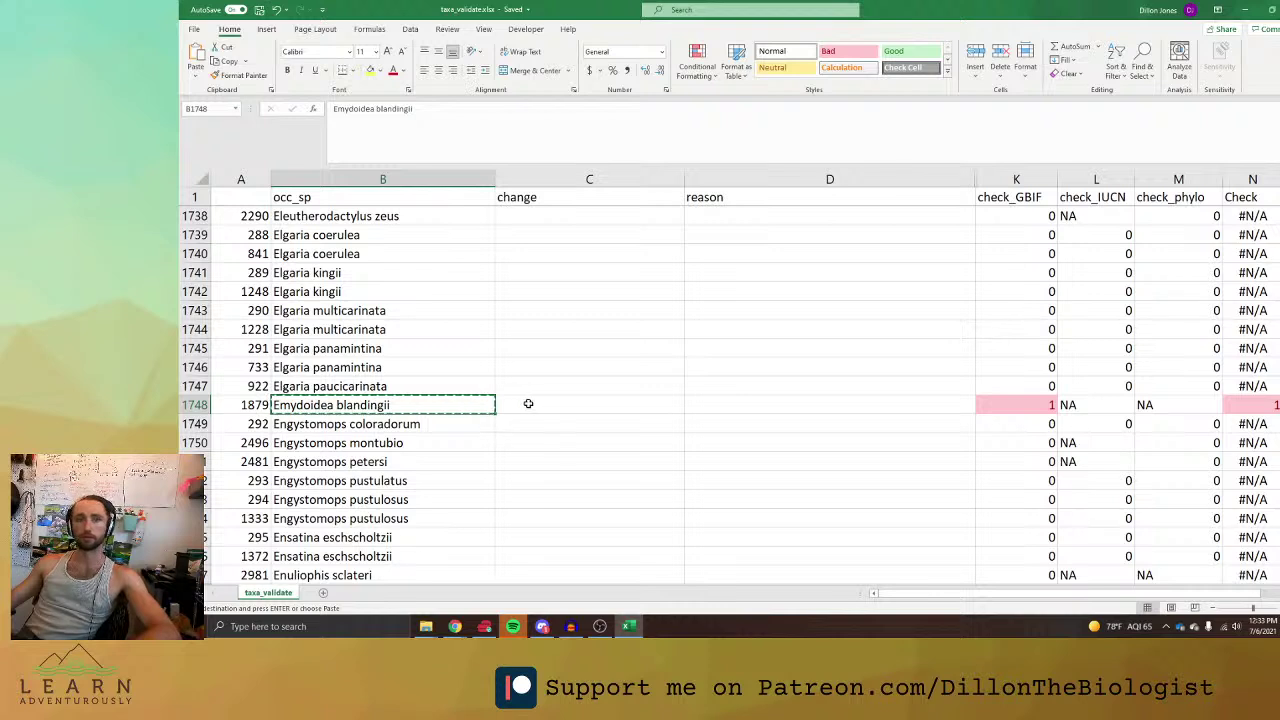
pyautogui.click(528, 403)
pyautogui.hotkey('ctrl', 'v')
pyautogui.click(374, 110)
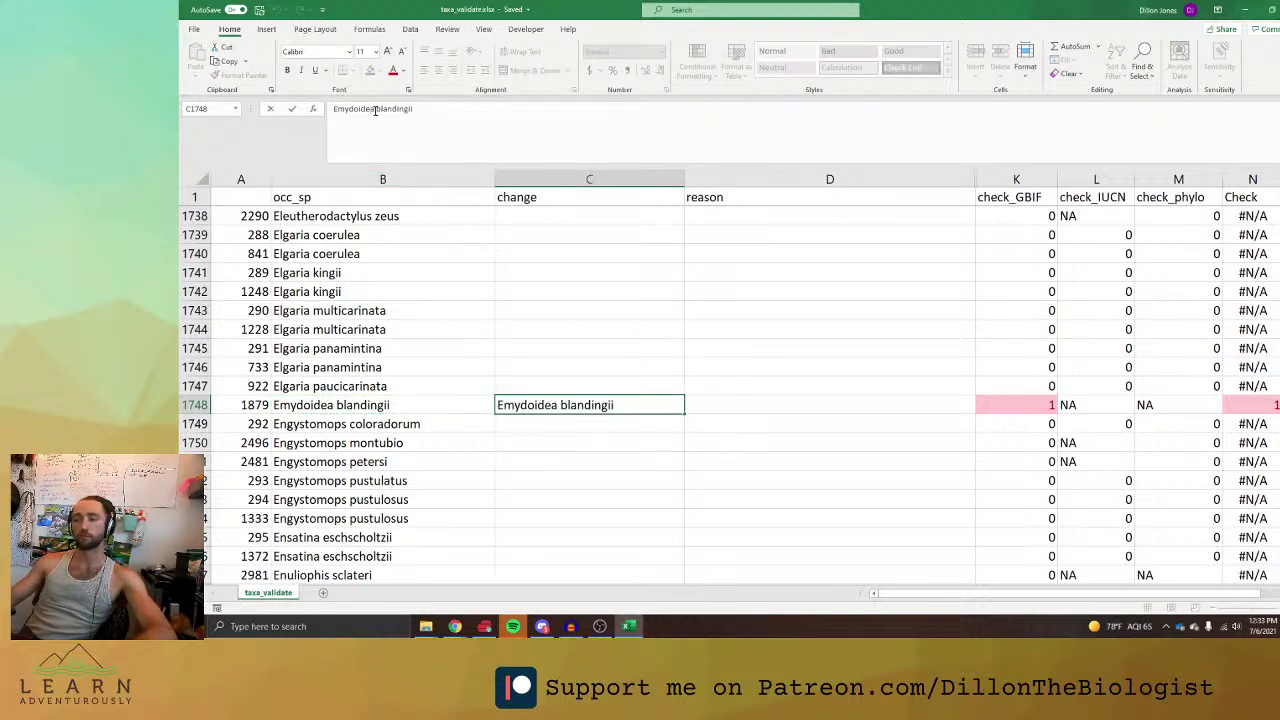
pyautogui.press('BackSpace')
pyautogui.press('BackSpace')
pyautogui.press('BackSpace')
pyautogui.press('BackSpace')
pyautogui.press('BackSpace')
pyautogui.press('BackSpace')
pyautogui.write('s')
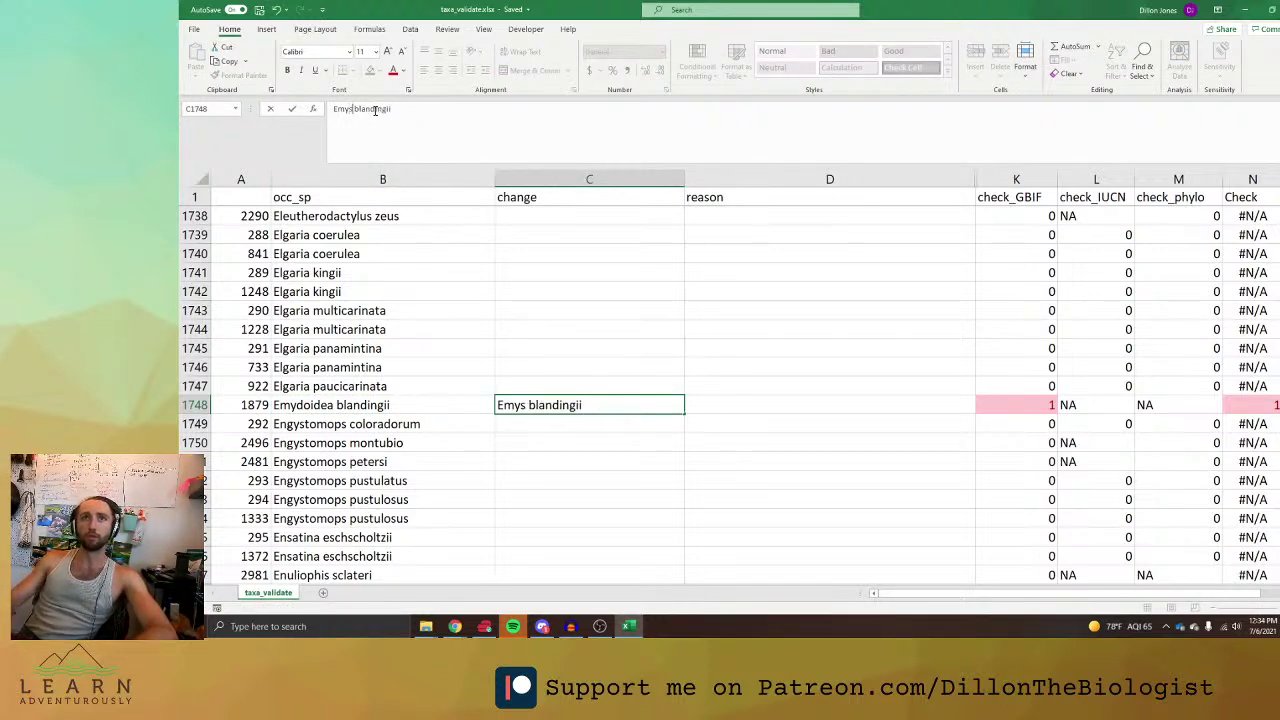
pyautogui.click(590, 329)
# Enter "family to genus" as the reason for the Emydoidea blandingii change.
pyautogui.click(399, 408)
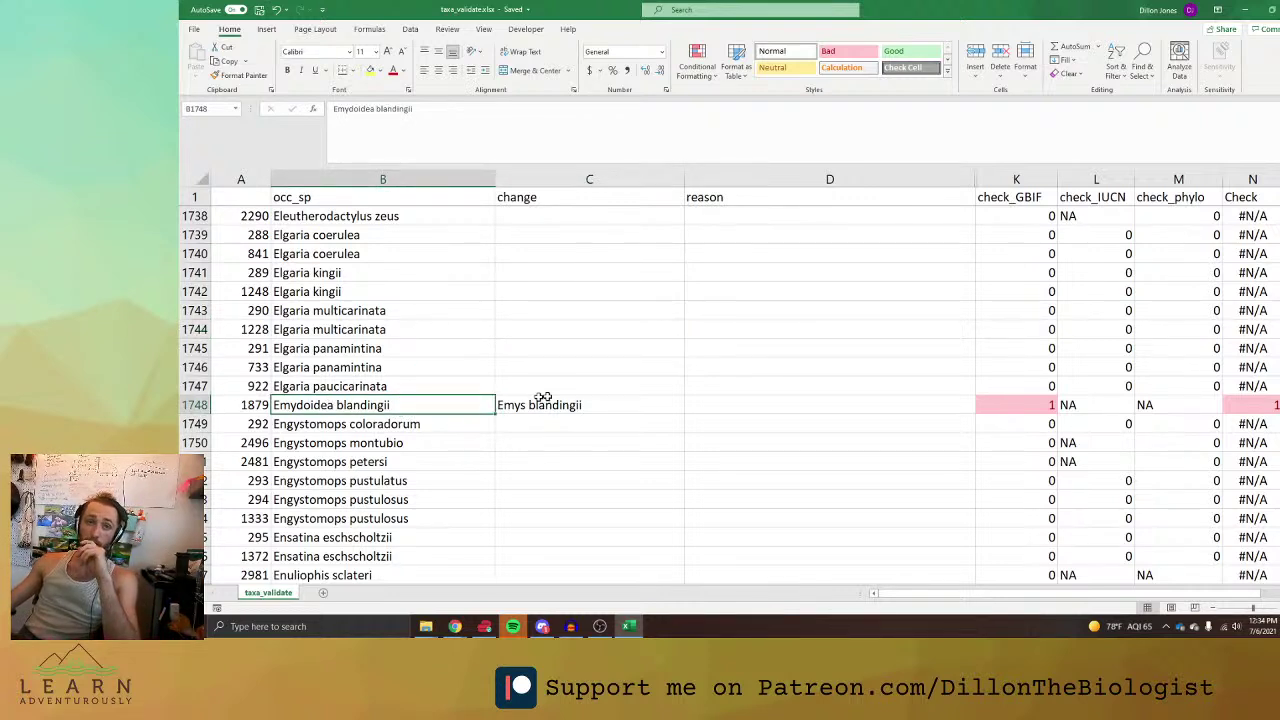
pyautogui.click(801, 388)
pyautogui.click(791, 399)
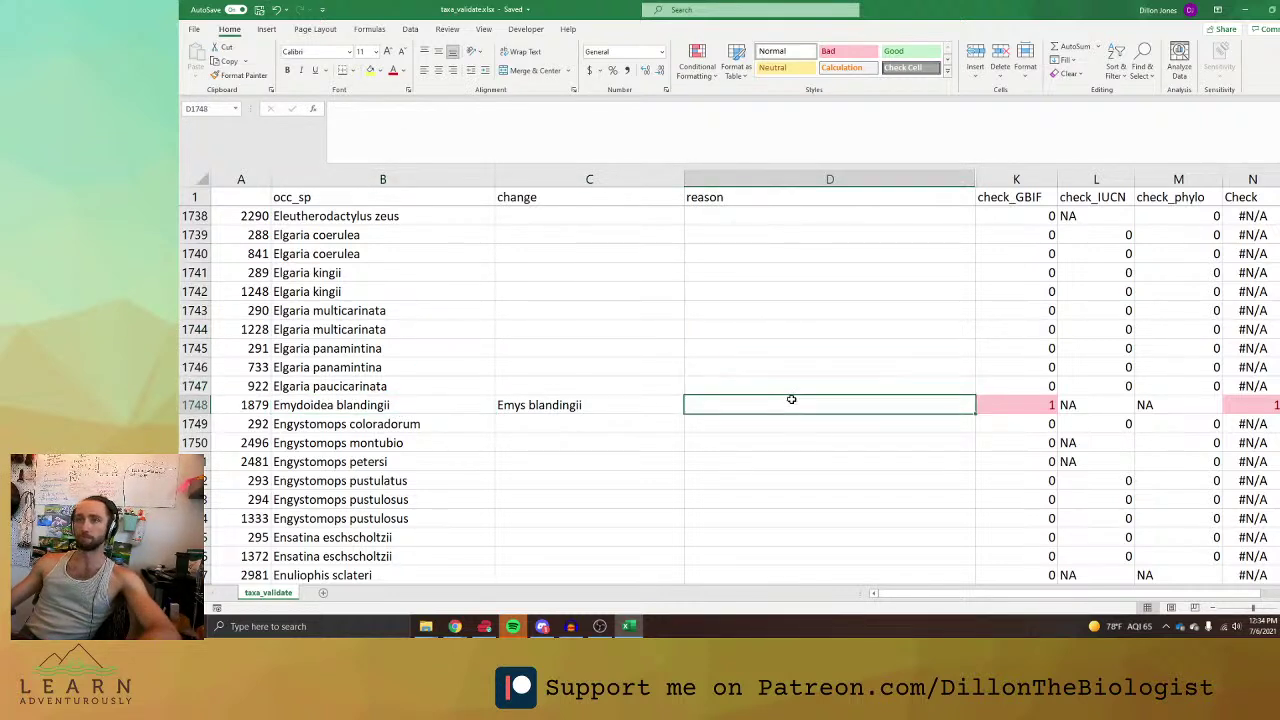
pyautogui.write('gam')
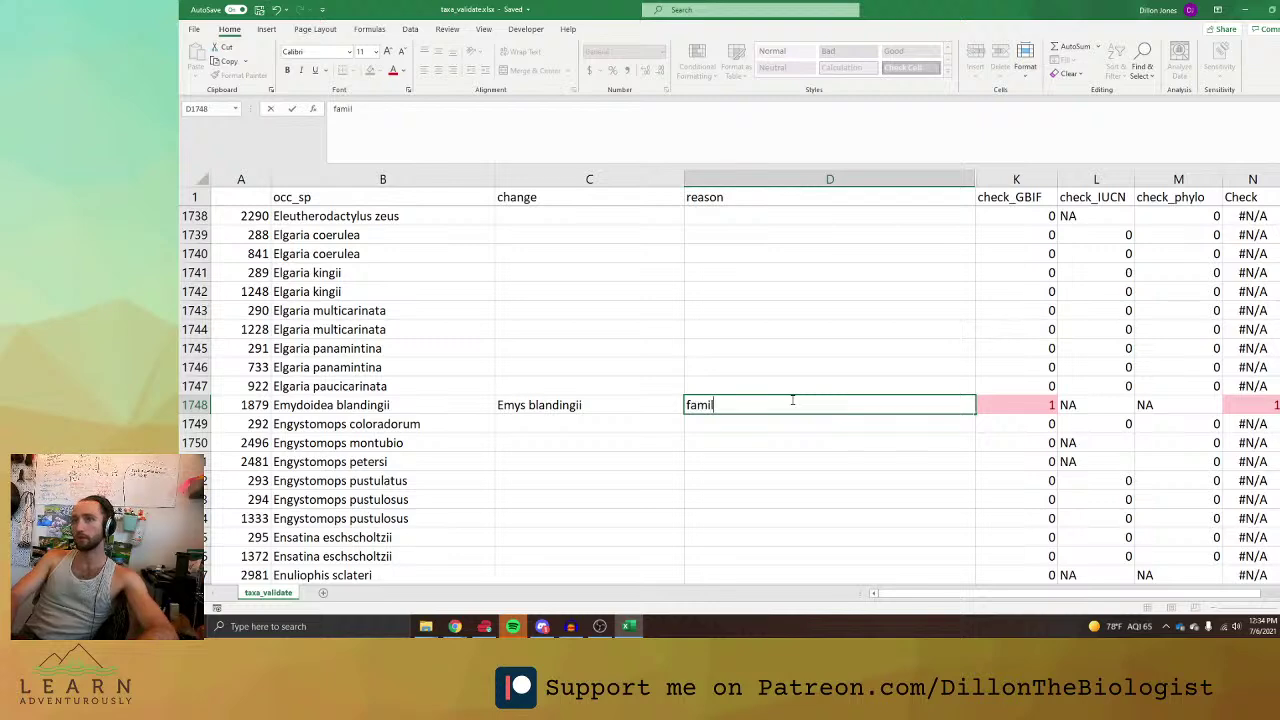
pyautogui.write('ily to genus')
pyautogui.press('Return')
# Find the next flagged name, Epicrionops niger, copy it, and search Google for it in place of the GBIF page.
pyautogui.scroll(-9, 846, 426)
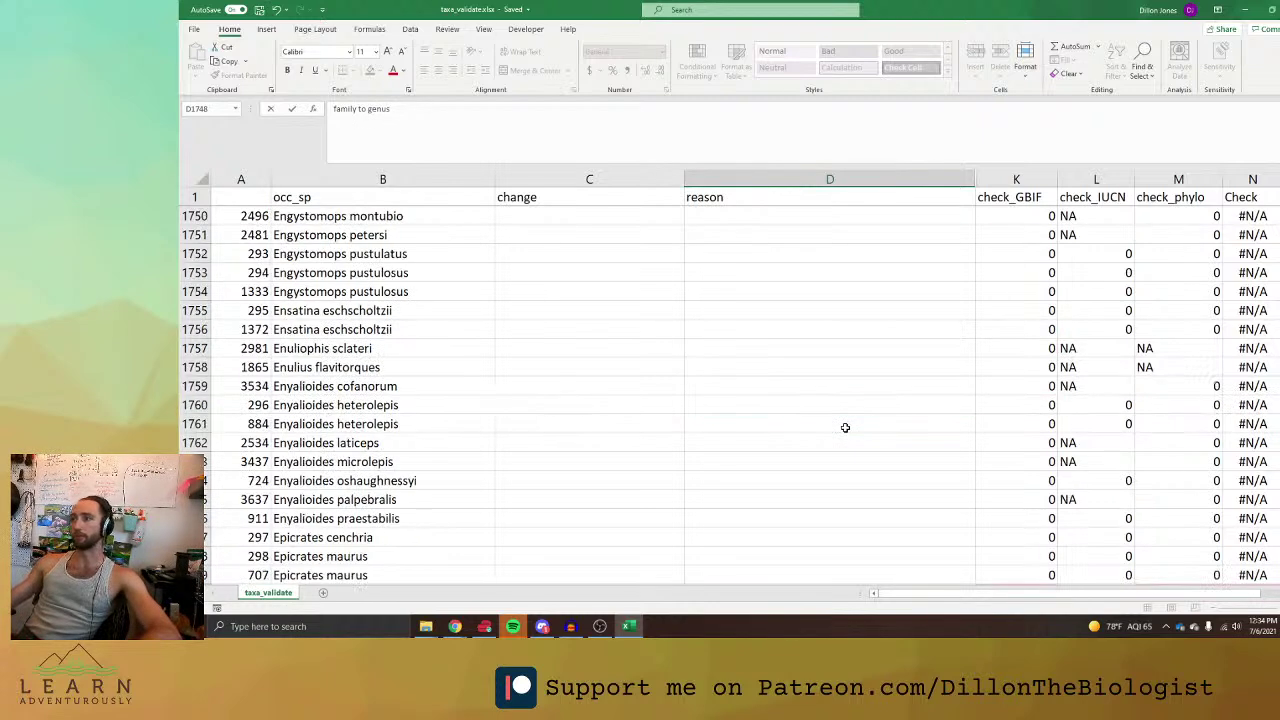
pyautogui.click(881, 287)
pyautogui.click(426, 310)
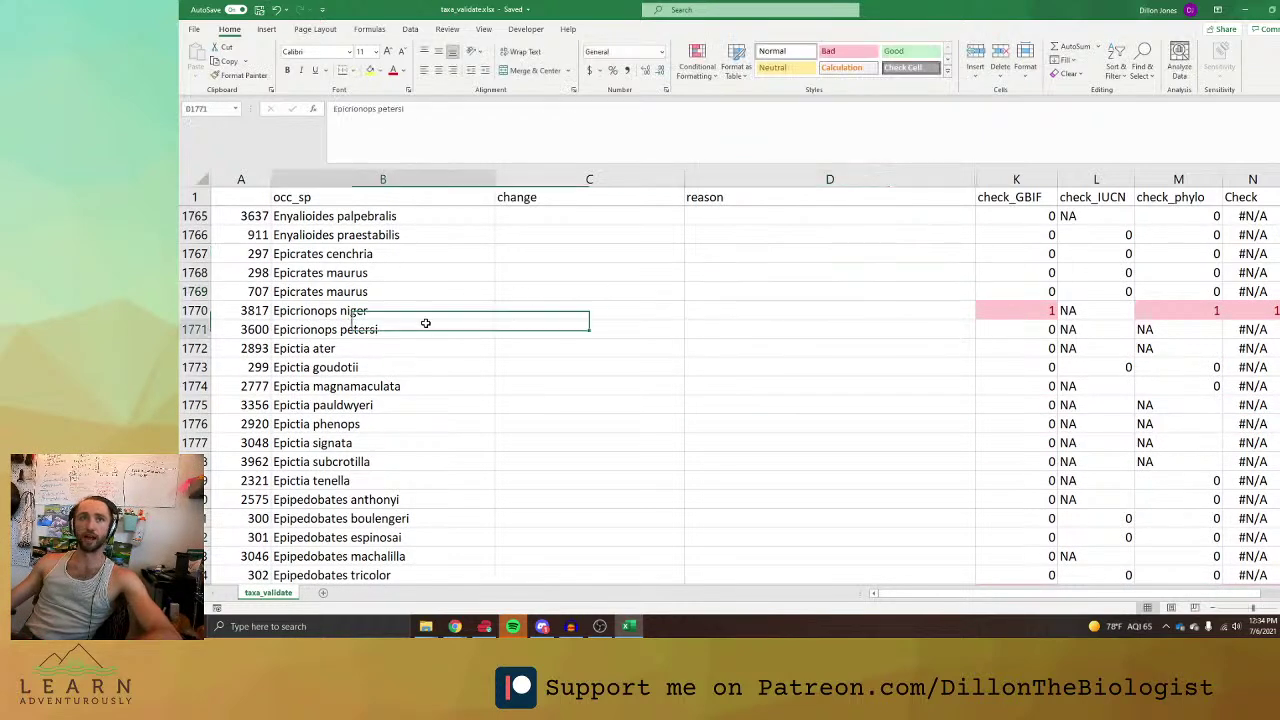
pyautogui.hotkey('ctrl', 'c')
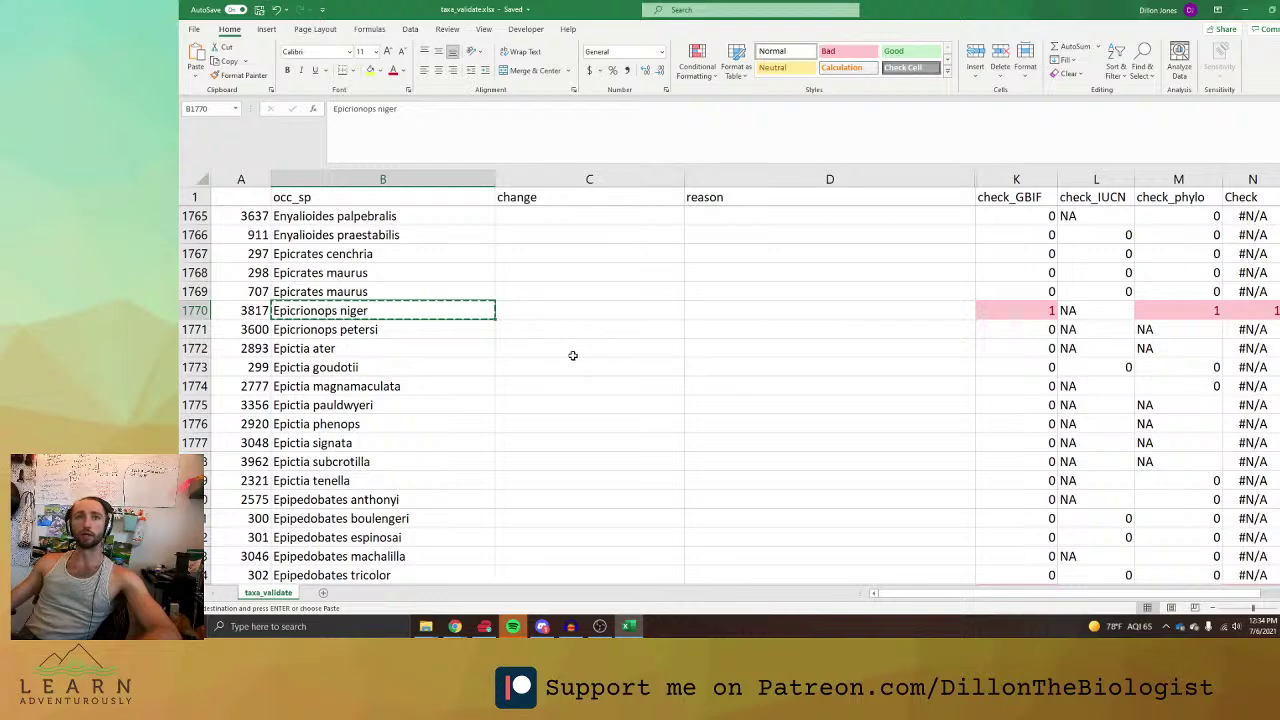
pyautogui.hotkey('alt', 'Tab')
pyautogui.click(935, 9)
pyautogui.click(930, 30)
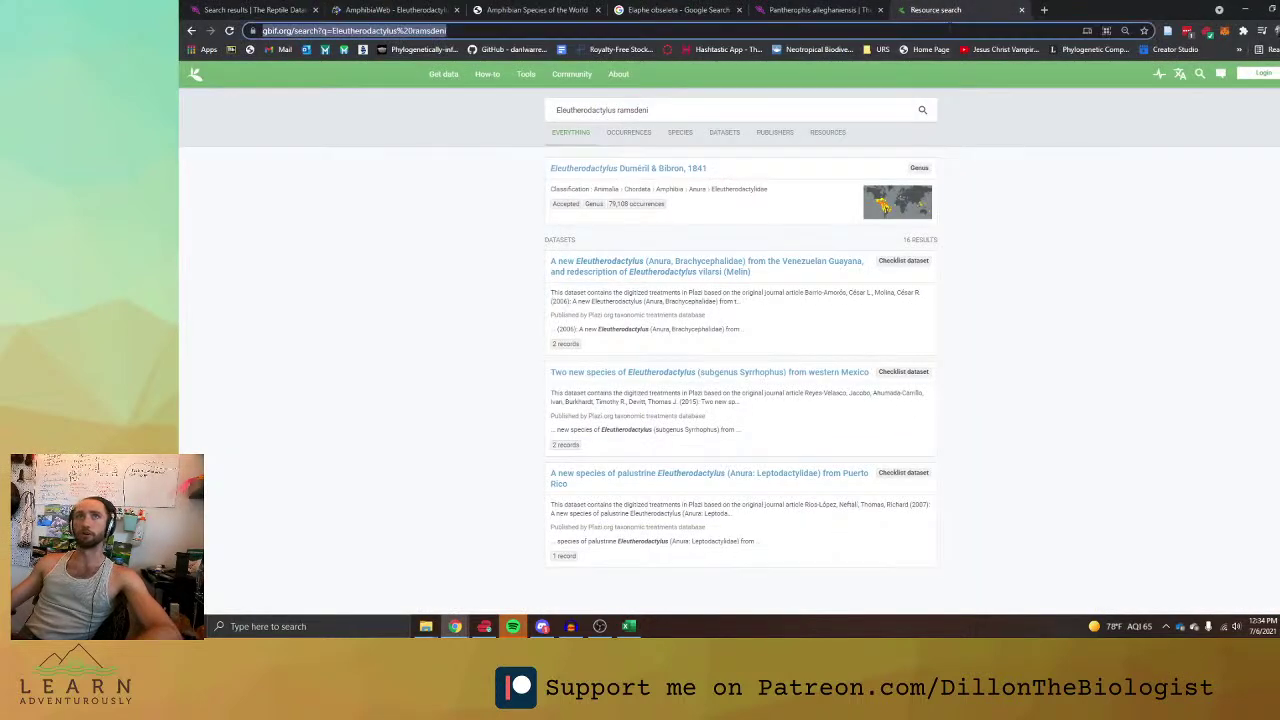
pyautogui.hotkey('ctrl', 'v')
pyautogui.press('Return')
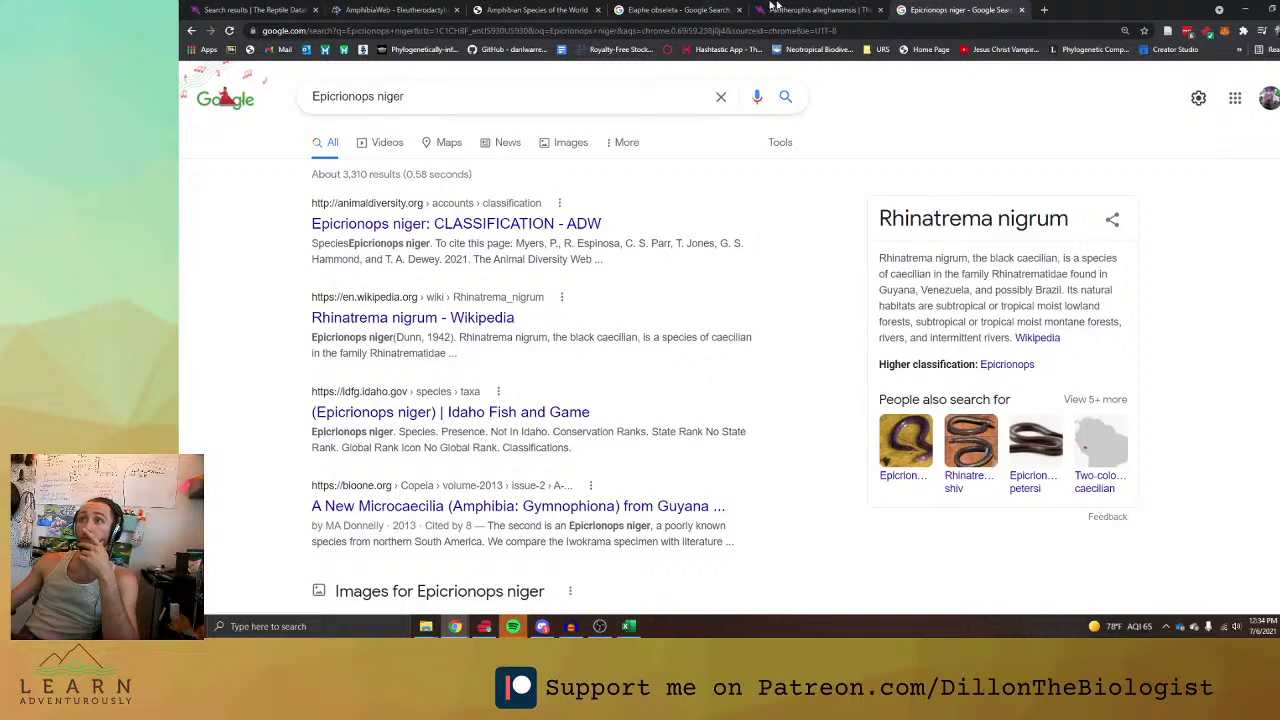
# Search Amphibian Species of the World for "Epicrionops niger" and open the Rhinatrema nigrum entry.
pyautogui.click(448, 9)
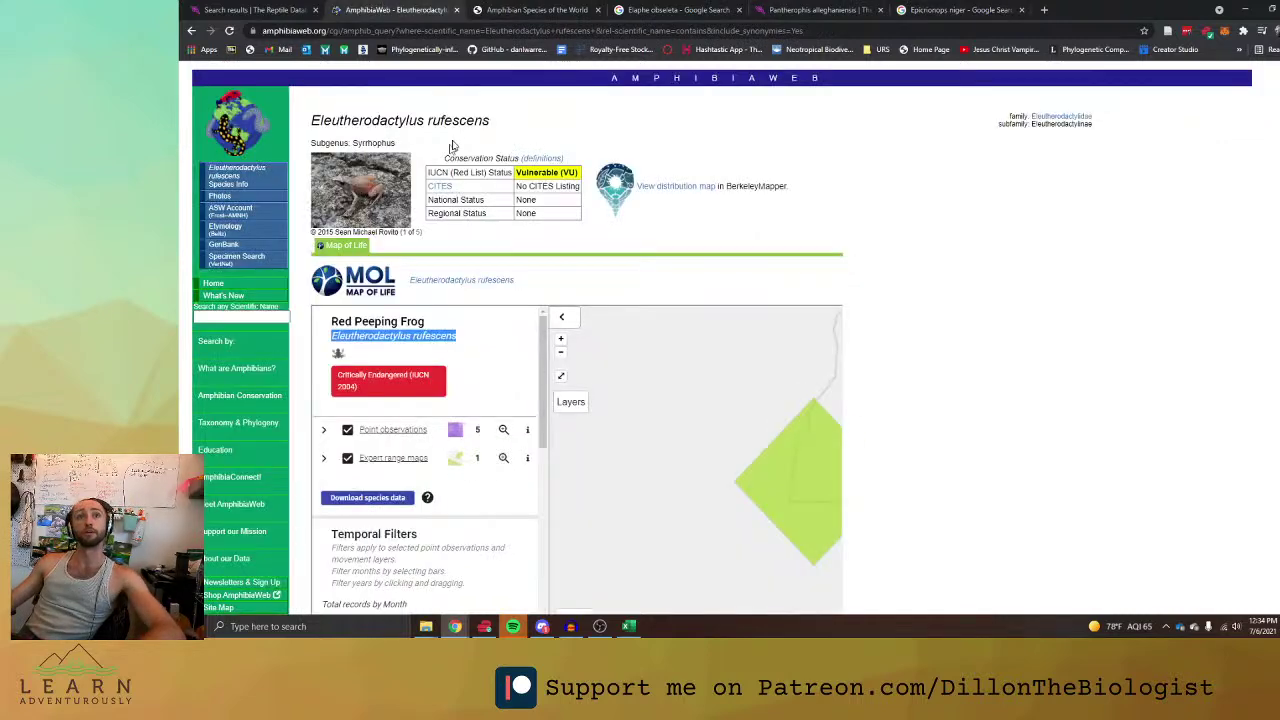
pyautogui.click(500, 9)
pyautogui.doubleClick(513, 211)
pyautogui.hotkey('ctrl', 'v')
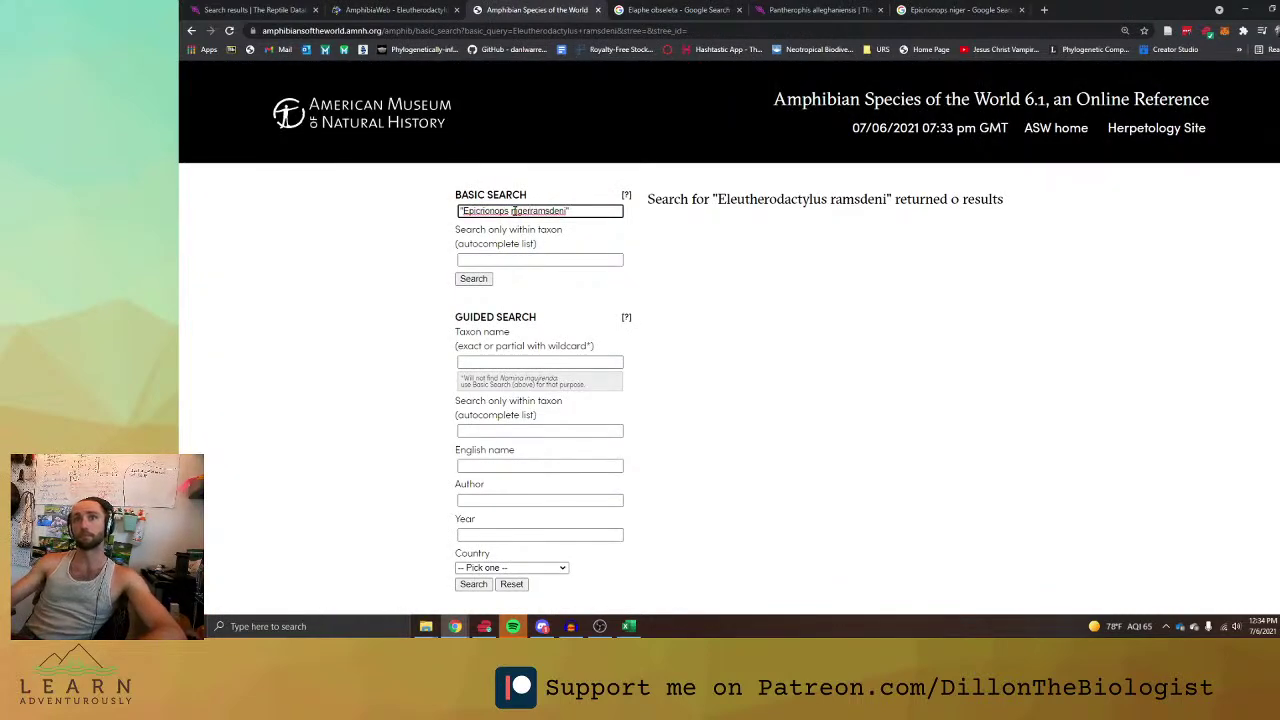
pyautogui.press('BackSpace')
pyautogui.press('BackSpace')
pyautogui.press('BackSpace')
pyautogui.press('BackSpace')
pyautogui.press('BackSpace')
pyautogui.press('BackSpace')
pyautogui.press('BackSpace')
pyautogui.press('BackSpace')
pyautogui.press('BackSpace')
pyautogui.press('BackSpace')
pyautogui.press('BackSpace')
pyautogui.press('BackSpace')
pyautogui.press('BackSpace')
pyautogui.press('BackSpace')
pyautogui.press('BackSpace')
pyautogui.press('BackSpace')
pyautogui.press('BackSpace')
pyautogui.press('BackSpace')
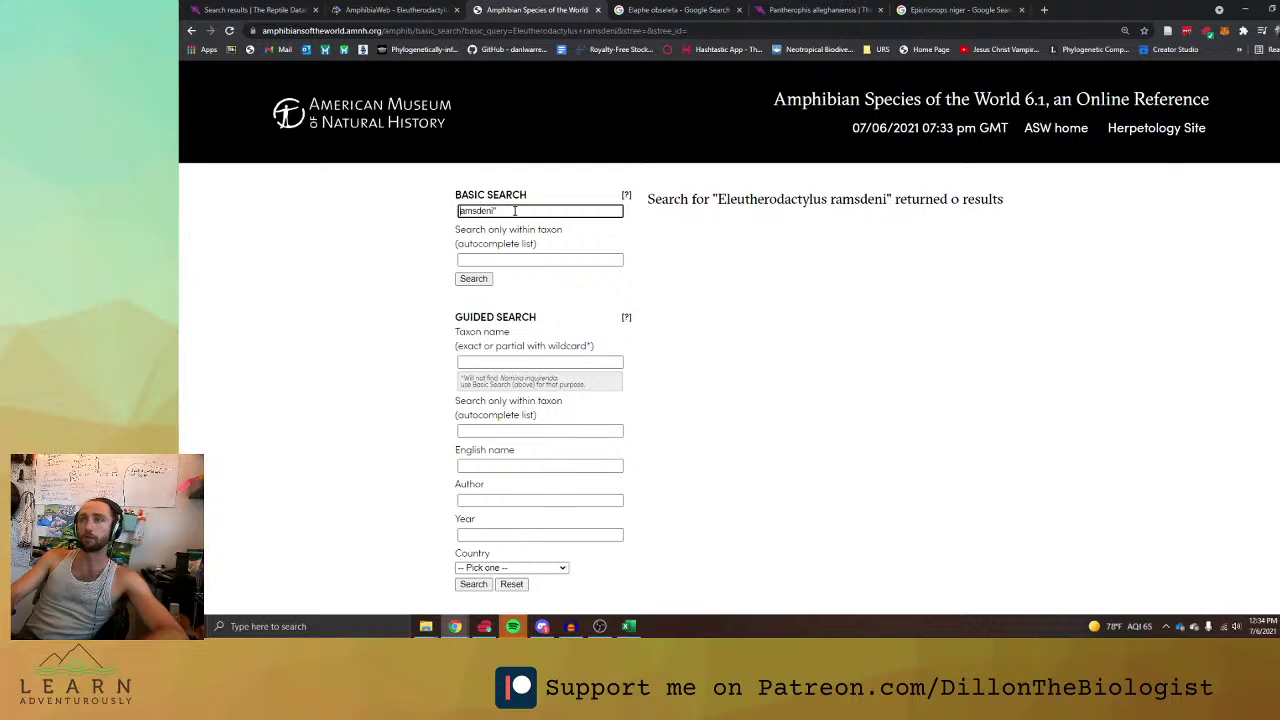
pyautogui.hotkey('ctrl', 'v')
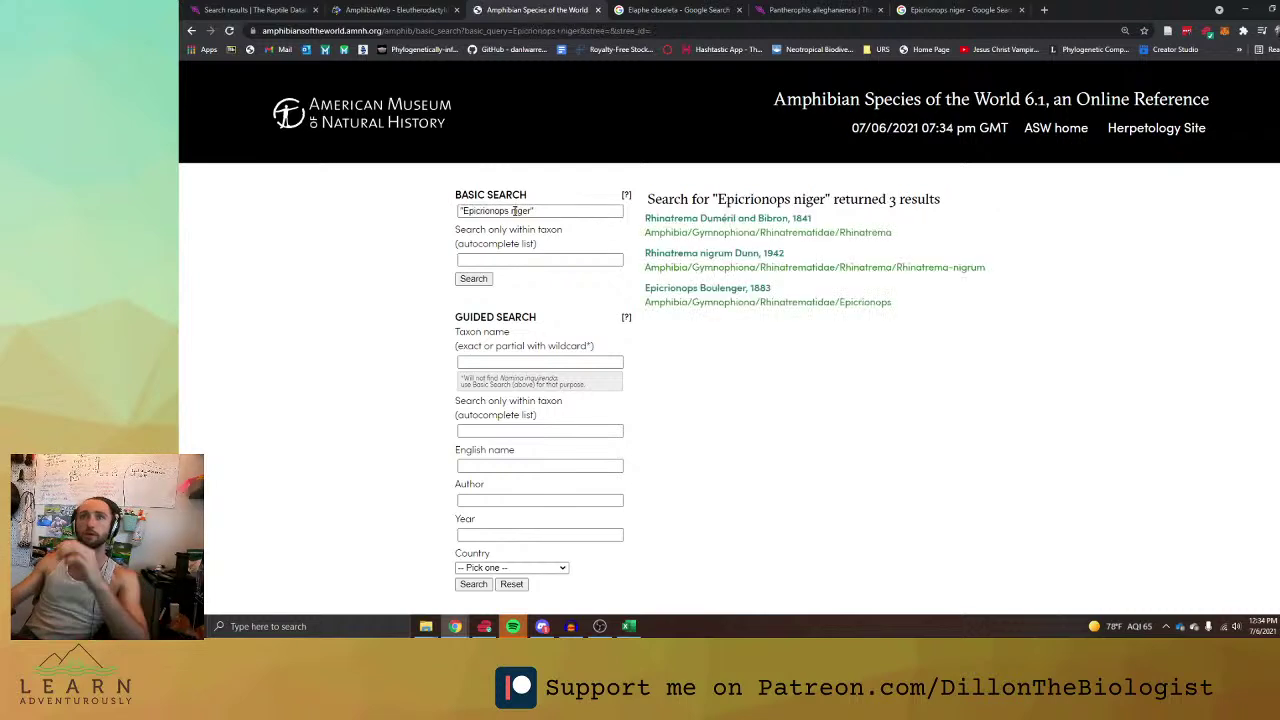
pyautogui.click(762, 254)
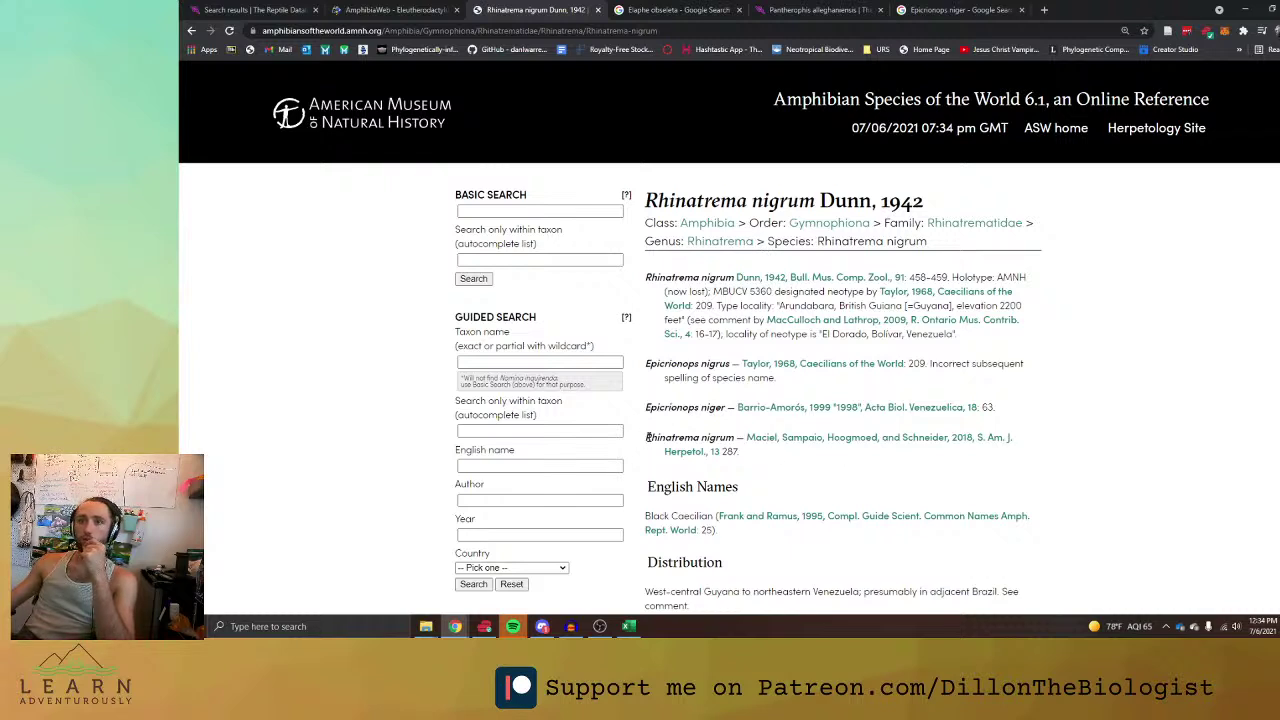
# Copy the accepted name Rhinatrema nigrum from the synonym list and look it up on AmphibiaWeb.
pyautogui.moveTo(647, 437); pyautogui.dragTo(731, 437)
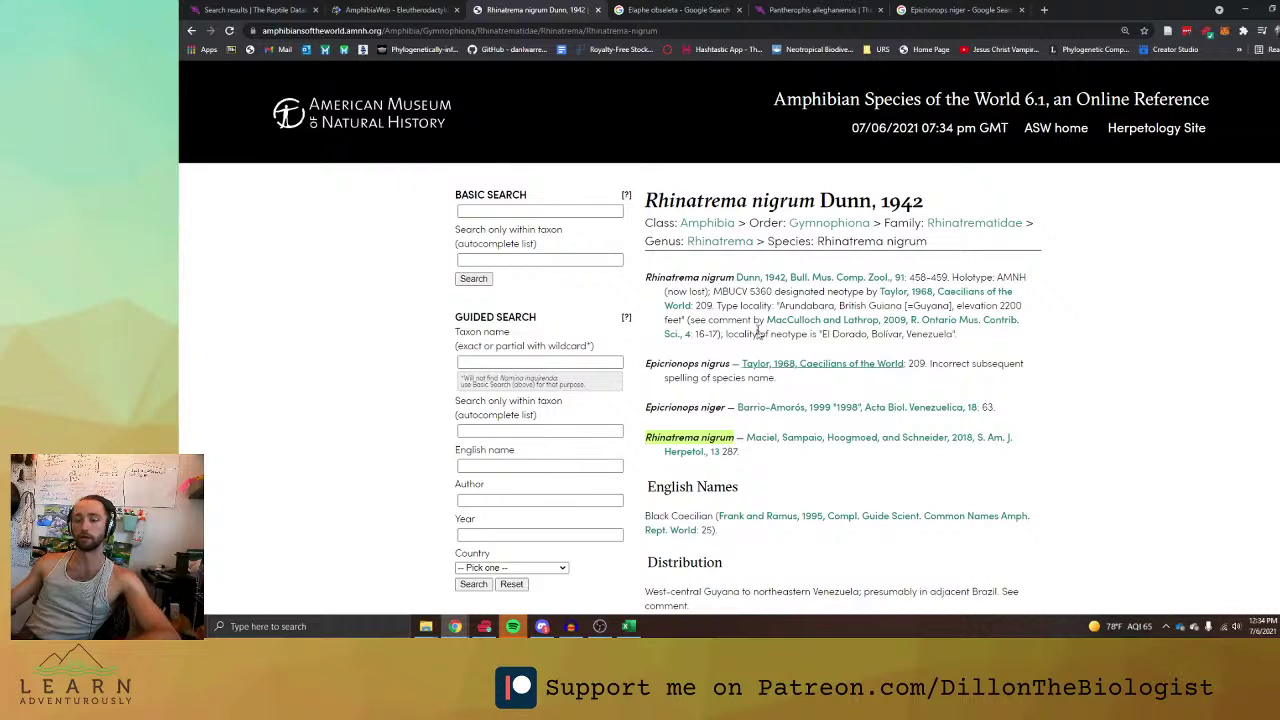
pyautogui.click(395, 10)
pyautogui.click(231, 316)
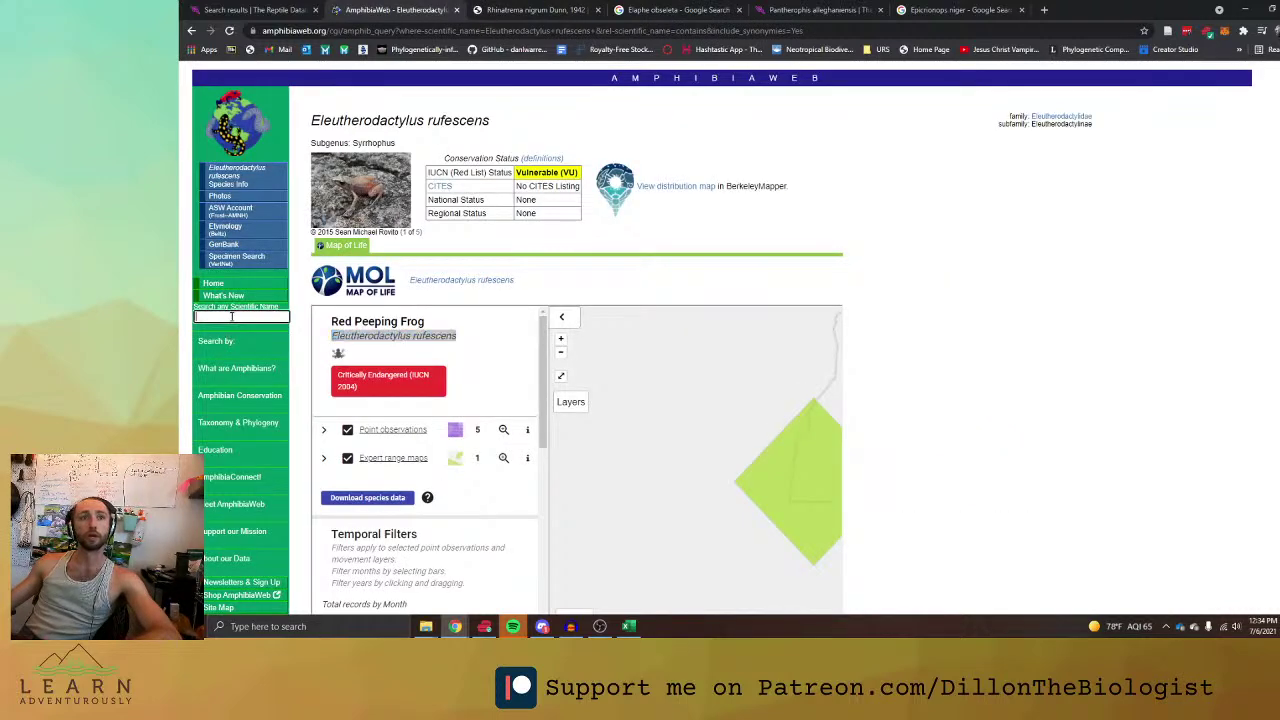
pyautogui.hotkey('ctrl', 'v')
pyautogui.press('Return')
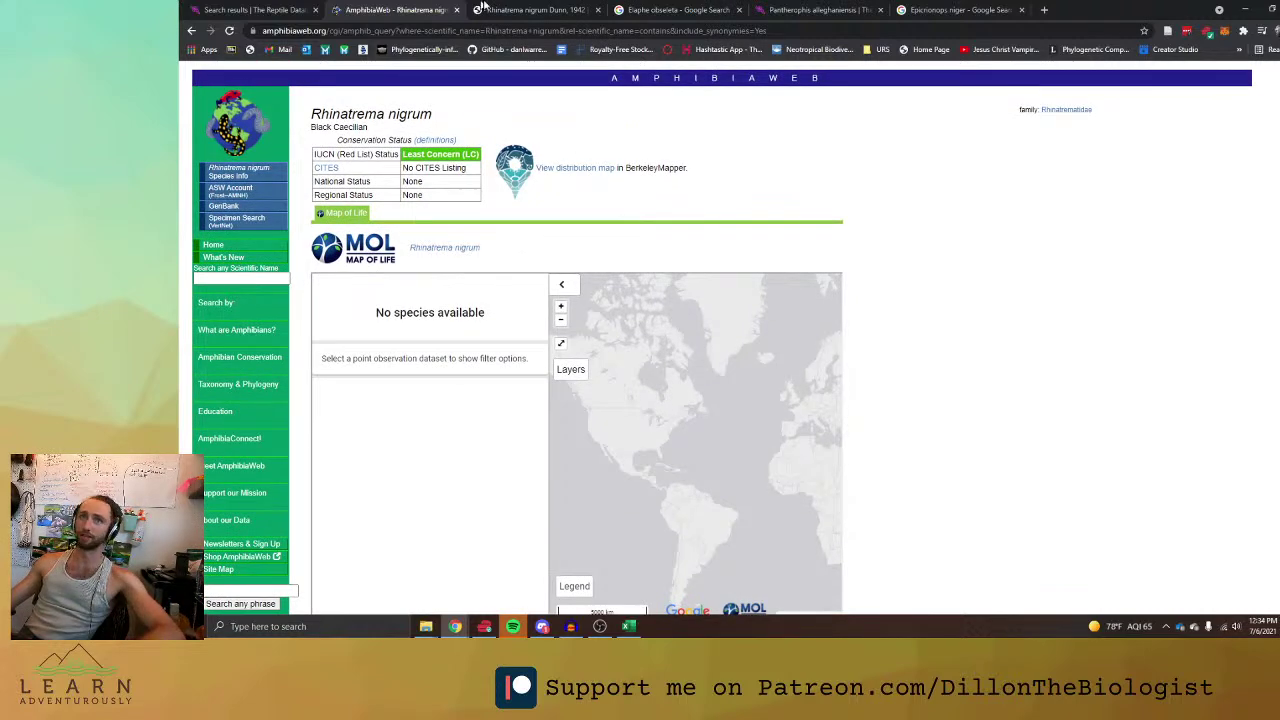
# Paste Rhinatrema nigrum as the change for Epicrionops niger in the workbook.
pyautogui.hotkey('alt', 'Tab')
pyautogui.click(602, 311)
pyautogui.hotkey('ctrl', 'v')
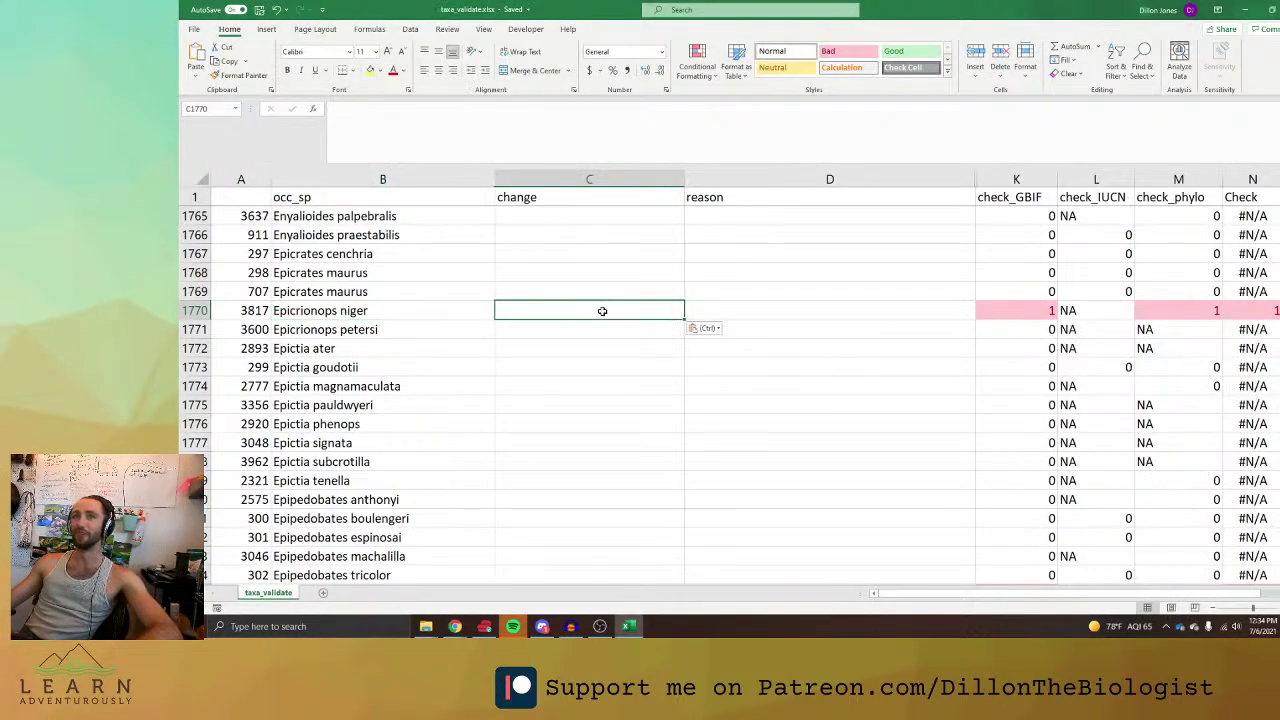
# Copy the 2018 S. Am. J. Herpetol. citation from the Rhinatrema nigrum entry and paste it as the reason for Epicrionops niger.
pyautogui.hotkey('alt', 'Tab')
pyautogui.hotkey('ctrl', 'Tab')
pyautogui.hotkey('ctrl', 'Tab')
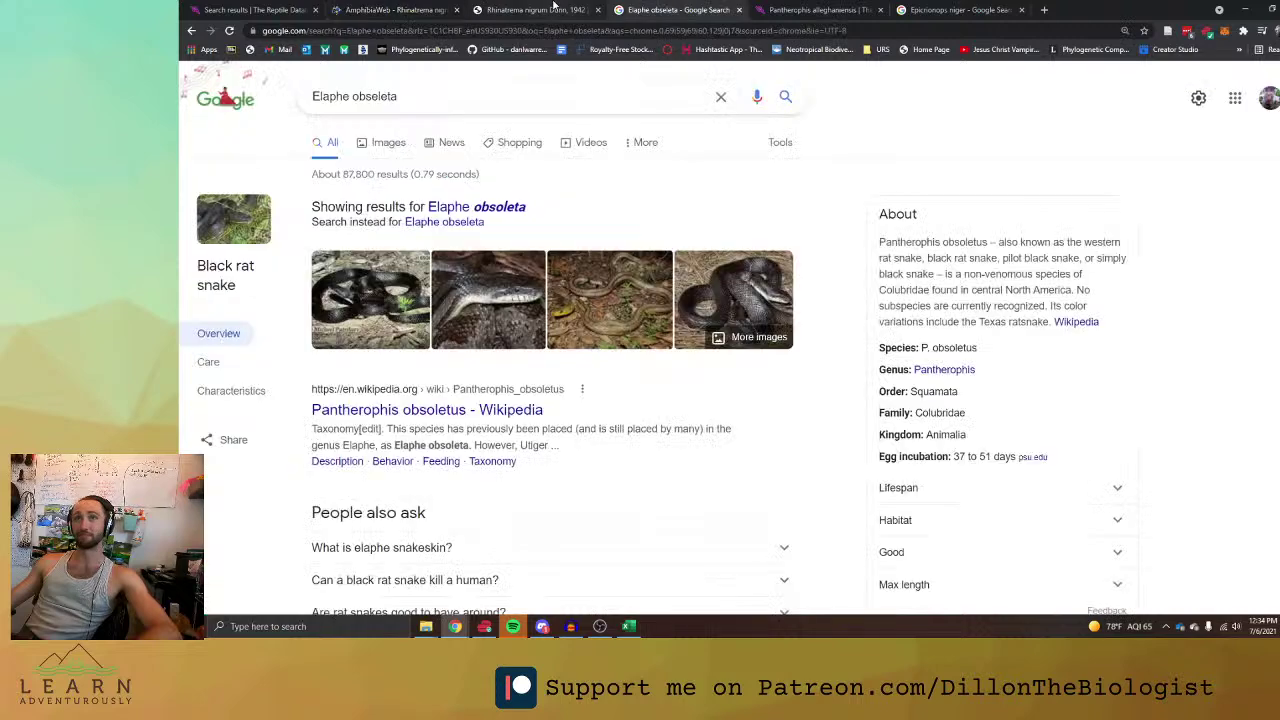
pyautogui.hotkey('ctrl', 'shift', 'Tab')
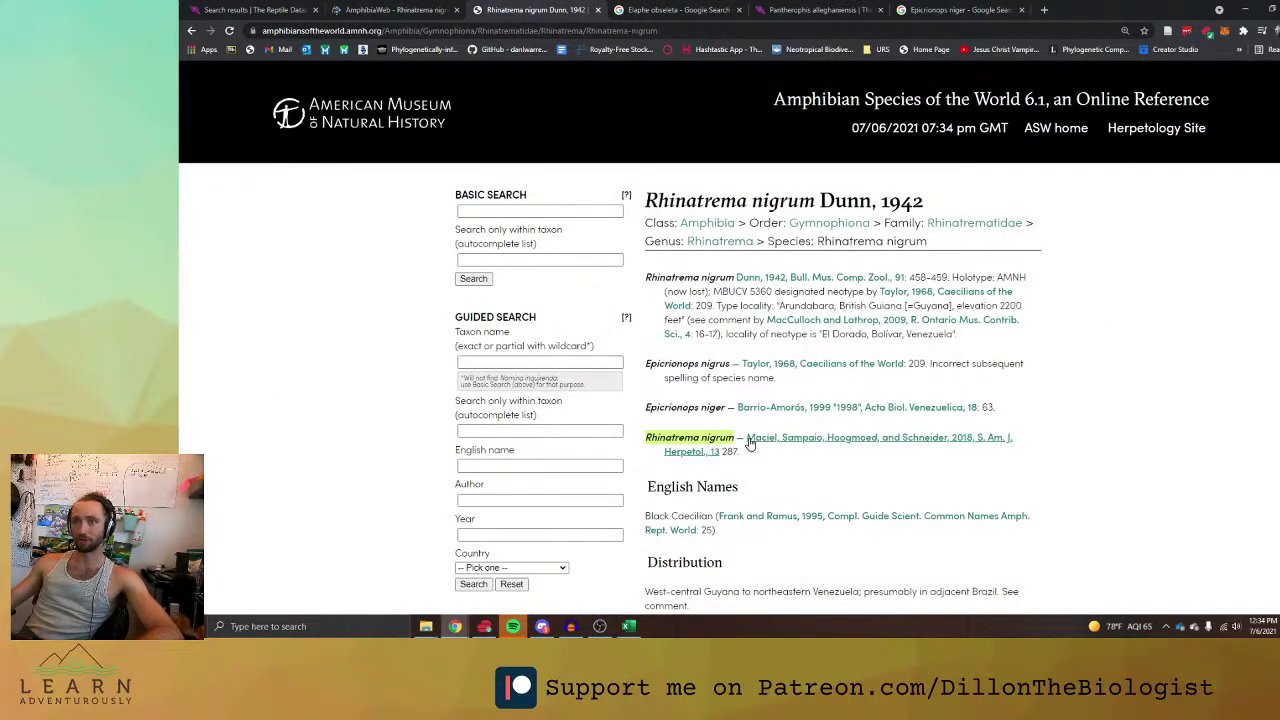
pyautogui.moveTo(746, 437); pyautogui.dragTo(720, 452)
pyautogui.hotkey('alt', 'Tab')
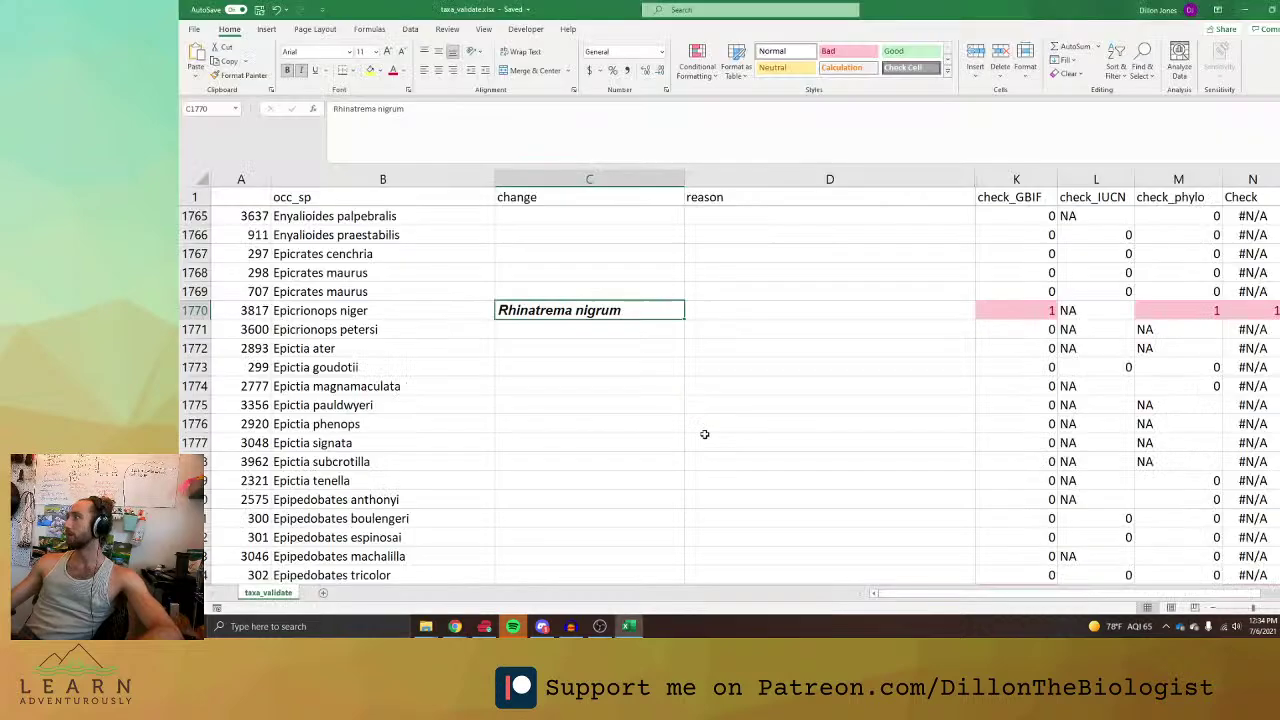
pyautogui.click(705, 310)
pyautogui.hotkey('ctrl', 'v')
# Find the next flagged name, Epipedobates zaparo, copy it, and search Amphibian Species of the World for it.
pyautogui.scroll(-4, 840, 485)
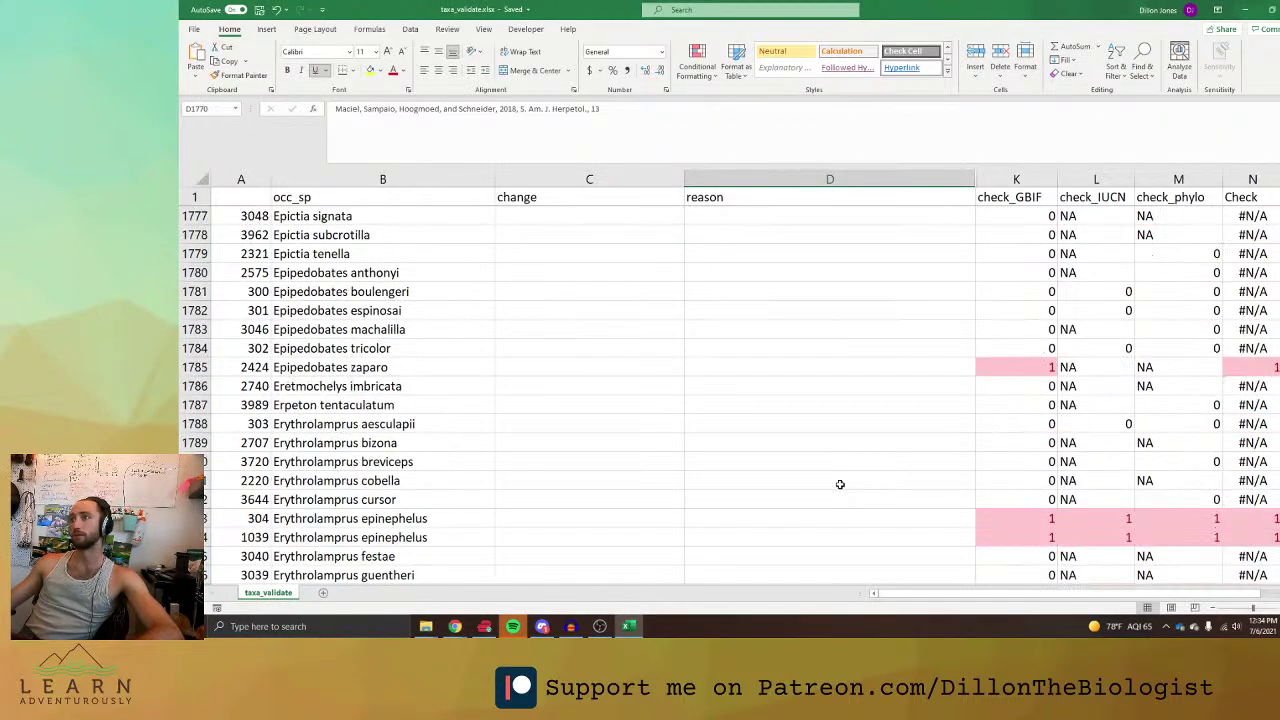
pyautogui.click(360, 366)
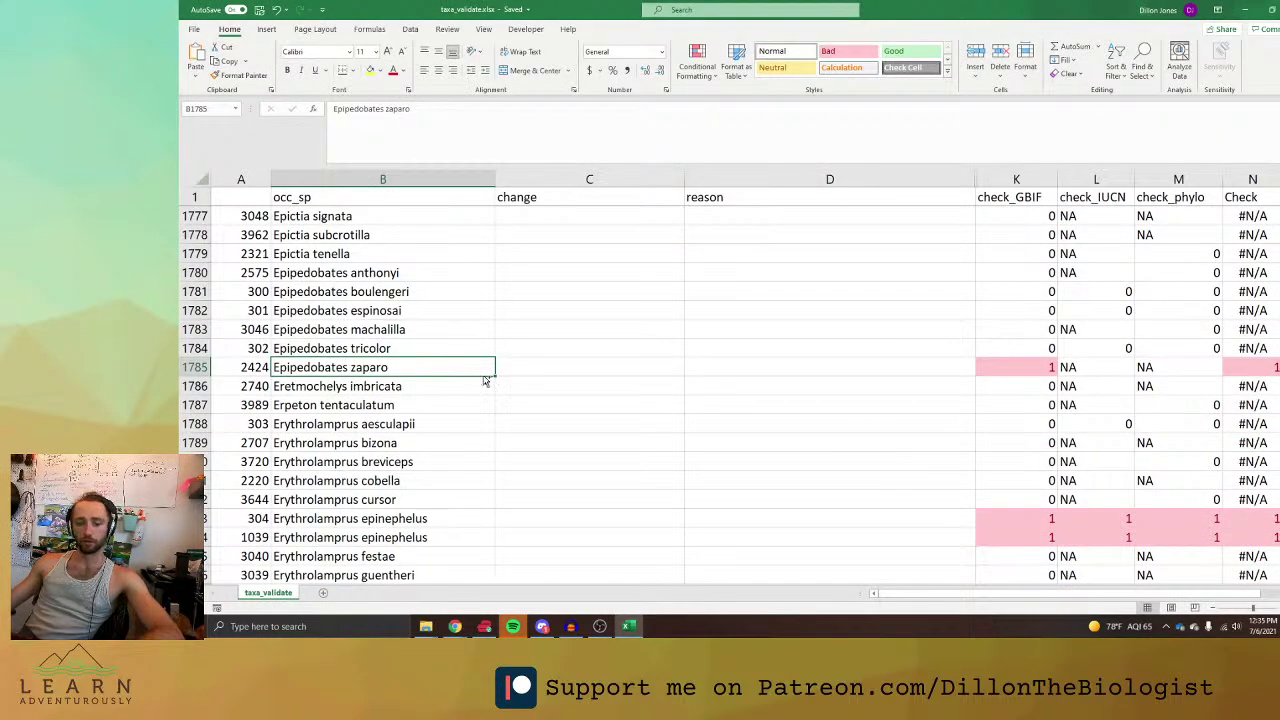
pyautogui.hotkey('alt', 'Tab')
pyautogui.click(573, 210)
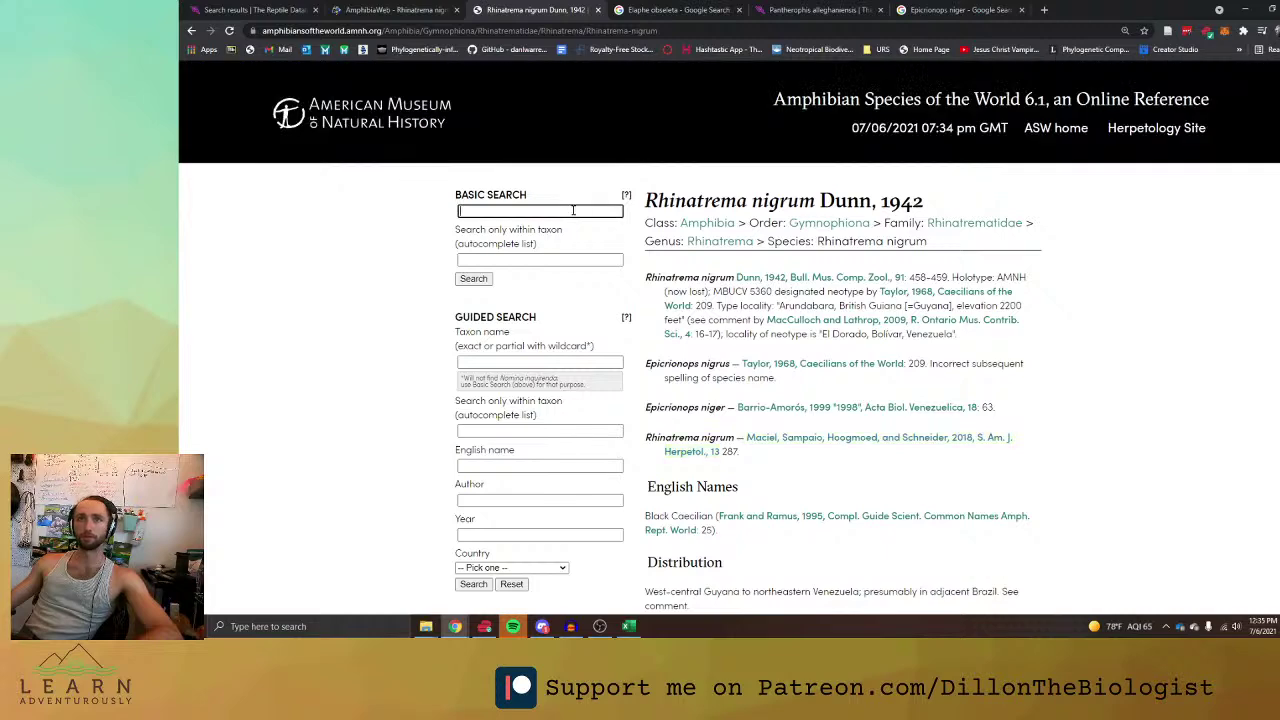
pyautogui.hotkey('ctrl', 'v')
pyautogui.press('Return')
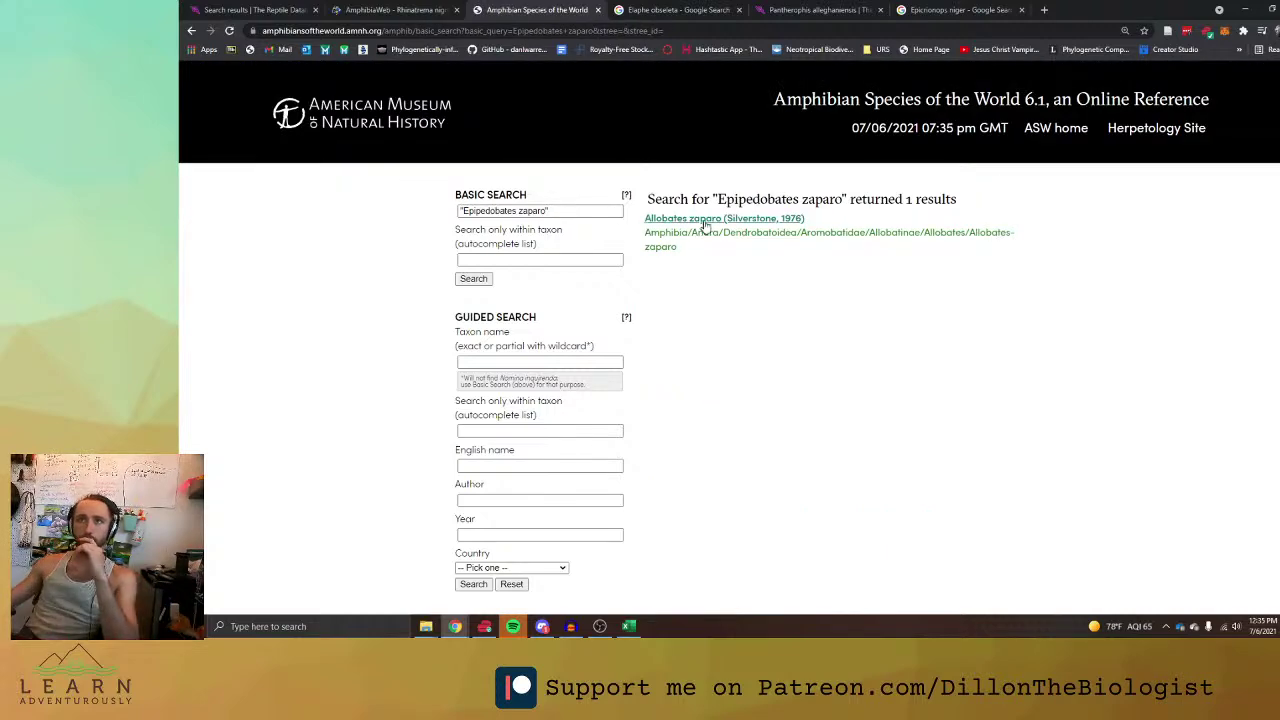
# Enter "allobates zaparo" as the change for Epipedobates zaparo in the workbook.
pyautogui.hotkey('alt', 'Tab')
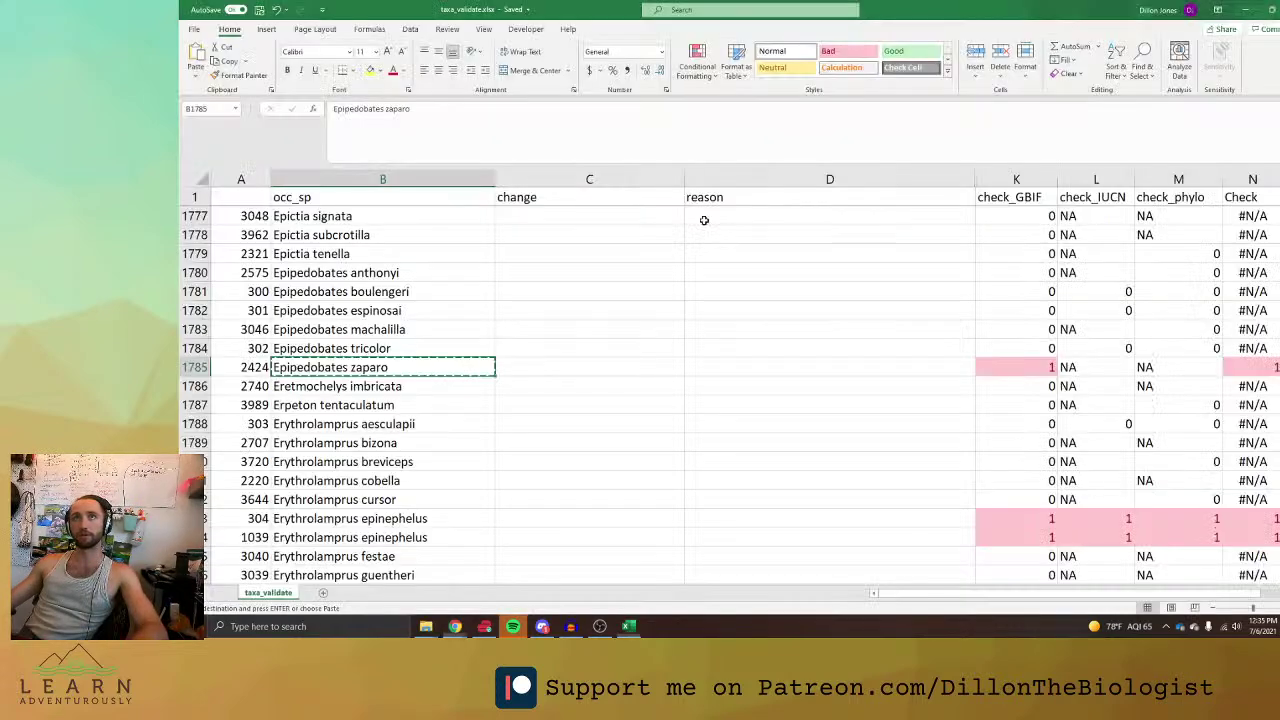
pyautogui.click(584, 366)
pyautogui.hotkey('ctrl', 'v')
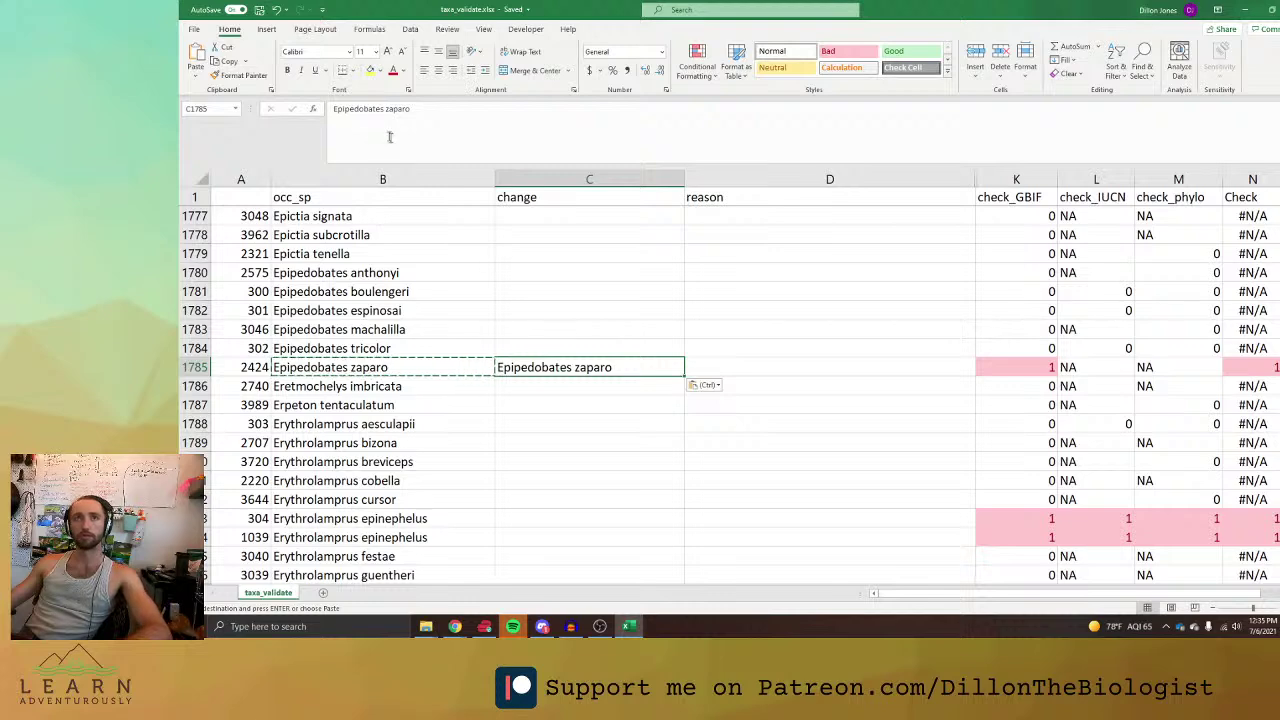
pyautogui.doubleClick(352, 108)
pyautogui.write('allobates')
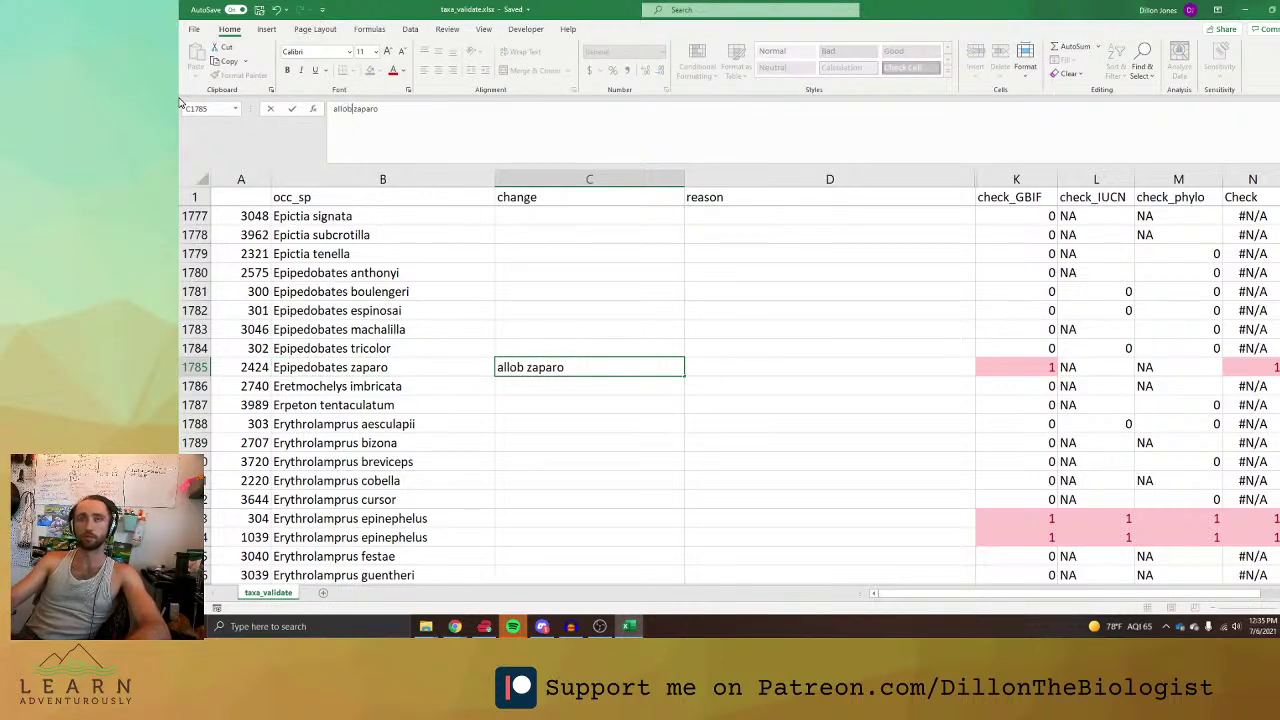
# Search AmphibiaWeb for "allobates zaparo" and open the species' photo collection.
pyautogui.hotkey('alt', 'Tab')
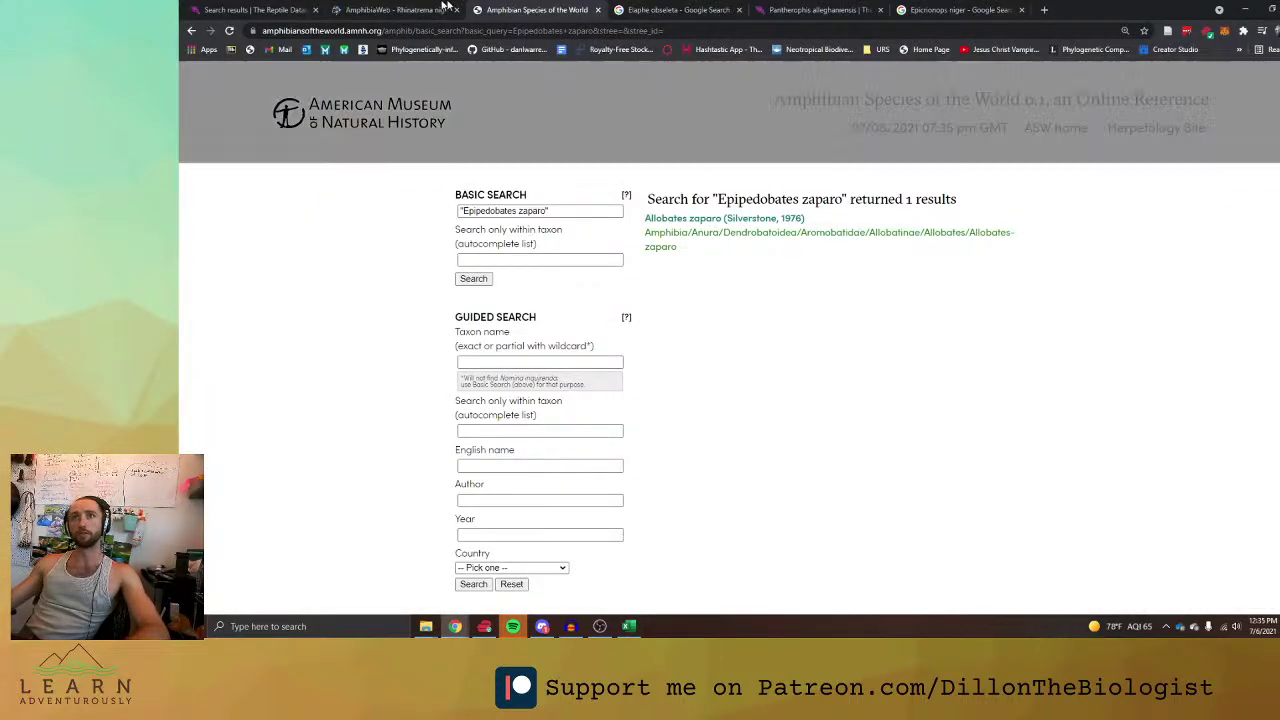
pyautogui.hotkey('ctrl', 'shift', 'Tab')
pyautogui.click(239, 277)
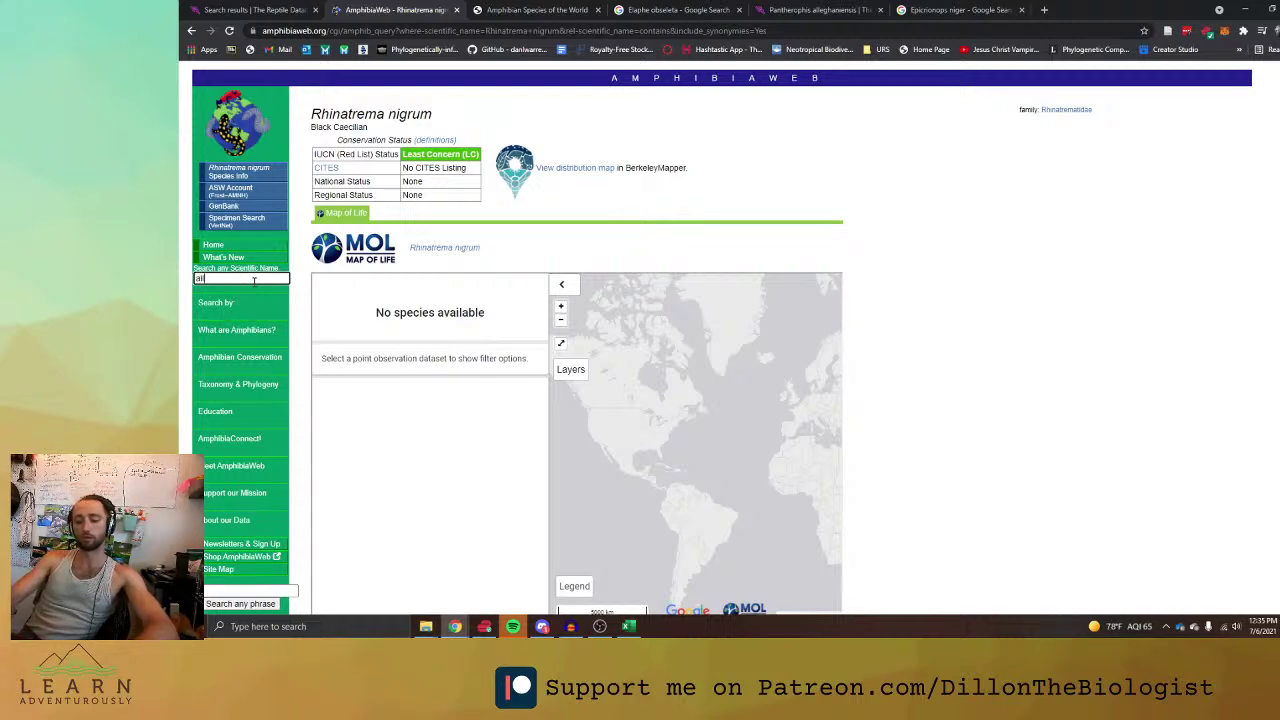
pyautogui.write('allobates zaparo')
pyautogui.press('Return')
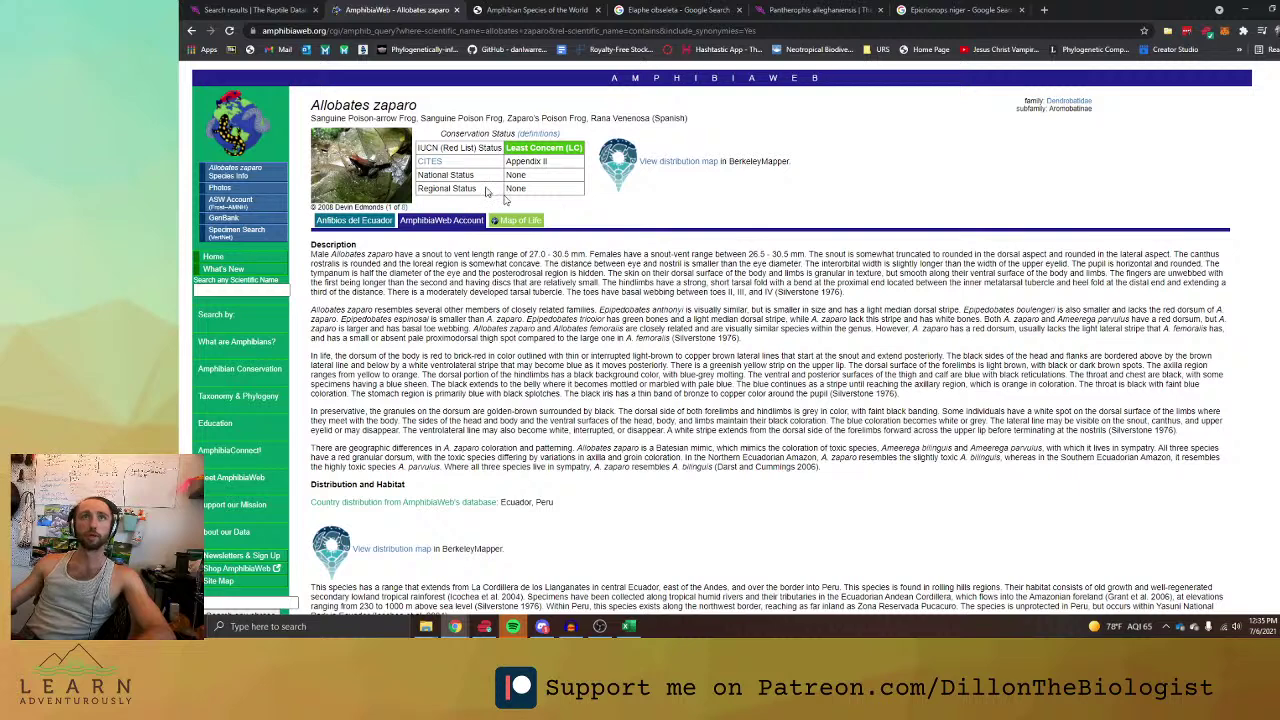
pyautogui.click(378, 138)
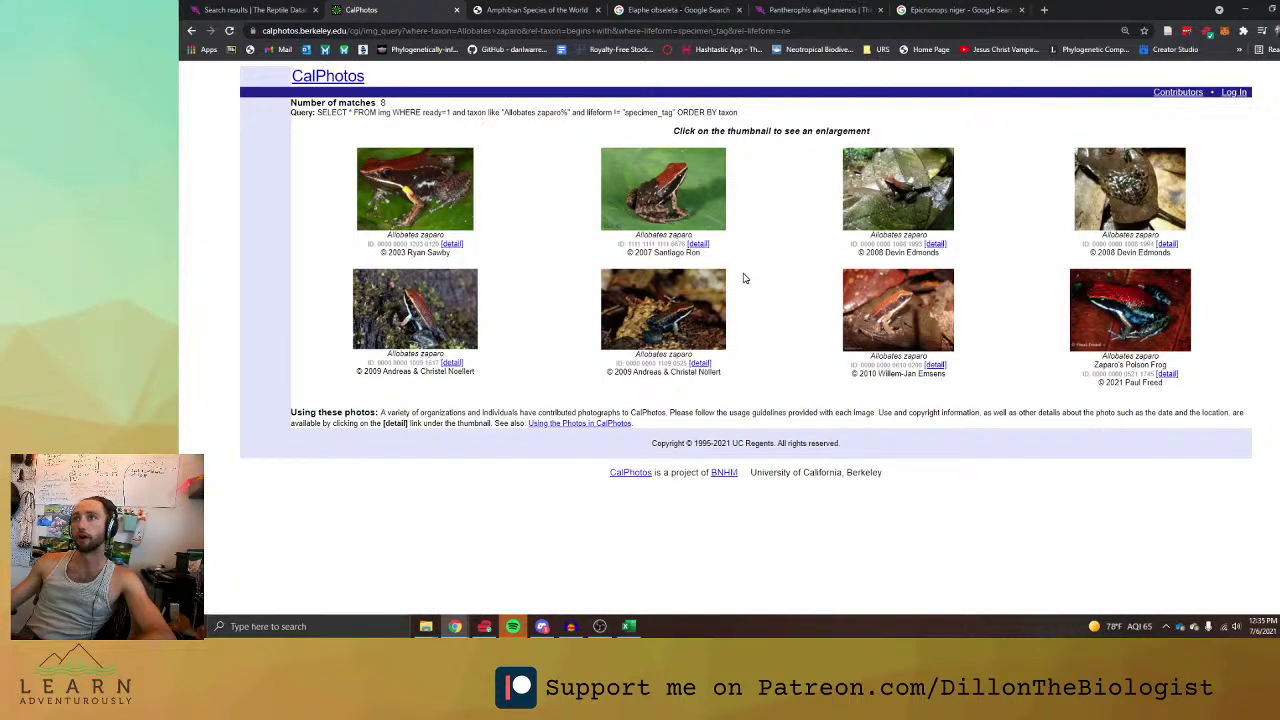
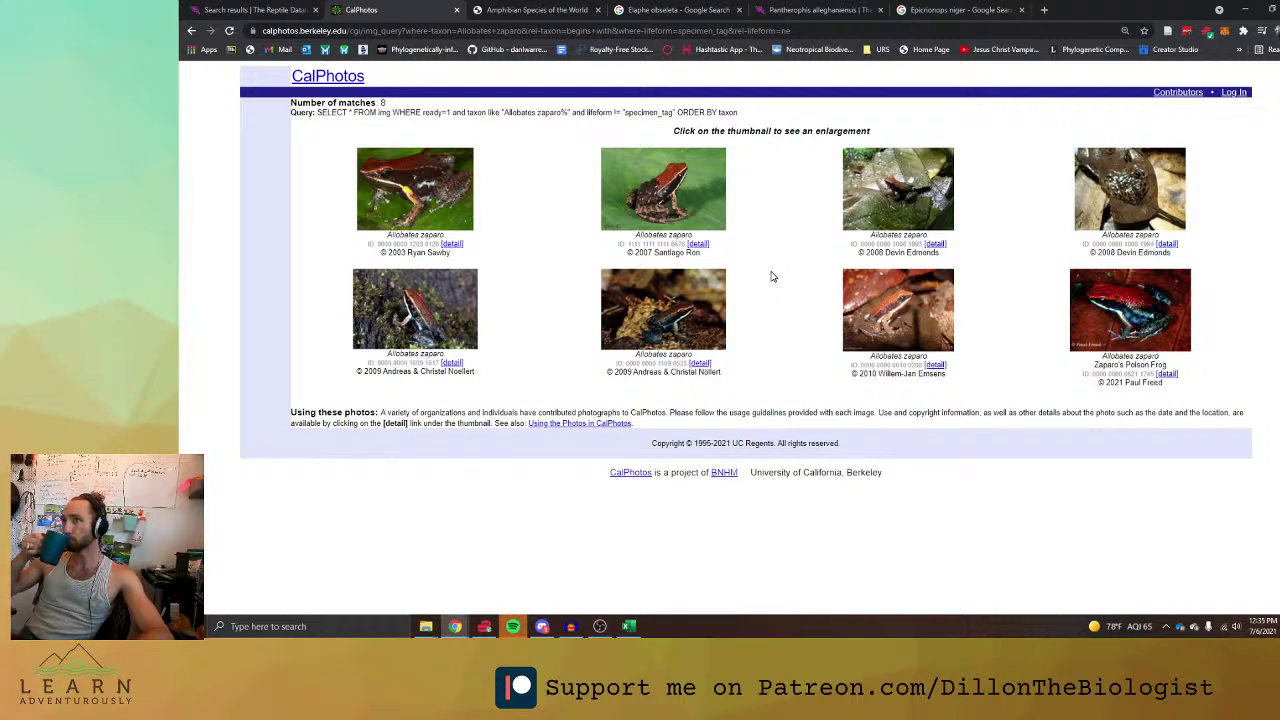
# Find the next flagged name in the workbook, Erythrolamprus epinephelus, copy it, and search Google for it.
pyautogui.hotkey('alt', 'Tab')
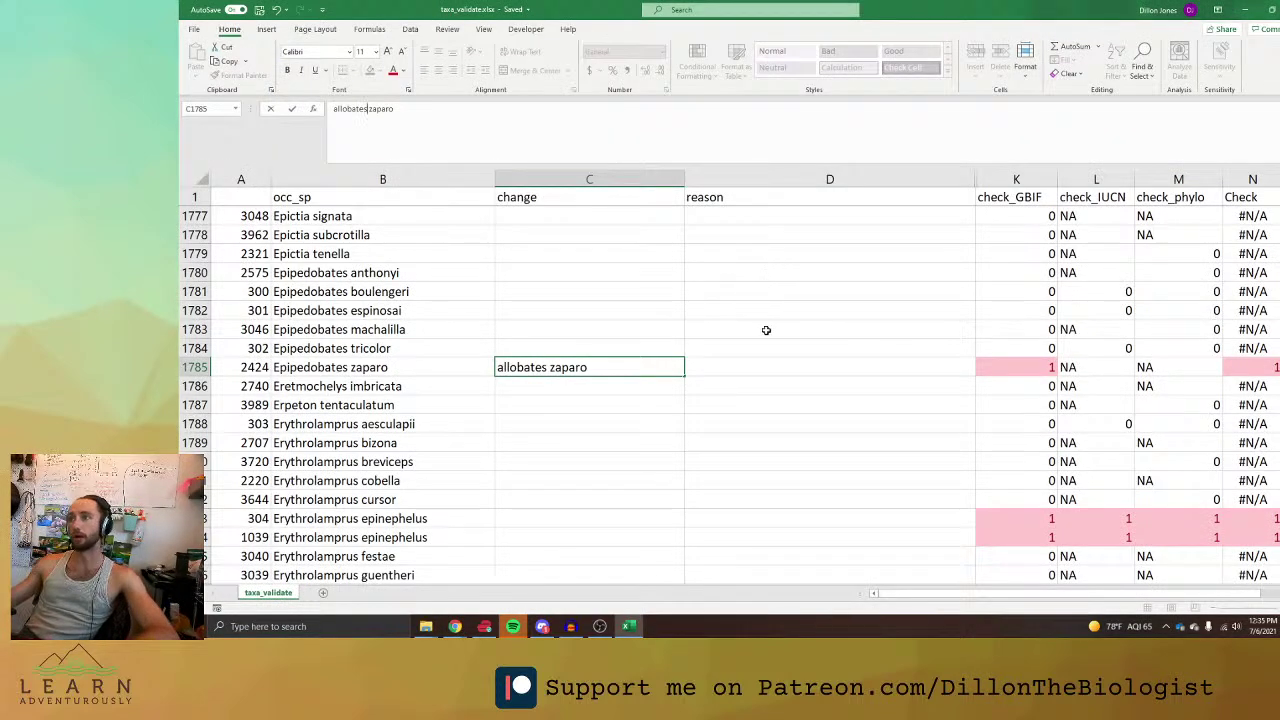
pyautogui.click(772, 385)
pyautogui.scroll(-2, 775, 380)
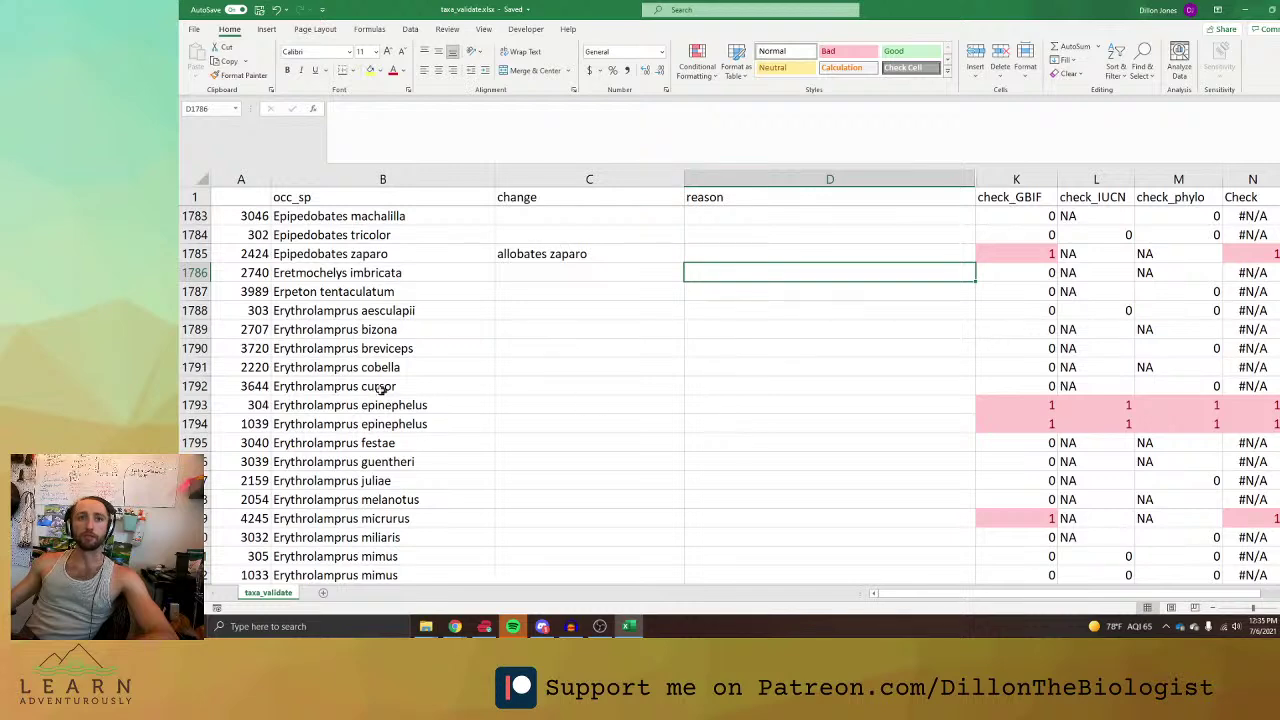
pyautogui.click(356, 405)
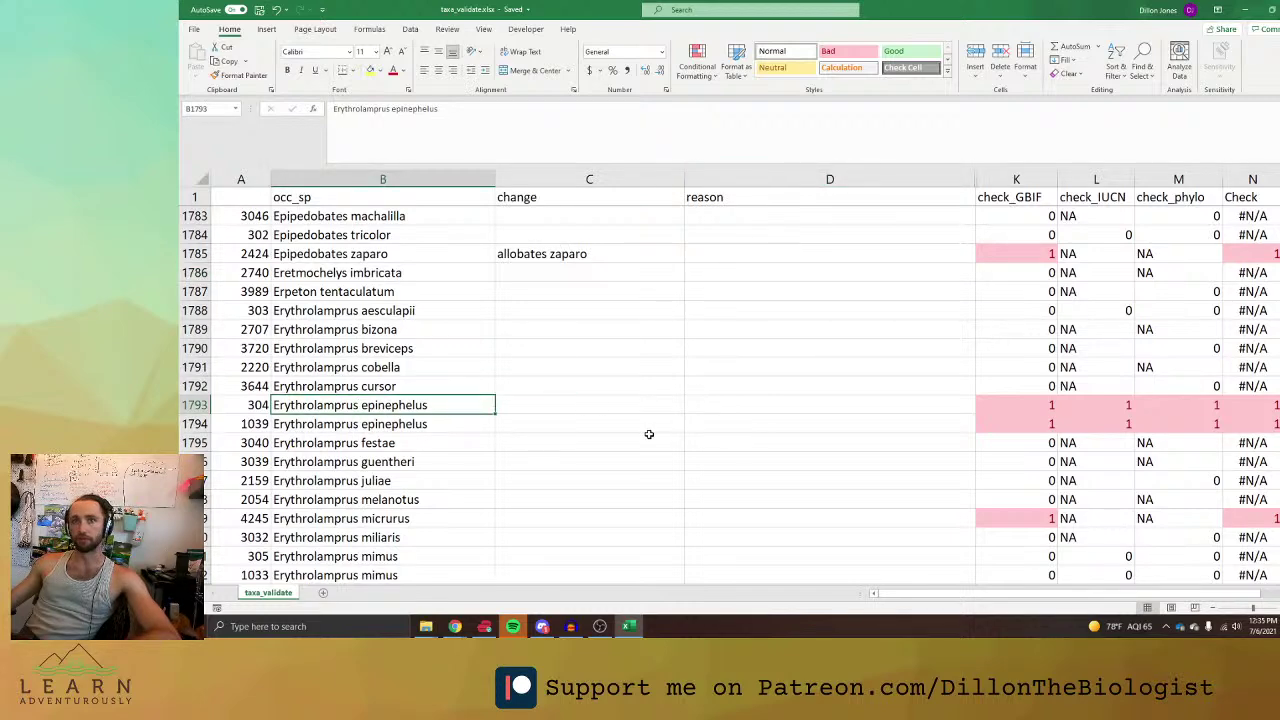
pyautogui.hotkey('alt', 'Tab')
pyautogui.click(958, 10)
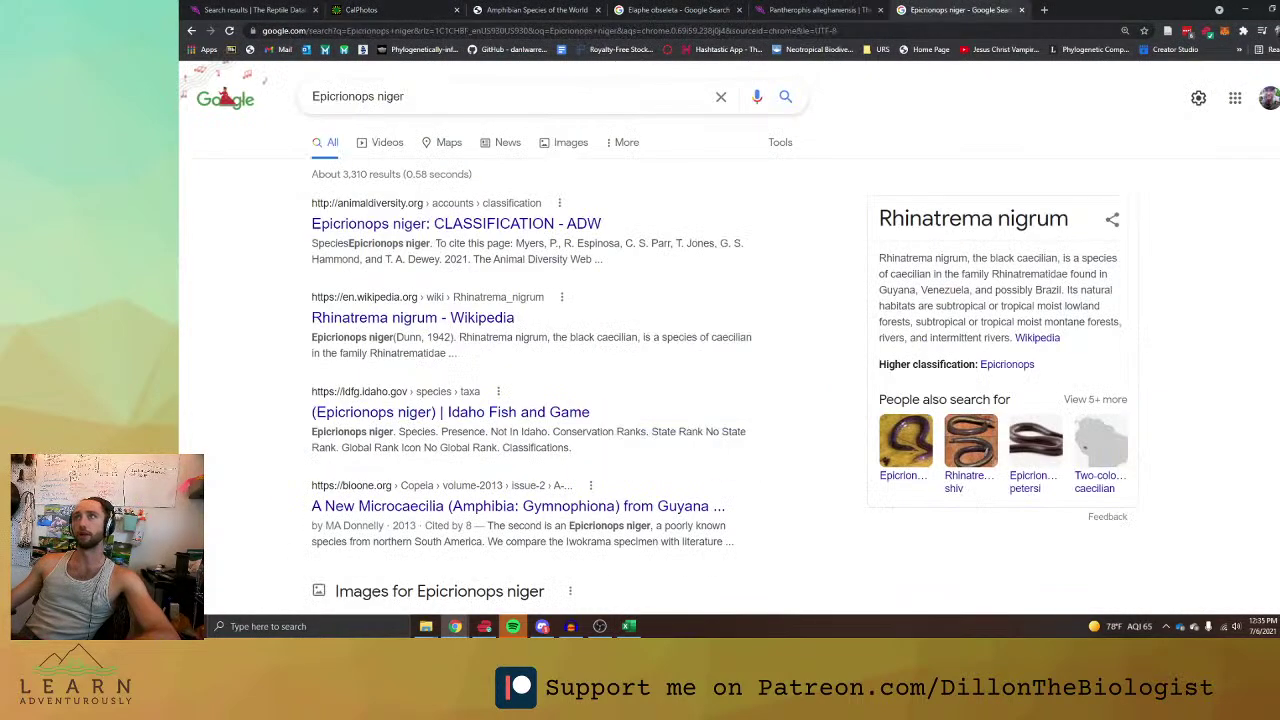
pyautogui.hotkey('ctrl', 'l')
pyautogui.write('Erythrolamprus epinephelus')
pyautogui.press('Return')
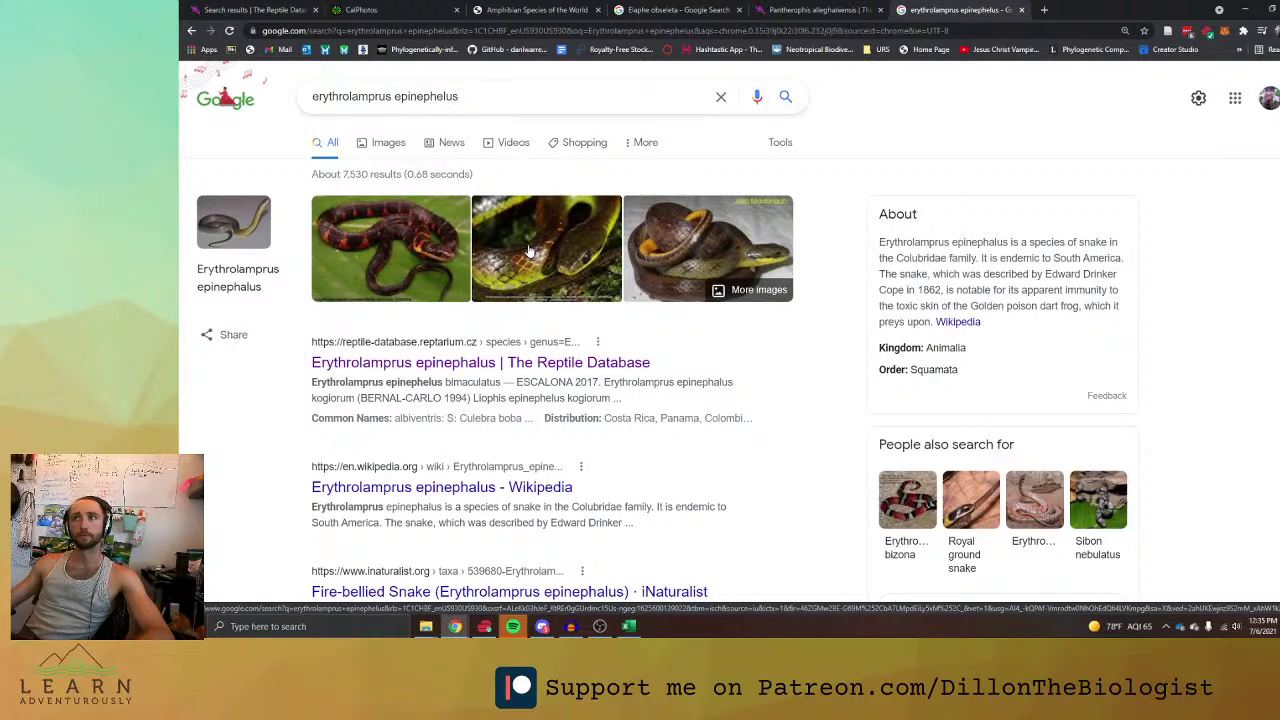
# Compare the workbook's spelling with the search results and copy "Erythrolamprus epinephelus" into the change column of row 1793.
pyautogui.hotkey('alt', 'Tab')
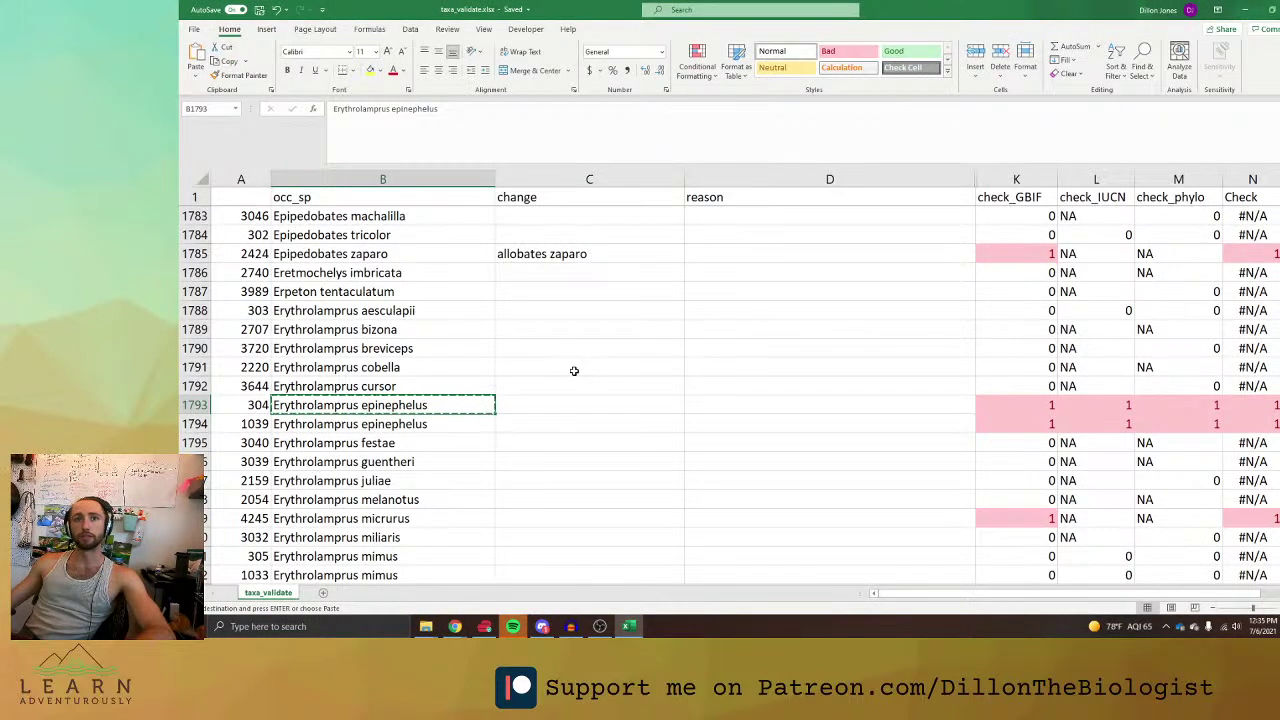
pyautogui.hotkey('alt', 'Tab')
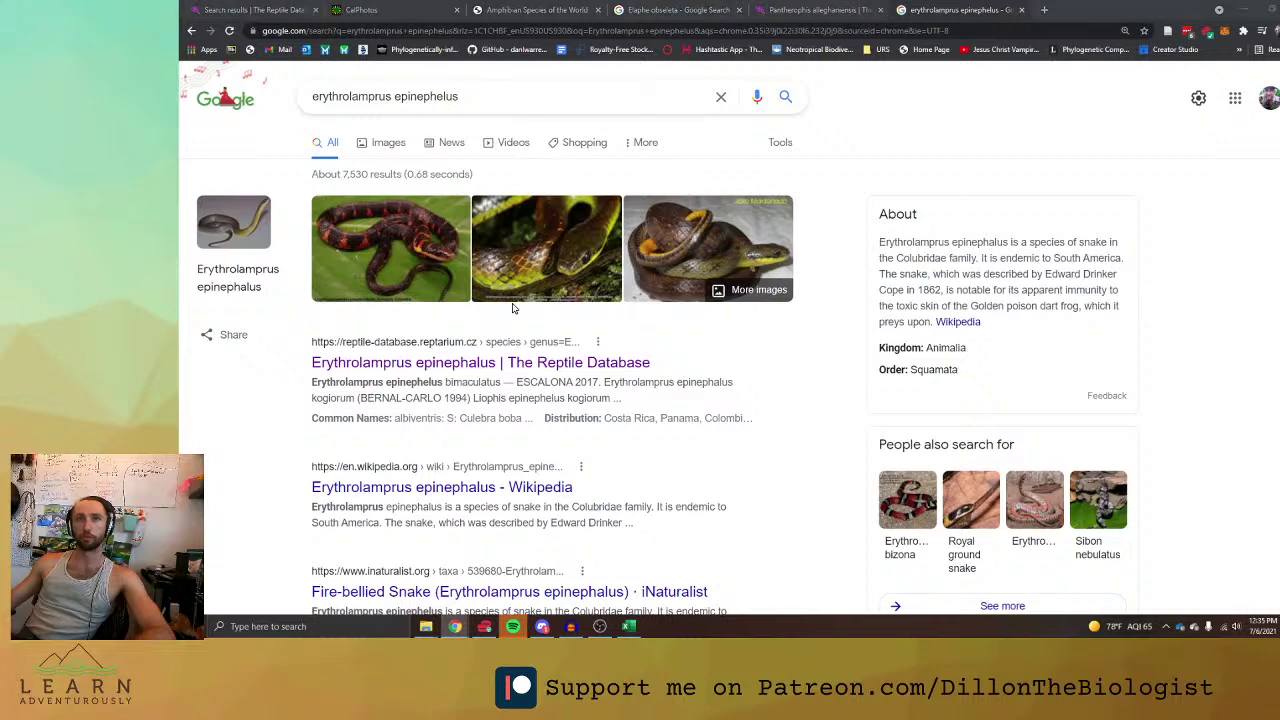
pyautogui.hotkey('alt', 'Tab')
pyautogui.hotkey('alt', 'Tab')
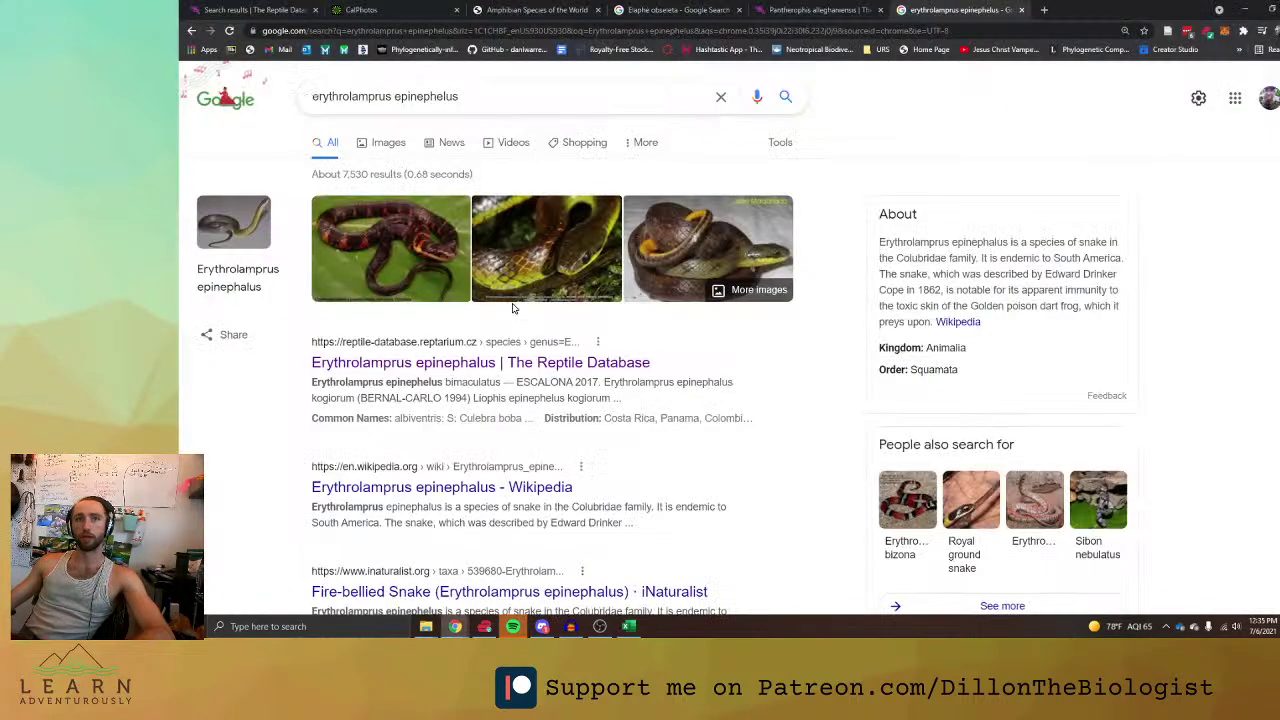
pyautogui.hotkey('alt', 'Tab')
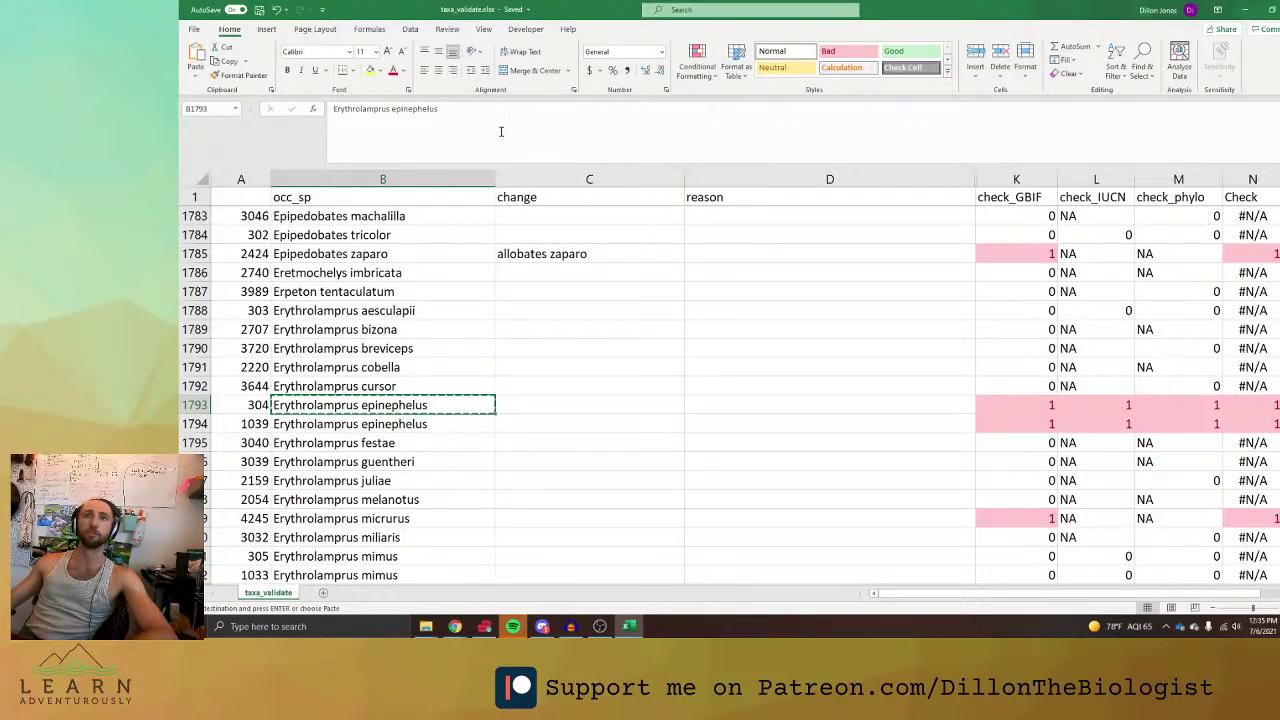
pyautogui.tripleClick(500, 128)
pyautogui.hotkey('ctrl', 'c')
pyautogui.click(556, 408)
pyautogui.hotkey('ctrl', 'v')
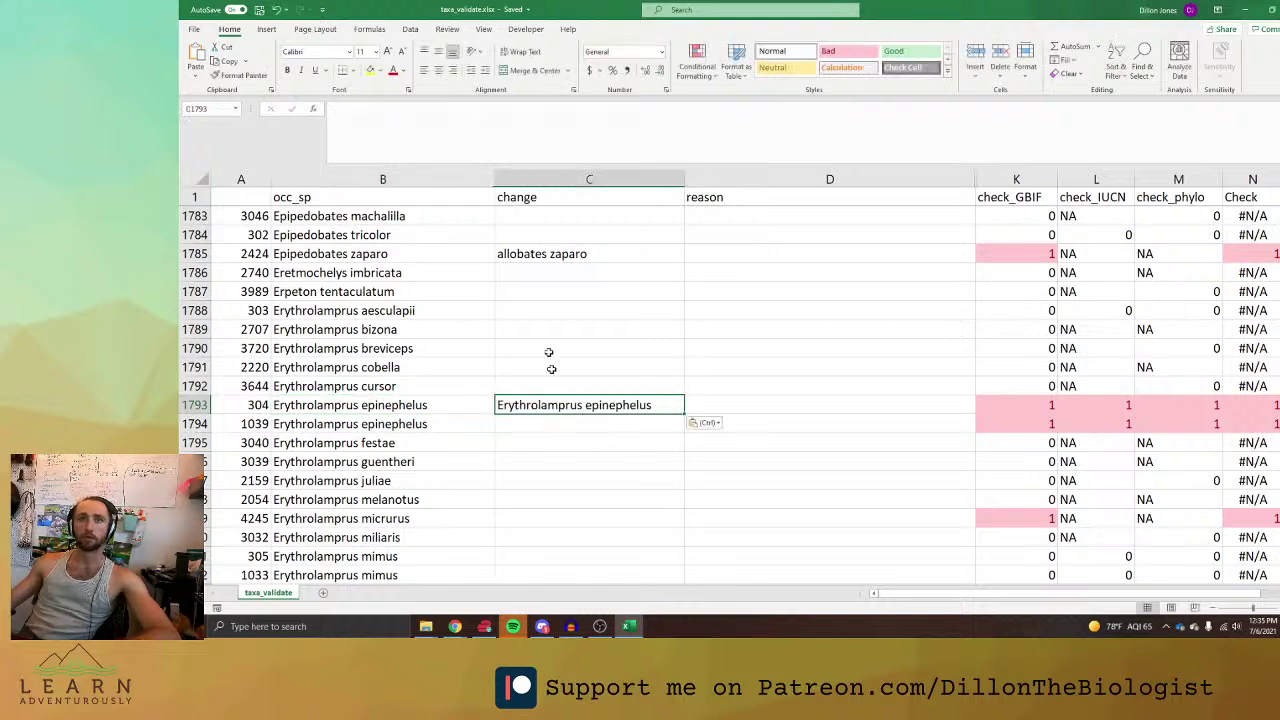
# Correct the change entry in C1793 to "Erythrolamprus epinephalus" and copy it into C1794.
pyautogui.click(424, 108)
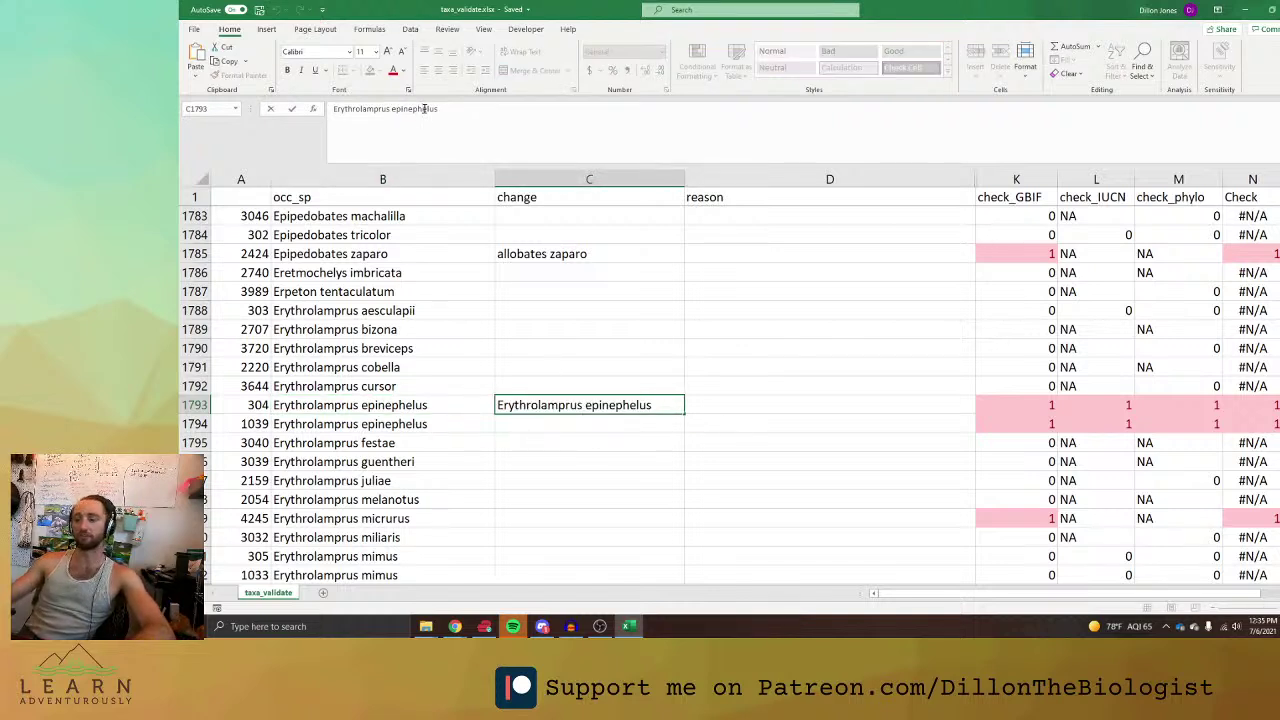
pyautogui.press('BackSpace')
pyautogui.click(571, 447)
pyautogui.click(575, 405)
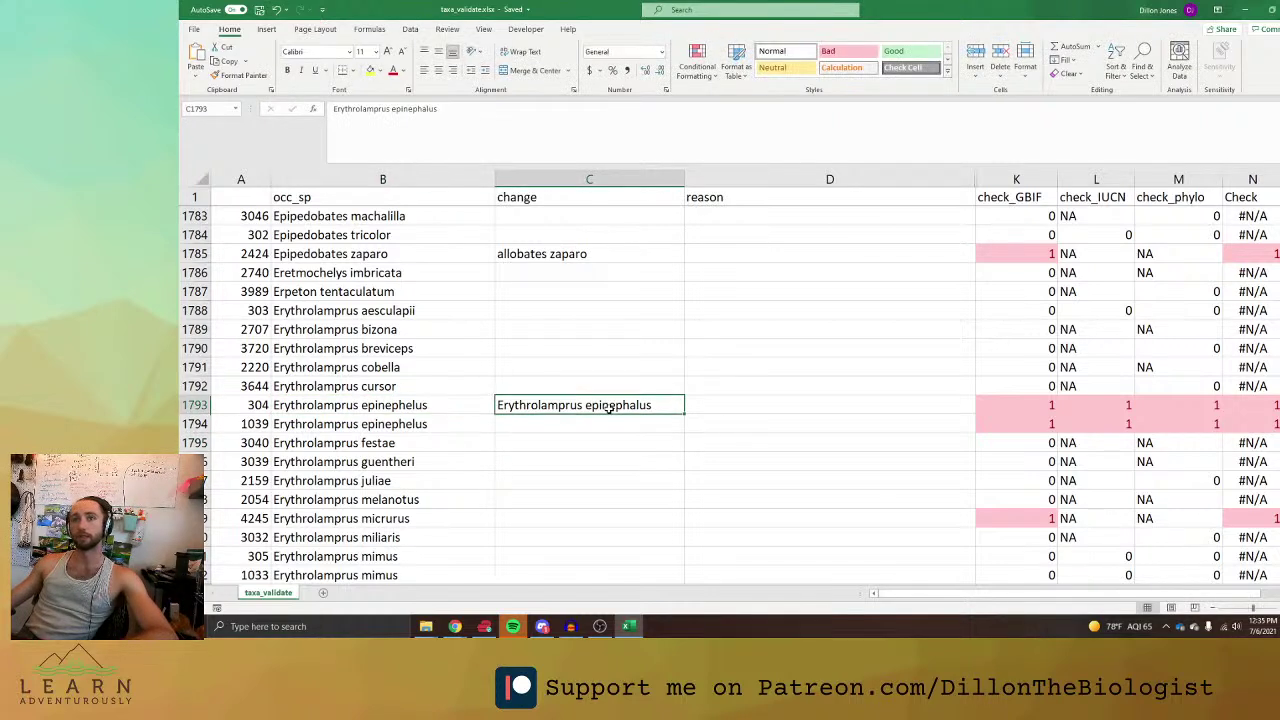
pyautogui.hotkey('ctrl', 'c')
pyautogui.hotkey('shift', 'Down')
pyautogui.hotkey('ctrl', 'v')
# Enter "typo" as the reason for both Erythrolamprus epinephelus rows, in D1793 and D1794.
pyautogui.press('Right')
pyautogui.press('Escape')
pyautogui.write('typo')
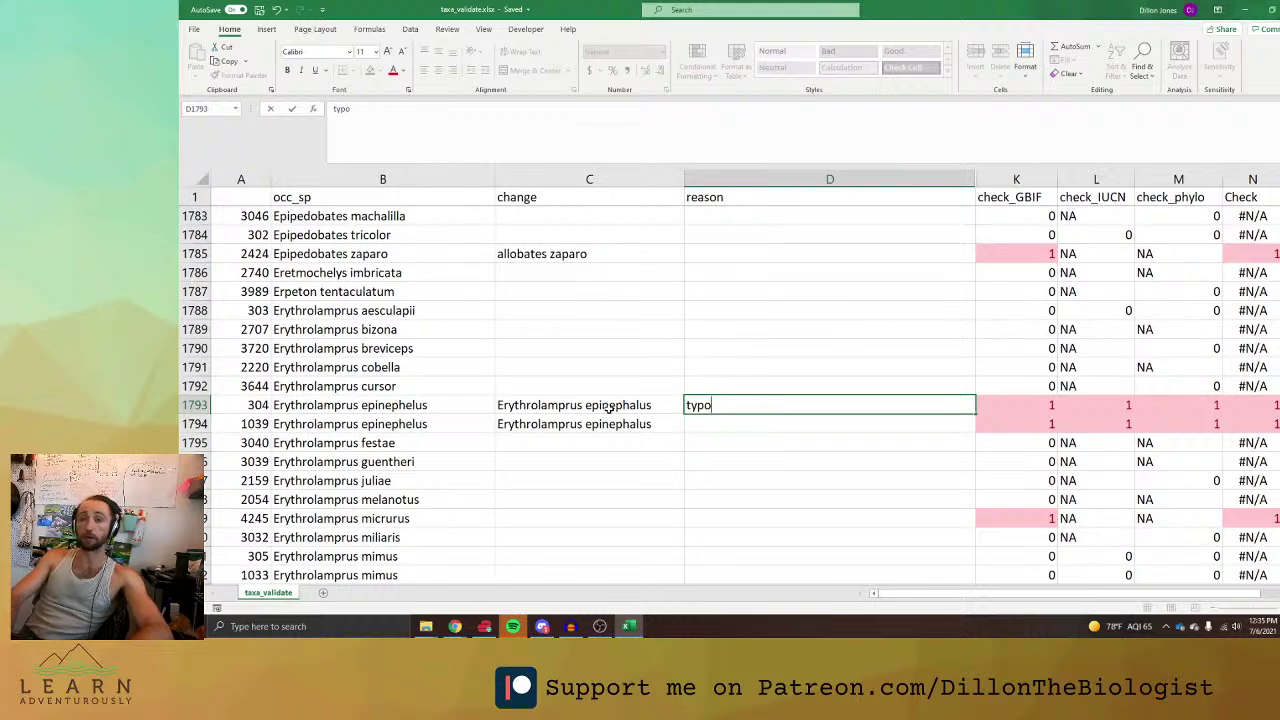
pyautogui.press('Return')
pyautogui.write('typo')
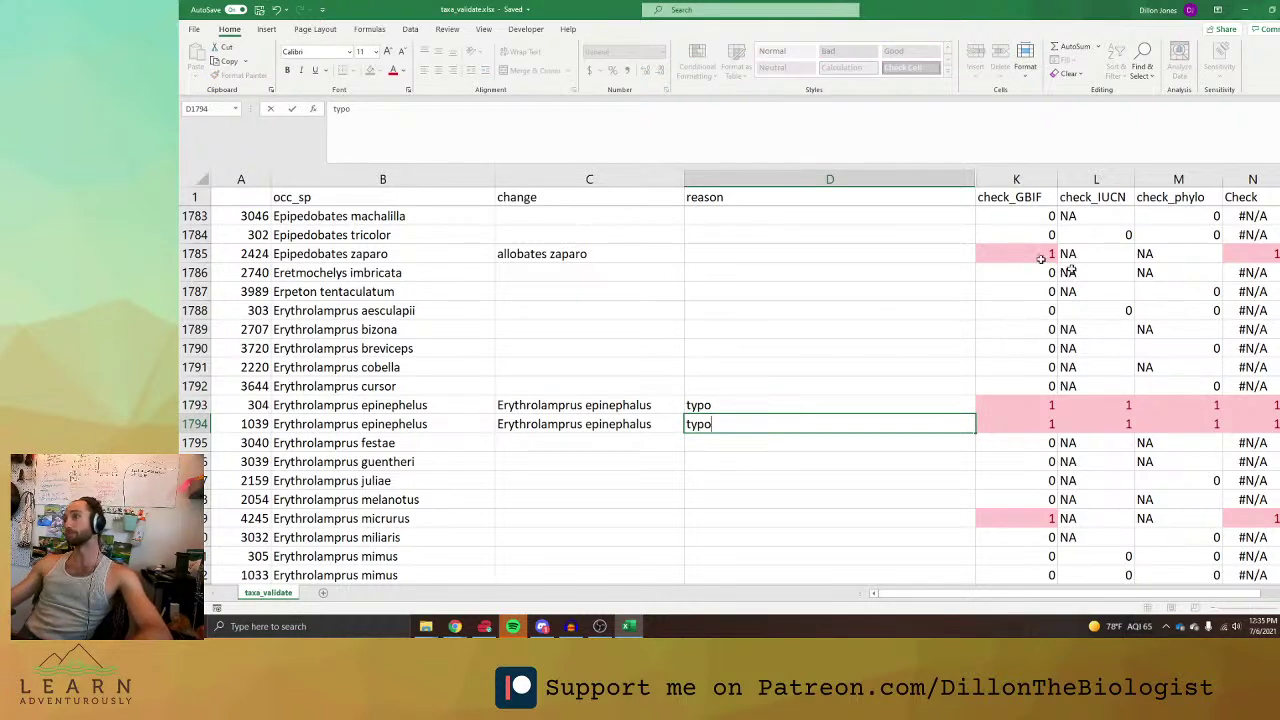
pyautogui.click(1174, 404)
pyautogui.click(1012, 398)
pyautogui.click(1123, 402)
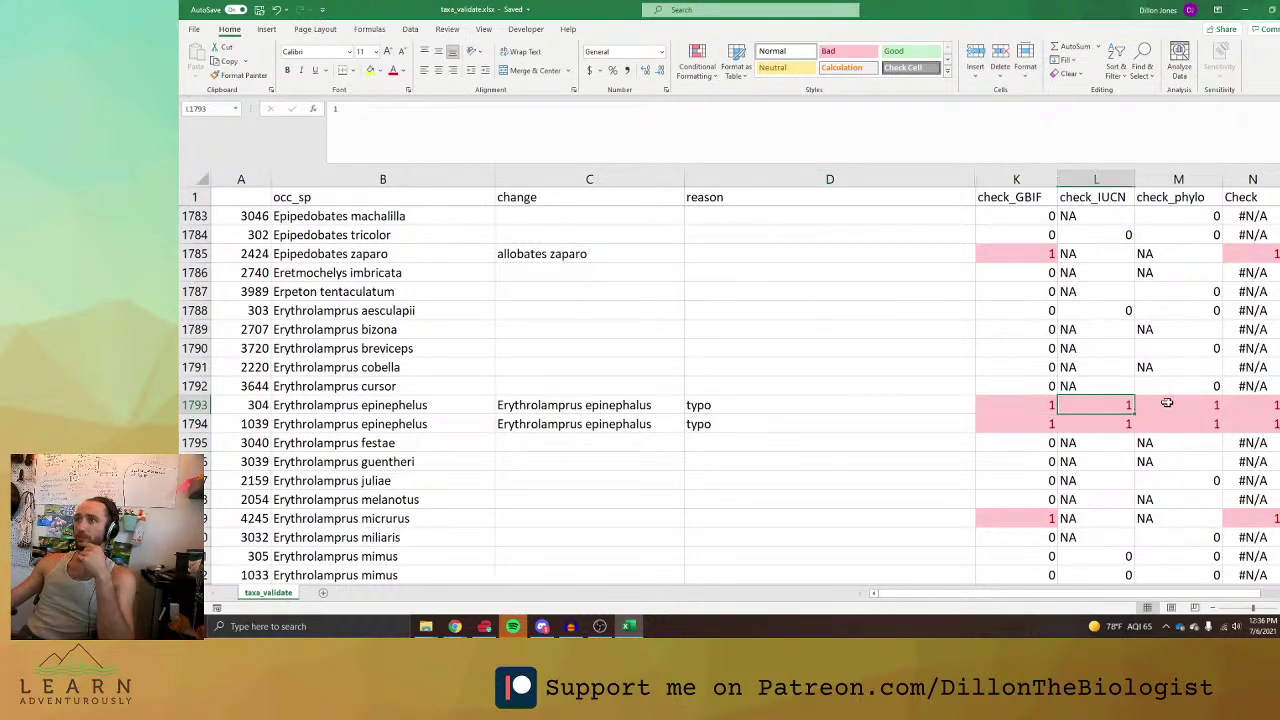
pyautogui.click(1183, 403)
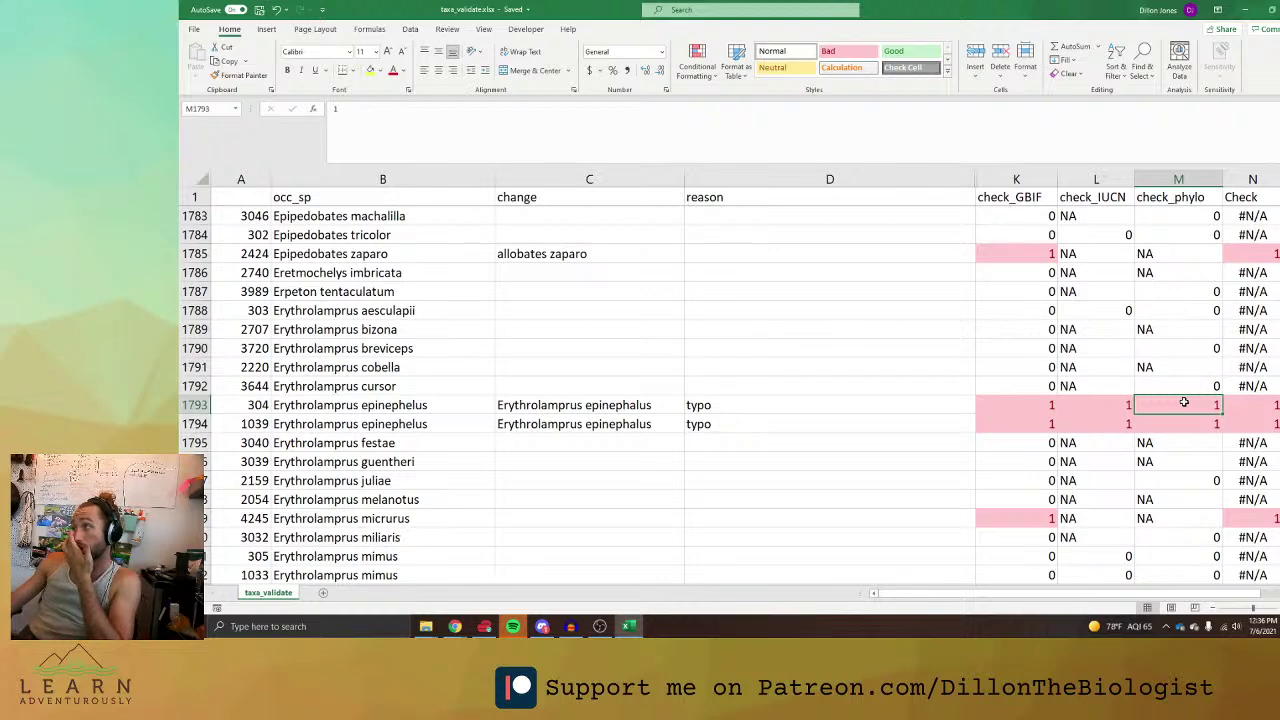
pyautogui.click(792, 404)
# Copy the name Erythrolamprus micrurus from B1799 and search for it in the Reptile Database in Chrome.
pyautogui.scroll(-2, 777, 405)
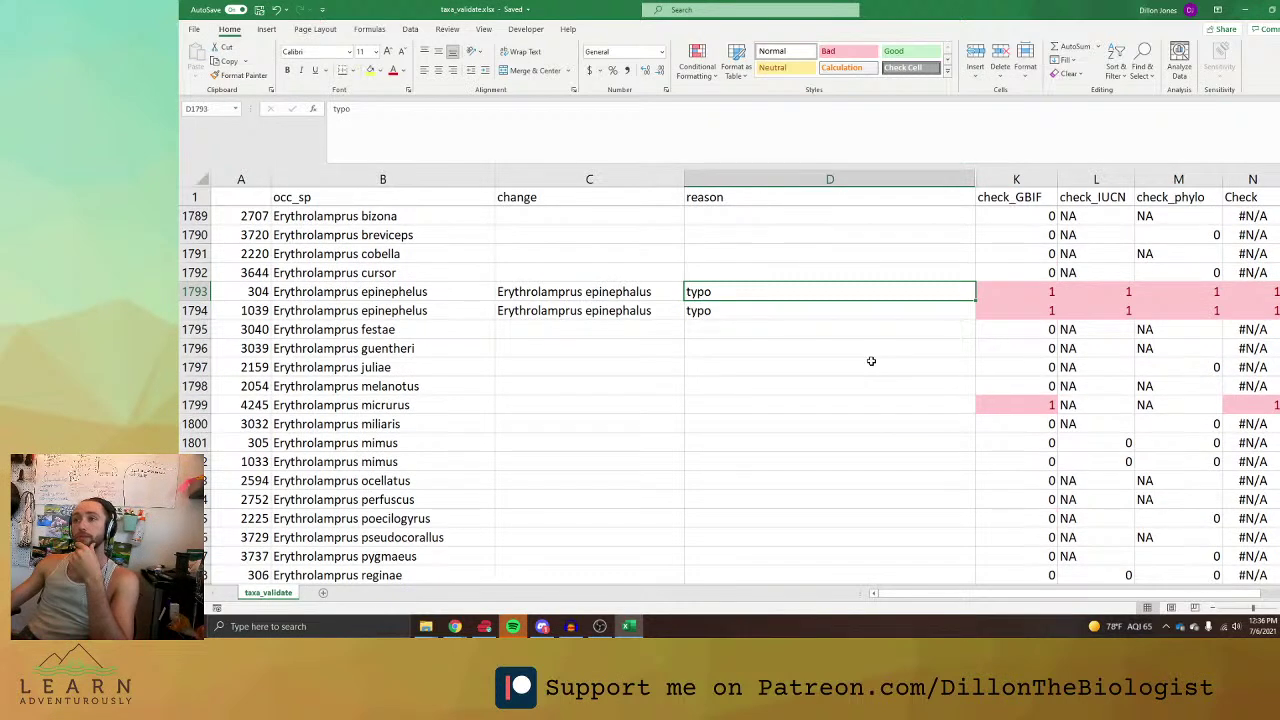
pyautogui.click(369, 405)
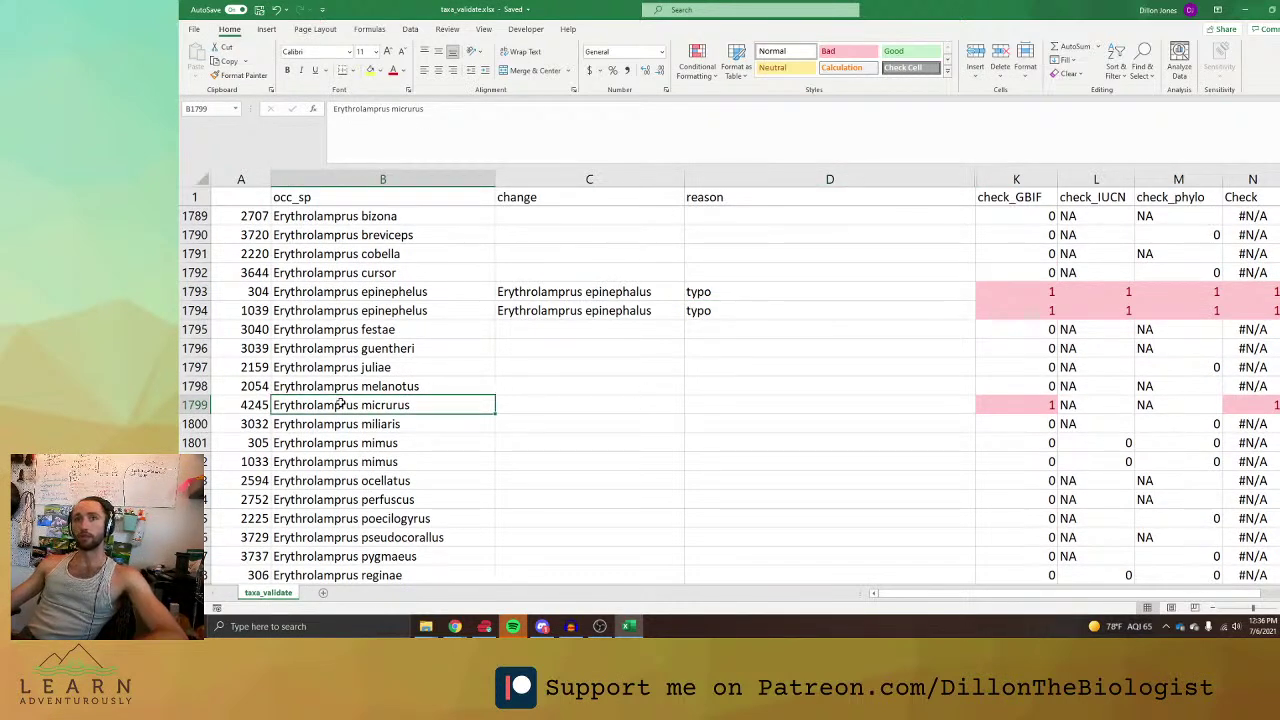
pyautogui.hotkey('alt', 'Tab')
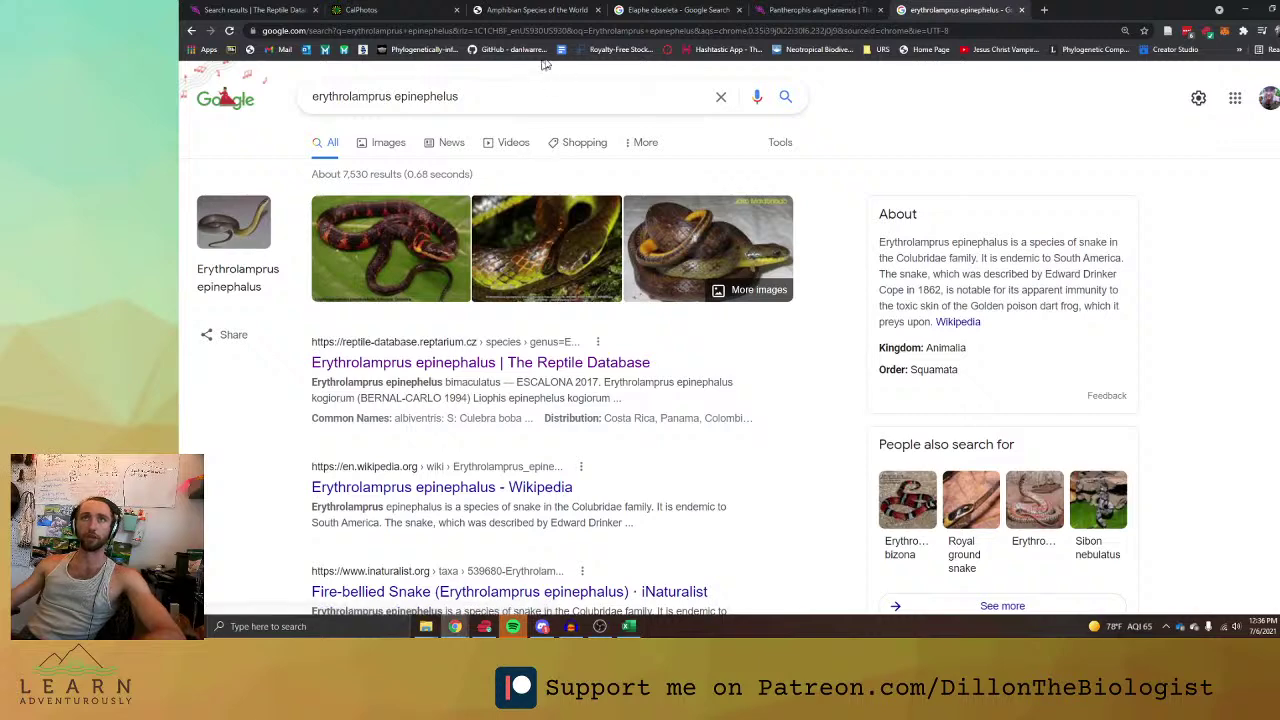
pyautogui.click(714, 7)
pyautogui.click(805, 7)
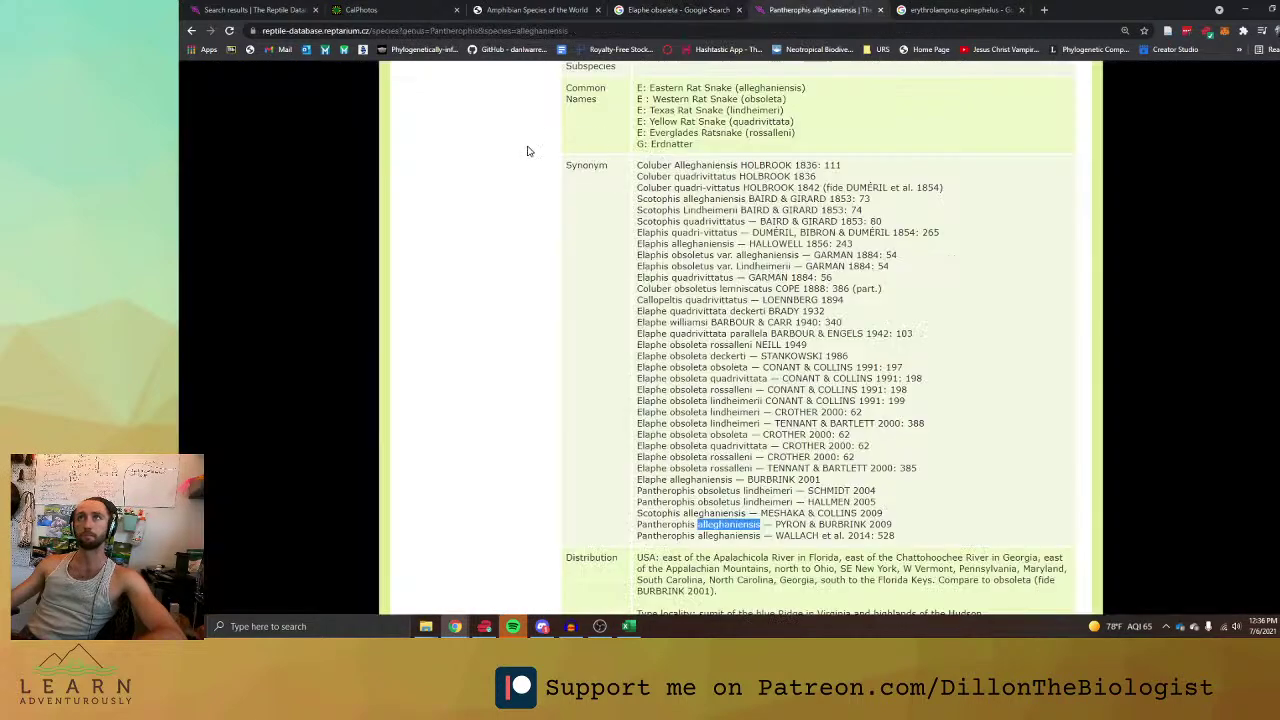
pyautogui.scroll(10, 460, 180)
pyautogui.click(495, 193)
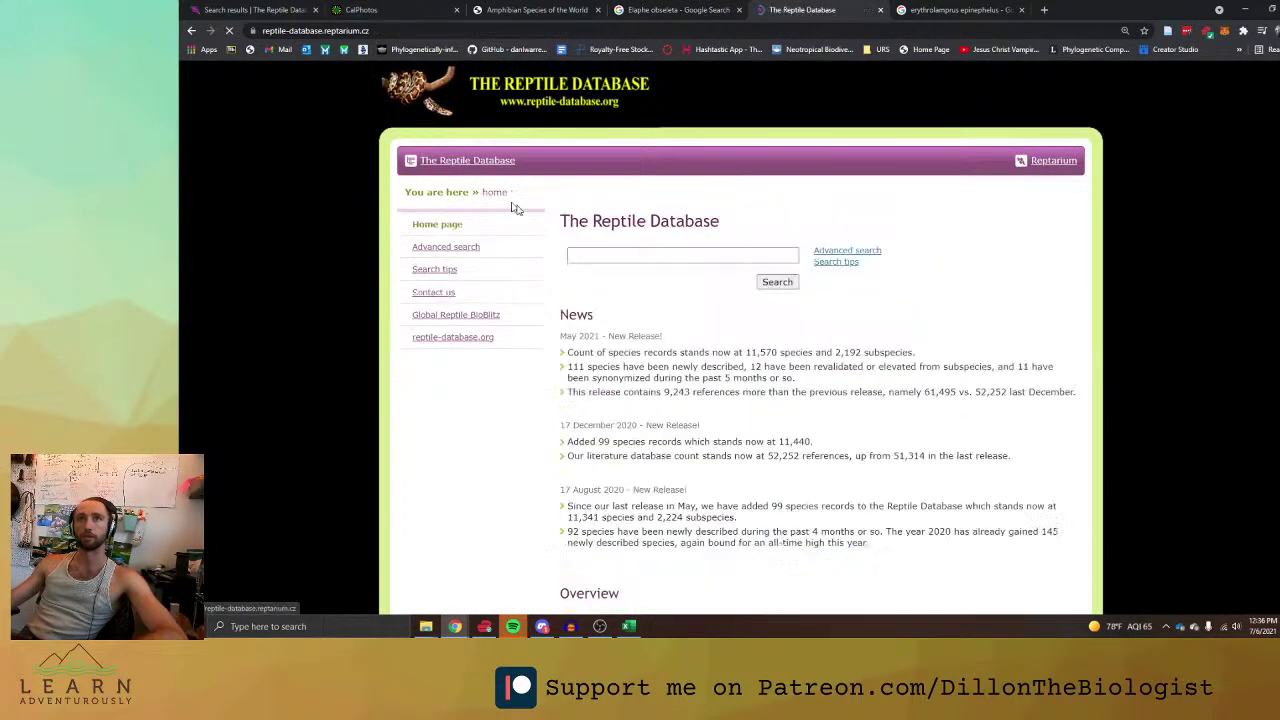
pyautogui.click(598, 256)
pyautogui.hotkey('ctrl', 'v')
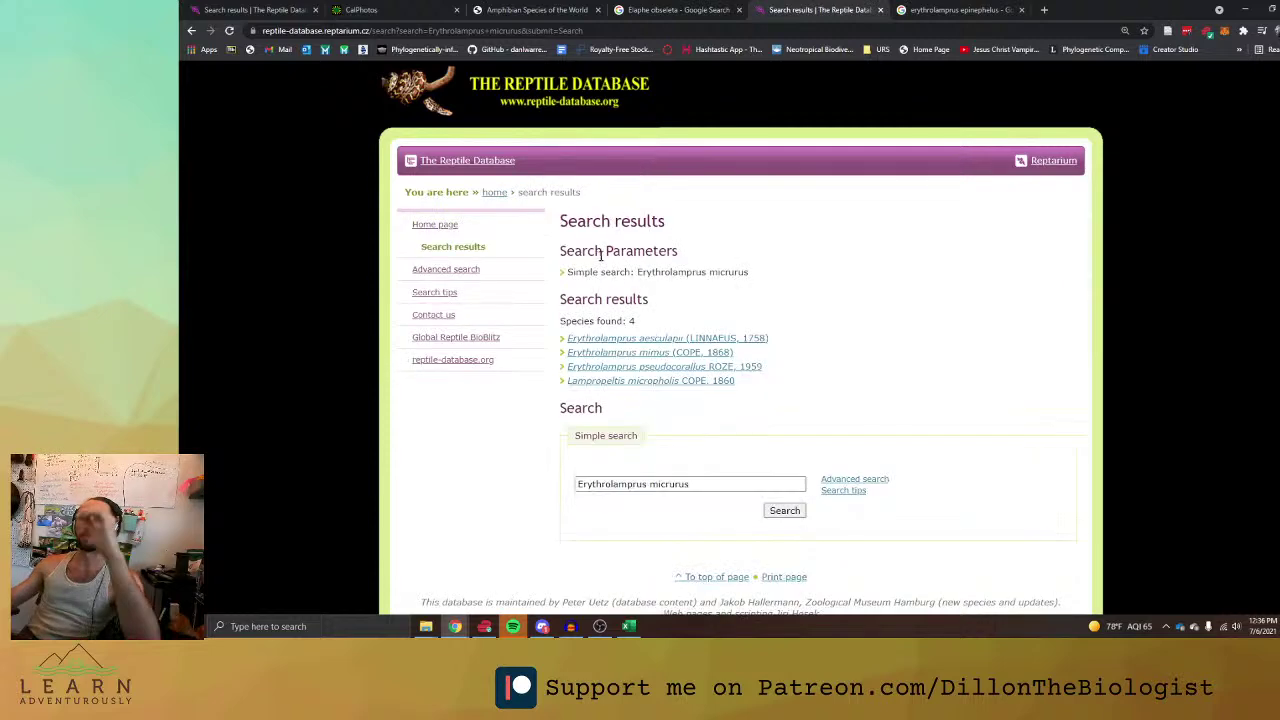
# Open the Erythrolamprus mimus species record and examine its subspecies and synonym lists for micrurus.
pyautogui.click(705, 353)
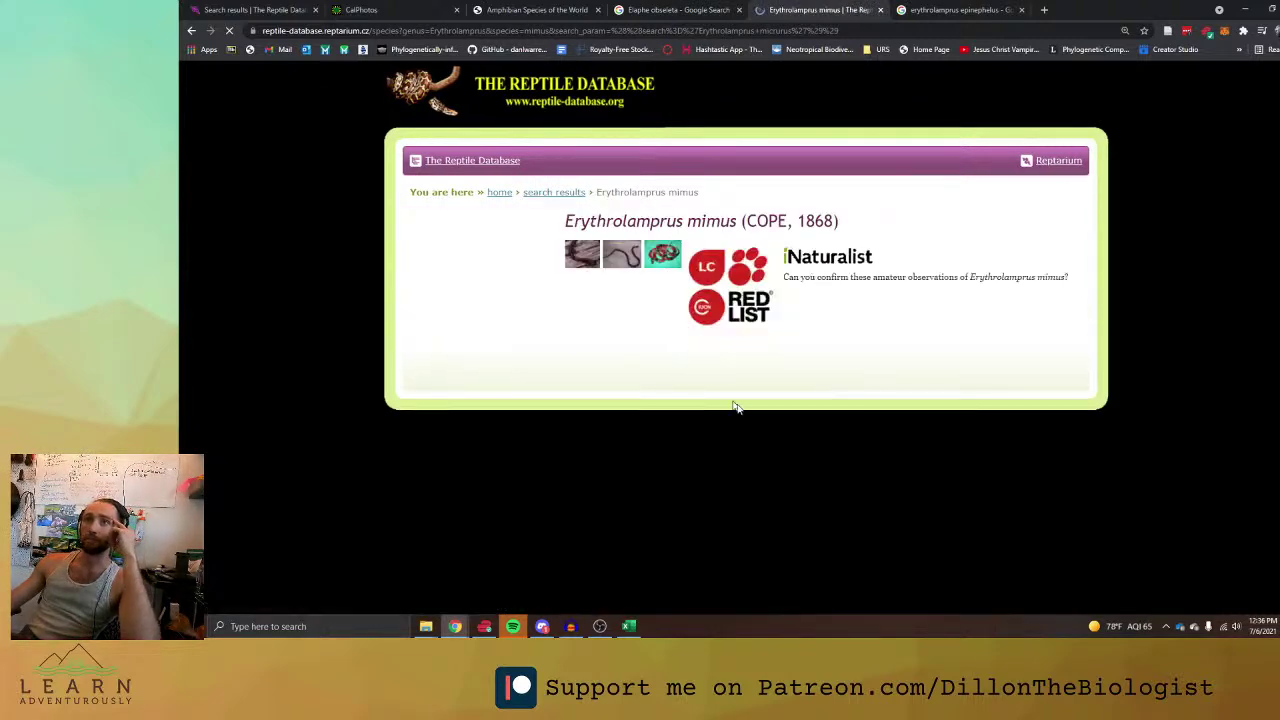
pyautogui.scroll(-5, 762, 421)
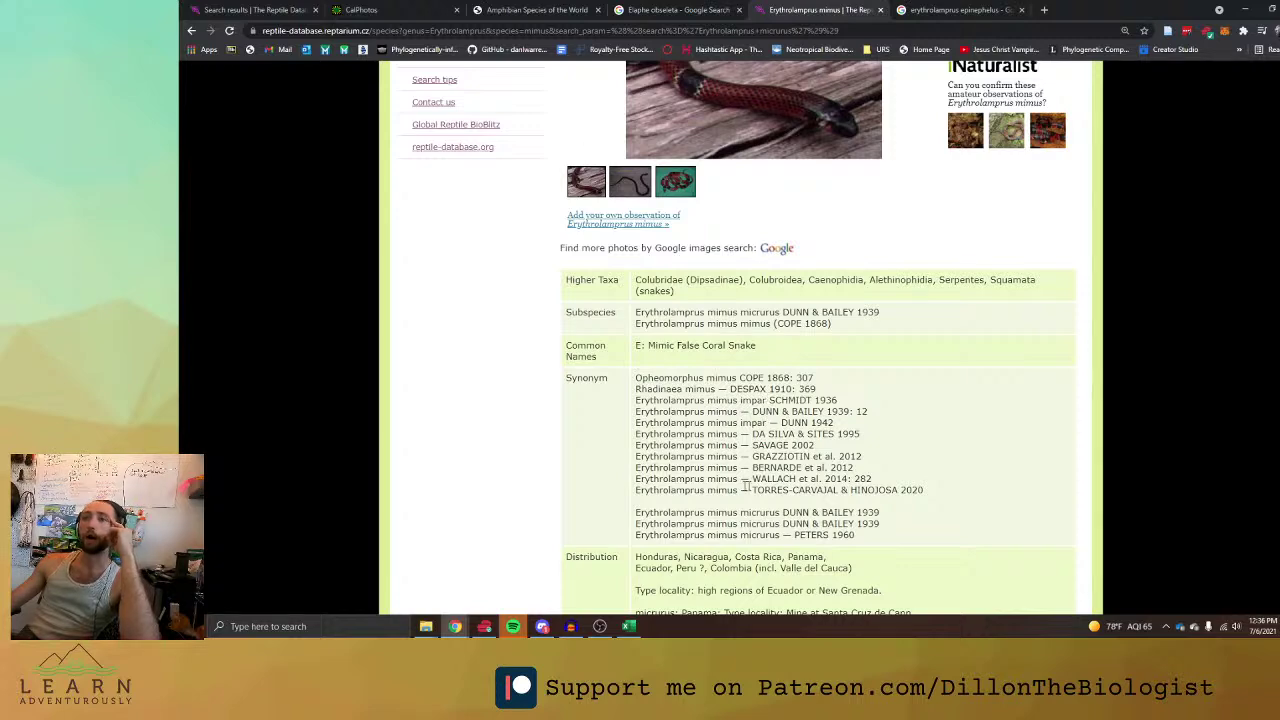
pyautogui.scroll(3, 720, 530)
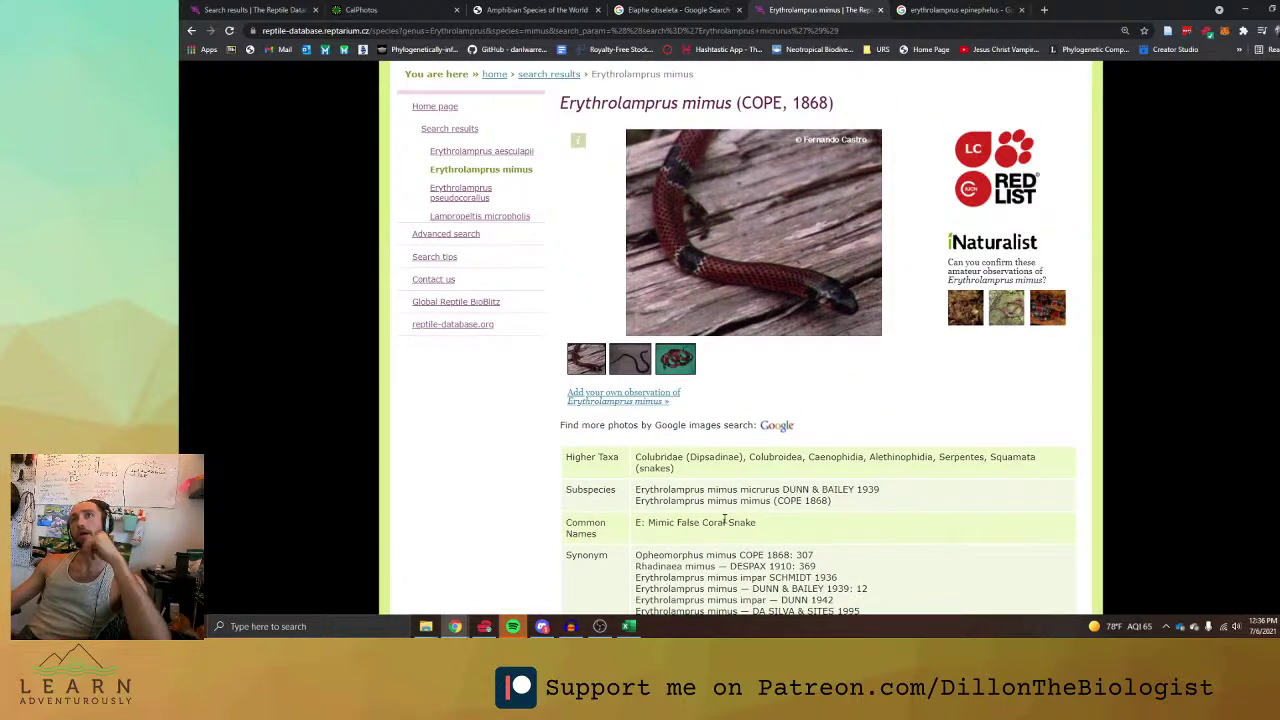
pyautogui.scroll(-2, 727, 518)
pyautogui.scroll(-1, 729, 507)
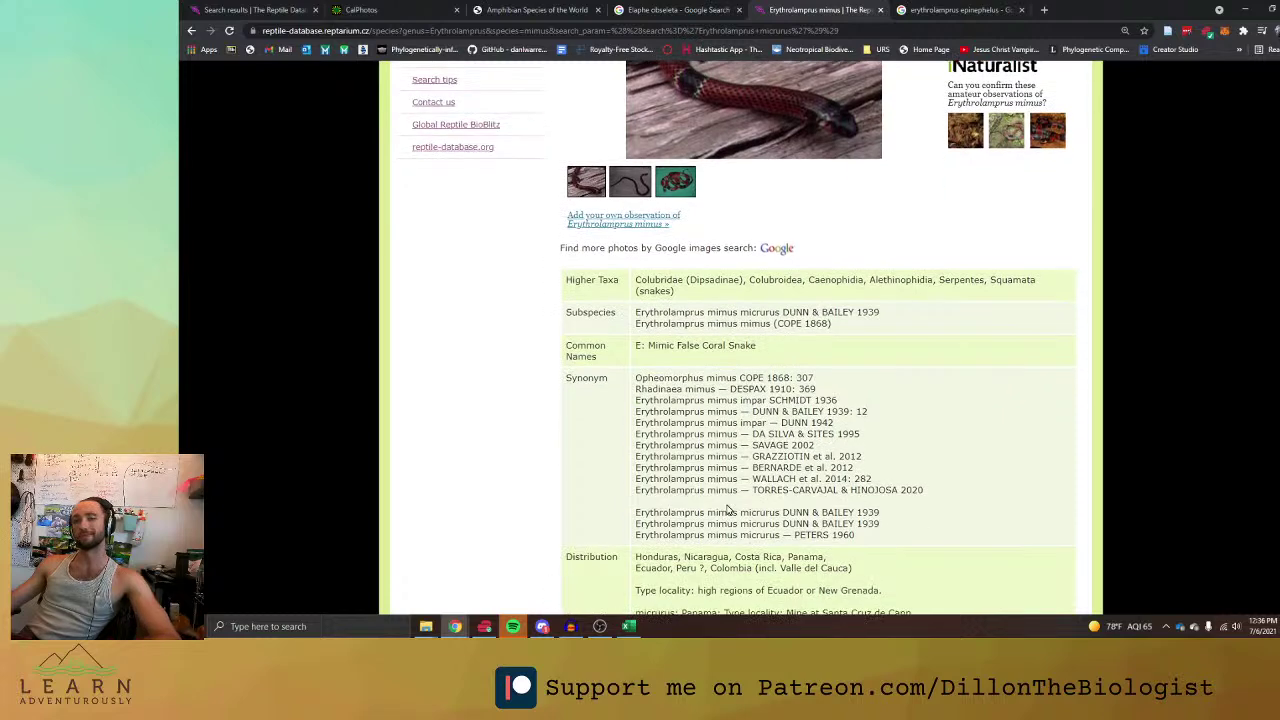
# Back in the Excel sheet, set the change entry for Erythrolamprus micrurus in C1799 to "Erythrolamprus mimus".
pyautogui.hotkey('alt', 'Tab')
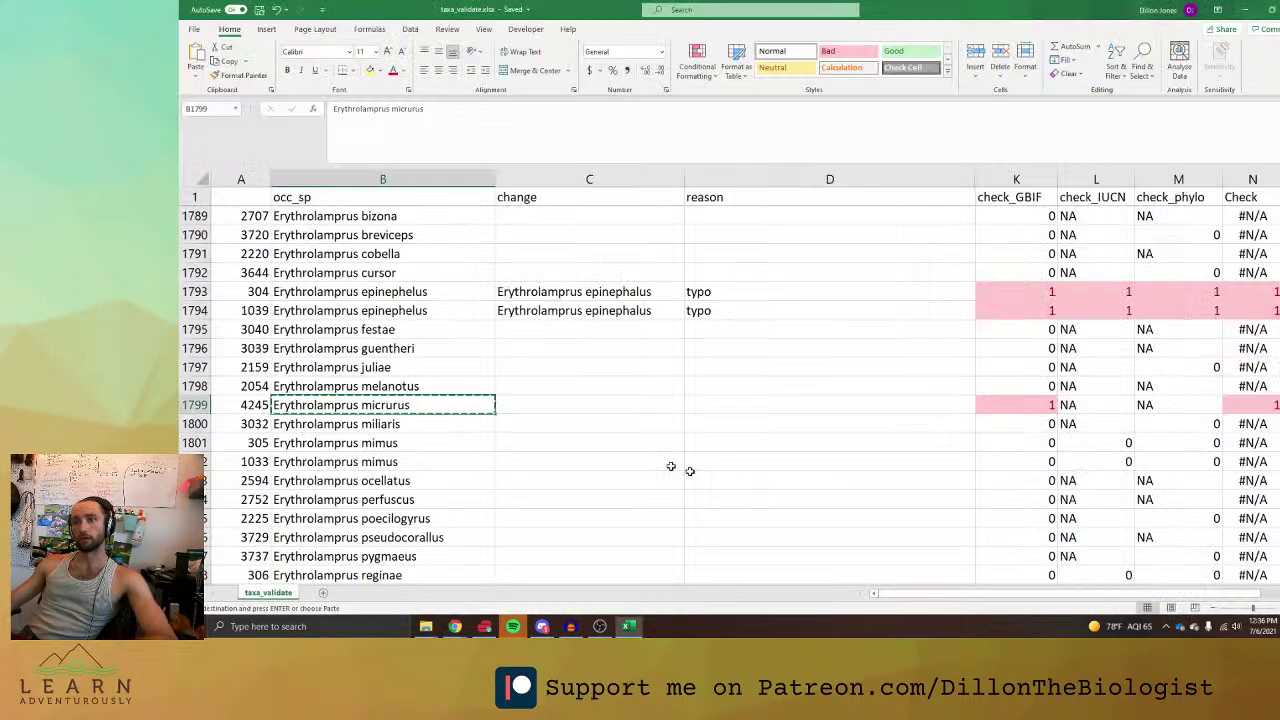
pyautogui.click(503, 402)
pyautogui.hotkey('ctrl', 'v')
pyautogui.click(544, 127)
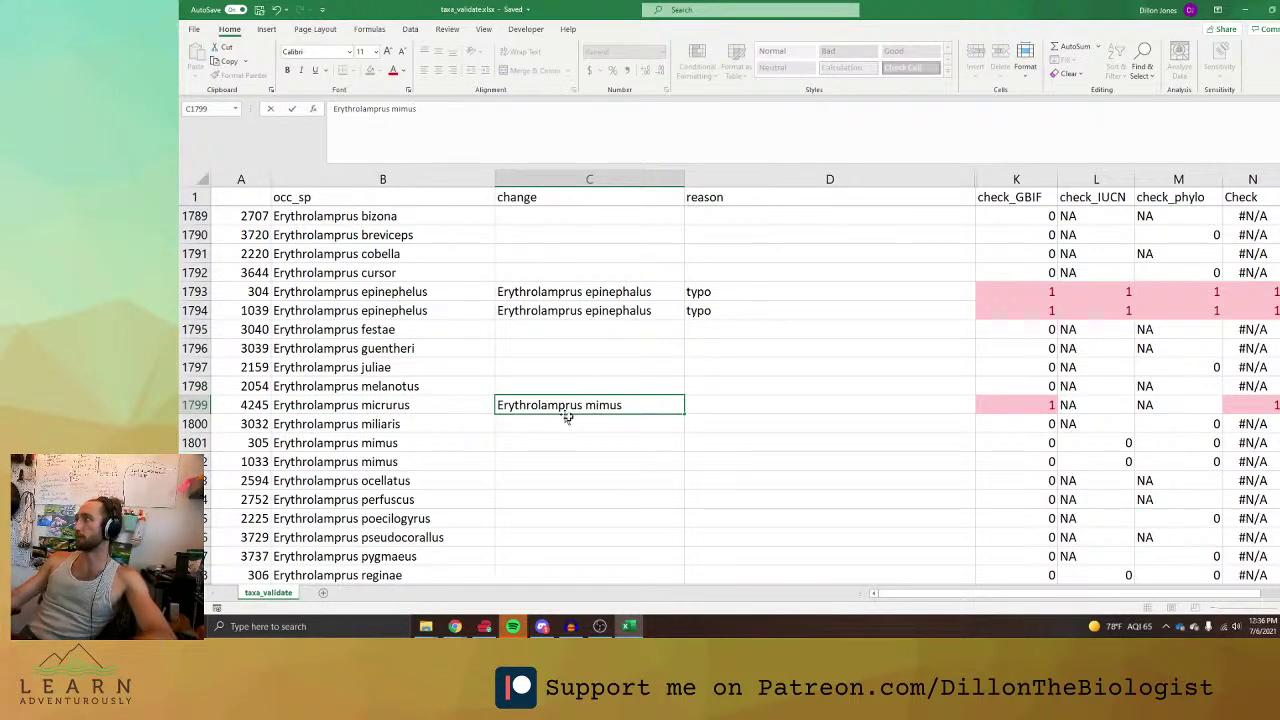
pyautogui.press('Return')
# Enter the change from subspecies to species as the reason in D1799.
pyautogui.click(760, 405)
pyautogui.write('su')
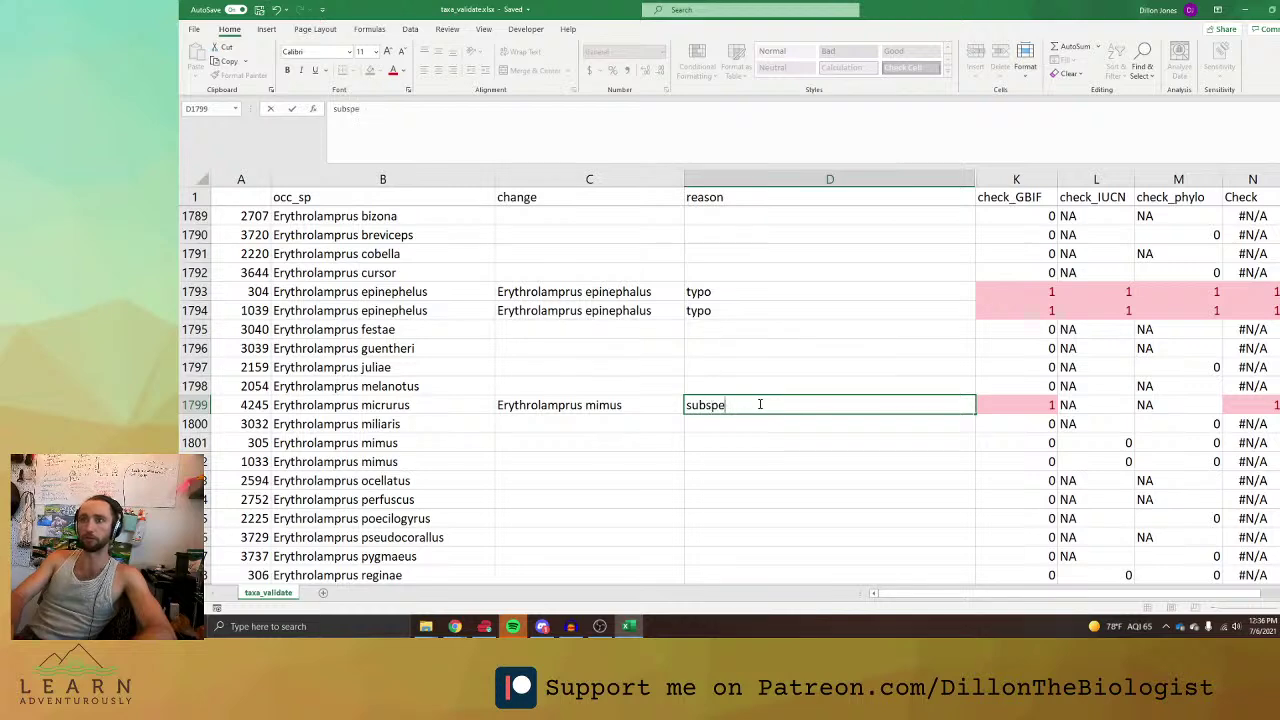
pyautogui.write('bsp to sp')
pyautogui.click(869, 508)
# Copy the name Eumeces fasciatus from B1818, search Google for it in Chrome and check the results for the current scientific name.
pyautogui.scroll(-6, 869, 508)
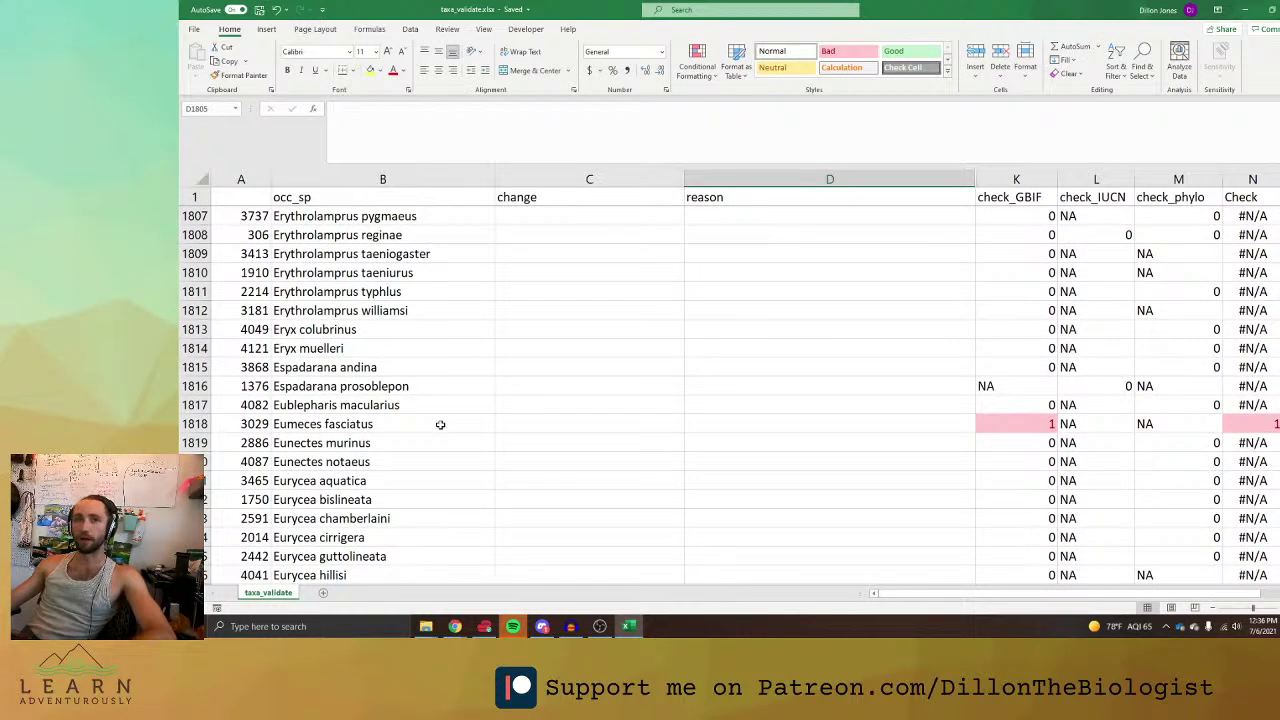
pyautogui.click(440, 424)
pyautogui.hotkey('ctrl', 'c')
pyautogui.hotkey('alt', 'Tab')
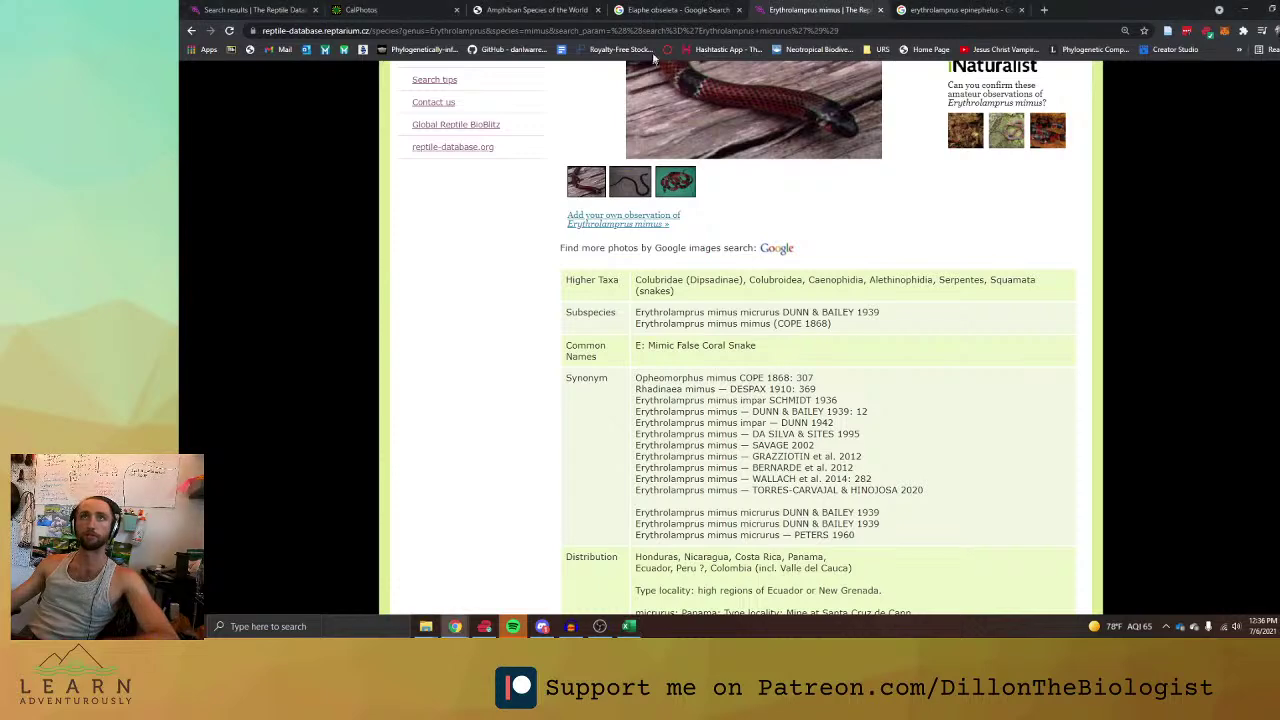
pyautogui.click(940, 10)
pyautogui.click(509, 96)
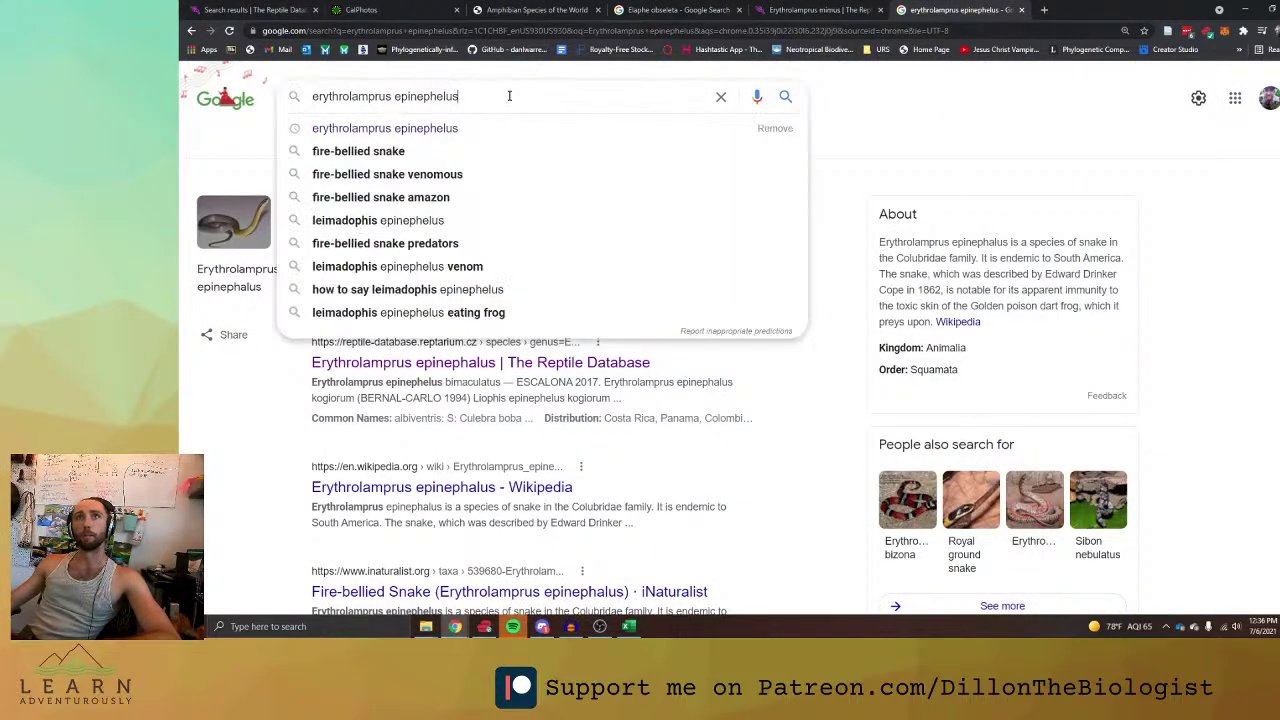
pyautogui.hotkey('ctrl', 'a')
pyautogui.hotkey('ctrl', 'v')
pyautogui.press('Return')
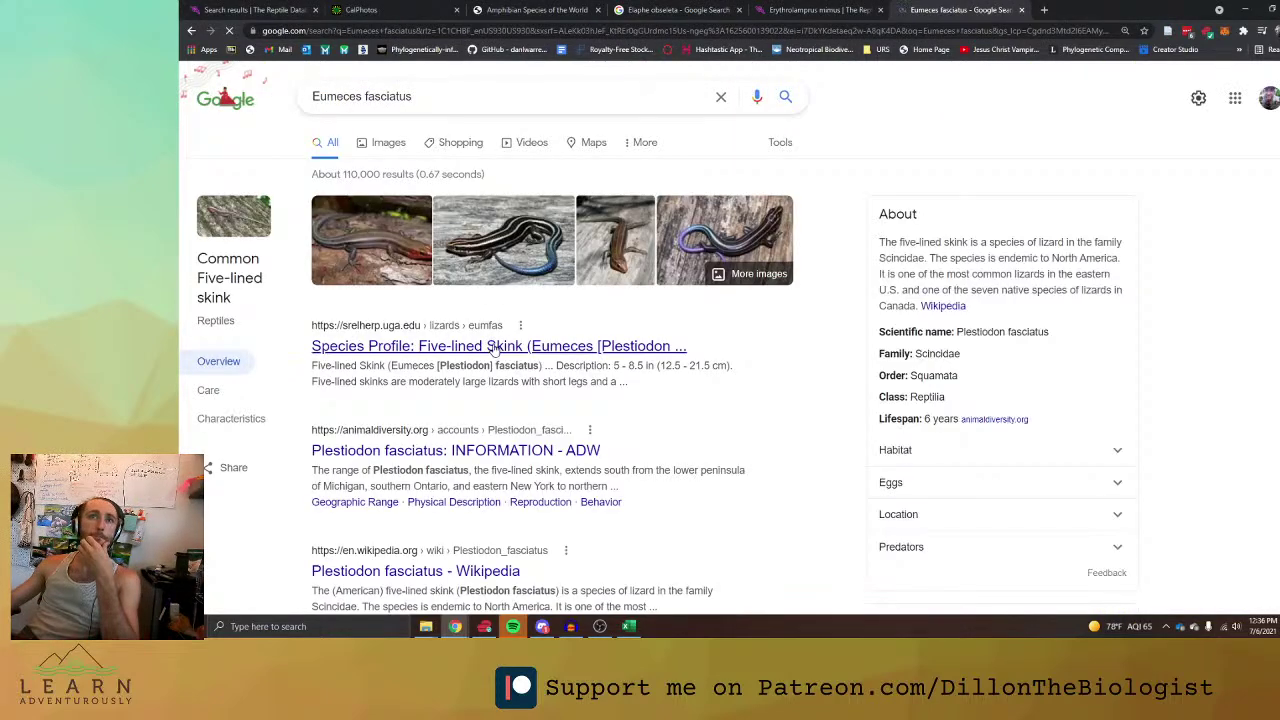
pyautogui.scroll(-2, 600, 330)
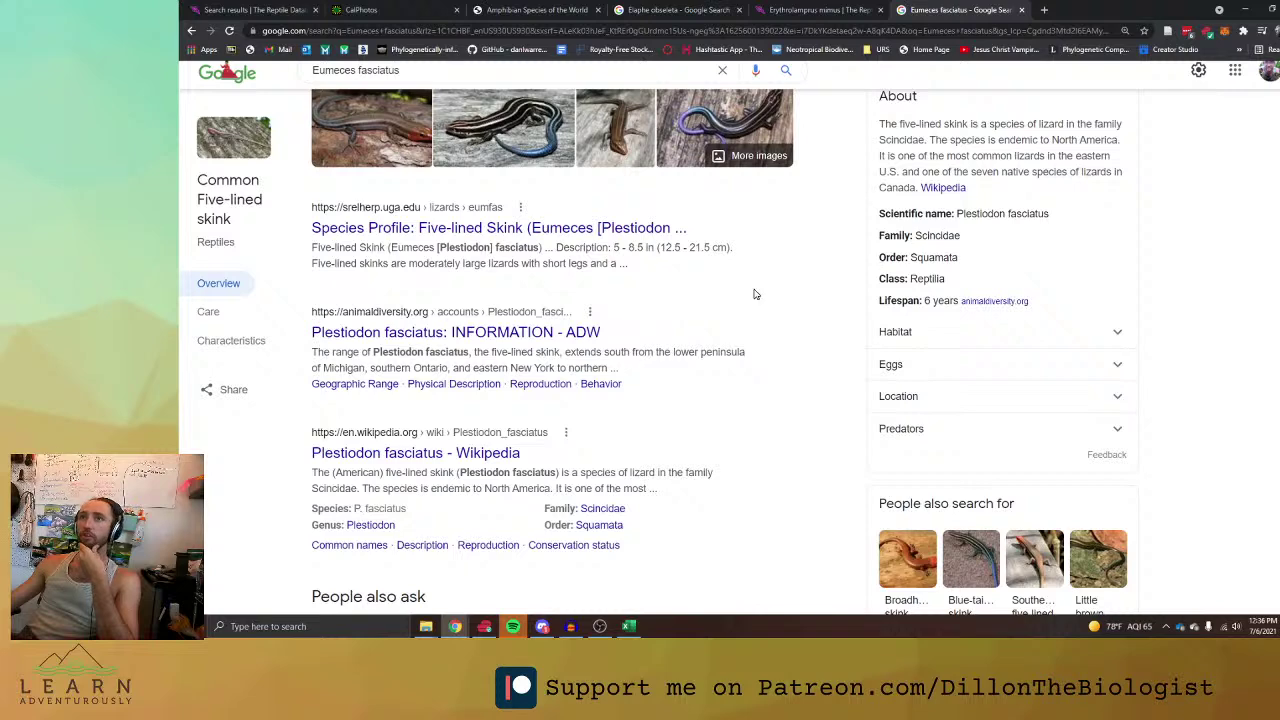
pyautogui.scroll(2, 755, 294)
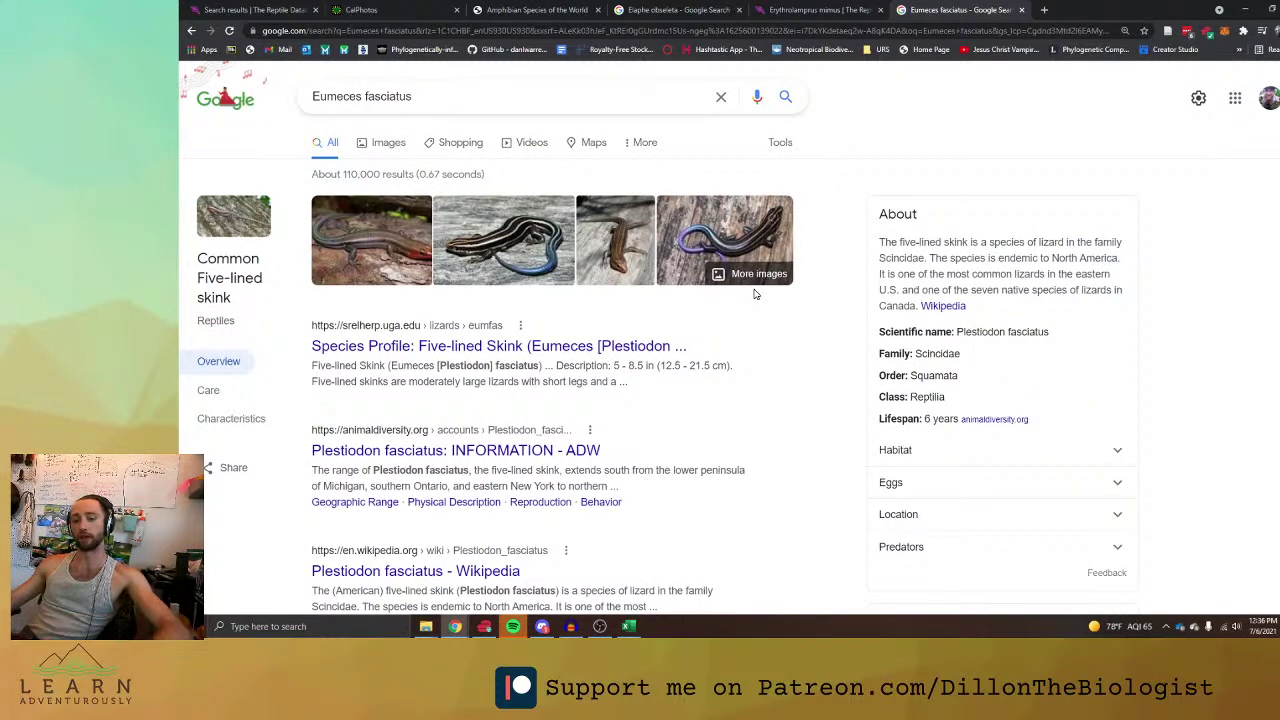
# Back in the Excel sheet, set the change entry for Eumeces fasciatus in C1818 to "Plestiodon fasciatus".
pyautogui.hotkey('alt', 'Tab')
pyautogui.click(594, 420)
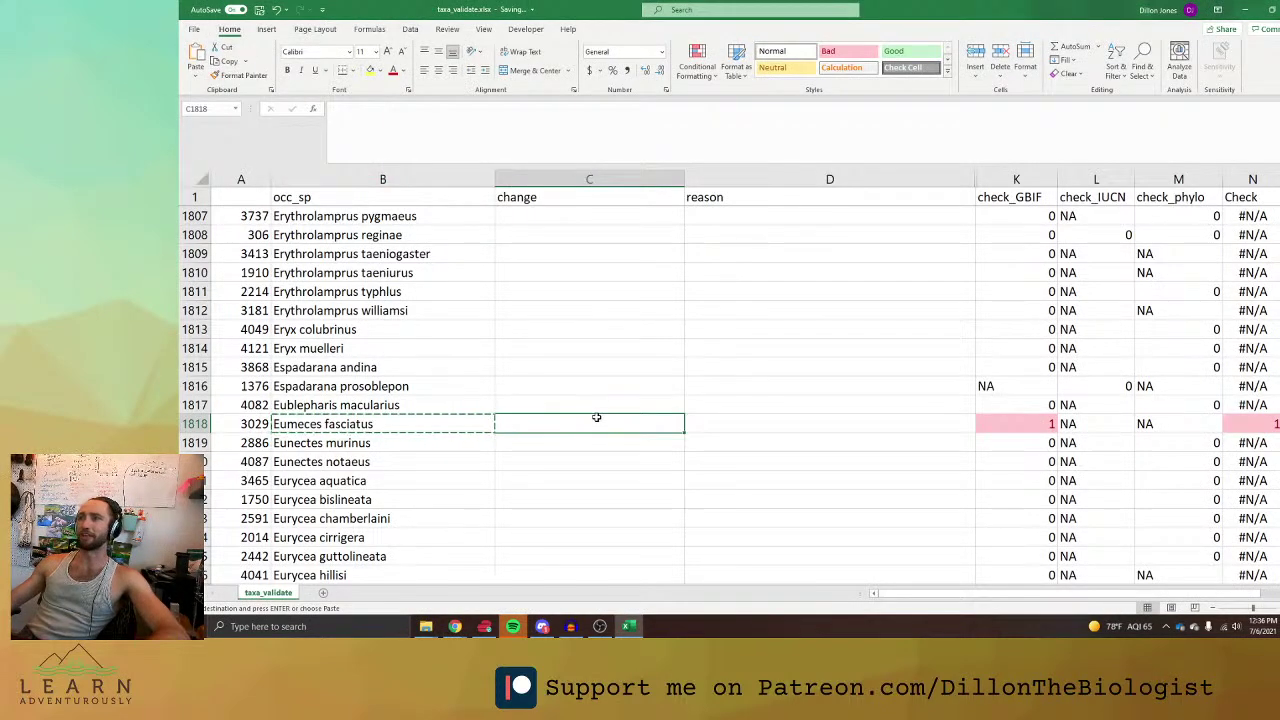
pyautogui.hotkey('ctrl', 'v')
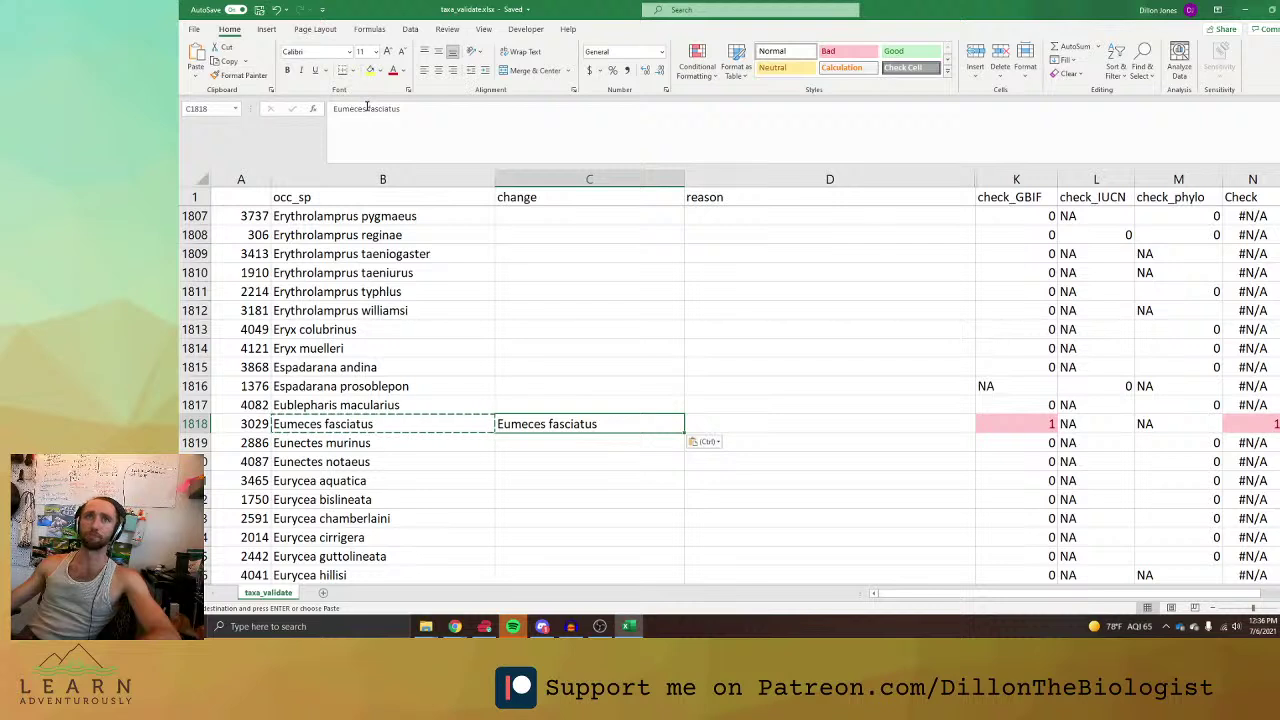
pyautogui.doubleClick(365, 108)
pyautogui.write('p')
pyautogui.press('BackSpace')
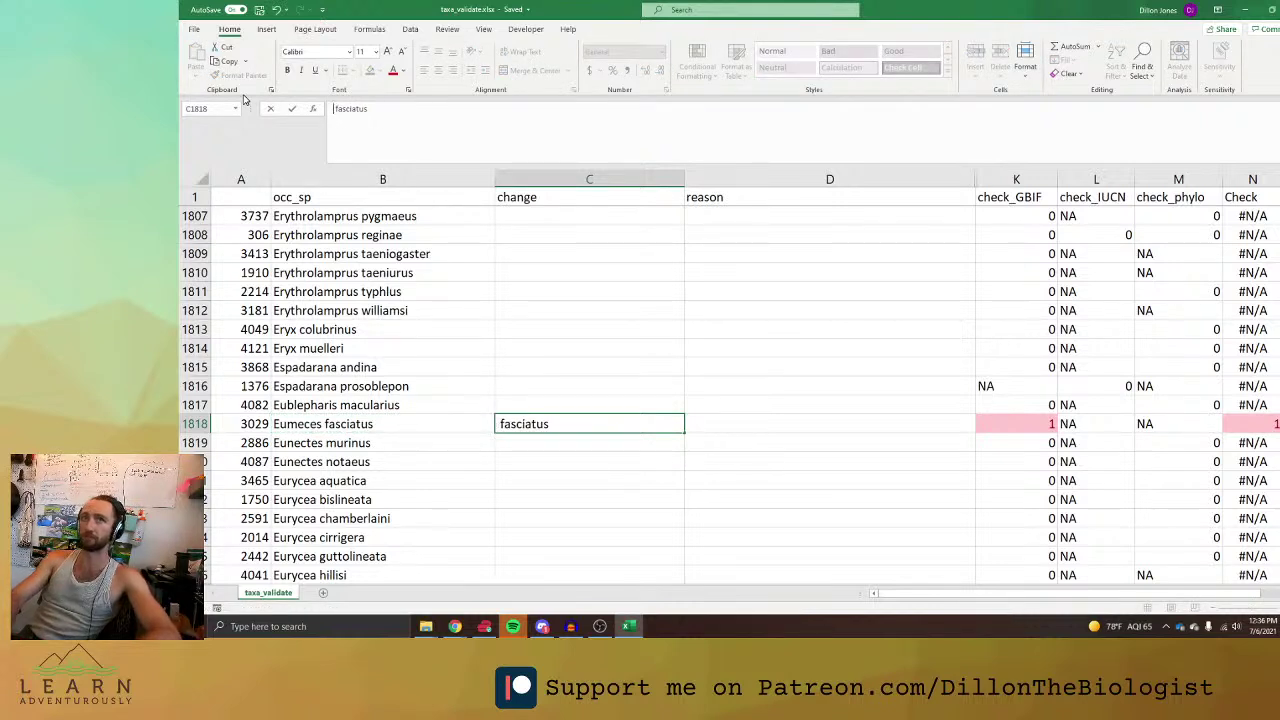
pyautogui.write('Plestiodon')
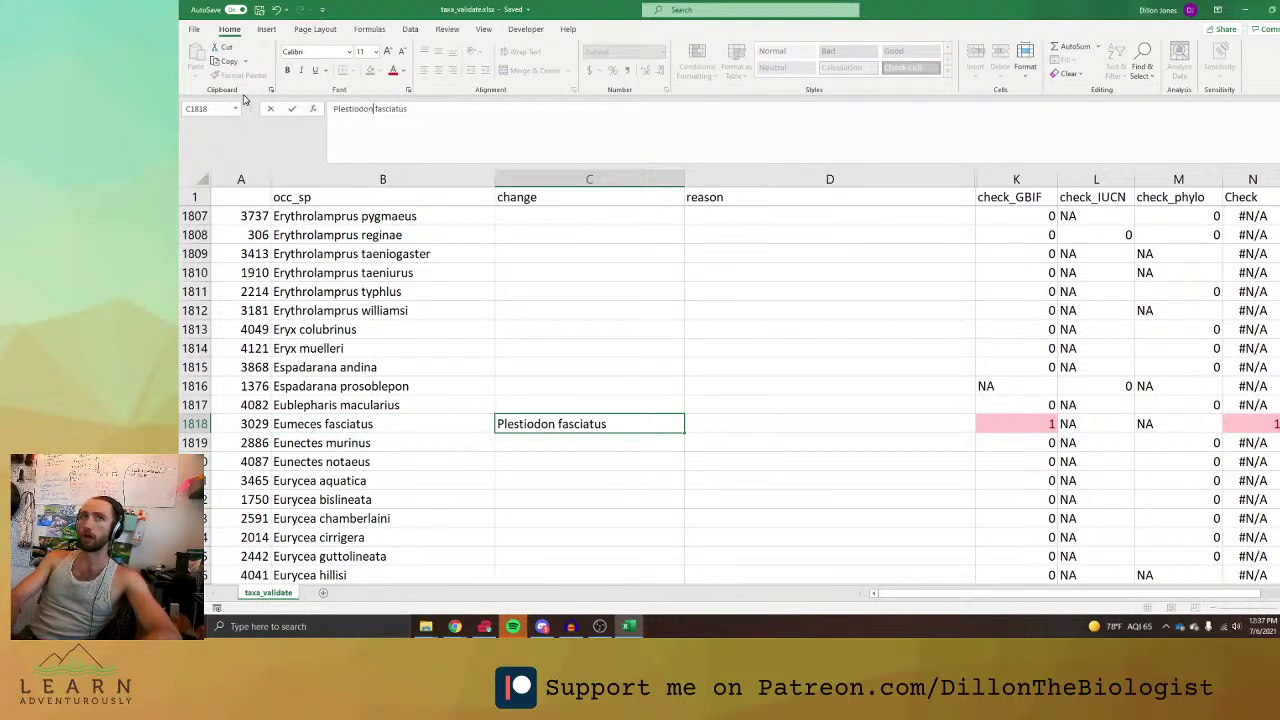
pyautogui.click(662, 328)
# In Chrome, find the Reptile Database search for Emydoidea blandingii, clear its query and return to the Excel sheet.
pyautogui.scroll(-1, 782, 416)
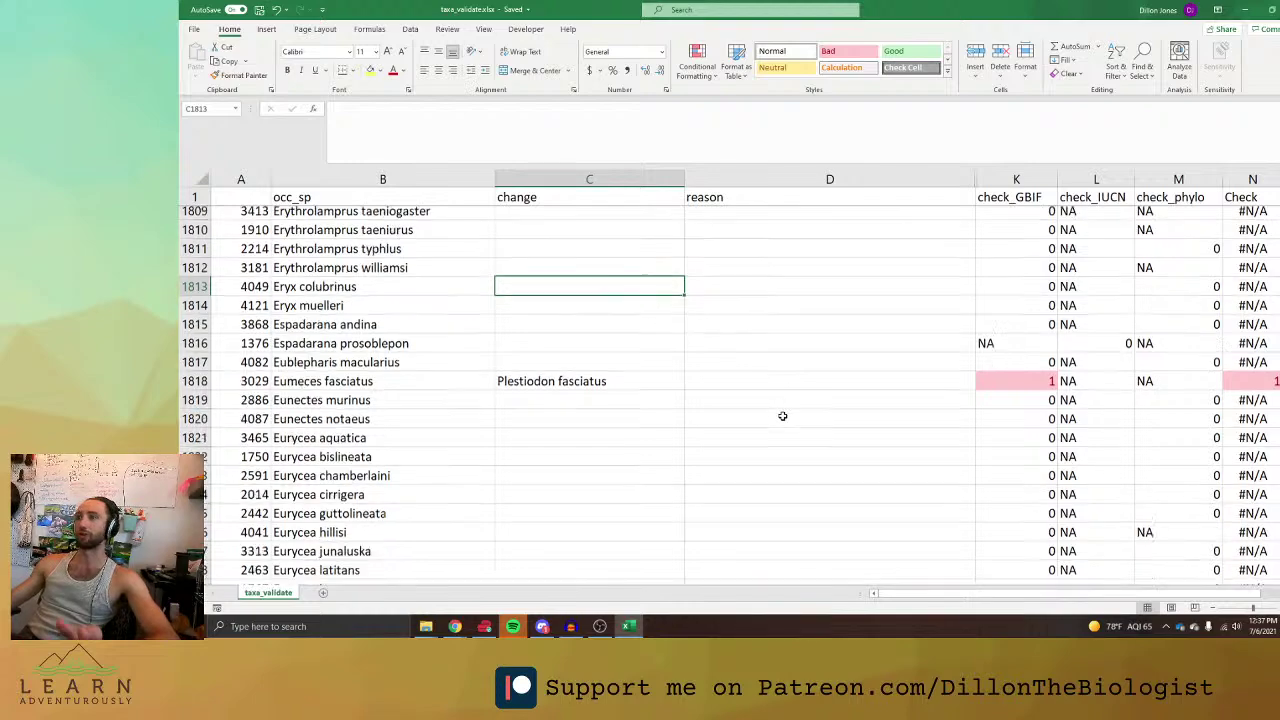
pyautogui.hotkey('alt', 'Tab')
pyautogui.scroll(-3, 552, 285)
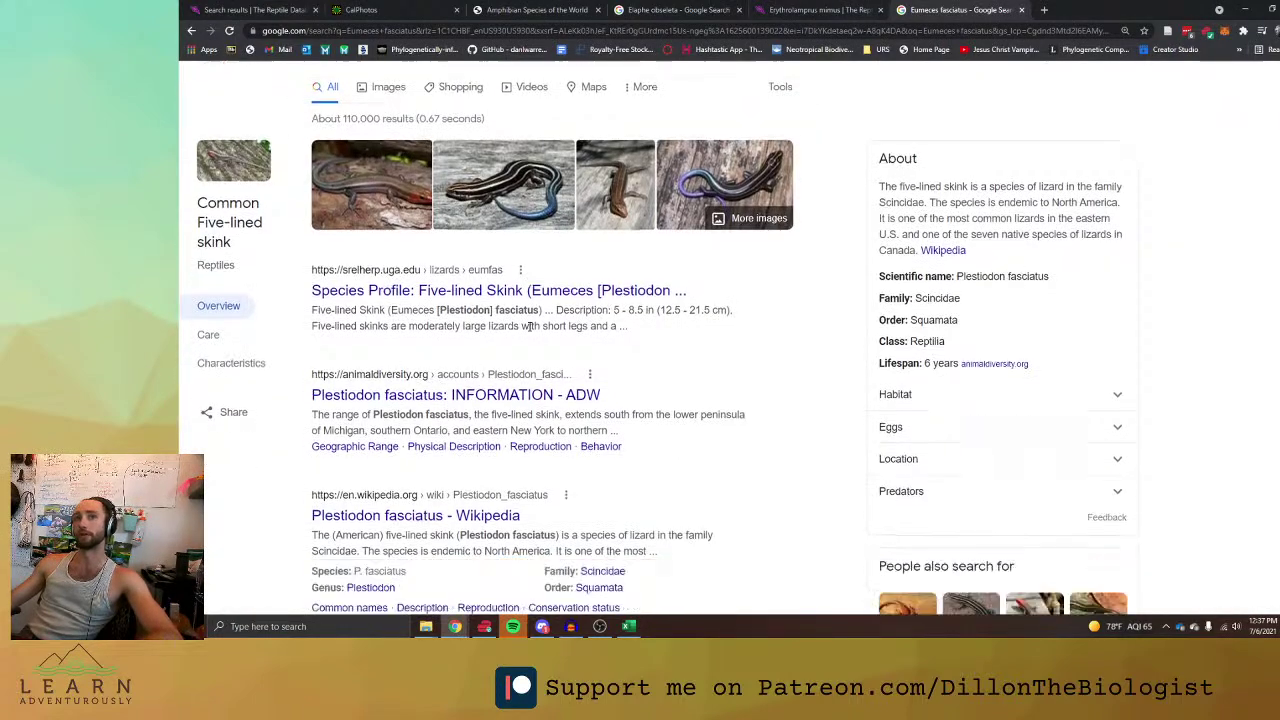
pyautogui.scroll(3, 526, 309)
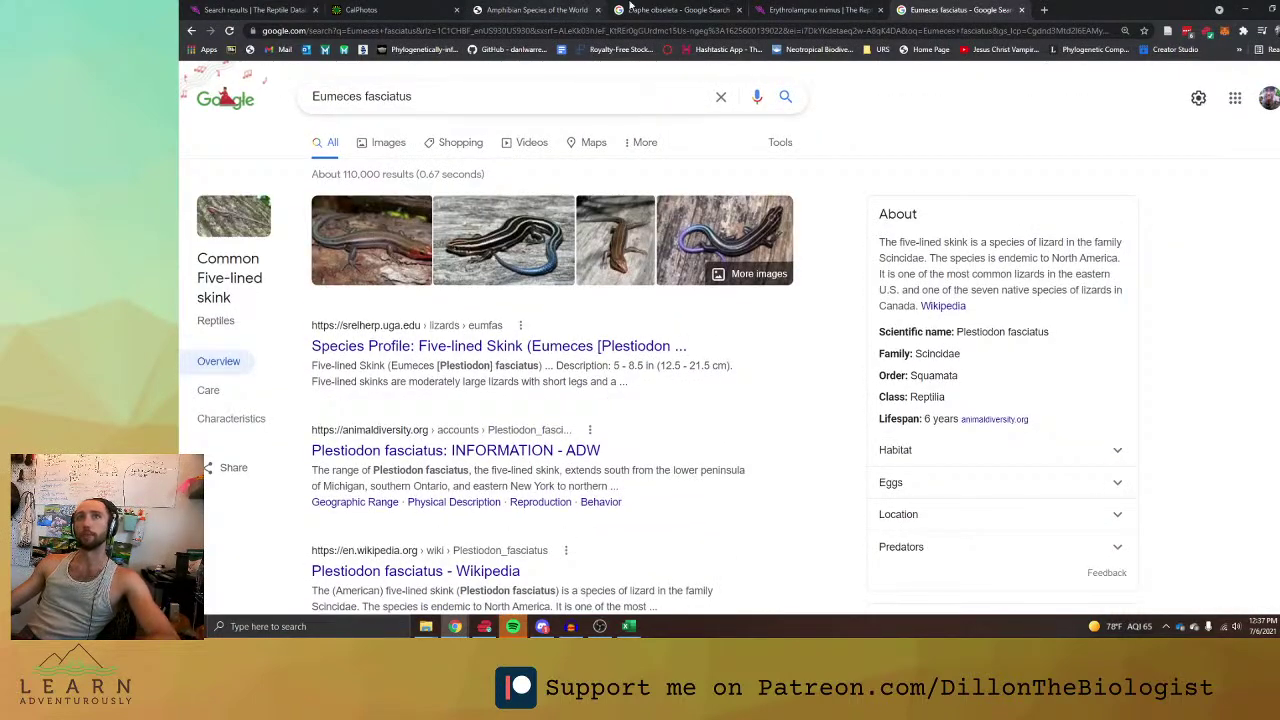
pyautogui.click(815, 9)
pyautogui.click(680, 9)
pyautogui.click(385, 9)
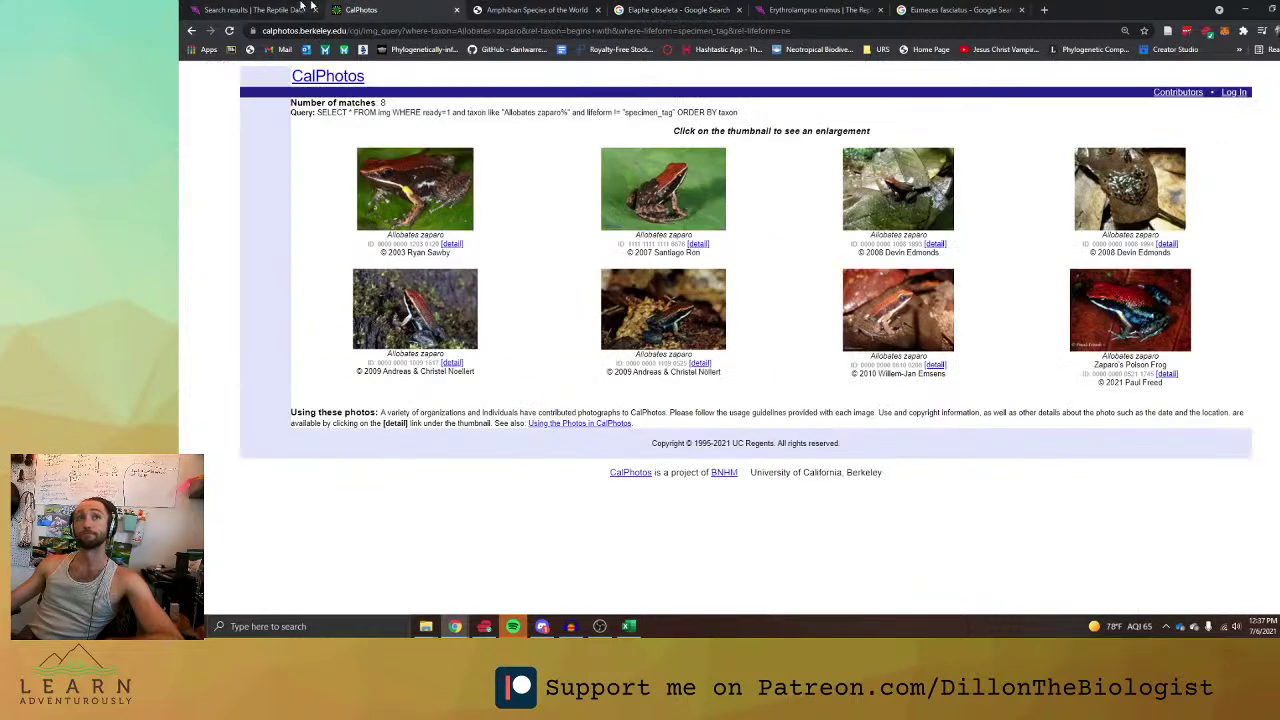
pyautogui.click(300, 7)
pyautogui.doubleClick(725, 471)
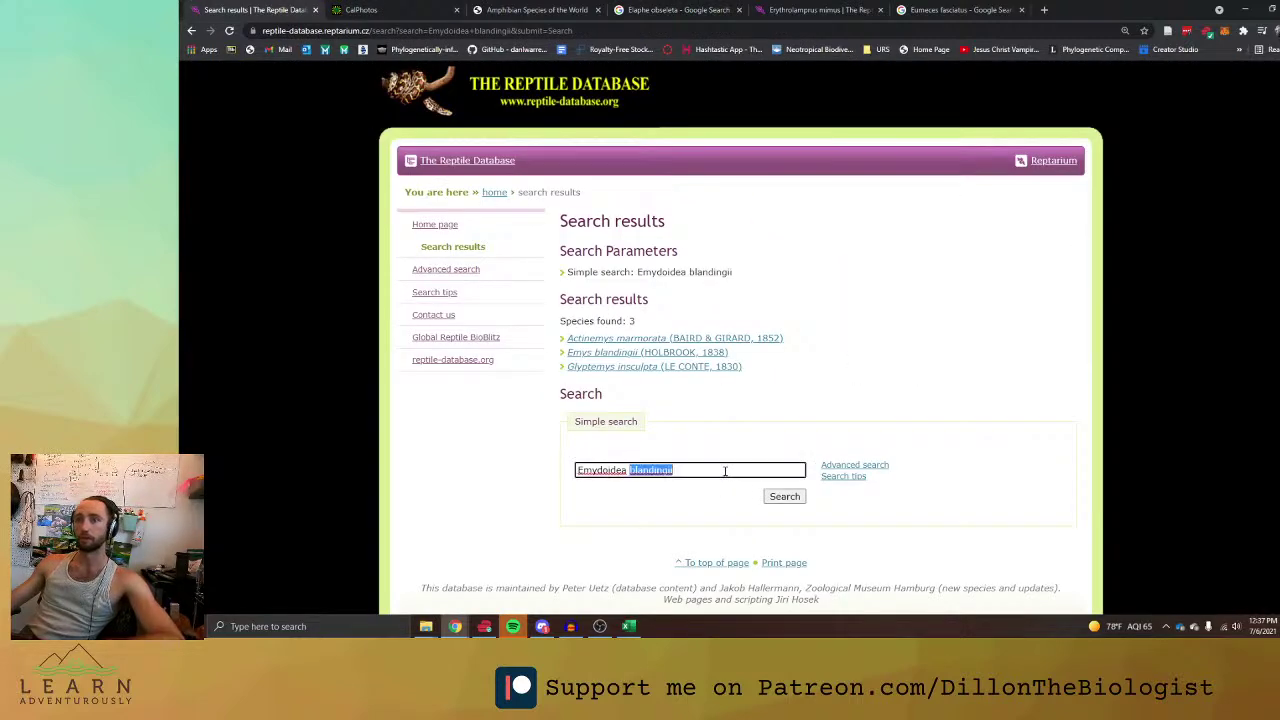
pyautogui.hotkey('ctrl', 'a')
pyautogui.press('BackSpace')
pyautogui.hotkey('alt', 'Tab')
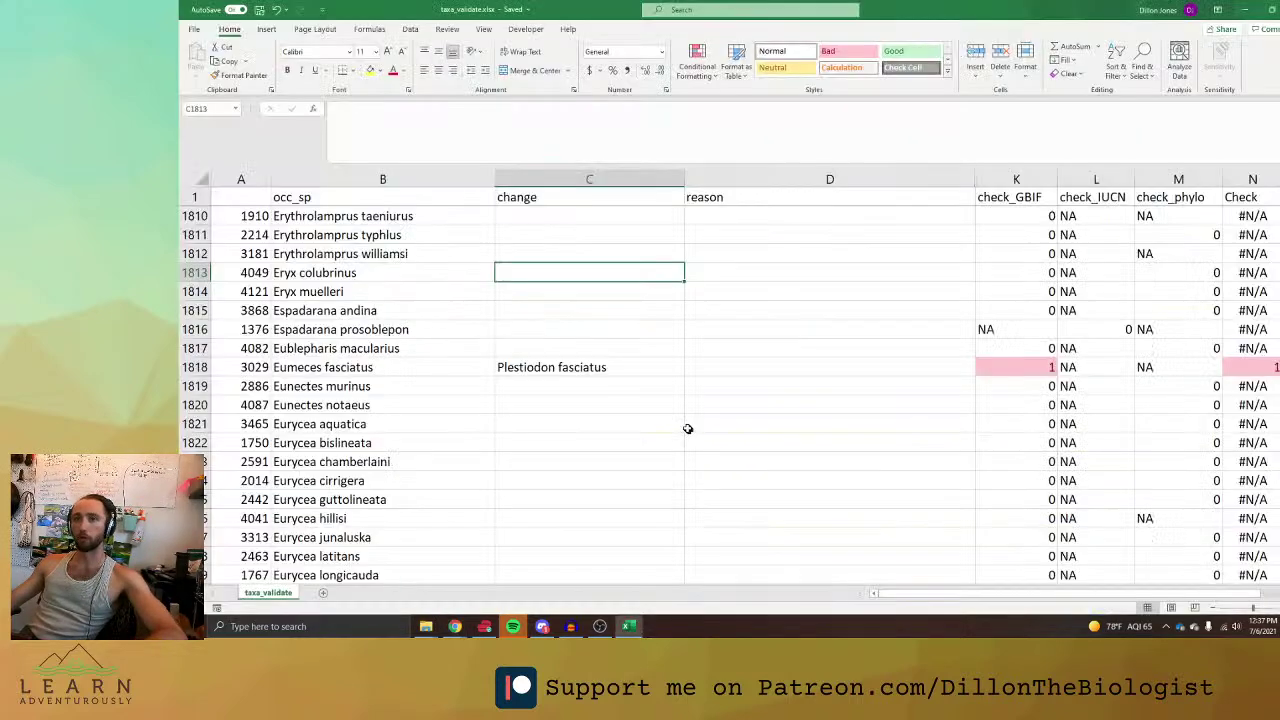
# Copy the name Eumeces fasciatus from B1818 and search the Reptile Database for it in Chrome.
pyautogui.click(486, 362)
pyautogui.hotkey('ctrl', 'c')
pyautogui.hotkey('alt', 'Tab')
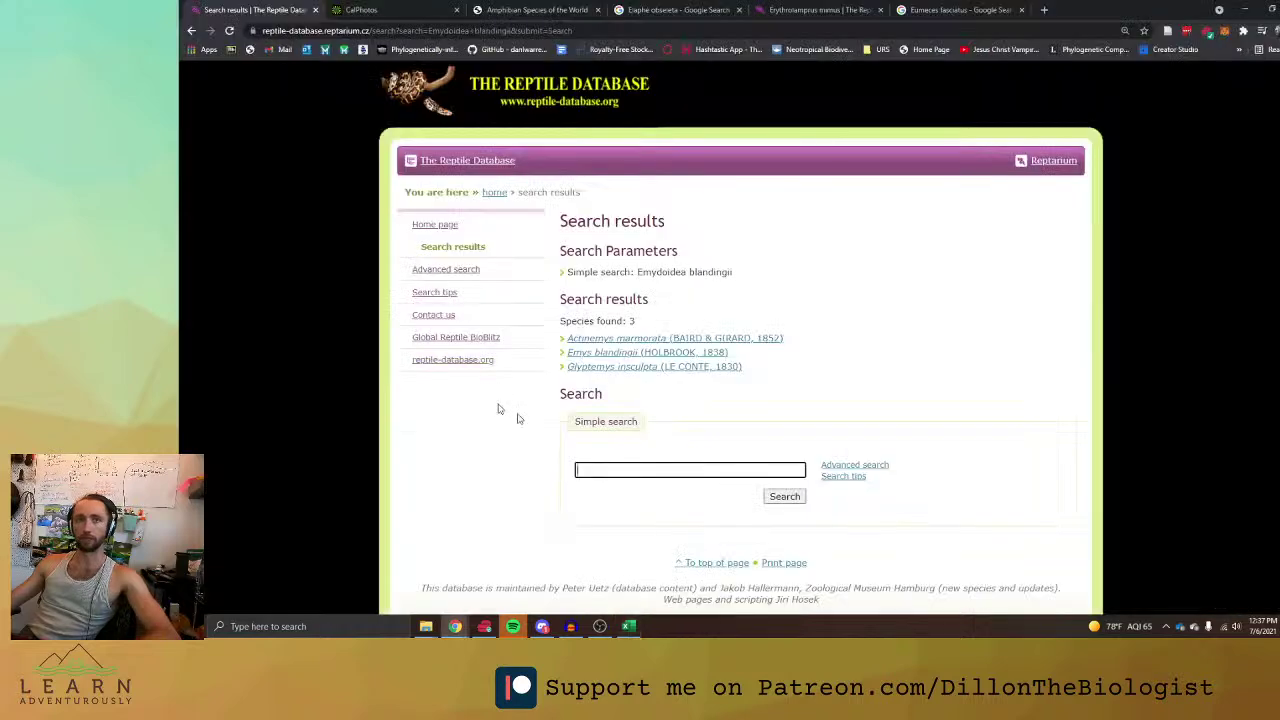
pyautogui.hotkey('ctrl', 'v')
pyautogui.click(786, 497)
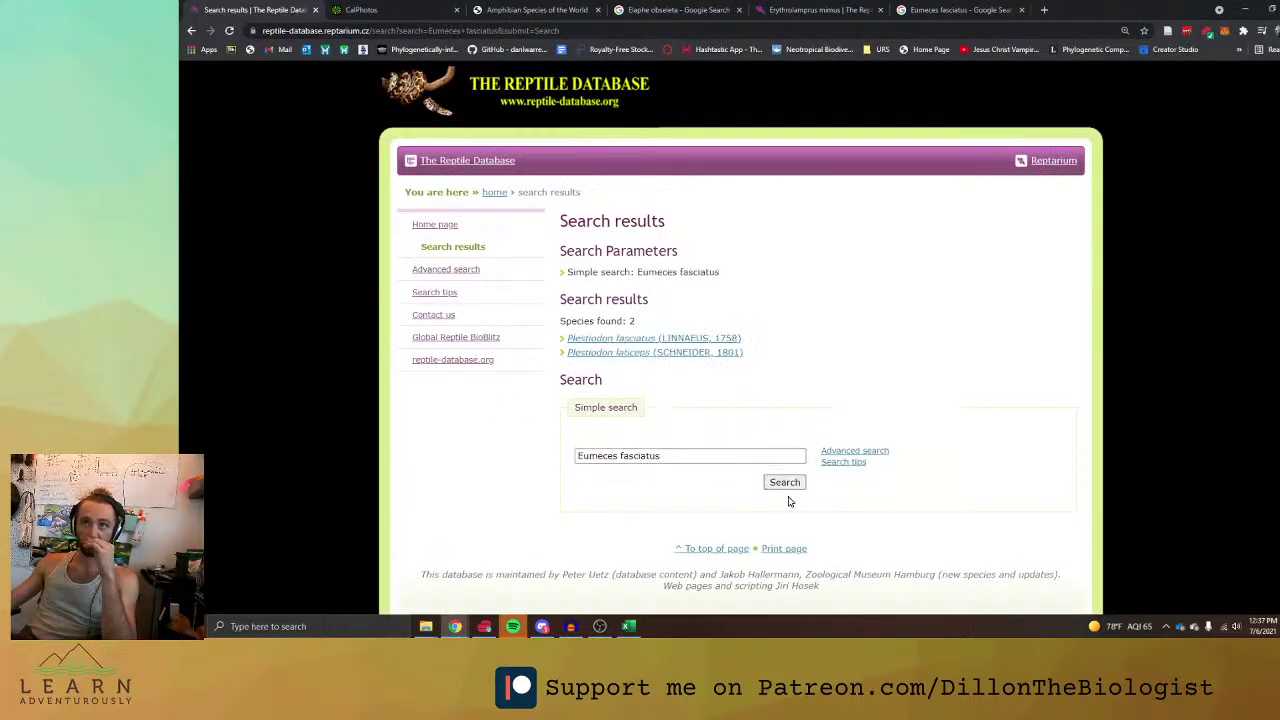
# Open the Plestiodon fasciatus record from the search results and examine its synonym list for the history of the name.
pyautogui.click(688, 338)
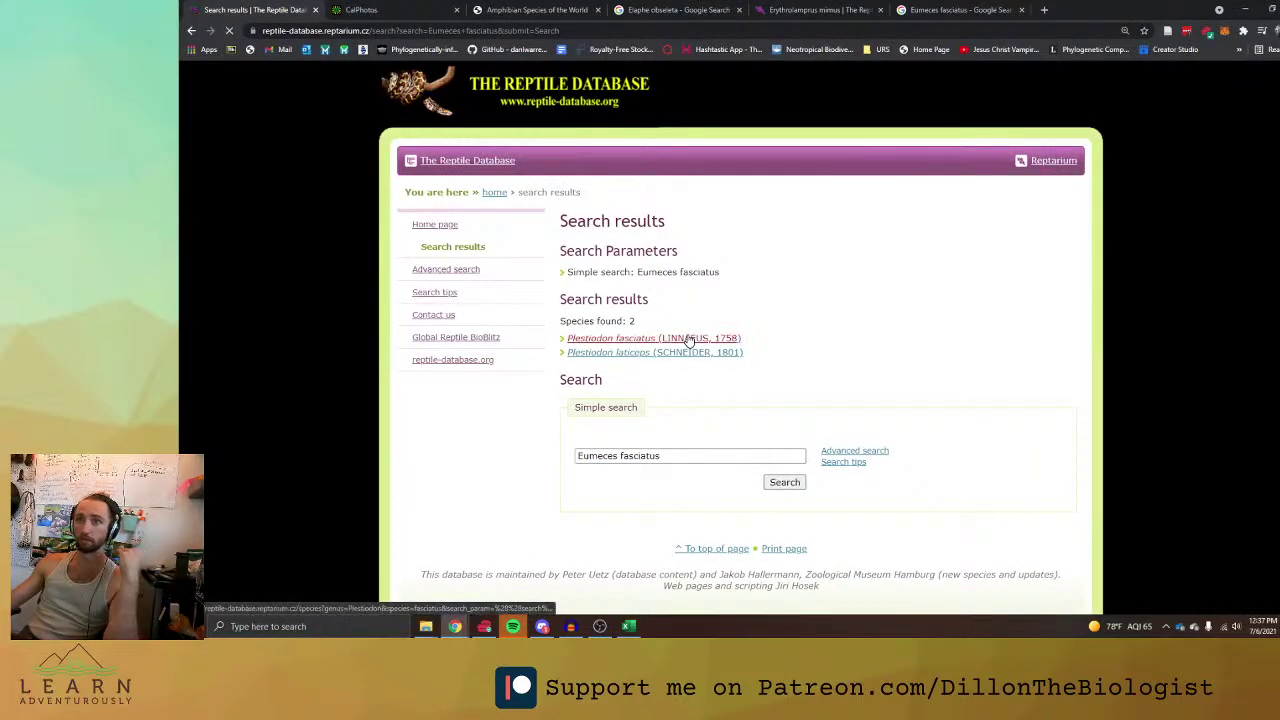
pyautogui.scroll(-3, 820, 355)
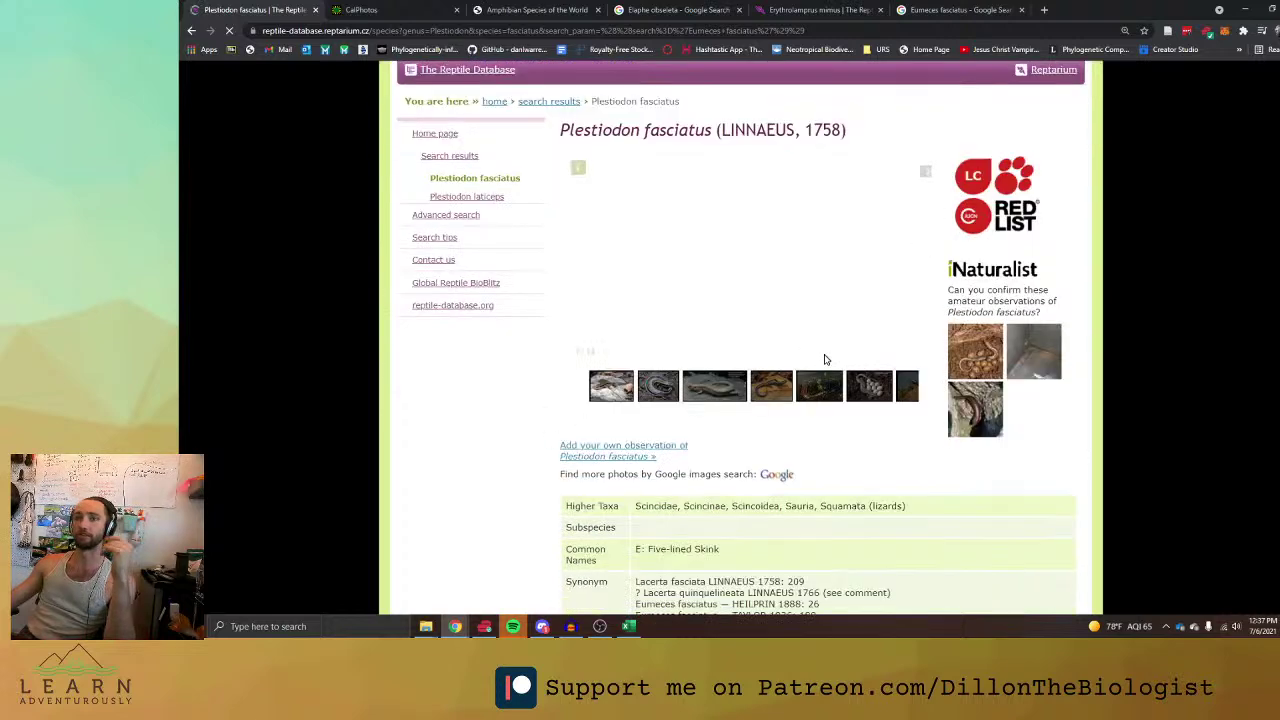
pyautogui.scroll(-4, 826, 367)
pyautogui.scroll(1, 850, 345)
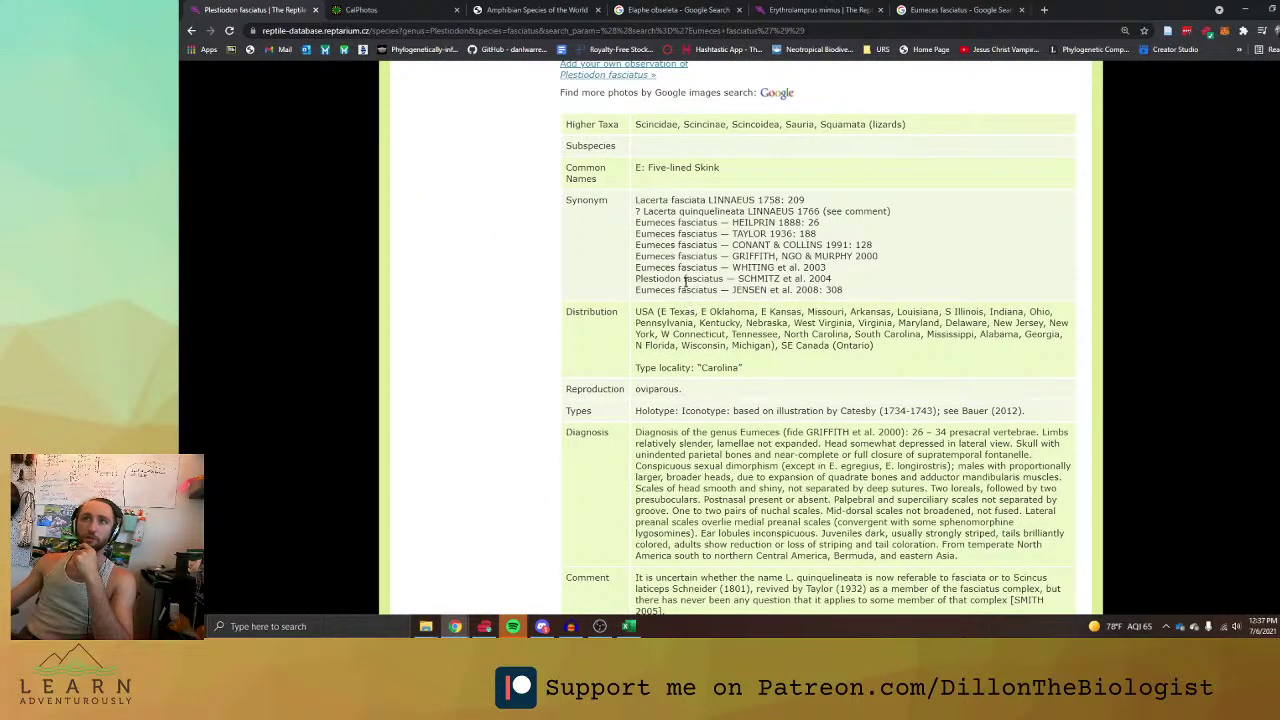
pyautogui.moveTo(686, 281); pyautogui.dragTo(853, 287)
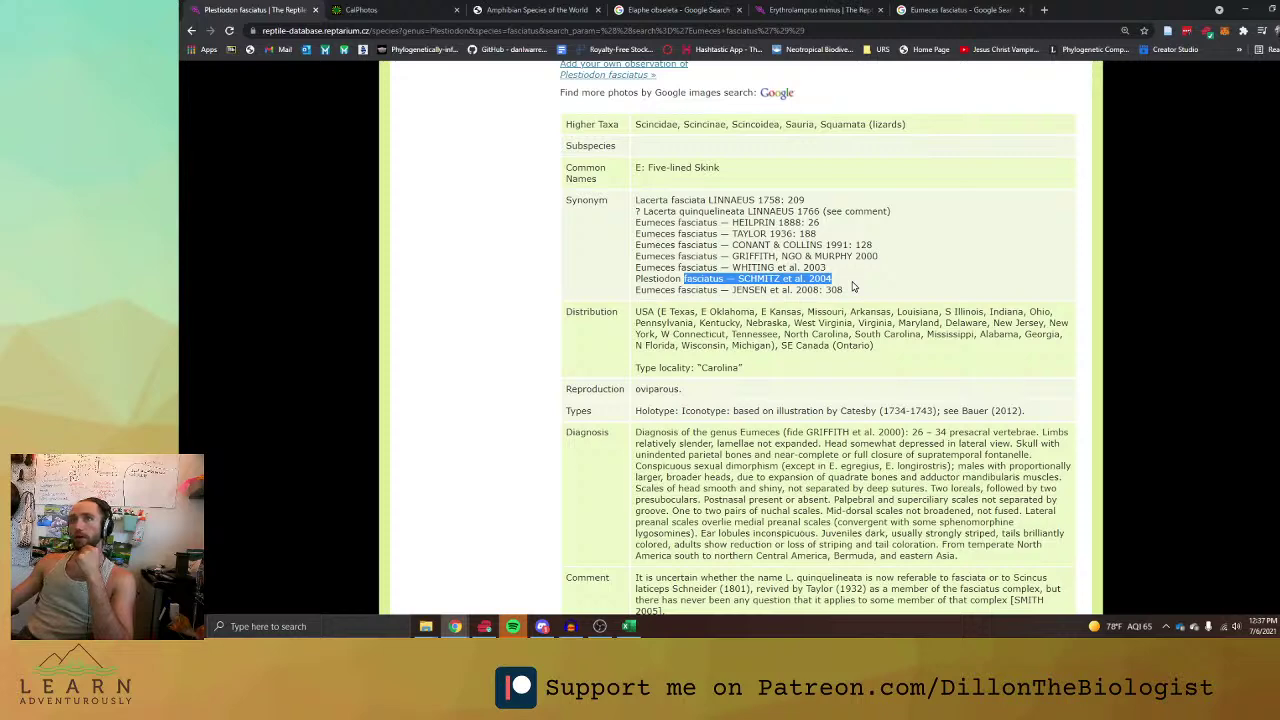
pyautogui.click(812, 286)
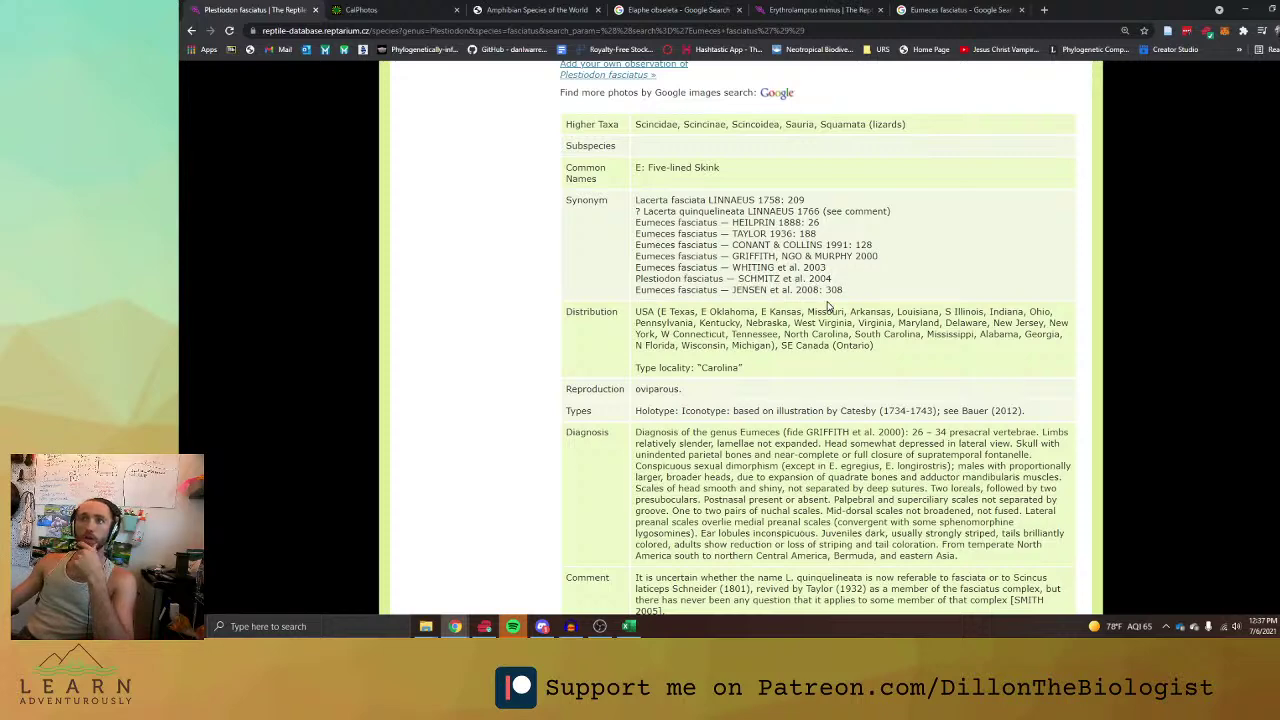
pyautogui.scroll(2, 828, 310)
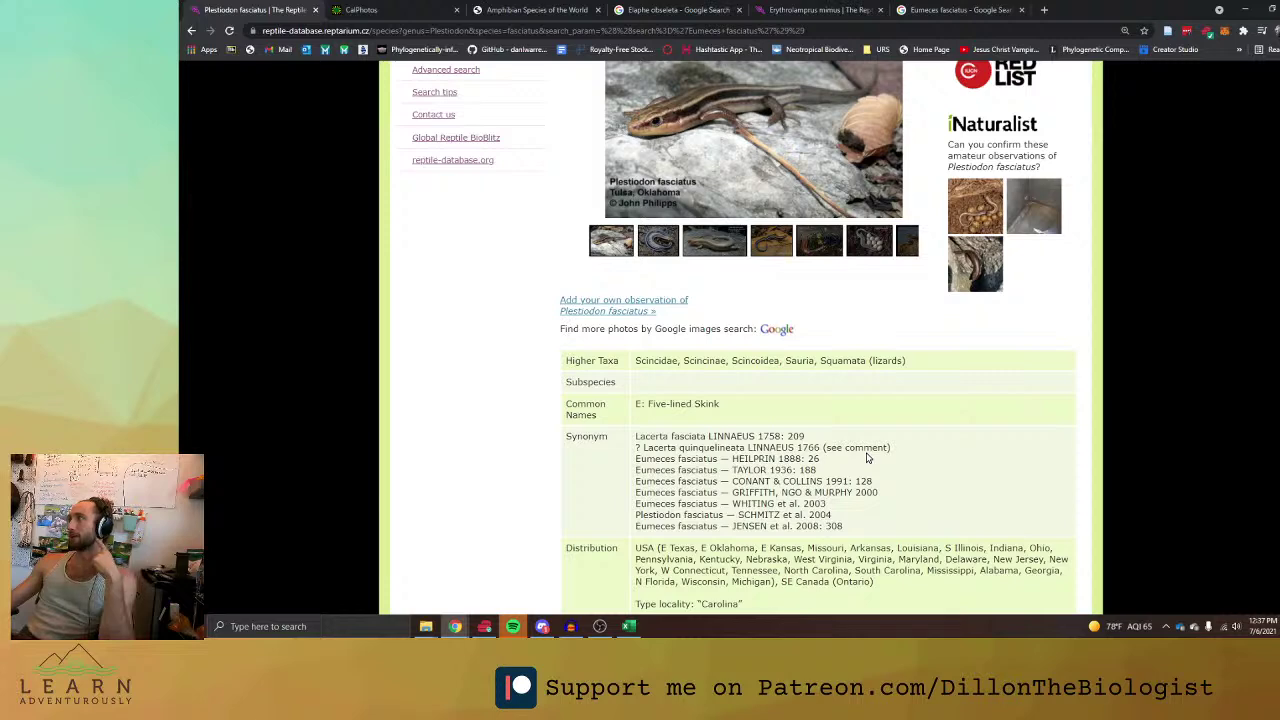
# Back in the Excel sheet, copy the next flagged name, Euspondylus josyi, from B1848 and search Google for it in Chrome.
pyautogui.hotkey('alt', 'Tab')
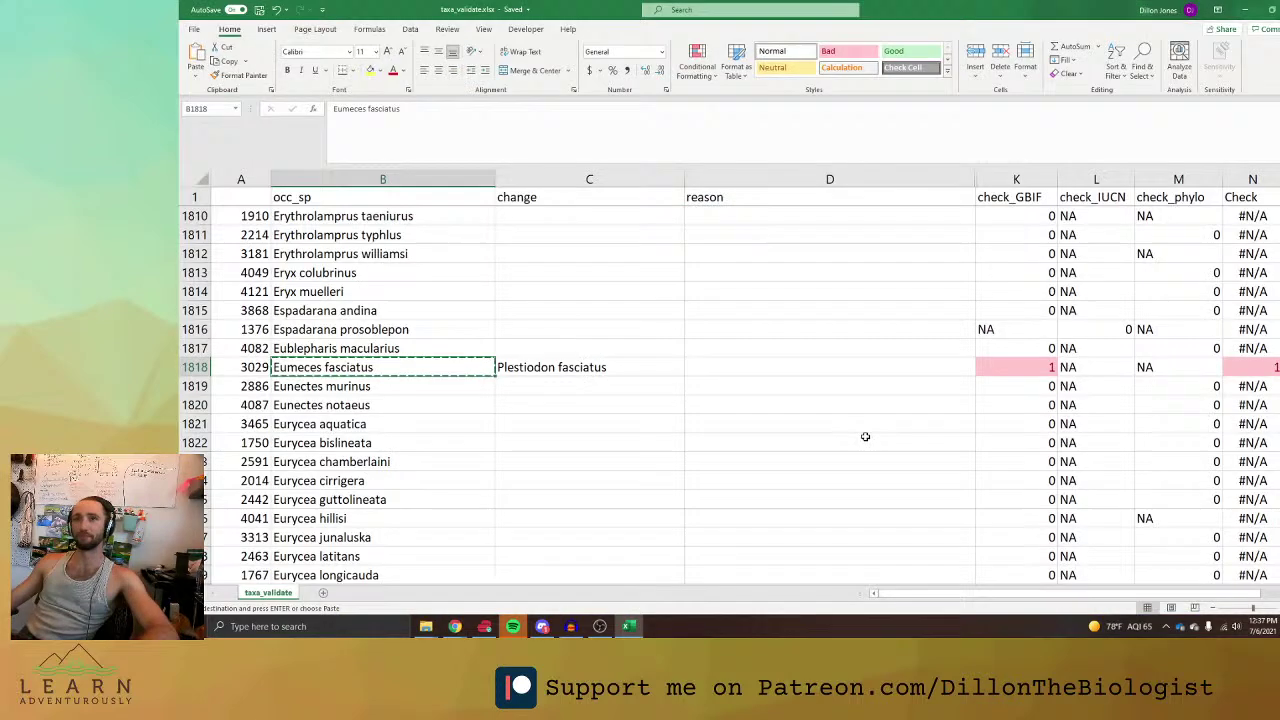
pyautogui.click(634, 371)
pyautogui.click(1064, 368)
pyautogui.scroll(-11, 930, 366)
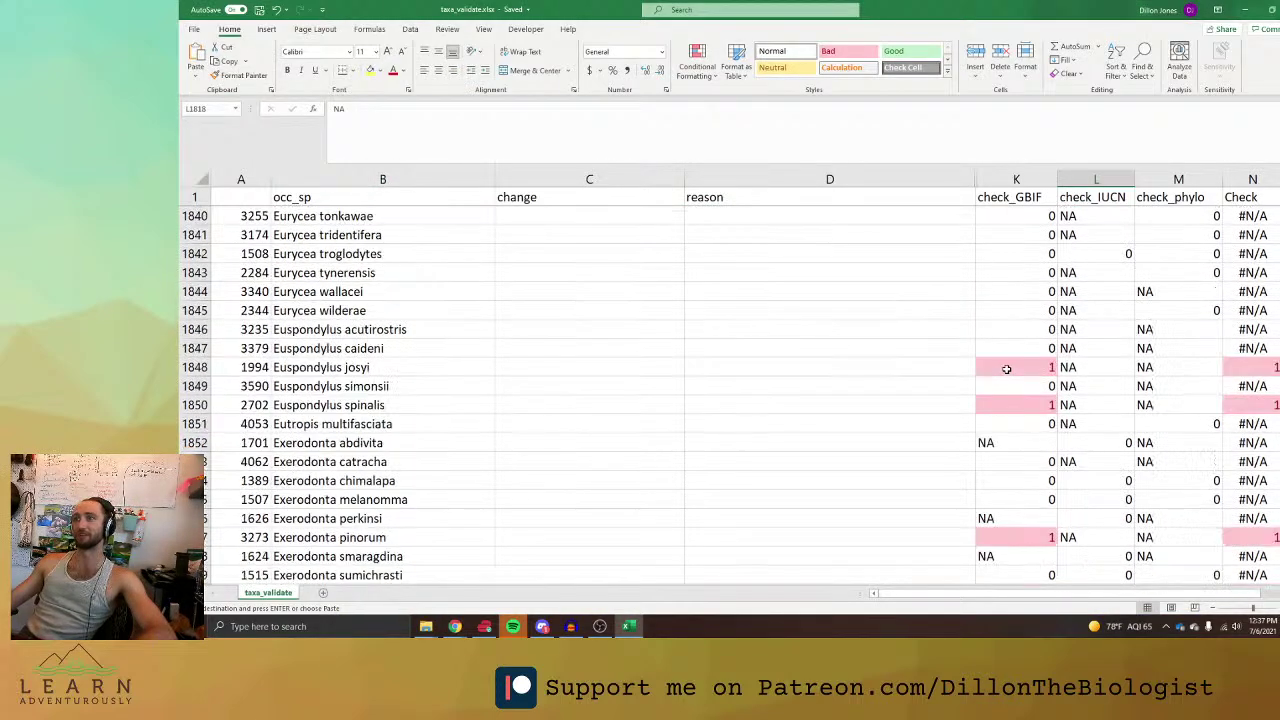
pyautogui.click(495, 314)
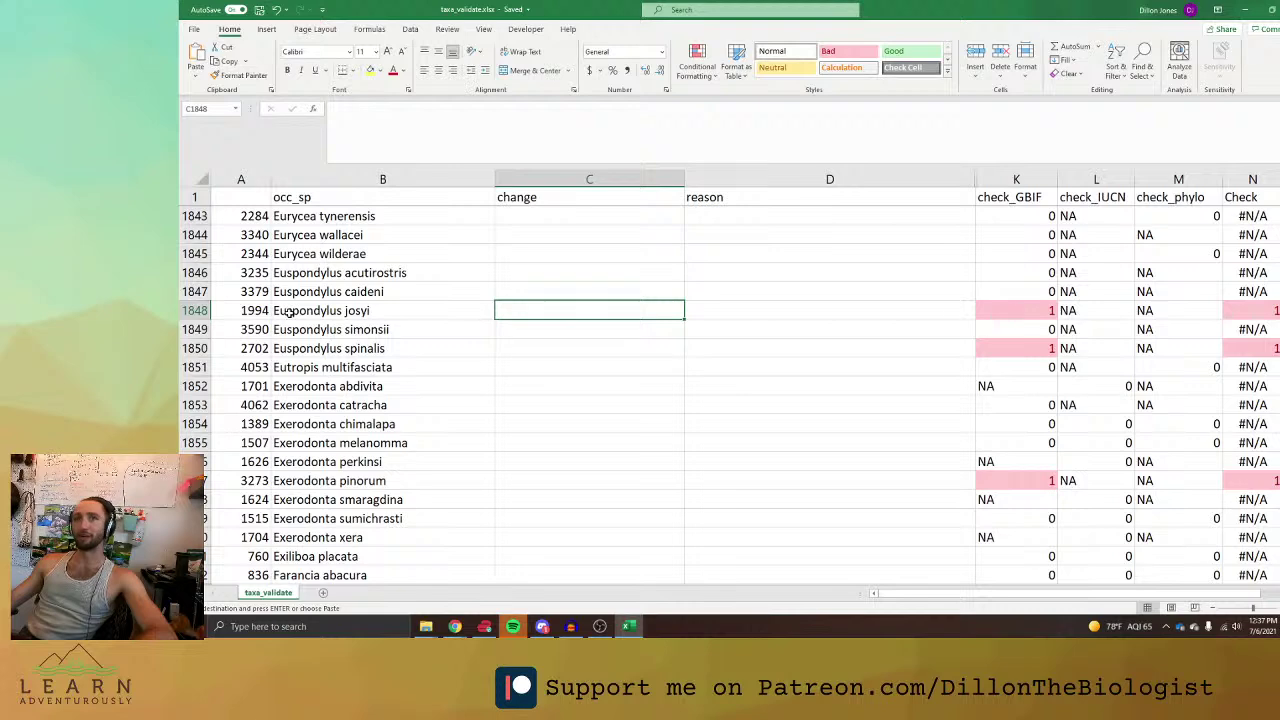
pyautogui.hotkey('alt', 'Tab')
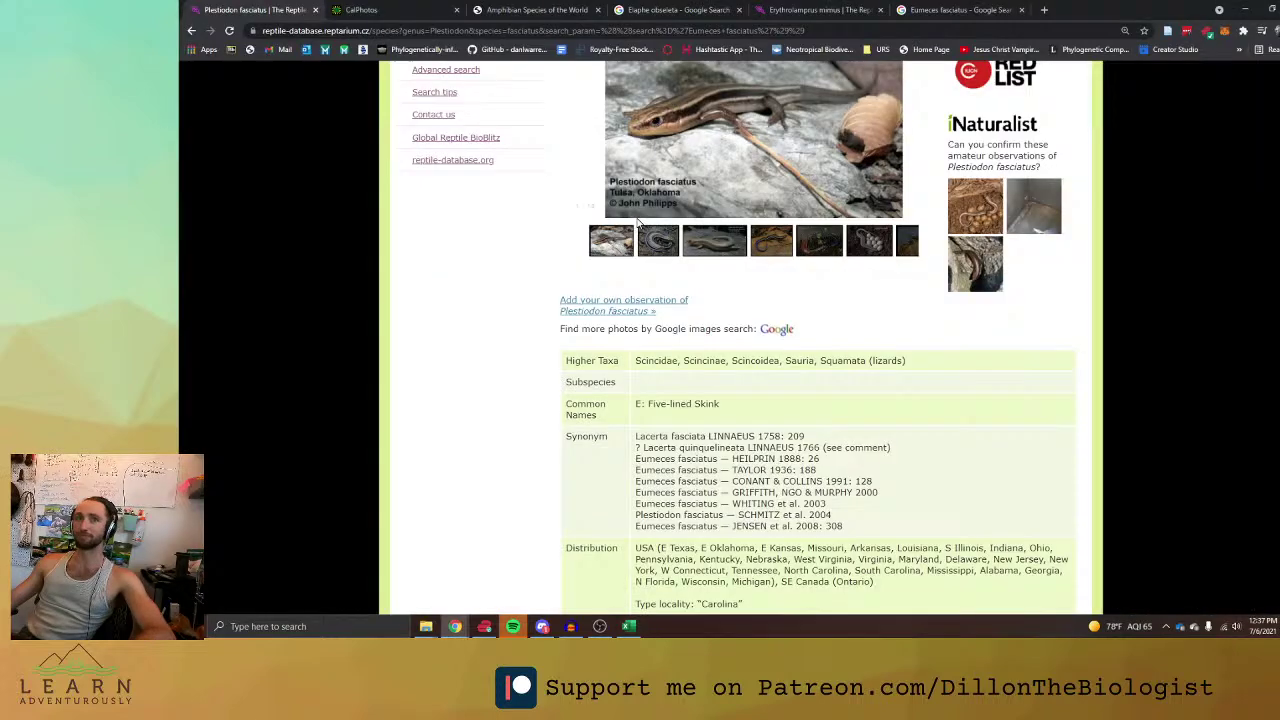
pyautogui.click(960, 9)
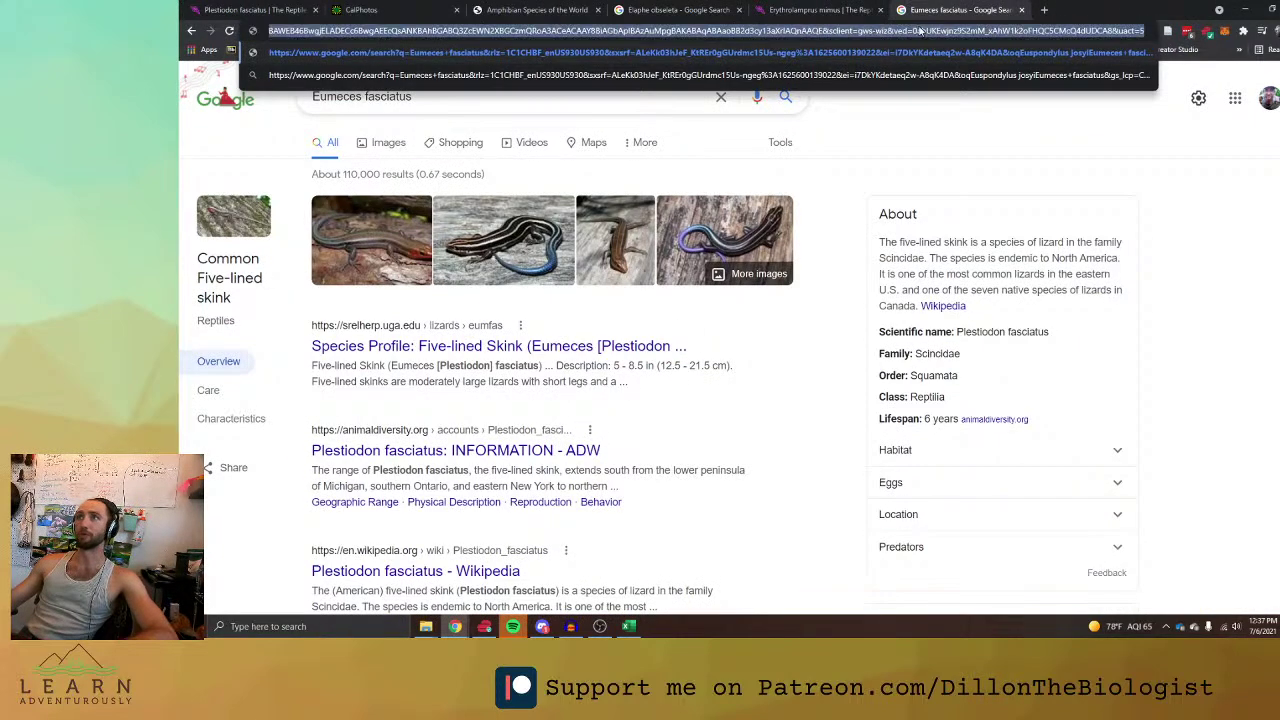
pyautogui.hotkey('ctrl', 'v')
pyautogui.press('Return')
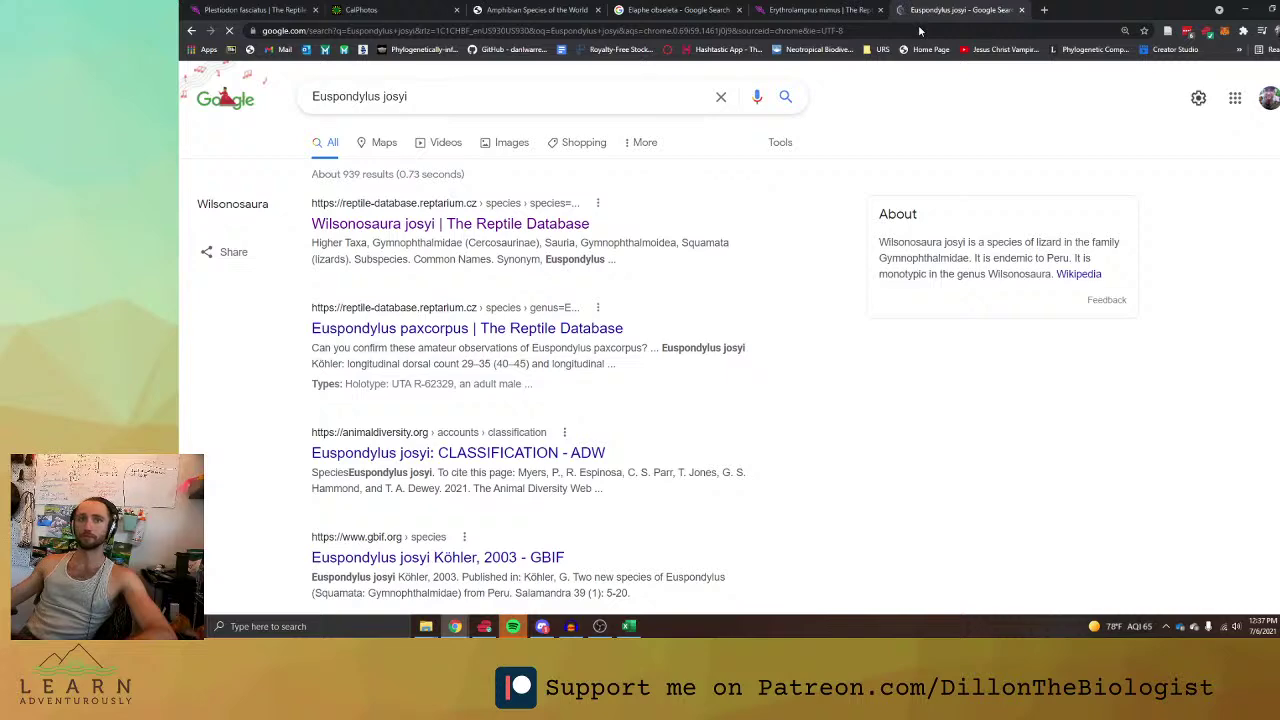
# Open the Reptile Database record for Wilsonosaura josyi and check its synonyms, diagnosis and comments.
pyautogui.click(530, 224)
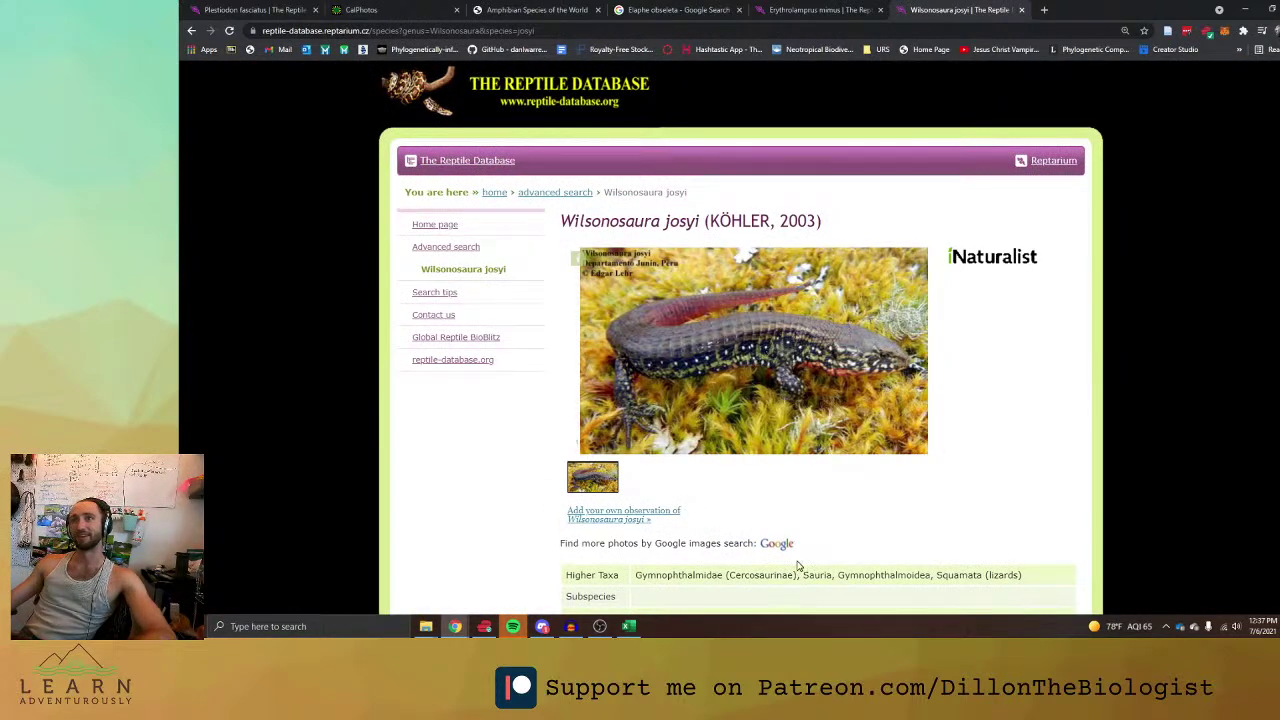
pyautogui.scroll(-1, 805, 506)
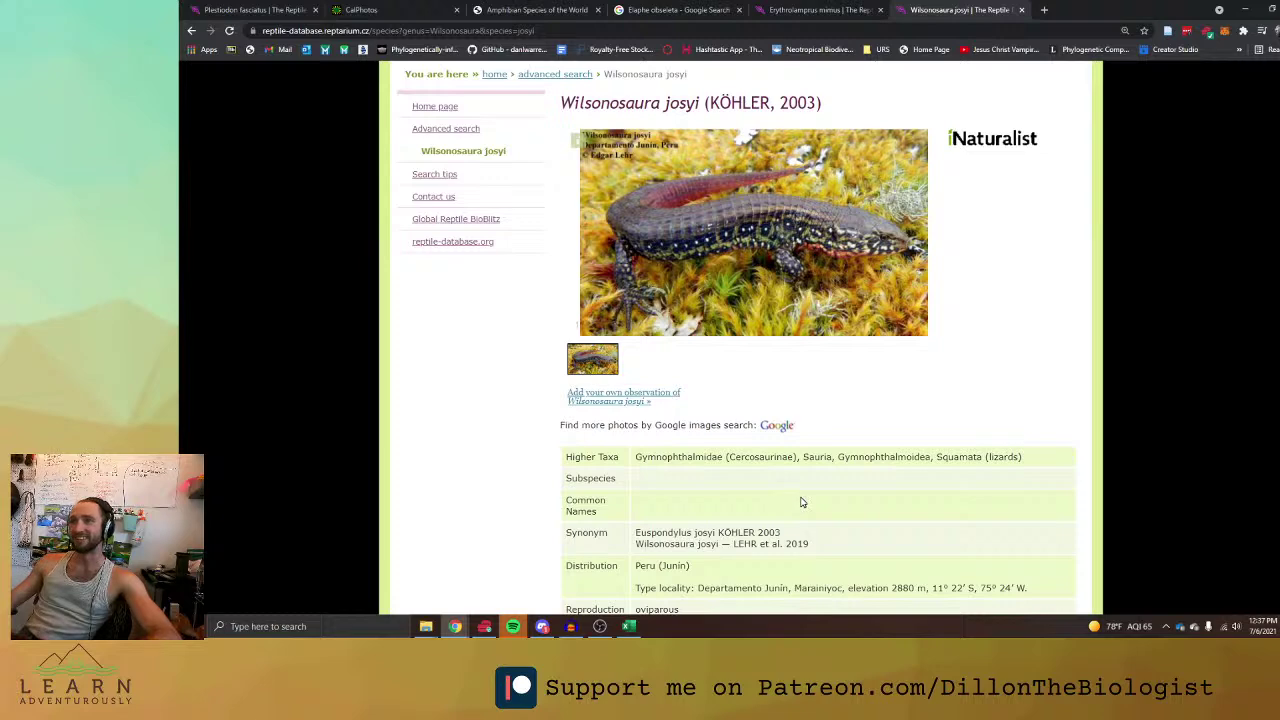
pyautogui.scroll(1, 801, 502)
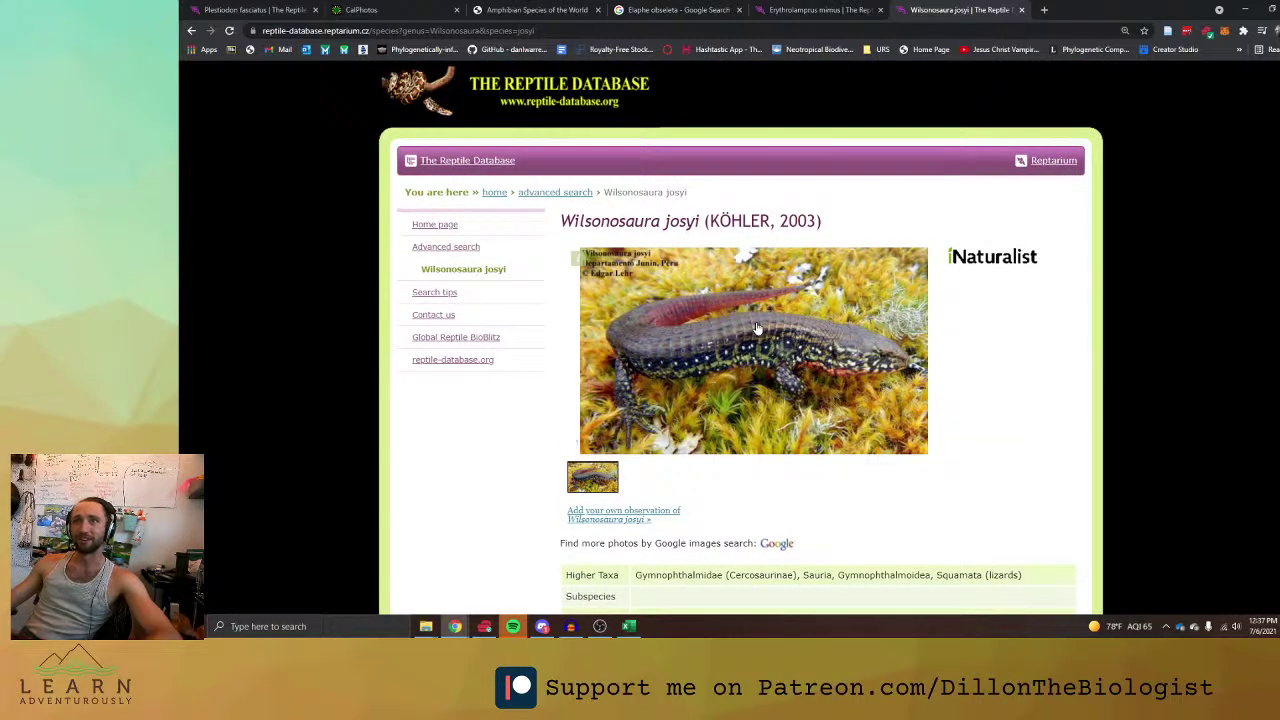
pyautogui.scroll(-5, 757, 328)
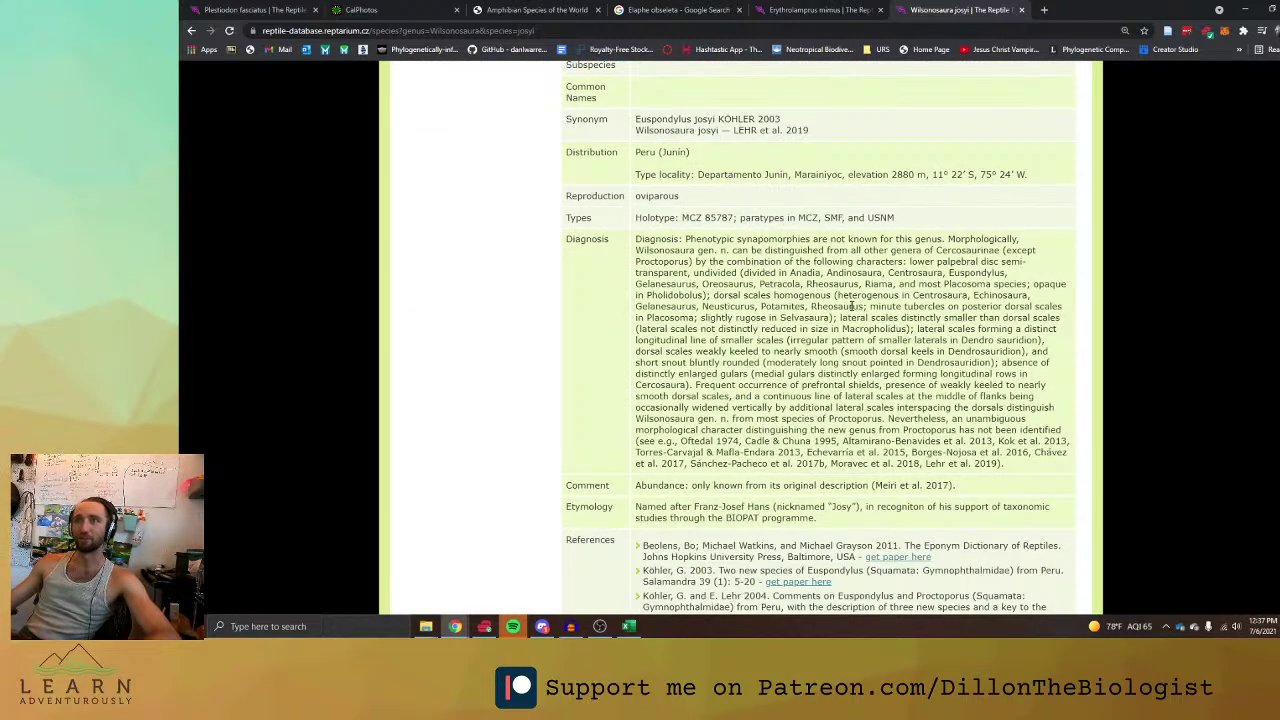
pyautogui.scroll(4, 825, 367)
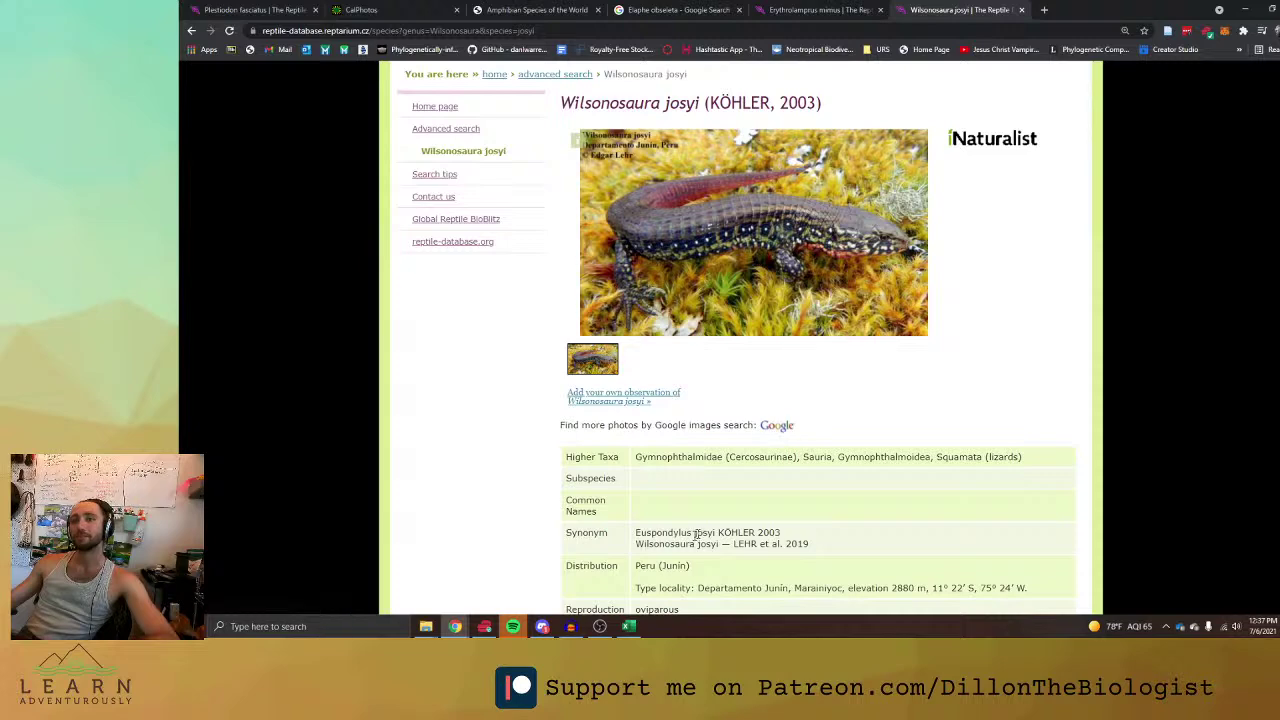
# Copy the full Wilsonosaura josyi synonym line with its 2019 citation into the change cell C1848 of the Excel sheet.
pyautogui.moveTo(637, 543); pyautogui.dragTo(840, 547)
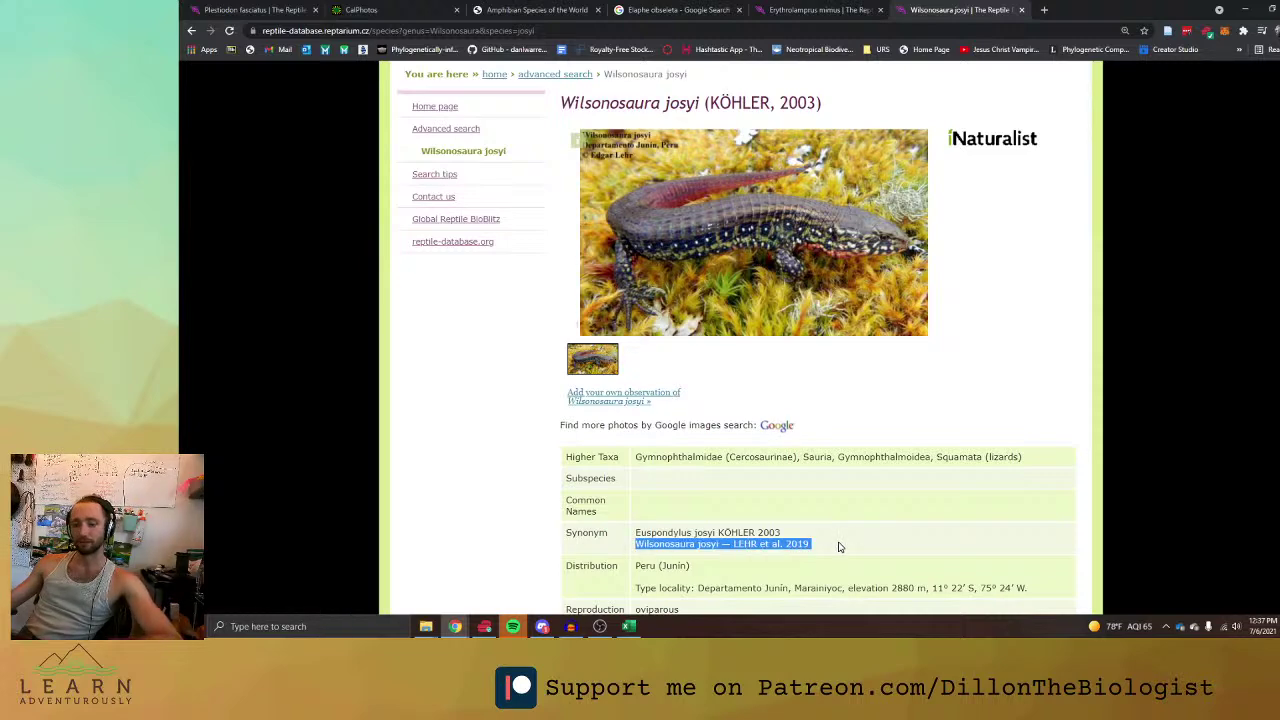
pyautogui.hotkey('ctrl', 'c')
pyautogui.hotkey('alt', 'Tab')
pyautogui.click(551, 294)
pyautogui.click(556, 308)
pyautogui.hotkey('ctrl', 'v')
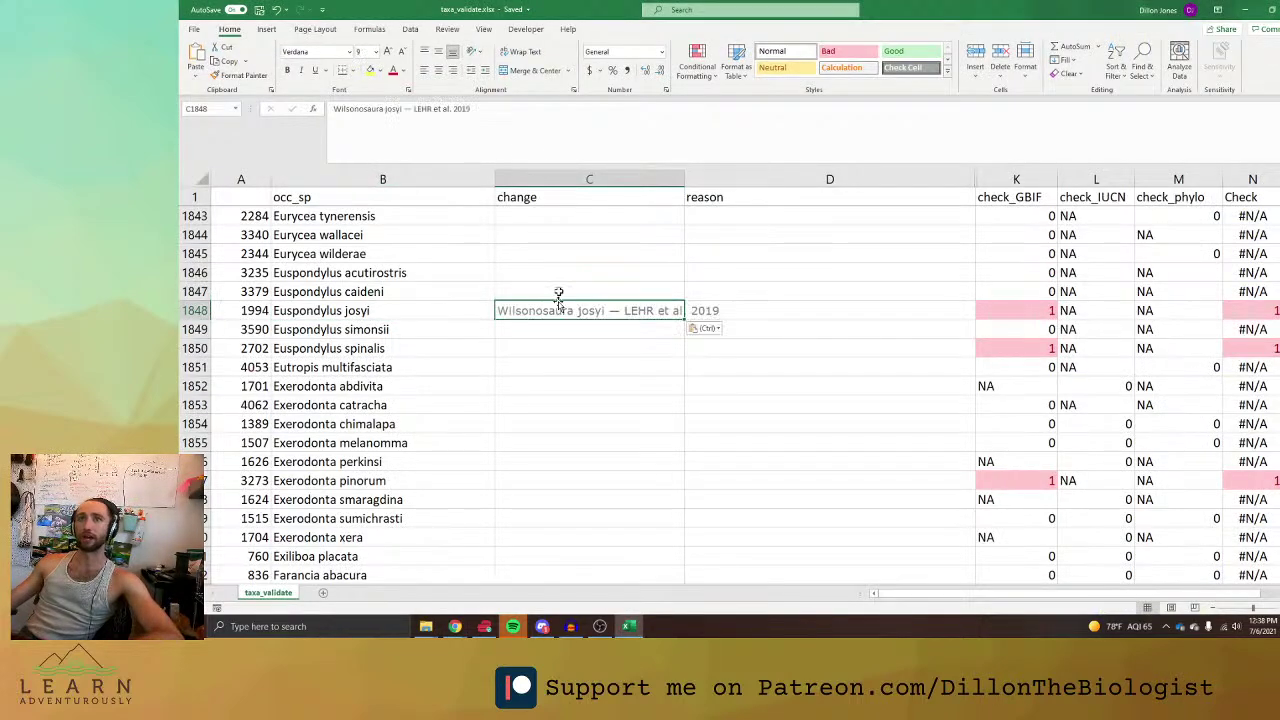
# Move the 2019 author citation from C1848 to the reason cell D1848, leaving only "Wilsonosaura josyi" as the change.
pyautogui.moveTo(472, 108); pyautogui.dragTo(410, 108)
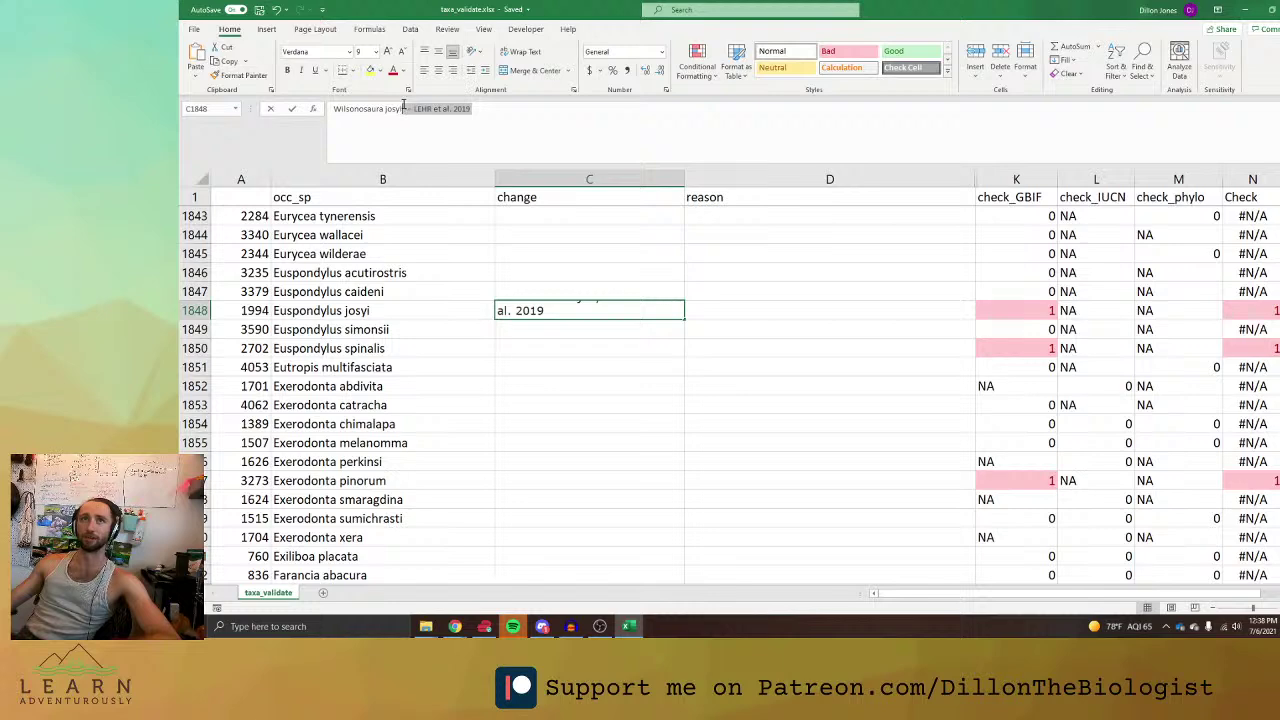
pyautogui.press('BackSpace')
pyautogui.click(717, 310)
pyautogui.hotkey('ctrl', 'v')
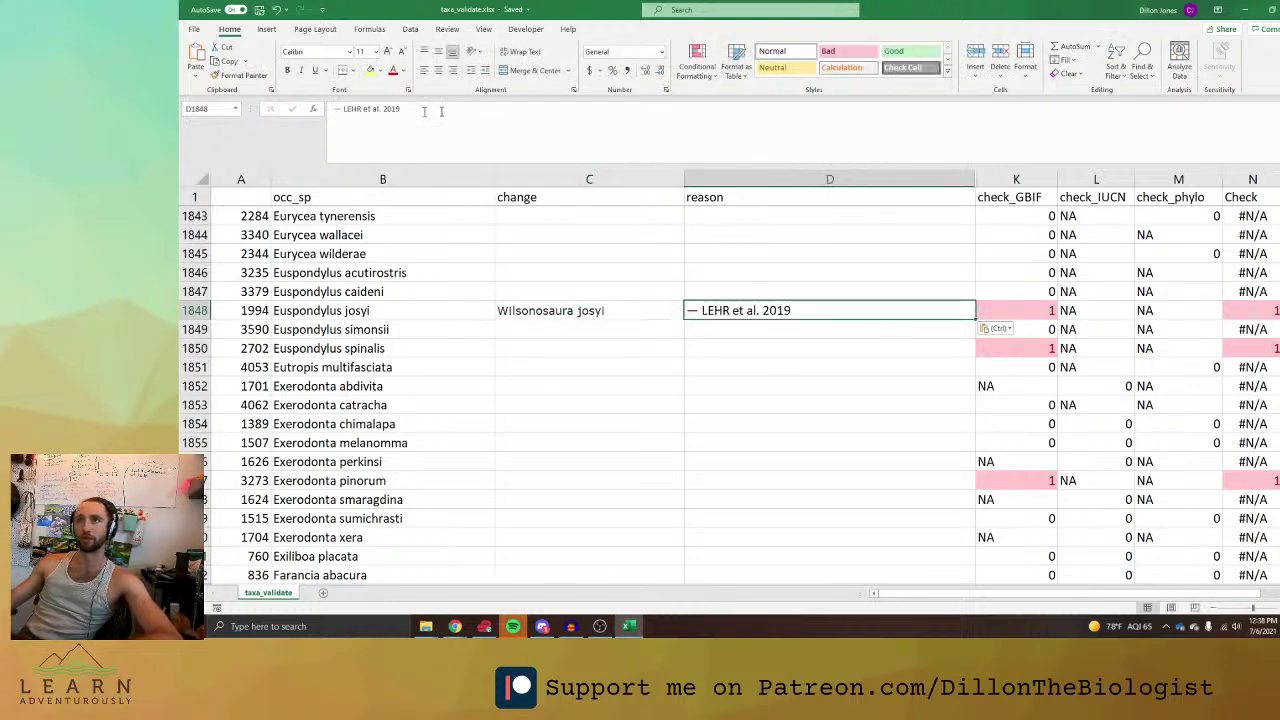
pyautogui.click(837, 380)
# Copy the flagged name Euspondylus spinalis from B1850 and search for it from the Reptile Database home page in Chrome.
pyautogui.click(419, 352)
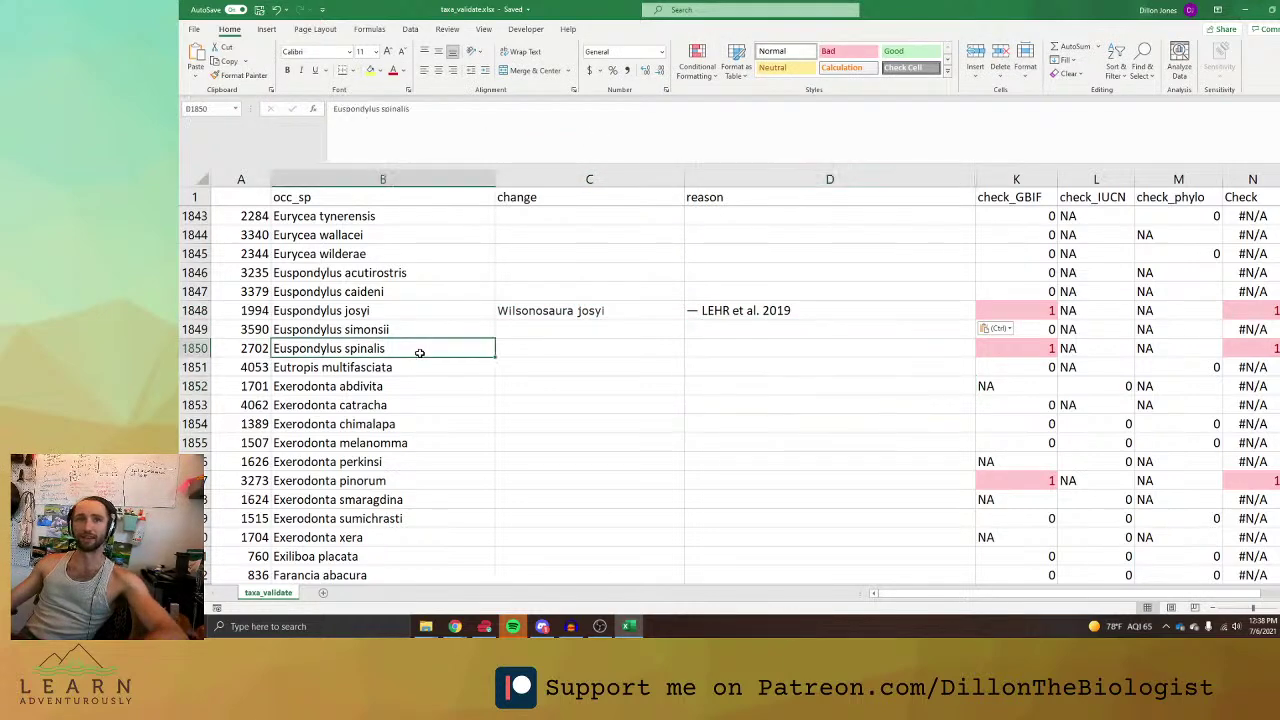
pyautogui.hotkey('alt', 'Tab')
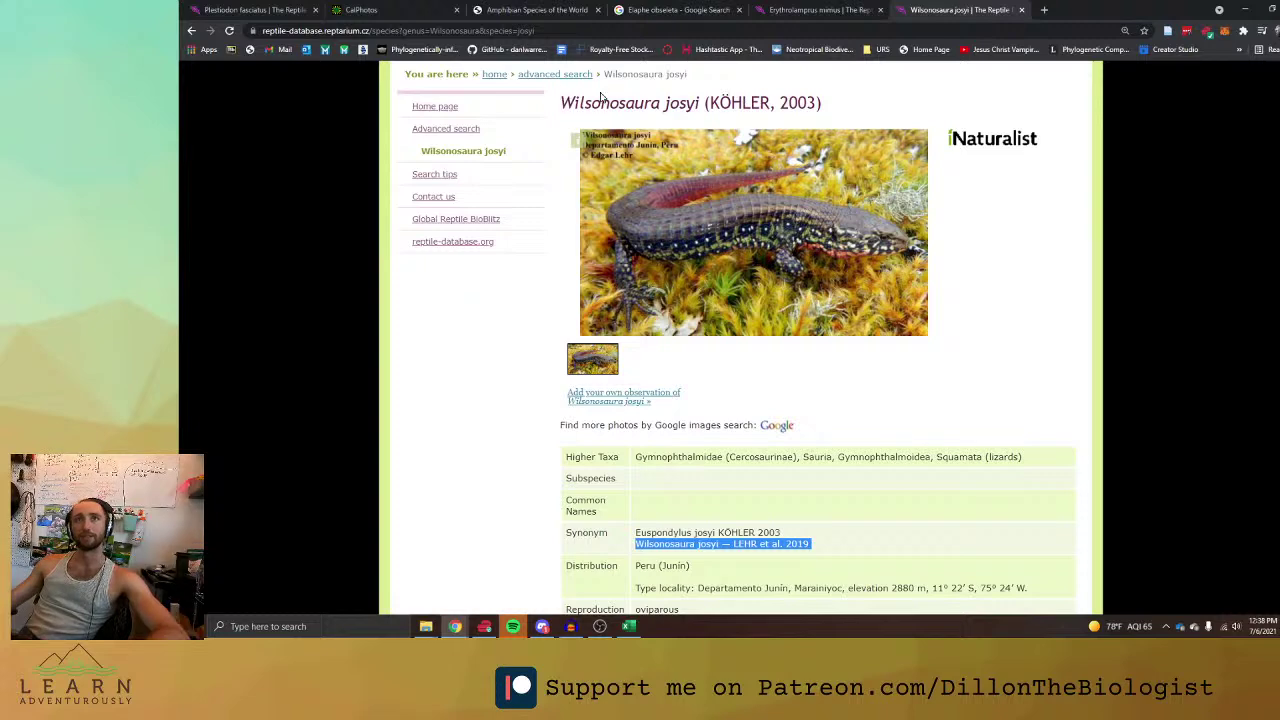
pyautogui.scroll(2, 580, 140)
pyautogui.click(503, 198)
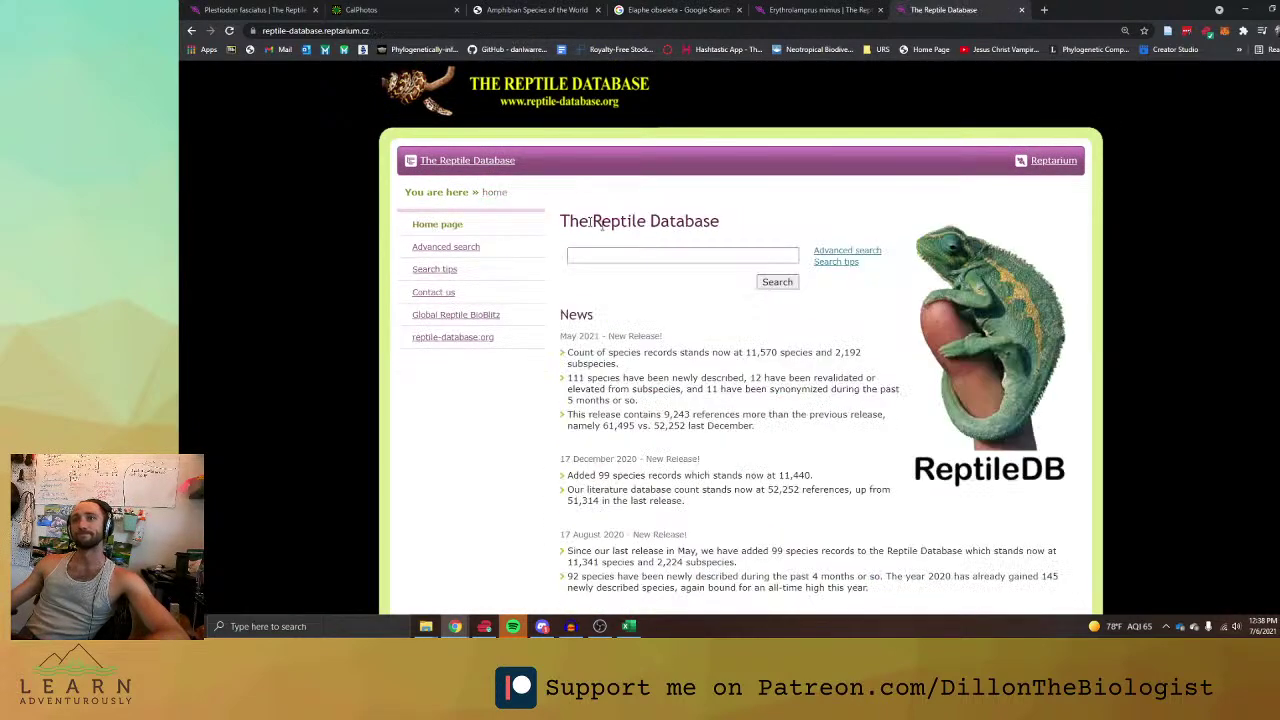
pyautogui.click(622, 254)
pyautogui.hotkey('ctrl', 'v')
pyautogui.click(777, 282)
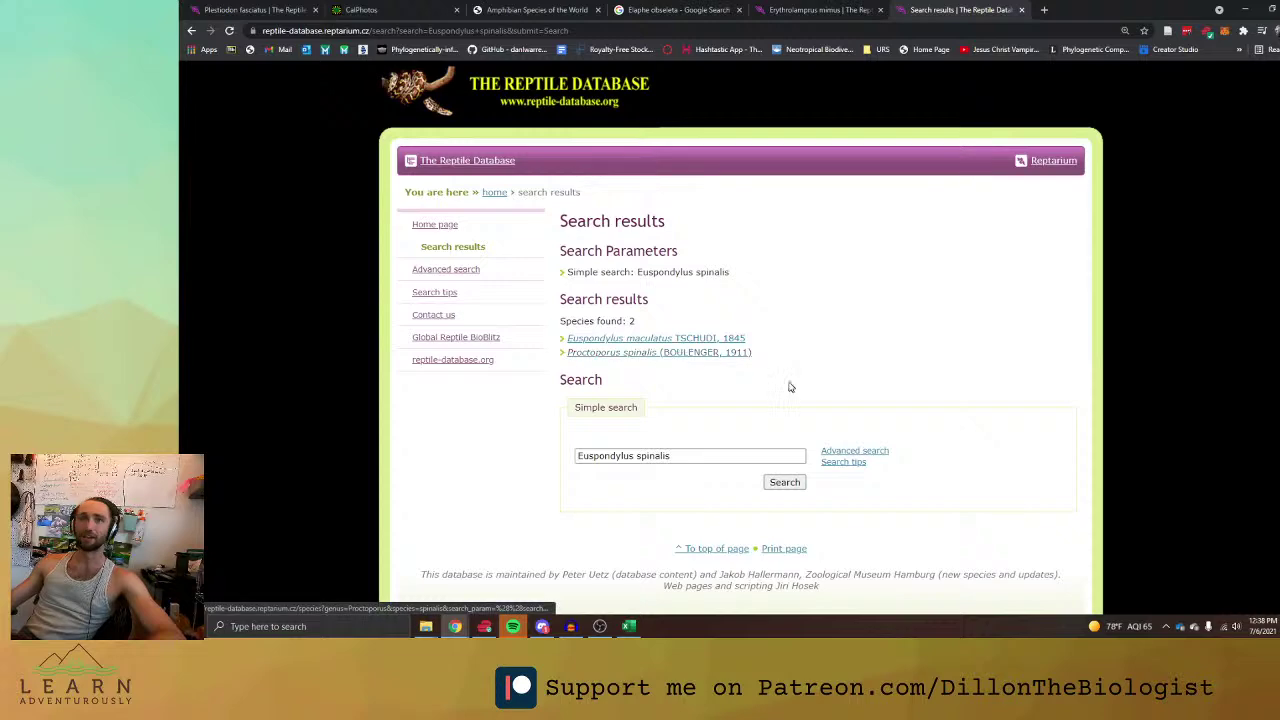
# Open the Proctoporus spinalis record from the results and compare its synonym list with the name in the Excel sheet.
pyautogui.hotkey('alt', 'Tab')
pyautogui.hotkey('alt', 'Tab')
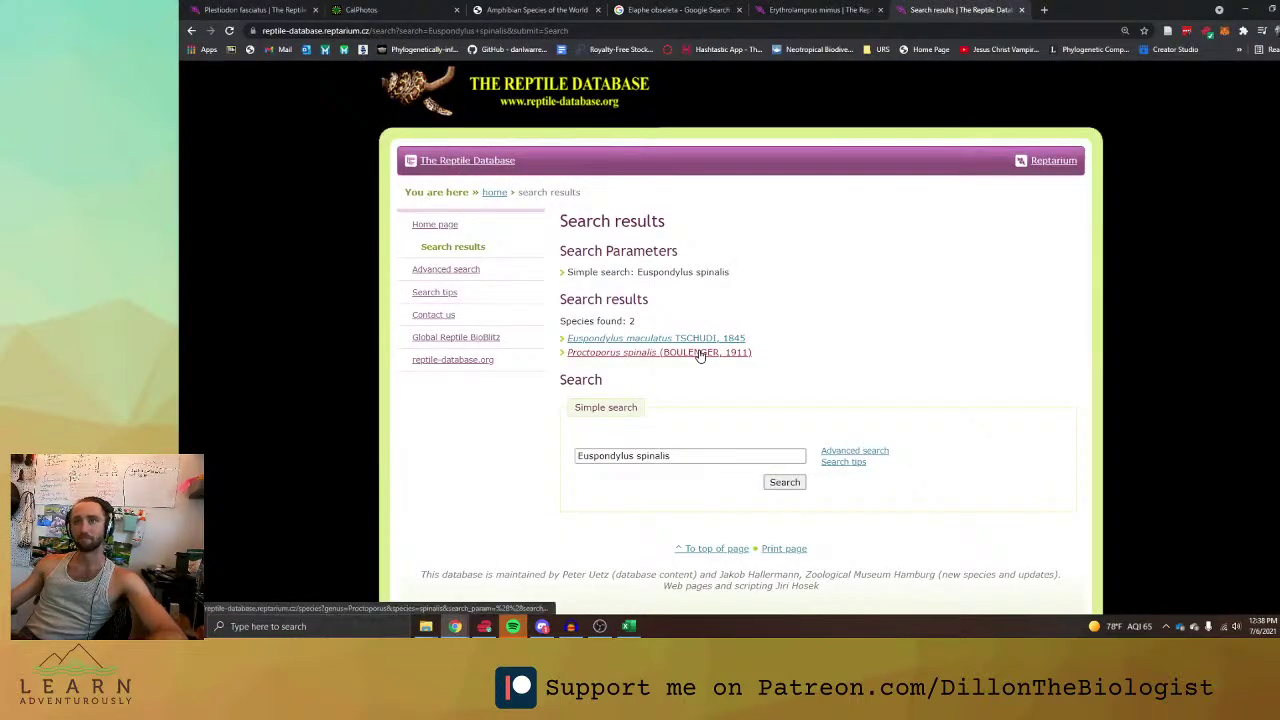
pyautogui.click(700, 351)
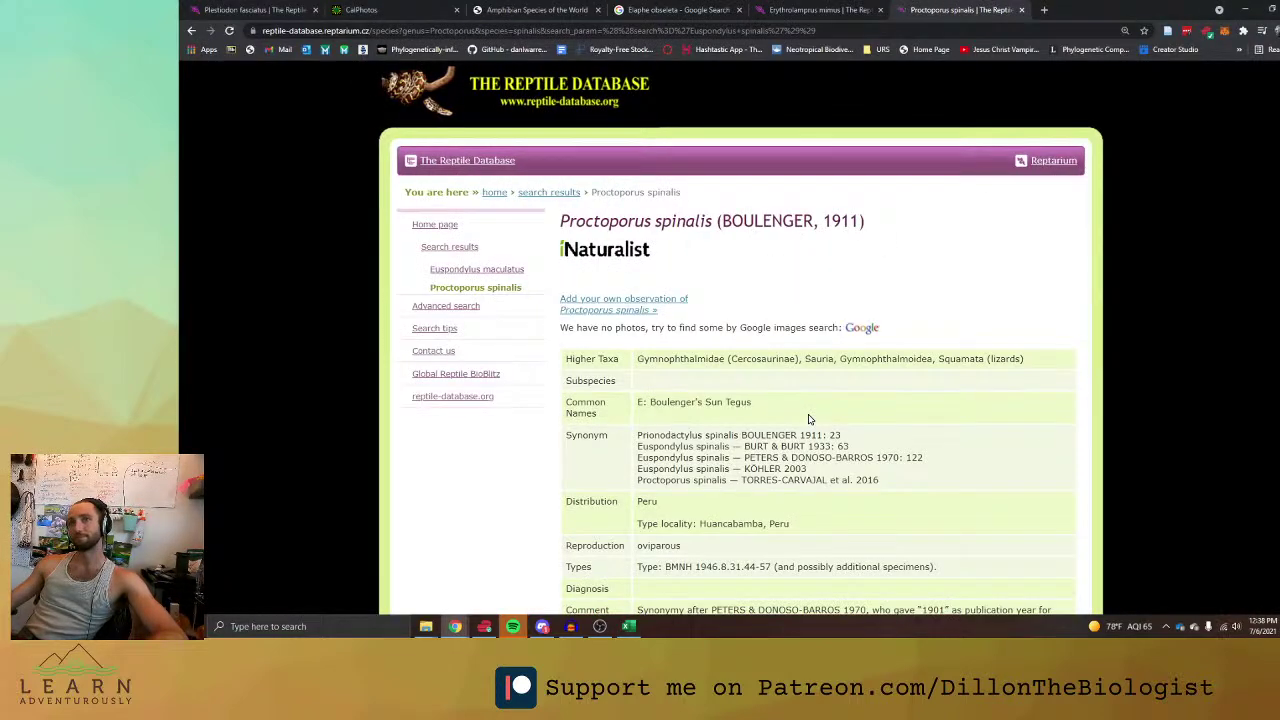
pyautogui.scroll(-1, 810, 419)
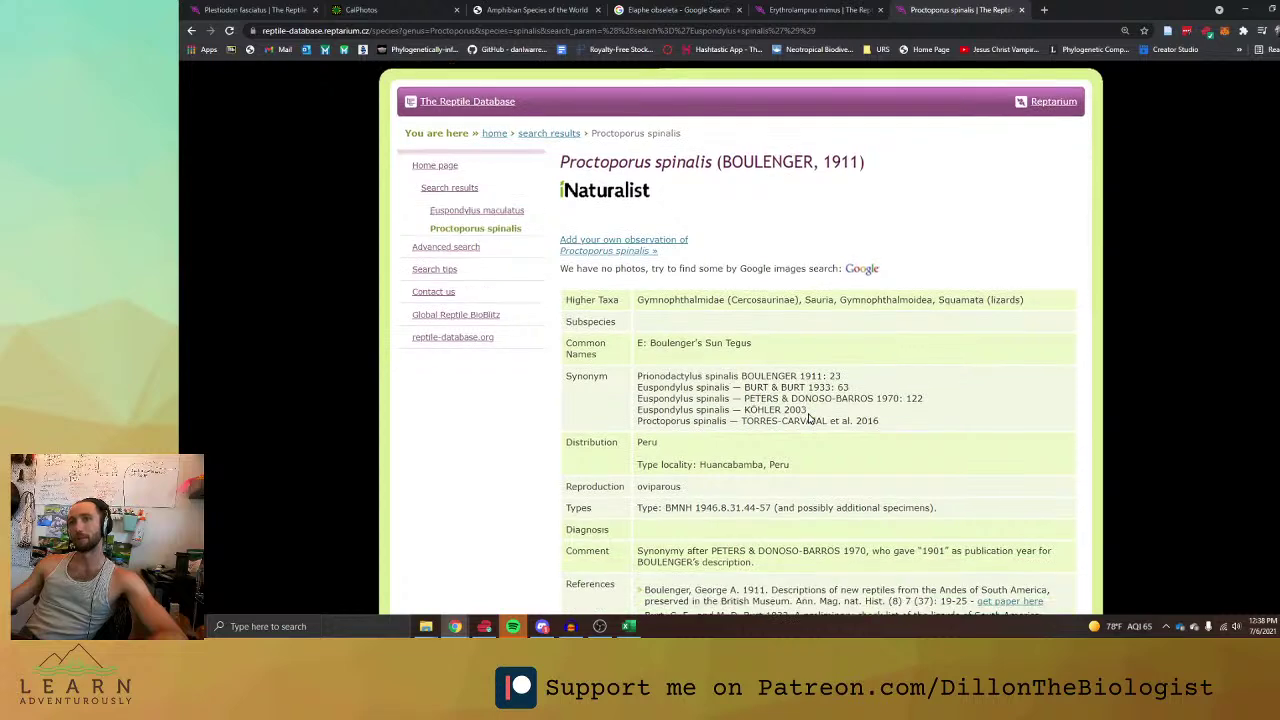
pyautogui.hotkey('alt', 'Tab')
pyautogui.hotkey('alt', 'Tab')
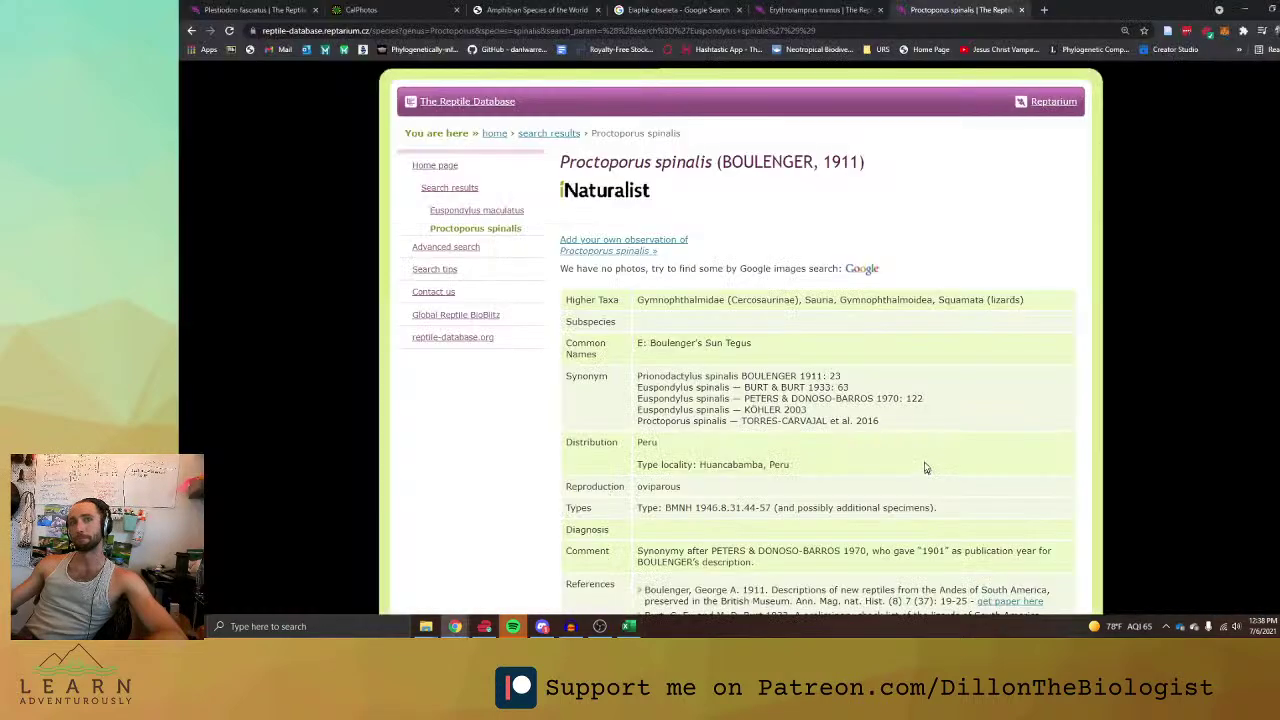
# Copy the Proctoporus spinalis synonym line with its 2016 citation into the change cell C1850 of the Excel sheet.
pyautogui.moveTo(884, 420); pyautogui.dragTo(638, 421)
pyautogui.hotkey('ctrl', 'c')
pyautogui.hotkey('alt', 'Tab')
pyautogui.click(586, 357)
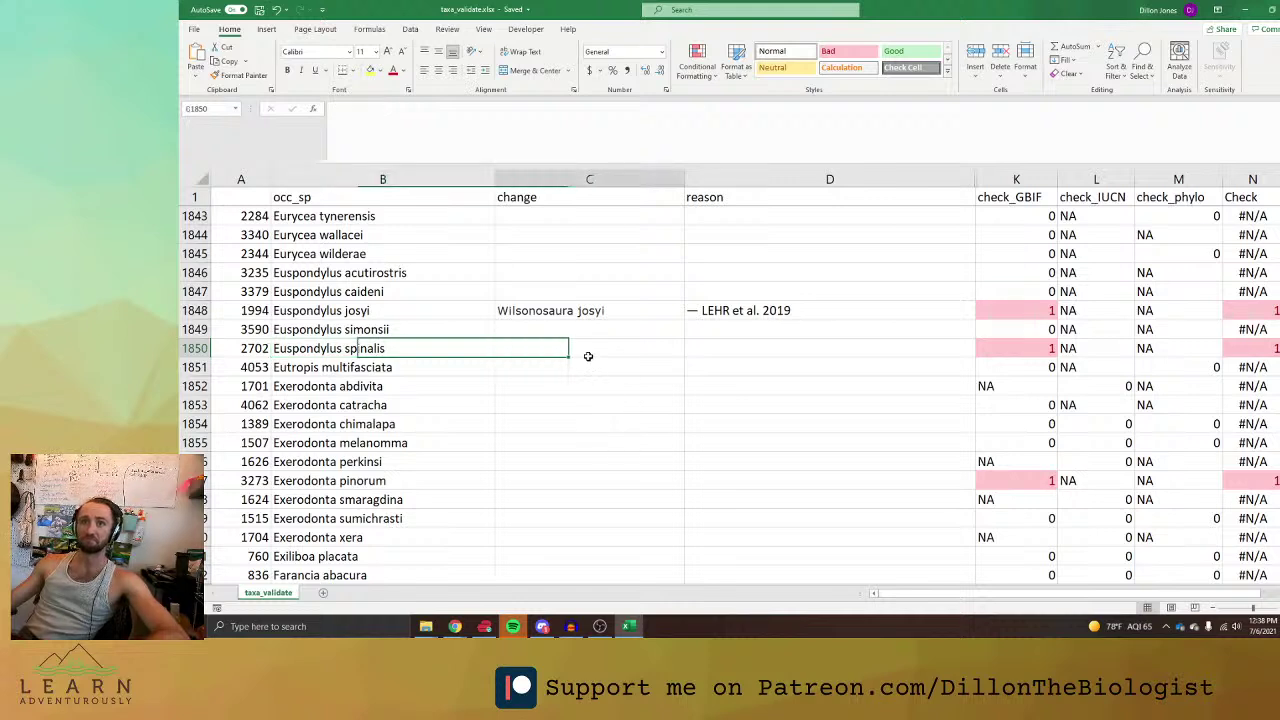
pyautogui.hotkey('ctrl', 'v')
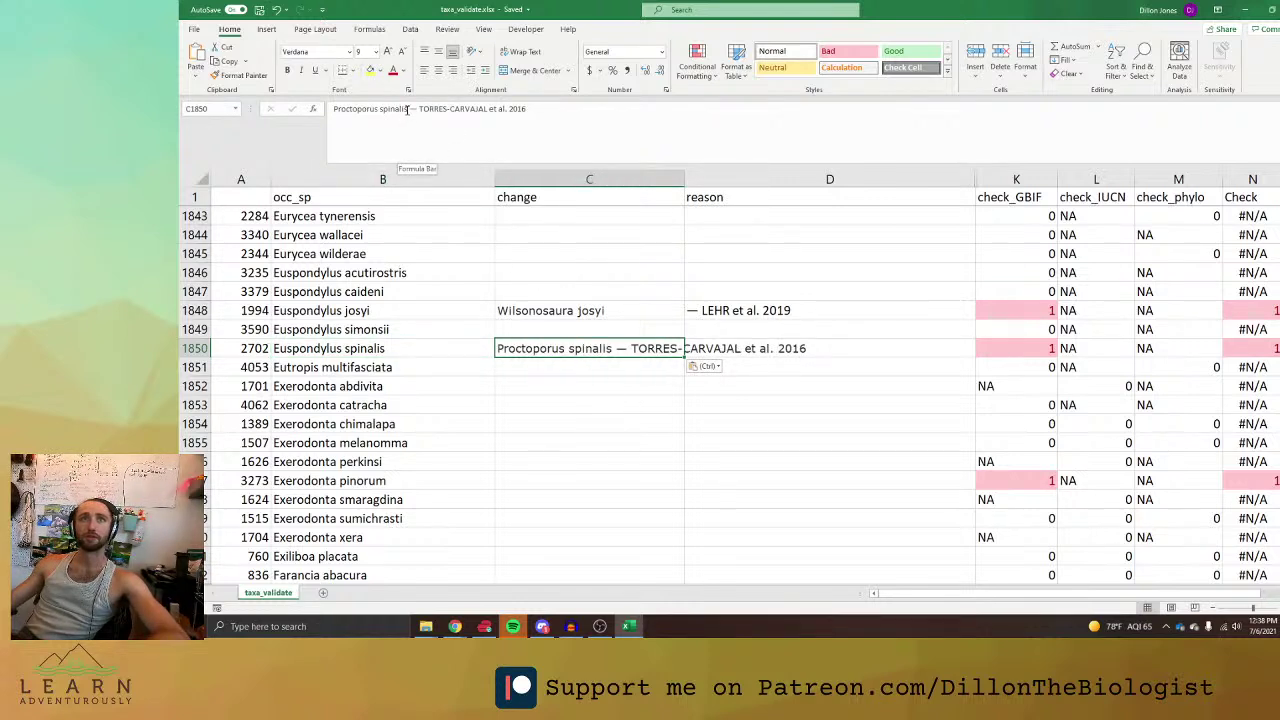
# Move the 2016 author citation from C1850 to the reason cell D1850 and select the flagged Exerodonta pinorum in B1857.
pyautogui.moveTo(407, 110); pyautogui.dragTo(528, 110)
pyautogui.hotkey('ctrl', 'x')
pyautogui.click(757, 348)
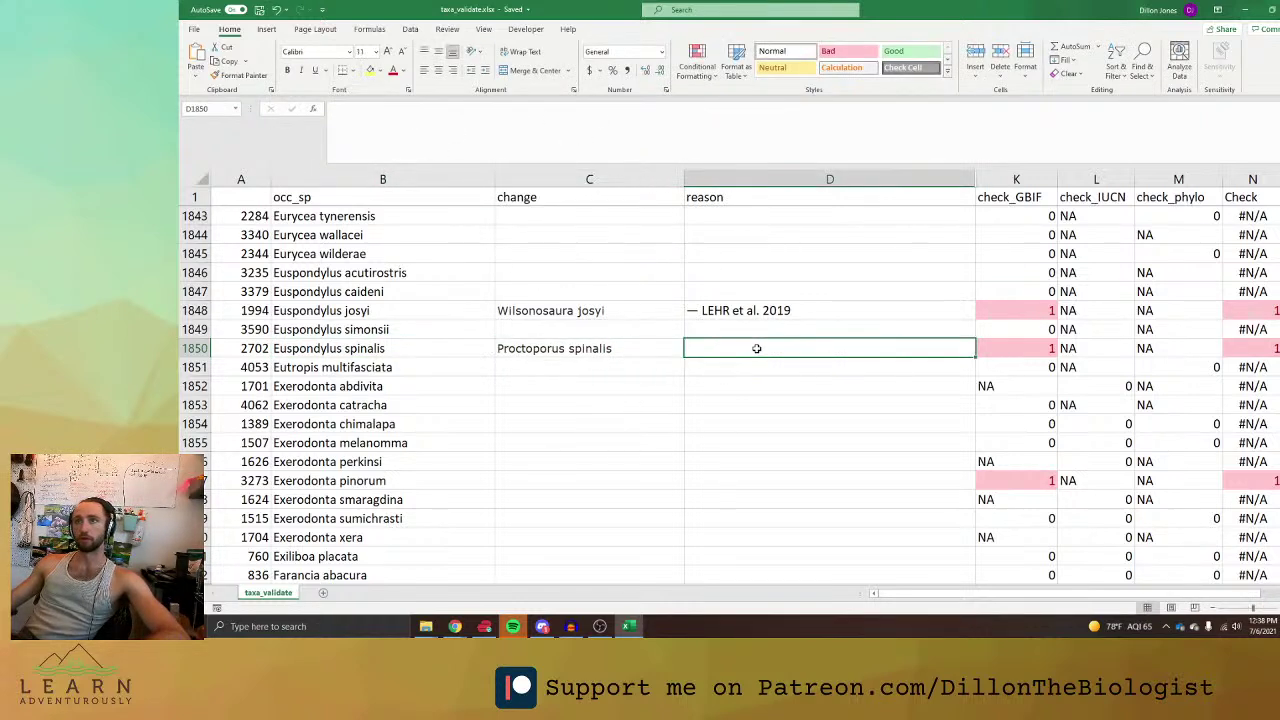
pyautogui.hotkey('ctrl', 'v')
pyautogui.click(808, 436)
pyautogui.click(424, 480)
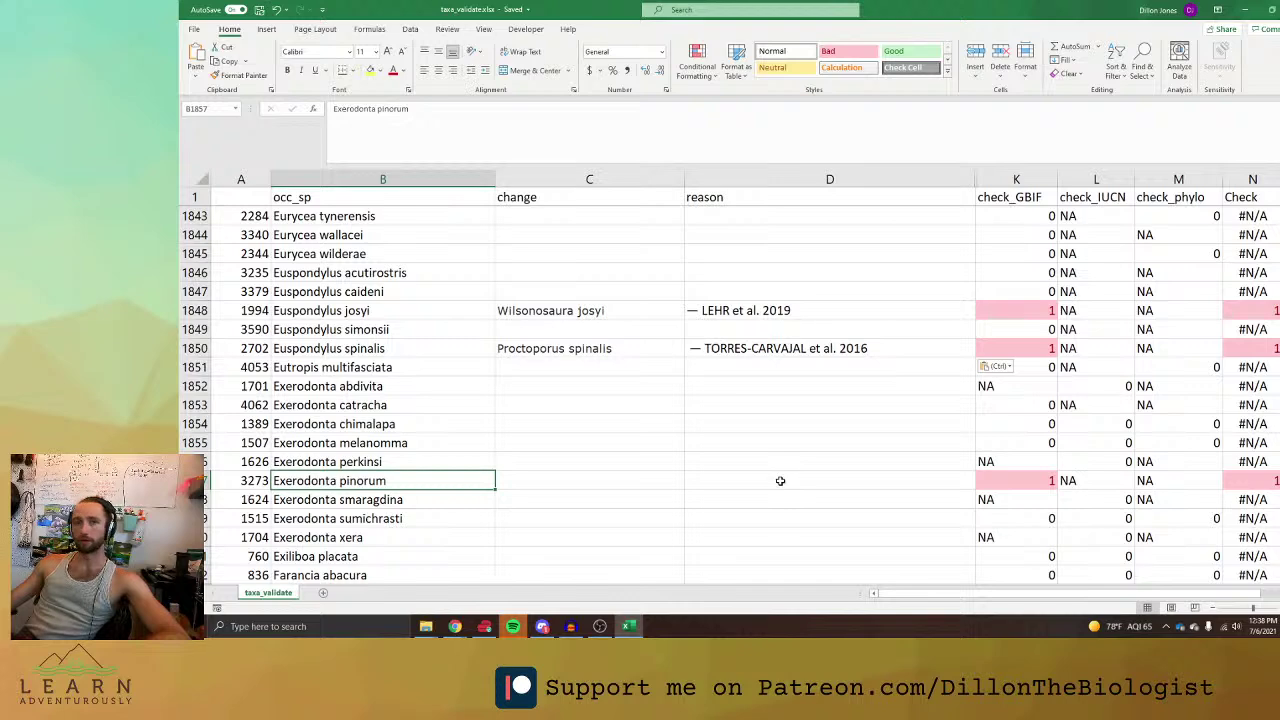
# Search Google in Chrome for Exerodonta pinorum and open the Amphibian Species of the World record for Charadrahyla pinorum.
pyautogui.hotkey('alt', 'Tab')
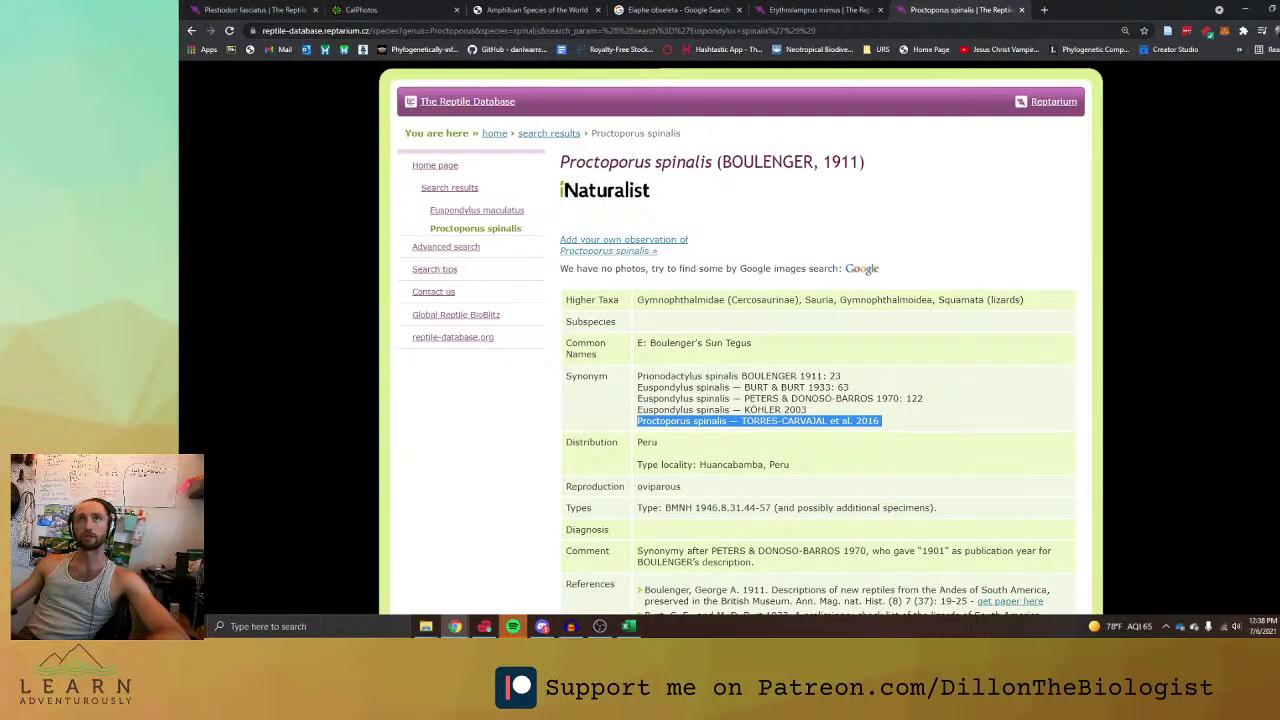
pyautogui.hotkey('ctrl', 'l')
pyautogui.hotkey('ctrl', 'v')
pyautogui.press('Return')
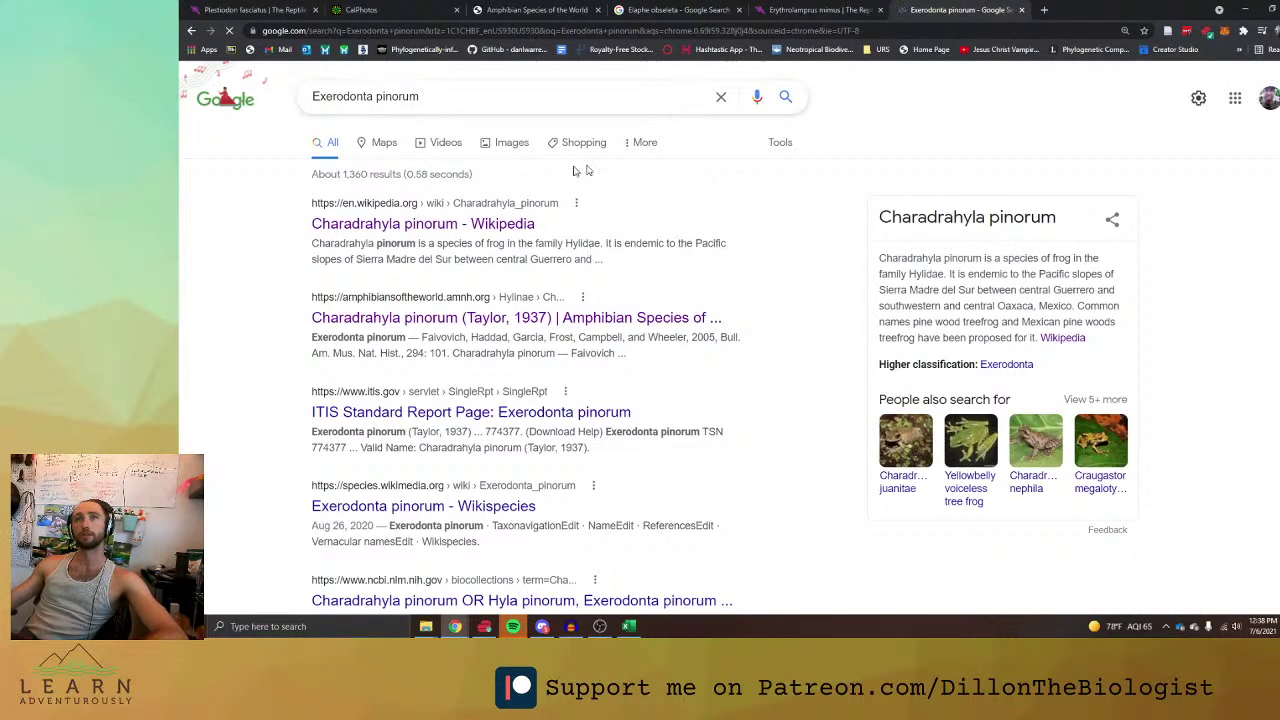
pyautogui.click(508, 318)
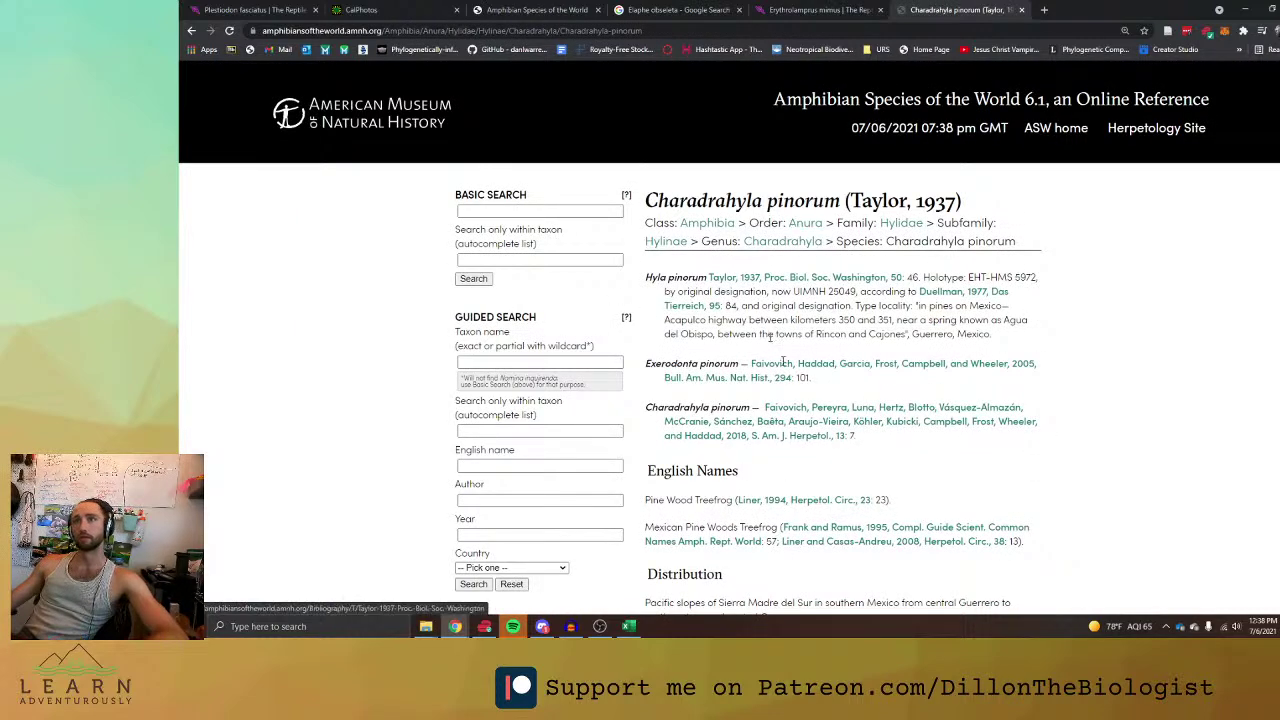
# Copy the Charadrahyla pinorum synonym entry with its 2018 citation into the change cell C1857 of the Excel sheet.
pyautogui.moveTo(645, 407); pyautogui.dragTo(840, 436)
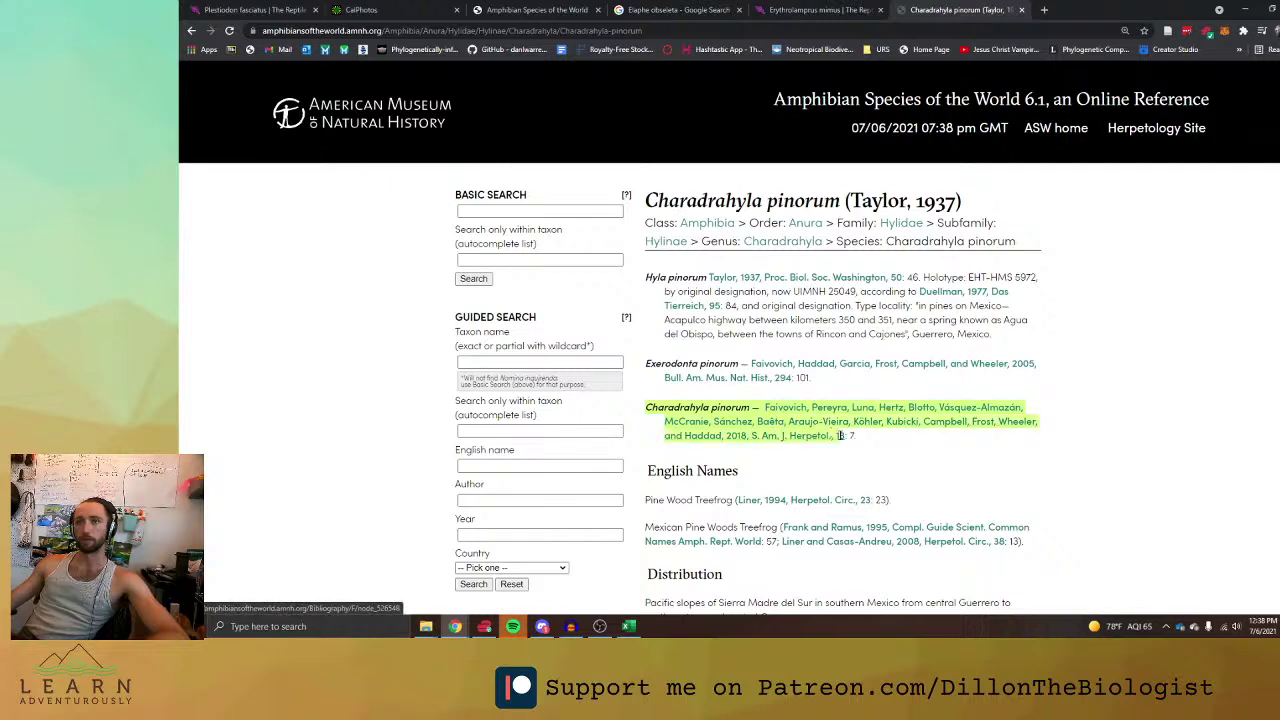
pyautogui.hotkey('ctrl', 'c')
pyautogui.hotkey('alt', 'Tab')
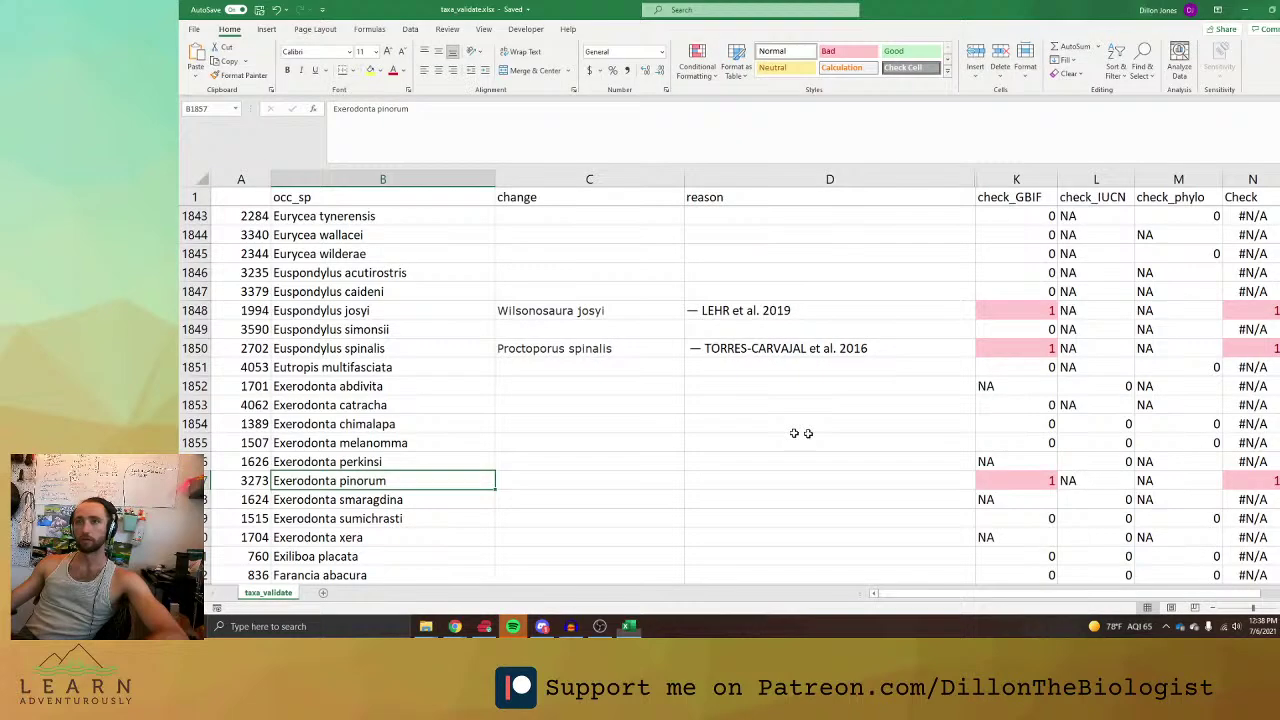
pyautogui.click(529, 480)
pyautogui.hotkey('ctrl', 'v')
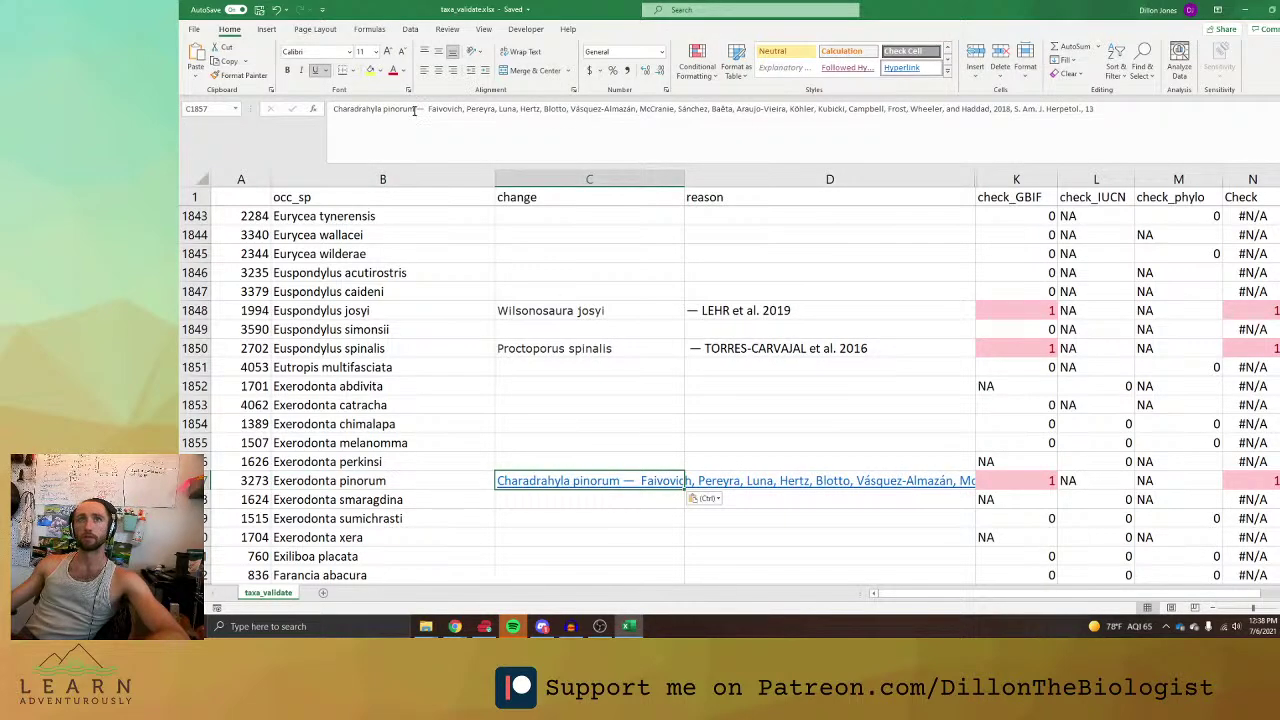
# Trim C1857 to Charadrahyla pinorum and place the 2018 author citation in the reason cell D1857.
pyautogui.moveTo(414, 110); pyautogui.dragTo(1175, 110)
pyautogui.press('Delete')
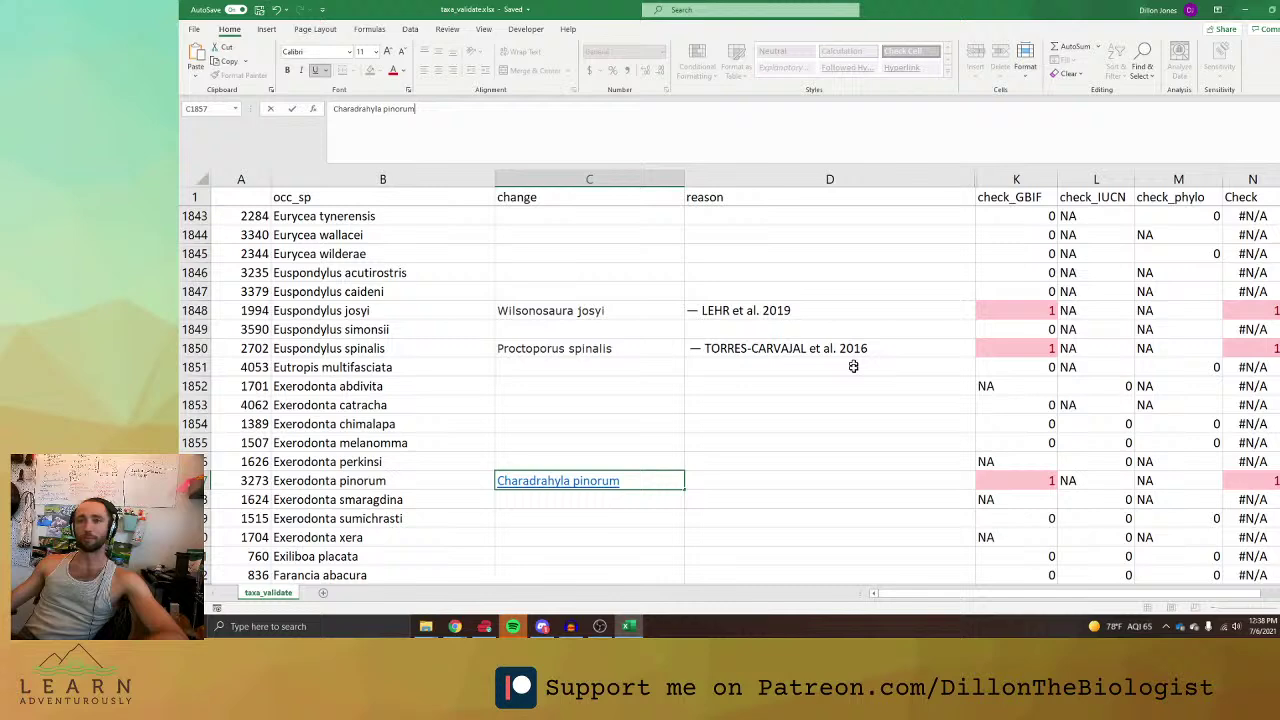
pyautogui.click(768, 484)
pyautogui.hotkey('ctrl', 'v')
pyautogui.click(829, 386)
# Find the next flagged species below and copy the name Gastrophryne pictiventris from B1883.
pyautogui.scroll(-7, 829, 380)
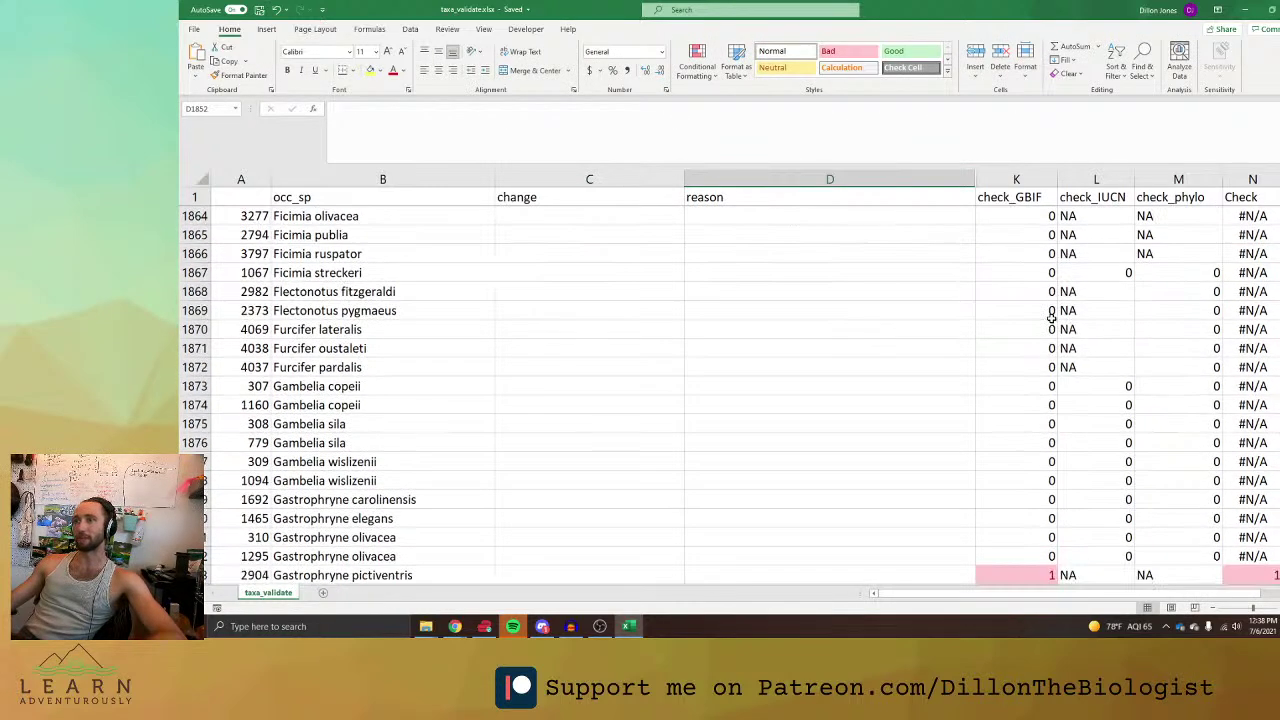
pyautogui.scroll(-3, 1051, 318)
pyautogui.click(444, 404)
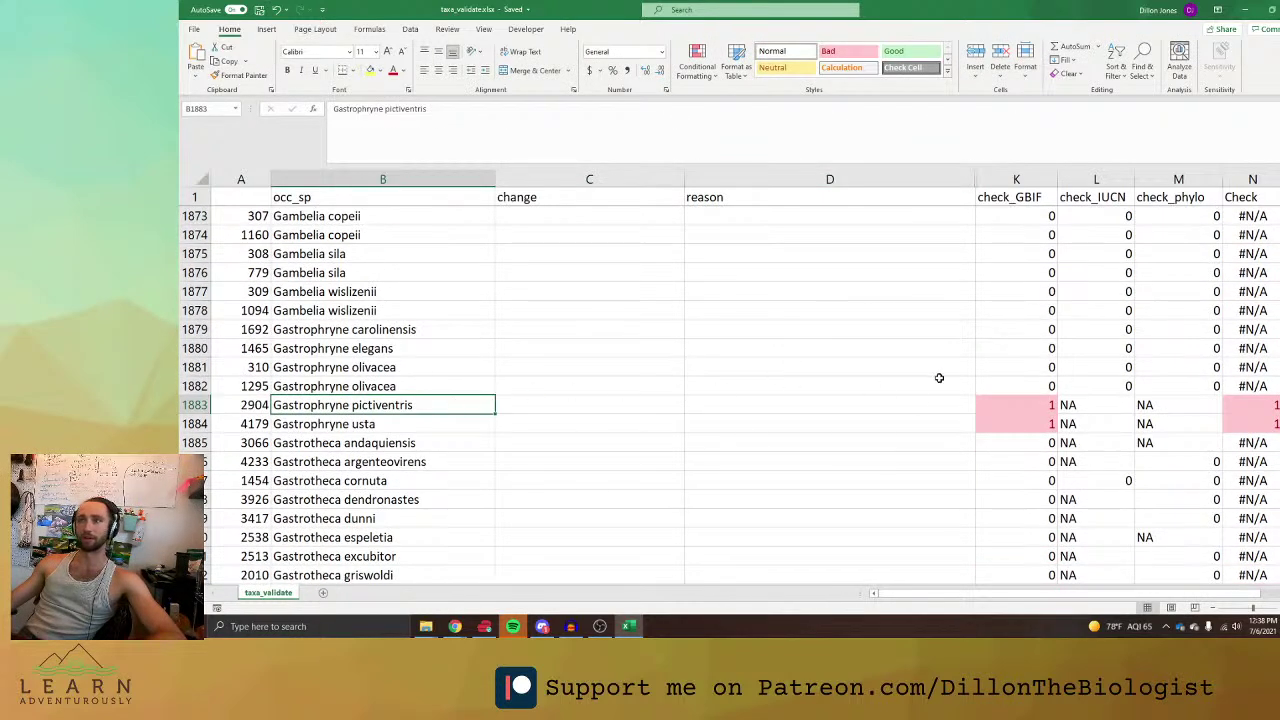
pyautogui.click(770, 407)
pyautogui.click(398, 406)
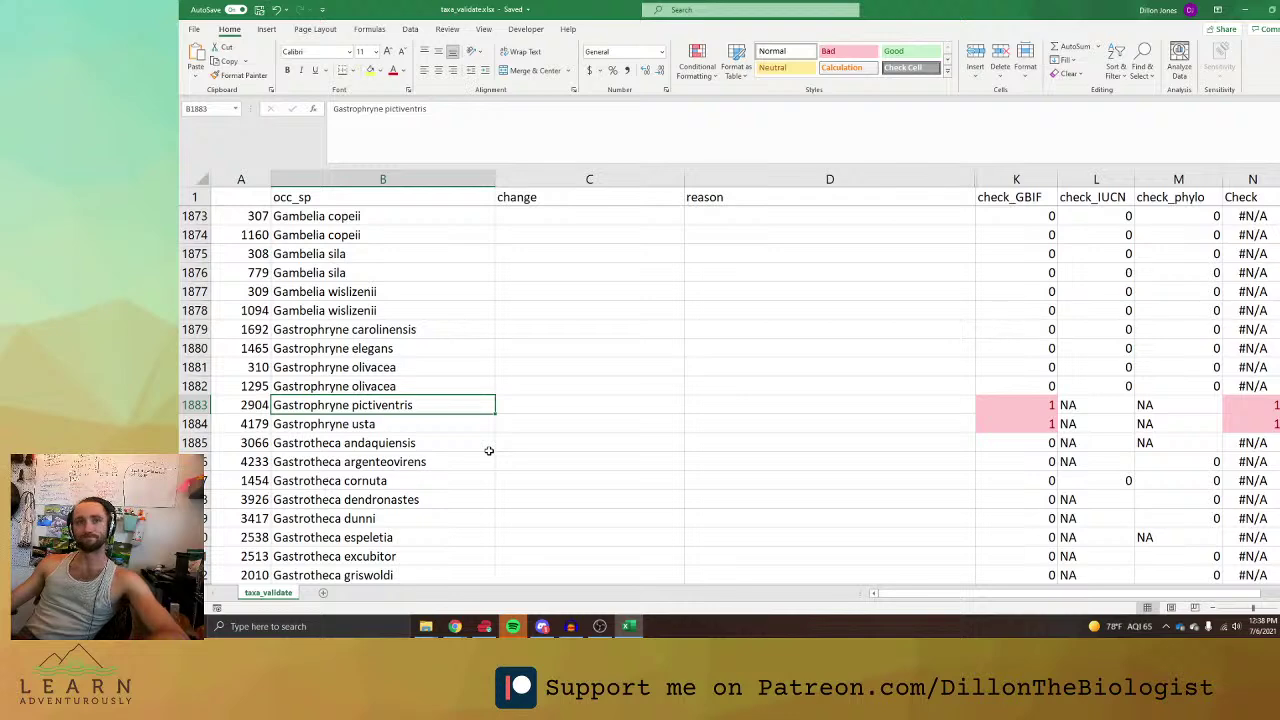
# Search Amphibian Species of the World in Chrome for Gastrophryne pictiventris and copy the 2012 Hypopachus pictiventris synonym entry from its record.
pyautogui.hotkey('alt', 'Tab')
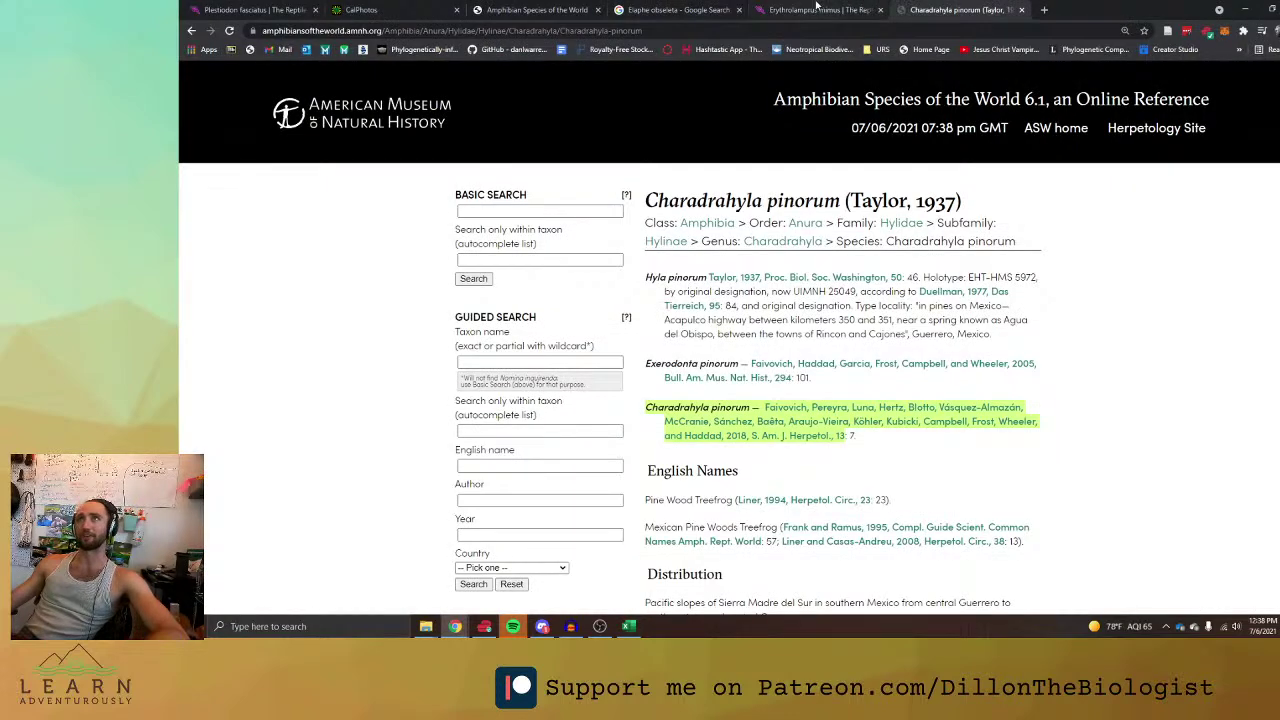
pyautogui.click(816, 9)
pyautogui.scroll(3, 600, 300)
pyautogui.hotkey('ctrl', 'Tab')
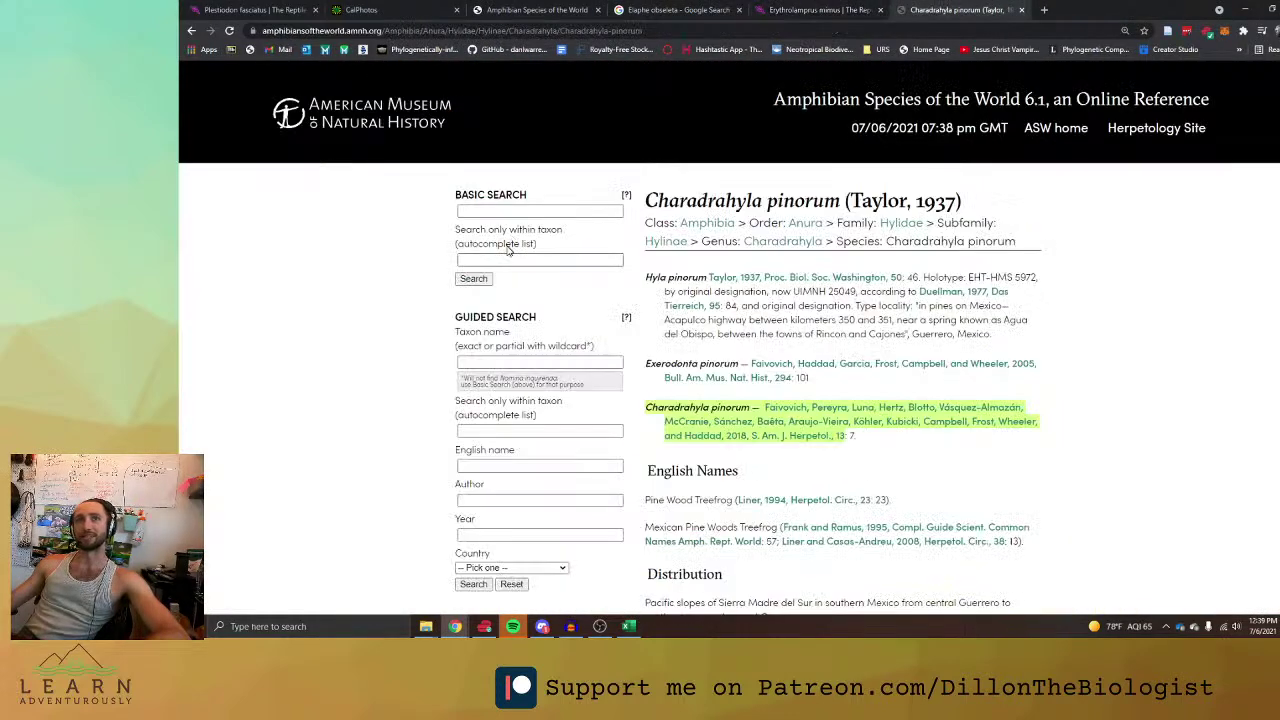
pyautogui.click(520, 210)
pyautogui.hotkey('ctrl', 'v')
pyautogui.click(473, 278)
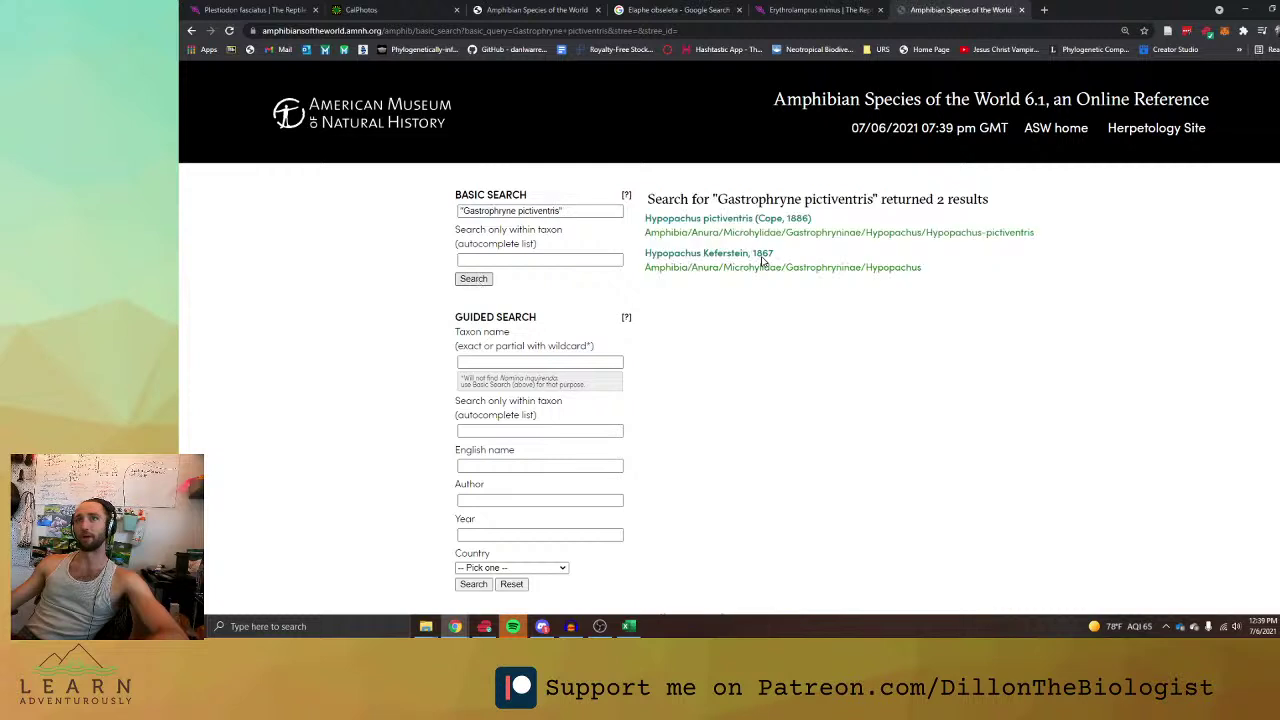
pyautogui.click(751, 218)
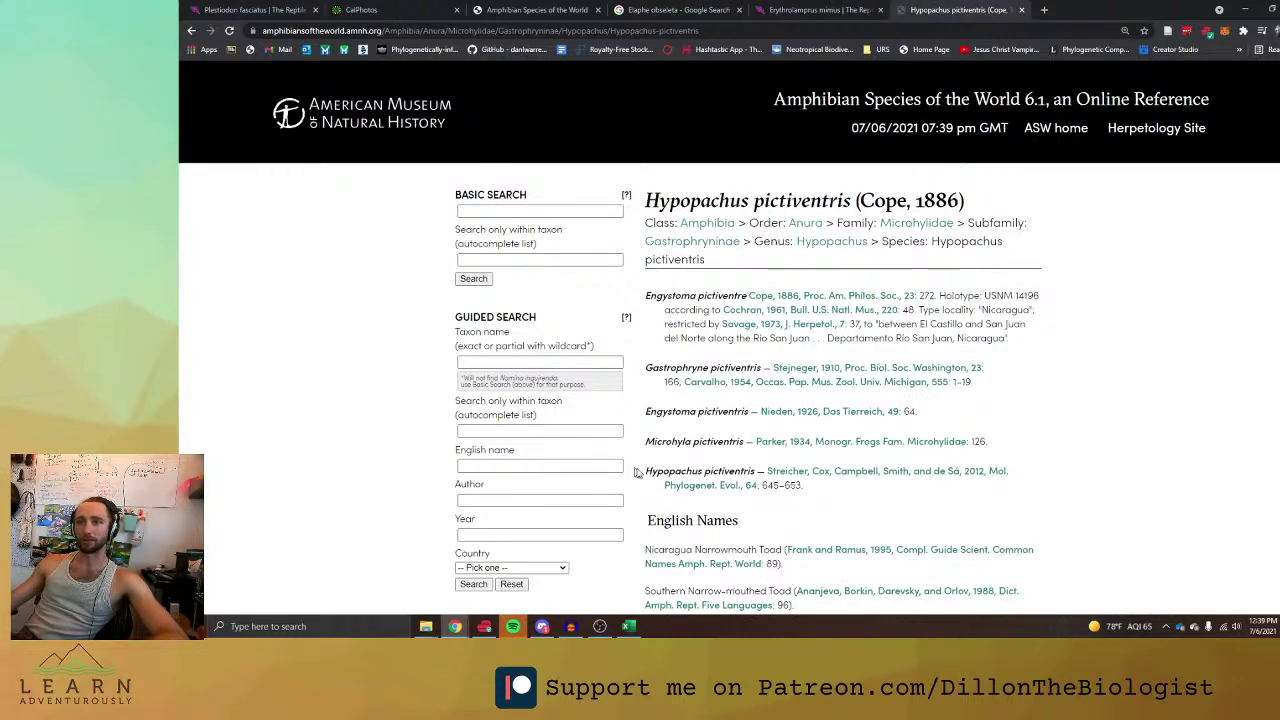
pyautogui.moveTo(645, 470); pyautogui.dragTo(753, 487)
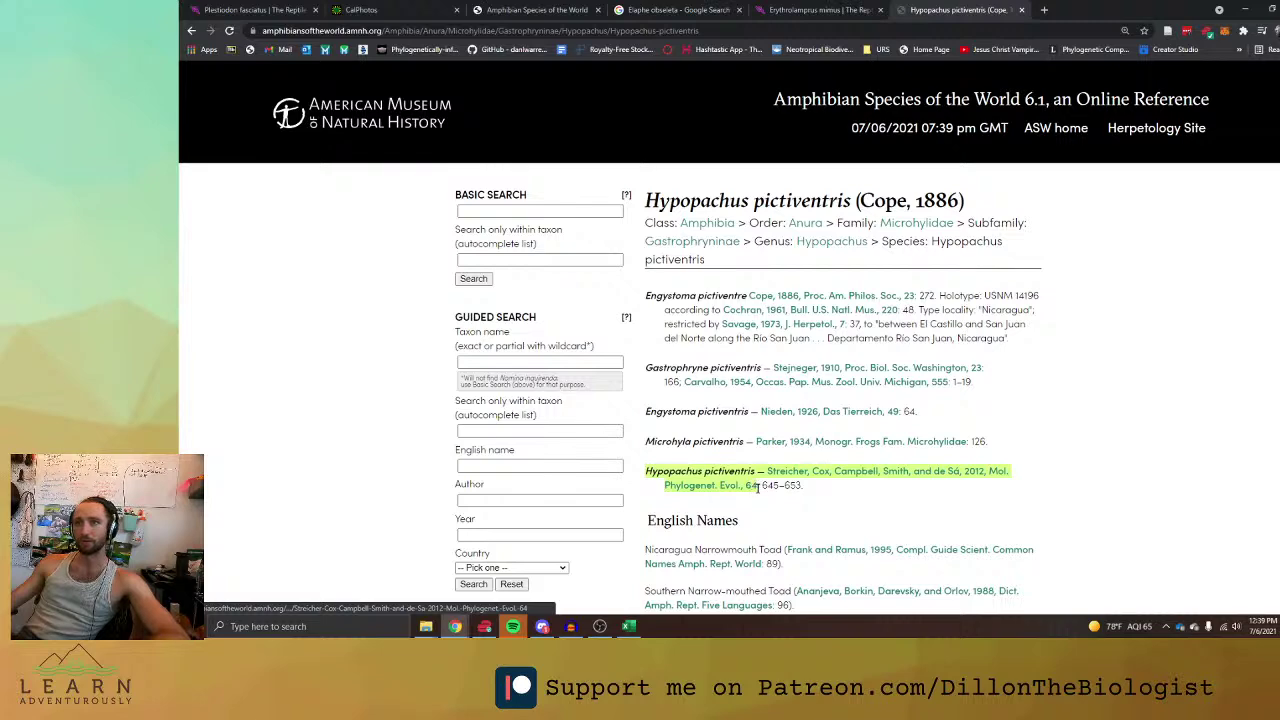
# Look up Hypopachus pictiventris on AmphibiaWeb and open its CalPhotos picture enlarged.
pyautogui.click(275, 9)
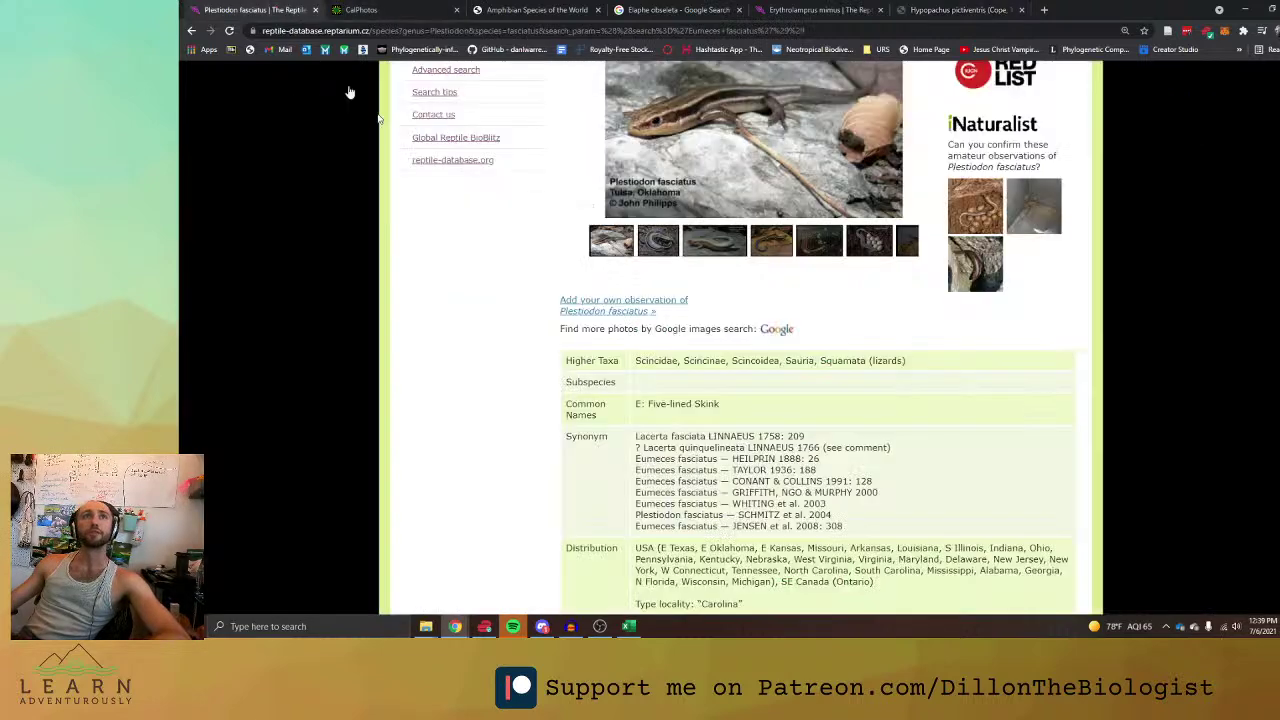
pyautogui.click(438, 7)
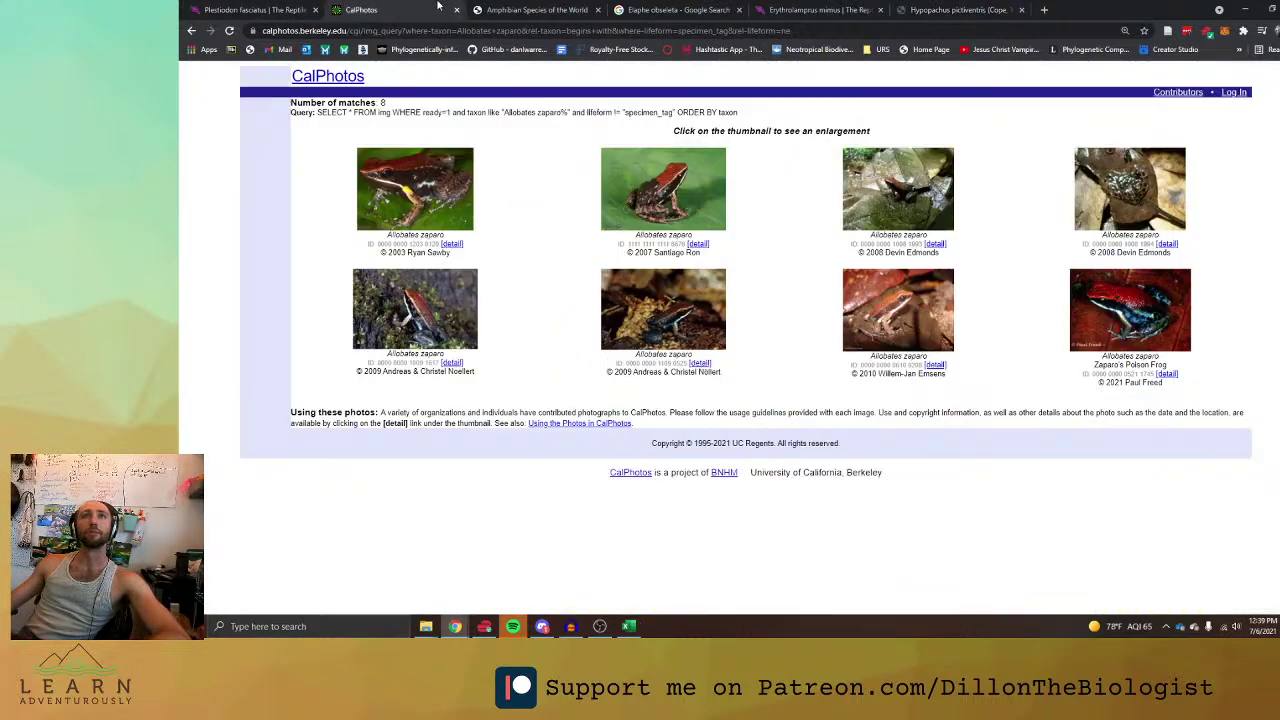
pyautogui.click(193, 31)
pyautogui.click(260, 290)
pyautogui.hotkey('ctrl', 'v')
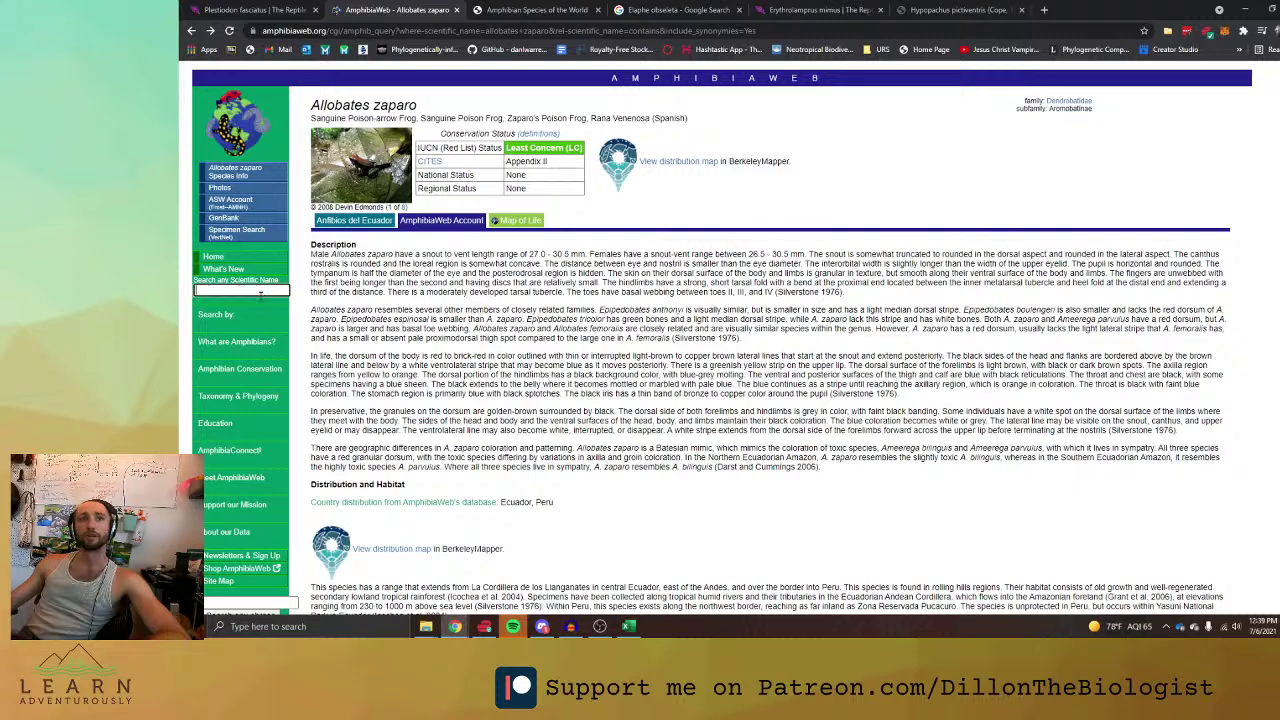
pyautogui.press('BackSpace')
pyautogui.press('BackSpace')
pyautogui.press('BackSpace')
pyautogui.press('BackSpace')
pyautogui.press('BackSpace')
pyautogui.press('BackSpace')
pyautogui.press('BackSpace')
pyautogui.press('BackSpace')
pyautogui.press('BackSpace')
pyautogui.press('BackSpace')
pyautogui.press('BackSpace')
pyautogui.press('BackSpace')
pyautogui.press('BackSpace')
pyautogui.press('BackSpace')
pyautogui.press('BackSpace')
pyautogui.press('BackSpace')
pyautogui.press('BackSpace')
pyautogui.press('BackSpace')
pyautogui.press('BackSpace')
pyautogui.press('BackSpace')
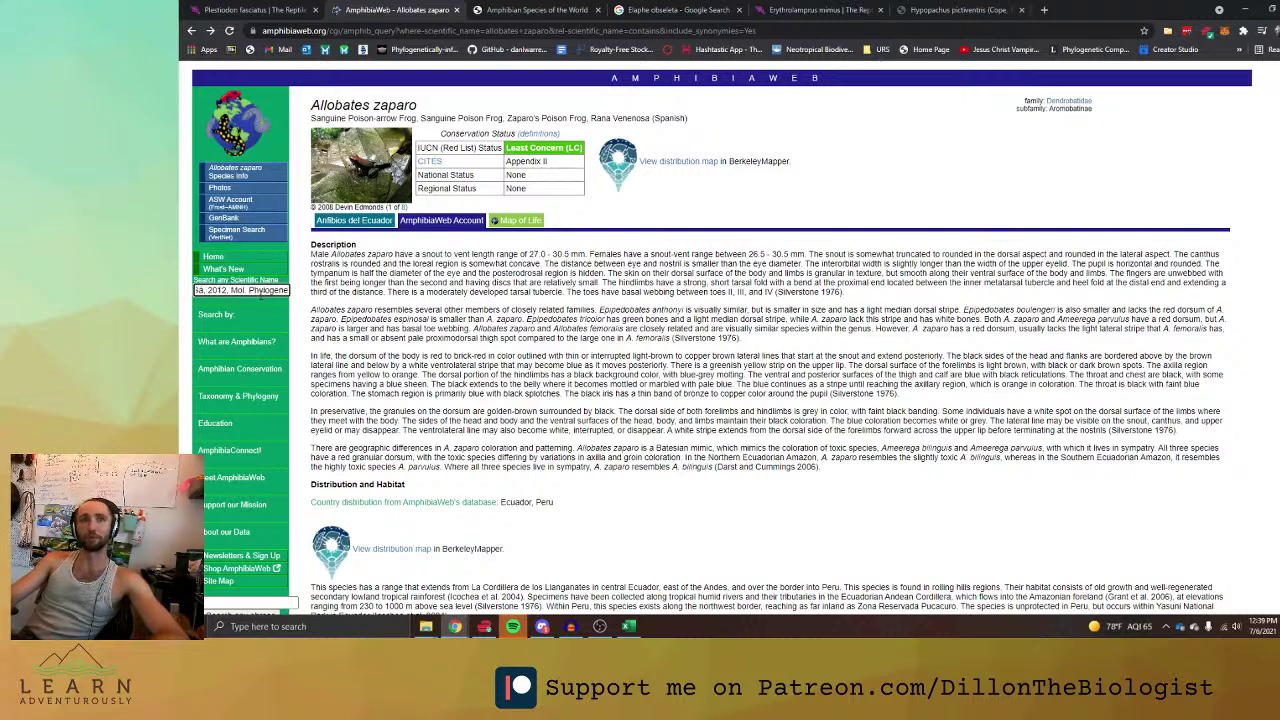
pyautogui.press('BackSpace')
pyautogui.press('BackSpace')
pyautogui.press('BackSpace')
pyautogui.press('BackSpace')
pyautogui.press('BackSpace')
pyautogui.press('BackSpace')
pyautogui.press('BackSpace')
pyautogui.press('BackSpace')
pyautogui.press('BackSpace')
pyautogui.press('BackSpace')
pyautogui.write('Hypopachus pictiventris')
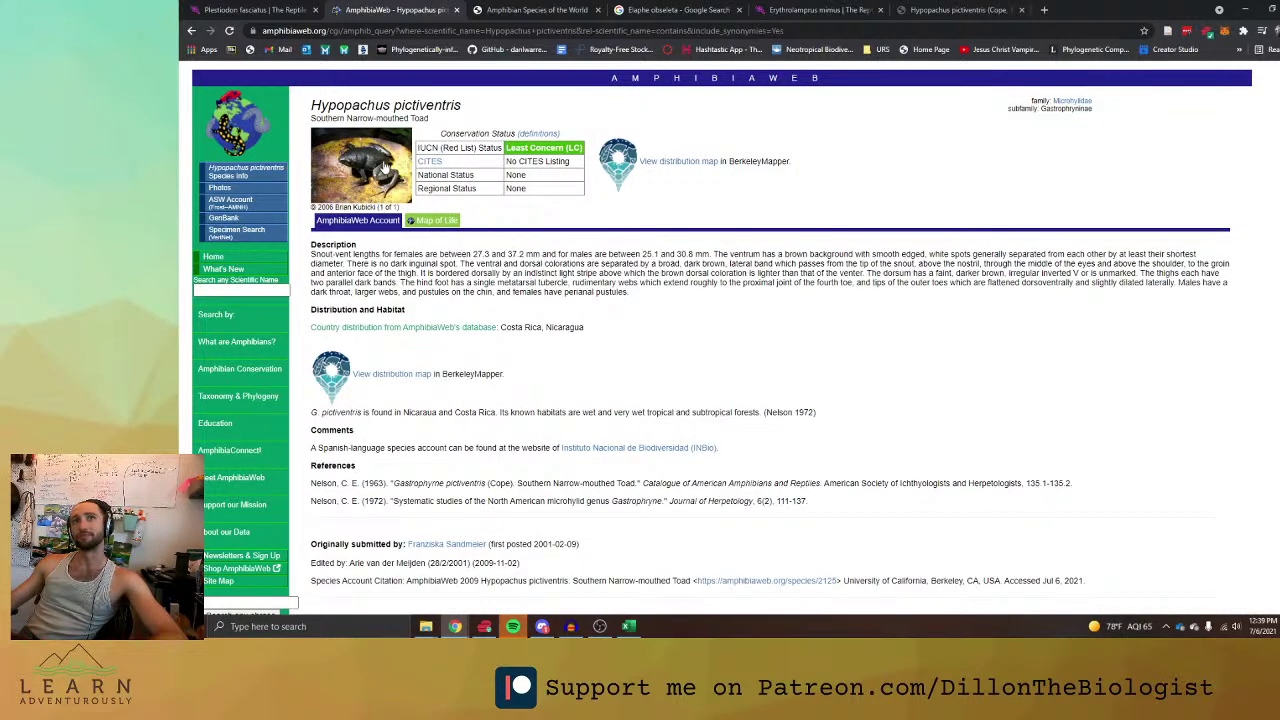
pyautogui.click(383, 166)
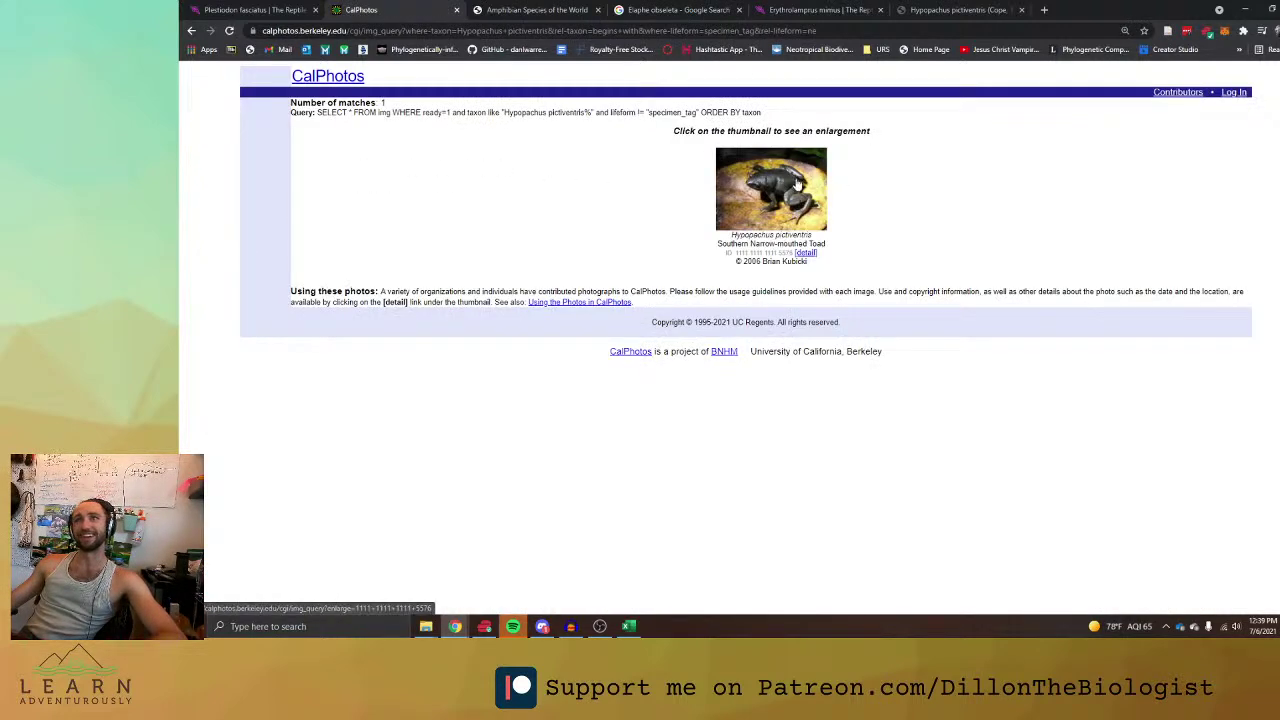
pyautogui.click(797, 185)
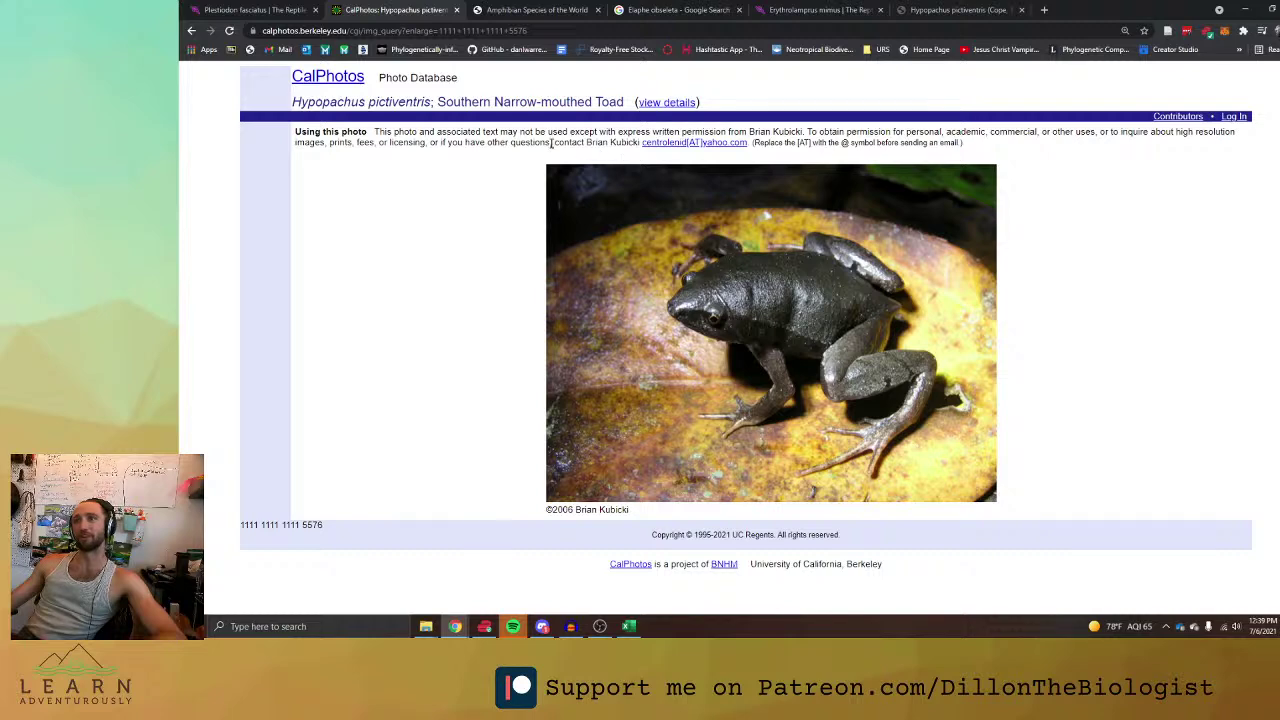
# Enter Hypopachus pictiventris in the change cell C1883 of the Excel sheet and its 2012 author citation in the reason cell D1883.
pyautogui.hotkey('alt', 'Tab')
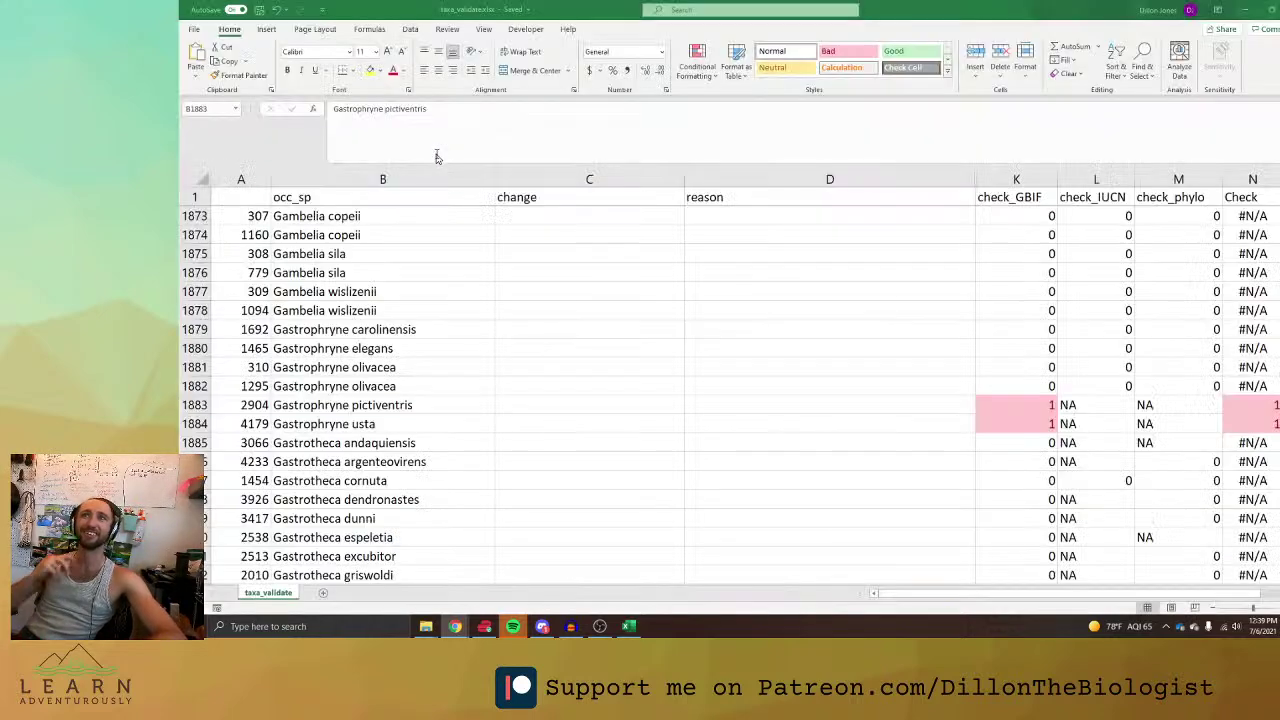
pyautogui.click(618, 406)
pyautogui.hotkey('ctrl', 'v')
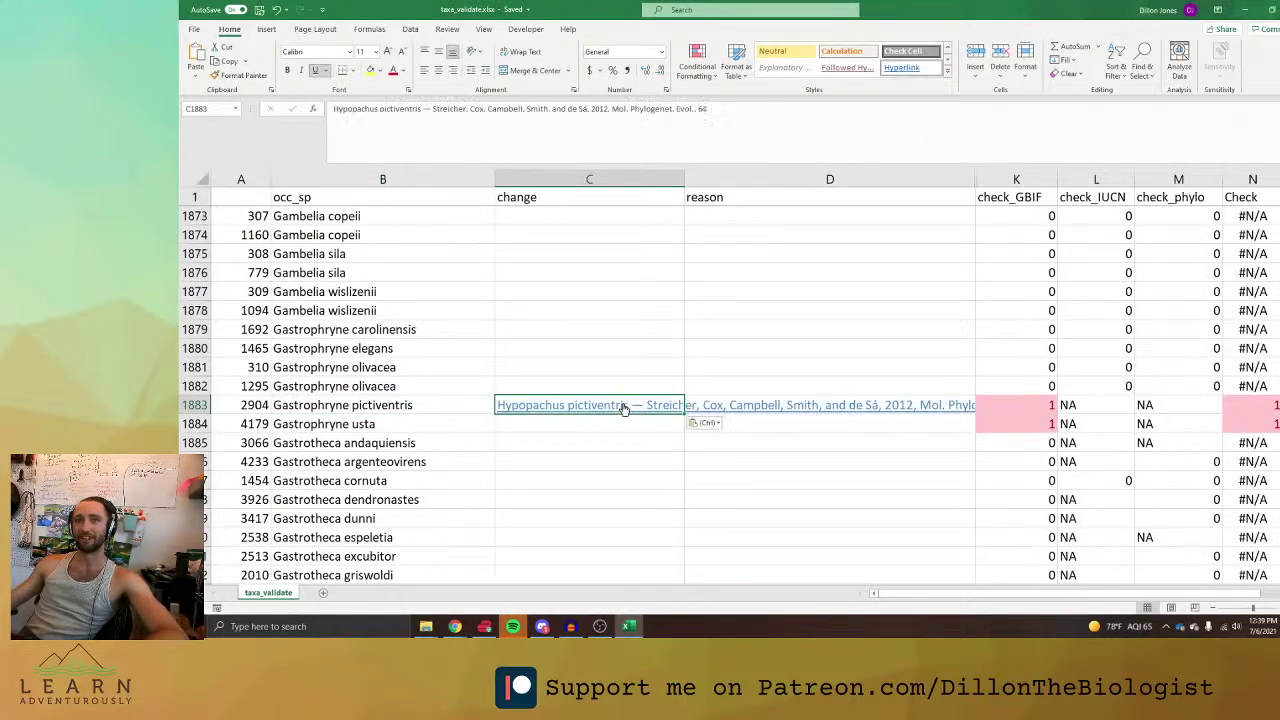
pyautogui.click(713, 119)
pyautogui.moveTo(713, 119); pyautogui.dragTo(416, 113)
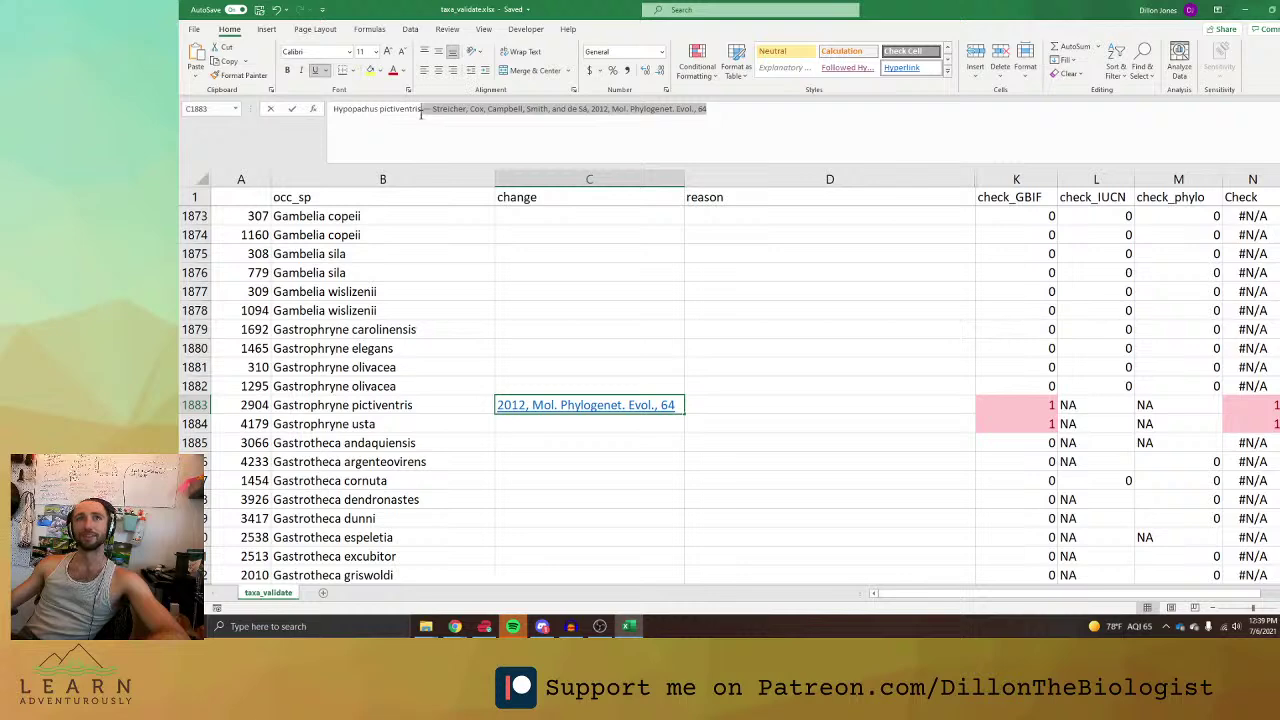
pyautogui.hotkey('ctrl', 'x')
pyautogui.click(730, 405)
pyautogui.hotkey('ctrl', 'v')
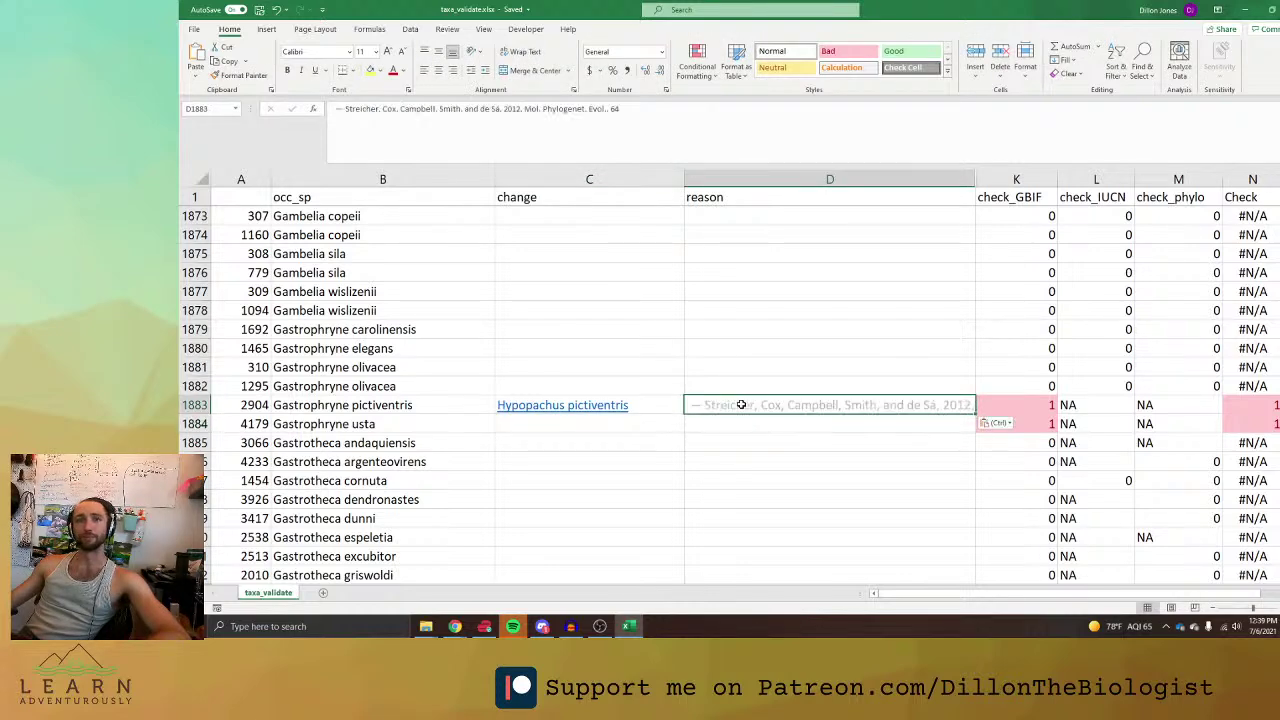
# Copy the flagged name Gastrophryne usta from B1884 and search for it on AmphibiaWeb in Chrome.
pyautogui.click(666, 434)
pyautogui.click(421, 427)
pyautogui.hotkey('ctrl', 'c')
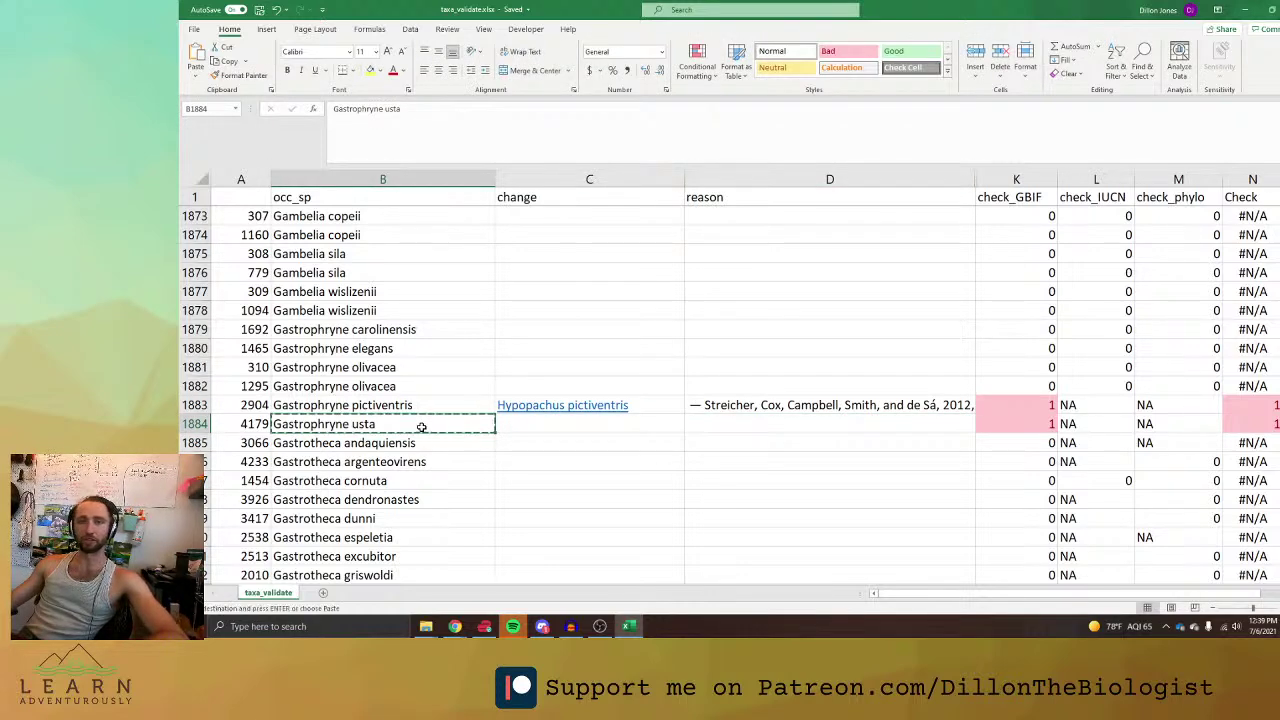
pyautogui.hotkey('alt', 'Tab')
pyautogui.click(188, 31)
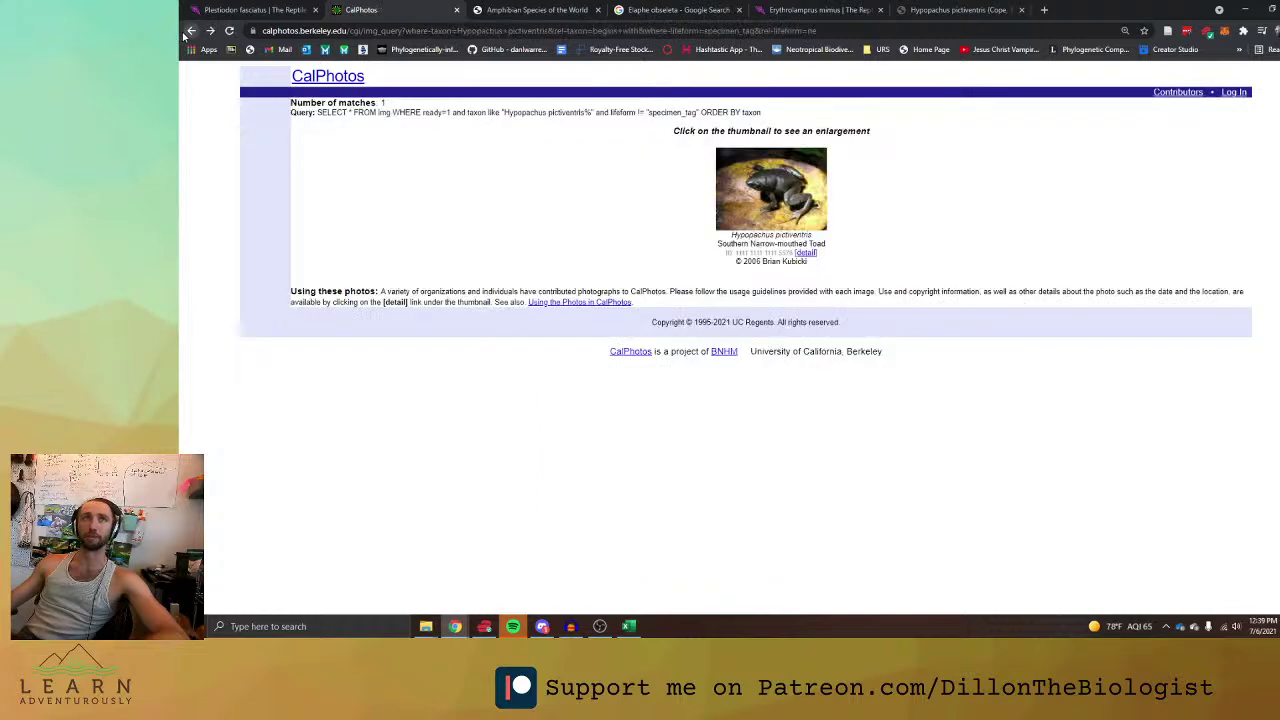
pyautogui.click(193, 31)
pyautogui.click(240, 289)
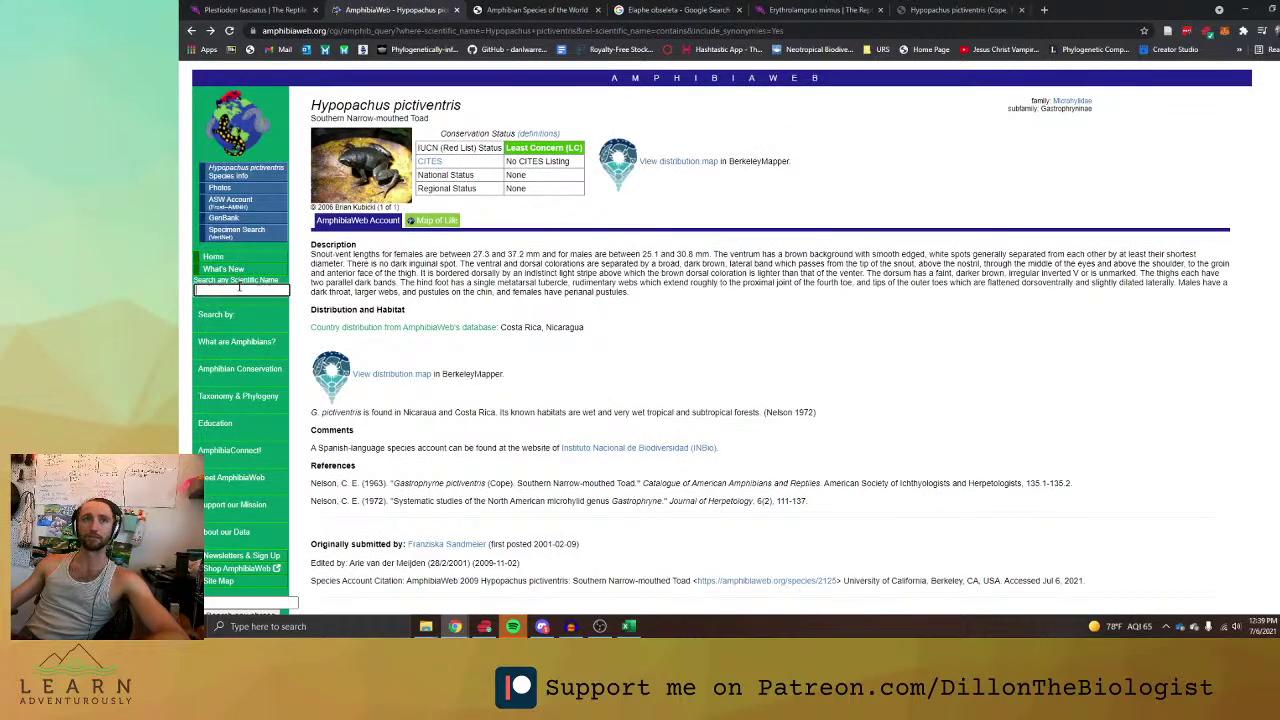
pyautogui.hotkey('ctrl', 'v')
pyautogui.press('Return')
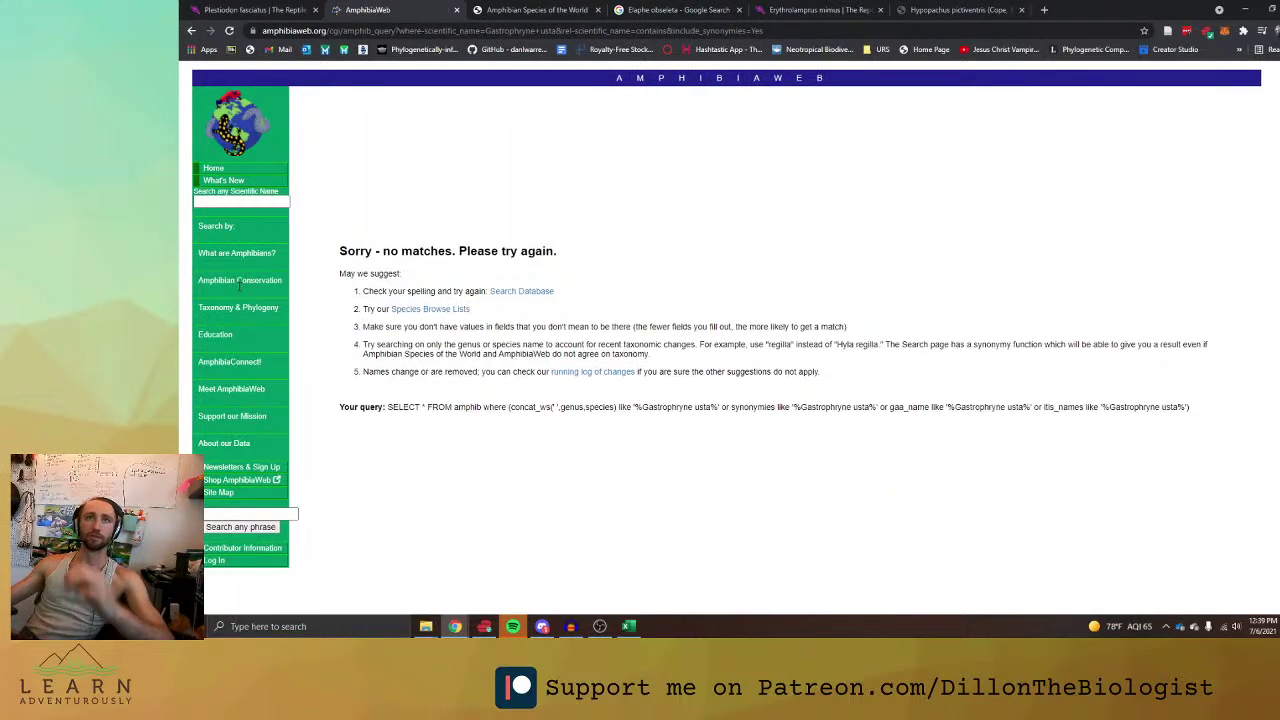
# Search Google for Gastrophryne usta and open the Wikipedia article on Hypopachus ustus.
pyautogui.click(672, 10)
pyautogui.moveTo(352, 96); pyautogui.dragTo(596, 85)
pyautogui.hotkey('ctrl', 'a')
pyautogui.hotkey('ctrl', 'v')
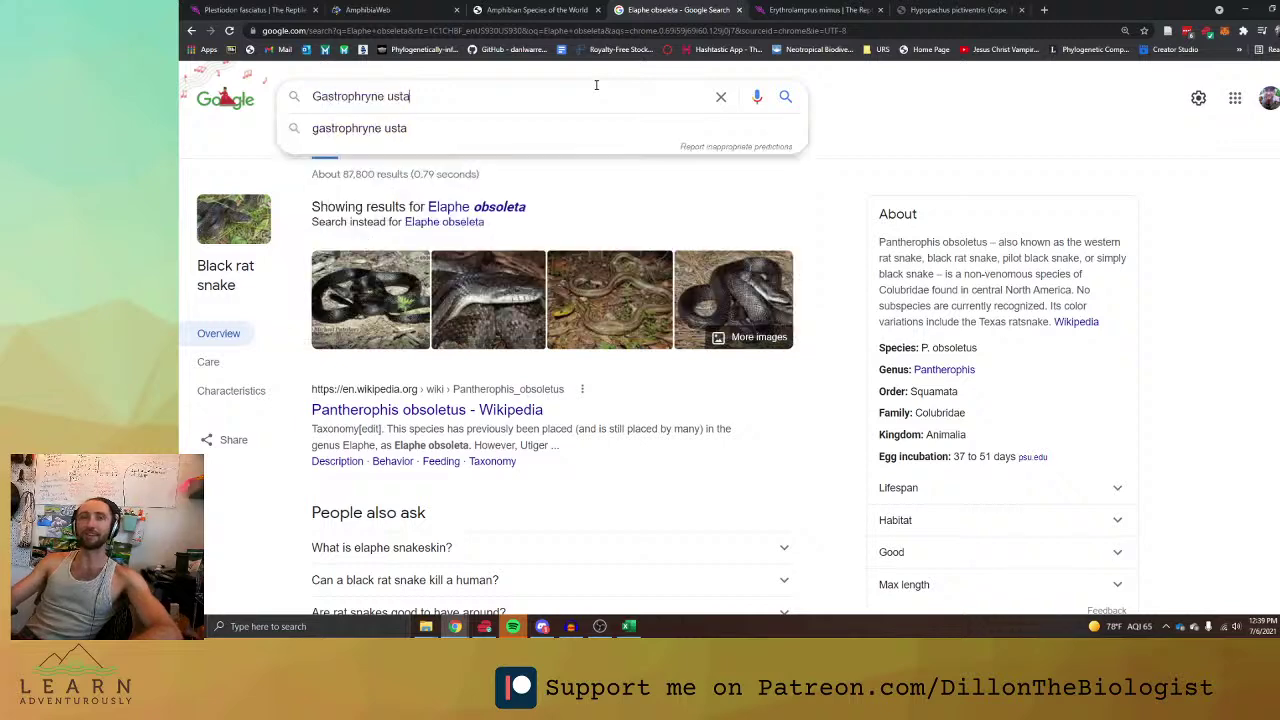
pyautogui.press('Return')
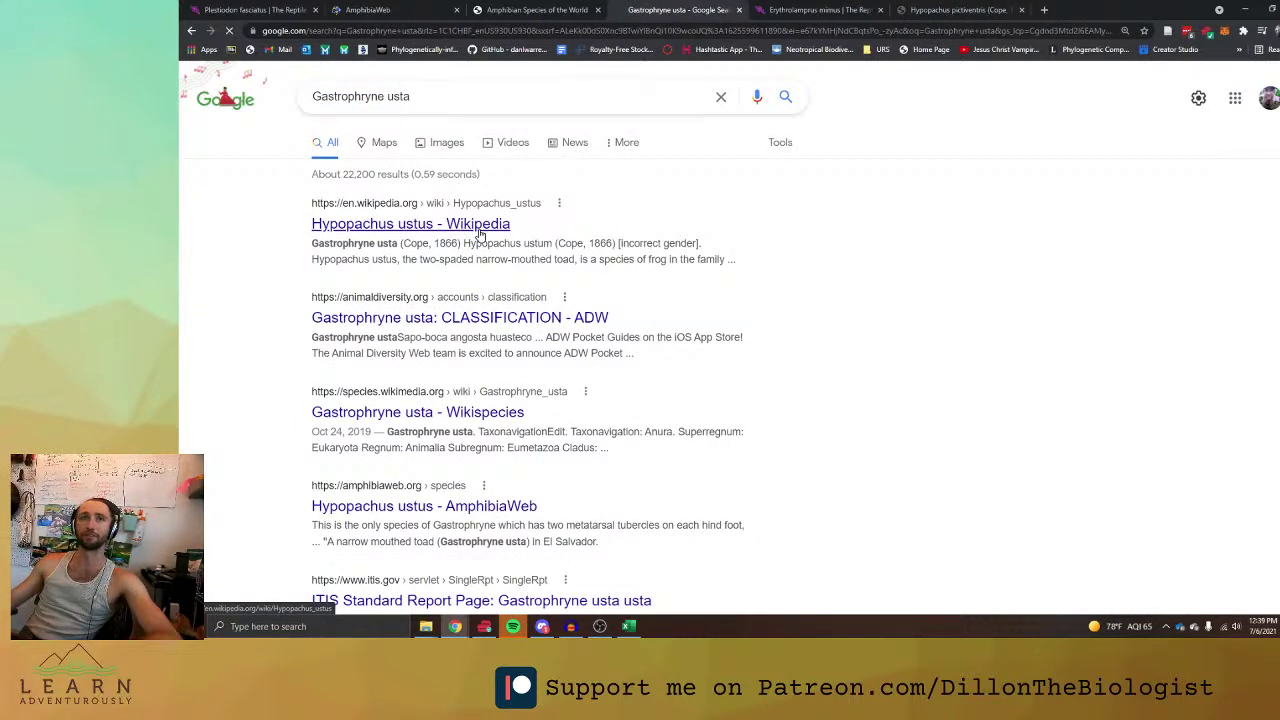
# Enter Hypopachus ustus in the change cell C1884 of the Excel sheet, checking the spelling against the Wikipedia article.
pyautogui.hotkey('alt', 'Tab')
pyautogui.write('Hy')
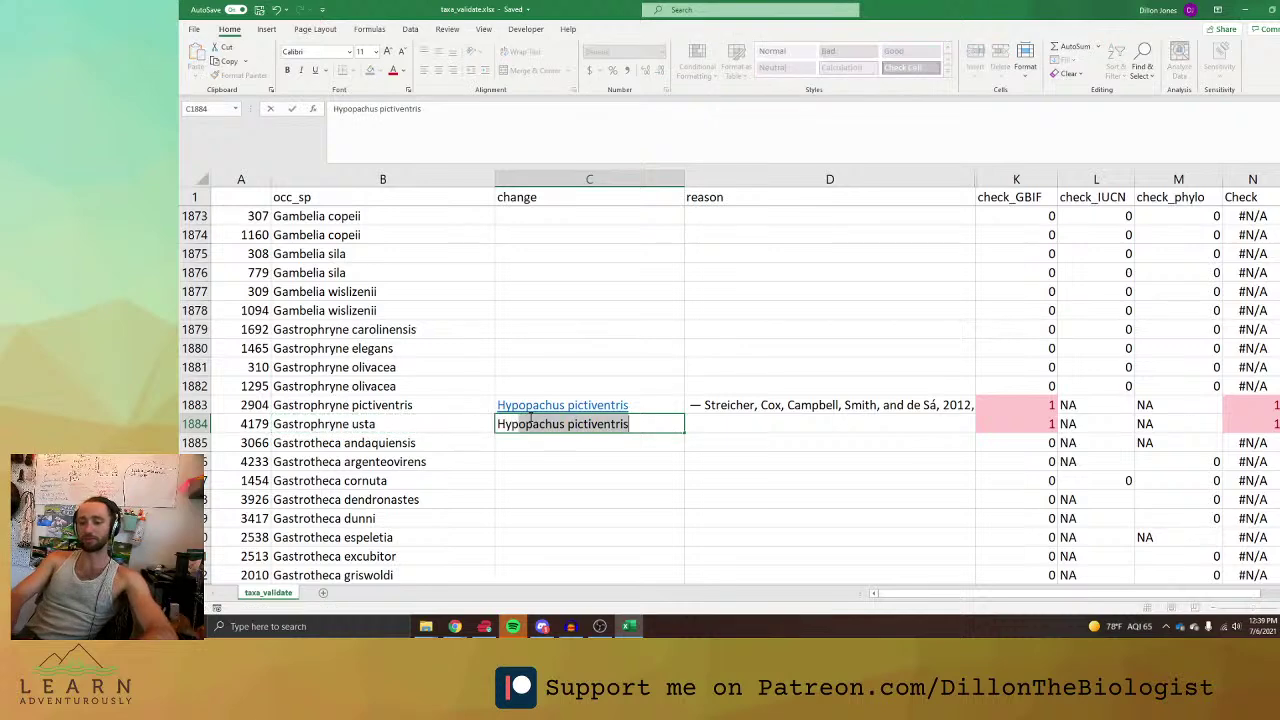
pyautogui.write('popachus')
pyautogui.hotkey('alt', 'Tab')
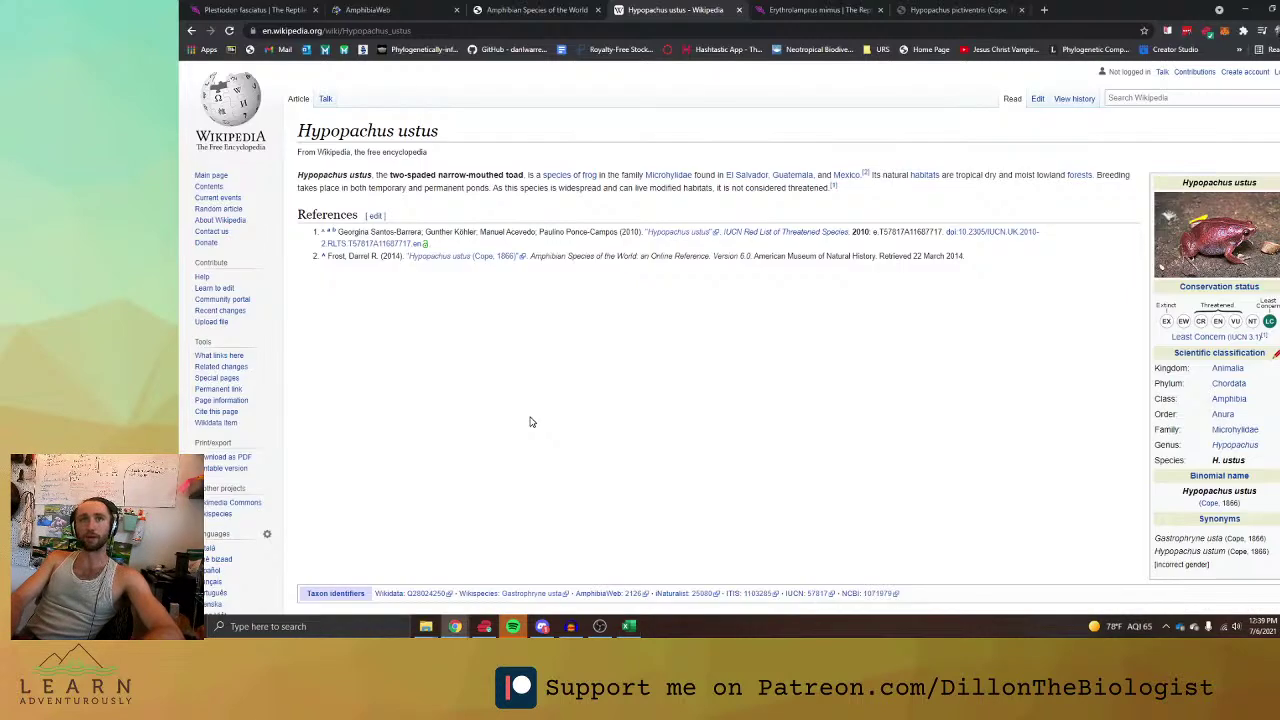
pyautogui.hotkey('alt', 'Tab')
pyautogui.write('ustaus')
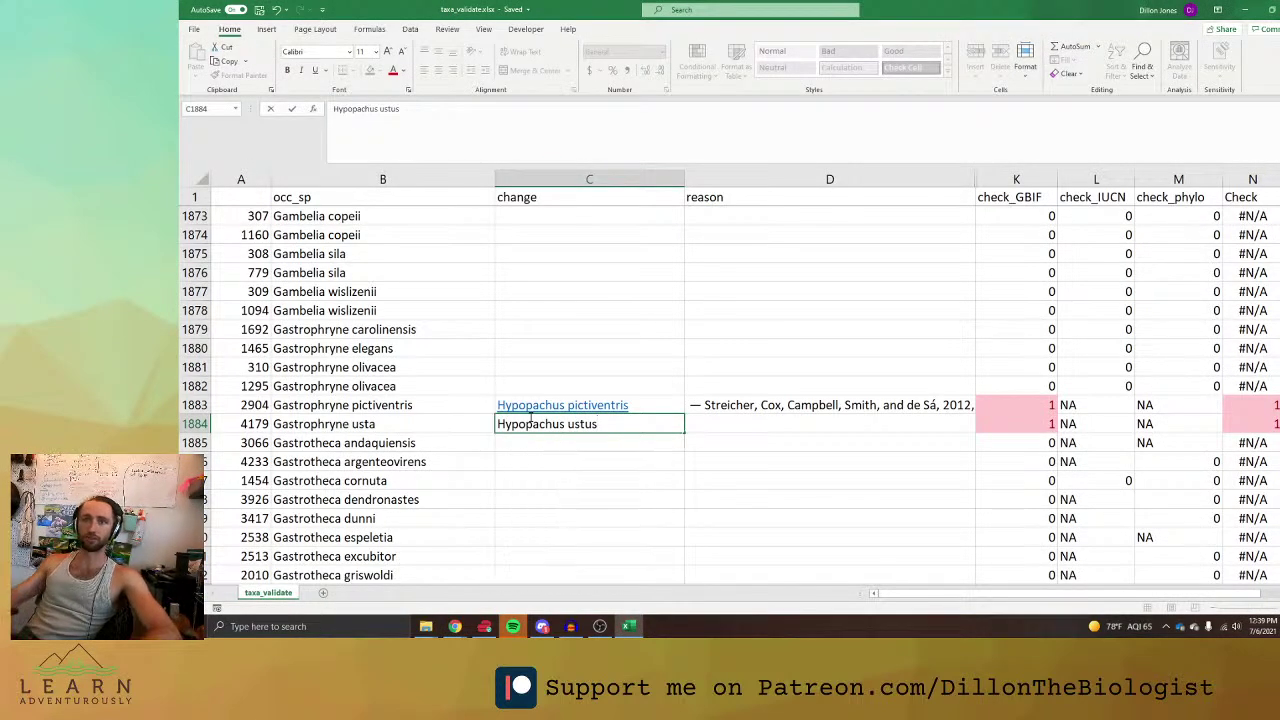
# Copy the 2012 author citation from D1883 into the reason cell D1884 for Hypopachus ustus.
pyautogui.click(836, 402)
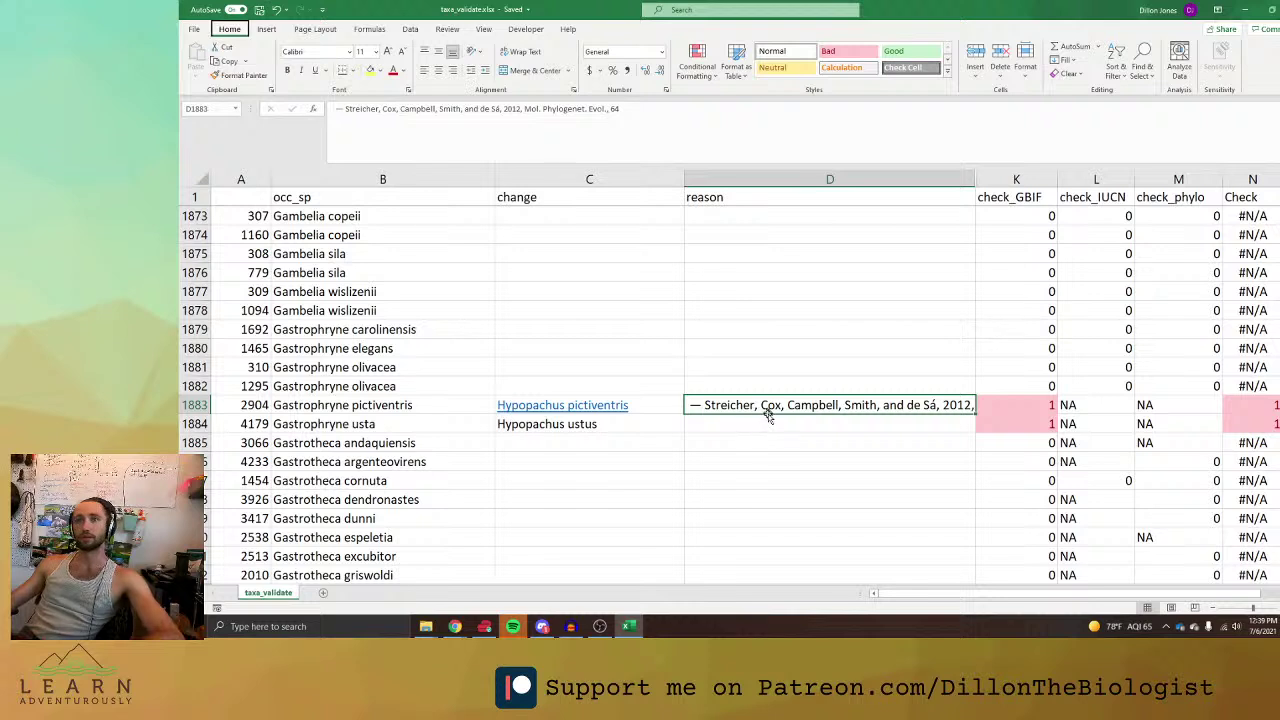
pyautogui.press('alt')
pyautogui.press('v')
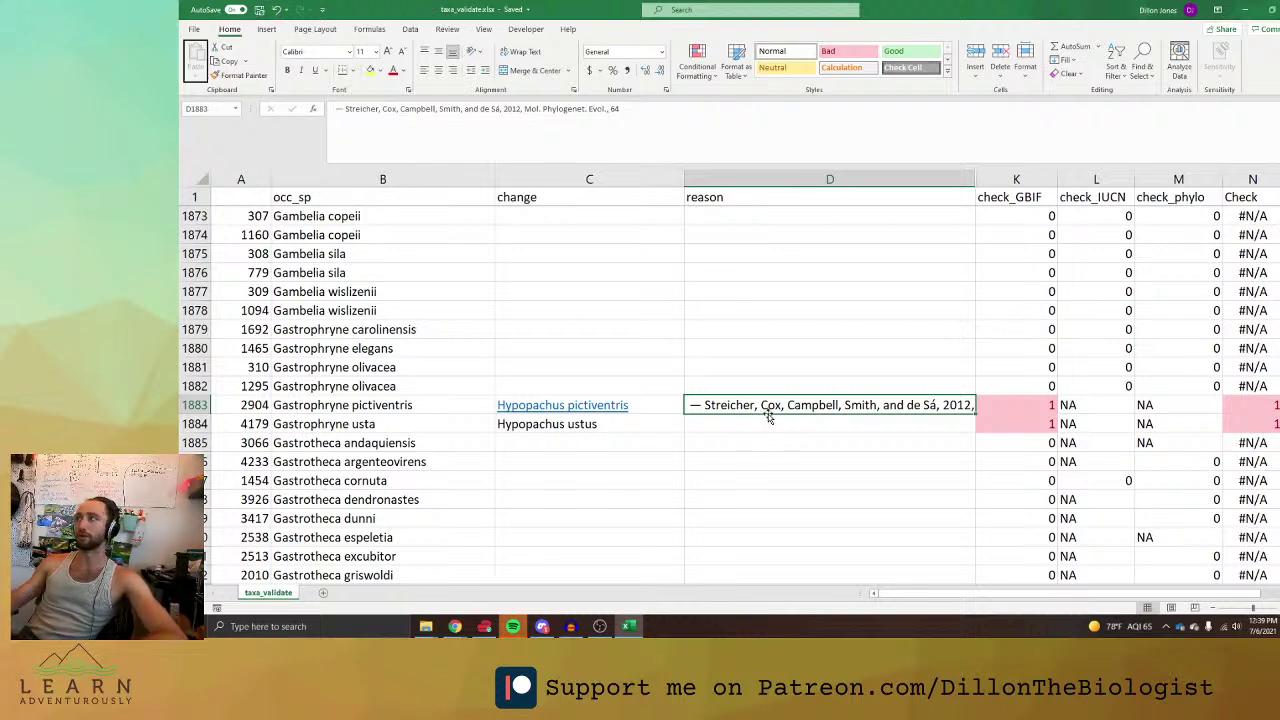
pyautogui.hotkey('ctrl', 'c')
pyautogui.click(768, 420)
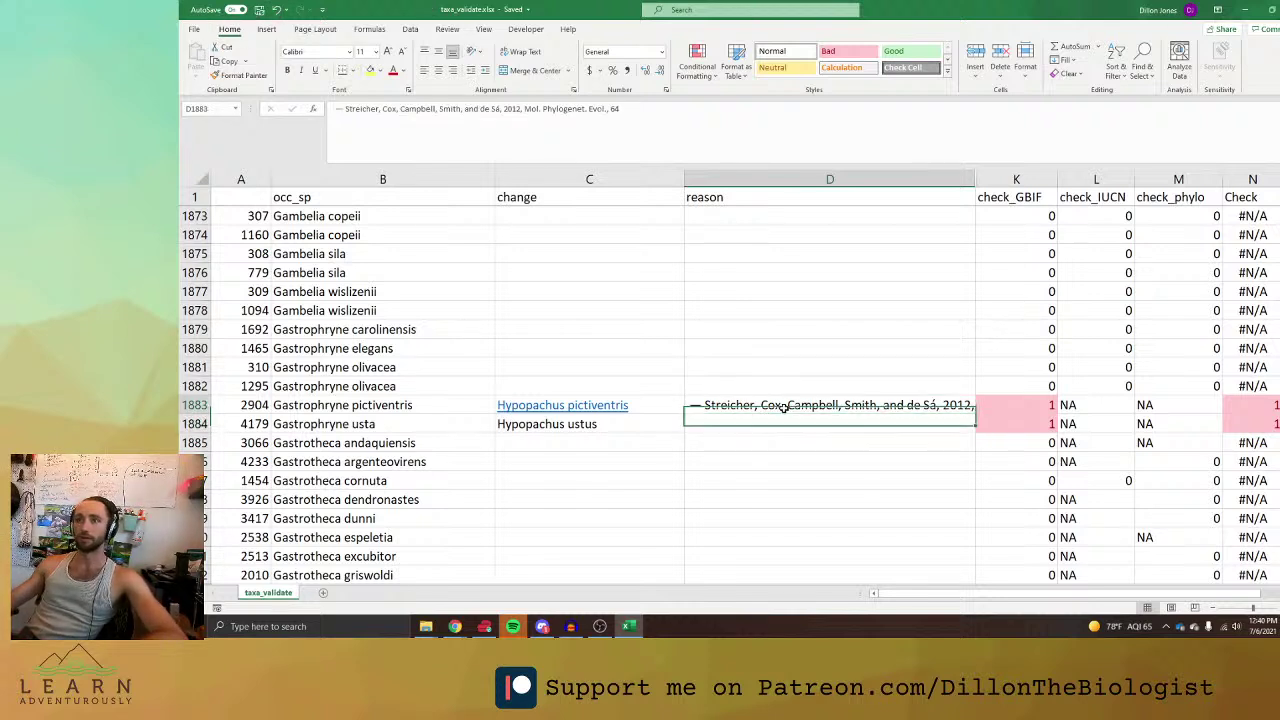
pyautogui.hotkey('ctrl', 'v')
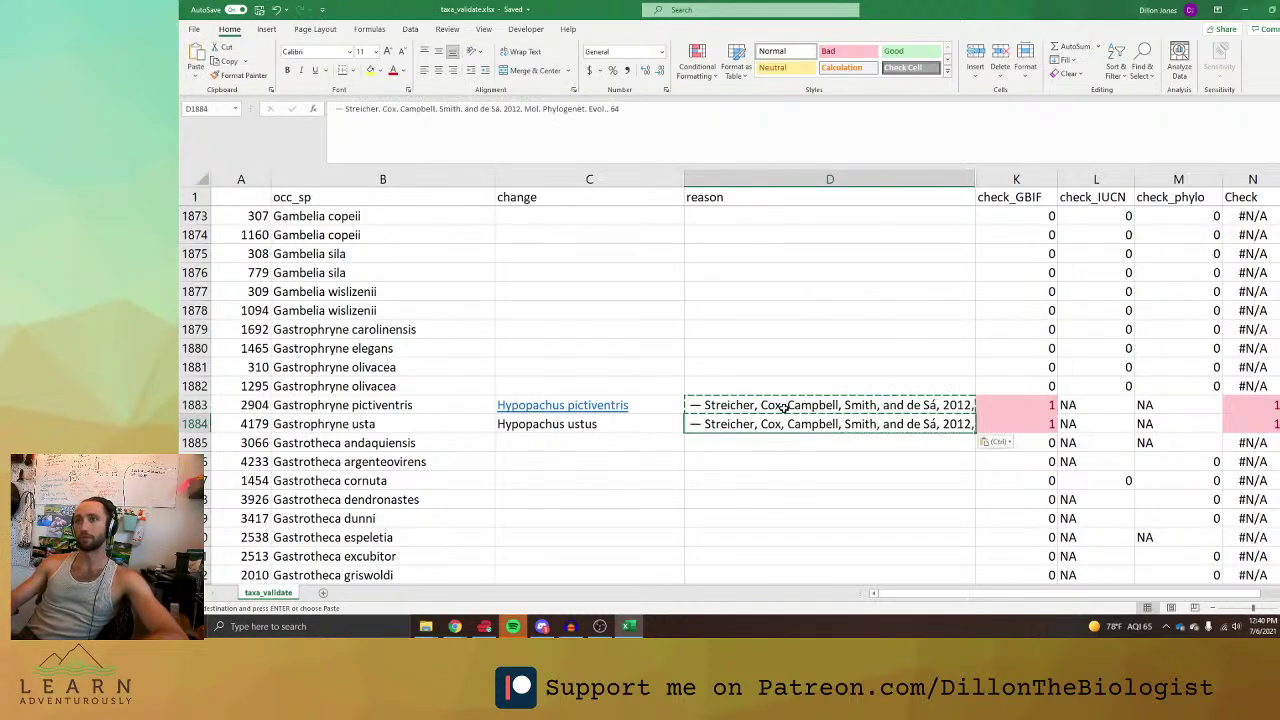
pyautogui.click(923, 518)
# Copy the flagged name Gonatodes fuscus from B1954 and search Google for it in Chrome.
pyautogui.scroll(-9, 923, 514)
pyautogui.scroll(-18, 887, 467)
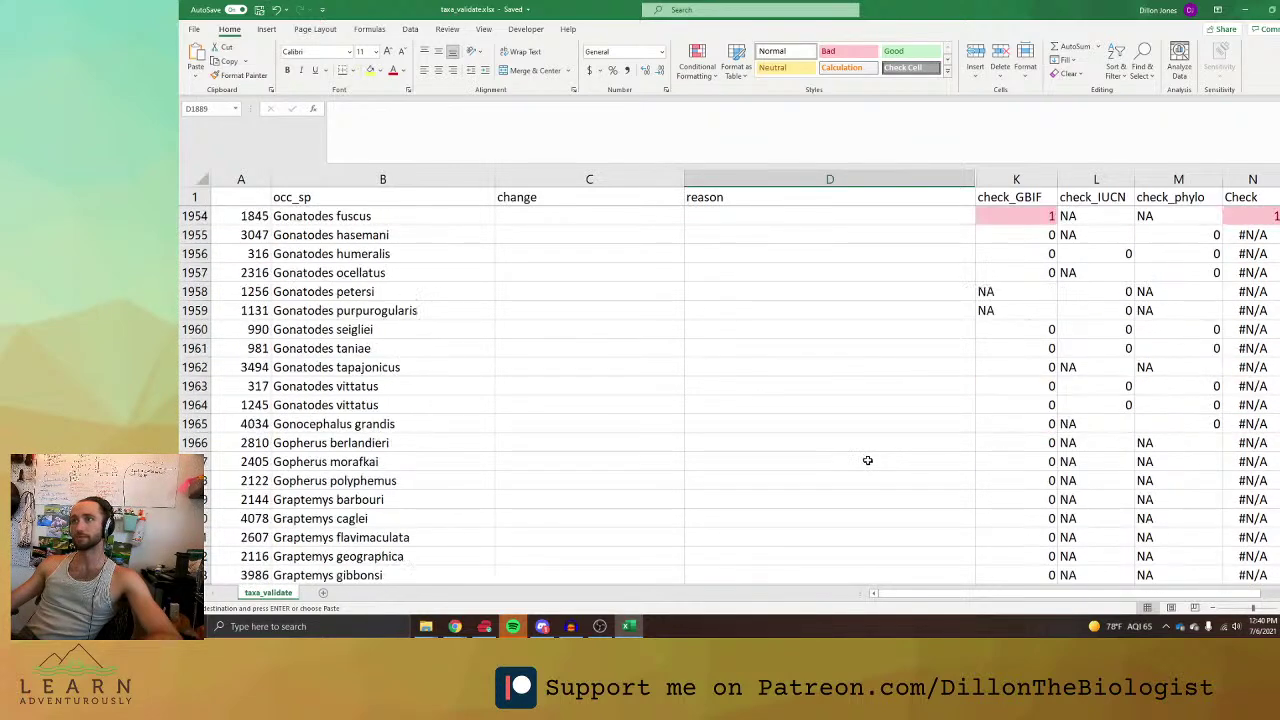
pyautogui.scroll(4, 871, 459)
pyautogui.click(488, 440)
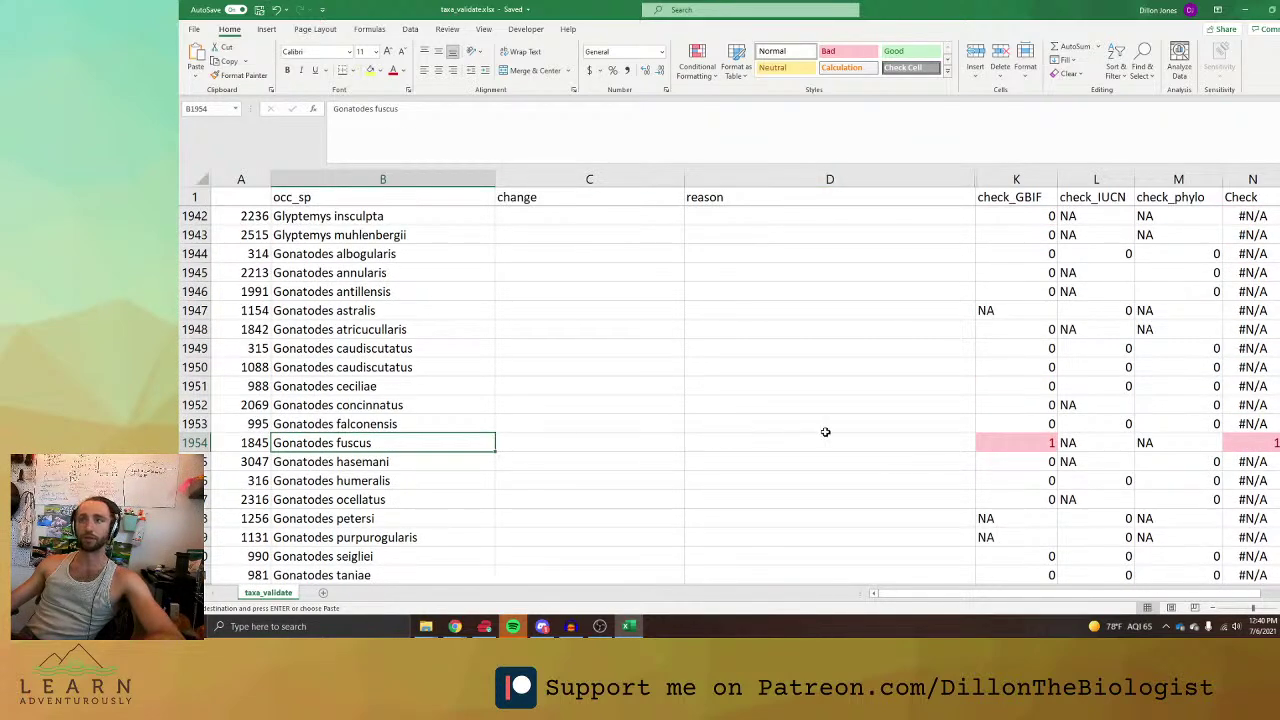
pyautogui.hotkey('alt', 'Tab')
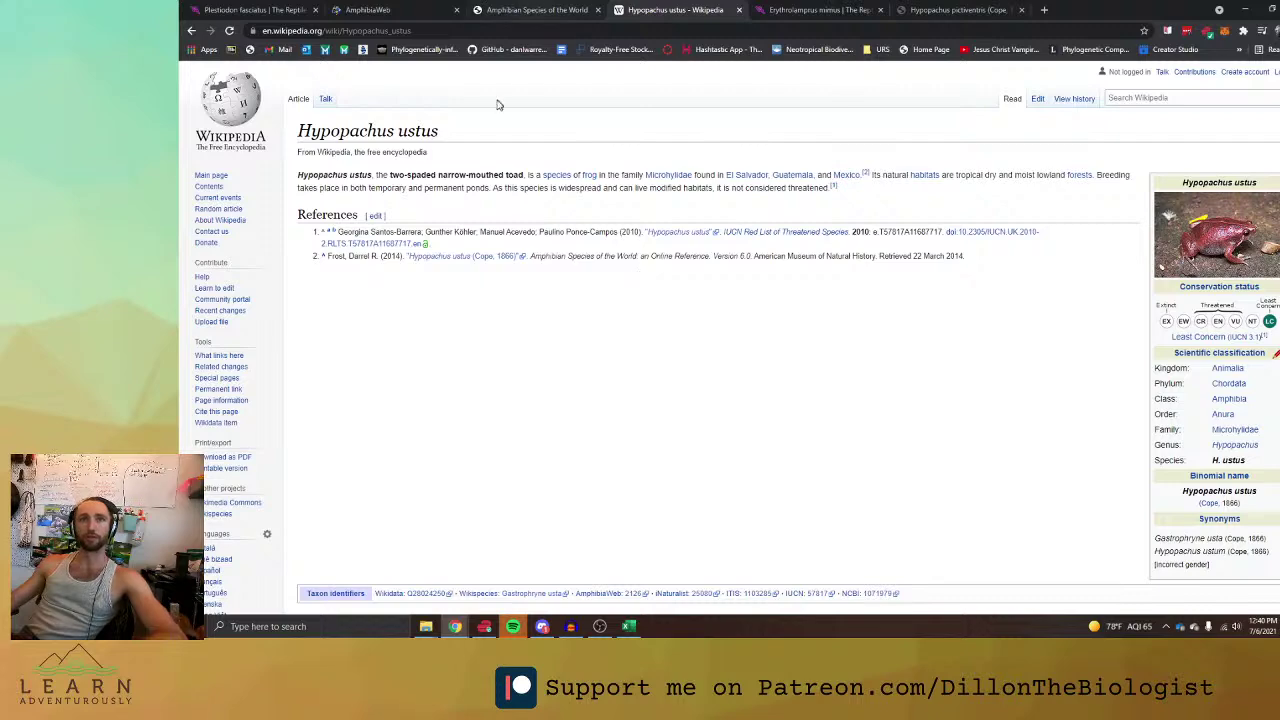
pyautogui.click(300, 9)
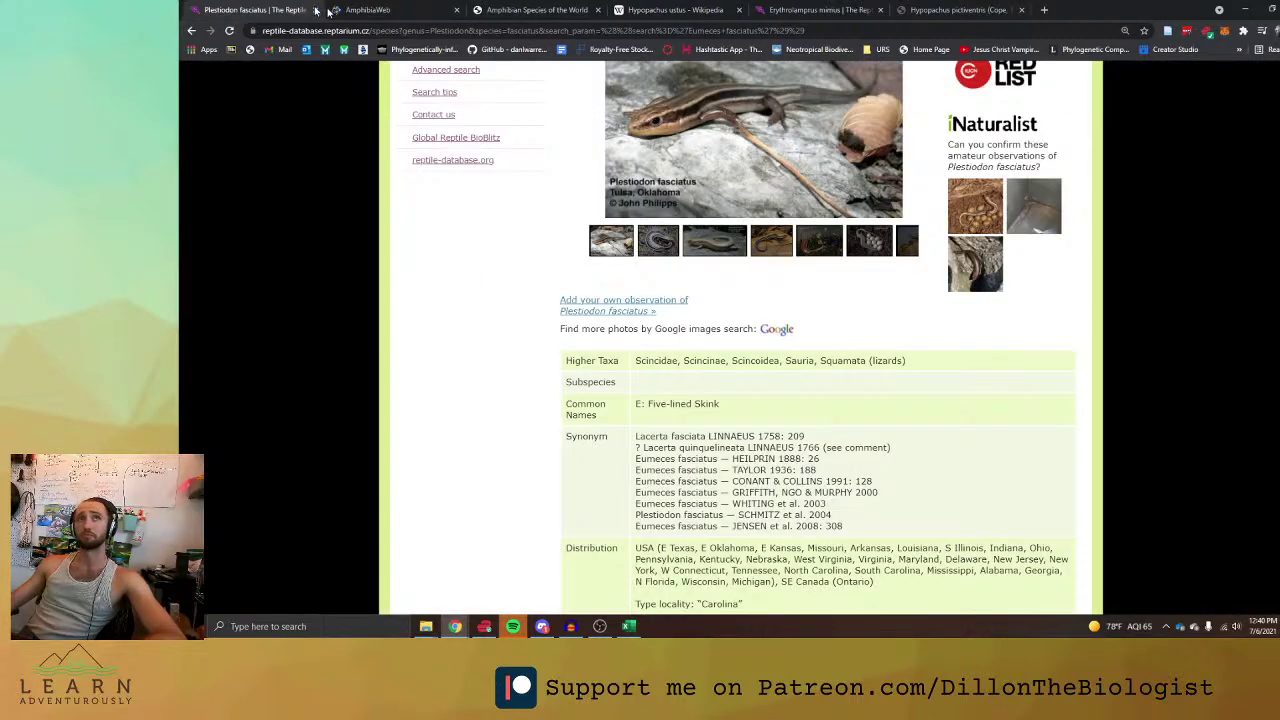
pyautogui.click(940, 9)
pyautogui.hotkey('ctrl', 'l')
pyautogui.hotkey('ctrl', 'v')
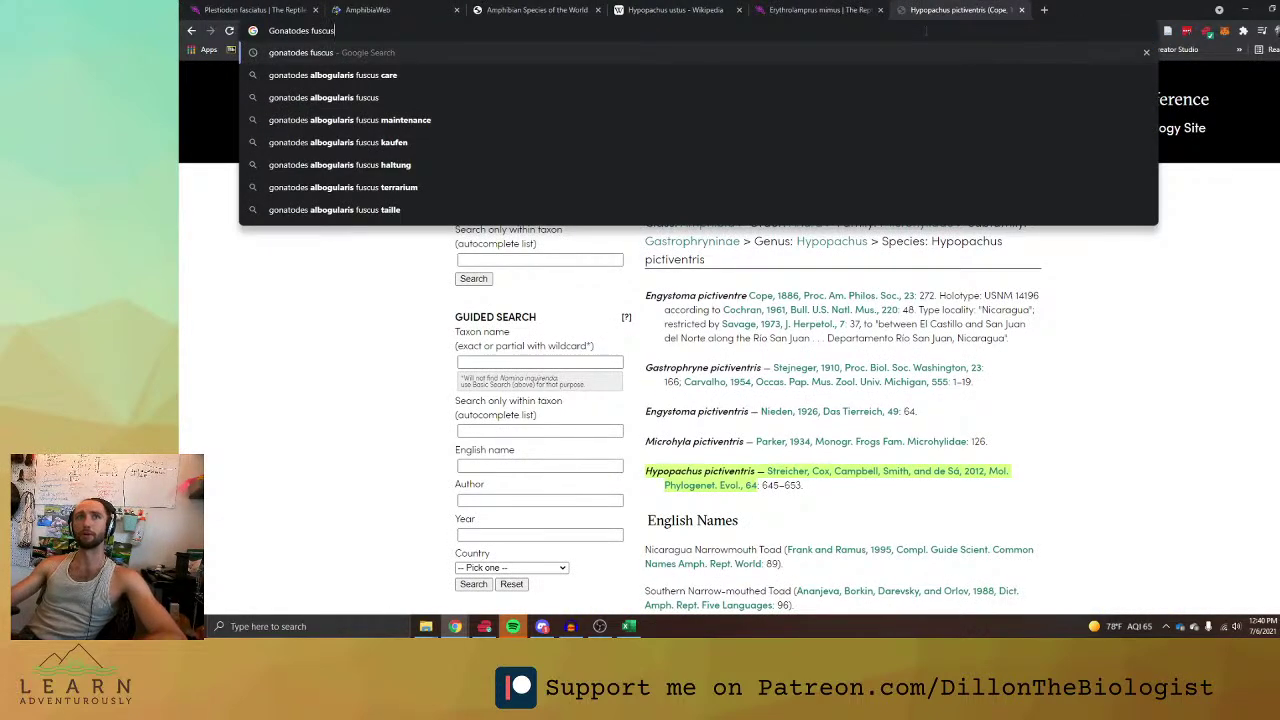
pyautogui.press('Return')
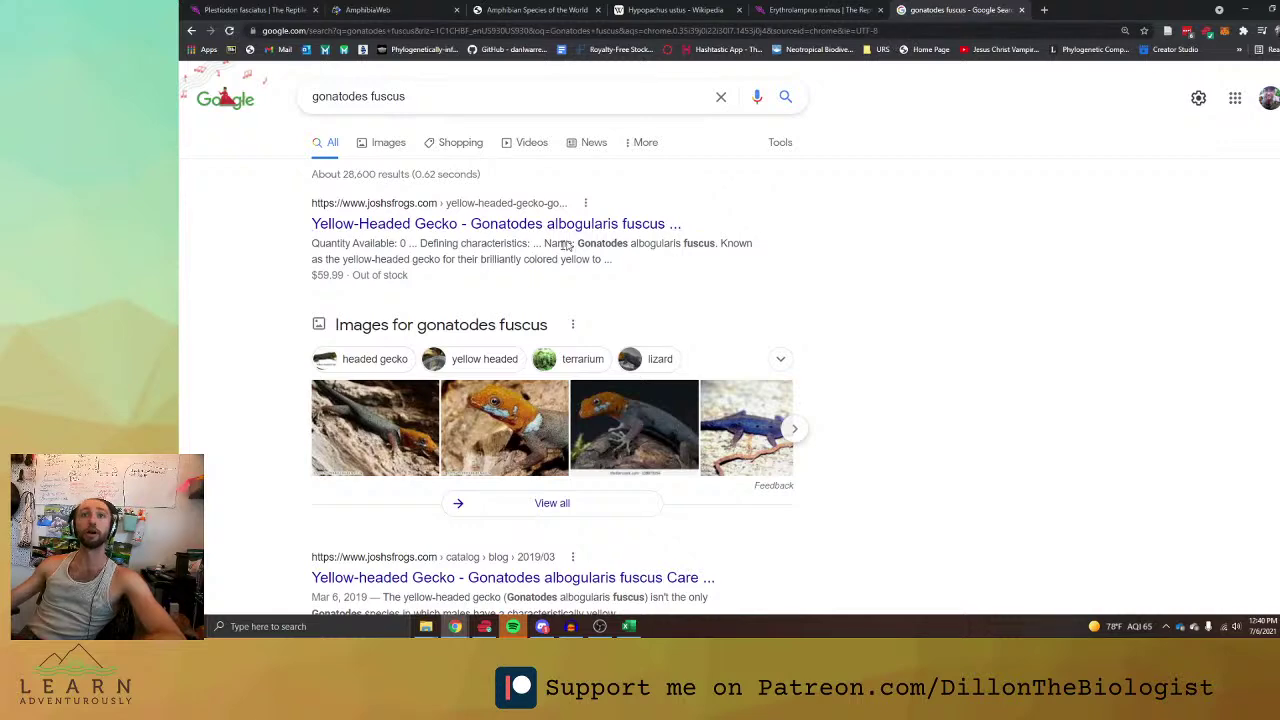
# Open the Reptile Database entry for Gonatodes albogularis from the search results and copy the species name from its heading.
pyautogui.scroll(-3, 733, 339)
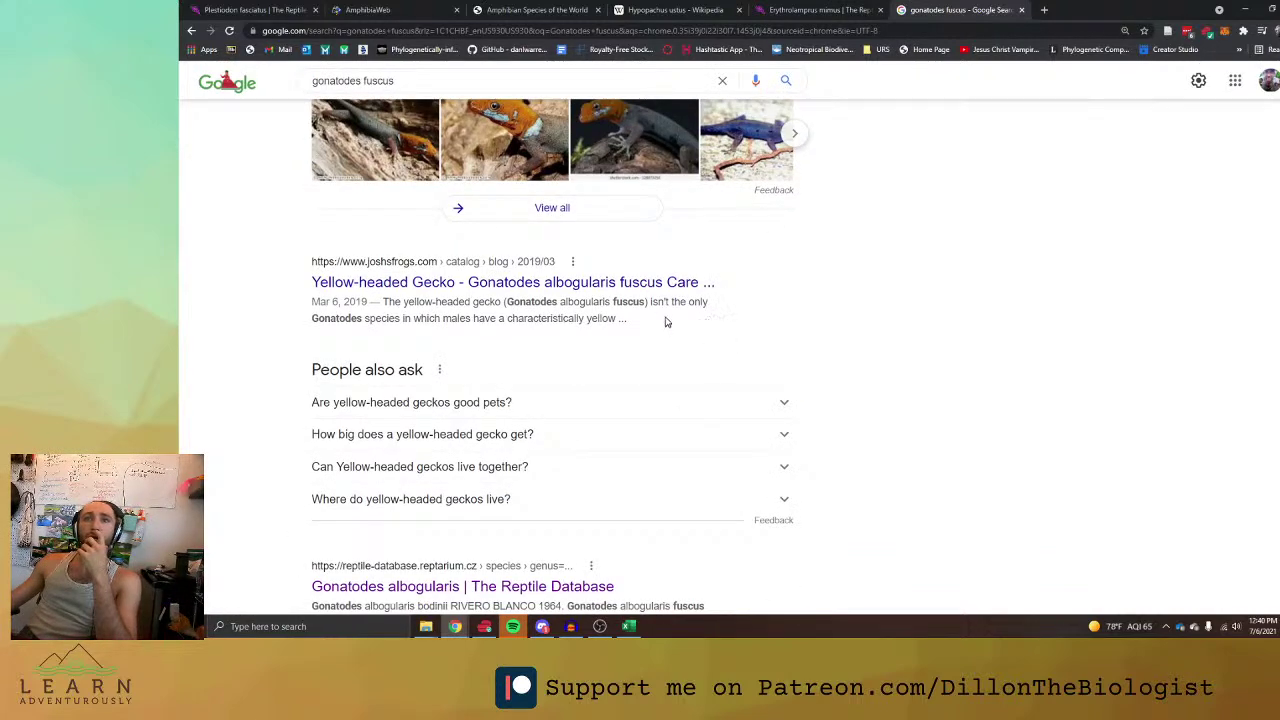
pyautogui.scroll(-2, 667, 321)
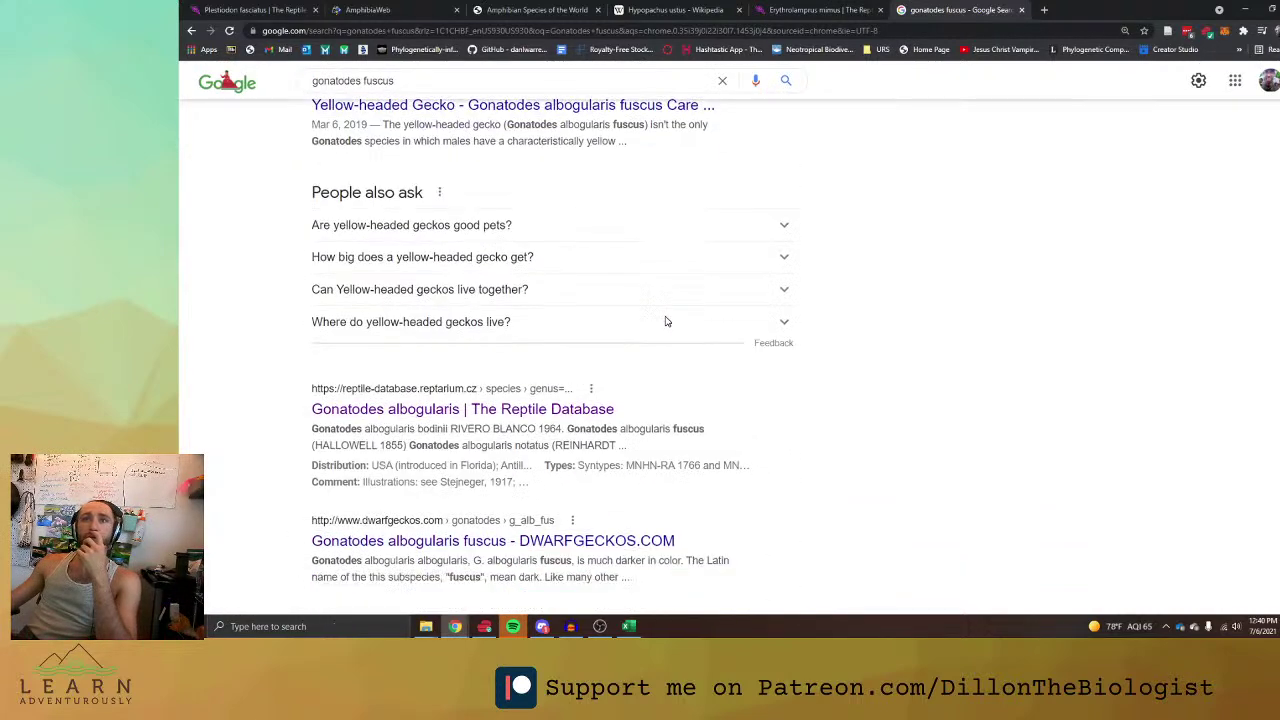
pyautogui.click(520, 405)
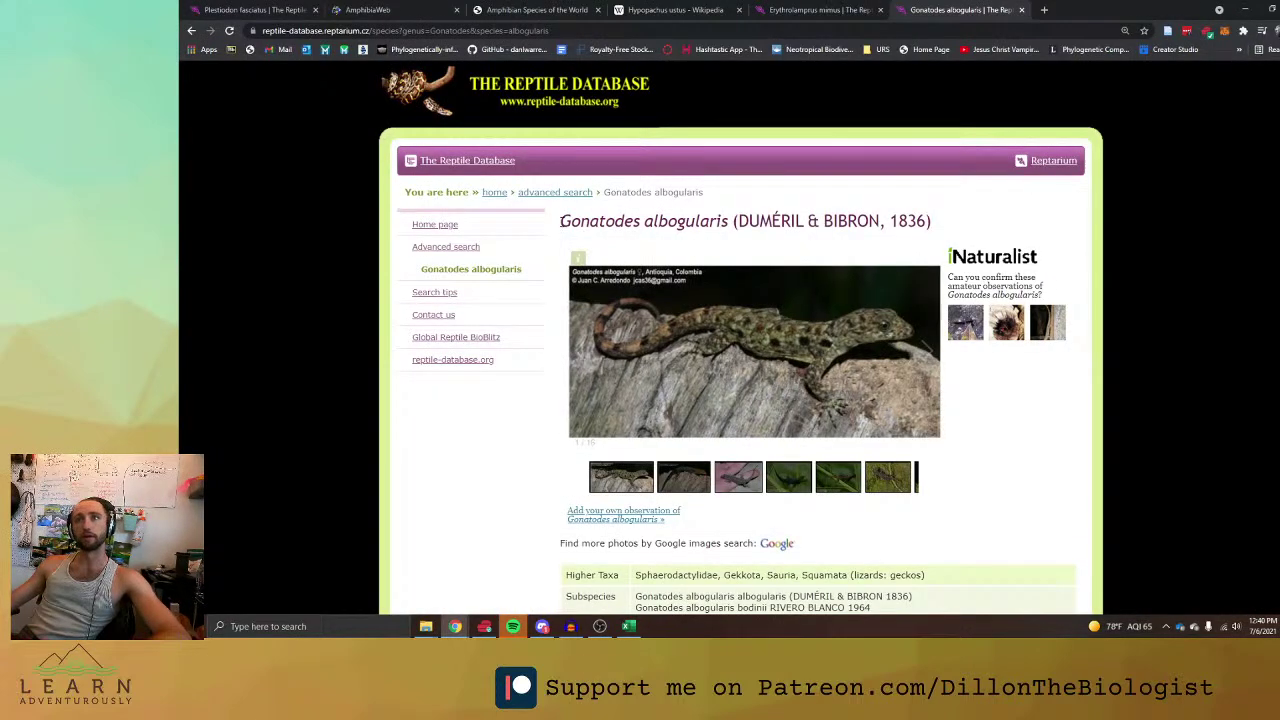
pyautogui.moveTo(565, 222); pyautogui.dragTo(726, 222)
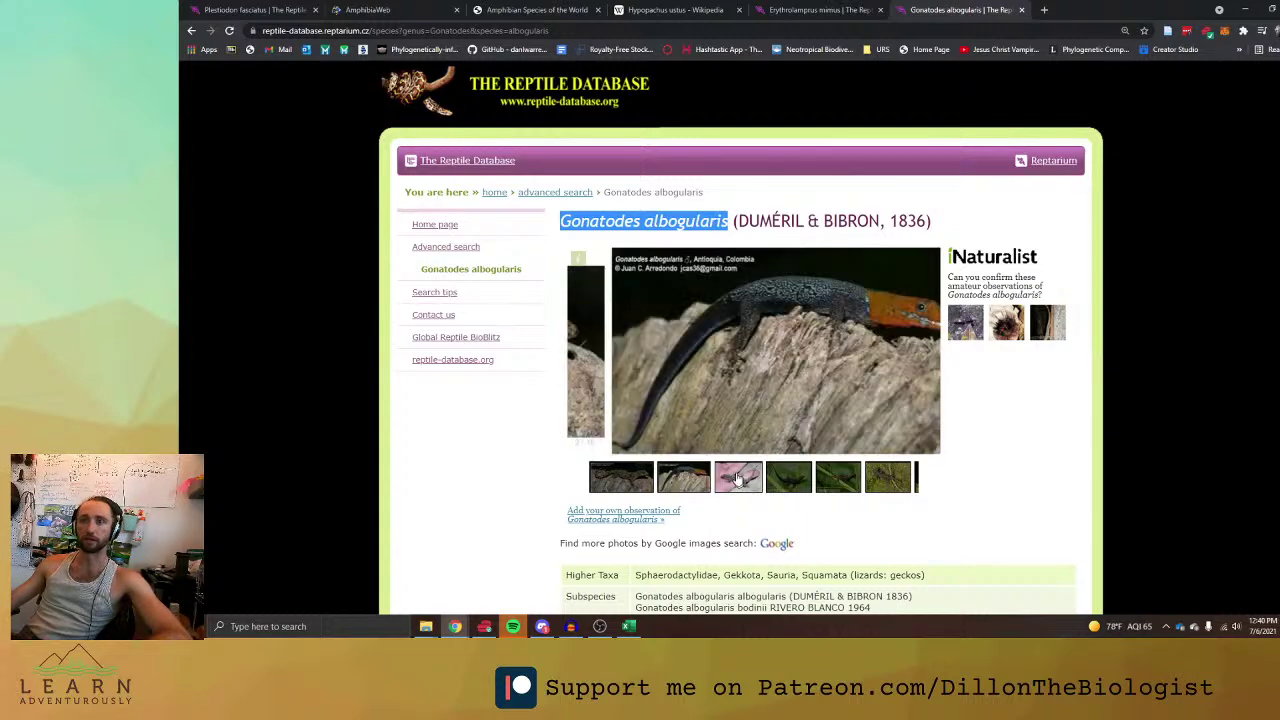
# Enter Gonatodes albogularis in the change cell C1954 of the Excel sheet, matching the destination formatting.
pyautogui.hotkey('alt', 'Tab')
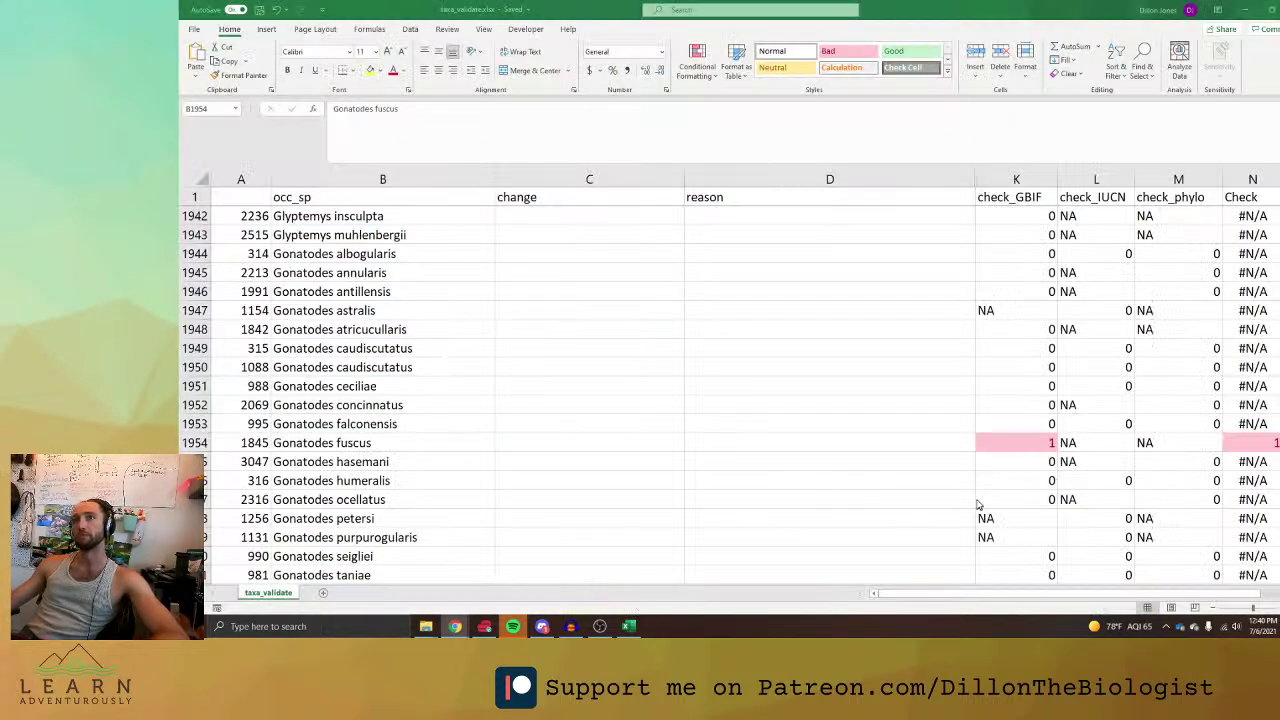
pyautogui.click(510, 428)
pyautogui.hotkey('ctrl', 'v')
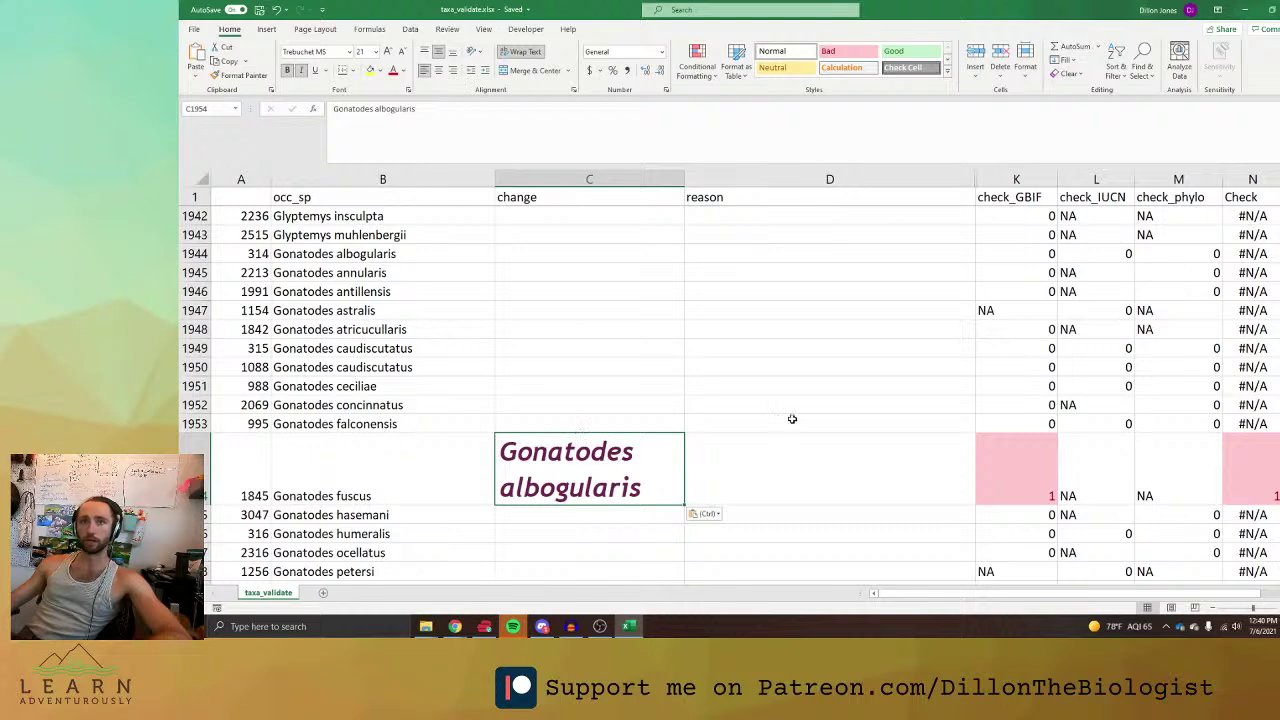
pyautogui.click(708, 515)
pyautogui.click(716, 543)
# Copy the 2012 author citation for Gonatodes albogularis fuscus from the Reptile Database synonyms into the reason cell D1954 in Excel.
pyautogui.hotkey('alt', 'Tab')
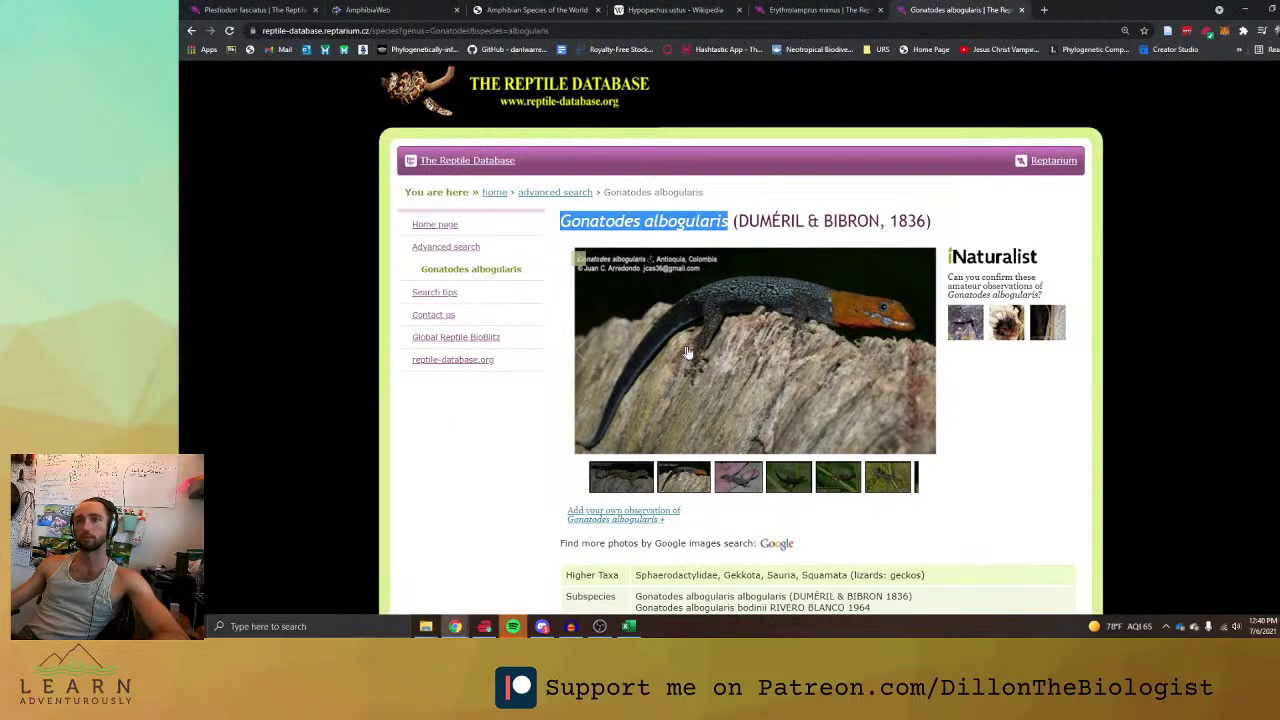
pyautogui.scroll(-10, 793, 315)
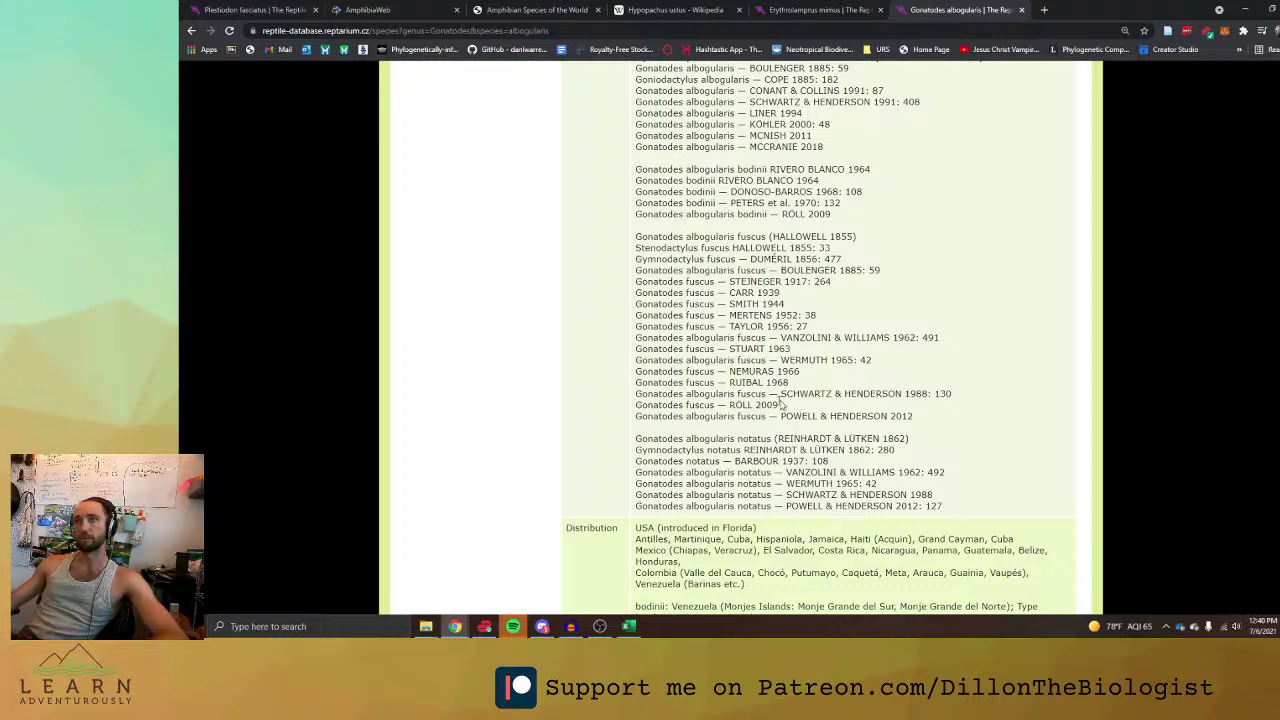
pyautogui.moveTo(921, 418); pyautogui.dragTo(794, 419)
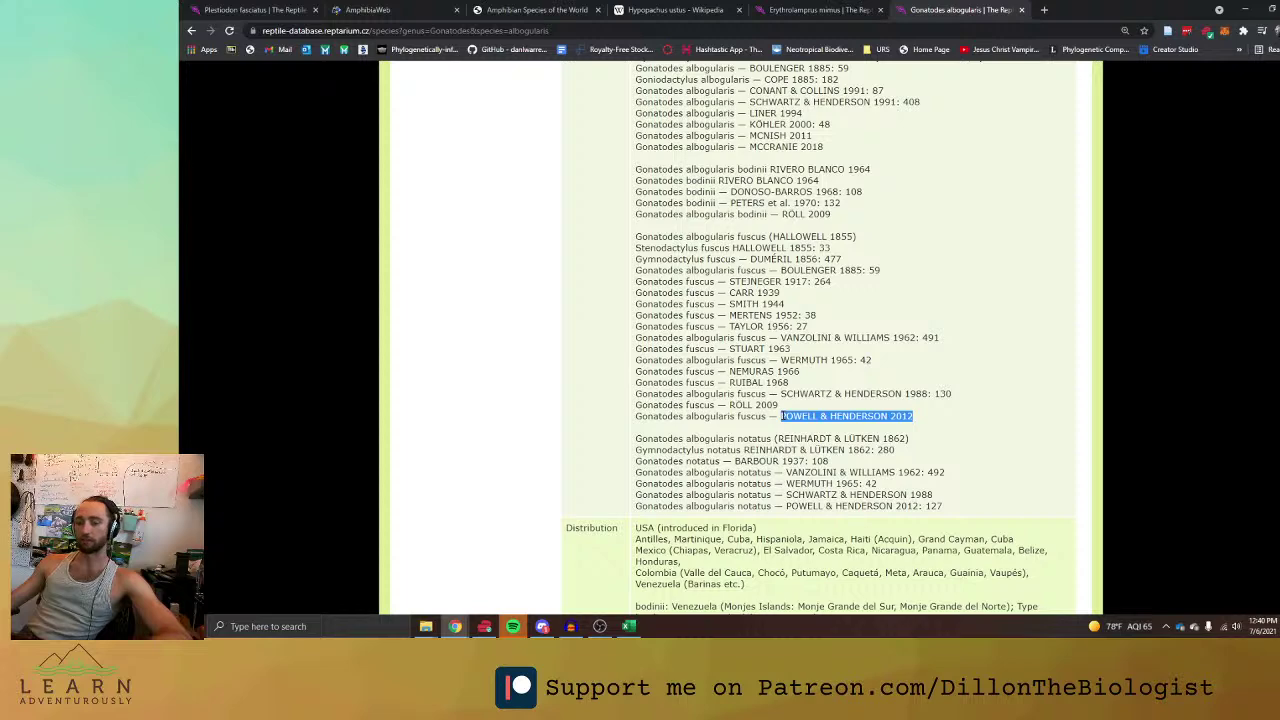
pyautogui.scroll(1, 781, 416)
pyautogui.hotkey('ctrl', 'c')
pyautogui.hotkey('alt', 'Tab')
pyautogui.click(723, 443)
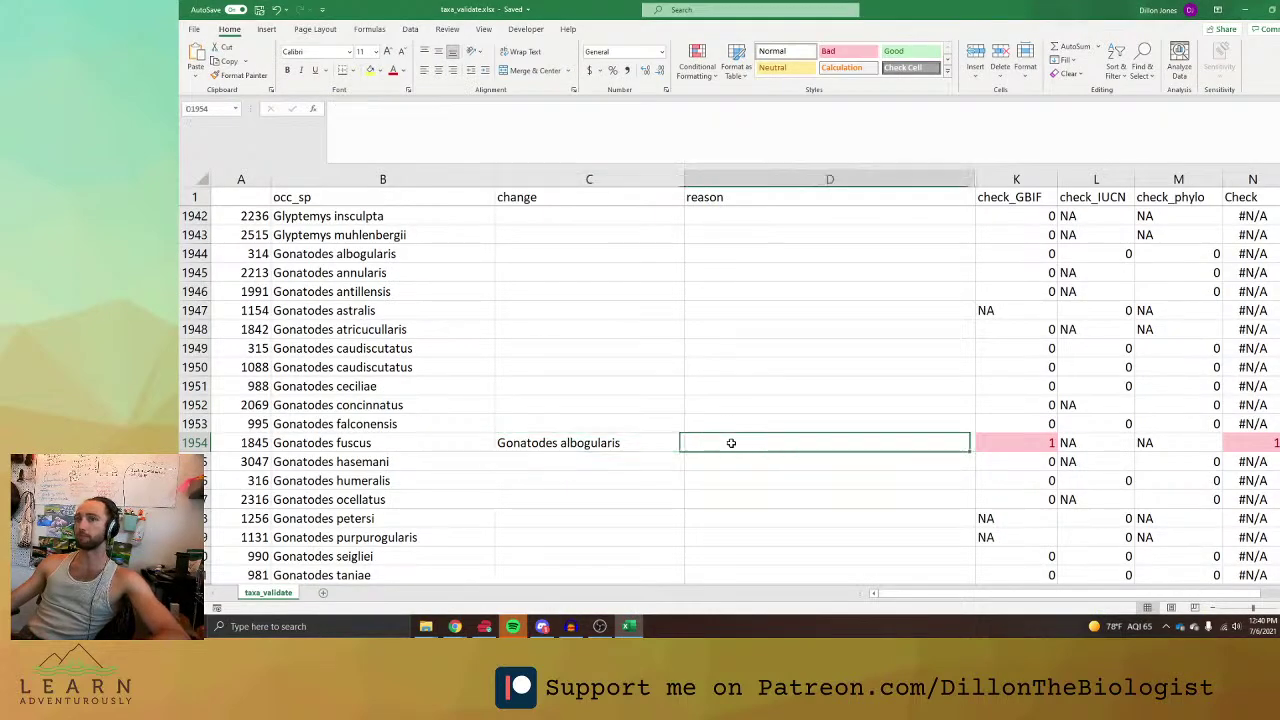
pyautogui.hotkey('ctrl', 'v')
pyautogui.press('Return')
# Copy the flagged name Greererpeton burkemorani from B1981 and search Google for it in a new Chrome tab.
pyautogui.scroll(-9, 909, 460)
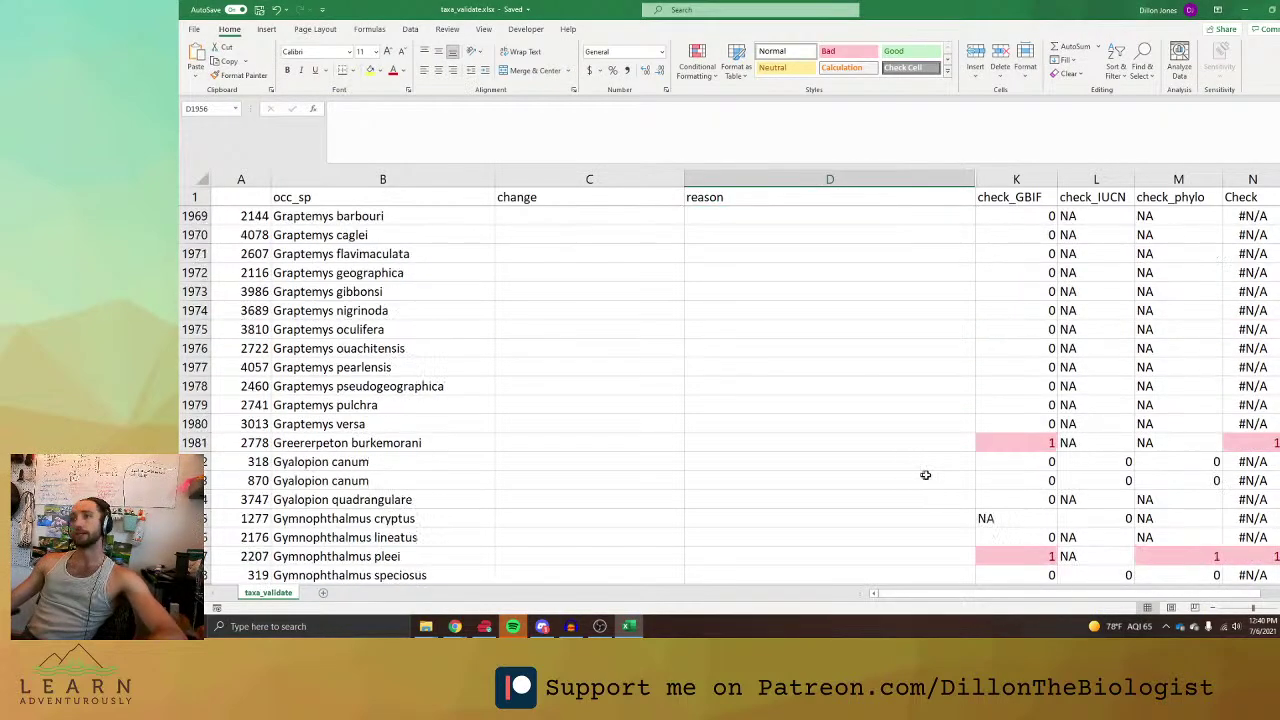
pyautogui.scroll(-1, 417, 420)
pyautogui.click(422, 386)
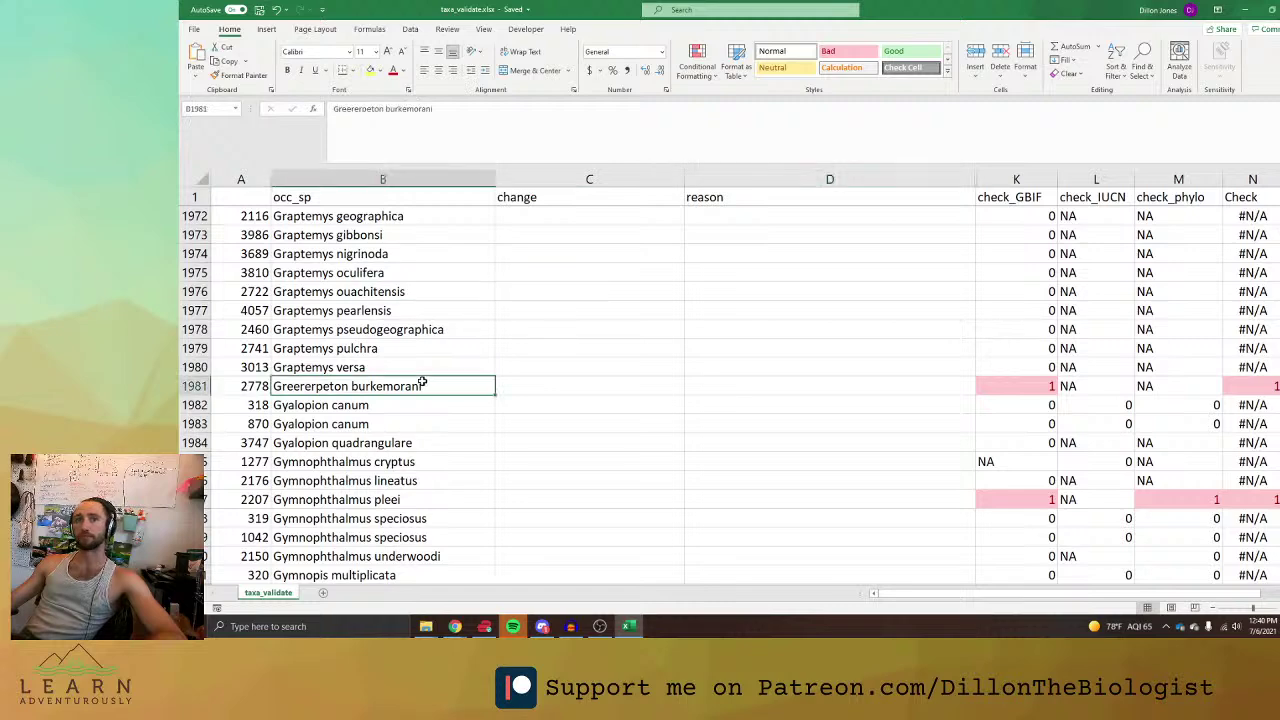
pyautogui.hotkey('ctrl', 'c')
pyautogui.hotkey('alt', 'Tab')
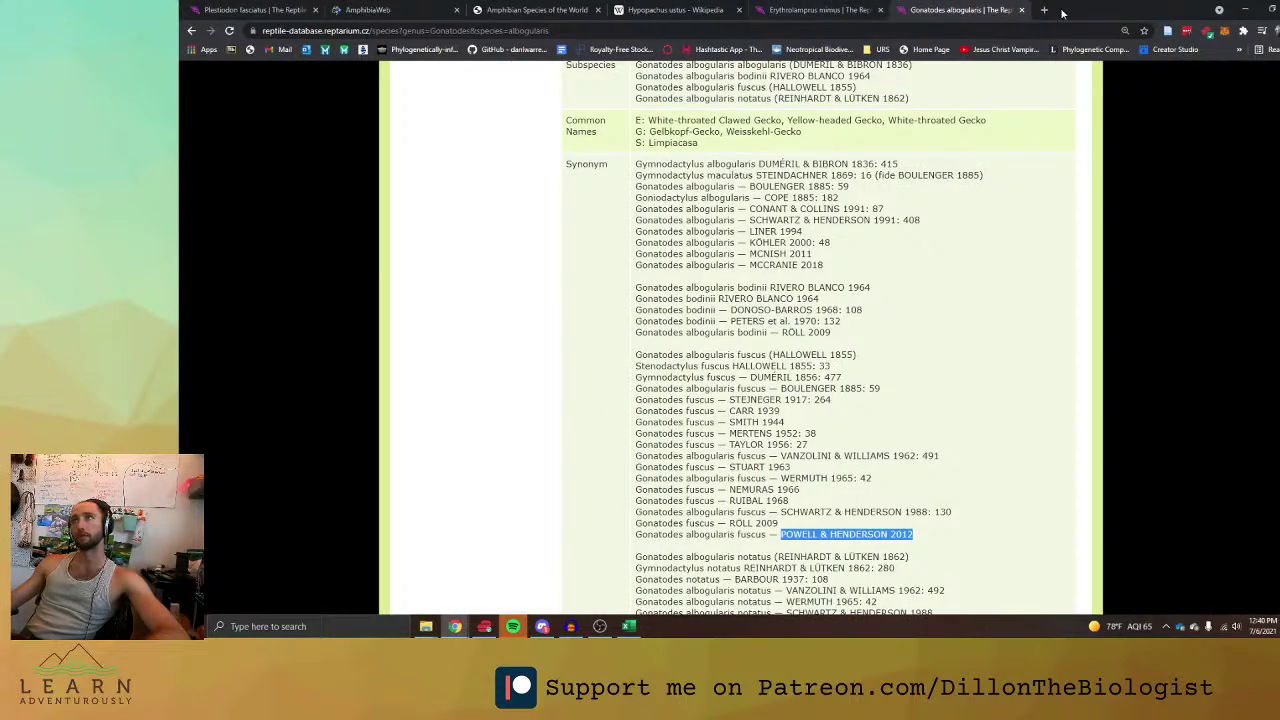
pyautogui.click(1045, 10)
pyautogui.hotkey('ctrl', 'v')
pyautogui.press('Return')
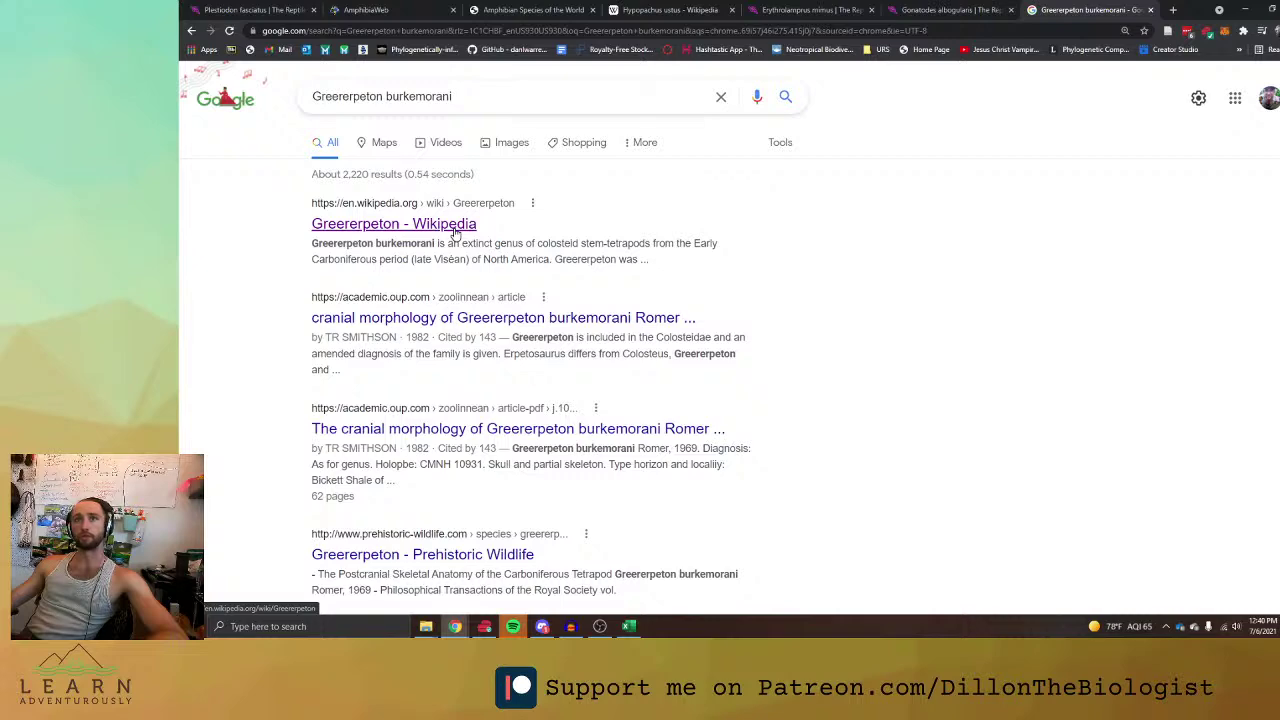
# Mark Greererpeton burkemorani in row 1981 of the Excel sheet with the change "remove" and the reason "extinct".
pyautogui.hotkey('alt', 'Tab')
pyautogui.click(607, 388)
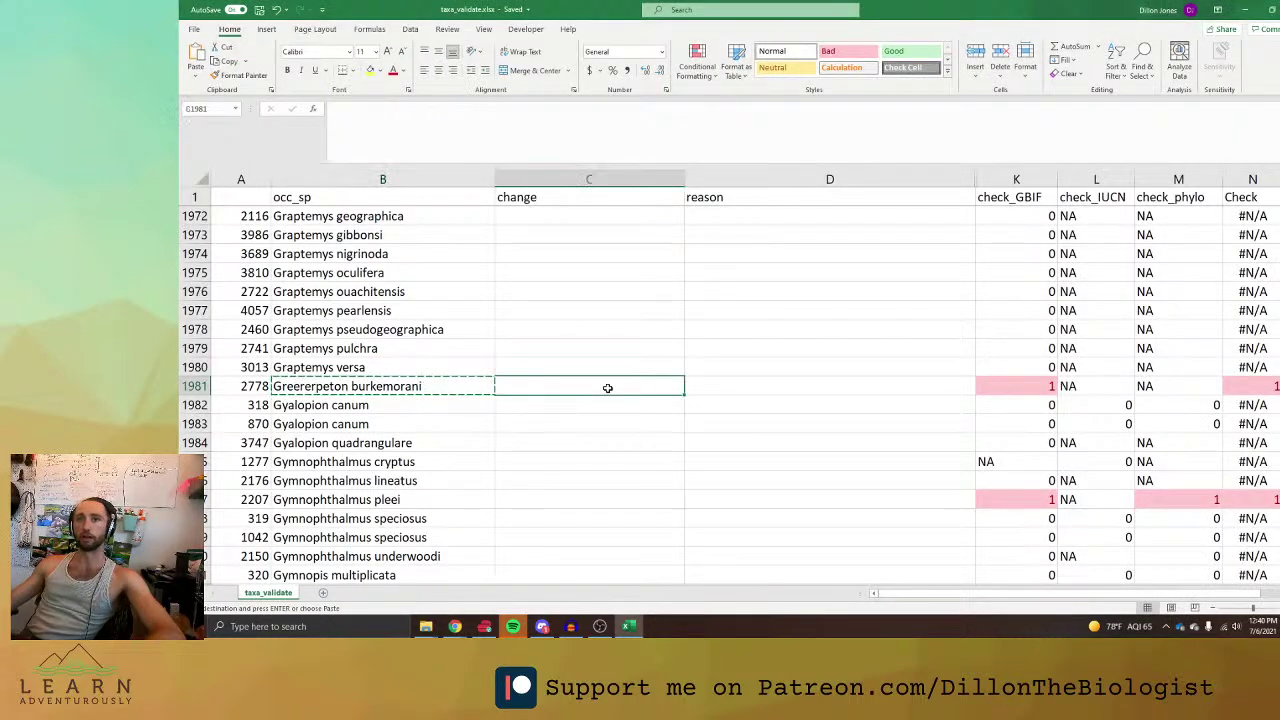
pyautogui.write('remove')
pyautogui.press('Tab')
pyautogui.write('extinc')
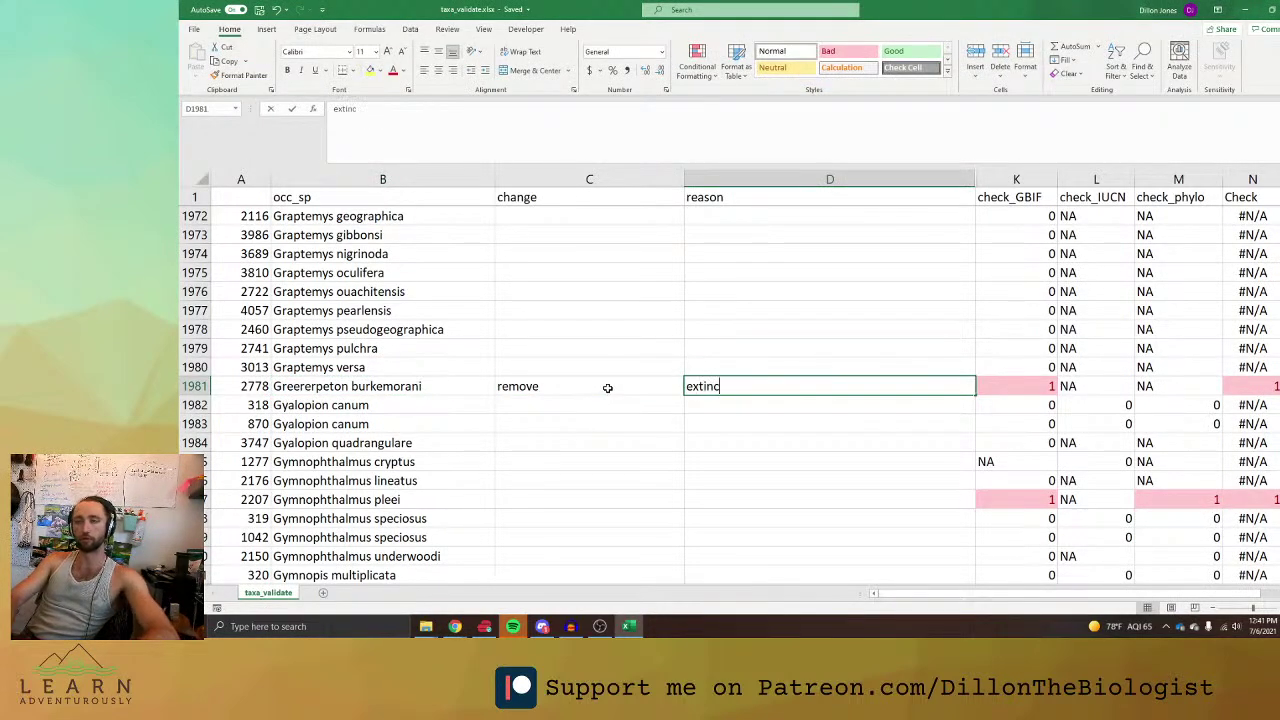
pyautogui.write('t')
pyautogui.press('Return')
# Copy the flagged name Gymnophthalmus pleei from B1987 and search Google for it in Chrome.
pyautogui.press('Down')
pyautogui.press('Down')
pyautogui.press('Down')
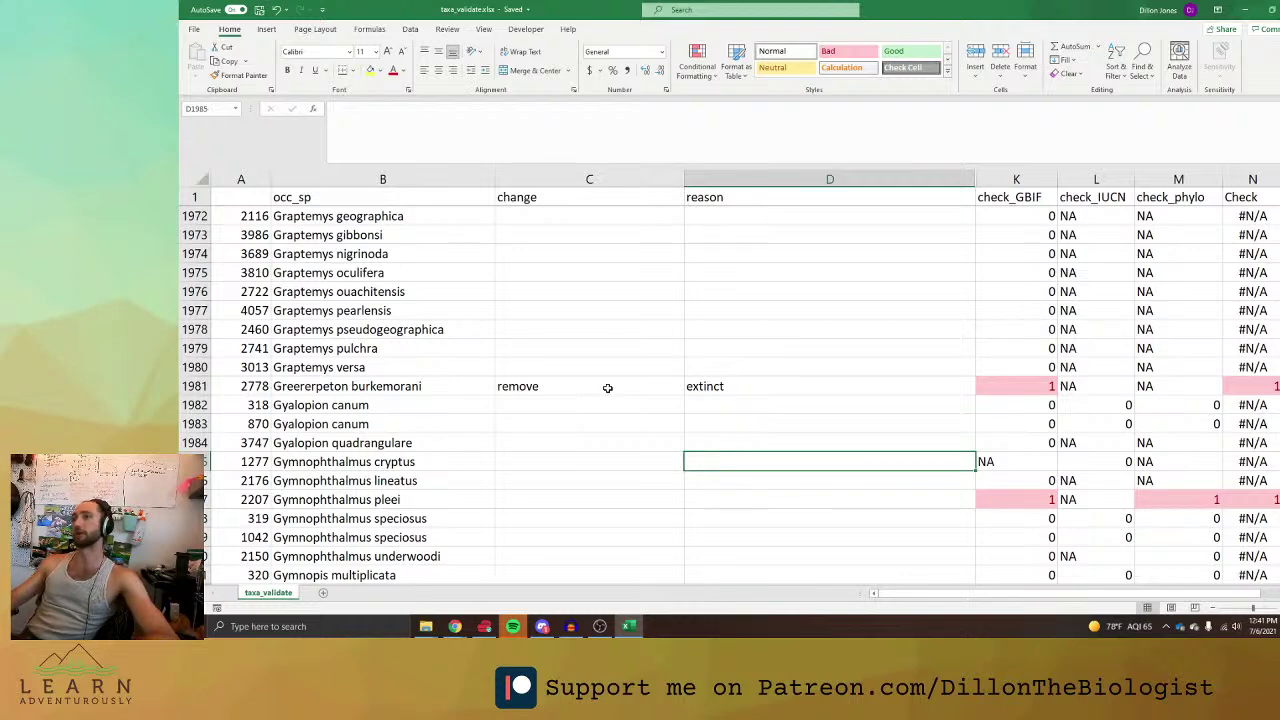
pyautogui.scroll(-1, 786, 347)
pyautogui.scroll(-1, 786, 347)
pyautogui.press('Down')
pyautogui.press('Down')
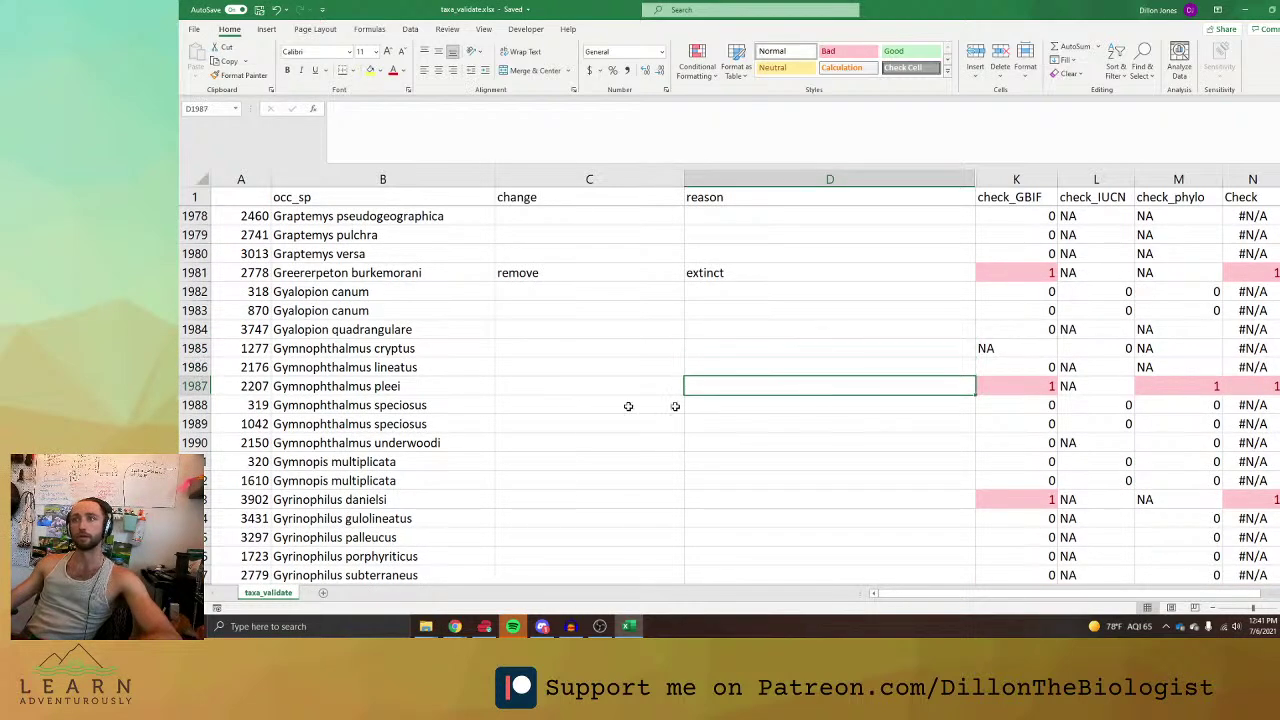
pyautogui.click(353, 394)
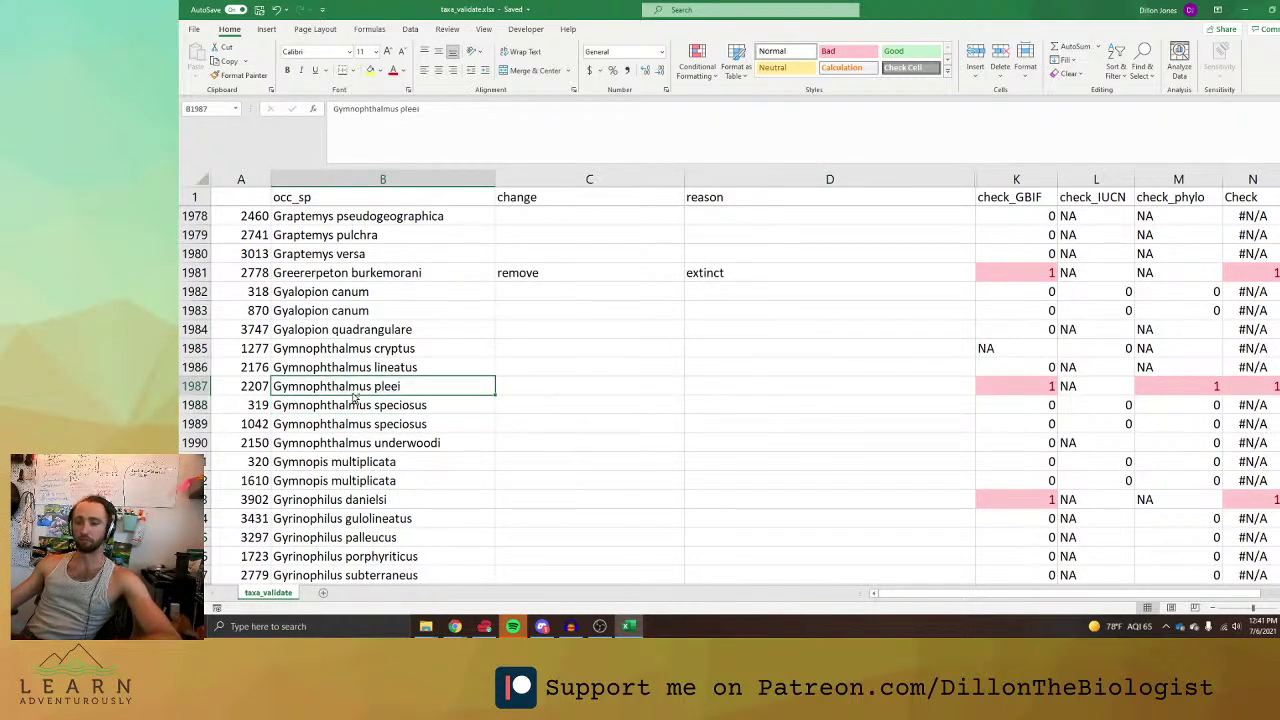
pyautogui.hotkey('ctrl', 'c')
pyautogui.hotkey('alt', 'Tab')
pyautogui.hotkey('ctrl', 'l')
pyautogui.hotkey('ctrl', 'v')
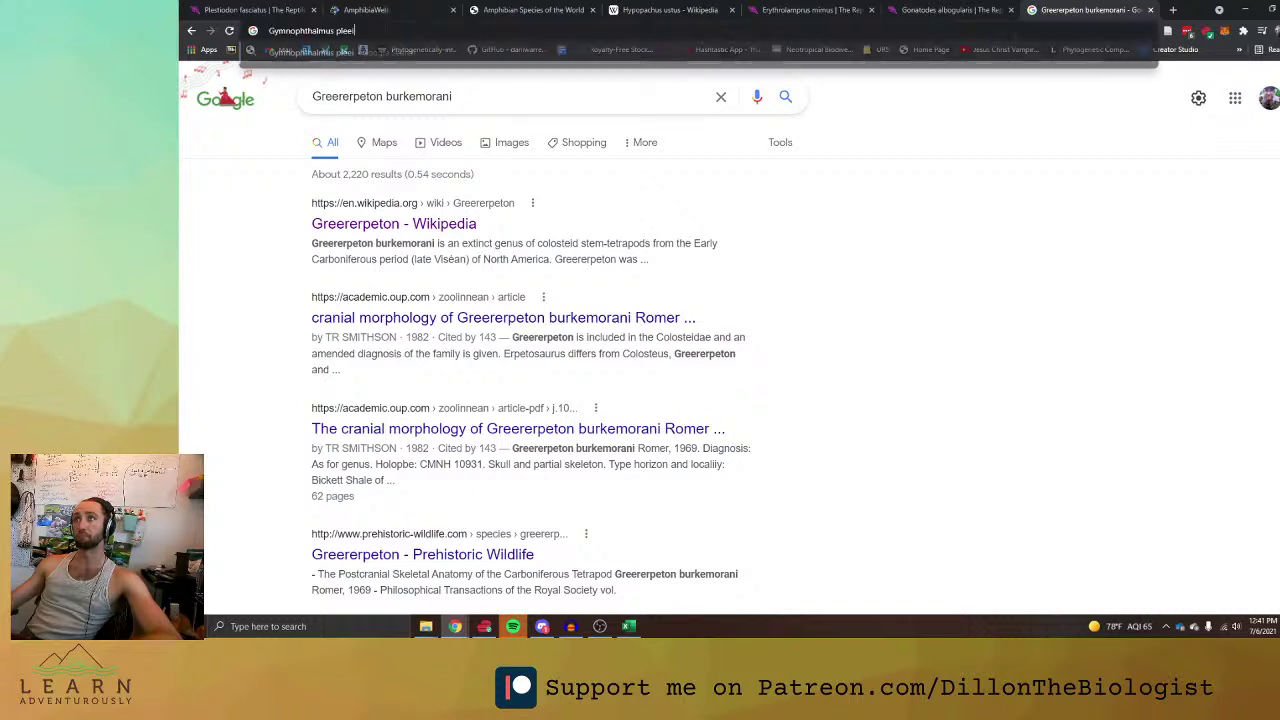
pyautogui.press('Return')
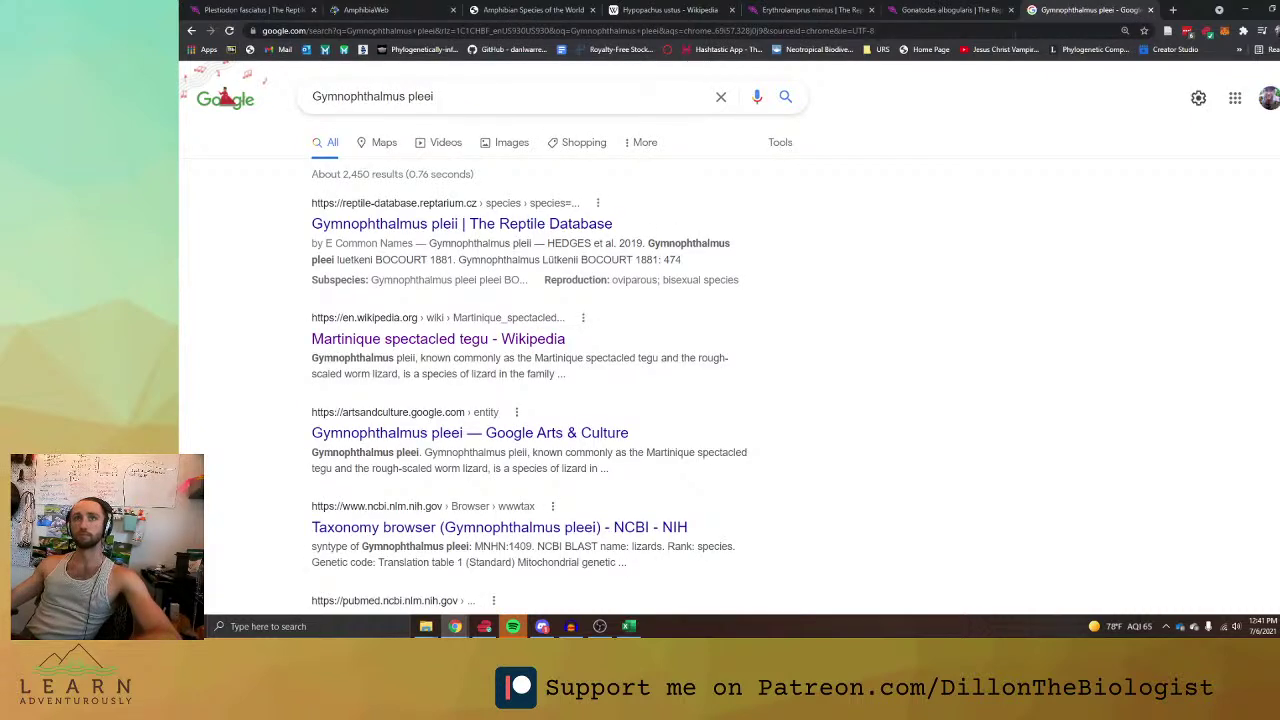
# Open the Reptile Database entry for Gymnophthalmus pleii and examine its species name, subspecies and synonym list.
pyautogui.click(568, 233)
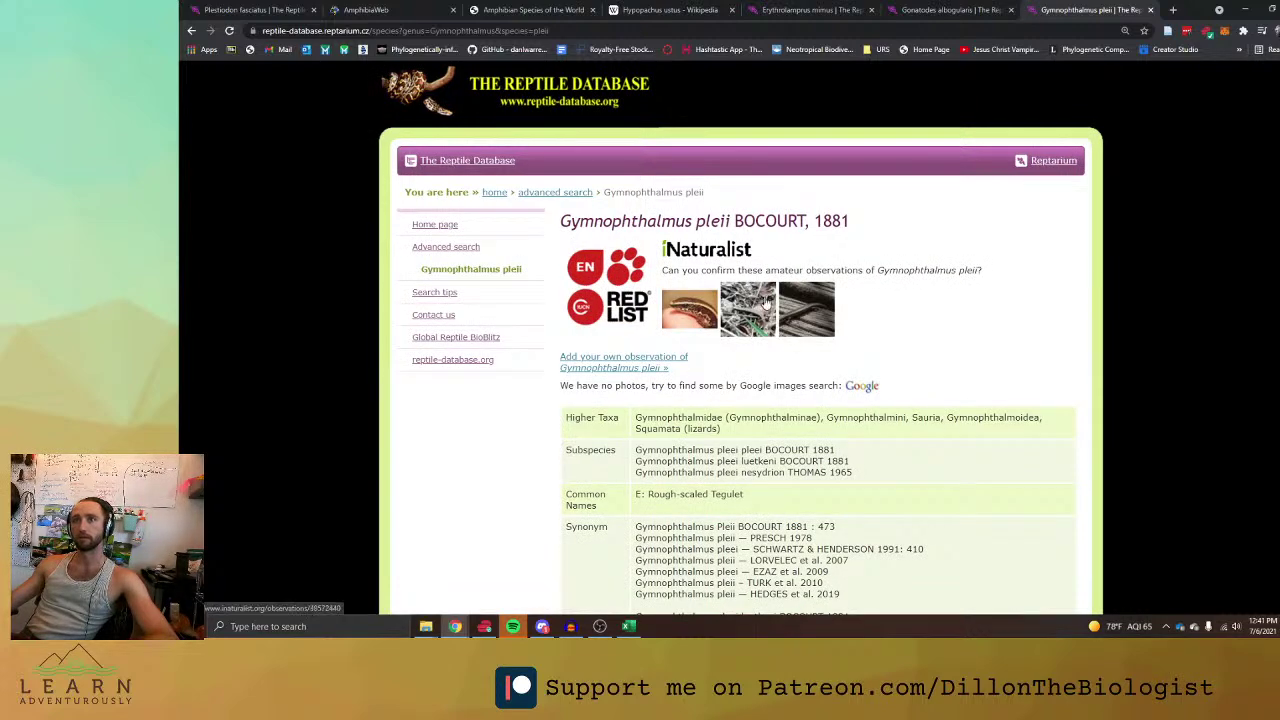
pyautogui.click(766, 302)
pyautogui.click(964, 8)
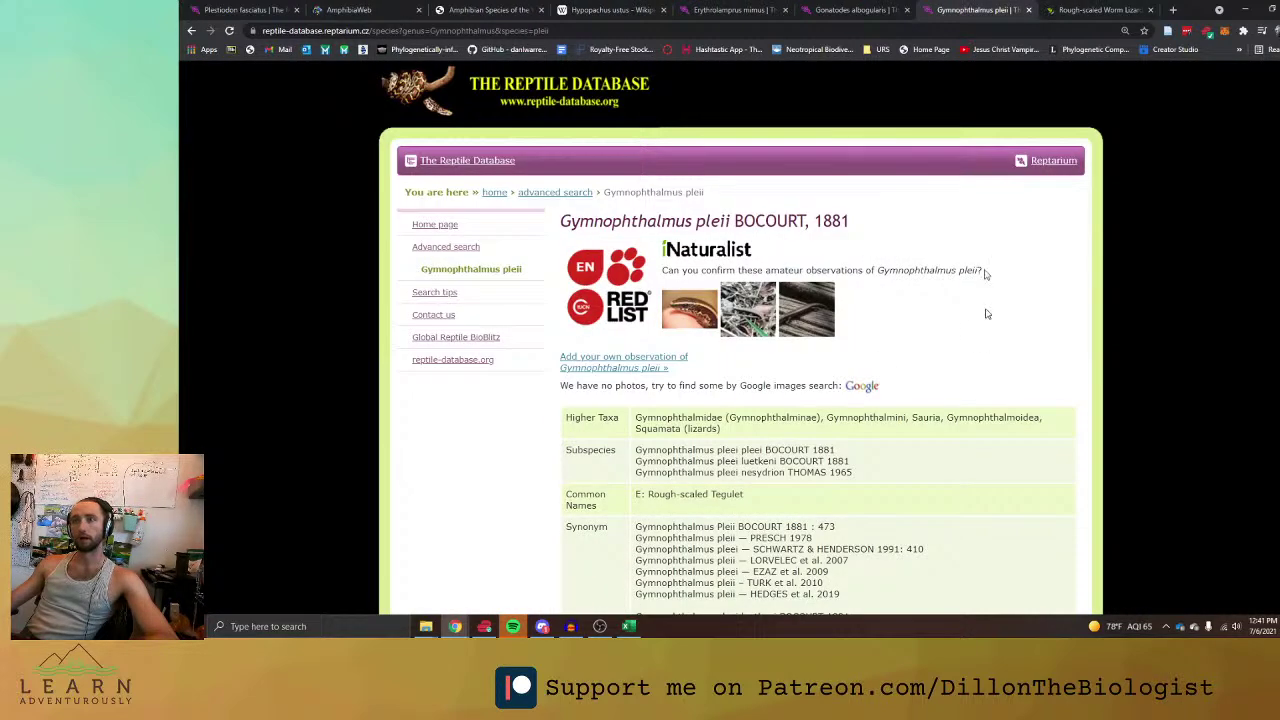
pyautogui.scroll(-3, 985, 354)
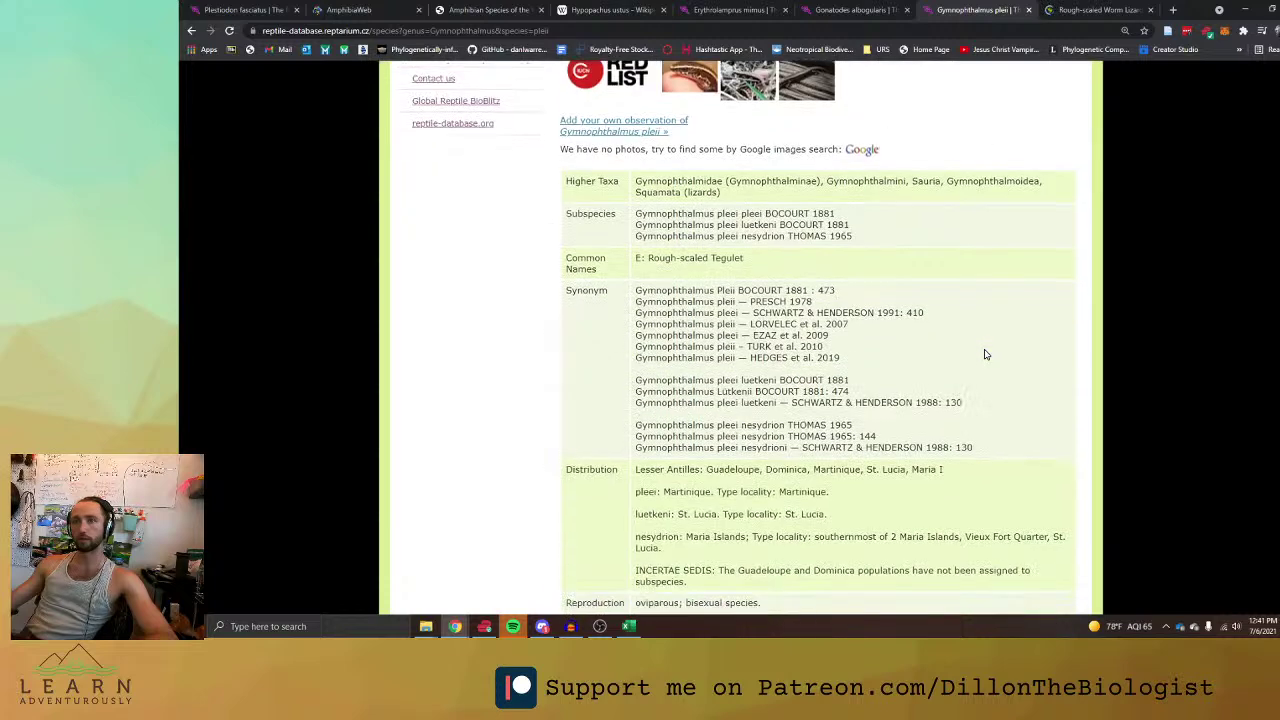
pyautogui.scroll(2, 1004, 272)
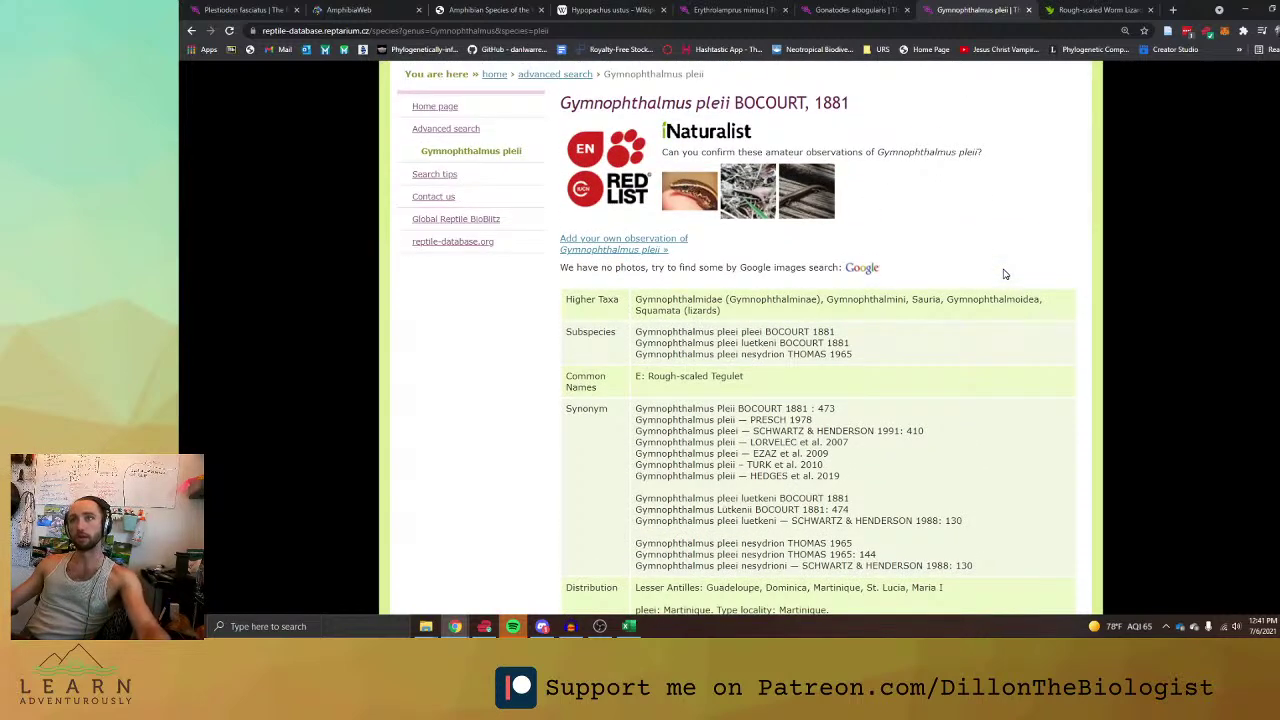
# Compare the spelling of Gymnophthalmus pleii on the iNaturalist and Reptile Database pages with the flagged name in cell B1987 of the Excel sheet.
pyautogui.click(1092, 9)
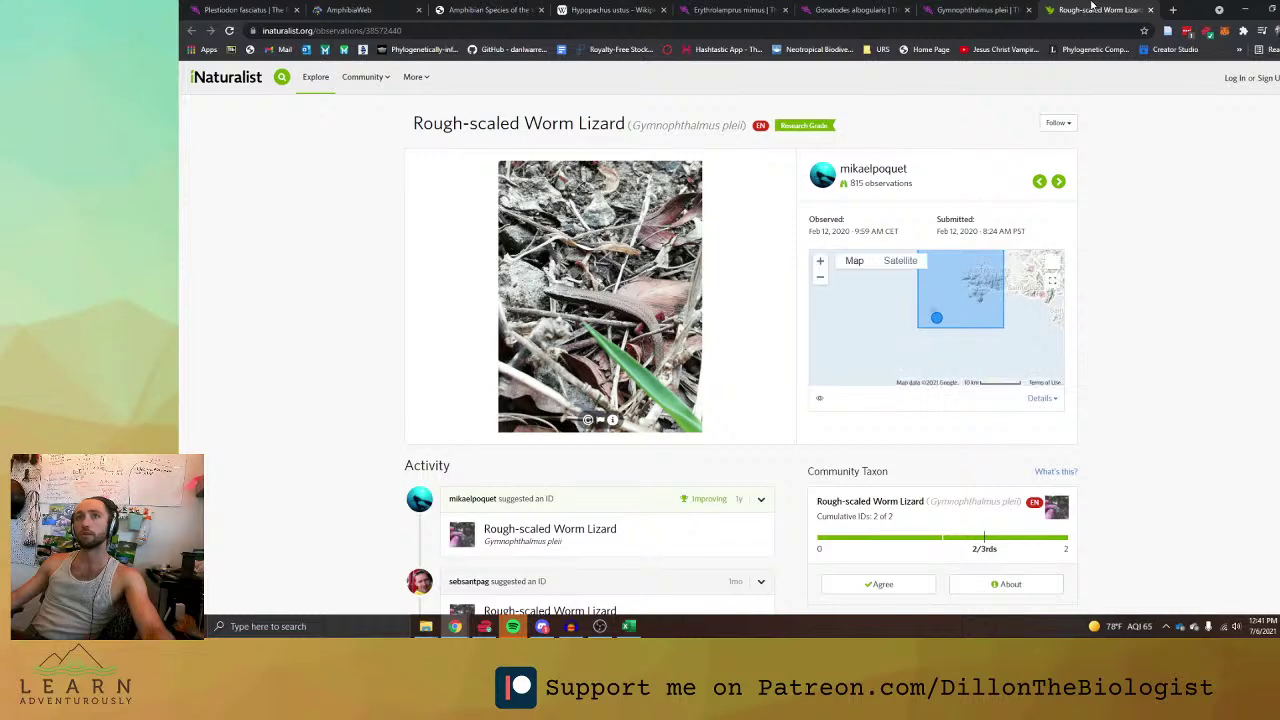
pyautogui.click(992, 7)
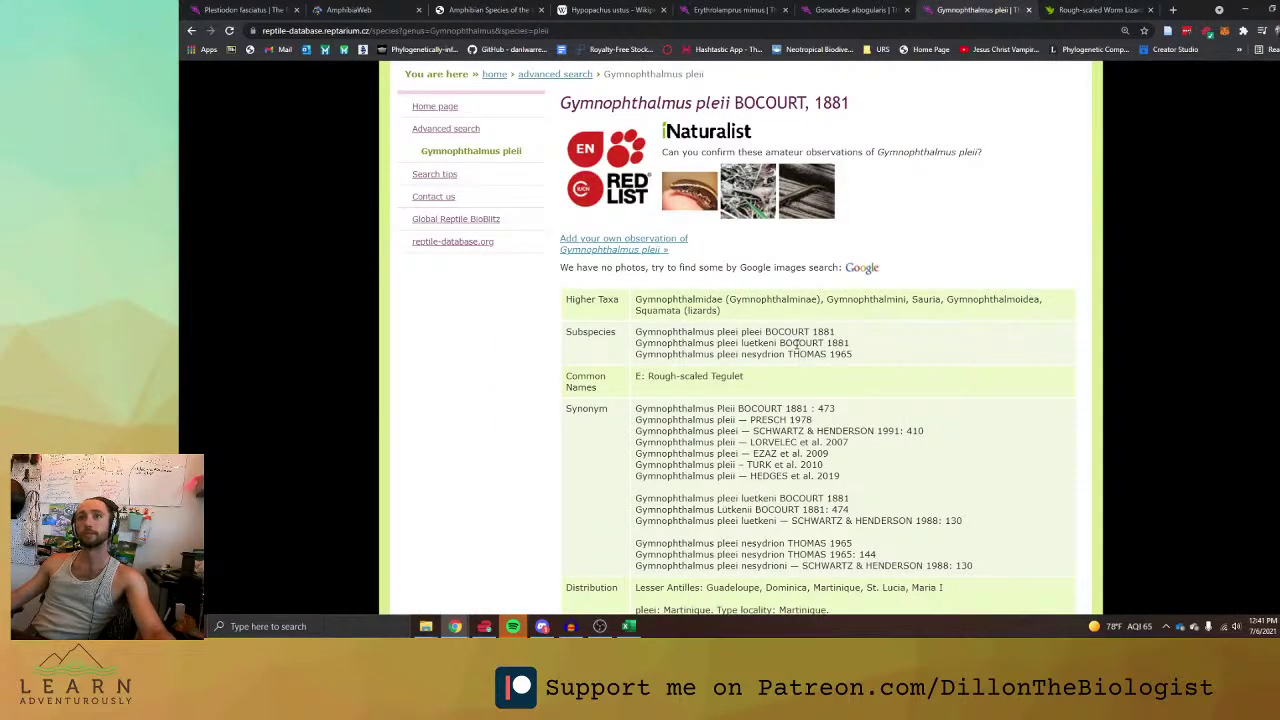
pyautogui.scroll(-2, 797, 343)
pyautogui.hotkey('alt', 'Tab')
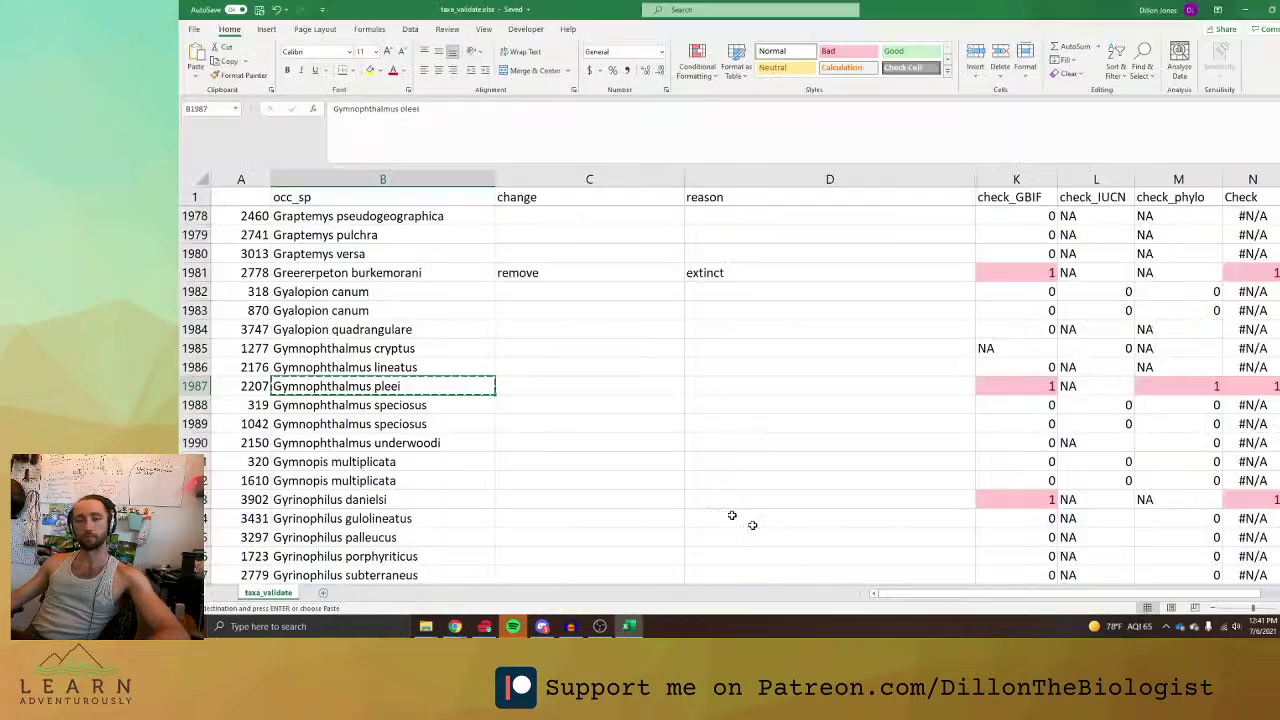
pyautogui.hotkey('alt', 'Tab')
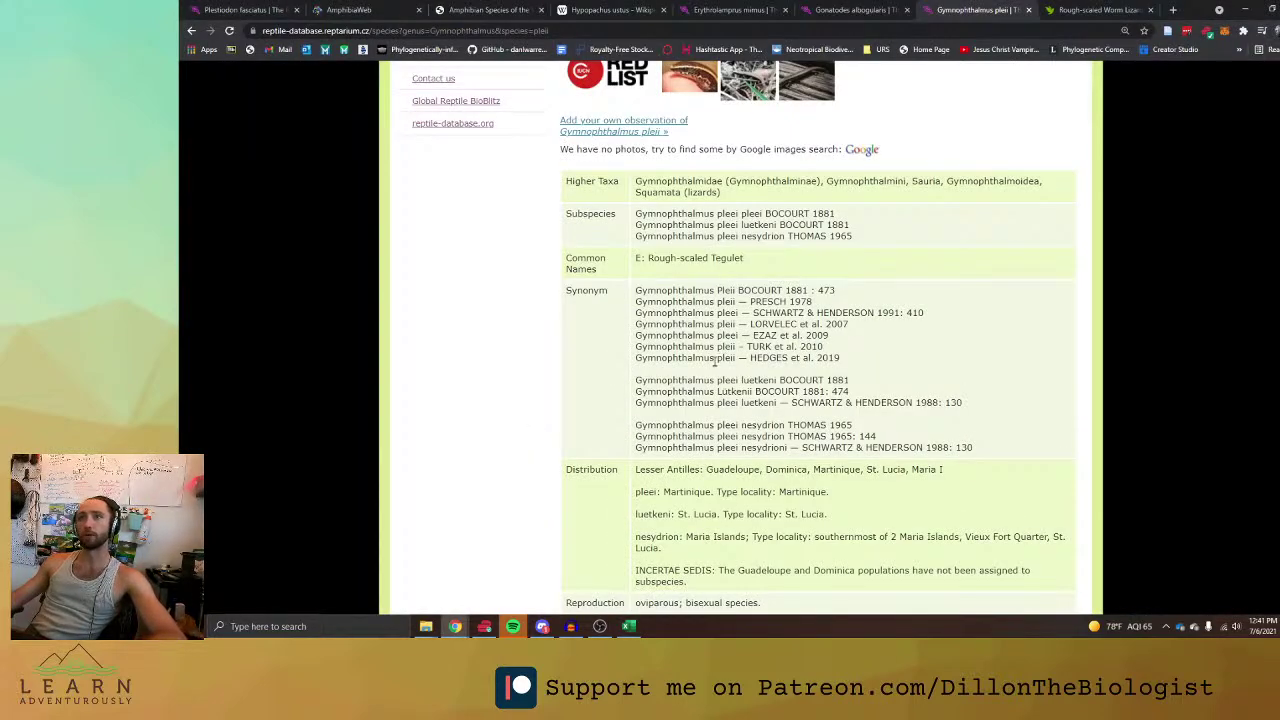
pyautogui.hotkey('alt', 'Tab')
pyautogui.hotkey('alt', 'Tab')
pyautogui.scroll(4, 714, 362)
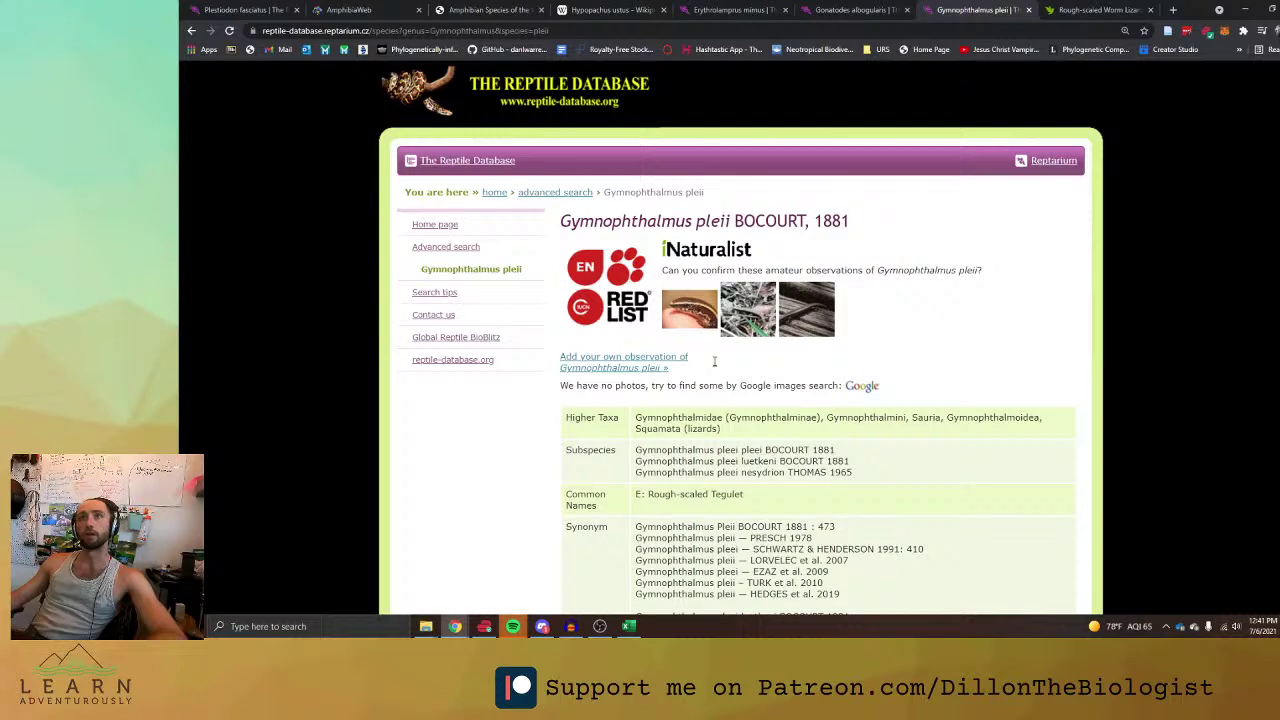
pyautogui.hotkey('alt', 'Tab')
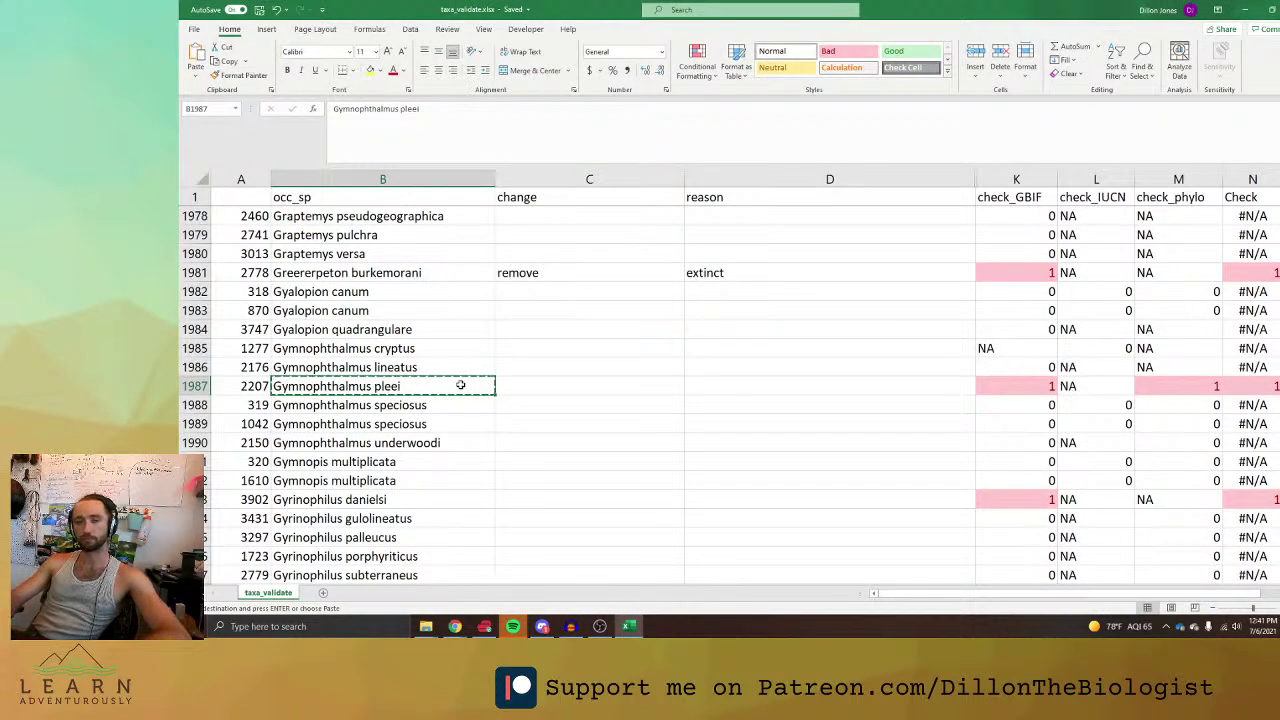
# In row 1987 of the Excel sheet, enter the change "Gymnophthalmus pleii" and the reason "typo".
pyautogui.press('Right')
pyautogui.hotkey('ctrl', 'v')
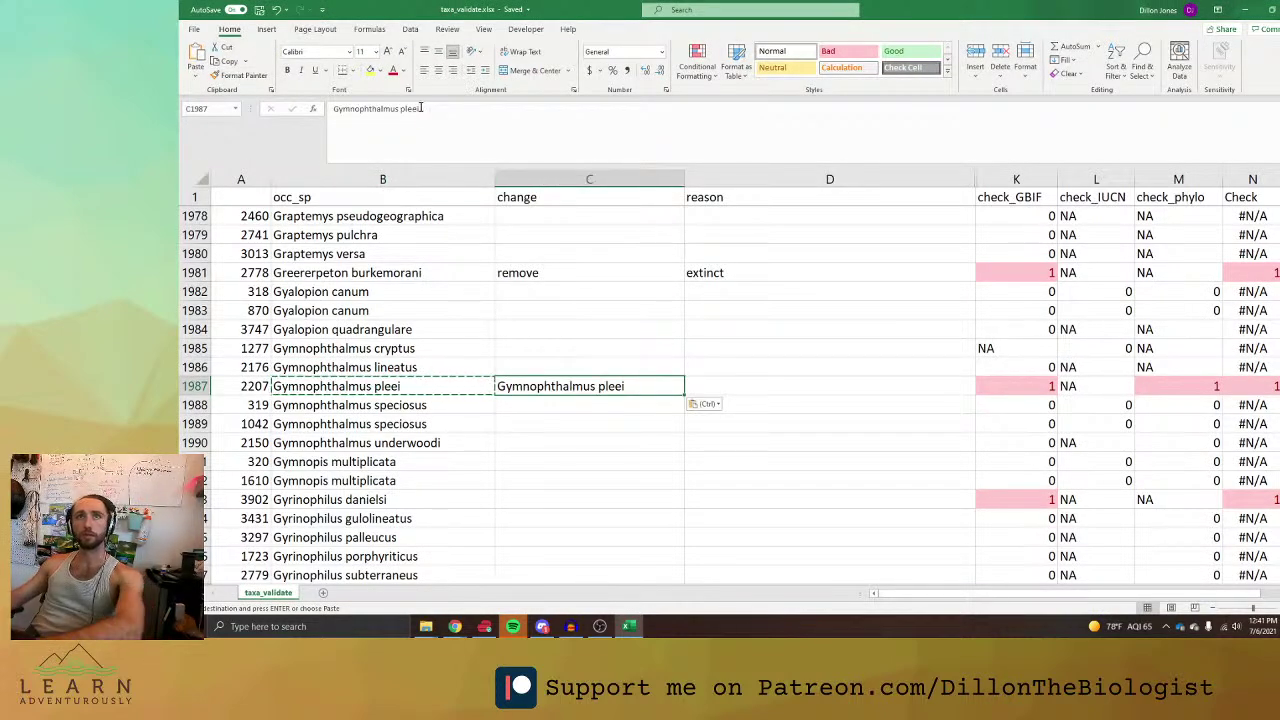
pyautogui.click(420, 108)
pyautogui.press('BackSpace')
pyautogui.write('i')
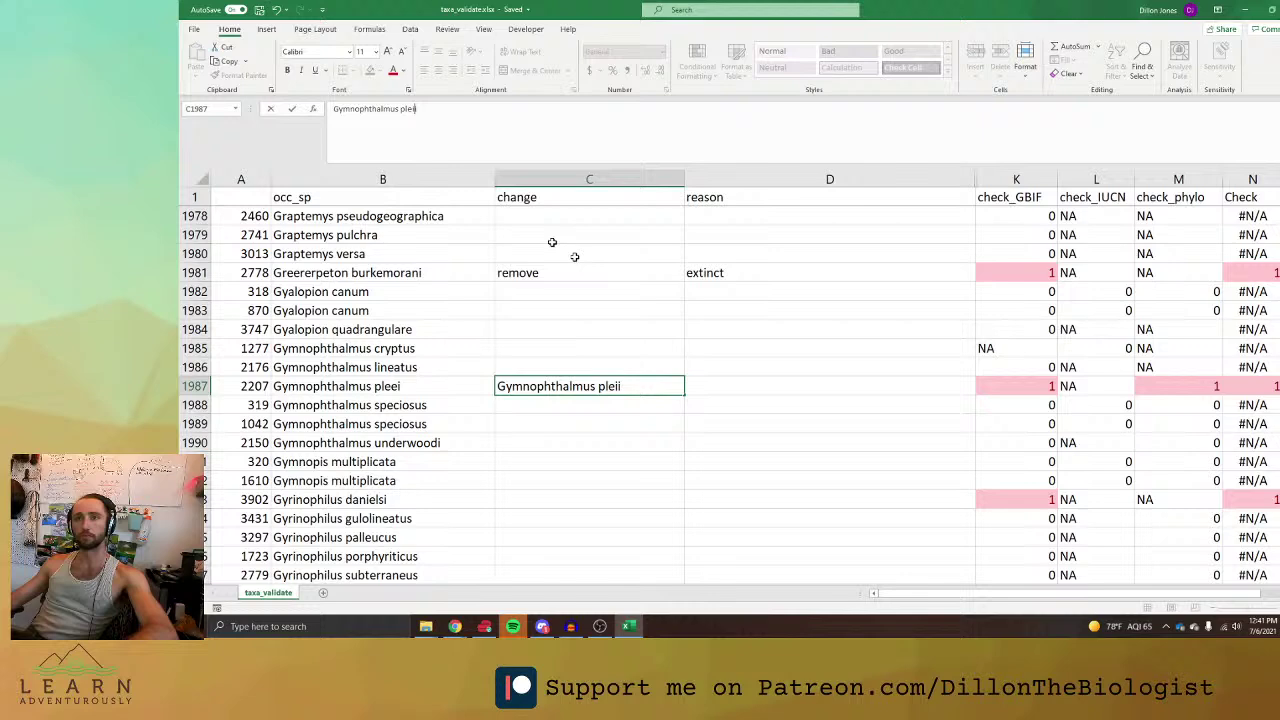
pyautogui.click(735, 379)
pyautogui.write('typo')
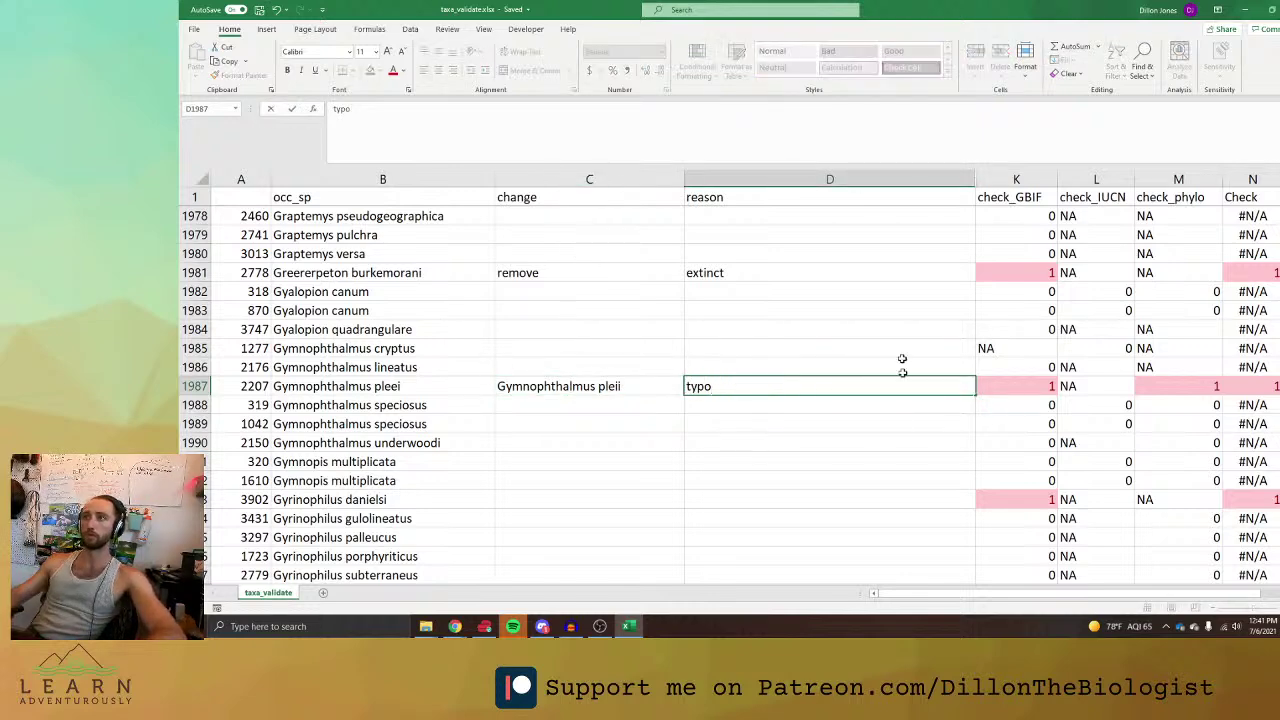
pyautogui.click(898, 430)
# Copy the flagged name Gyrinophilus danielsi from B1993 and search Google for it in Chrome.
pyautogui.scroll(-1, 767, 451)
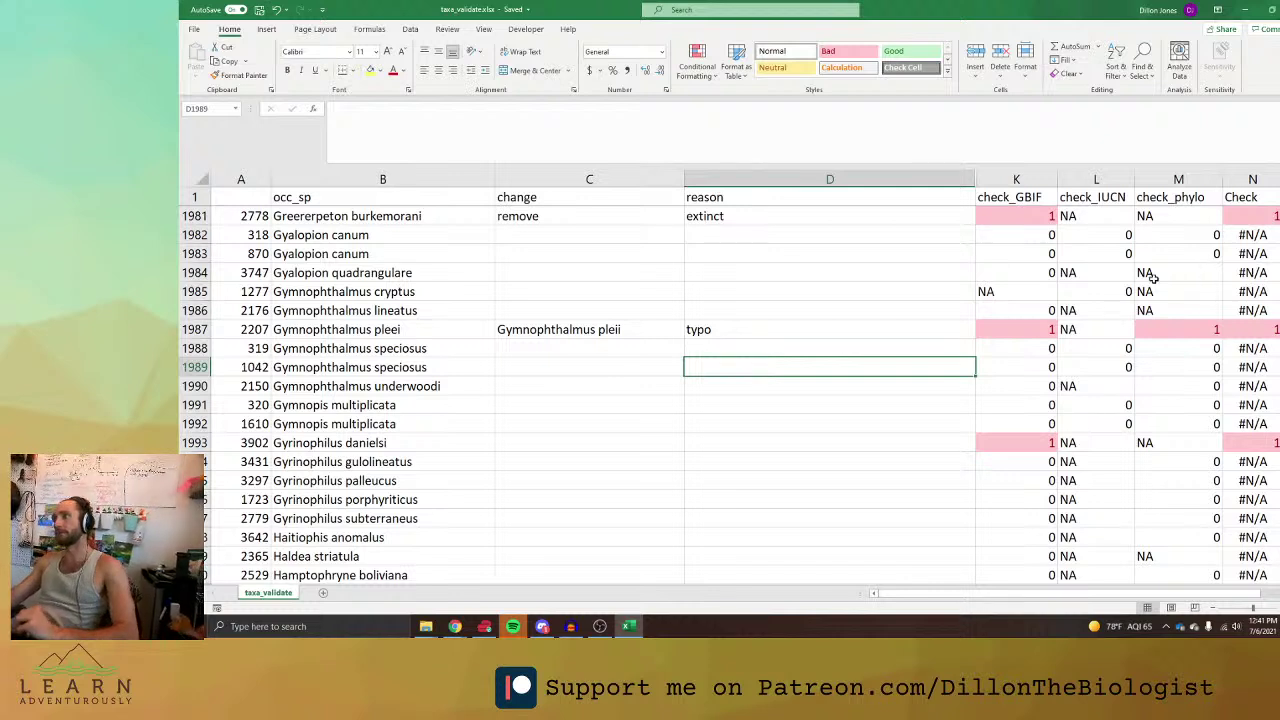
pyautogui.click(655, 483)
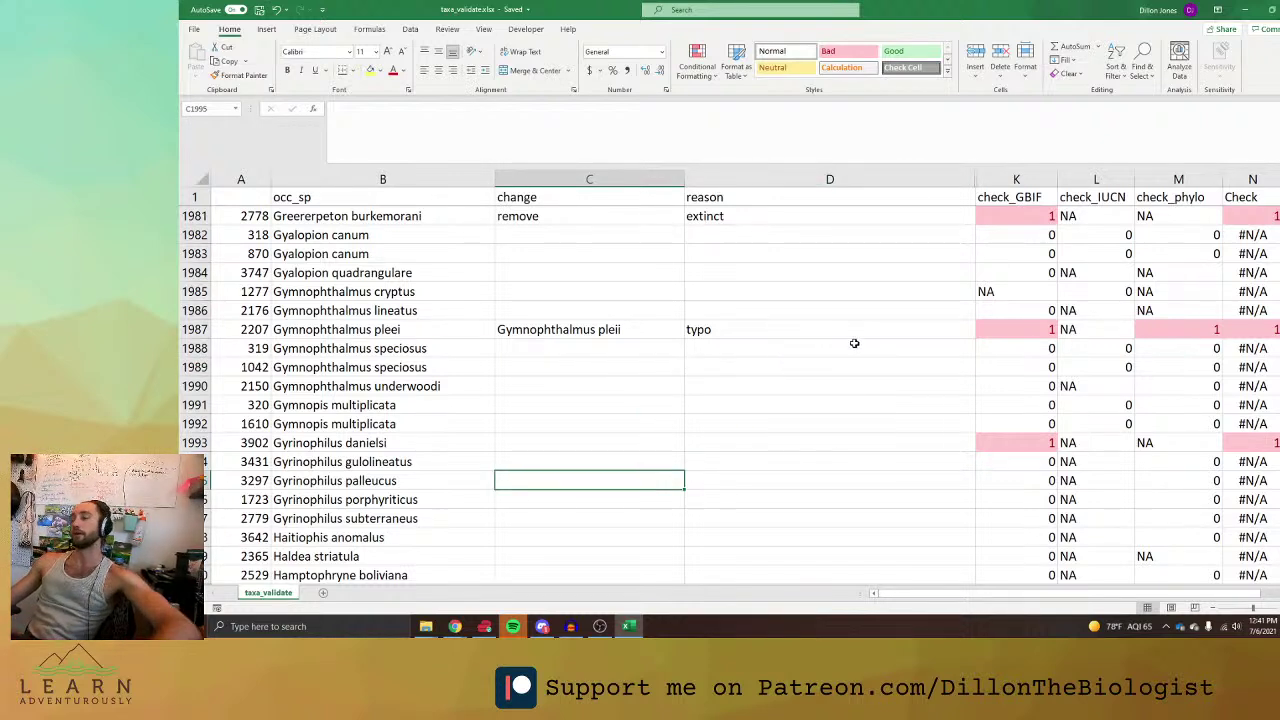
pyautogui.click(1201, 333)
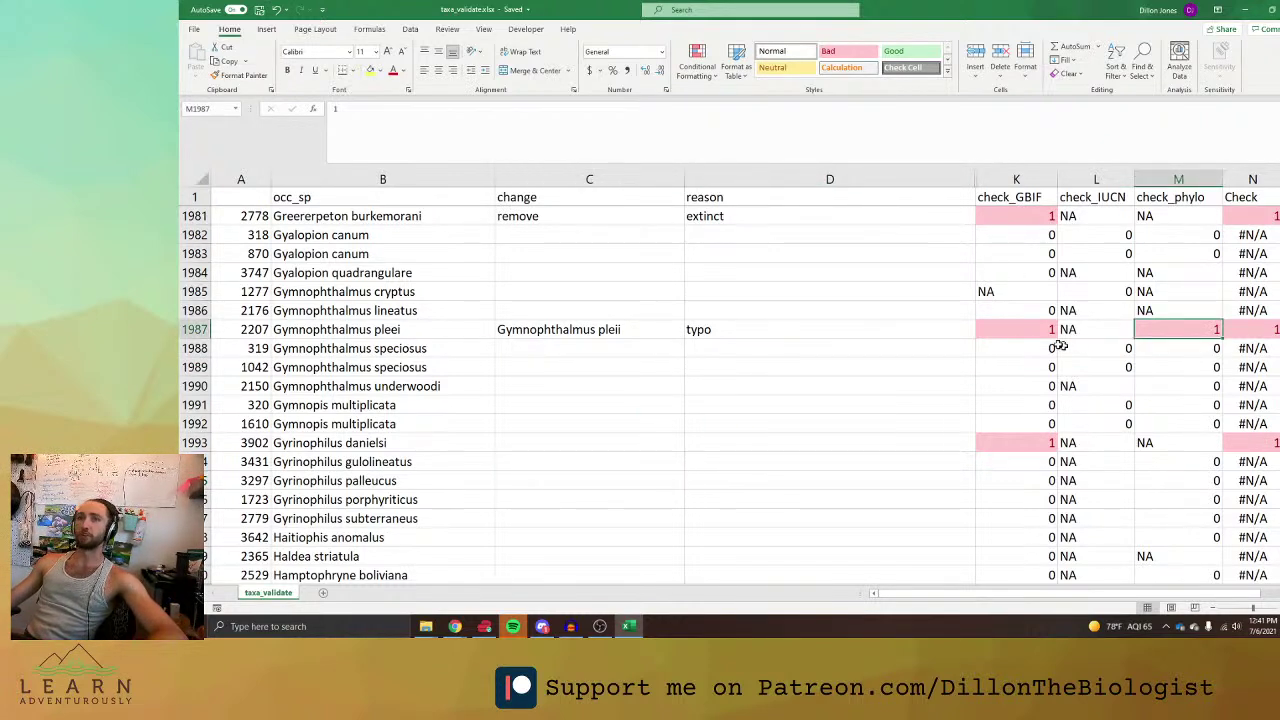
pyautogui.click(603, 442)
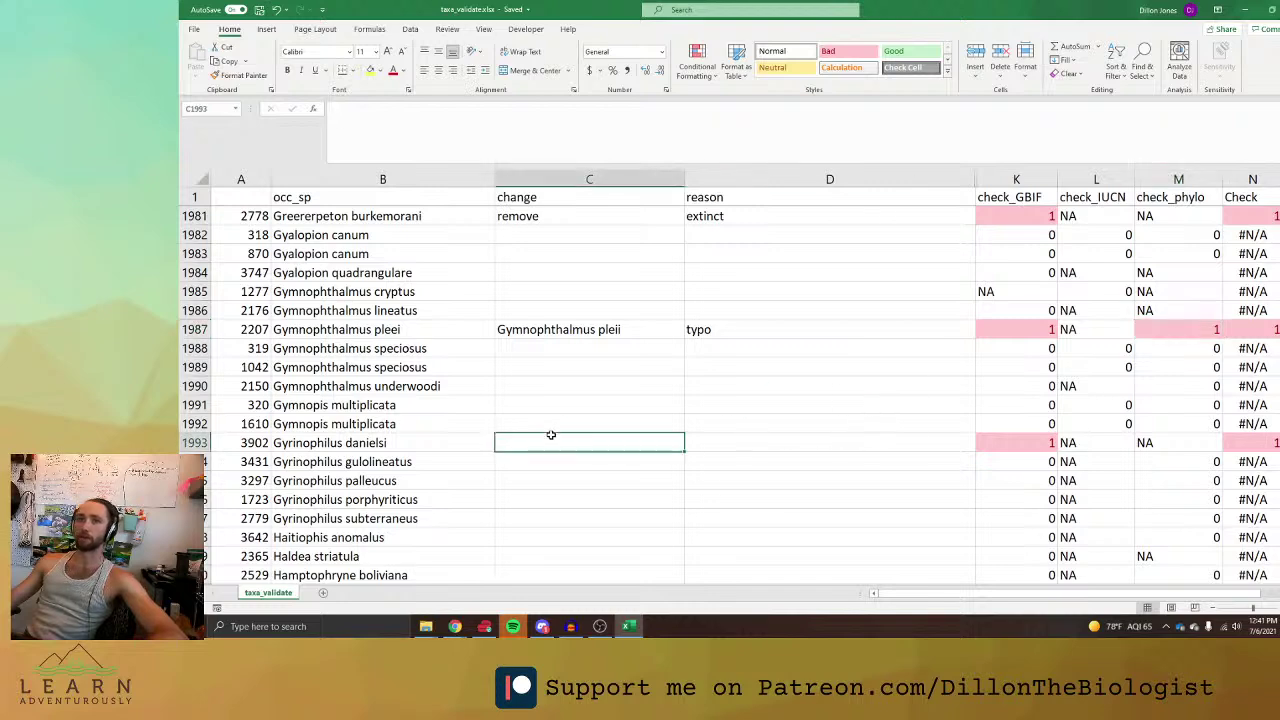
pyautogui.click(415, 443)
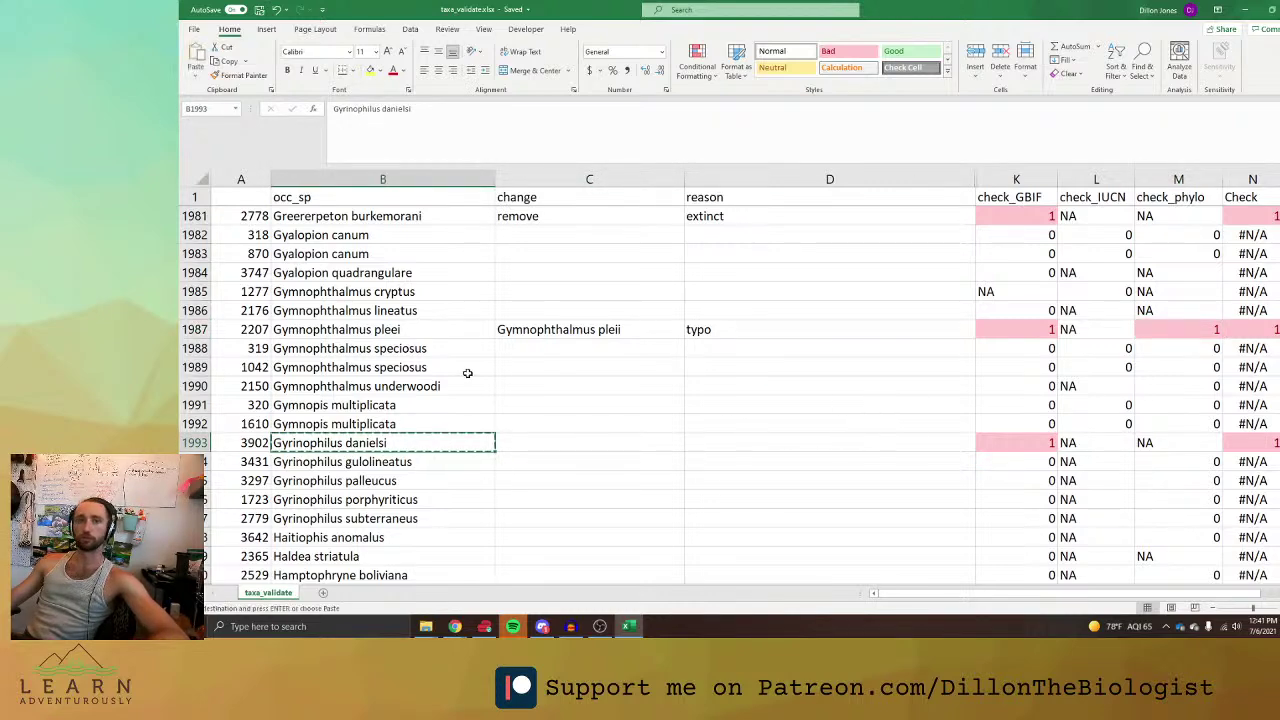
pyautogui.hotkey('alt', 'Tab')
pyautogui.click(636, 30)
pyautogui.hotkey('ctrl', 'v')
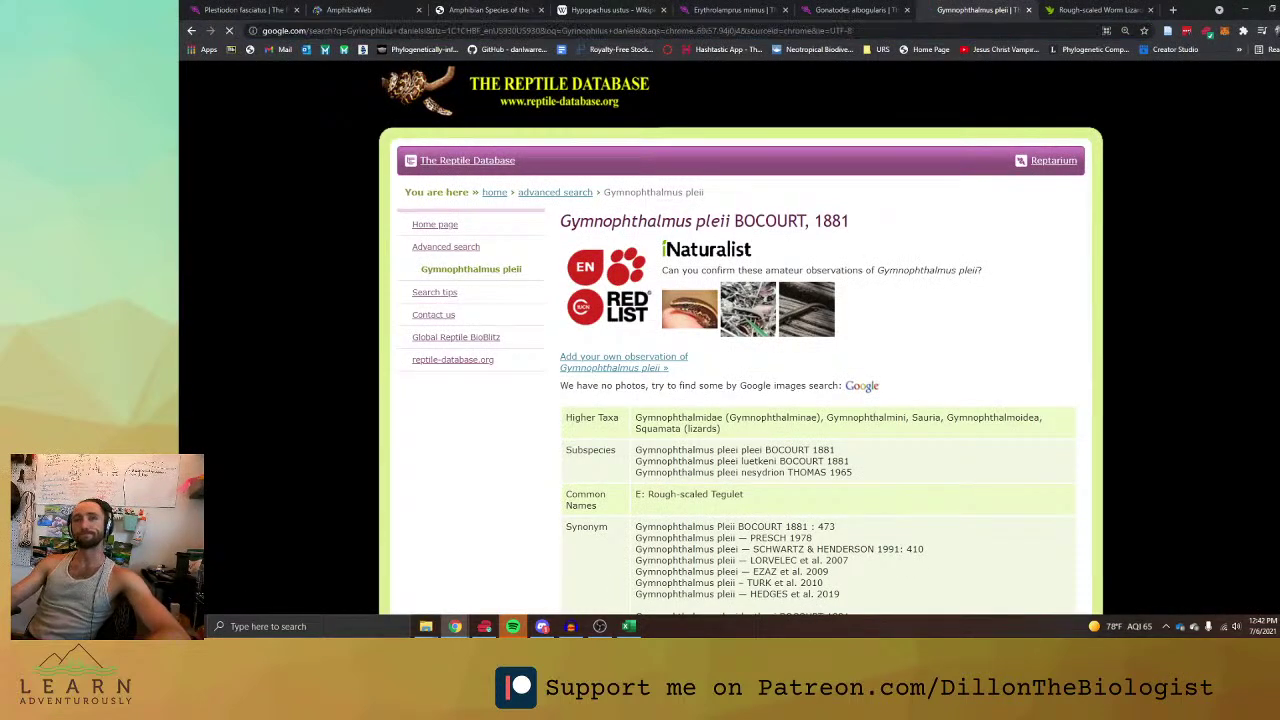
pyautogui.press('Return')
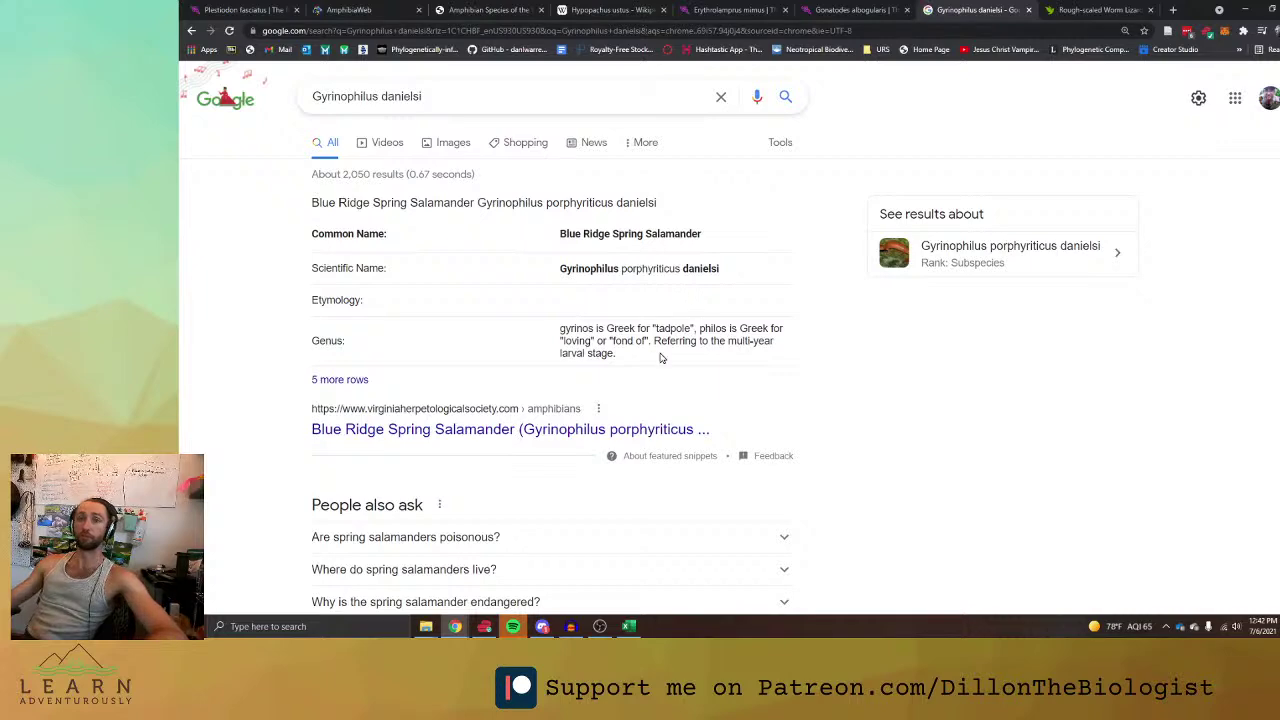
# Open the Amphibian Species of the World entry for Gyrinophilus porphyriticus from the search results.
pyautogui.scroll(-2, 618, 380)
pyautogui.scroll(-4, 577, 385)
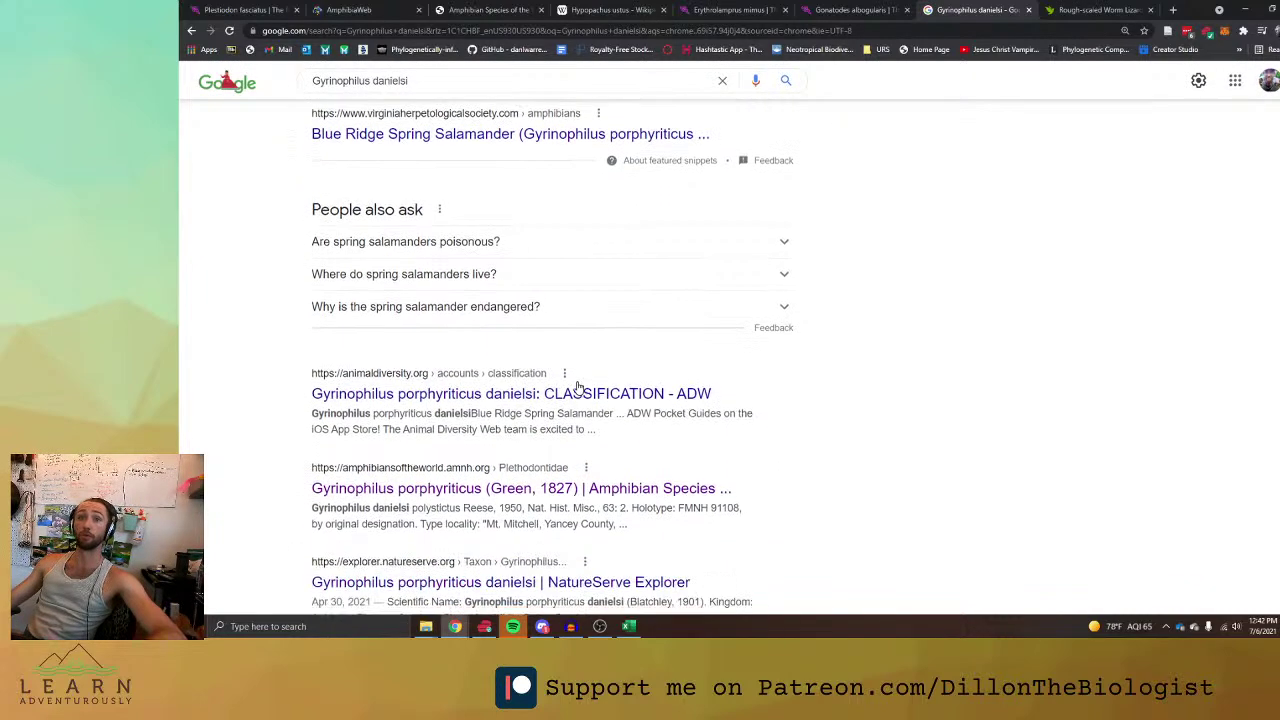
pyautogui.click(567, 429)
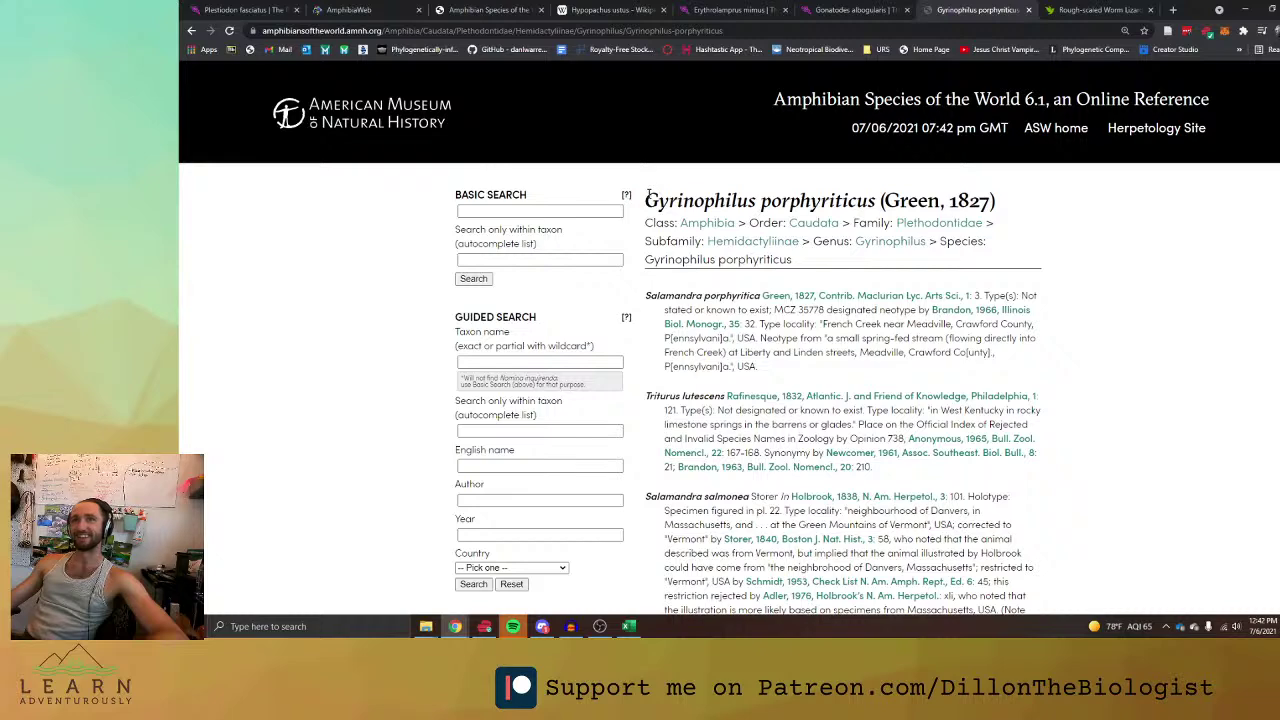
# Copy the name Gyrinophilus porphyriticus from the entry's heading into the change cell C1993 of the Excel sheet.
pyautogui.moveTo(647, 194); pyautogui.dragTo(879, 201)
pyautogui.press('super+c')
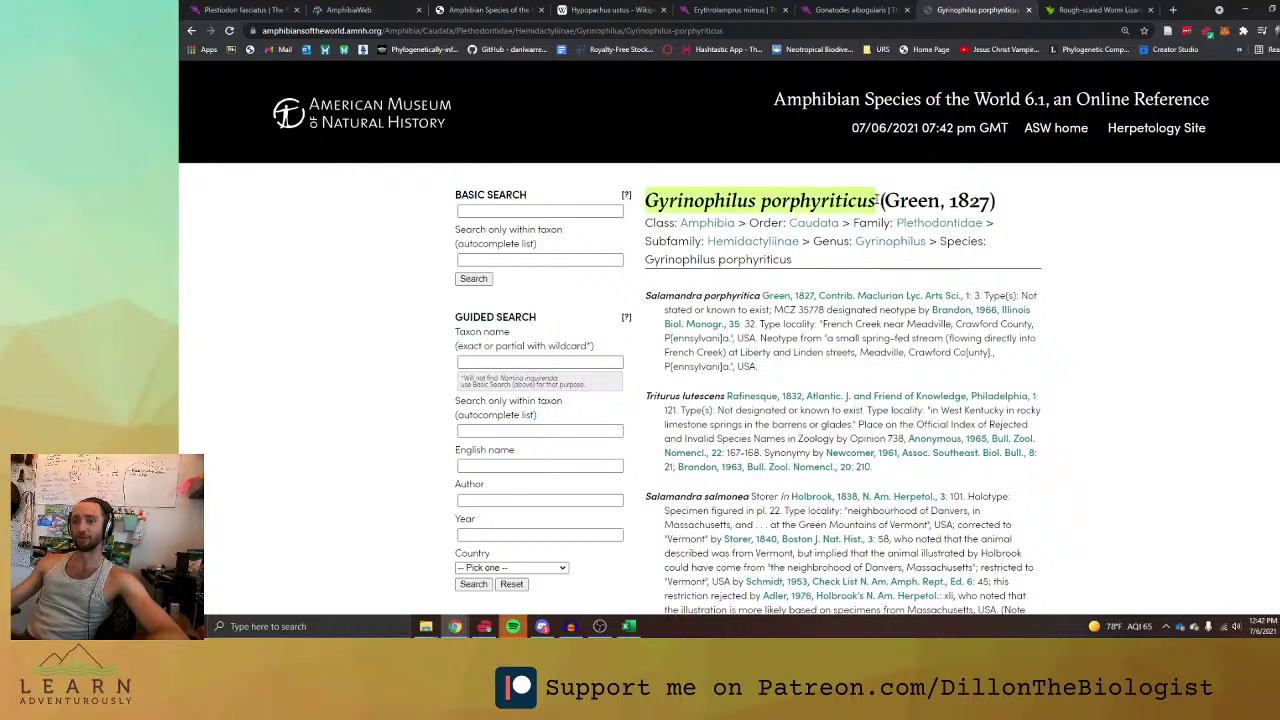
pyautogui.hotkey('alt', 'Tab')
pyautogui.click(546, 443)
pyautogui.rightClick(548, 444)
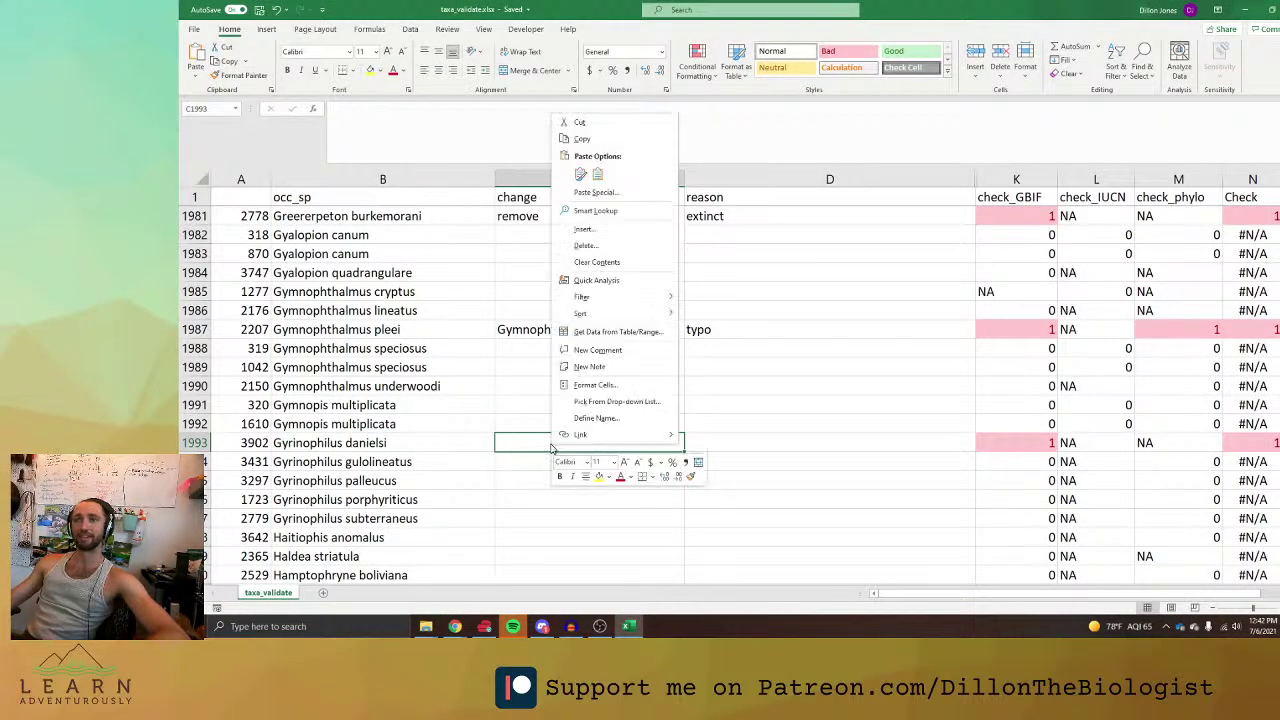
pyautogui.click(581, 174)
# Examine the synonym list and English names in the Gyrinophilus porphyriticus entry in Chrome for citations that place danielsi under this species.
pyautogui.hotkey('alt', 'Tab')
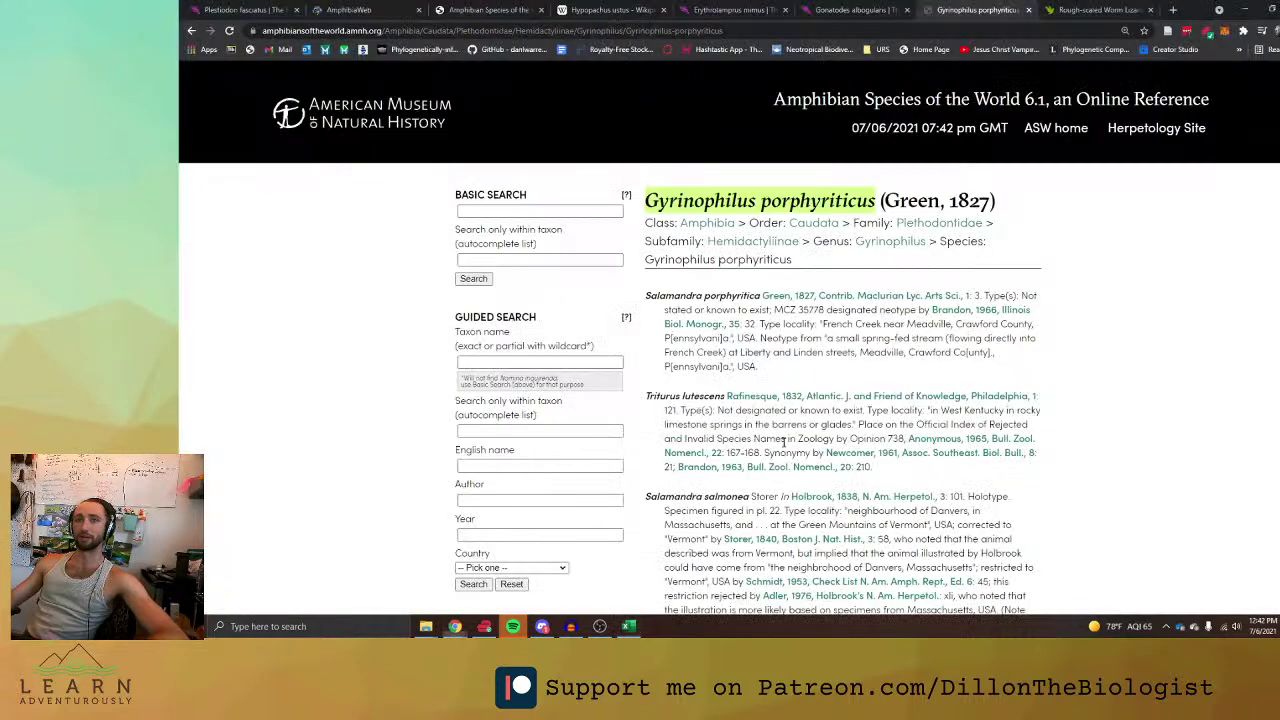
pyautogui.scroll(-8, 784, 443)
pyautogui.scroll(-6, 784, 443)
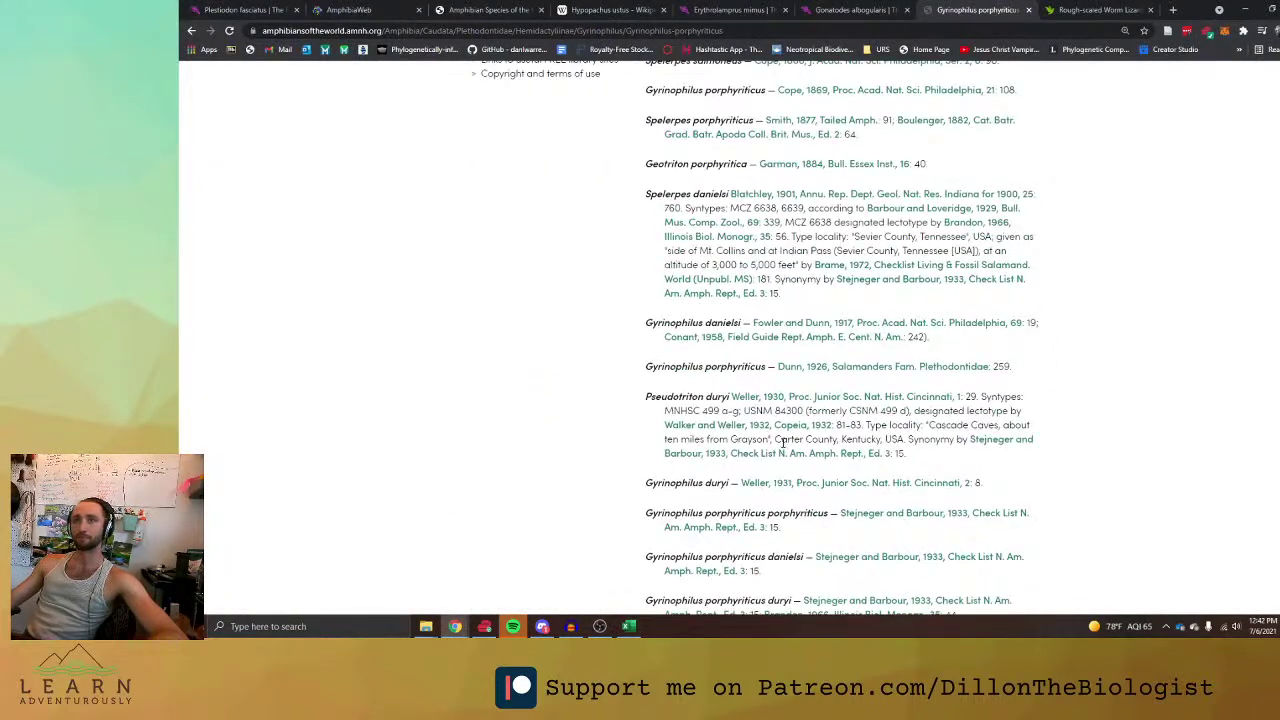
pyautogui.scroll(-3, 784, 443)
pyautogui.hotkey('alt', 'Tab')
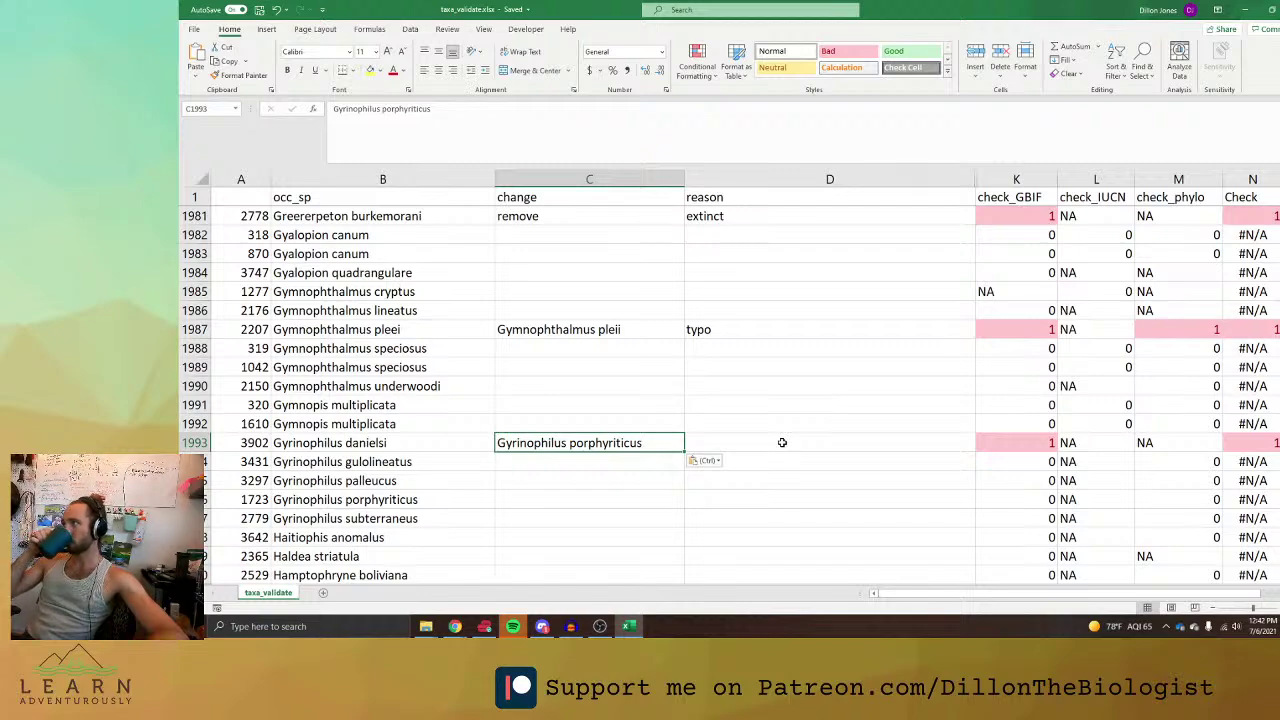
pyautogui.hotkey('alt', 'Tab')
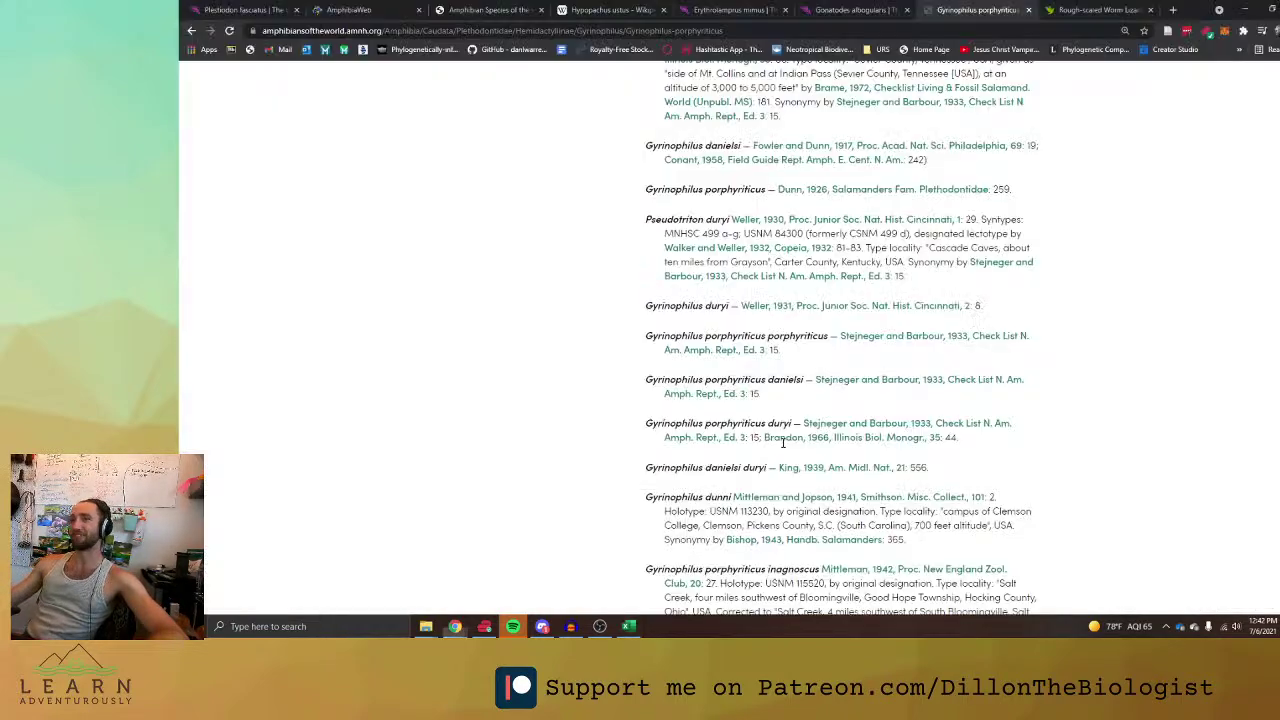
pyautogui.scroll(-10, 782, 442)
pyautogui.scroll(5, 802, 420)
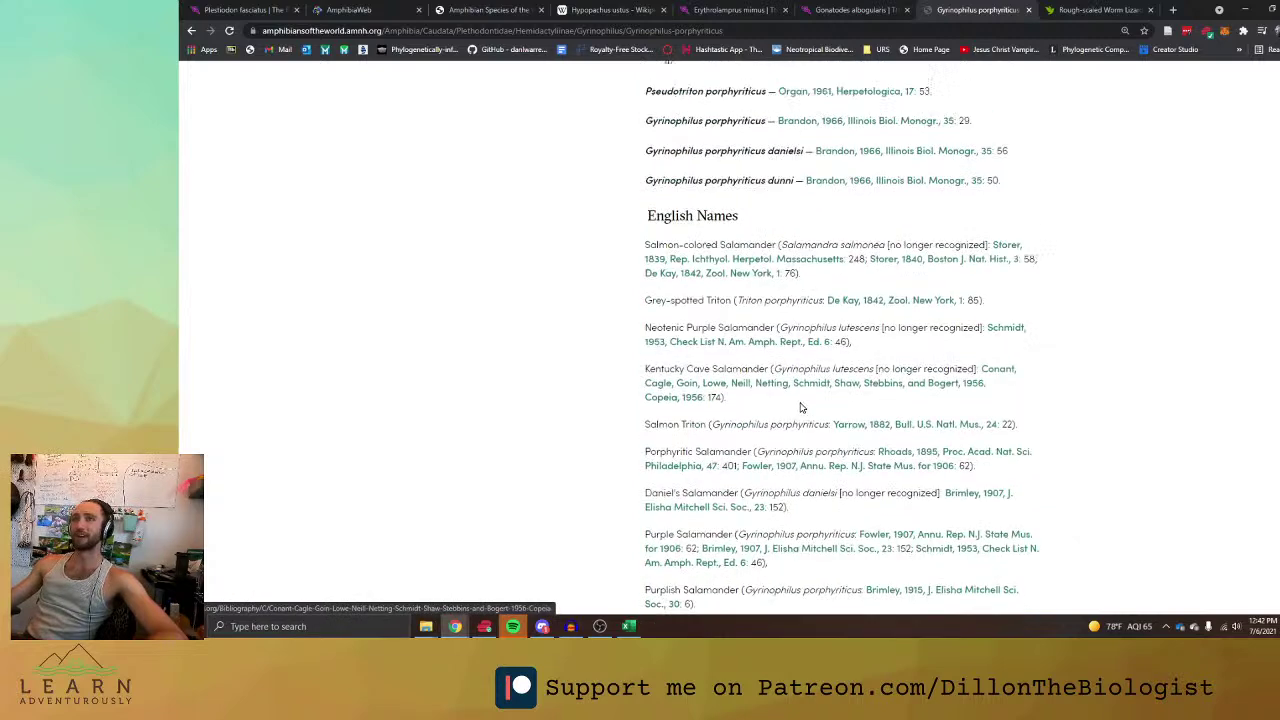
pyautogui.hotkey('alt', 'Tab')
pyautogui.hotkey('ctrl', 'v')
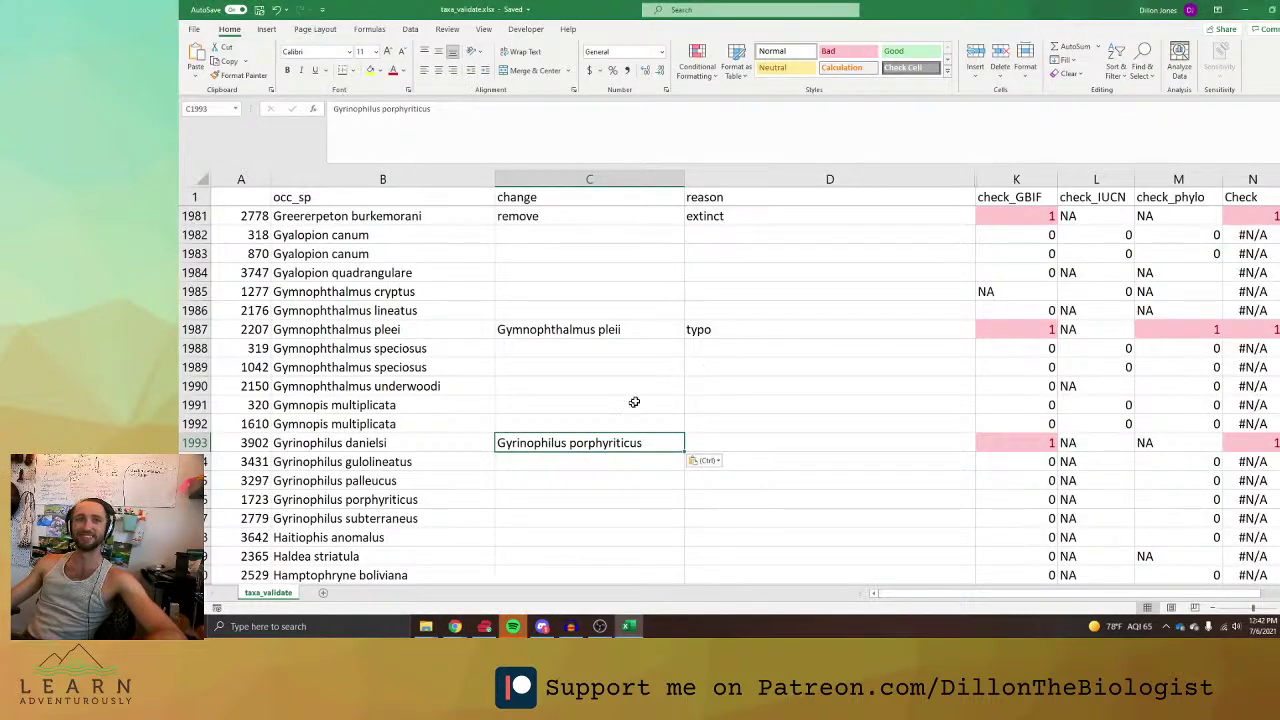
pyautogui.hotkey('alt', 'Tab')
pyautogui.hotkey('alt', 'Tab')
pyautogui.hotkey('alt', 'Tab')
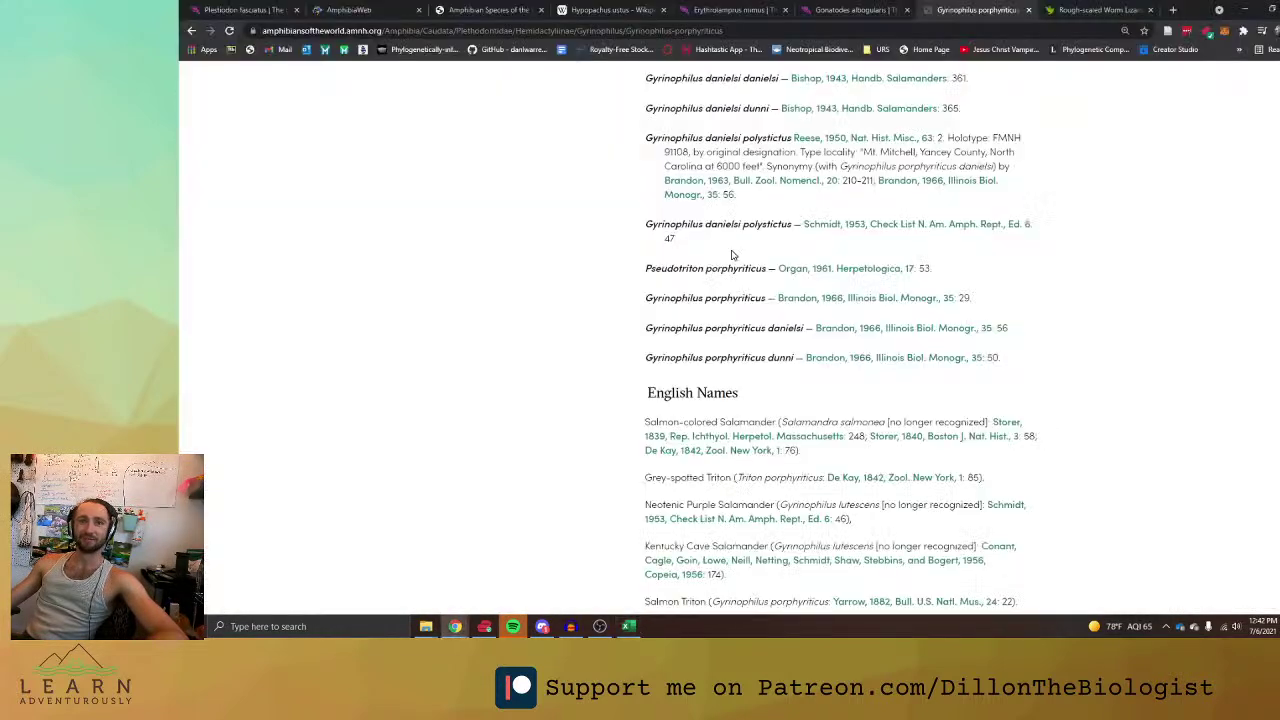
pyautogui.scroll(3, 720, 268)
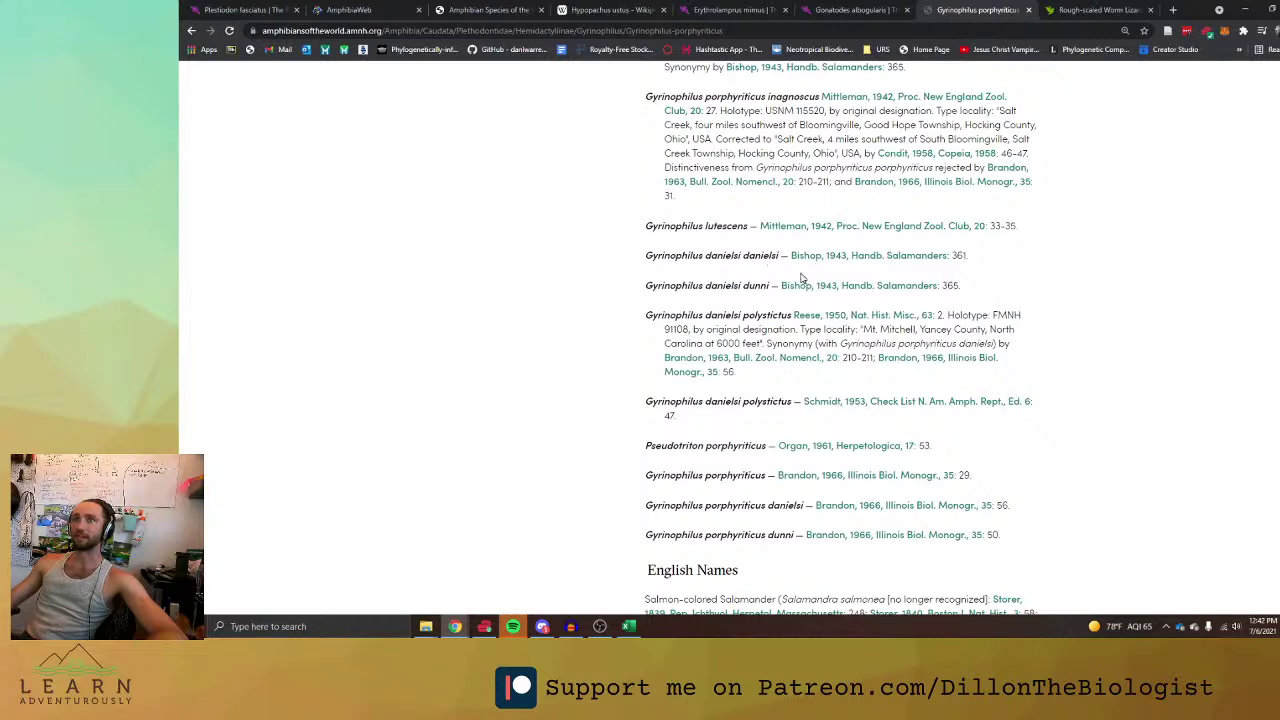
pyautogui.scroll(1, 801, 278)
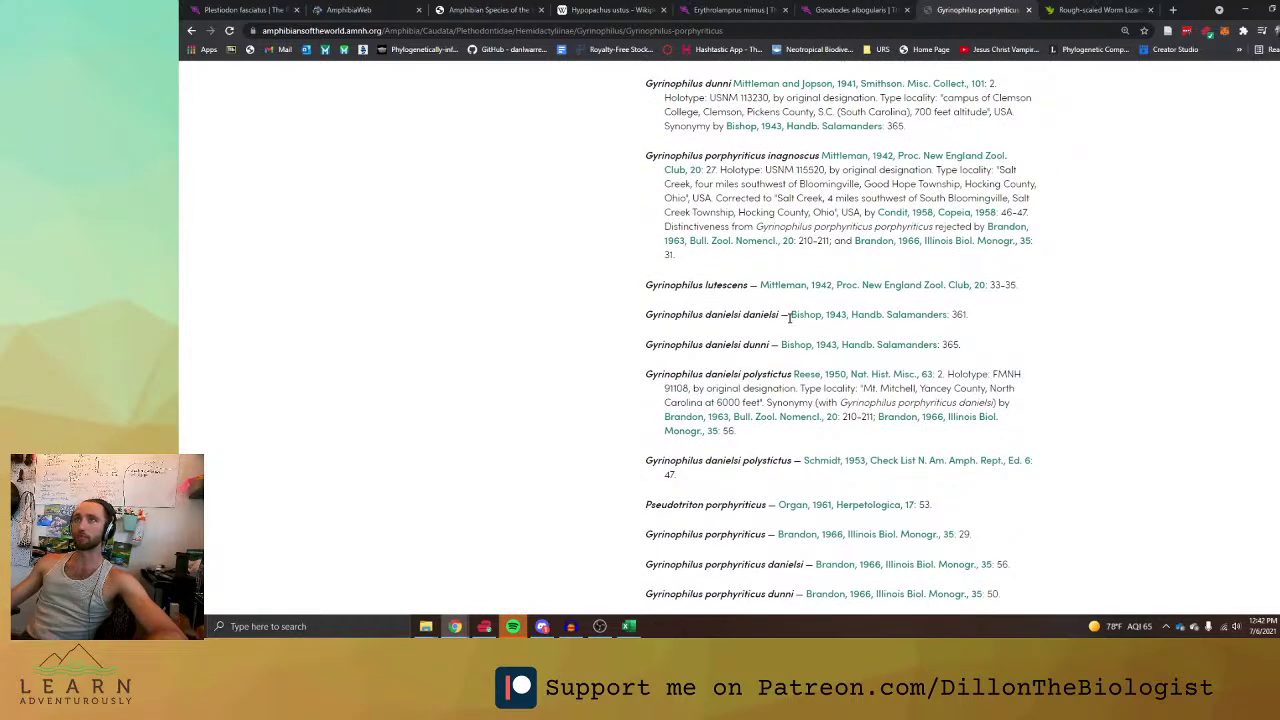
pyautogui.scroll(-1, 766, 386)
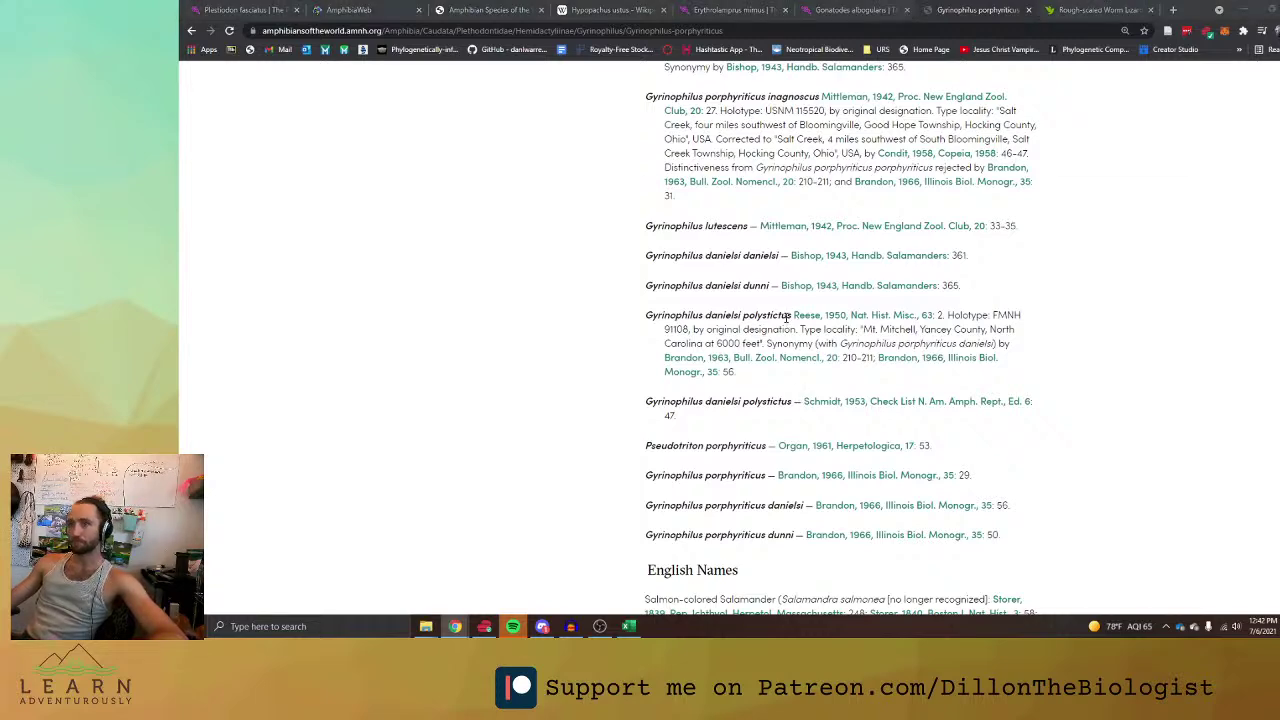
pyautogui.hotkey('alt', 'Tab')
pyautogui.hotkey('alt', 'Tab')
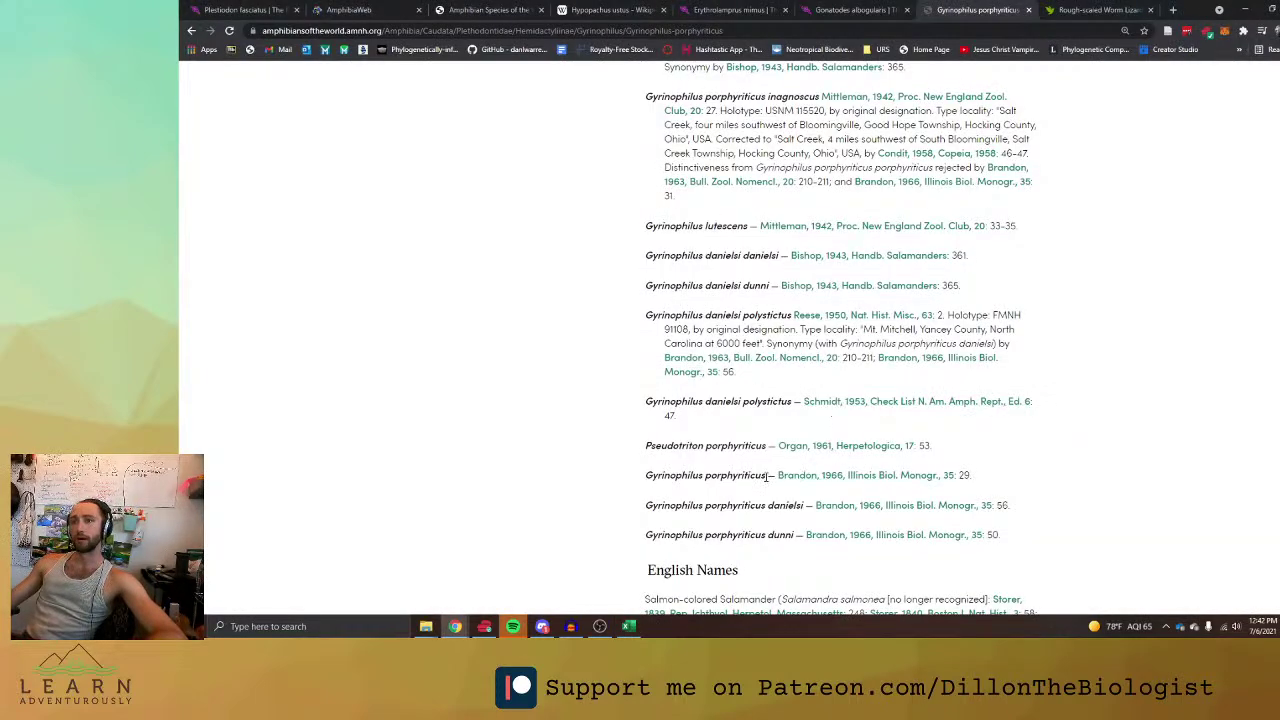
# Copy the 1961 Herpetologica, 17 citation beside Pseudotriton porphyriticus into the reason cell D1993 of the Excel sheet.
pyautogui.moveTo(776, 446); pyautogui.dragTo(914, 446)
pyautogui.hotkey('ctrl', 'c')
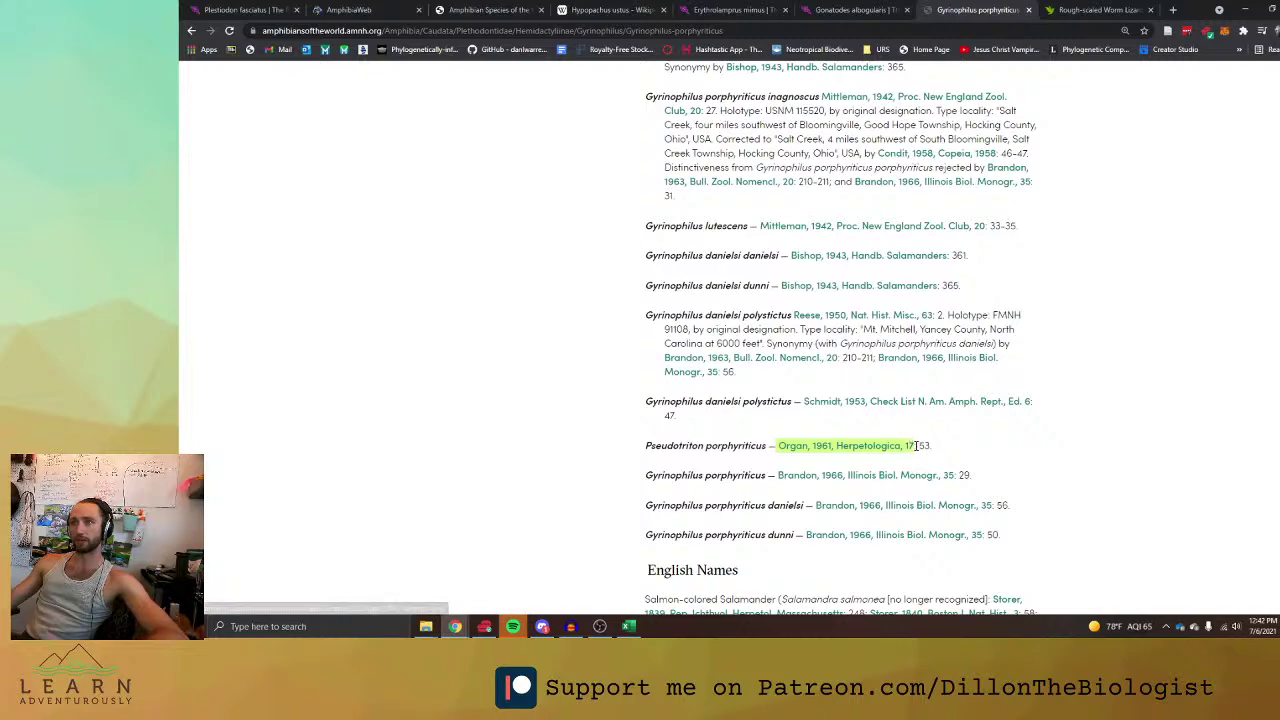
pyautogui.hotkey('alt', 'Tab')
pyautogui.click(729, 440)
pyautogui.hotkey('ctrl', 'v')
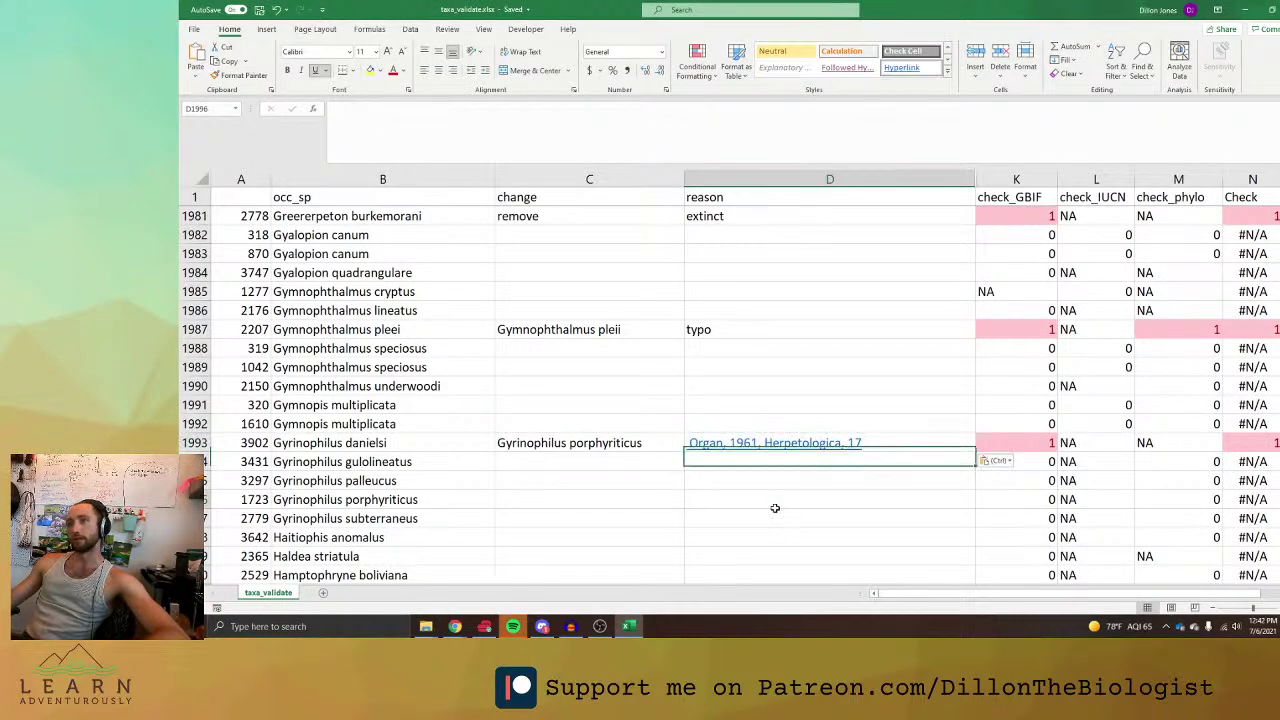
pyautogui.click(772, 504)
# Look through the rows below 1993 of the sheet for the next species flagged in the check_GBIF column.
pyautogui.scroll(-4, 772, 504)
pyautogui.scroll(-20, 775, 503)
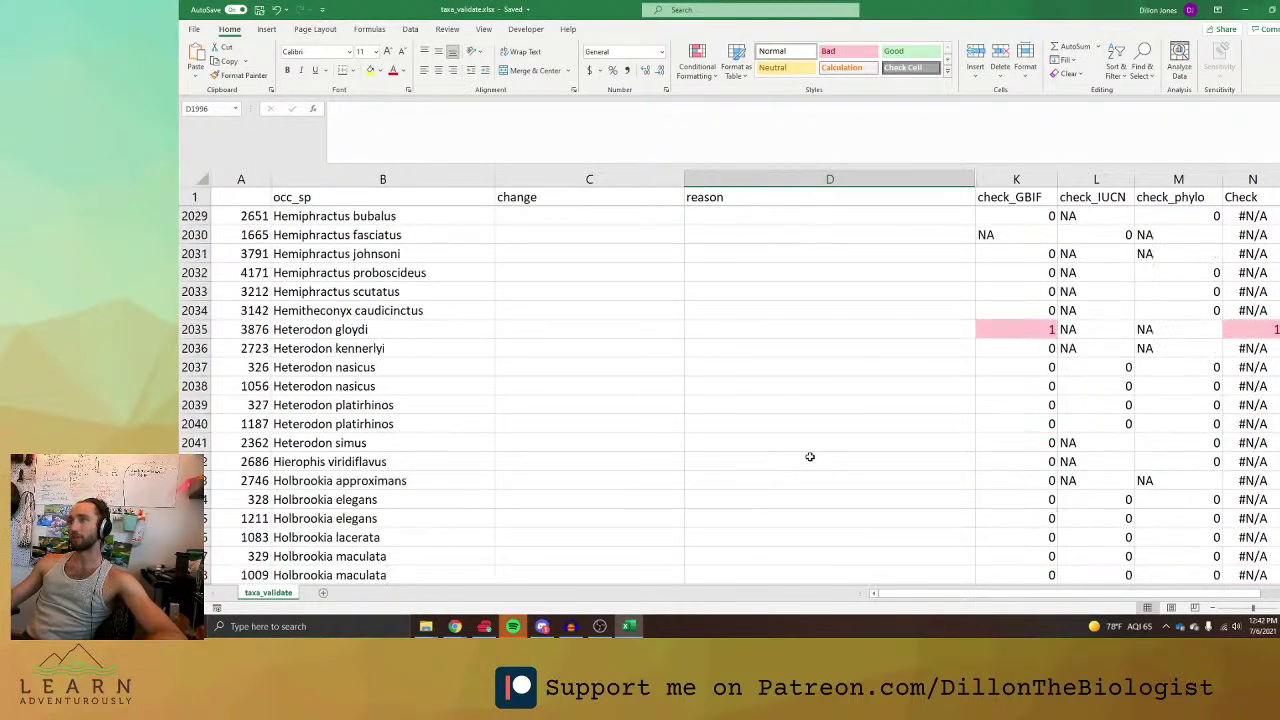
pyautogui.scroll(2, 814, 457)
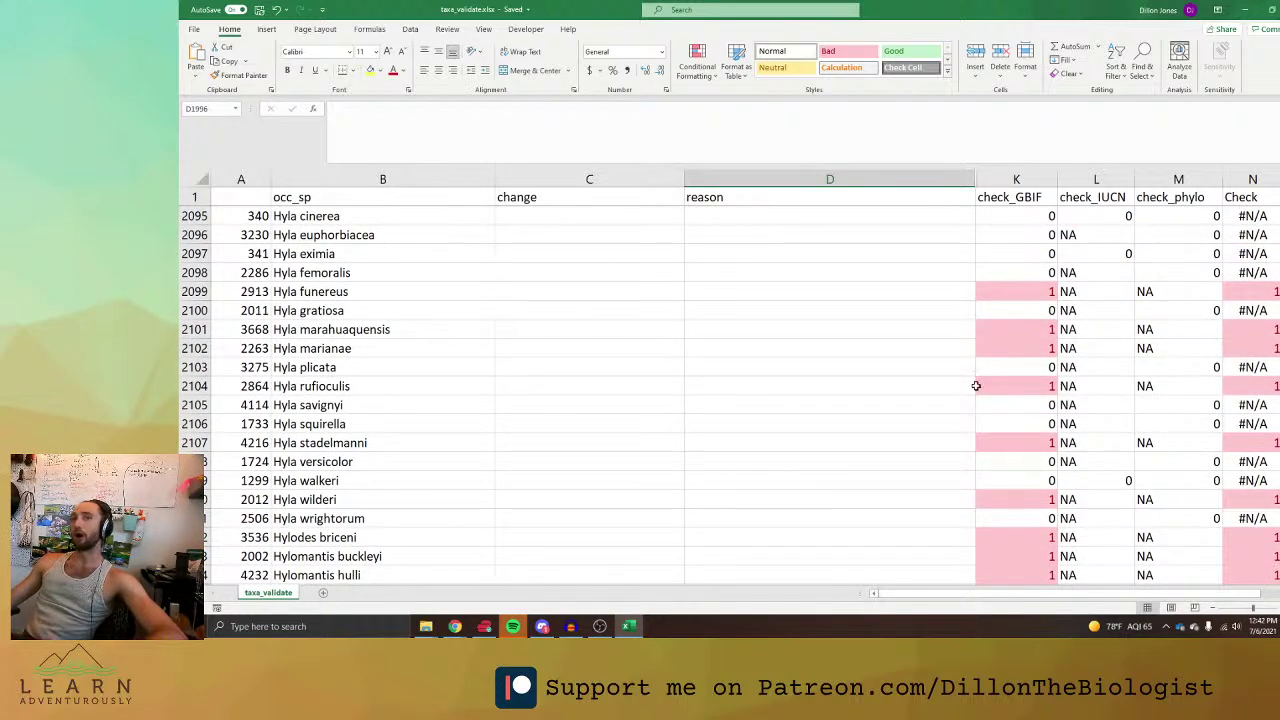
pyautogui.scroll(-1, 663, 508)
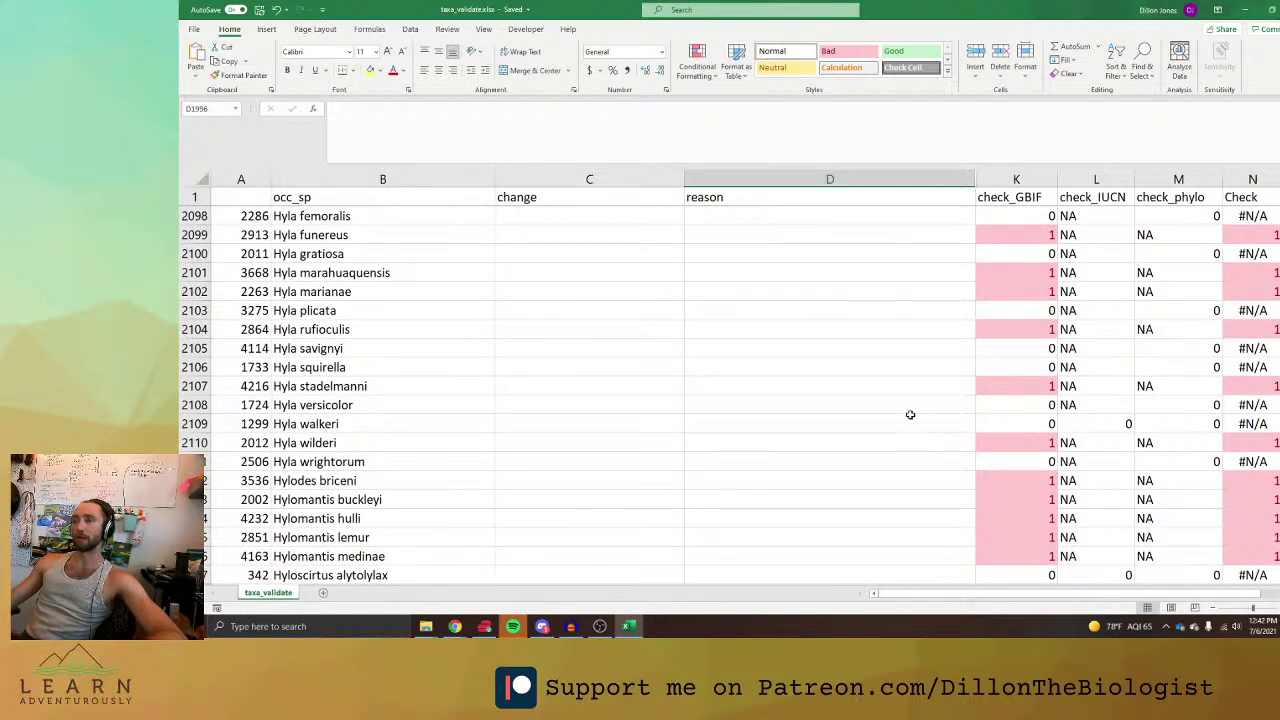
pyautogui.scroll(20, 1016, 323)
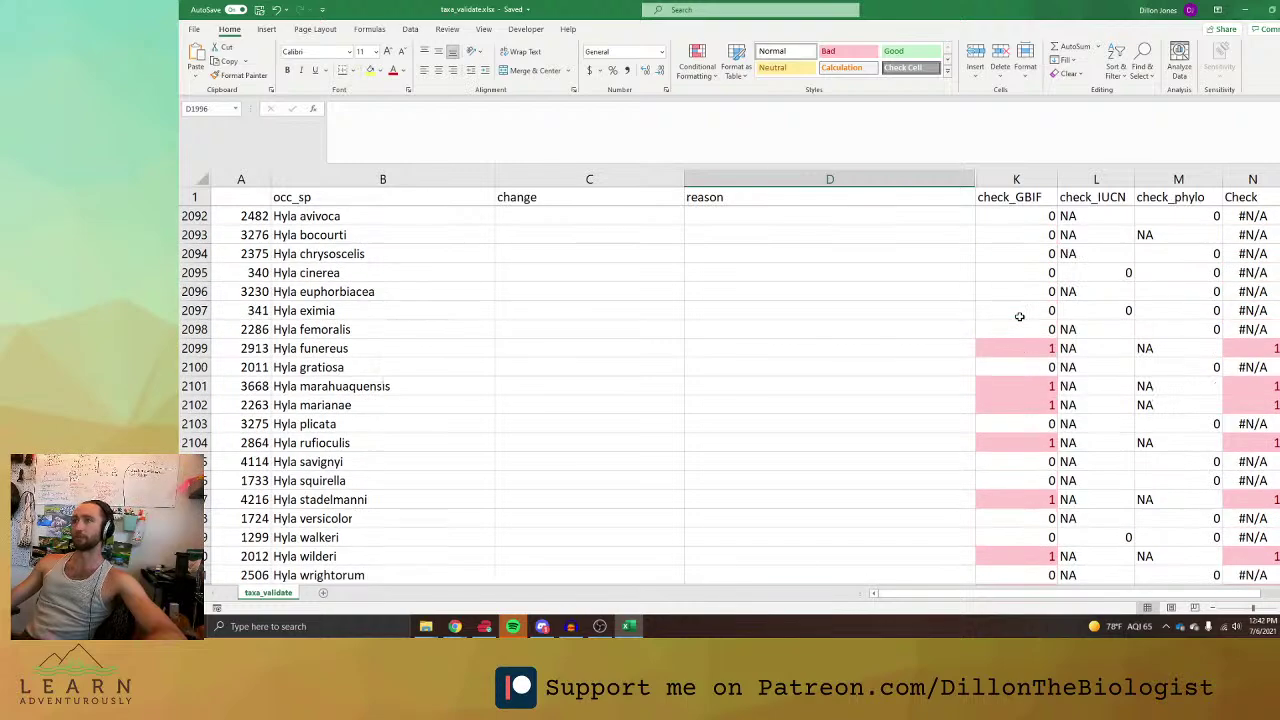
pyautogui.scroll(15, 1016, 339)
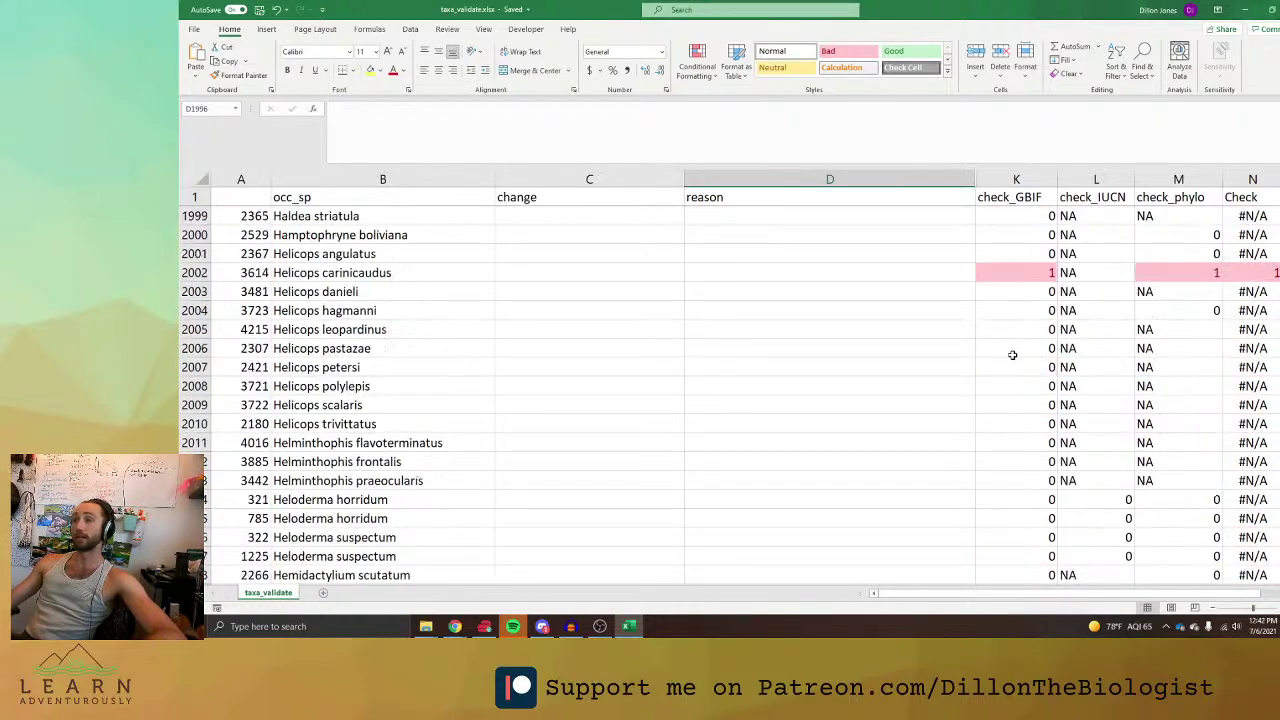
pyautogui.scroll(-8, 1014, 345)
pyautogui.scroll(2, 1012, 350)
pyautogui.click(942, 390)
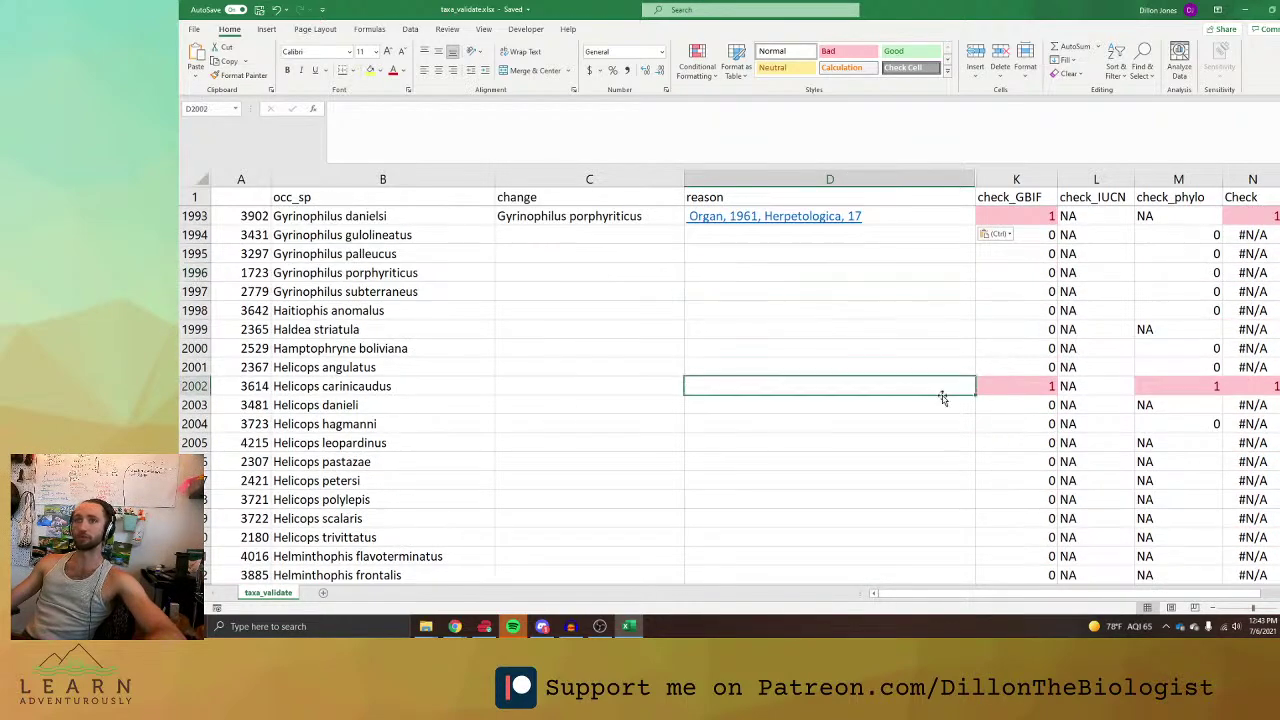
# Search the web in Chrome for Helicops carinicaudus and open the Reptile Database entry for Helicops carinicauda.
pyautogui.hotkey('alt', 'Tab')
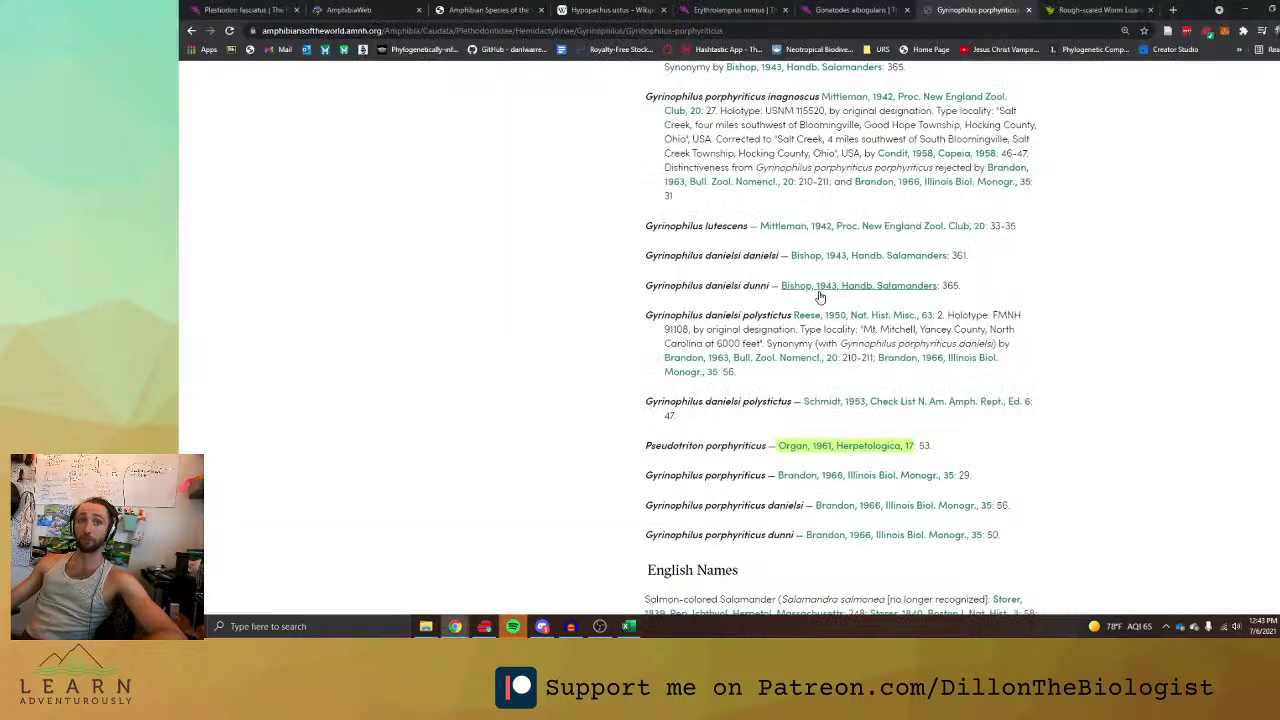
pyautogui.click(917, 29)
pyautogui.write('Helicops carinicaudus')
pyautogui.press('Return')
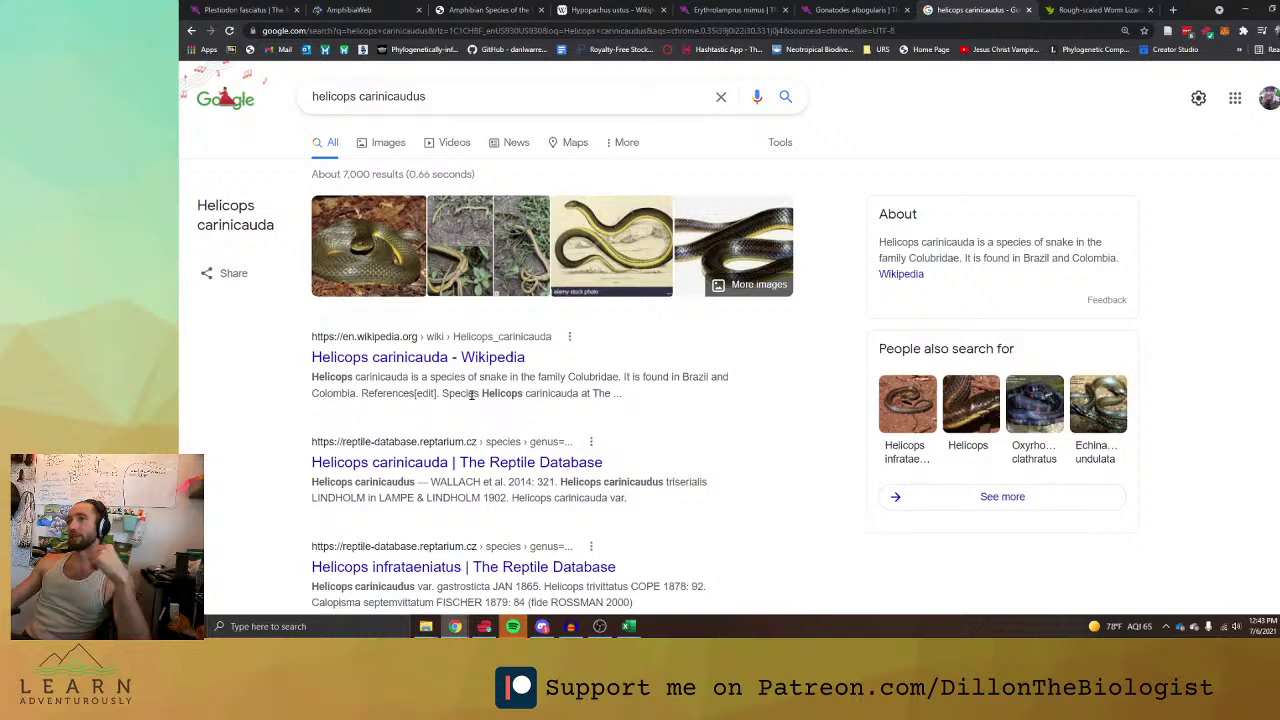
pyautogui.hotkey('alt', 'Tab')
pyautogui.hotkey('alt', 'Tab')
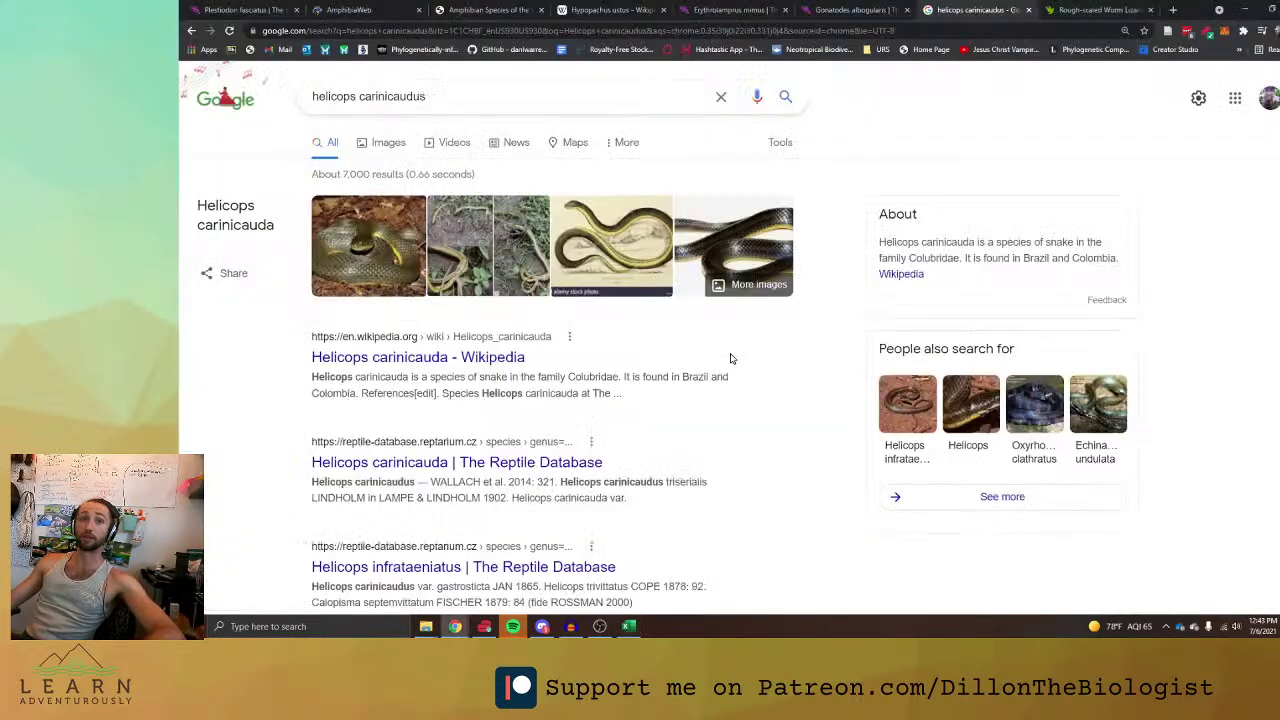
pyautogui.click(540, 462)
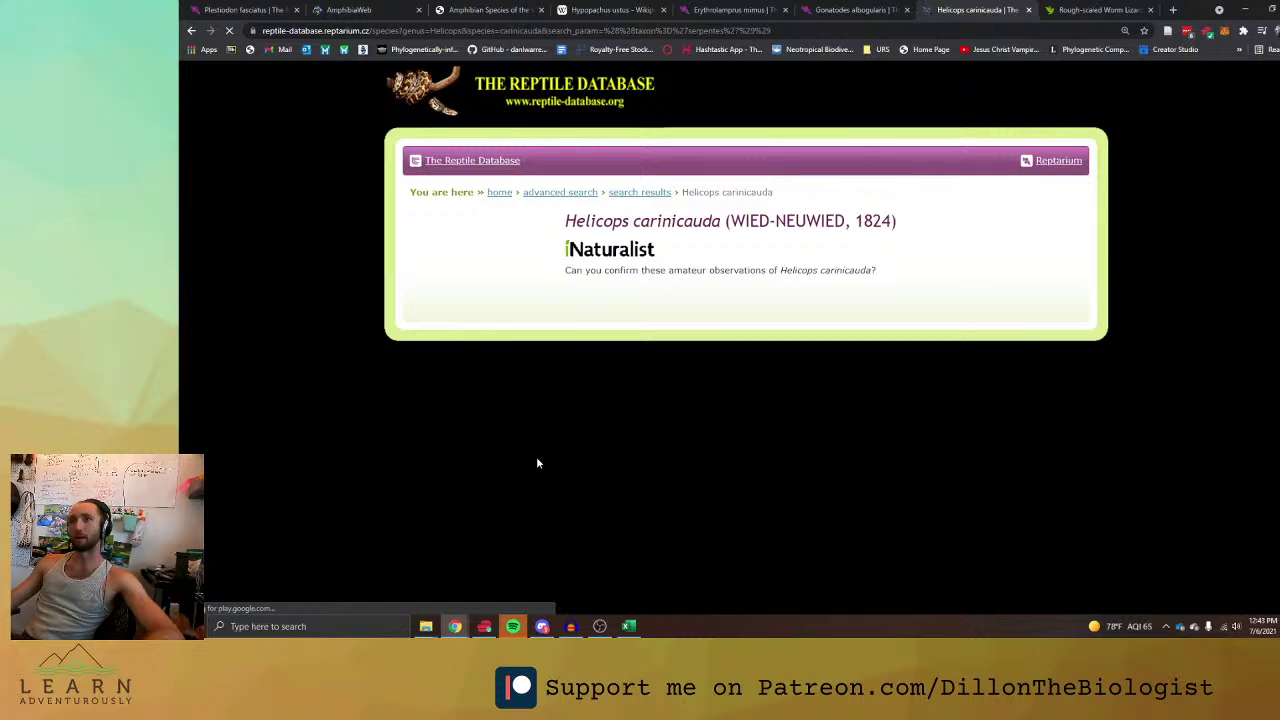
# Compare the name and synonyms in the Helicops carinicauda entry in Chrome with flagged row 2002 of the Excel sheet.
pyautogui.moveTo(553, 224); pyautogui.dragTo(716, 221)
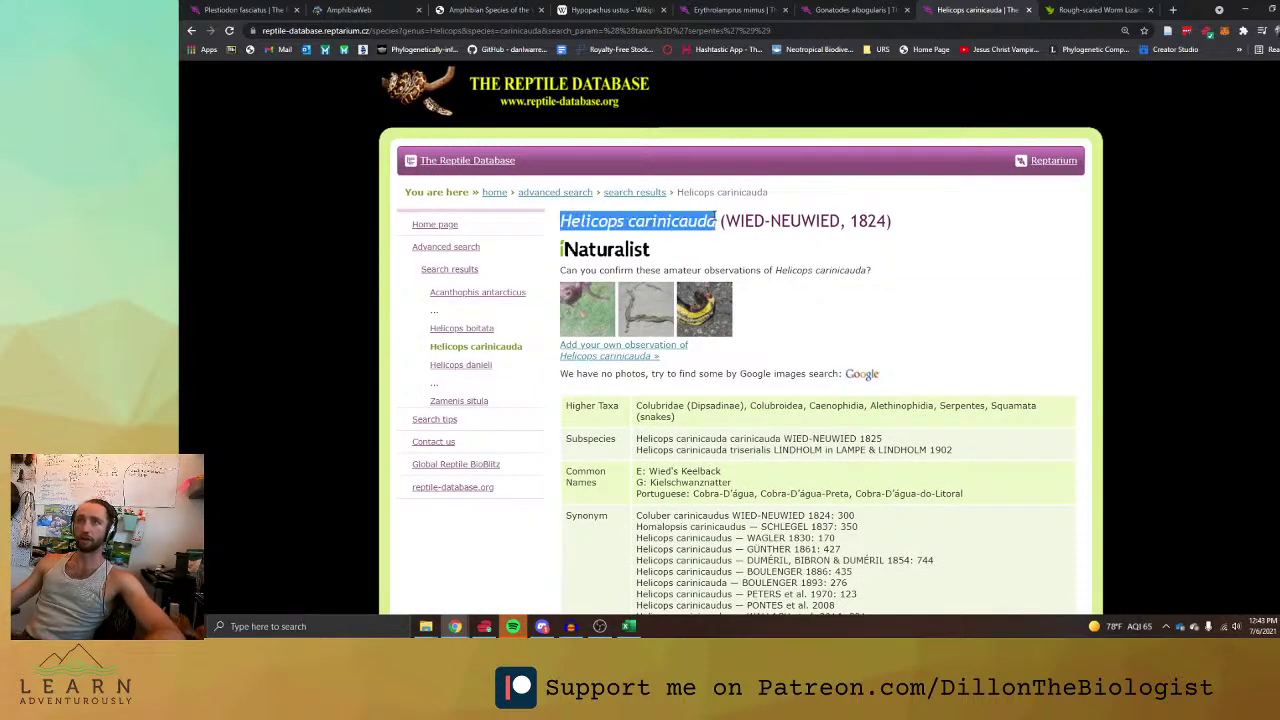
pyautogui.hotkey('alt', 'Tab')
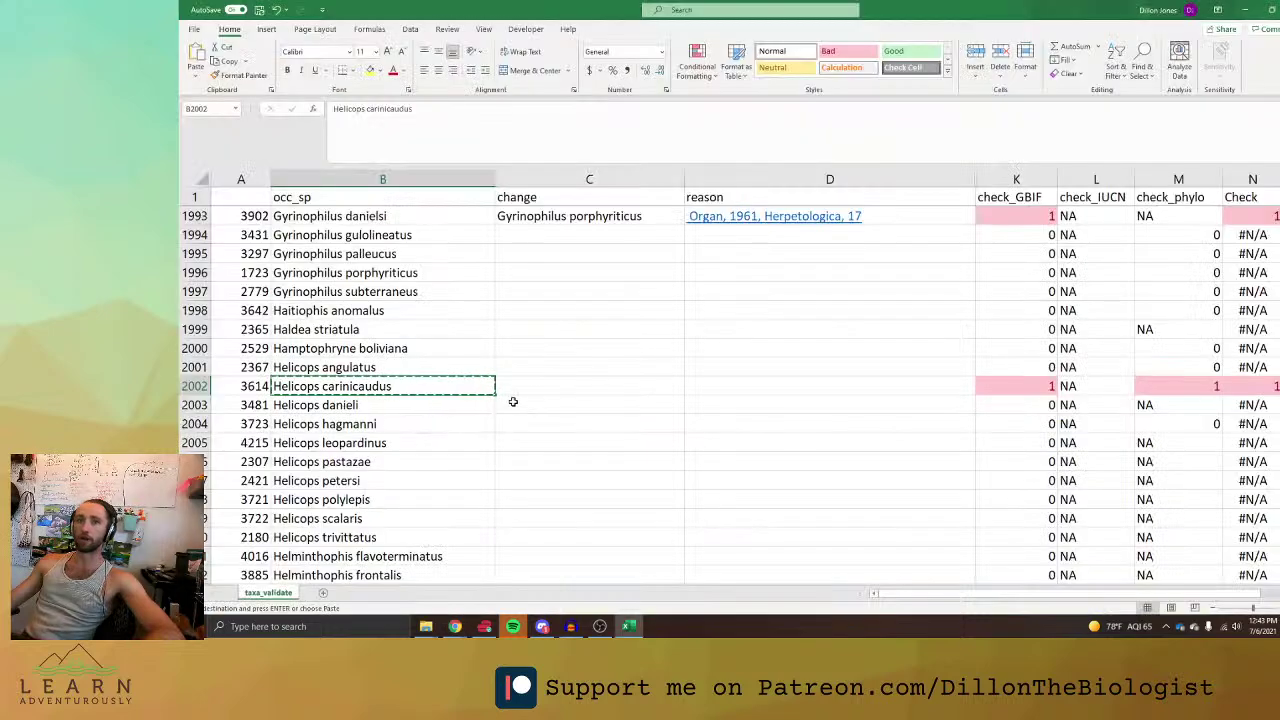
pyautogui.click(1110, 388)
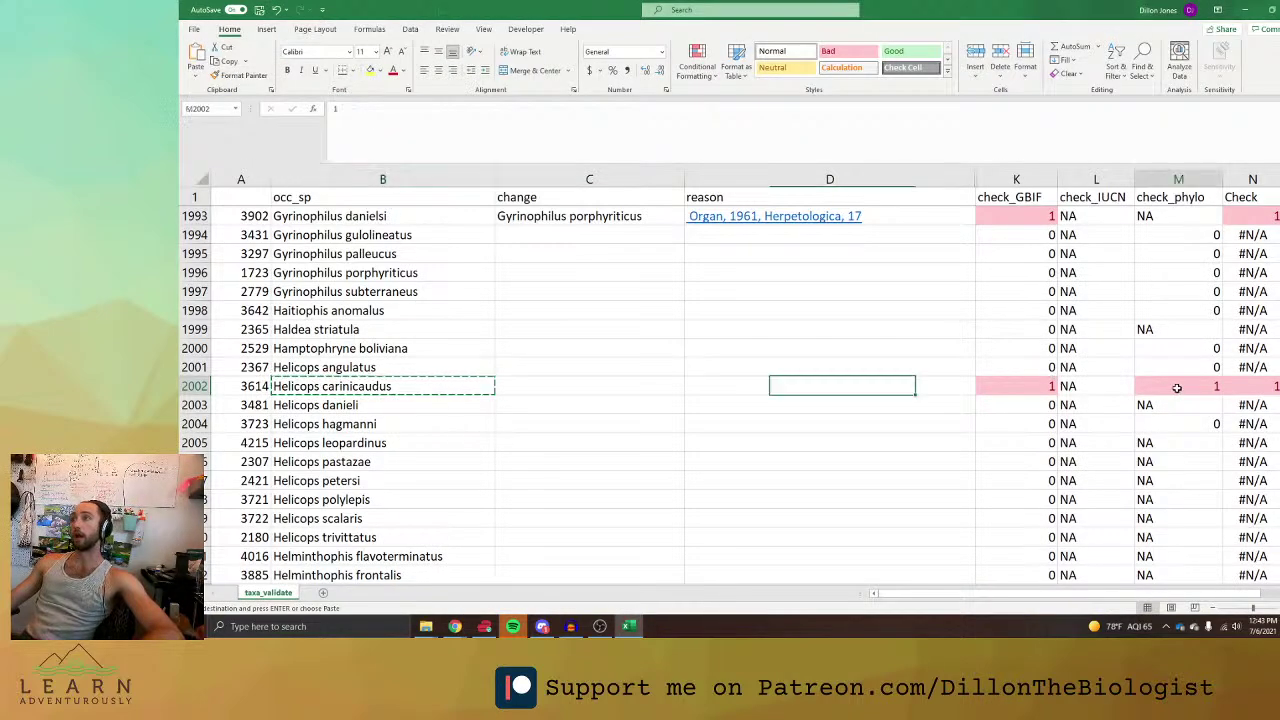
pyautogui.click(1020, 386)
pyautogui.click(598, 399)
pyautogui.click(588, 386)
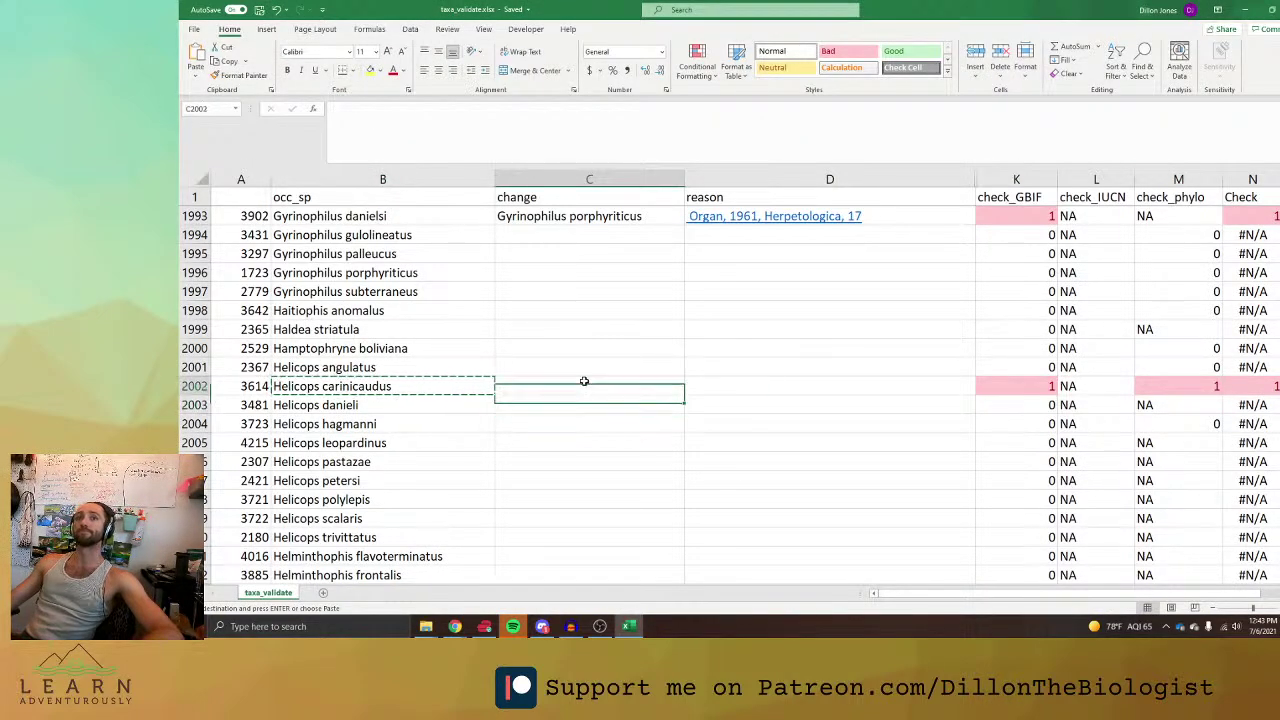
pyautogui.hotkey('alt', 'Tab')
pyautogui.scroll(-3, 810, 412)
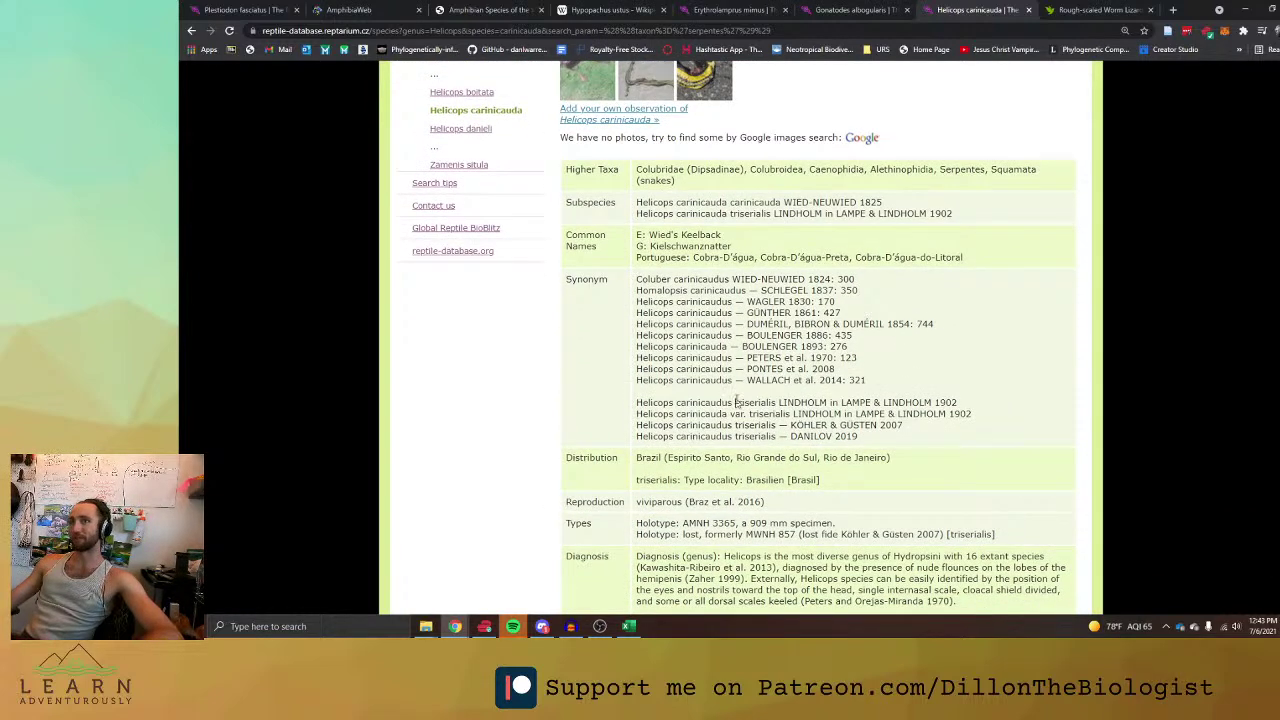
pyautogui.scroll(3, 737, 413)
pyautogui.hotkey('alt', 'Tab')
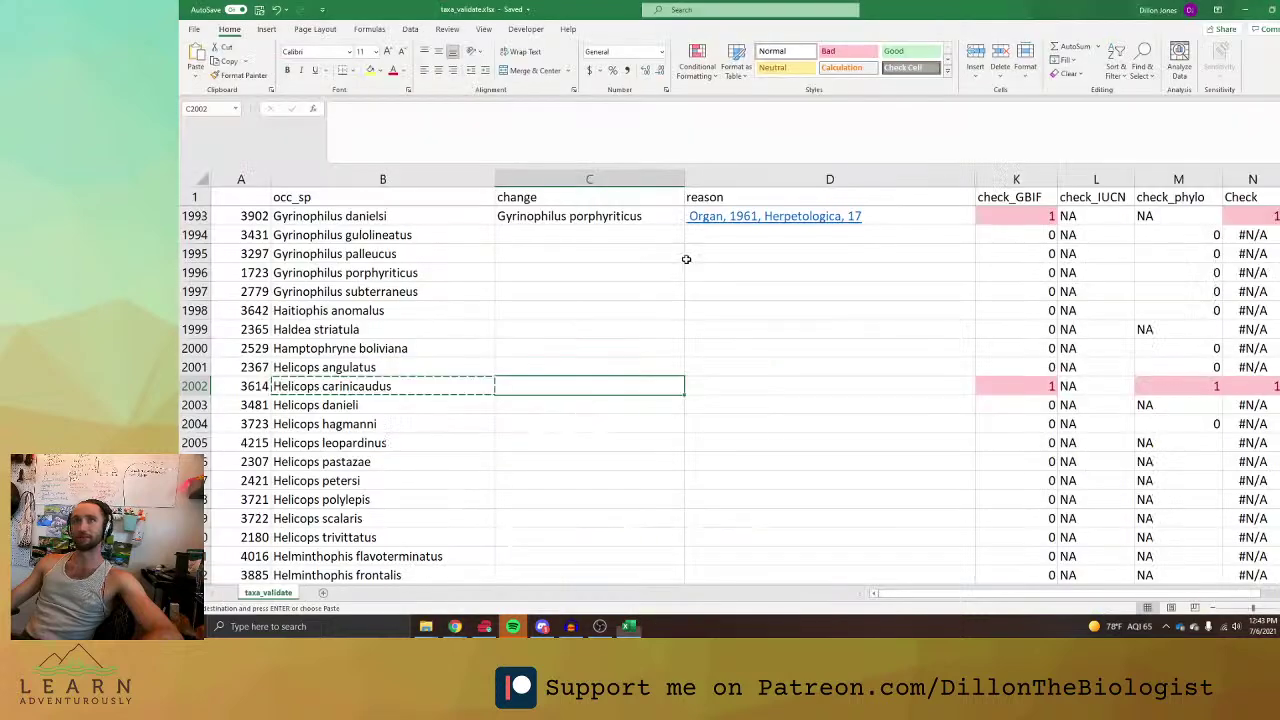
# Copy the name Helicops carinicauda from the entry's synonym list into the change cell C2002 of the Excel sheet.
pyautogui.hotkey('alt', 'Tab')
pyautogui.scroll(-2, 605, 374)
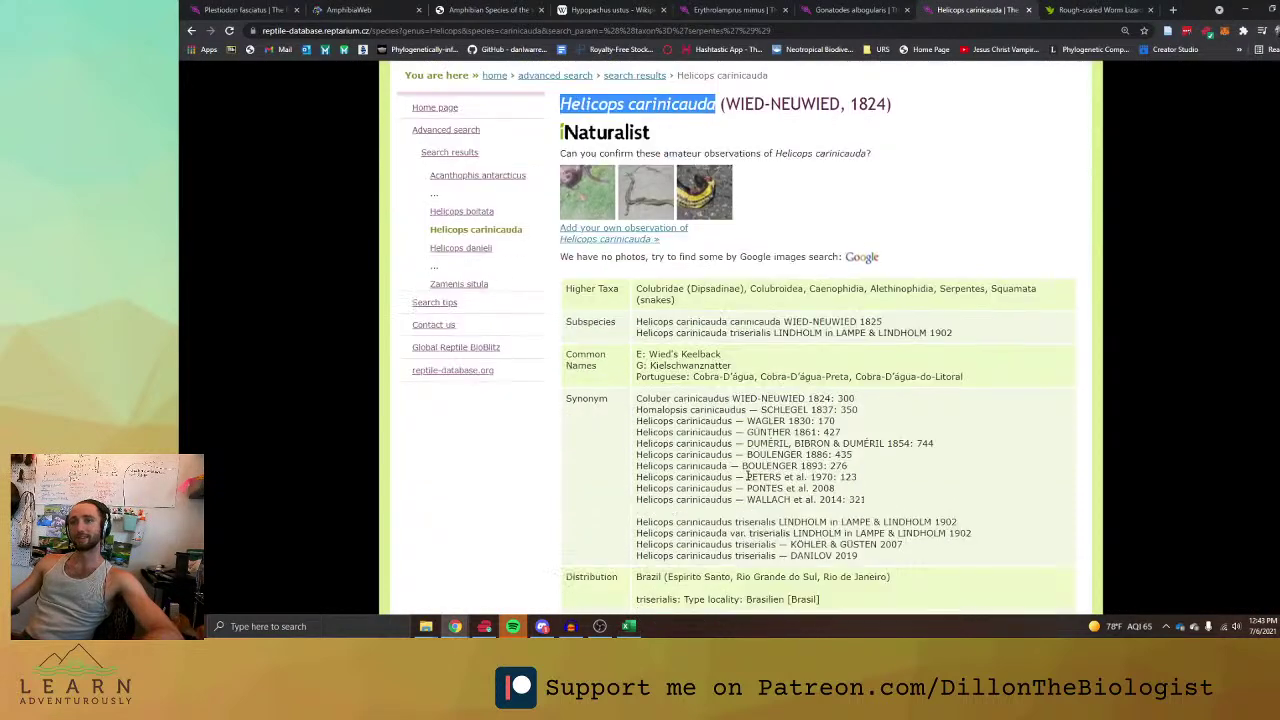
pyautogui.moveTo(637, 532); pyautogui.dragTo(731, 538)
pyautogui.hotkey('ctrl', 'c')
pyautogui.hotkey('alt', 'Tab')
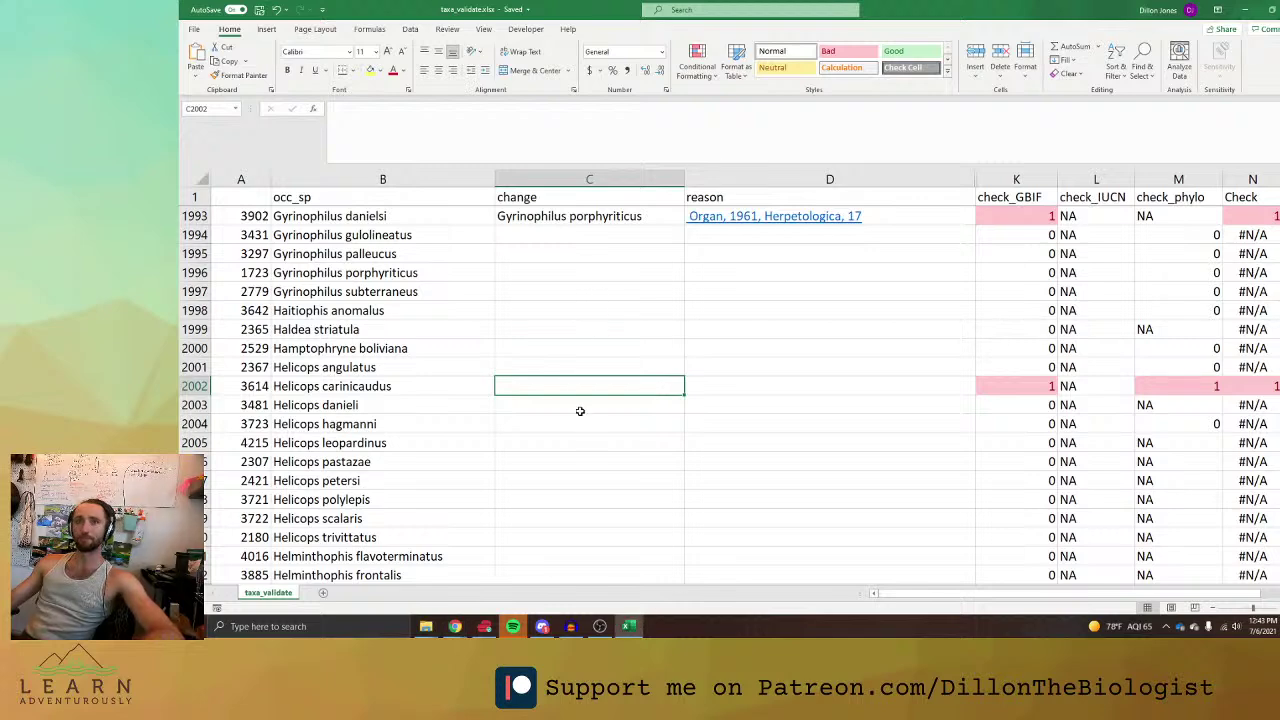
pyautogui.hotkey('ctrl', 'v')
pyautogui.press('Tab')
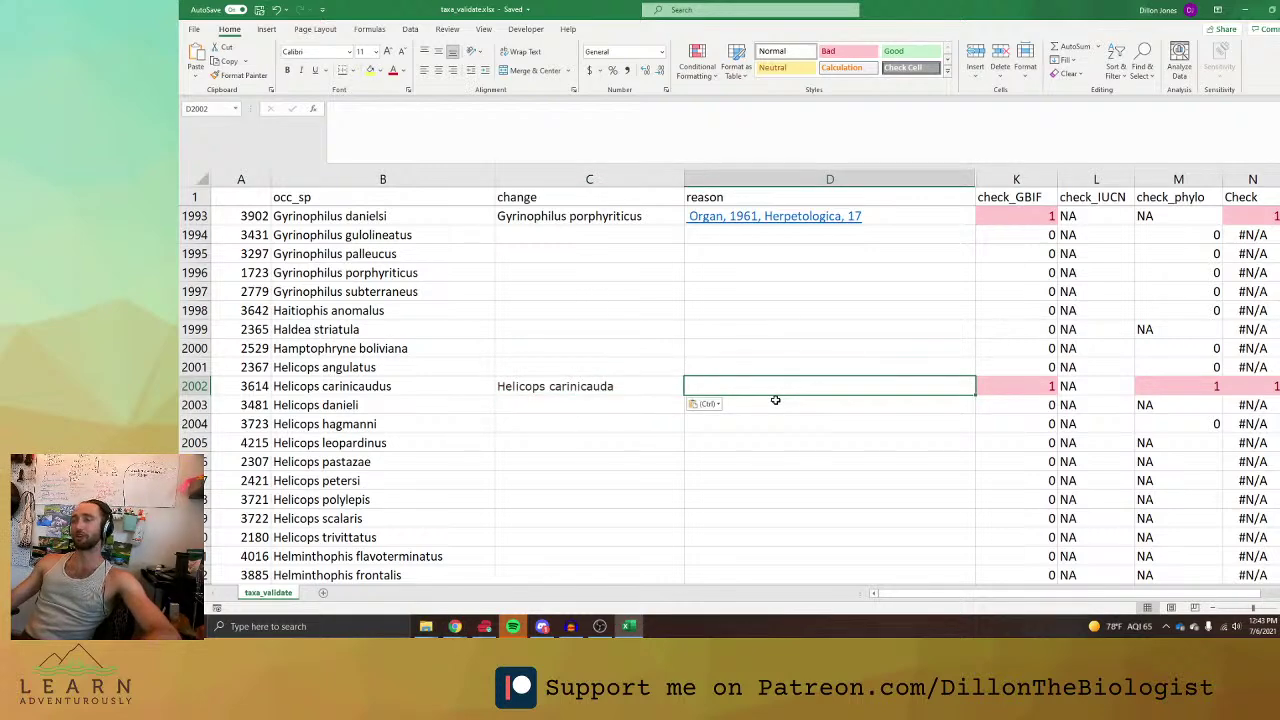
# Enter "Should be carinicaudus for correct taxonomy" as the reason in D2002 of the Excel sheet.
pyautogui.hotkey('alt', 'Tab')
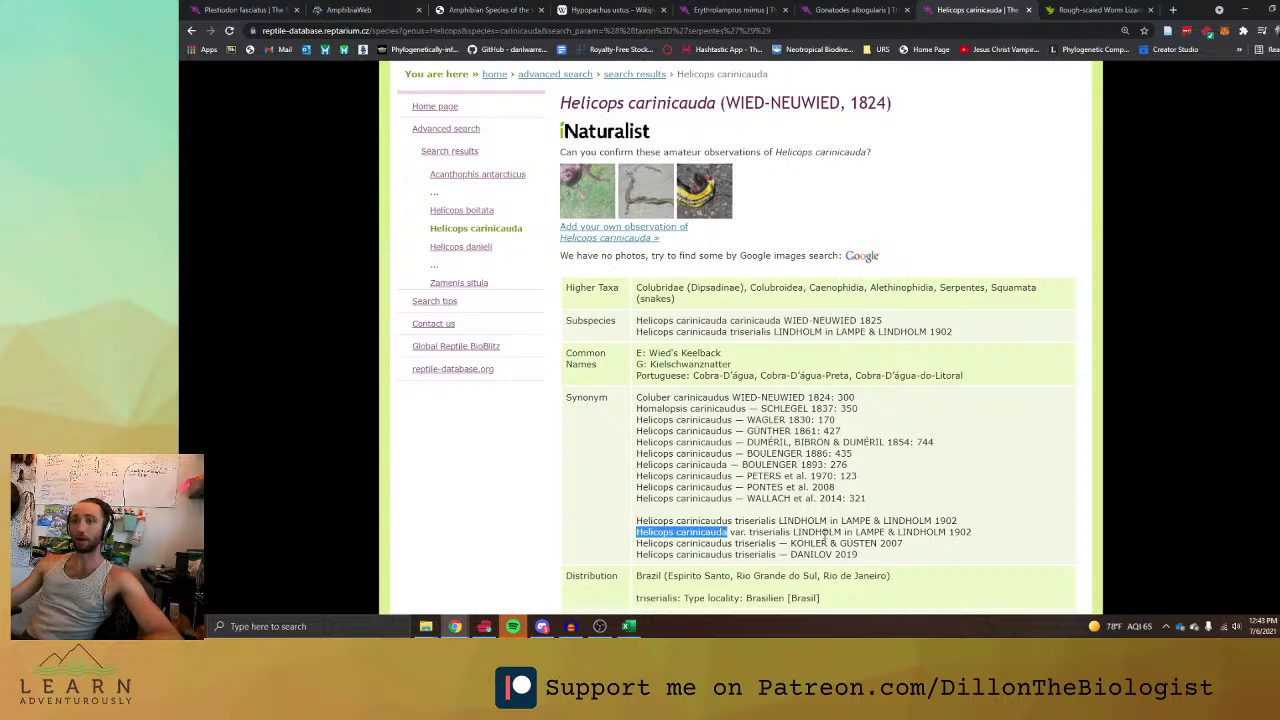
pyautogui.moveTo(853, 533); pyautogui.dragTo(966, 533)
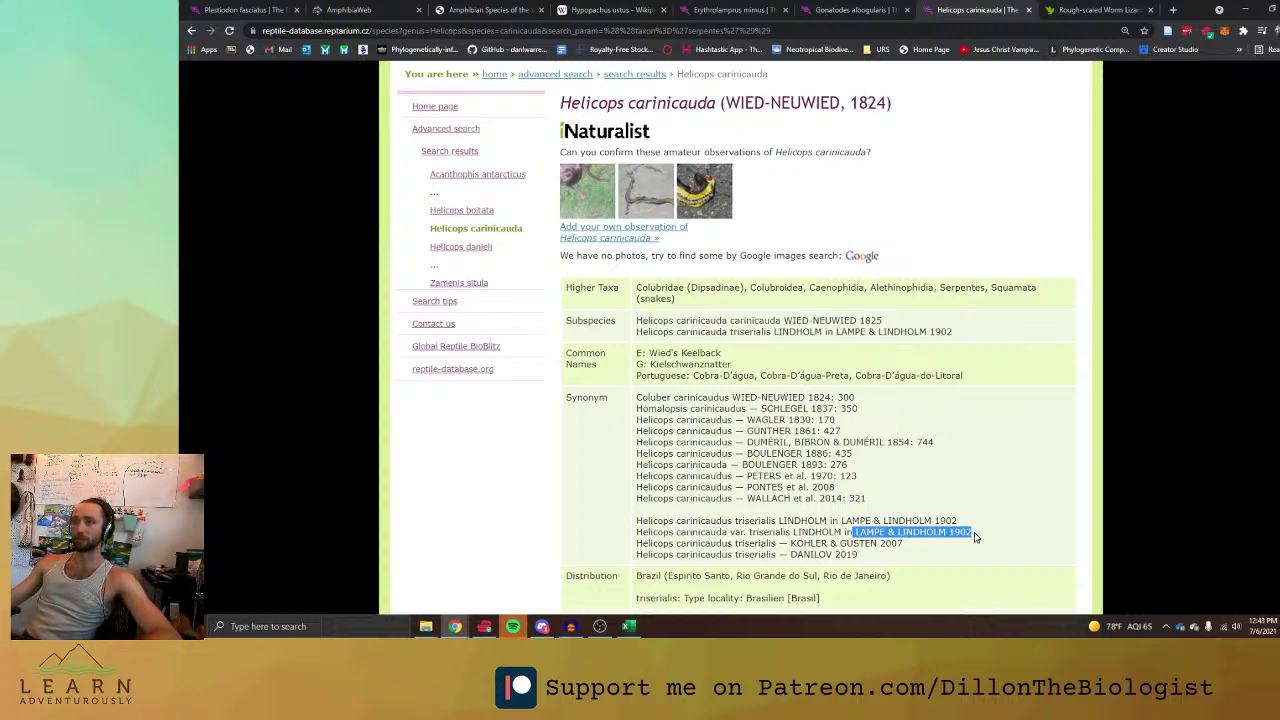
pyautogui.hotkey('alt', 'Tab')
pyautogui.write('Should')
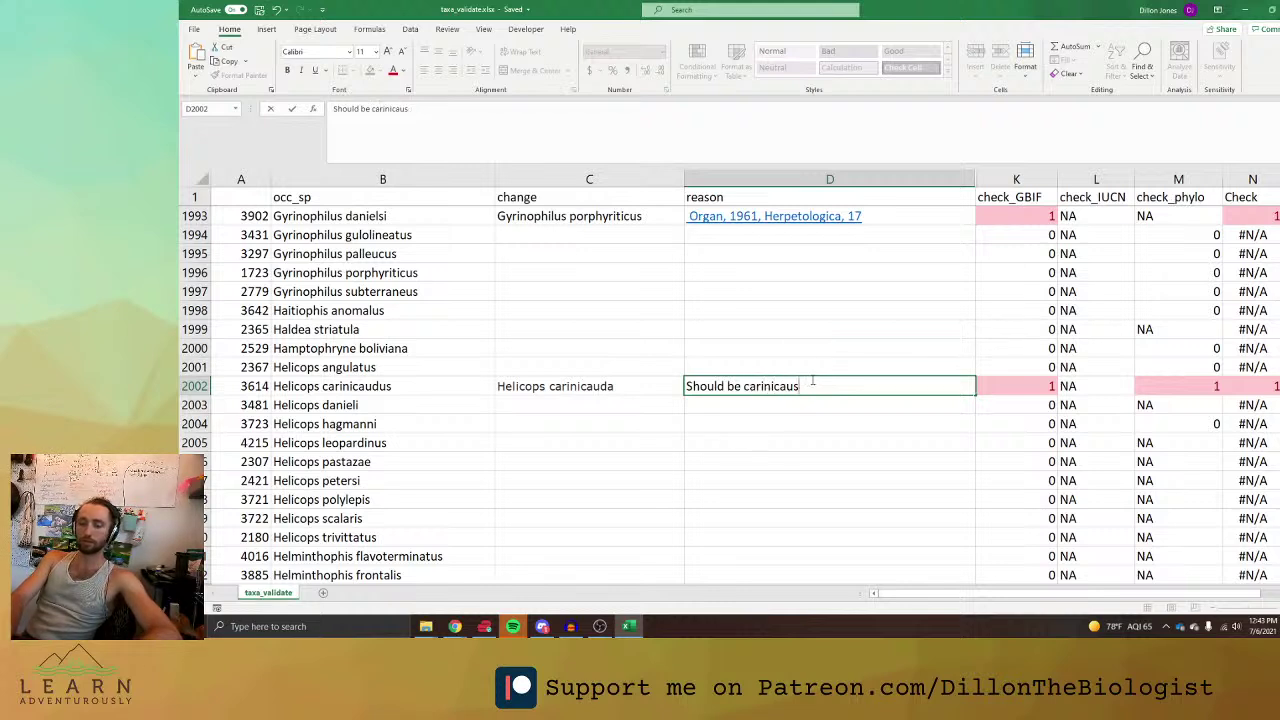
pyautogui.press('BackSpace')
pyautogui.write('dus for correc')
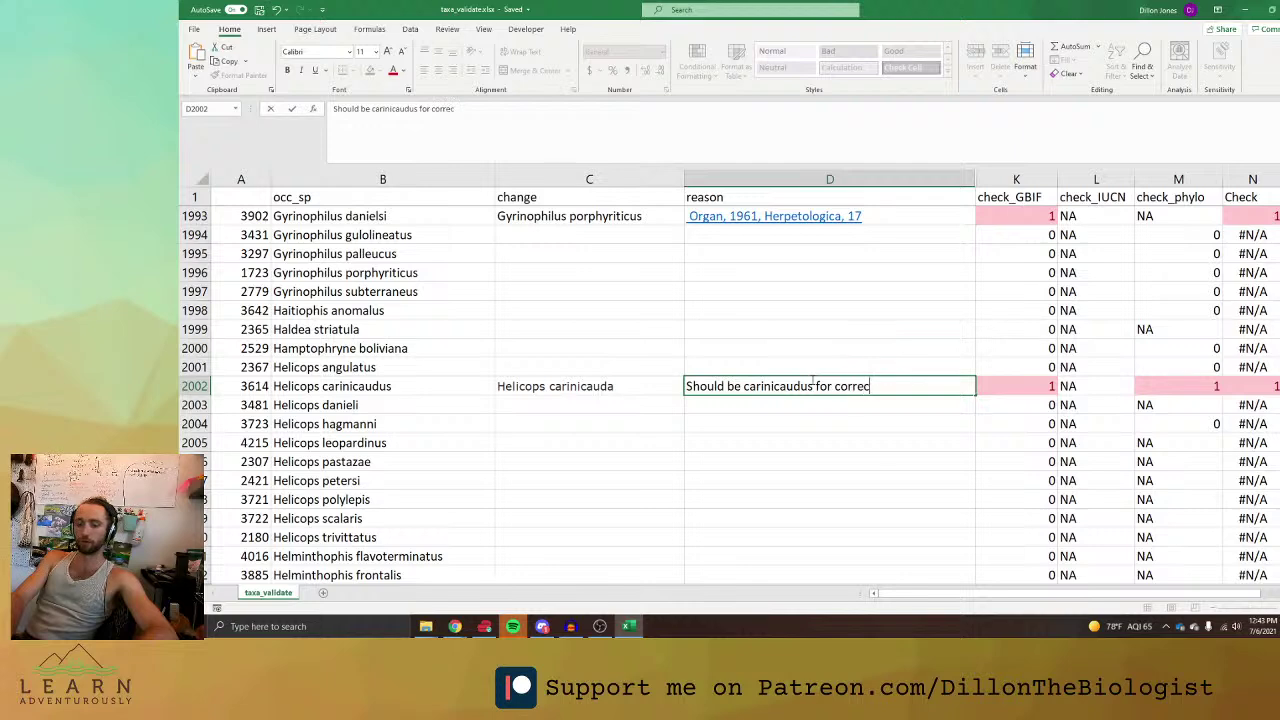
pyautogui.write('t  taxonomy')
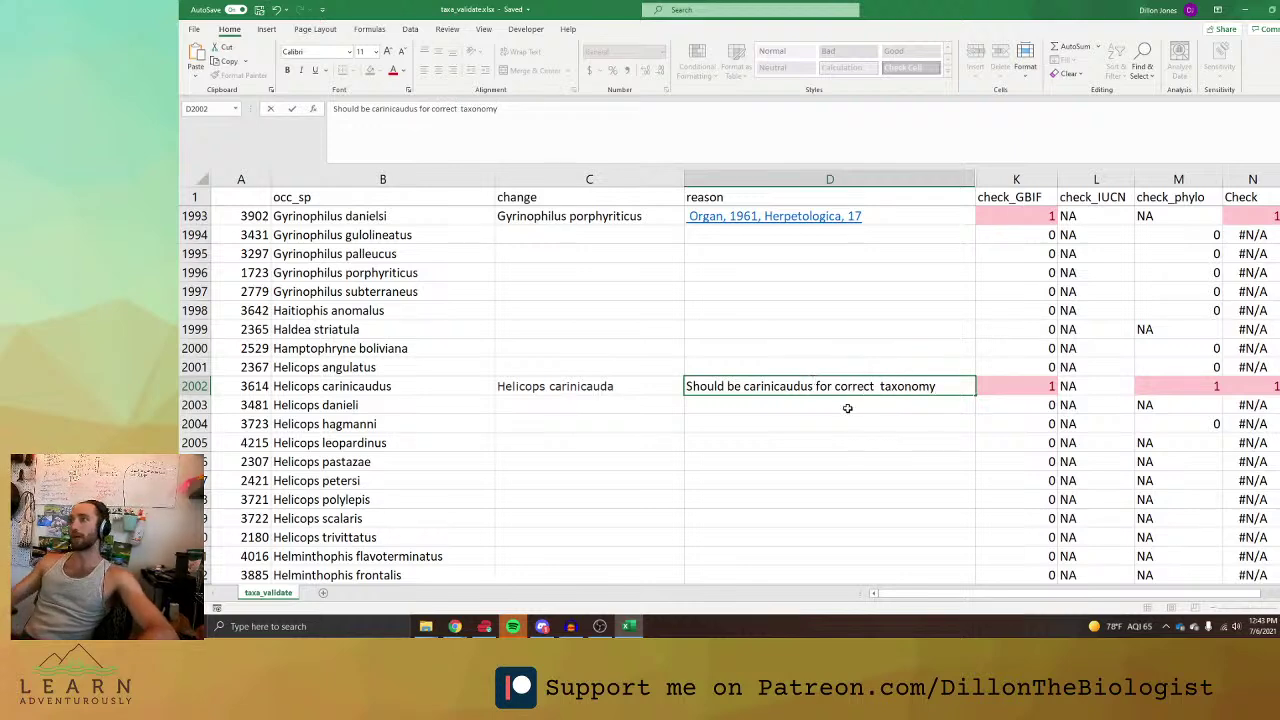
pyautogui.click(907, 474)
# Copy the flagged name Hemidactylus yucatanicus from B2028 and search the web for it in Chrome.
pyautogui.scroll(-8, 907, 474)
pyautogui.click(440, 425)
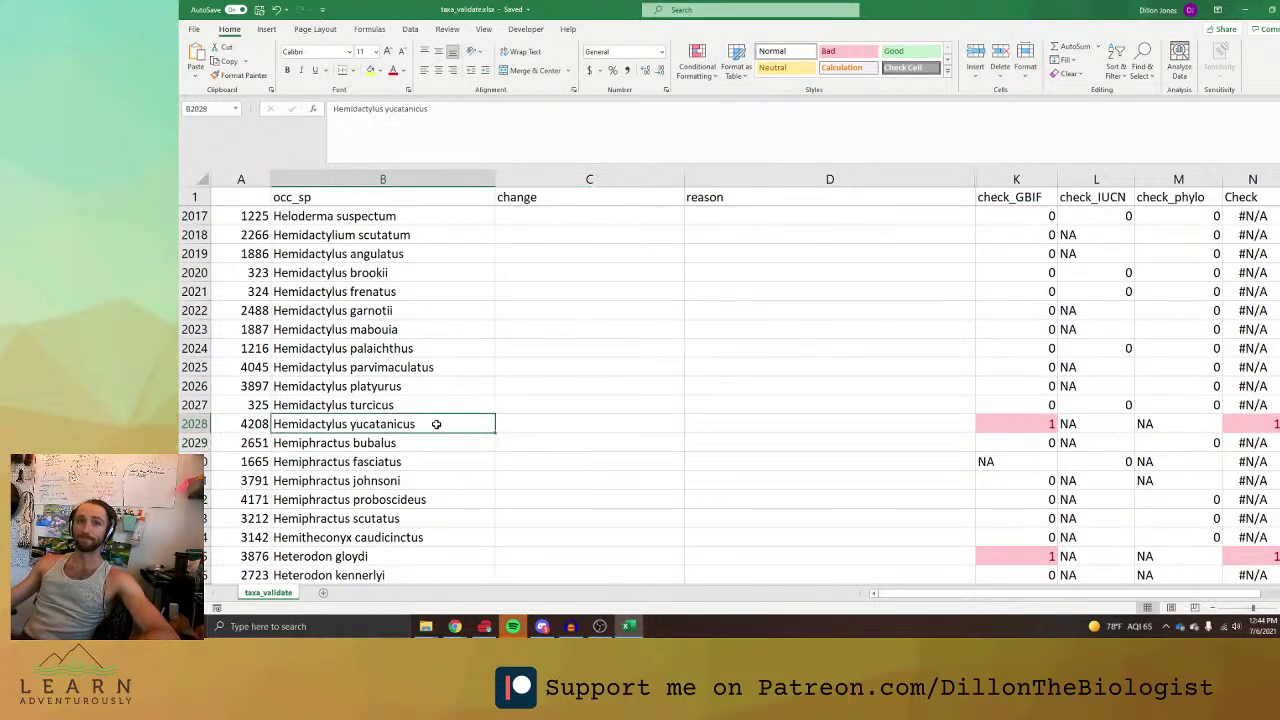
pyautogui.hotkey('ctrl', 'c')
pyautogui.hotkey('alt', 'Tab')
pyautogui.click(655, 31)
pyautogui.hotkey('ctrl', 'v')
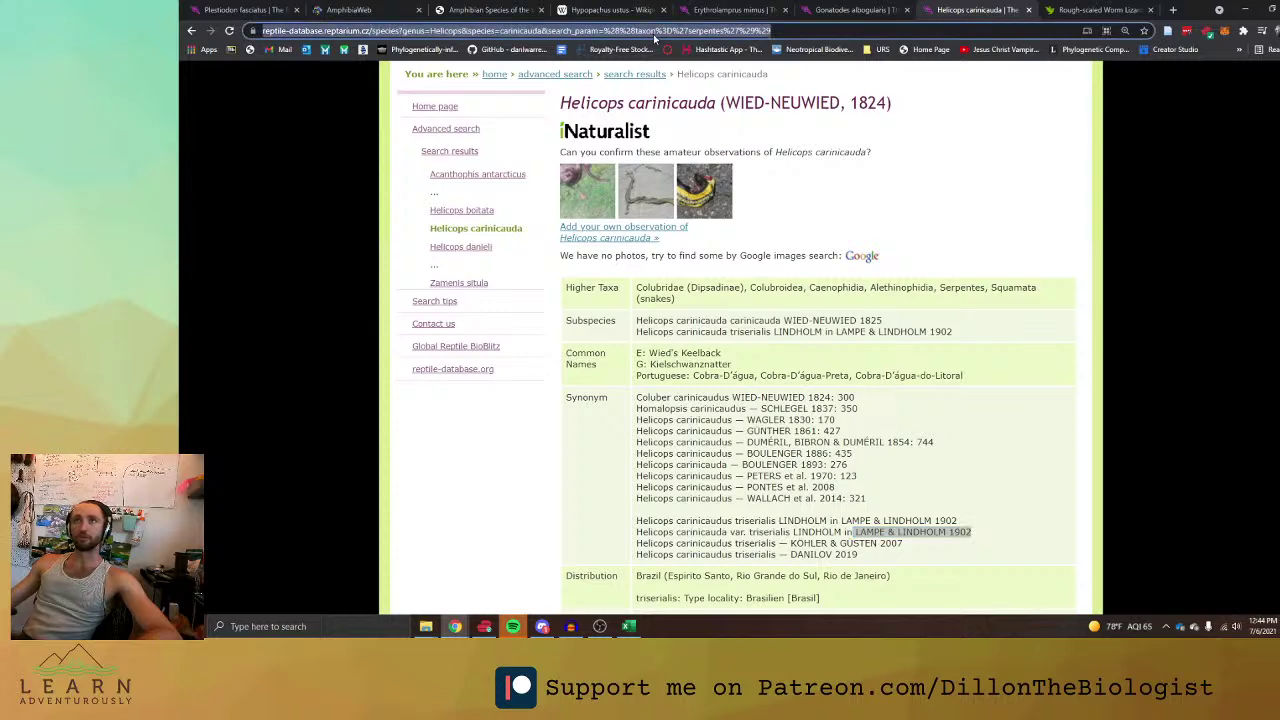
pyautogui.press('Return')
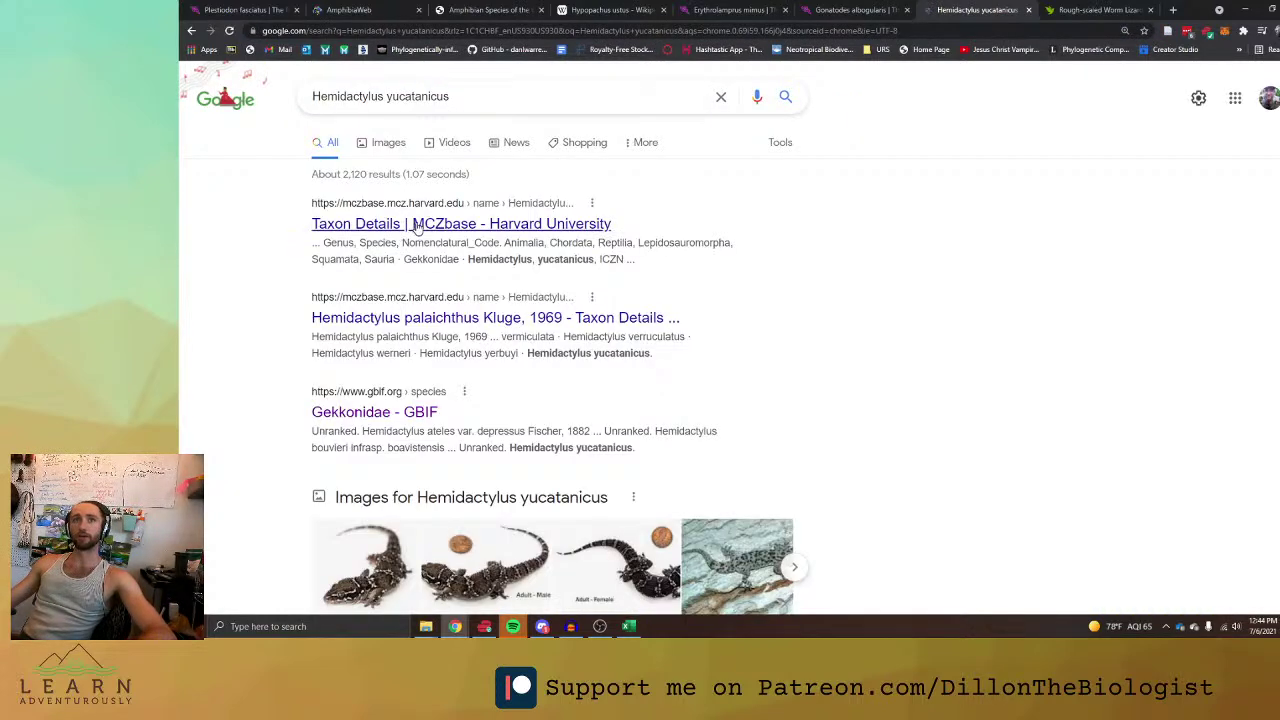
# Review the search results for Hemidactylus yucatanicus and open the GBIF entry for Gekkonidae.
pyautogui.scroll(-6, 408, 323)
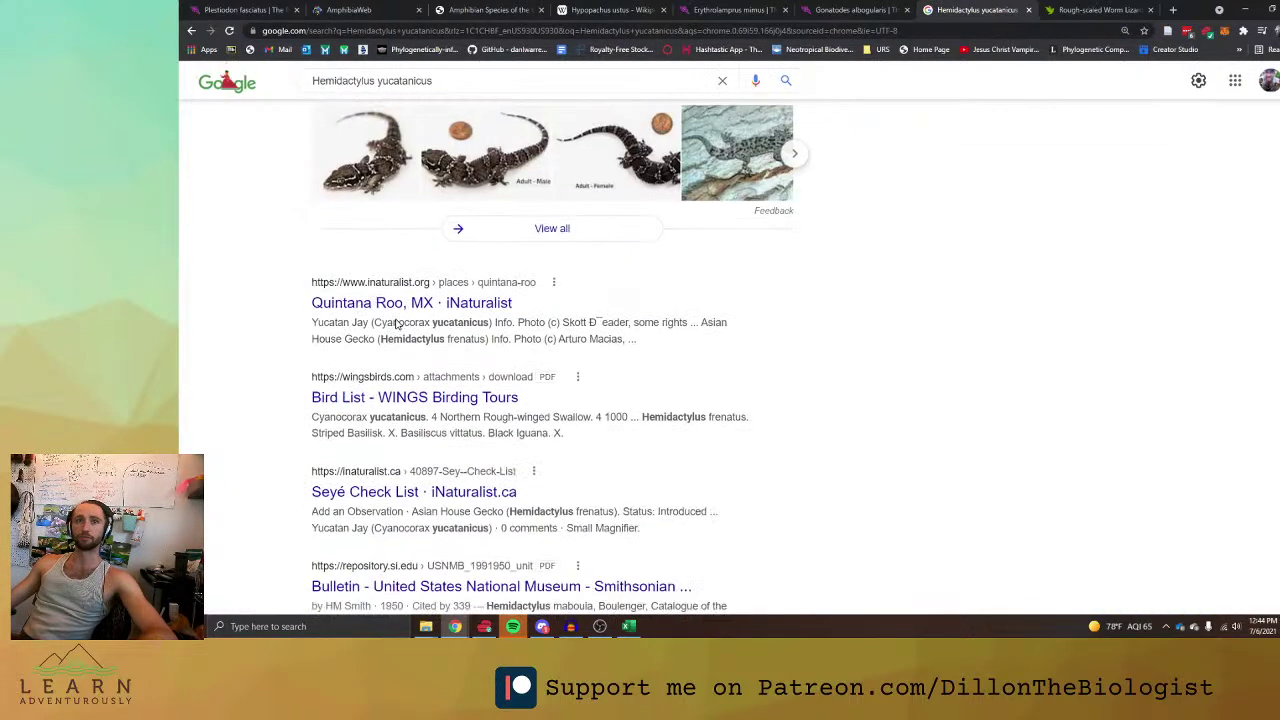
pyautogui.scroll(6, 396, 320)
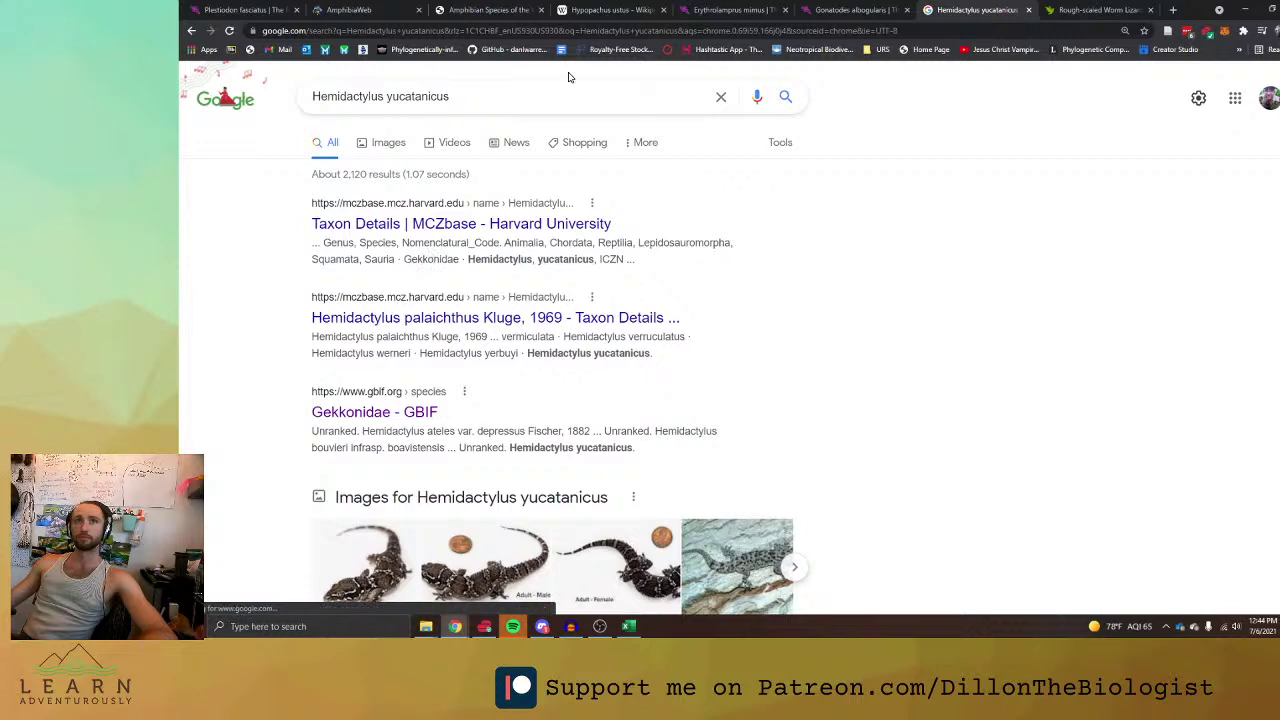
pyautogui.scroll(-6, 420, 350)
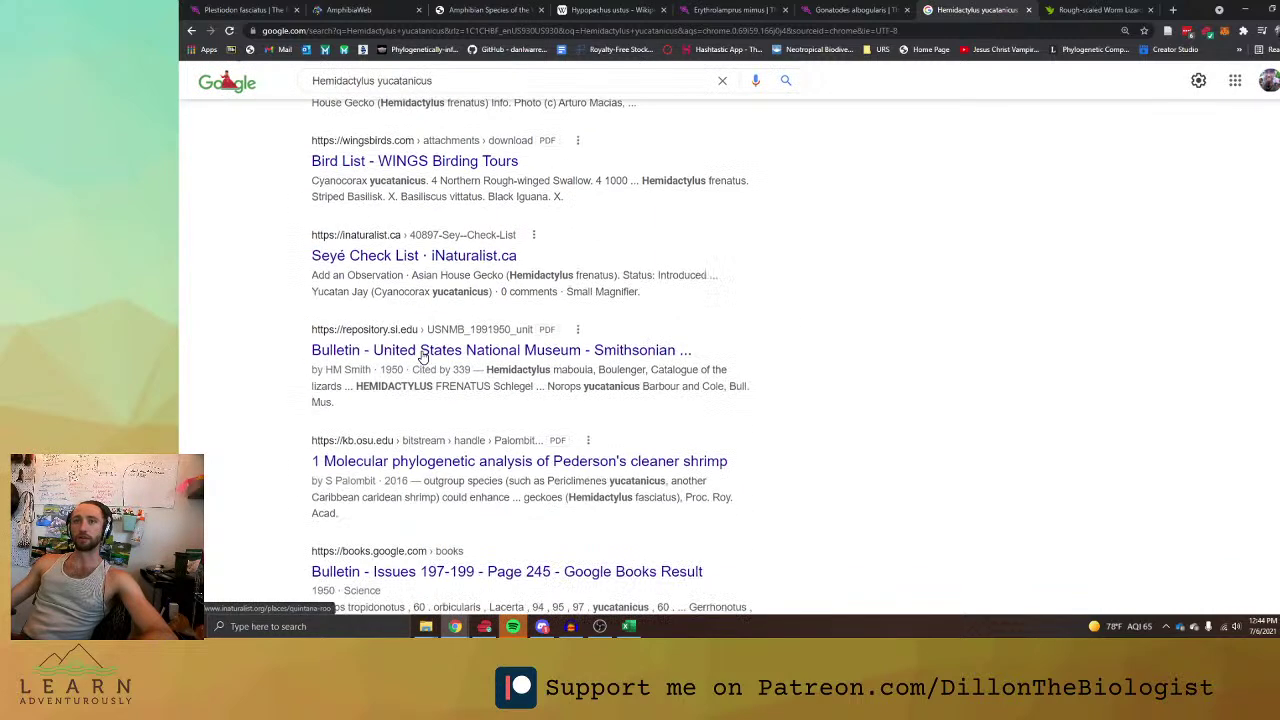
pyautogui.scroll(2, 424, 357)
pyautogui.scroll(4, 424, 357)
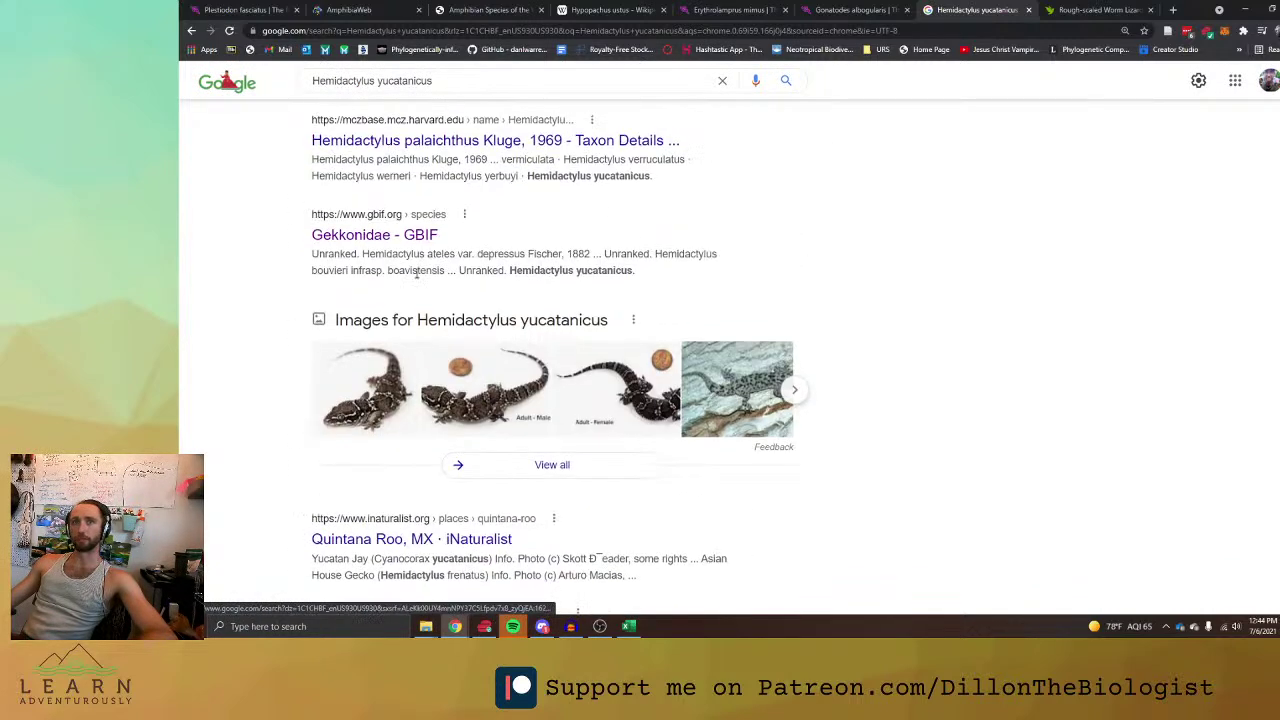
pyautogui.click(420, 235)
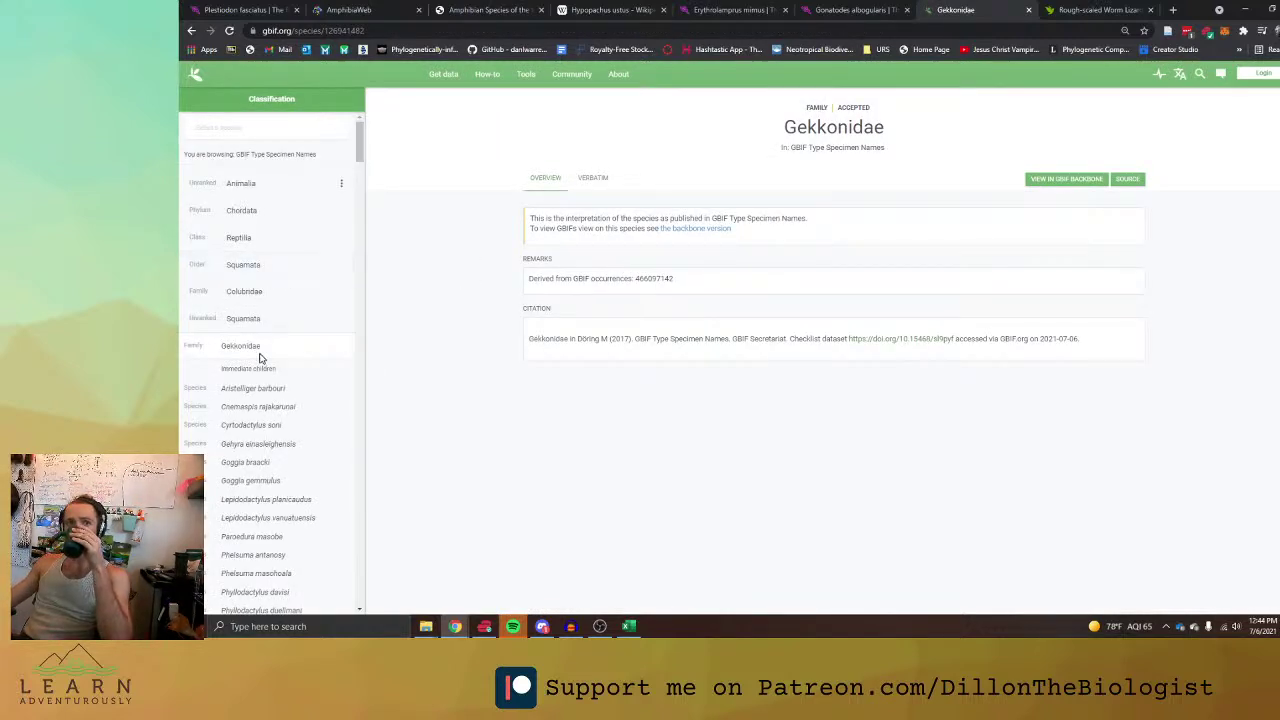
# Look up Hemidactylus yucatanicus within the GBIF Type Specimen Names classification and open its entry.
pyautogui.scroll(-4, 300, 424)
pyautogui.scroll(-4, 307, 423)
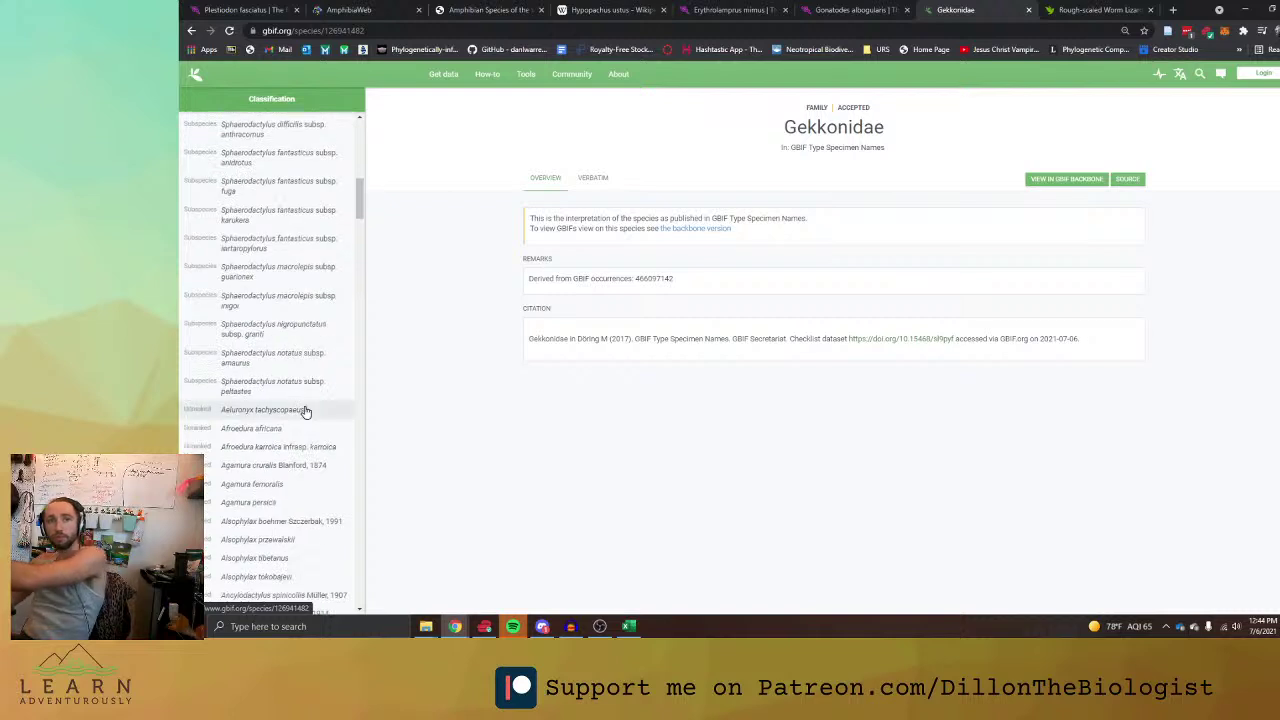
pyautogui.scroll(10, 295, 400)
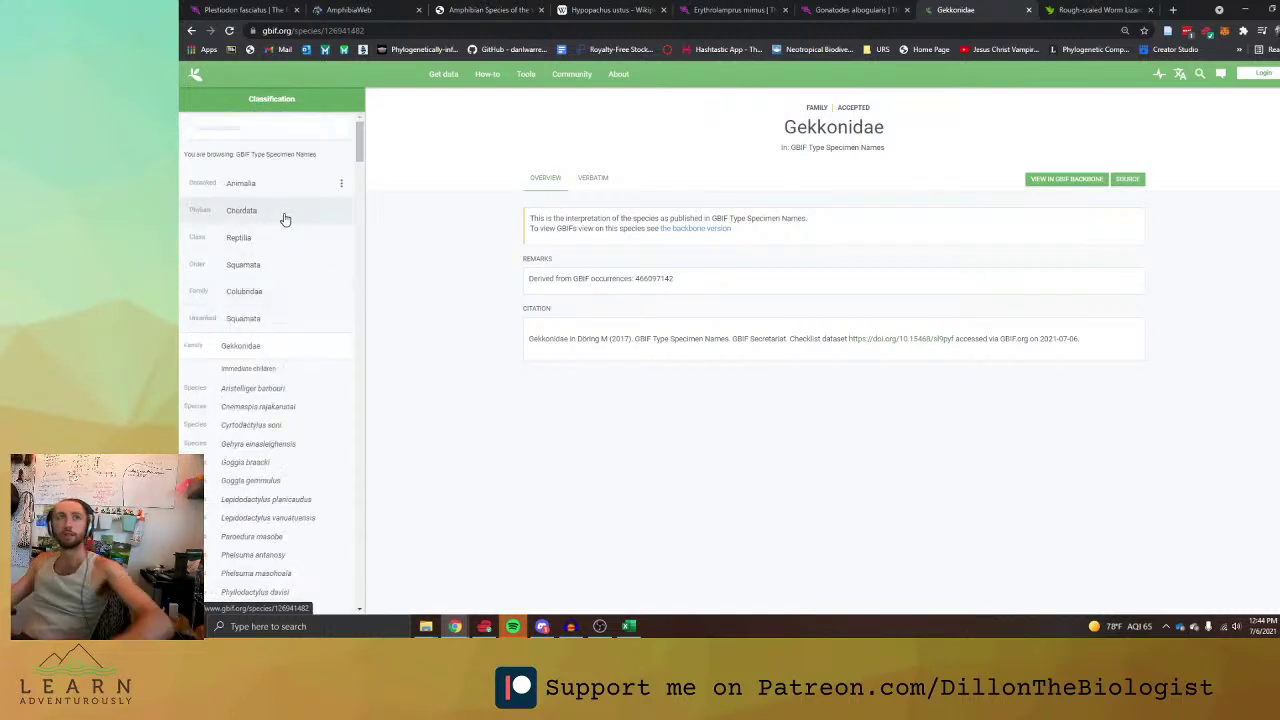
pyautogui.hotkey('ctrl', 'v')
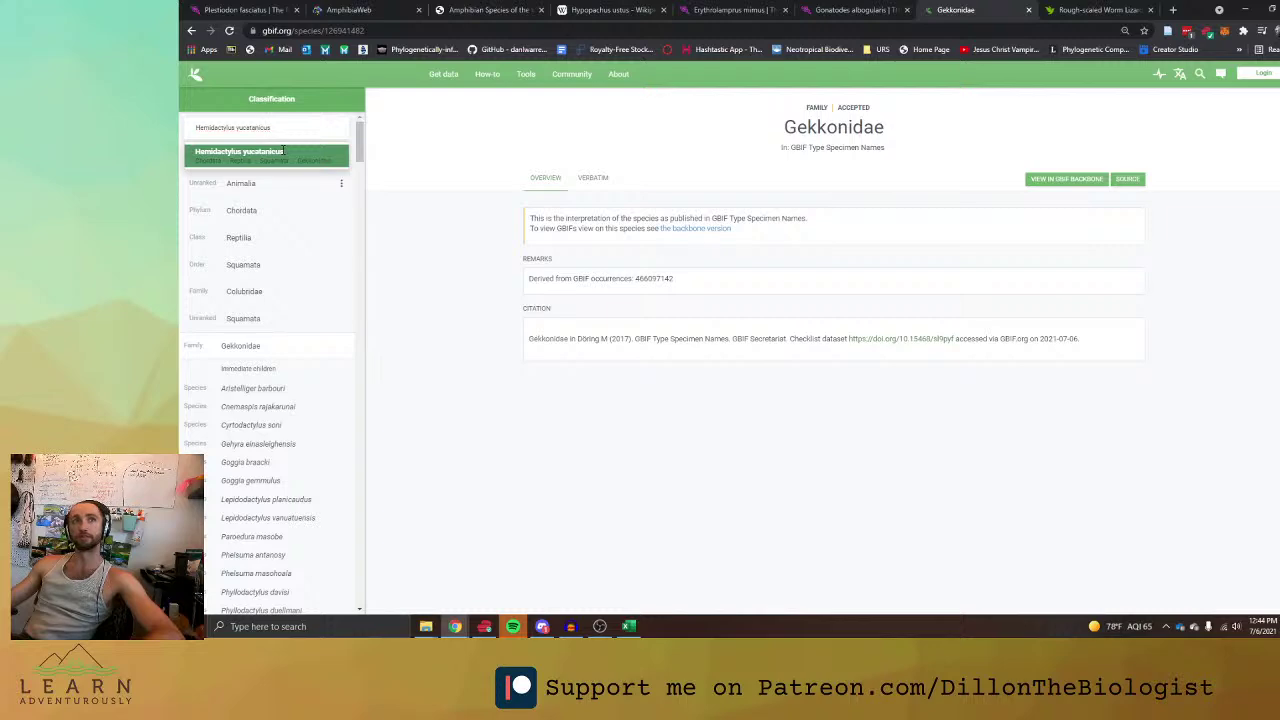
pyautogui.click(284, 151)
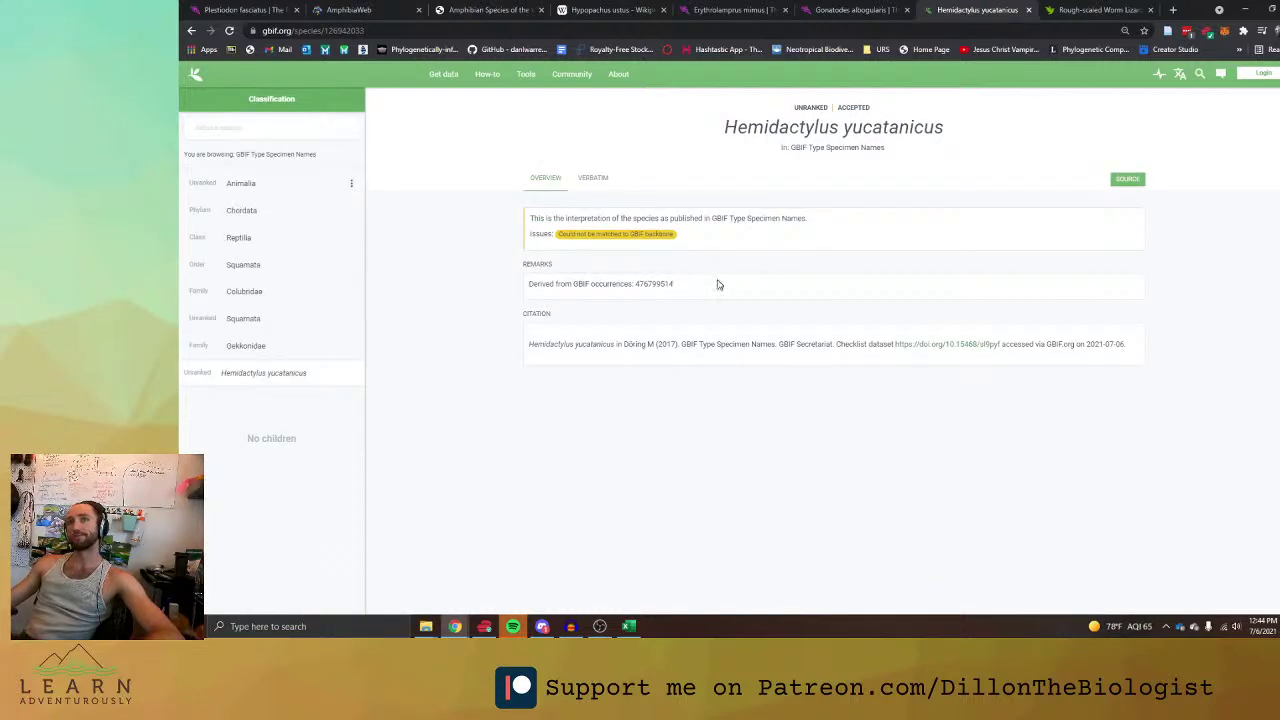
# Enter "remove" as the change for Hemidactylus yucatanicus in C2028 of the Excel sheet.
pyautogui.hotkey('alt', 'Tab')
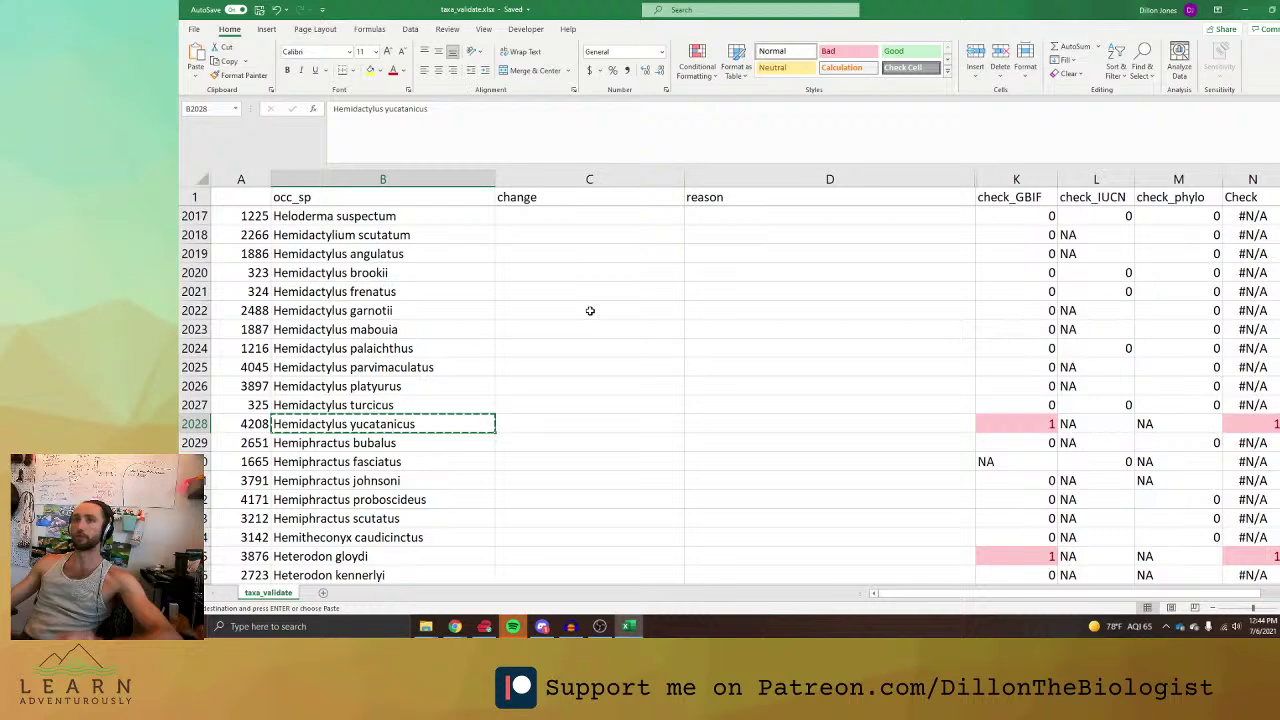
pyautogui.click(540, 427)
pyautogui.write('remove')
pyautogui.press('Tab')
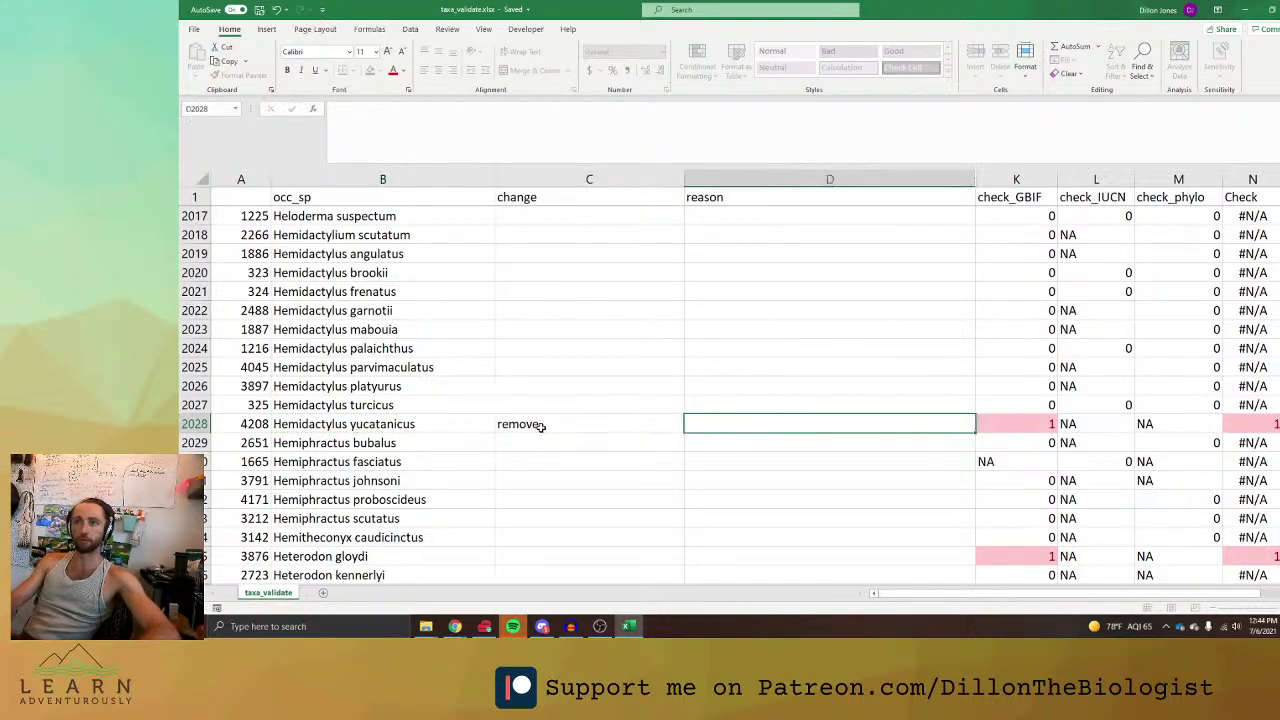
# Copy the flagged name Heterodon gloydi from B2035, search the web for it in Chrome and review the results.
pyautogui.scroll(-2, 594, 468)
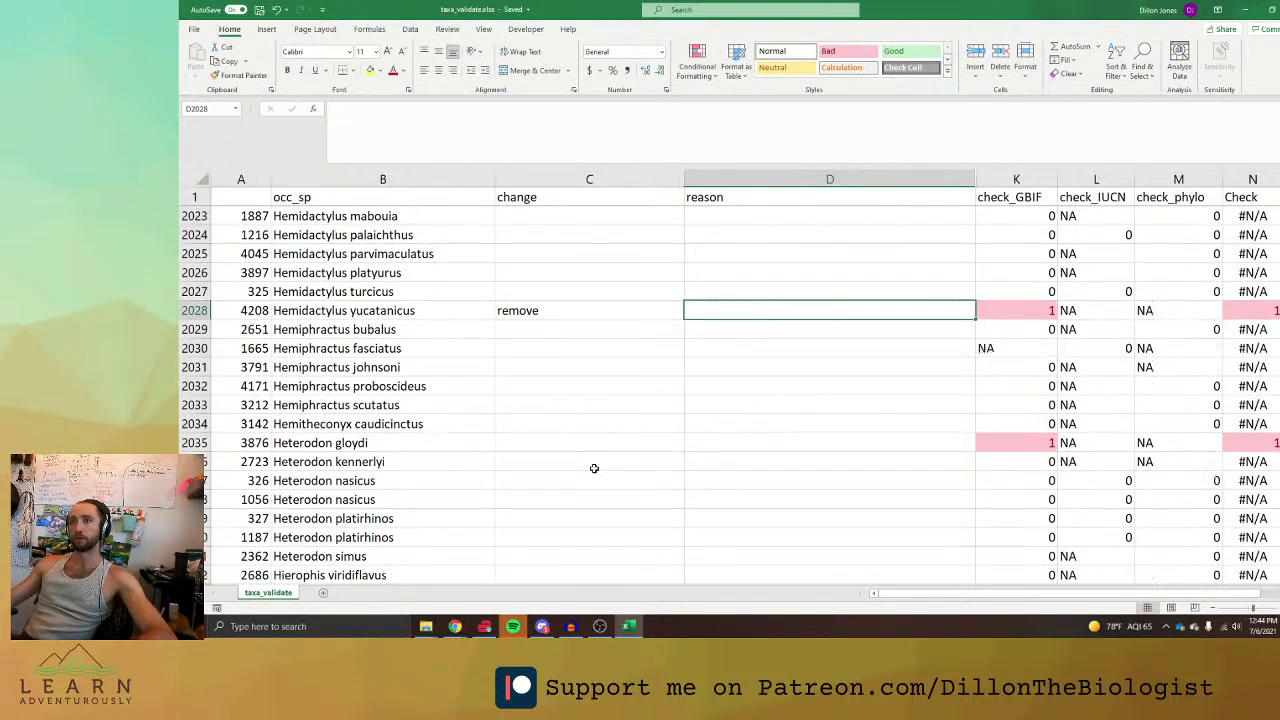
pyautogui.click(401, 444)
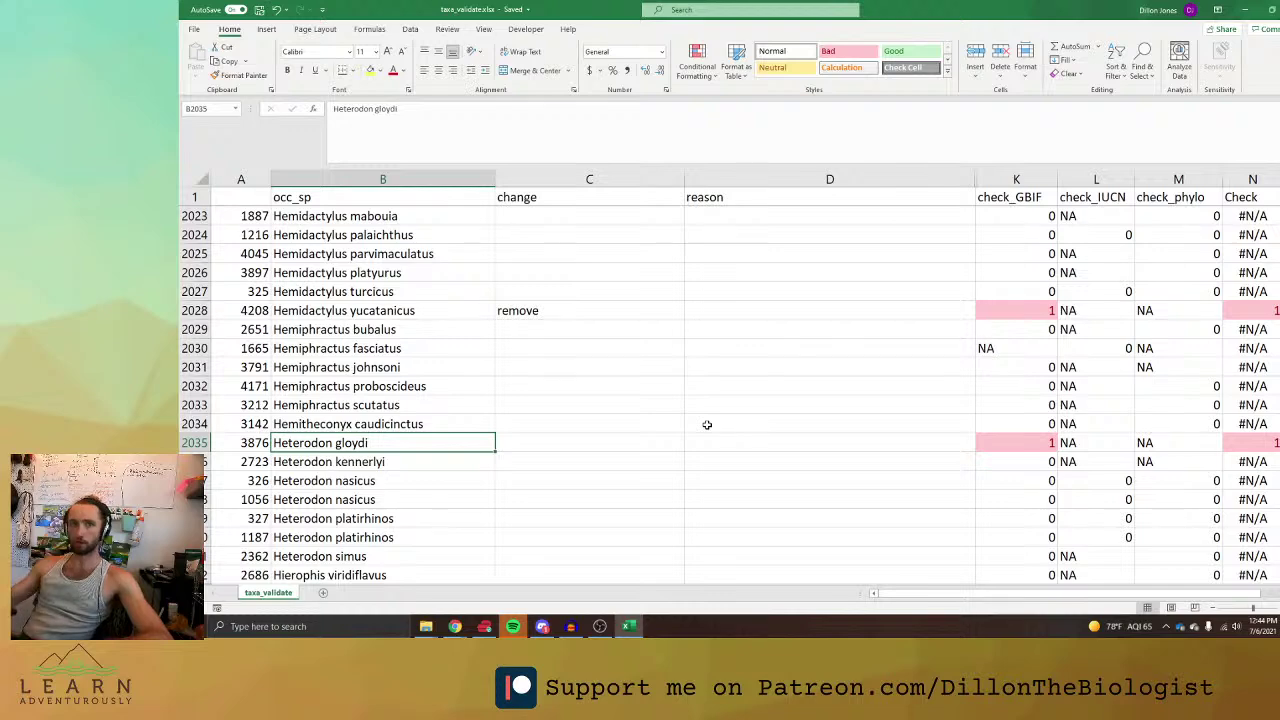
pyautogui.hotkey('alt', 'Tab')
pyautogui.click(850, 9)
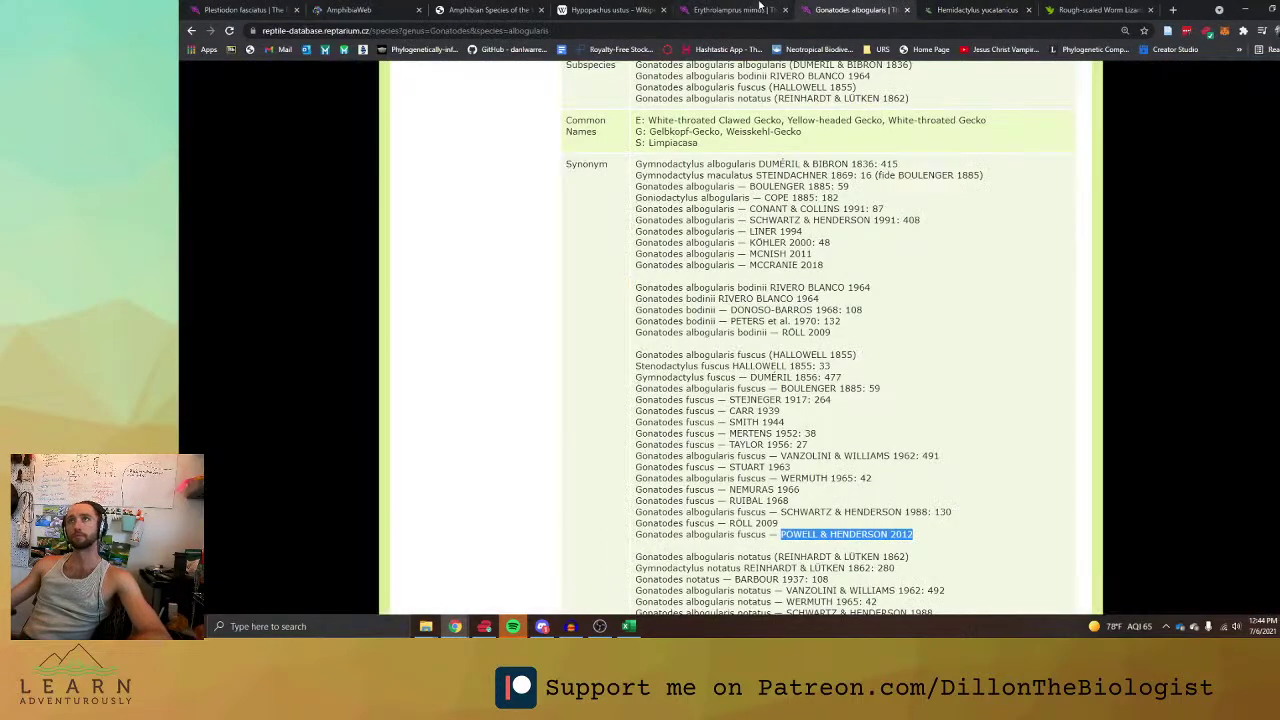
pyautogui.click(733, 9)
pyautogui.click(610, 9)
pyautogui.click(464, 9)
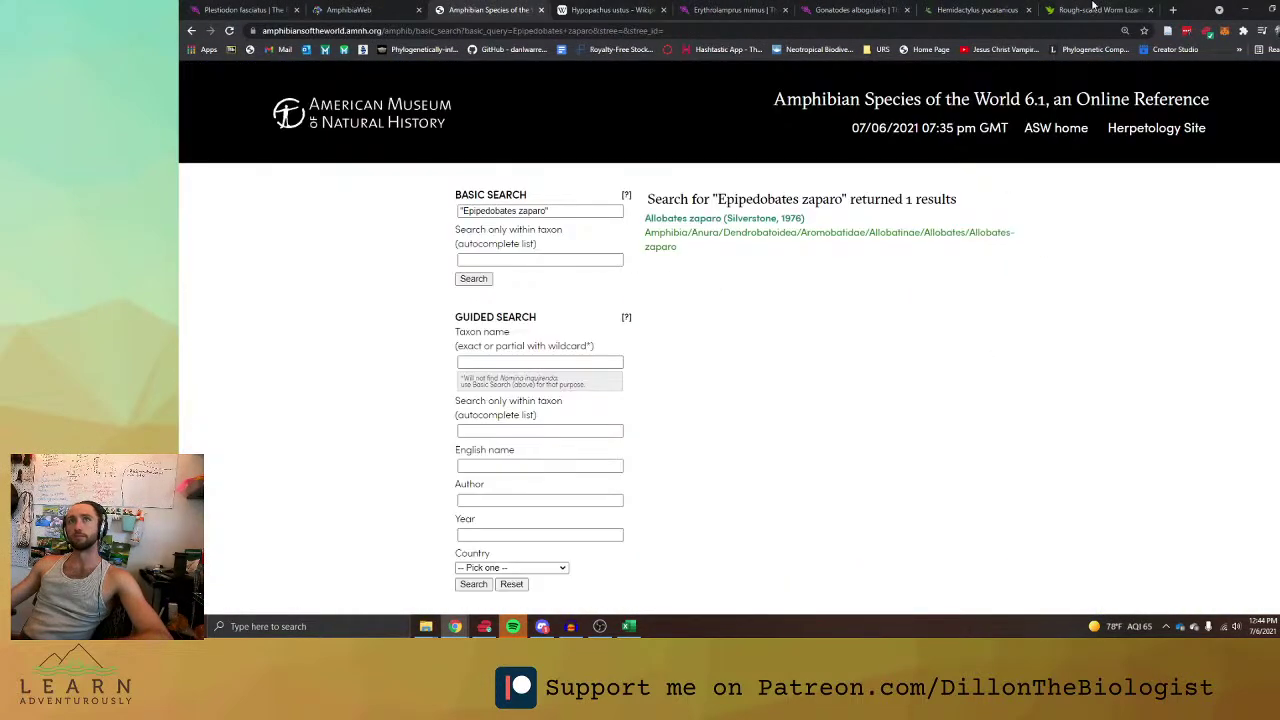
pyautogui.click(1095, 9)
pyautogui.click(1058, 30)
pyautogui.hotkey('ctrl', 'v')
pyautogui.press('Return')
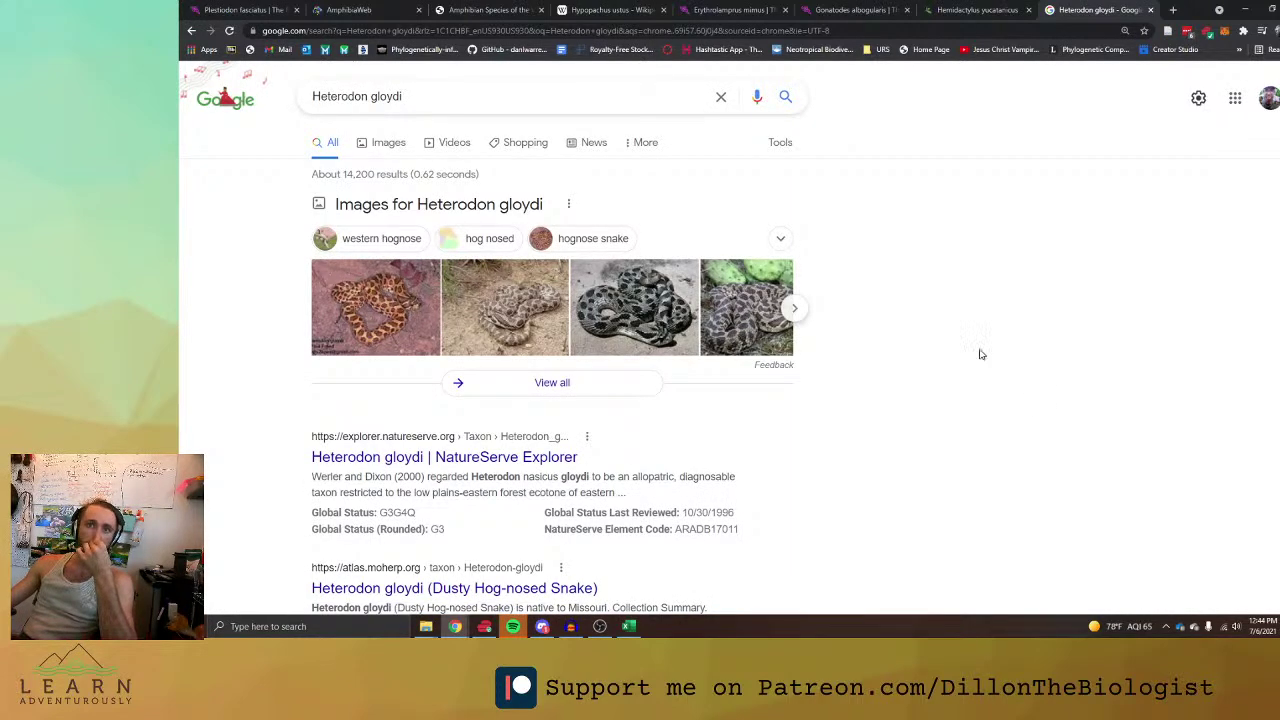
pyautogui.scroll(-1, 965, 354)
pyautogui.scroll(-2, 860, 359)
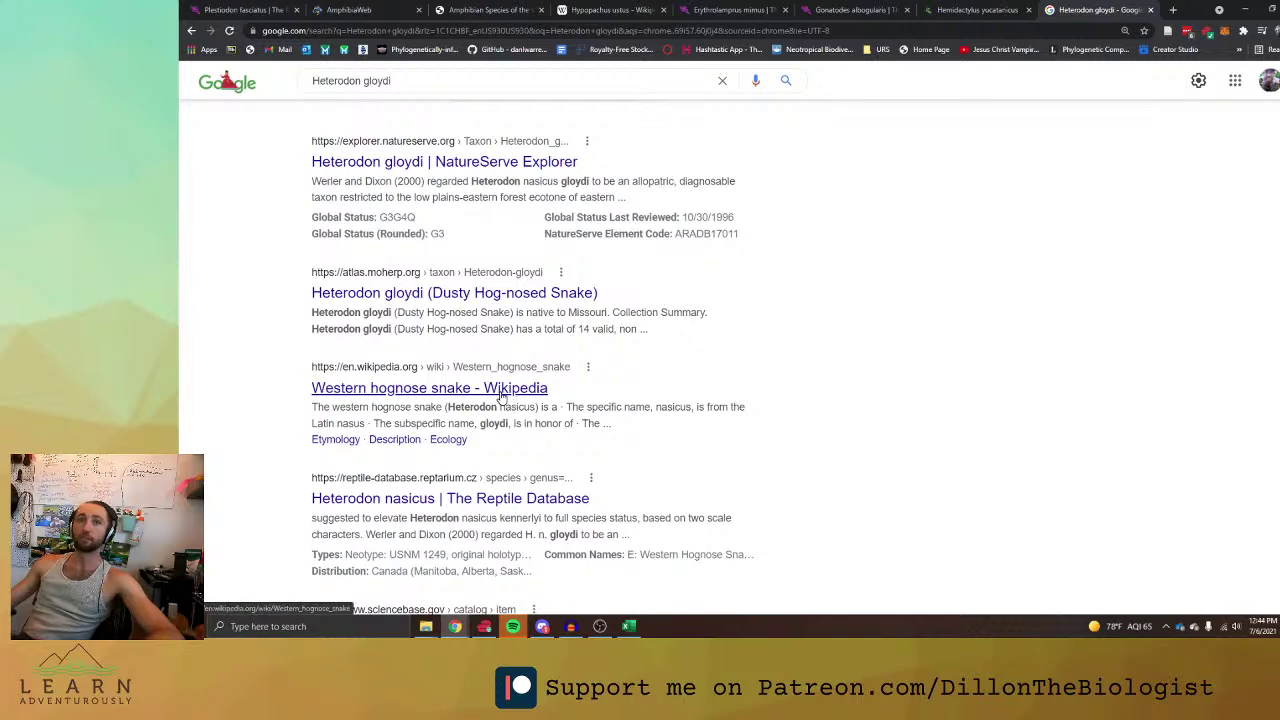
pyautogui.scroll(3, 811, 360)
# Put the flagged name into the change cell C2035 of the Excel sheet and edit it to Heterodon nasicus.
pyautogui.hotkey('alt', 'Tab')
pyautogui.click(564, 442)
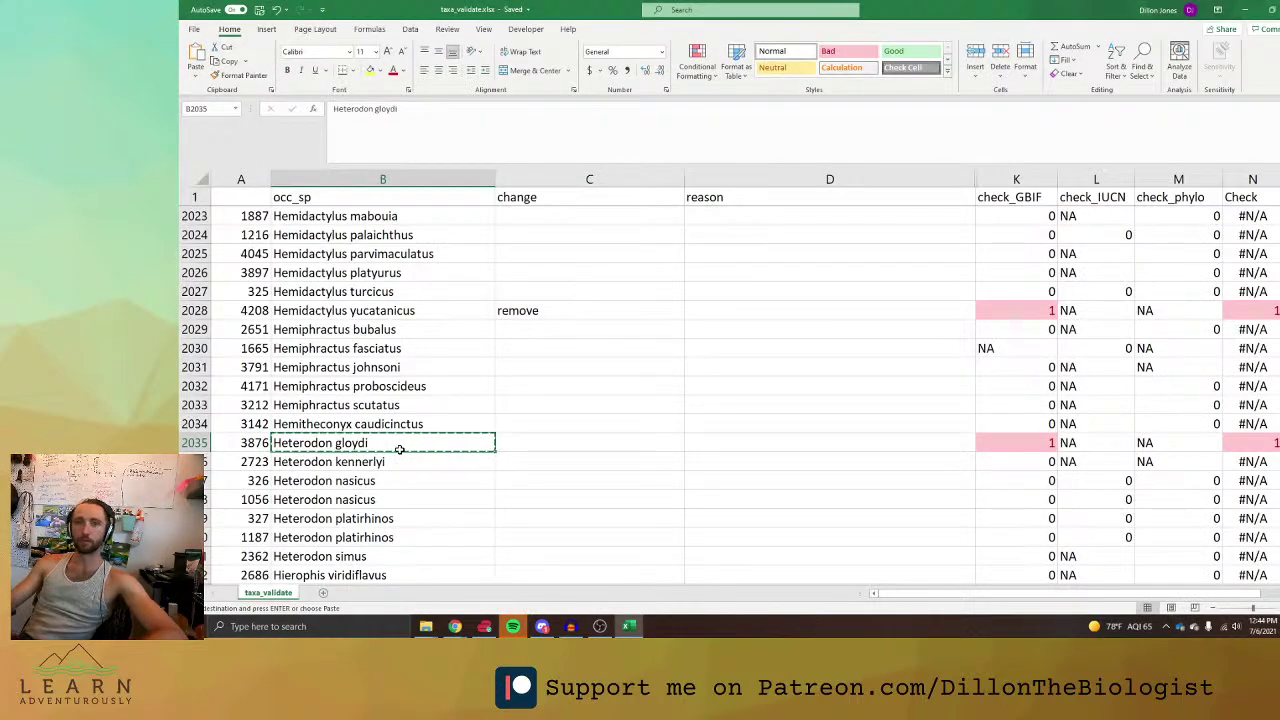
pyautogui.hotkey('ctrl', 'v')
pyautogui.click(422, 117)
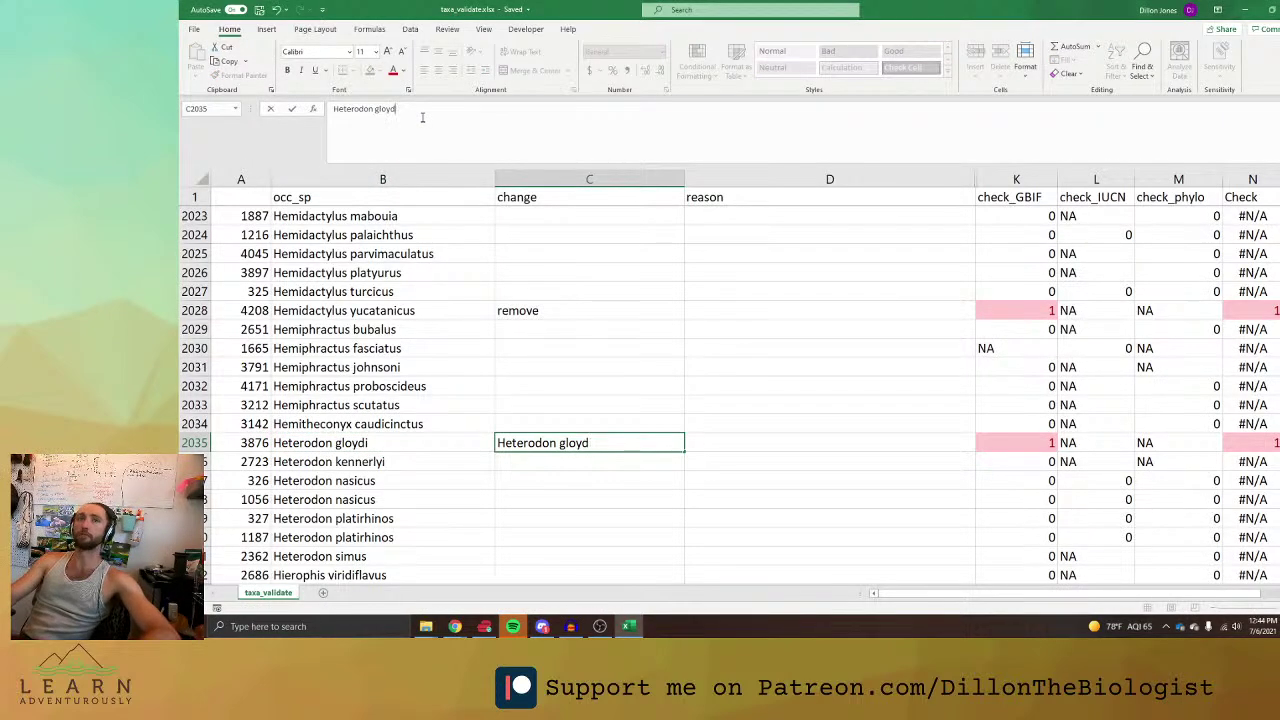
pyautogui.press('BackSpace')
pyautogui.press('BackSpace')
pyautogui.press('BackSpace')
pyautogui.press('BackSpace')
pyautogui.press('BackSpace')
pyautogui.press('BackSpace')
pyautogui.press('BackSpace')
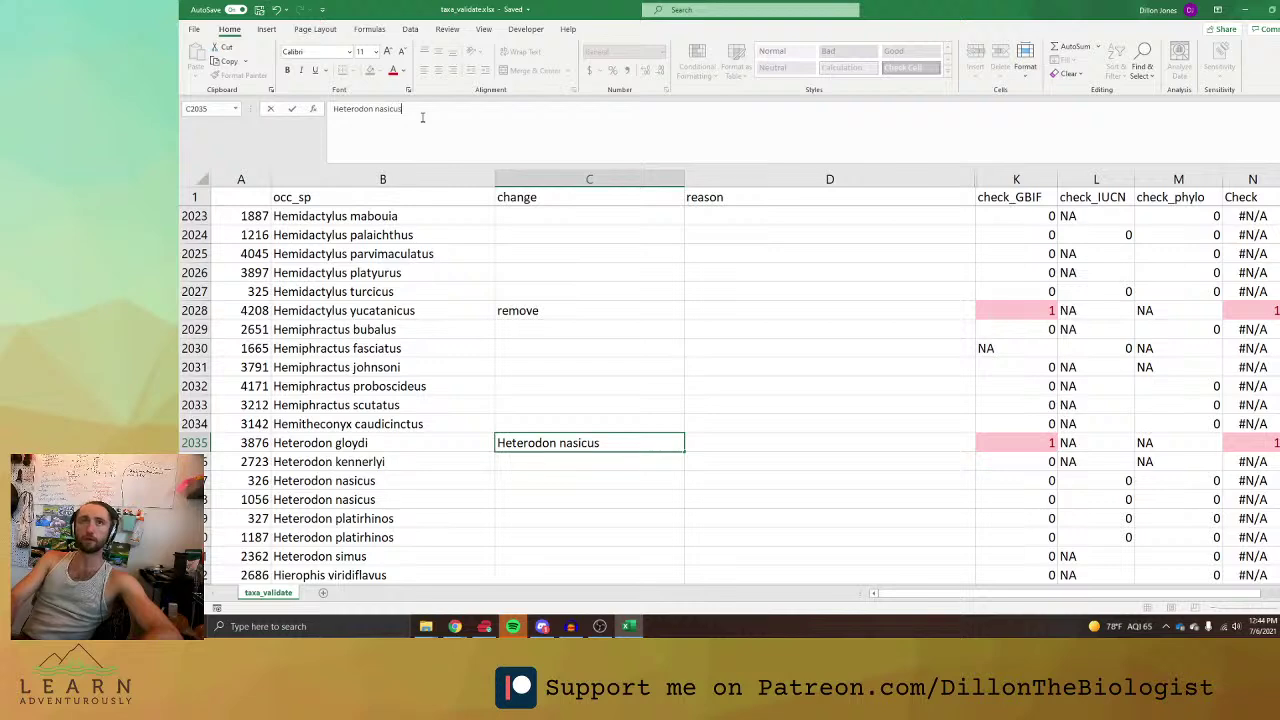
# Enter "subsp to sp" as the reason for the Heterodon gloydi change in D2035.
pyautogui.click(810, 443)
pyautogui.write('subs')
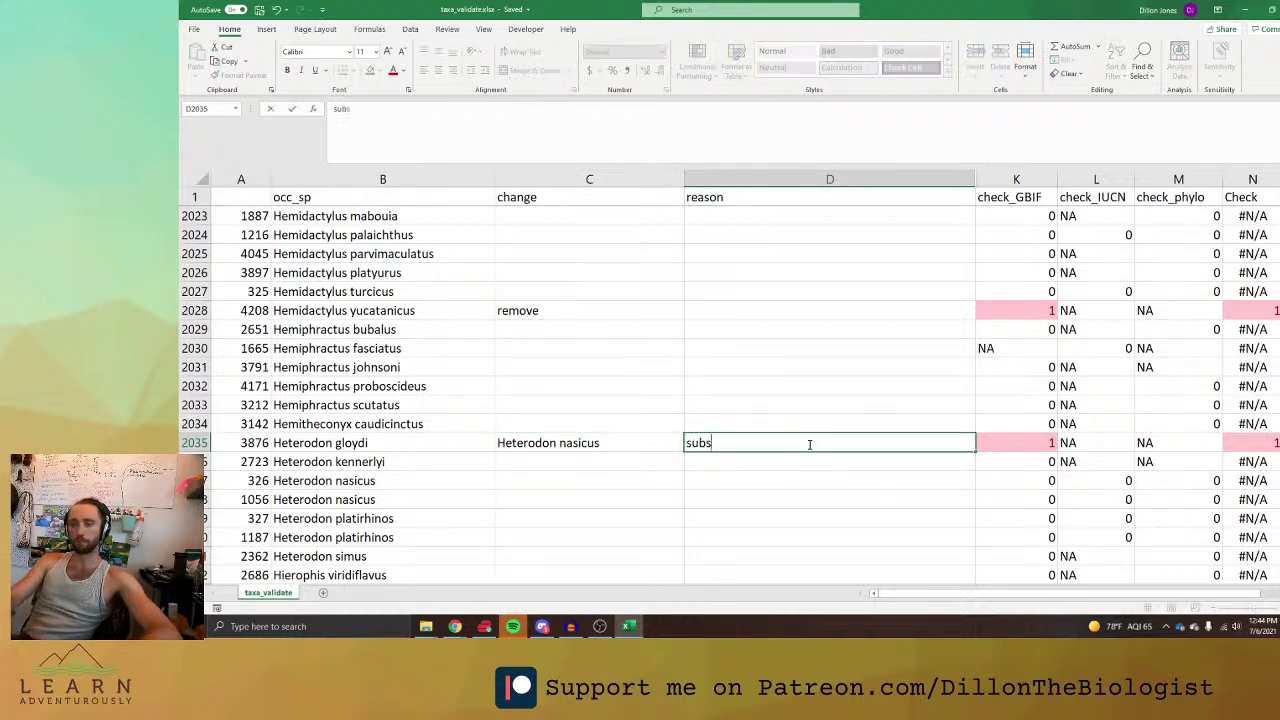
pyautogui.write('p to sp')
pyautogui.scroll(-20, 955, 443)
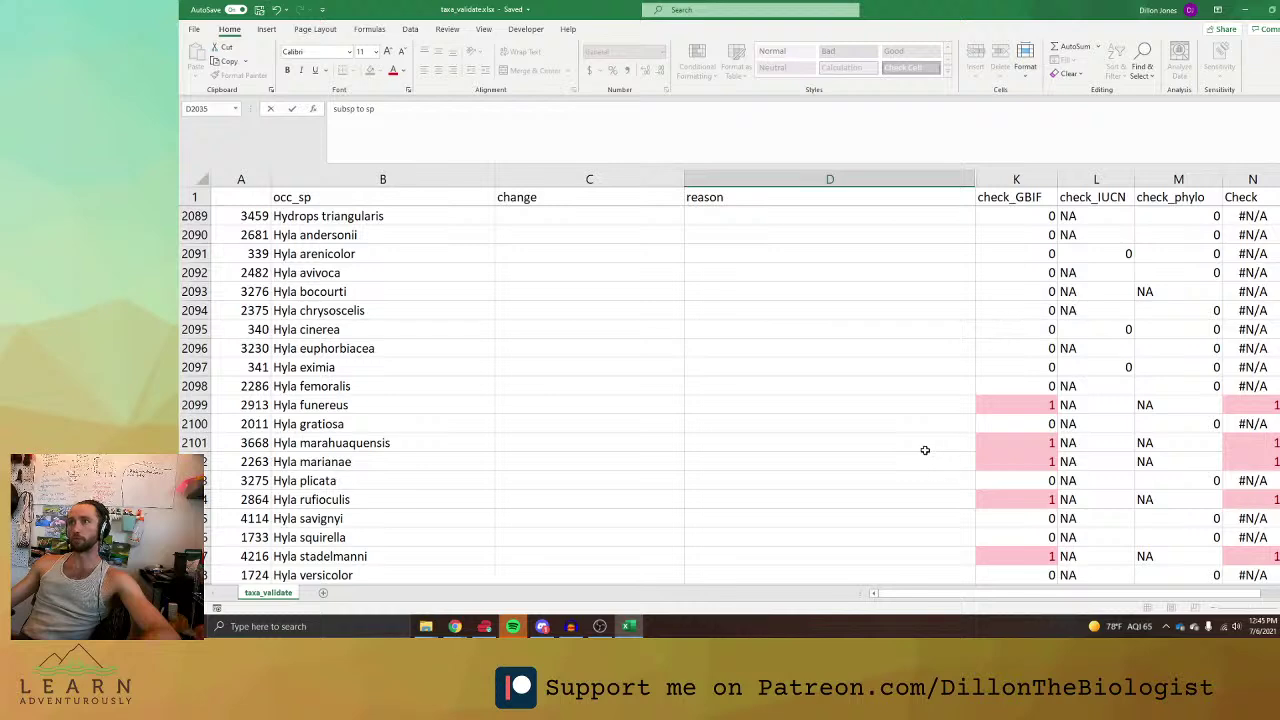
pyautogui.scroll(-2, 925, 450)
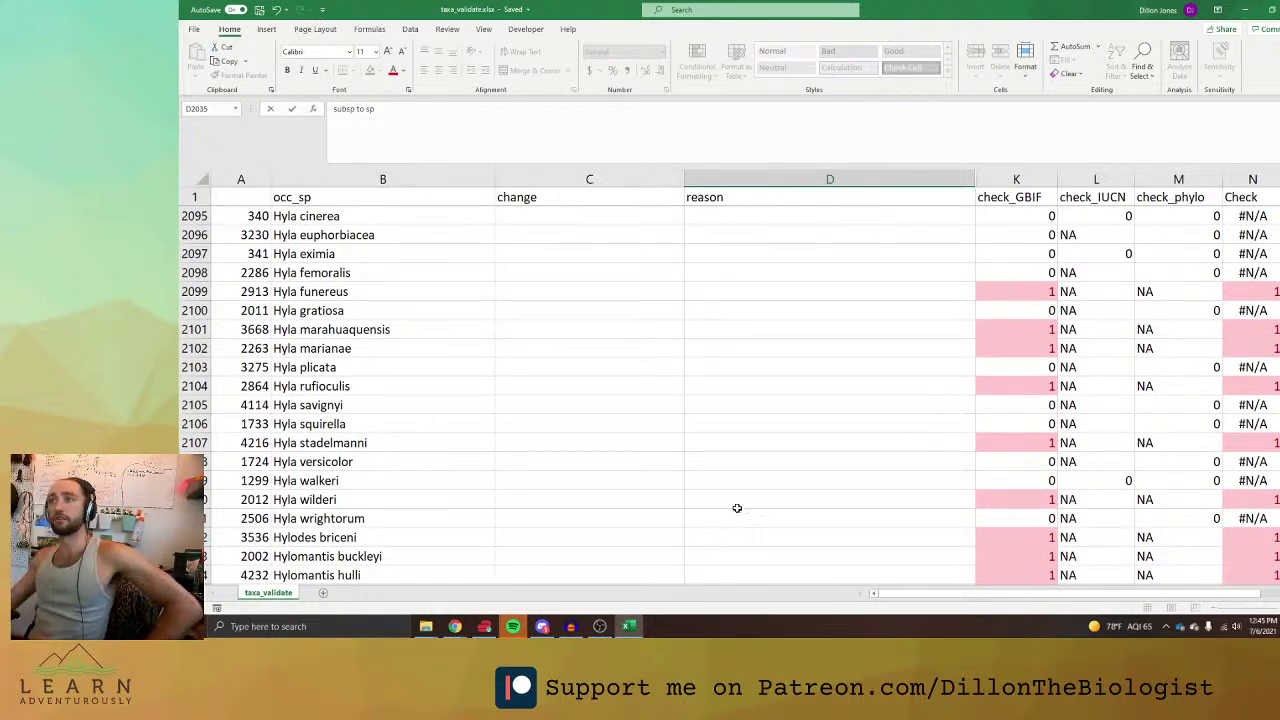
pyautogui.click(809, 405)
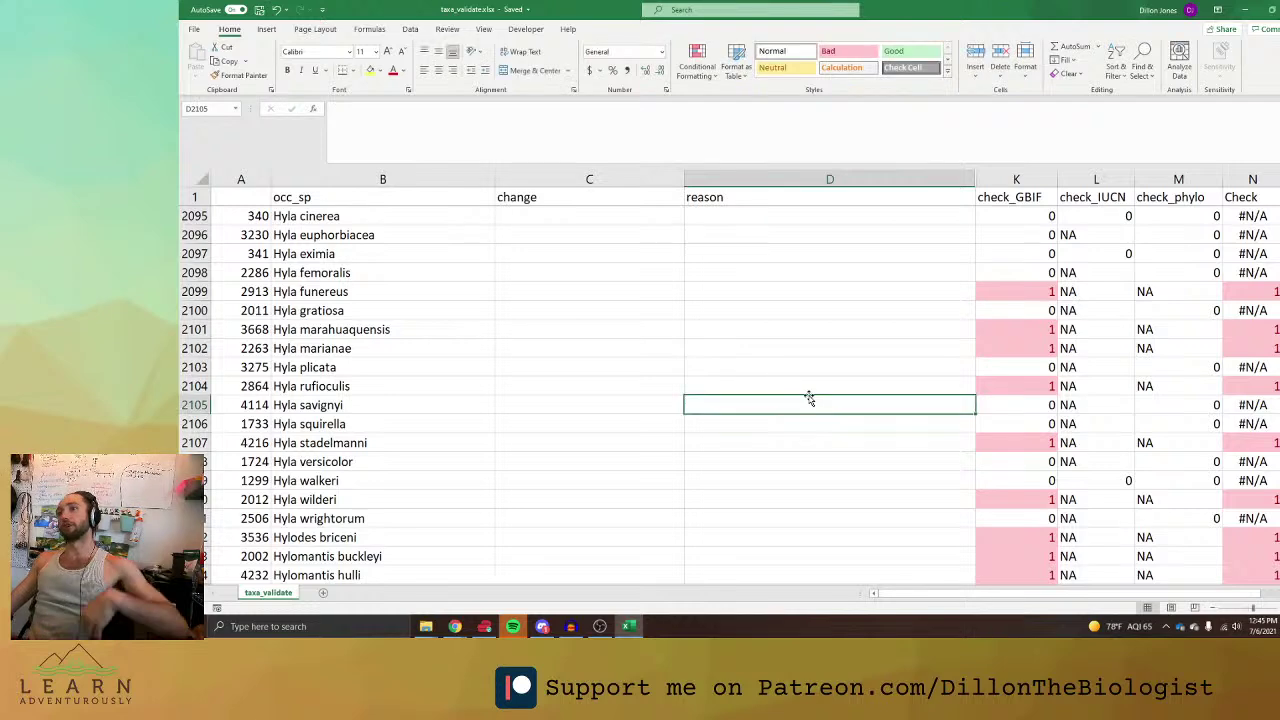
# Examine the check columns for the flagged Hyla, Hylomantis, Hypopachus and Hypsiboas names, comparing them with the rows already handled.
pyautogui.scroll(-3, 809, 395)
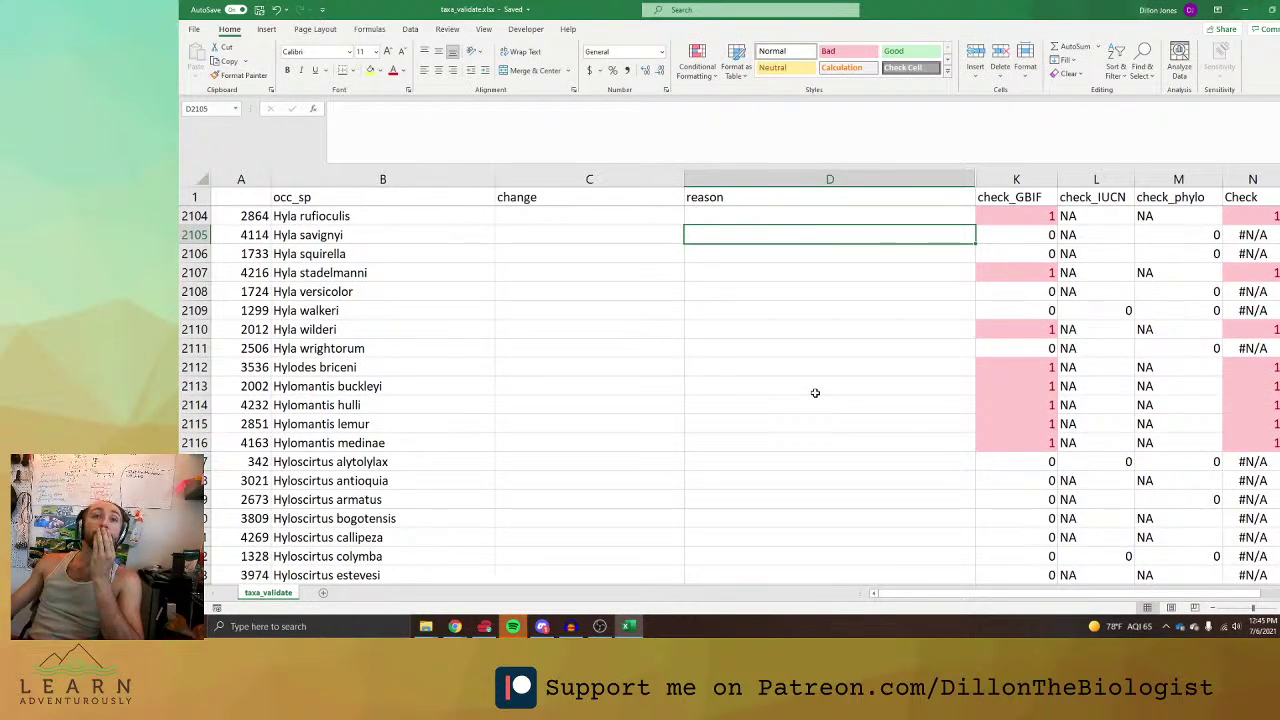
pyautogui.scroll(3, 703, 390)
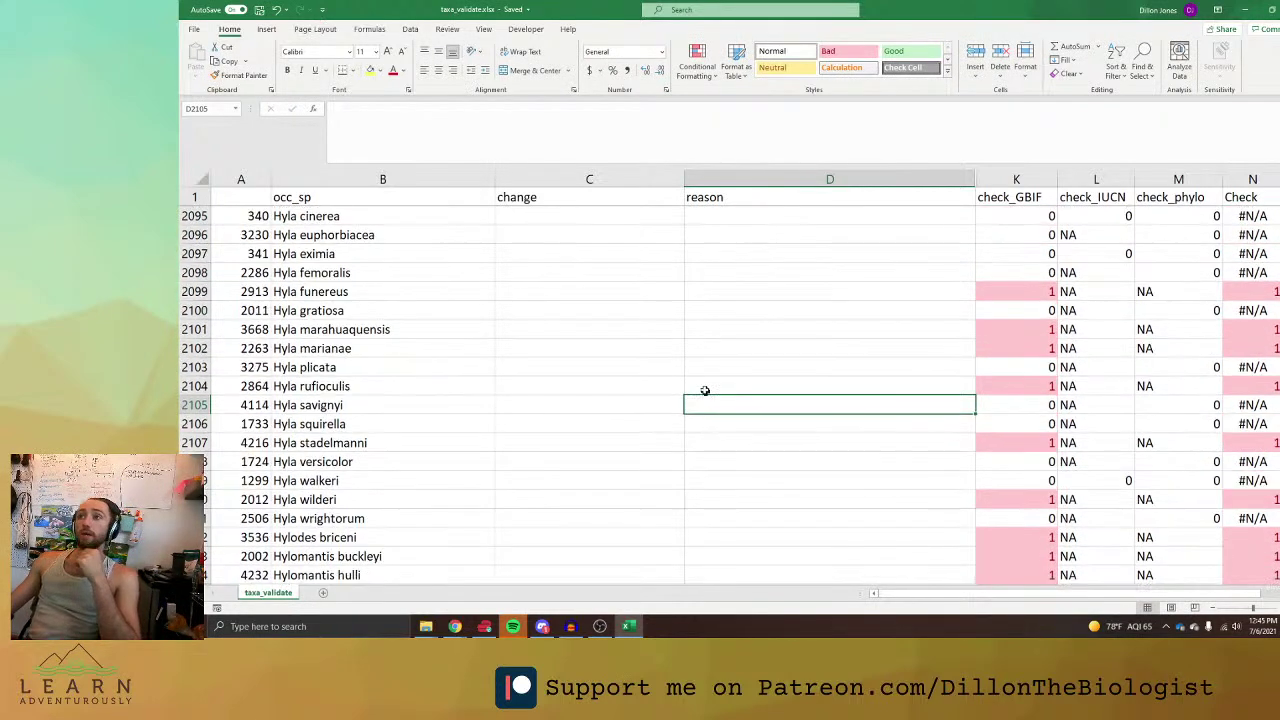
pyautogui.click(505, 310)
pyautogui.click(508, 292)
pyautogui.scroll(-6, 550, 438)
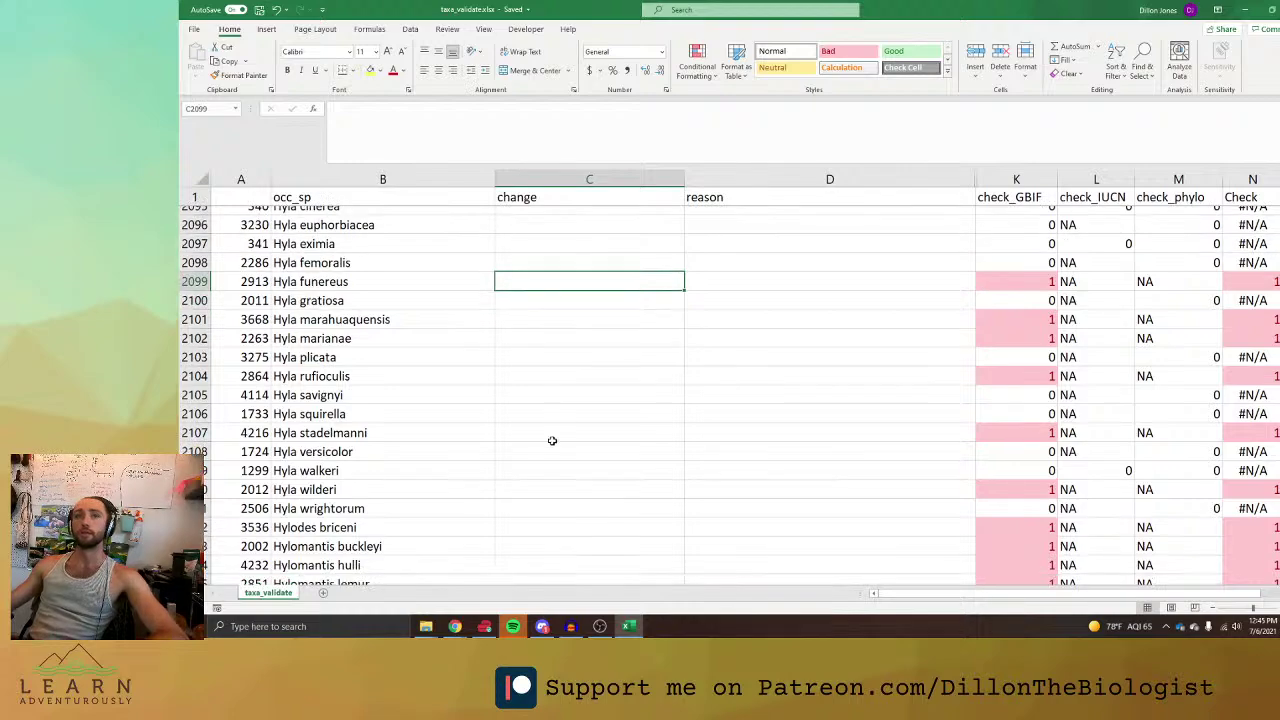
pyautogui.scroll(-18, 552, 442)
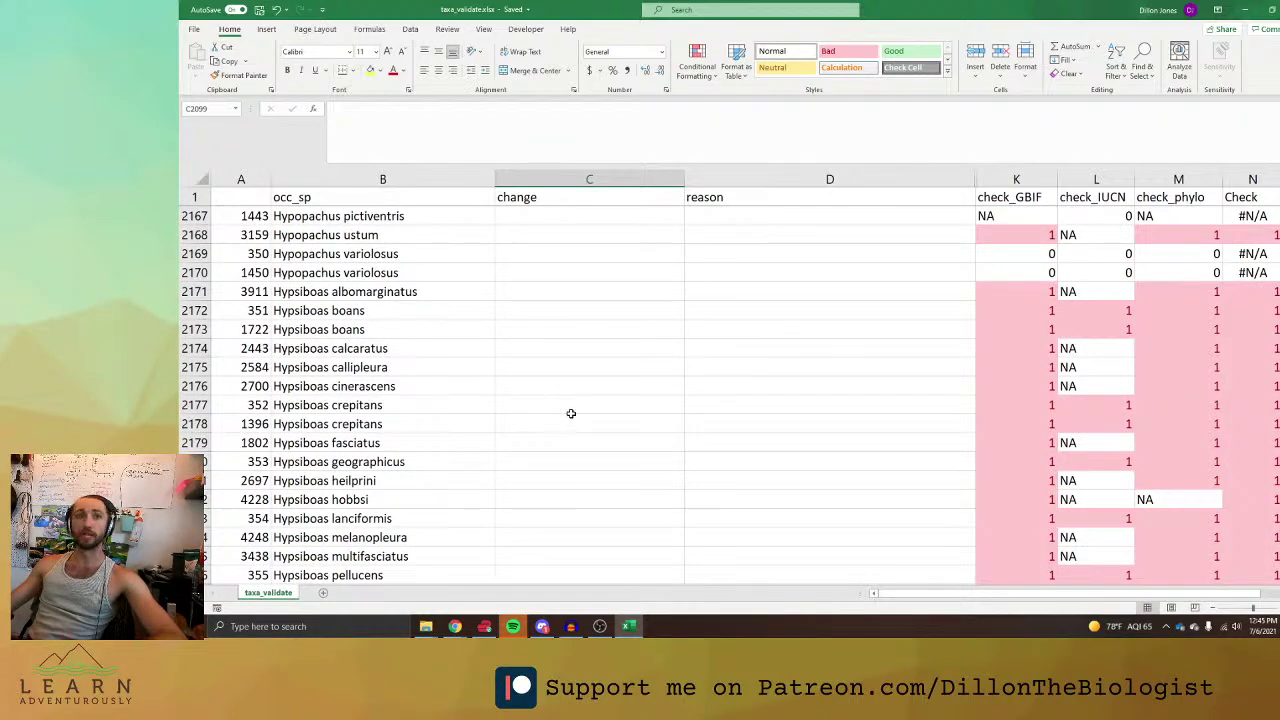
pyautogui.scroll(3, 571, 413)
pyautogui.scroll(-5, 577, 400)
pyautogui.click(1066, 254)
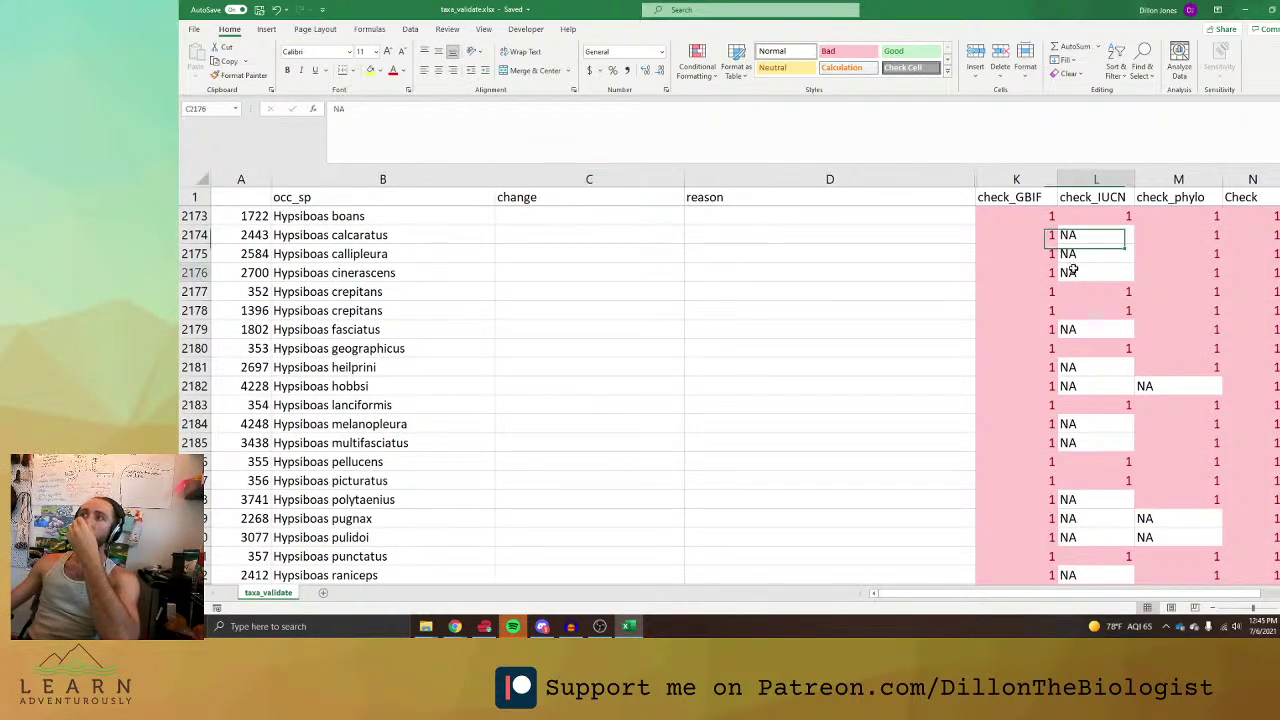
pyautogui.click(1078, 274)
pyautogui.scroll(-5, 1134, 298)
pyautogui.scroll(4, 1135, 309)
pyautogui.scroll(3, 1135, 309)
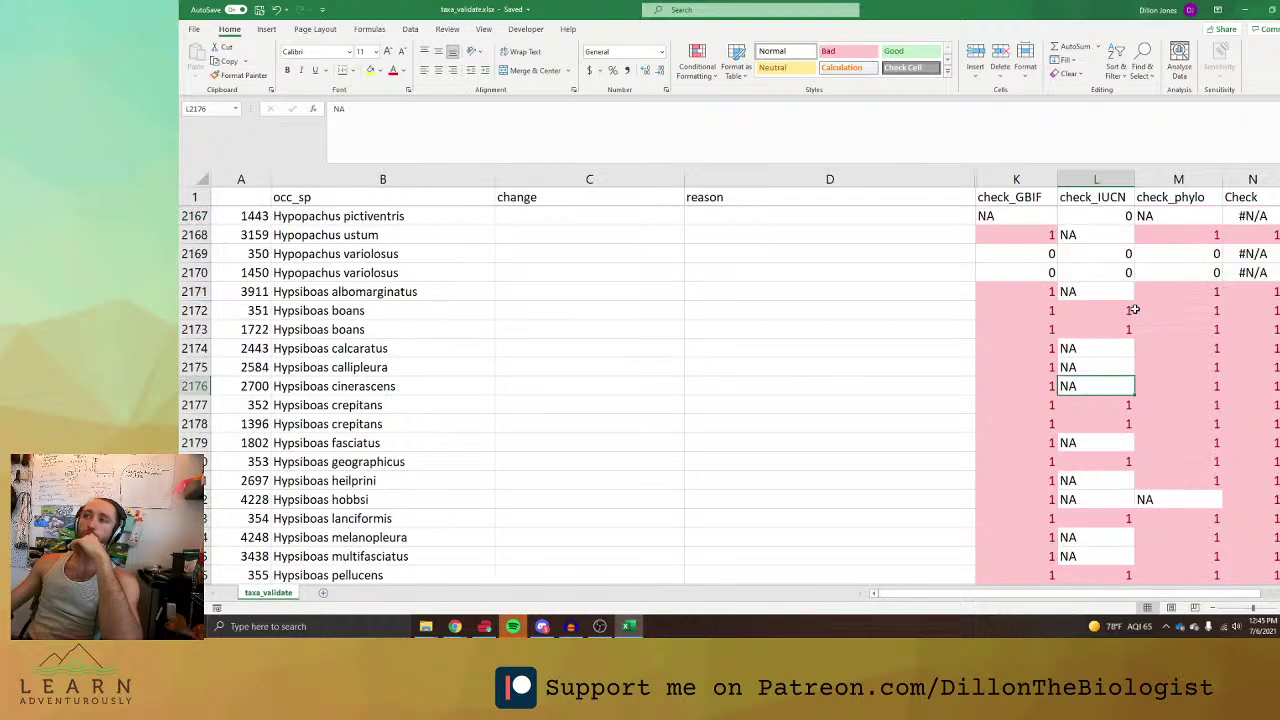
pyautogui.scroll(20, 1129, 310)
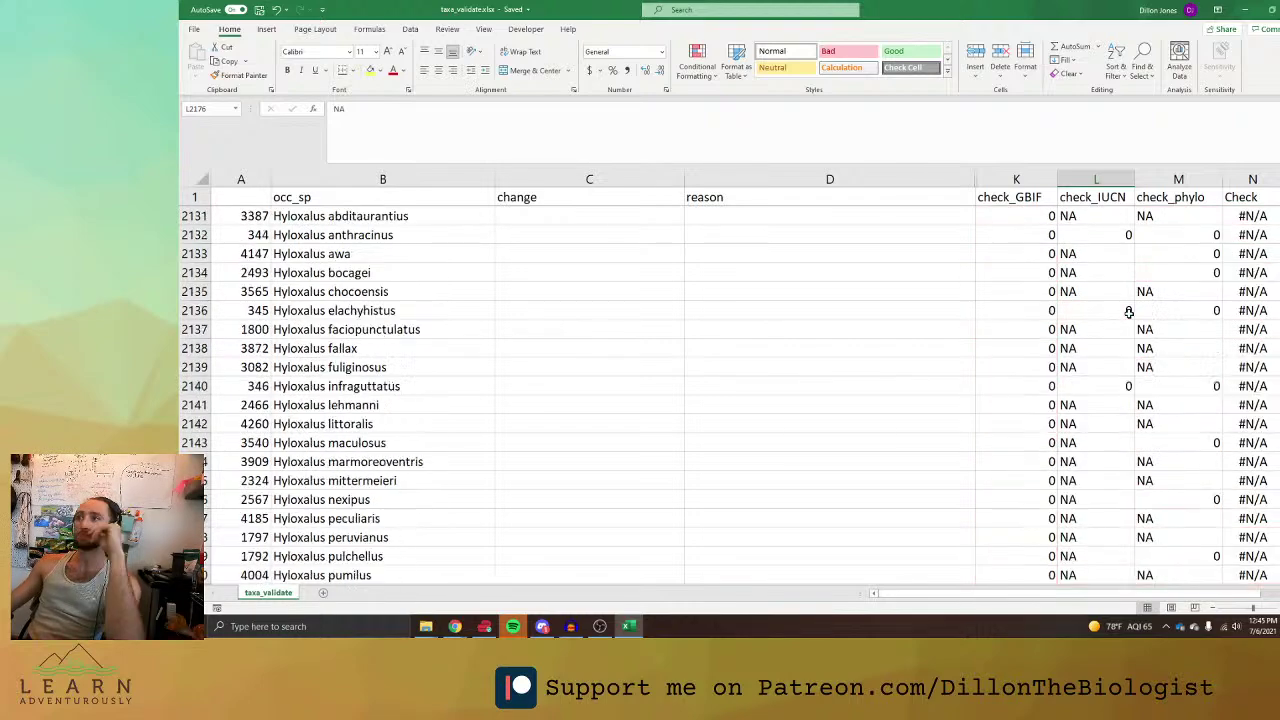
pyautogui.scroll(9, 1129, 313)
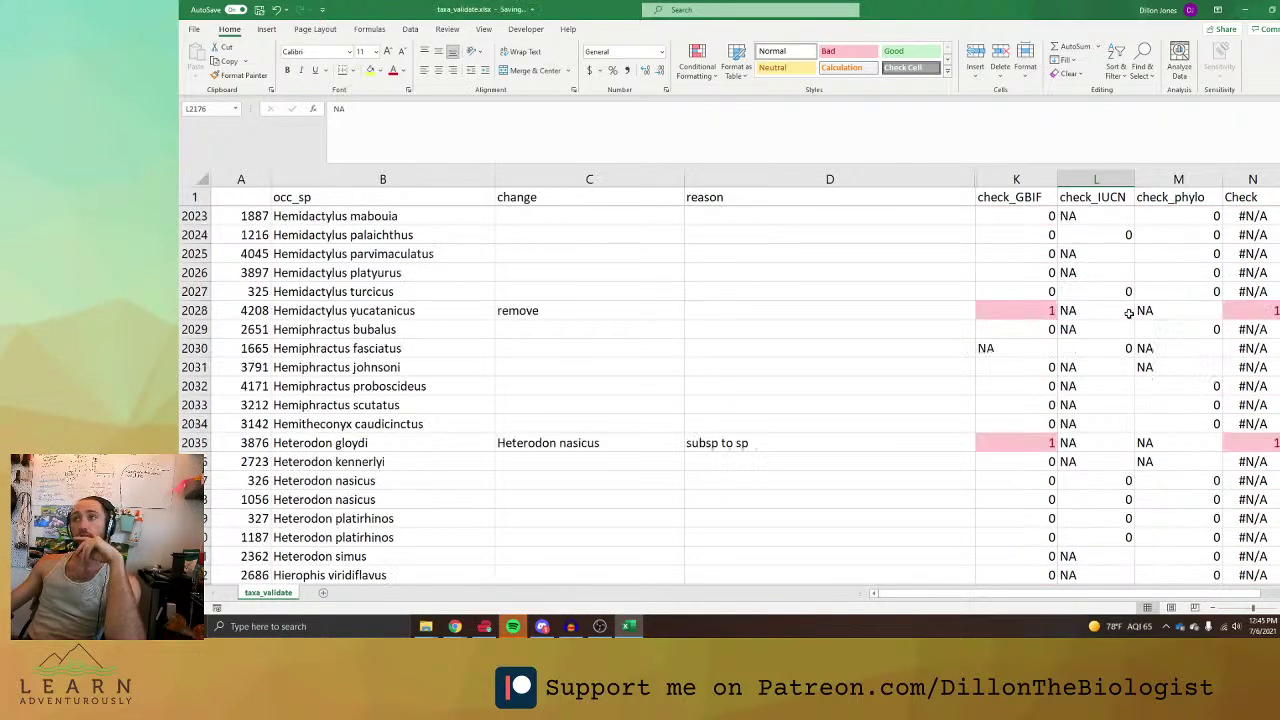
pyautogui.scroll(-20, 1128, 315)
pyautogui.scroll(-3, 1127, 317)
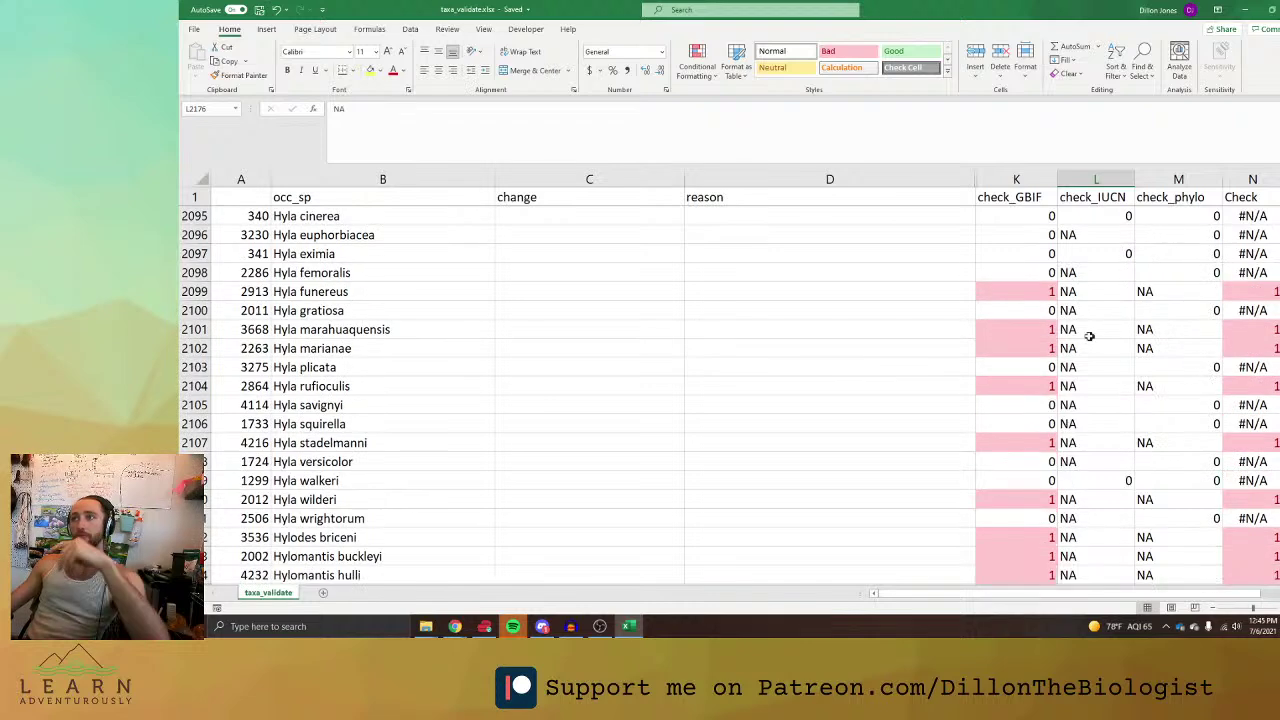
# Copy the flagged name Hyla funereus from B2099 and search the web for it in Chrome.
pyautogui.click(449, 317)
pyautogui.click(434, 290)
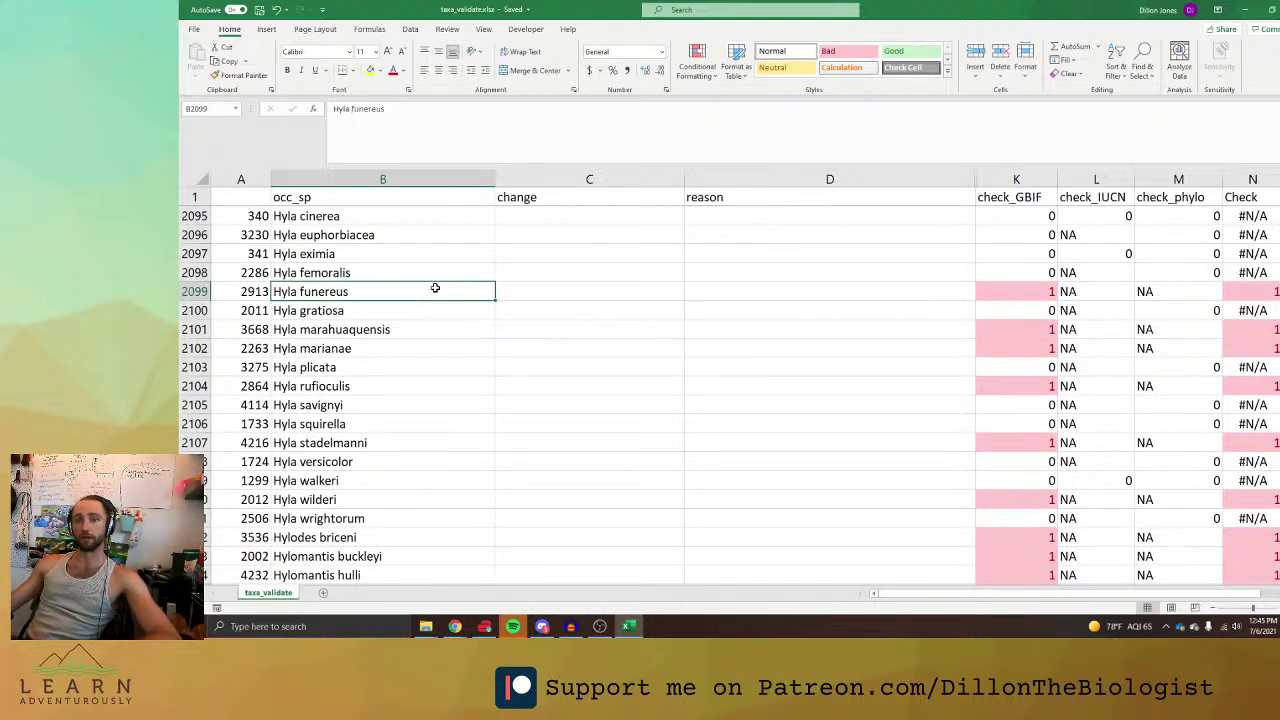
pyautogui.hotkey('ctrl', 'c')
pyautogui.hotkey('alt', 'Tab')
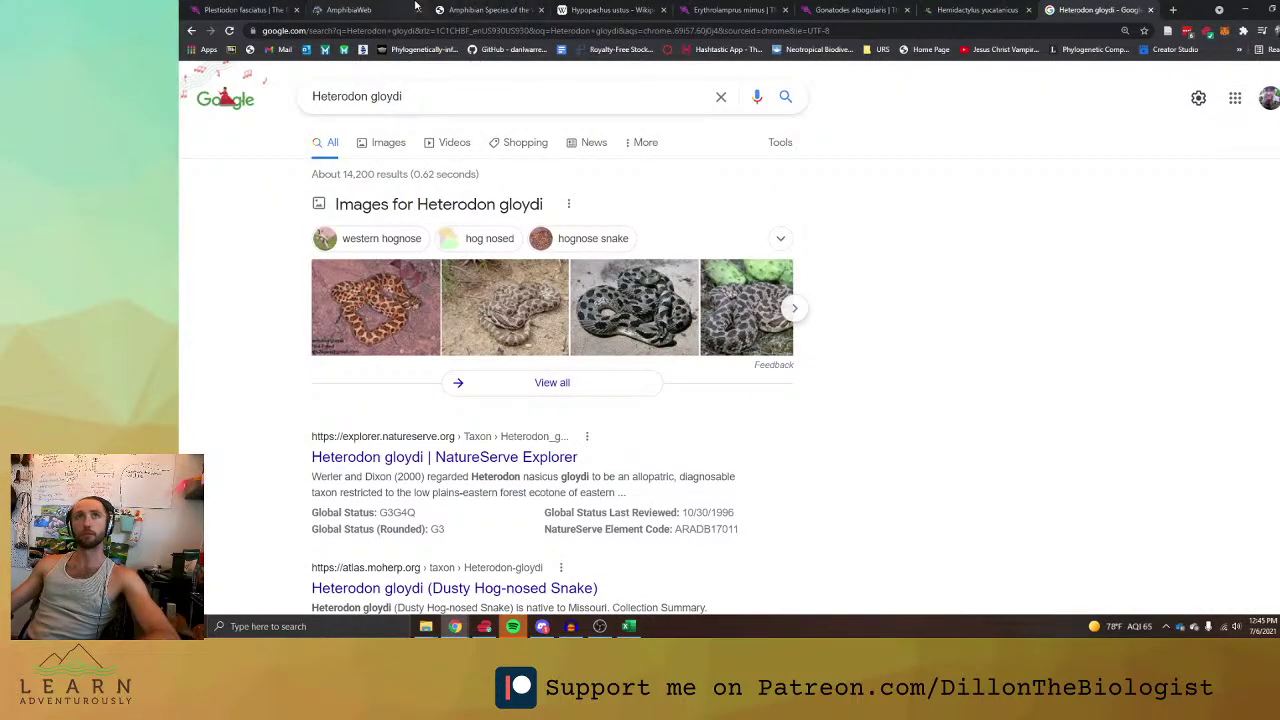
pyautogui.tripleClick(506, 97)
pyautogui.hotkey('ctrl', 'v')
pyautogui.press('Return')
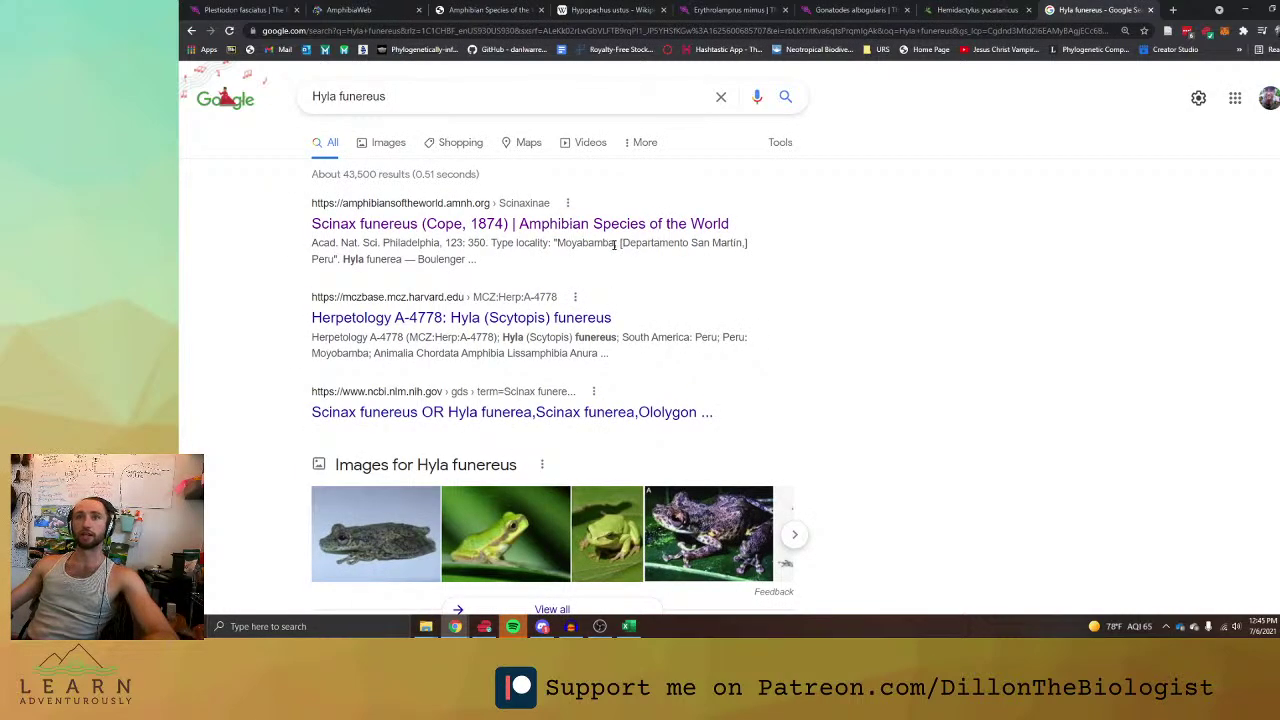
# Enter Scinax funereus as the change in C2099 of the Excel sheet and return to the search results in Chrome.
pyautogui.hotkey('alt', 'Tab')
pyautogui.click(576, 290)
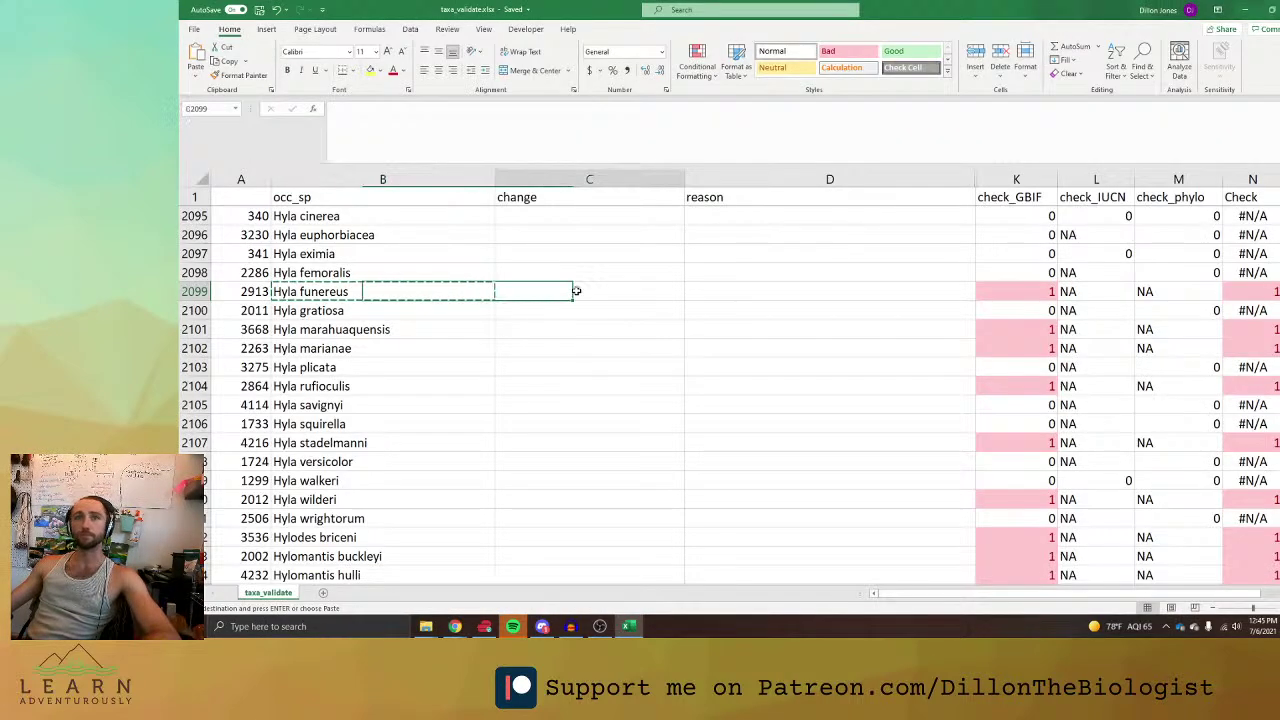
pyautogui.write('Scina')
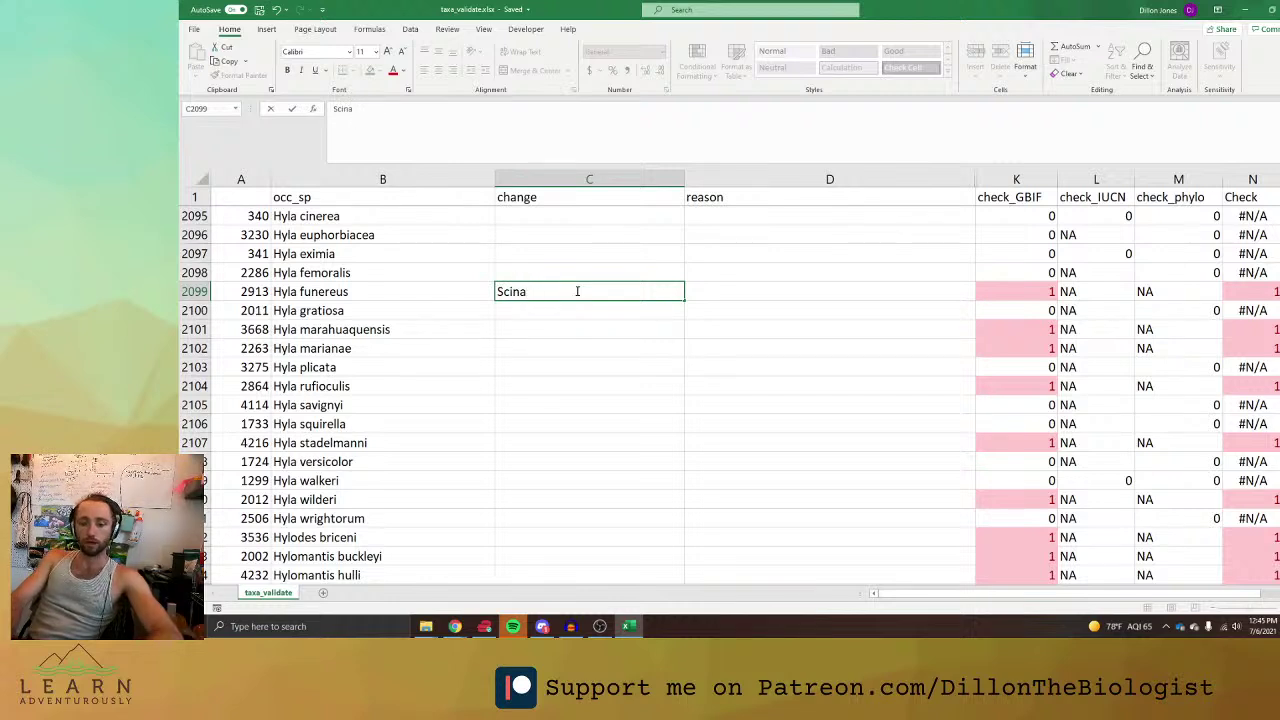
pyautogui.write('x funereus')
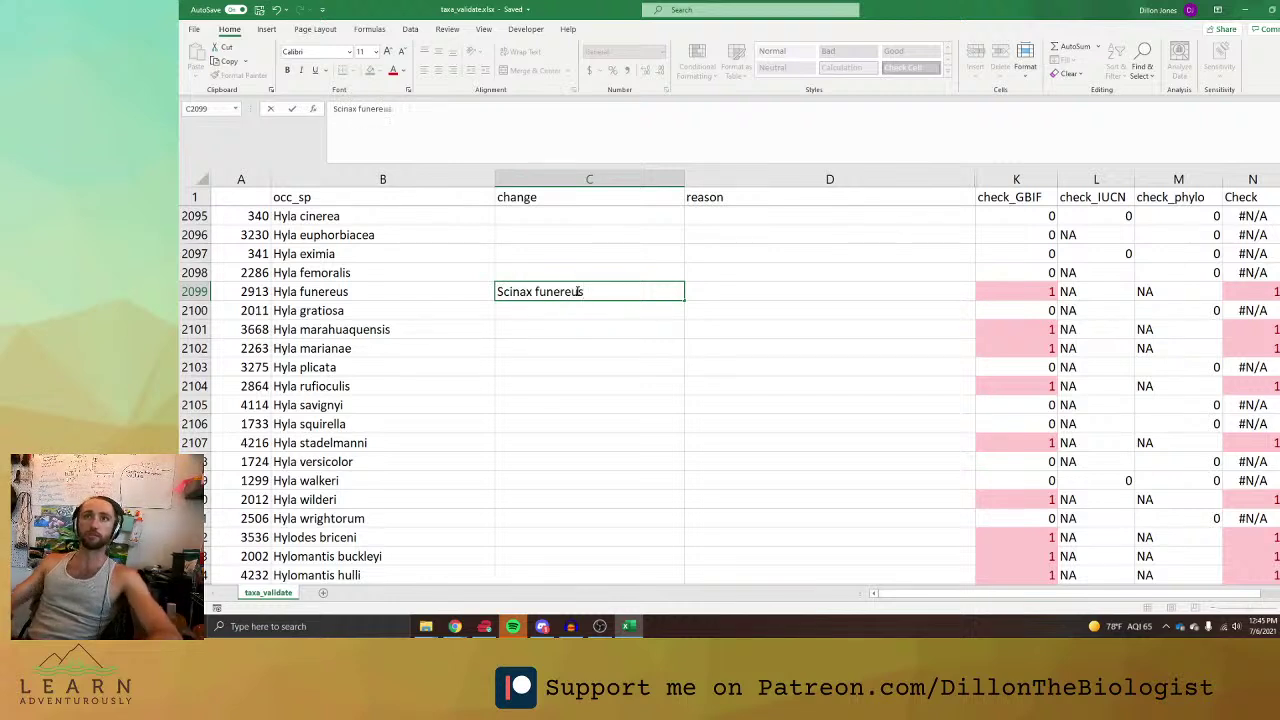
pyautogui.click(645, 352)
pyautogui.hotkey('alt', 'Tab')
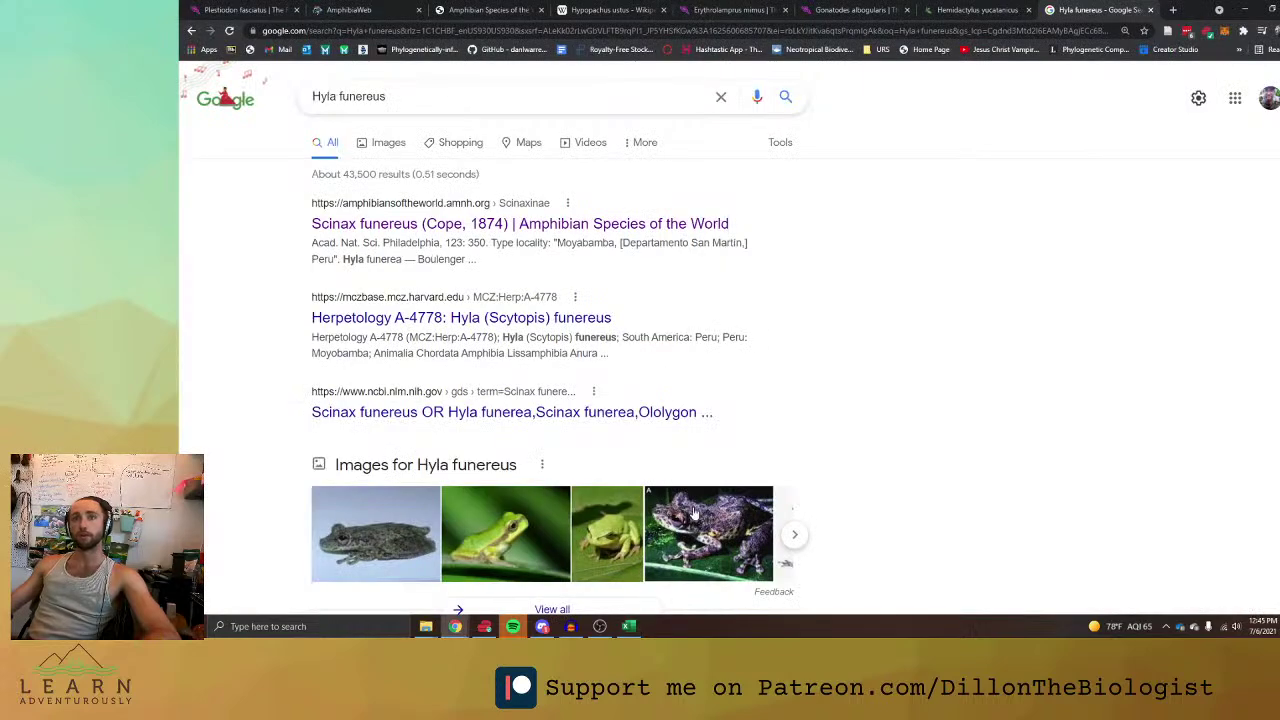
# Examine the web results and image results for Hyla funereus.
pyautogui.scroll(-1, 472, 334)
pyautogui.scroll(-1, 472, 334)
pyautogui.scroll(2, 480, 358)
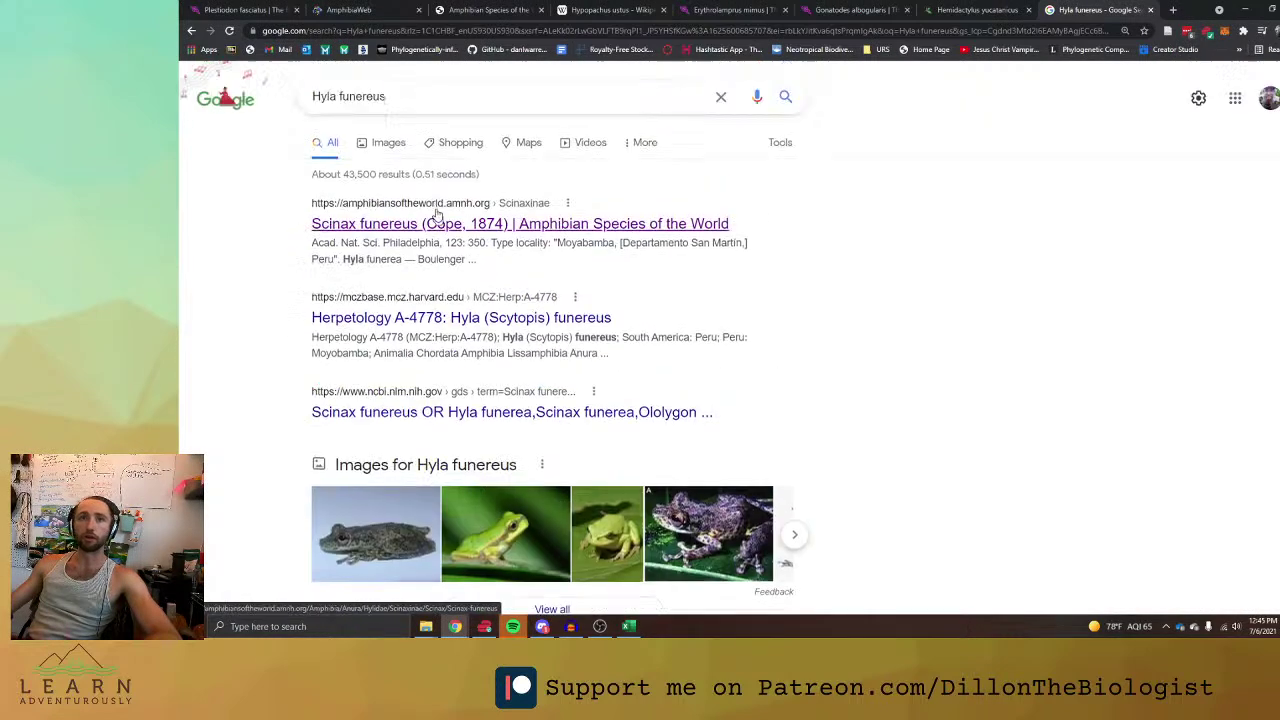
pyautogui.click(388, 150)
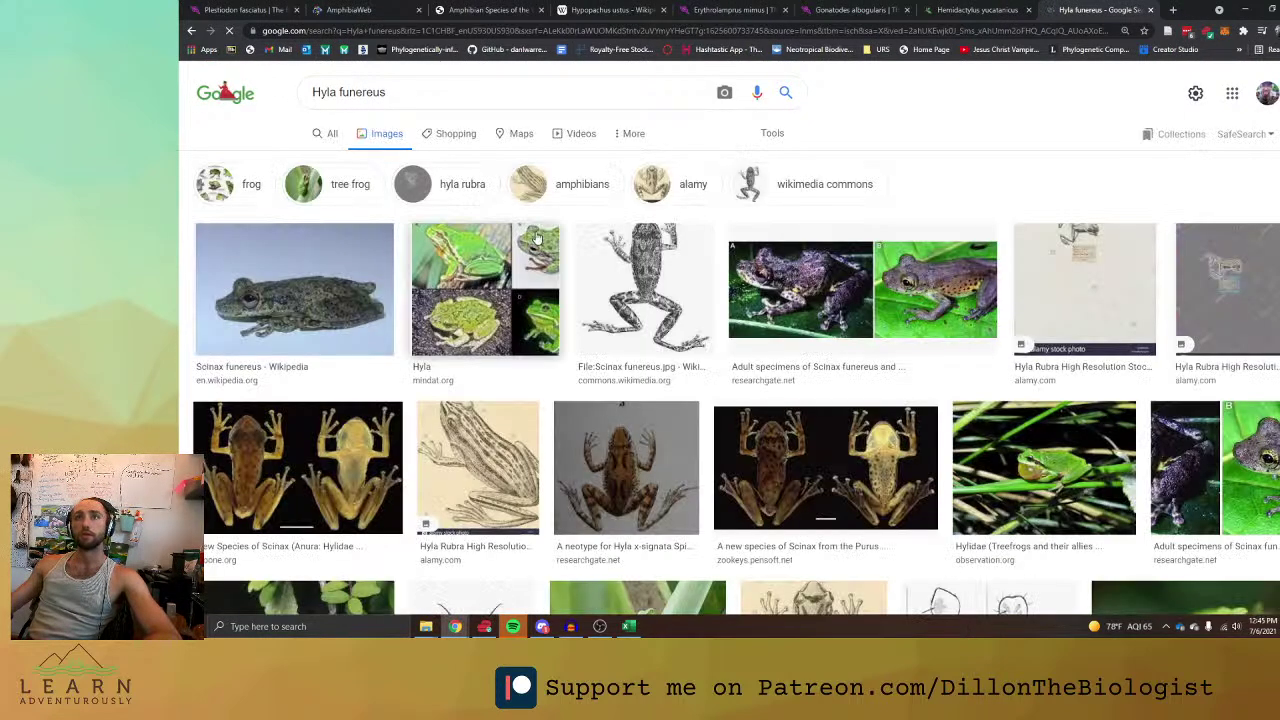
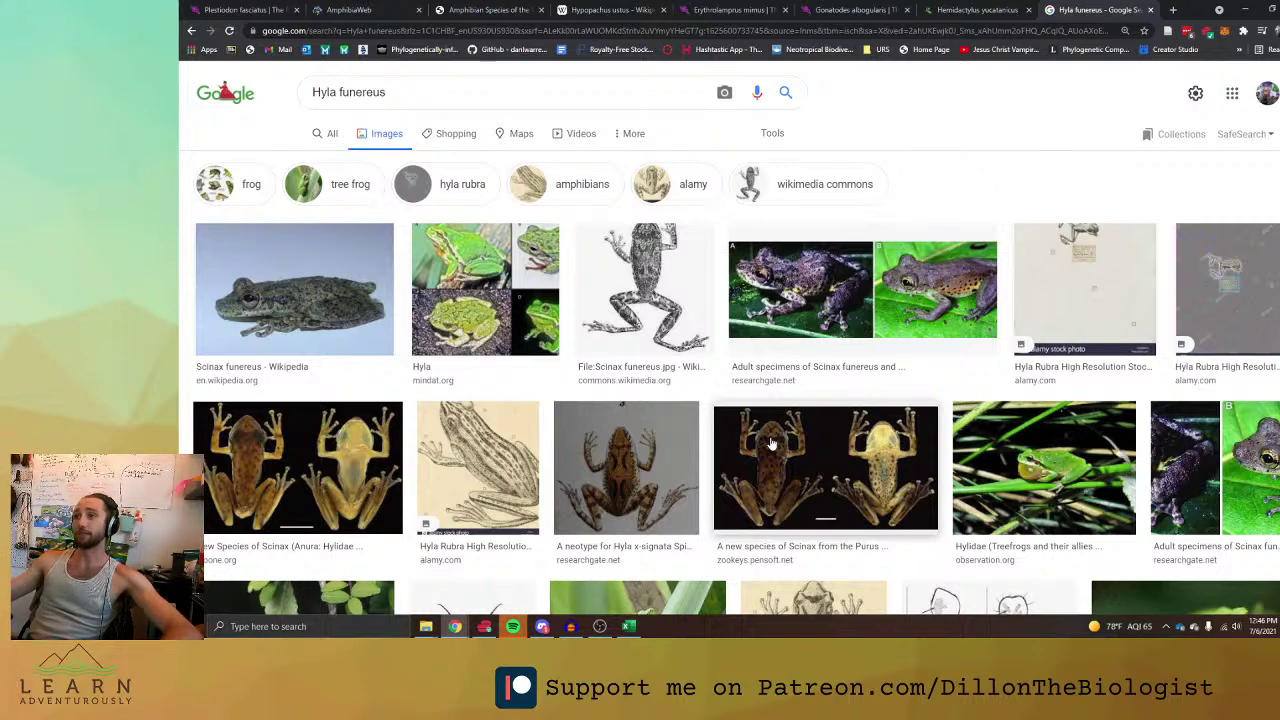
pyautogui.scroll(-6, 510, 430)
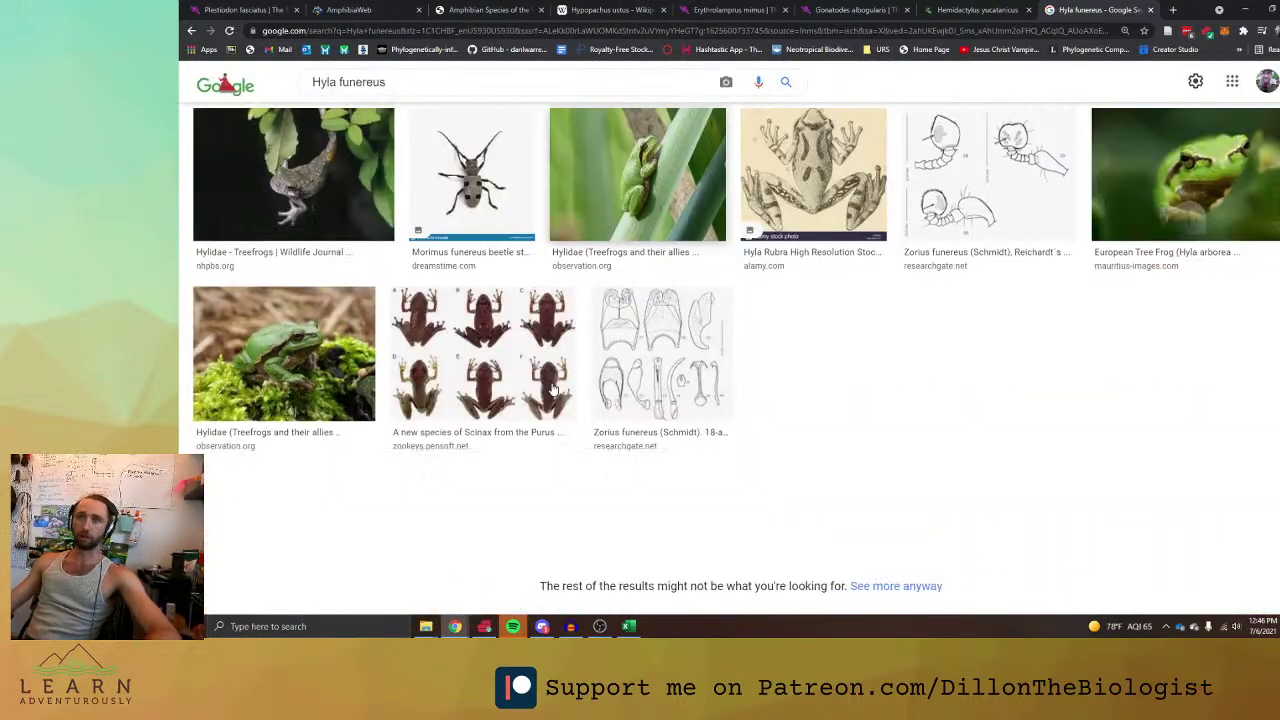
pyautogui.scroll(-1, 553, 390)
pyautogui.scroll(15, 553, 390)
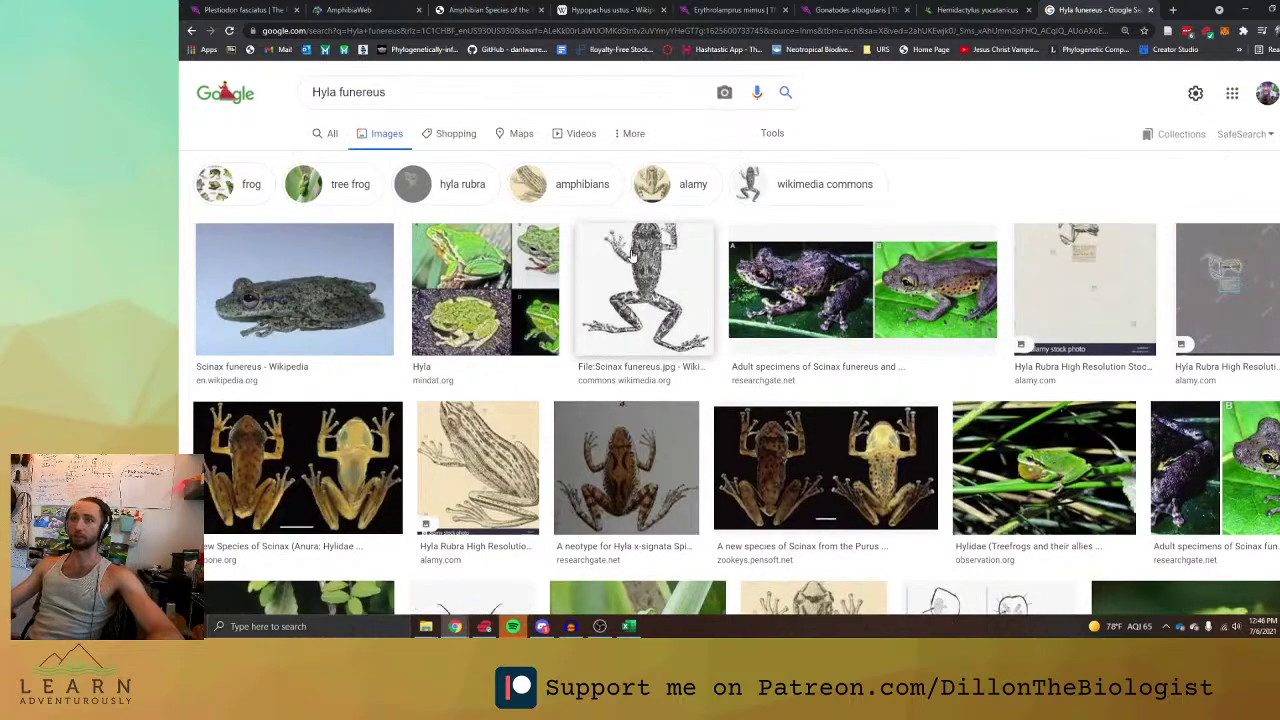
# Copy the flagged name Hyla marahuaquensis from B2101 in Excel and search the web for it in Chrome.
pyautogui.hotkey('alt', 'Tab')
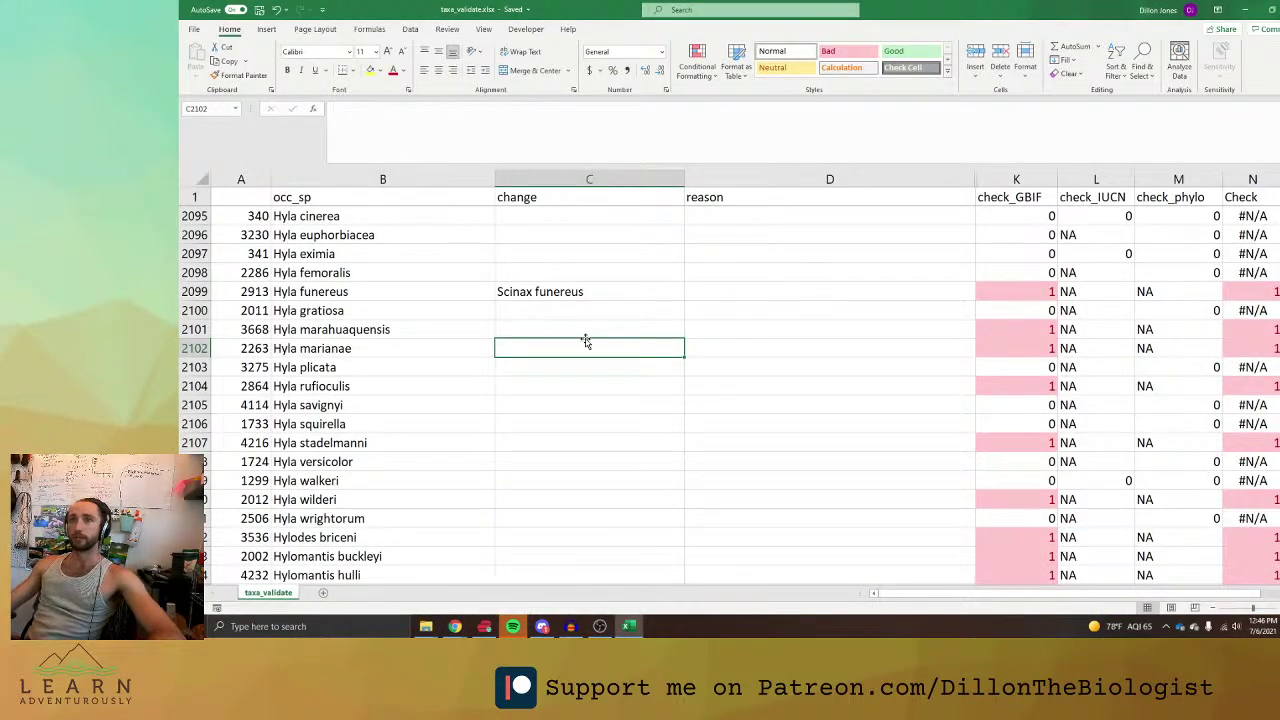
pyautogui.click(388, 330)
pyautogui.hotkey('ctrl', 'c')
pyautogui.hotkey('alt', 'Tab')
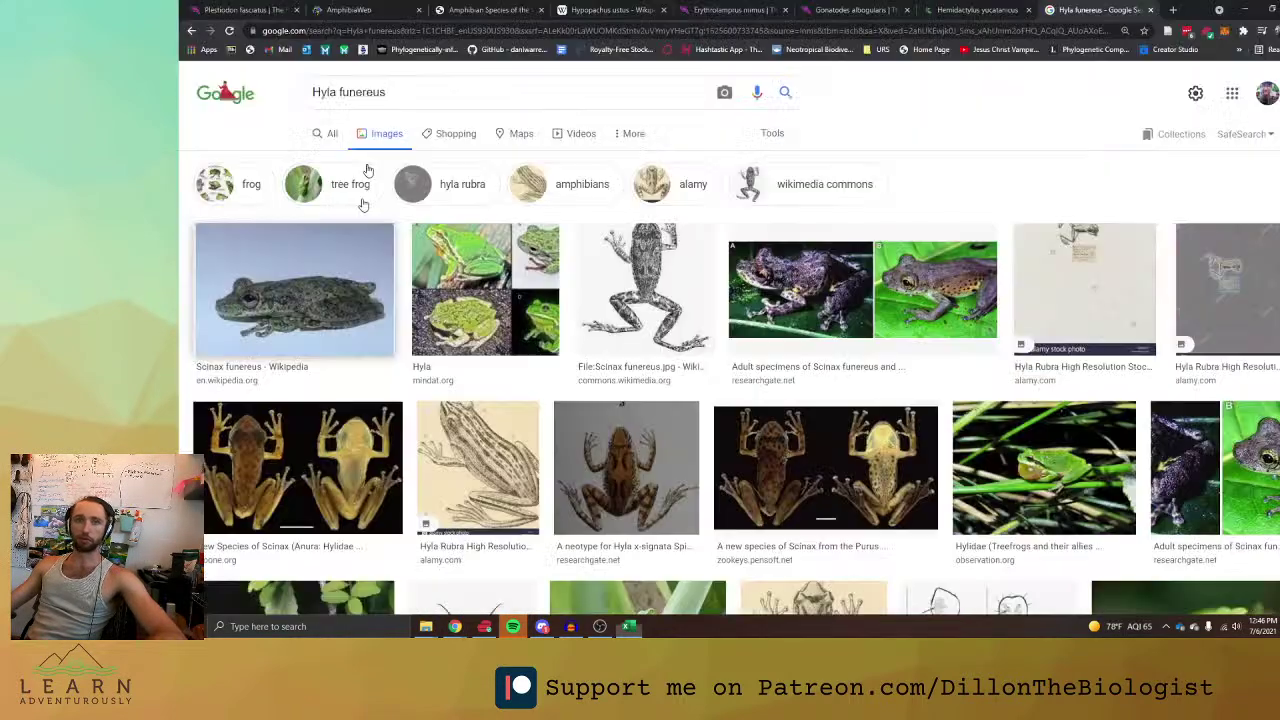
pyautogui.tripleClick(450, 92)
pyautogui.hotkey('ctrl', 'v')
pyautogui.press('Return')
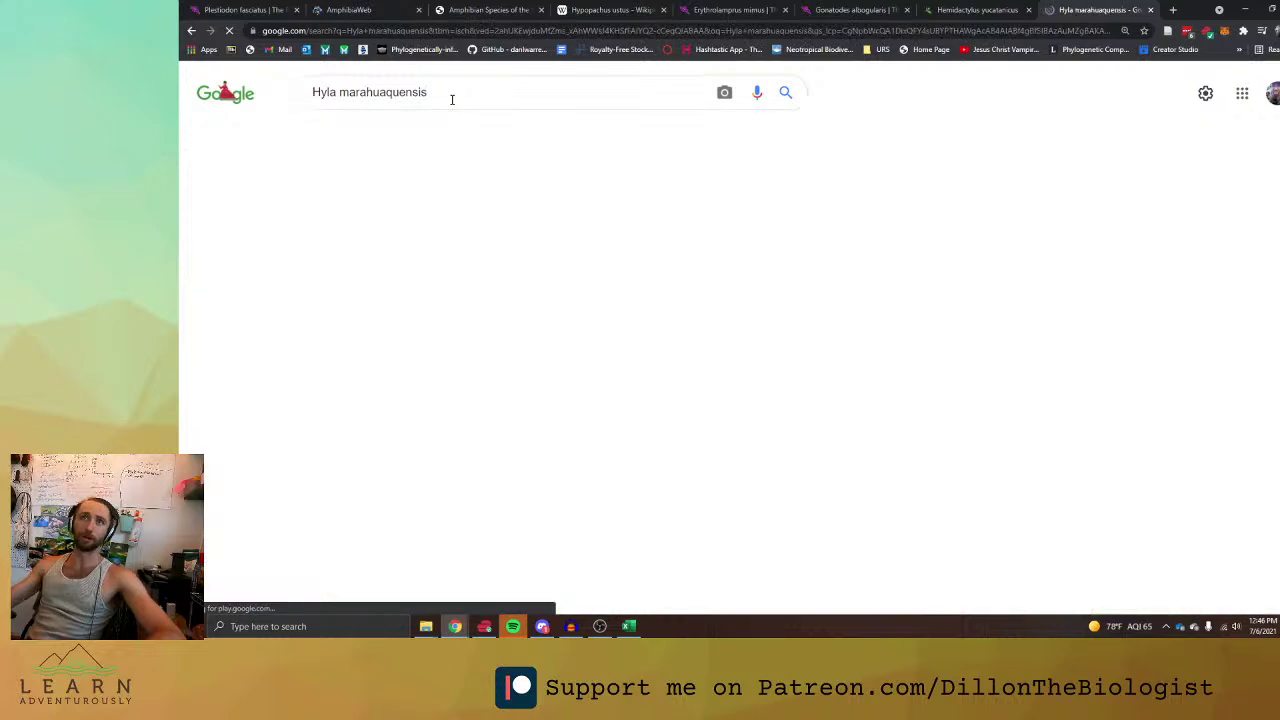
pyautogui.click(325, 133)
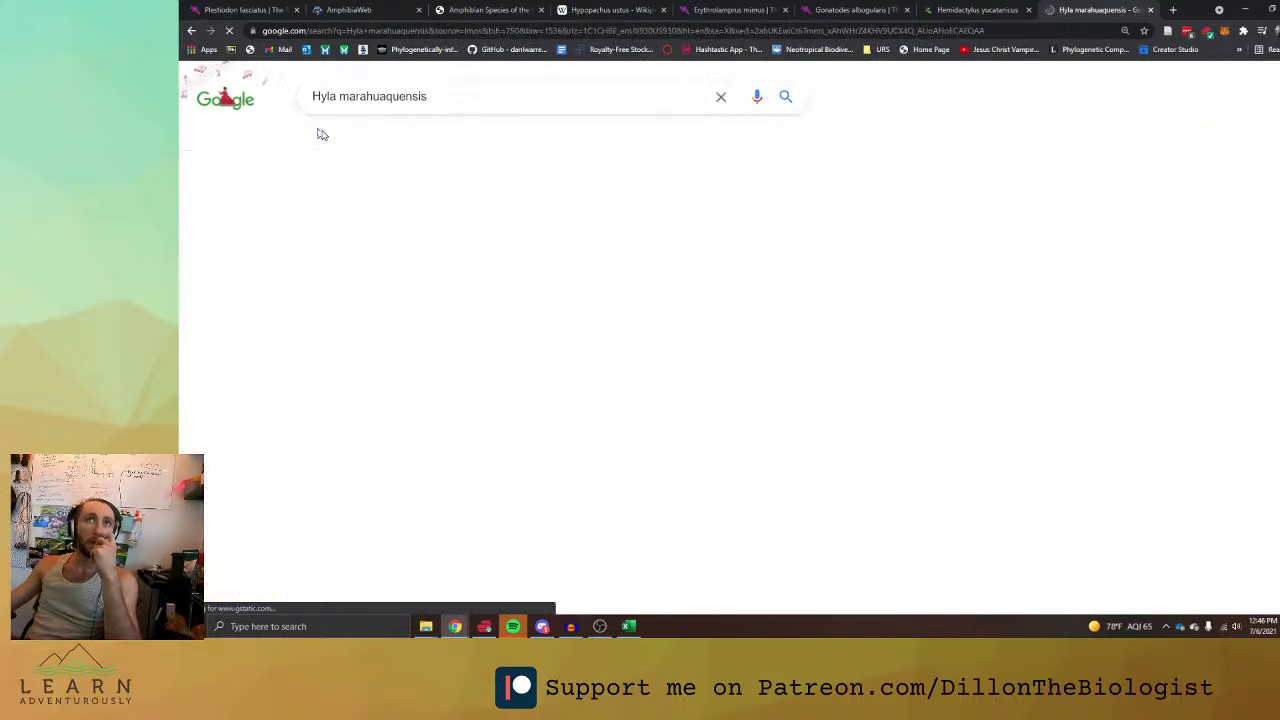
pyautogui.scroll(-1, 540, 240)
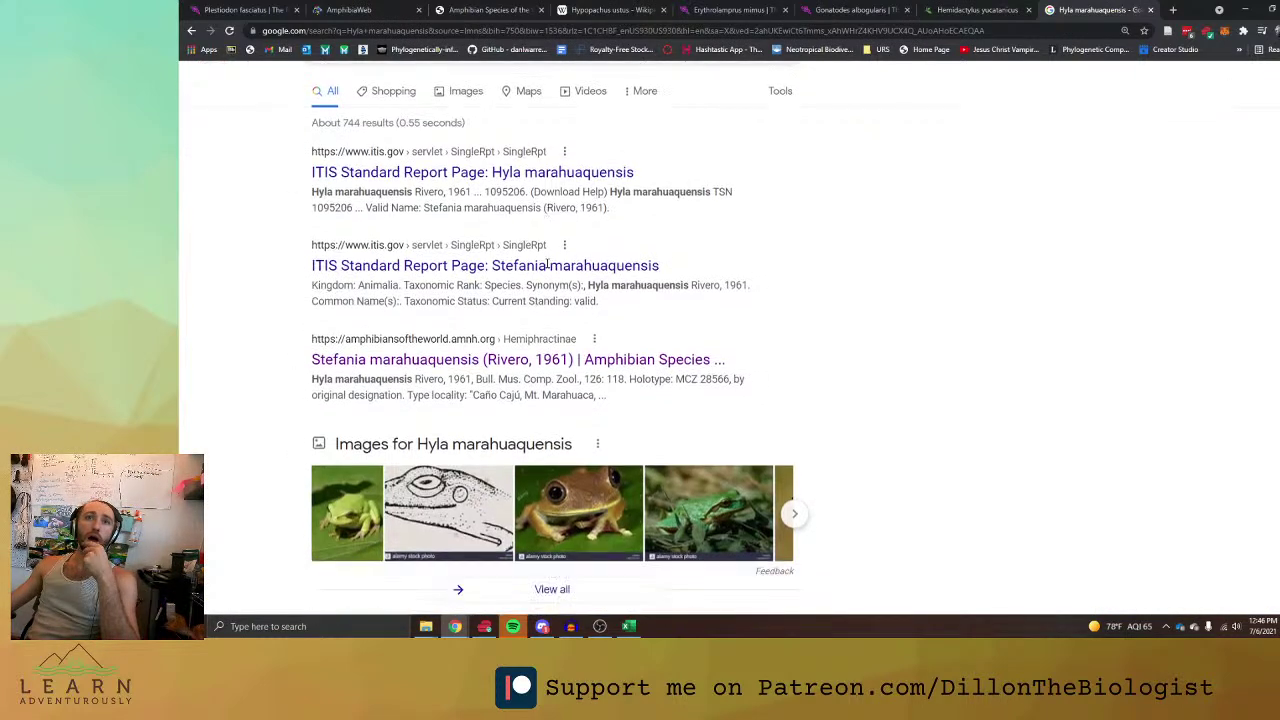
# Open the Amphibian Species of the World entry for Stefania marahuaquensis, copy the name with its 1970 citation line, and return to Excel.
pyautogui.click(488, 355)
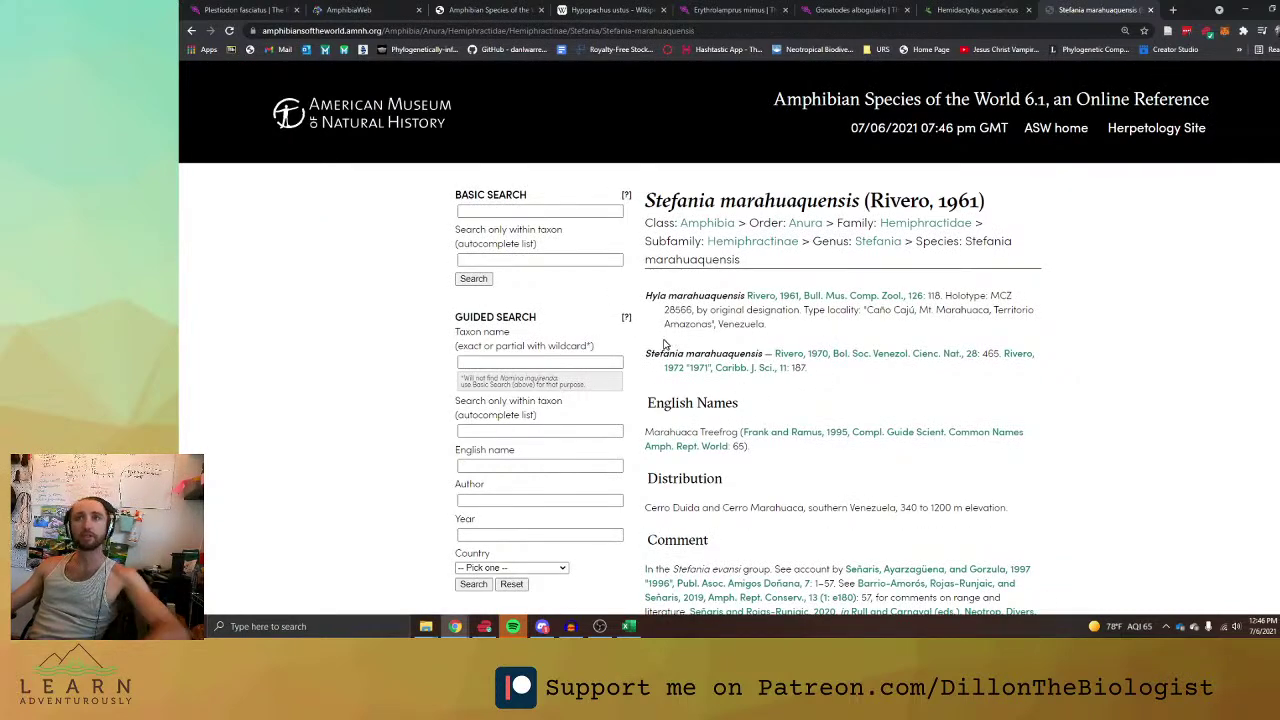
pyautogui.moveTo(643, 360); pyautogui.dragTo(788, 370)
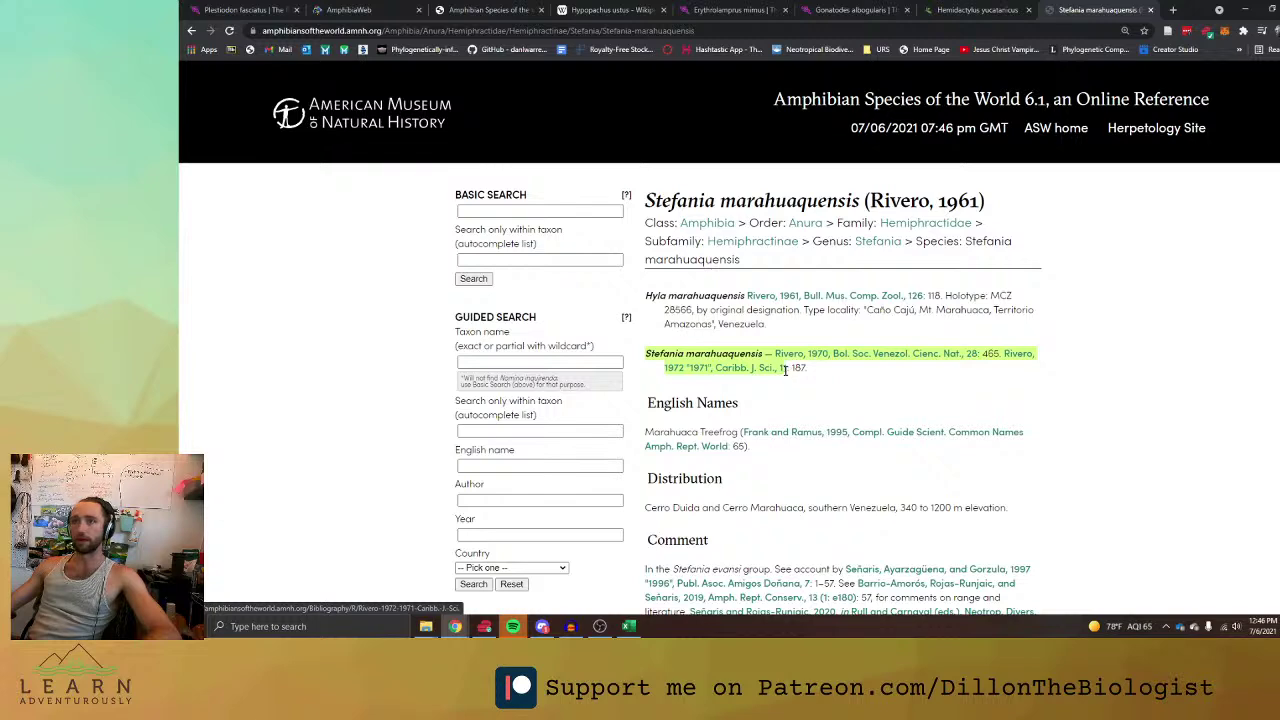
pyautogui.hotkey('alt', 'Tab')
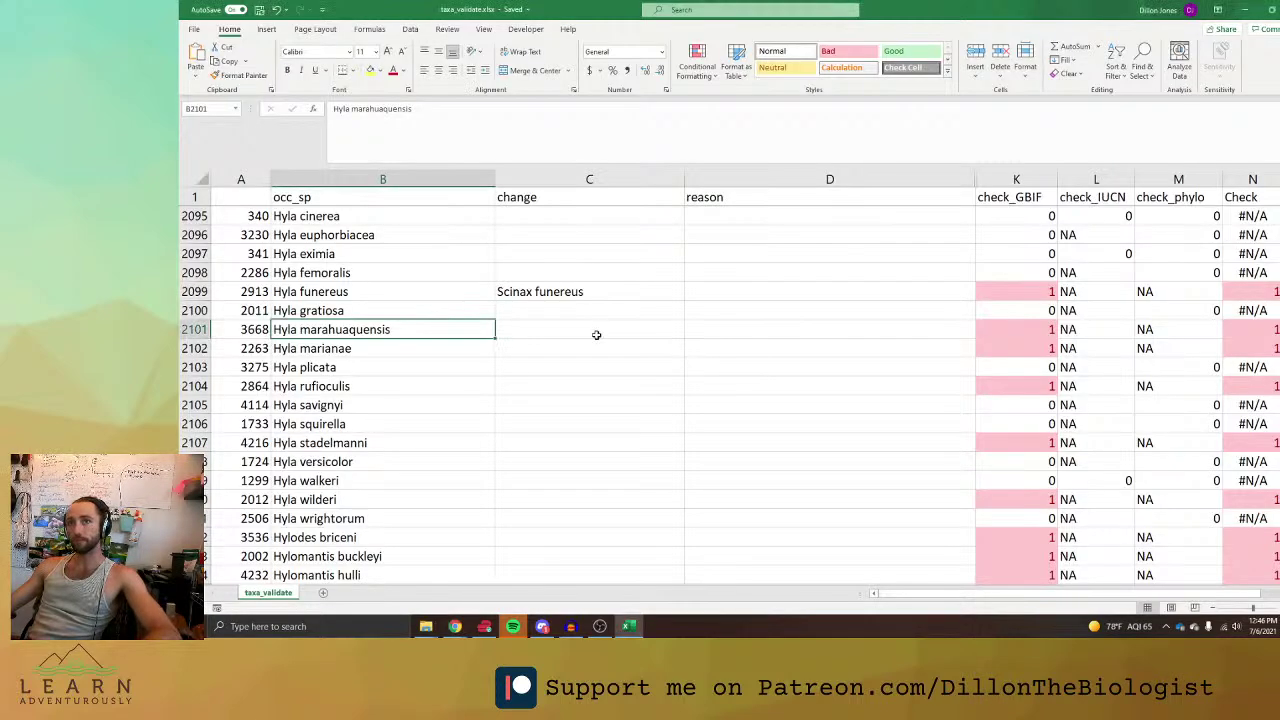
# Enter Stefania marahuaquensis as the change in C2101 and move its citation into the reason cell D2101.
pyautogui.click(598, 329)
pyautogui.hotkey('ctrl', 'v')
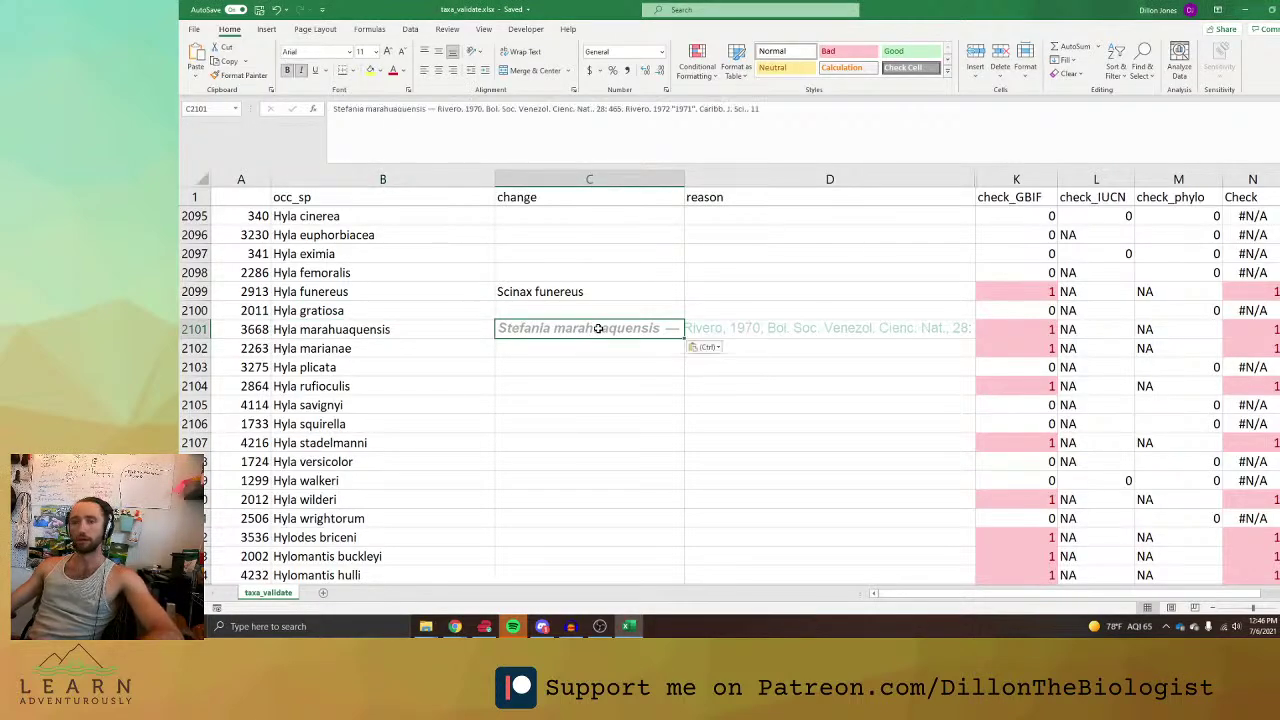
pyautogui.moveTo(810, 116); pyautogui.dragTo(433, 116)
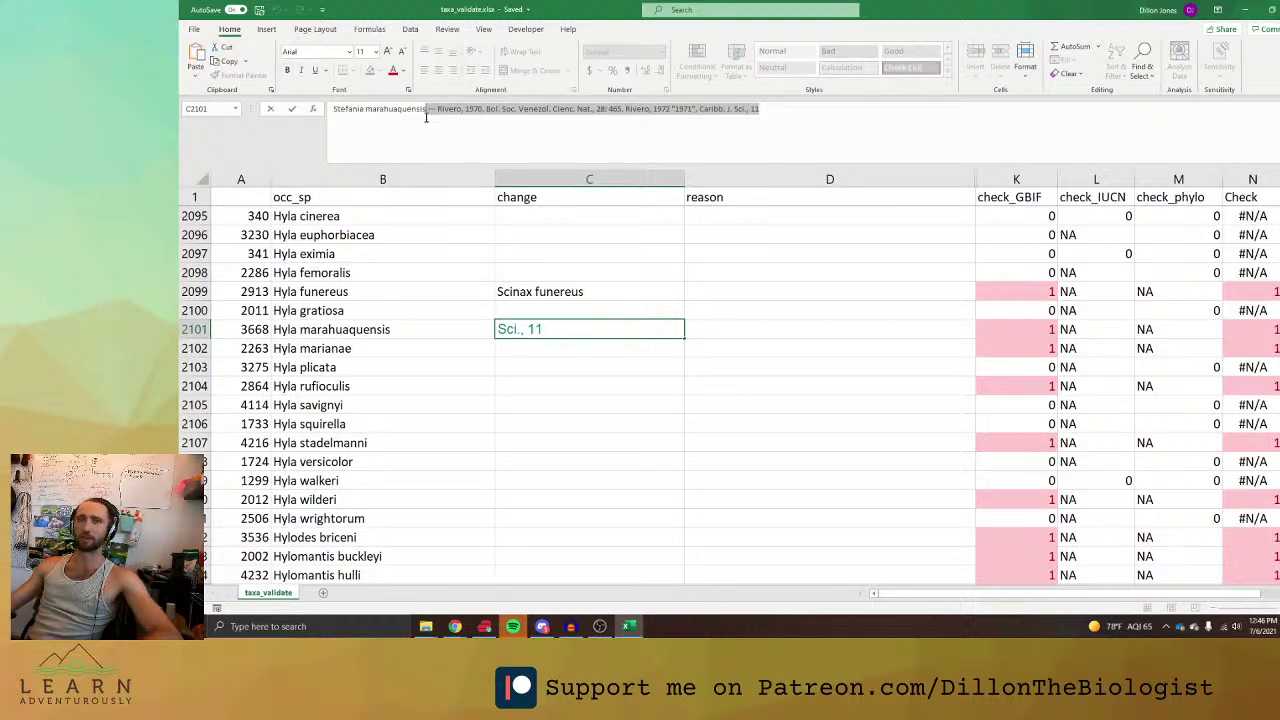
pyautogui.press('BackSpace')
pyautogui.click(735, 329)
# Switch to Chrome and search the web for "itis".
pyautogui.hotkey('alt', 'Tab')
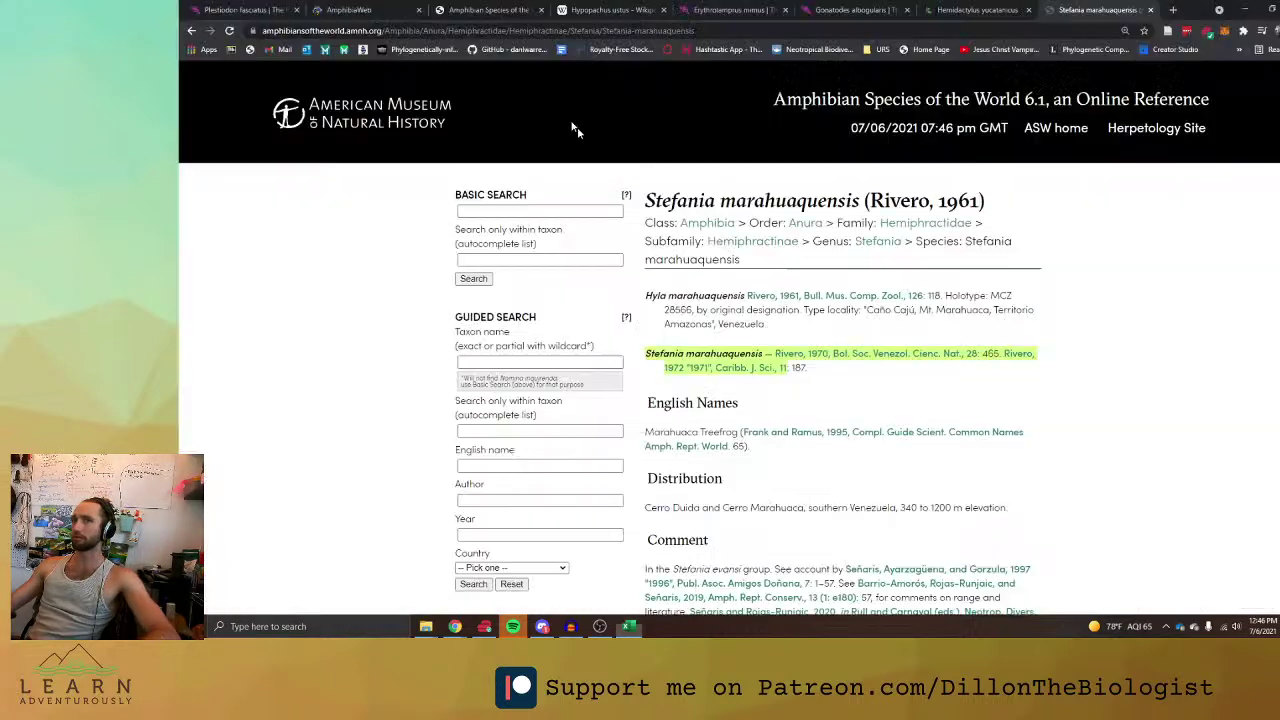
pyautogui.click(1085, 30)
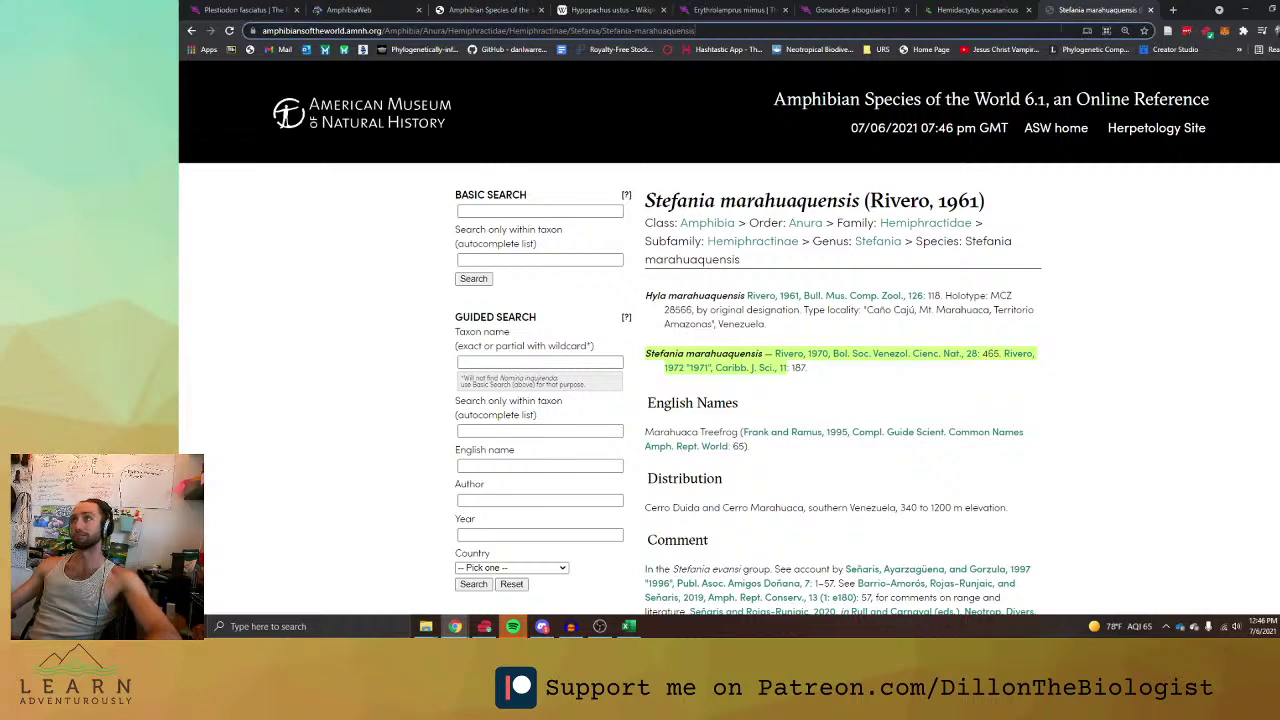
pyautogui.write('itis')
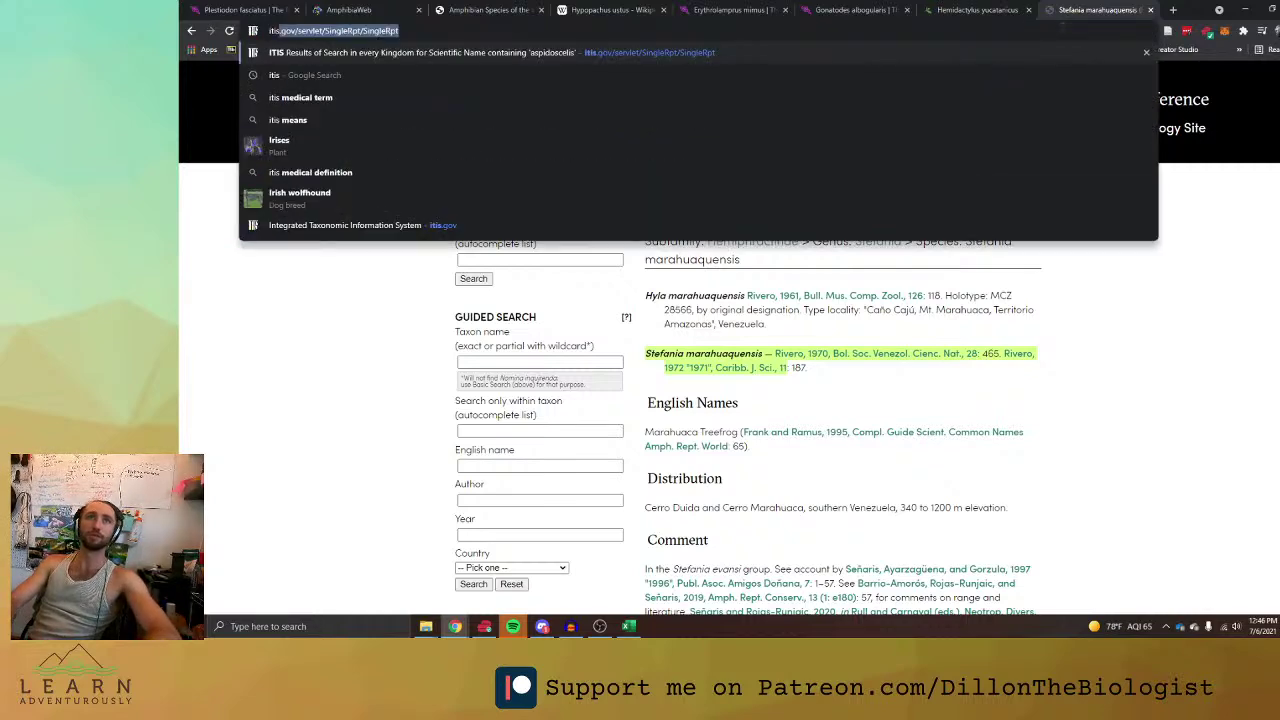
pyautogui.press('BackSpace')
pyautogui.press('Return')
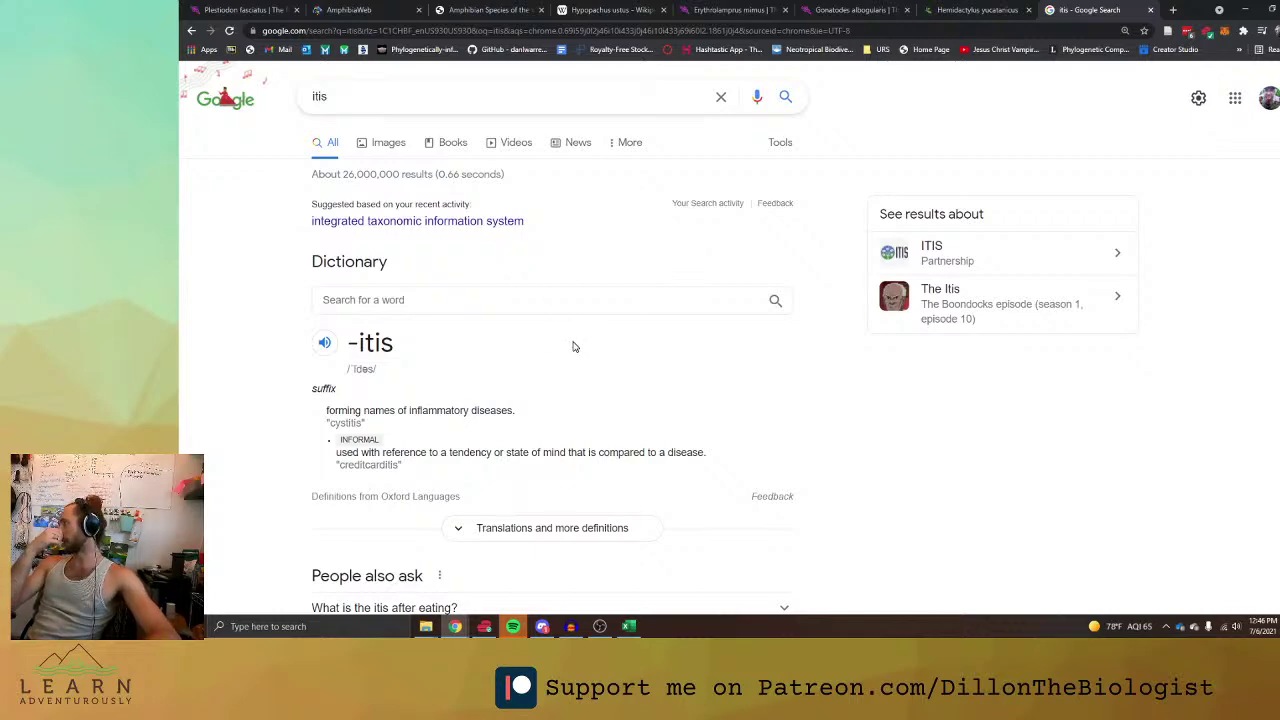
# Copy the flagged name Hyla marianae from B2102 in Excel and search the web for it in Chrome.
pyautogui.hotkey('alt', 'Tab')
pyautogui.press('Return')
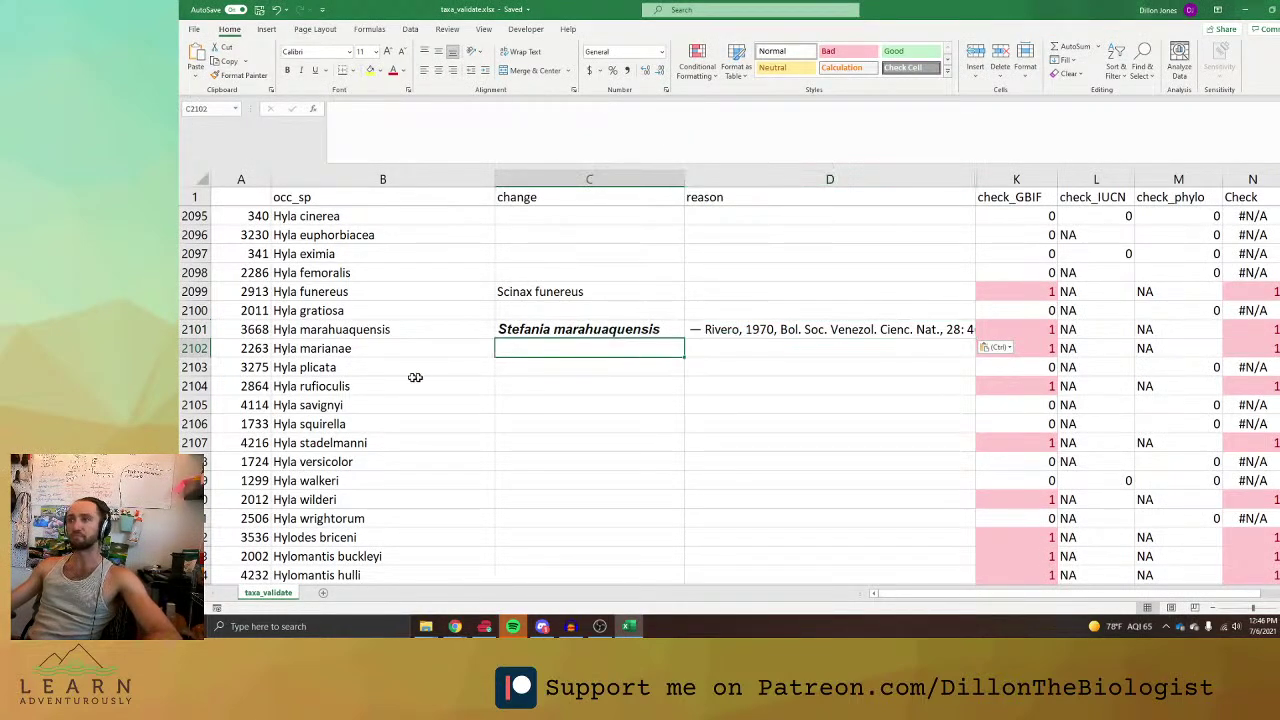
pyautogui.click(351, 341)
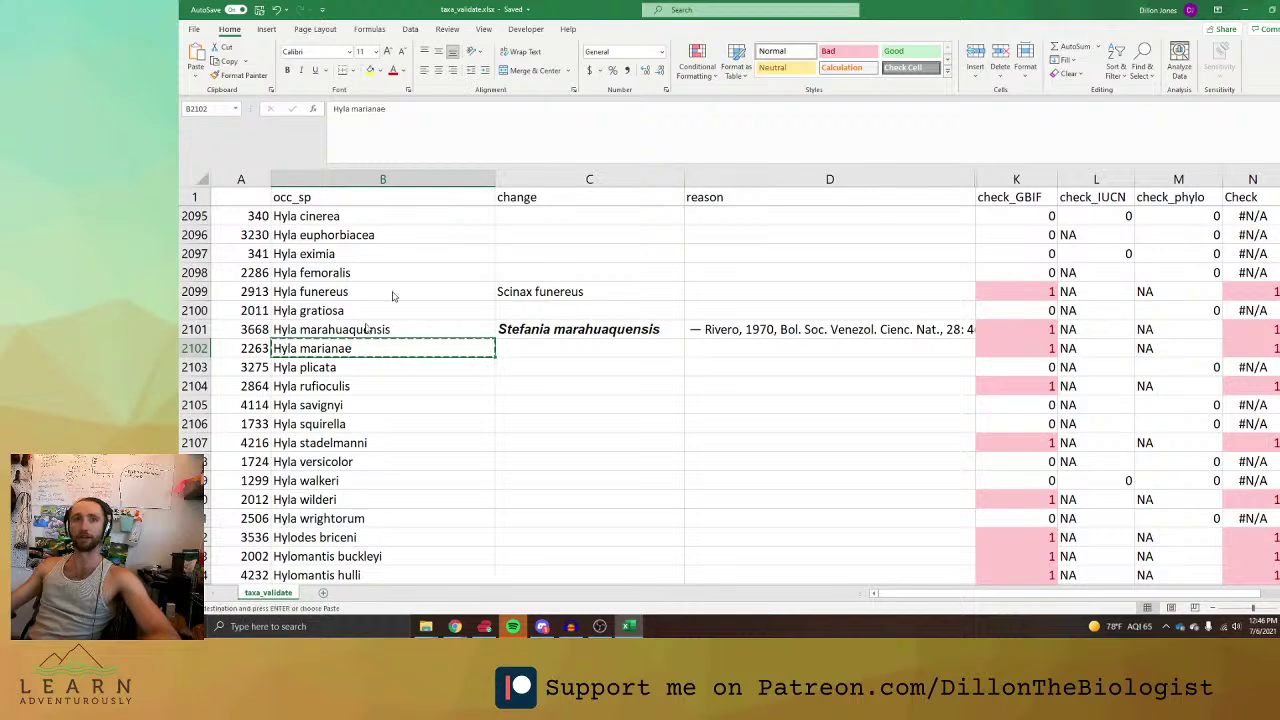
pyautogui.hotkey('alt', 'Tab')
pyautogui.doubleClick(461, 88)
pyautogui.hotkey('ctrl', 'v')
pyautogui.press('Return')
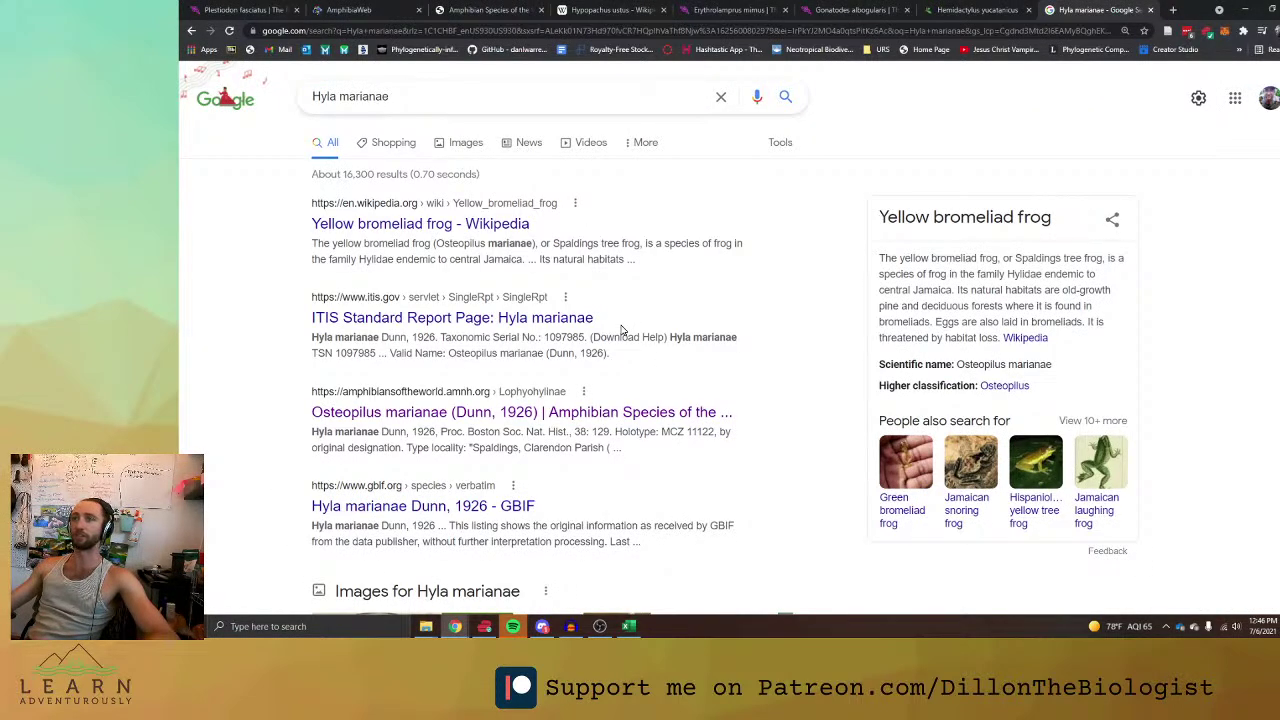
# Open the Amphibian Species of the World entry for Osteopilus marianae and copy the name with its 2003 Herpetol. Rev., 34 citation.
pyautogui.scroll(-1, 620, 330)
pyautogui.click(568, 353)
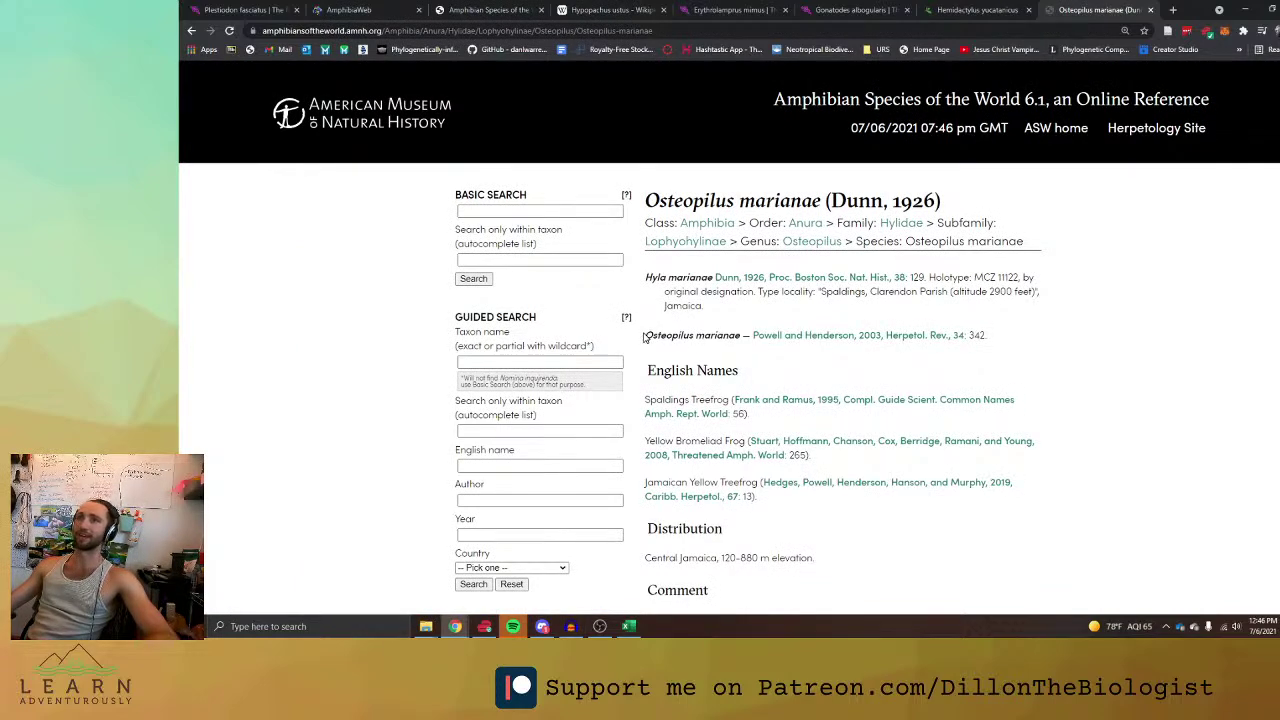
pyautogui.moveTo(645, 337); pyautogui.dragTo(966, 335)
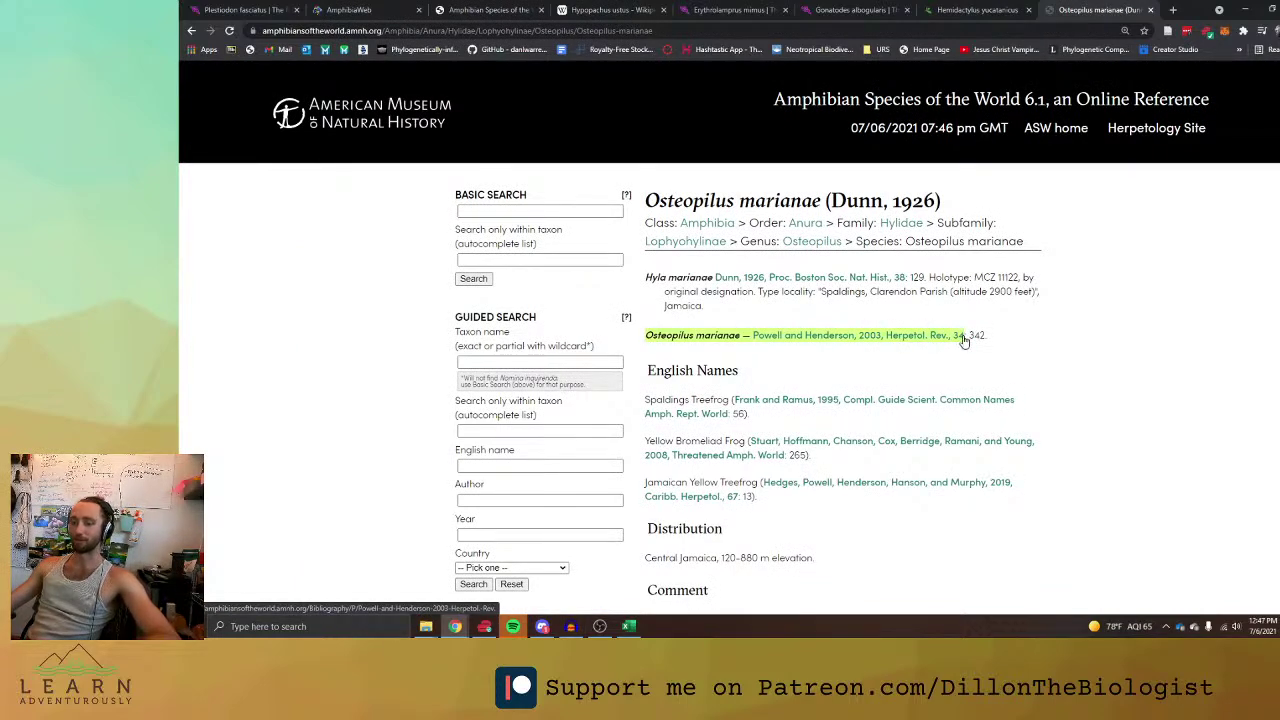
pyautogui.hotkey('ctrl', 'c')
# In Excel, enter Osteopilus marianae as the change in C2102 and put its 2003 Herpetol. Rev., 34 citation in D2102.
pyautogui.click(628, 626)
pyautogui.click(577, 347)
pyautogui.hotkey('ctrl', 'v')
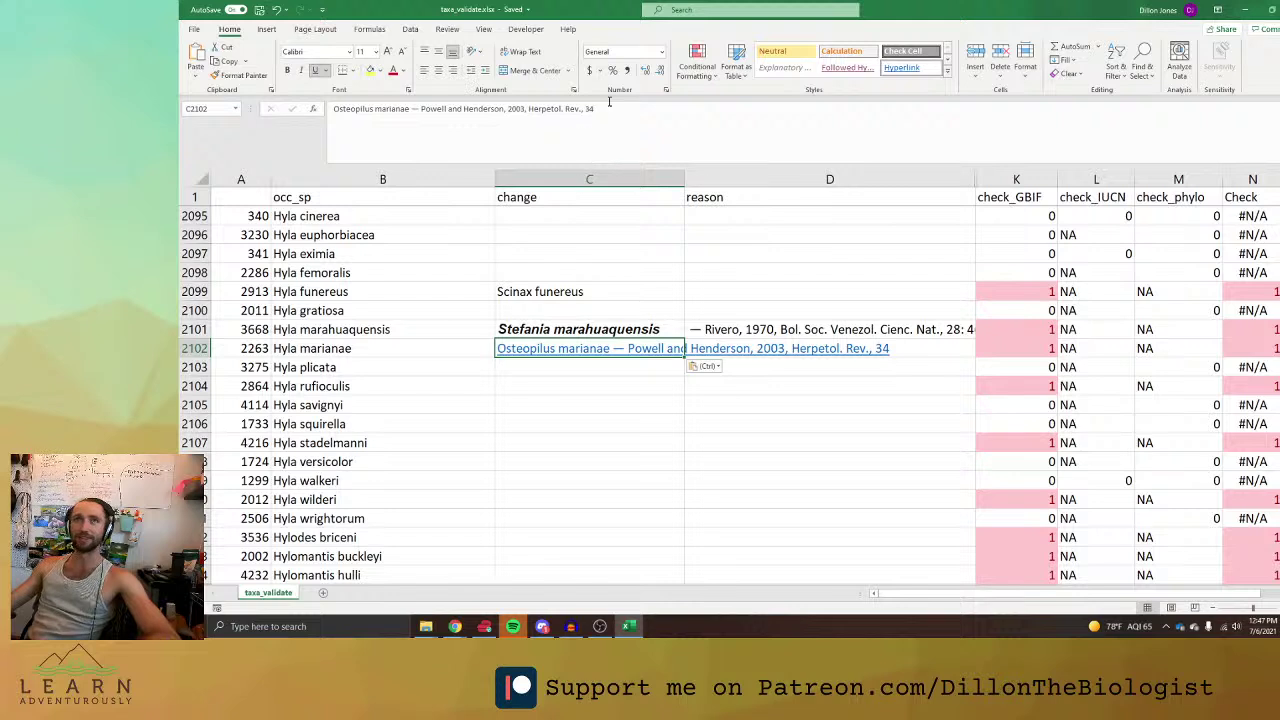
pyautogui.moveTo(608, 103); pyautogui.dragTo(410, 108)
pyautogui.press('BackSpace')
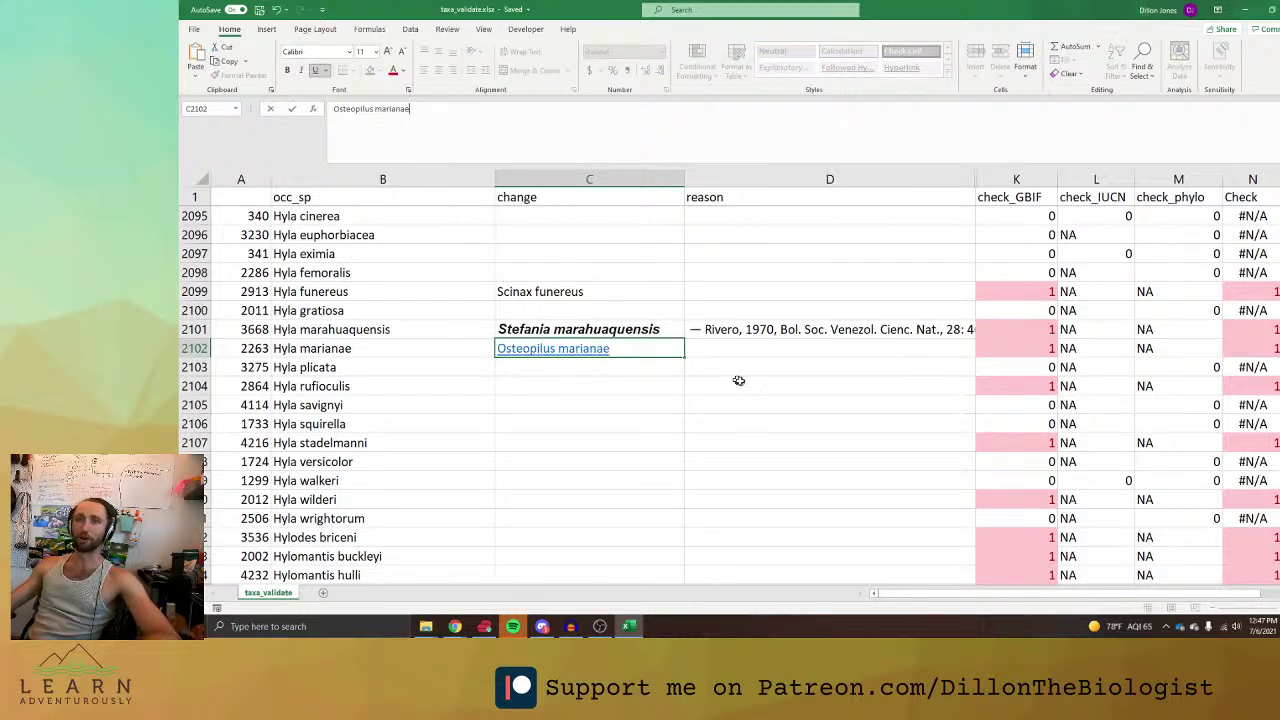
pyautogui.click(743, 351)
pyautogui.hotkey('ctrl', 'v')
pyautogui.click(684, 428)
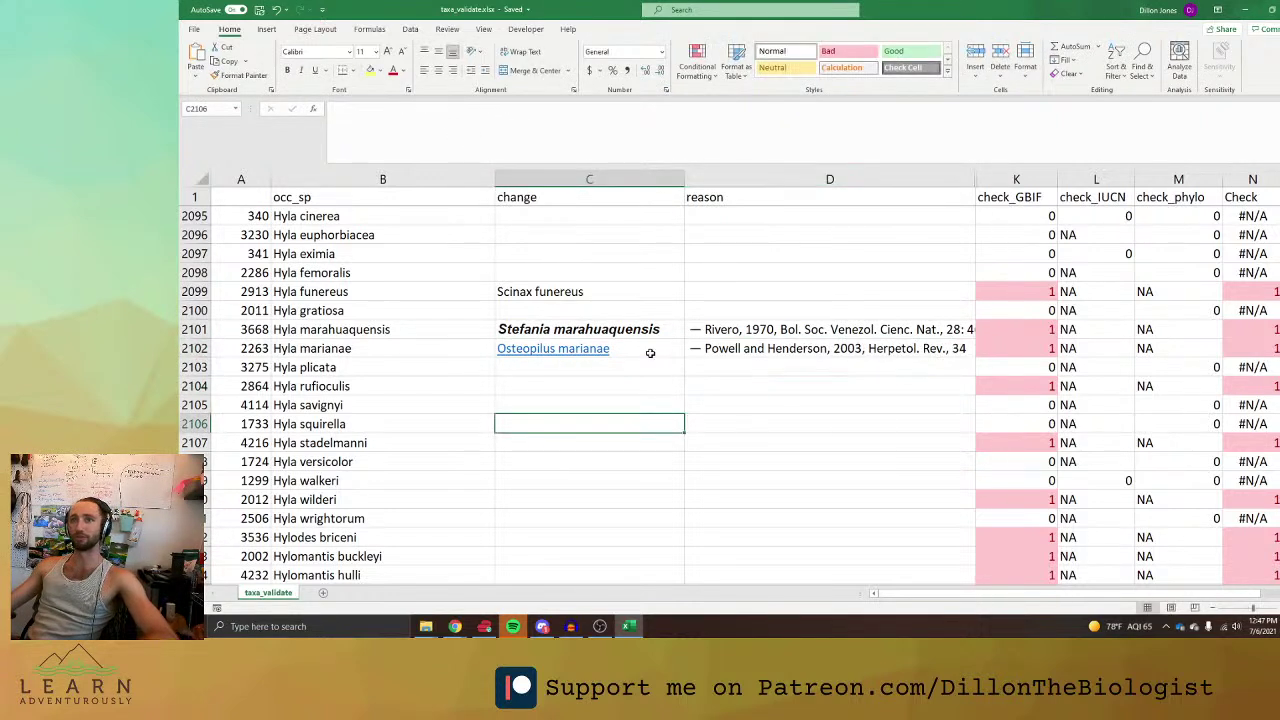
# Copy the flagged name Hyla rufioculis from B2104 and search the web for it in Chrome.
pyautogui.click(440, 384)
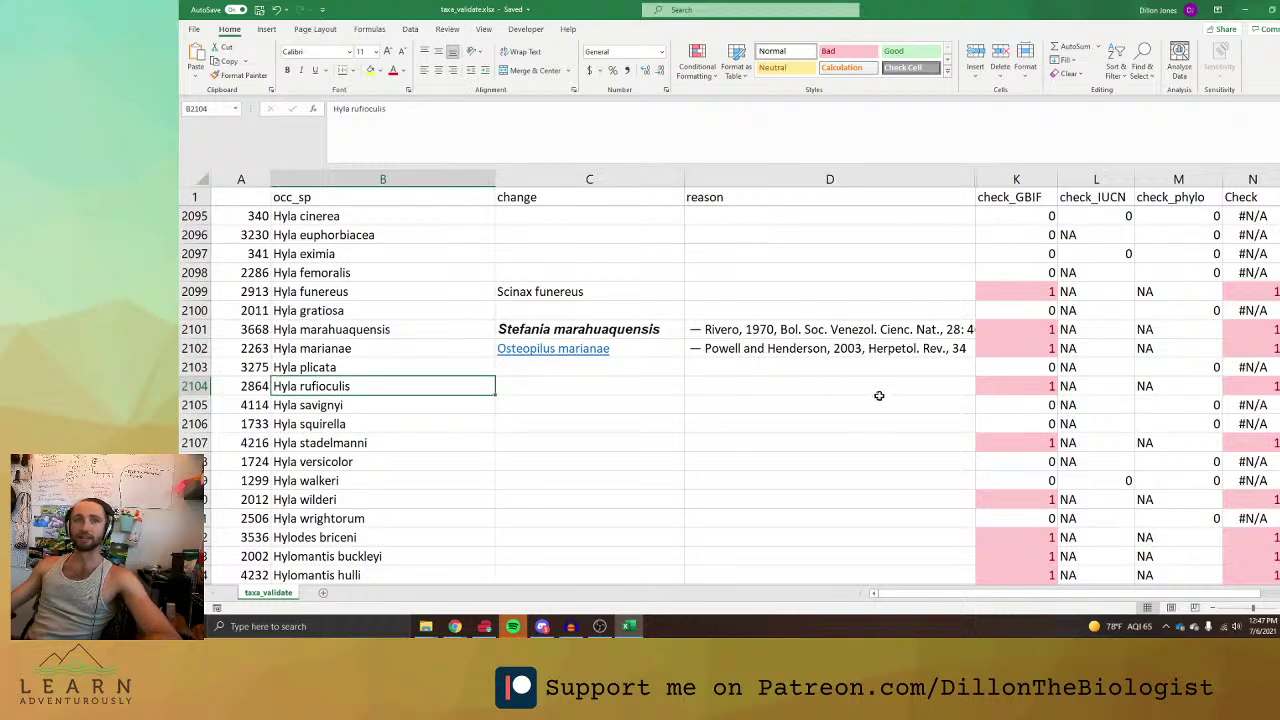
pyautogui.click(455, 626)
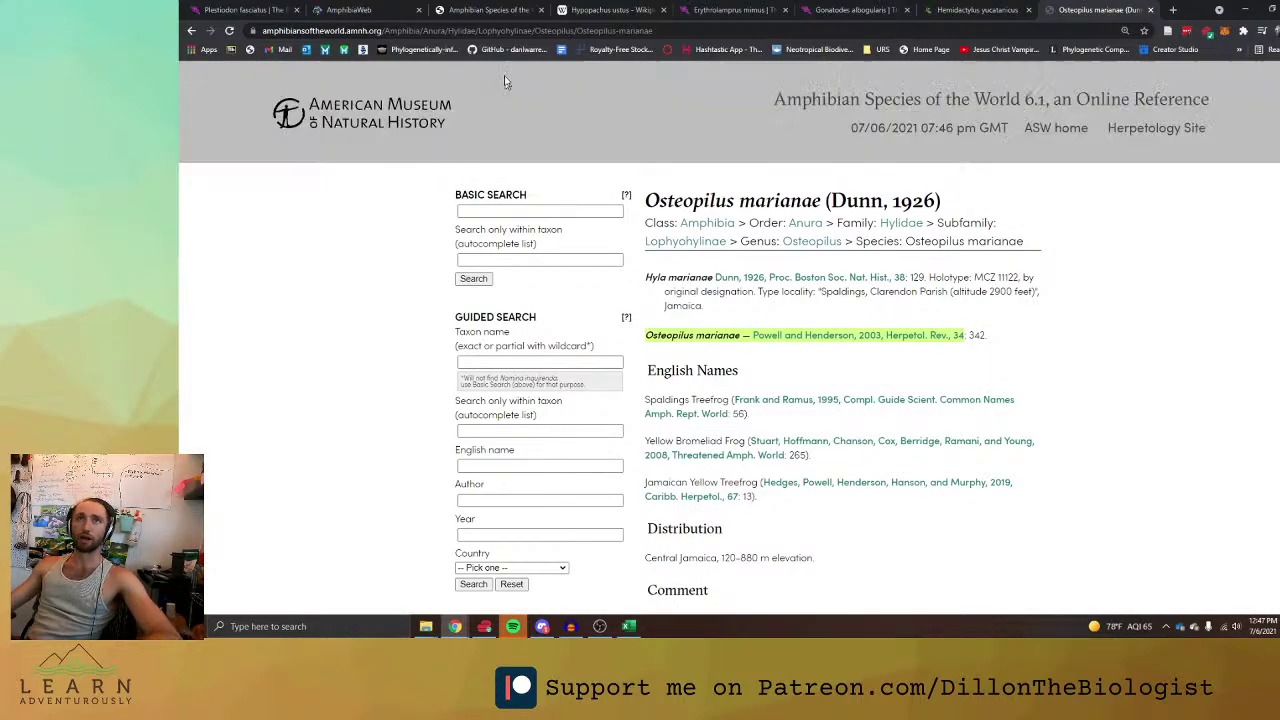
pyautogui.click(899, 31)
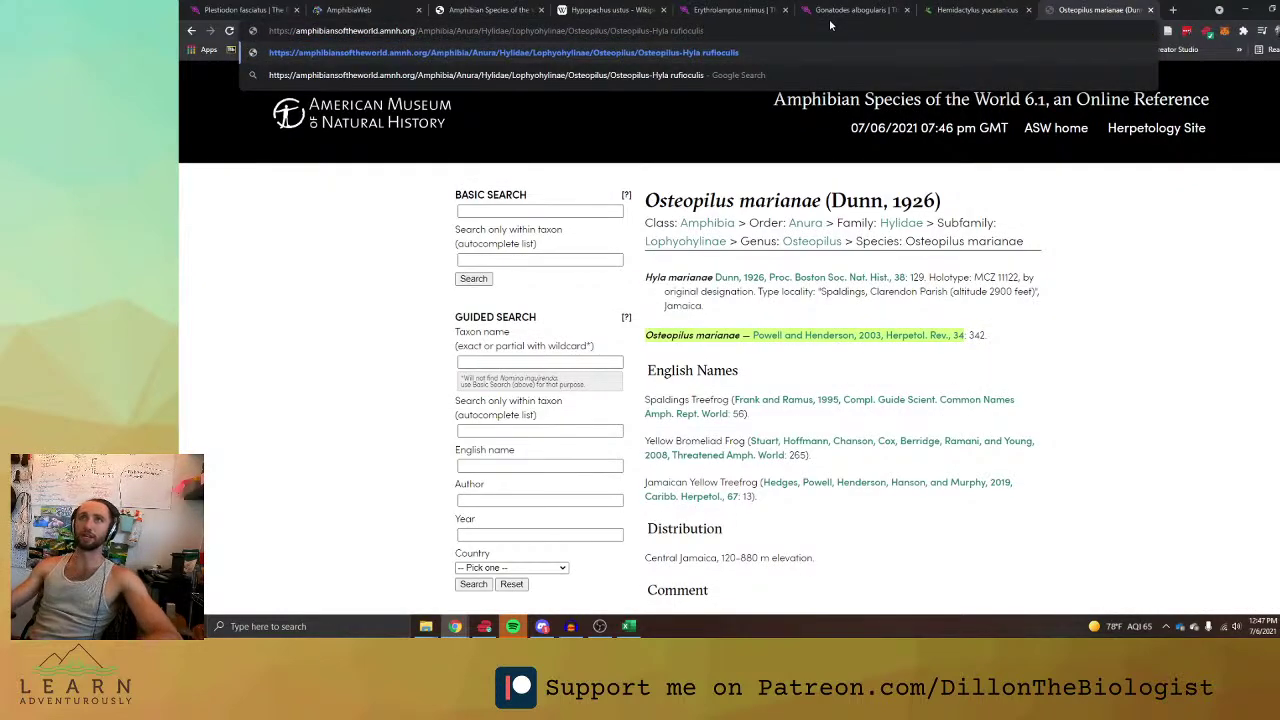
pyautogui.hotkey('shift', 'Home')
pyautogui.press('BackSpace')
pyautogui.press('Return')
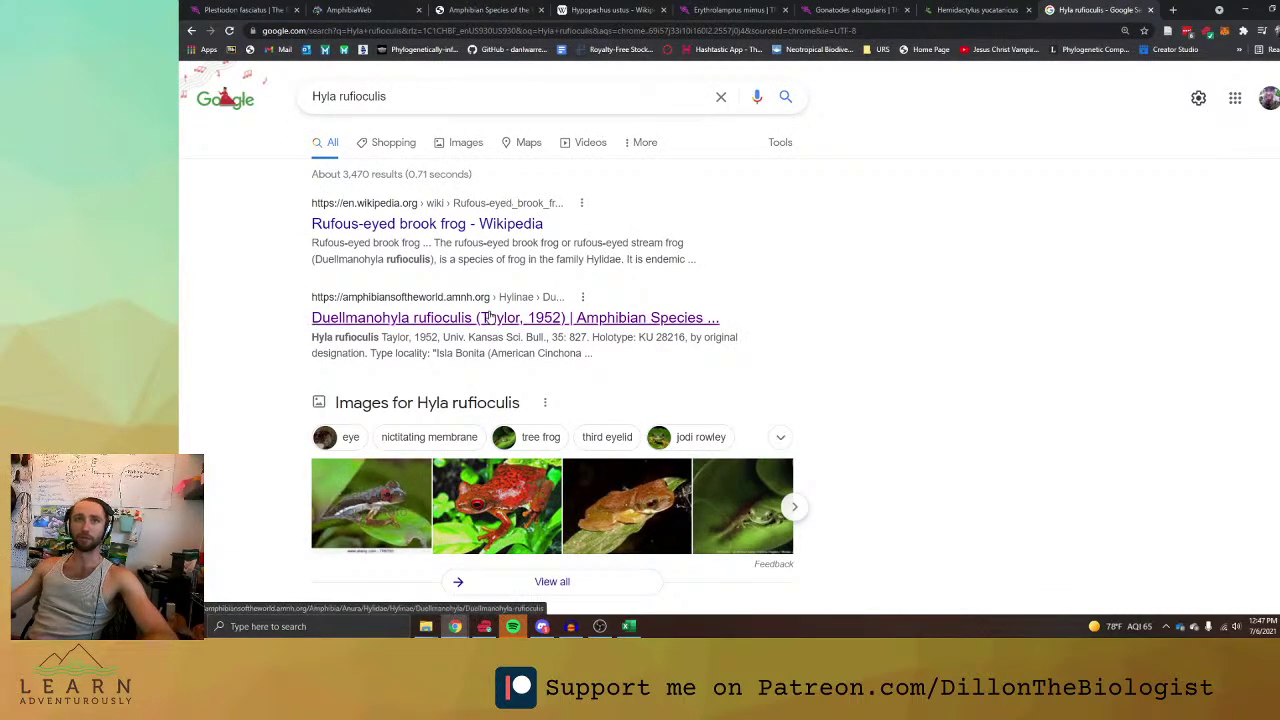
# Open the Amphibian Species of the World entry for Duellmanohyla rufioculis and select the name with its 1992 Herpetologica, 48 citation.
pyautogui.click(491, 317)
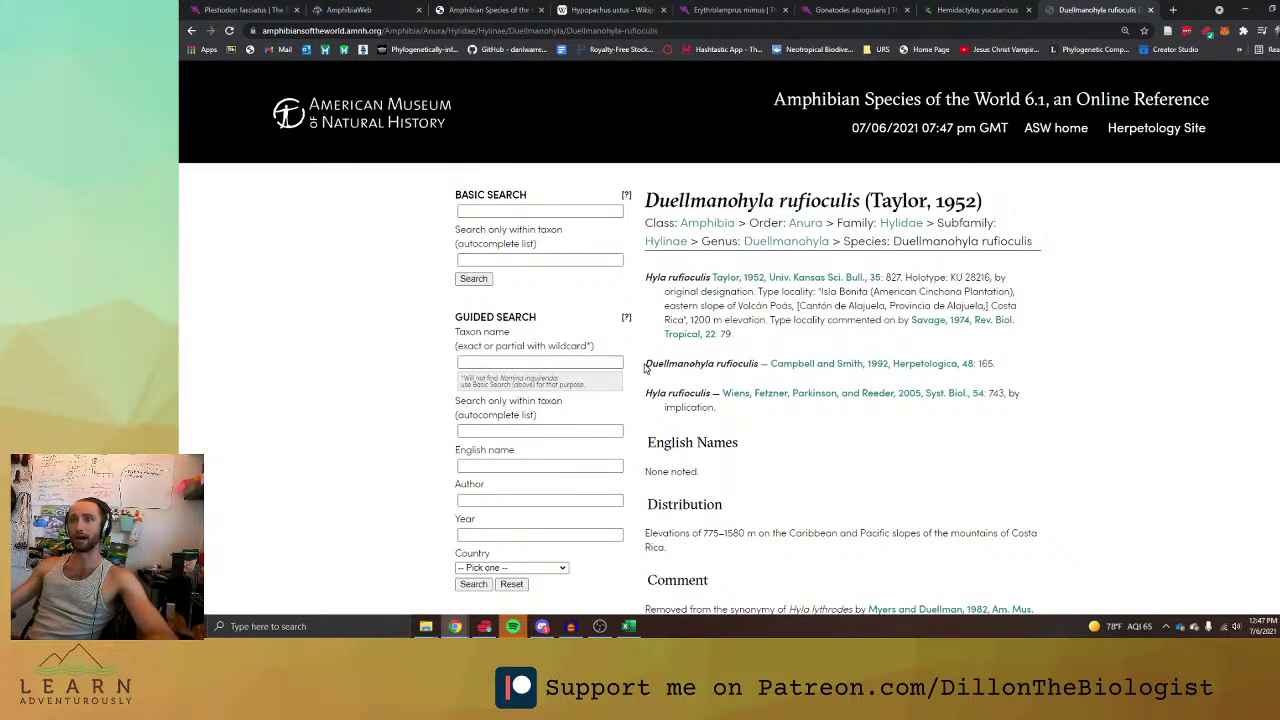
pyautogui.moveTo(645, 368); pyautogui.dragTo(763, 366)
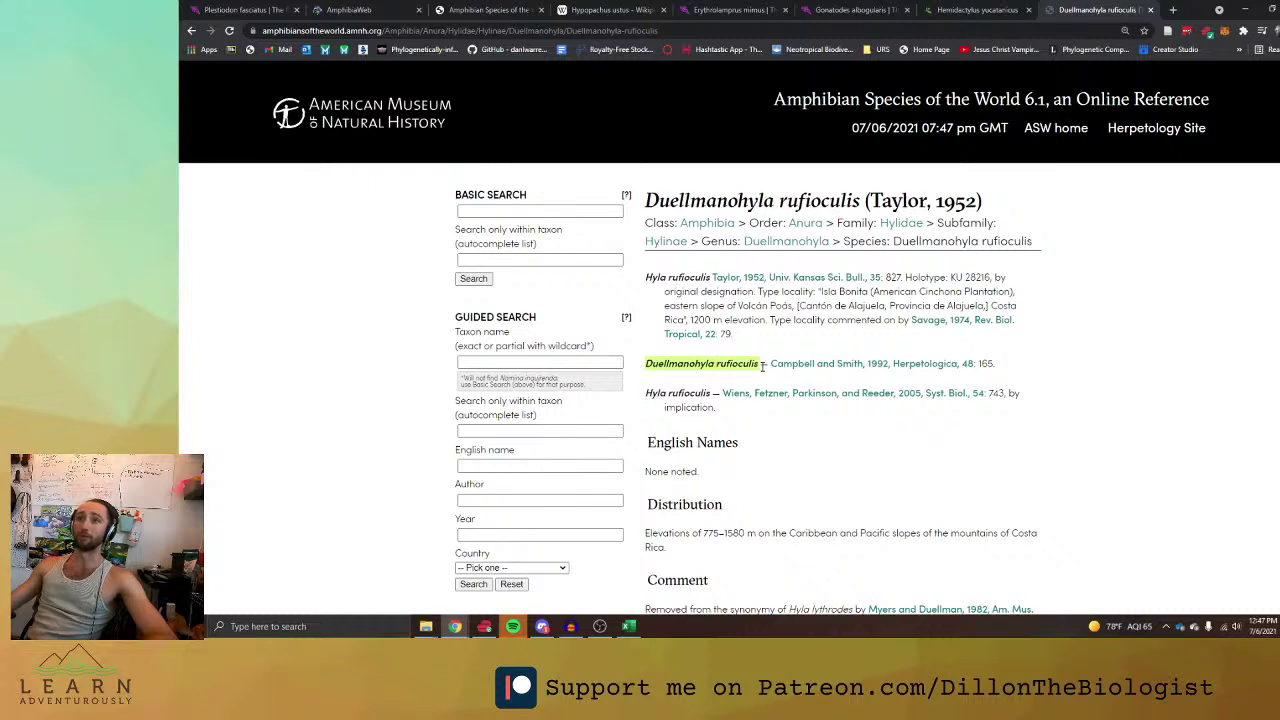
pyautogui.click(823, 429)
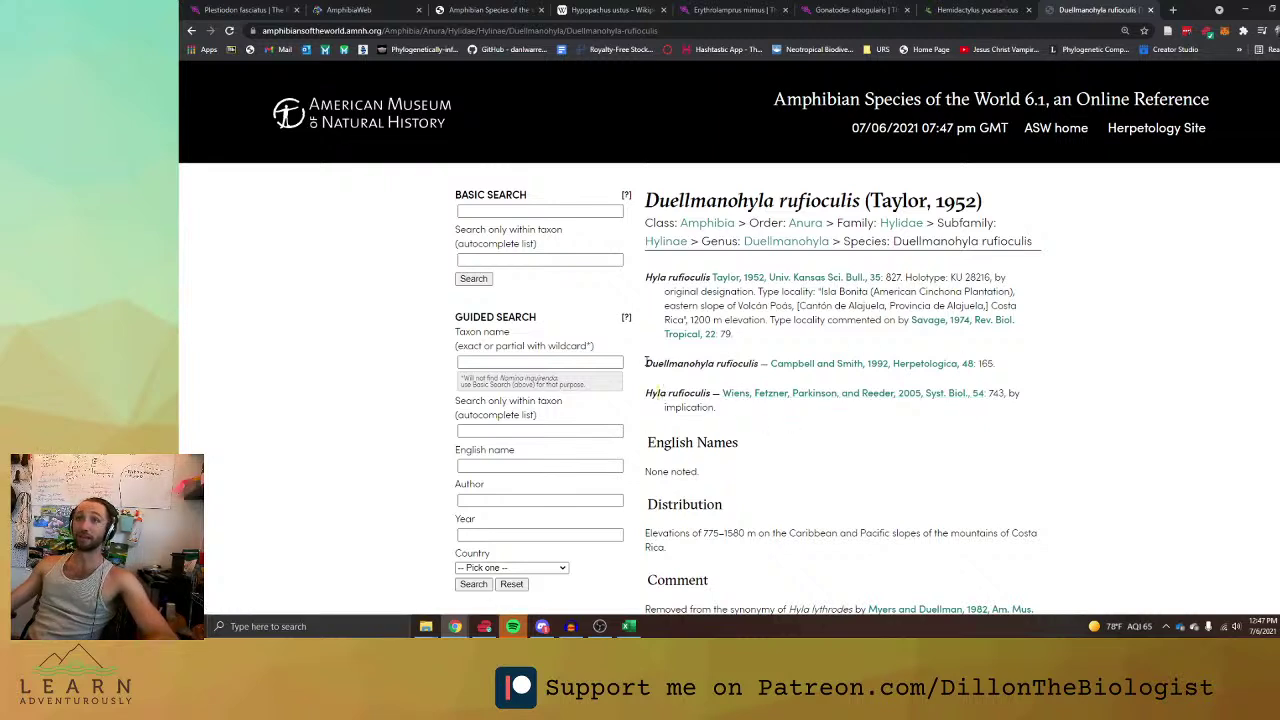
pyautogui.moveTo(666, 365); pyautogui.dragTo(974, 372)
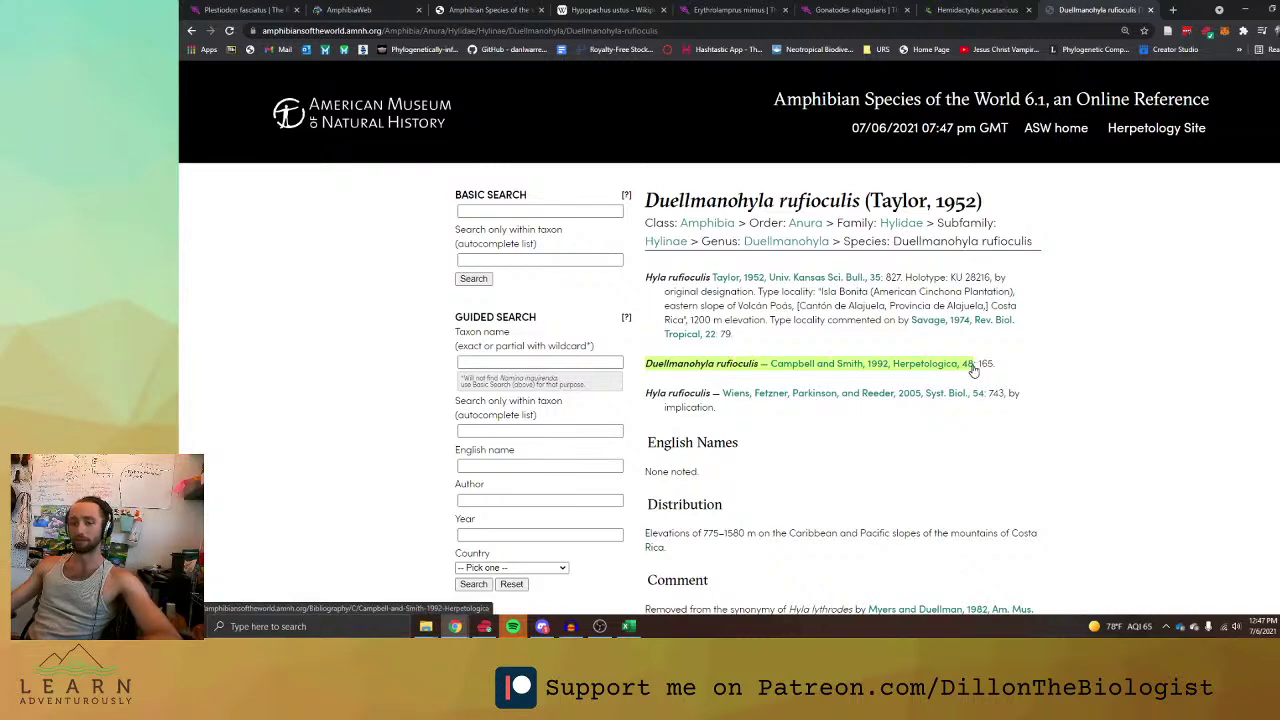
# In Excel, enter Duellmanohyla rufioculis as the change in C2104, cutting the citation text out of the pasted entry.
pyautogui.hotkey('ctrl', 'c')
pyautogui.hotkey('alt', 'Tab')
pyautogui.click(574, 376)
pyautogui.hotkey('ctrl', 'v')
pyautogui.click(619, 106)
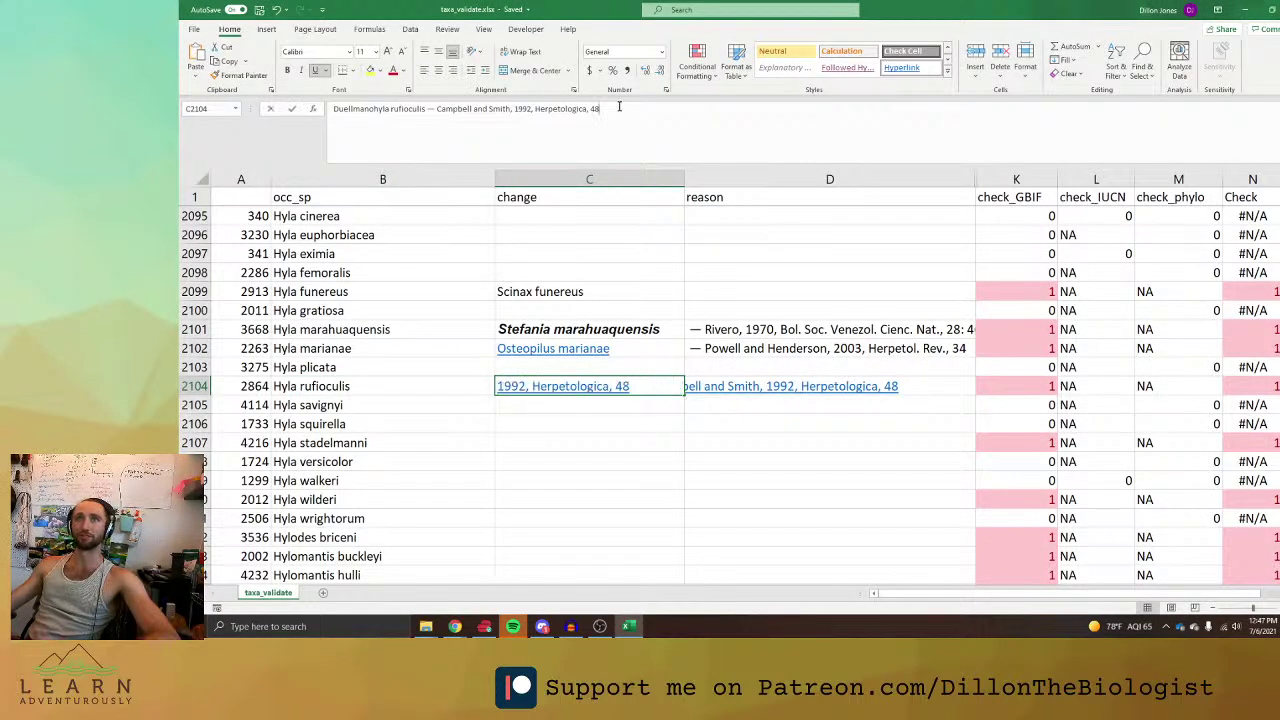
pyautogui.moveTo(619, 106); pyautogui.dragTo(426, 104)
pyautogui.hotkey('ctrl', 'x')
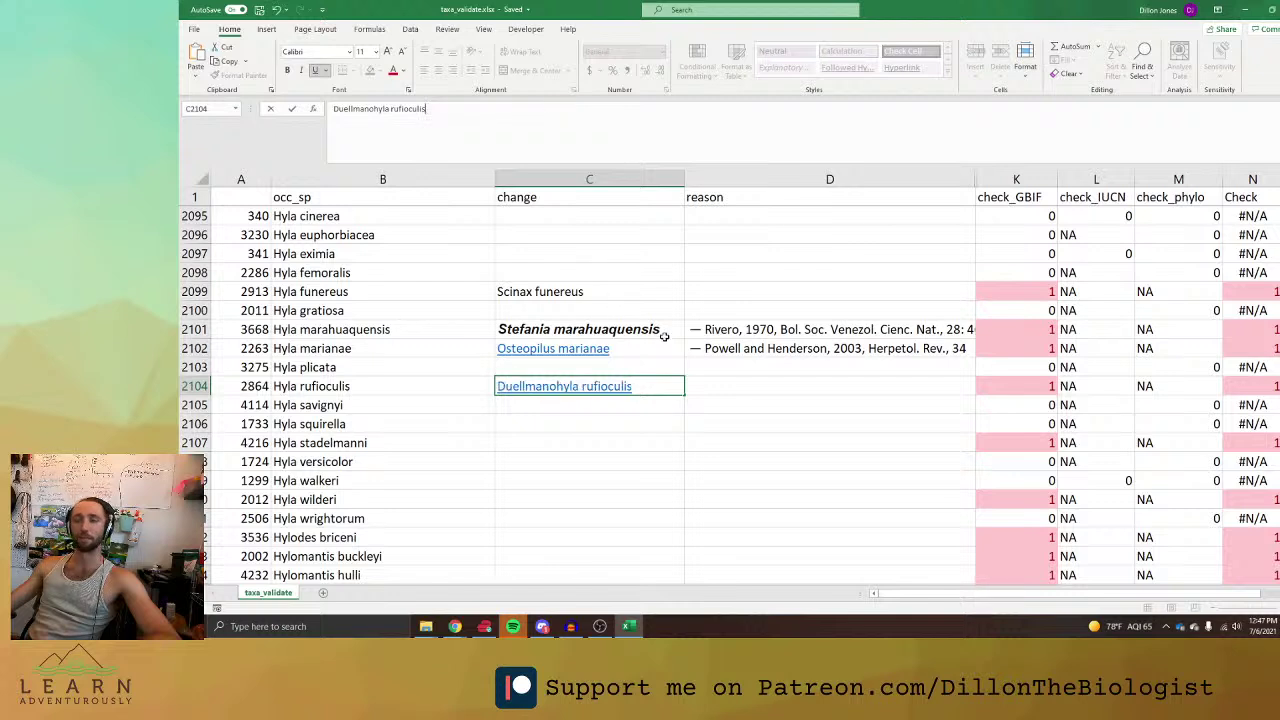
# Put the 1992 Herpetologica, 48 citation in D2104 and append a joking note naming a person who doesn't agree.
pyautogui.click(692, 385)
pyautogui.hotkey('ctrl', 'v')
pyautogui.click(598, 122)
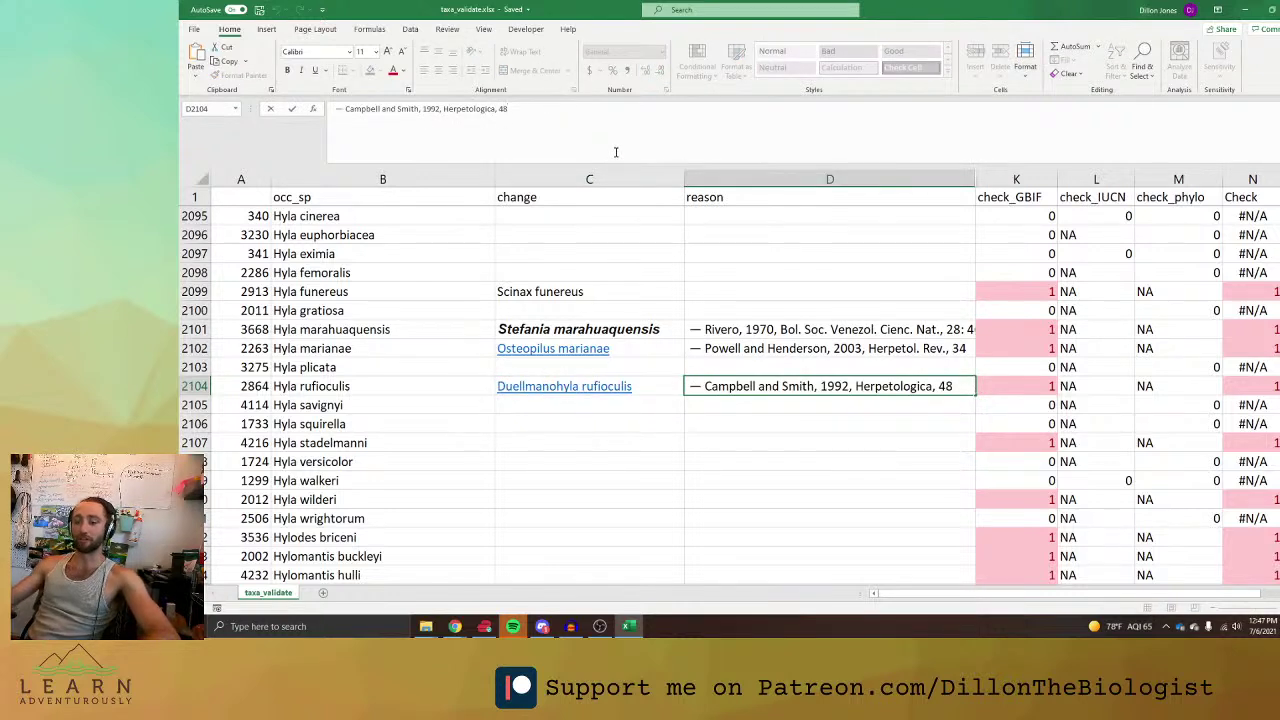
pyautogui.write(': Tod doesn’t agree lol')
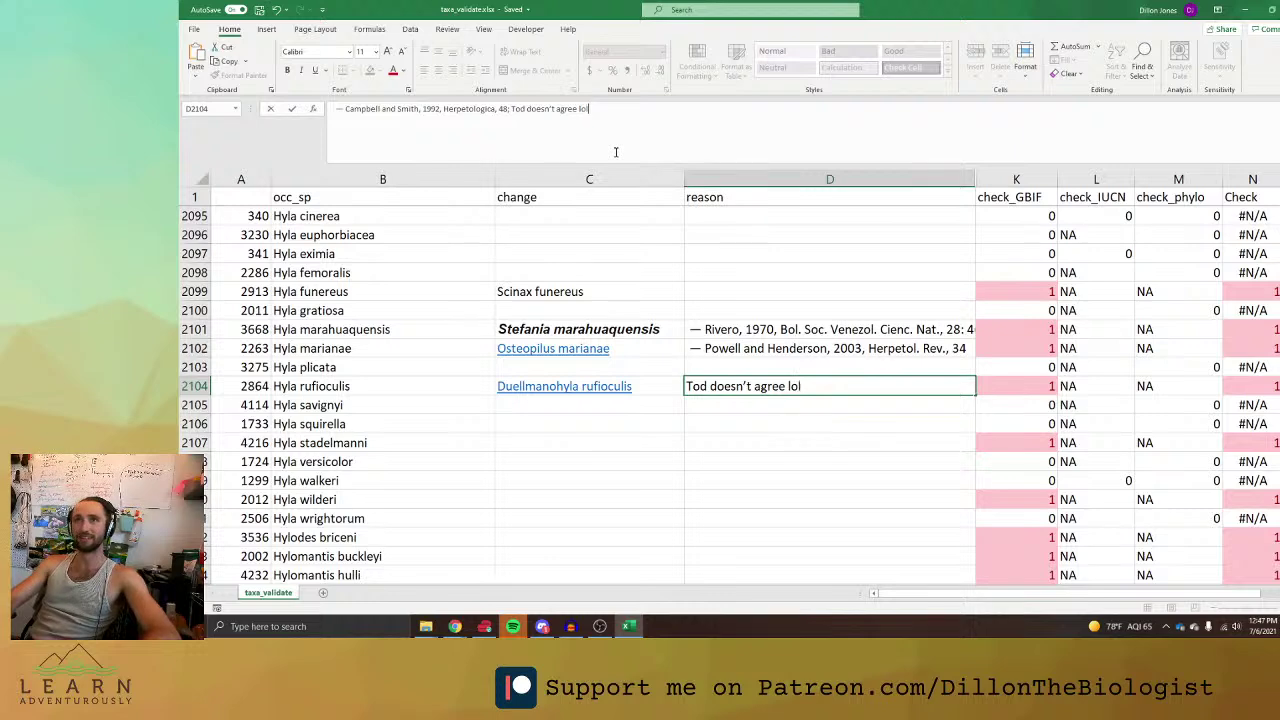
pyautogui.click(793, 477)
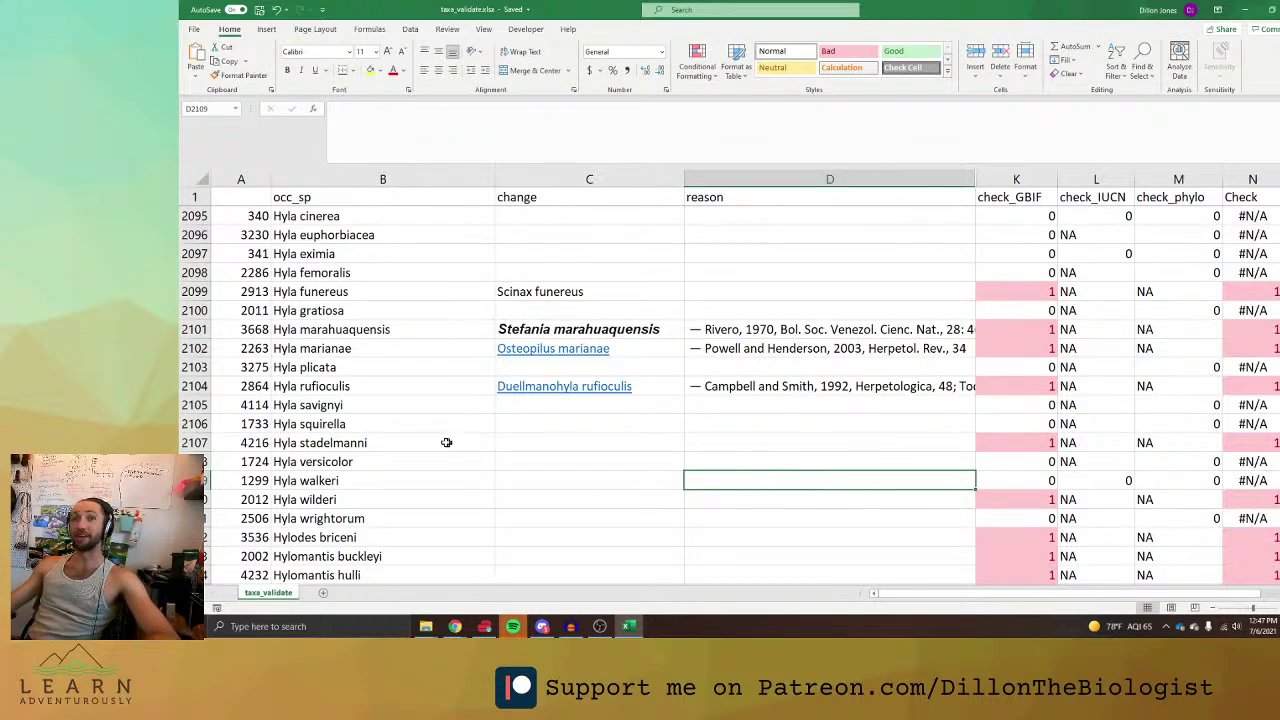
# Copy the flagged name Hyla stadelmanni from B2107 and search the web for it in a new Chrome window.
pyautogui.click(396, 443)
pyautogui.hotkey('ctrl', 'c')
pyautogui.click(455, 626)
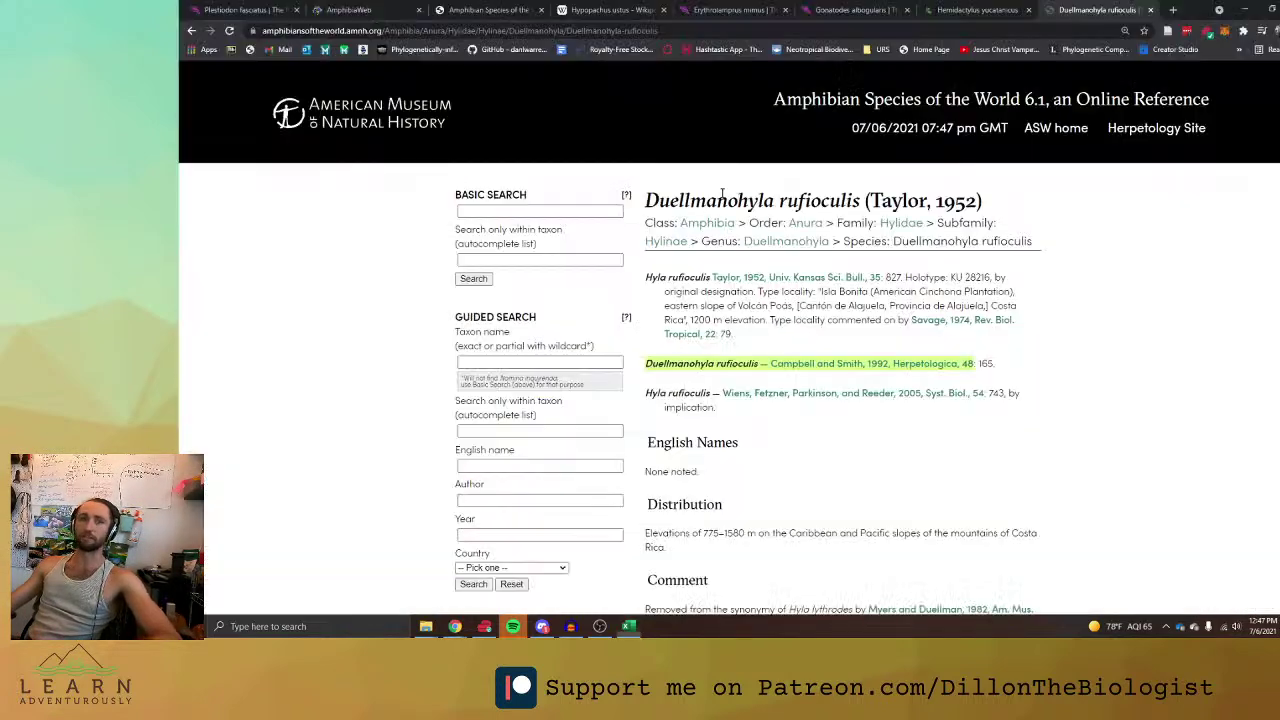
pyautogui.click(632, 31)
pyautogui.hotkey('ctrl', 'v')
pyautogui.hotkey('shift', 'Return')
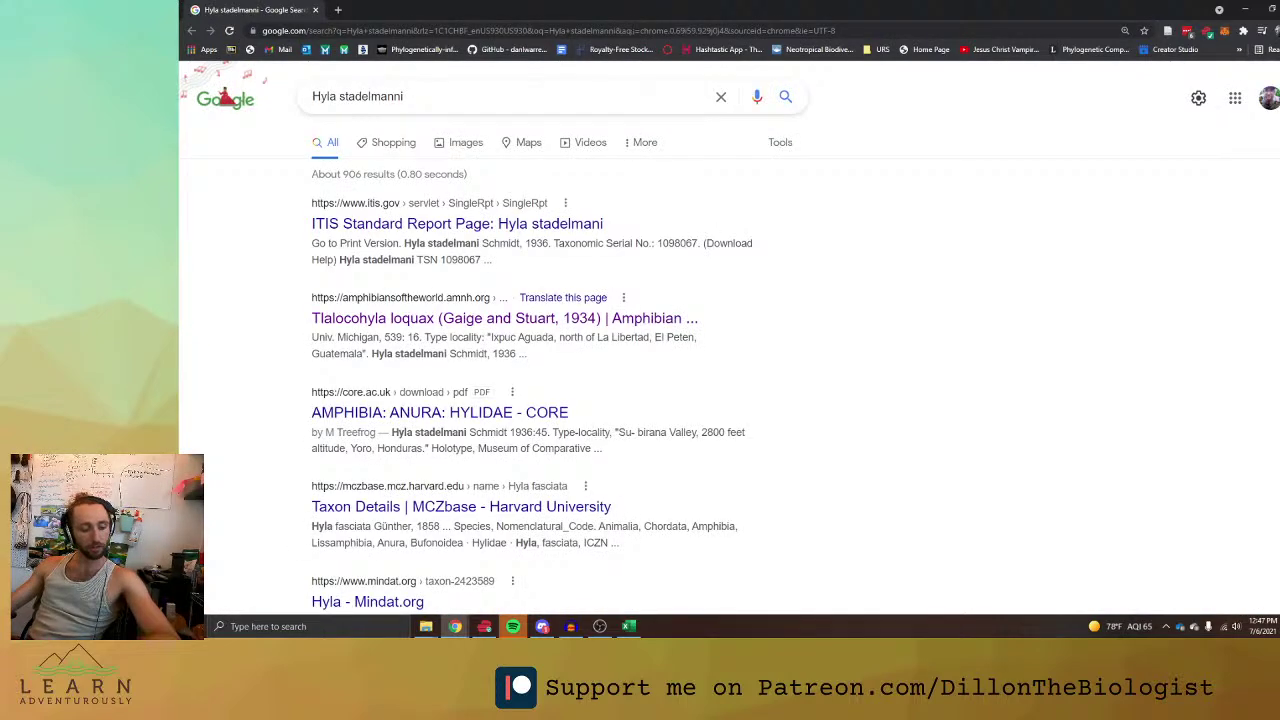
# Open the Amphibian Species of the World entry for Tlalocohyla loquax, copy the species name, and merge its window into the main browser window.
pyautogui.click(504, 331)
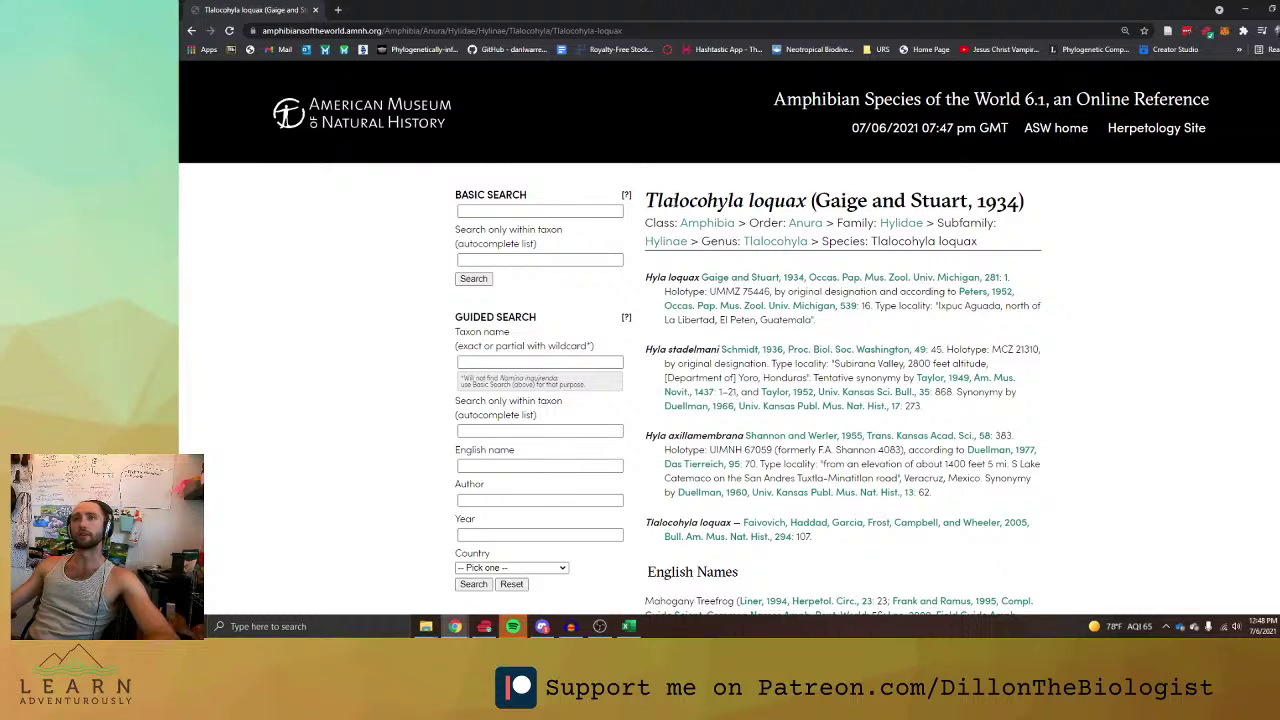
pyautogui.moveTo(645, 198); pyautogui.dragTo(793, 195)
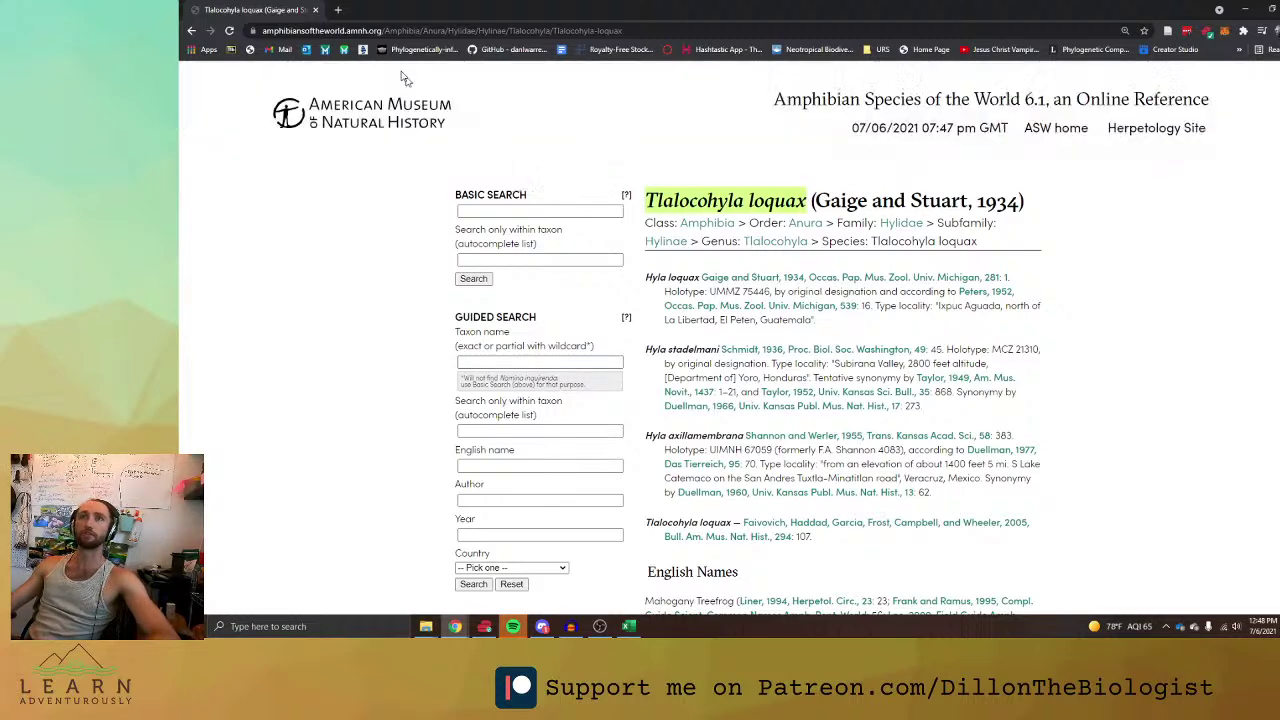
pyautogui.moveTo(476, 6); pyautogui.dragTo(557, 77)
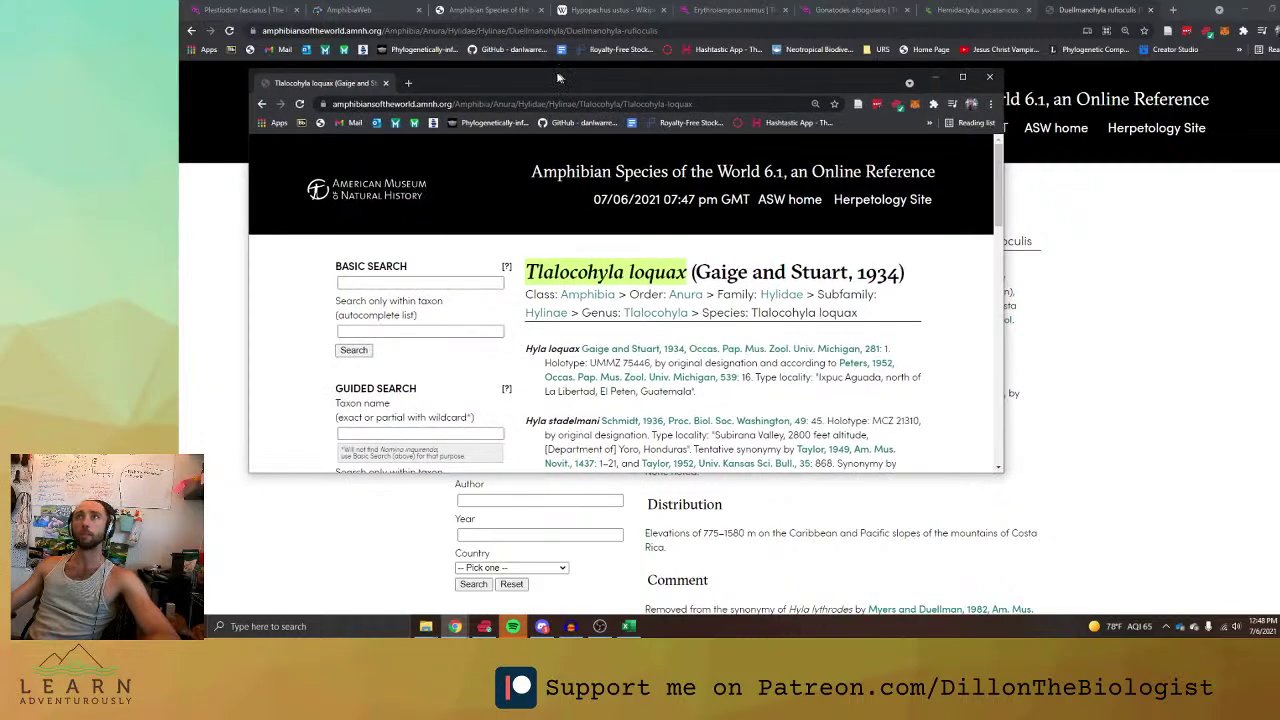
pyautogui.moveTo(355, 87); pyautogui.dragTo(990, 10)
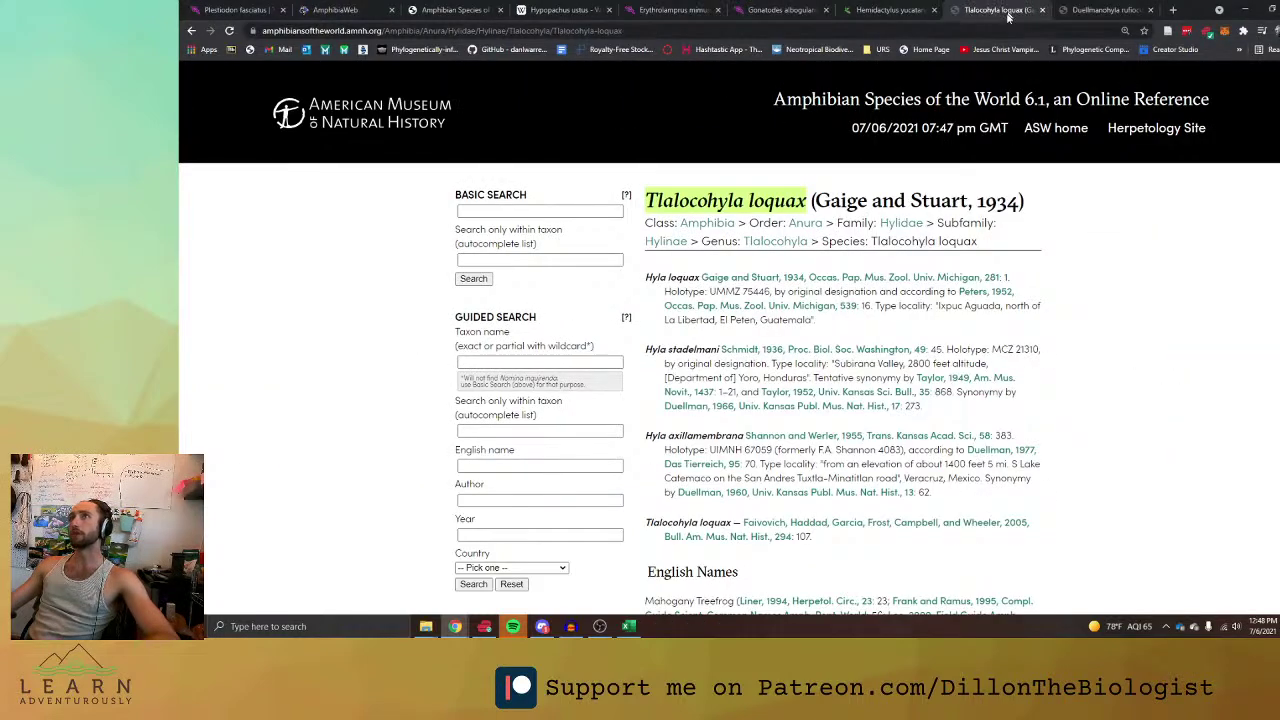
# In Excel, enter Tlalocohyla loquax as the change for Hyla stadelmanni in C2107.
pyautogui.hotkey('alt', 'Tab')
pyautogui.click(572, 447)
pyautogui.hotkey('ctrl', 'v')
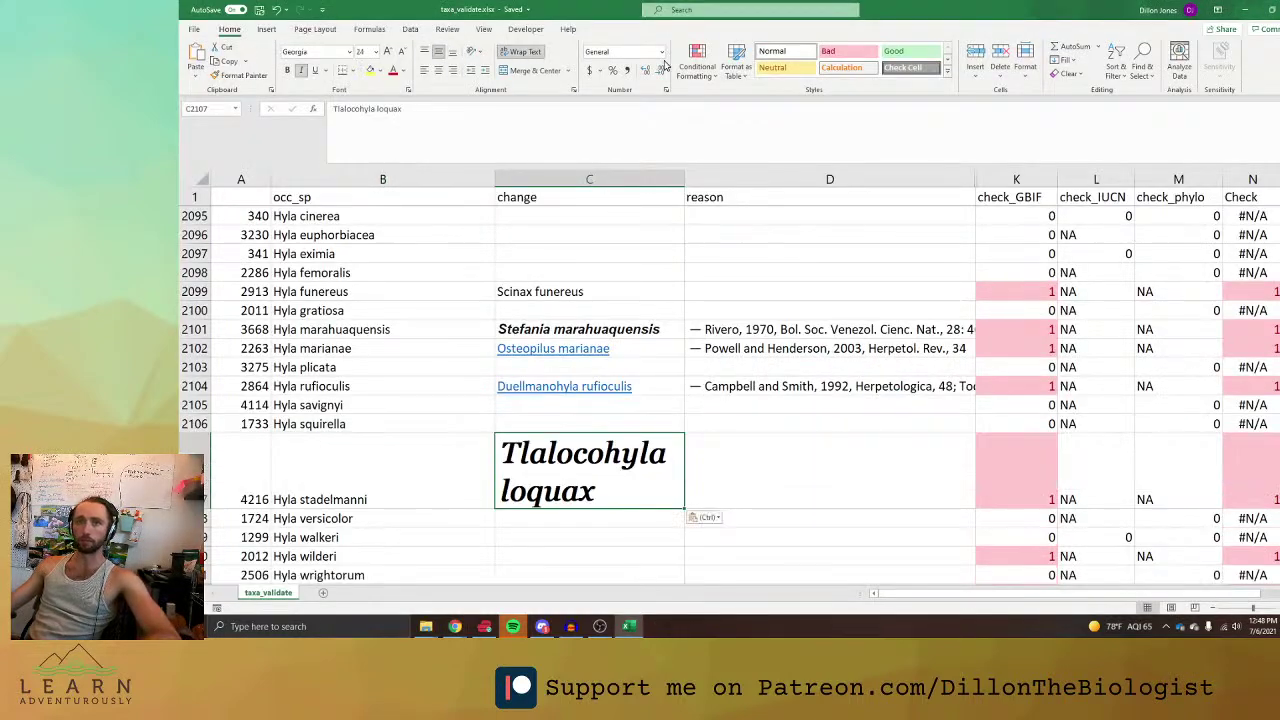
# Switch to the GBIF page in Chrome, look up Tlalocohyla loquax in the classification, and open its source occurrence record.
pyautogui.hotkey('alt', 'Tab')
pyautogui.hotkey('ctrl', 'shift', 'Tab')
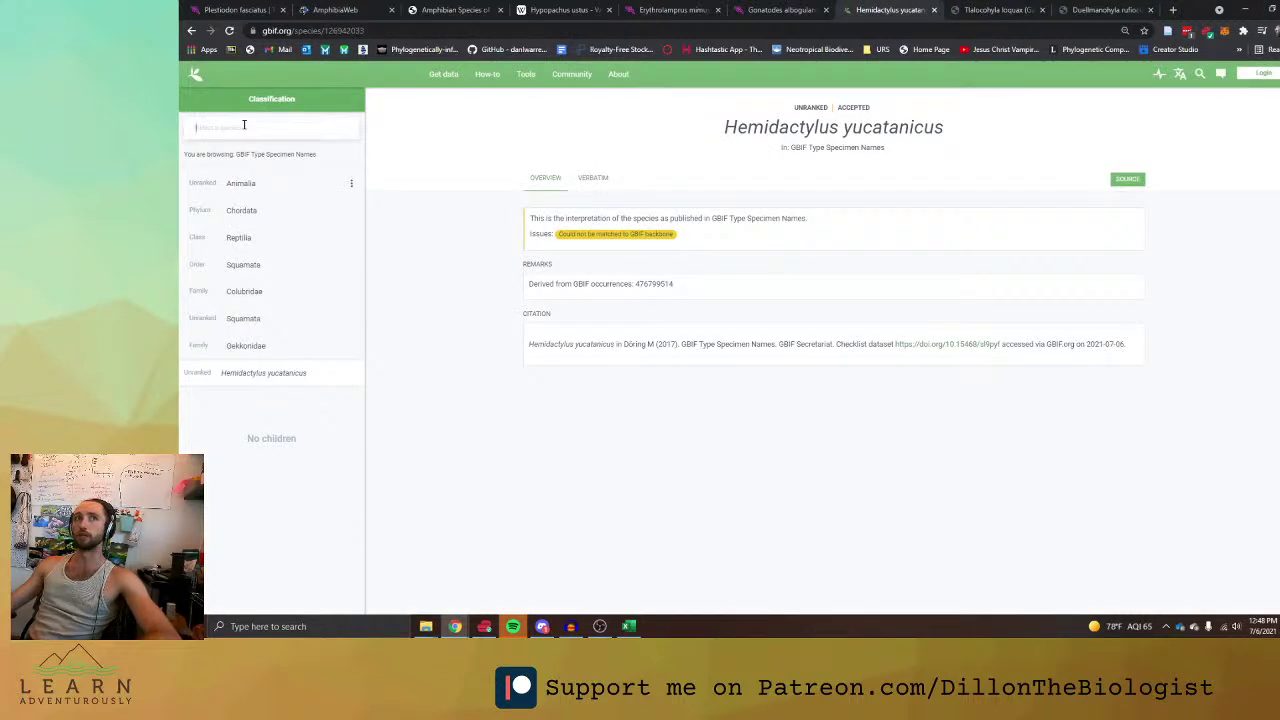
pyautogui.hotkey('ctrl', 'v')
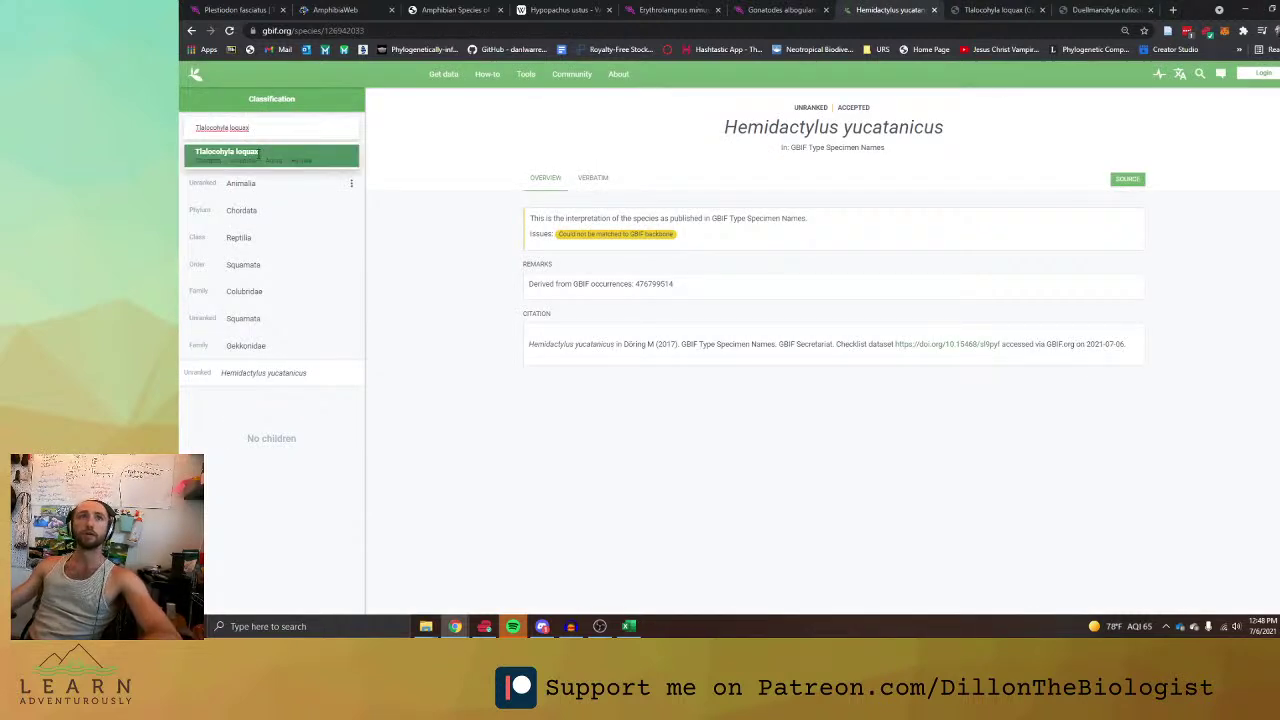
pyautogui.click(258, 160)
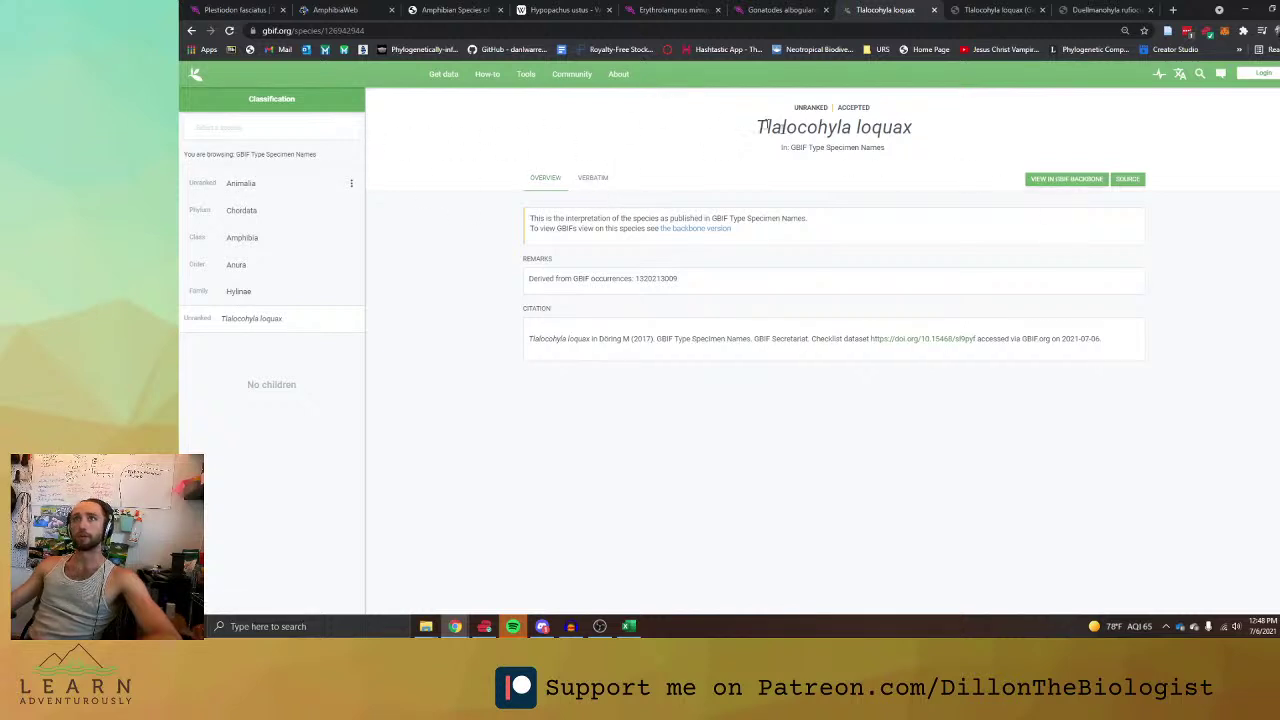
pyautogui.click(1131, 183)
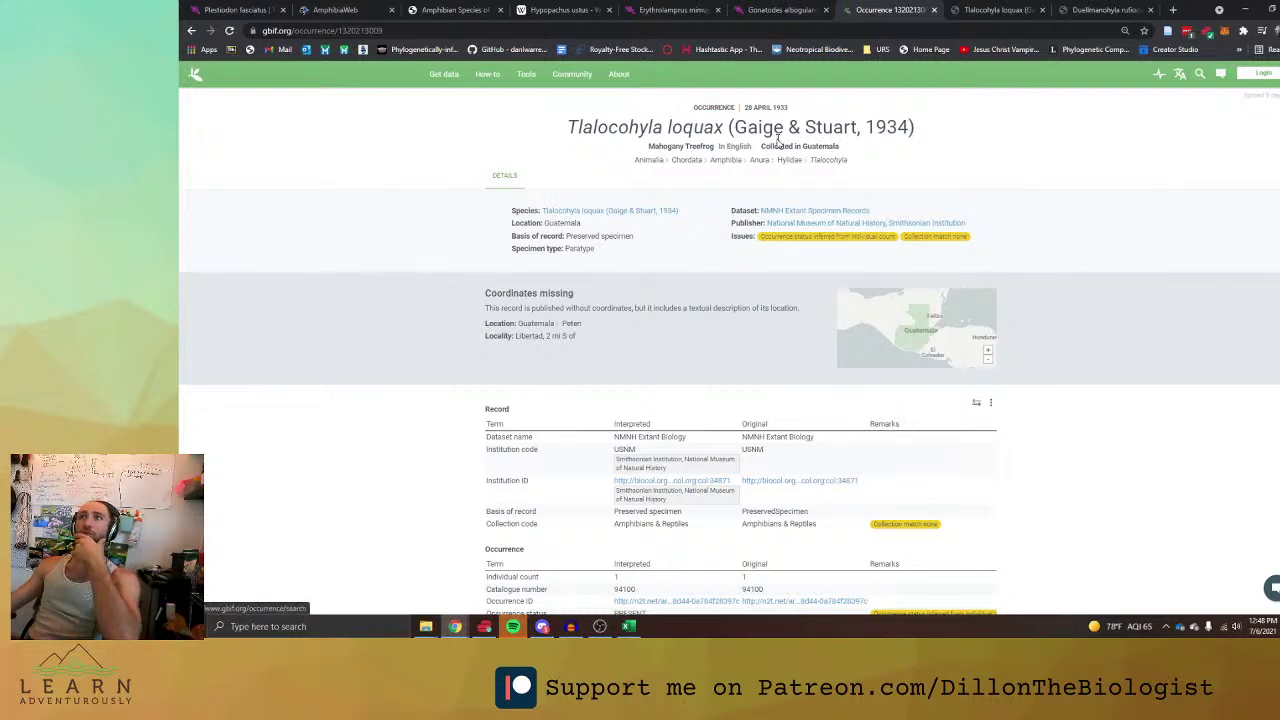
# Search all GBIF occurrences for Tlalocohyla loquax.
pyautogui.click(724, 111)
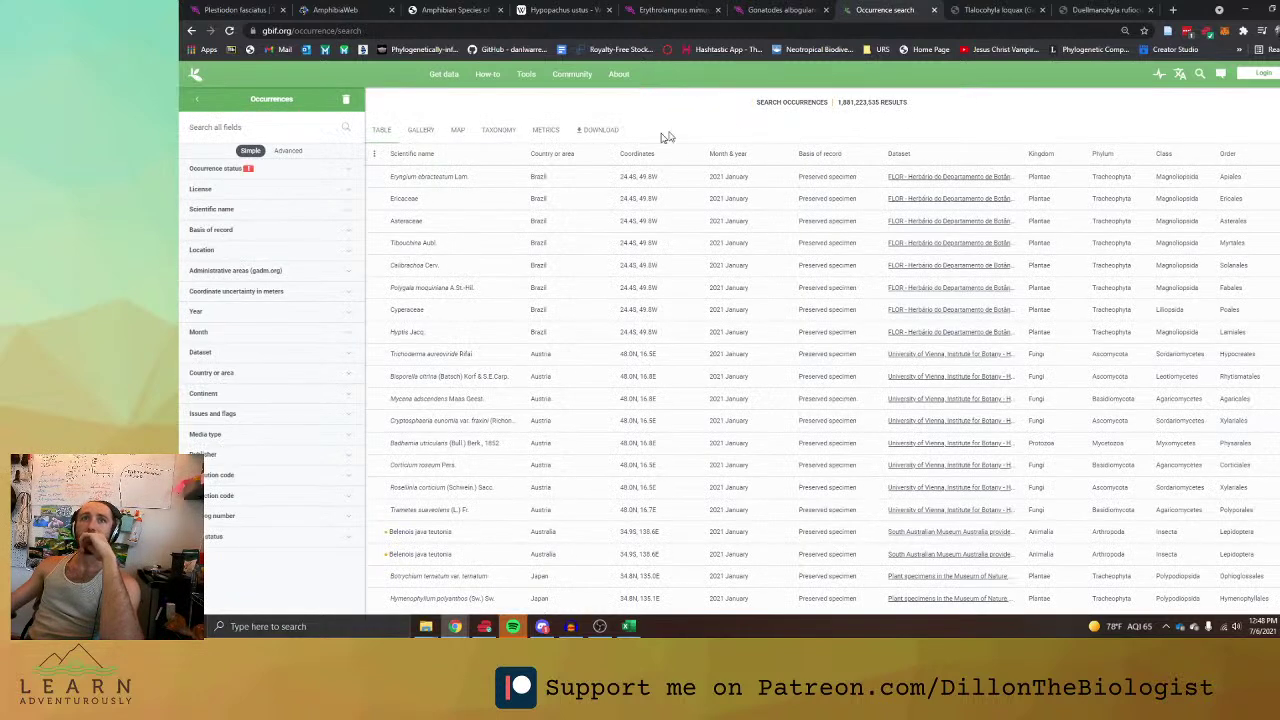
pyautogui.click(267, 133)
pyautogui.hotkey('ctrl', 'v')
pyautogui.press('Return')
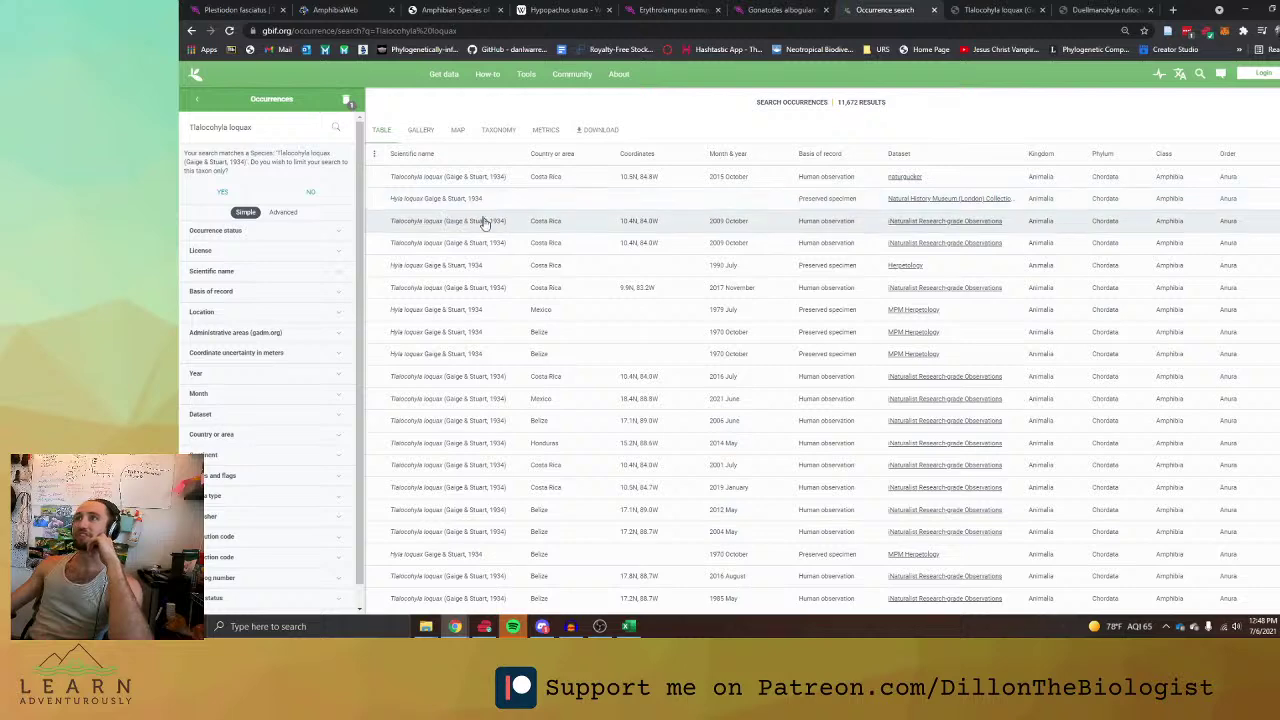
# Review the scientific names in the occurrence results and inspect the Hyla loquax record from the Natural History Museum (London) before returning to the list.
pyautogui.scroll(-3, 497, 292)
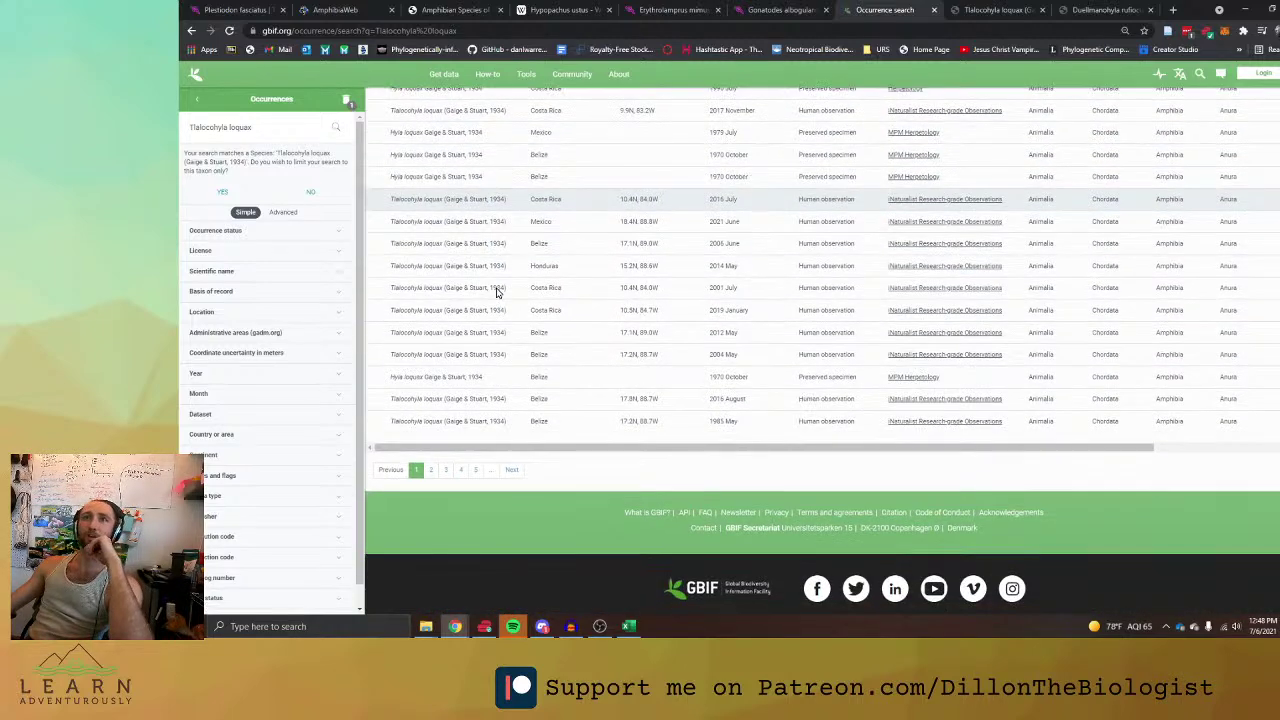
pyautogui.scroll(3, 497, 292)
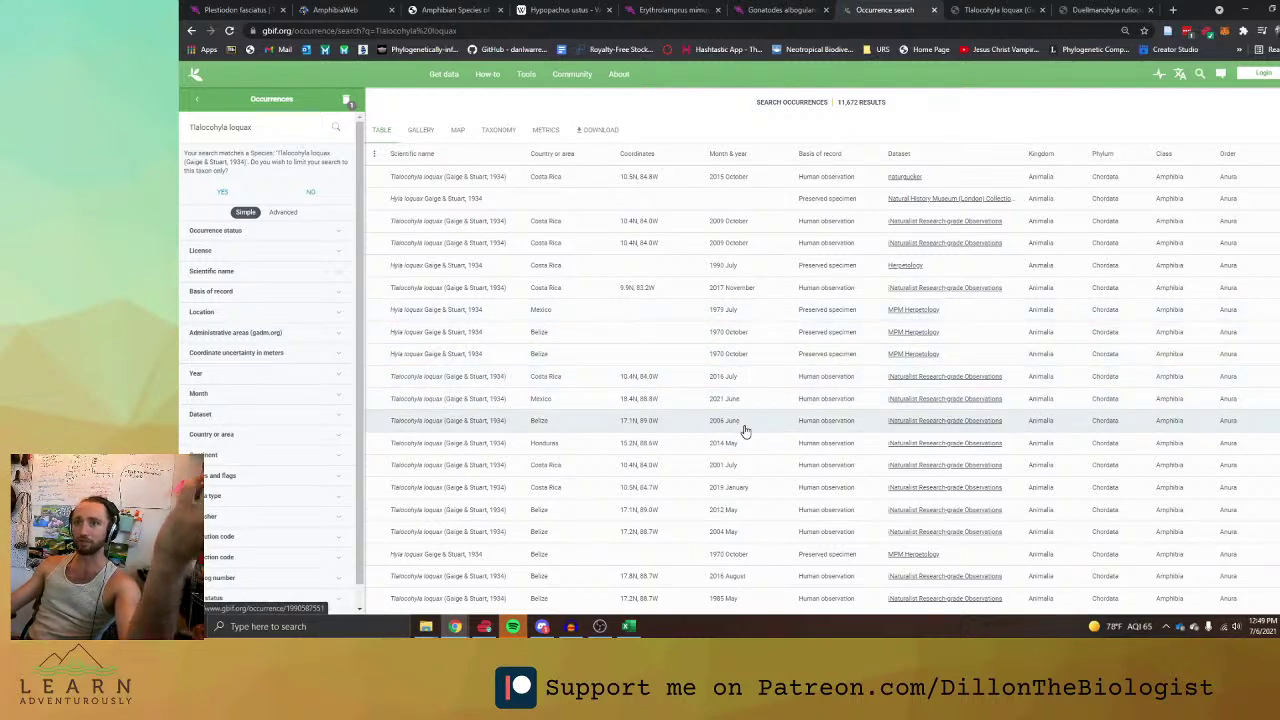
pyautogui.scroll(-2, 744, 518)
pyautogui.scroll(-2, 744, 518)
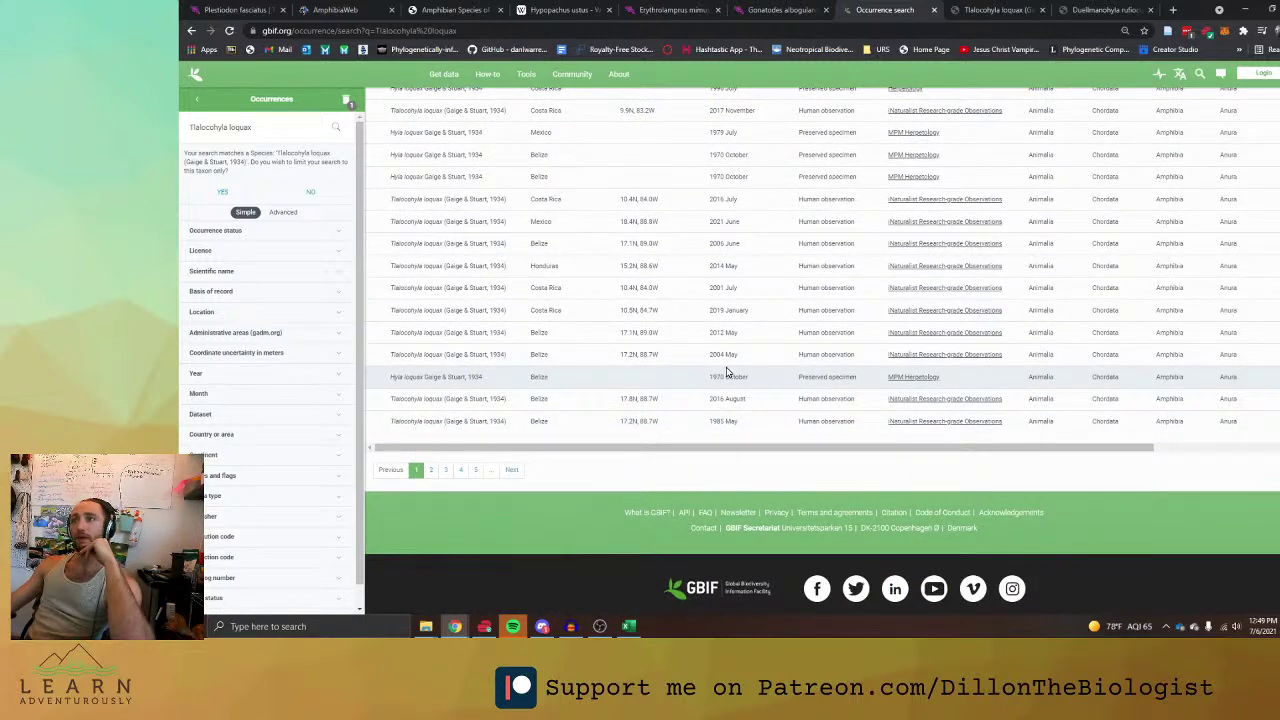
pyautogui.scroll(4, 740, 380)
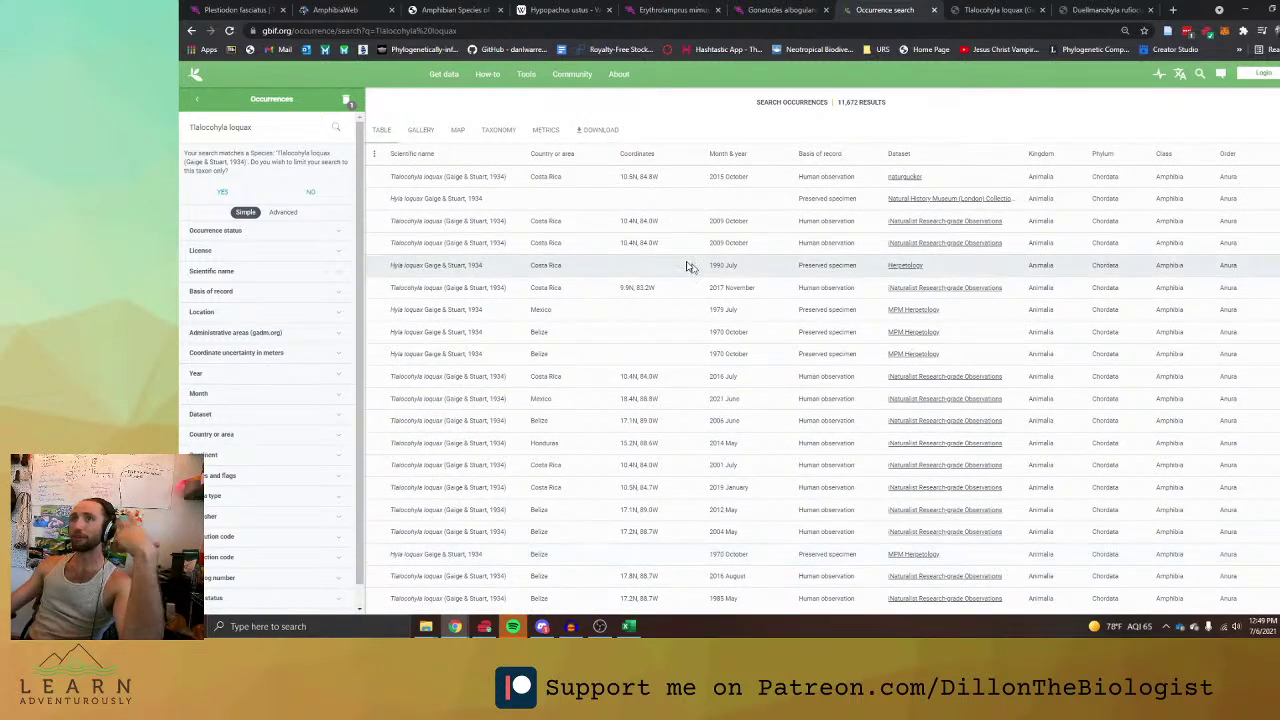
pyautogui.click(404, 203)
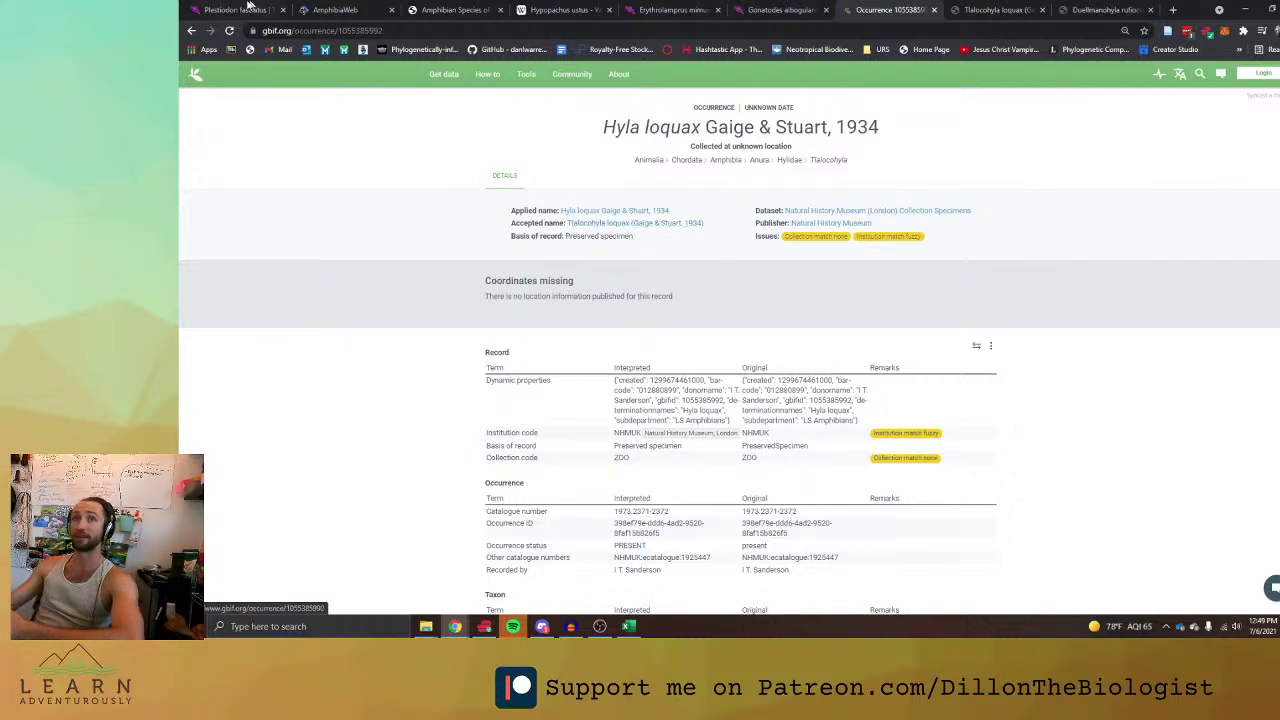
pyautogui.click(191, 31)
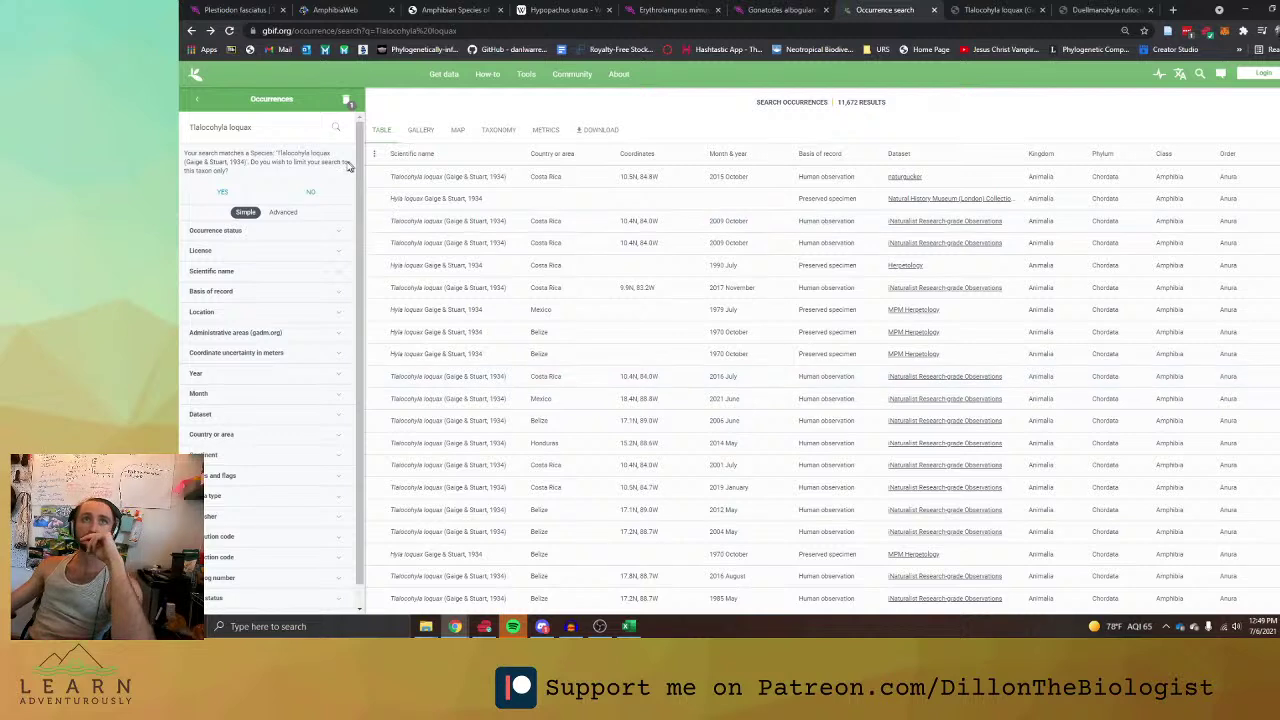
# Show the occurrences on the map and select an area over northern Michigan to list the species recorded there.
pyautogui.click(457, 130)
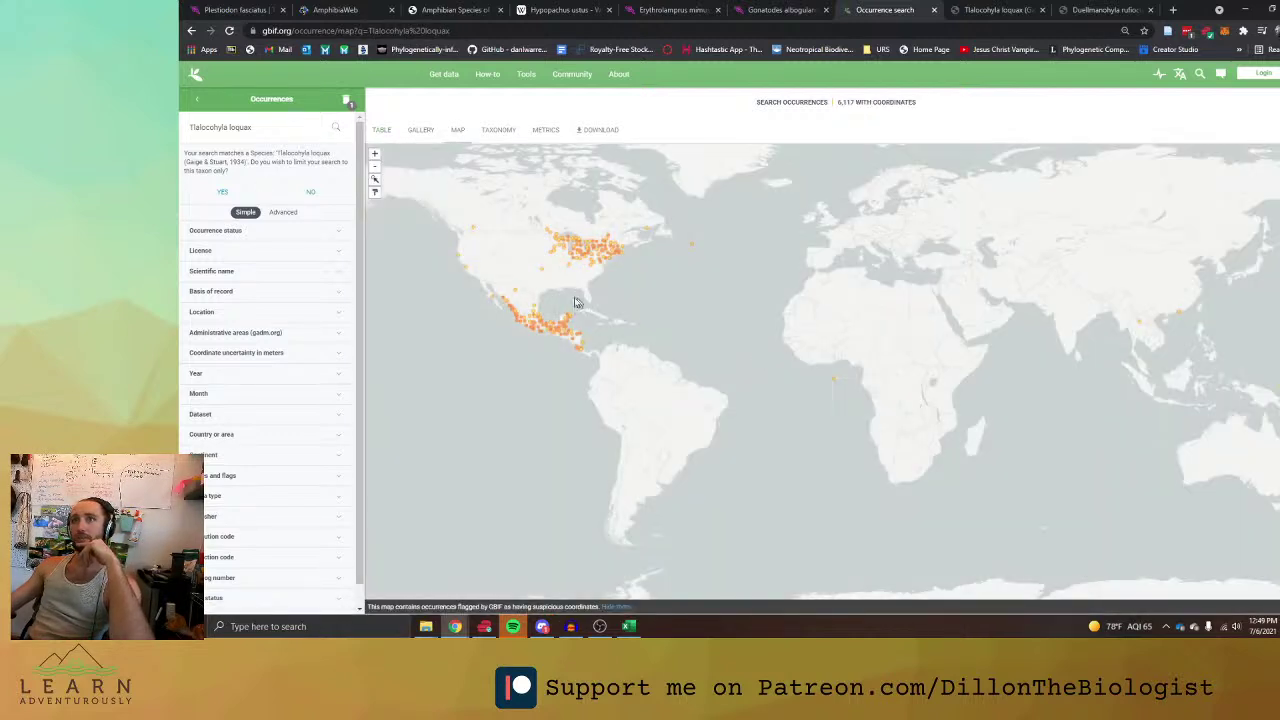
pyautogui.scroll(2, 604, 310)
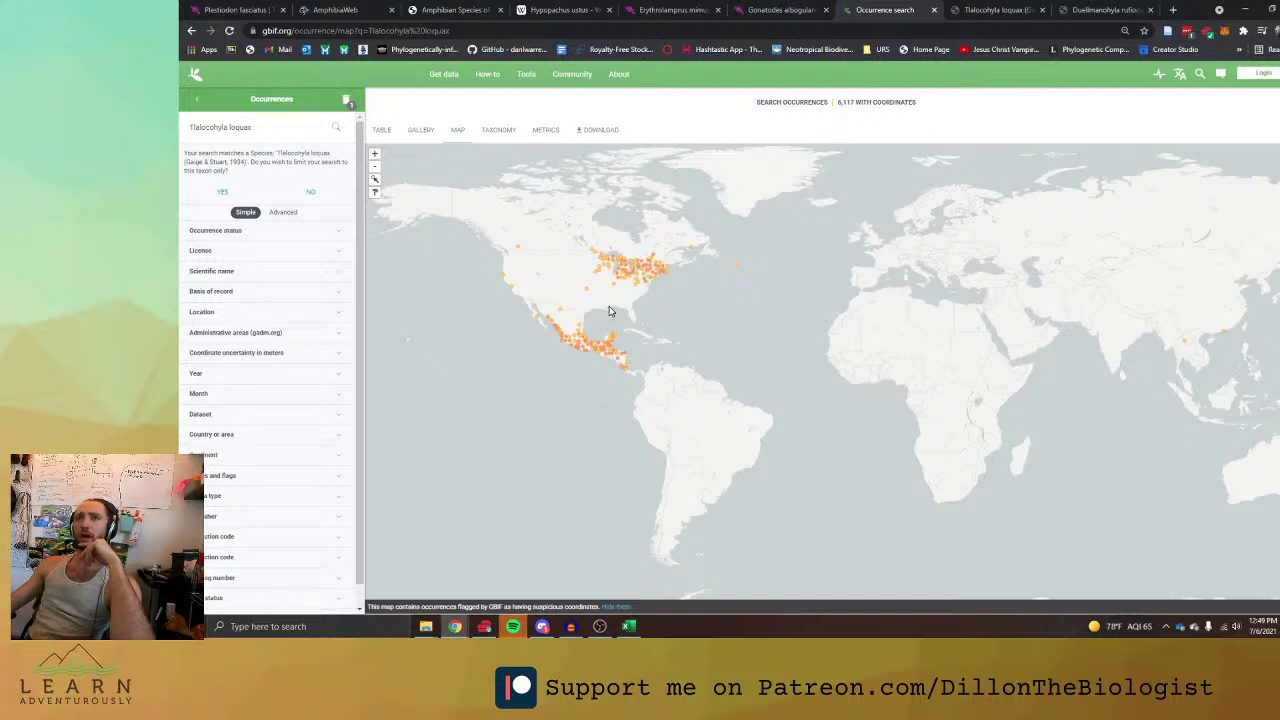
pyautogui.scroll(2, 614, 283)
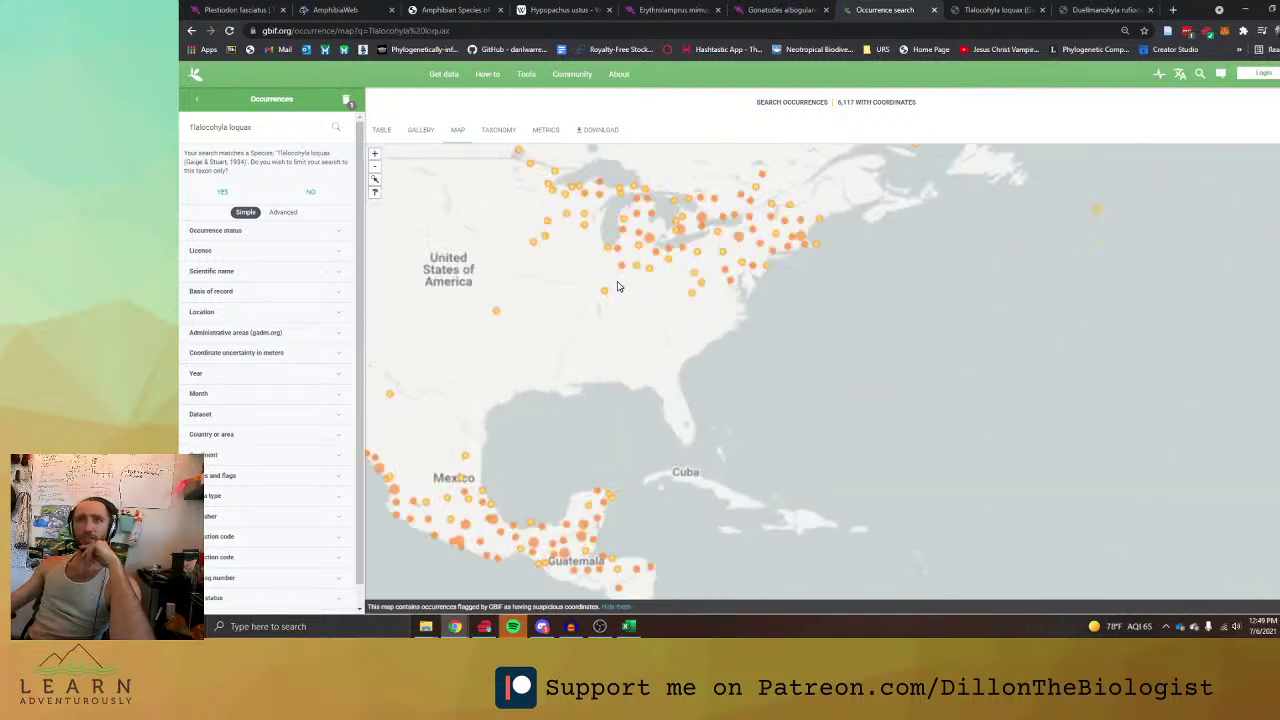
pyautogui.moveTo(654, 294); pyautogui.dragTo(674, 367)
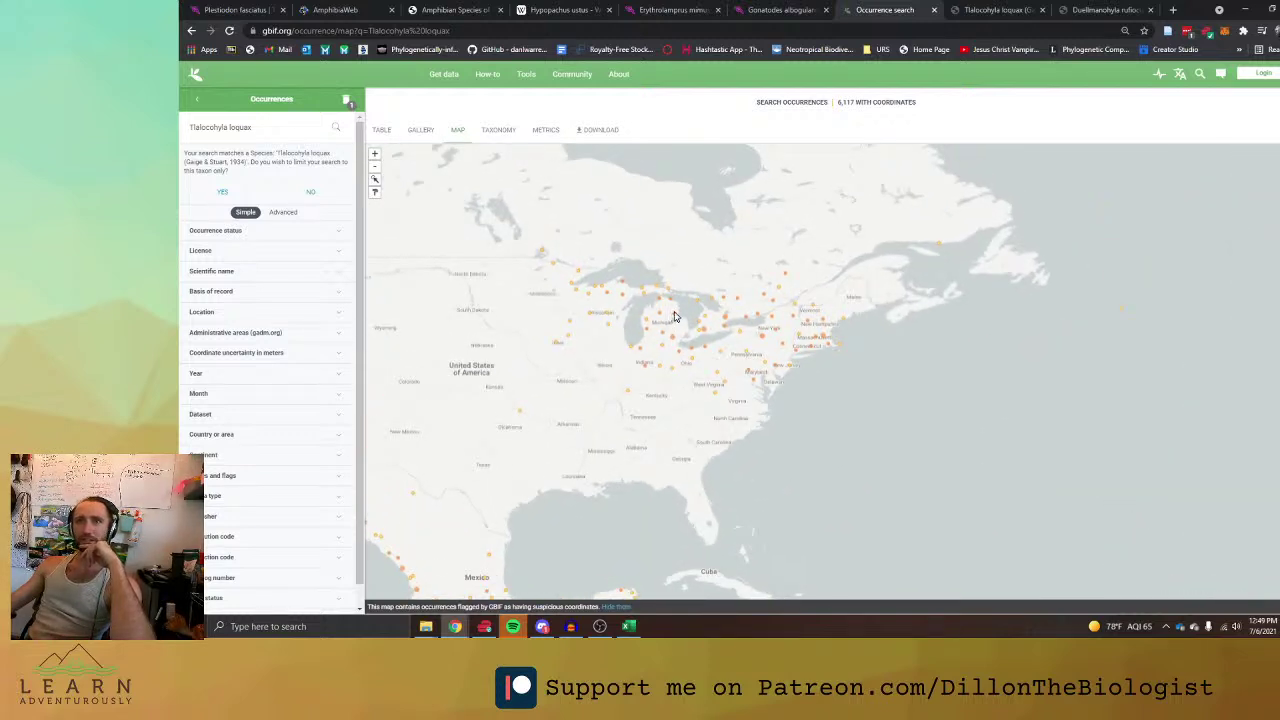
pyautogui.scroll(2, 662, 385)
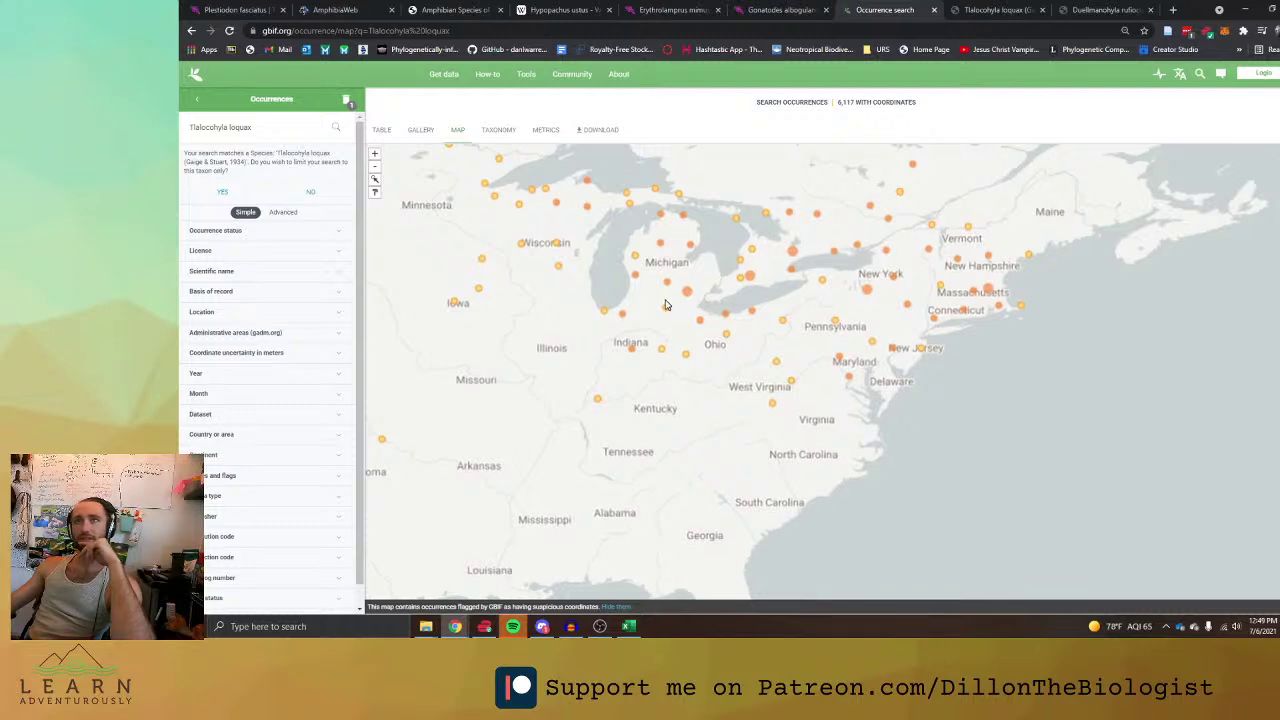
pyautogui.scroll(4, 670, 296)
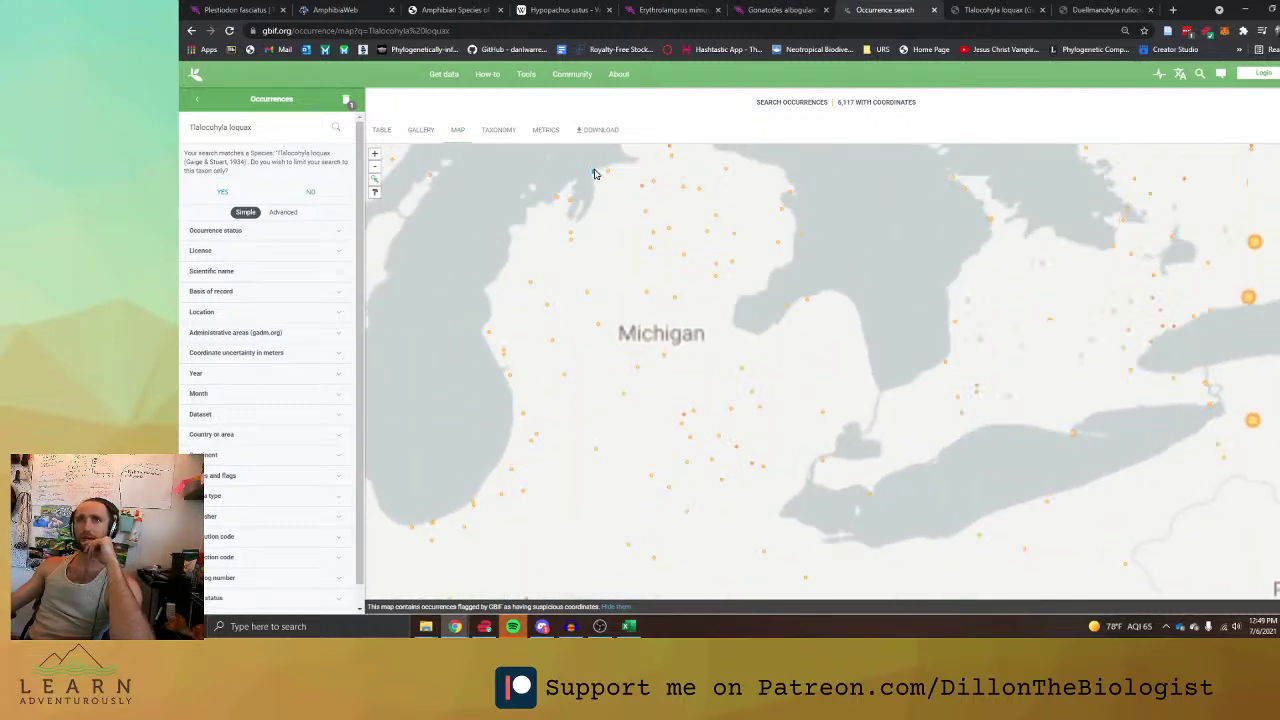
pyautogui.moveTo(594, 171); pyautogui.dragTo(486, 191)
pyautogui.moveTo(623, 217); pyautogui.dragTo(469, 546)
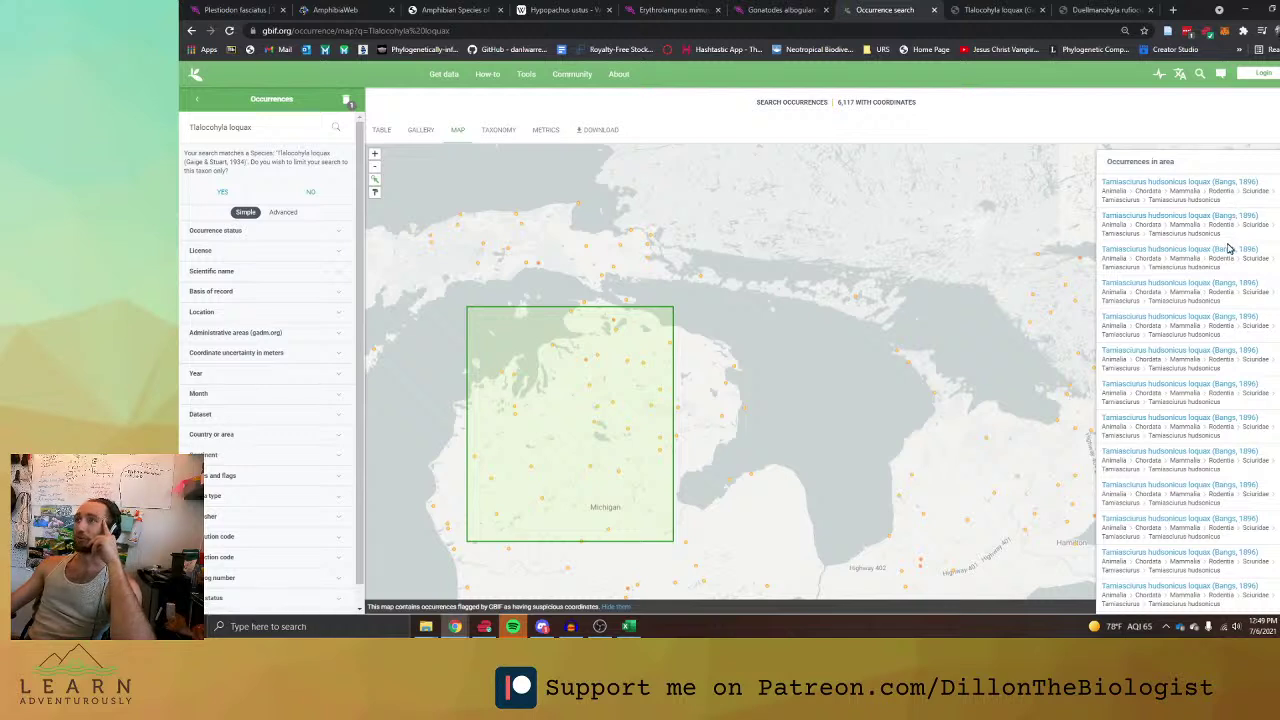
# Limit the occurrence search to the taxon Tlalocohyla loquax and examine its mapped records across Central America and Belize.
pyautogui.click(223, 191)
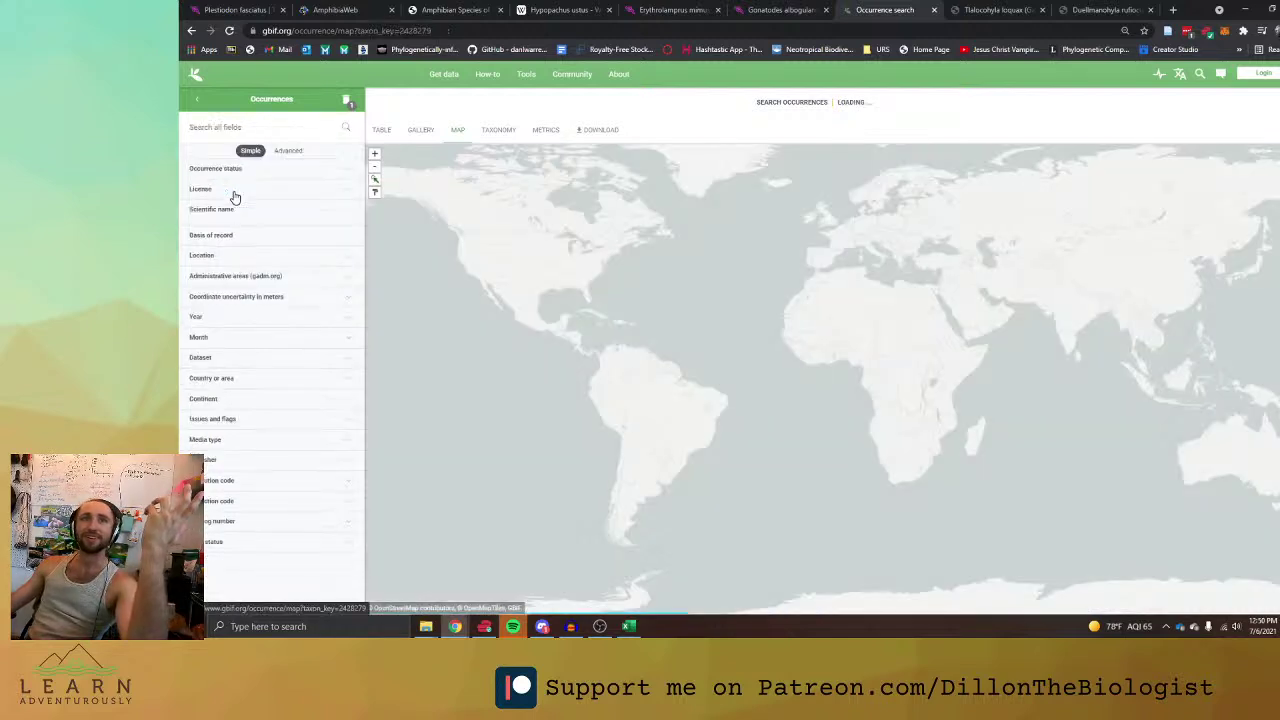
pyautogui.scroll(3, 540, 349)
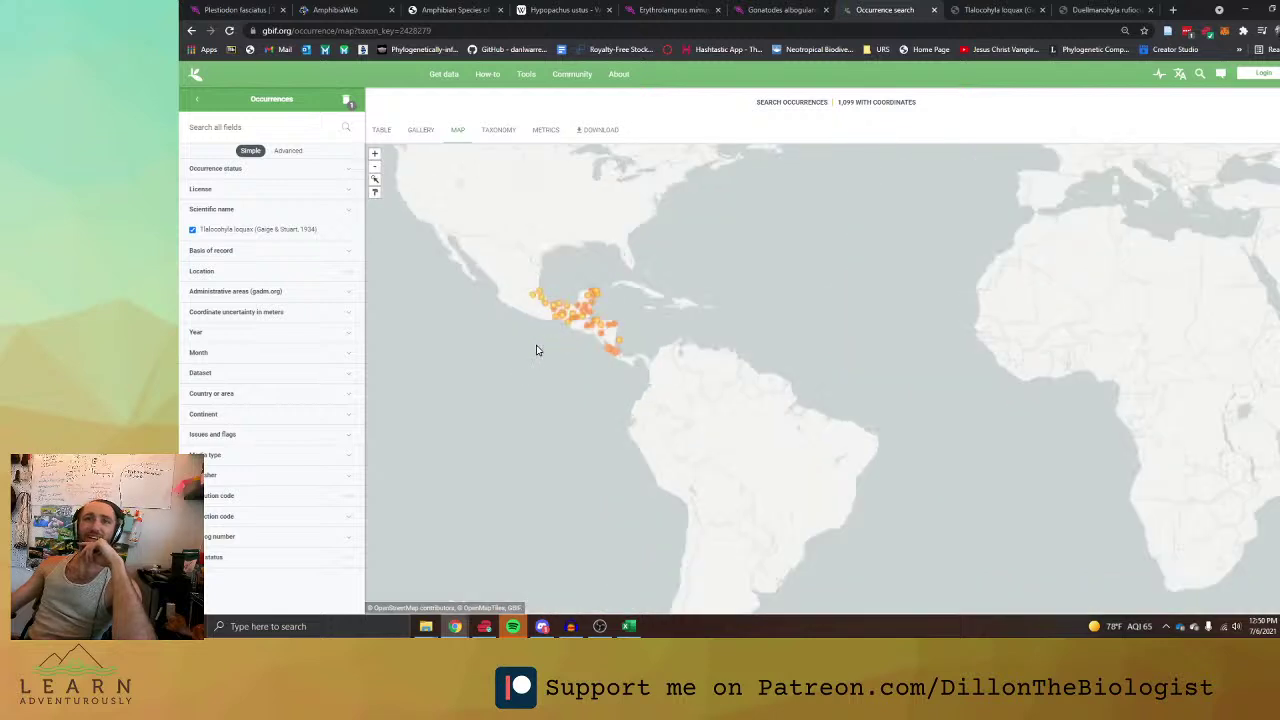
pyautogui.scroll(2, 675, 291)
pyautogui.moveTo(434, 340); pyautogui.dragTo(694, 317)
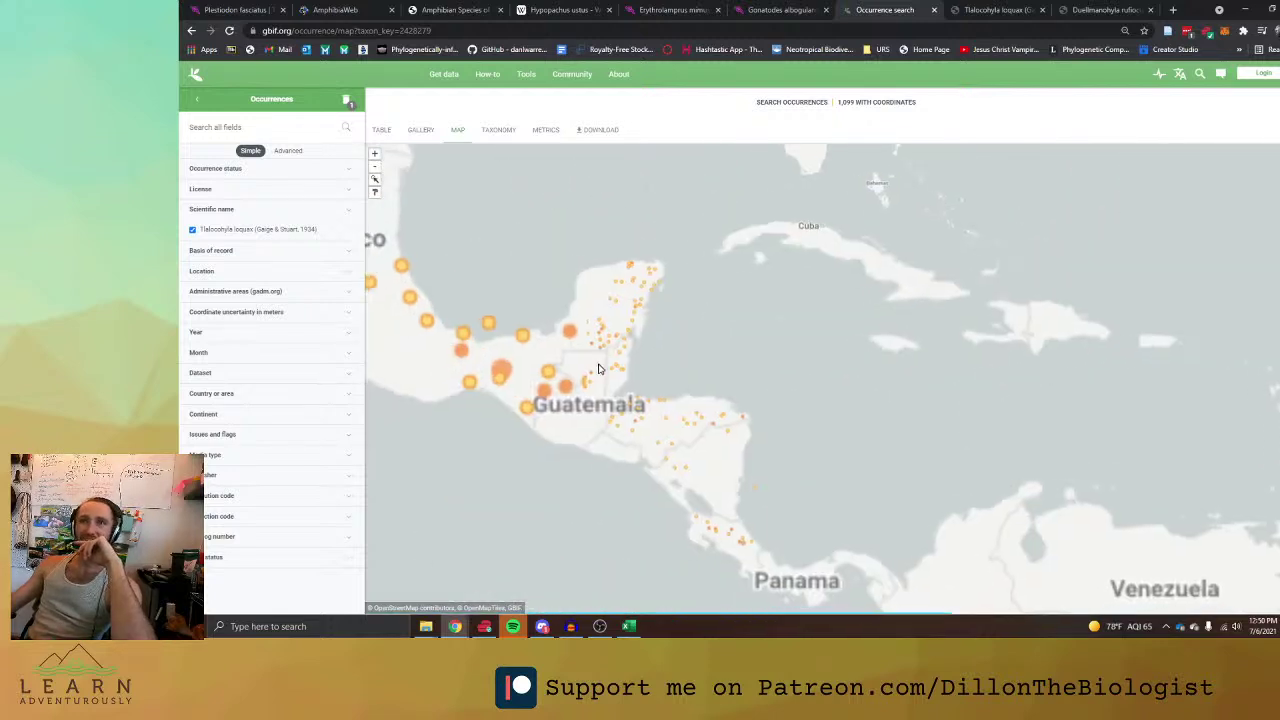
pyautogui.scroll(2, 585, 380)
pyautogui.scroll(1, 670, 380)
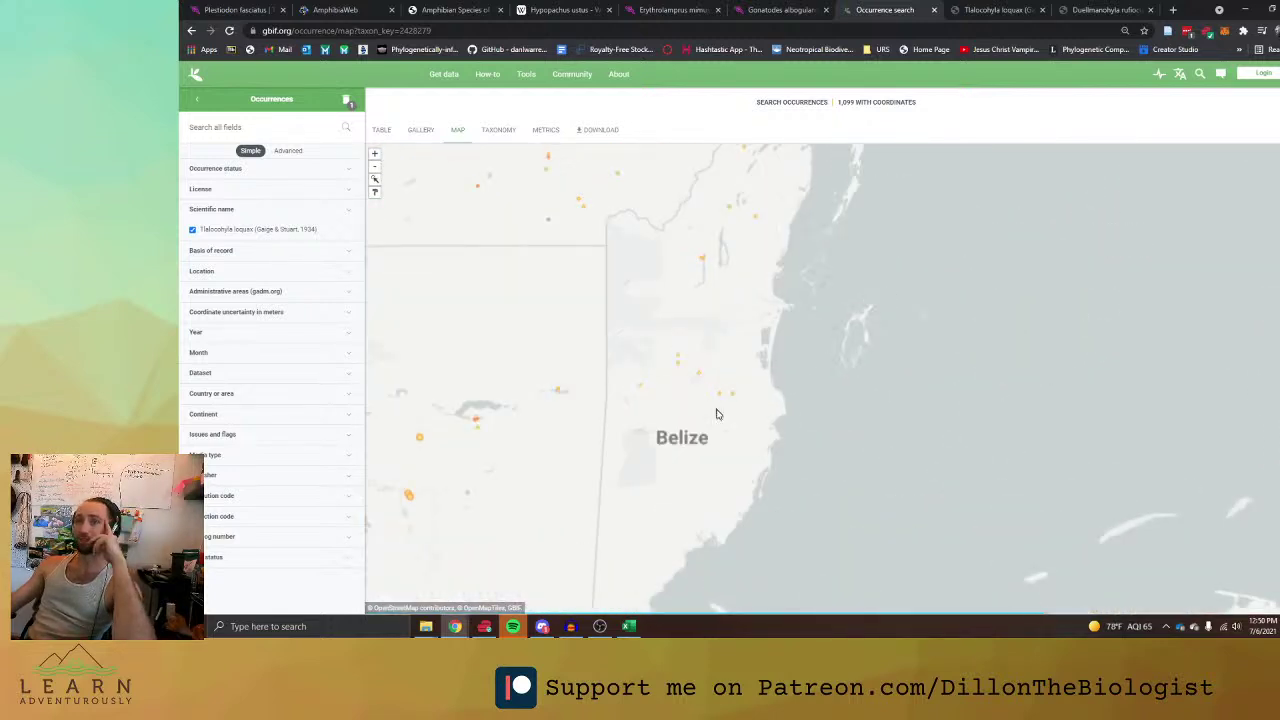
# Restrict the mapped Tlalocohyla loquax occurrences to a hand-drawn polygon around the inland records in central Belize.
pyautogui.scroll(1, 730, 420)
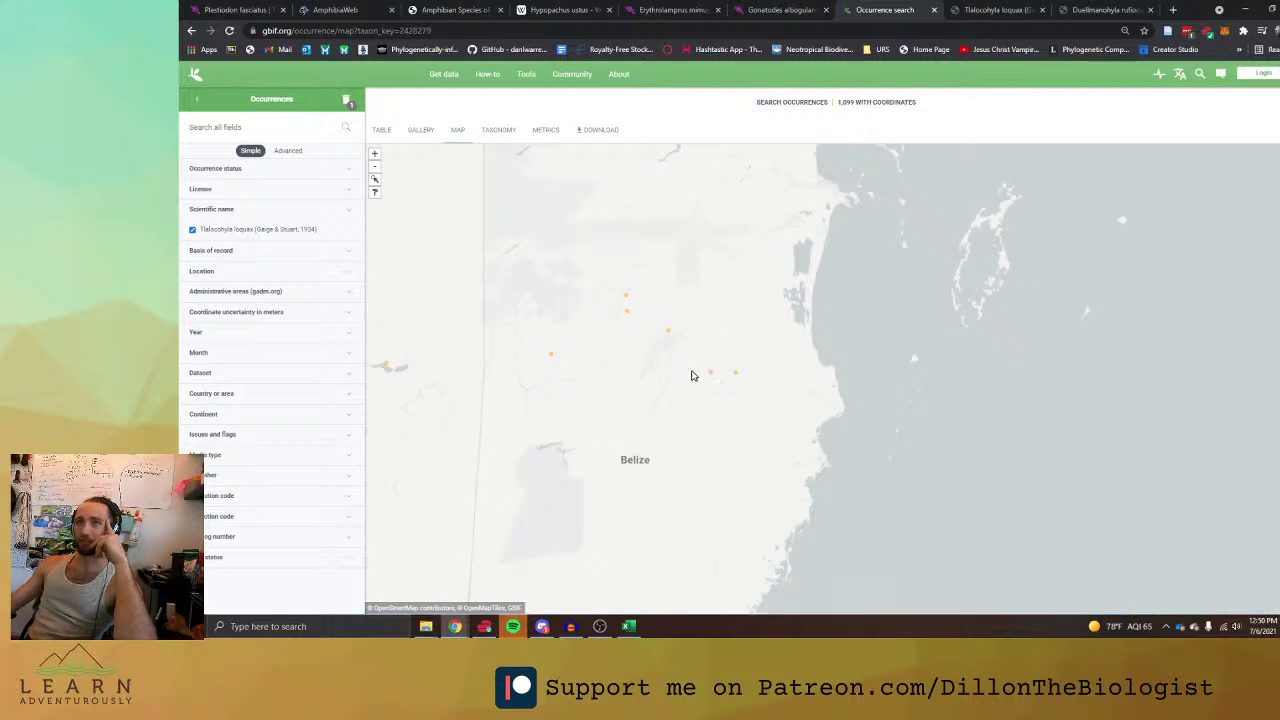
pyautogui.scroll(2, 718, 366)
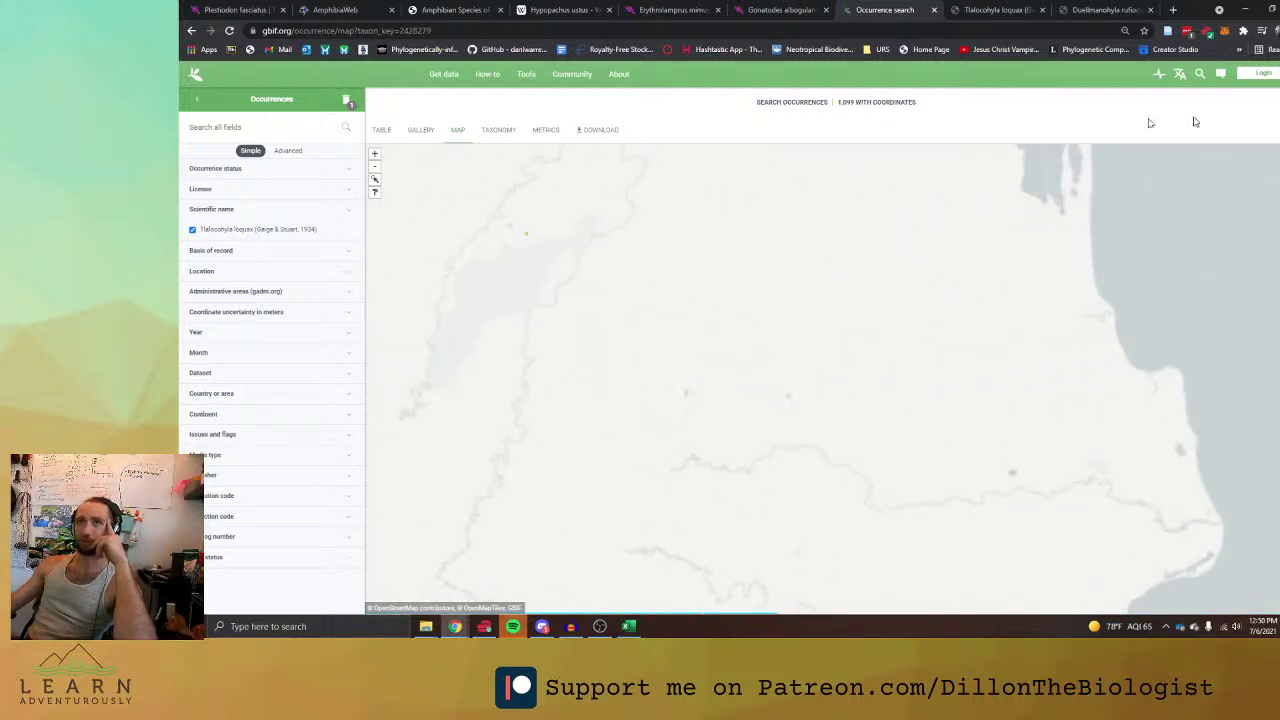
pyautogui.click(450, 187)
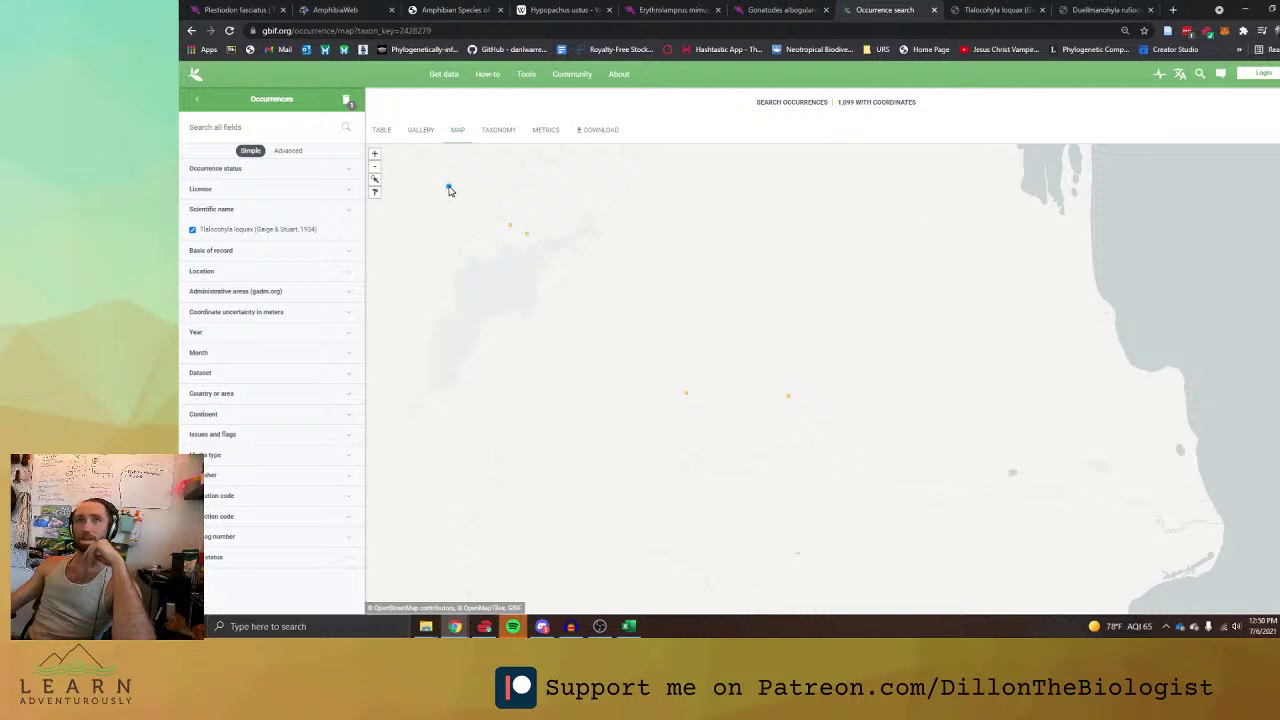
pyautogui.moveTo(547, 402); pyautogui.dragTo(571, 420)
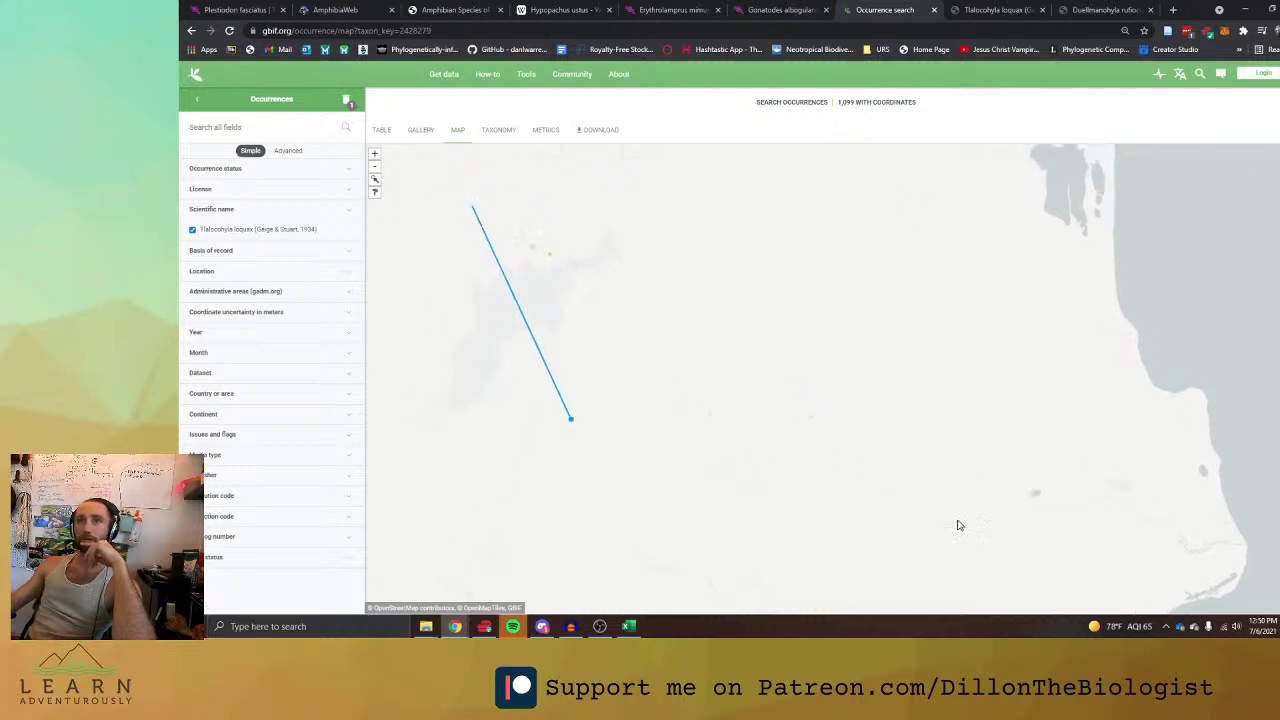
pyautogui.click(583, 522)
pyautogui.click(1043, 487)
pyautogui.click(843, 300)
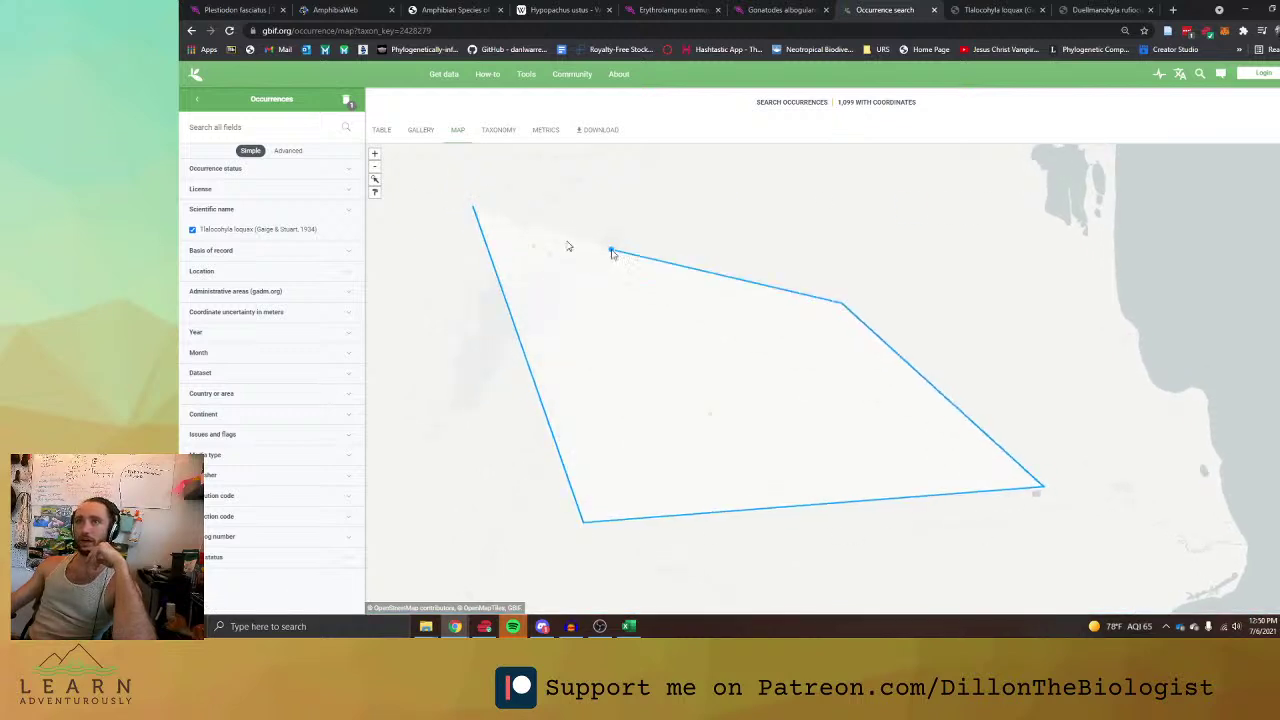
pyautogui.click(492, 190)
pyautogui.click(475, 210)
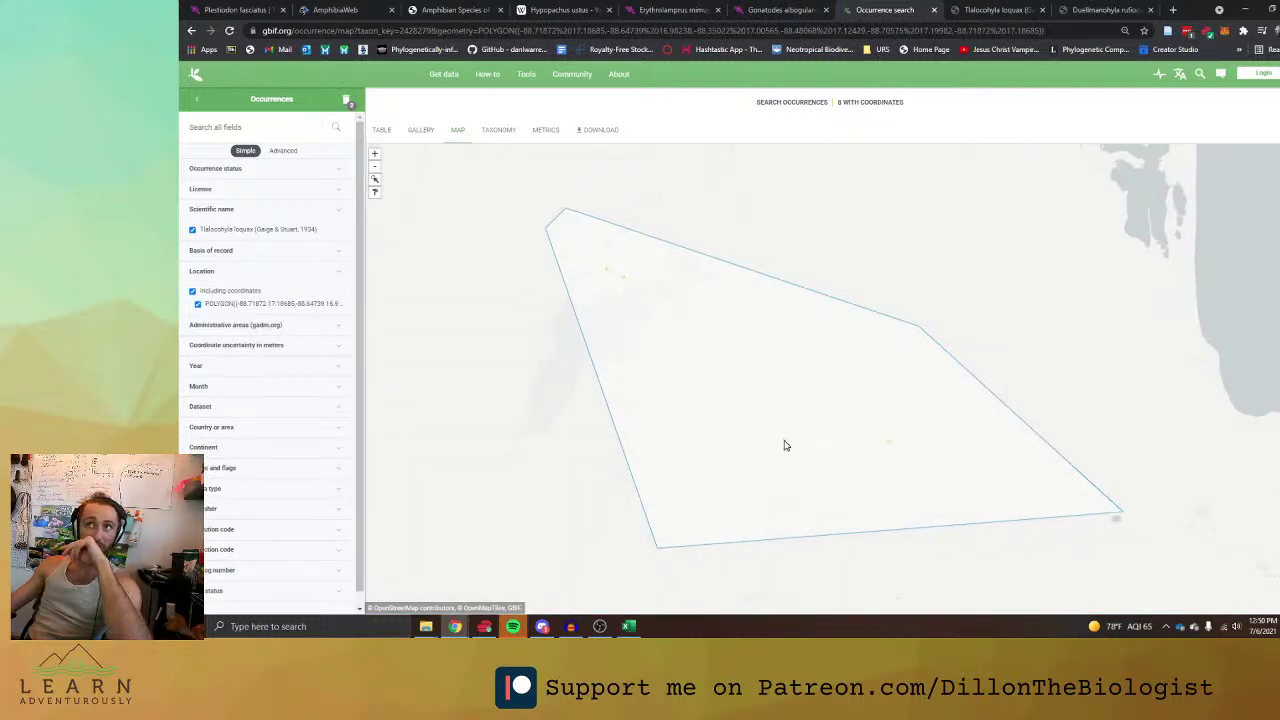
# Add a small rectangular location filter around the record beside the Hummingbird Highway and inspect that spot on the map.
pyautogui.doubleClick(790, 435)
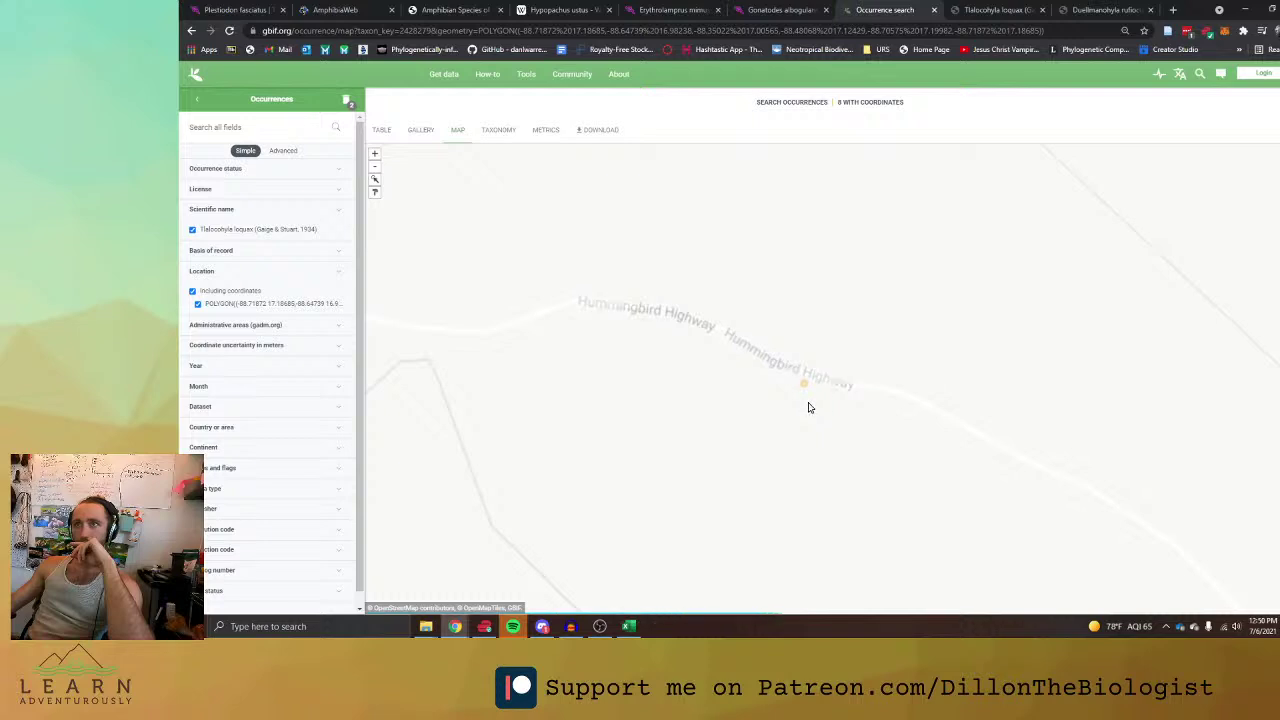
pyautogui.scroll(2, 823, 400)
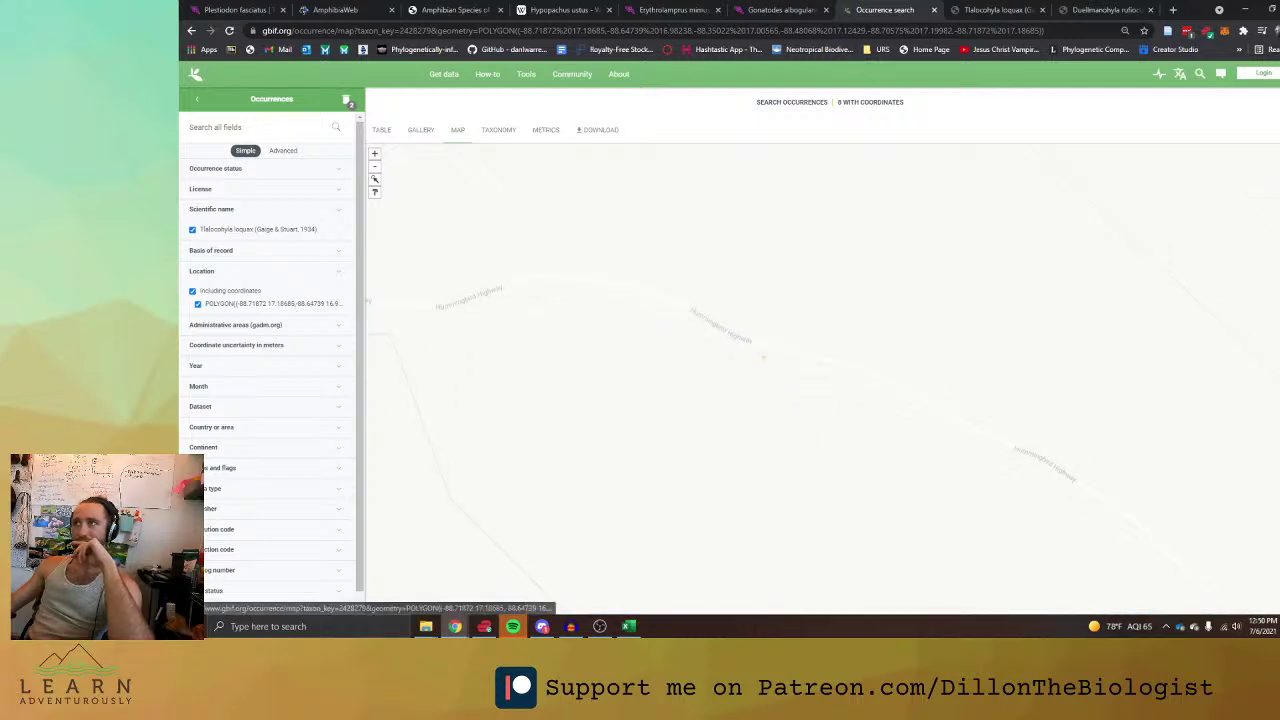
pyautogui.moveTo(629, 286); pyautogui.dragTo(930, 480)
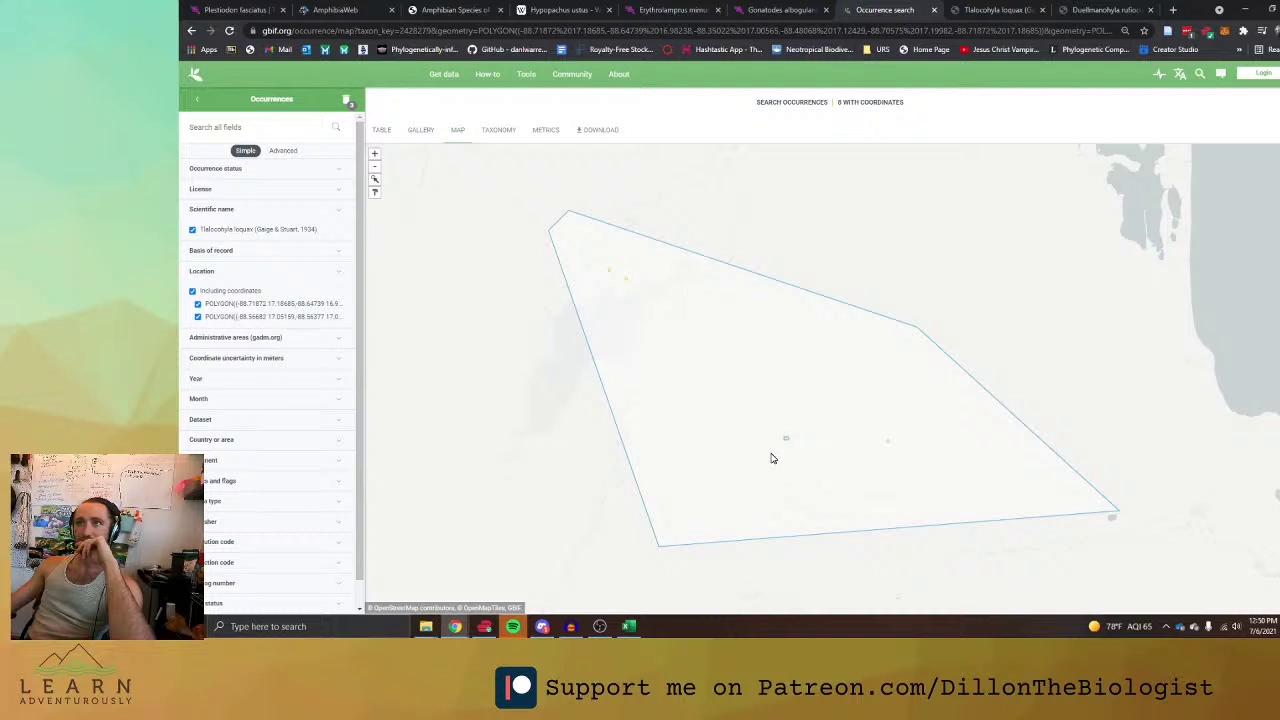
pyautogui.scroll(2, 777, 466)
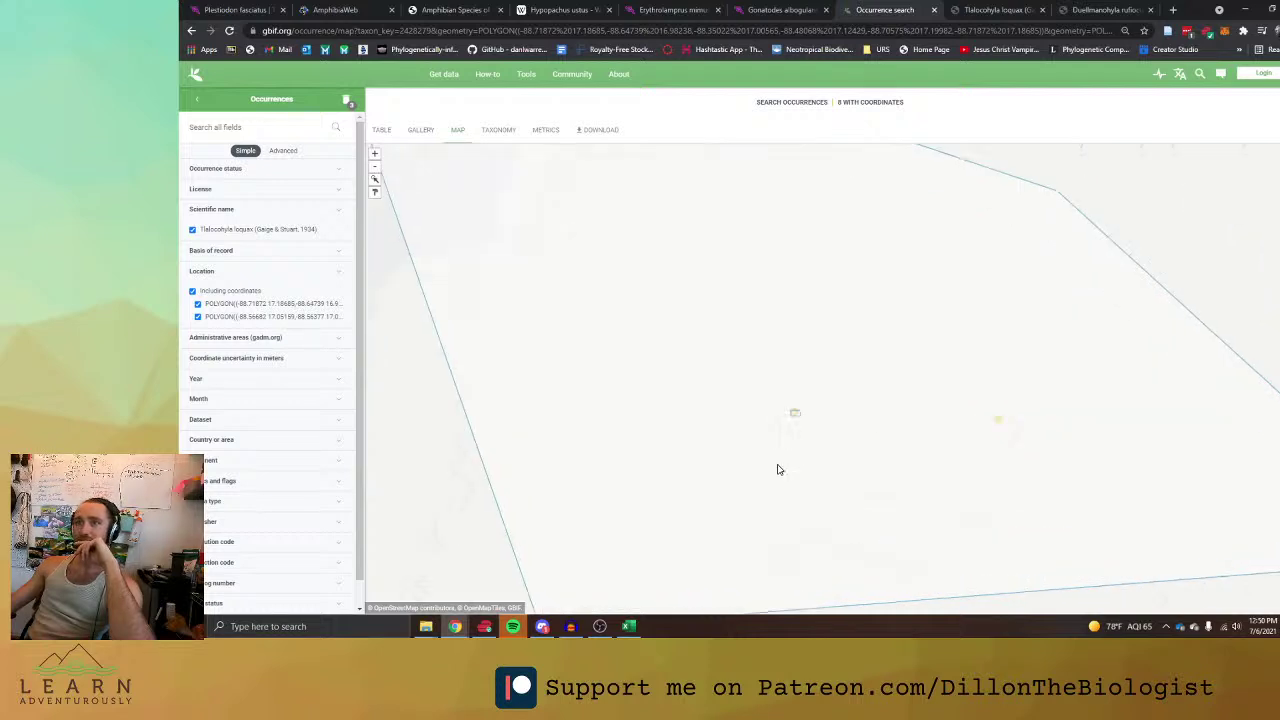
pyautogui.scroll(2, 788, 428)
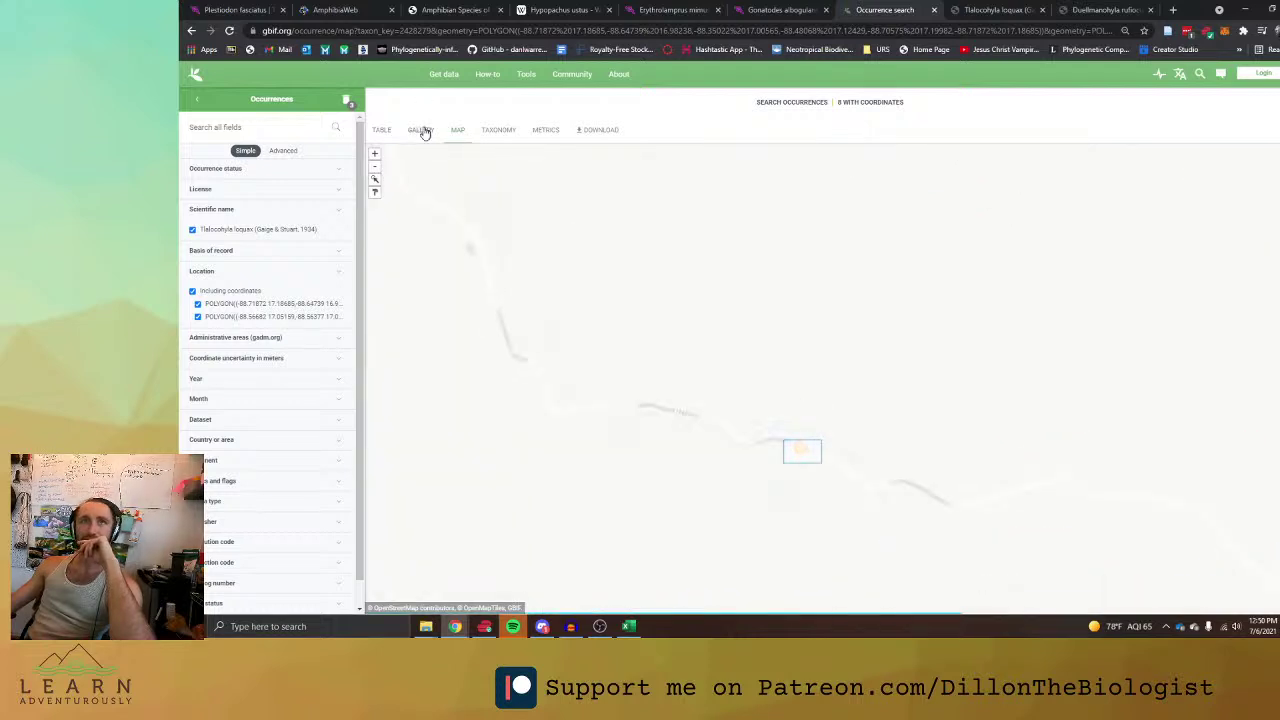
# List the filtered occurrences as a table and examine the location and photos of the June 2018 iNaturalist record from Belize.
pyautogui.click(383, 131)
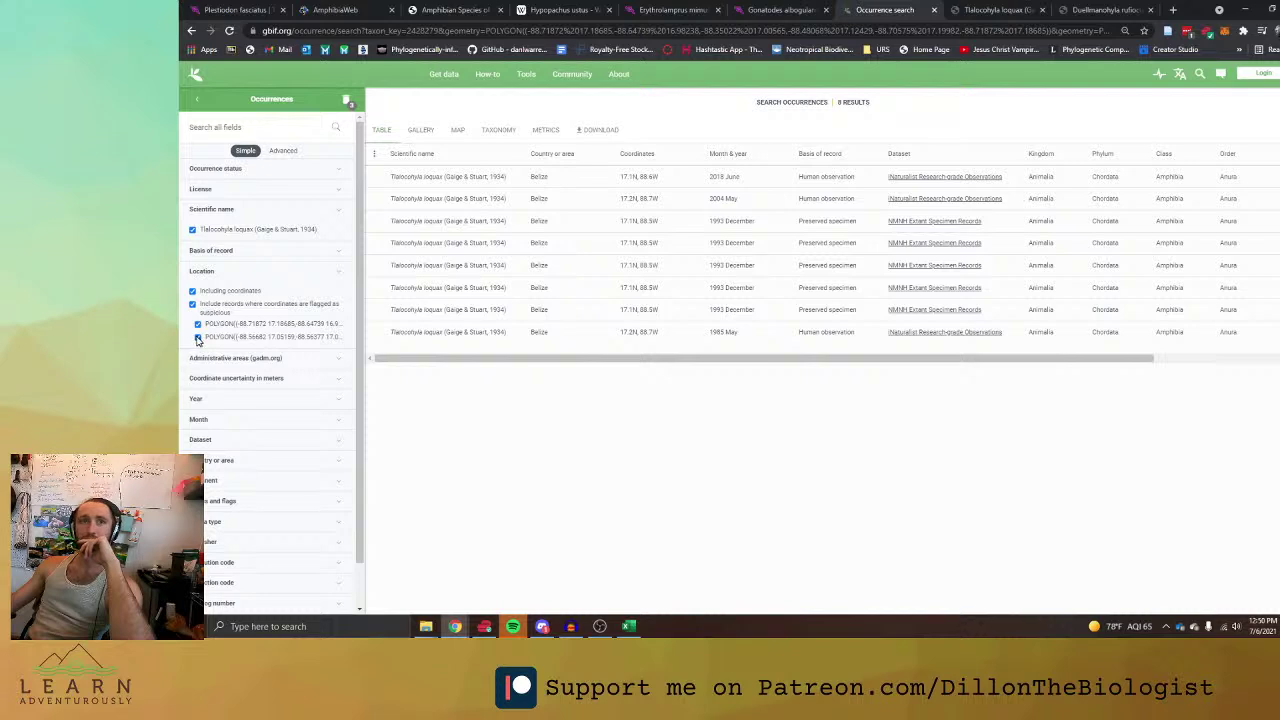
pyautogui.click(768, 183)
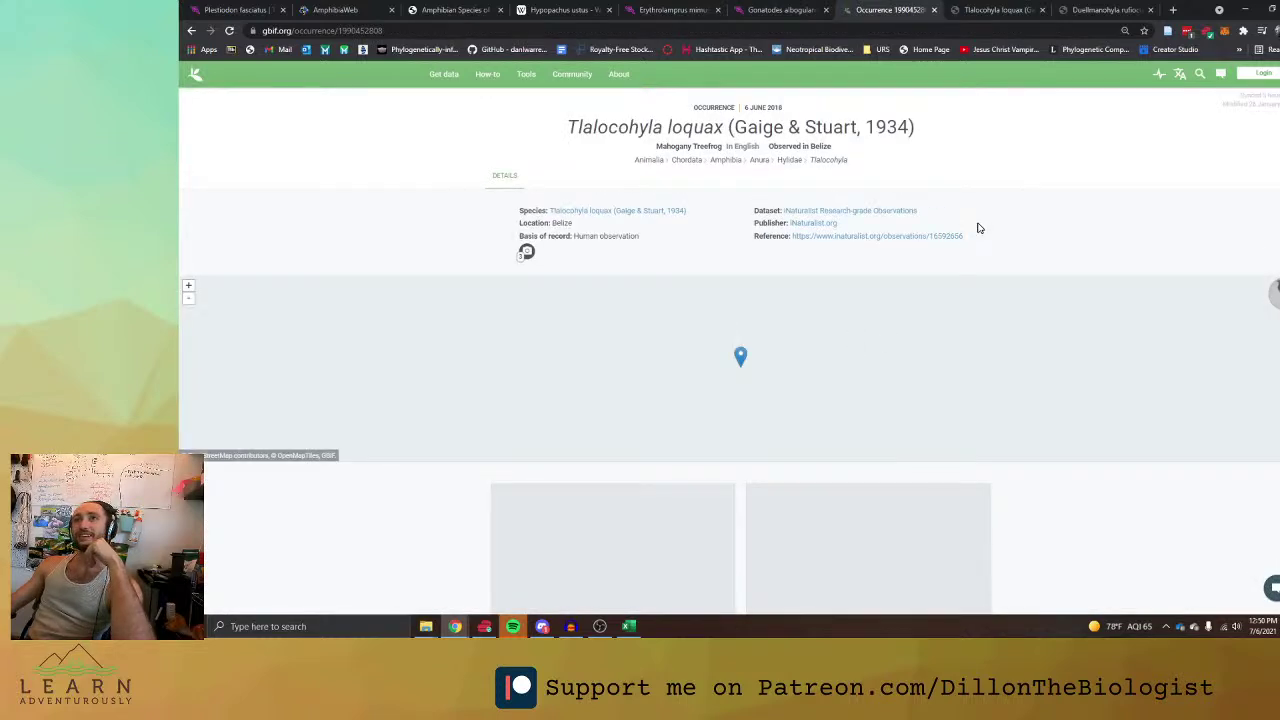
pyautogui.scroll(-2, 979, 228)
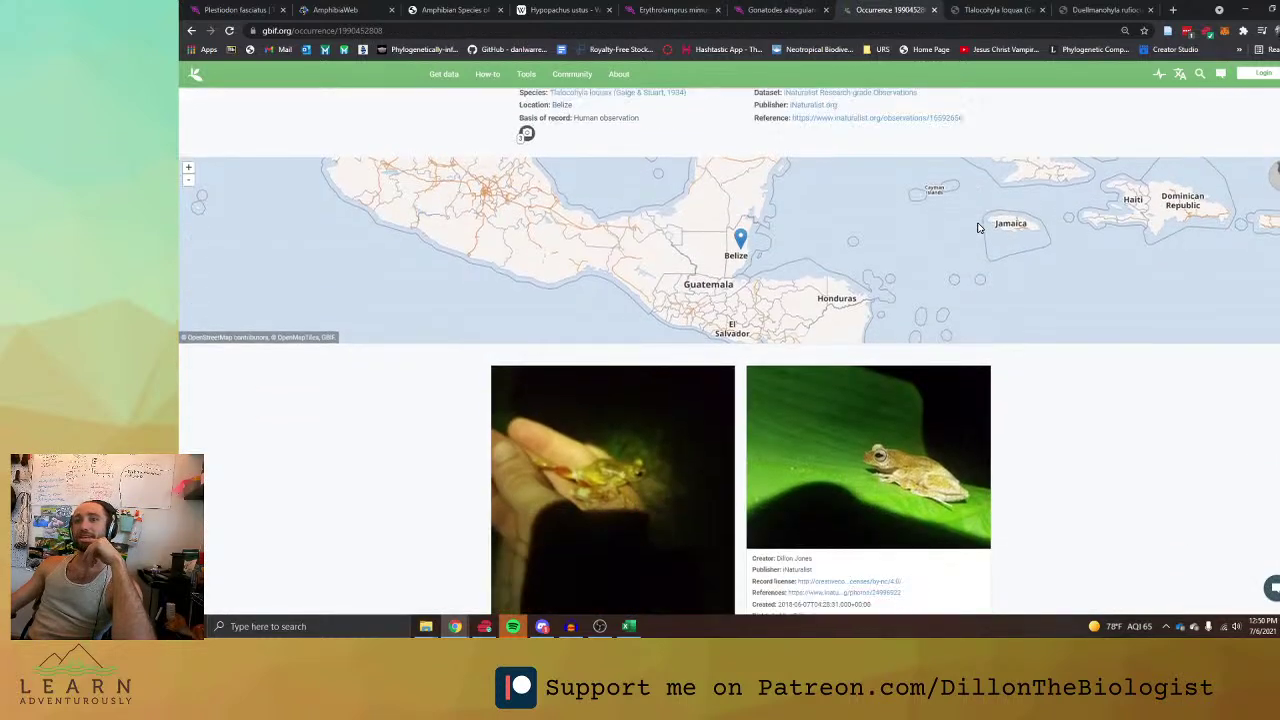
pyautogui.scroll(-3, 1060, 375)
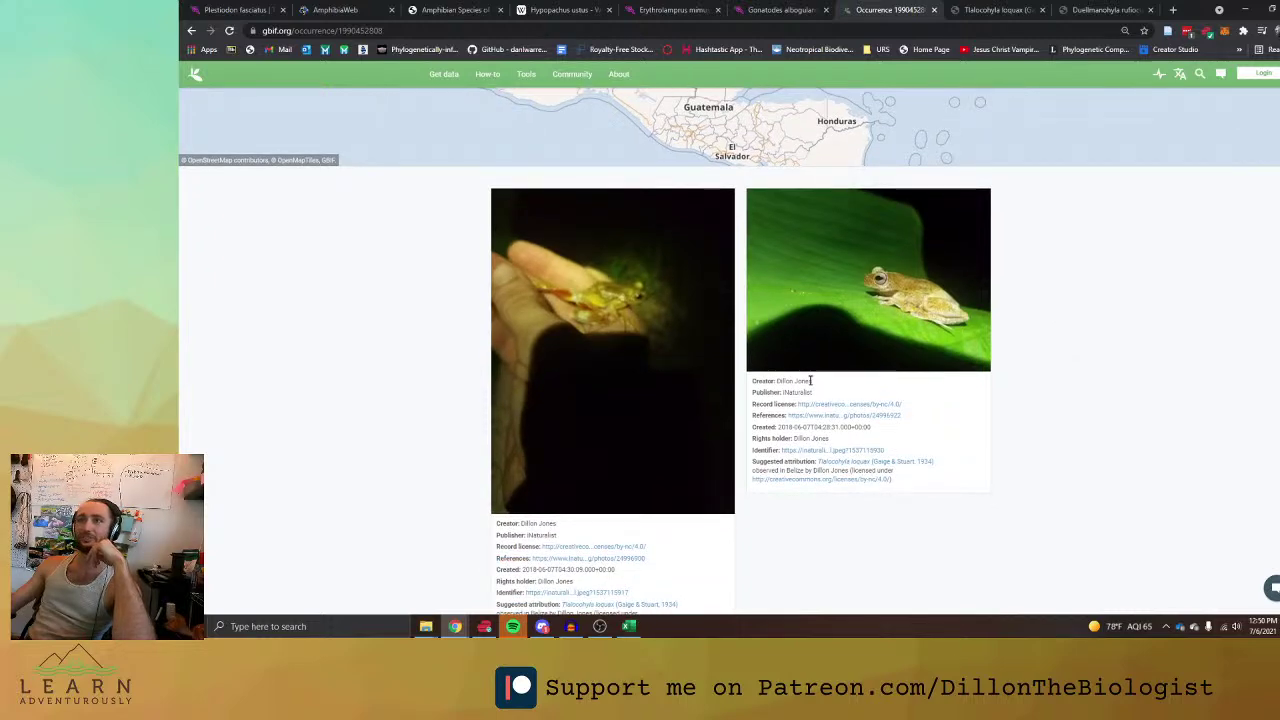
pyautogui.scroll(-8, 842, 402)
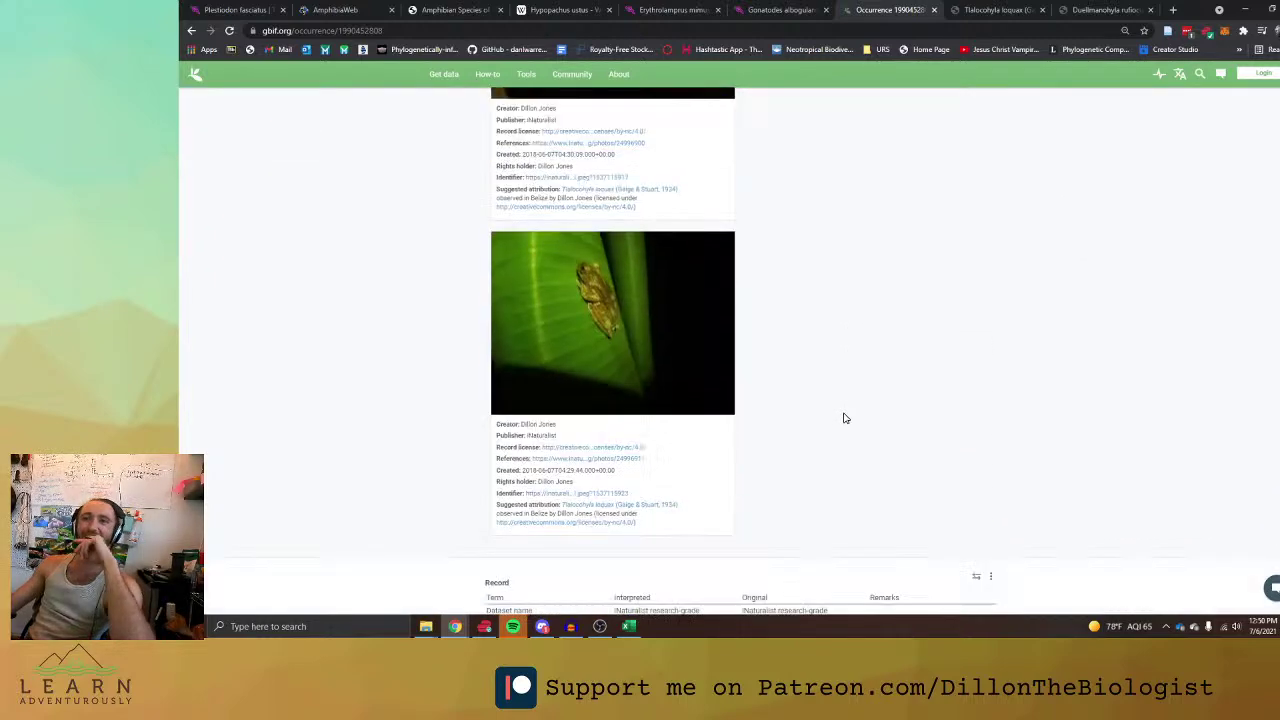
pyautogui.scroll(10, 847, 406)
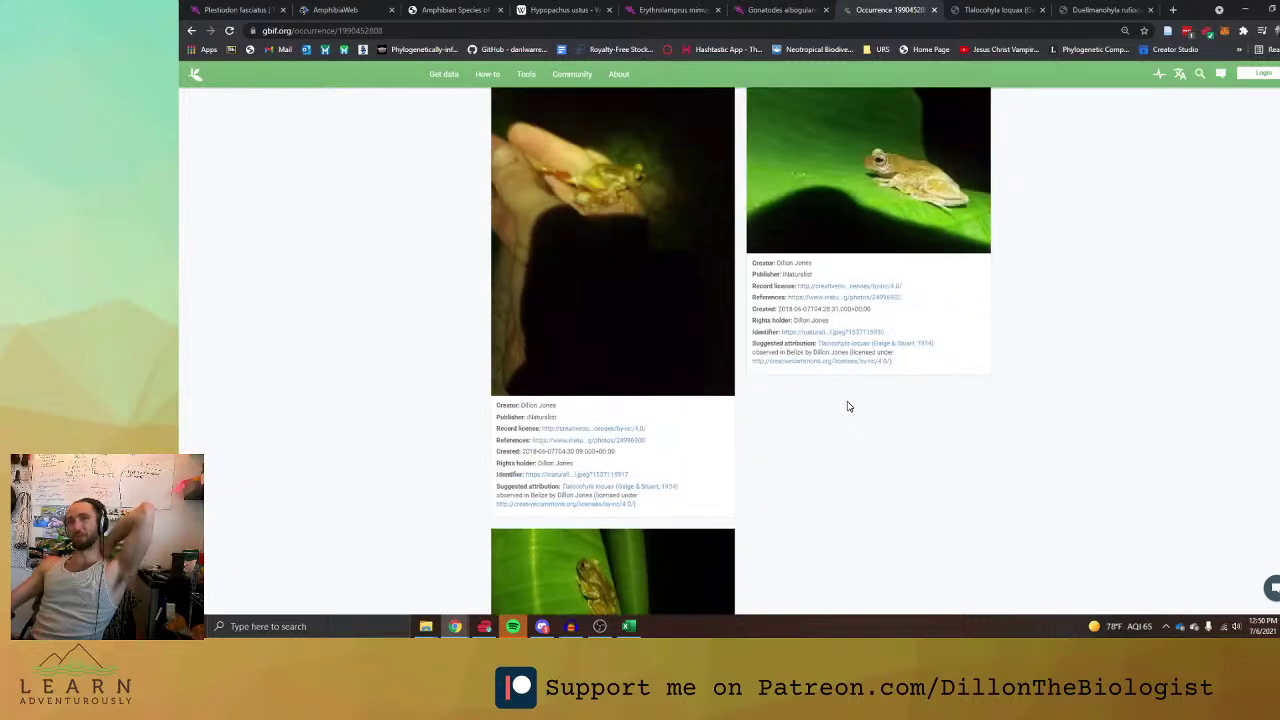
pyautogui.scroll(3, 847, 406)
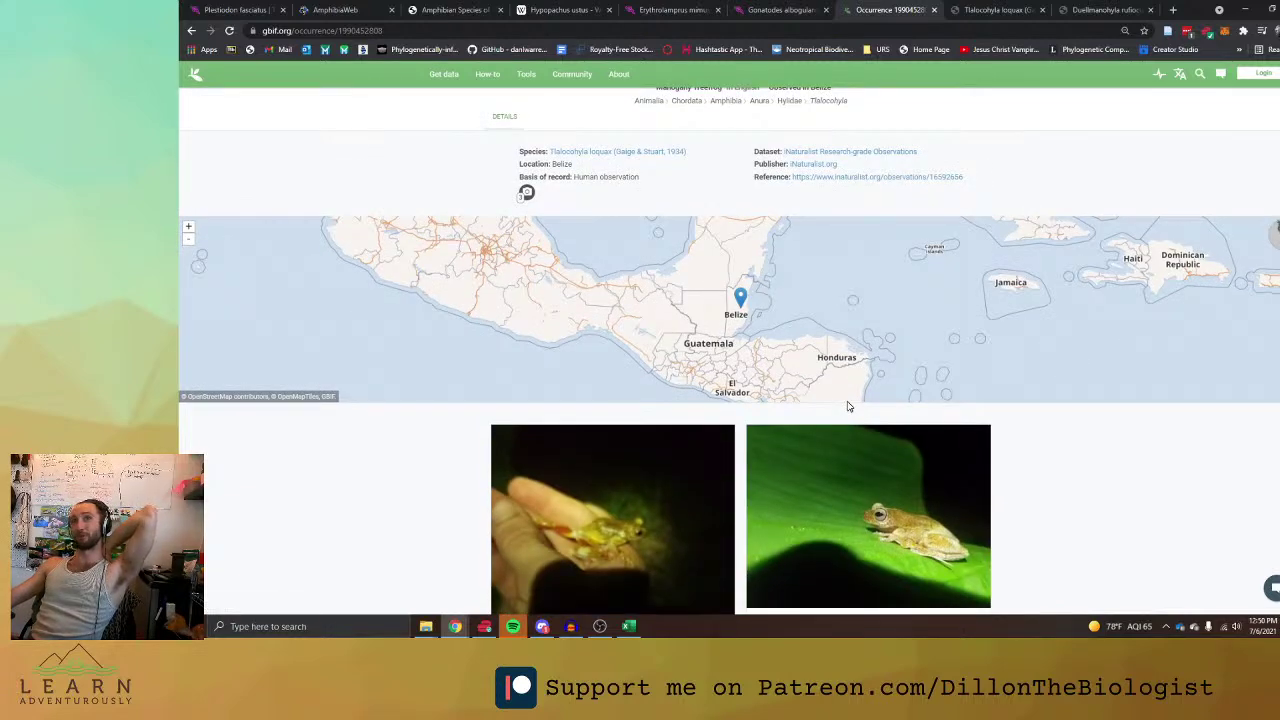
pyautogui.scroll(-3, 847, 406)
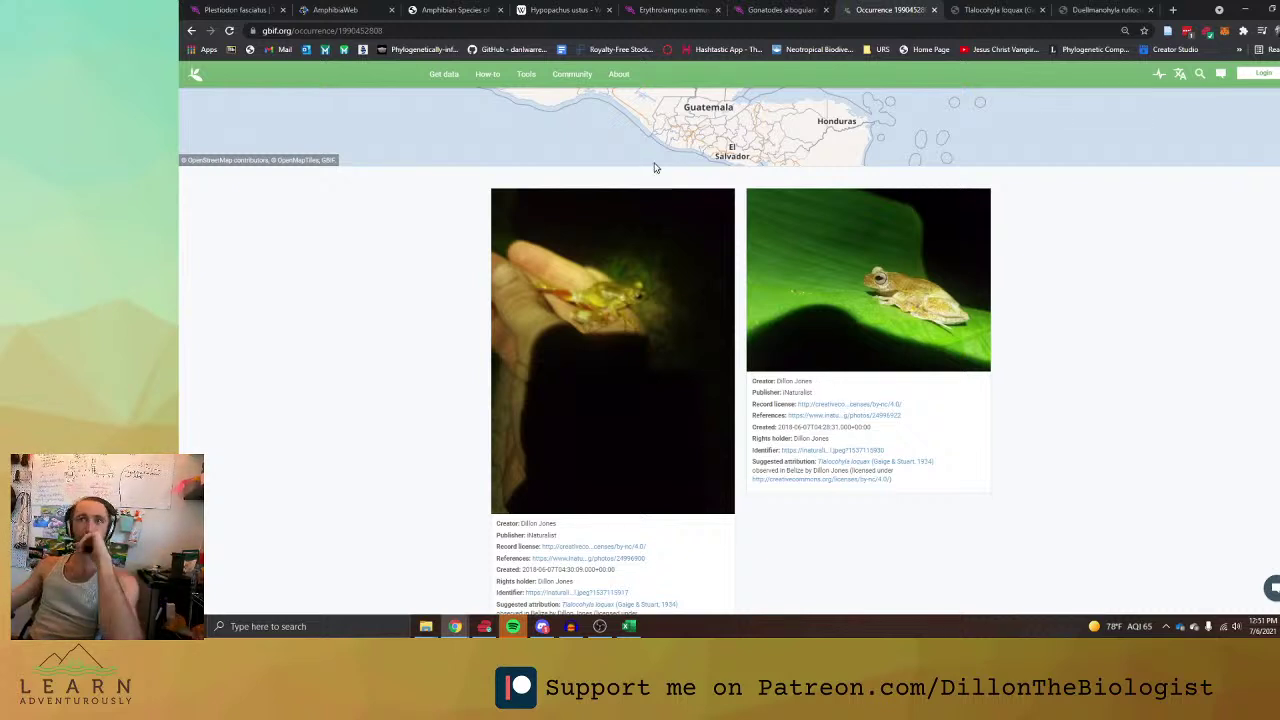
pyautogui.scroll(3, 655, 168)
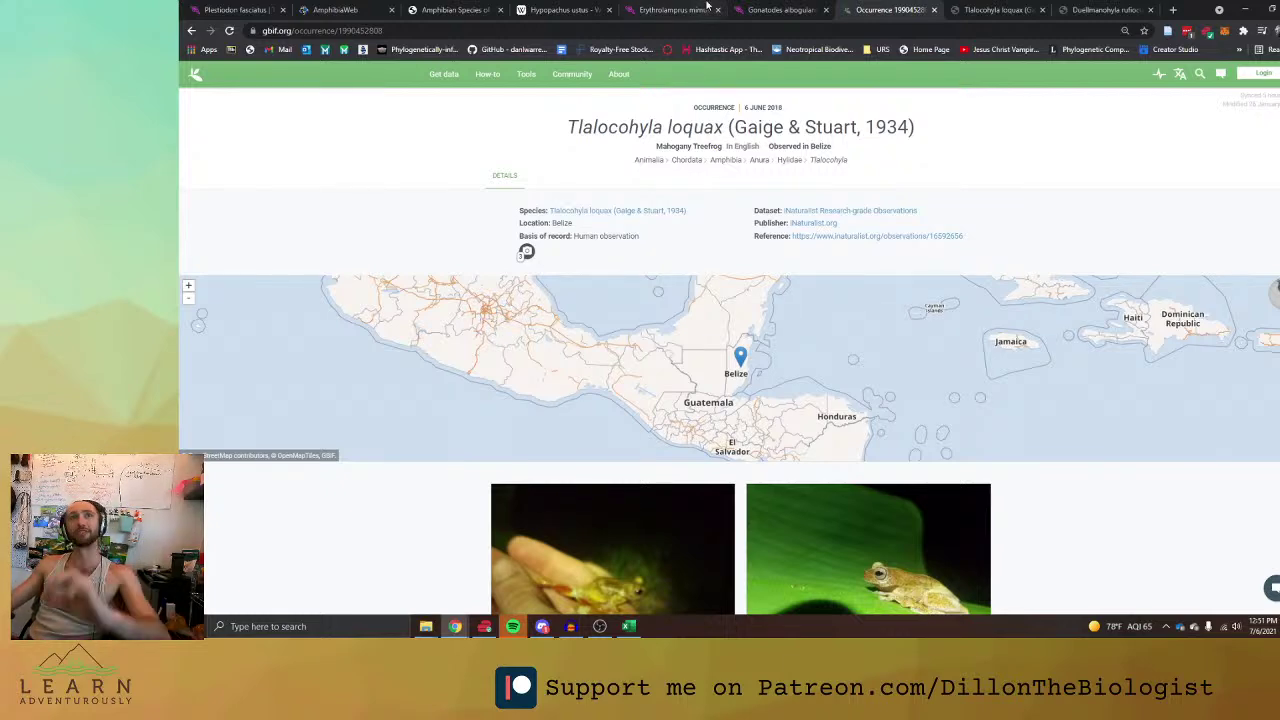
# In the taxa_validate spreadsheet, enter Tlalocohyla loquax in plain sheet formatting as the change for Hyla stadelmanni.
pyautogui.hotkey('alt', 'Tab')
pyautogui.write('Tlalocohyla loquax')
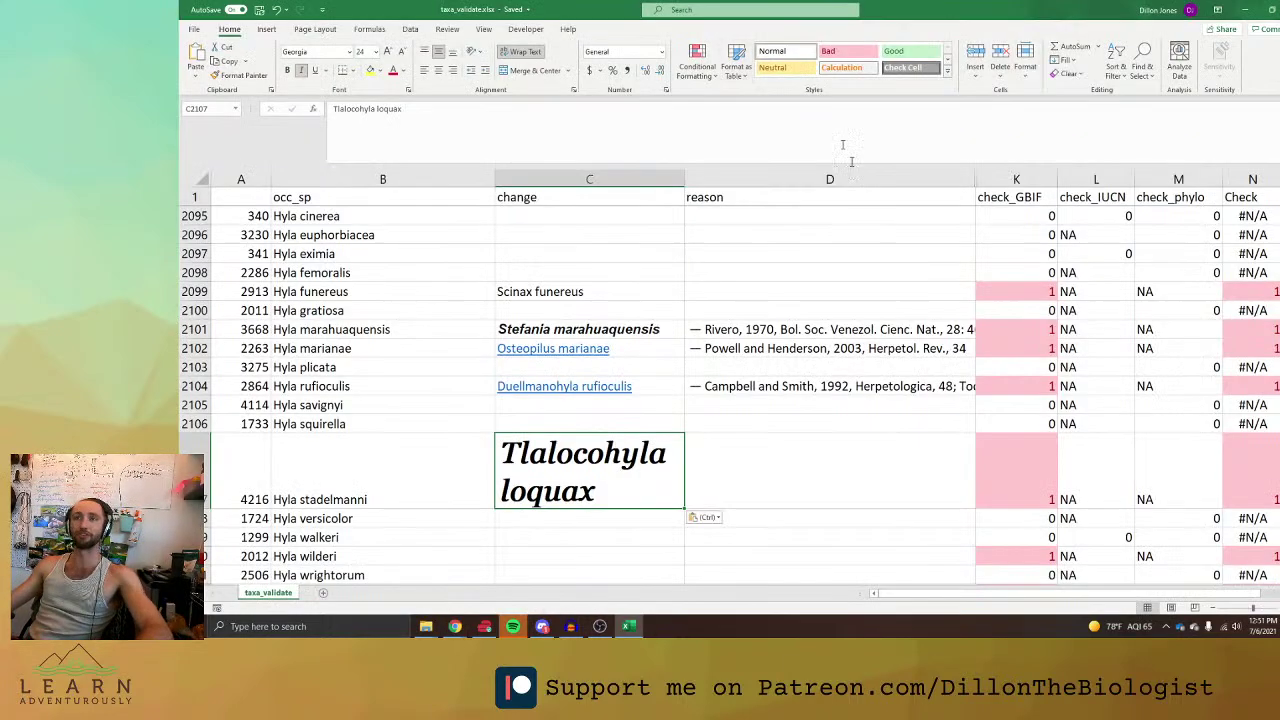
pyautogui.click(704, 517)
pyautogui.click(714, 548)
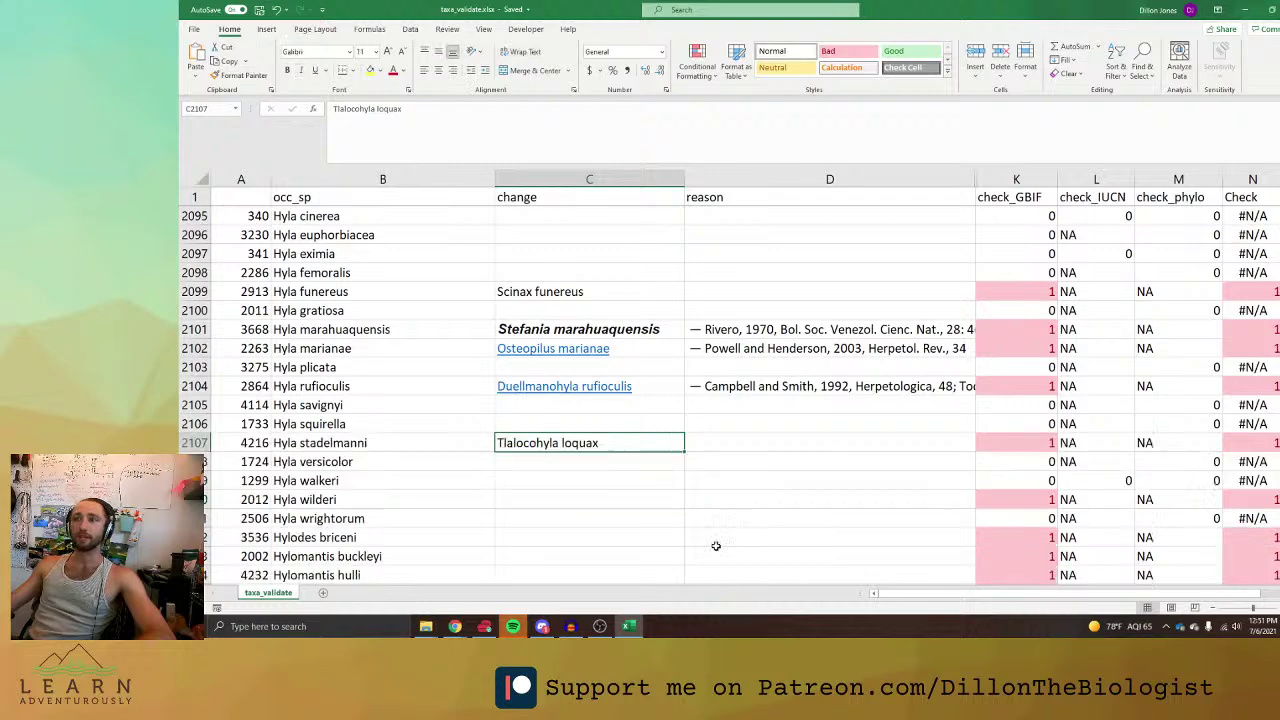
# Look up Hyla wilderi on the web, open its Amphibian Species of the World entry and select the Osteopilus wilderae name with its citation.
pyautogui.scroll(-1, 384, 463)
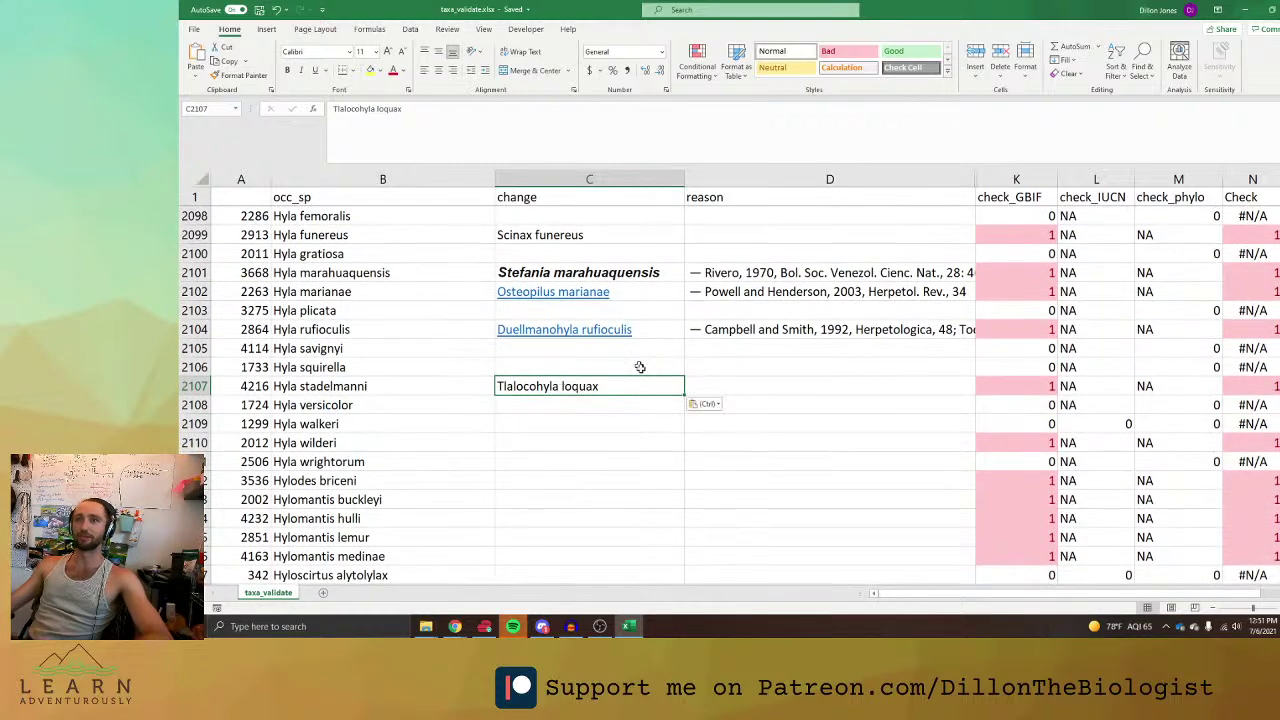
pyautogui.click(430, 445)
pyautogui.hotkey('ctrl', 'c')
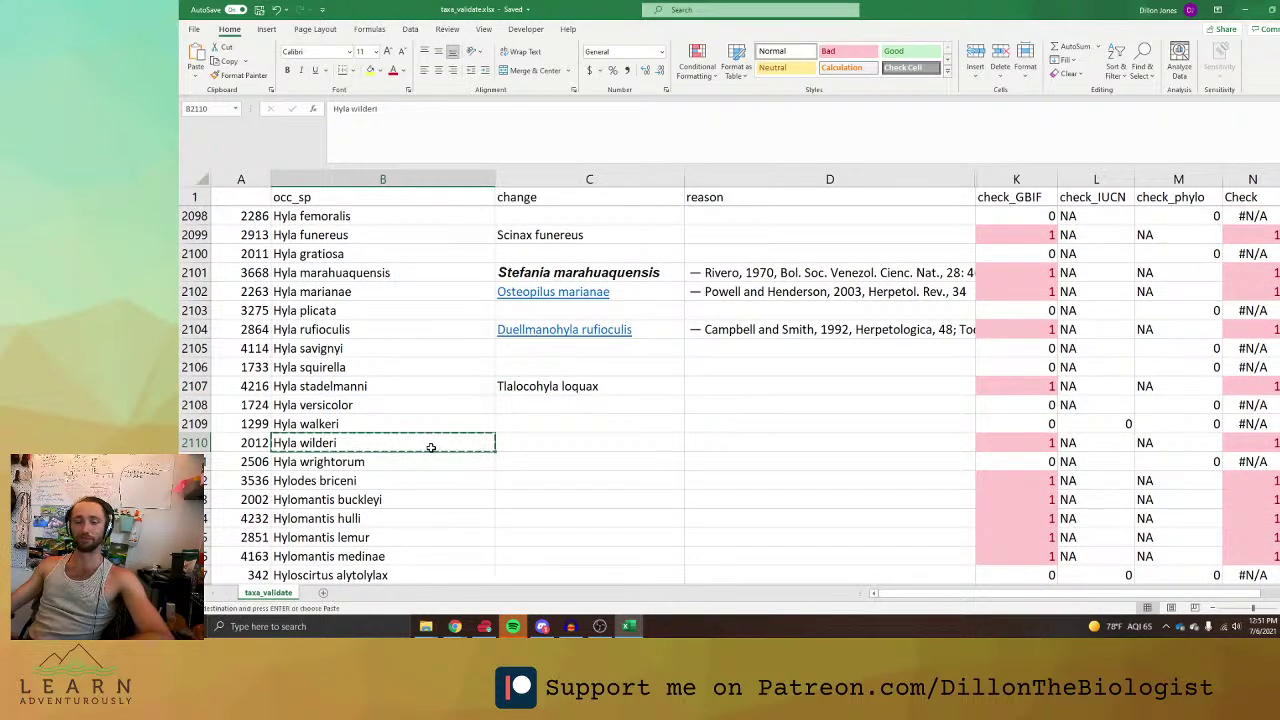
pyautogui.scroll(2, 660, 437)
pyautogui.scroll(-3, 680, 423)
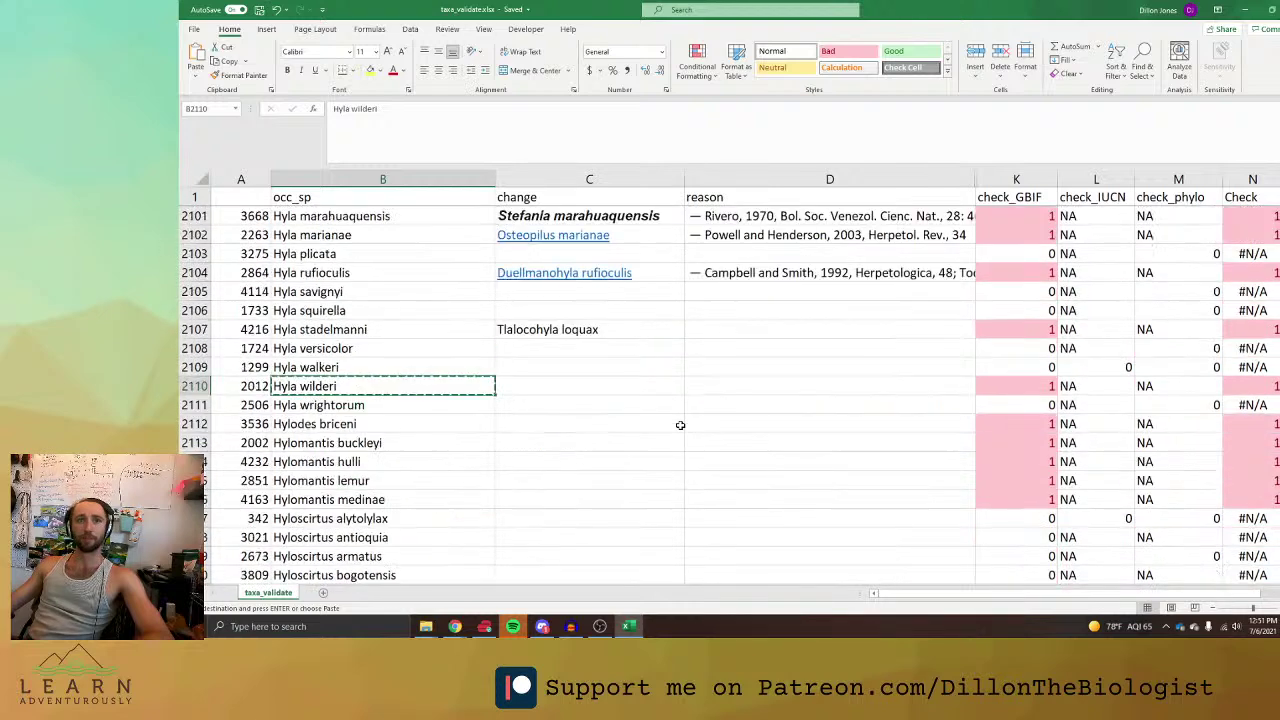
pyautogui.hotkey('alt', 'Tab')
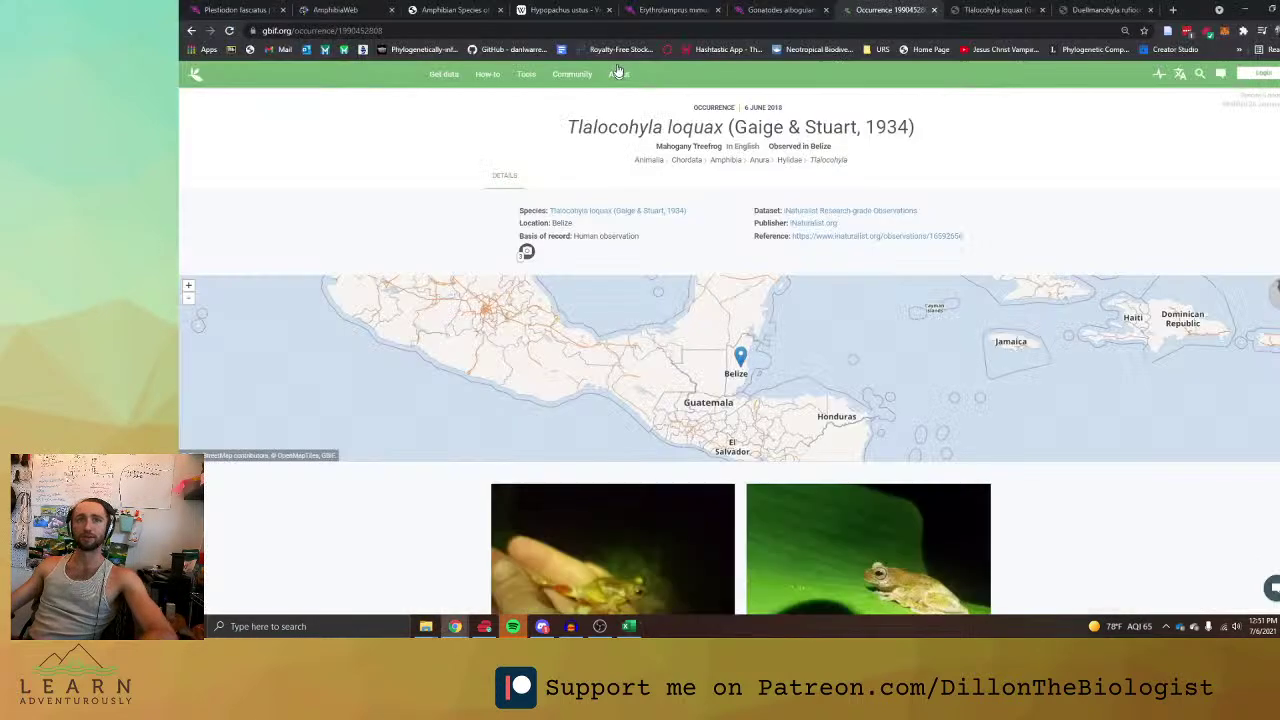
pyautogui.click(698, 30)
pyautogui.hotkey('ctrl', 'v')
pyautogui.press('Return')
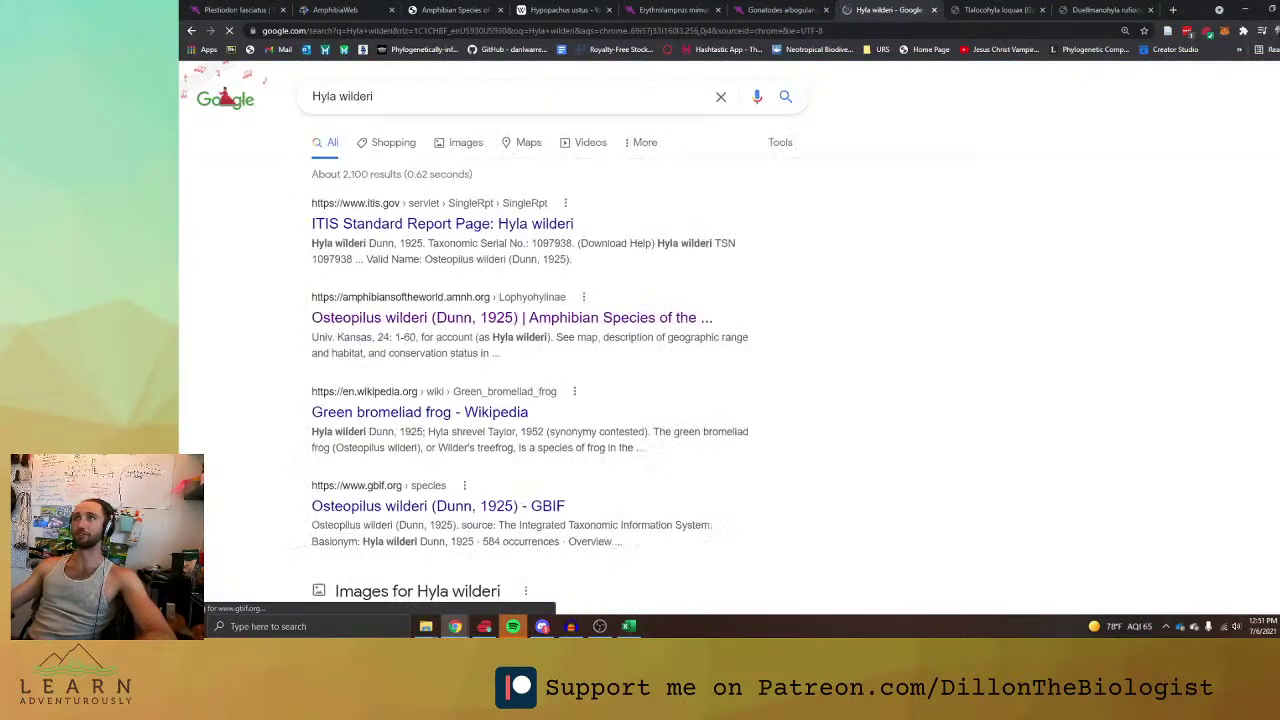
pyautogui.click(481, 320)
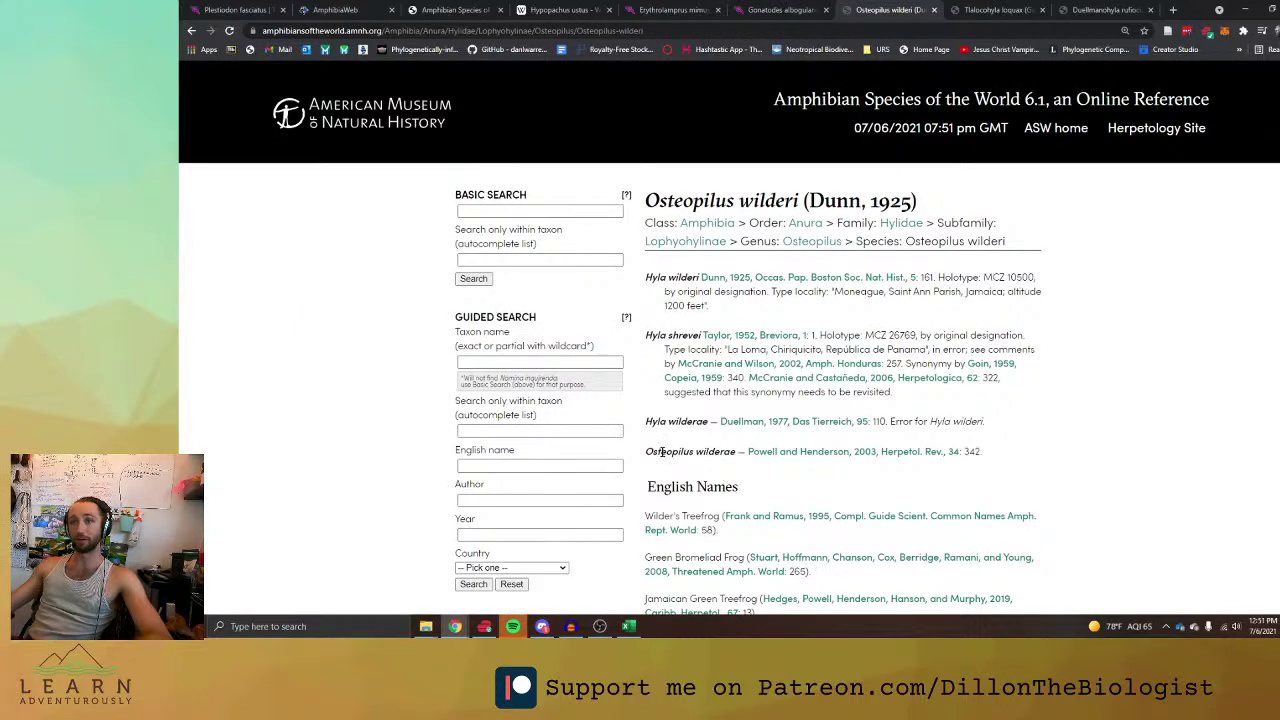
pyautogui.moveTo(646, 451); pyautogui.dragTo(953, 452)
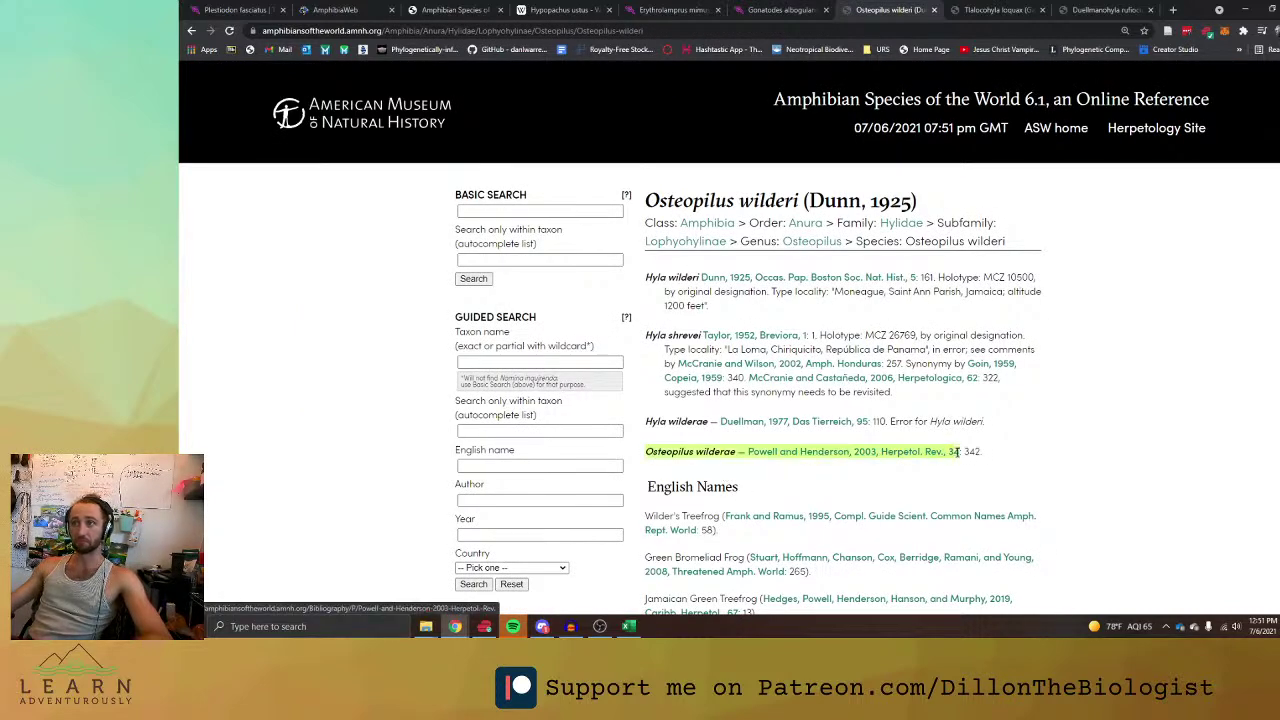
pyautogui.hotkey('alt', 'Tab')
pyautogui.hotkey('ctrl', 'c')
pyautogui.click(603, 391)
pyautogui.hotkey('ctrl', 'v')
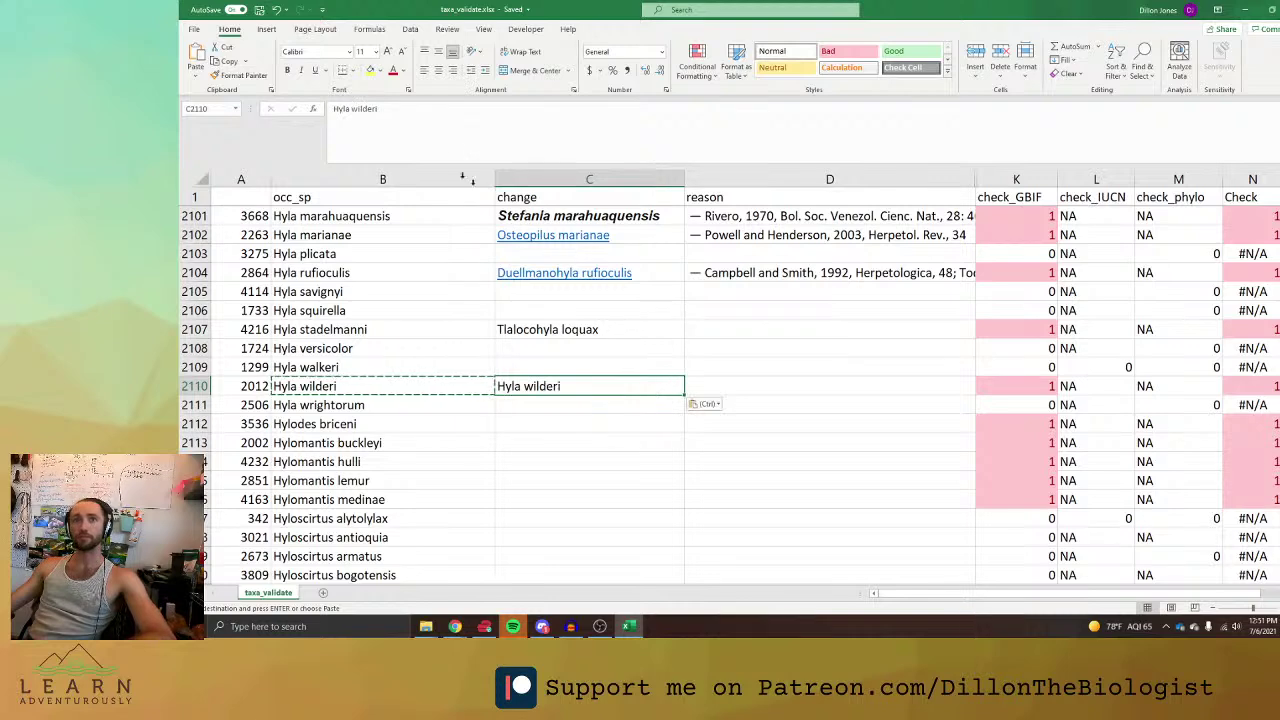
pyautogui.press('Delete')
pyautogui.hotkey('alt', 'Tab')
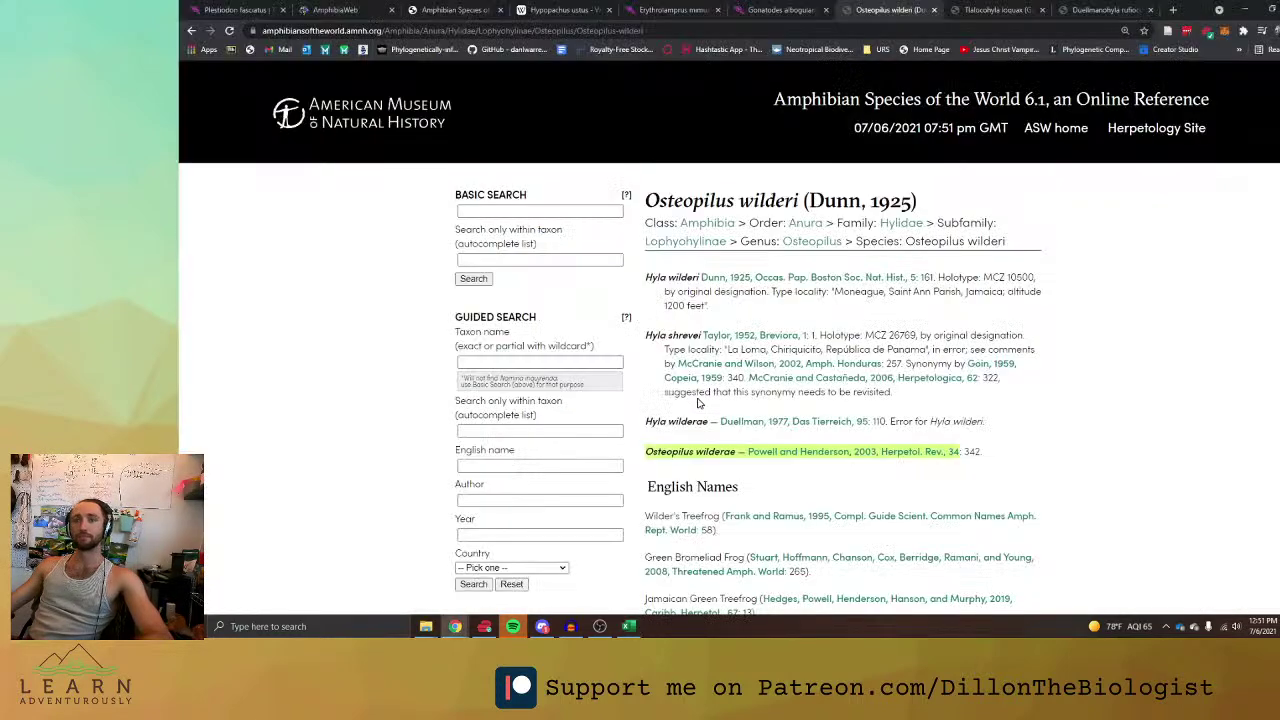
# Enter Osteopilus wilderae as the change for Hyla wilderi and put its 2003 Herpetol. Rev., 34 citation in the reason column.
pyautogui.hotkey('ctrl', 'c')
pyautogui.hotkey('alt', 'Tab')
pyautogui.hotkey('ctrl', 'v')
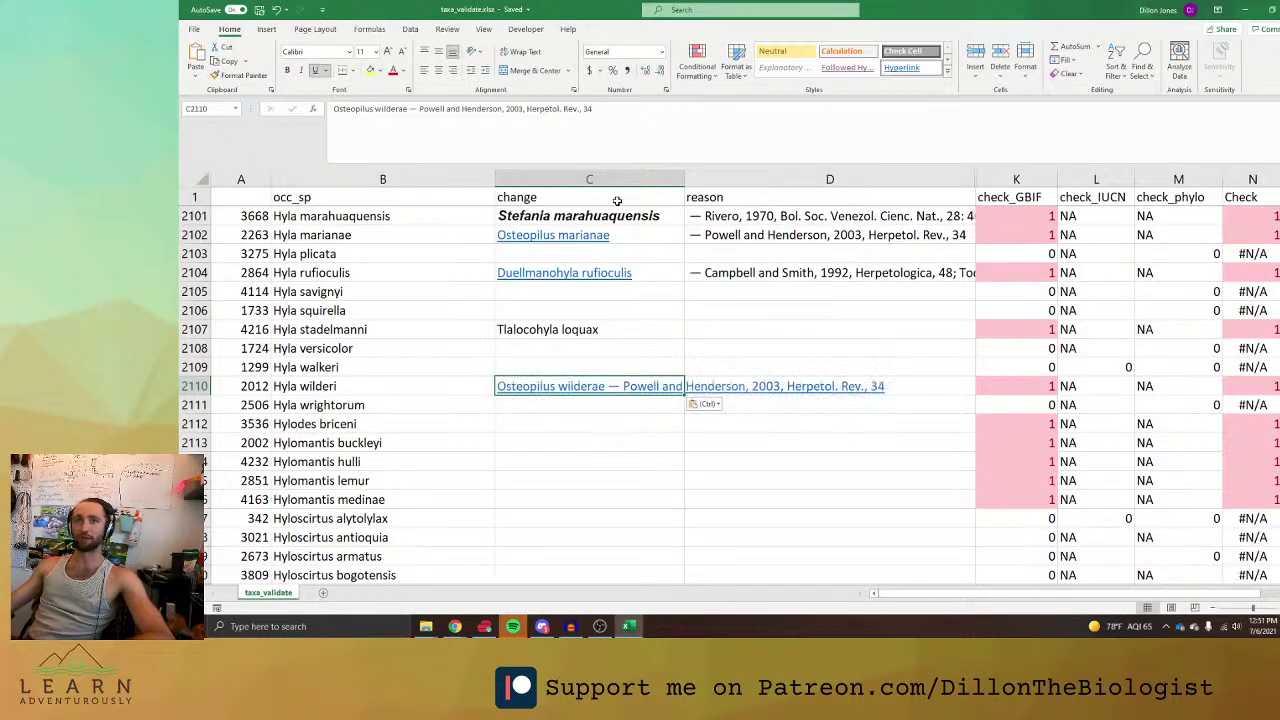
pyautogui.moveTo(619, 117); pyautogui.dragTo(418, 107)
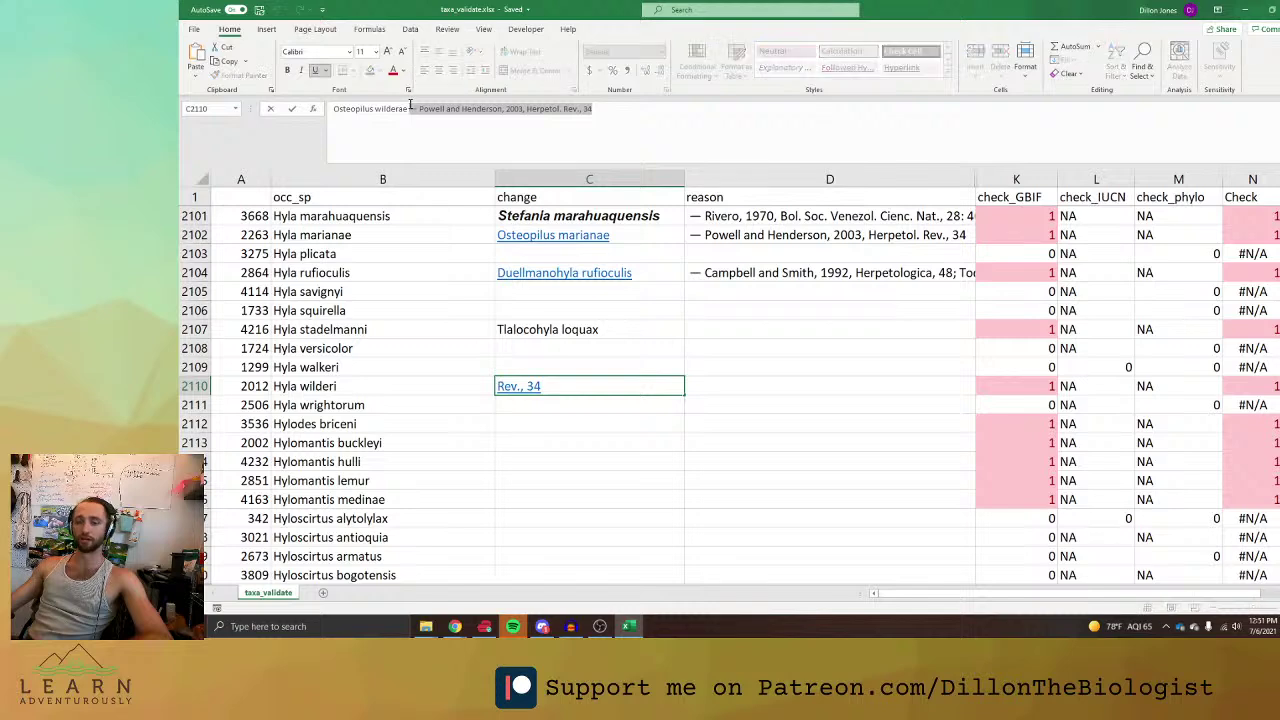
pyautogui.press('BackSpace')
pyautogui.click(746, 389)
pyautogui.hotkey('ctrl', 'v')
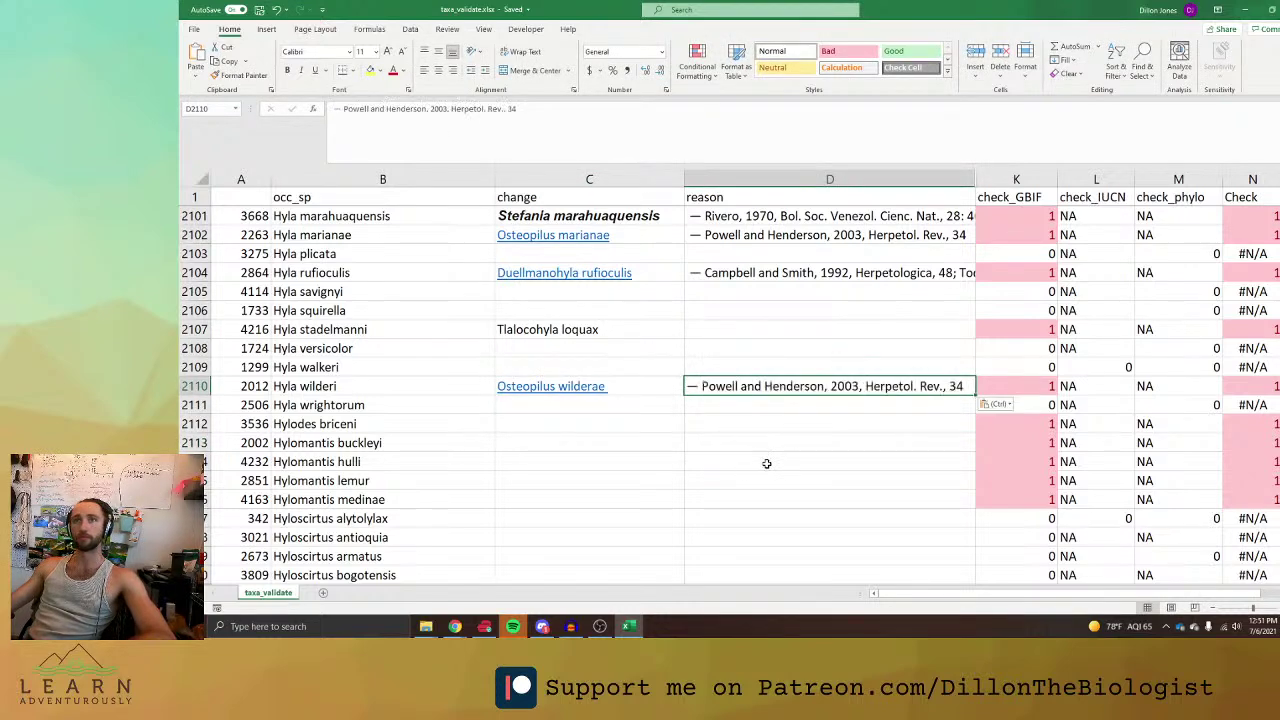
# Copy the next flagged species name, Hylodes briceni, from the occ_sp column.
pyautogui.click(766, 461)
pyautogui.scroll(-2, 766, 460)
pyautogui.click(963, 388)
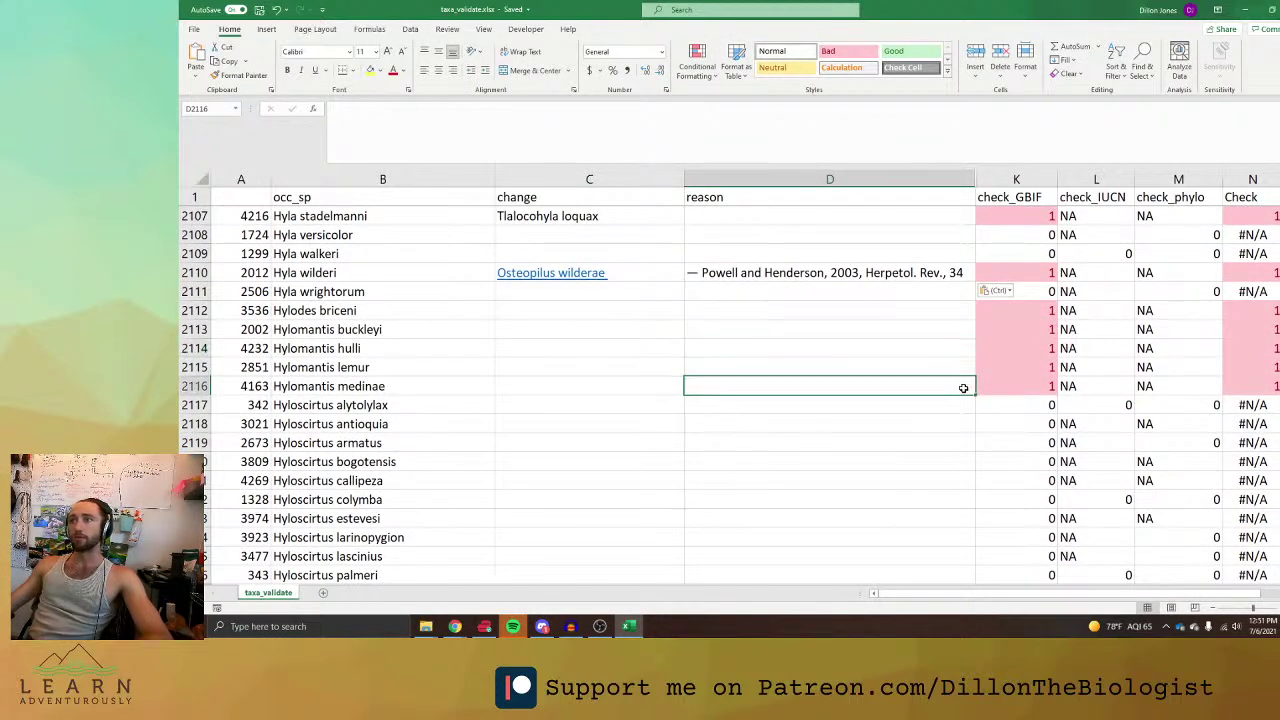
pyautogui.click(385, 326)
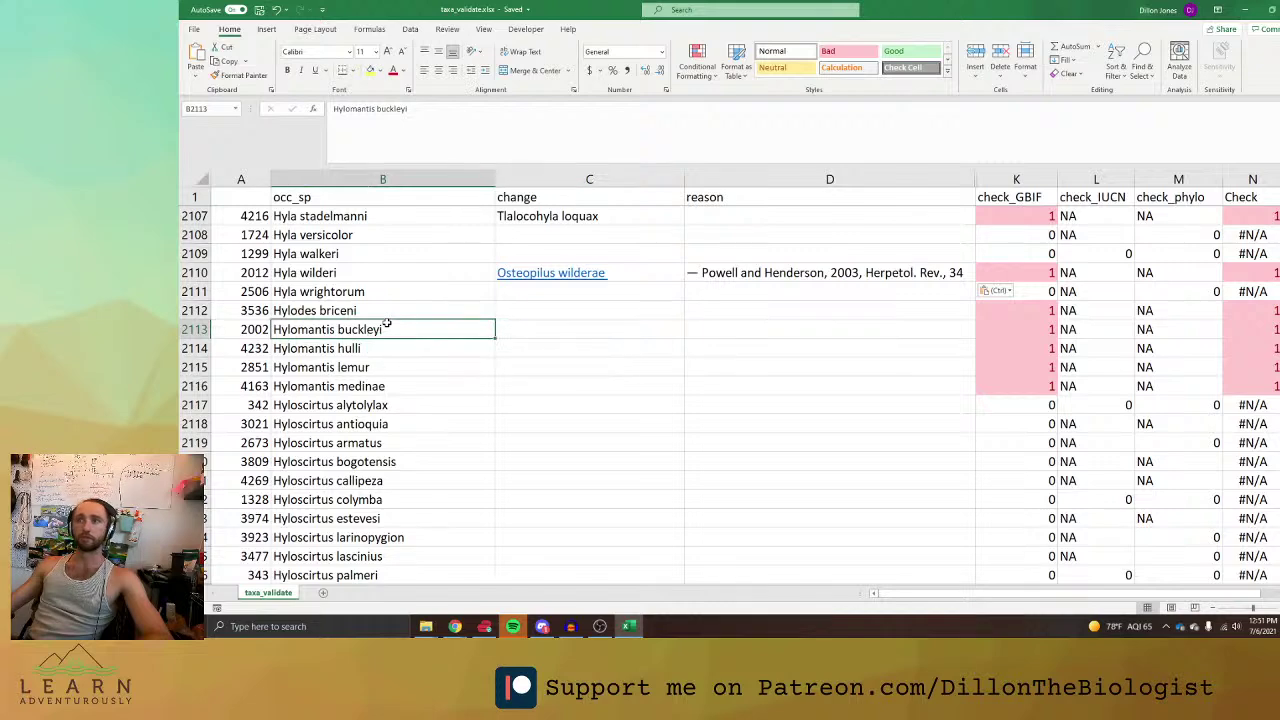
pyautogui.click(385, 311)
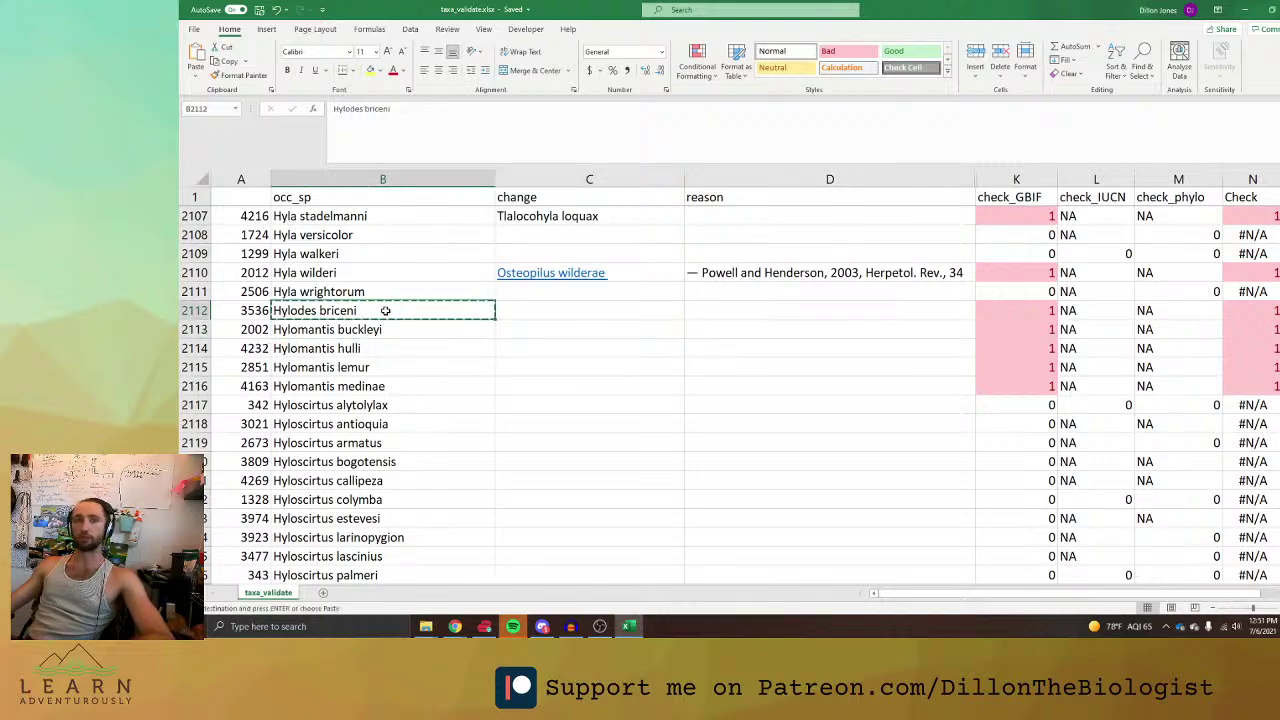
# Switch to the browser, search Amphibian Species of the World for the copied name Hylodes briceni, and open the Pristimantis briceni record.
pyautogui.hotkey('alt', 'Tab')
pyautogui.click(517, 213)
pyautogui.hotkey('ctrl', 'v')
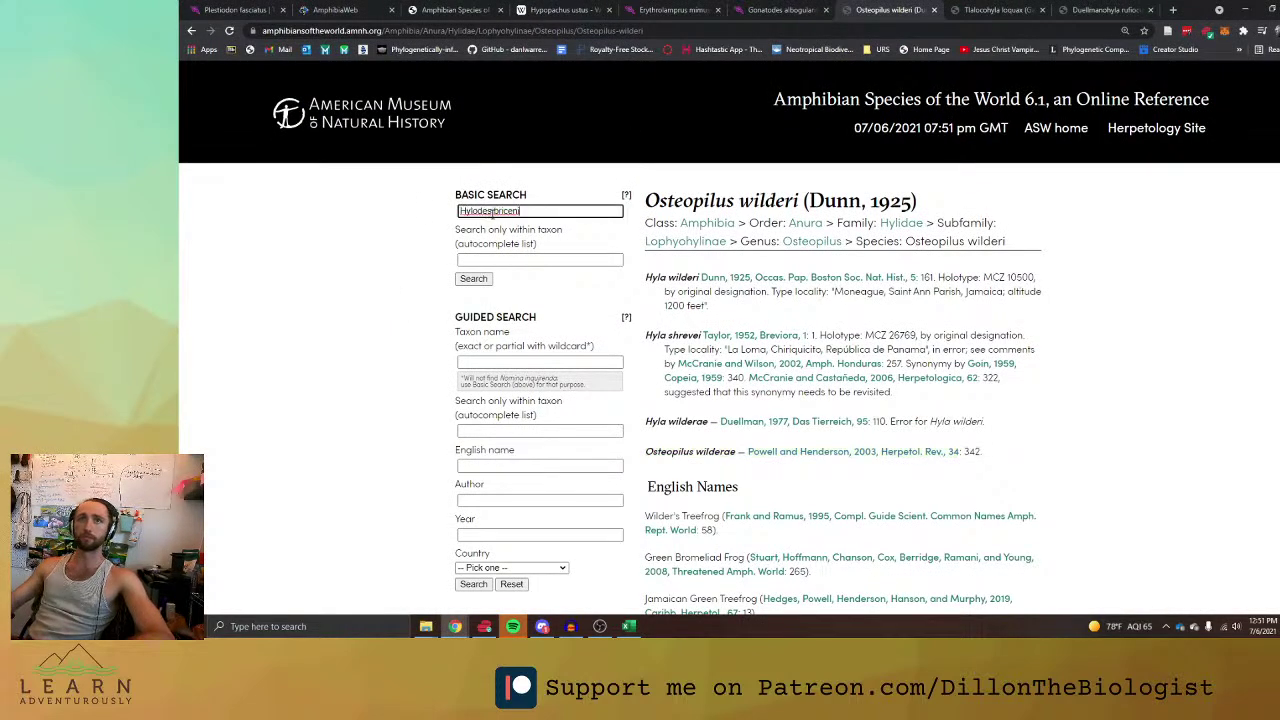
pyautogui.press('Return')
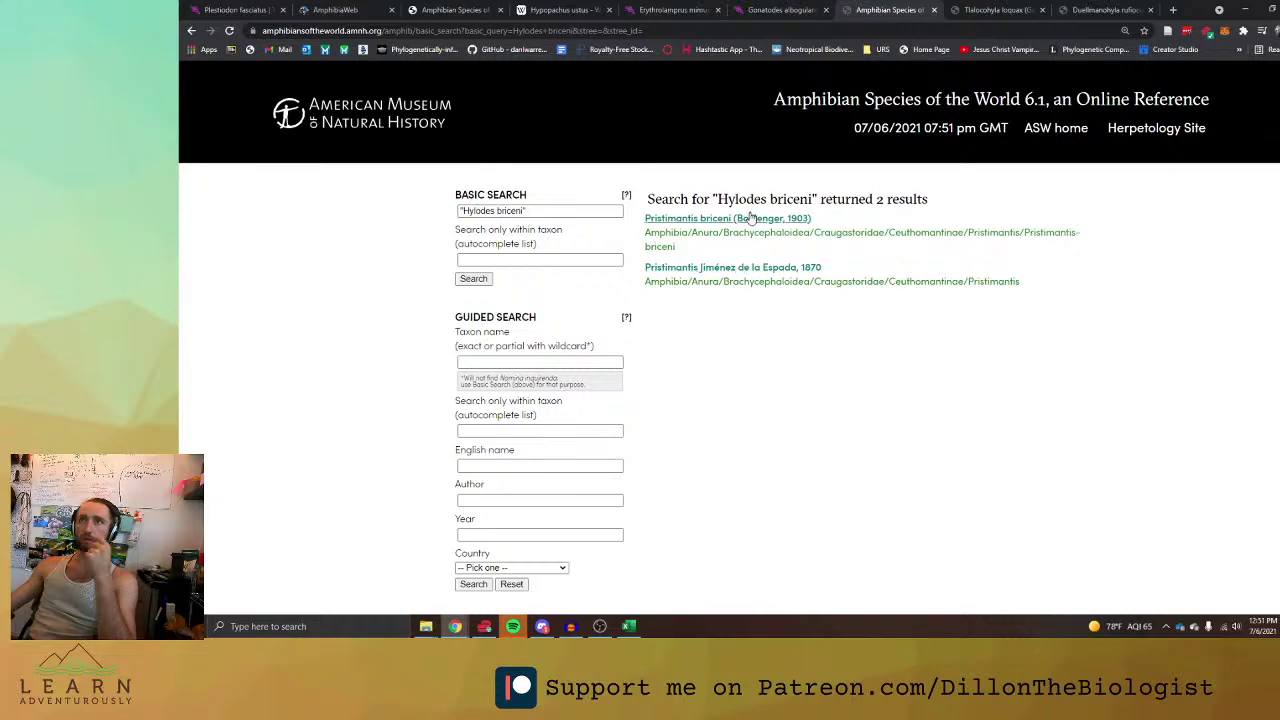
pyautogui.click(750, 218)
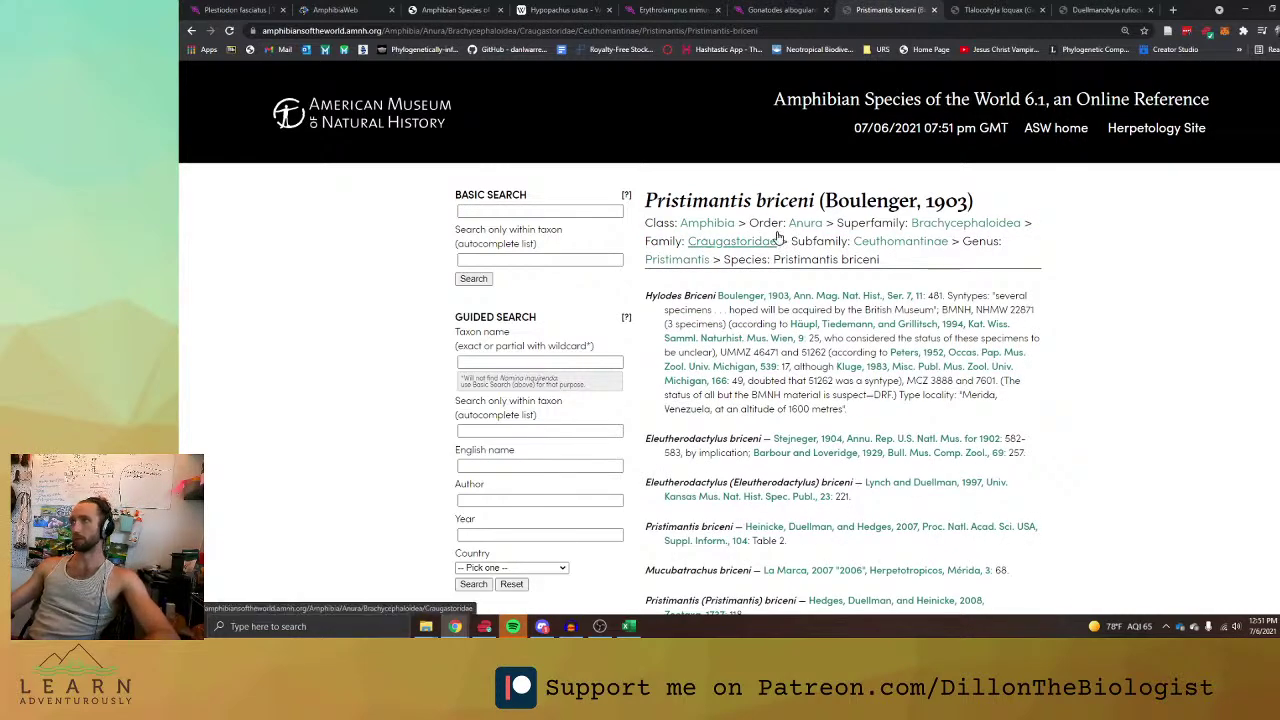
# Select the Pristimantis (Pristimantis) briceni synonymy entry through "Zootaxa, 1737" and try to paste it into Excel cell C2112.
pyautogui.scroll(-3, 763, 460)
pyautogui.scroll(1, 763, 469)
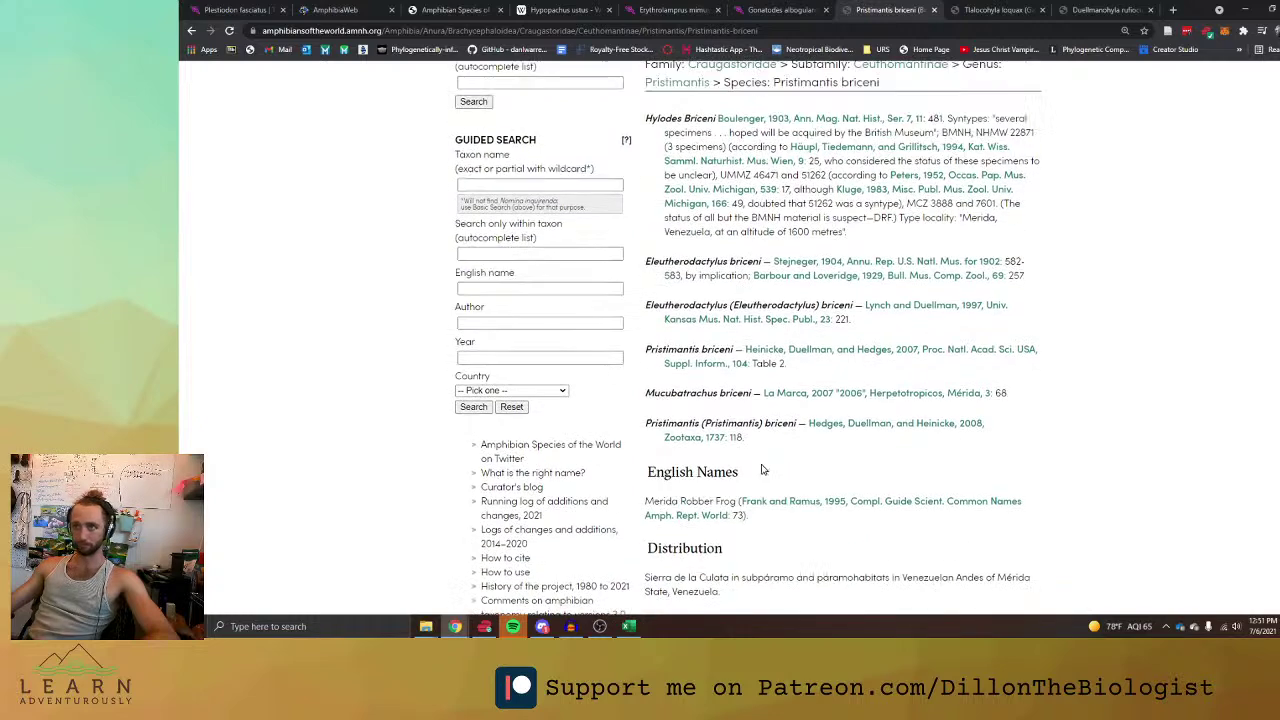
pyautogui.moveTo(646, 423); pyautogui.dragTo(706, 435)
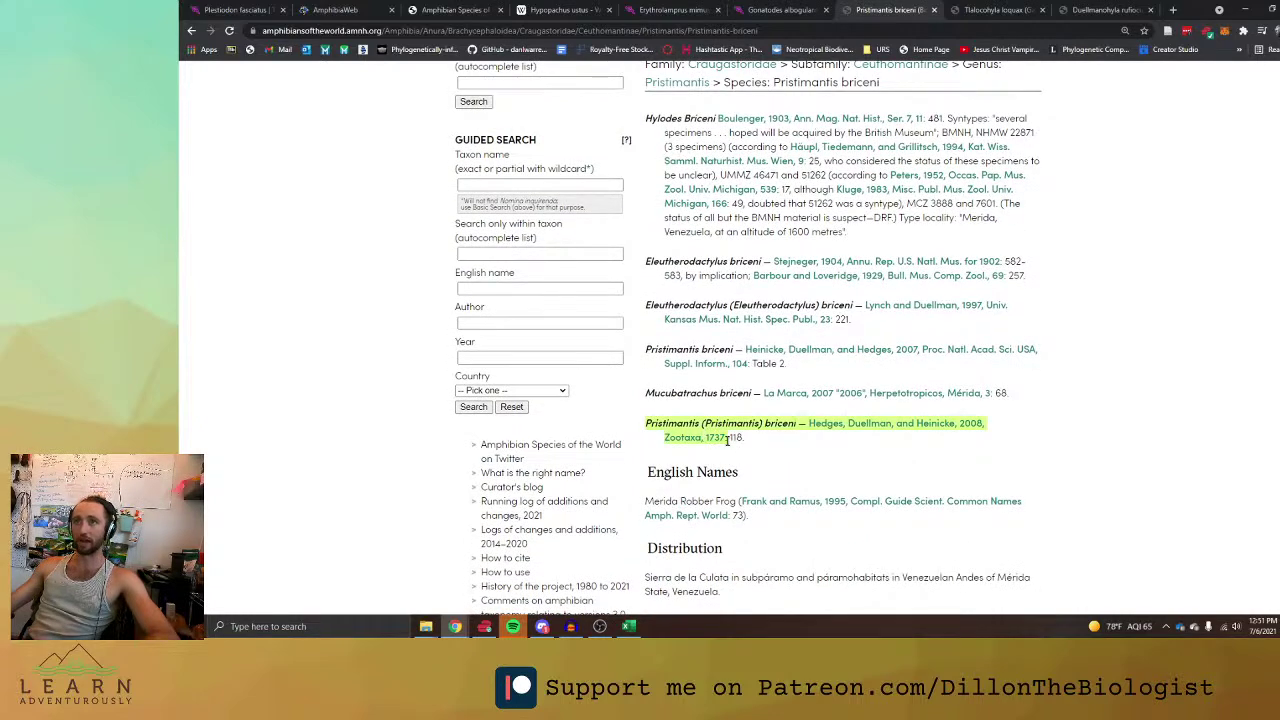
pyautogui.hotkey('alt', 'Tab')
pyautogui.click(597, 310)
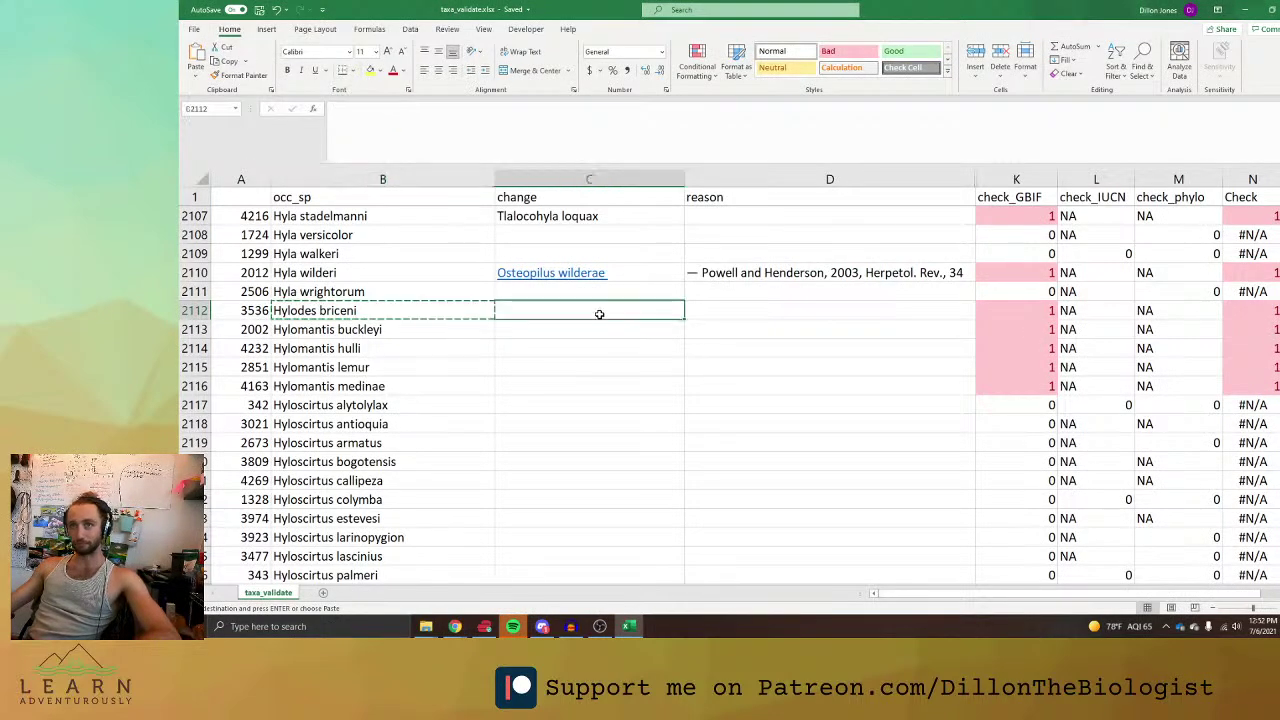
pyautogui.hotkey('ctrl', 'v')
pyautogui.hotkey('alt', 'Tab')
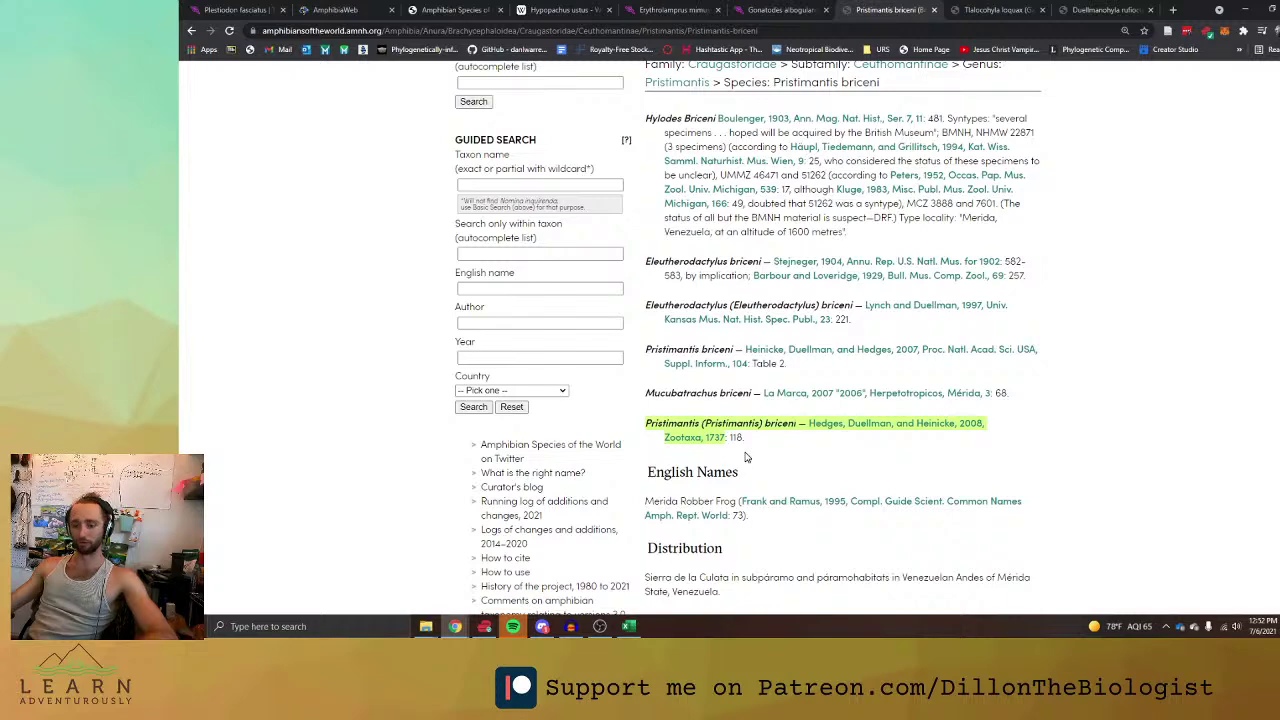
# Replace the contents of C2112 with the selected Pristimantis (Pristimantis) briceni entry, including its 2008 Zootaxa, 1737 citation.
pyautogui.hotkey('alt', 'Tab')
pyautogui.doubleClick(595, 311)
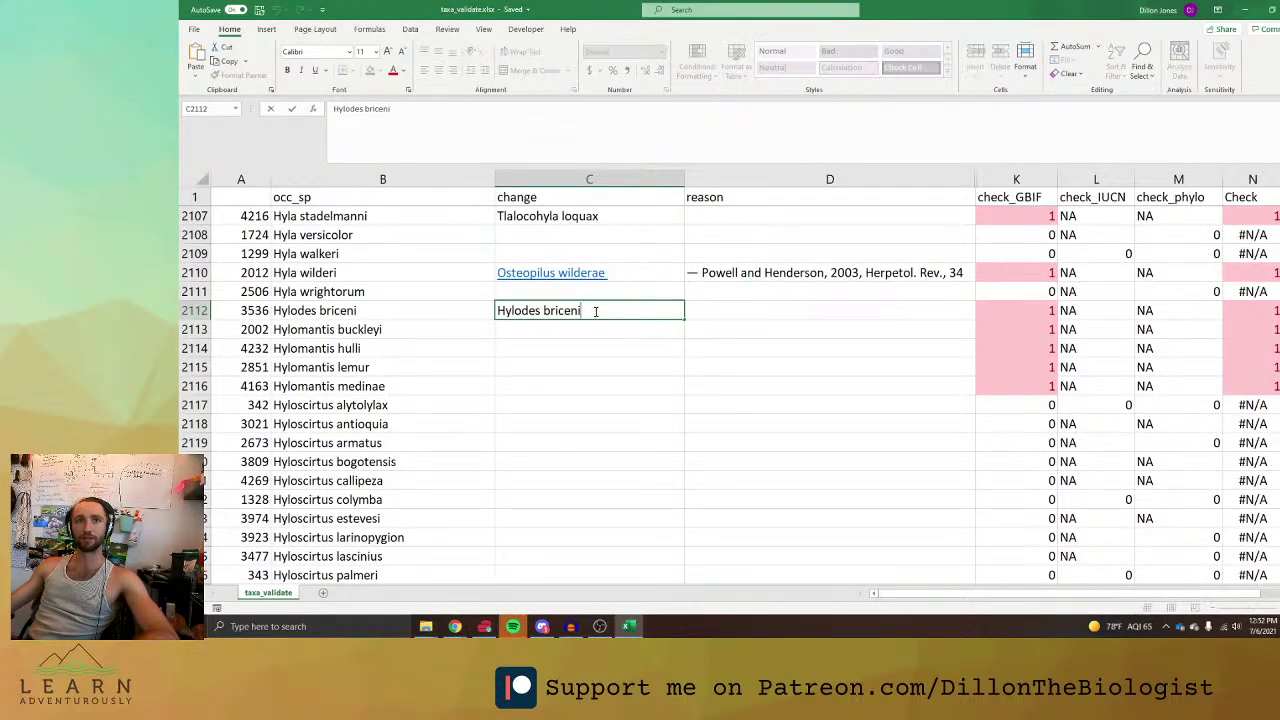
pyautogui.press('BackSpace')
pyautogui.press('BackSpace')
pyautogui.press('BackSpace')
pyautogui.press('BackSpace')
pyautogui.press('BackSpace')
pyautogui.press('BackSpace')
pyautogui.press('BackSpace')
pyautogui.press('BackSpace')
pyautogui.press('BackSpace')
pyautogui.press('BackSpace')
pyautogui.press('BackSpace')
pyautogui.press('BackSpace')
pyautogui.press('BackSpace')
pyautogui.press('BackSpace')
pyautogui.press('BackSpace')
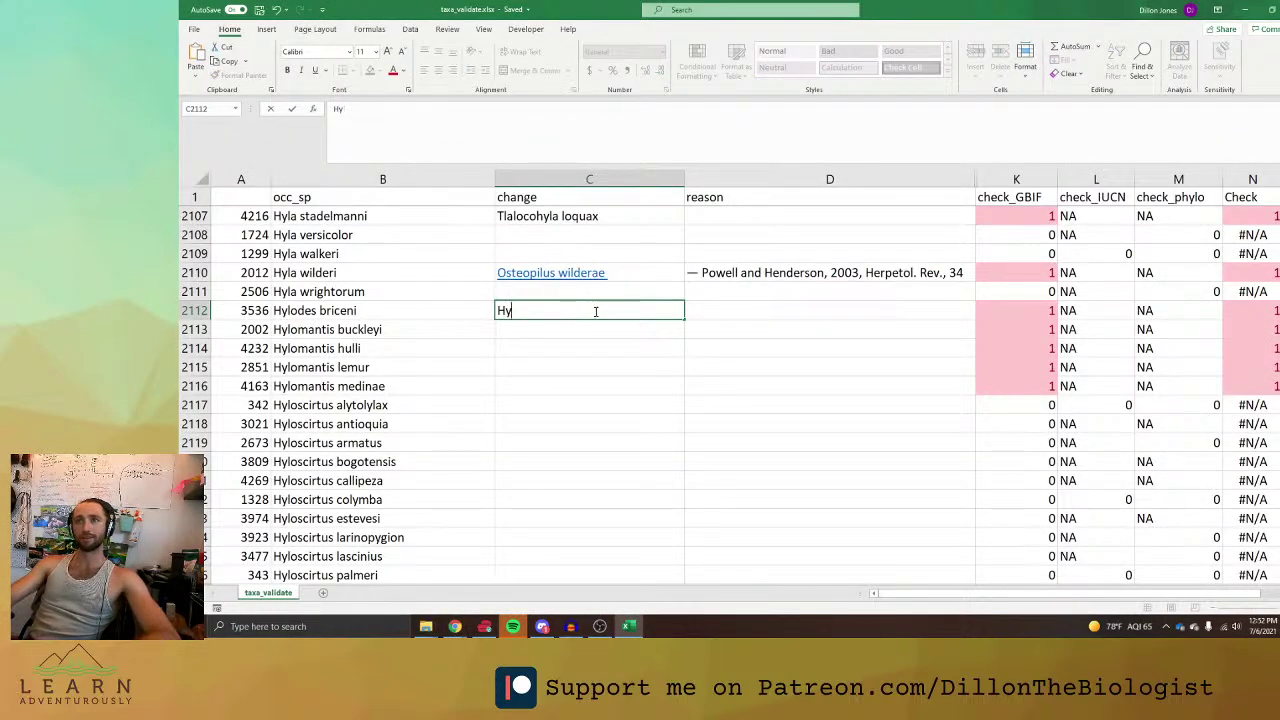
pyautogui.hotkey('ctrl', 'v')
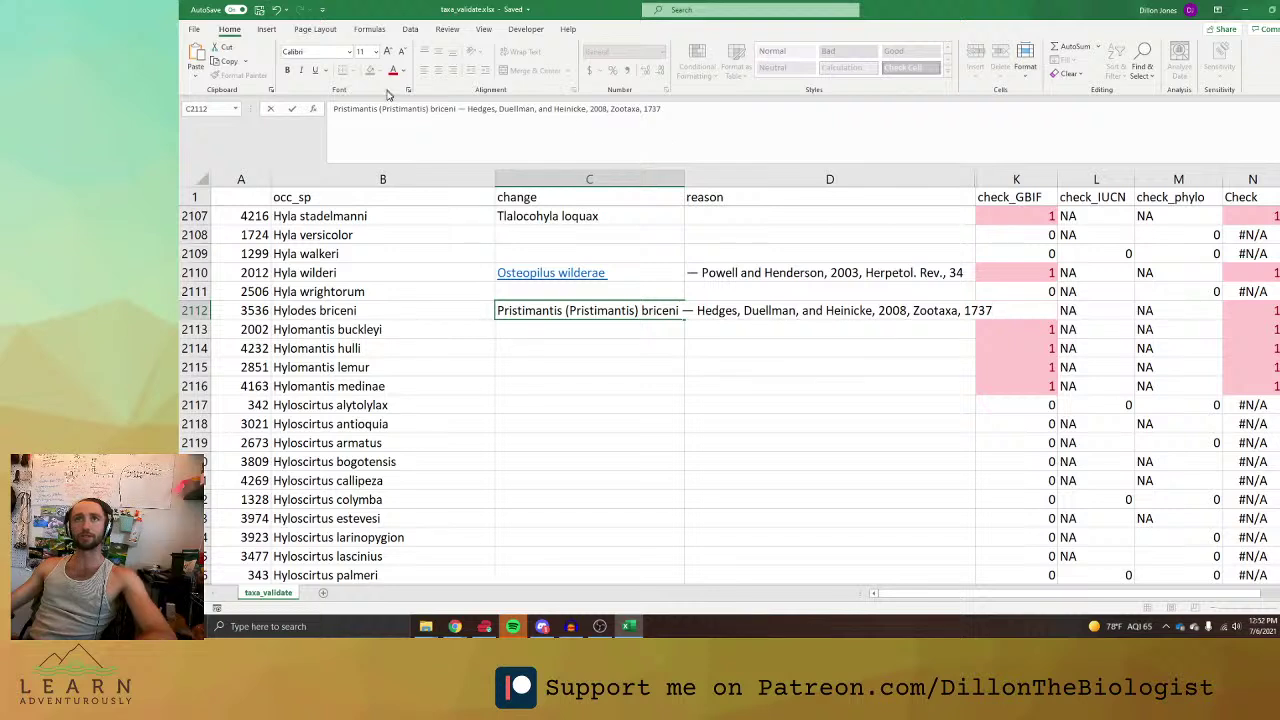
# Reduce C2112 to "Pristimantis briceni" by removing the parenthetical "(Pristimantis)" and moving the 2008 Zootaxa citation to reason cell D2112.
pyautogui.moveTo(430, 108); pyautogui.dragTo(373, 110)
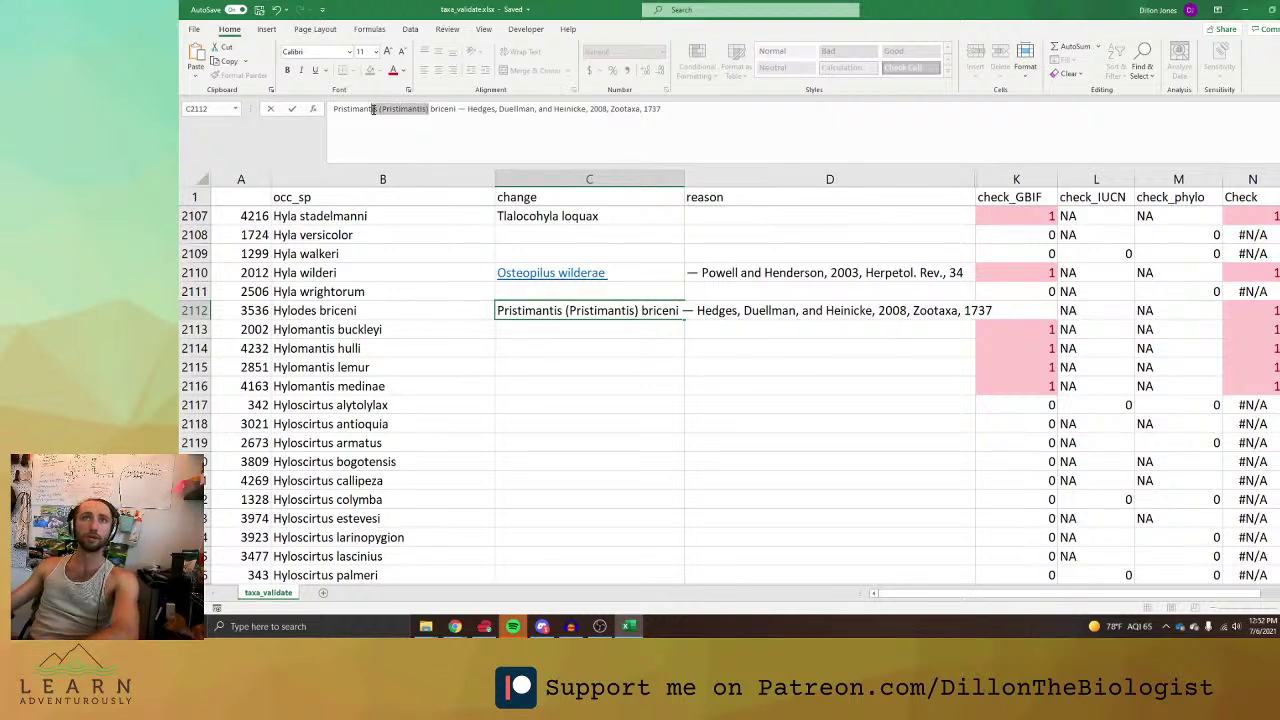
pyautogui.press('BackSpace')
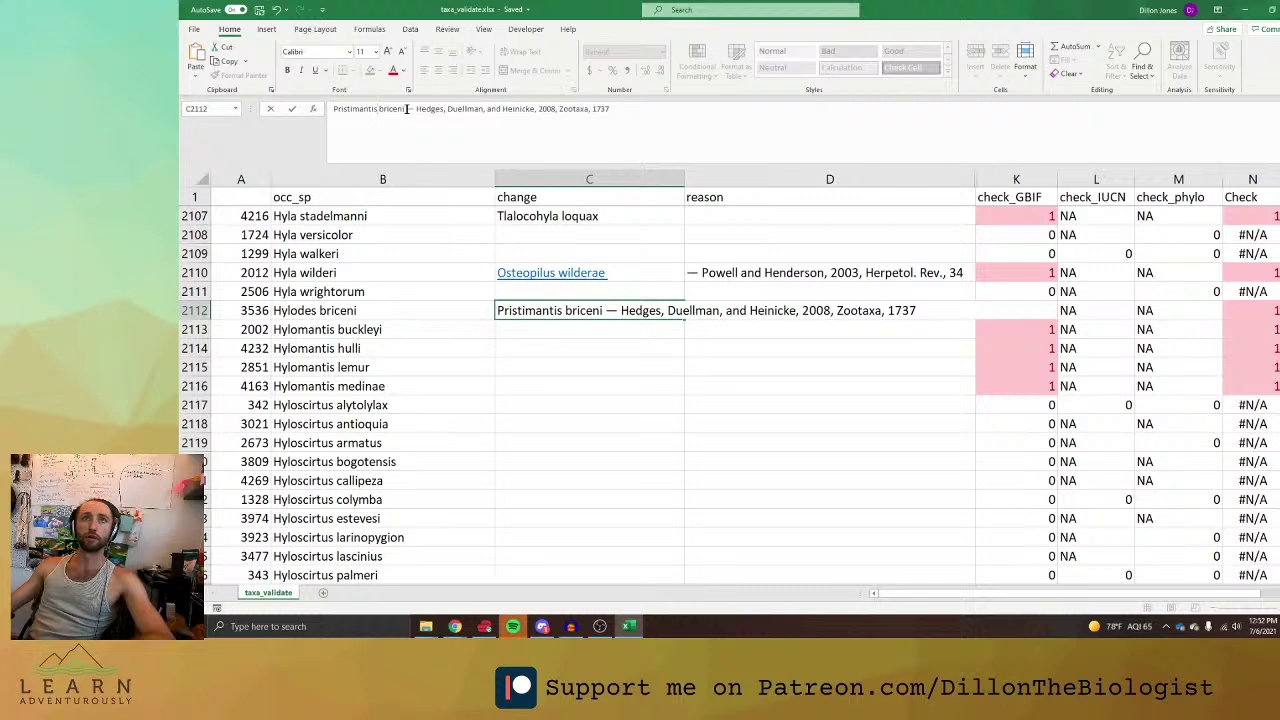
pyautogui.moveTo(406, 108); pyautogui.dragTo(654, 107)
pyautogui.hotkey('ctrl', 'x')
pyautogui.click(705, 292)
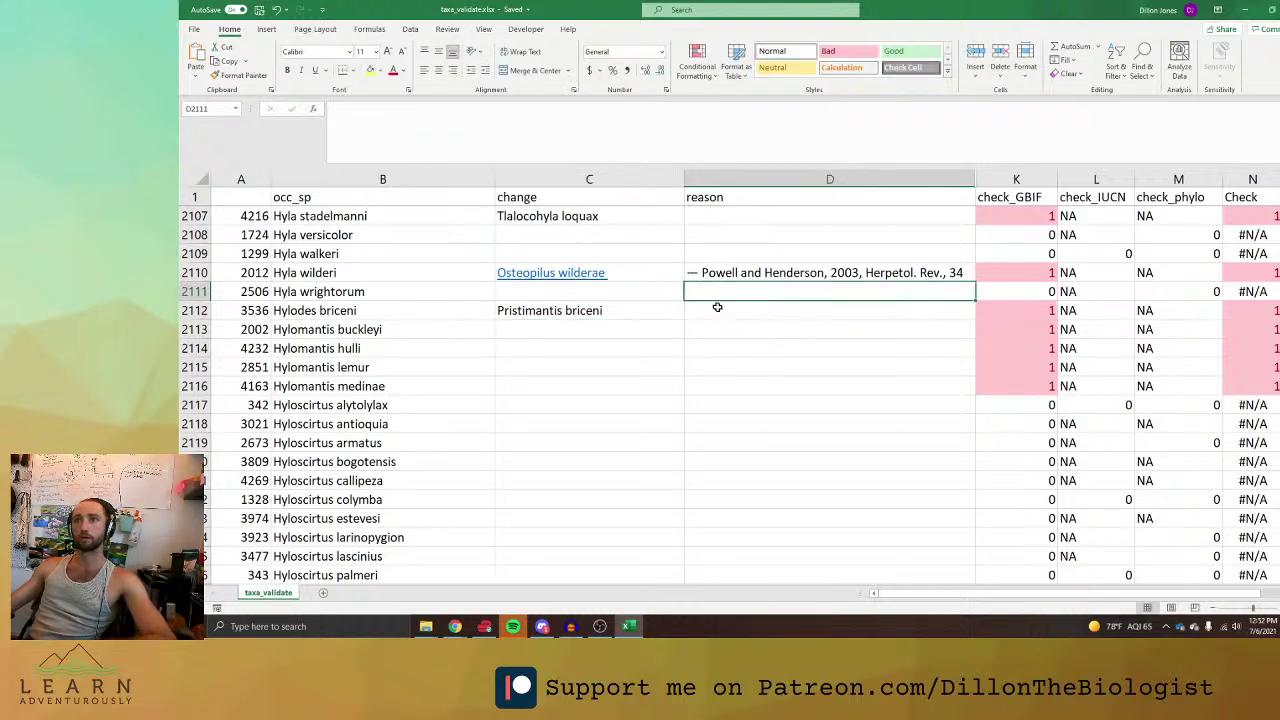
pyautogui.click(717, 307)
pyautogui.hotkey('ctrl', 'v')
pyautogui.click(823, 406)
# Copy Hylomantis buckleyi from B2113, search Amphibian Species of the World for it, and open the Agalychnis buckleyi record.
pyautogui.click(455, 365)
pyautogui.click(431, 351)
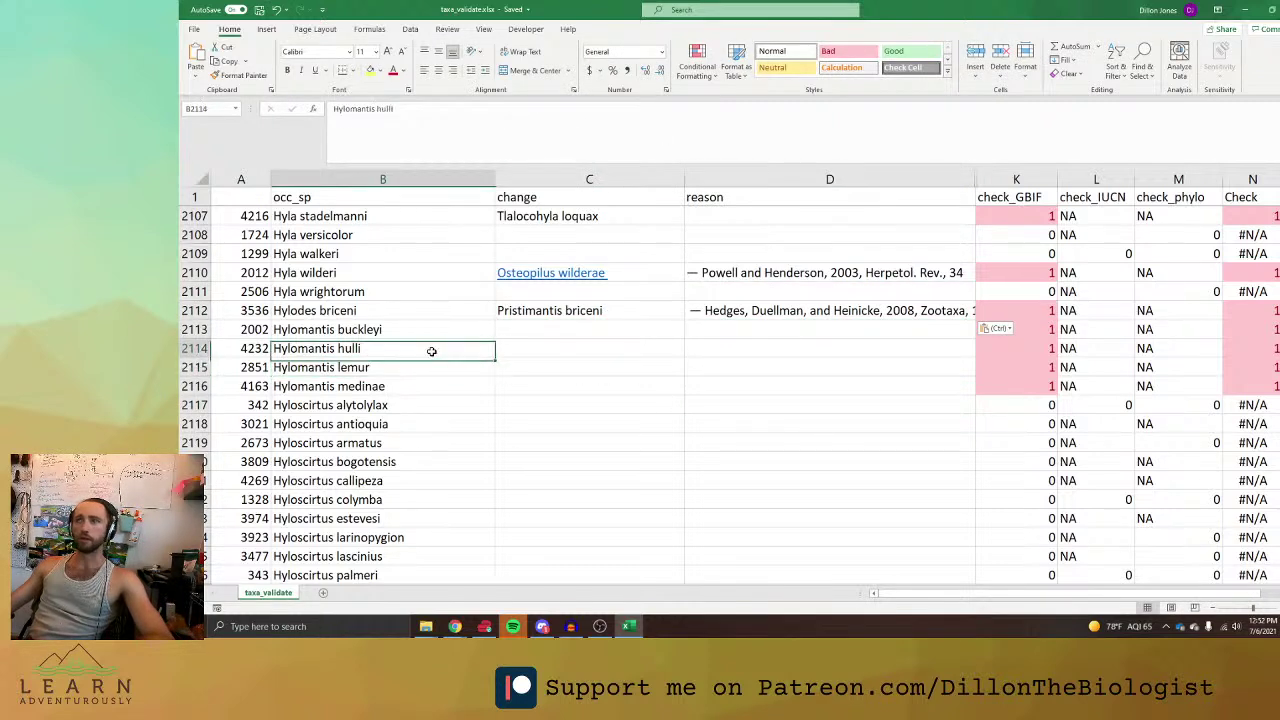
pyautogui.click(421, 314)
pyautogui.click(420, 331)
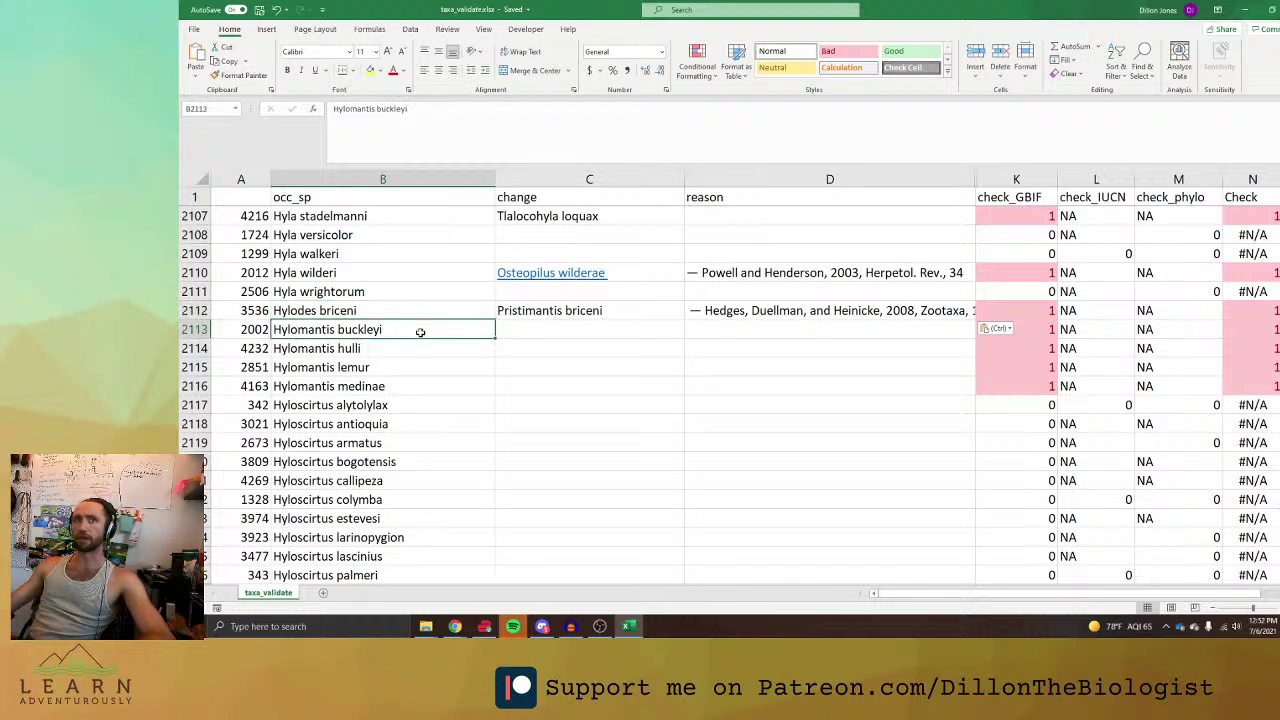
pyautogui.hotkey('alt', 'Tab')
pyautogui.scroll(3, 570, 166)
pyautogui.hotkey('alt', 'Tab')
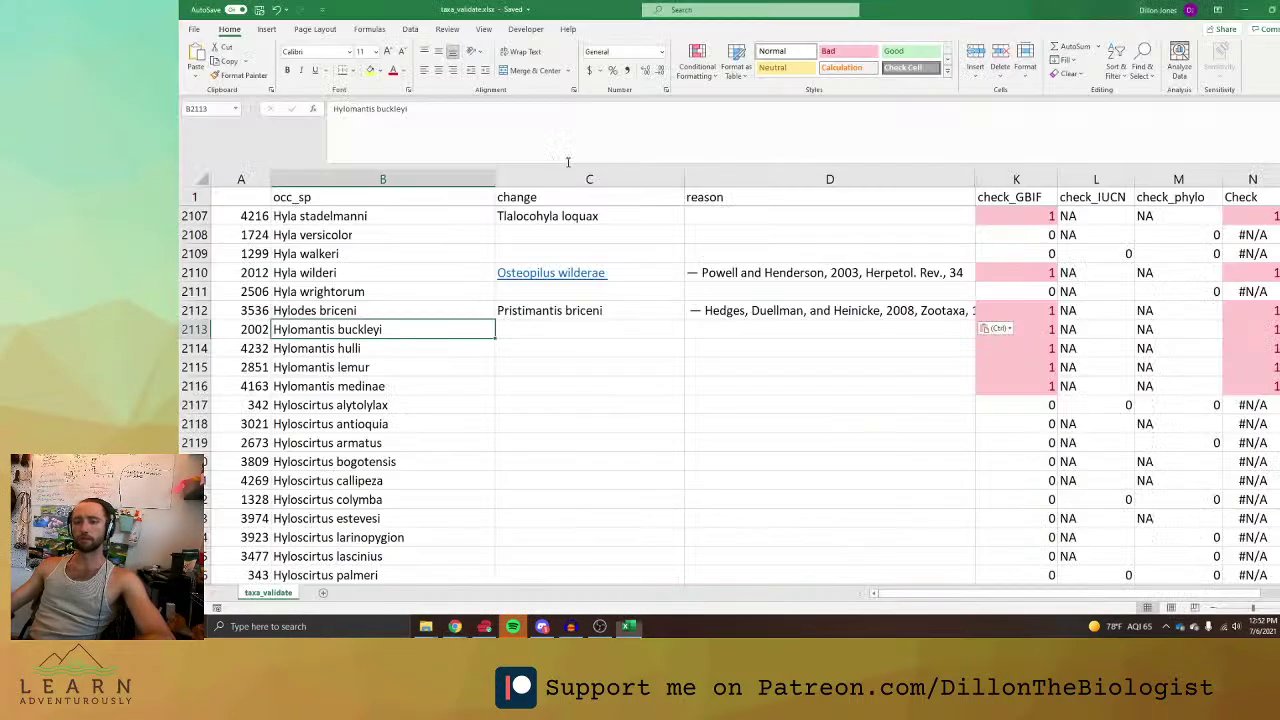
pyautogui.hotkey('ctrl', 'c')
pyautogui.hotkey('alt', 'Tab')
pyautogui.click(488, 212)
pyautogui.hotkey('ctrl', 'v')
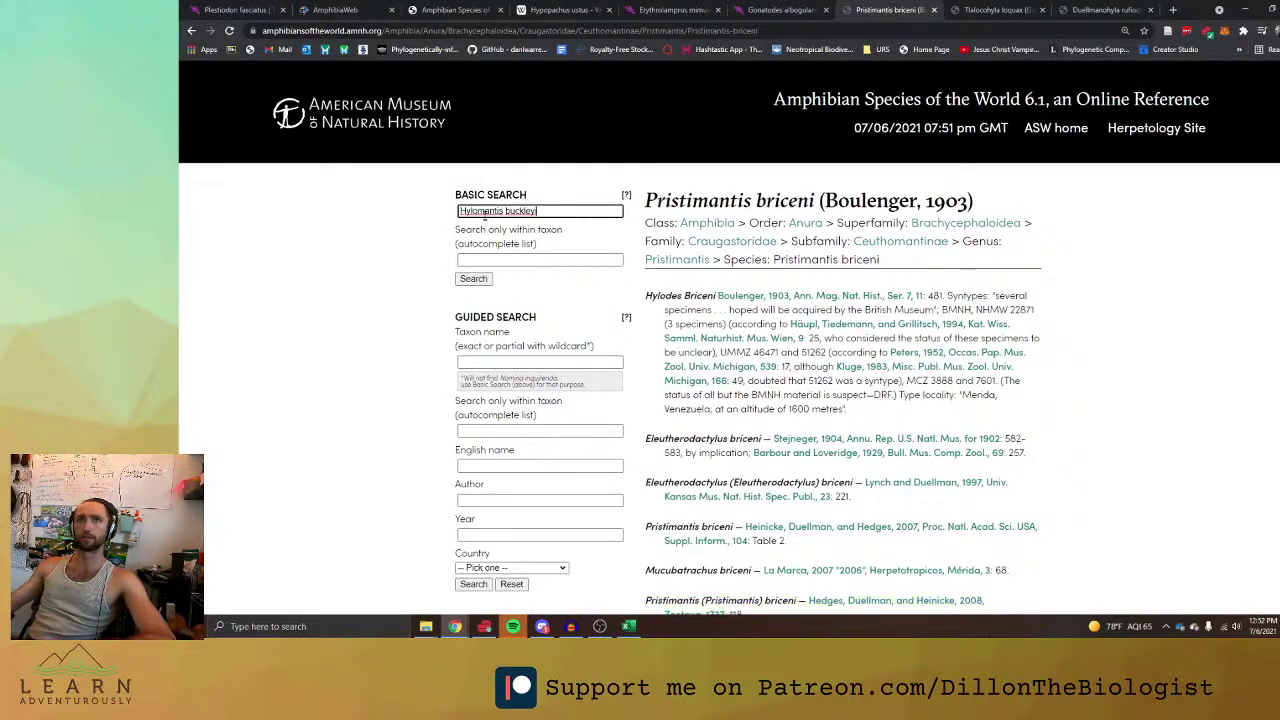
pyautogui.press('Return')
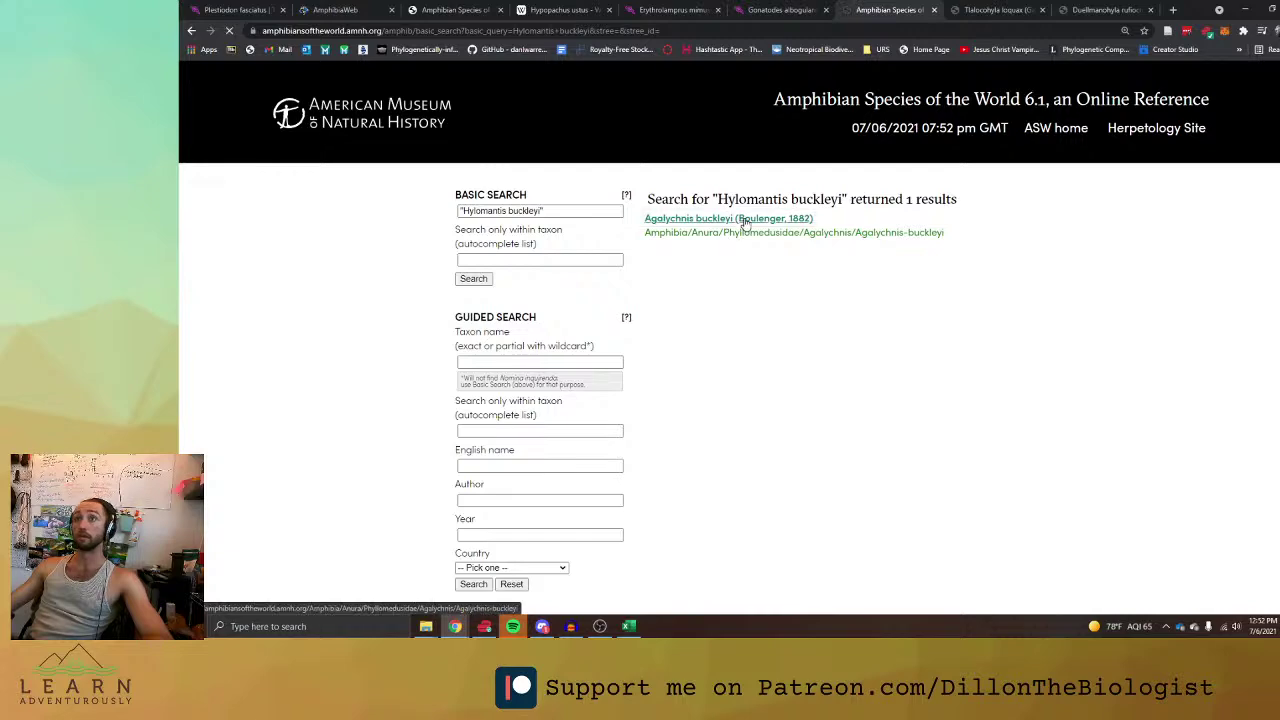
pyautogui.click(700, 218)
pyautogui.scroll(-2, 651, 450)
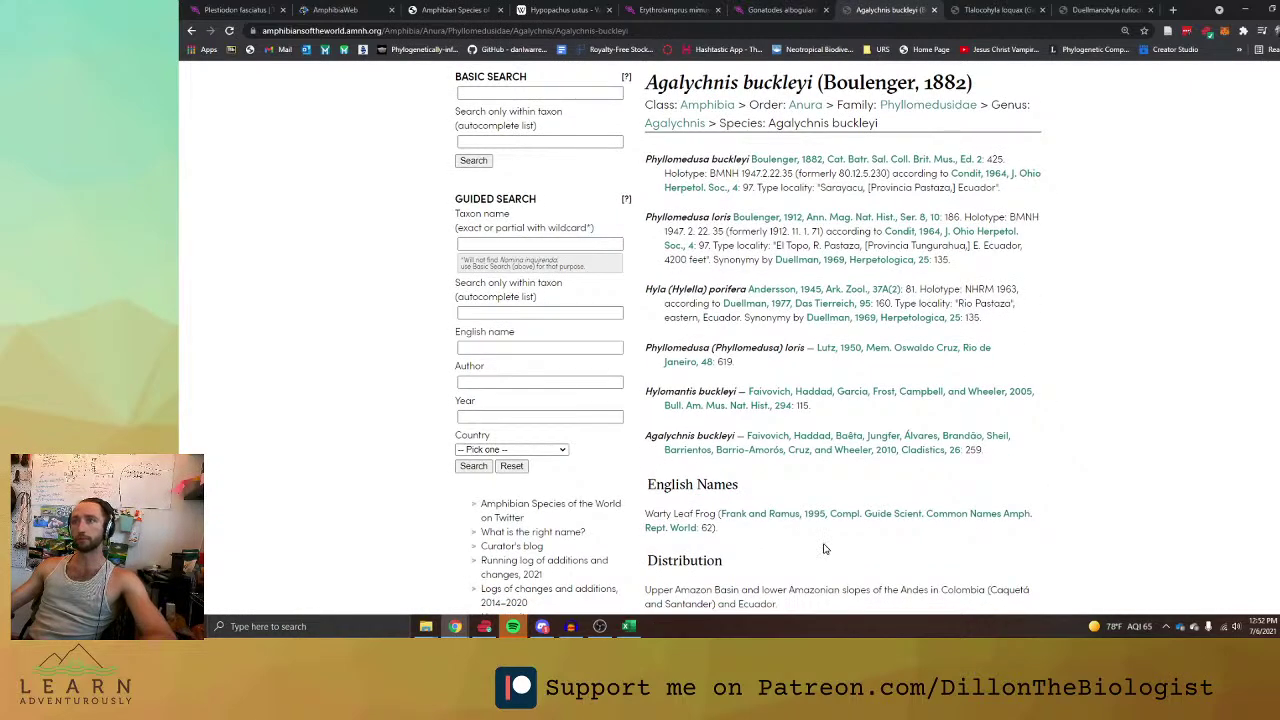
# Copy Hylomantis hulli from B2114 in the spreadsheet and search for it in Amphibian Species of the World.
pyautogui.hotkey('alt', 'Tab')
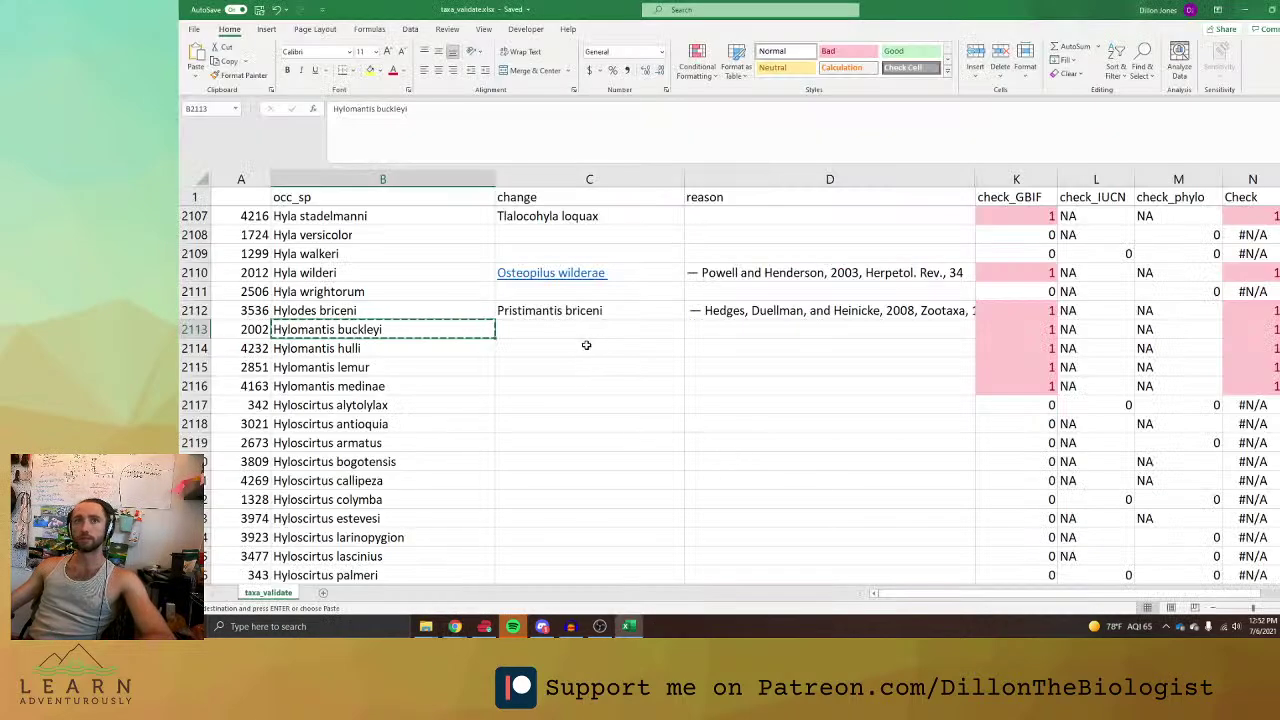
pyautogui.press('Down')
pyautogui.press('Down')
pyautogui.click(462, 342)
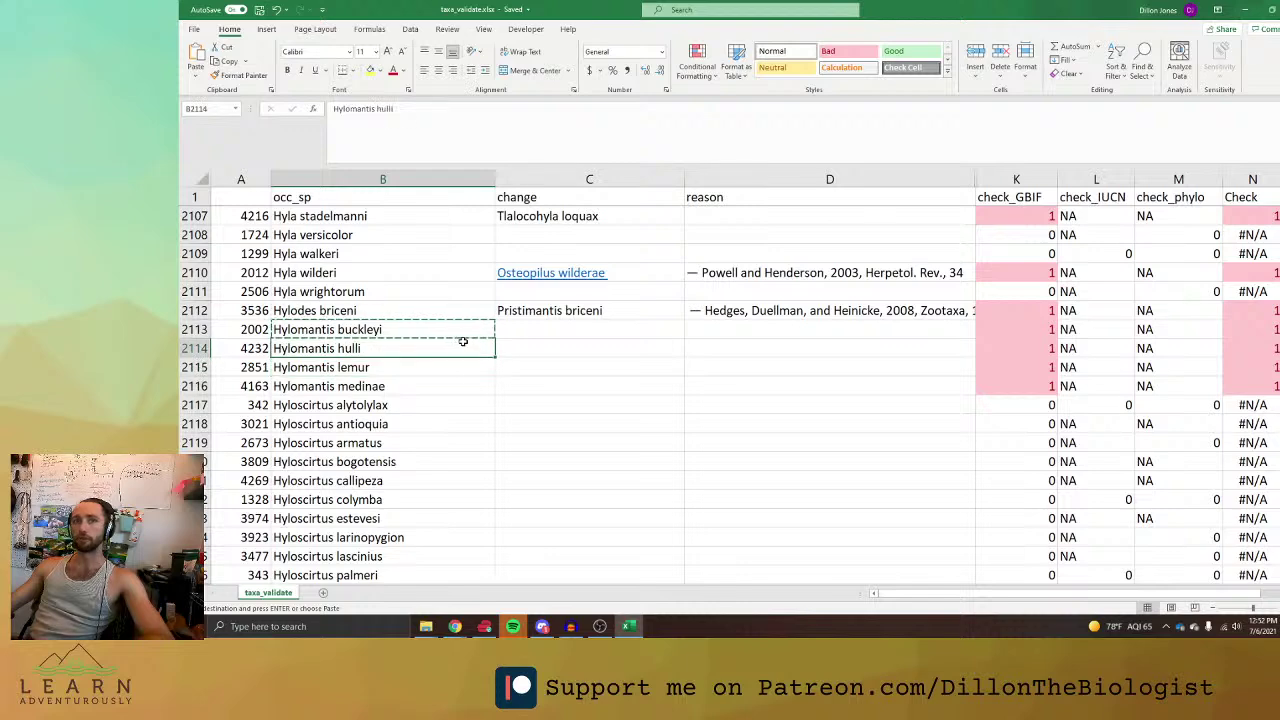
pyautogui.hotkey('ctrl', 'c')
pyautogui.hotkey('alt', 'Tab')
pyautogui.scroll(2, 603, 122)
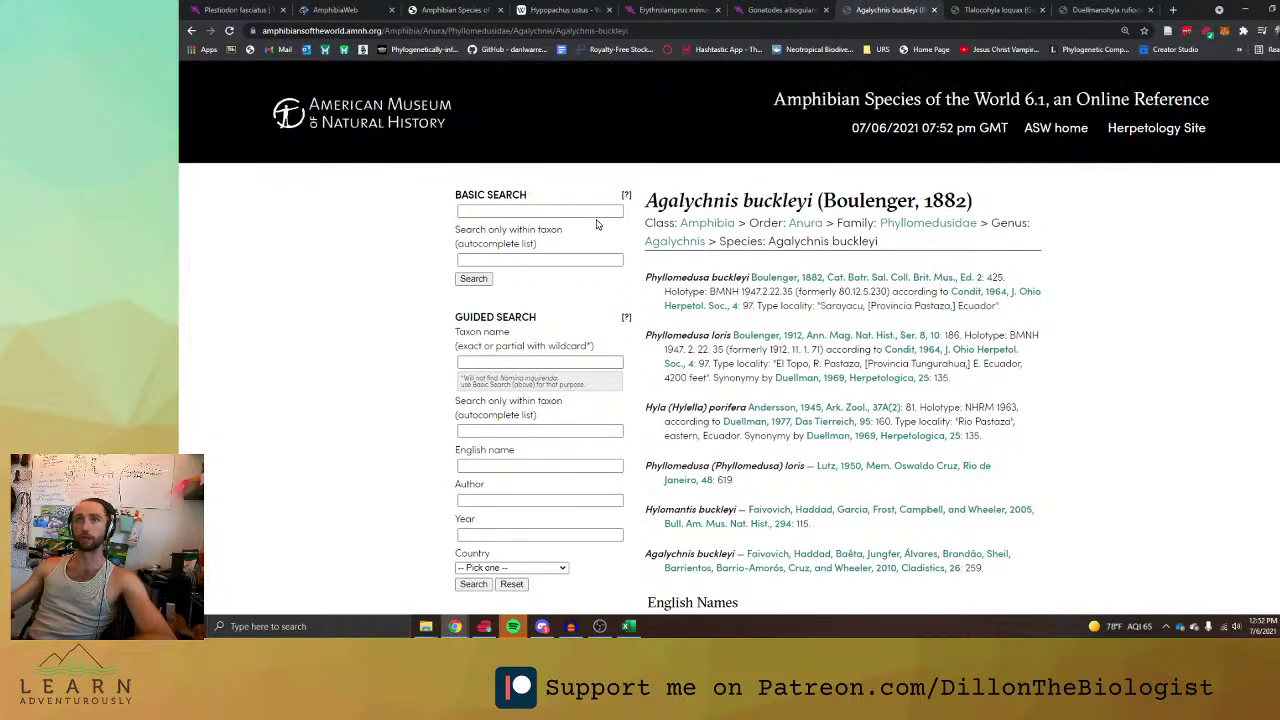
pyautogui.click(596, 211)
pyautogui.hotkey('ctrl', 'v')
pyautogui.press('Return')
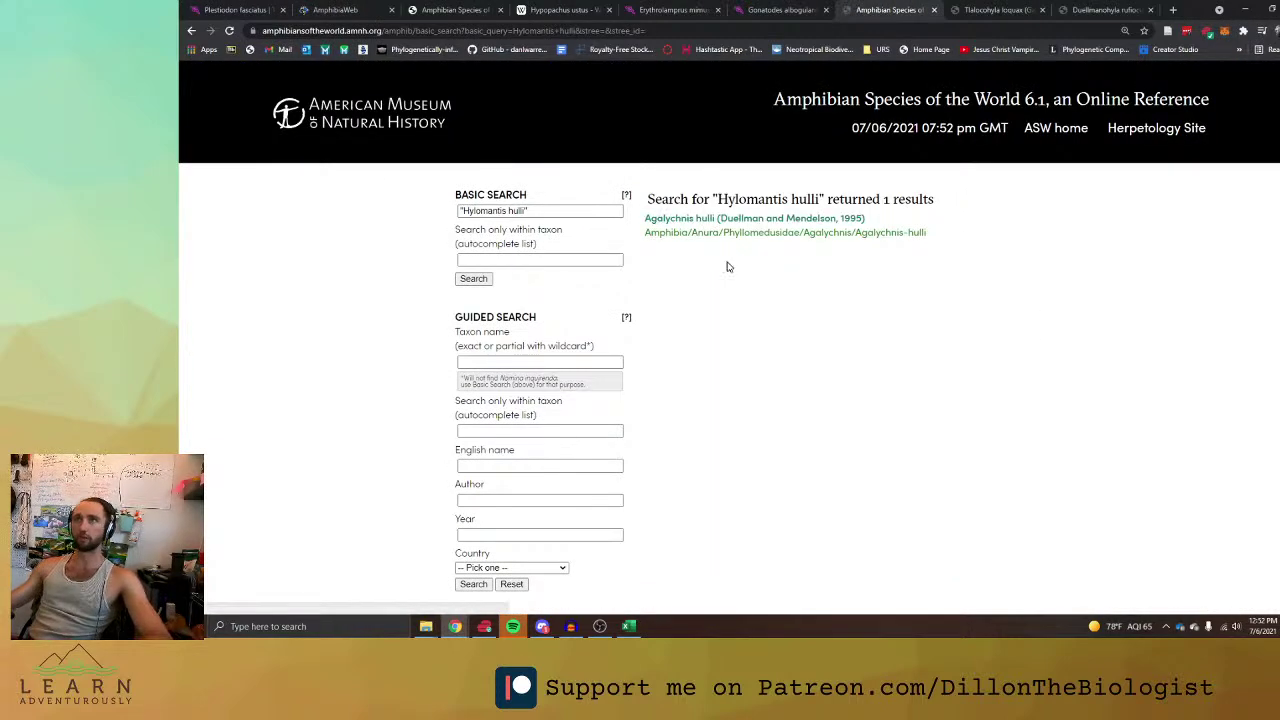
# Copy Hylomantis lemur from B2115 in the spreadsheet and search for it in Amphibian Species of the World.
pyautogui.hotkey('alt', 'Tab')
pyautogui.press('Down')
pyautogui.hotkey('ctrl', 'c')
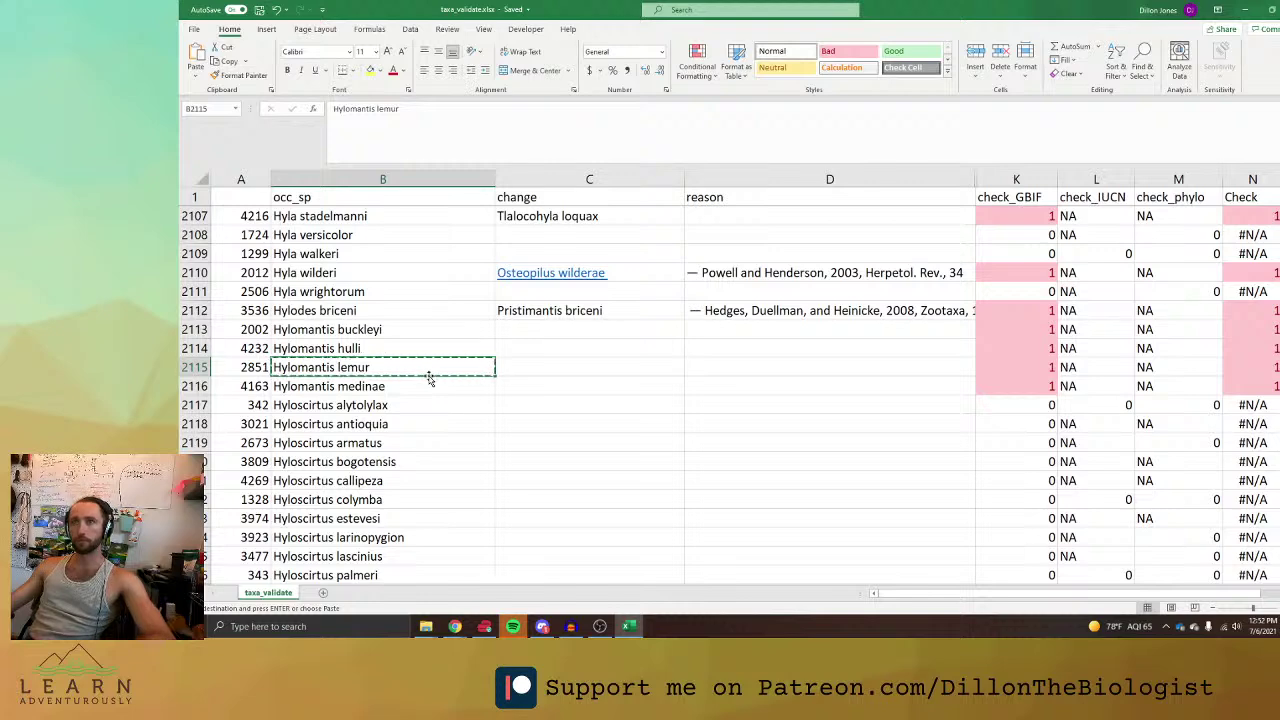
pyautogui.hotkey('alt', 'Tab')
pyautogui.click(530, 210)
pyautogui.hotkey('ctrl', 'v')
pyautogui.press('Return')
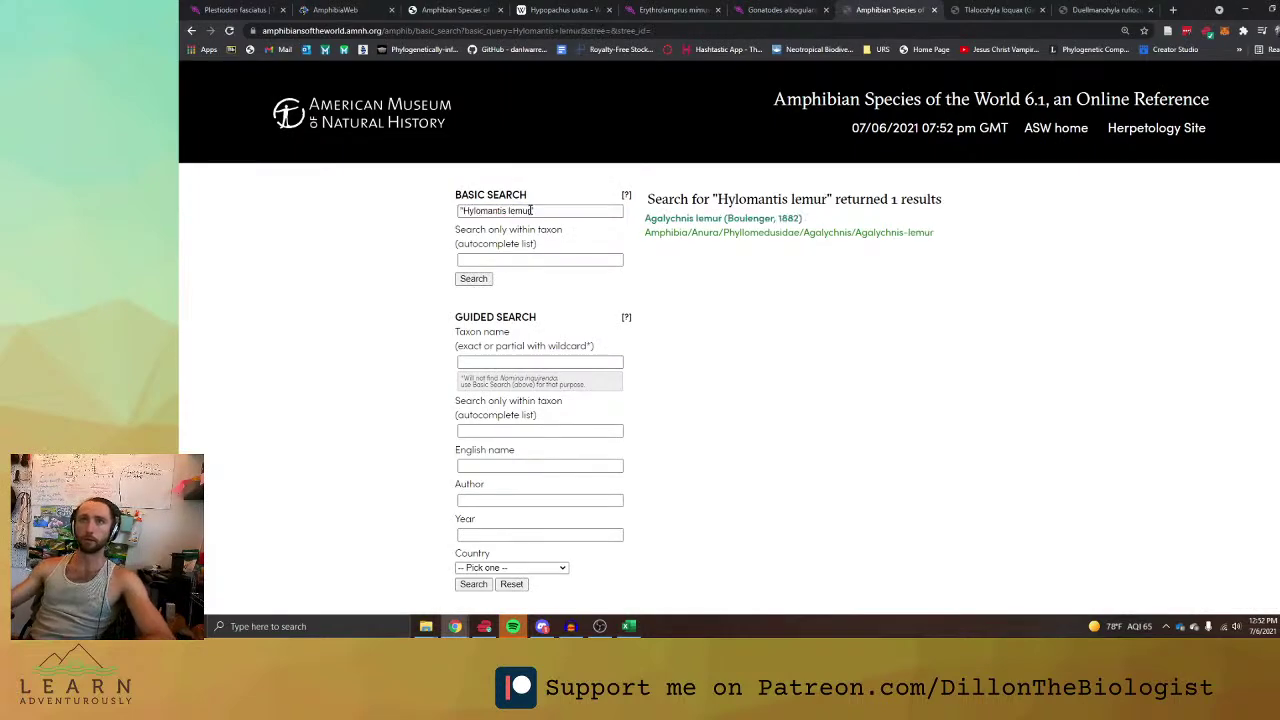
# Copy Hylomantis medinae from B2116 in the spreadsheet and search for it in Amphibian Species of the World.
pyautogui.hotkey('alt', 'Tab')
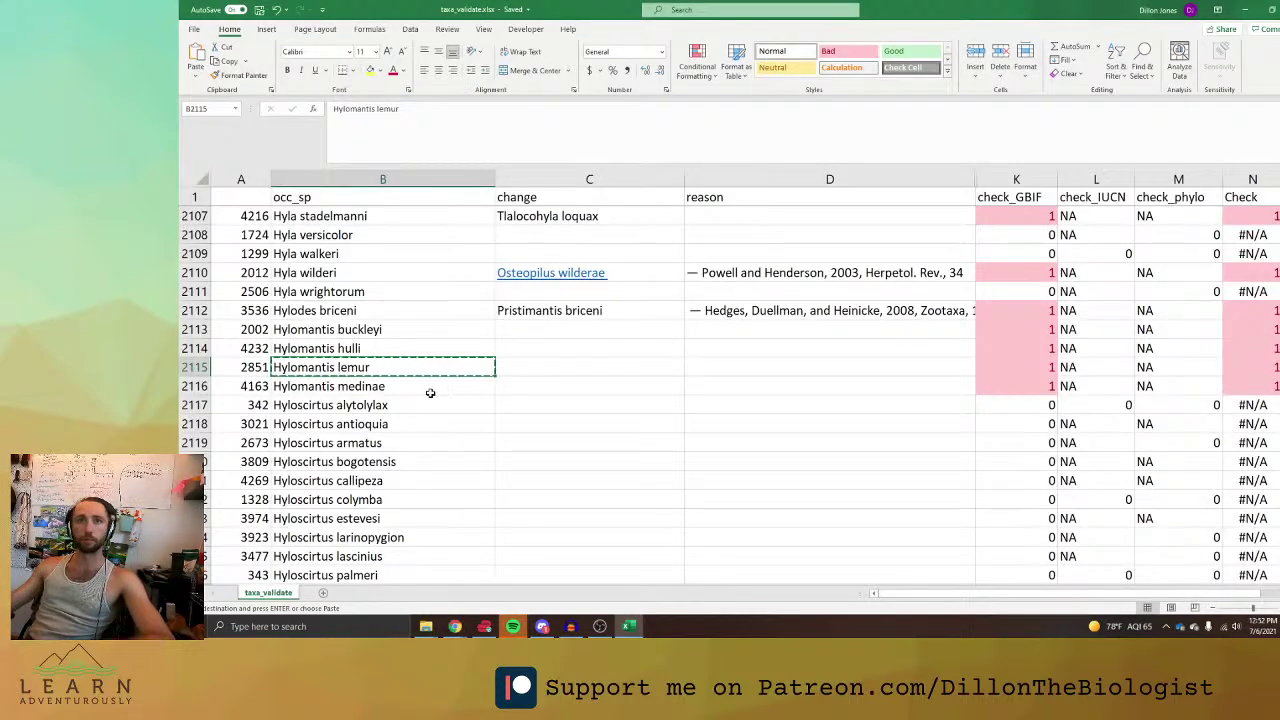
pyautogui.press('Down')
pyautogui.hotkey('ctrl', 'c')
pyautogui.click(497, 386)
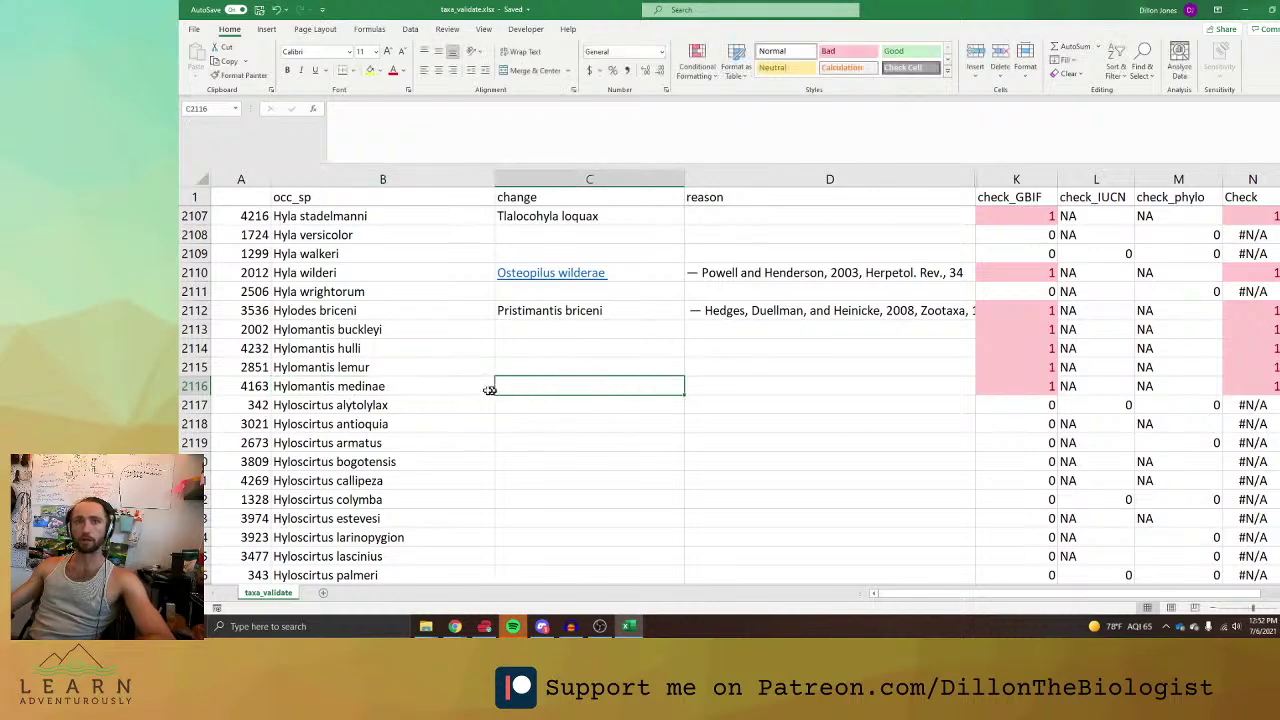
pyautogui.click(489, 386)
pyautogui.hotkey('alt', 'Tab')
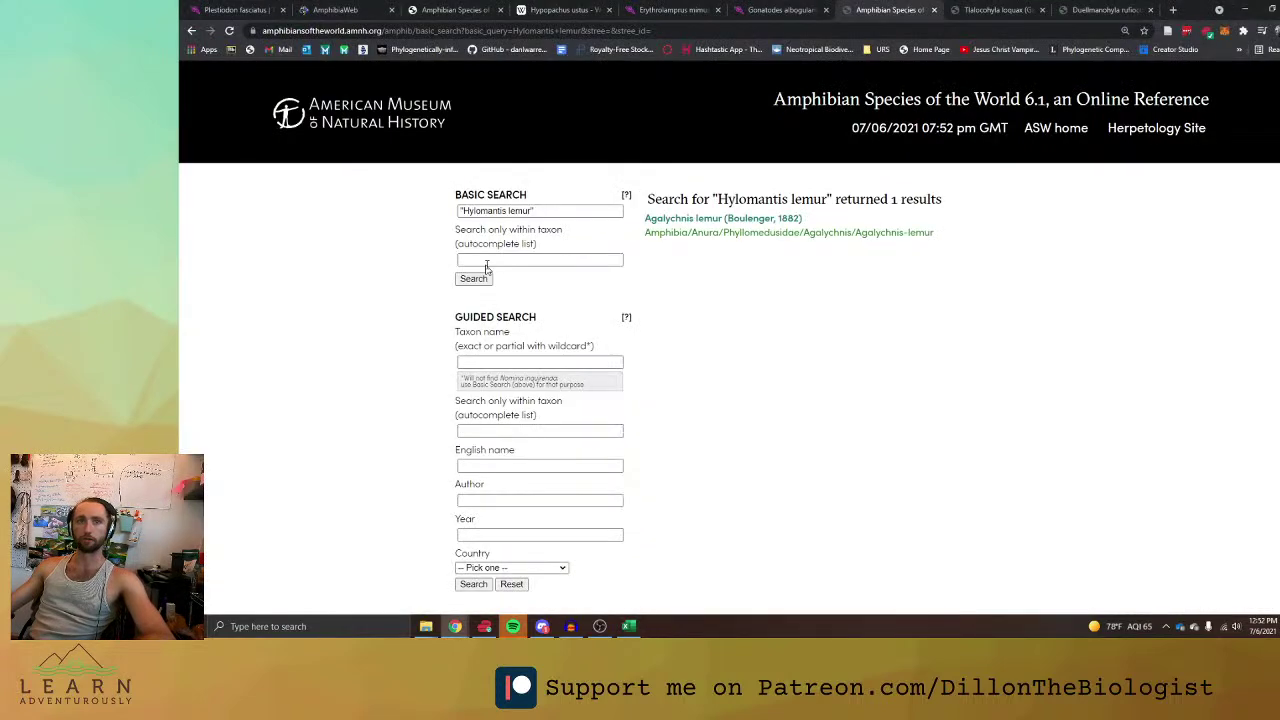
pyautogui.tripleClick(541, 210)
pyautogui.hotkey('ctrl', 'v')
pyautogui.press('Return')
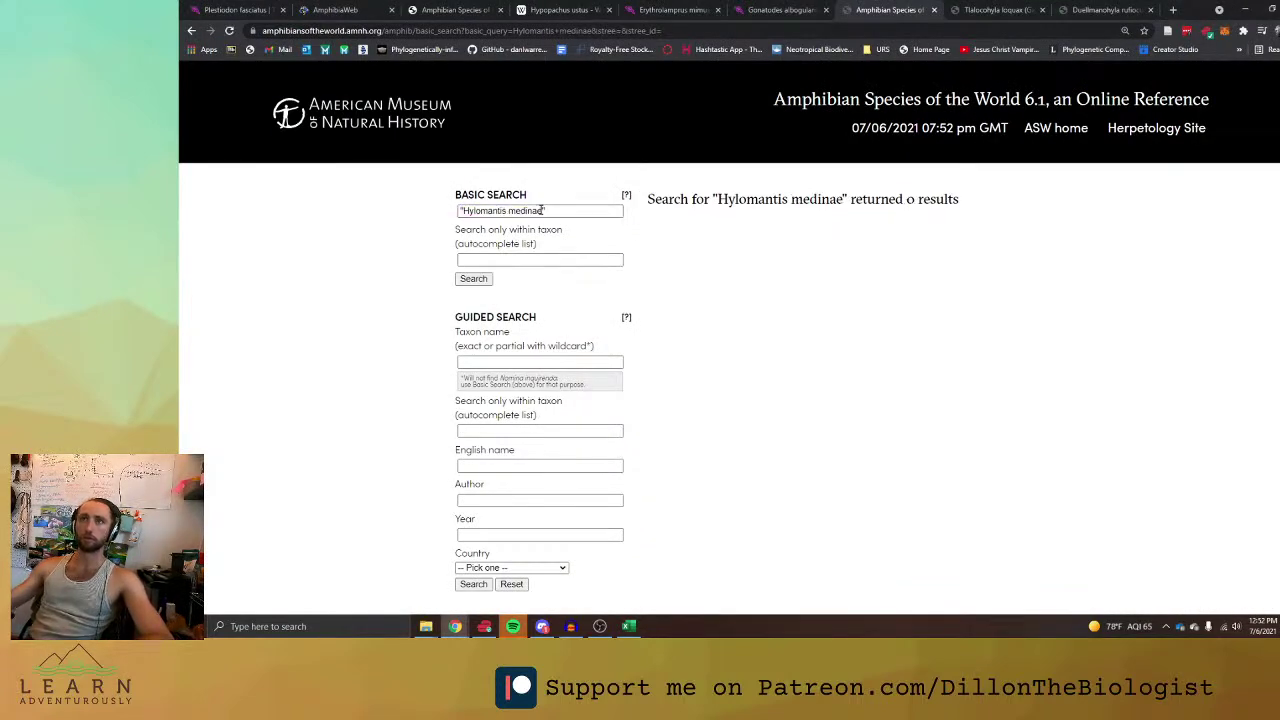
# Search Google for Hylomantis medinae in the Duellmanohyla rufioculis browser page and look through the results for its accepted name.
pyautogui.click(1095, 10)
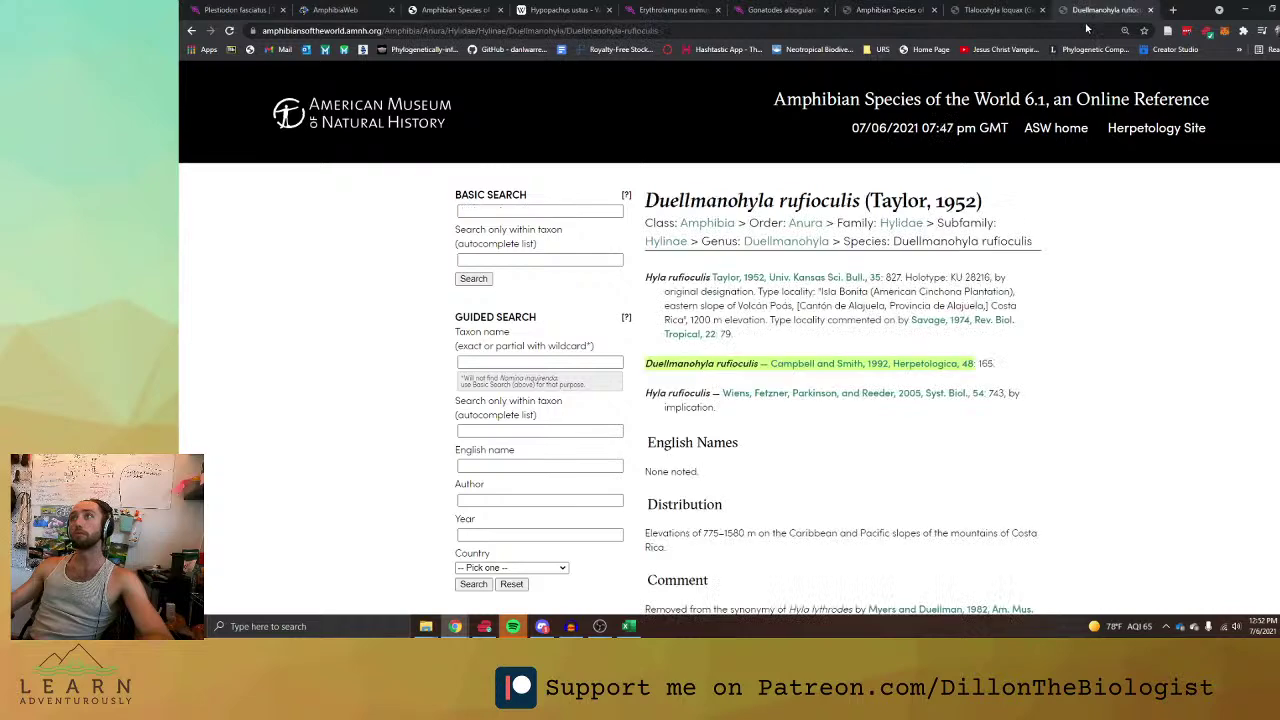
pyautogui.click(1087, 30)
pyautogui.hotkey('ctrl', 'v')
pyautogui.press('Return')
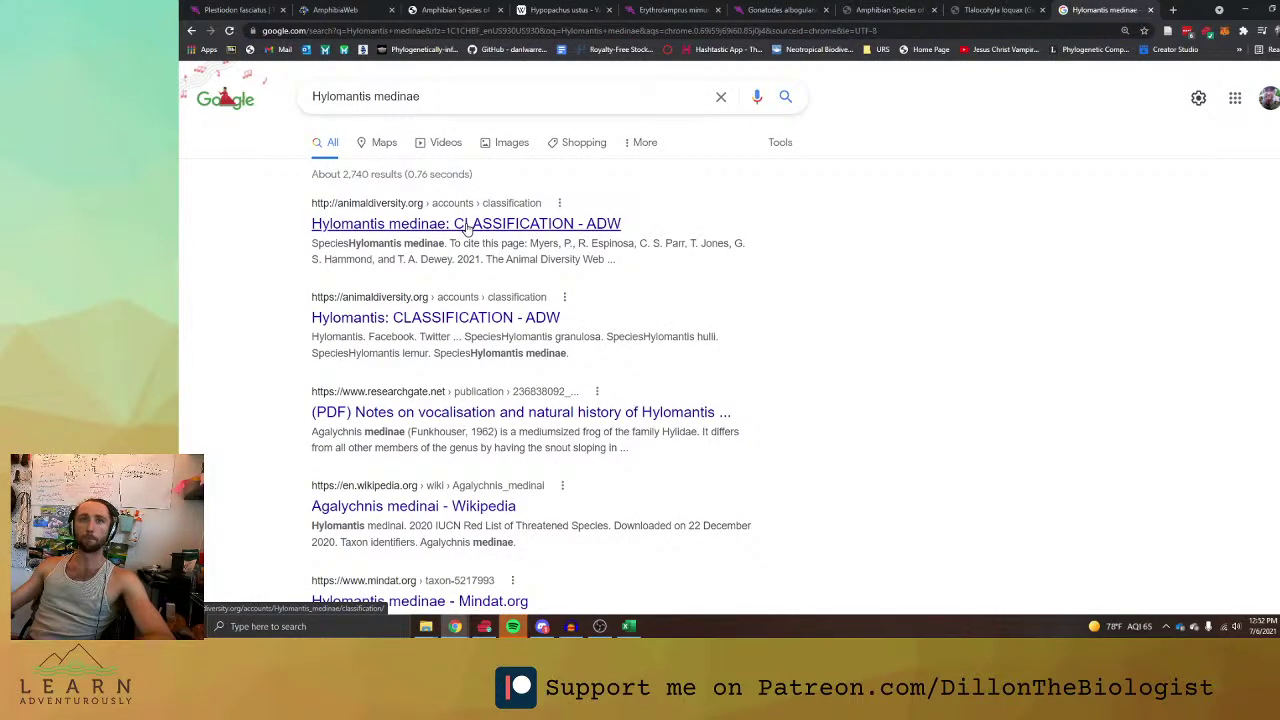
pyautogui.scroll(-3, 466, 228)
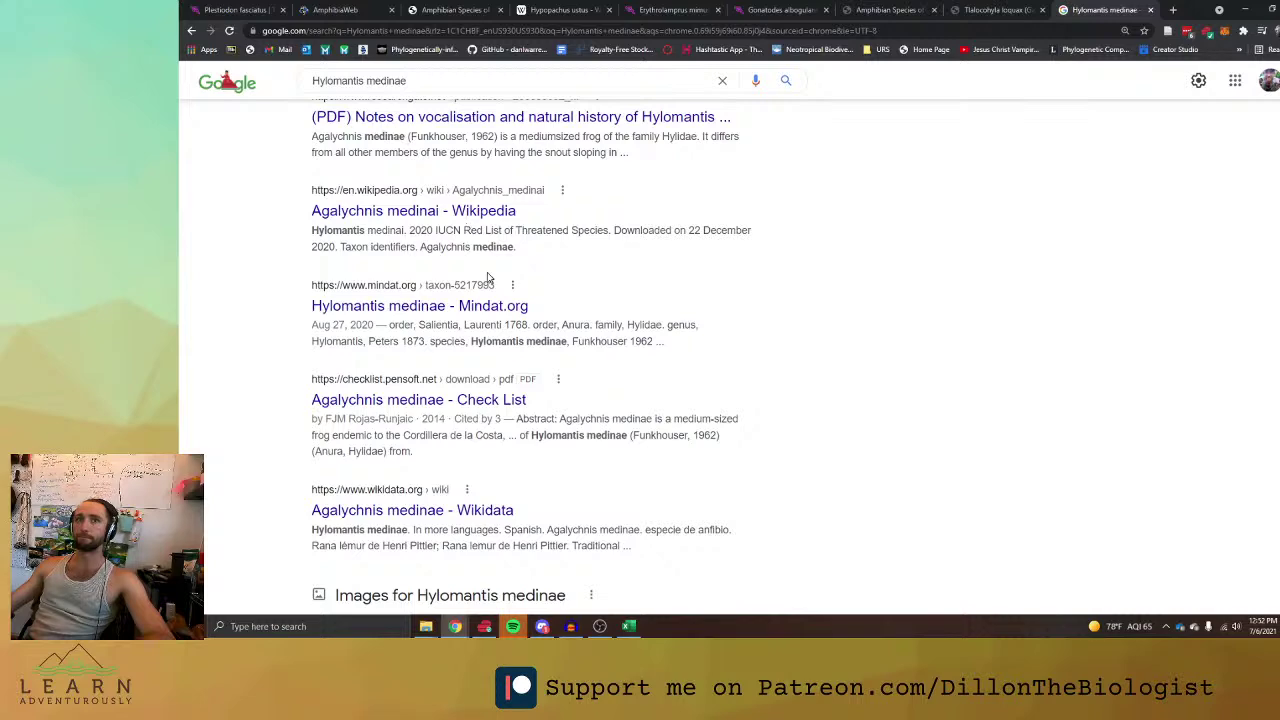
pyautogui.scroll(-2, 489, 278)
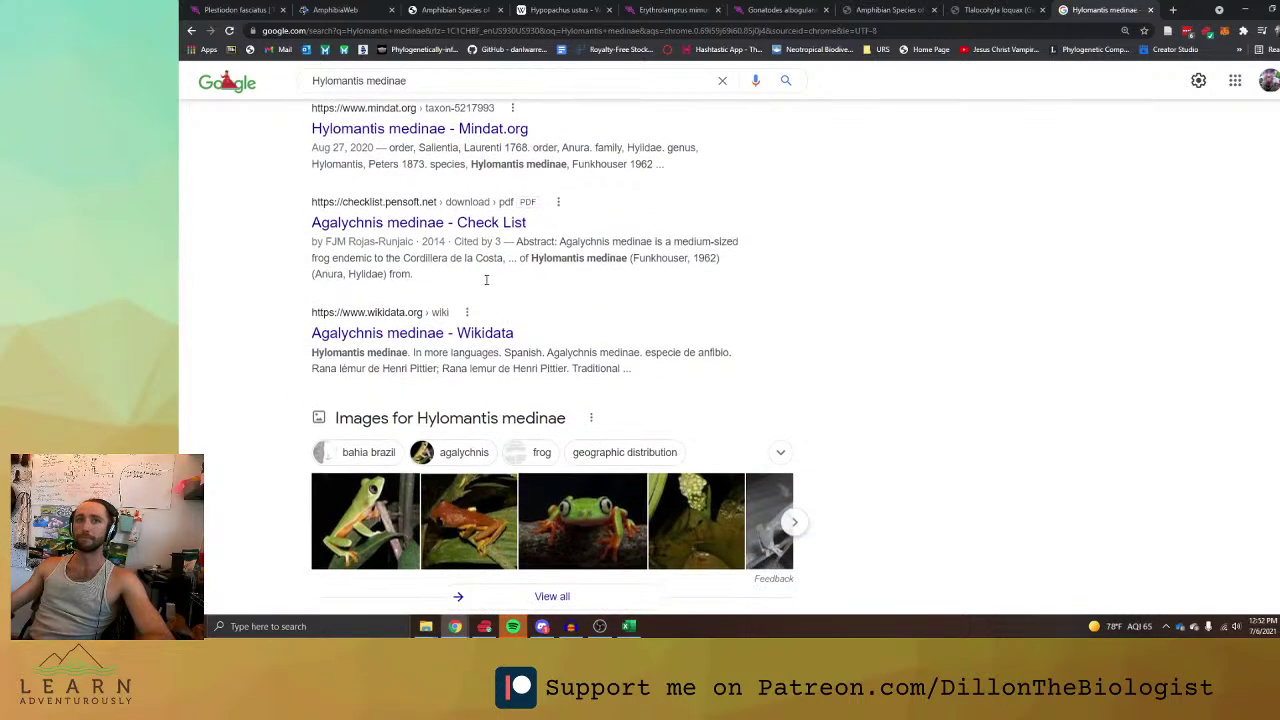
pyautogui.scroll(-2, 486, 285)
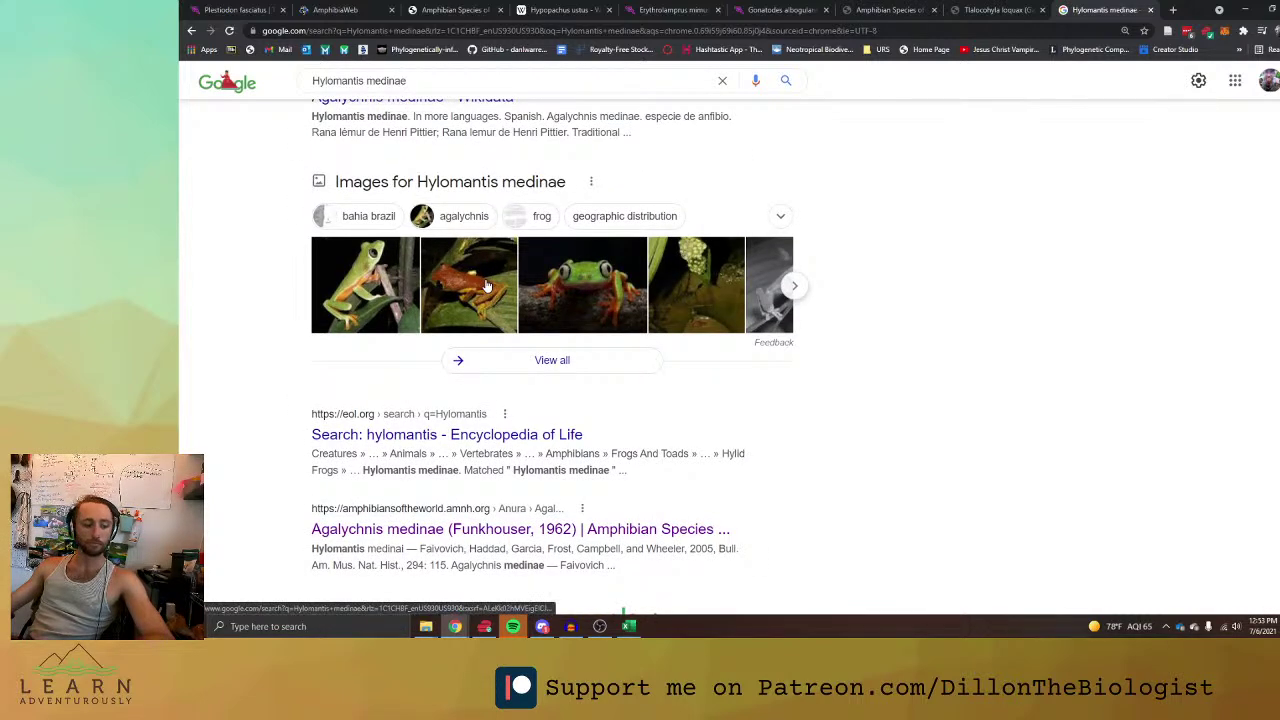
pyautogui.scroll(-2, 486, 285)
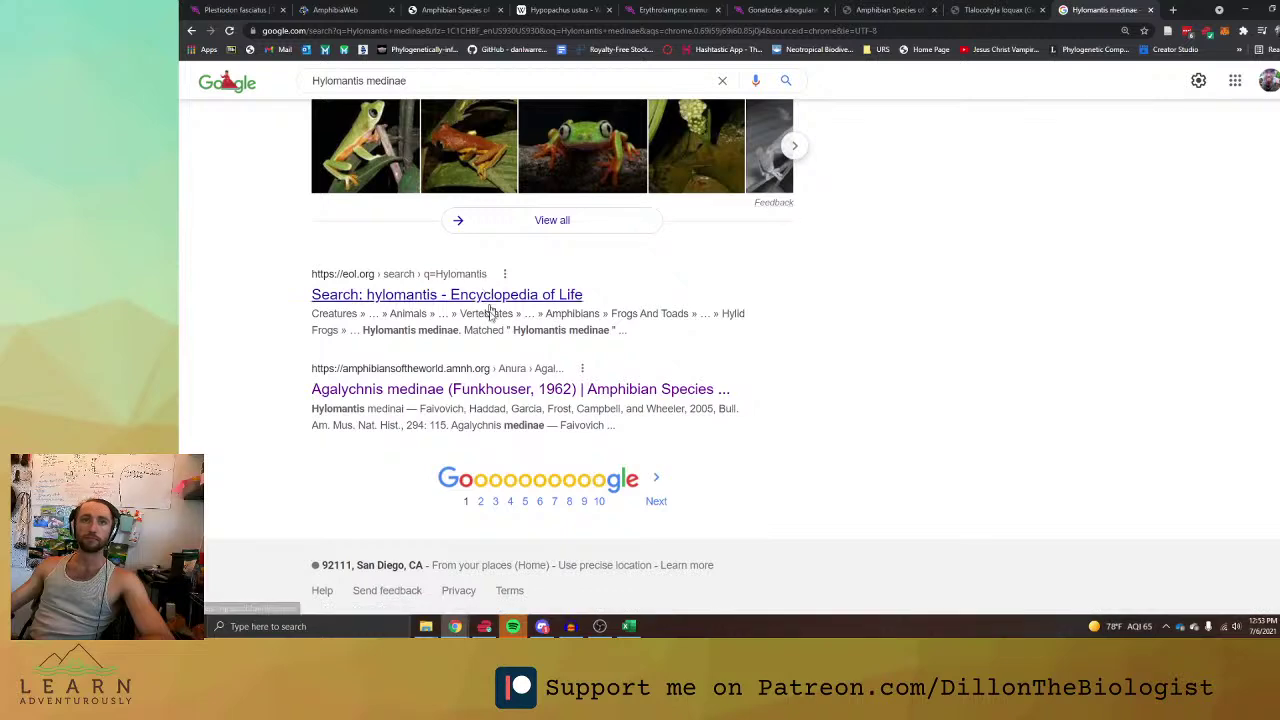
# Open the Amphibian Species of the World entry for Agalychnis medinae from the Google results, then return to the spreadsheet.
pyautogui.click(503, 391)
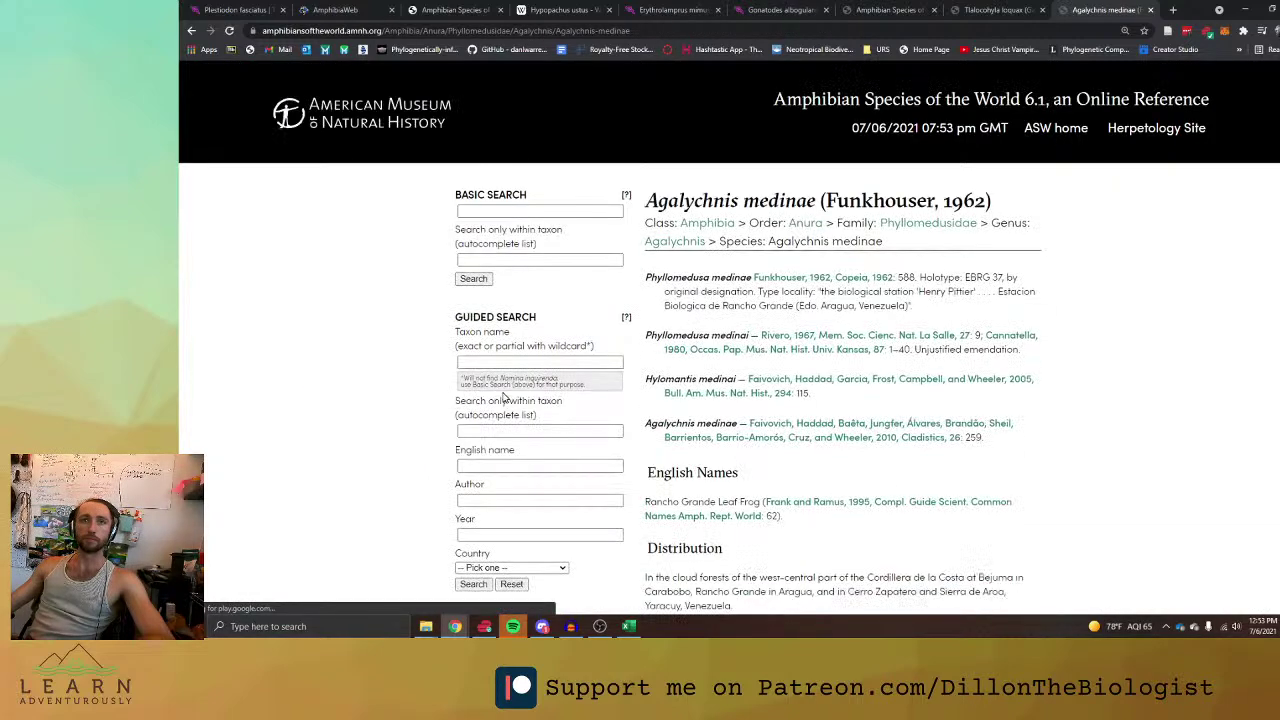
pyautogui.hotkey('alt', 'Tab')
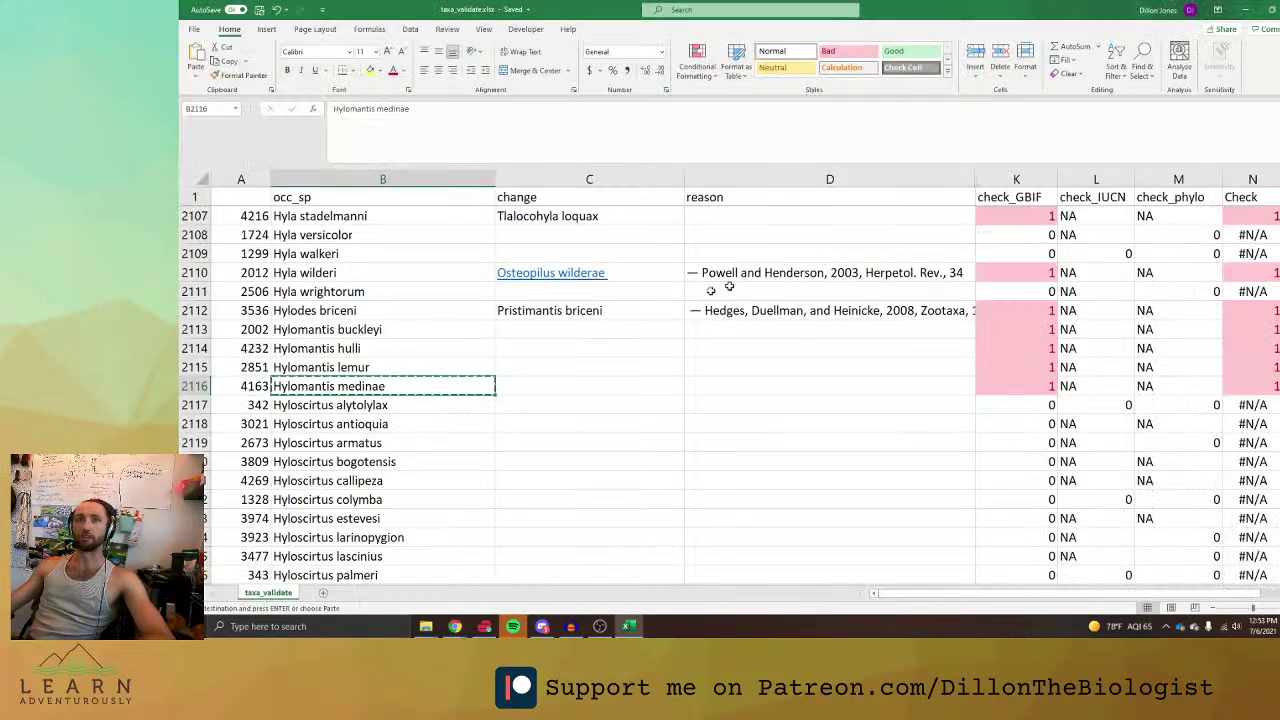
# Write the formula =mid(B2113,length("hylomantis"),20) in C2113 to extract the species epithet of Hylomantis buckleyi.
pyautogui.click(589, 329)
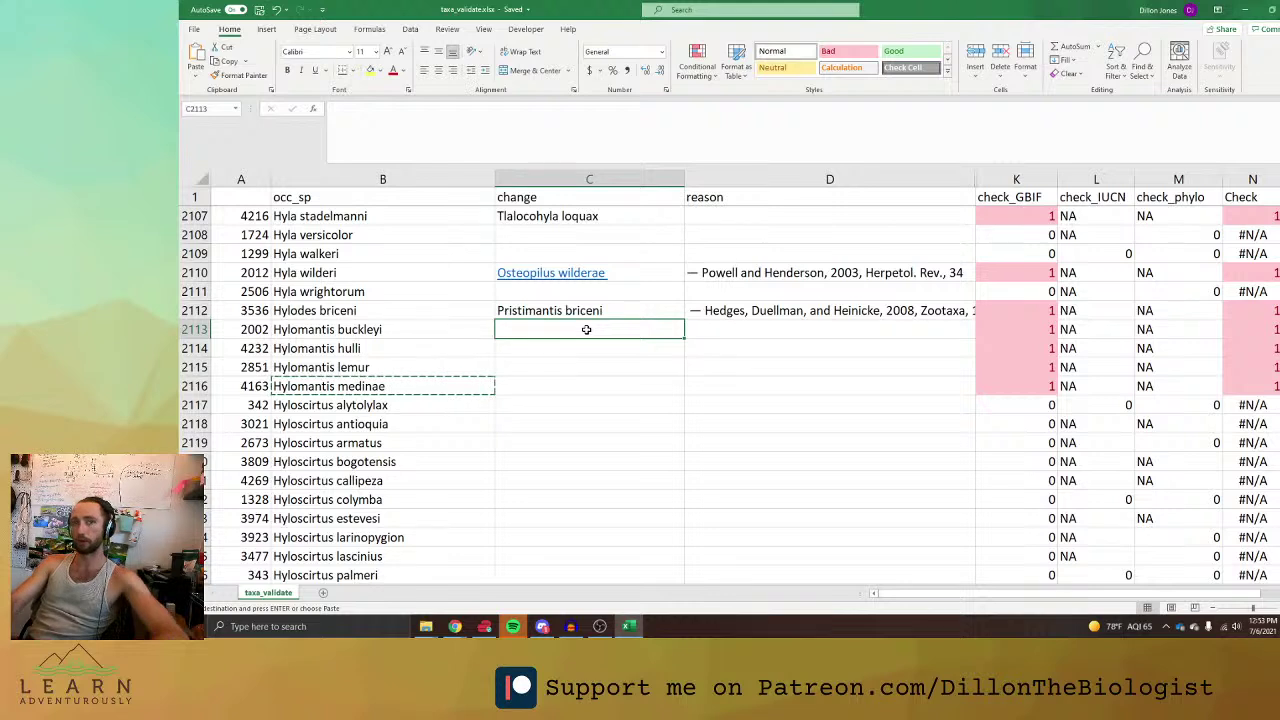
pyautogui.write('=mid(')
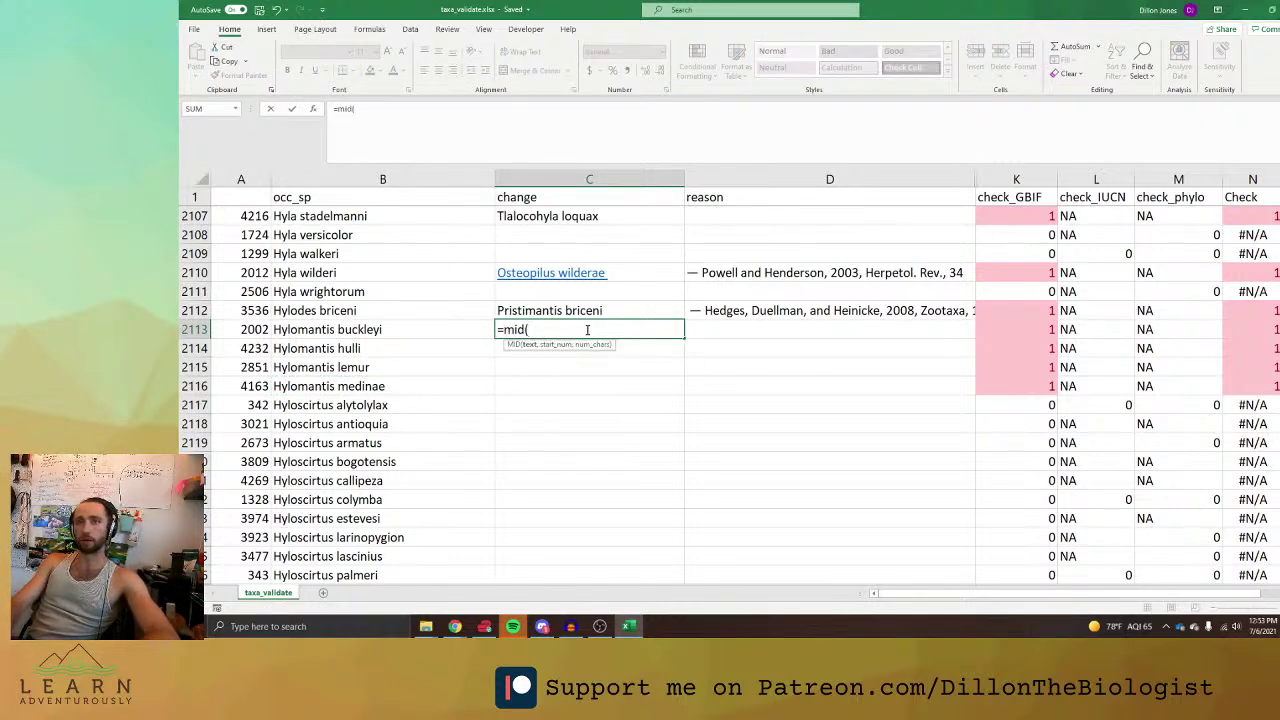
pyautogui.press('Left')
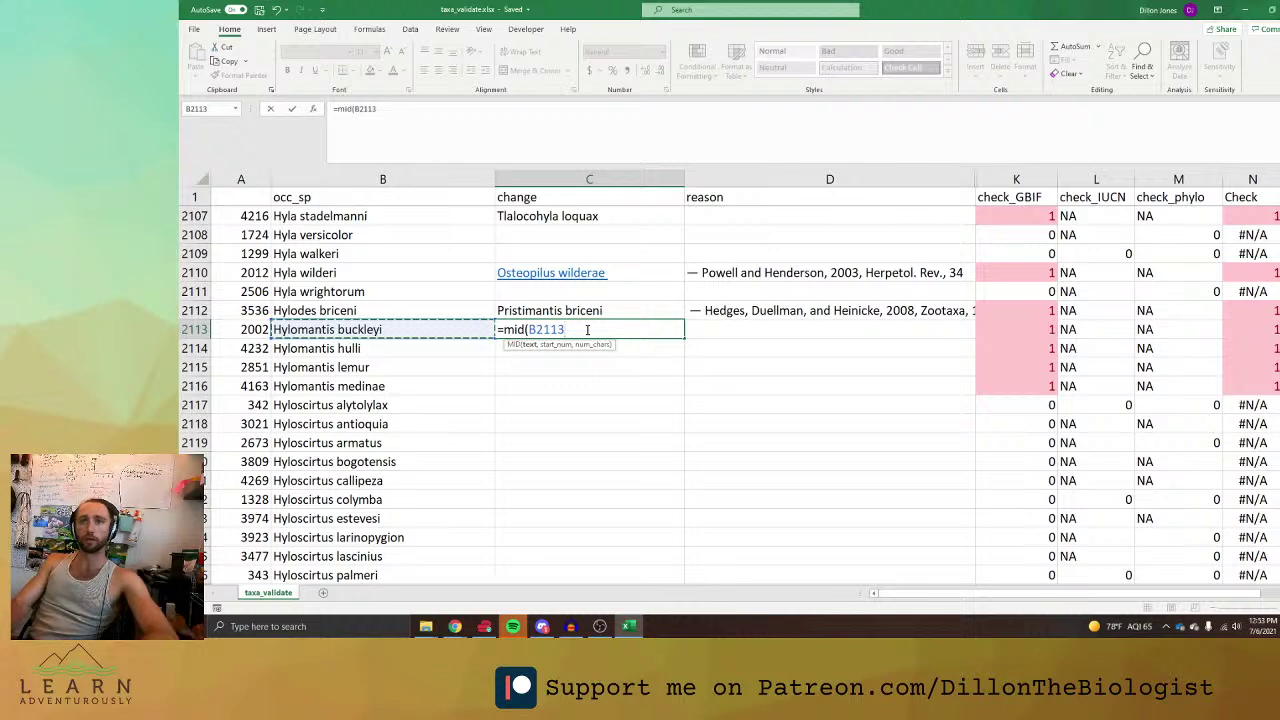
pyautogui.write(',')
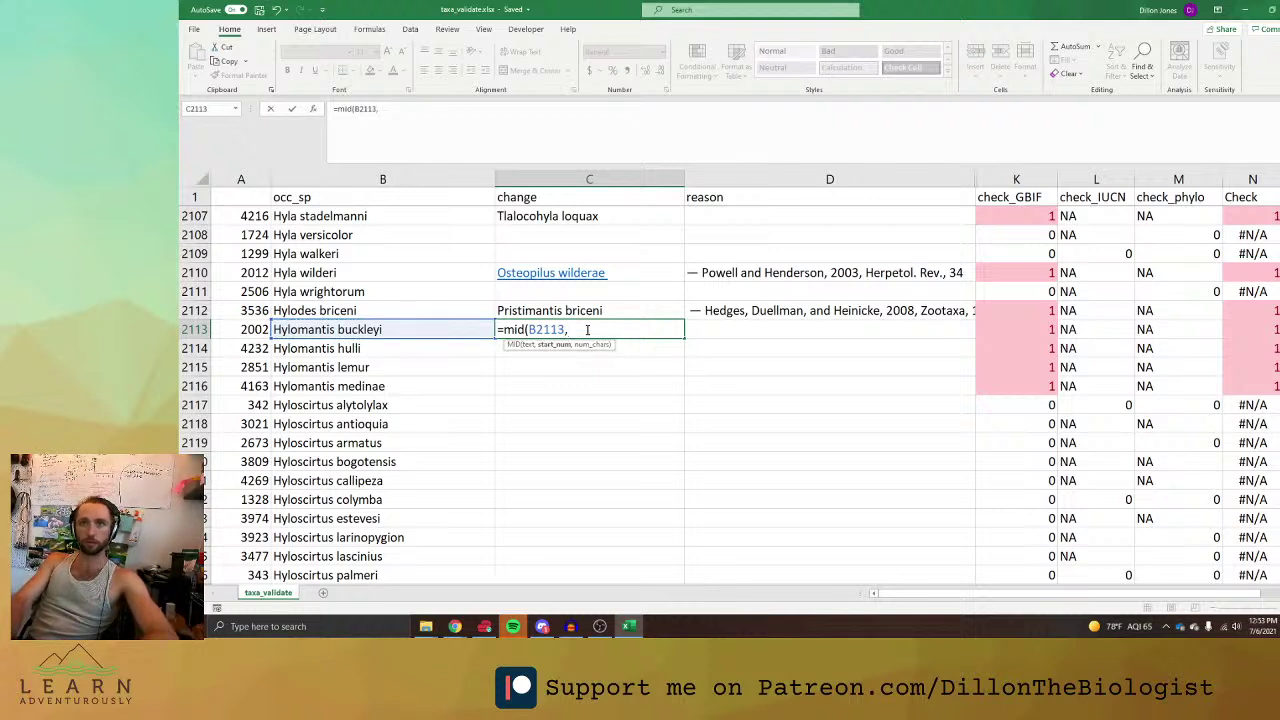
pyautogui.write('lenght')
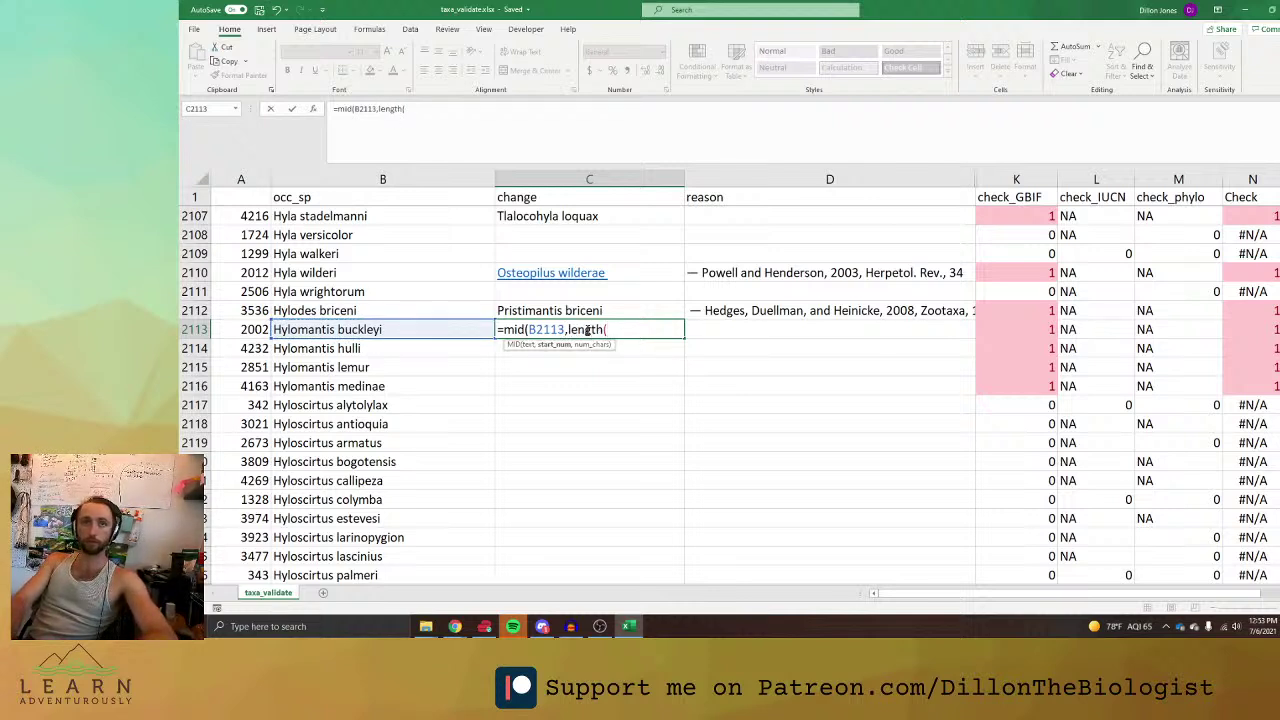
pyautogui.write('("hyulomantis",')
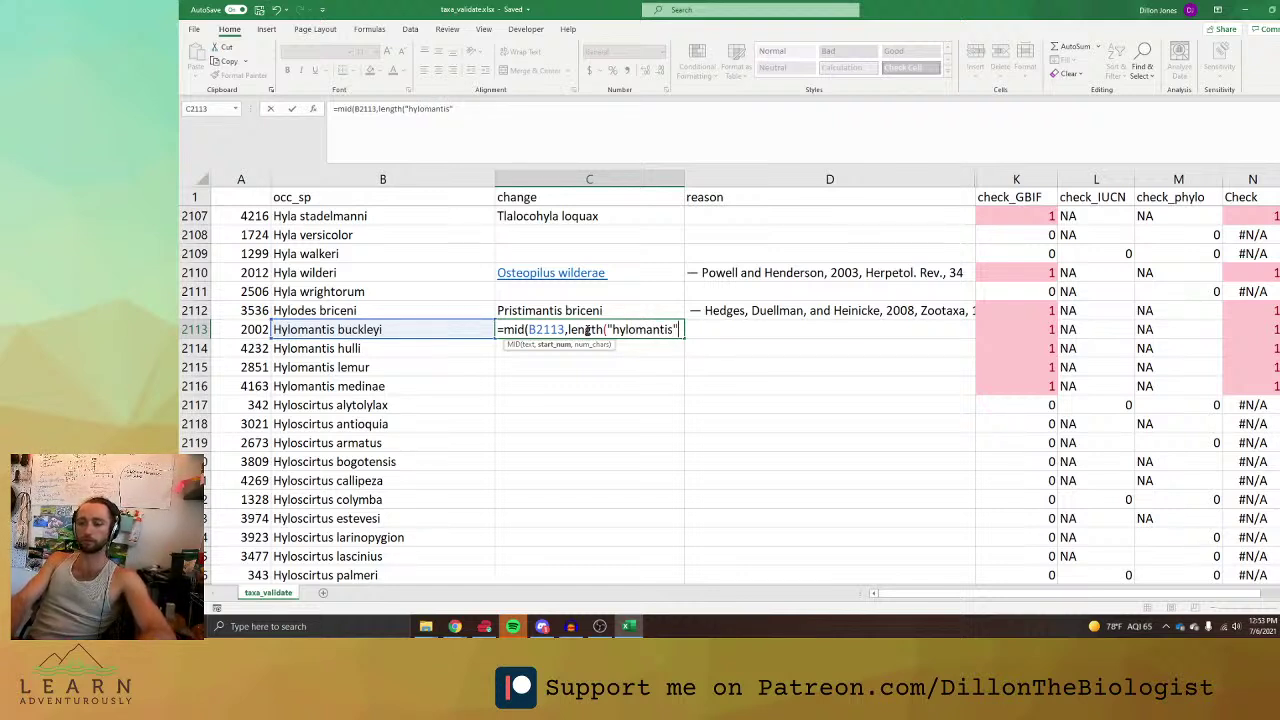
pyautogui.click(470, 329)
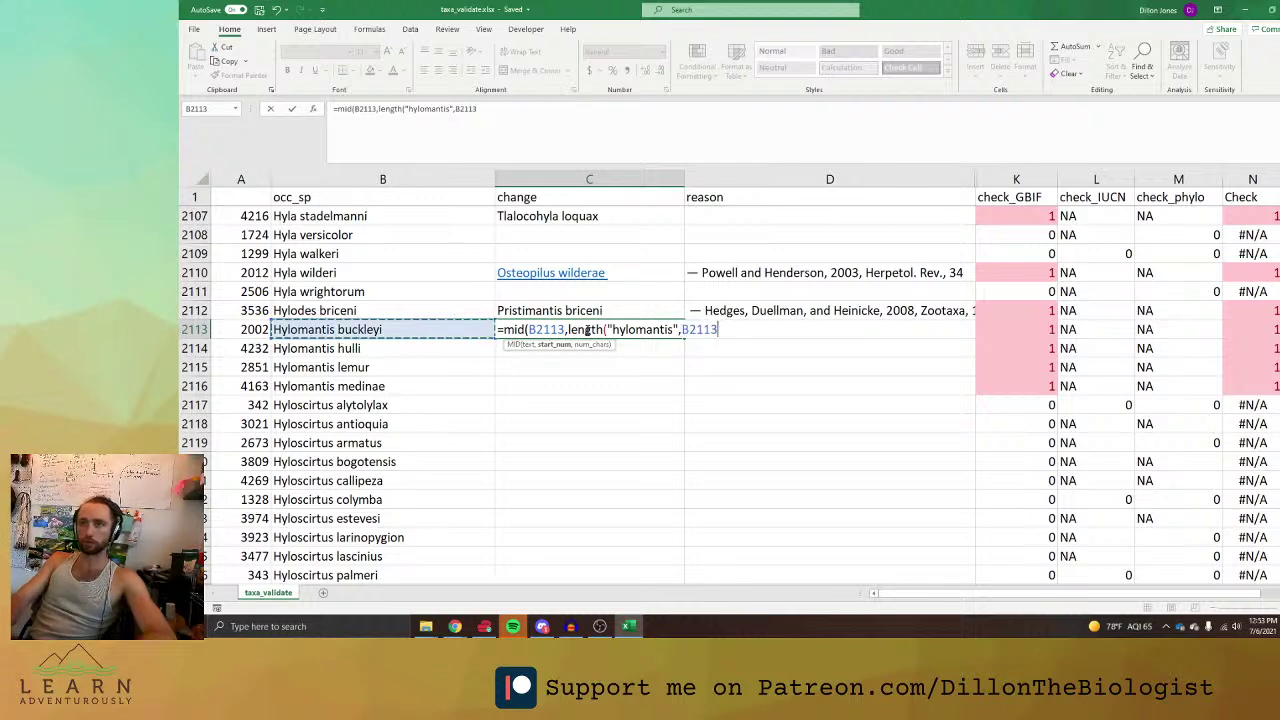
pyautogui.click(455, 108)
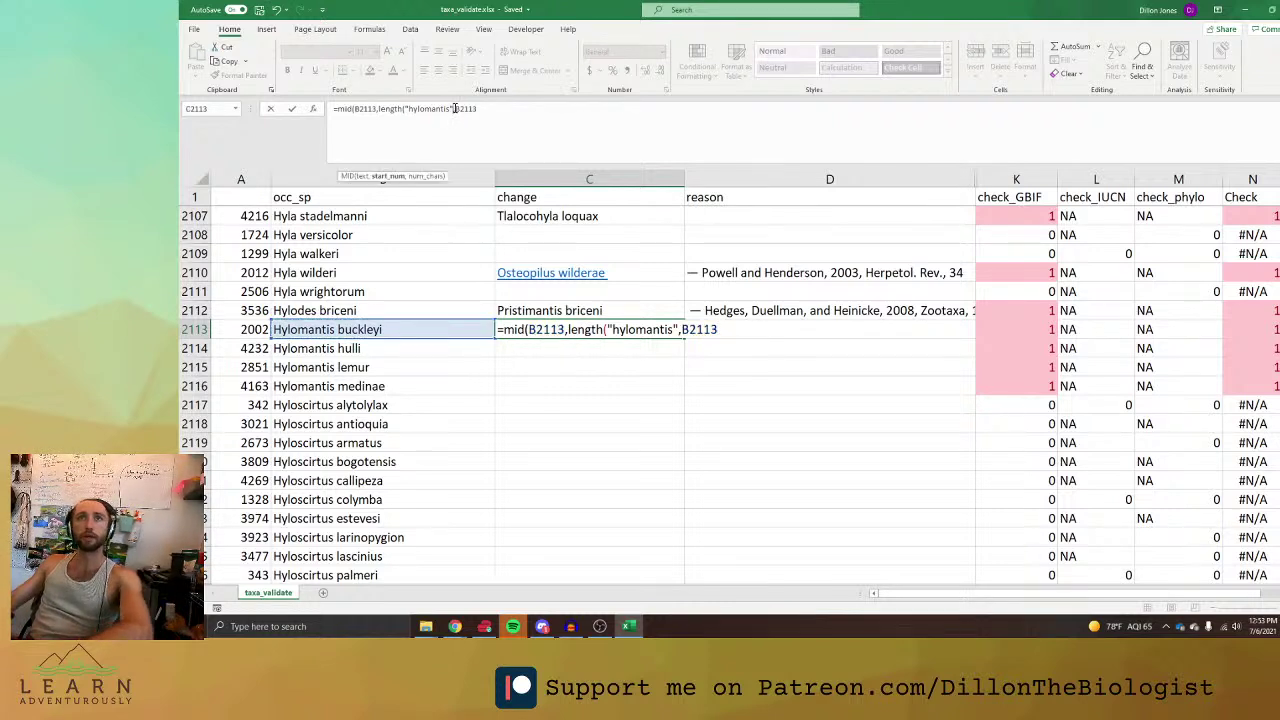
pyautogui.write(')')
pyautogui.click(509, 108)
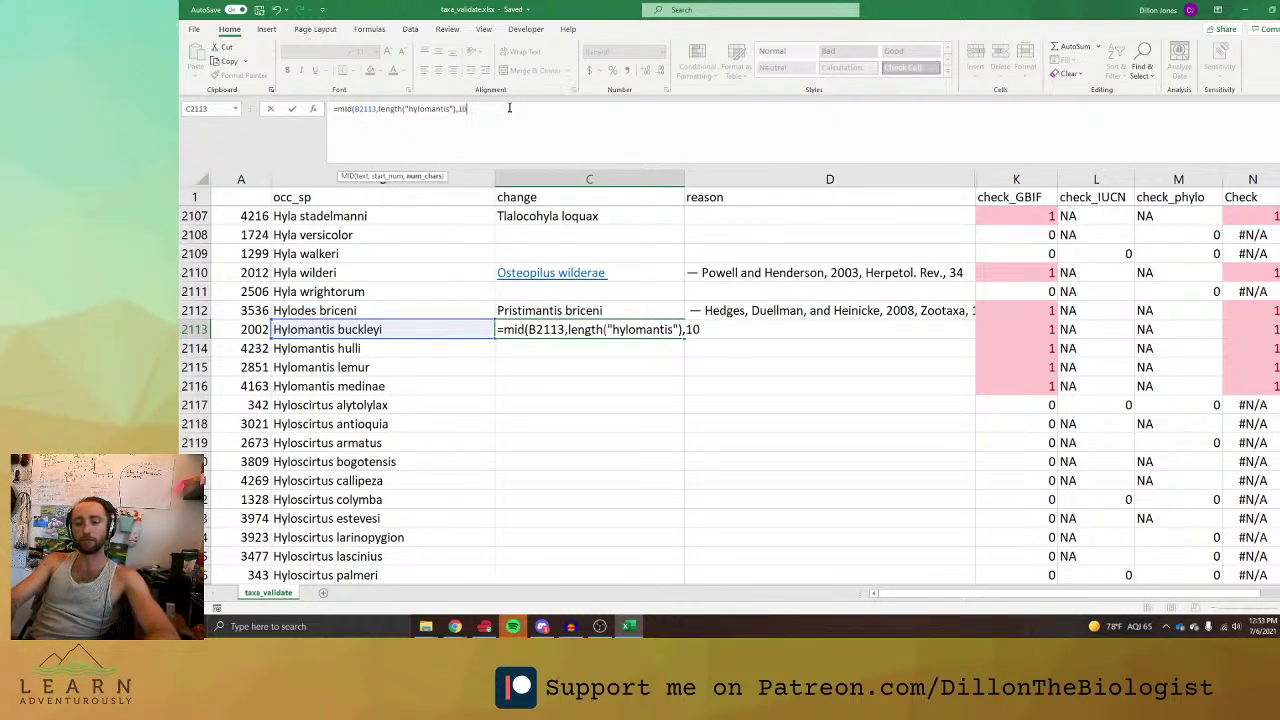
pyautogui.write('20)')
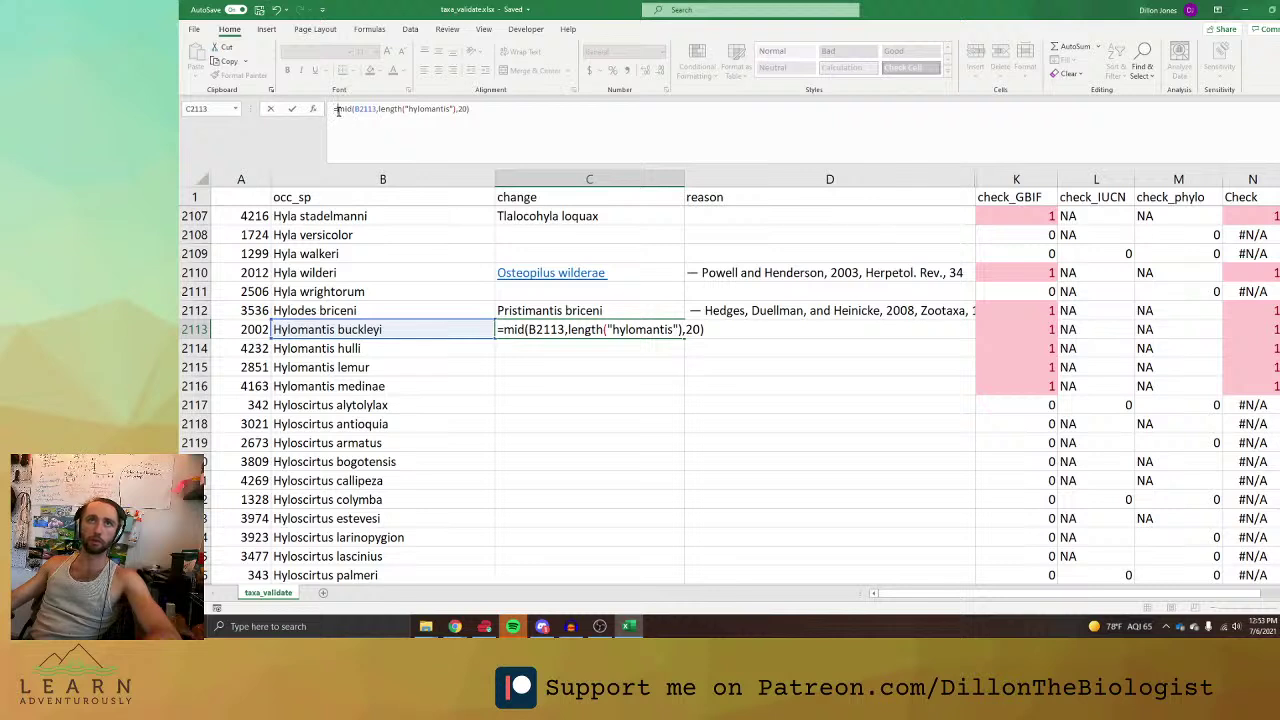
# Prefix the C2113 formula with the genus text "Agalychynis" joined by & and enter it.
pyautogui.write('"Agalychnisa')
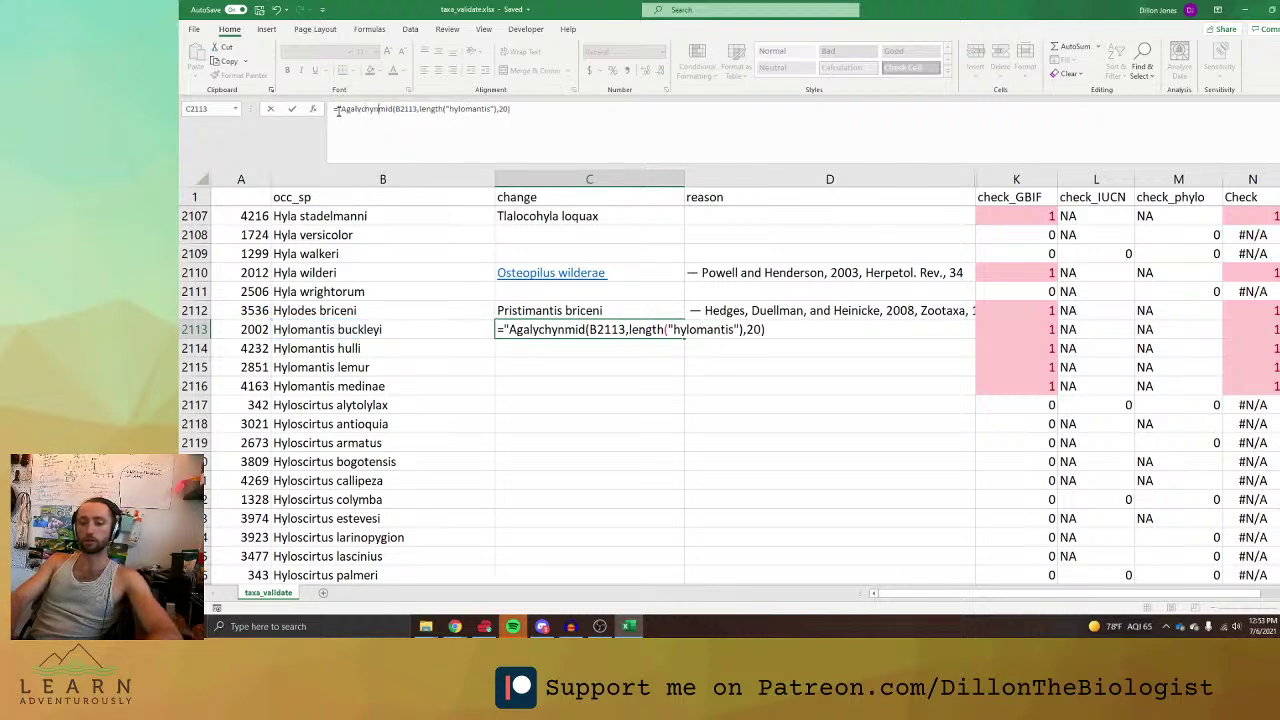
pyautogui.press('BackSpace')
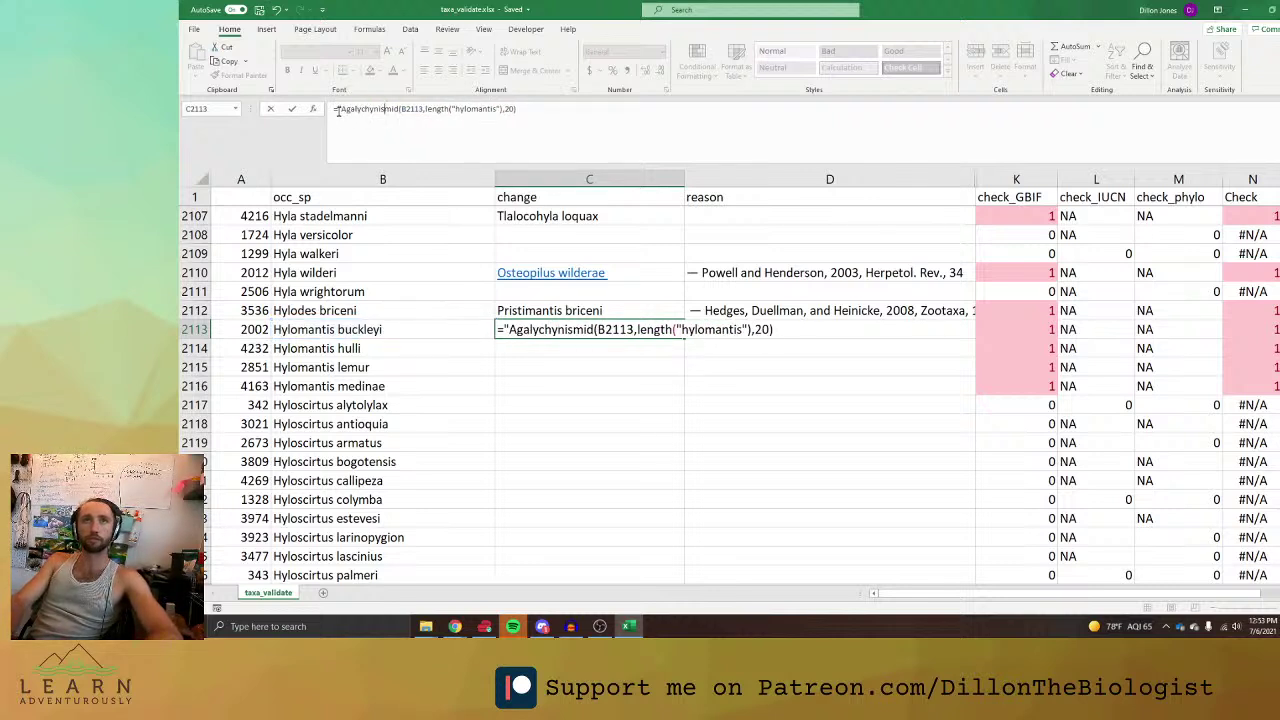
pyautogui.write('"')
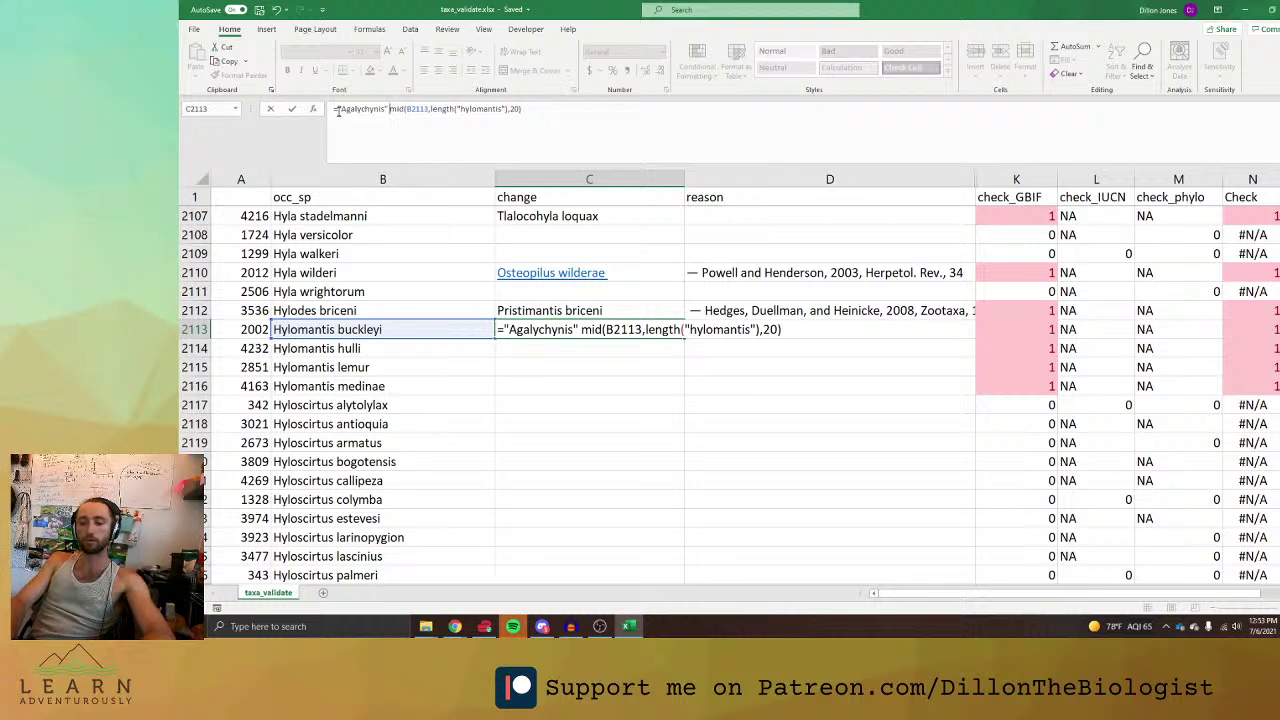
pyautogui.press('Return')
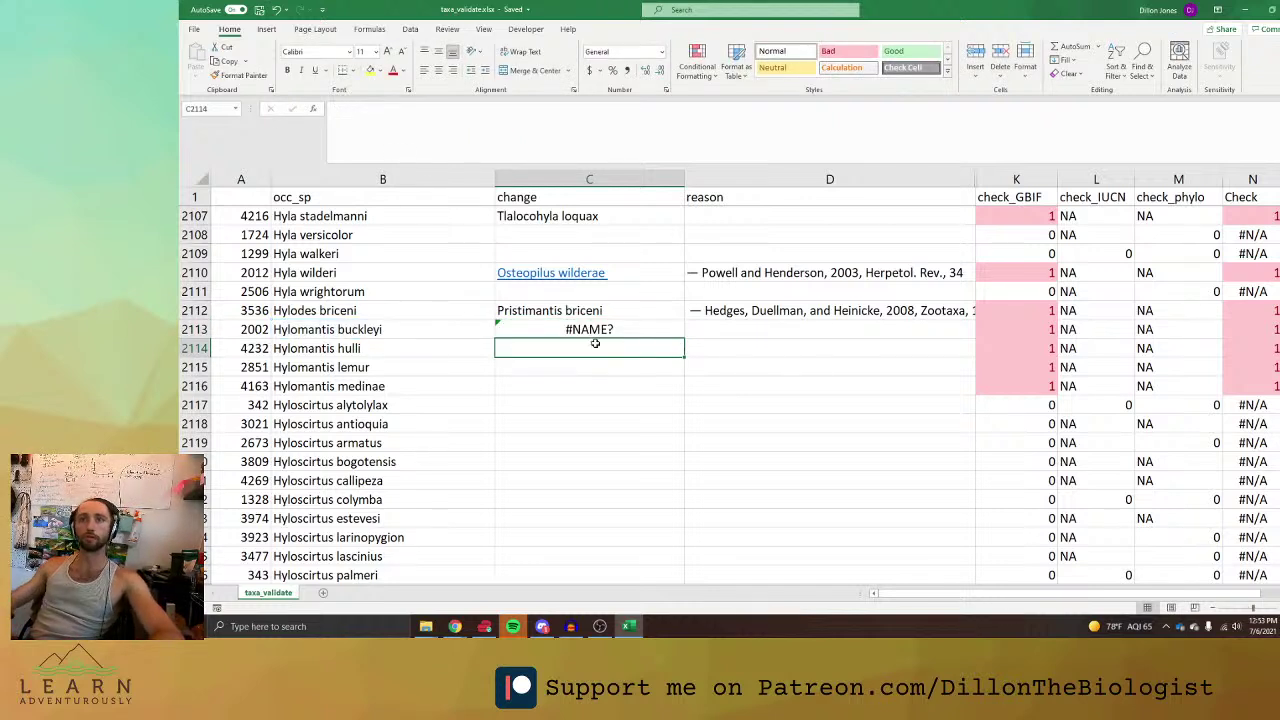
# Replace the length function with LEN in the C2113 formula.
pyautogui.click(598, 330)
pyautogui.click(423, 108)
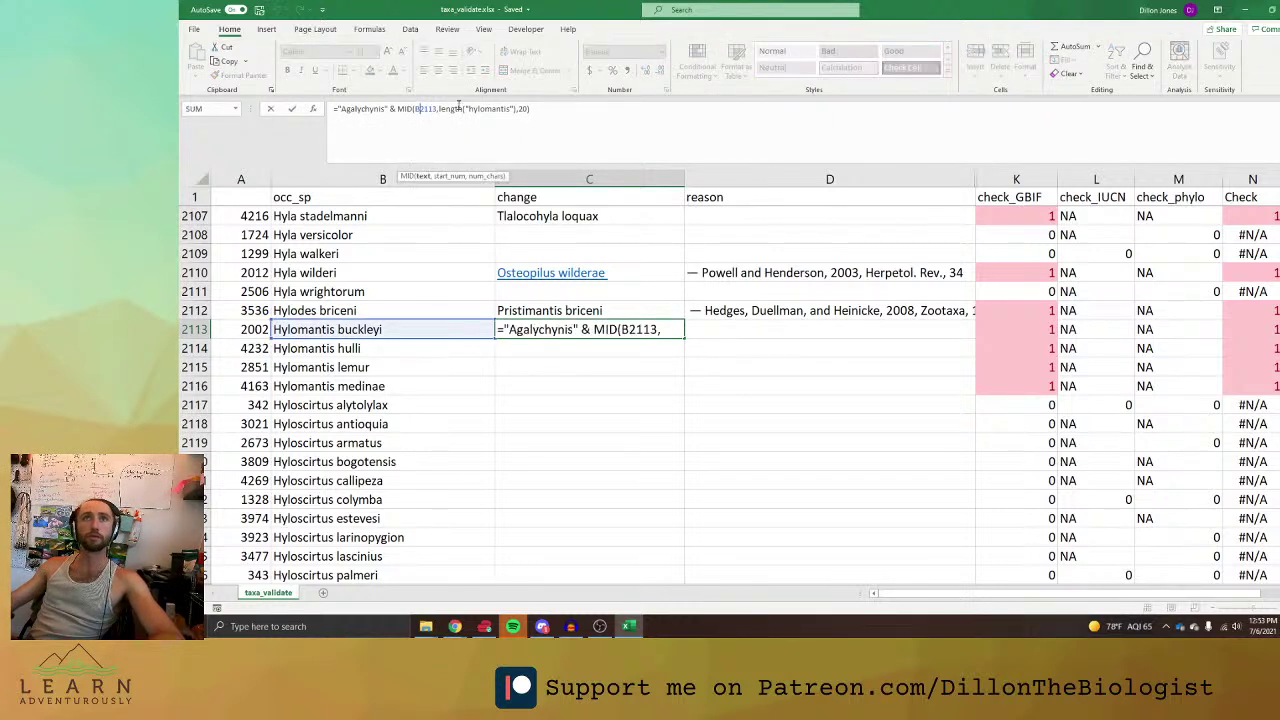
pyautogui.click(463, 106)
pyautogui.press('BackSpace')
pyautogui.press('BackSpace')
pyautogui.press('BackSpace')
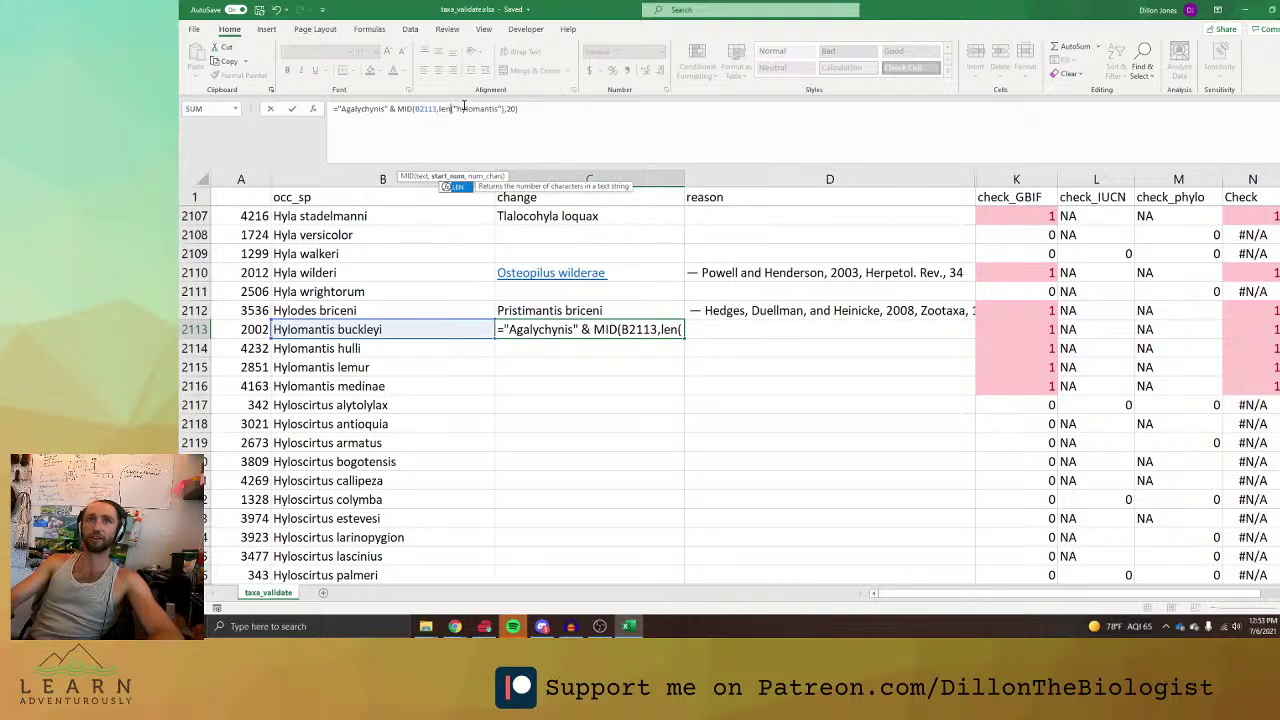
pyautogui.click(292, 110)
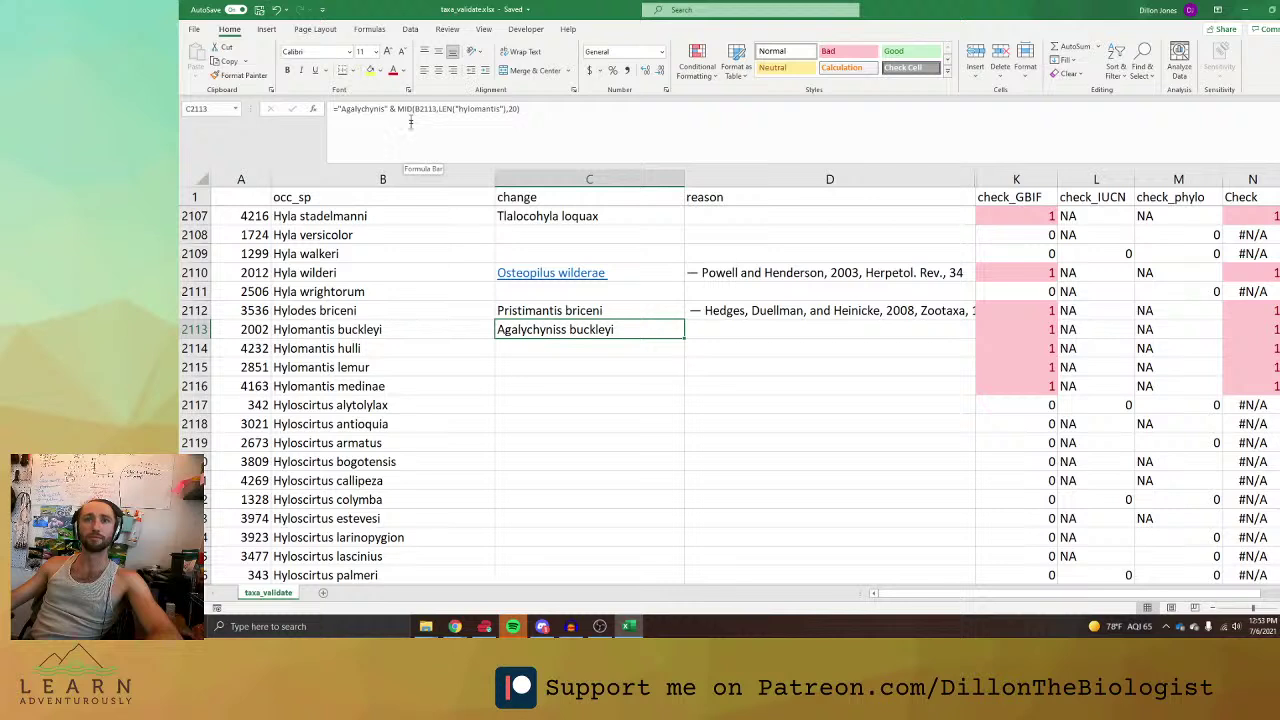
# Add +1 after LEN("hylomantis") in the C2113 formula and fill the formula down through C2116.
pyautogui.click(505, 110)
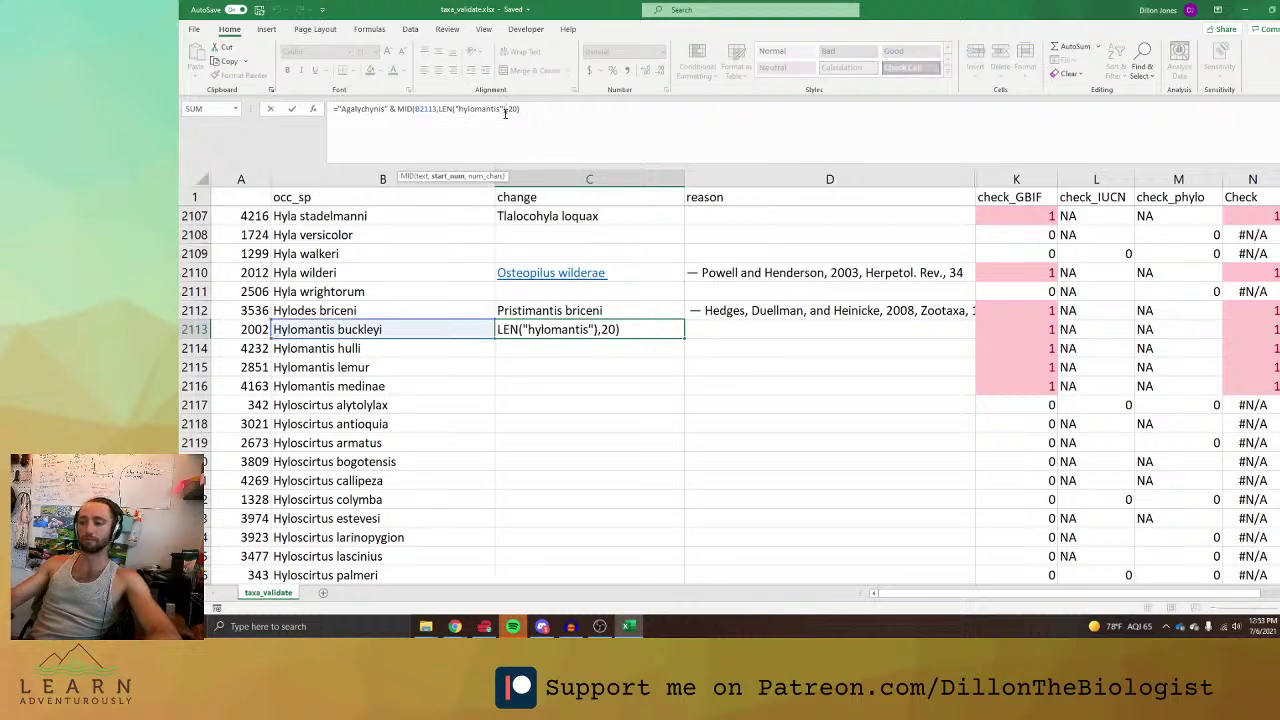
pyautogui.write('+1')
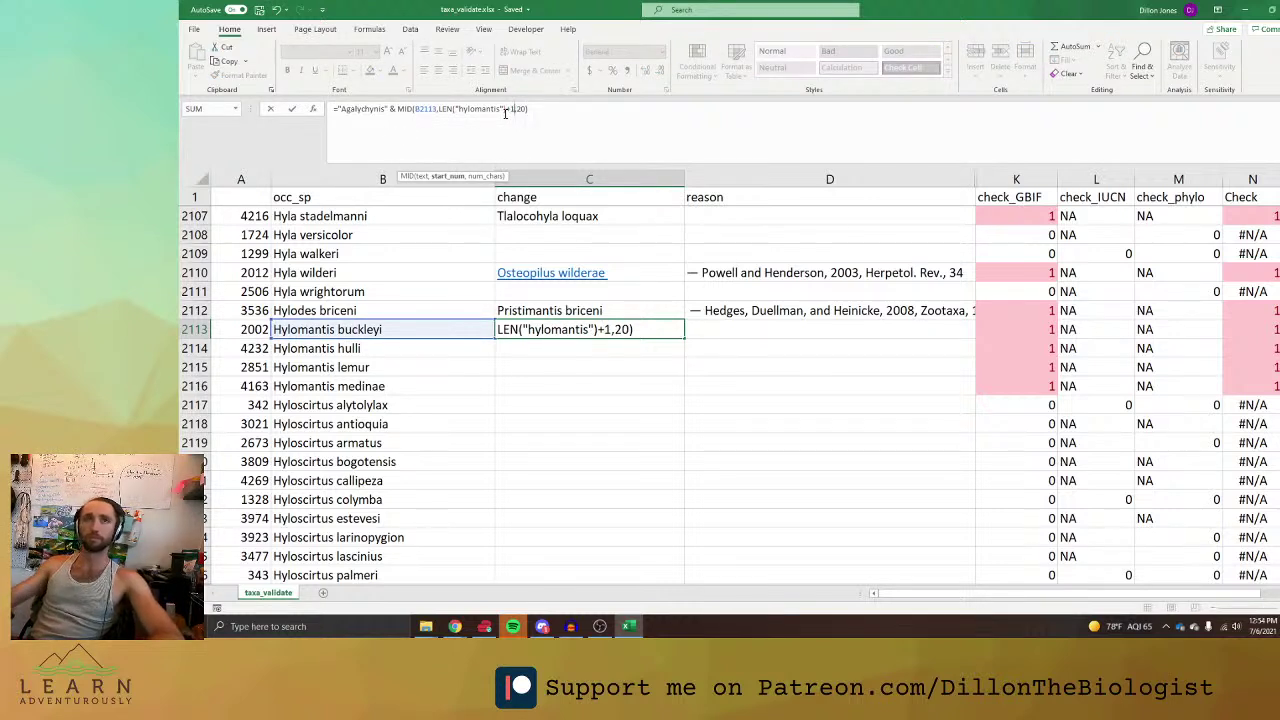
pyautogui.click(292, 111)
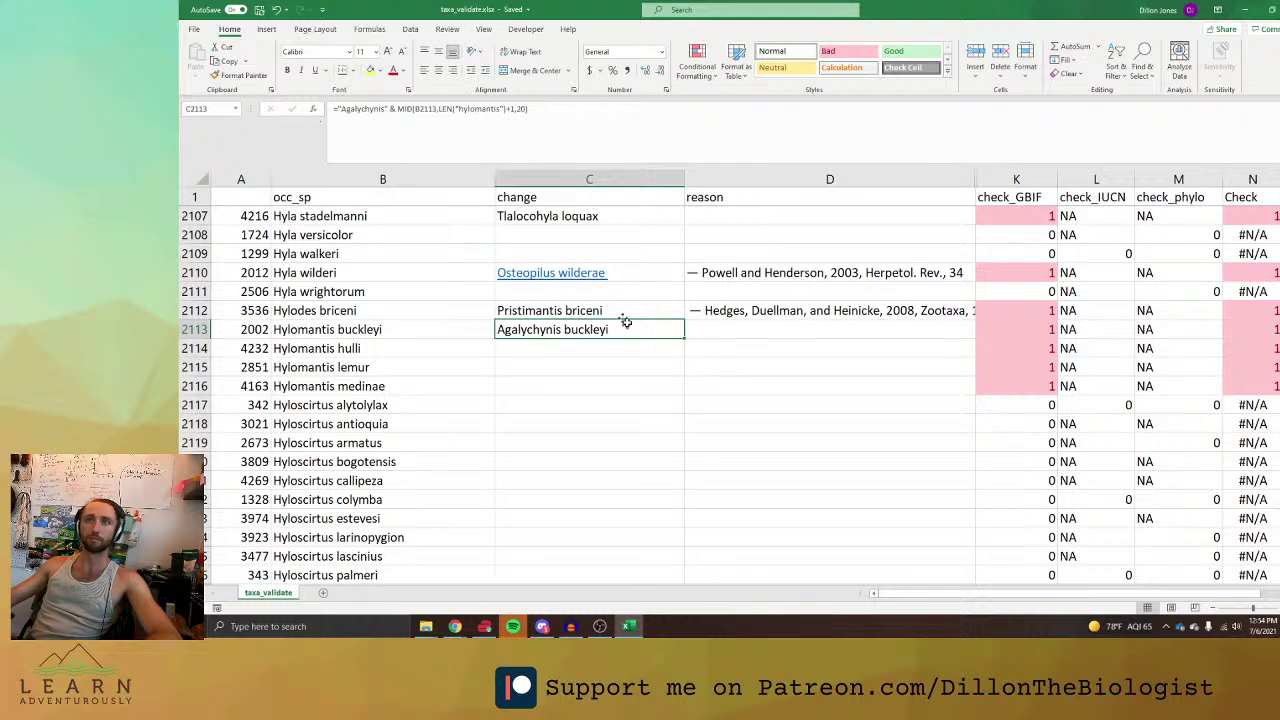
pyautogui.moveTo(685, 338); pyautogui.dragTo(683, 394)
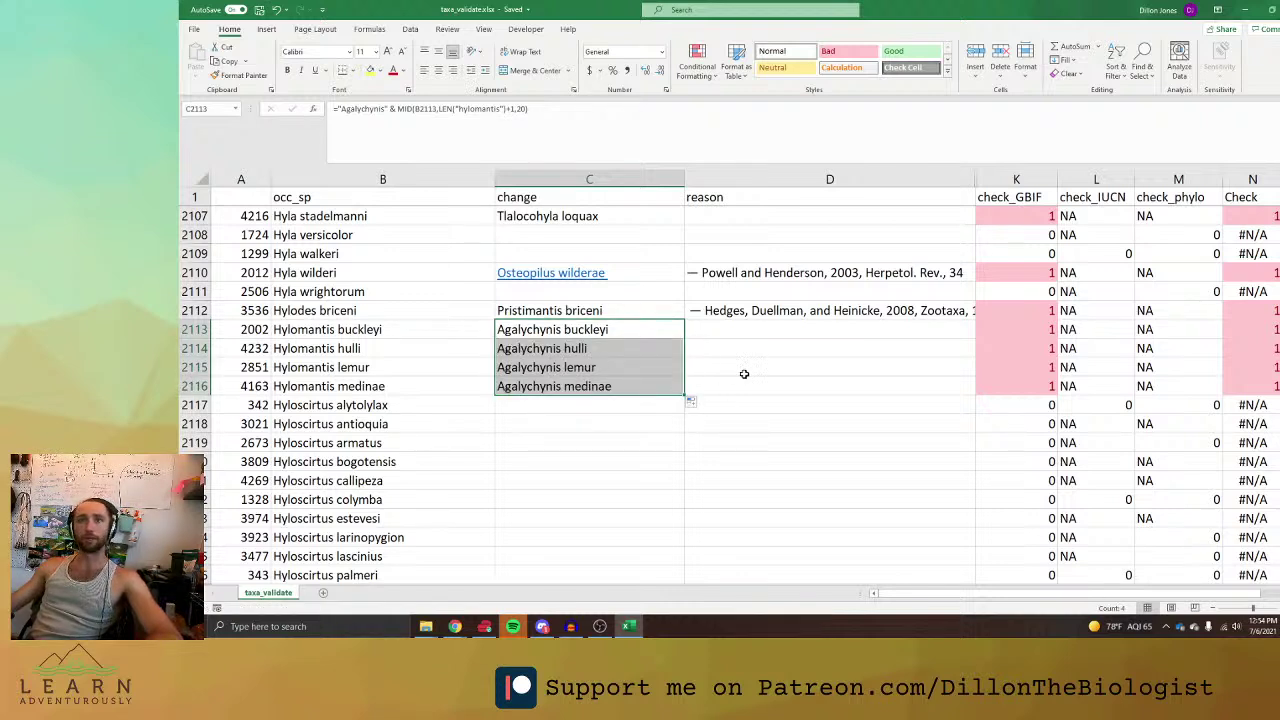
pyautogui.click(590, 336)
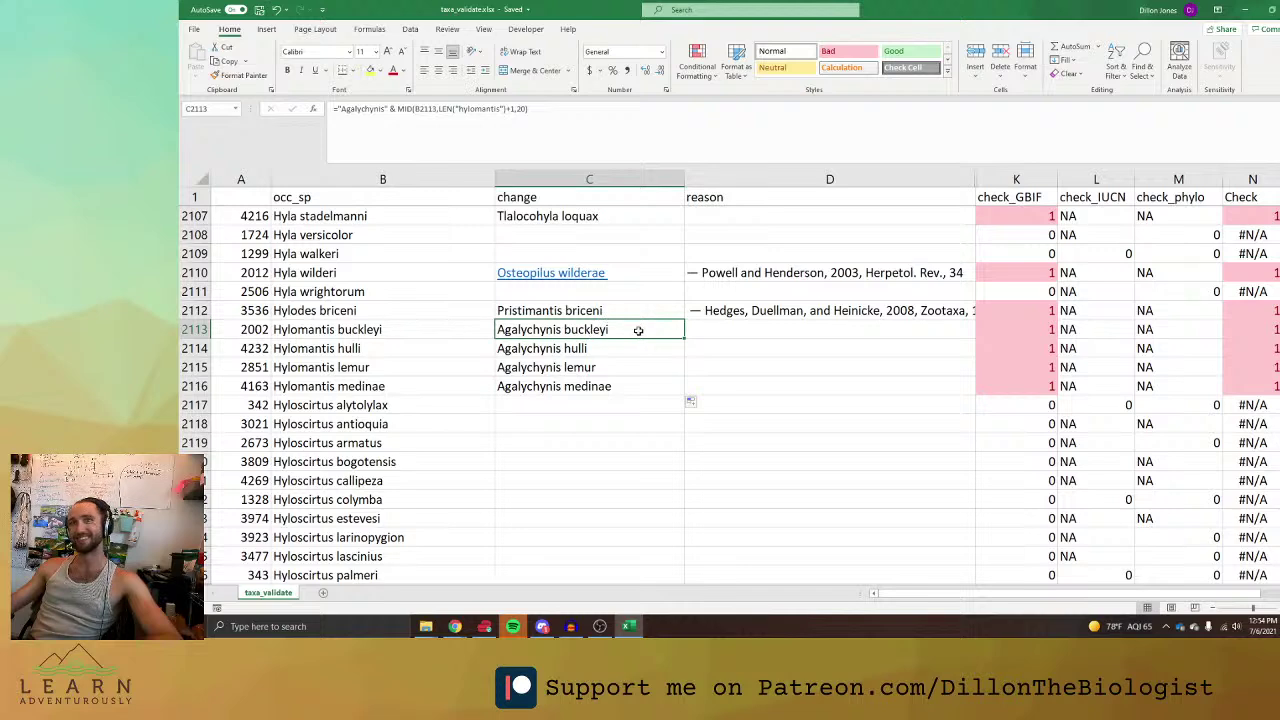
# Go back from the Agalychnis medinae page to the Hylomantis medinae Google results in the browser and look through them.
pyautogui.hotkey('alt', 'Tab')
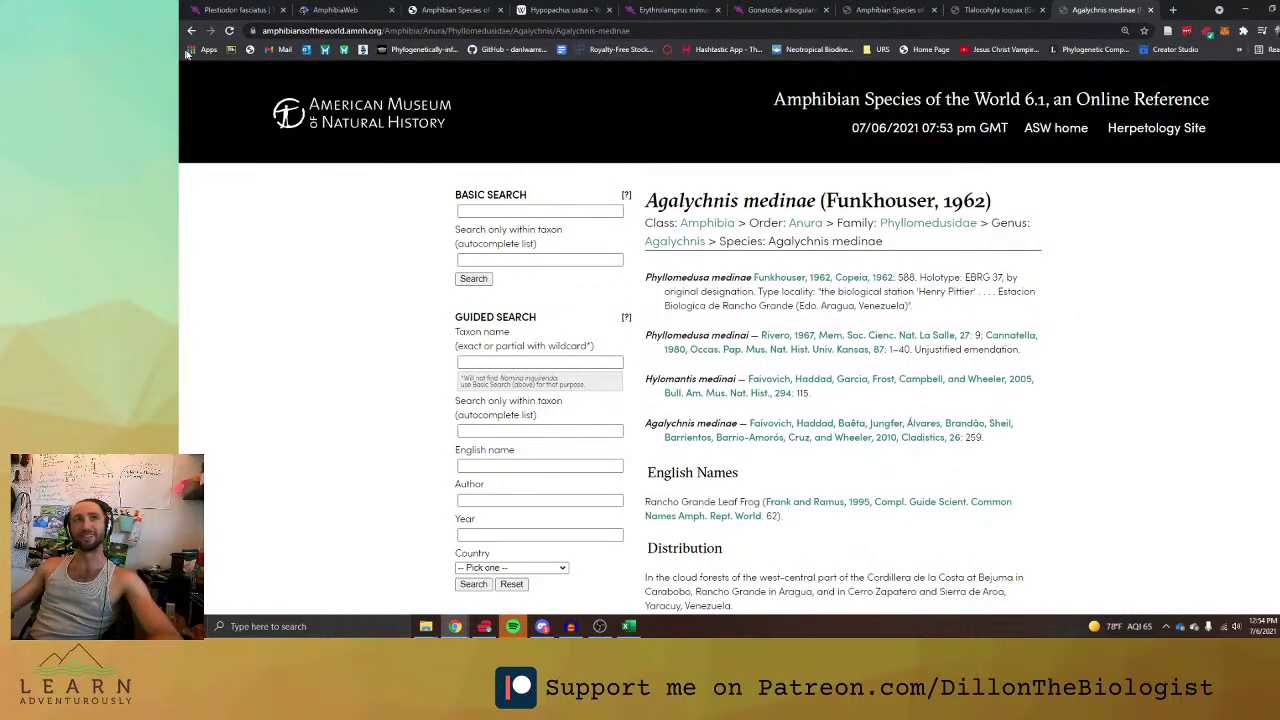
pyautogui.rightClick(192, 33)
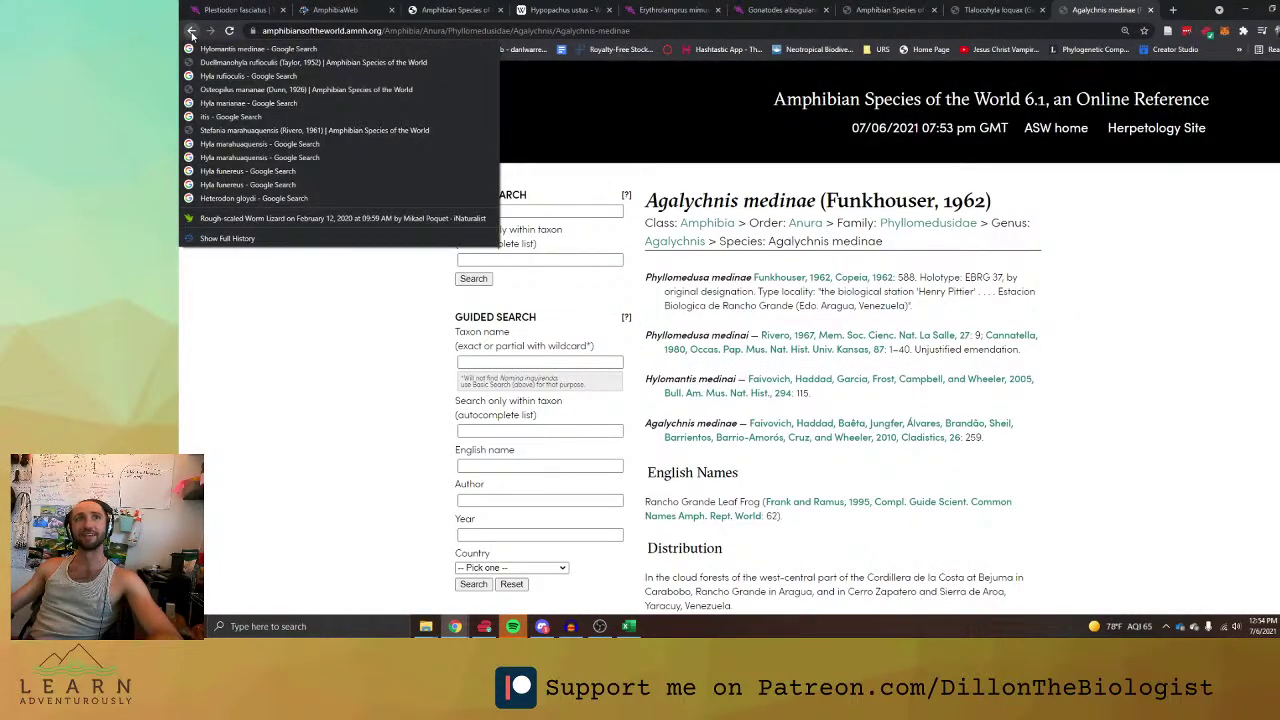
pyautogui.click(250, 48)
pyautogui.scroll(-10, 640, 350)
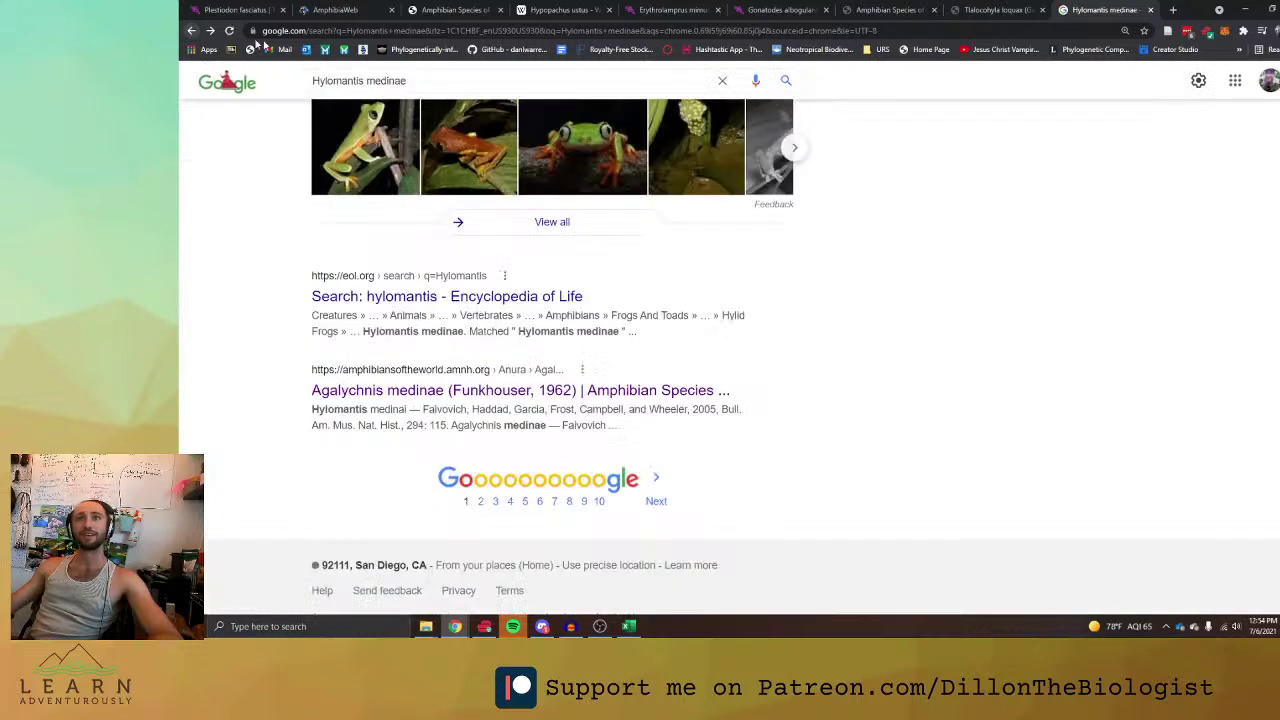
pyautogui.hotkey('alt', 'Tab')
# Convert the formulas in C2113:C2116 to plain values by copying them and pasting values in place.
pyautogui.click(753, 411)
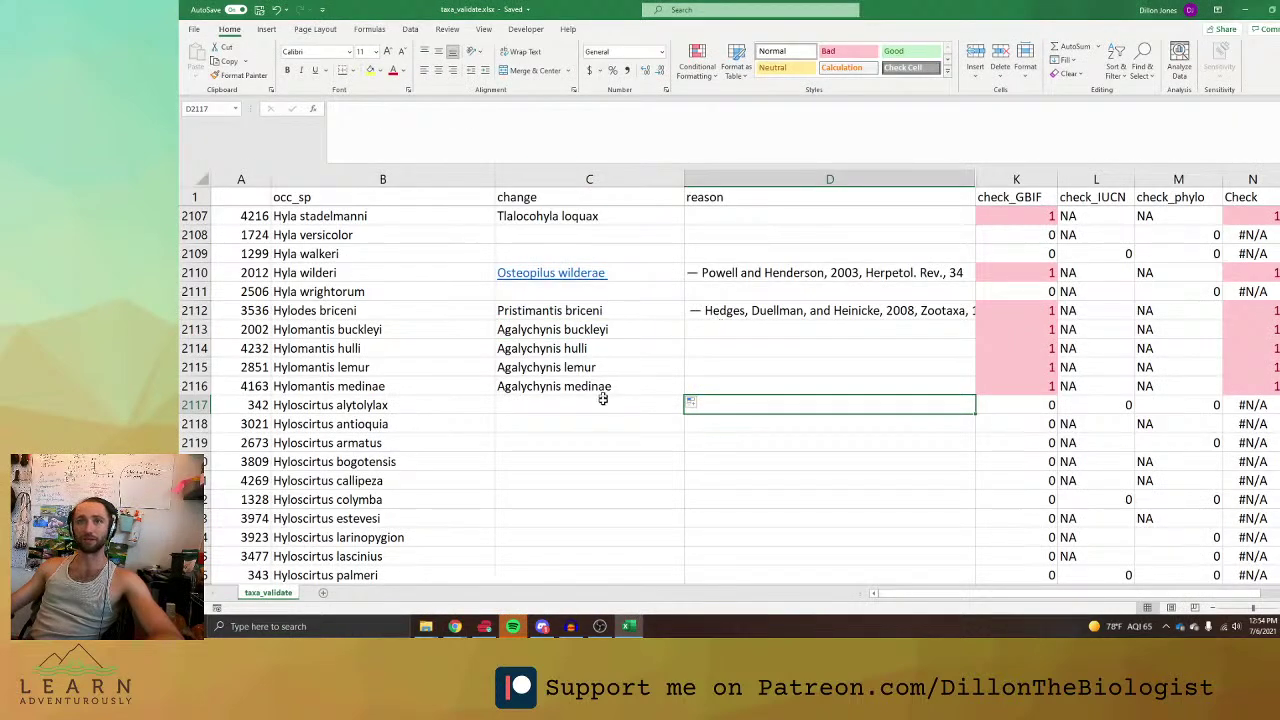
pyautogui.scroll(-1, 602, 398)
pyautogui.scroll(2, 600, 400)
pyautogui.moveTo(602, 386); pyautogui.dragTo(604, 442)
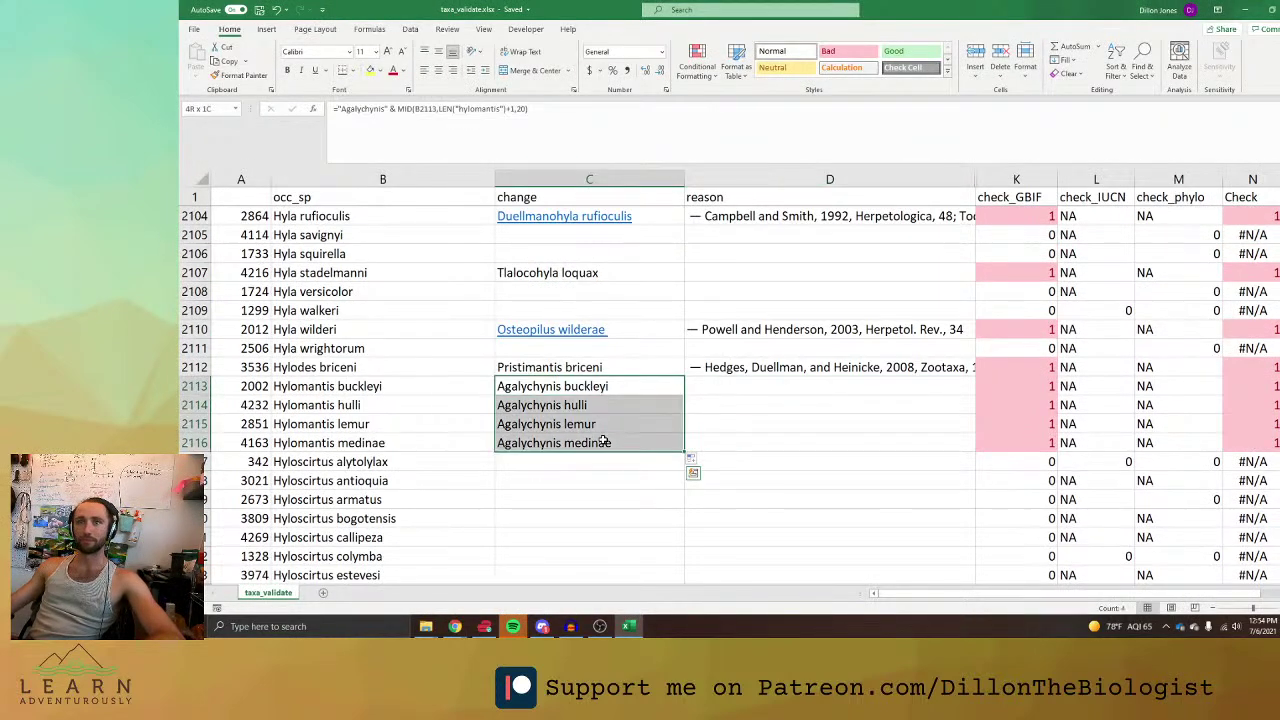
pyautogui.hotkey('ctrl', 'c')
pyautogui.rightClick(612, 387)
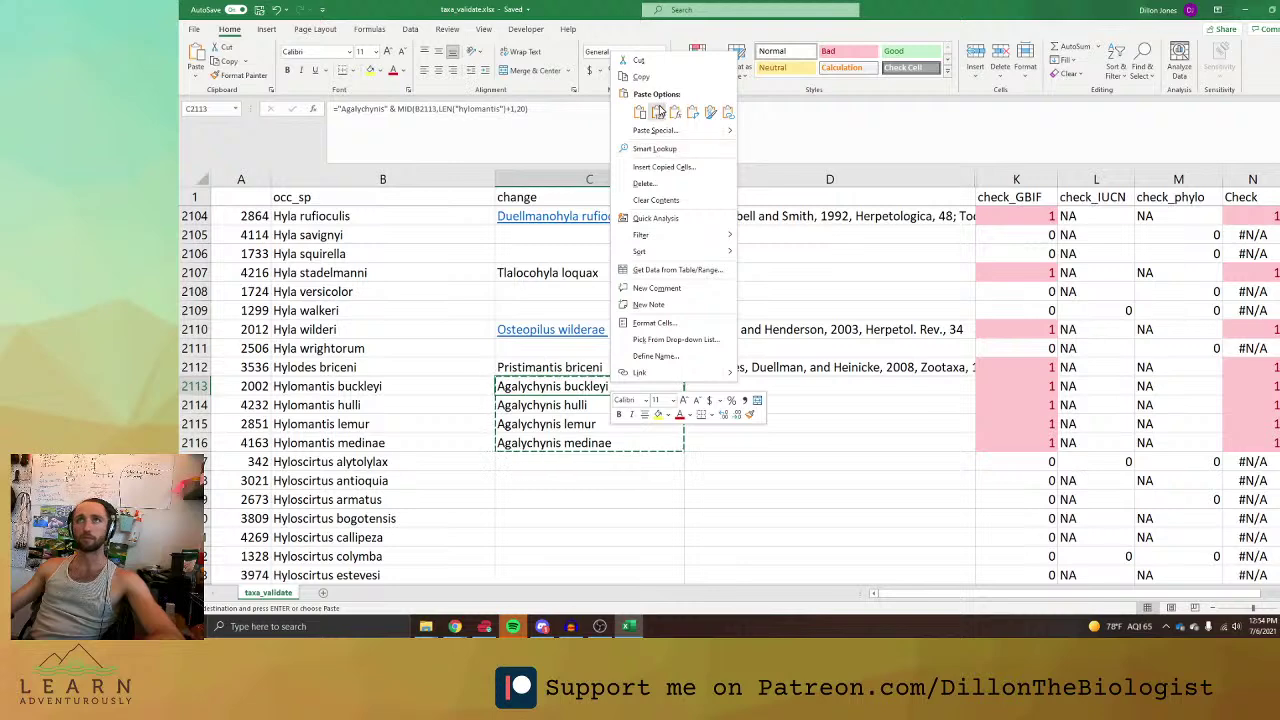
pyautogui.click(659, 112)
pyautogui.click(822, 331)
pyautogui.click(826, 463)
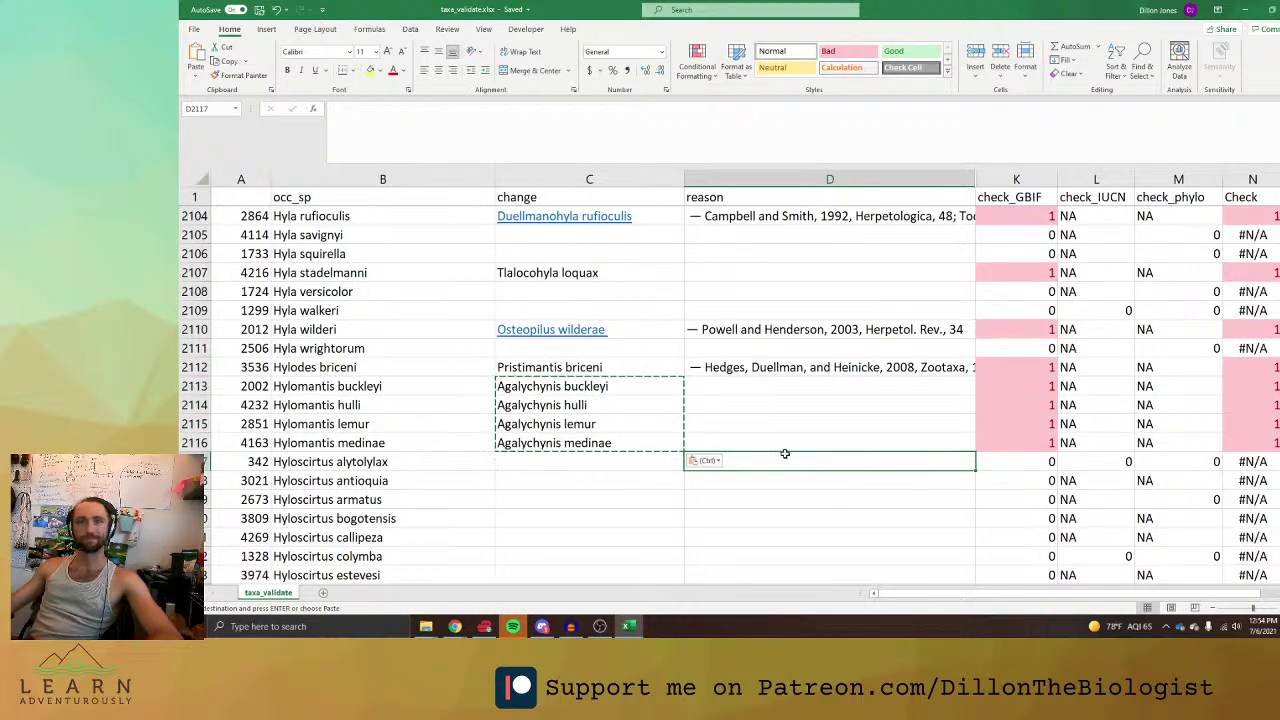
# Search AmphibiaWeb for the name Agalychynis buckleyi copied from C2113.
pyautogui.scroll(-4, 750, 452)
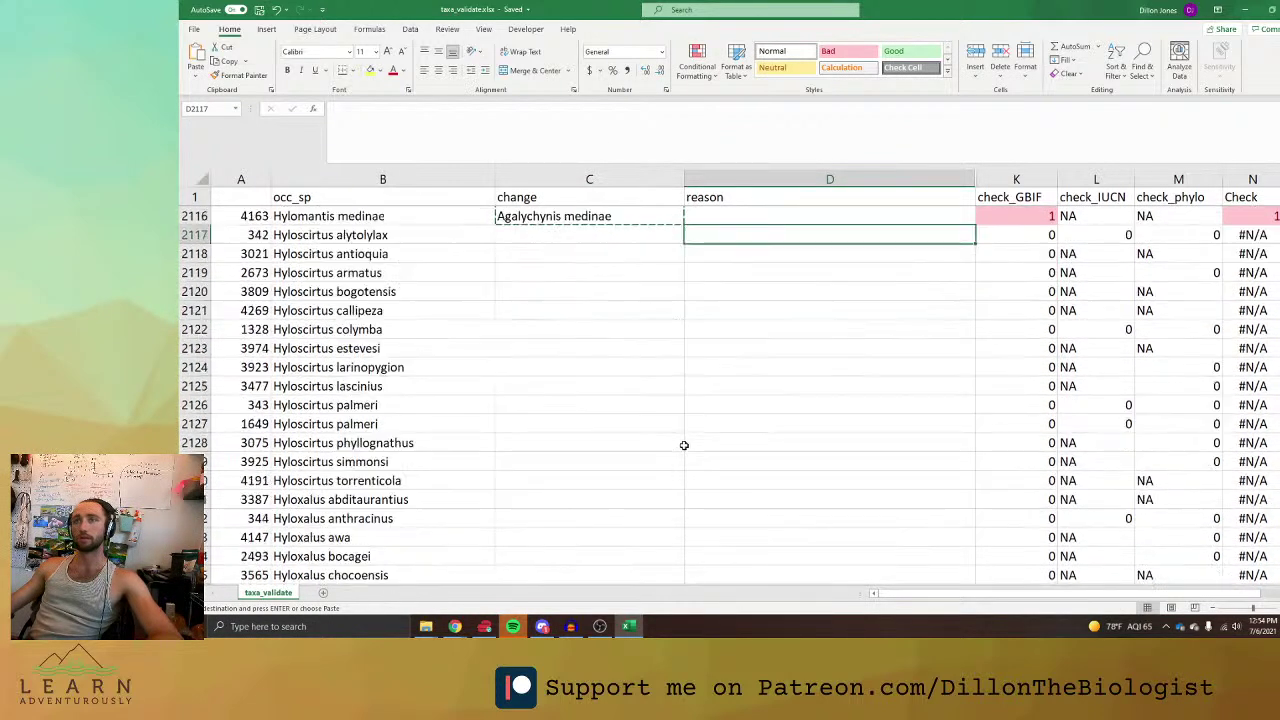
pyautogui.scroll(4, 686, 446)
pyautogui.click(643, 408)
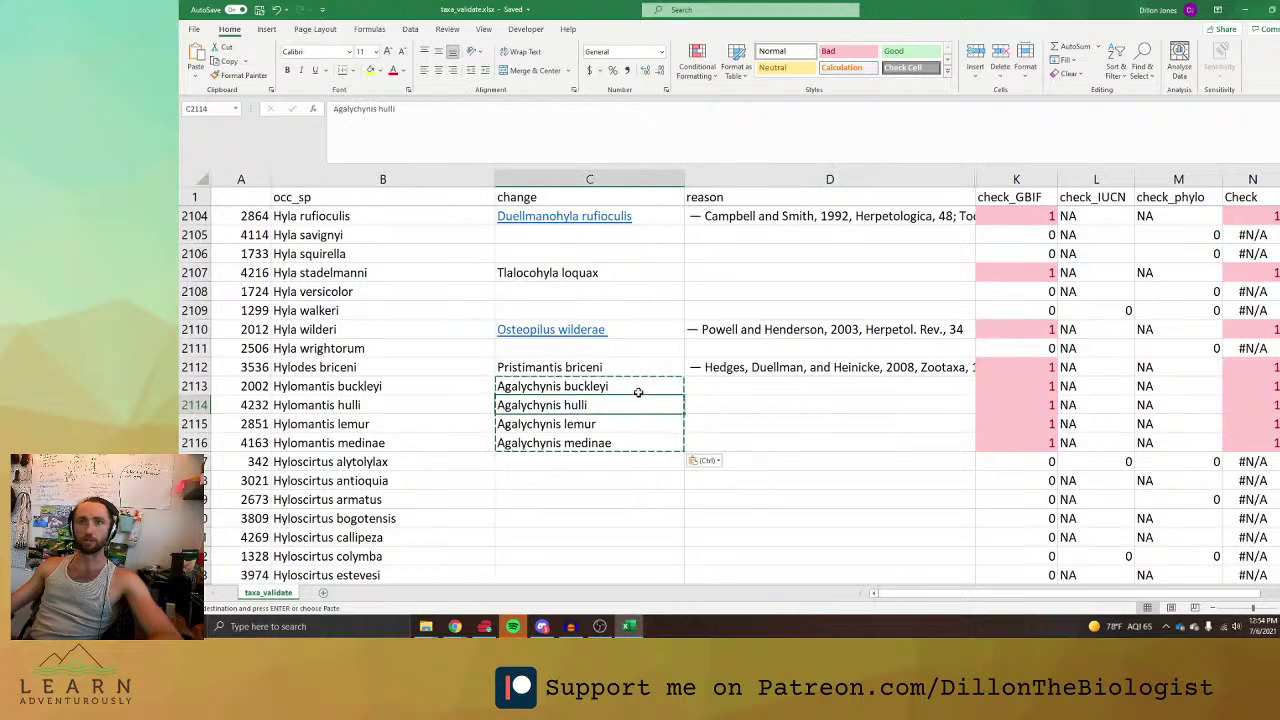
pyautogui.click(455, 626)
pyautogui.click(460, 10)
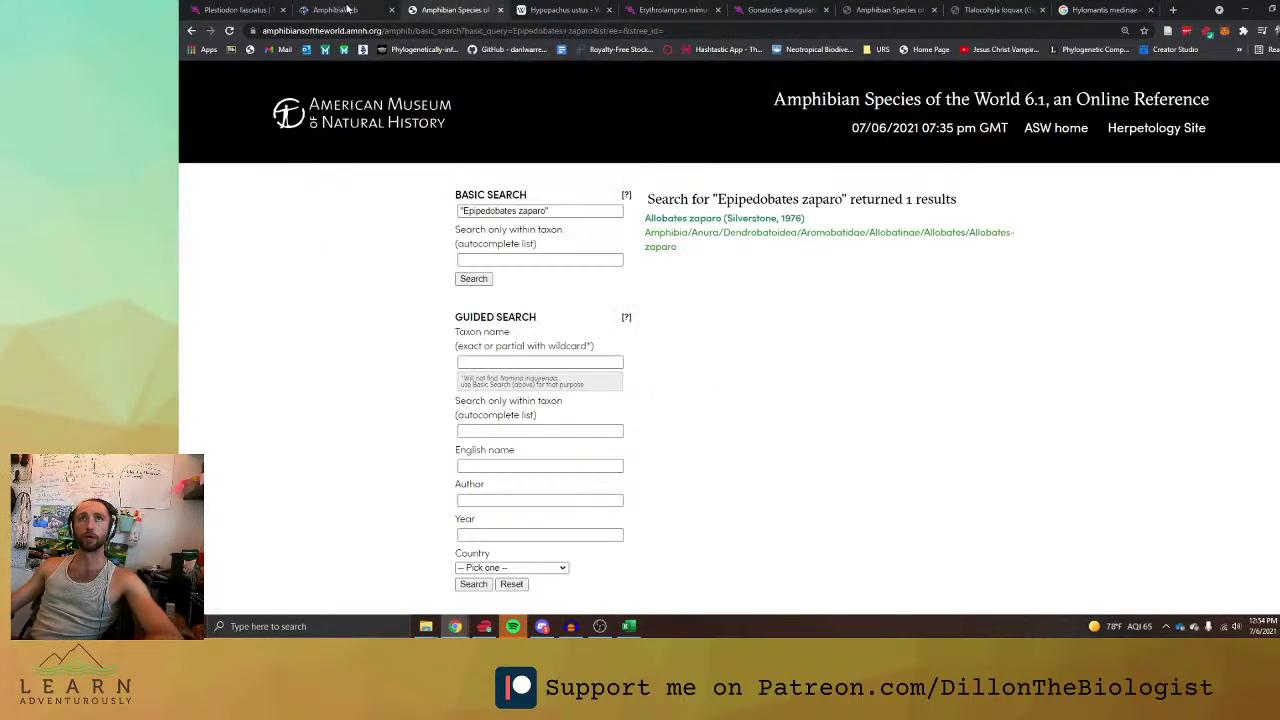
pyautogui.click(347, 9)
pyautogui.click(247, 202)
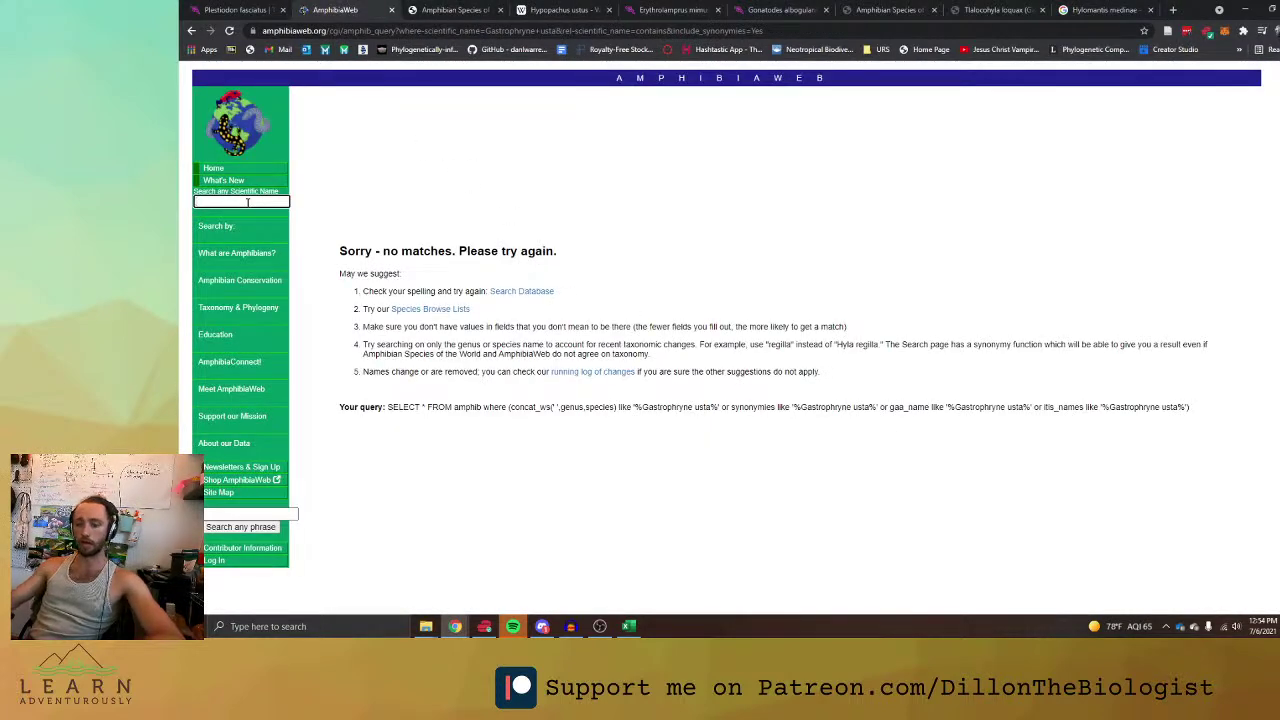
pyautogui.hotkey('ctrl', 'v')
pyautogui.press('Return')
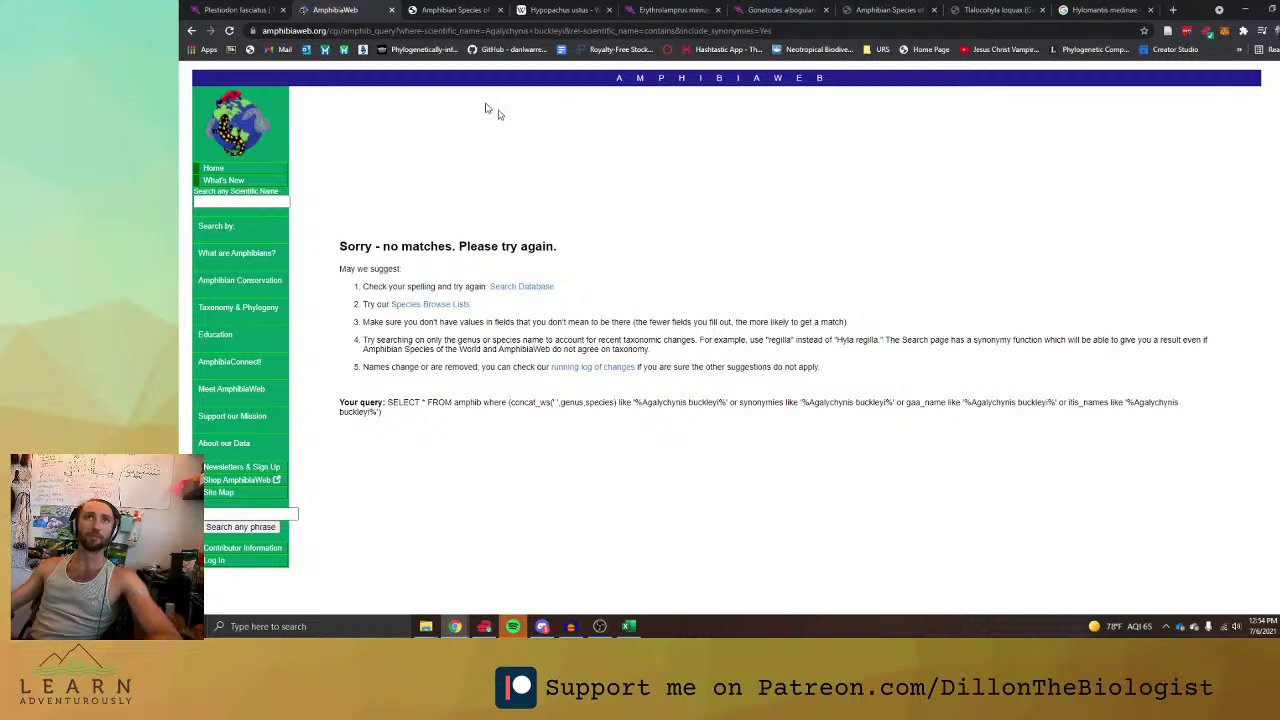
# Search Google for Agalychynis buckleyi to check the spelling of the genus name.
pyautogui.click(1105, 9)
pyautogui.hotkey('ctrl', 'l')
pyautogui.hotkey('ctrl', 'v')
pyautogui.press('Return')
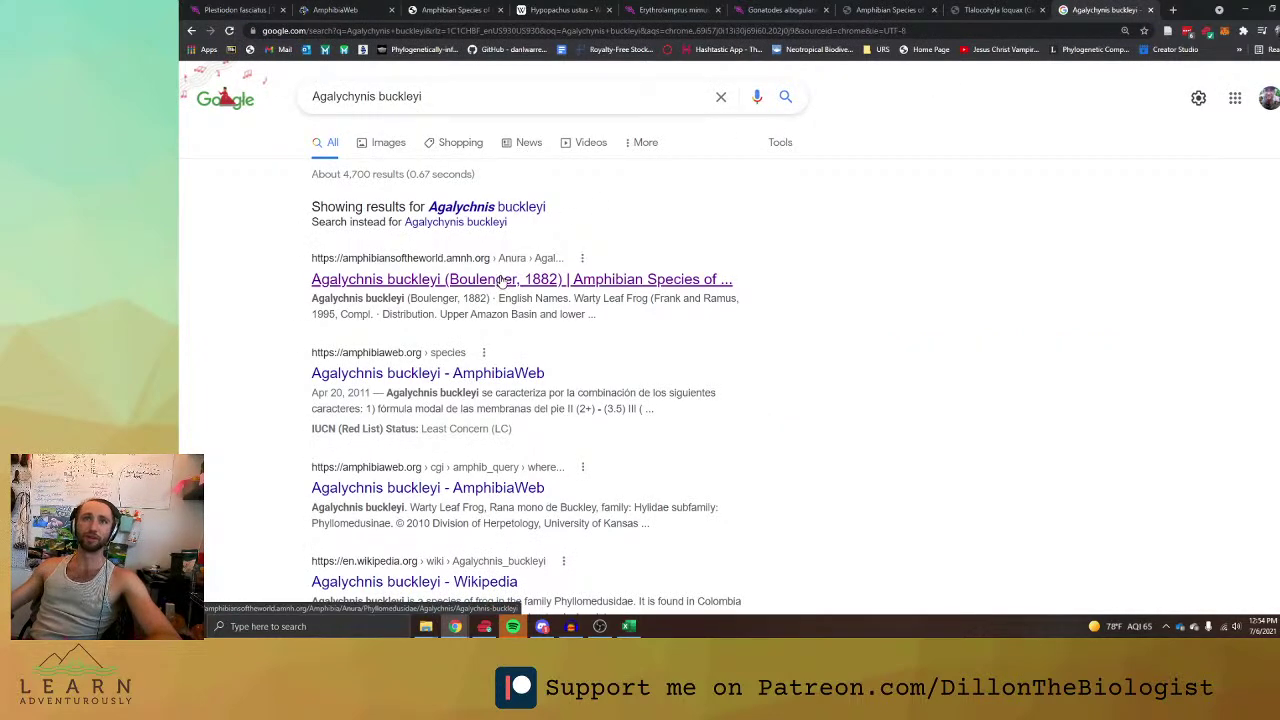
# Undo the pasted values in C2113:C2116 of the spreadsheet and compare the formula's genus spelling with the Google results.
pyautogui.hotkey('alt', 'Tab')
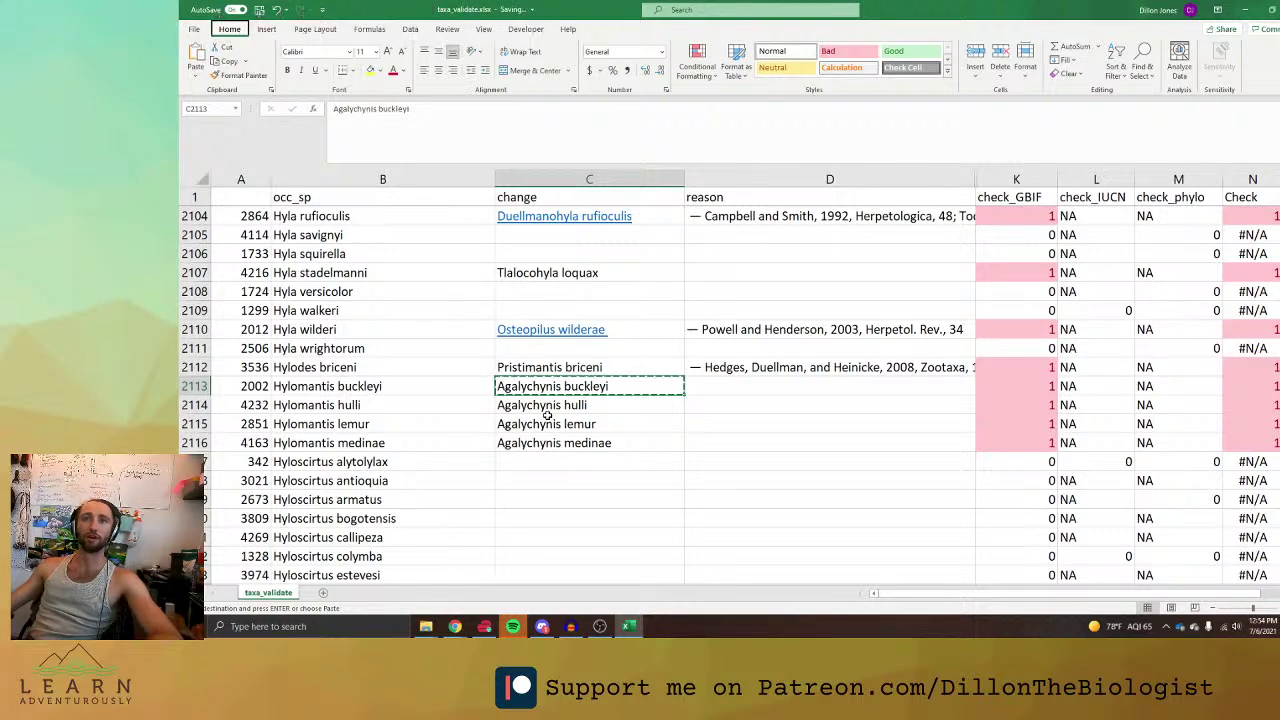
pyautogui.moveTo(538, 386); pyautogui.dragTo(548, 443)
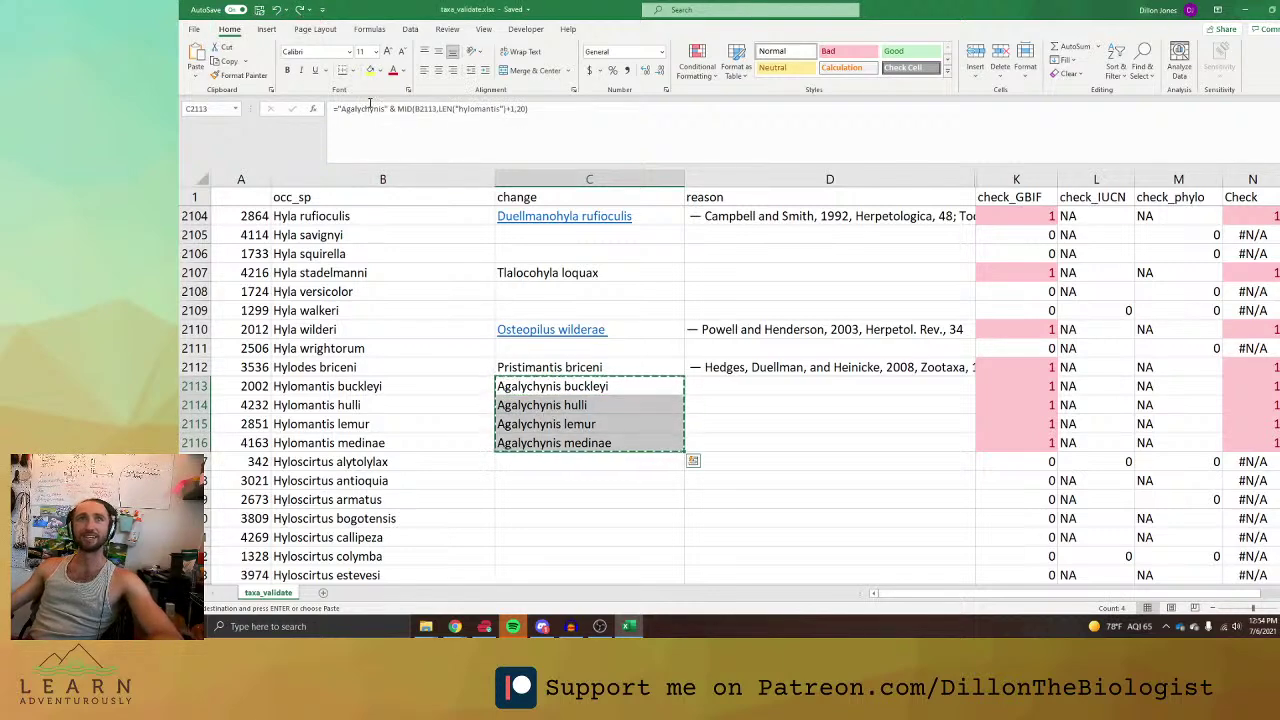
pyautogui.hotkey('alt', 'Tab')
pyautogui.hotkey('alt', 'Tab')
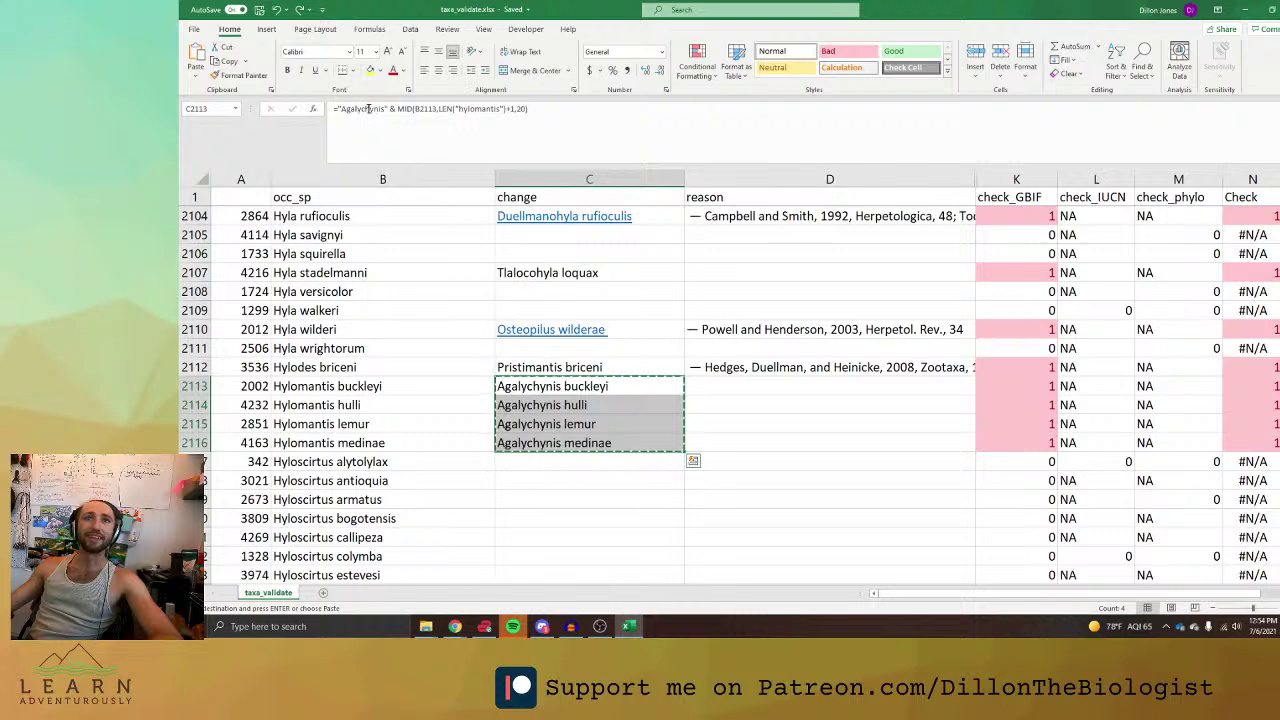
# Correct the genus to "Agalychnis" in the C2113 formula and fill the formula down through C2116.
pyautogui.click(399, 107)
pyautogui.press('BackSpace')
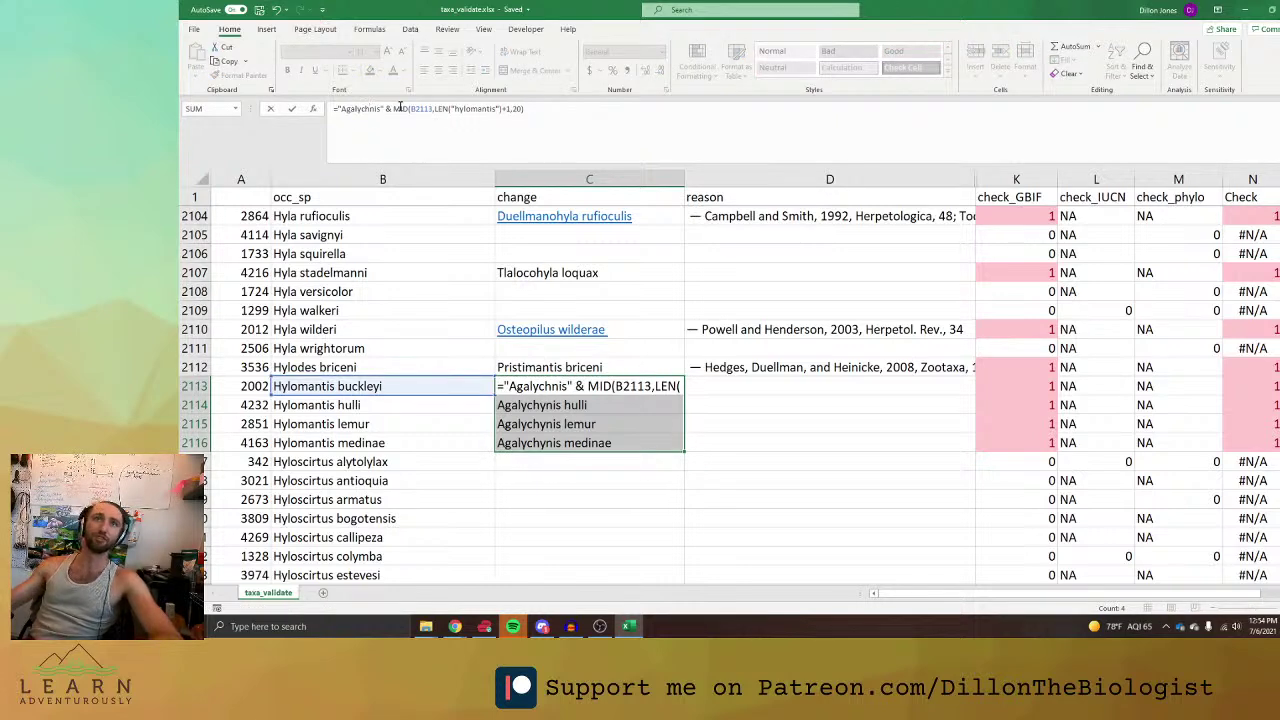
pyautogui.hotkey('alt', 'Tab')
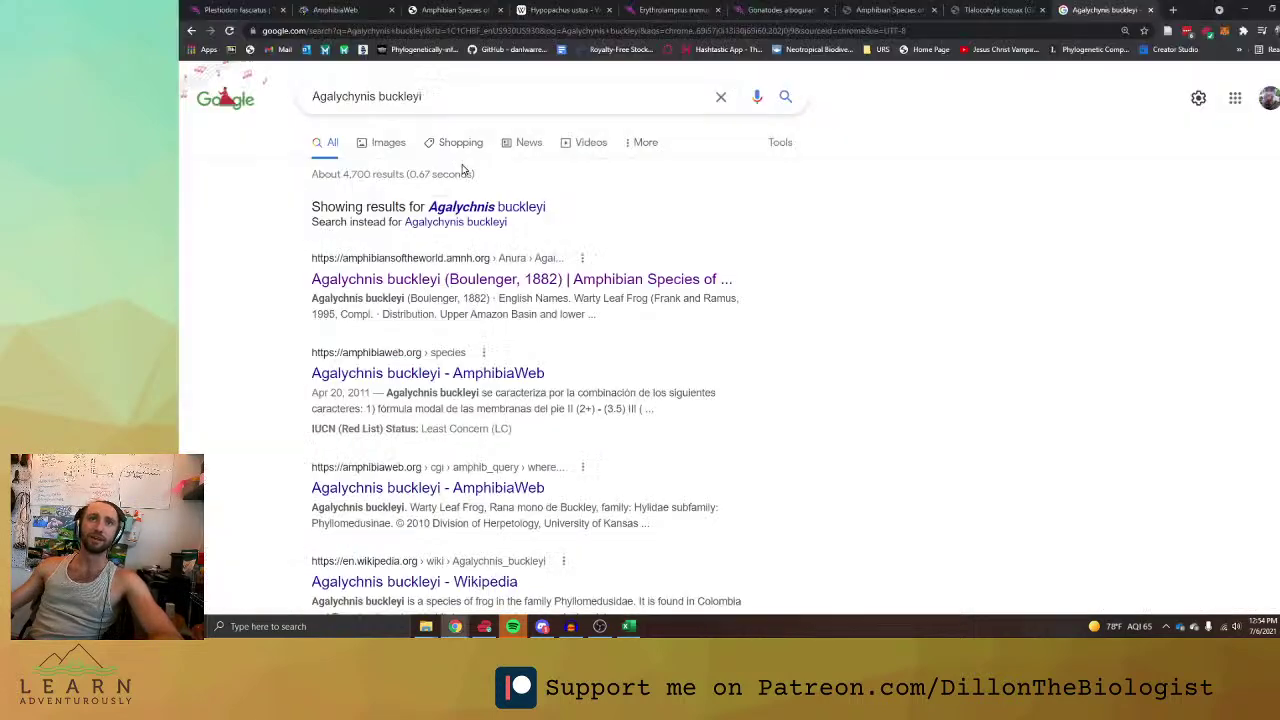
pyautogui.hotkey('alt', 'Tab')
pyautogui.click(288, 110)
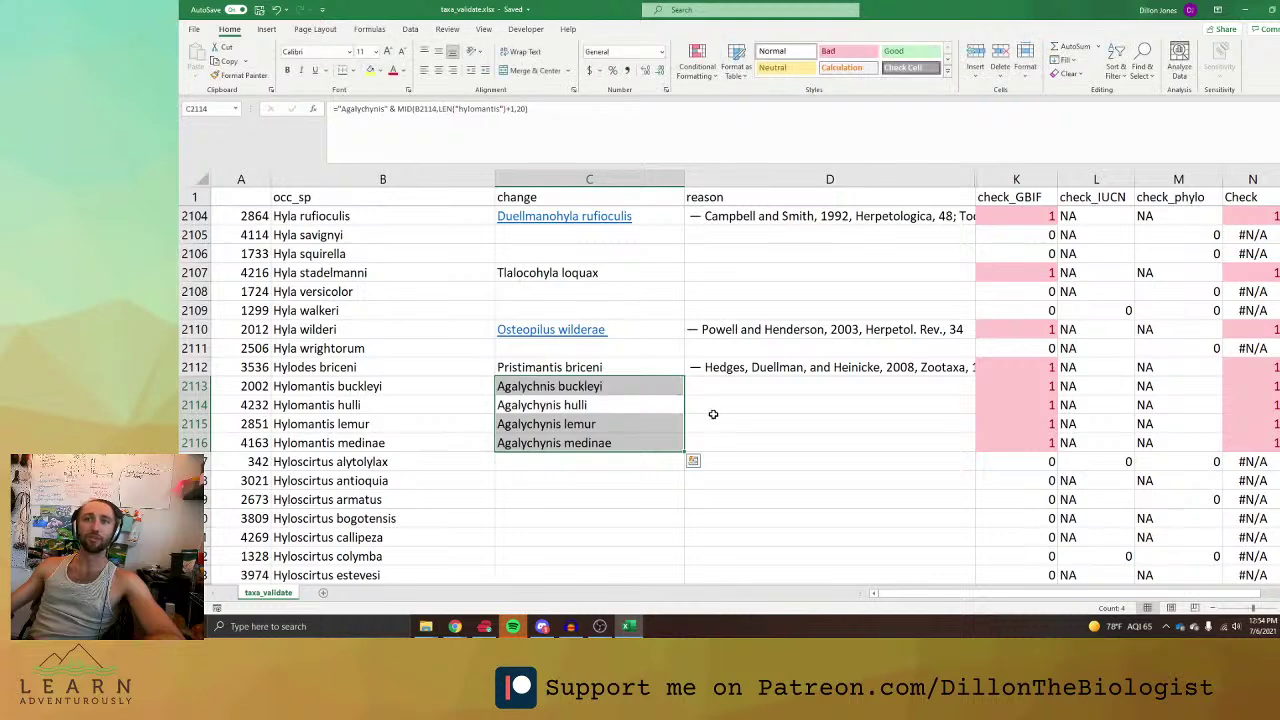
pyautogui.click(676, 390)
pyautogui.moveTo(684, 395); pyautogui.dragTo(676, 446)
# Copy the corrected name Agalychnis buckleyi from C2113 and search for it on AmphibiaWeb.
pyautogui.click(627, 395)
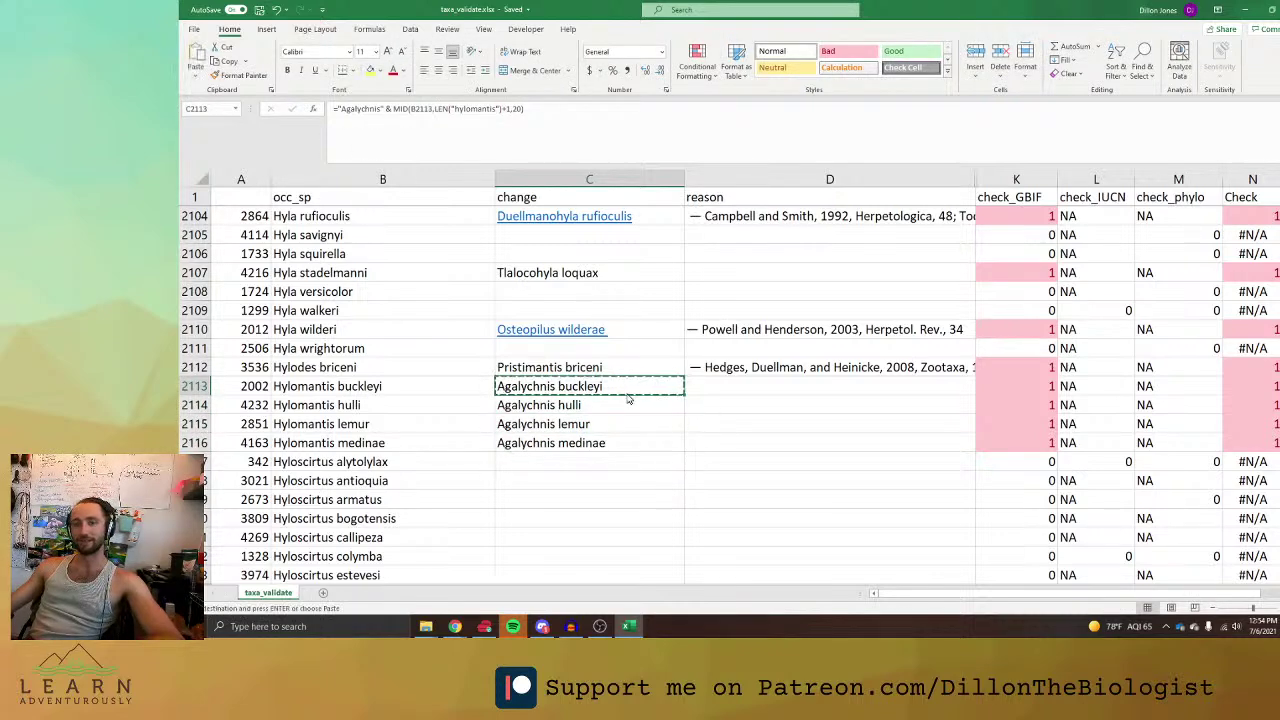
pyautogui.hotkey('alt', 'Tab')
pyautogui.click(640, 9)
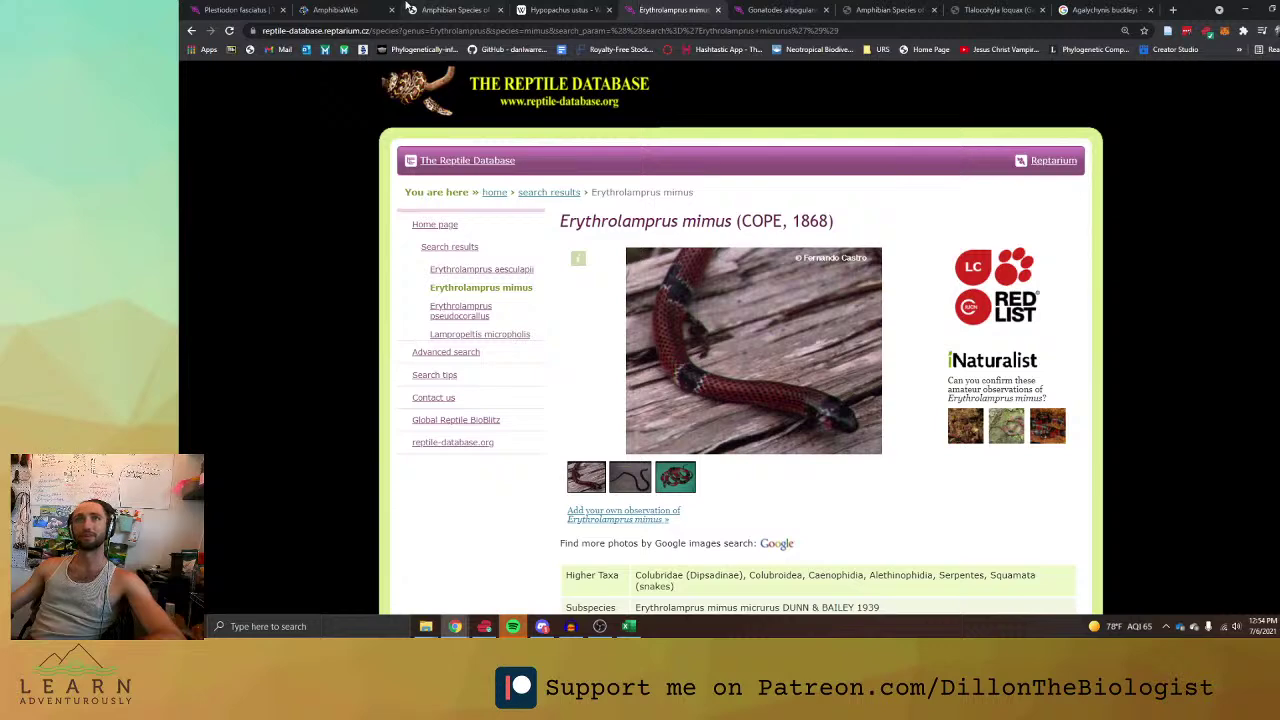
pyautogui.click(440, 9)
pyautogui.click(385, 9)
pyautogui.click(469, 7)
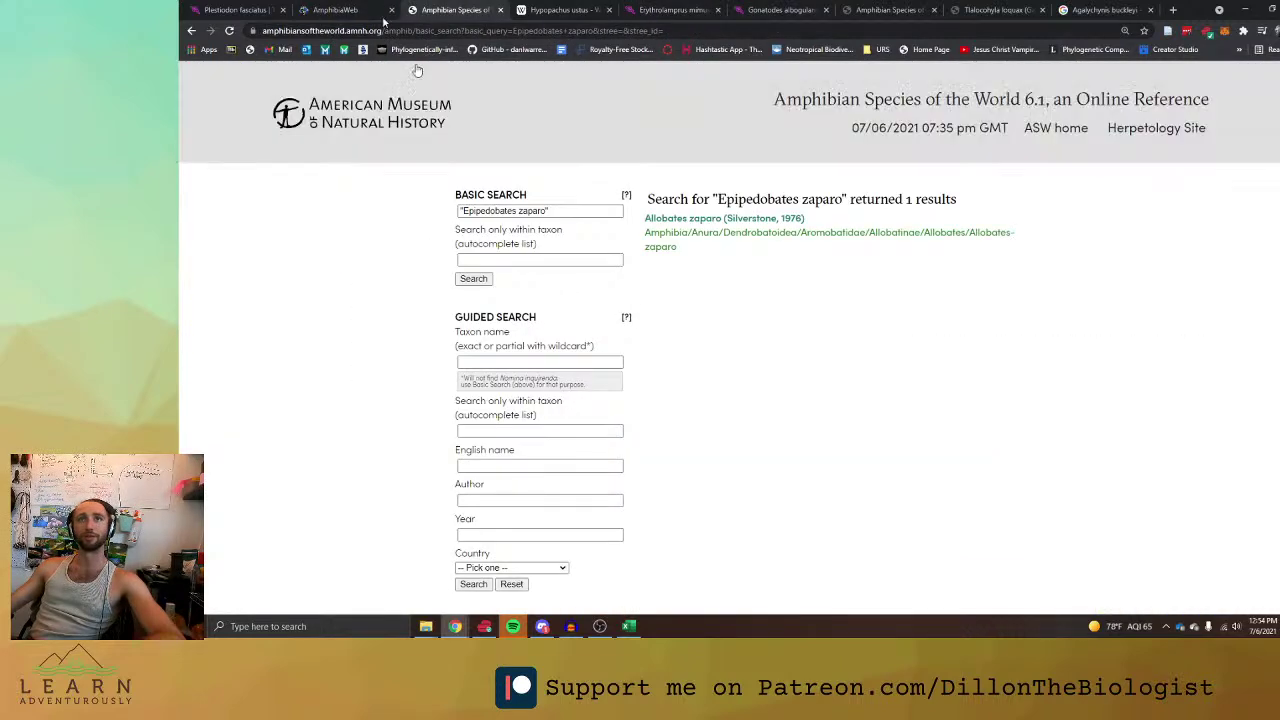
pyautogui.click(335, 9)
pyautogui.click(231, 201)
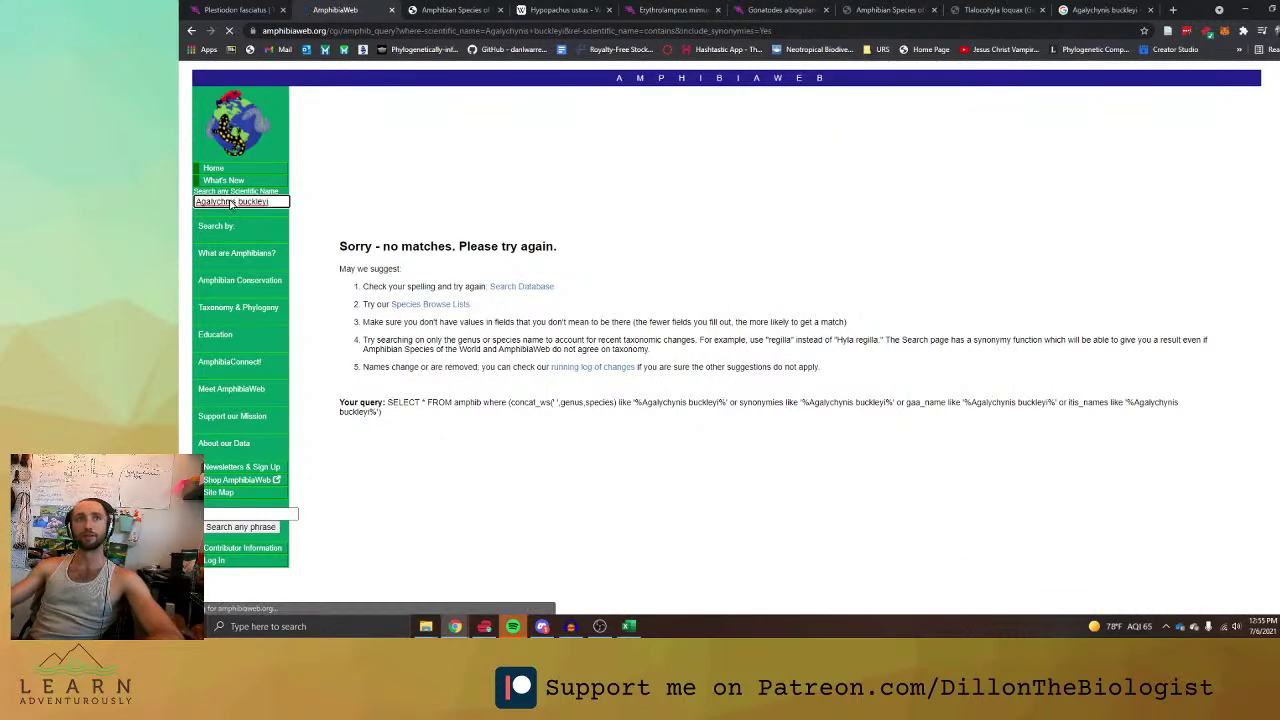
pyautogui.press('Return')
# Copy Agalychnis hulli from C2114 and search for it on AmphibiaWeb.
pyautogui.hotkey('alt', 'Tab')
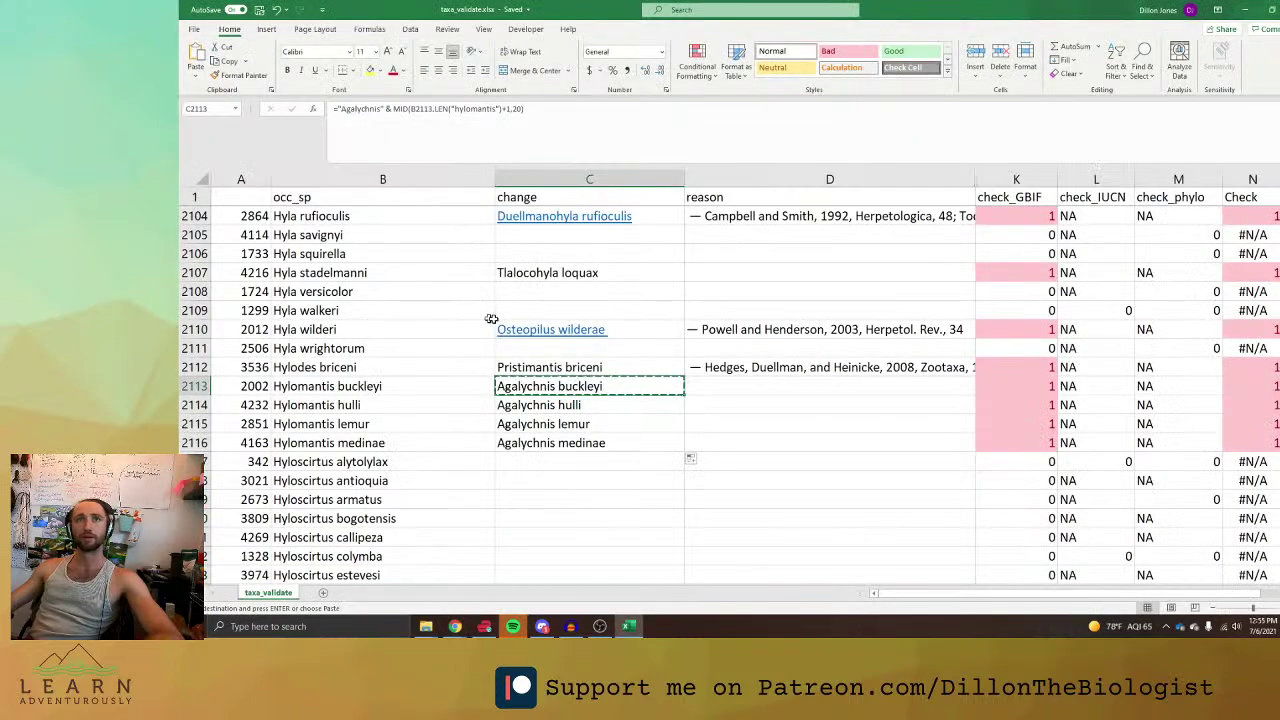
pyautogui.click(563, 403)
pyautogui.hotkey('alt', 'Tab')
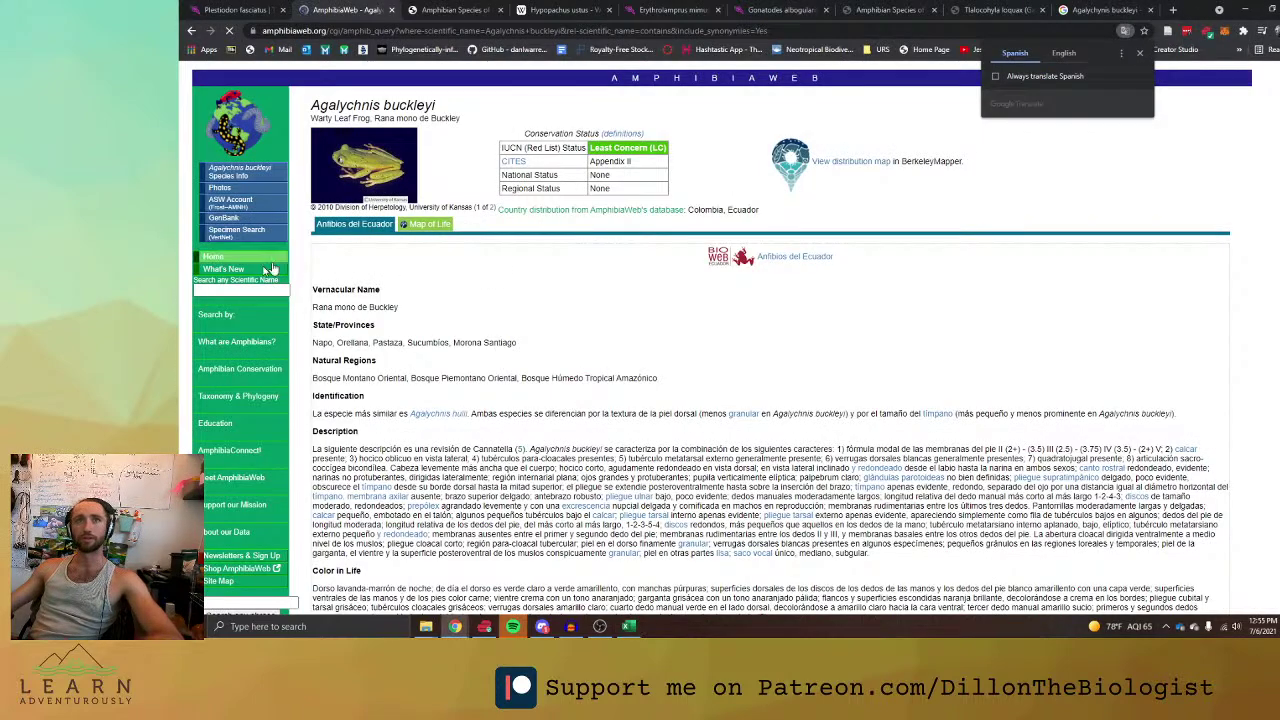
pyautogui.click(245, 290)
pyautogui.hotkey('ctrl', 'v')
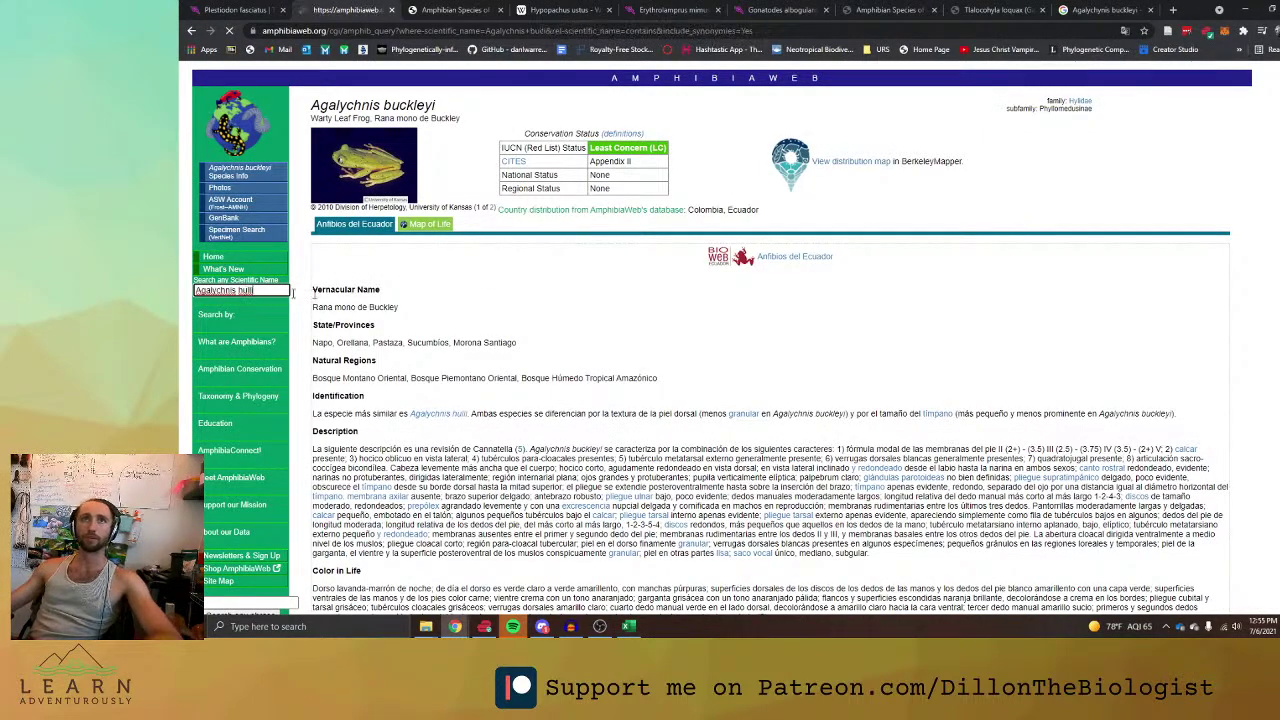
# Copy Agalychnis lemur from C2115 and search for it on AmphibiaWeb.
pyautogui.hotkey('alt', 'Tab')
pyautogui.click(522, 430)
pyautogui.hotkey('ctrl', 'c')
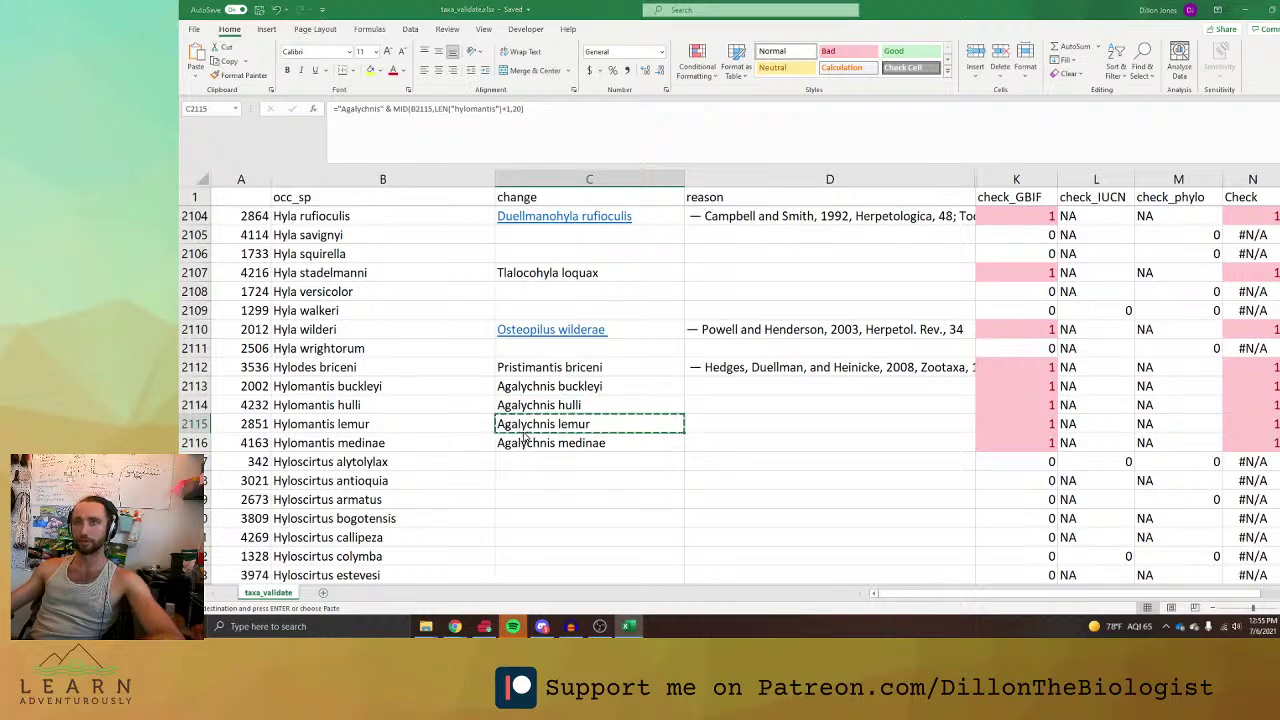
pyautogui.hotkey('alt', 'Tab')
pyautogui.click(270, 290)
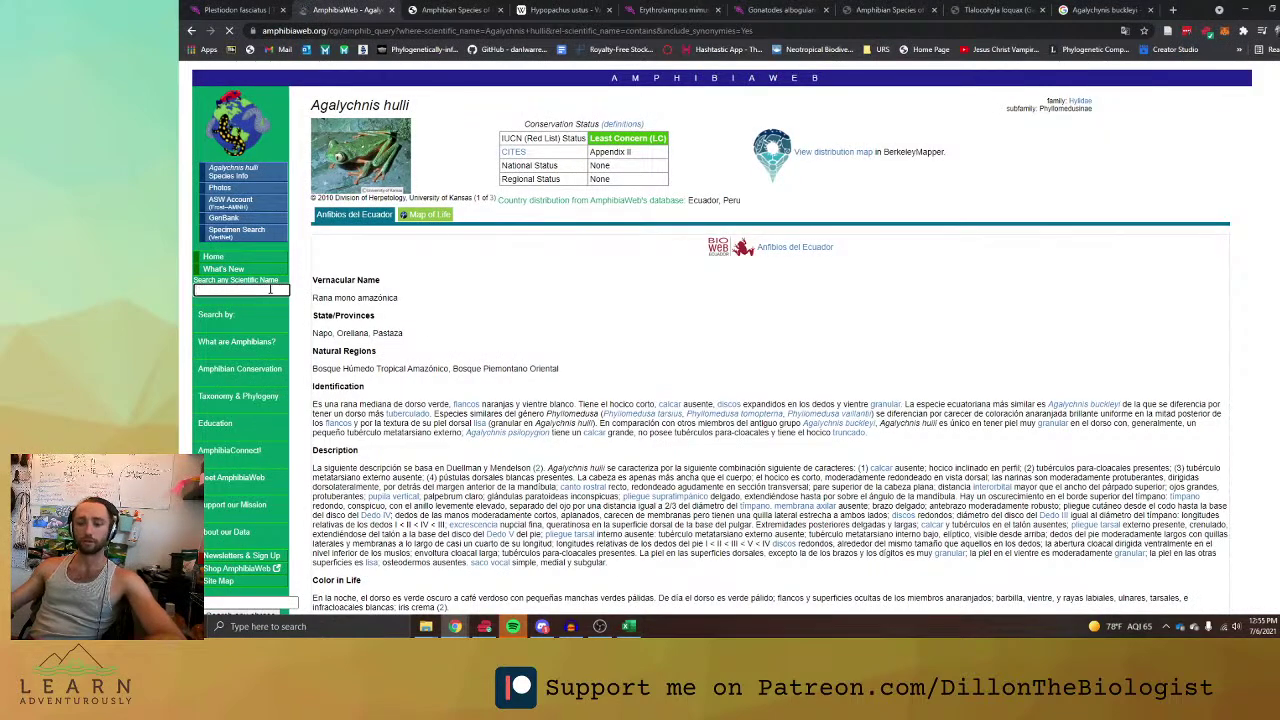
# Copy Agalychnis medinae from C2116 and search for it on AmphibiaWeb.
pyautogui.hotkey('alt', 'Tab')
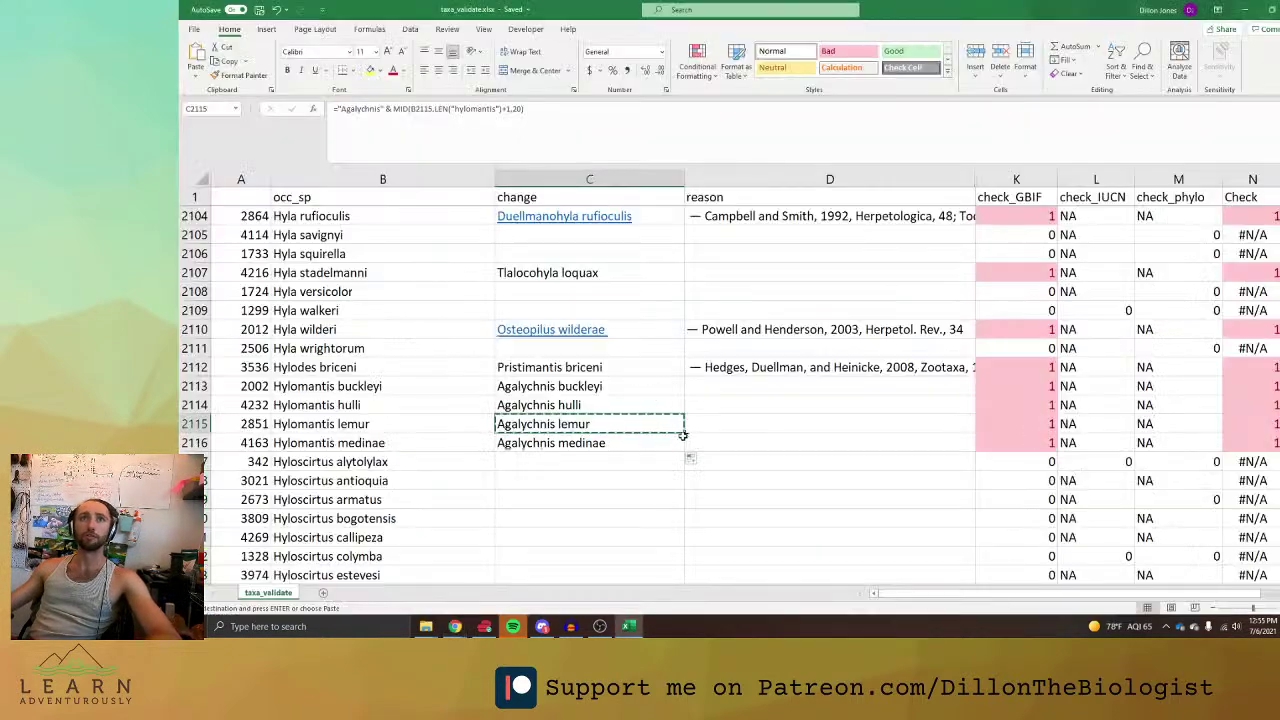
pyautogui.click(587, 446)
pyautogui.hotkey('ctrl', 'c')
pyautogui.hotkey('alt', 'Tab')
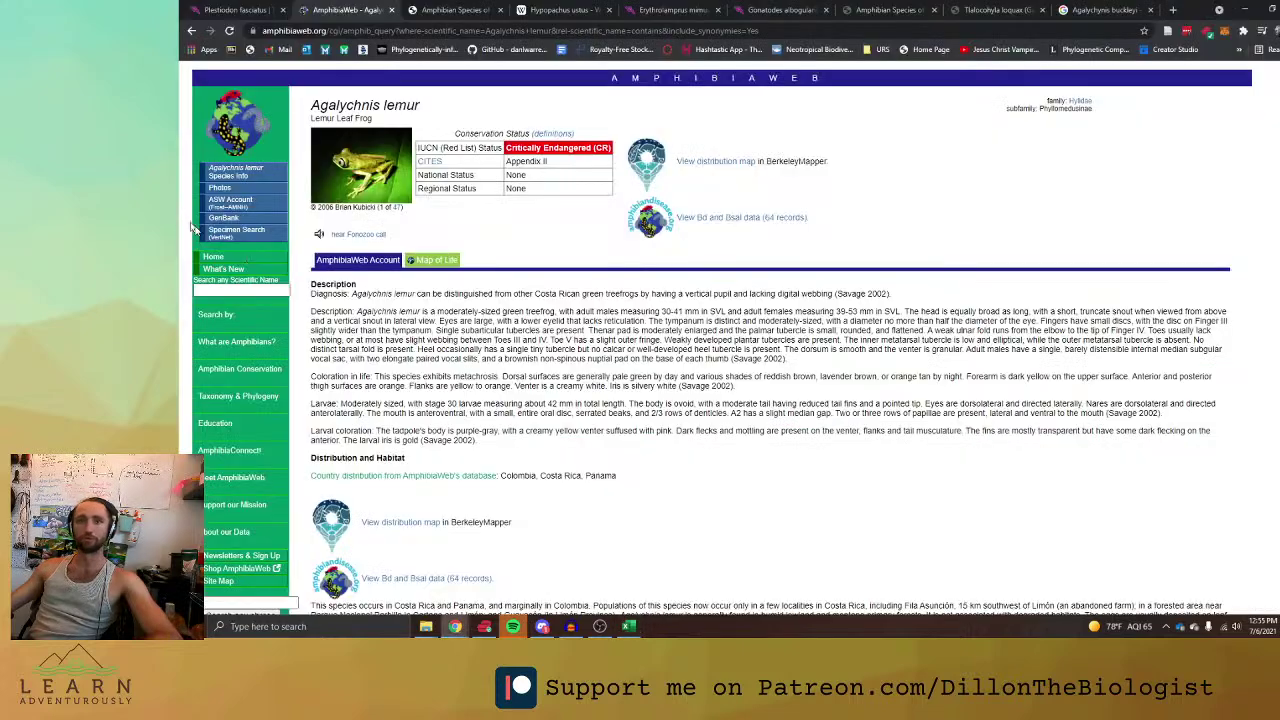
pyautogui.click(253, 289)
pyautogui.hotkey('ctrl', 'v')
pyautogui.press('Return')
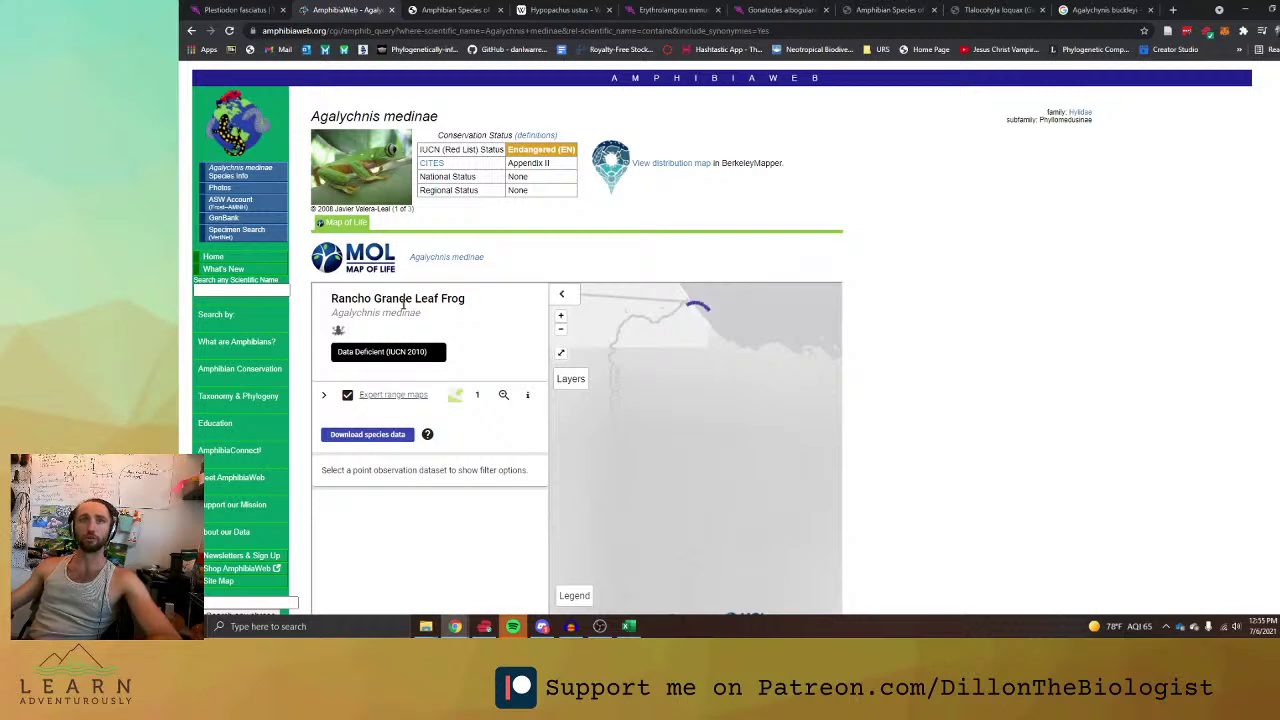
# Return to the taxa_validate sheet and examine the next flagged species group, the Hypodactylus names in rows 2159 to 2164.
pyautogui.hotkey('alt', 'Tab')
pyautogui.click(691, 404)
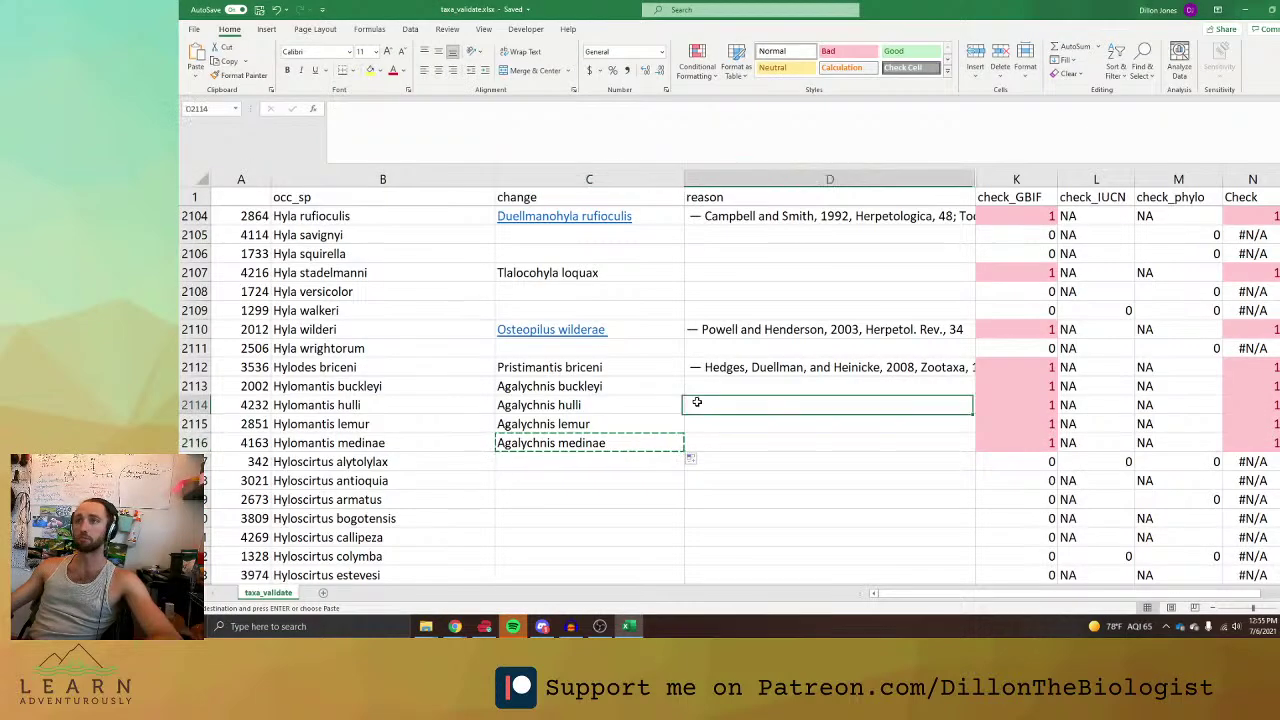
pyautogui.scroll(-15, 713, 405)
pyautogui.scroll(-2, 713, 405)
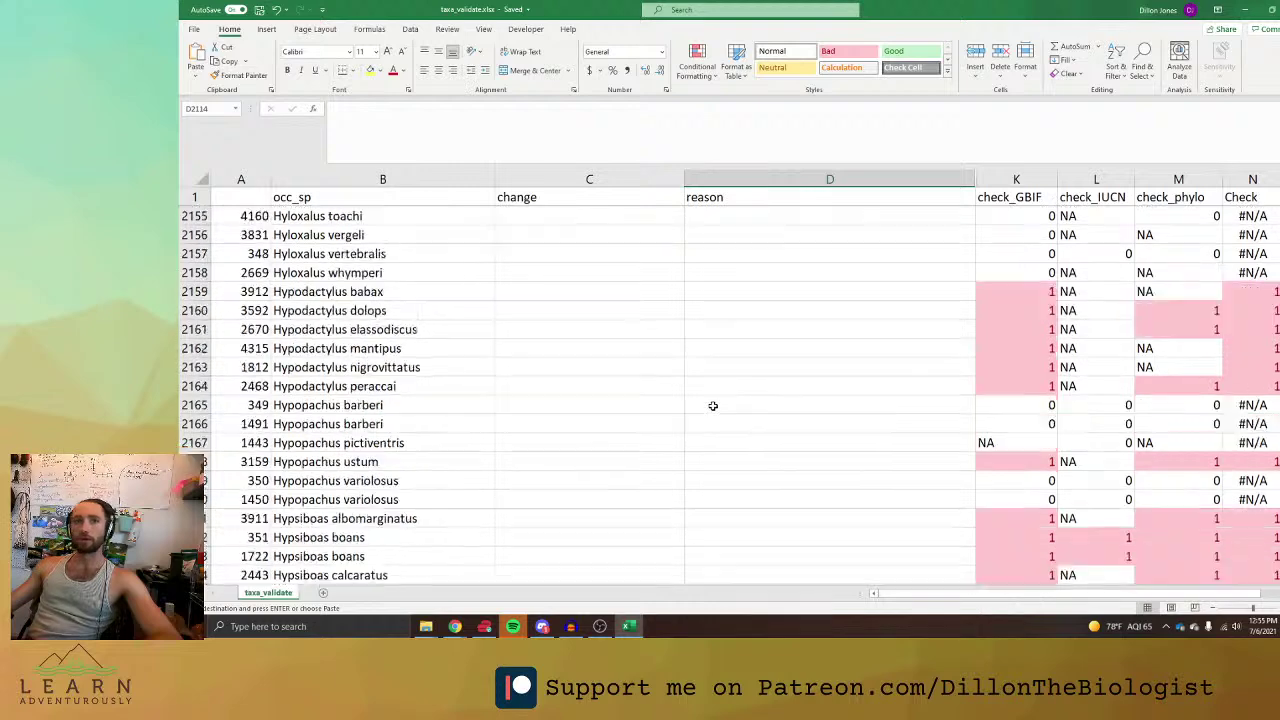
pyautogui.click(815, 388)
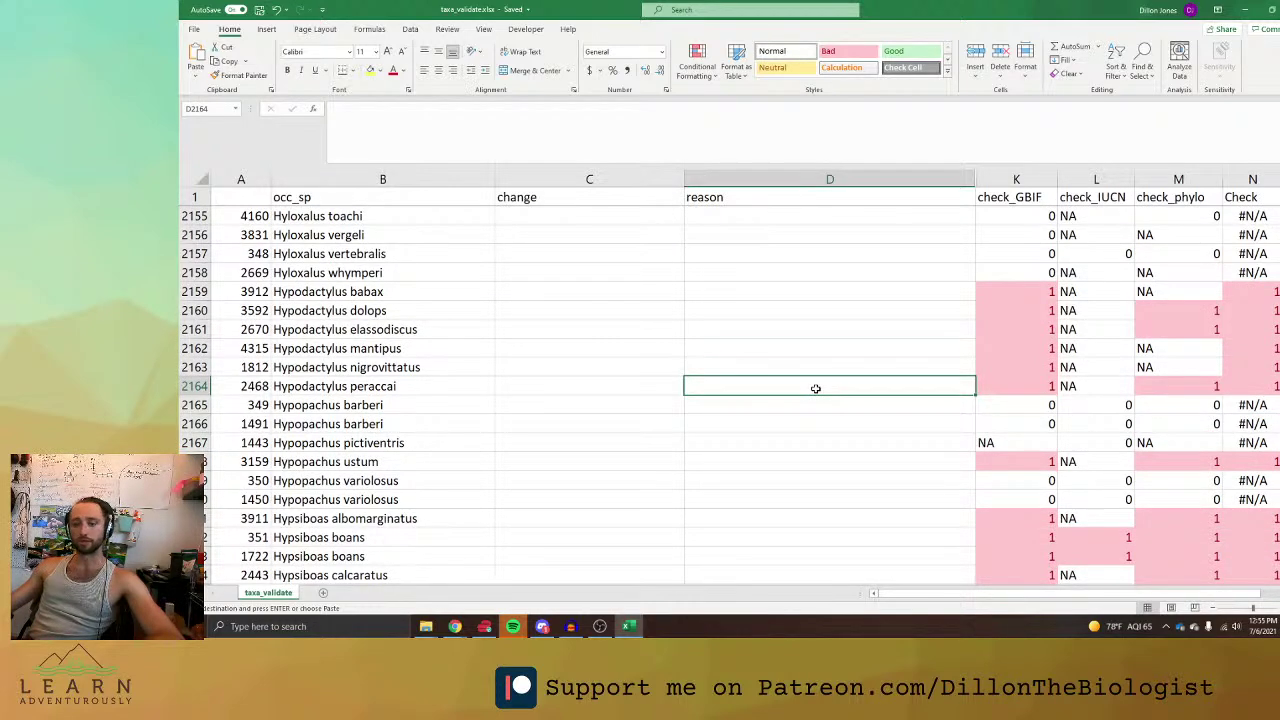
pyautogui.press('Return')
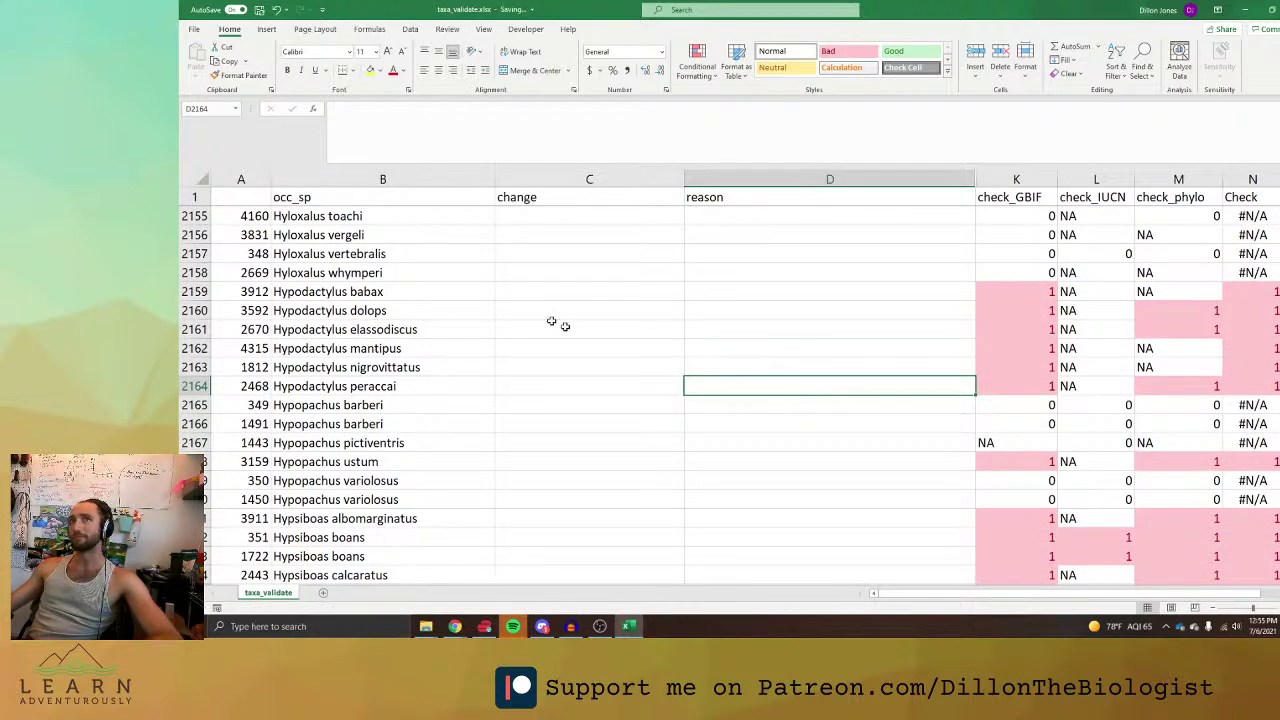
pyautogui.click(857, 311)
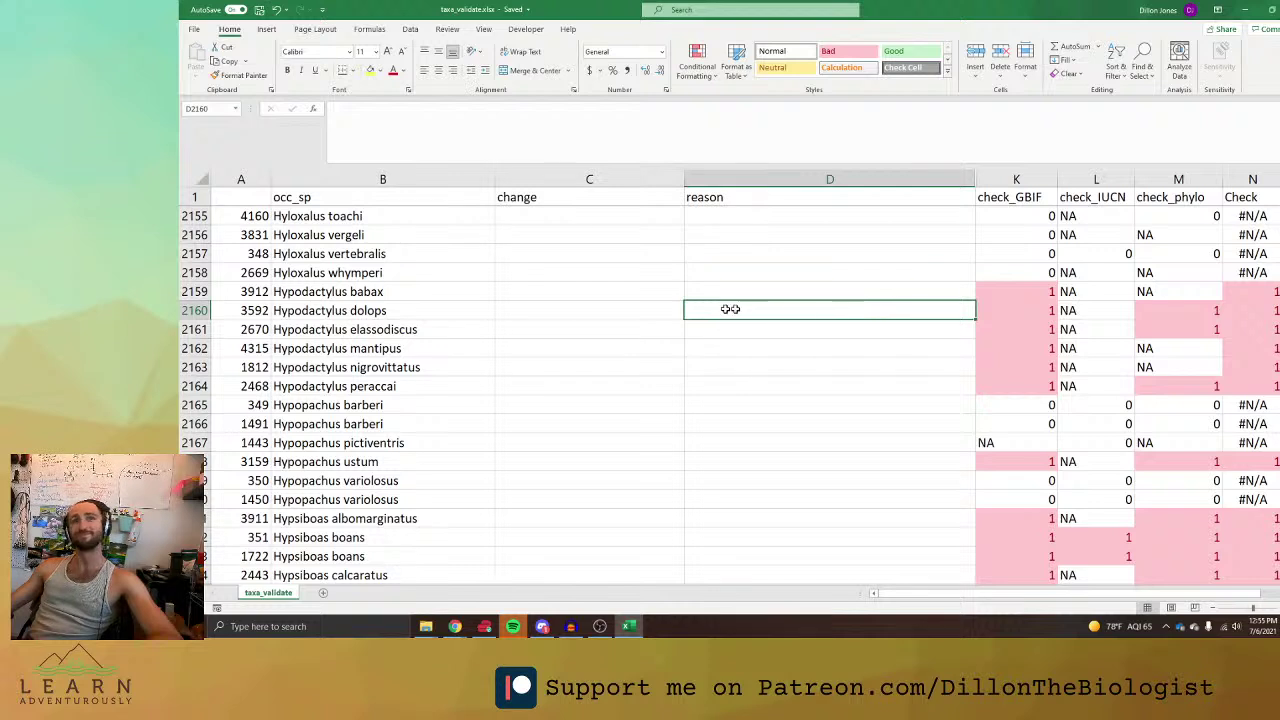
pyautogui.click(610, 306)
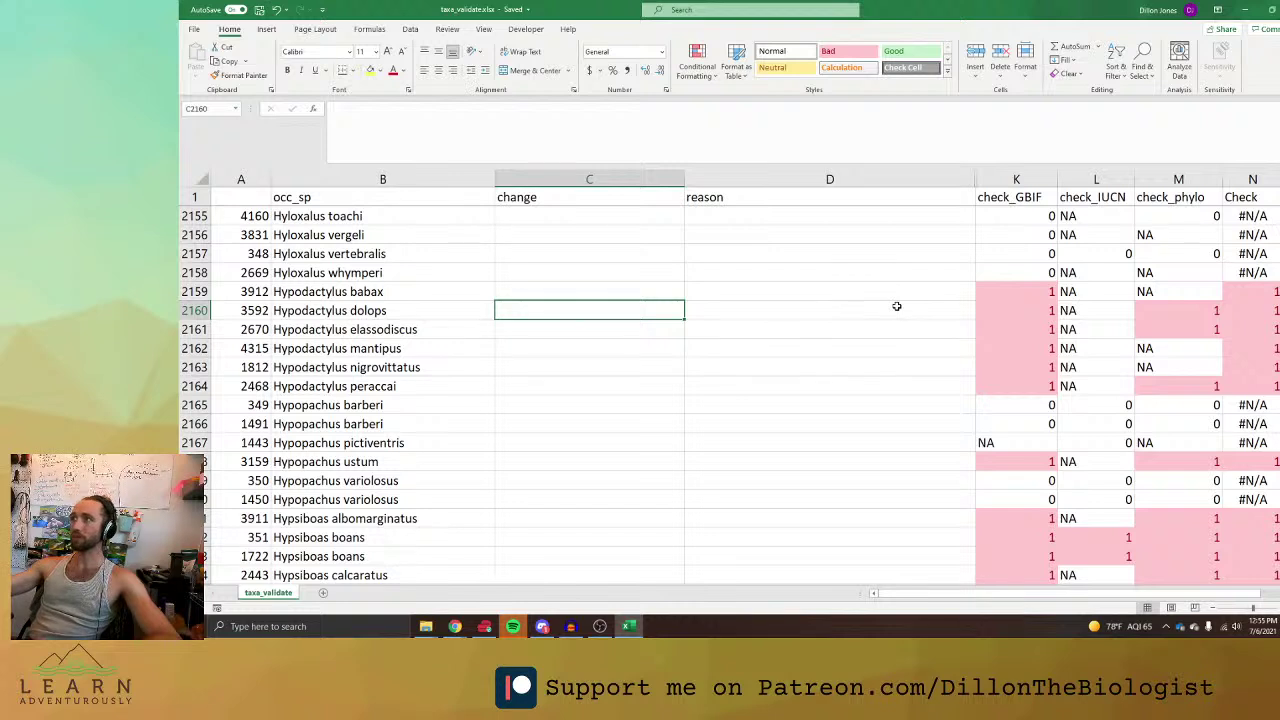
pyautogui.click(726, 304)
# Copy Hypodactylus babax from B2159, search for it on Google and look through the results for its current name.
pyautogui.click(392, 292)
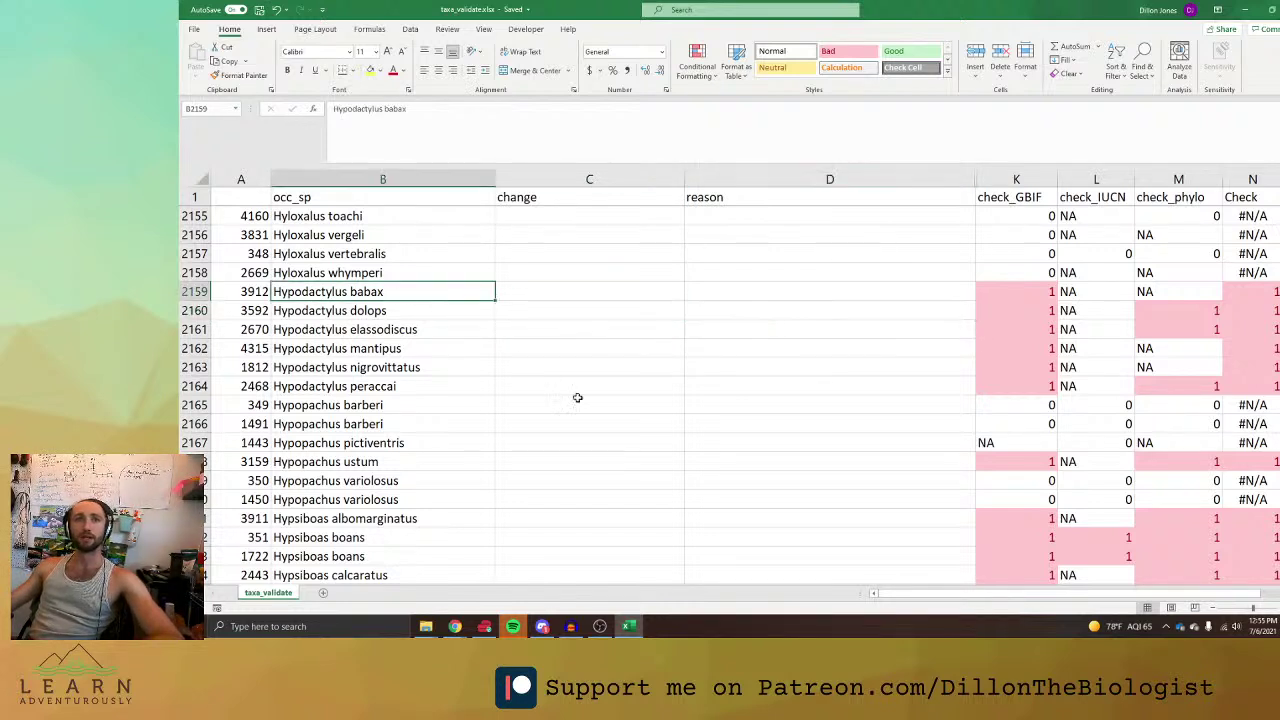
pyautogui.hotkey('ctrl', 'c')
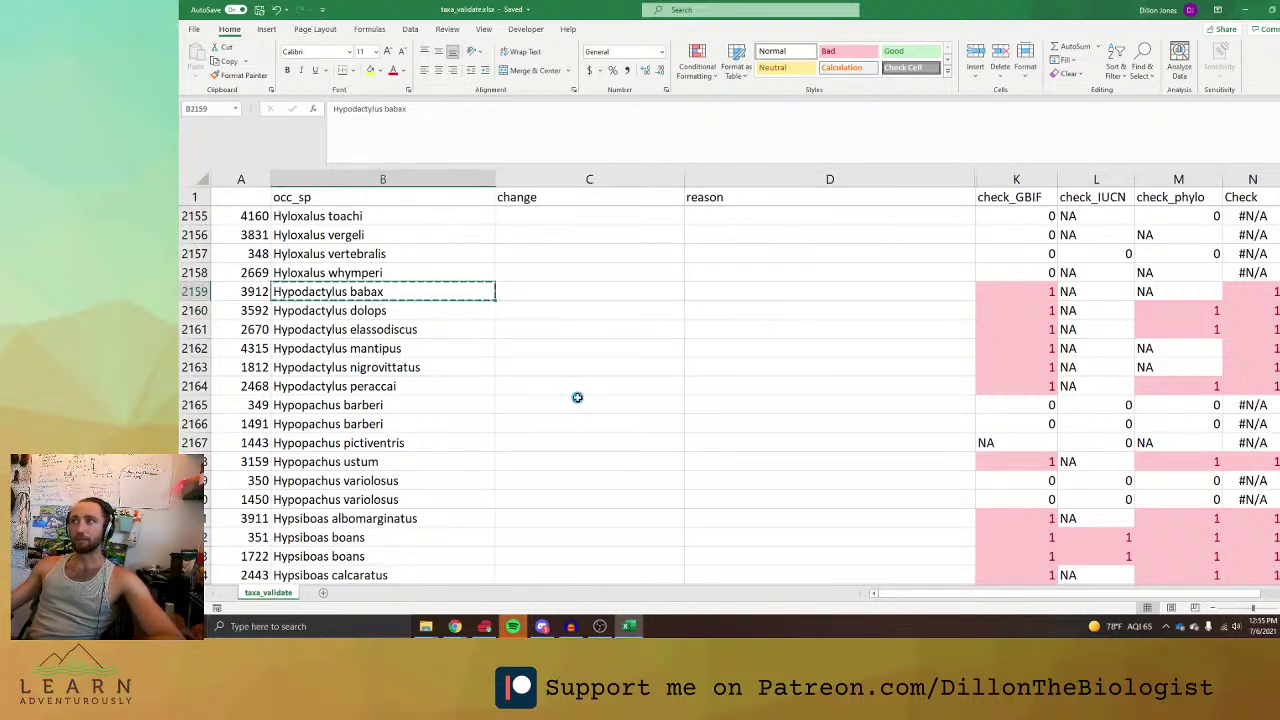
pyautogui.hotkey('alt', 'Tab')
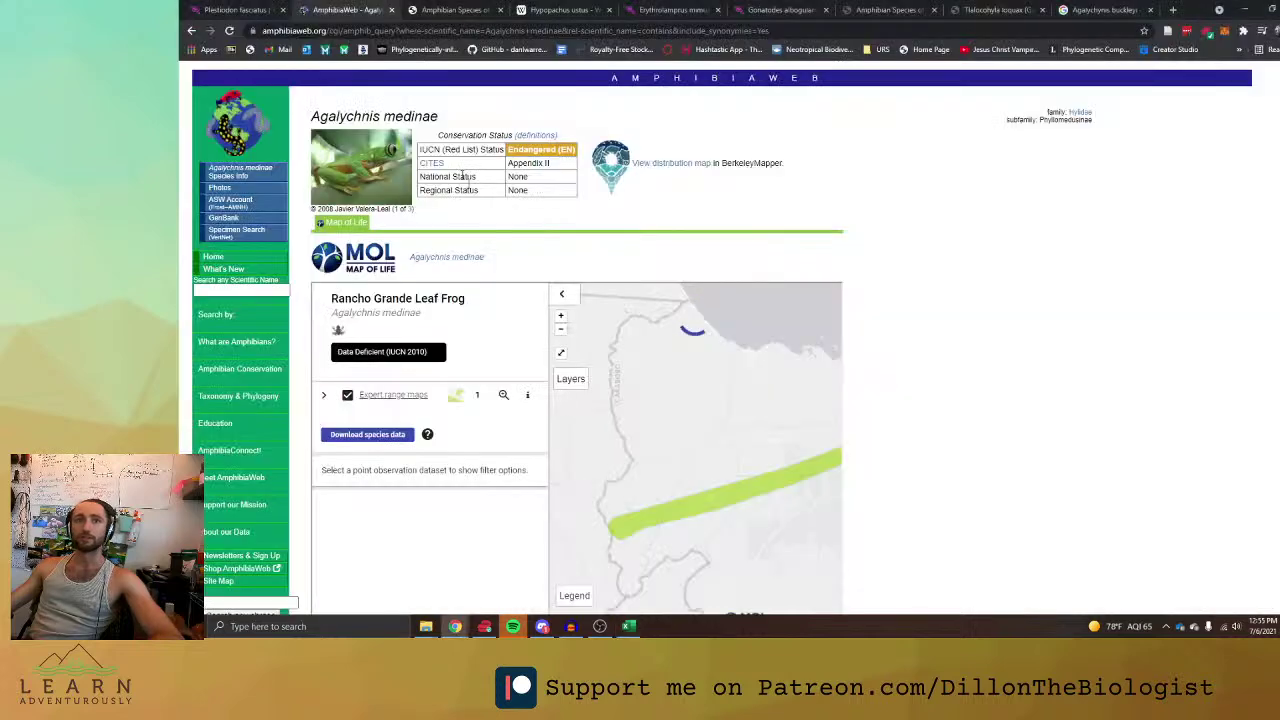
pyautogui.click(478, 31)
pyautogui.hotkey('ctrl', 'v')
pyautogui.press('Return')
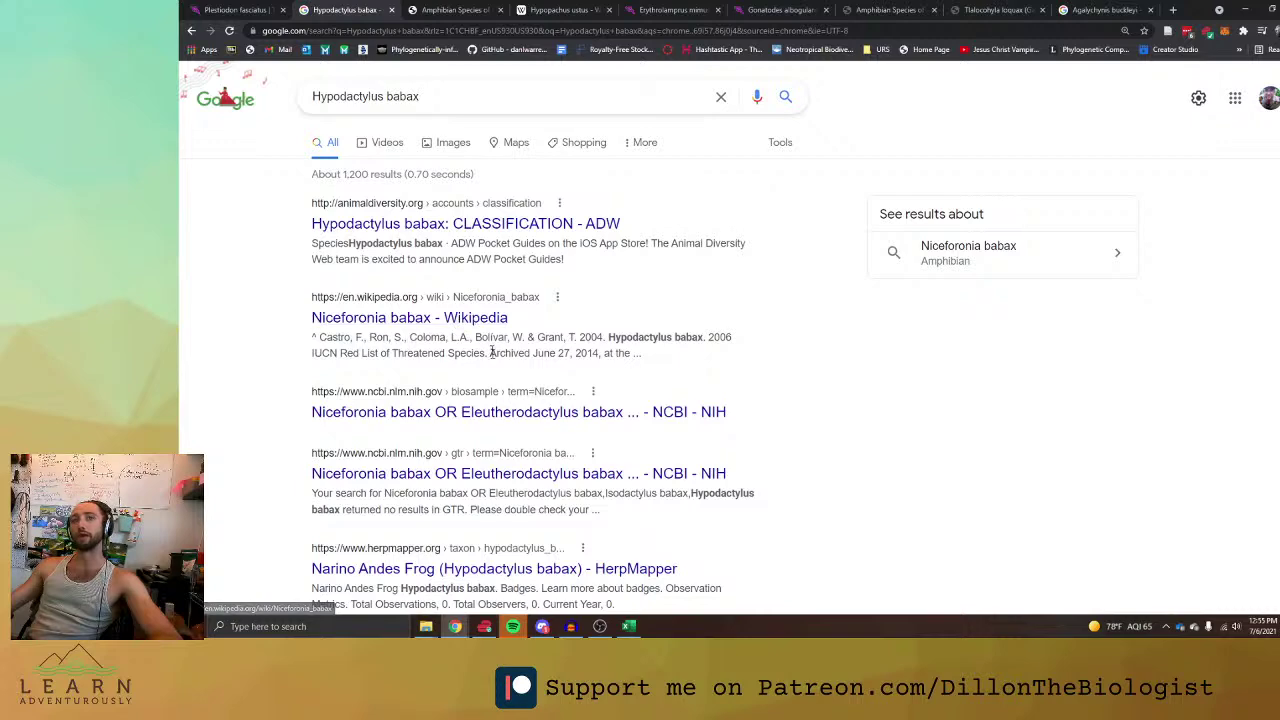
pyautogui.scroll(-2, 480, 350)
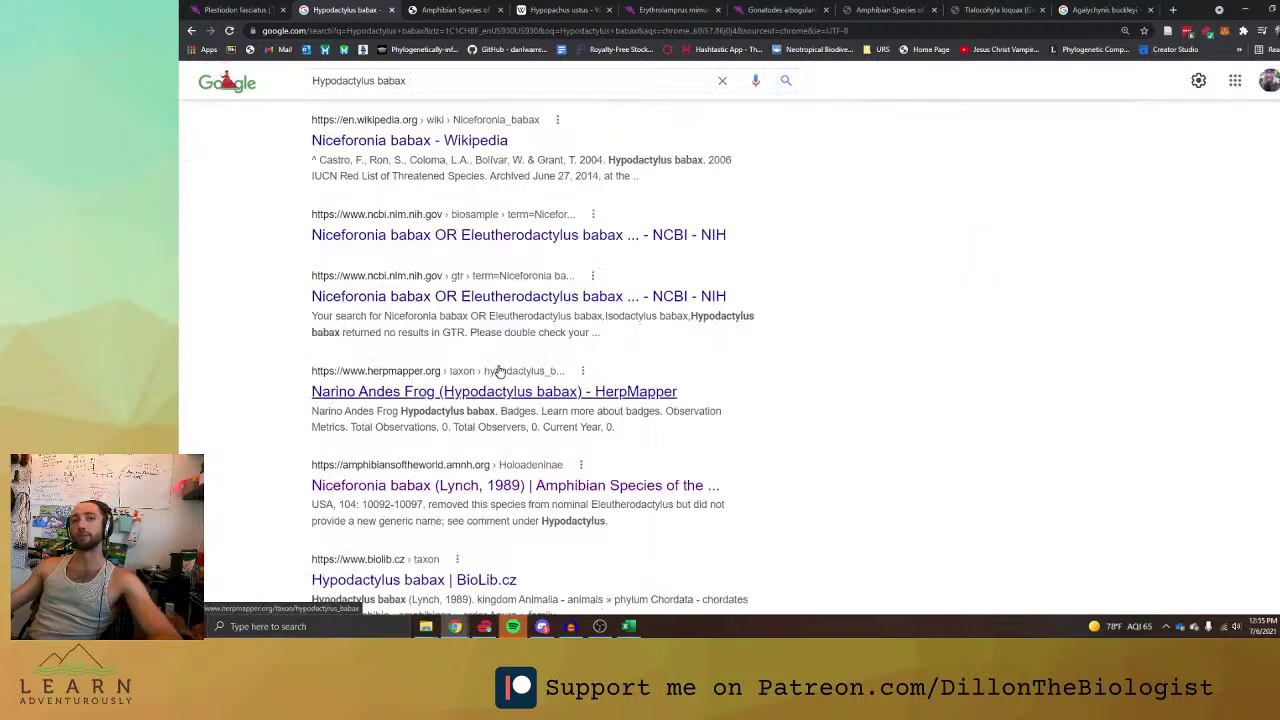
# Open the Amphibian Species of the World entry for Niceforonia babax, then search the site for Hypodactylus dolops copied from B2160.
pyautogui.click(490, 487)
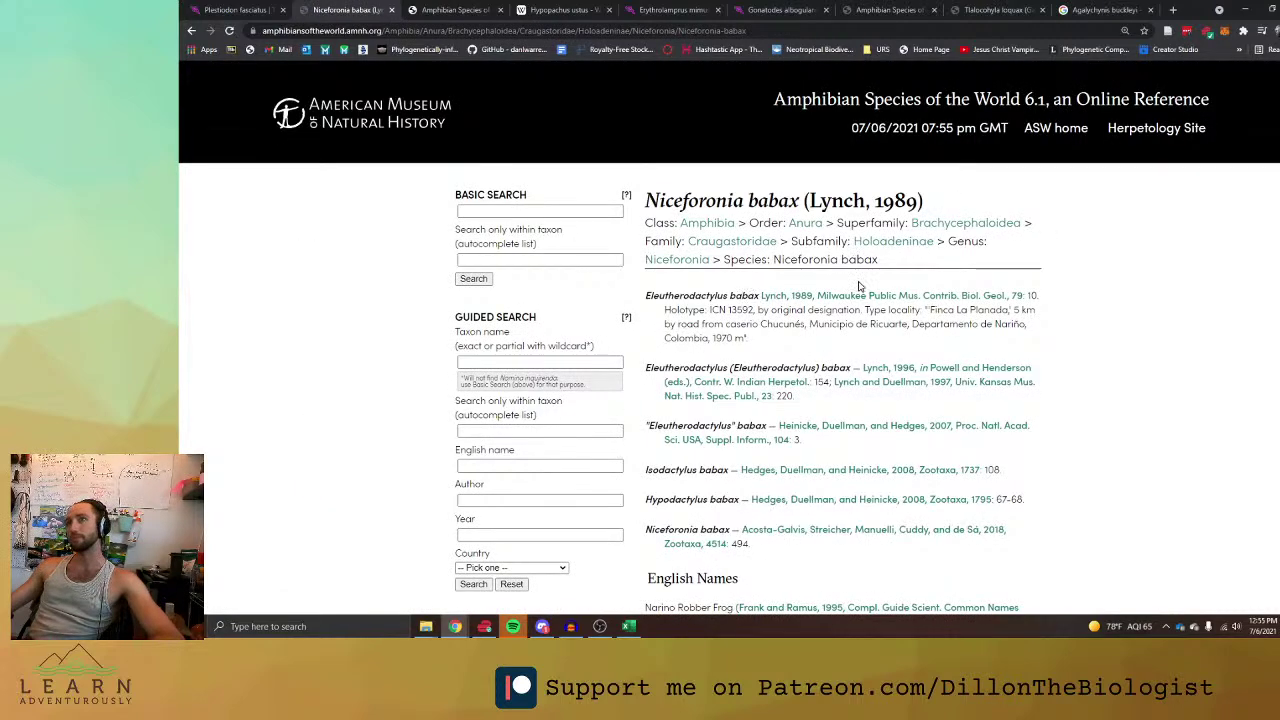
pyautogui.hotkey('alt', 'Tab')
pyautogui.click(349, 314)
pyautogui.hotkey('alt', 'Tab')
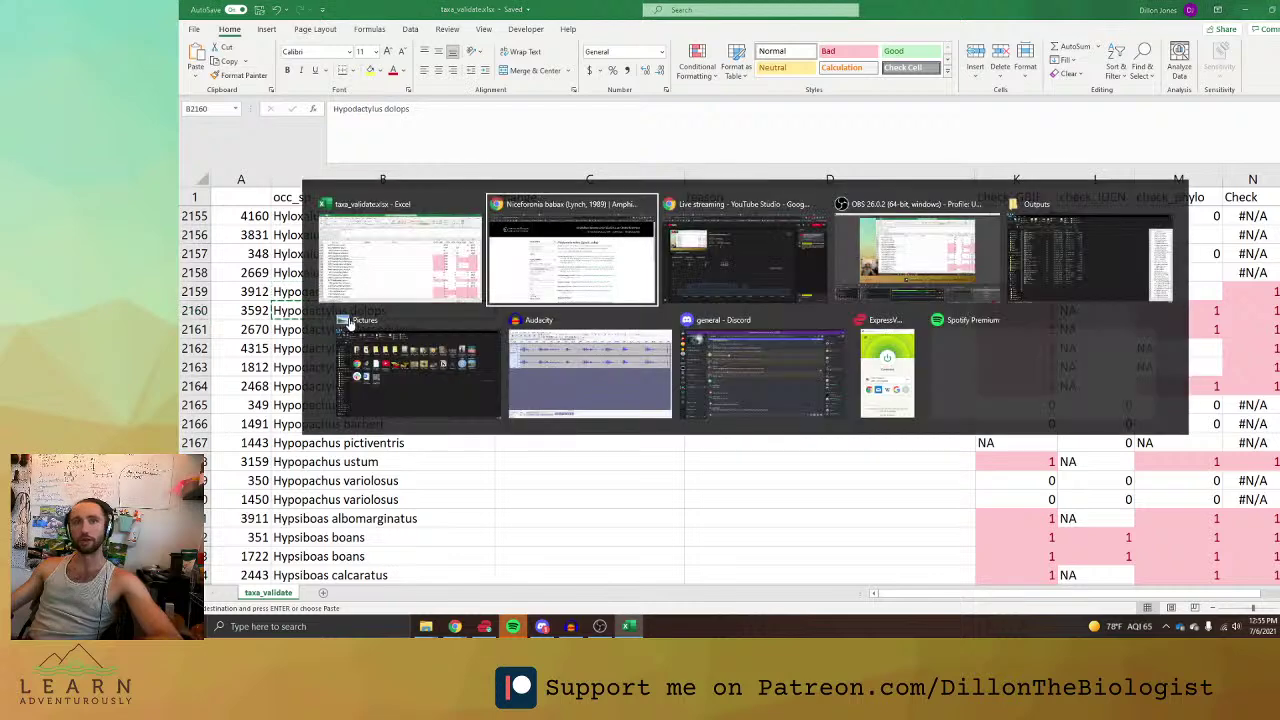
pyautogui.click(544, 210)
pyautogui.hotkey('ctrl', 'v')
pyautogui.press('Return')
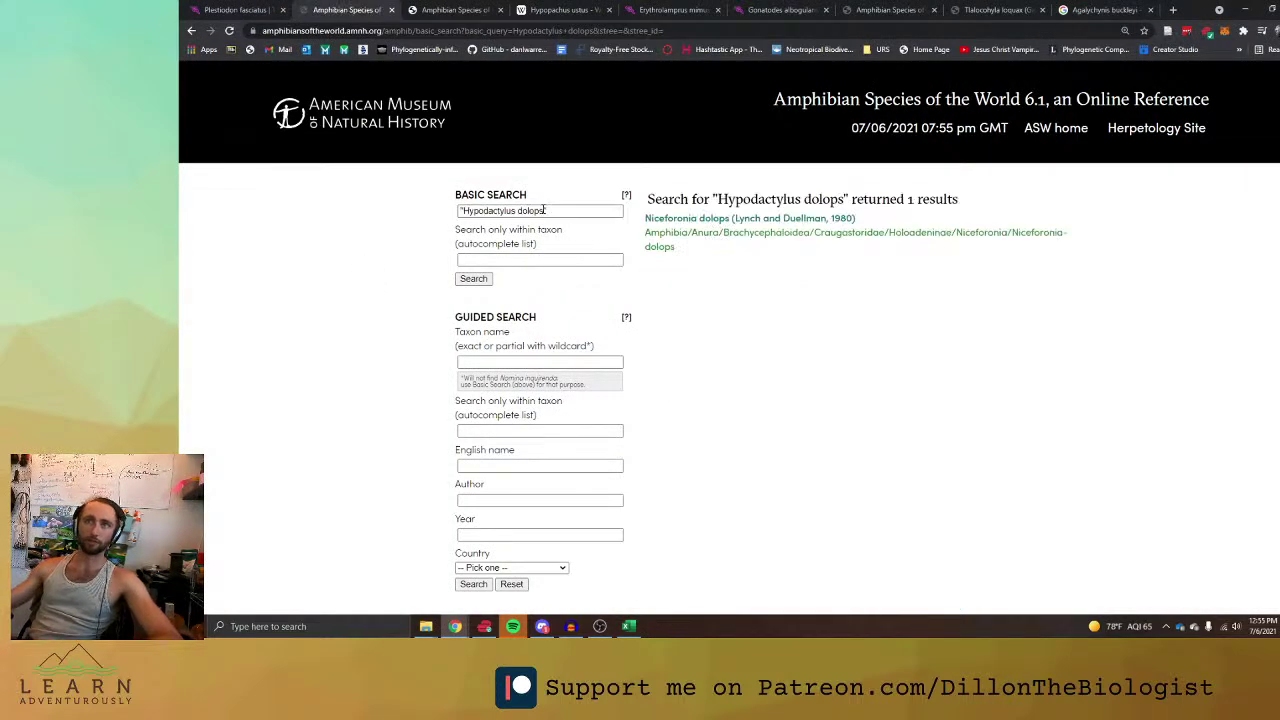
# Copy Hypodactylus elassodiscus from B2161 and search for it on Amphibian Species of the World.
pyautogui.hotkey('alt', 'Tab')
pyautogui.click(441, 342)
pyautogui.click(441, 331)
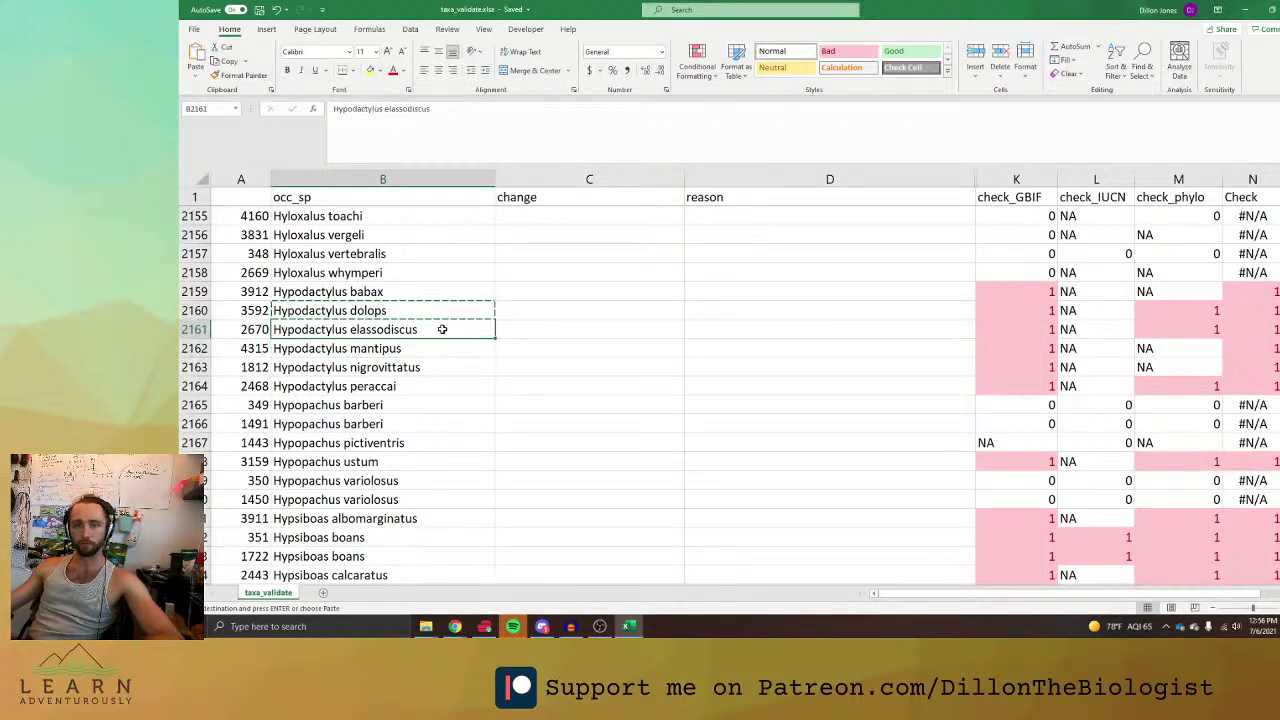
pyautogui.hotkey('ctrl', 'c')
pyautogui.hotkey('alt', 'Tab')
pyautogui.tripleClick(594, 211)
pyautogui.hotkey('ctrl', 'v')
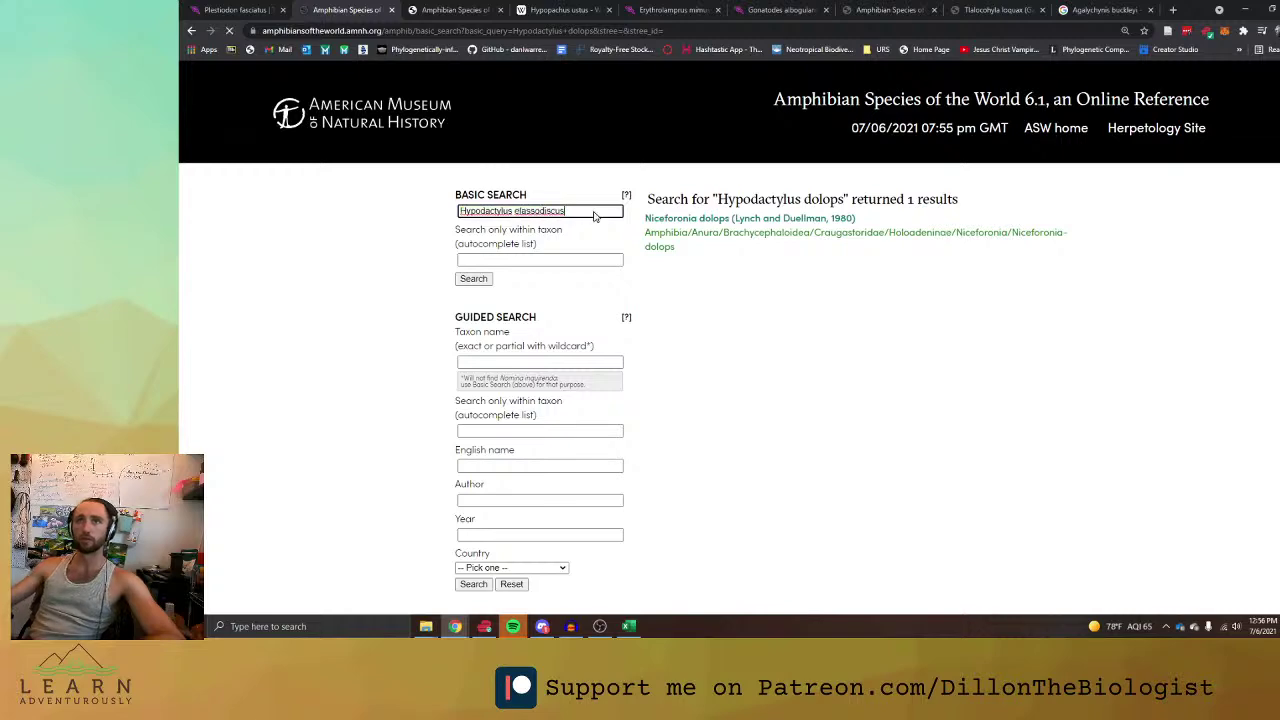
pyautogui.press('Return')
# Copy Hypodactylus mantipus from B2162 and search for it on Amphibian Species of the World.
pyautogui.hotkey('alt', 'Tab')
pyautogui.click(393, 350)
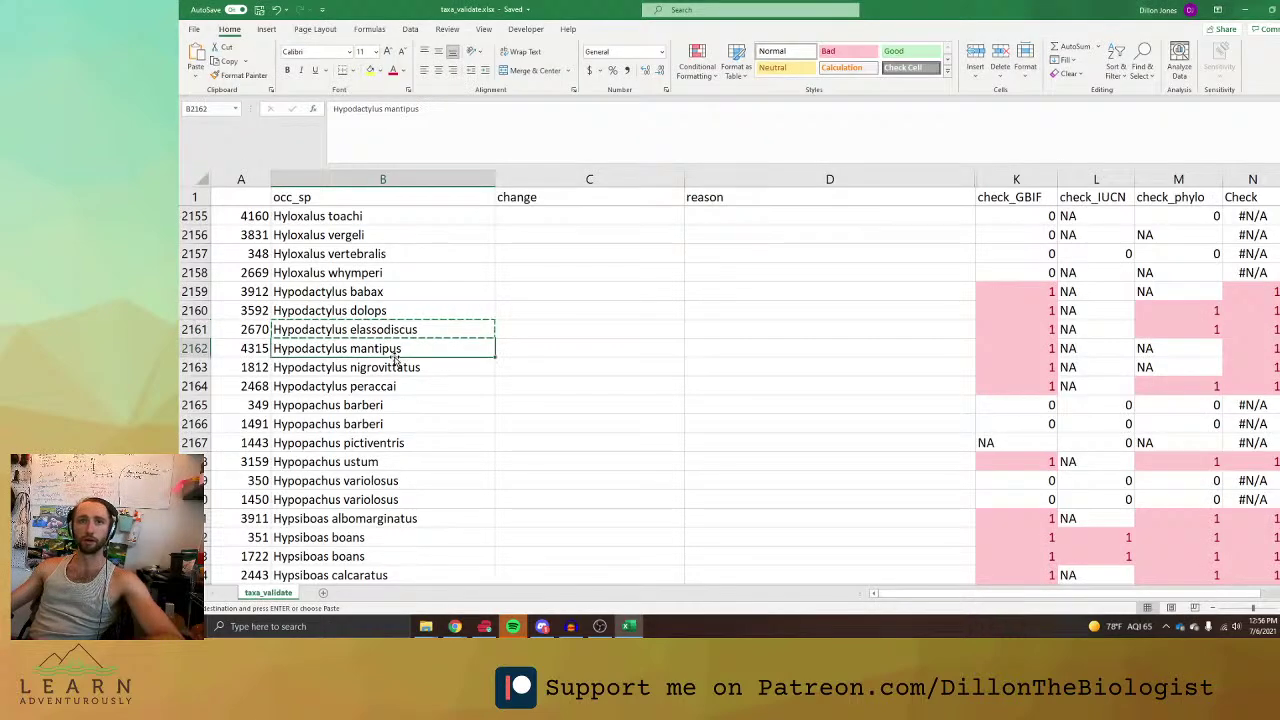
pyautogui.hotkey('ctrl', 'c')
pyautogui.hotkey('alt', 'Tab')
pyautogui.click(520, 211)
pyautogui.tripleClick(520, 211)
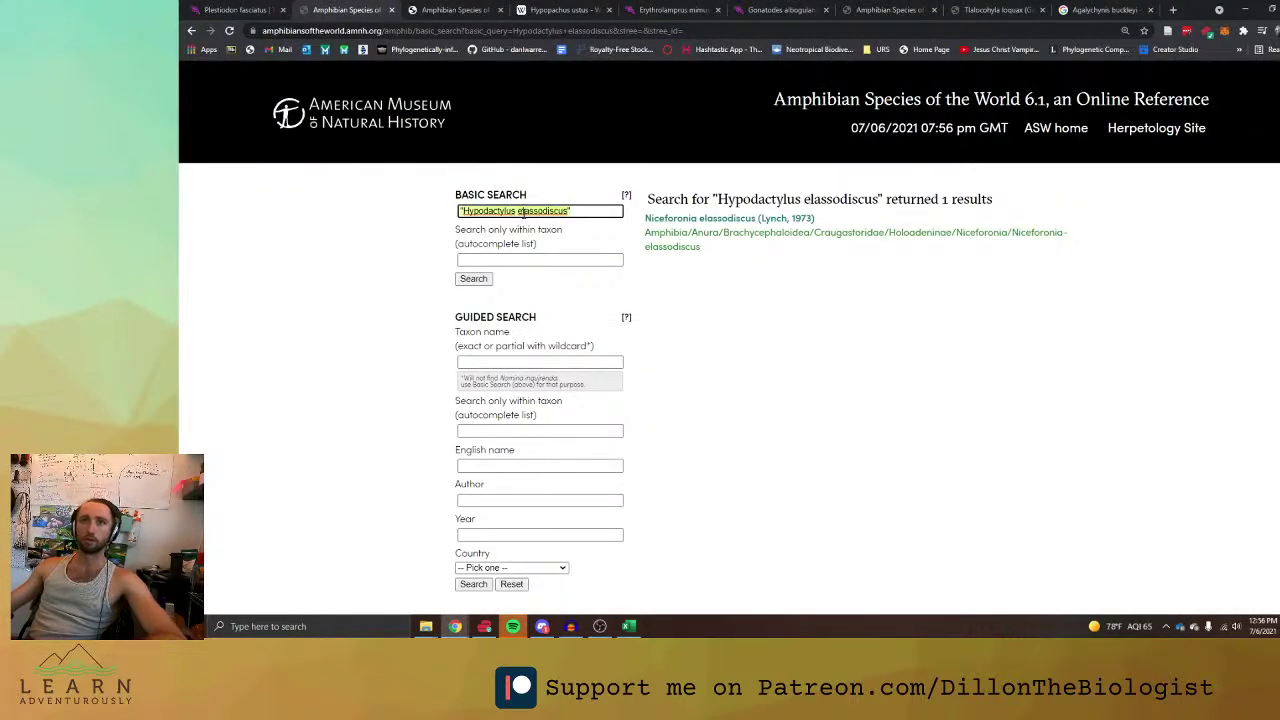
pyautogui.hotkey('ctrl', 'v')
pyautogui.press('Return')
# Copy Hypodactylus nigrovittatus from B2163 and search for it on Amphibian Species of the World.
pyautogui.hotkey('alt', 'Tab')
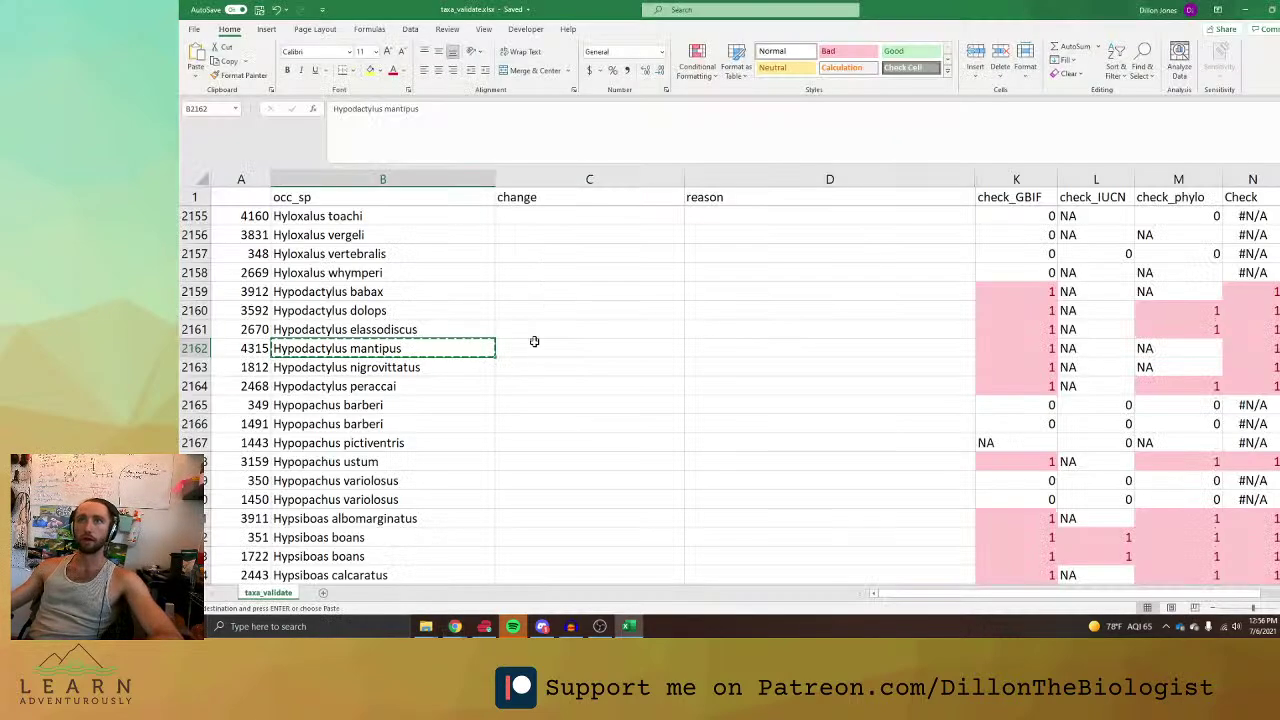
pyautogui.click(430, 367)
pyautogui.hotkey('ctrl', 'c')
pyautogui.hotkey('alt', 'Tab')
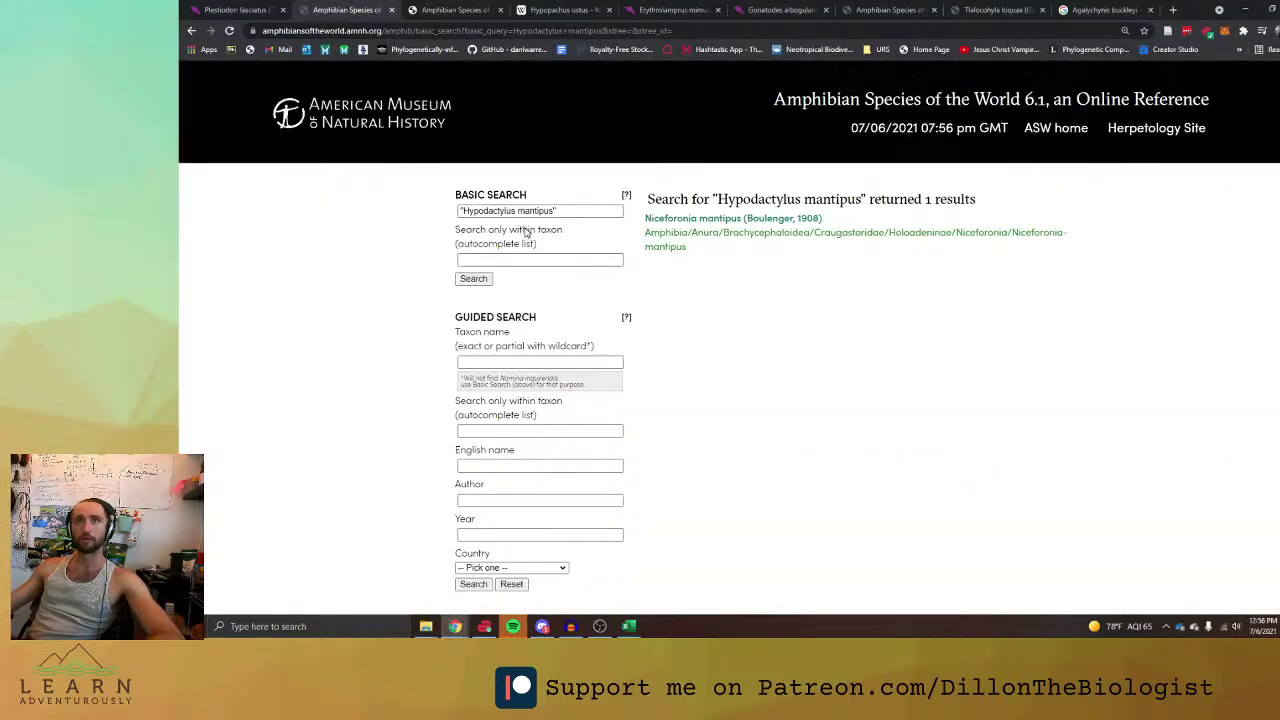
pyautogui.click(520, 211)
pyautogui.tripleClick(520, 211)
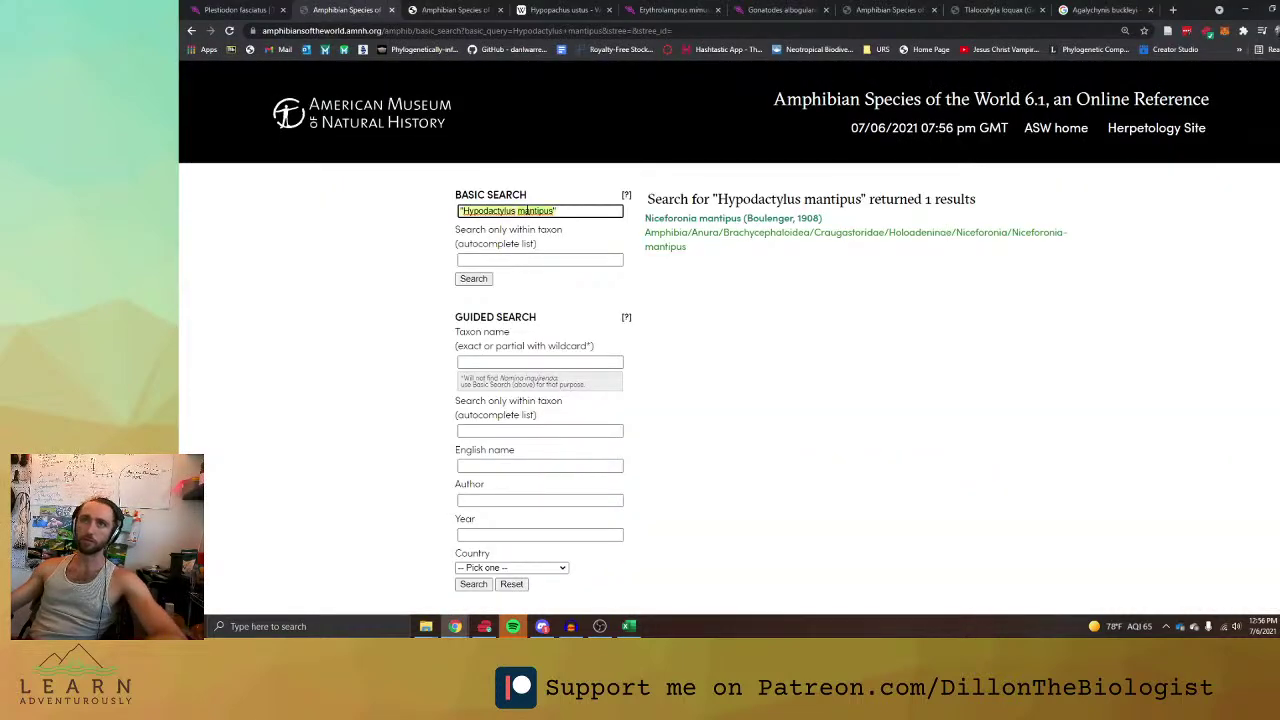
pyautogui.hotkey('ctrl', 'v')
pyautogui.press('Return')
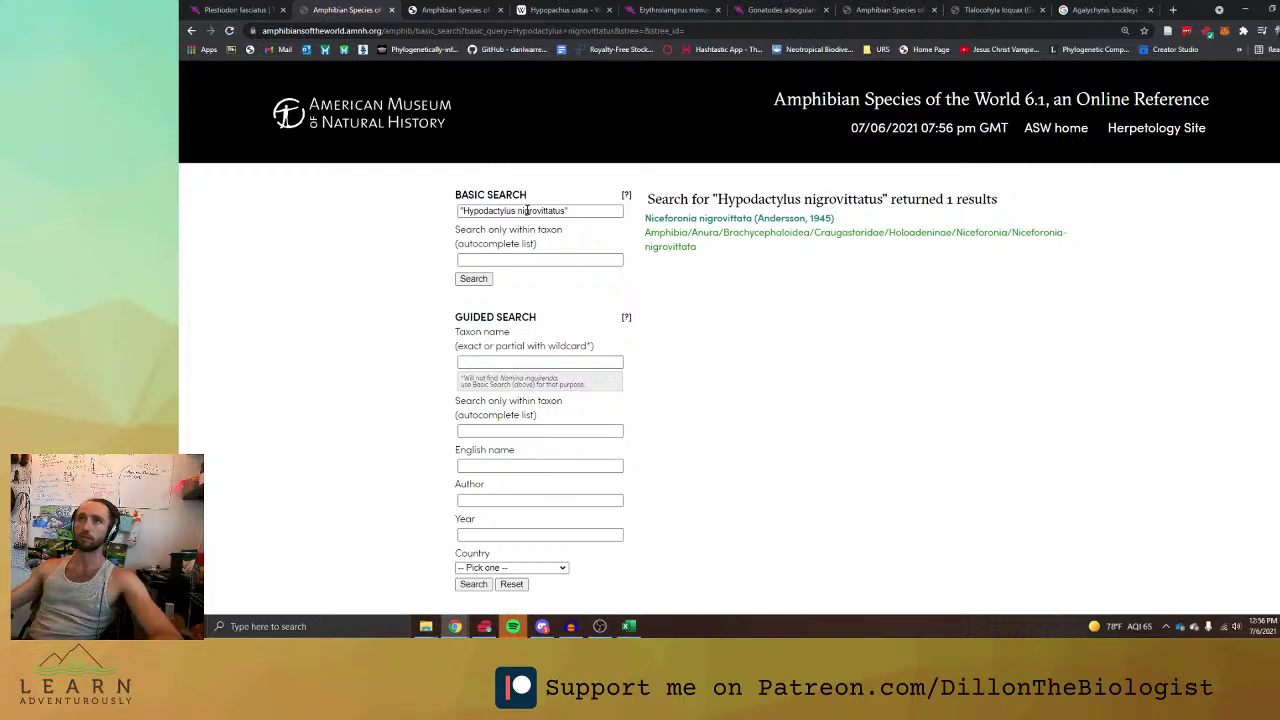
# Copy Hypodactylus peraccai from B2164 and search for it on Amphibian Species of the World.
pyautogui.hotkey('alt', 'Tab')
pyautogui.click(414, 389)
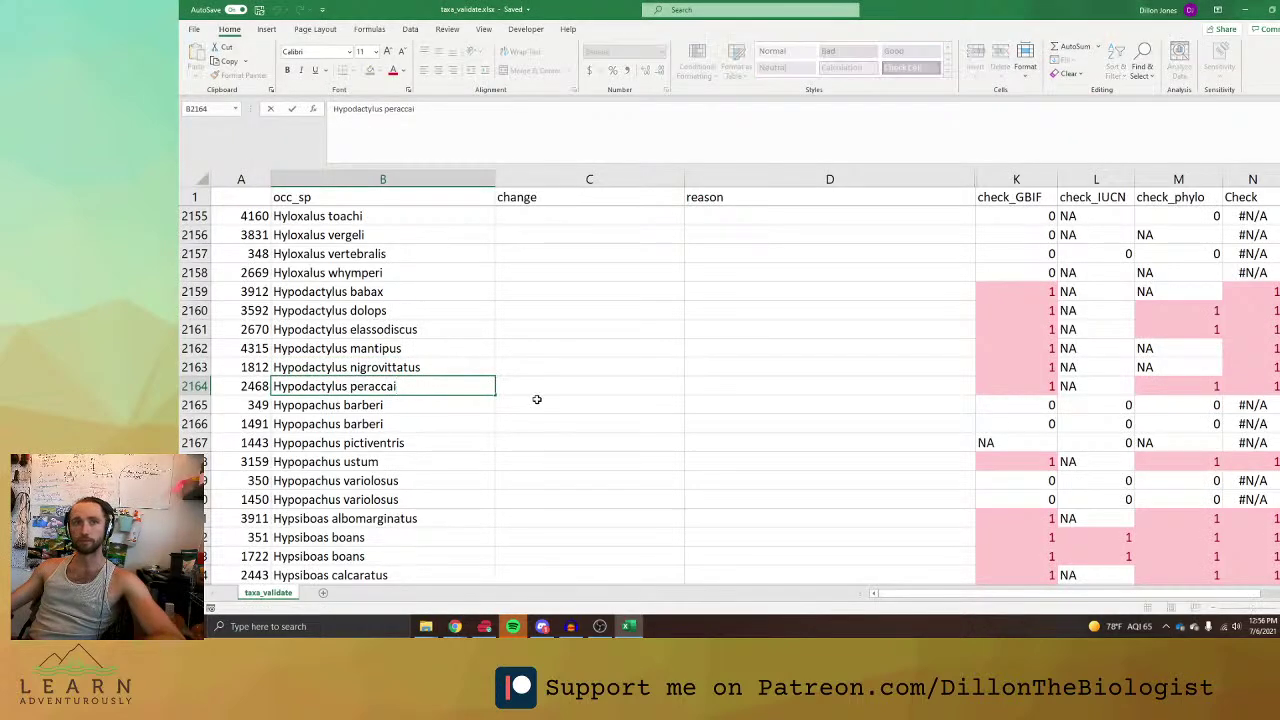
pyautogui.hotkey('ctrl', 'c')
pyautogui.hotkey('alt', 'Tab')
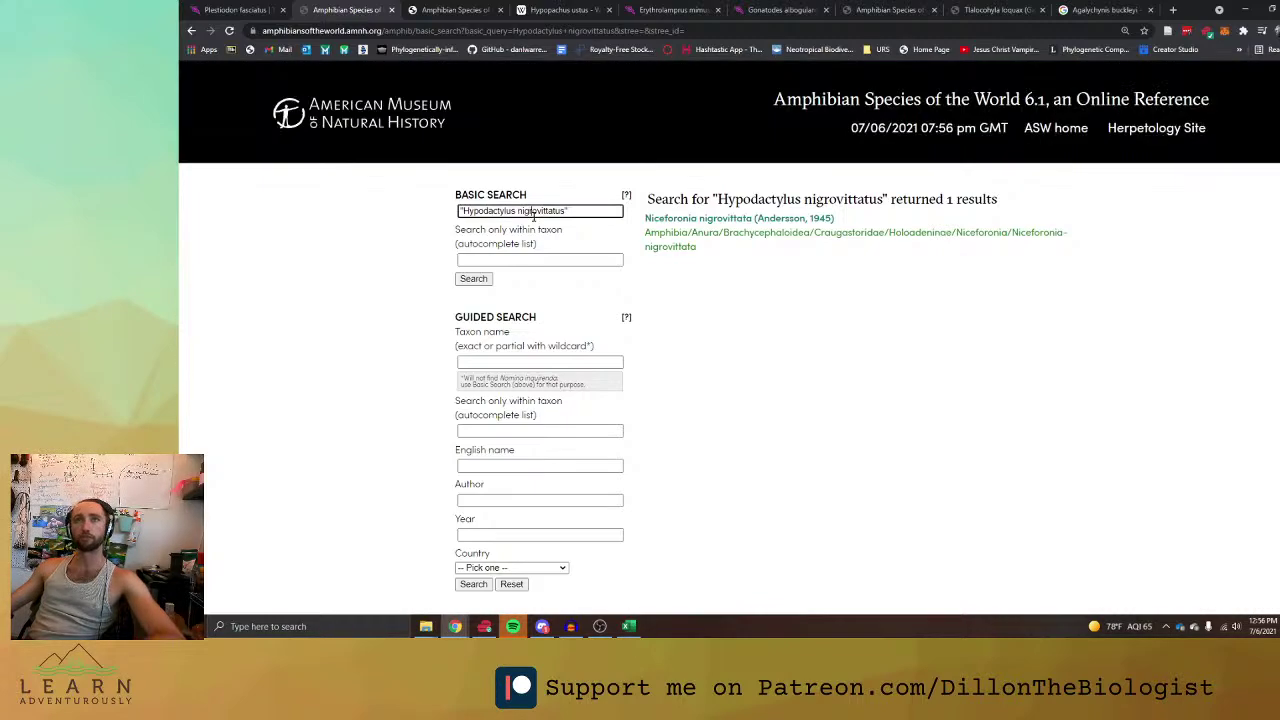
pyautogui.tripleClick(533, 211)
pyautogui.hotkey('ctrl', 'v')
# Start a formula in C2159 of taxa_validate that joins "Niceforonia" to a MID function, checking the genus spelling on the website.
pyautogui.hotkey('alt', 'Tab')
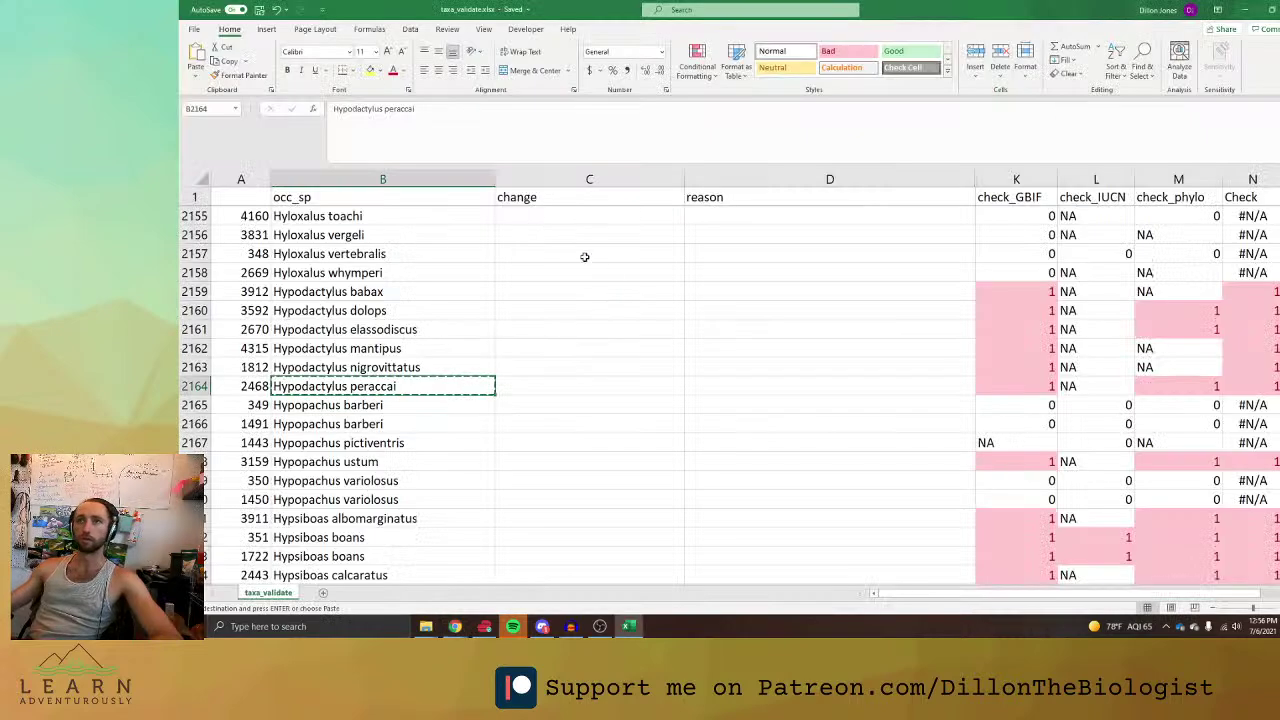
pyautogui.click(694, 346)
pyautogui.click(551, 292)
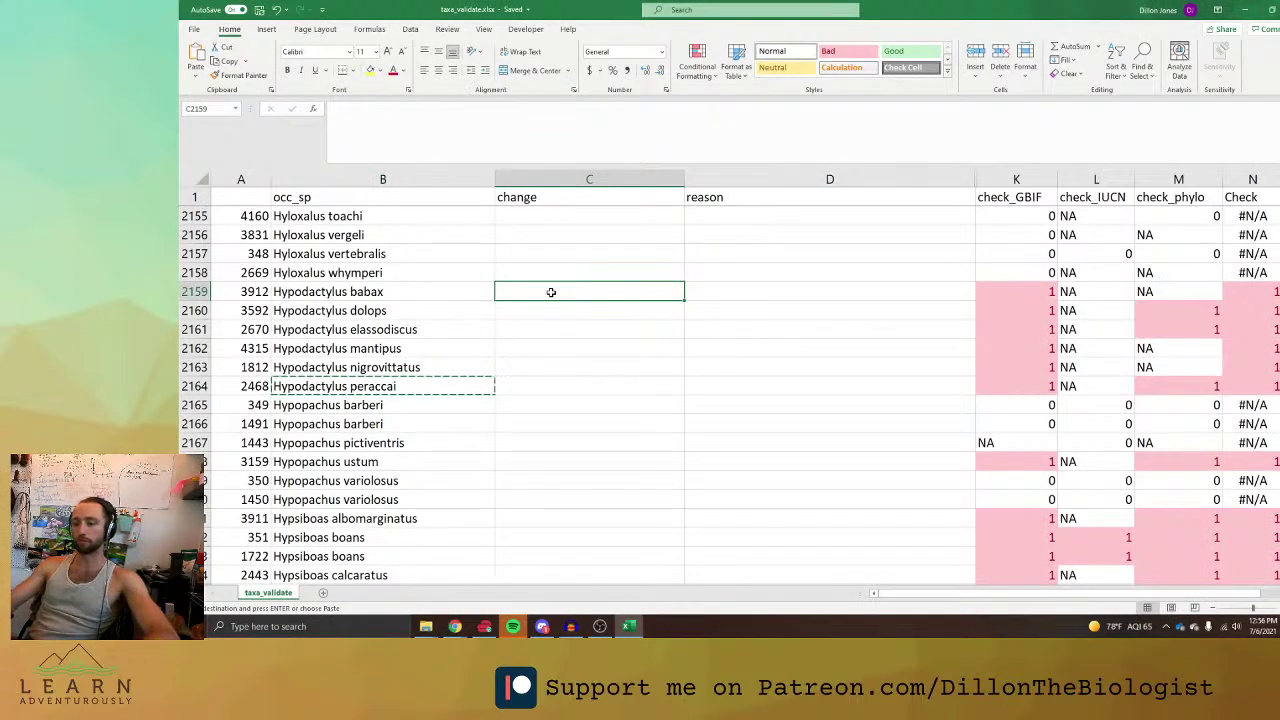
pyautogui.write('="Niceo')
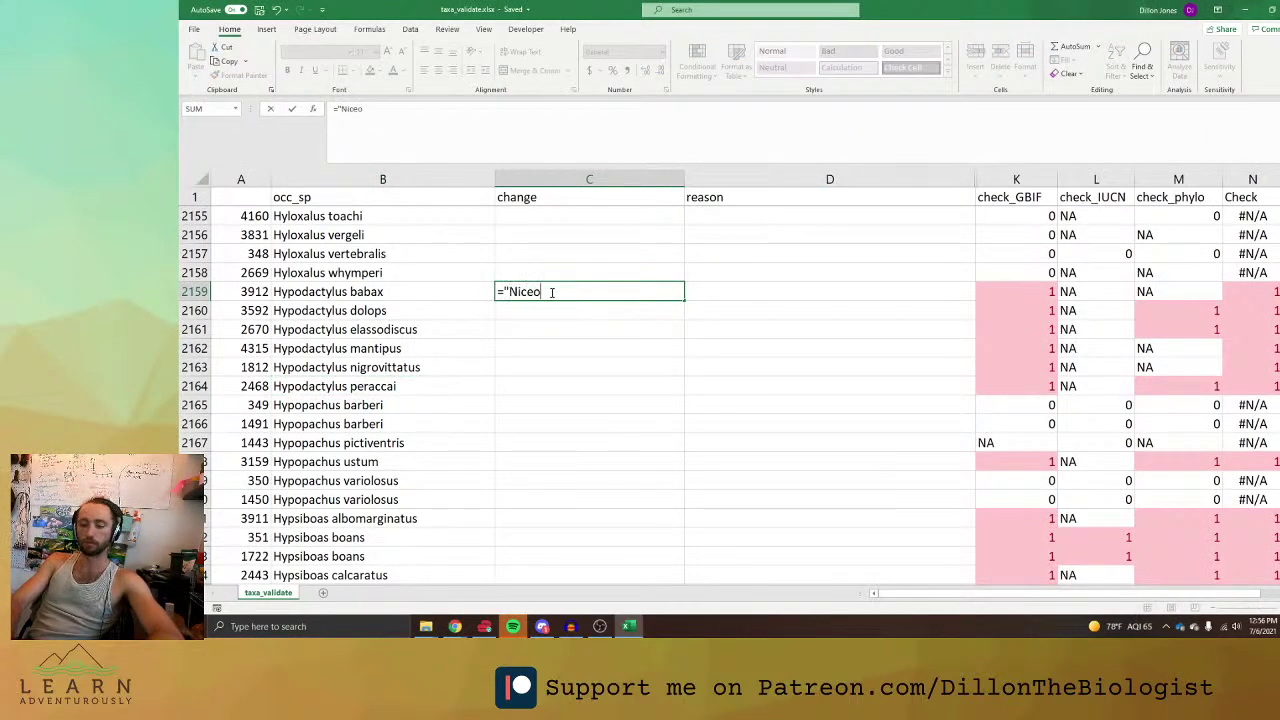
pyautogui.hotkey('alt', 'Tab')
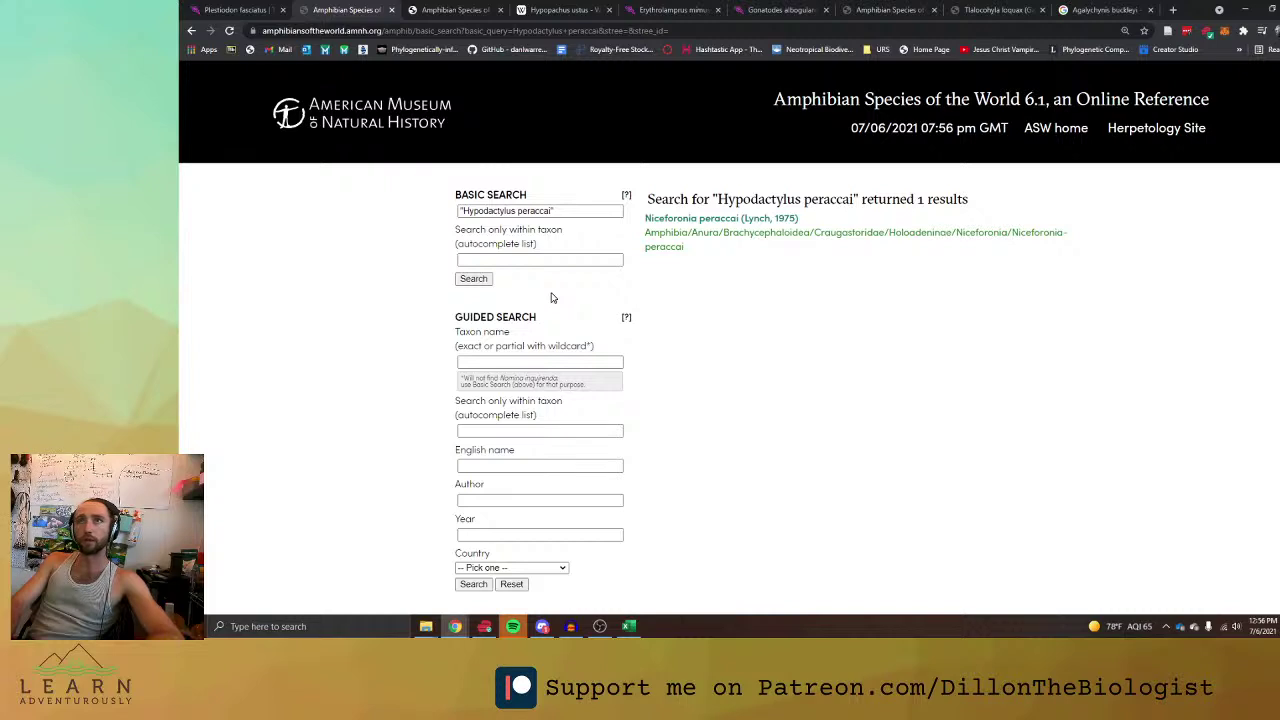
pyautogui.hotkey('alt', 'Tab')
pyautogui.press('BackSpace')
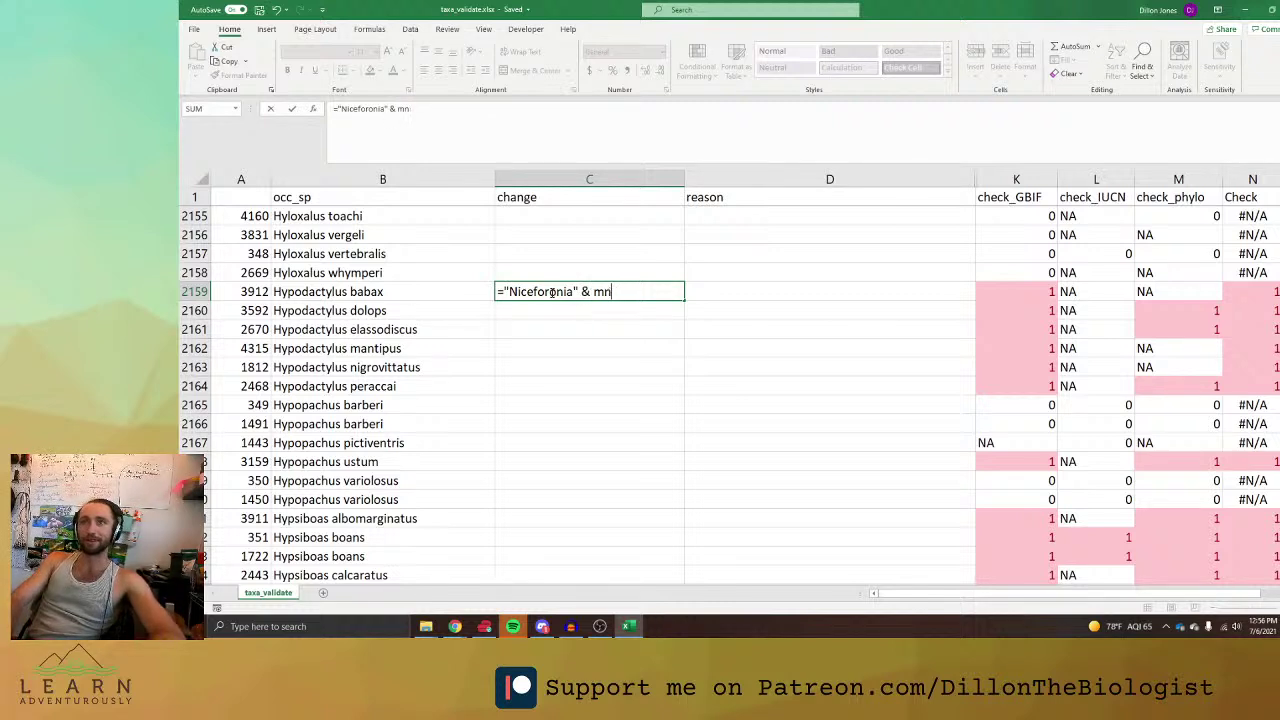
pyautogui.press('BackSpace')
pyautogui.write('id(')
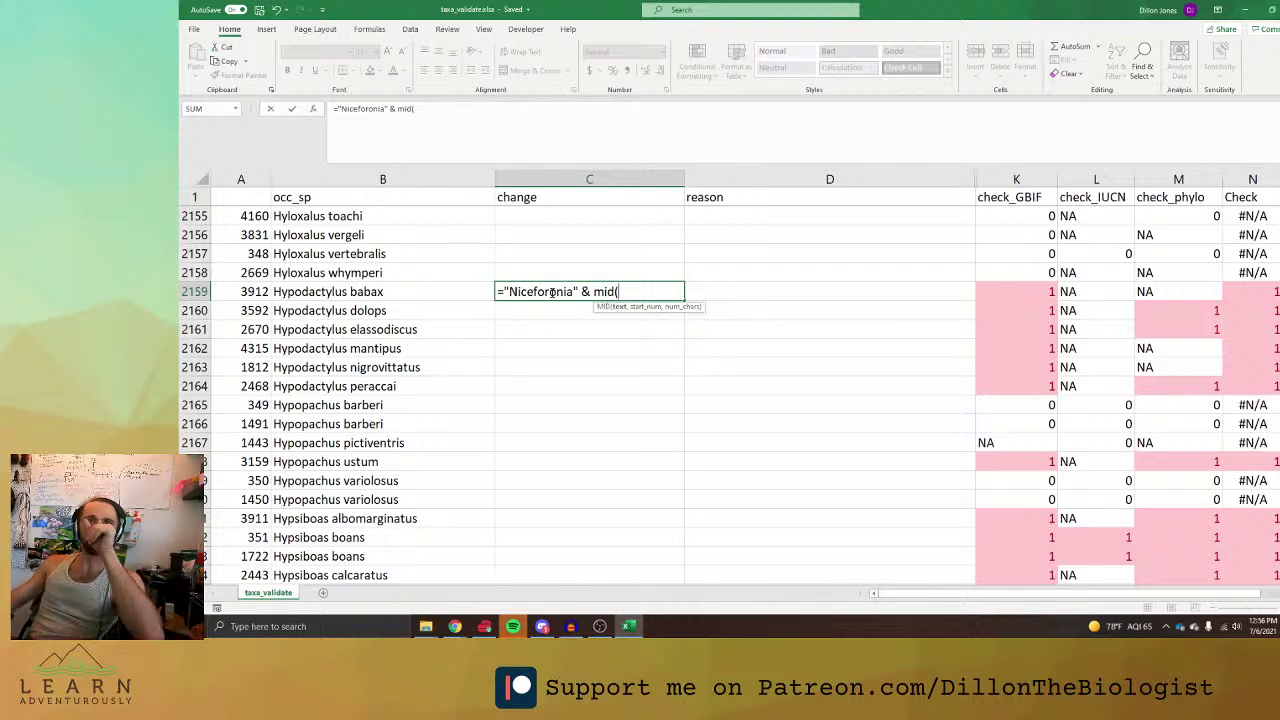
# Complete the C2159 formula's MID function with B2159 as text, LEN("hypodactylus ") as start and 20 characters.
pyautogui.click(392, 294)
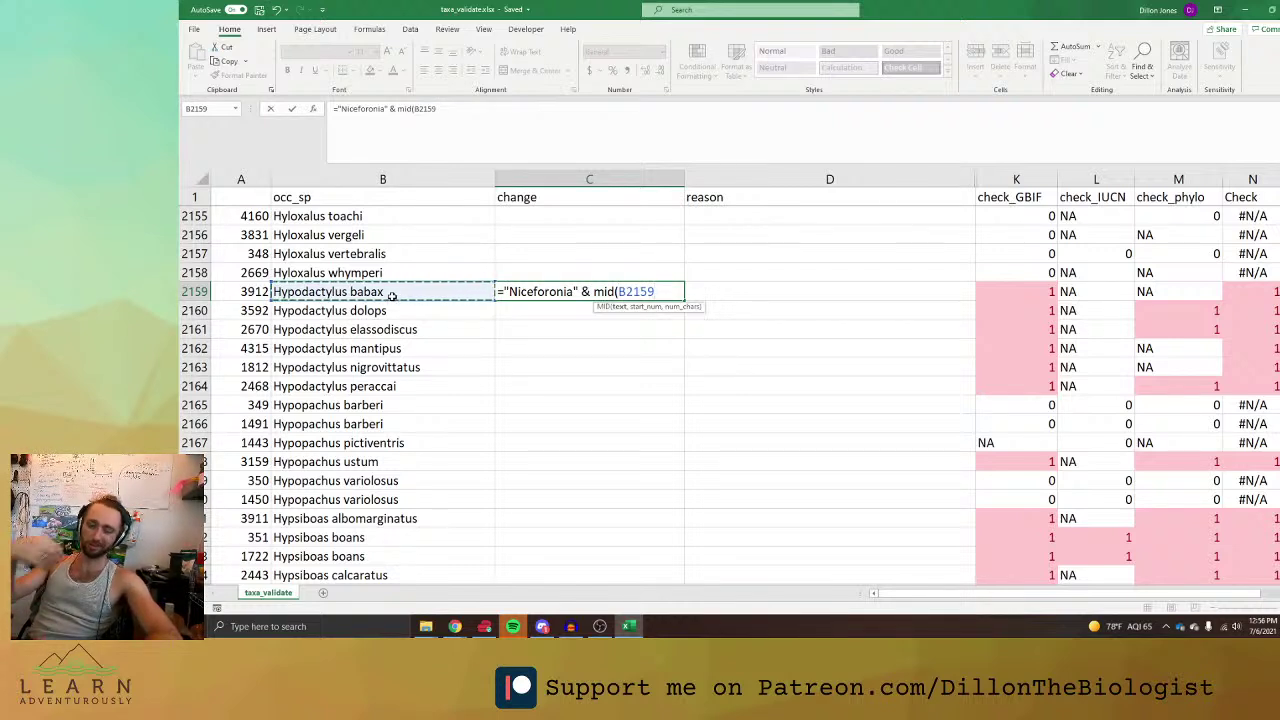
pyautogui.write(', len')
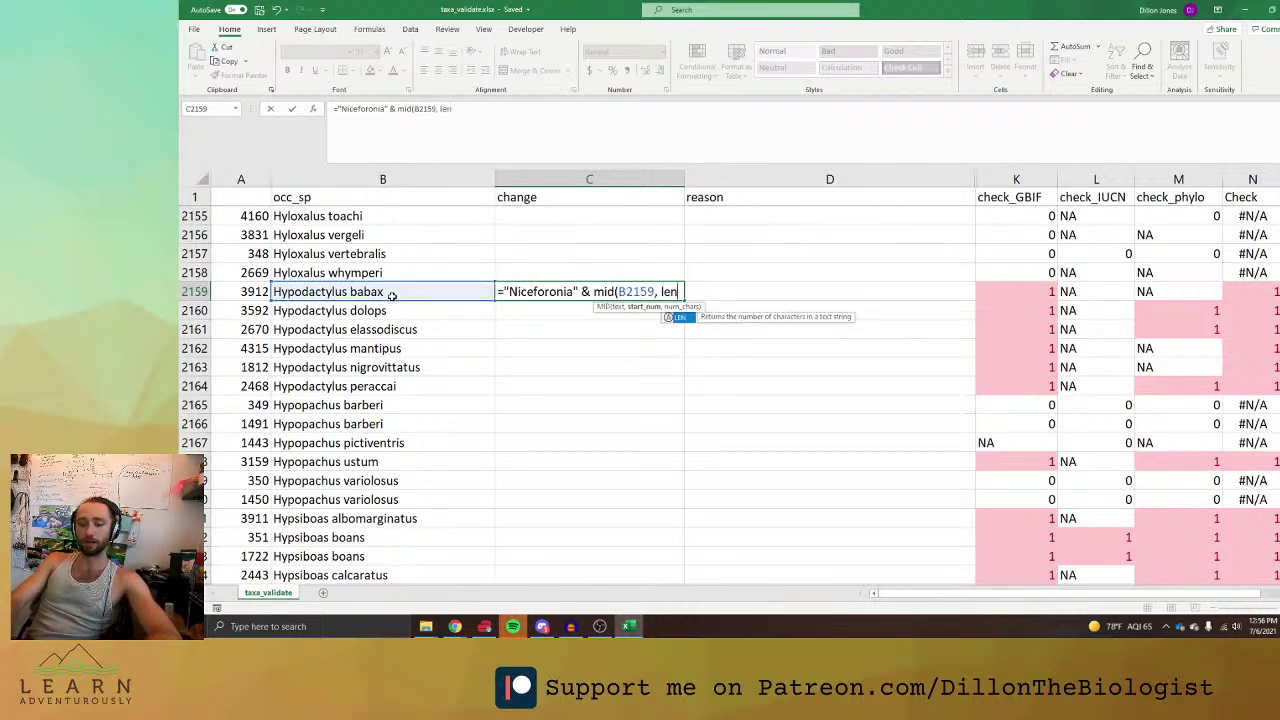
pyautogui.write('(hypo')
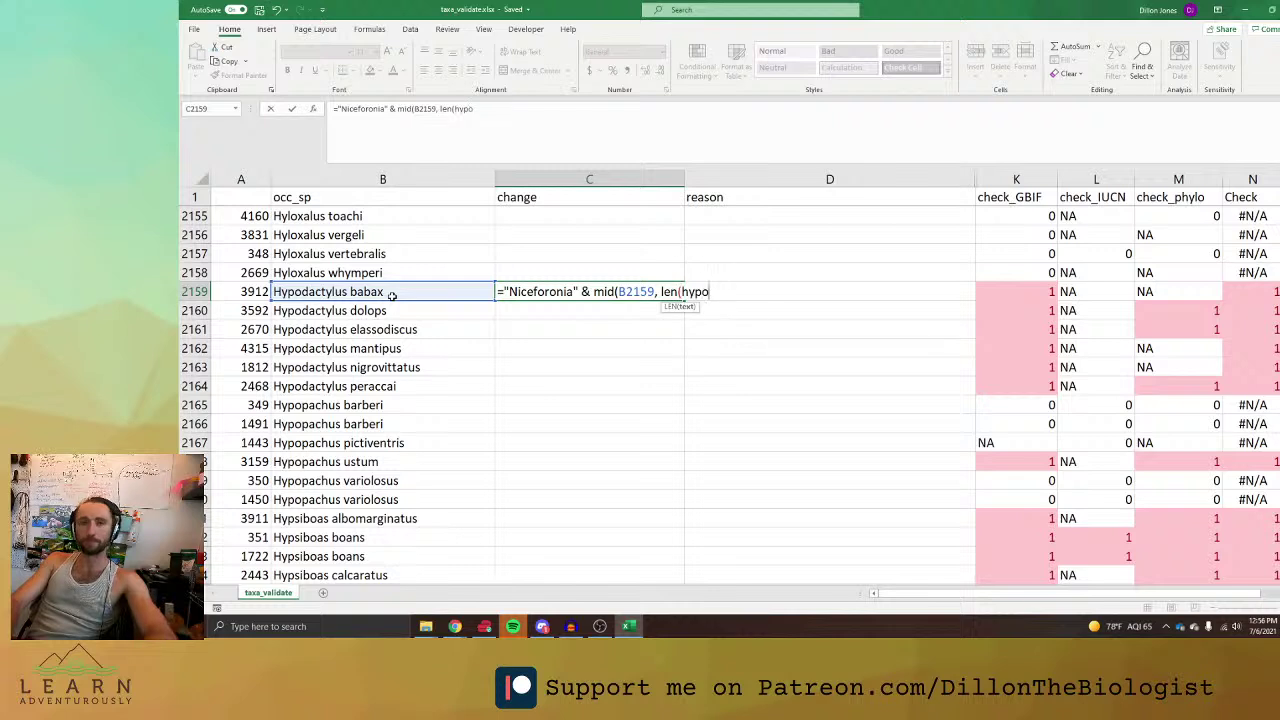
pyautogui.press('BackSpace')
pyautogui.press('BackSpace')
pyautogui.press('BackSpace')
pyautogui.press('BackSpace')
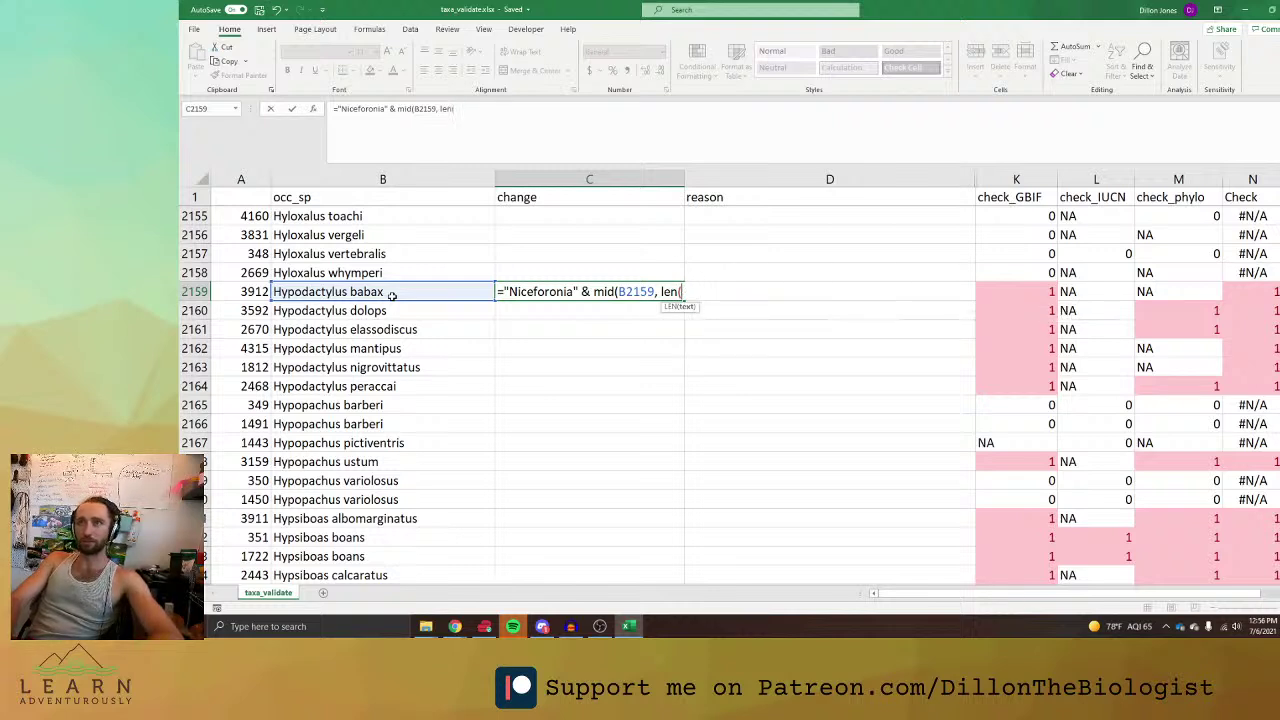
pyautogui.write('"hypodactylus')
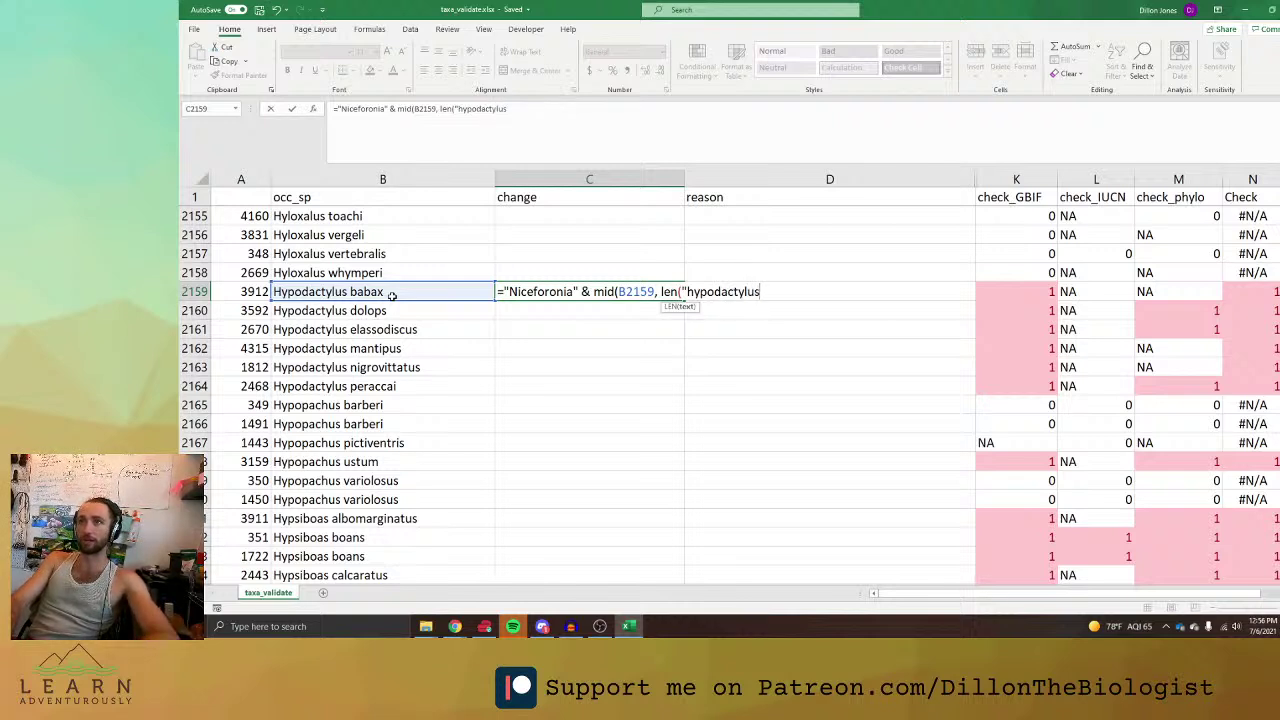
pyautogui.write(')')
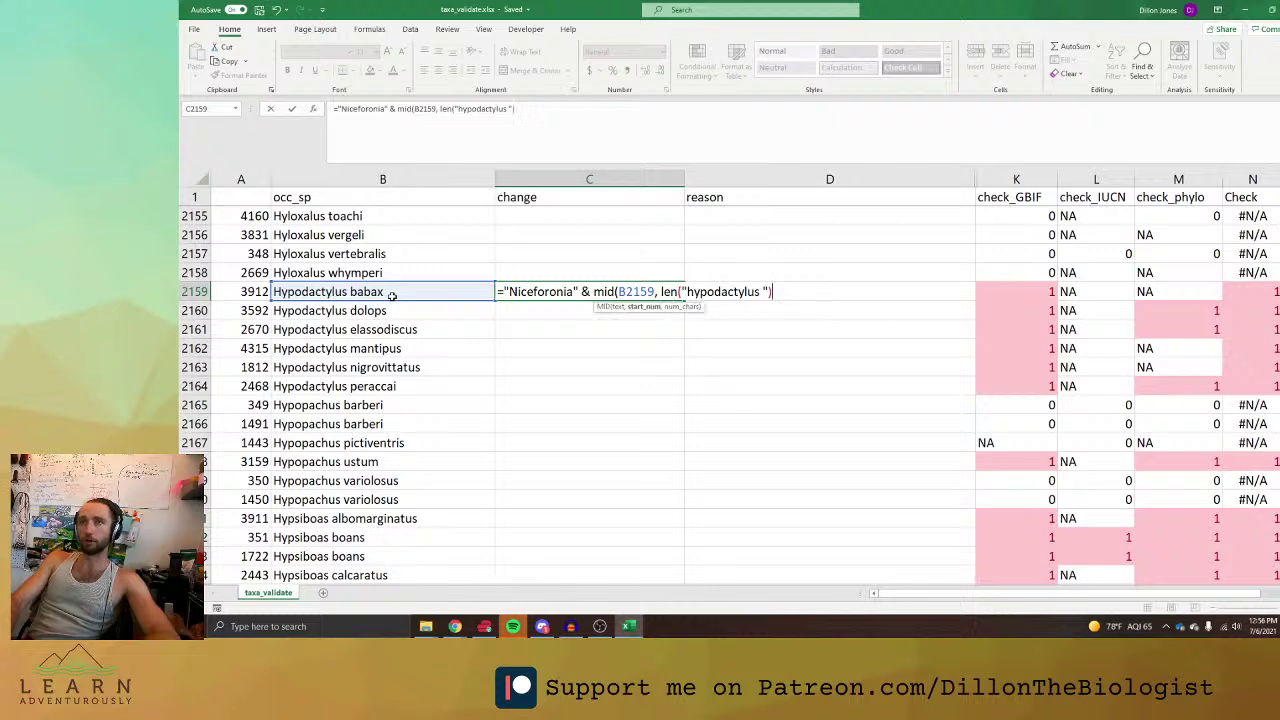
pyautogui.write(',m')
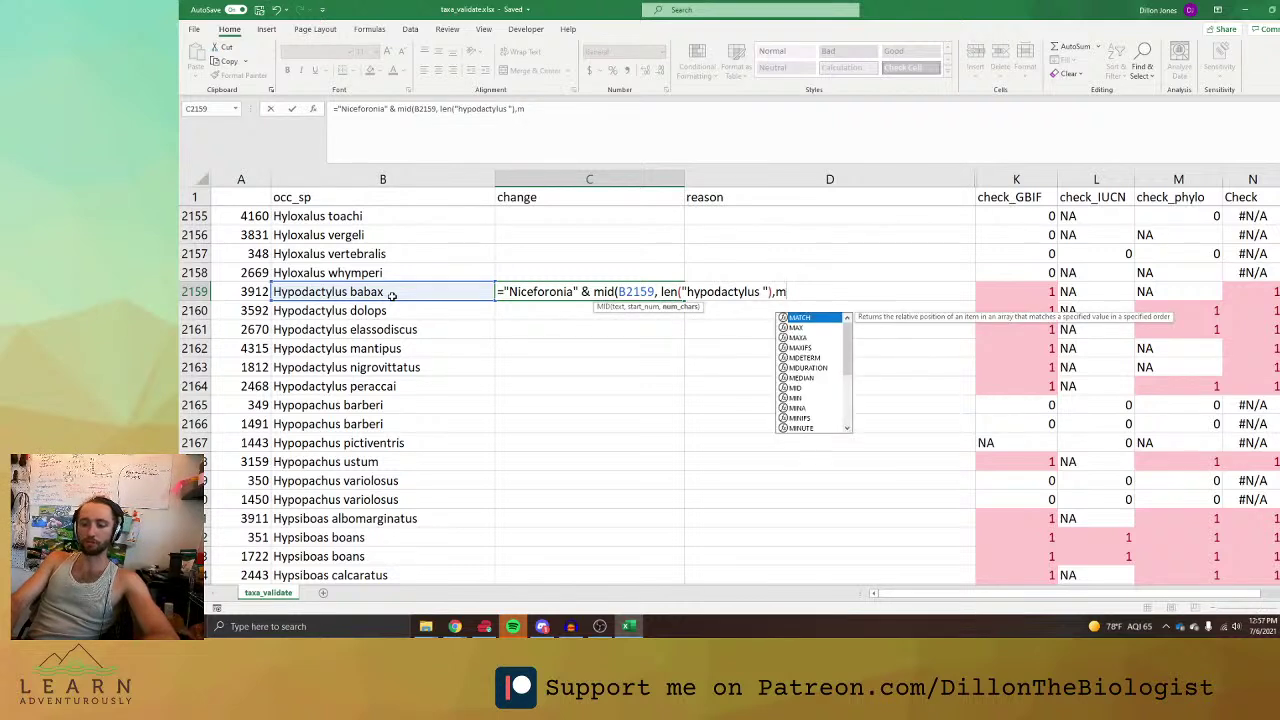
pyautogui.press('BackSpace')
pyautogui.write('20-')
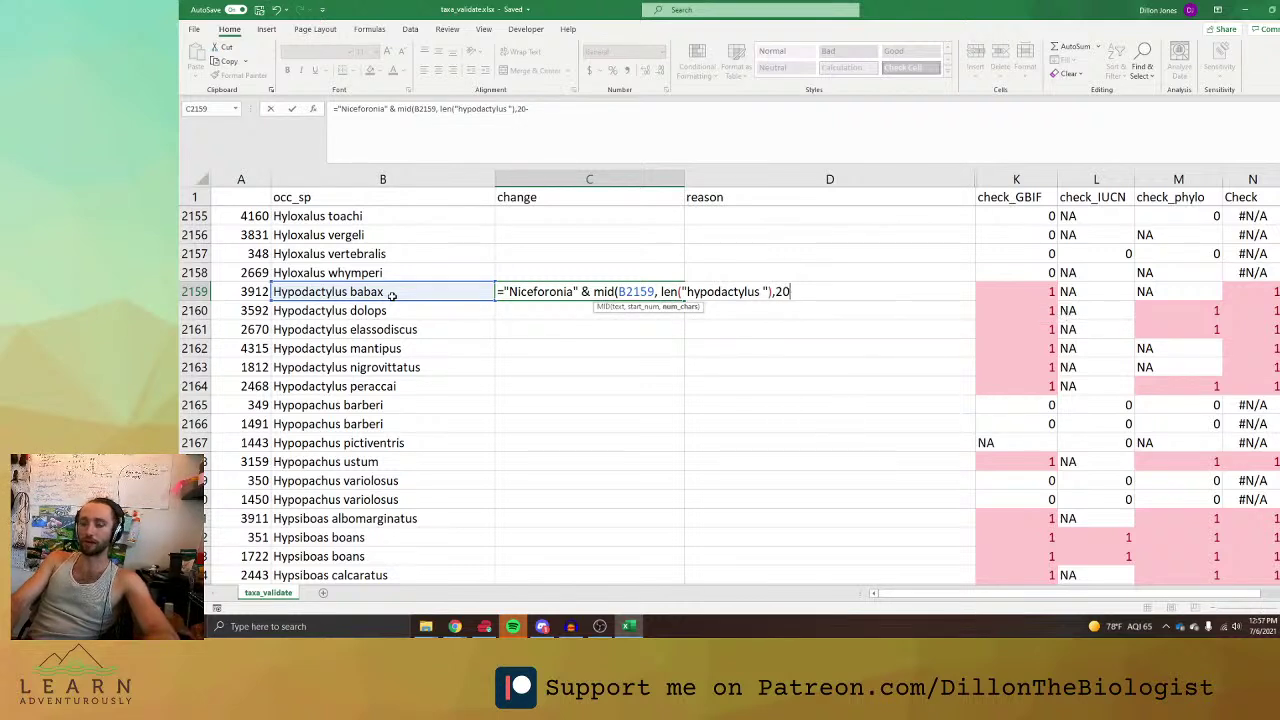
pyautogui.write(')')
pyautogui.press('Return')
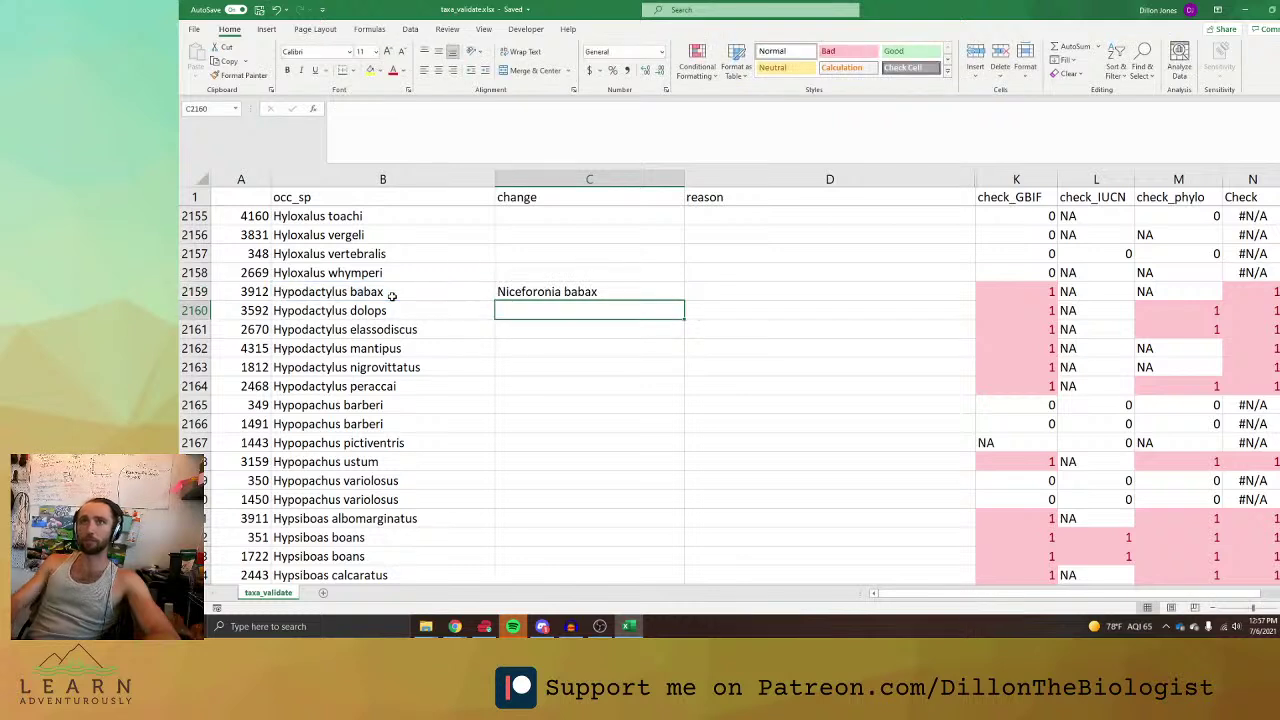
# Fill the C2159 formula down to C2164 and replace the formulas with their plain values.
pyautogui.click(540, 291)
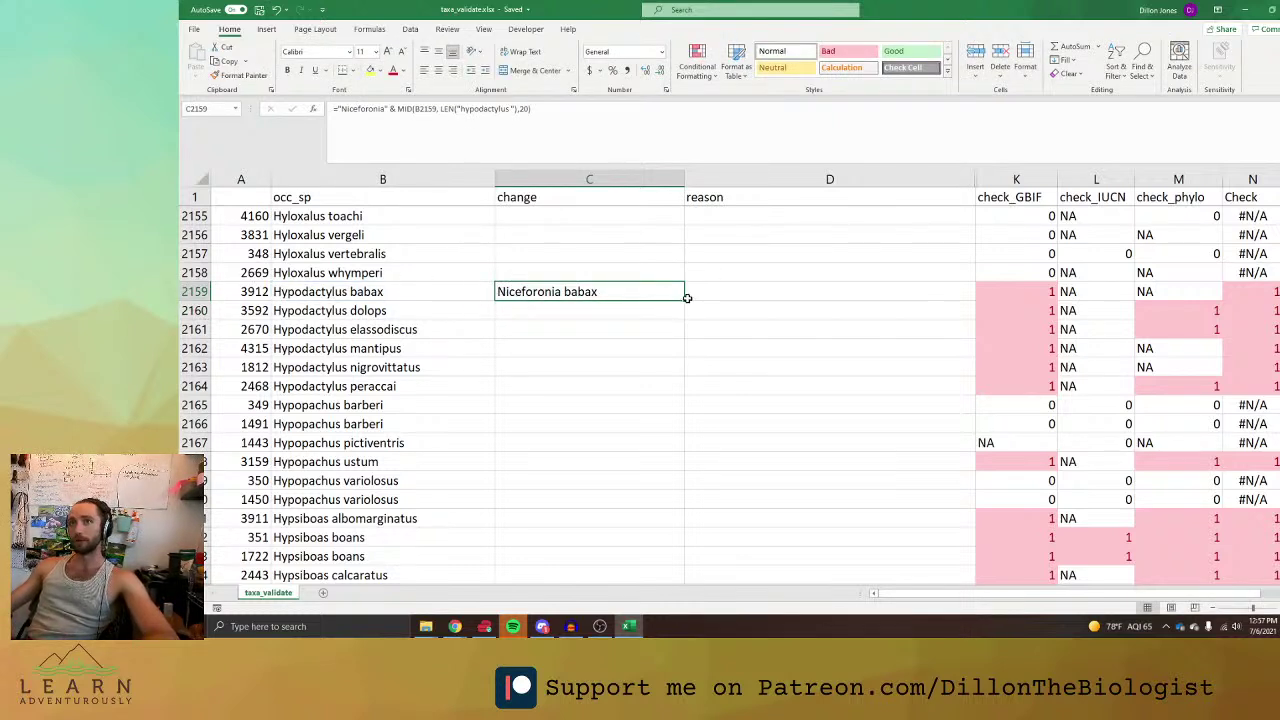
pyautogui.moveTo(687, 297); pyautogui.dragTo(688, 396)
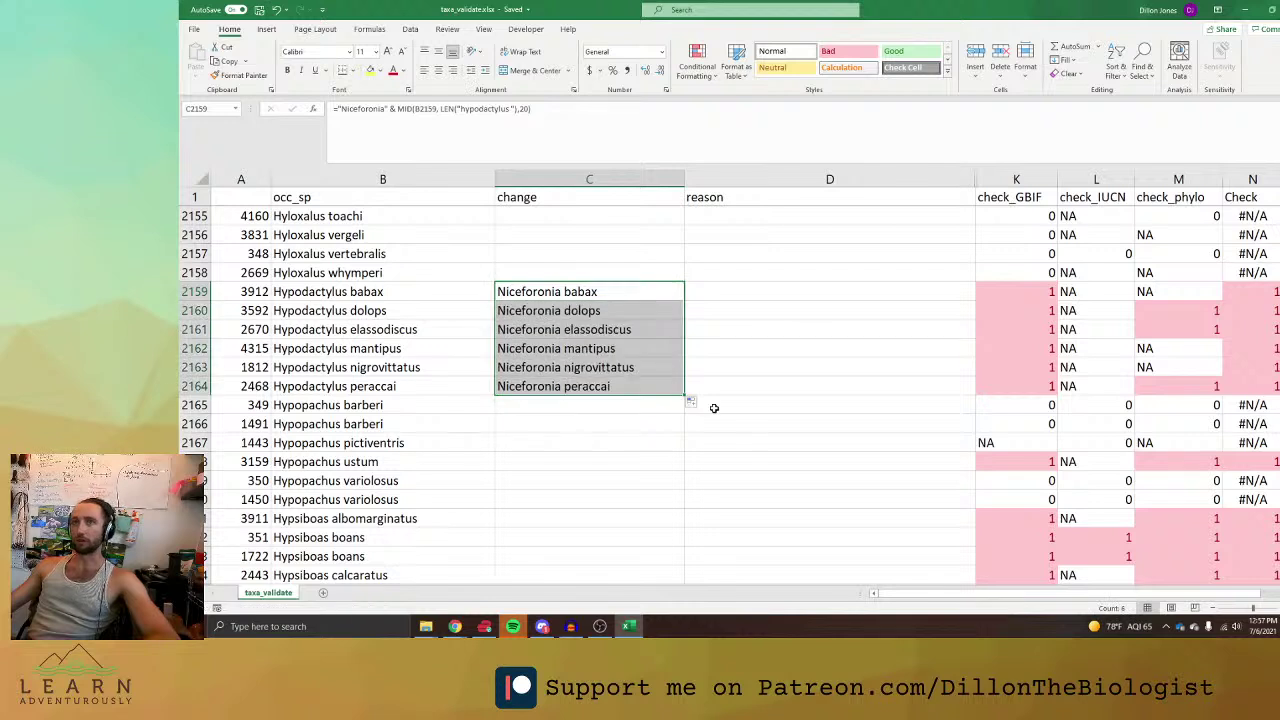
pyautogui.hotkey('ctrl', 'c')
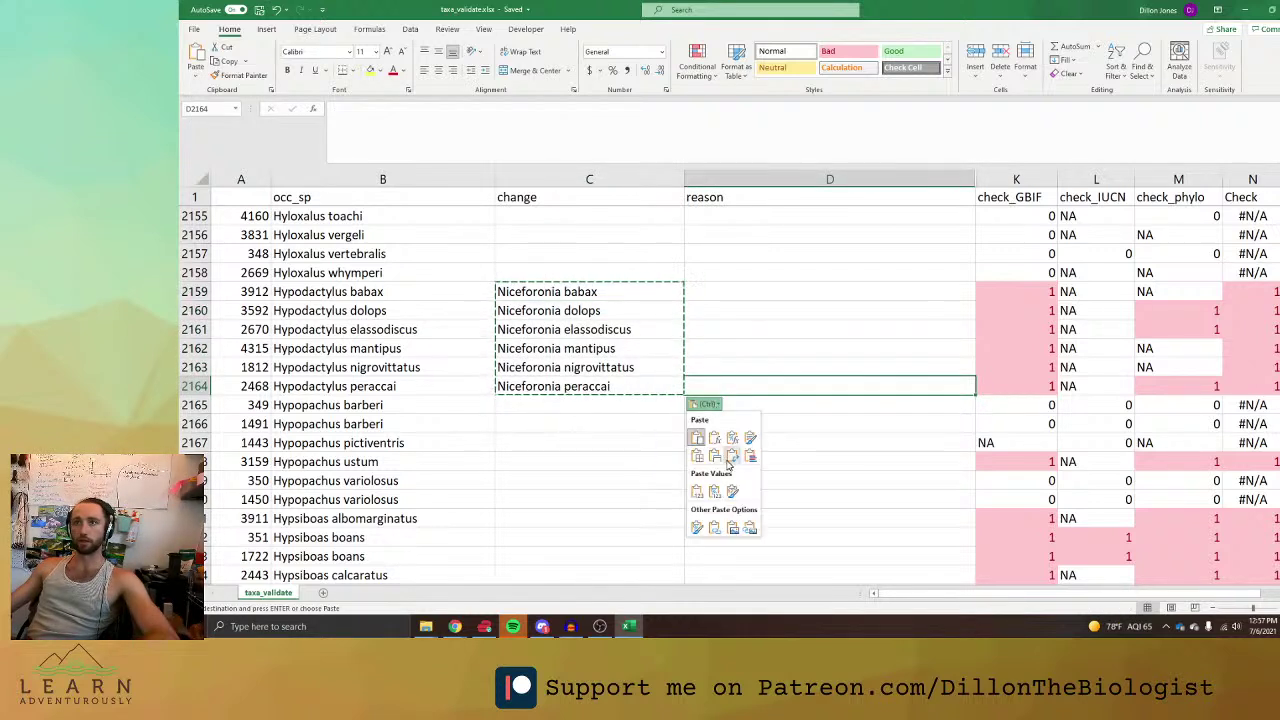
pyautogui.press('Escape')
pyautogui.moveTo(590, 310); pyautogui.dragTo(633, 367)
# Correct the species name in C2163 to Niceforonia nigrovittata.
pyautogui.click(633, 367)
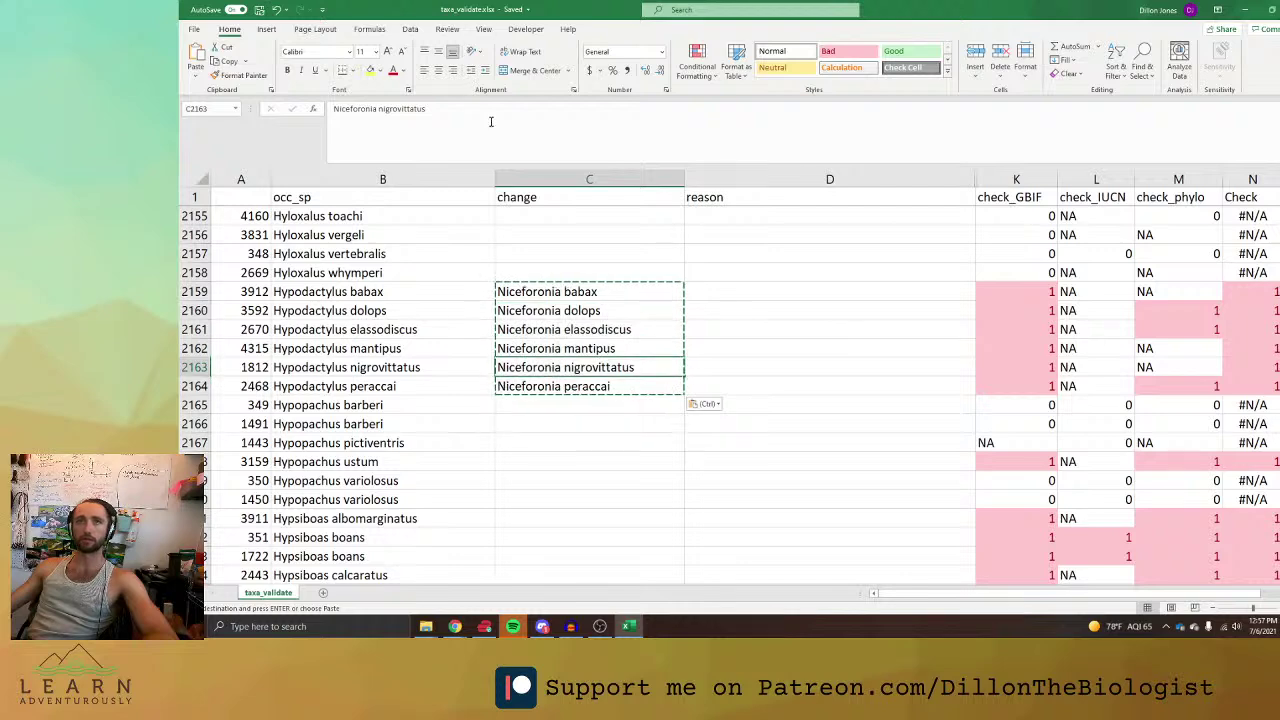
pyautogui.click(490, 119)
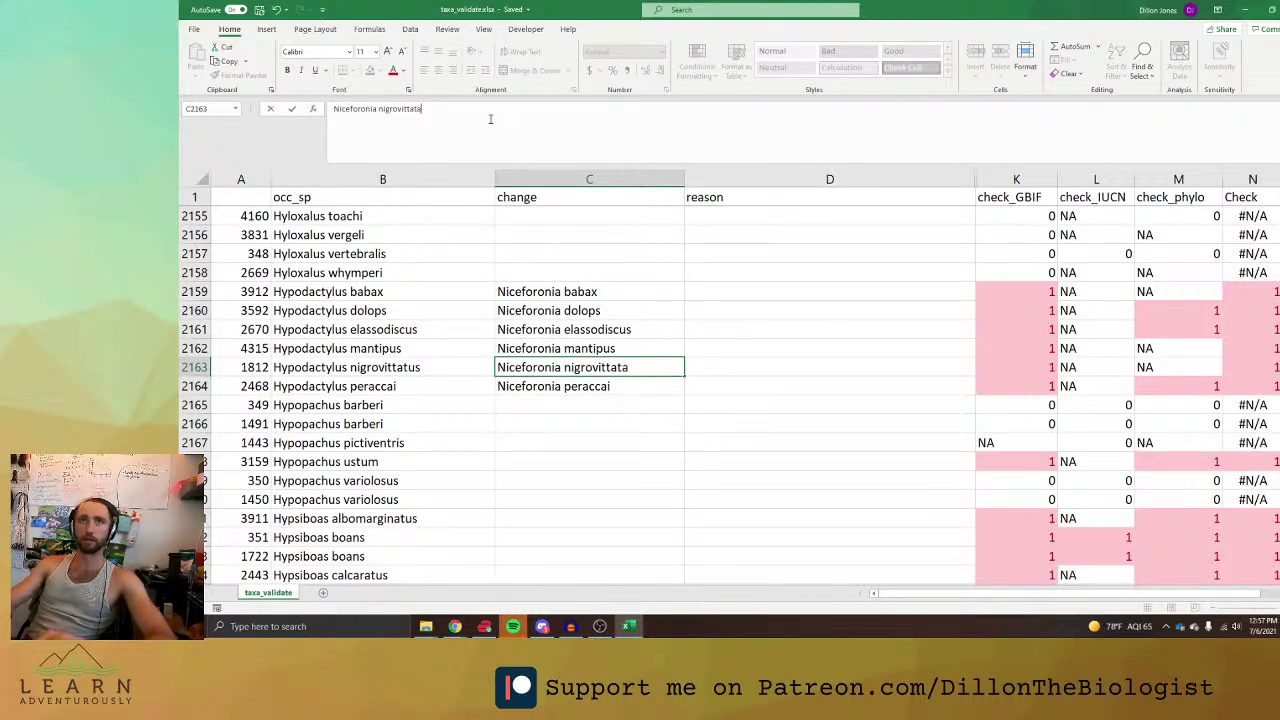
pyautogui.click(608, 274)
# Copy Hypodactylus elassodiscus from B2161 and look it up with the basic search of Amphibian Species of the World.
pyautogui.hotkey('alt', 'Tab')
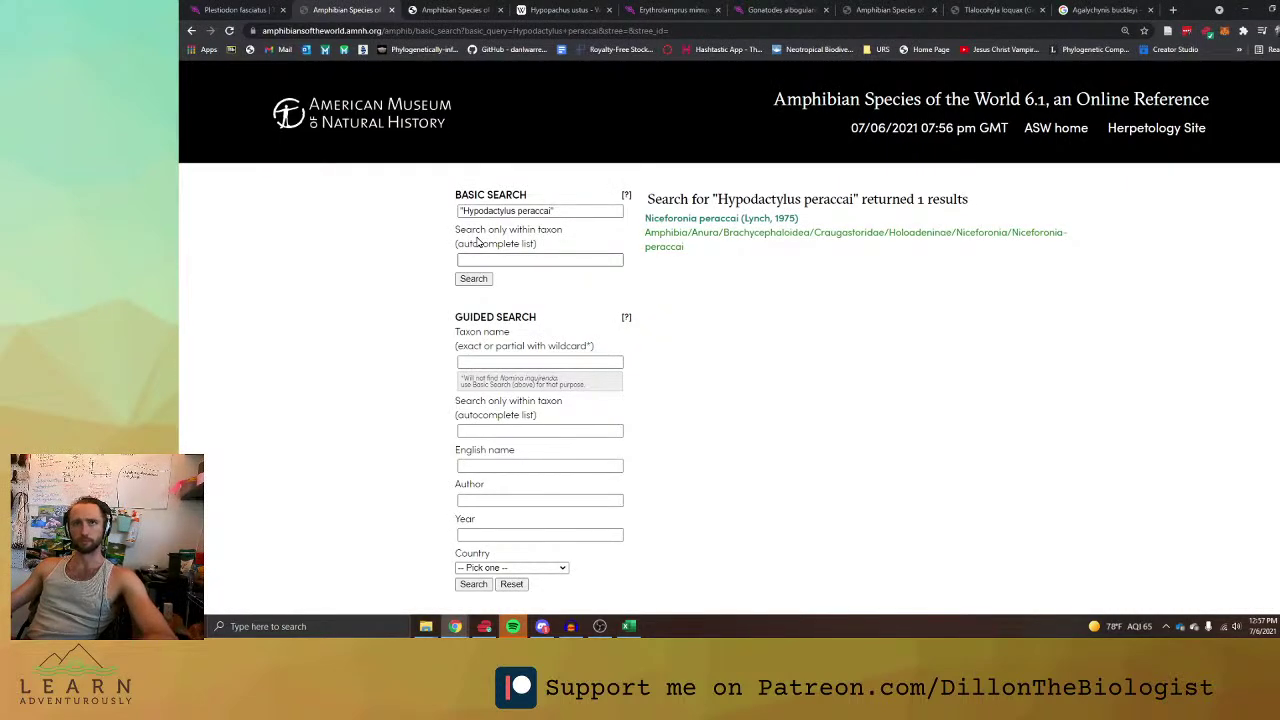
pyautogui.hotkey('alt', 'Tab')
pyautogui.click(400, 328)
pyautogui.hotkey('ctrl', 'c')
pyautogui.hotkey('alt', 'Tab')
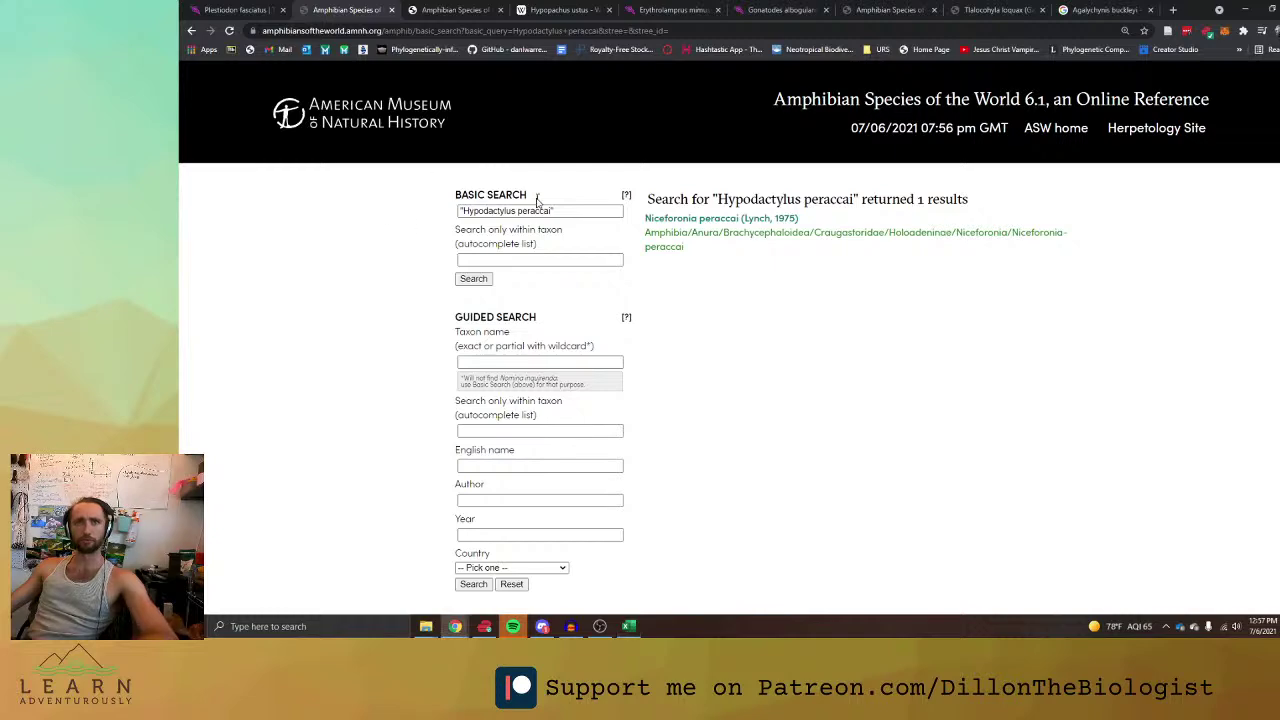
pyautogui.click(549, 211)
pyautogui.hotkey('ctrl', 'a')
pyautogui.hotkey('ctrl', 'v')
pyautogui.press('Return')
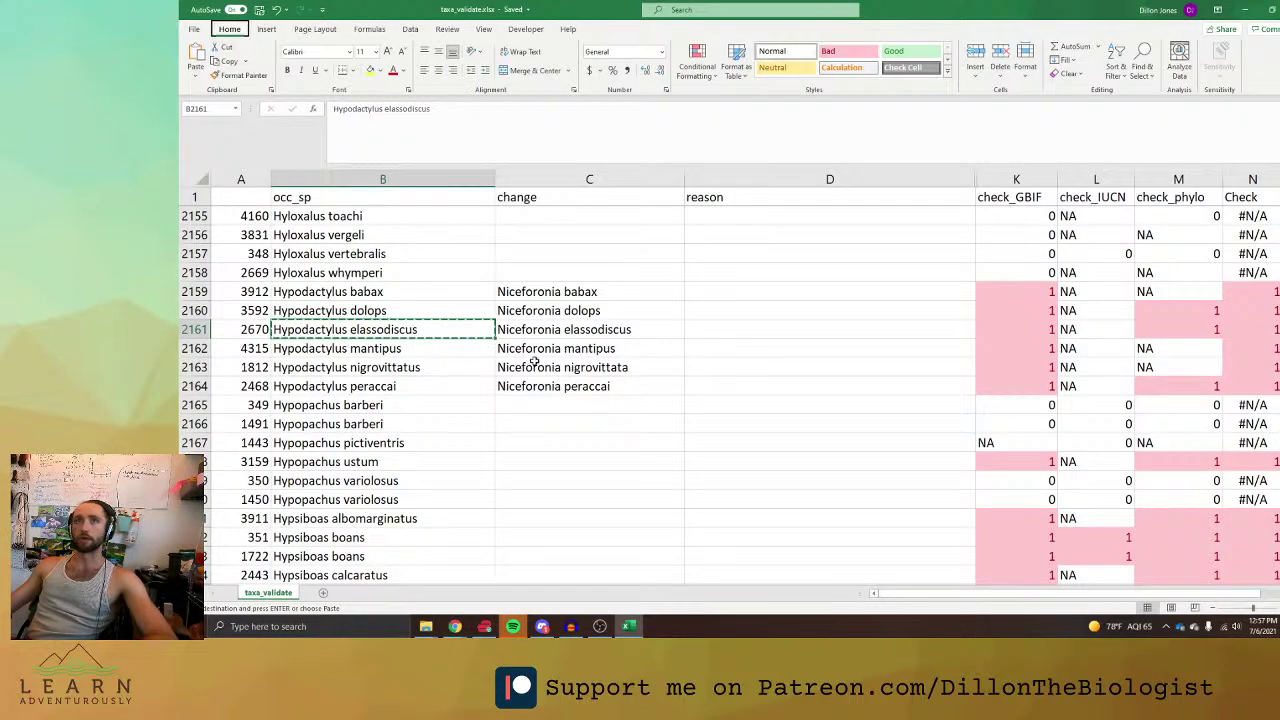
# Examine the flagged rows below the Niceforonia entries in taxa_validate, through the Hypsiboas and Hypsiglena species.
pyautogui.click(580, 345)
pyautogui.press('Down')
pyautogui.press('Down')
pyautogui.press('Down')
pyautogui.press('Down')
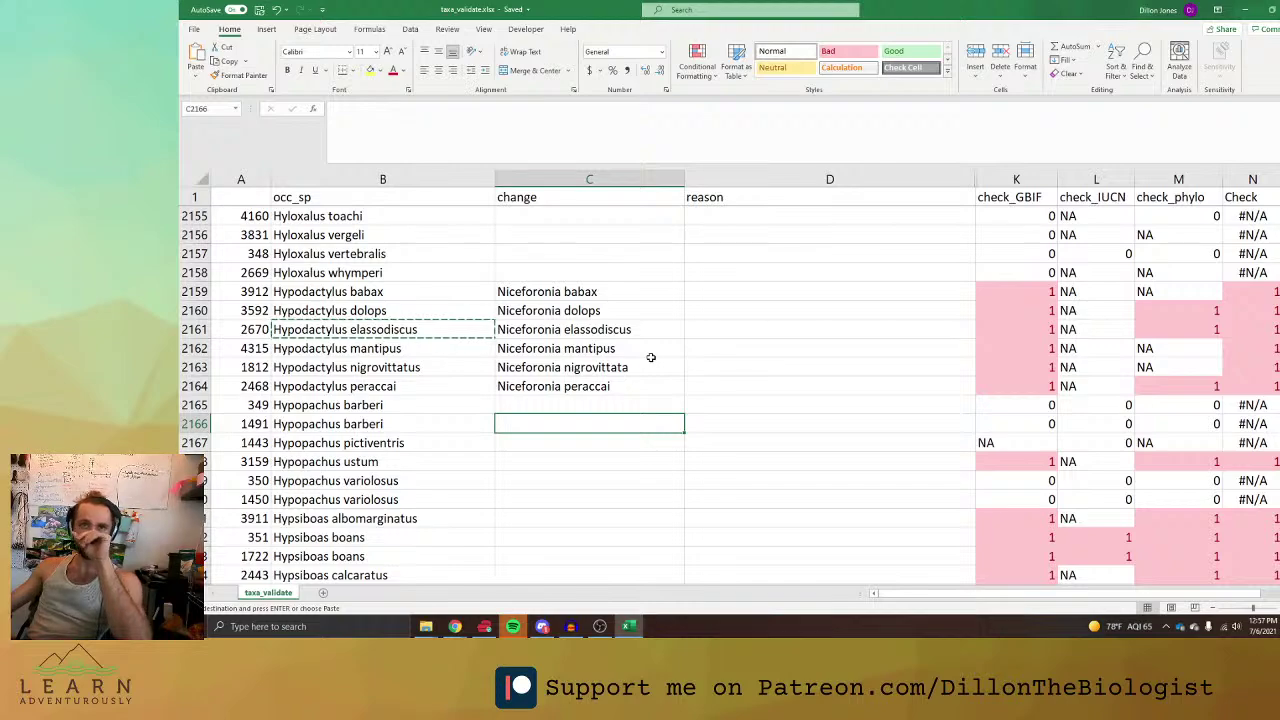
pyautogui.scroll(-7, 650, 360)
pyautogui.scroll(-5, 1140, 355)
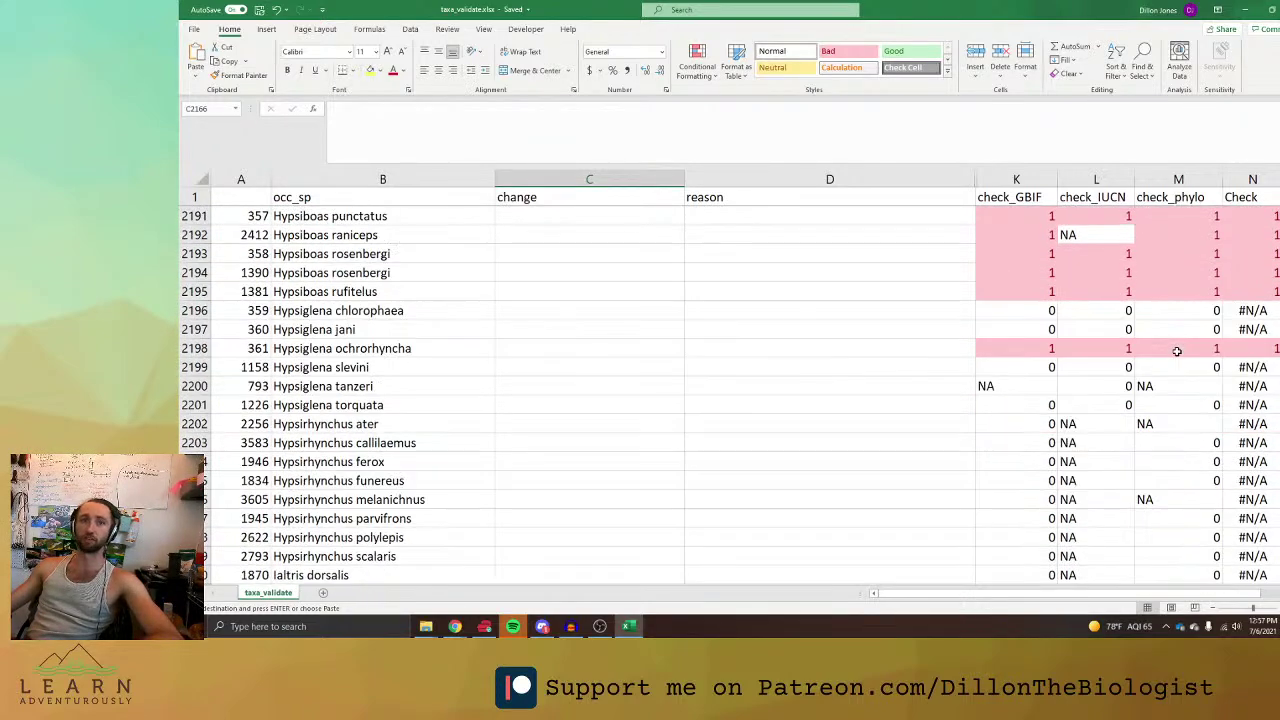
pyautogui.scroll(10, 1097, 357)
pyautogui.scroll(-7, 1037, 369)
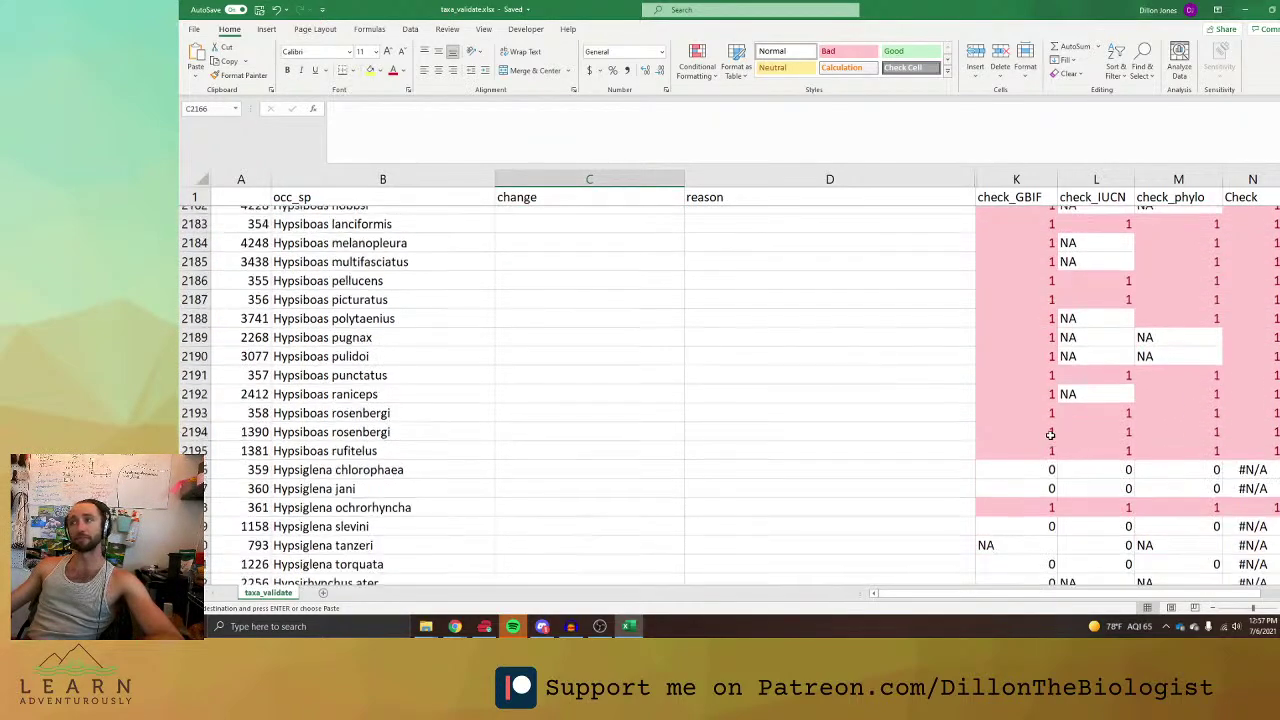
pyautogui.scroll(5, 1006, 437)
pyautogui.scroll(4, 1006, 437)
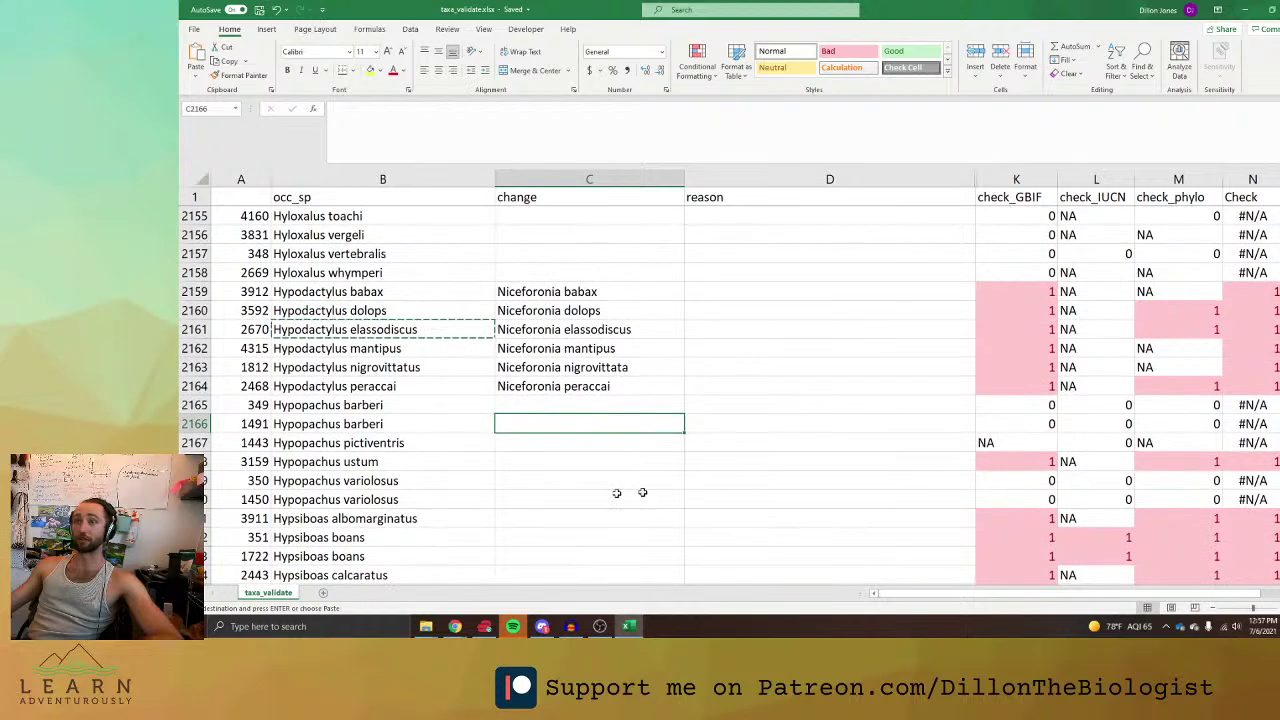
# Copy Hypopachus ustum from B2168 and search for it on Amphibian Species of the World.
pyautogui.click(357, 461)
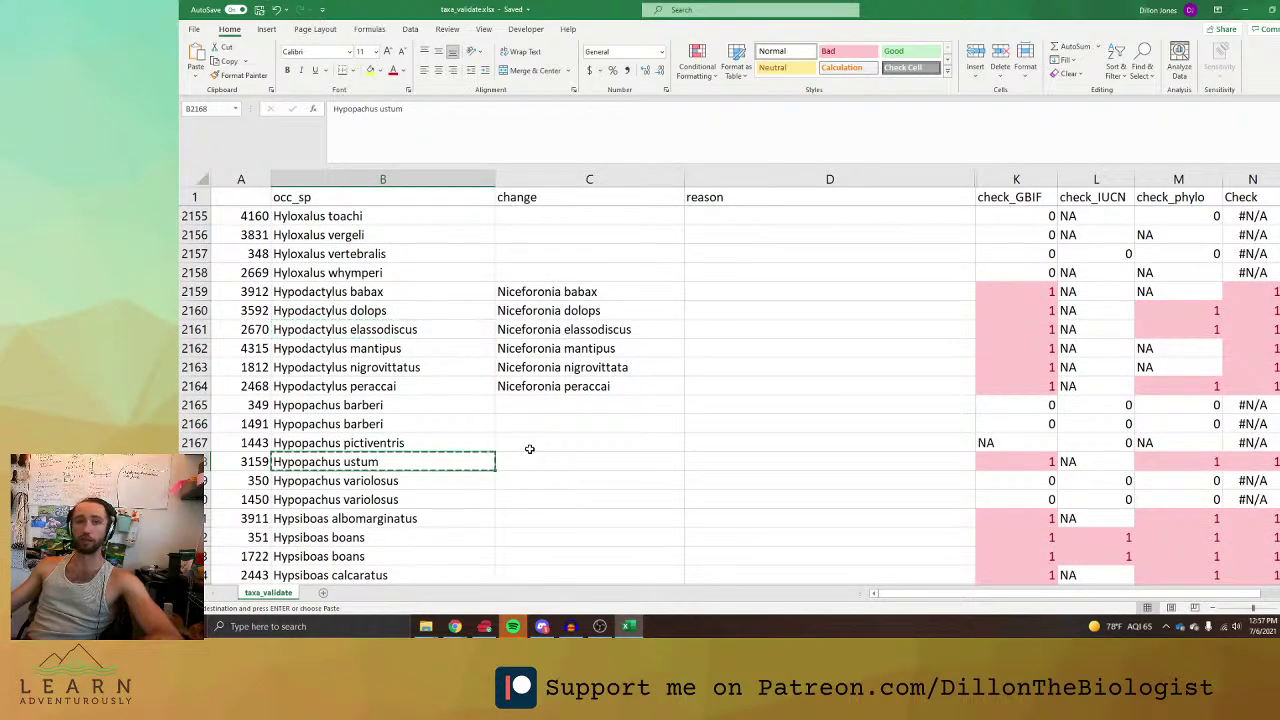
pyautogui.hotkey('alt', 'Tab')
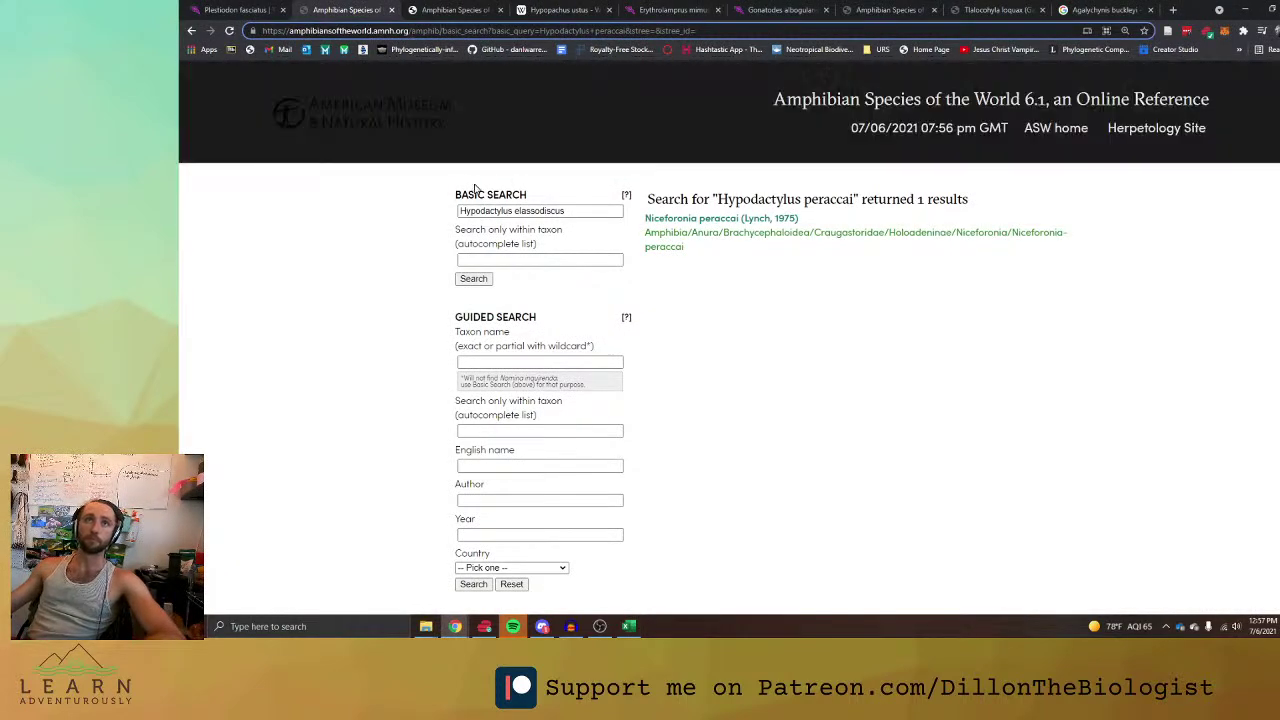
pyautogui.hotkey('ctrl', 'a')
pyautogui.hotkey('ctrl', 'v')
pyautogui.press('Return')
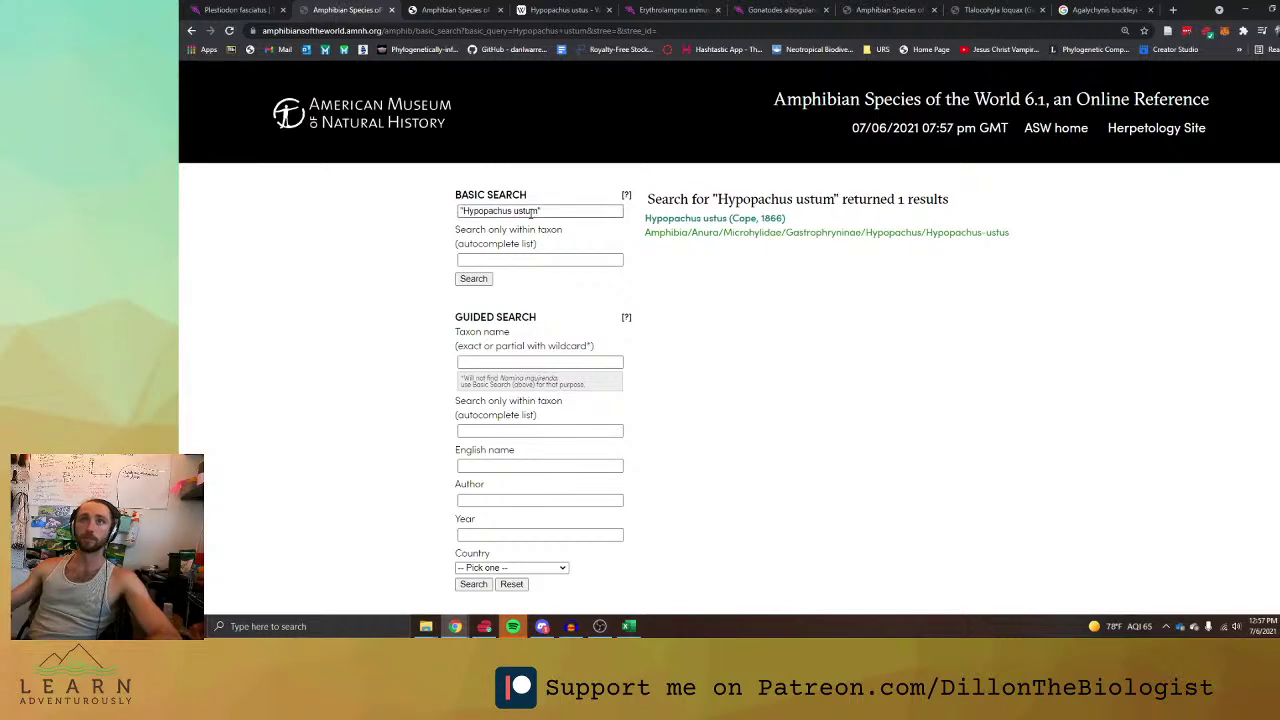
# Record Hypopachus ustus as the change in C2168 of taxa_validate, with the reason "typo" in D2168.
pyautogui.hotkey('alt', 'Tab')
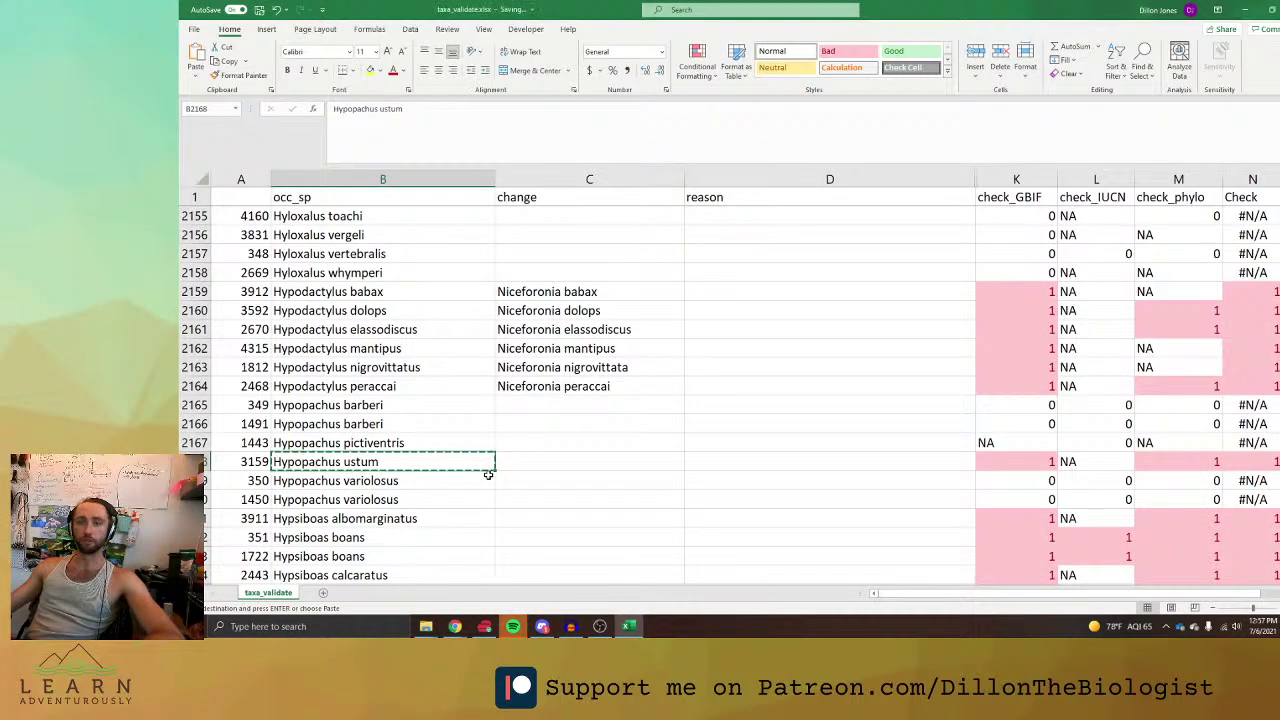
pyautogui.press('Right')
pyautogui.hotkey('ctrl', 'v')
pyautogui.click(538, 145)
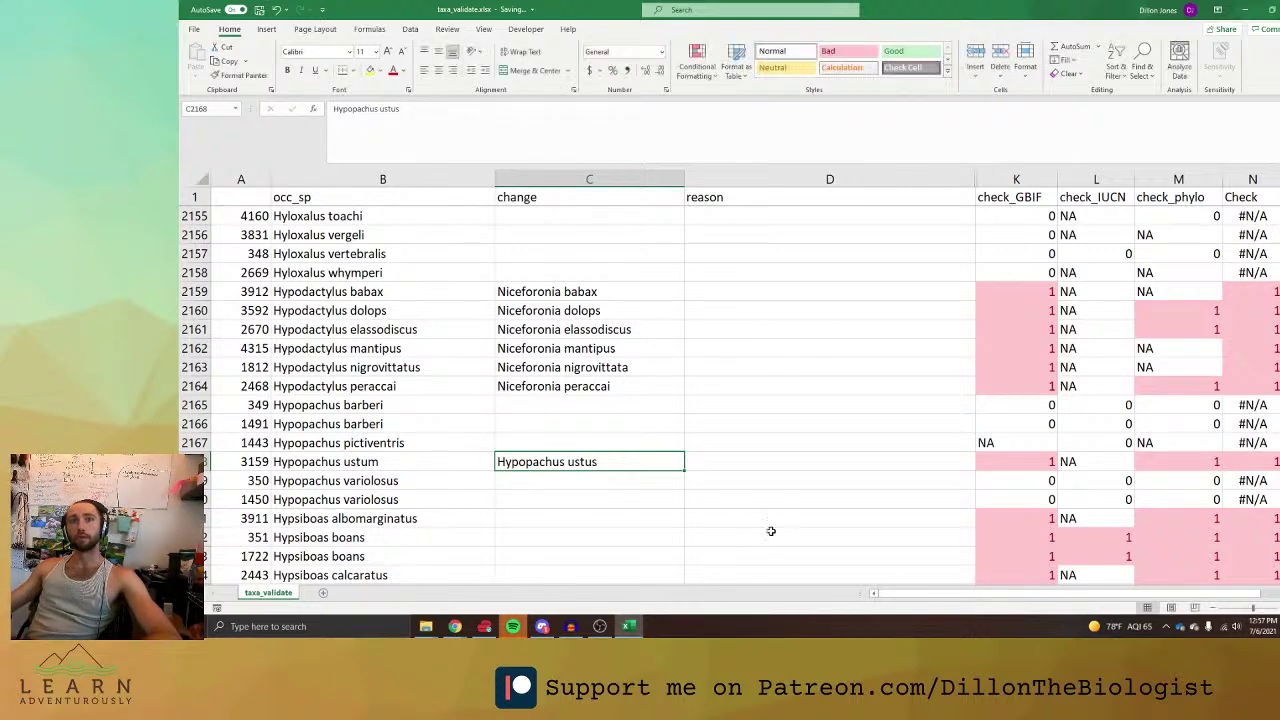
pyautogui.click(771, 459)
pyautogui.write('typo')
pyautogui.scroll(-3, 771, 457)
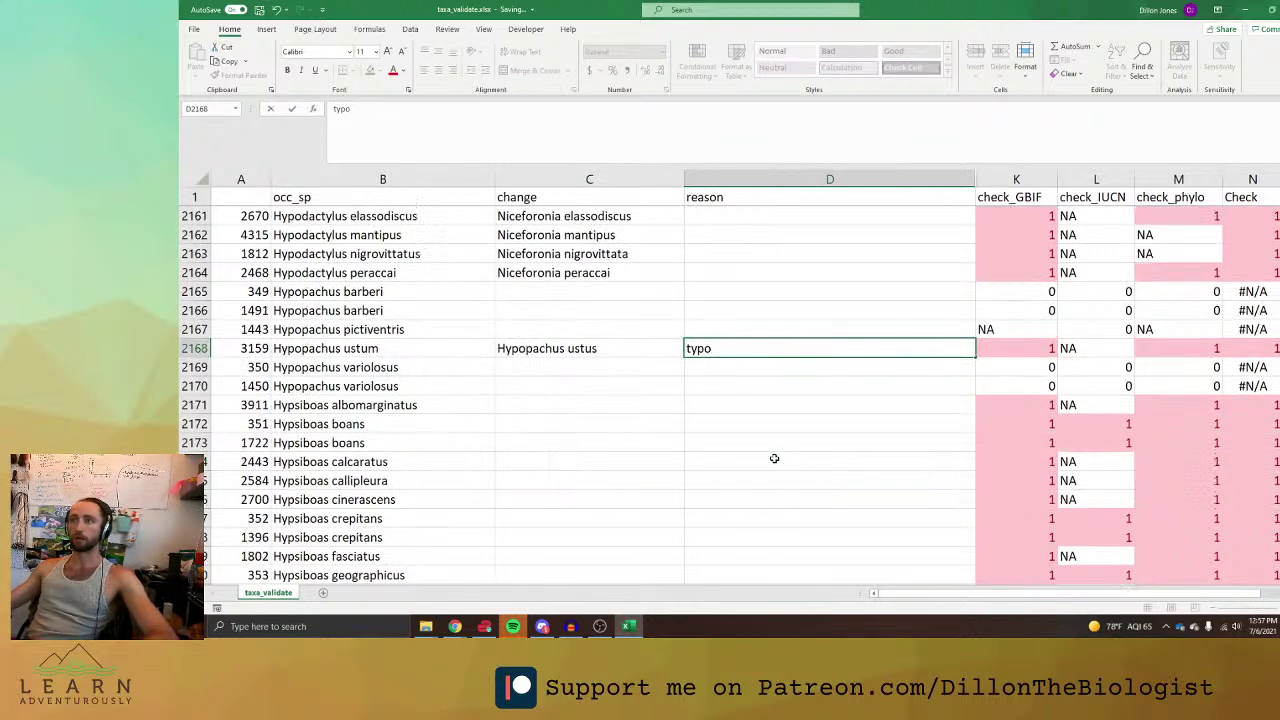
pyautogui.press('Return')
# Copy Hypsiboas albomarginatus from B2171 and search for it on Amphibian Species of the World.
pyautogui.click(766, 386)
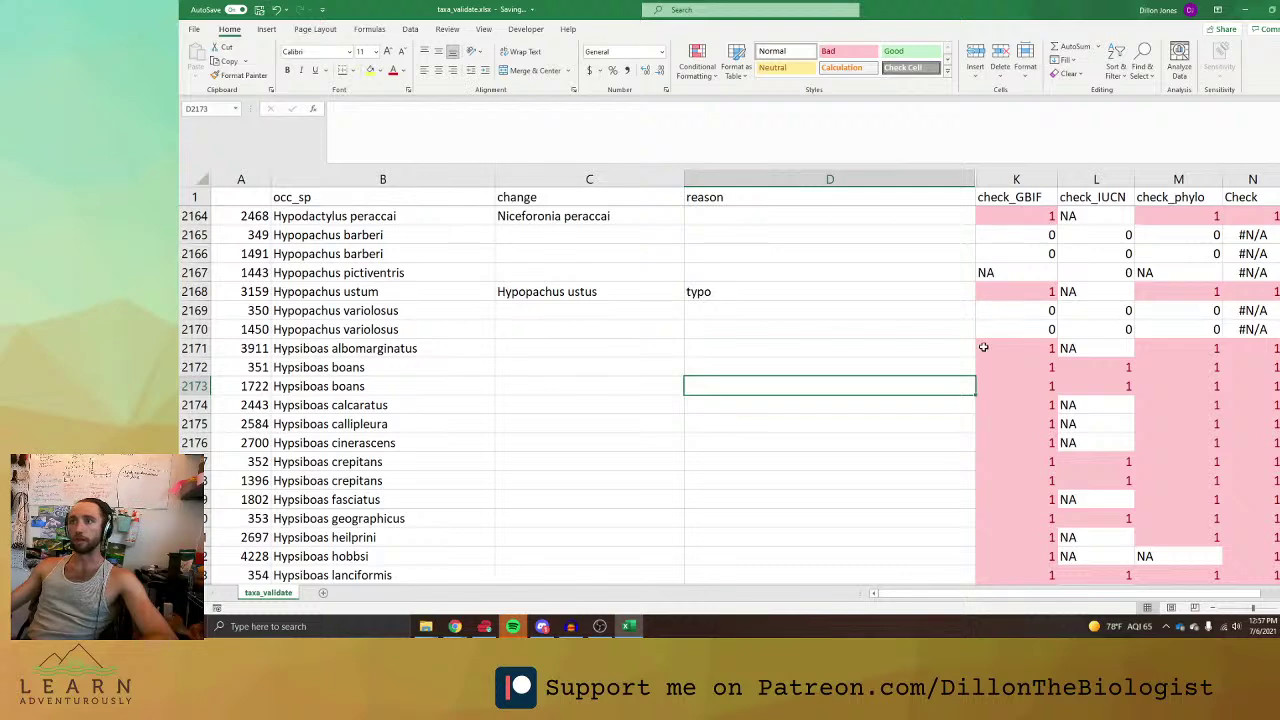
pyautogui.click(983, 347)
pyautogui.click(345, 352)
pyautogui.hotkey('ctrl', 'c')
pyautogui.hotkey('alt', 'Tab')
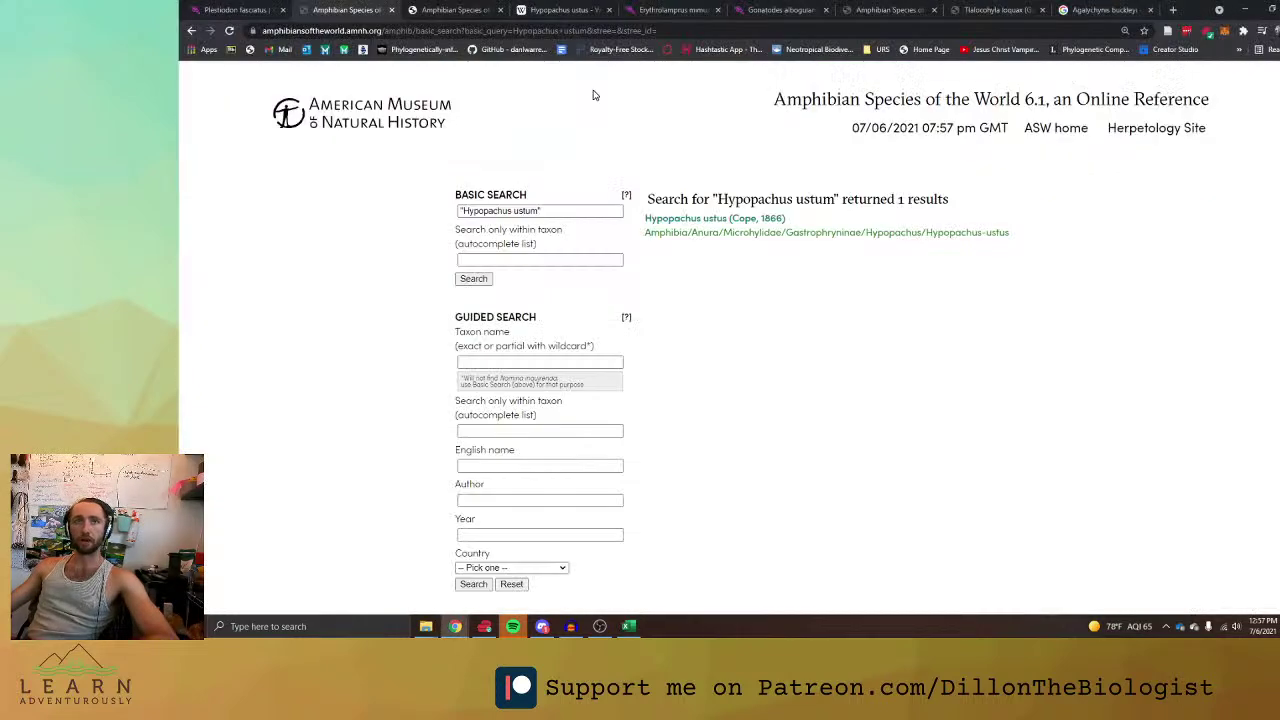
pyautogui.tripleClick(540, 211)
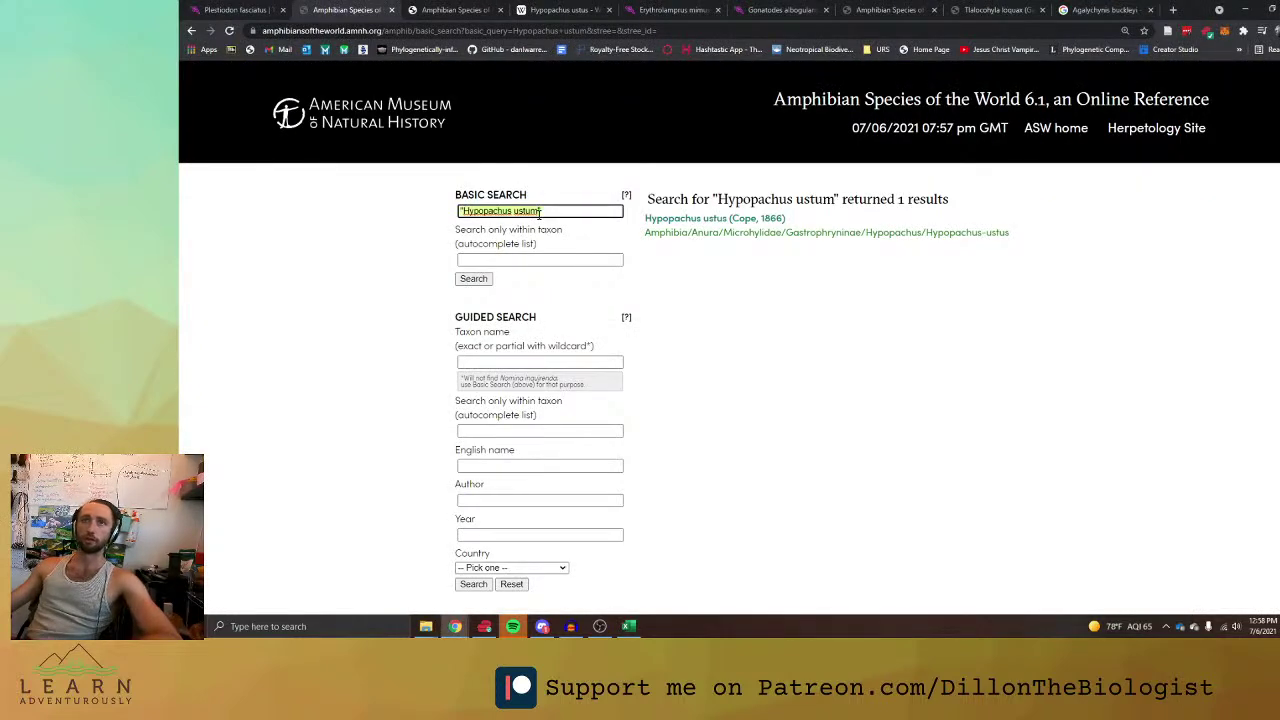
pyautogui.hotkey('ctrl', 'v')
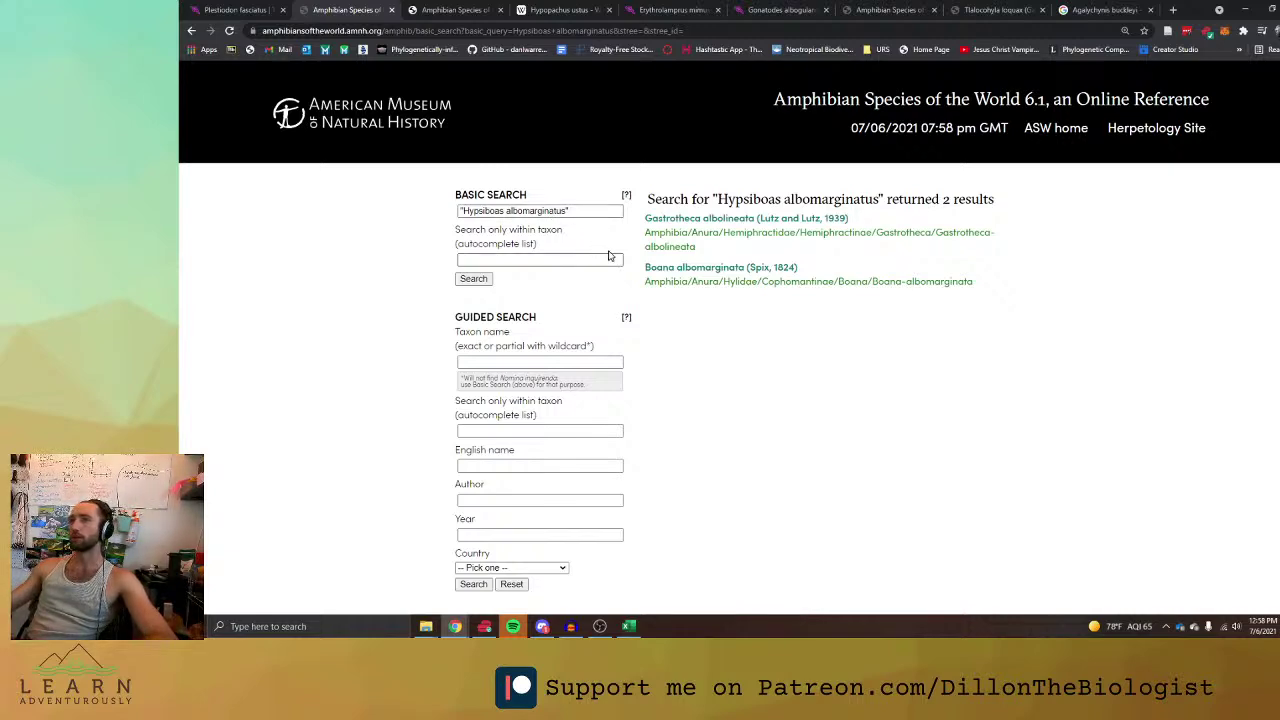
# Look over the flagged Hypsiboas rows in the spreadsheet and open the AmphibiaWeb site in the browser.
pyautogui.hotkey('alt', 'Tab')
pyautogui.scroll(-1, 673, 378)
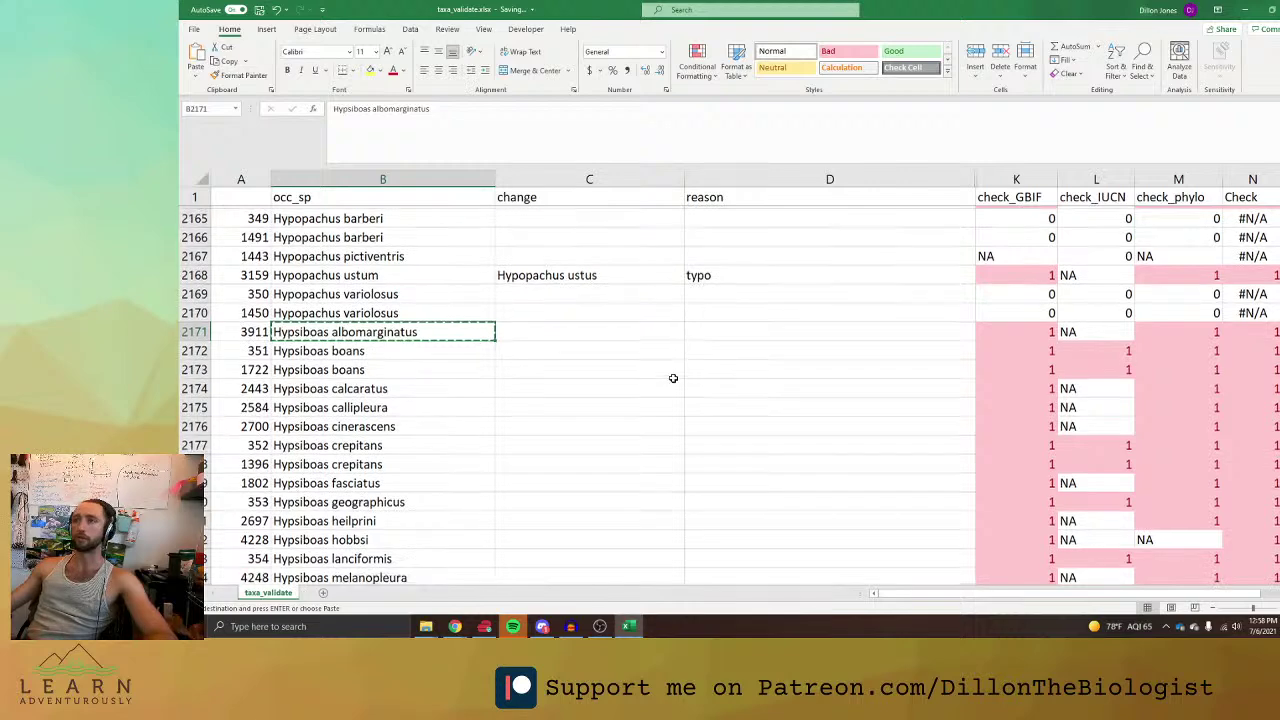
pyautogui.scroll(-5, 673, 378)
pyautogui.scroll(4, 673, 378)
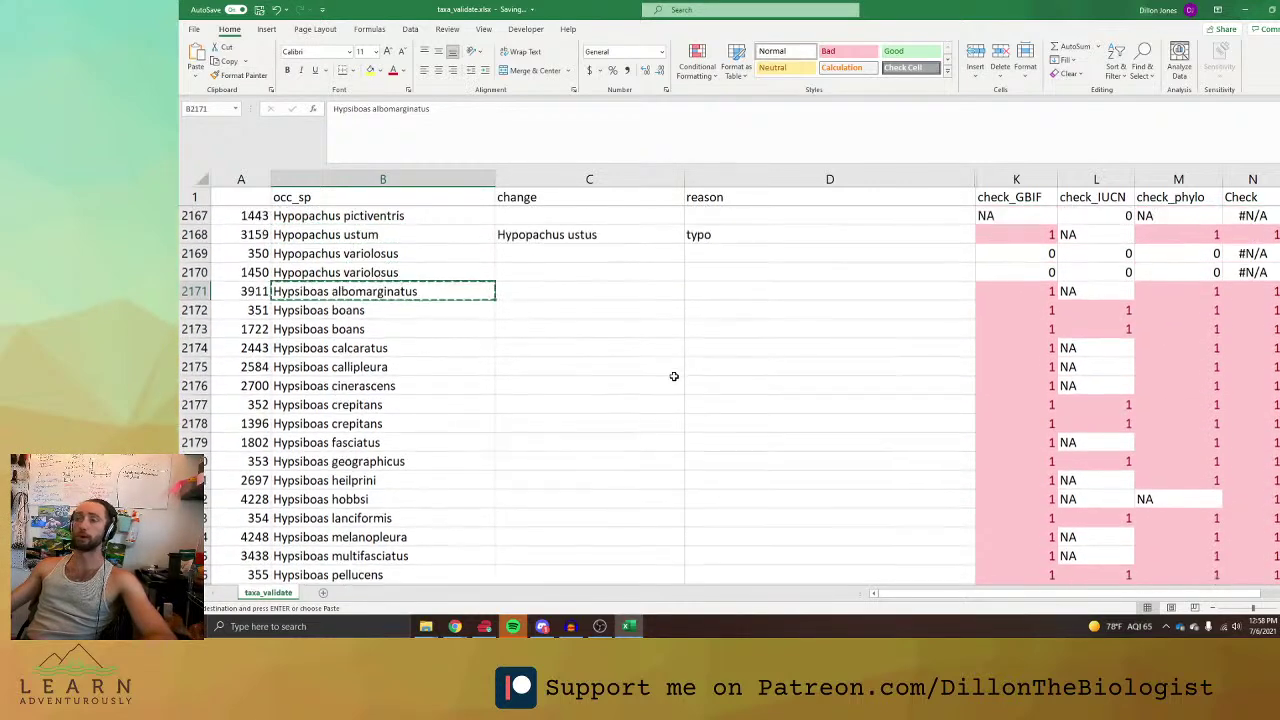
pyautogui.hotkey('alt', 'Tab')
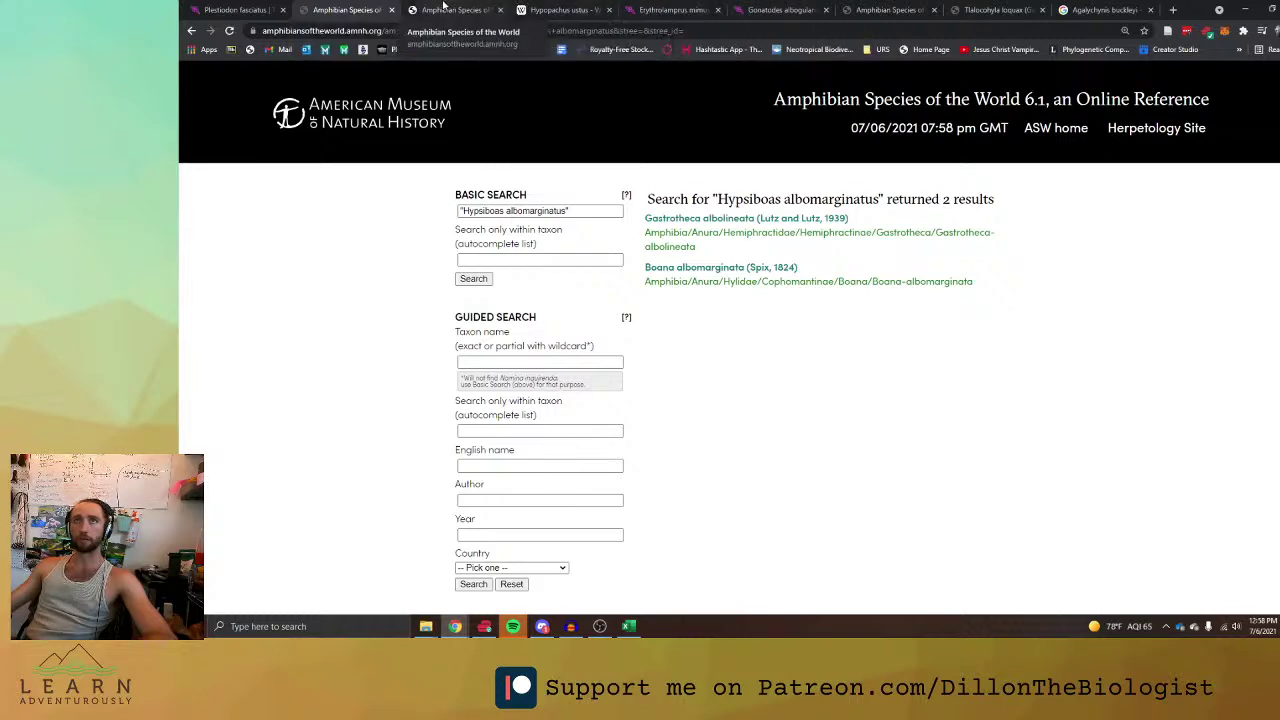
pyautogui.click(318, 32)
pyautogui.write('amph')
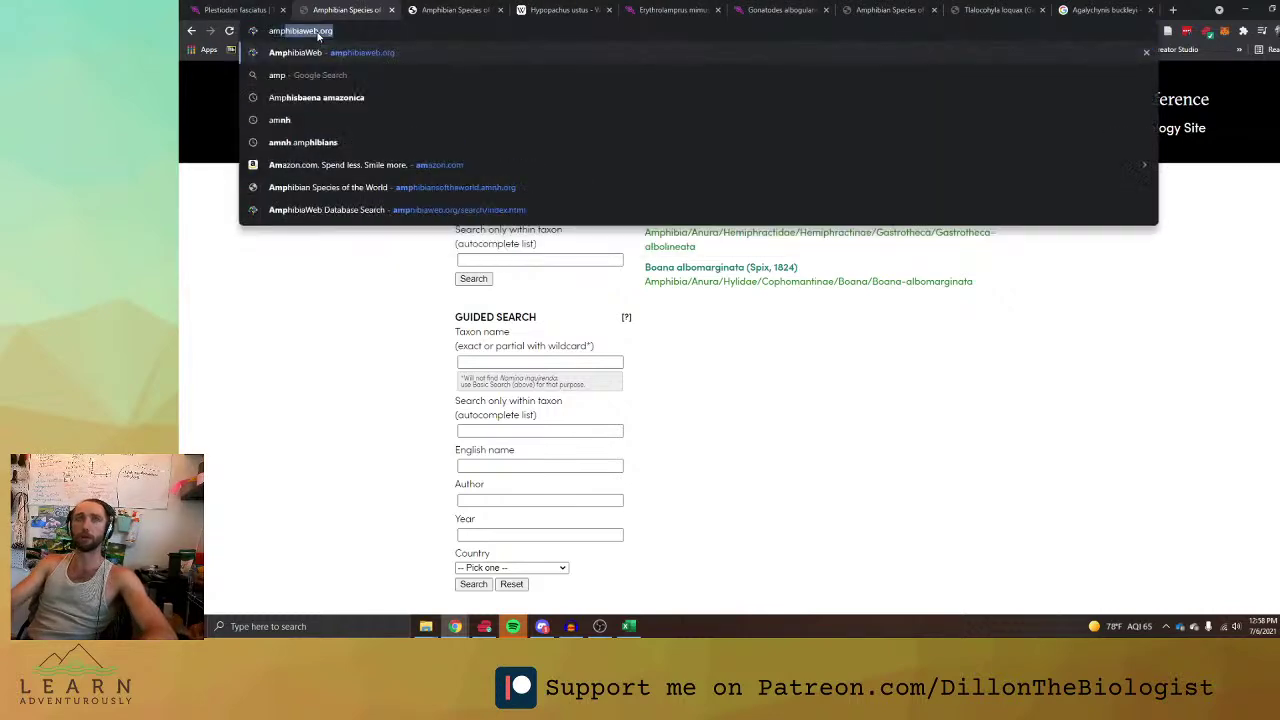
pyautogui.press('Return')
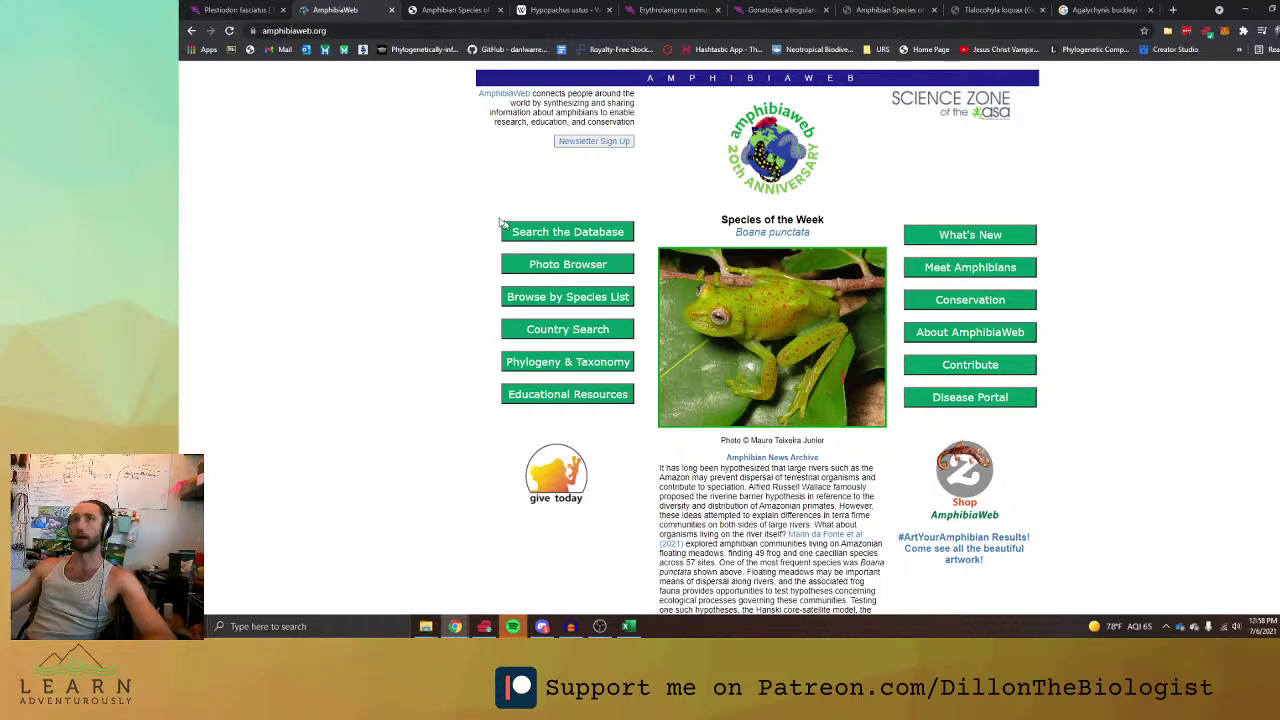
pyautogui.click(609, 241)
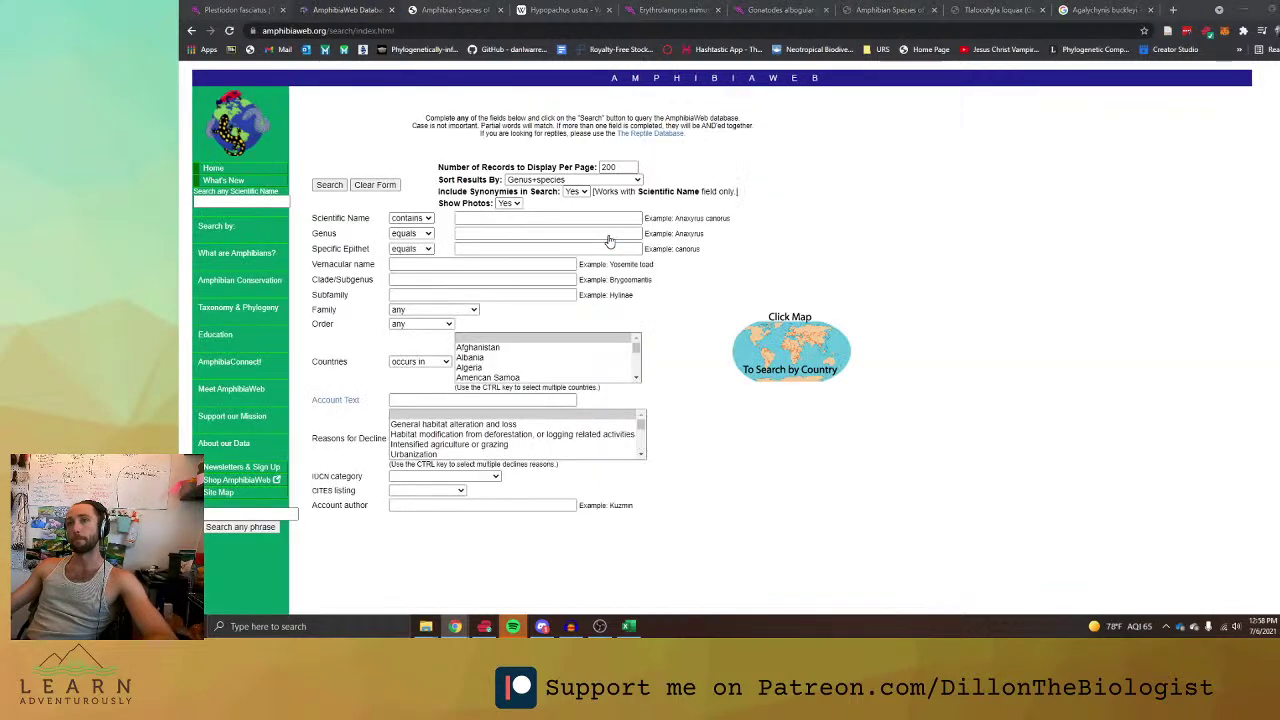
pyautogui.hotkey('alt', 'Tab')
pyautogui.hotkey('ctrl', 'c')
pyautogui.hotkey('alt', 'Tab')
pyautogui.hotkey('alt', 'Tab')
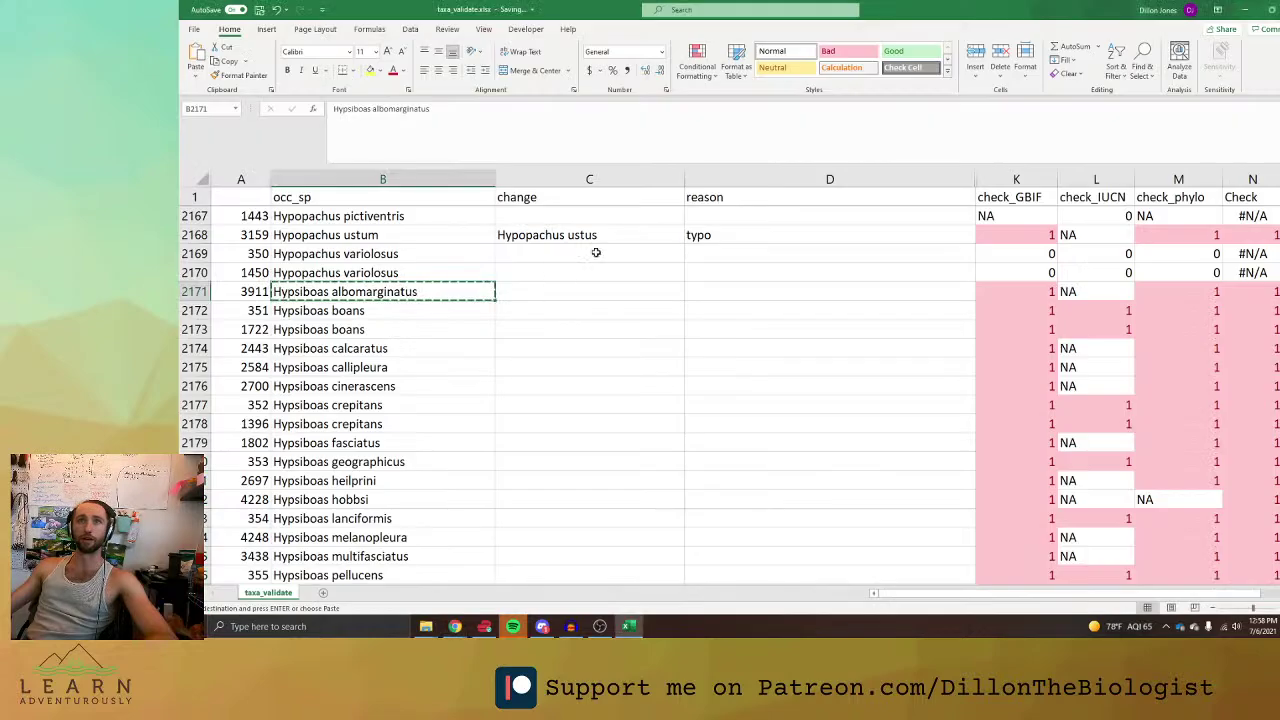
pyautogui.hotkey('alt', 'Tab')
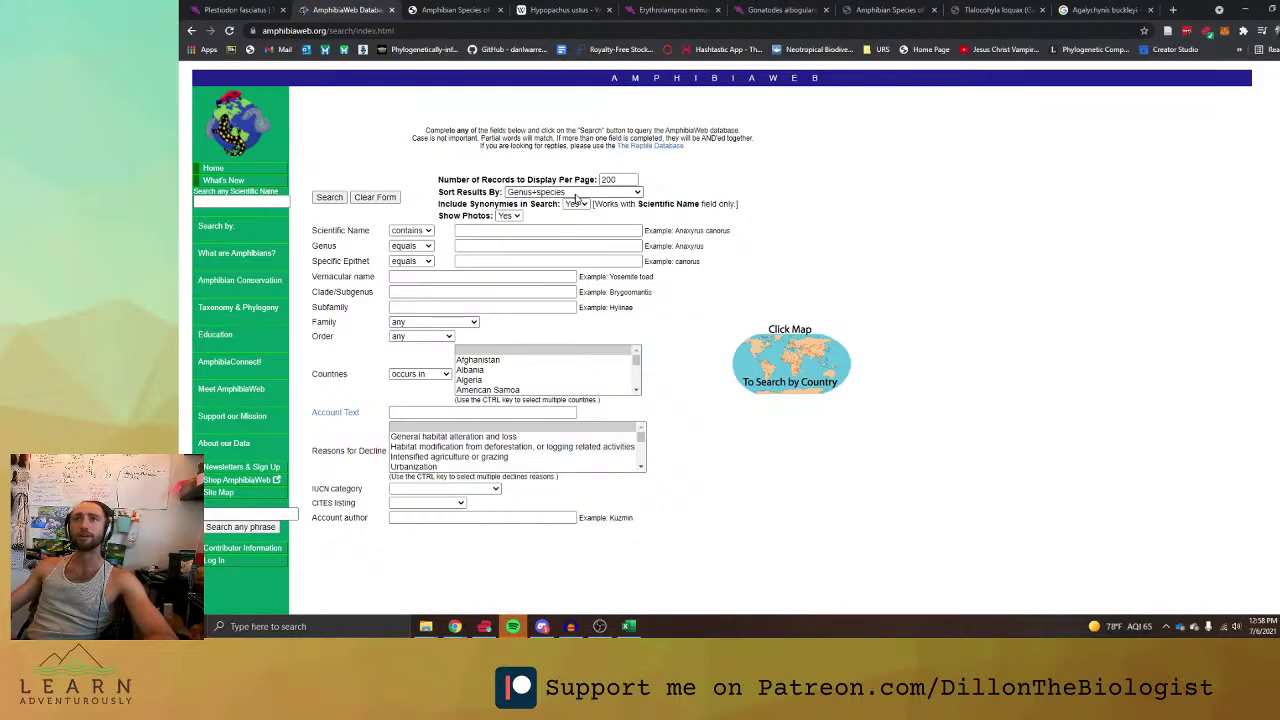
pyautogui.click(191, 30)
# Find Hypsiboas punctatus in B2191 and compare it with Boana punctata, the featured species on the AmphibiaWeb home page.
pyautogui.hotkey('alt', 'Tab')
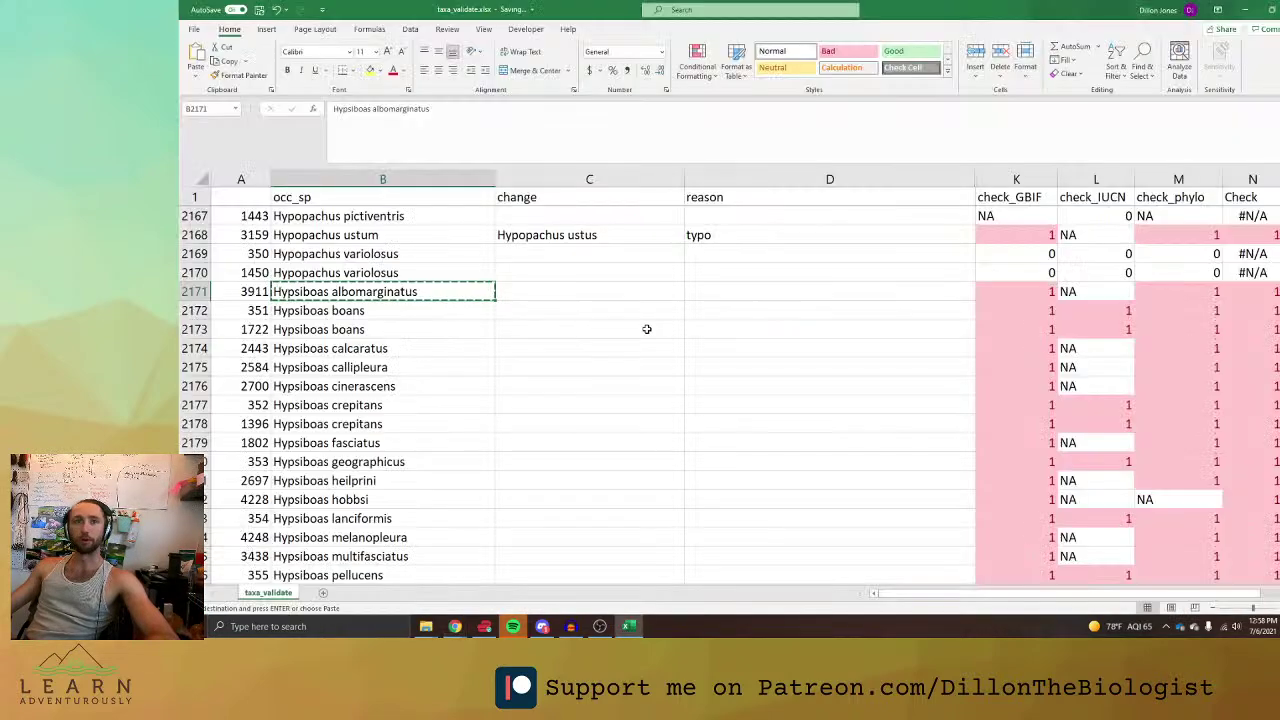
pyautogui.scroll(-3, 645, 329)
pyautogui.scroll(-2, 645, 329)
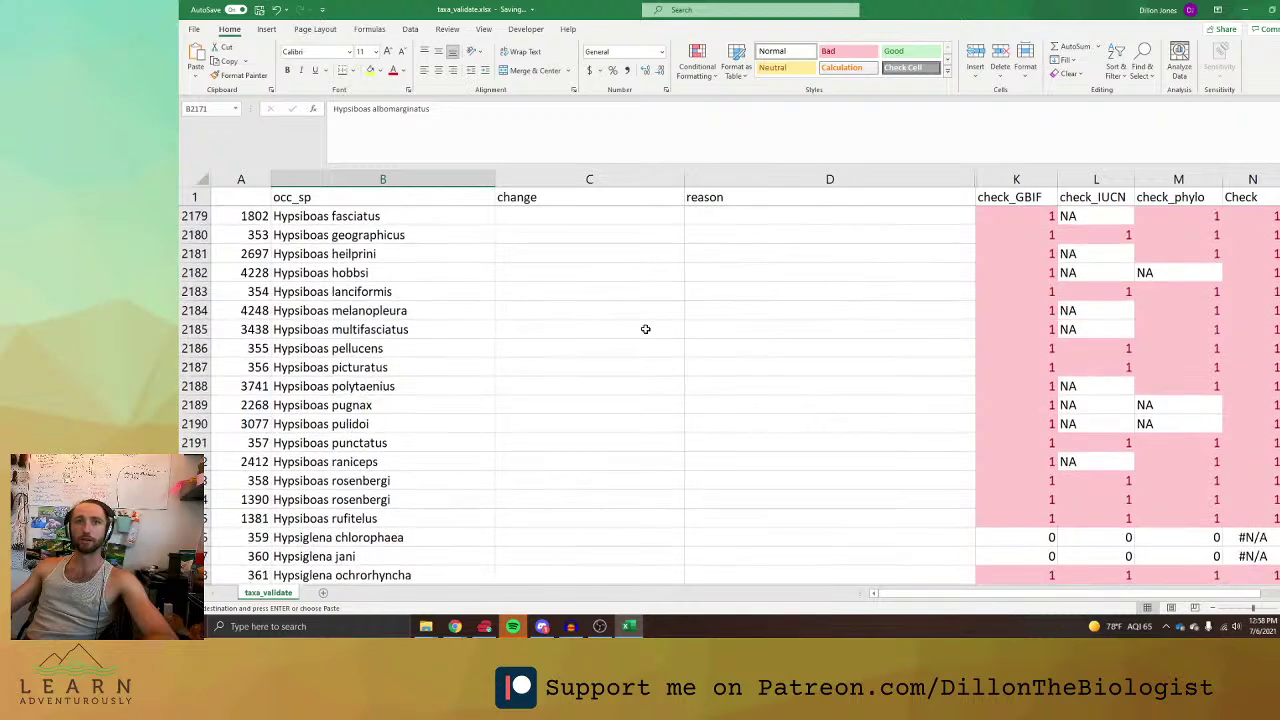
pyautogui.click(461, 428)
pyautogui.click(330, 443)
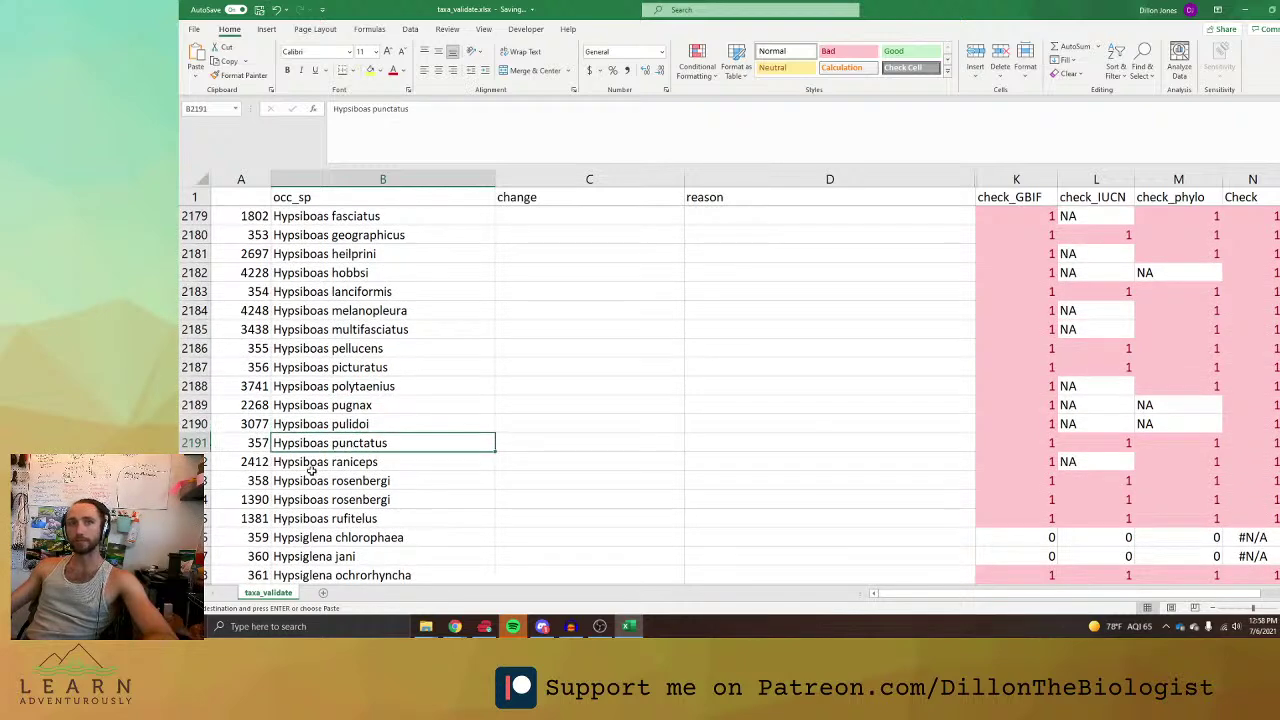
pyautogui.hotkey('alt', 'Tab')
pyautogui.hotkey('alt', 'Tab')
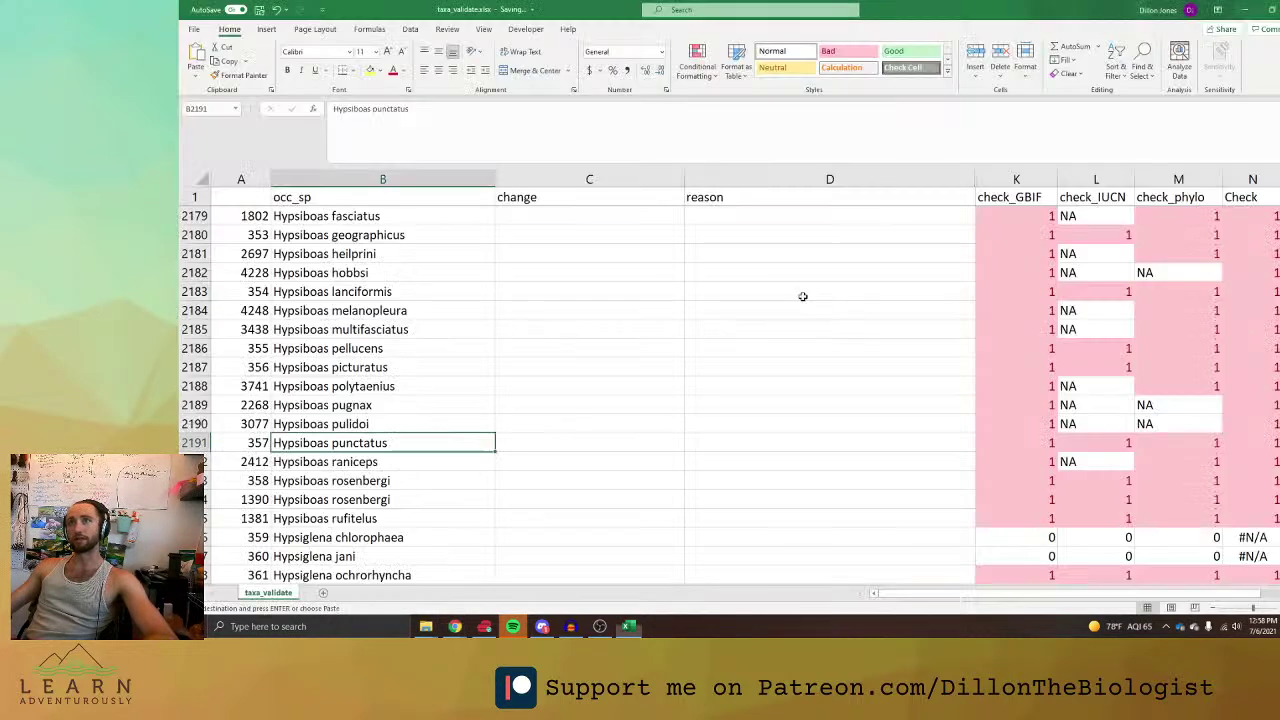
pyautogui.hotkey('alt', 'Tab')
pyautogui.hotkey('alt', 'Tab')
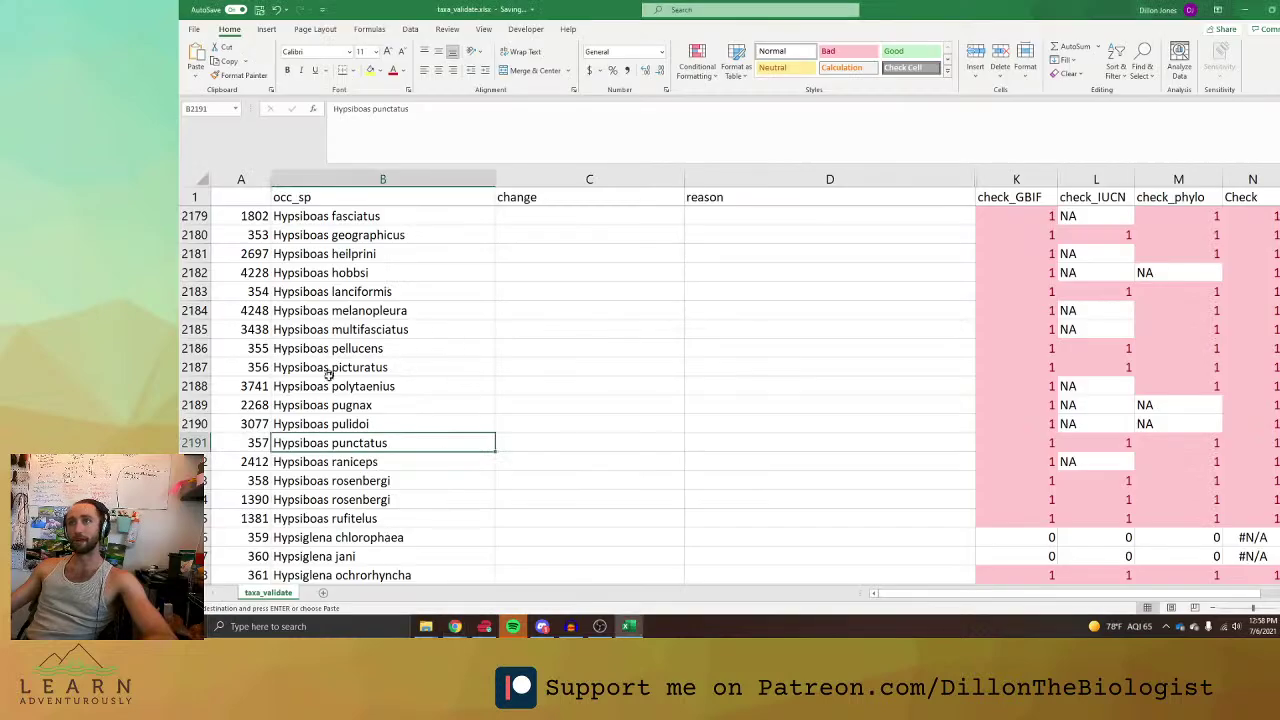
pyautogui.hotkey('alt', 'Tab')
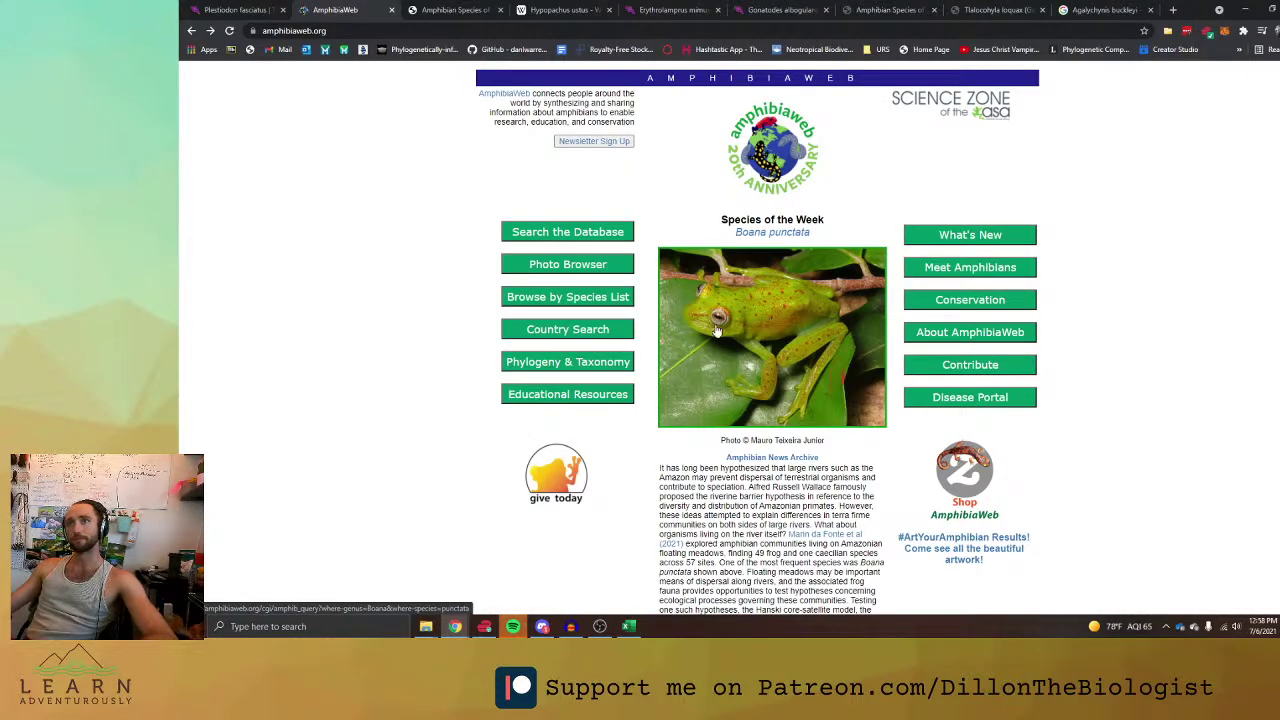
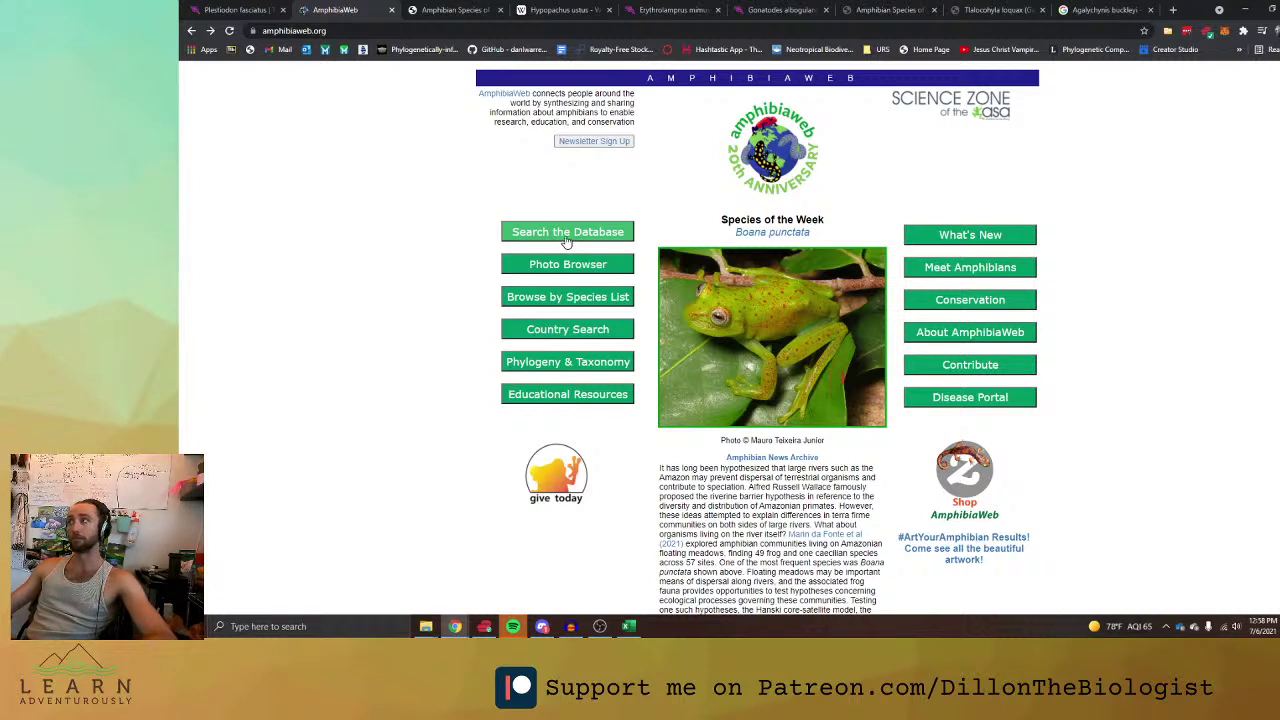
# Open AmphibiaWeb's database search and look up the scientific name "boana".
pyautogui.click(566, 240)
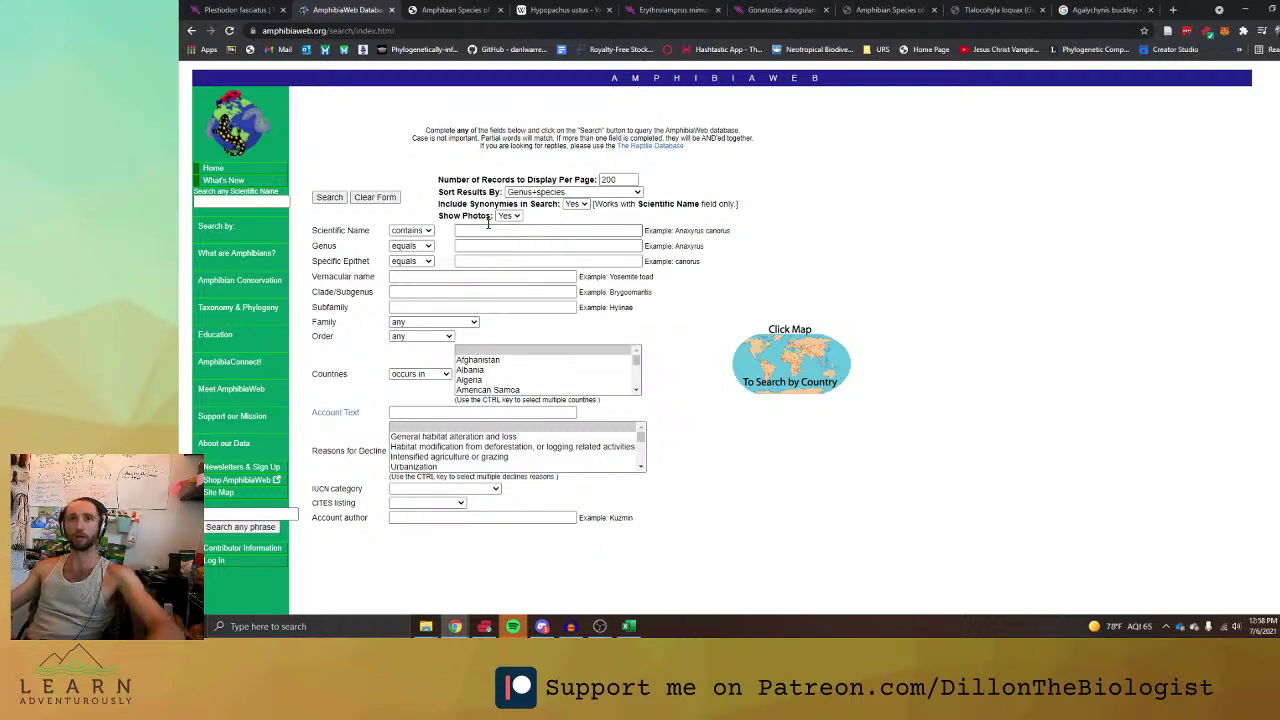
pyautogui.click(259, 200)
pyautogui.write('boa')
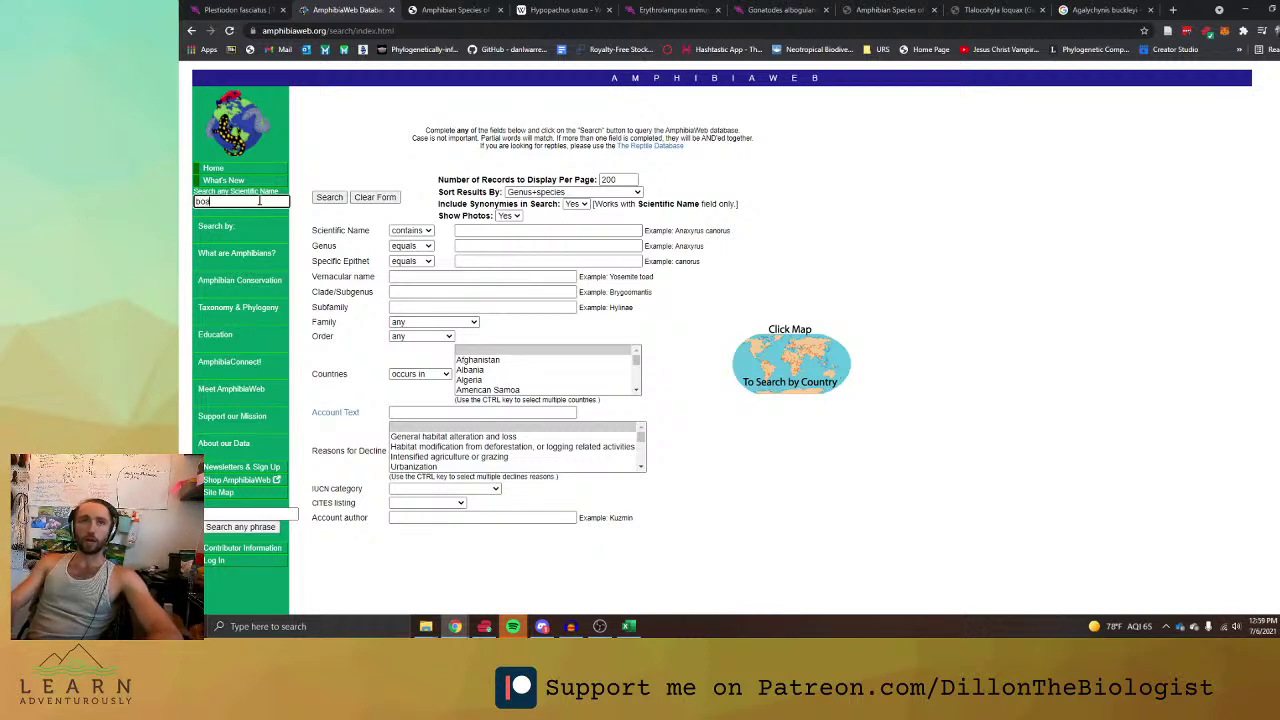
pyautogui.write('na')
pyautogui.press('Return')
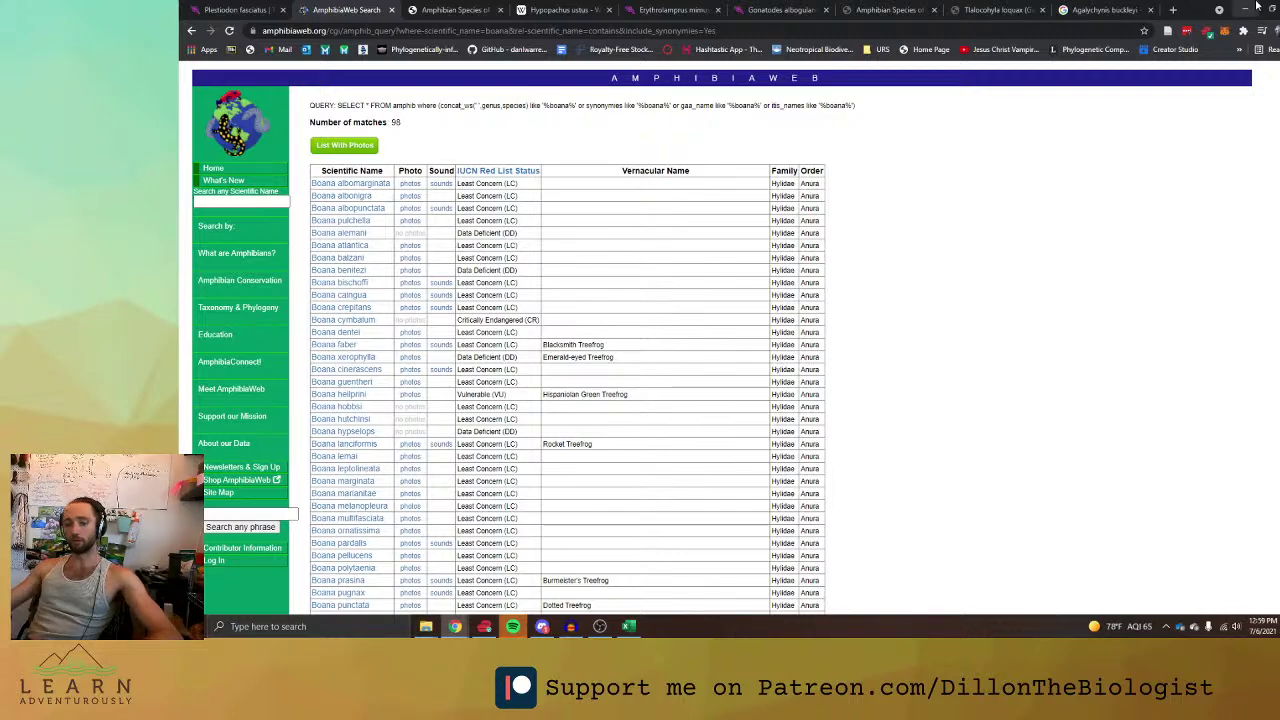
# Arrange the taxa_validate spreadsheet and the AmphibiaWeb Boana results side by side and go back to the first Hypsiboas rows.
pyautogui.click(1257, 6)
pyautogui.hotkey('alt', 'Tab')
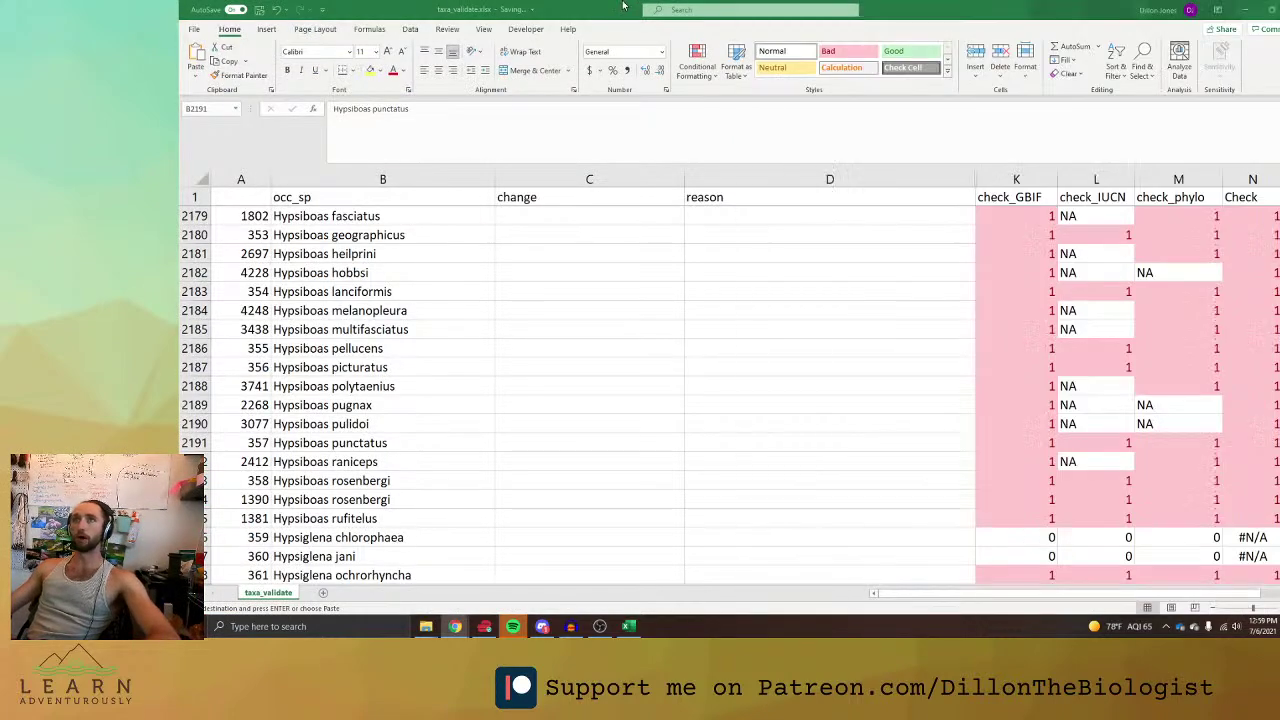
pyautogui.press('super+Left')
pyautogui.click(925, 50)
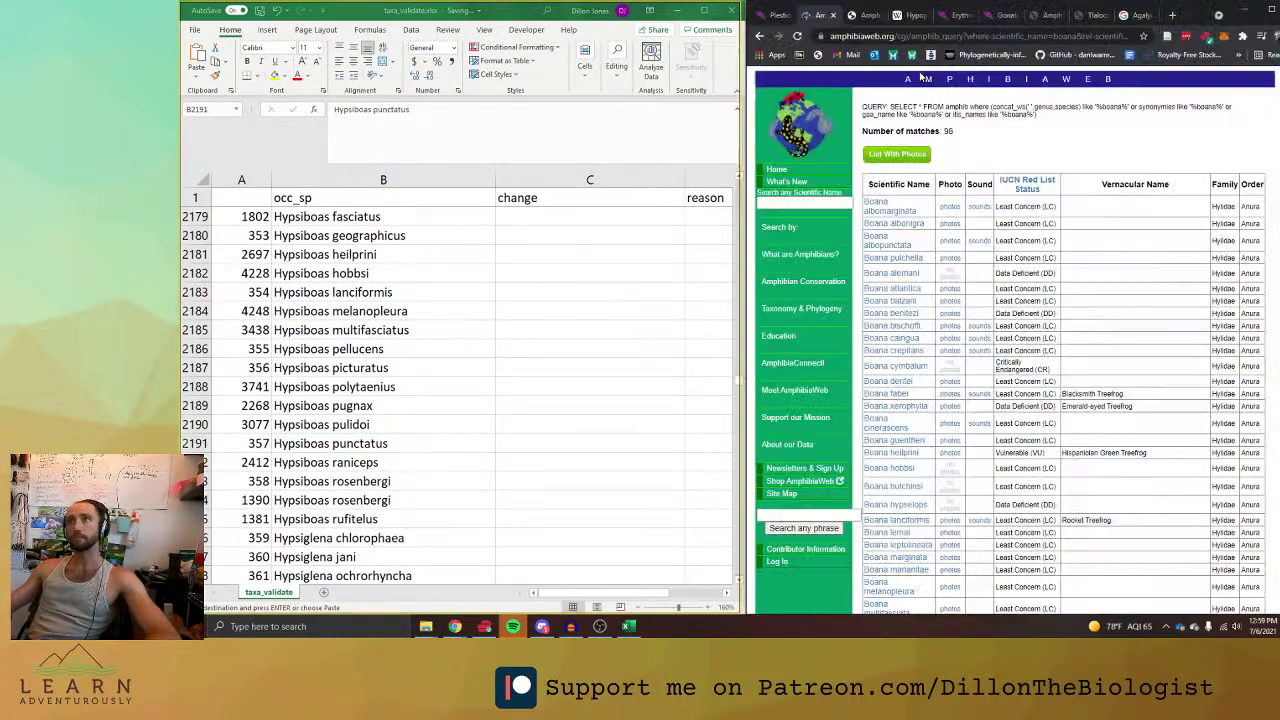
pyautogui.scroll(6, 500, 386)
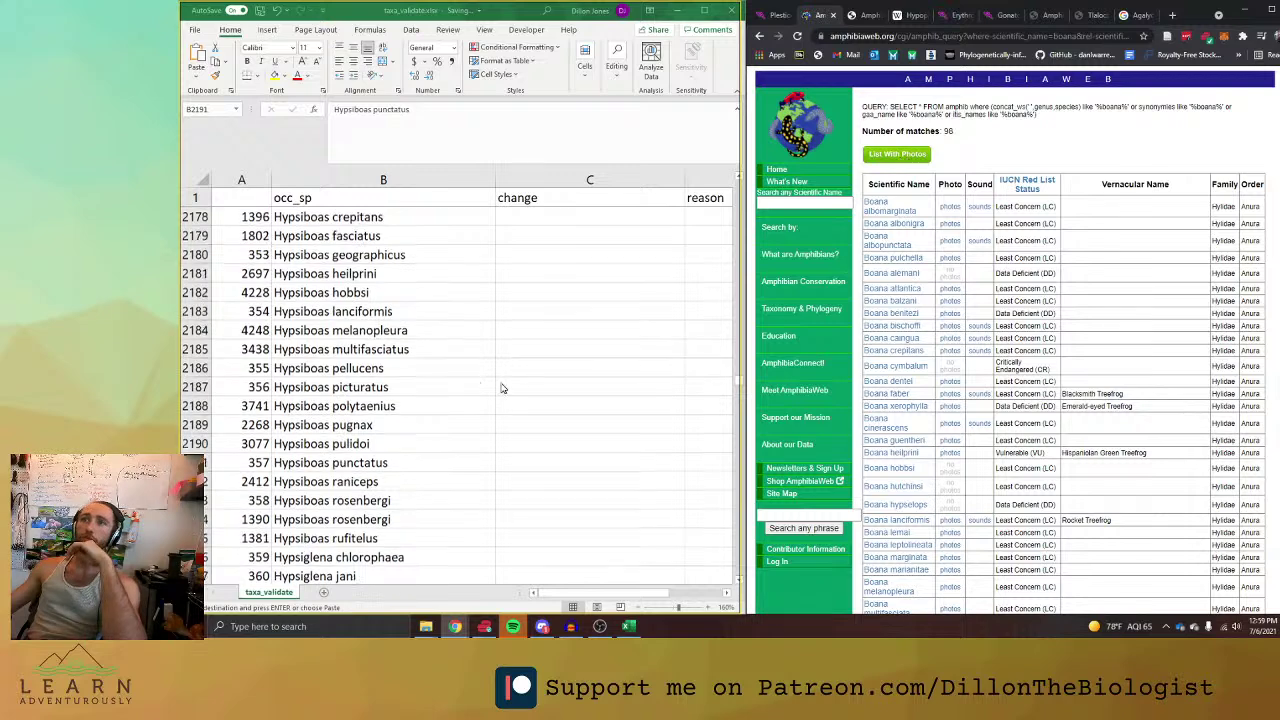
pyautogui.scroll(-1, 565, 442)
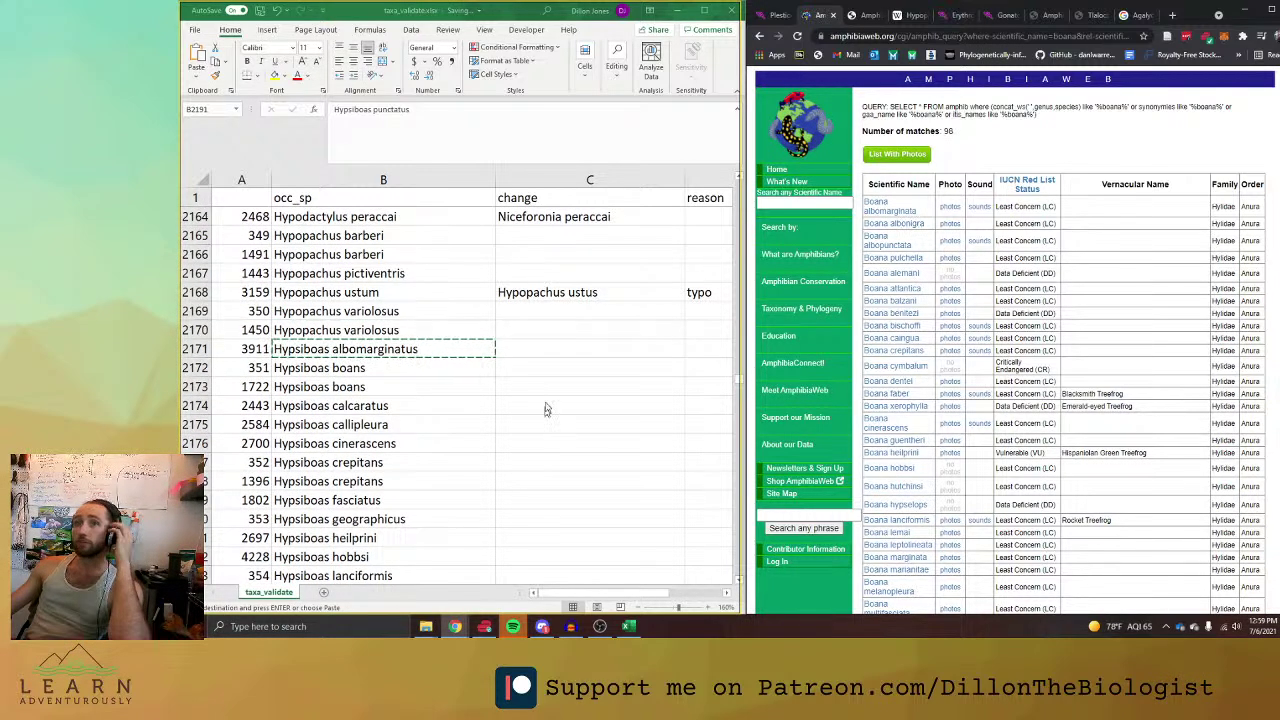
# Enter a formula returning the text "Boana" as the change for Hypsiboas albomarginatus in C2171.
pyautogui.click(552, 347)
pyautogui.click(552, 347)
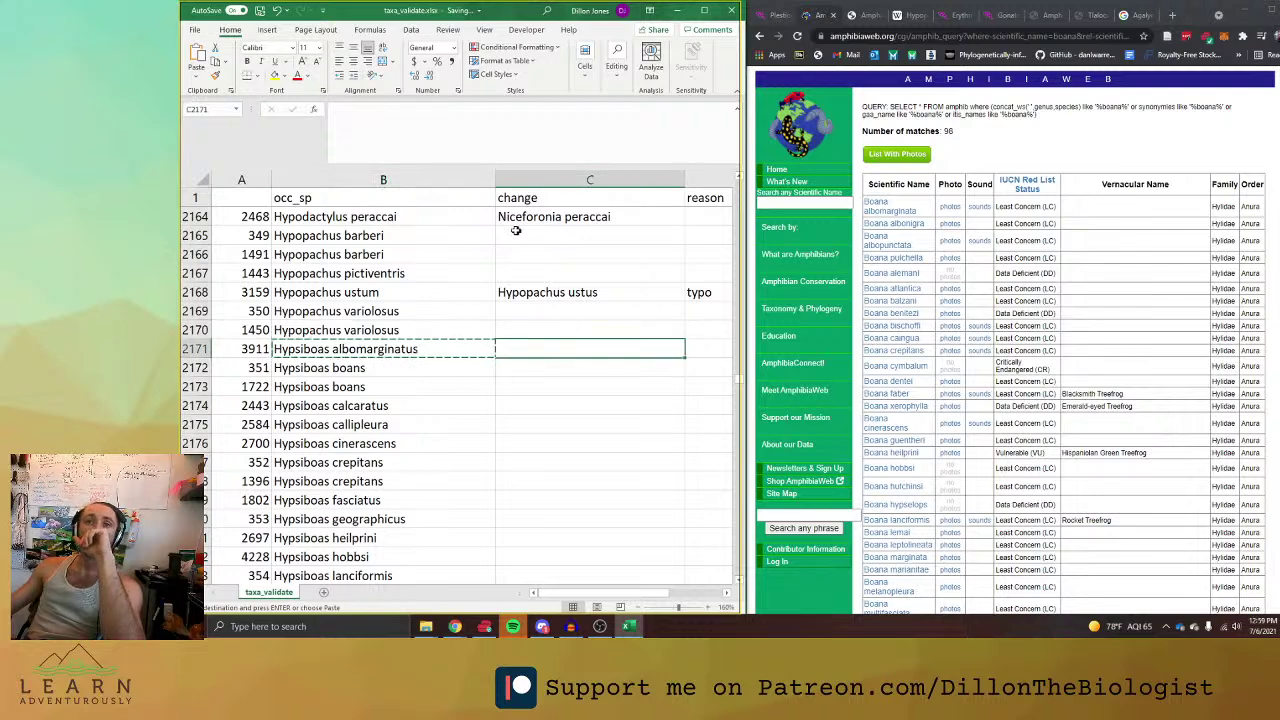
pyautogui.click(457, 117)
pyautogui.write('="Boana')
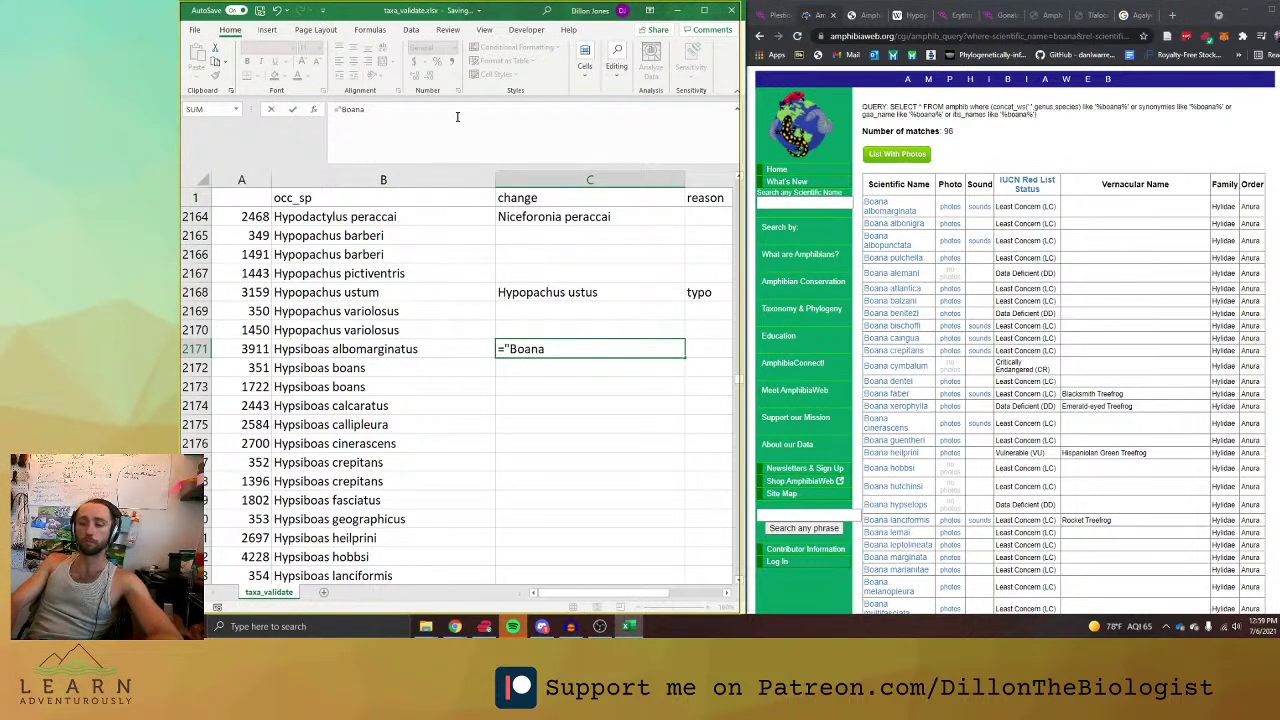
pyautogui.hotkey('shift', 'Return')
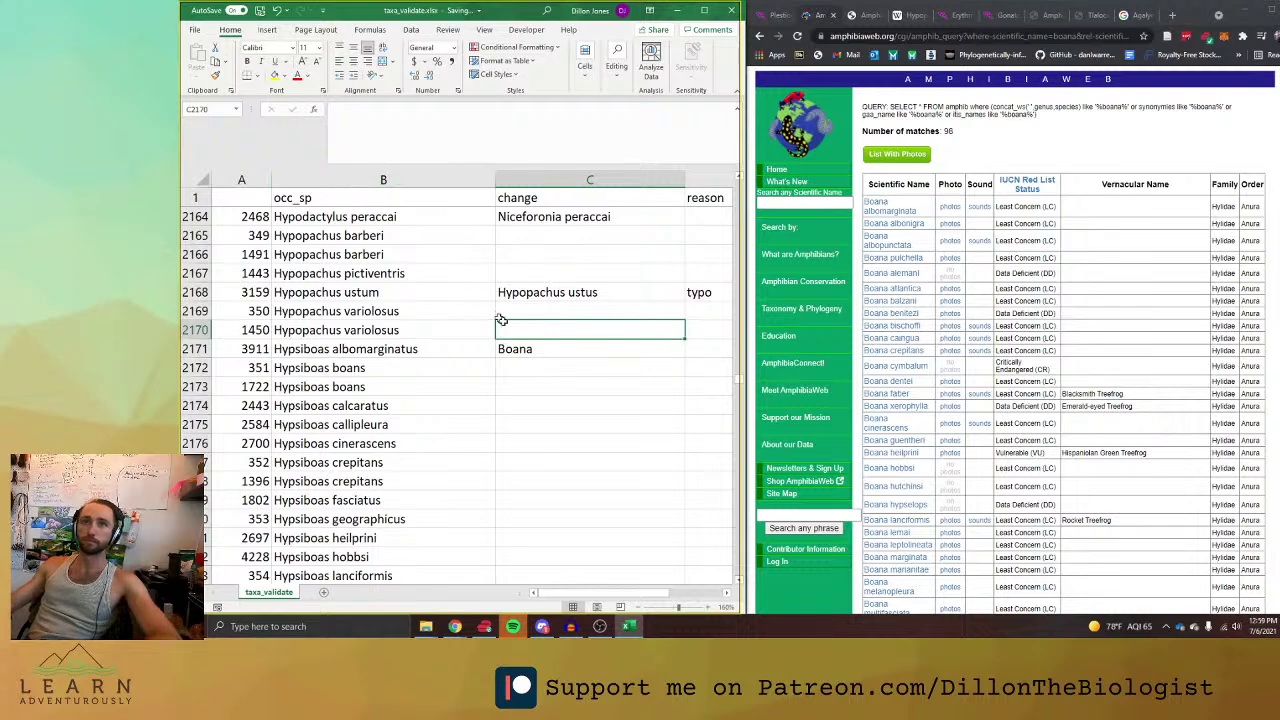
# Extend the formula in C2171 by joining a MID function to "Boana", with B2171 as its text argument.
pyautogui.click(524, 347)
pyautogui.click(367, 109)
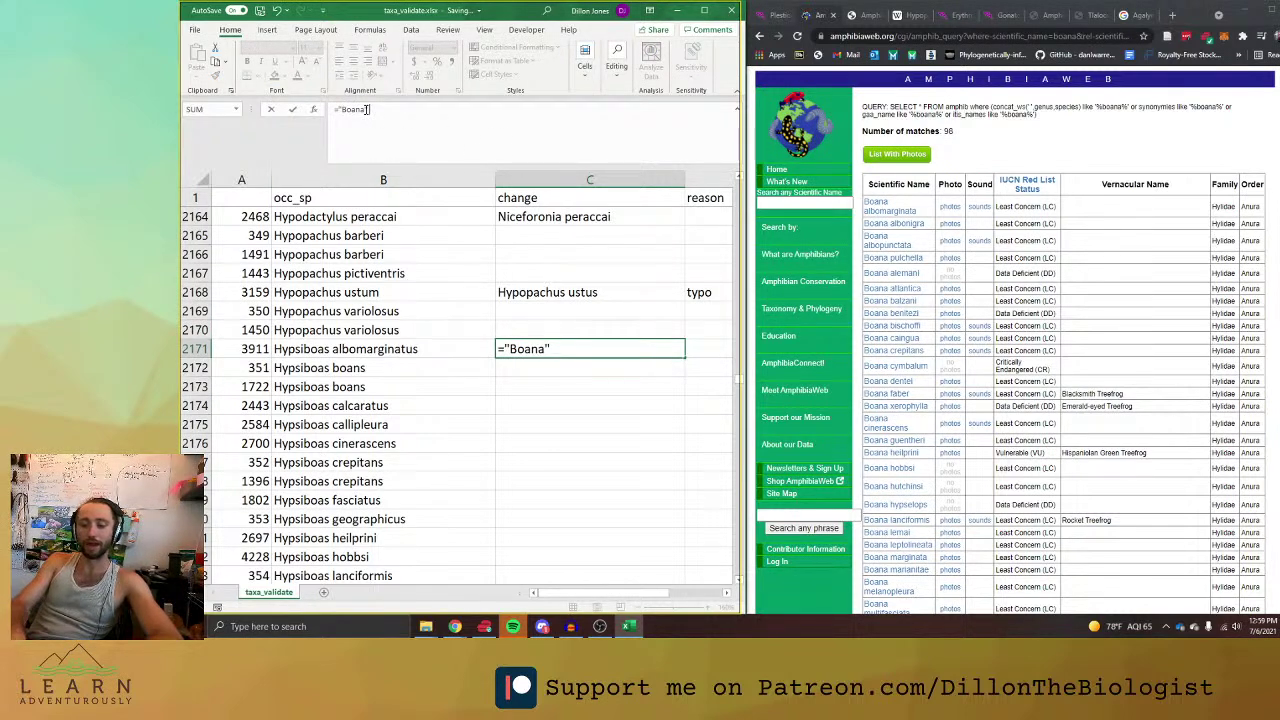
pyautogui.click(420, 348)
pyautogui.press('BackSpace')
pyautogui.press('BackSpace')
pyautogui.press('BackSpace')
pyautogui.press('BackSpace')
pyautogui.press('BackSpace')
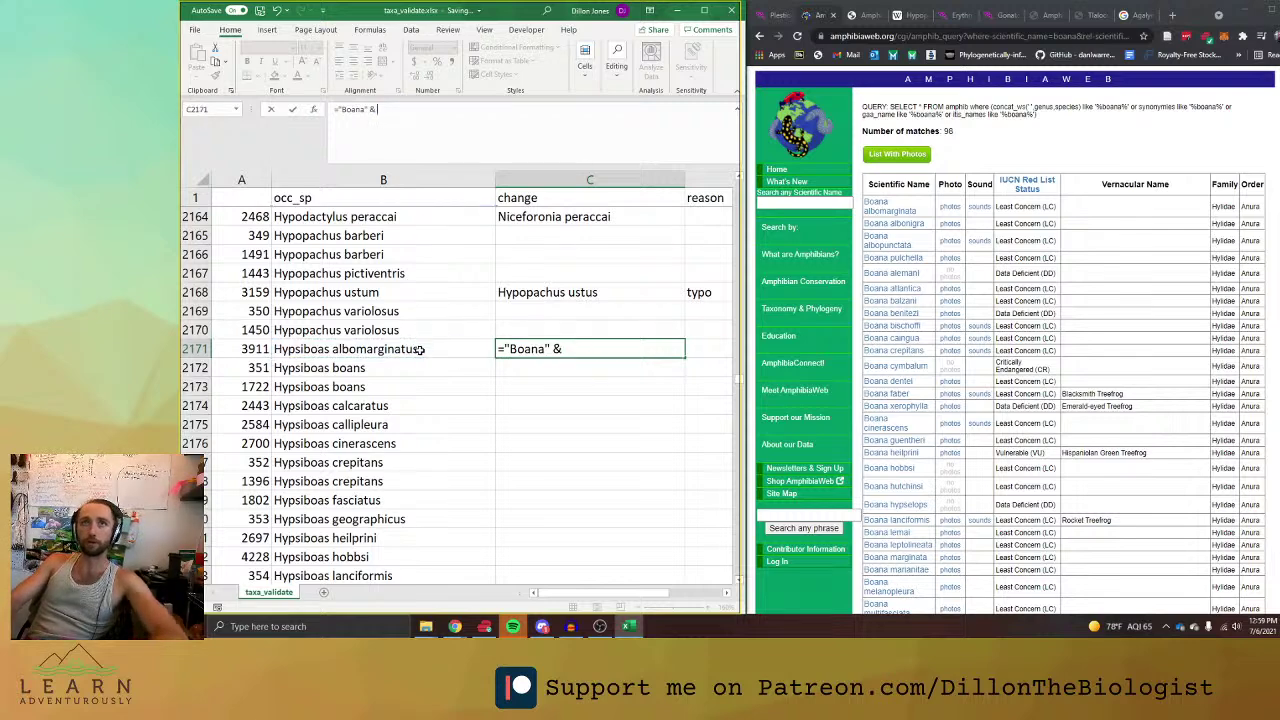
pyautogui.write('mid(')
pyautogui.click(431, 363)
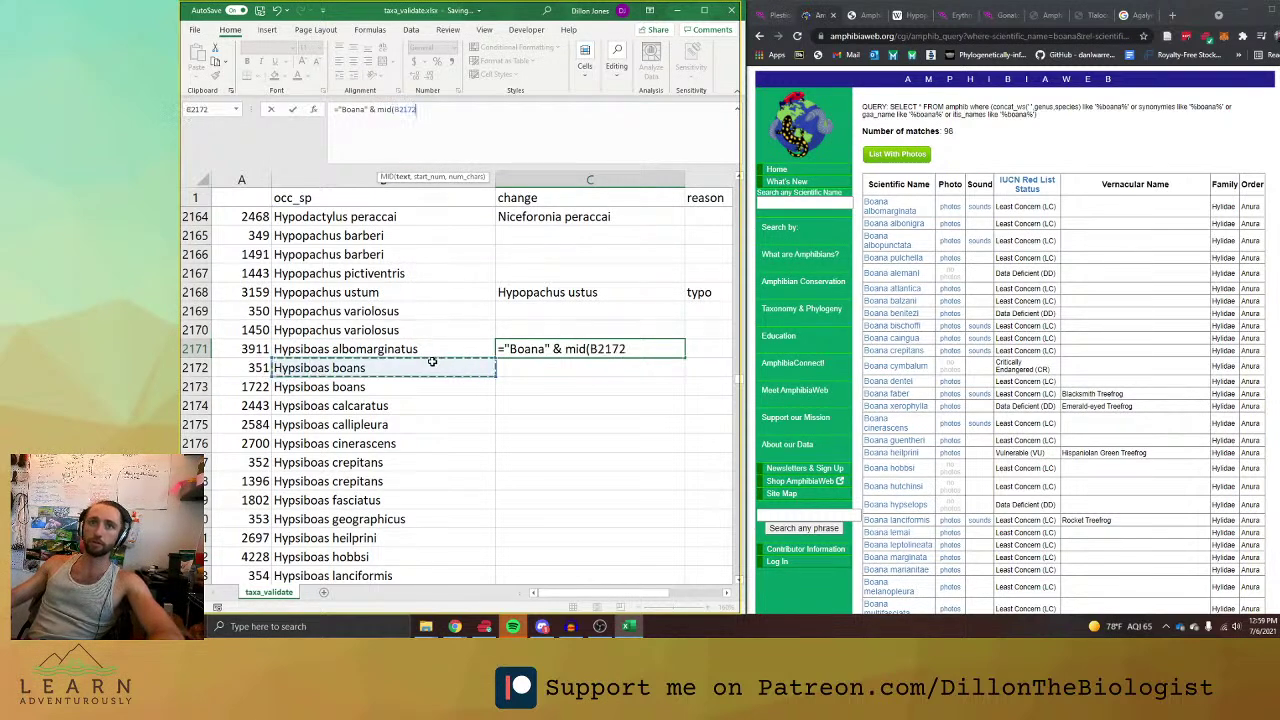
pyautogui.click(431, 349)
pyautogui.write(',')
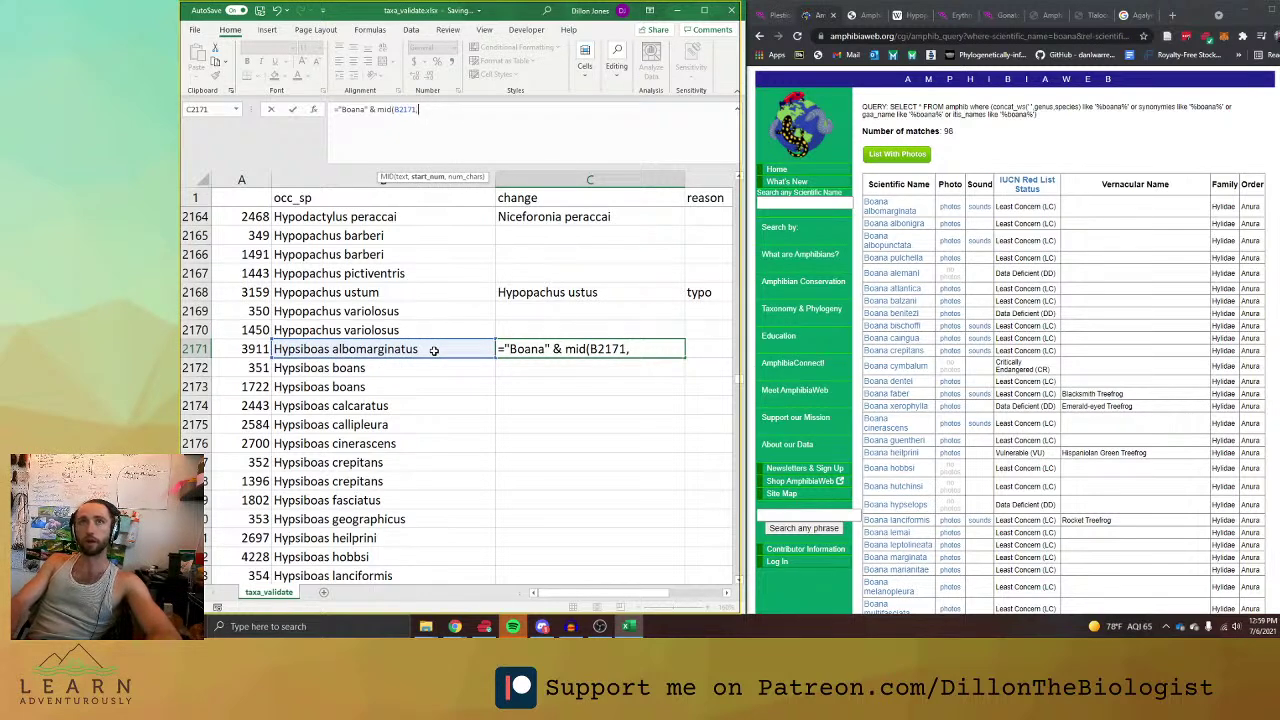
# Complete the MID function in C2171 with LEN("hypsiboas ") as the start and 20 characters, accepting the closing-parenthesis correction.
pyautogui.write('len"')
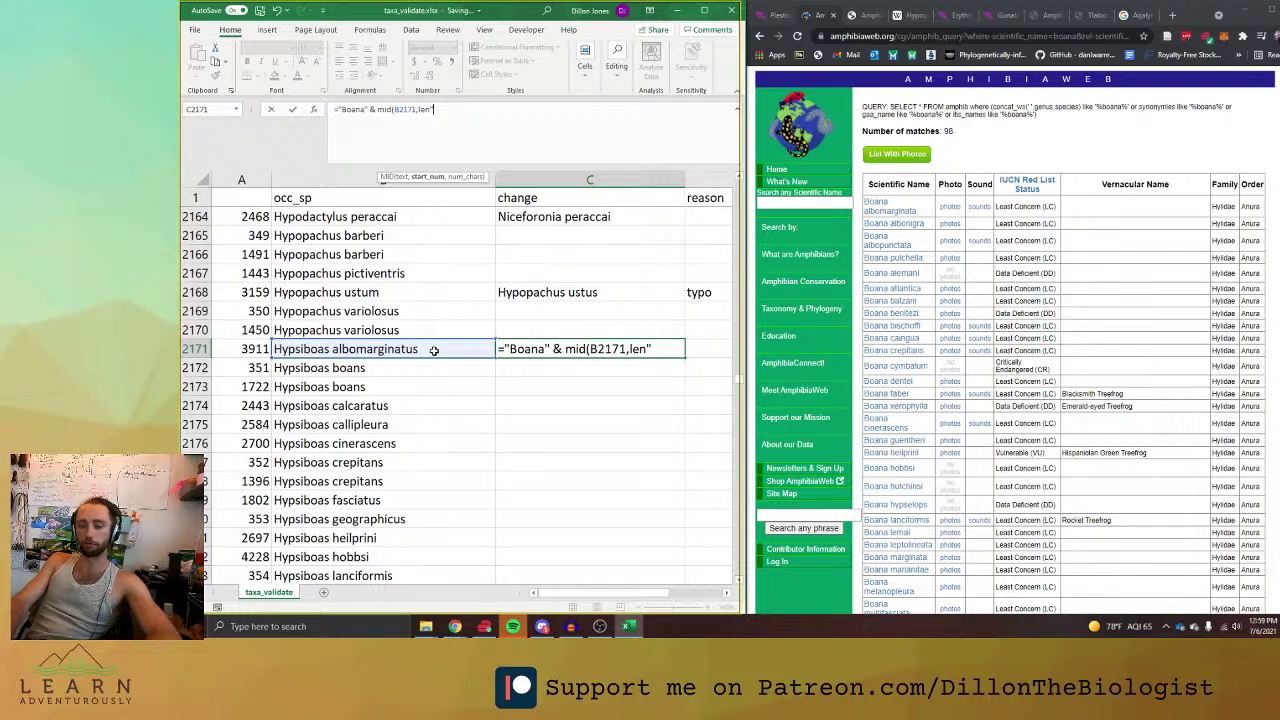
pyautogui.press('BackSpace')
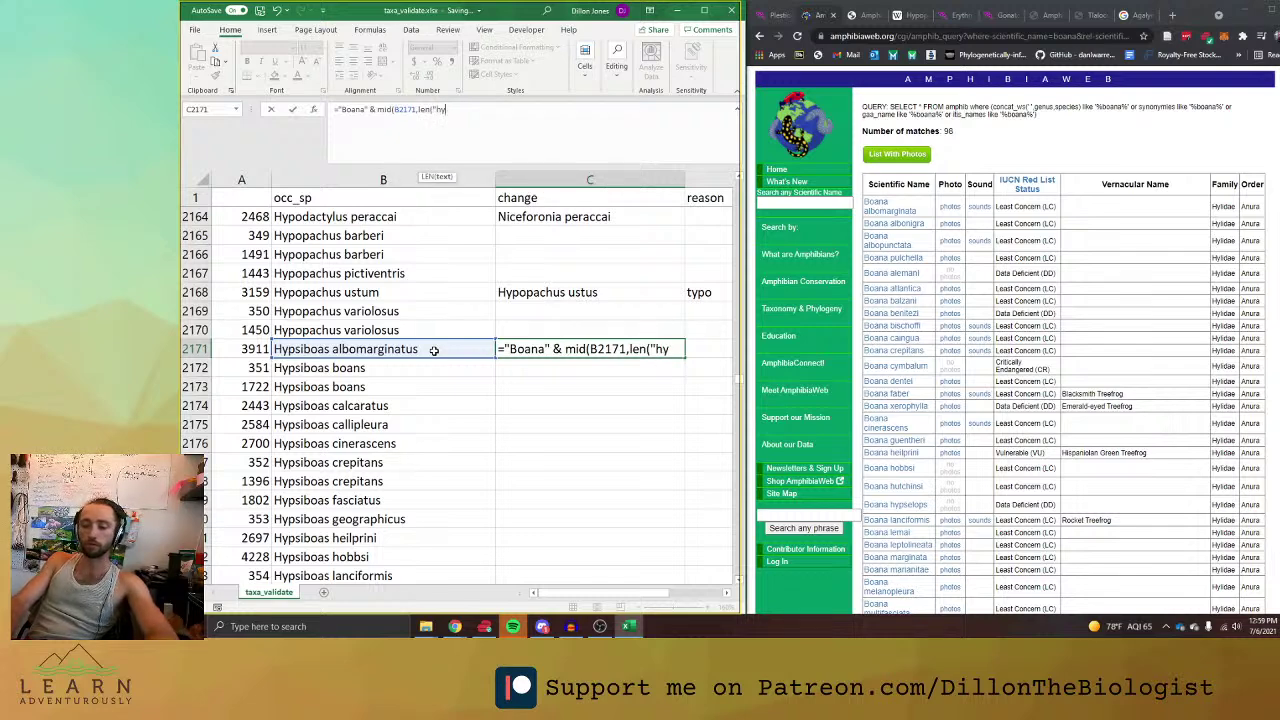
pyautogui.write('("hypsib')
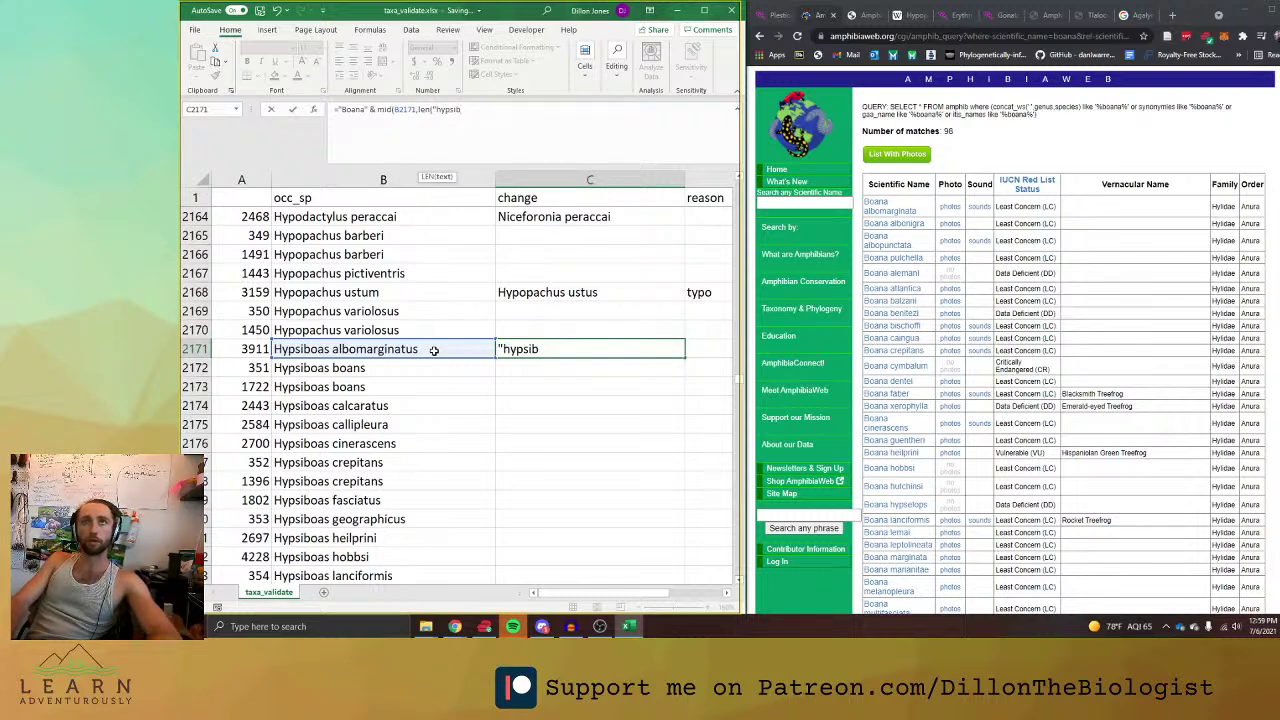
pyautogui.write('oas "')
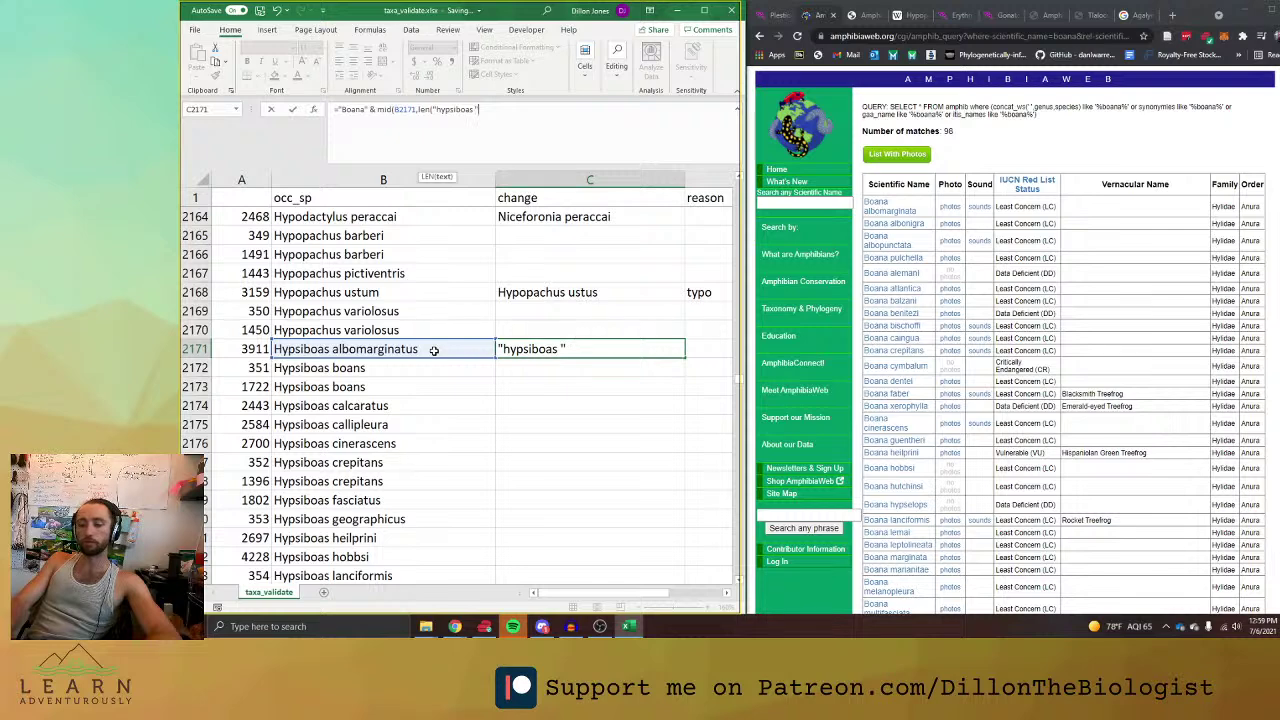
pyautogui.write('),')
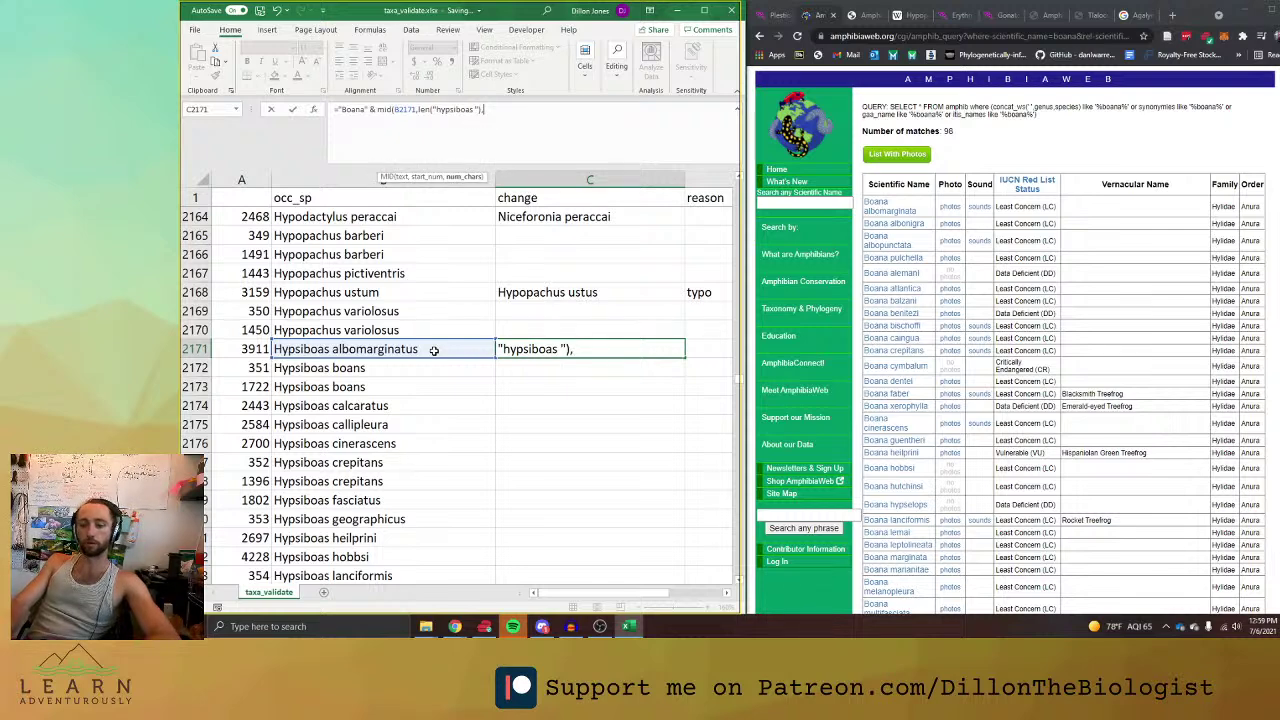
pyautogui.write('20')
pyautogui.press('Return')
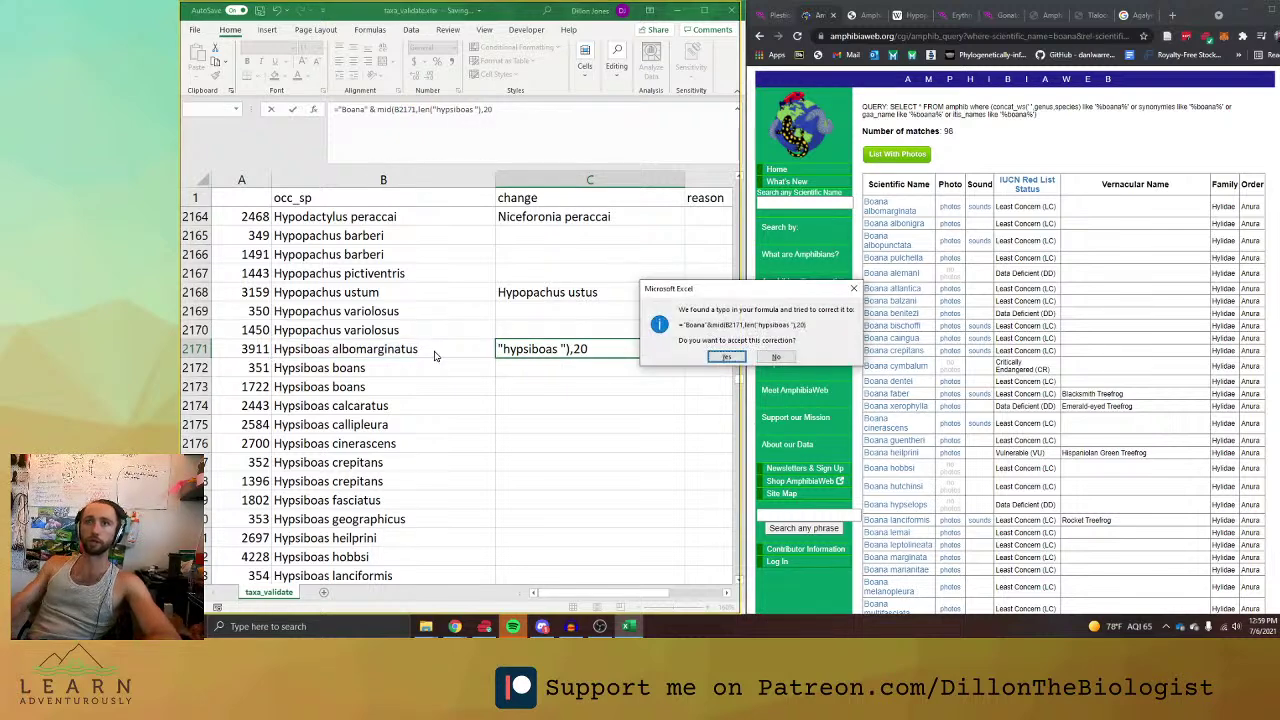
pyautogui.click(727, 358)
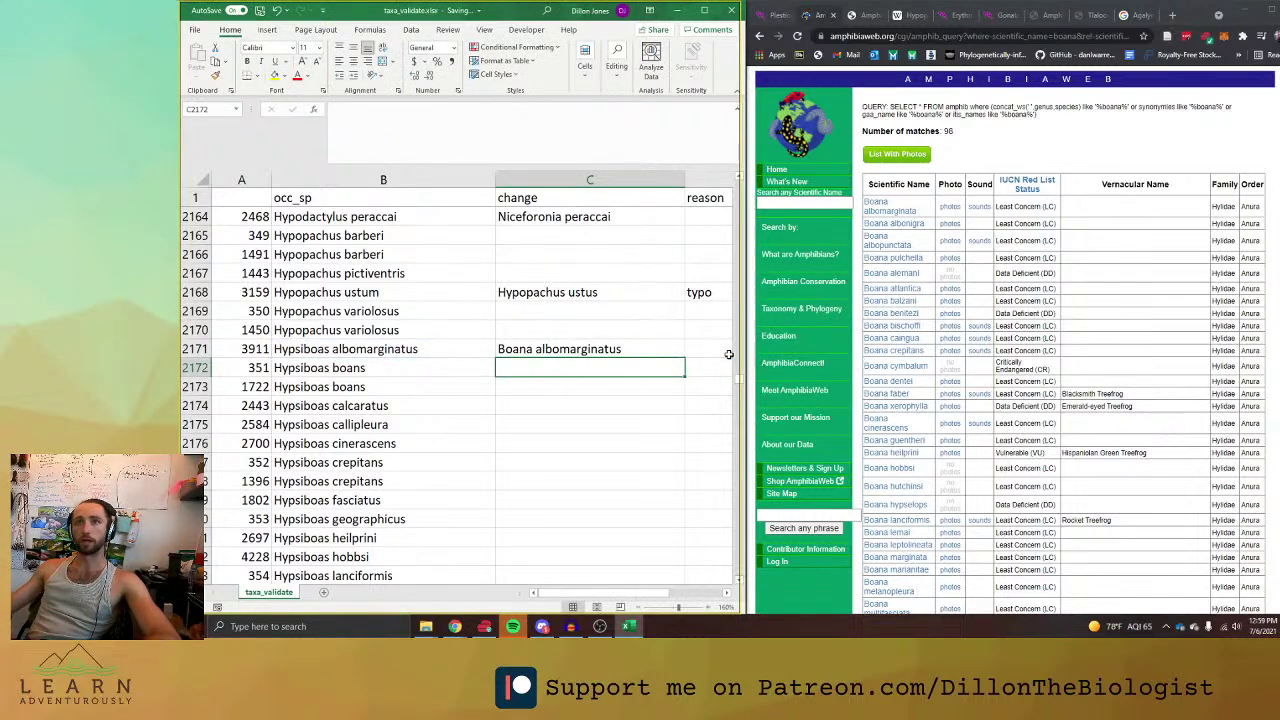
# Check the formula in C2171 and look through the list of Boana species on AmphibiaWeb.
pyautogui.click(653, 344)
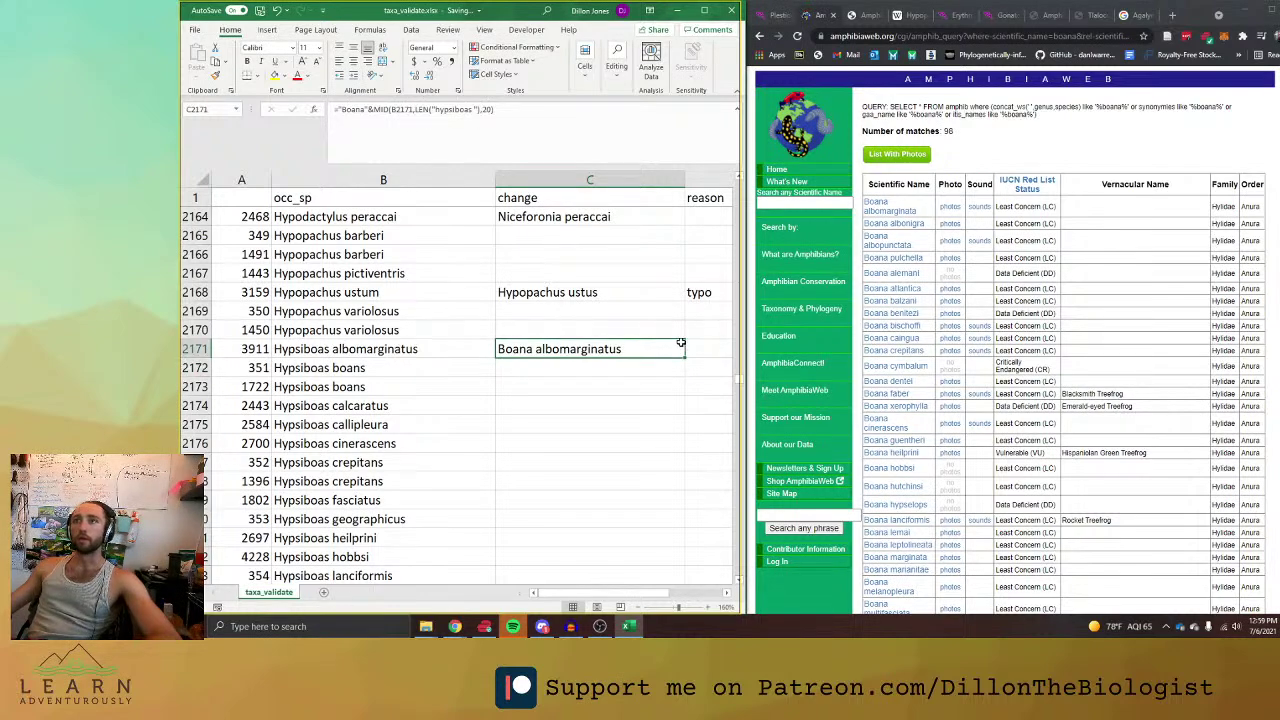
pyautogui.scroll(-6, 985, 383)
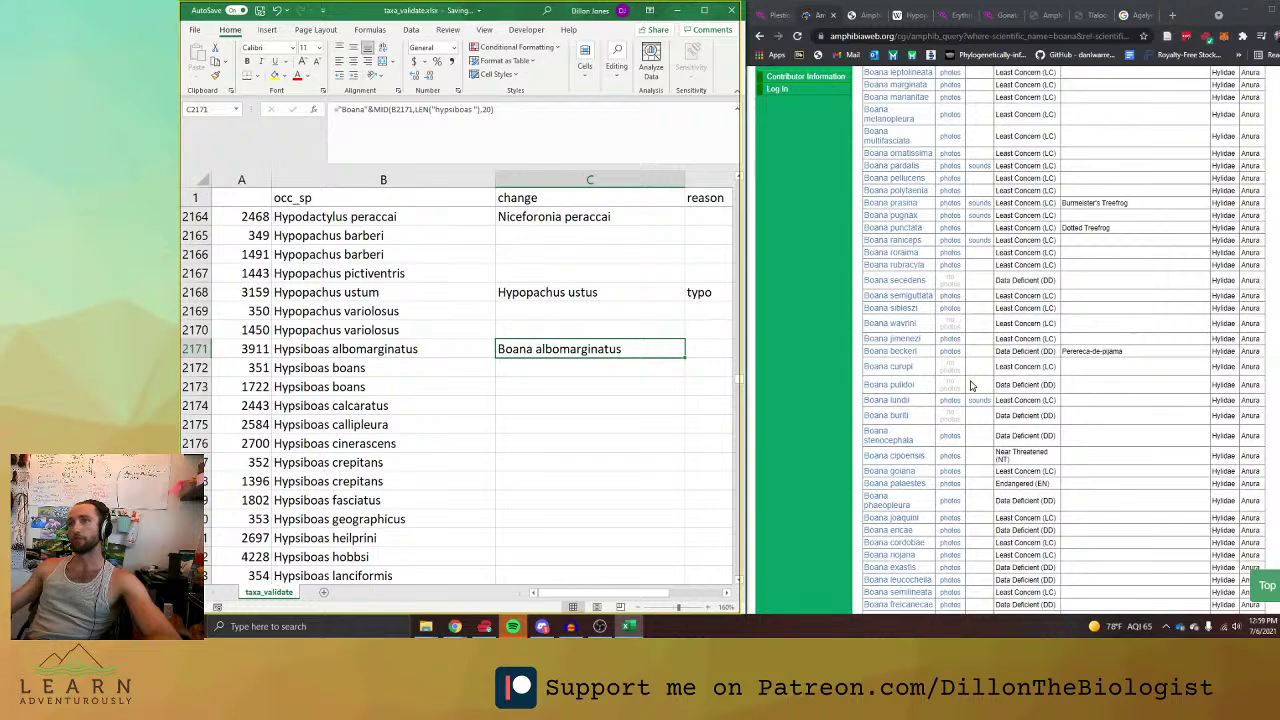
pyautogui.scroll(-5, 915, 387)
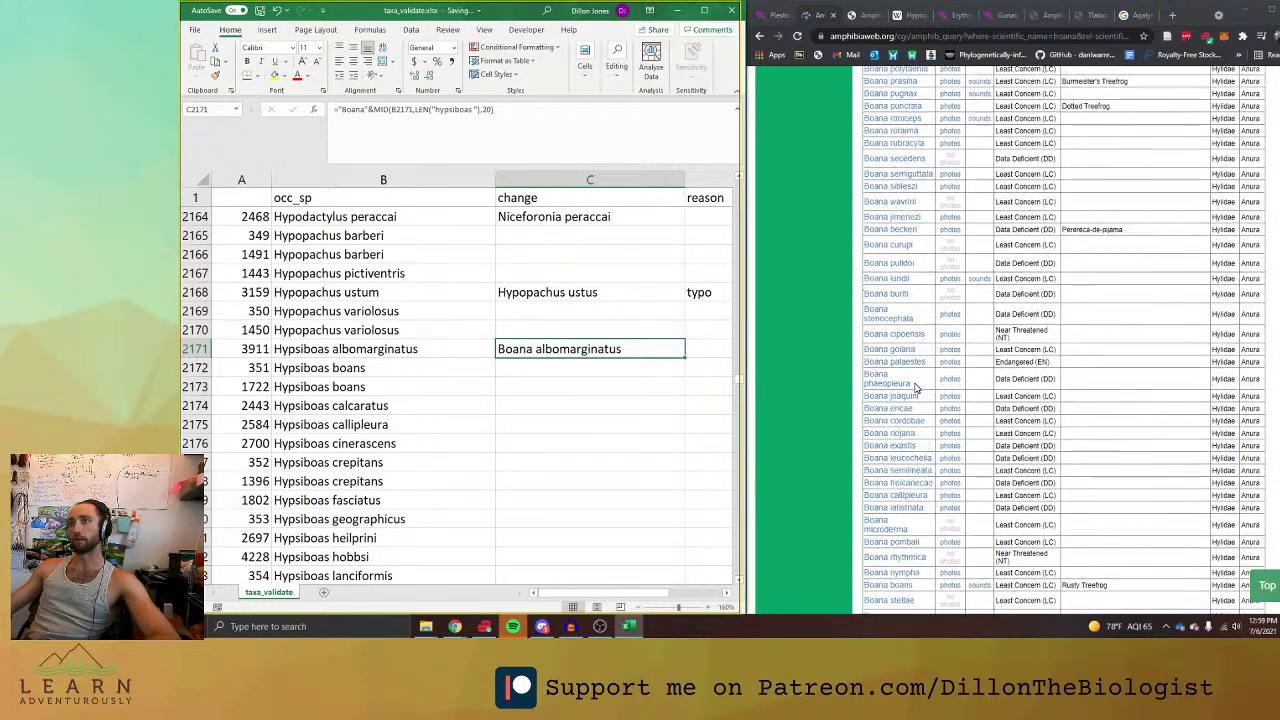
pyautogui.scroll(-7, 915, 387)
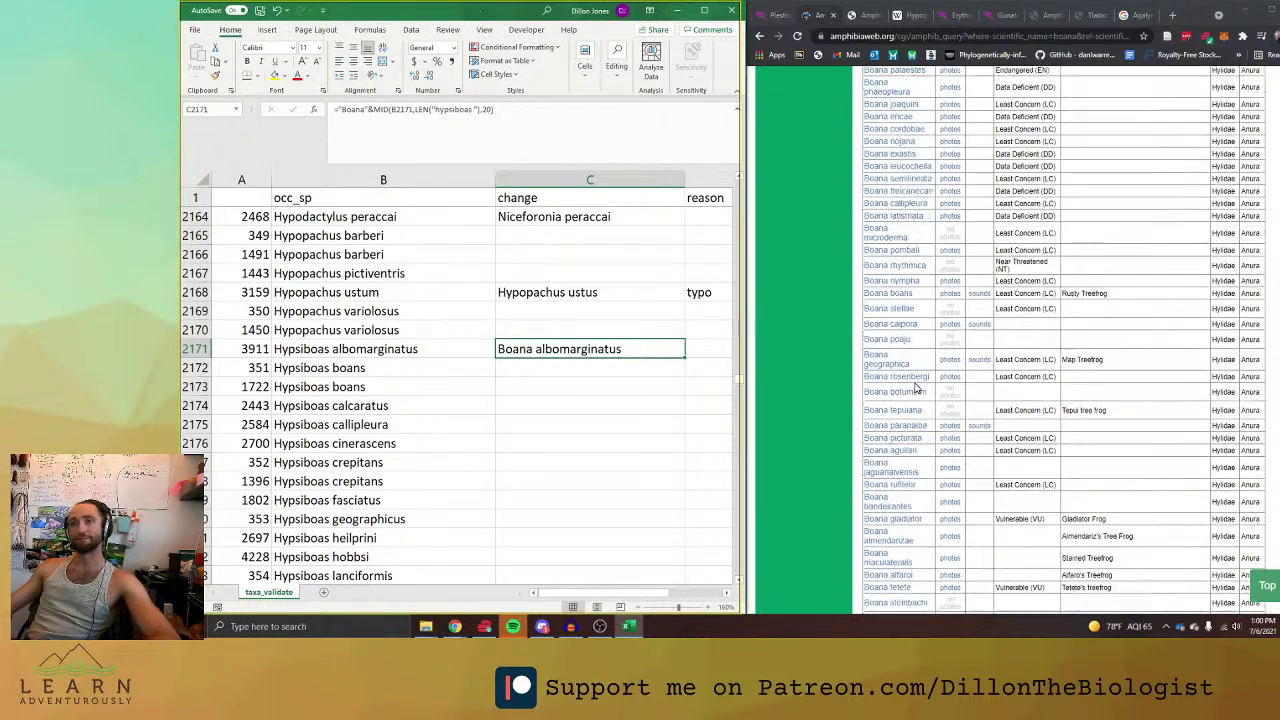
pyautogui.scroll(15, 940, 388)
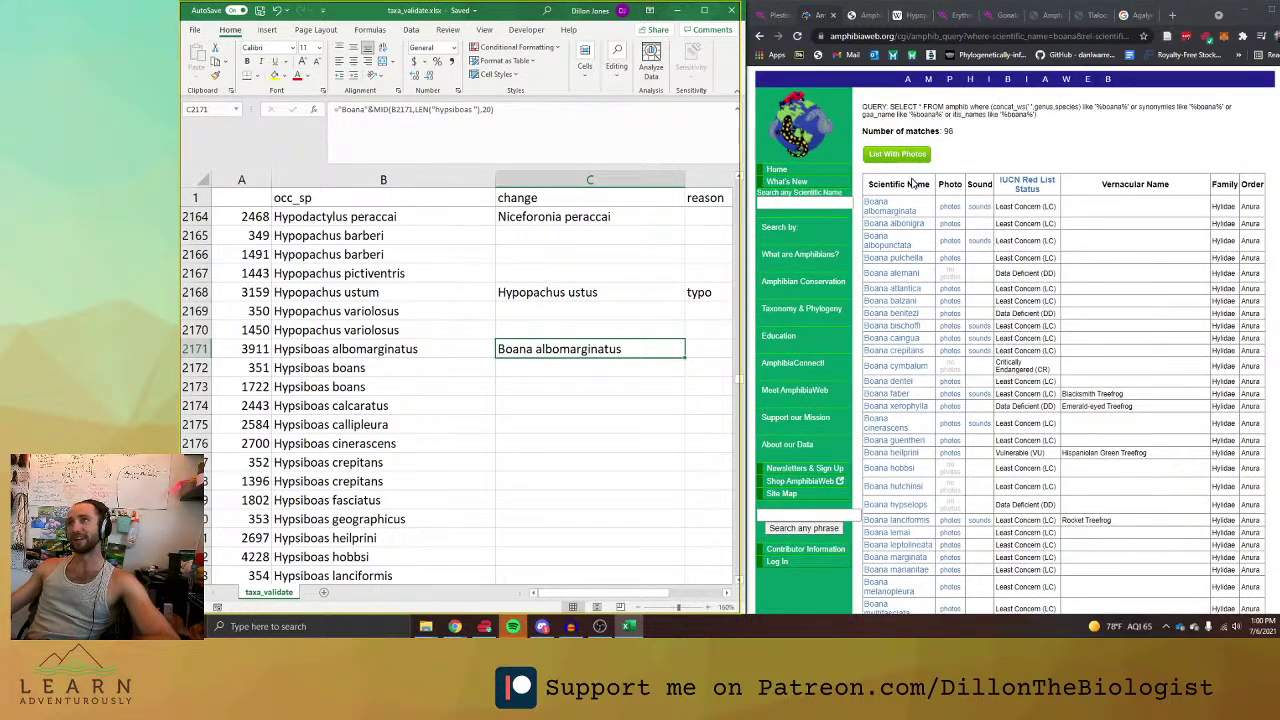
pyautogui.hotkey('ctrl', 'f')
pyautogui.write('boa')
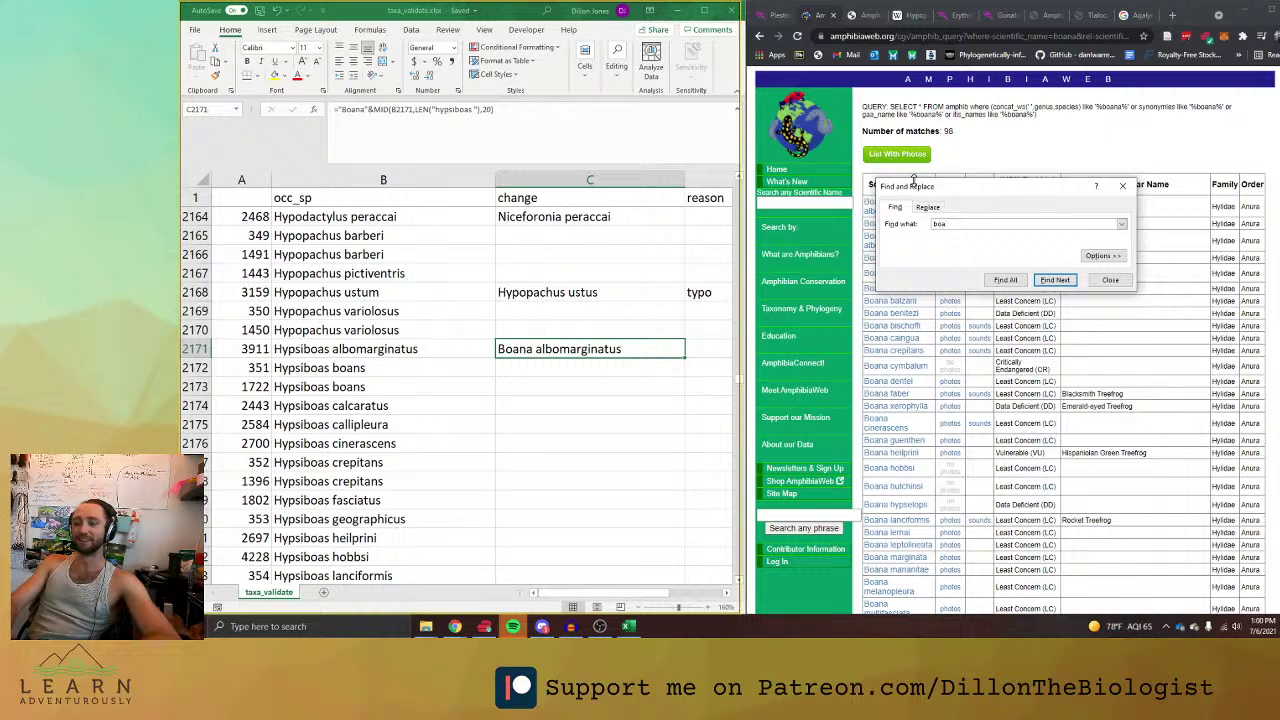
pyautogui.press('Return')
pyautogui.press('Escape')
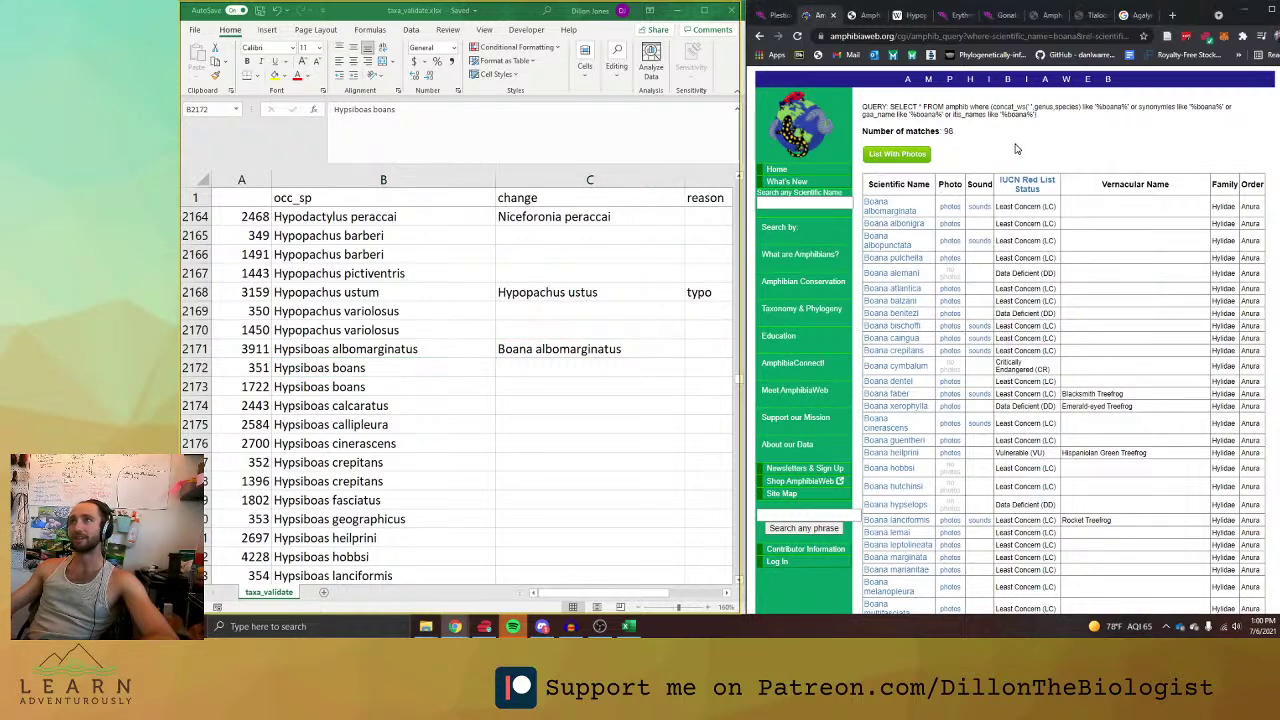
# Search the AmphibiaWeb results page for "boan" and look for the species boans in the list.
pyautogui.hotkey('ctrl', 'f')
pyautogui.write('bo')
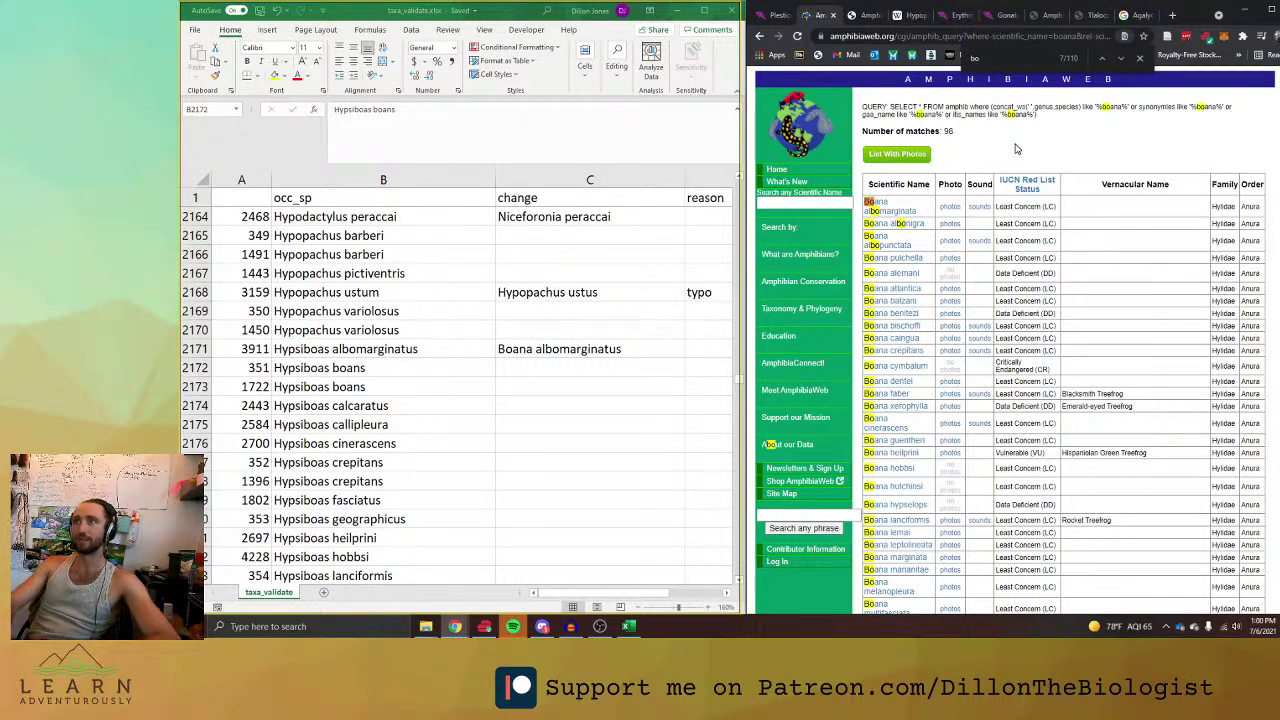
pyautogui.write('an')
pyautogui.scroll(-2, 1143, 281)
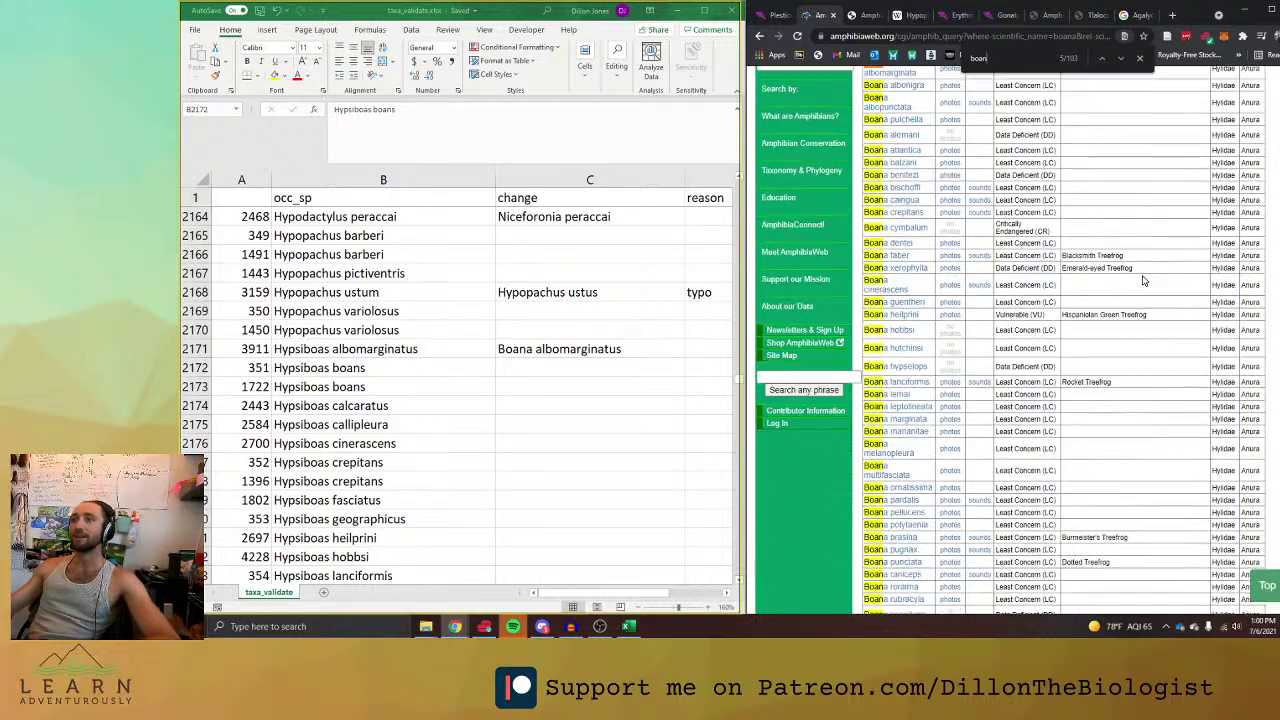
pyautogui.scroll(-10, 1143, 281)
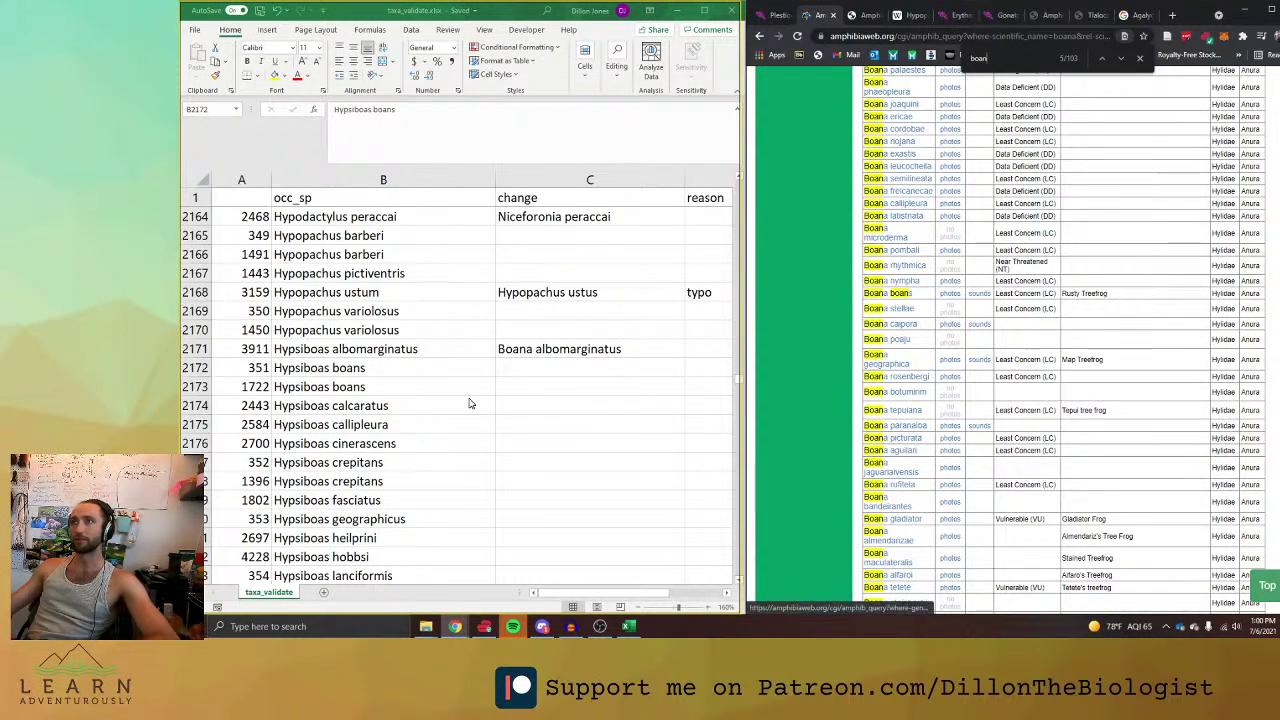
# Fill the Boana formula from C2171 down to C2173 for the two Hypsiboas boans rows.
pyautogui.click(514, 372)
pyautogui.click(679, 355)
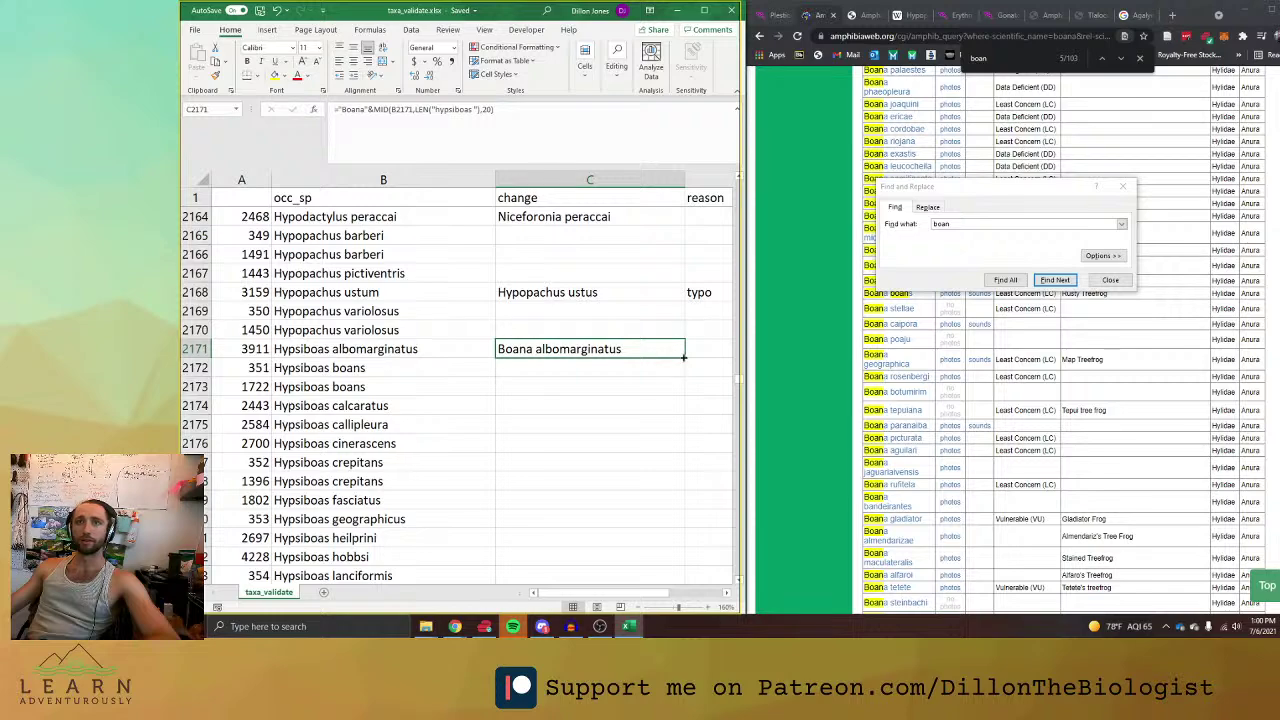
pyautogui.moveTo(684, 356); pyautogui.dragTo(686, 393)
# Search the AmphibiaWeb results page for "cal" to check the species calcaratus and callipleura.
pyautogui.scroll(5, 980, 430)
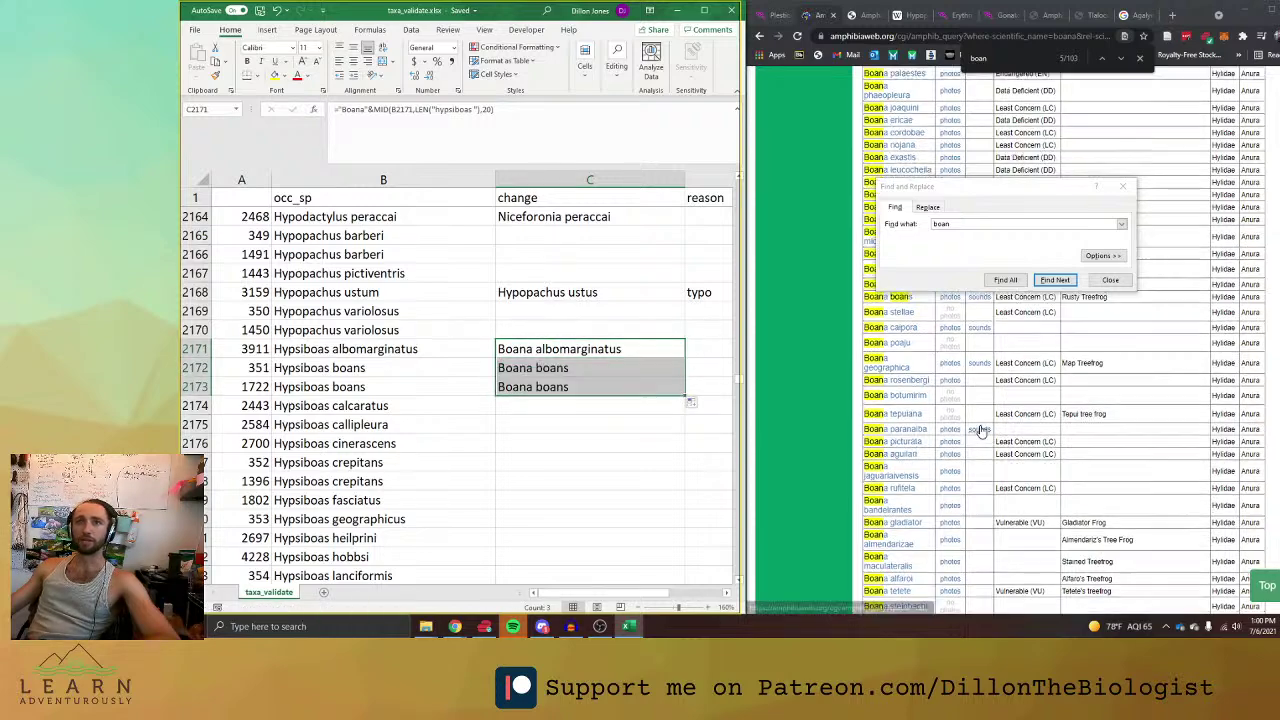
pyautogui.scroll(3, 980, 430)
pyautogui.moveTo(994, 190); pyautogui.dragTo(1084, 166)
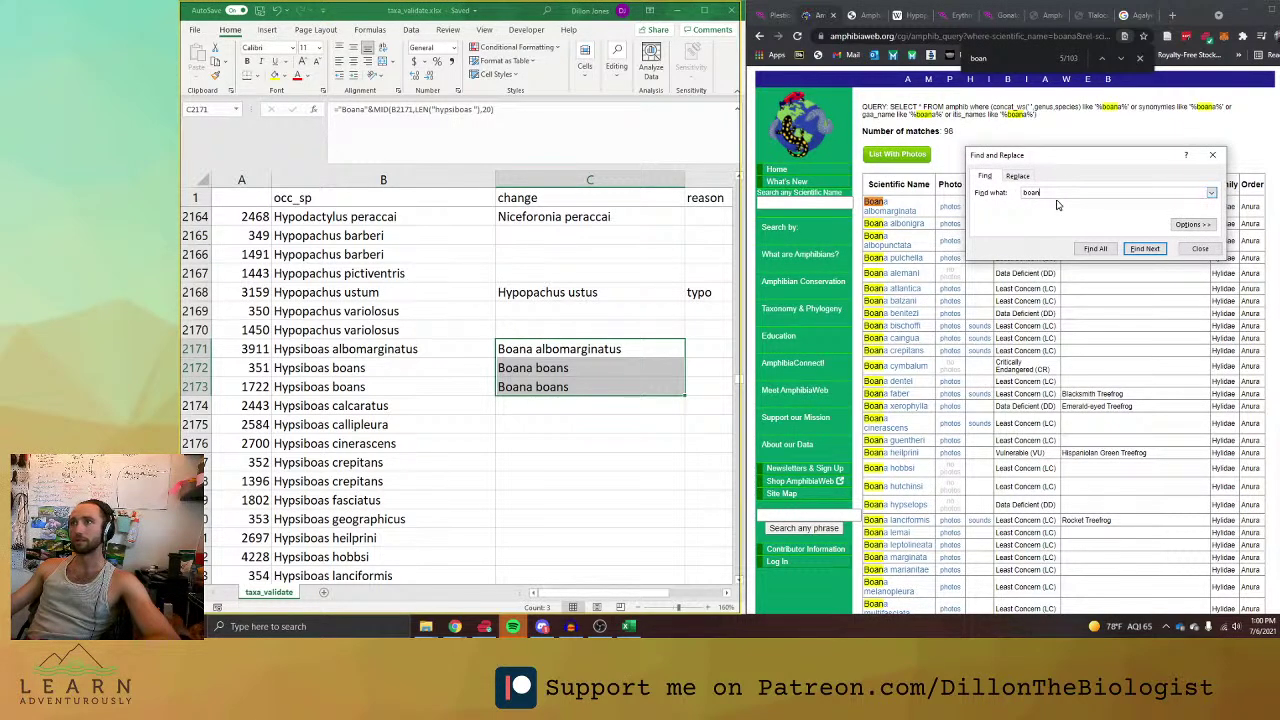
pyautogui.write('cal')
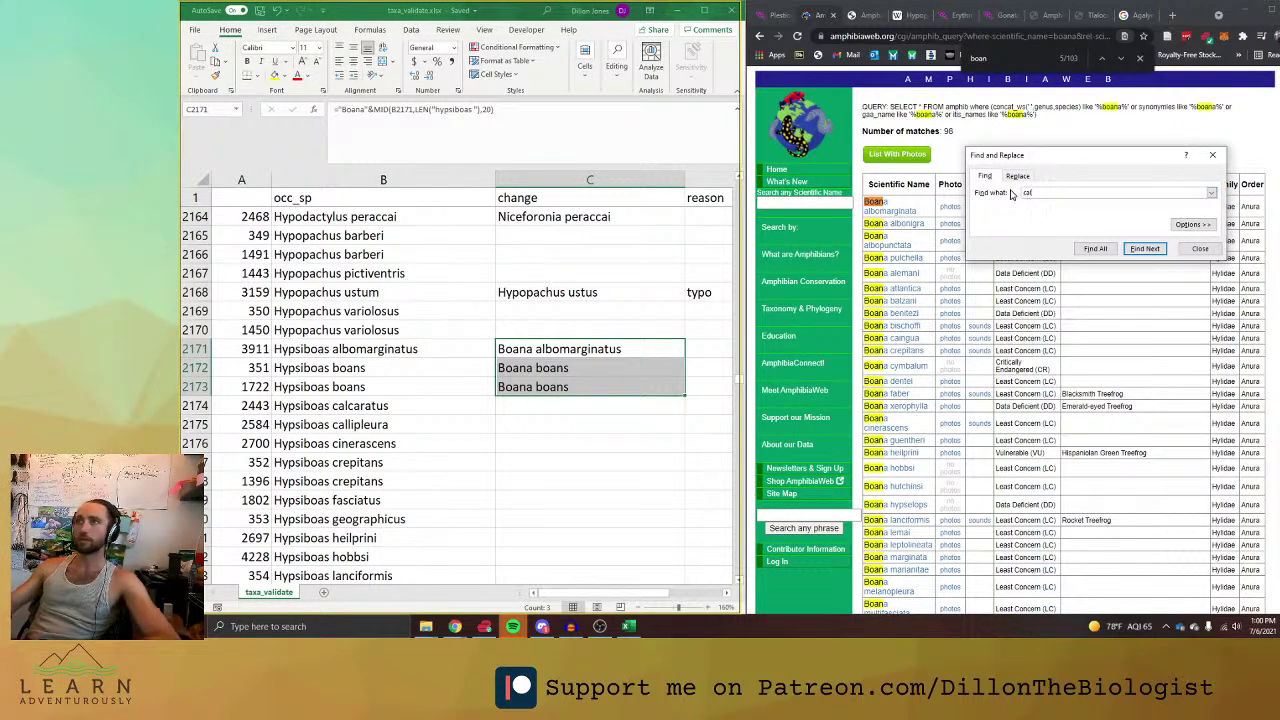
pyautogui.scroll(-2, 1014, 350)
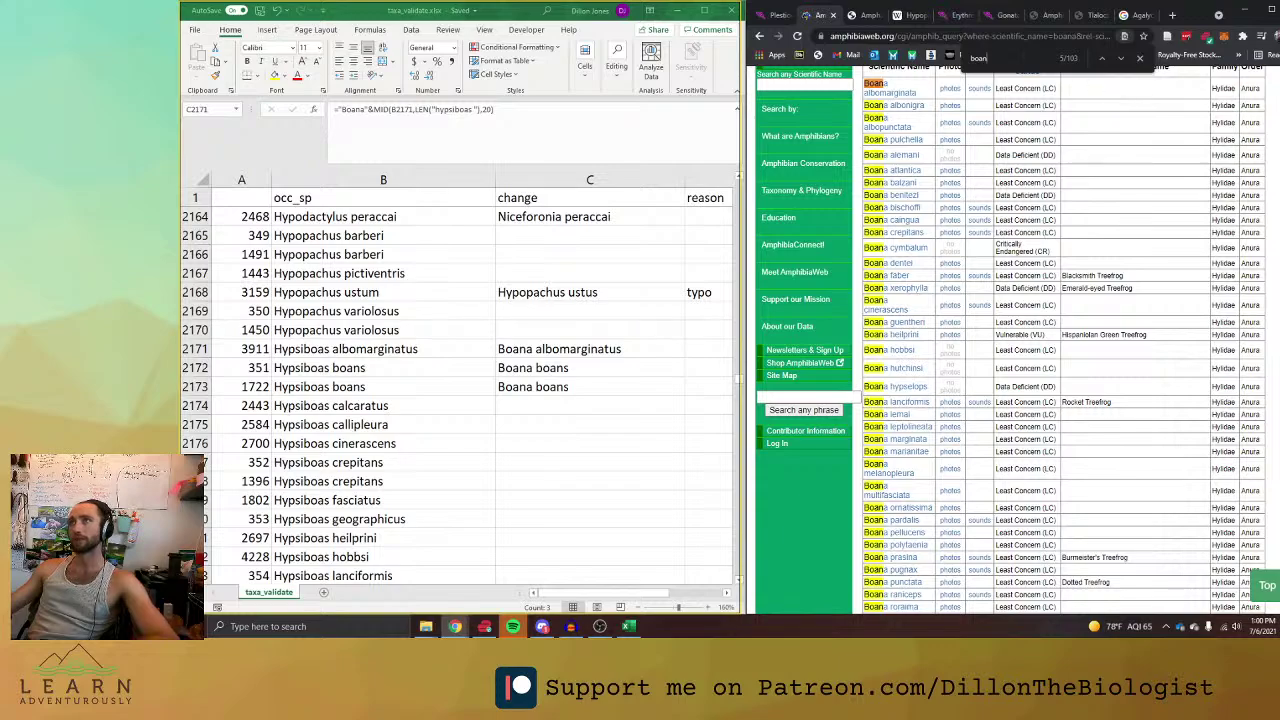
pyautogui.hotkey('ctrl', 'f')
pyautogui.write('cal')
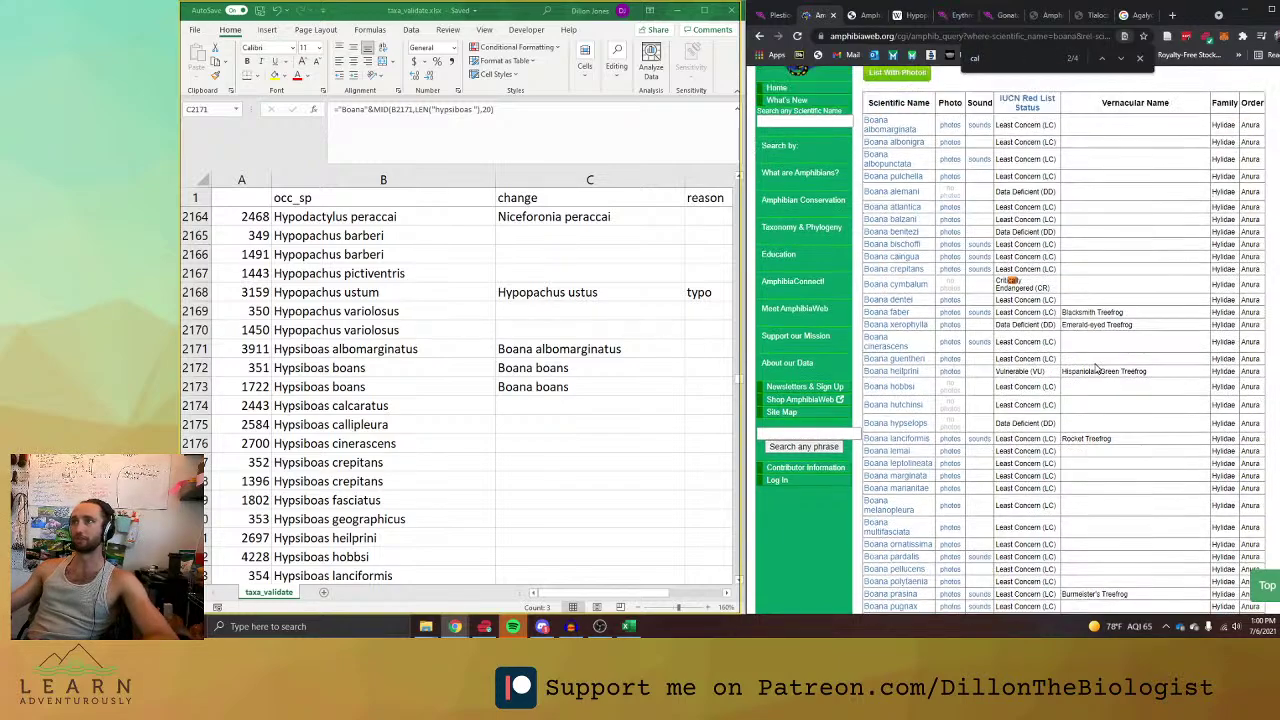
pyautogui.scroll(-5, 1097, 368)
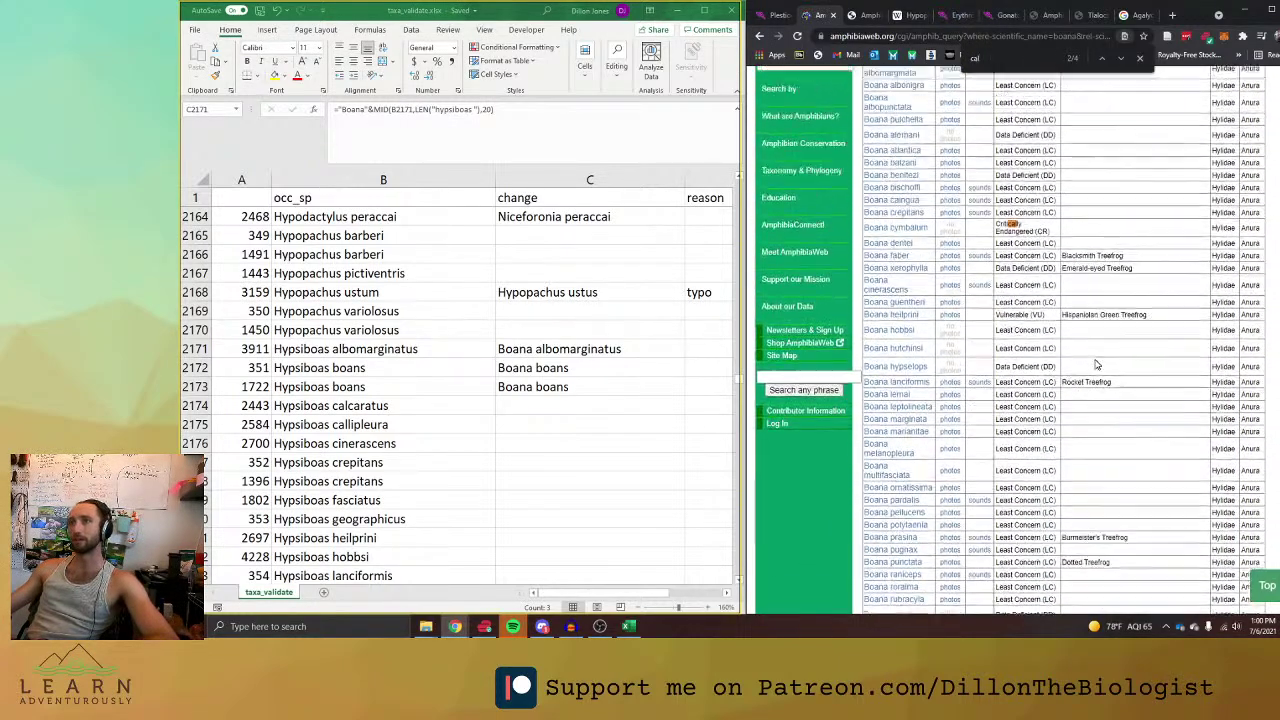
# Look up callipleura and calcarata in the AmphibiaWeb list and fill the Boana formula from C2173 down to C2175.
pyautogui.scroll(-3, 1093, 366)
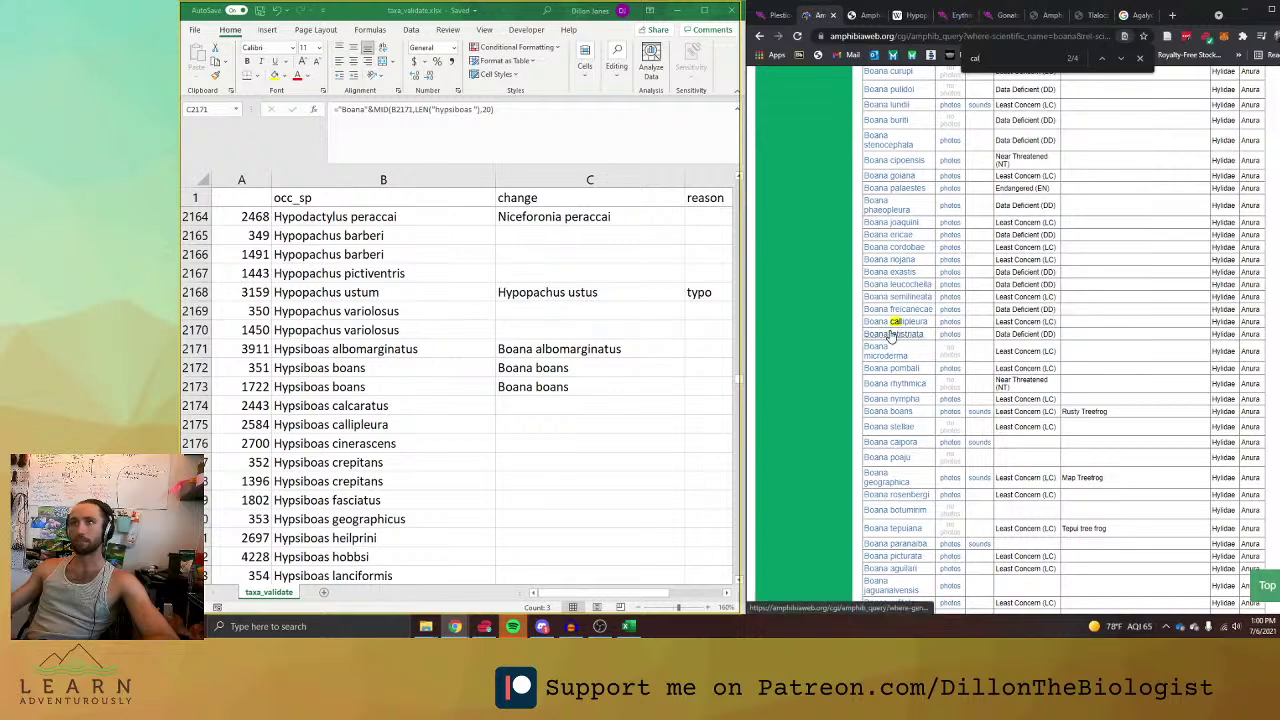
pyautogui.scroll(-4, 895, 340)
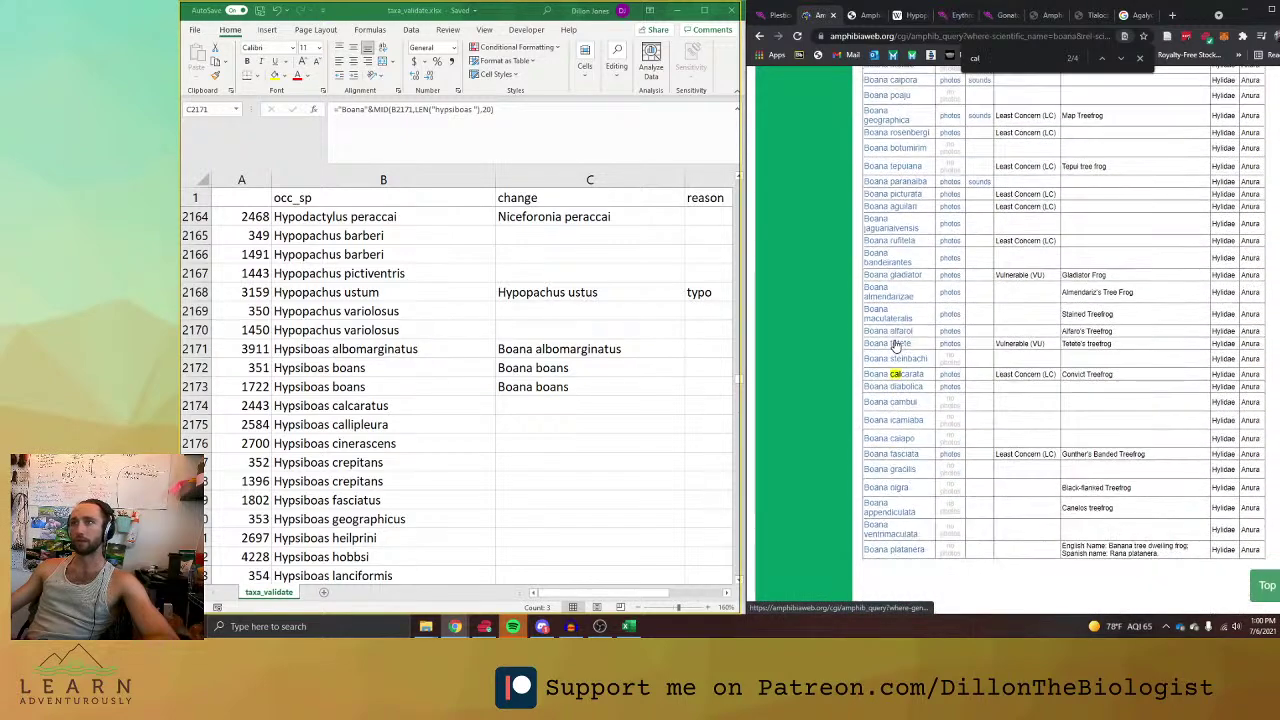
pyautogui.click(623, 391)
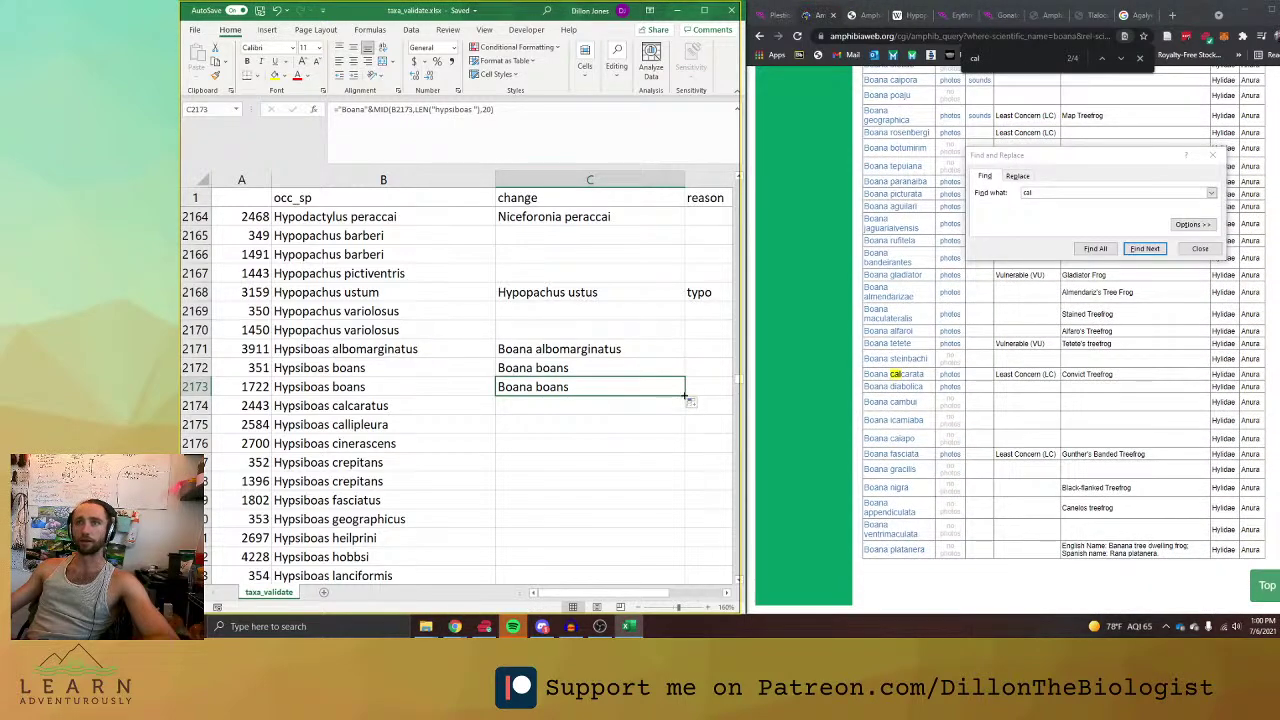
pyautogui.moveTo(686, 396); pyautogui.dragTo(617, 425)
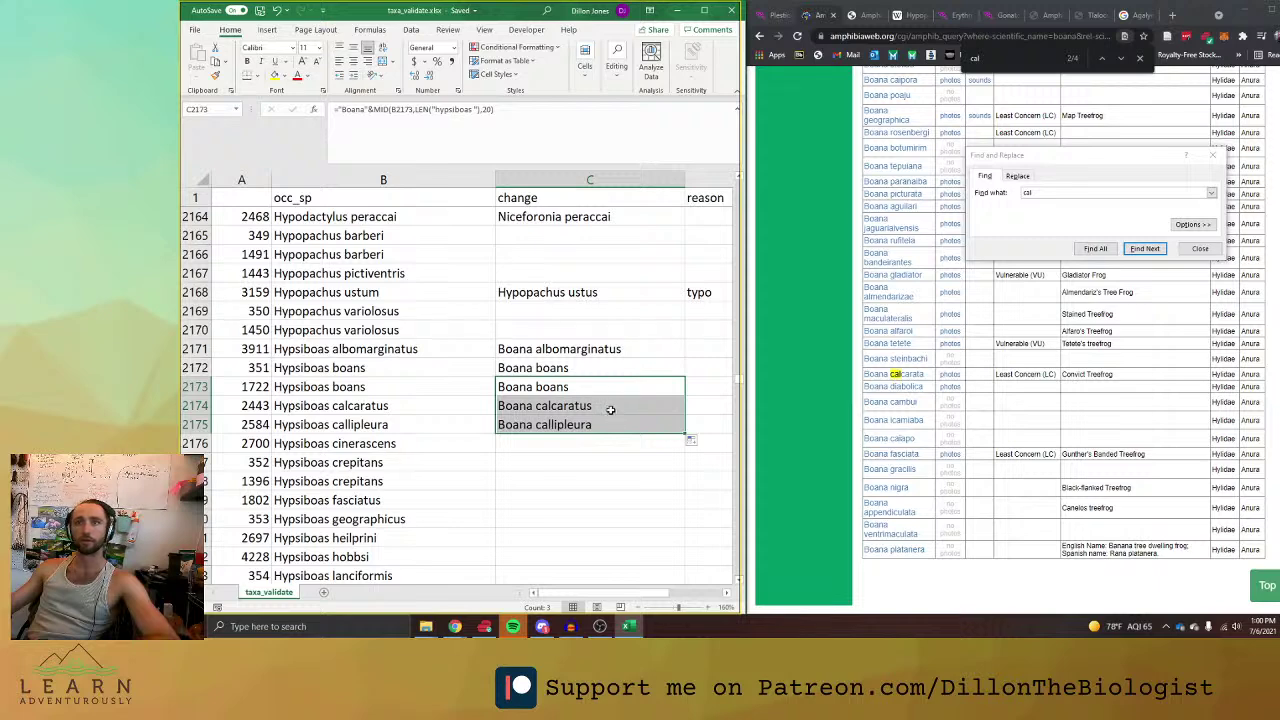
# Convert the formula in C2174 to a plain value and change the name to Boana calcarata.
pyautogui.click(610, 410)
pyautogui.hotkey('ctrl', 'c')
pyautogui.hotkey('ctrl', 'v')
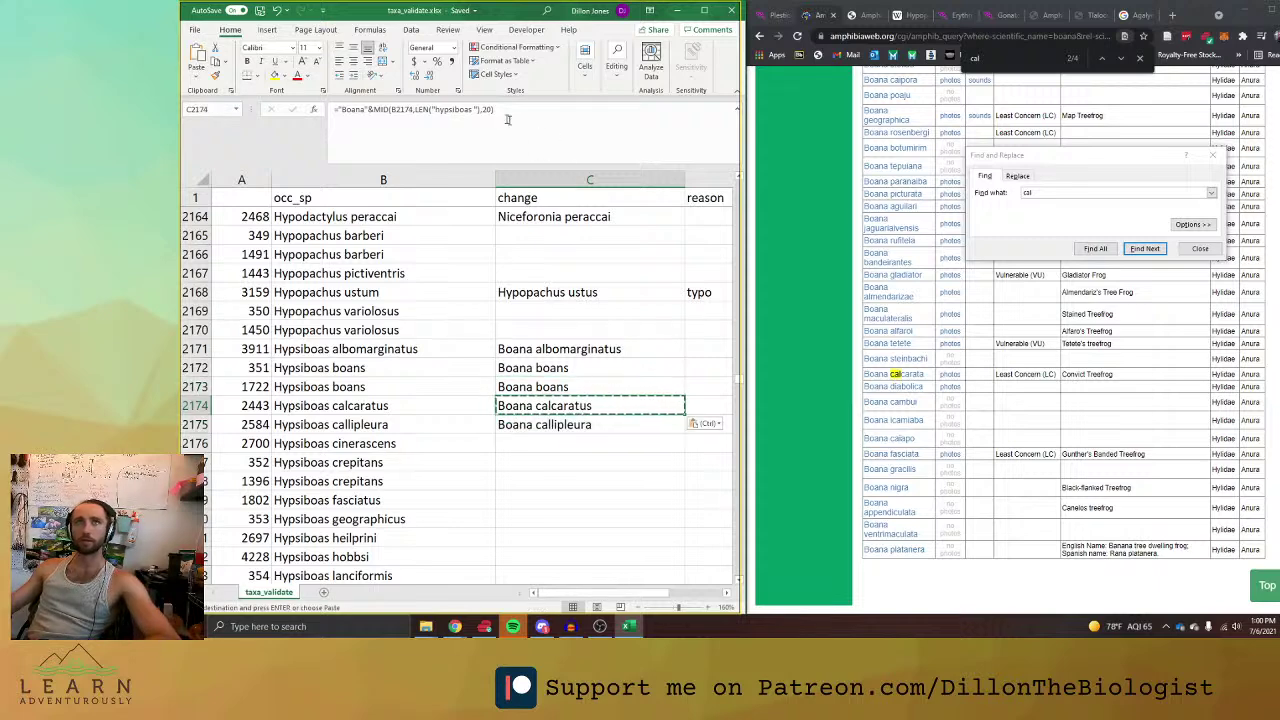
pyautogui.click(704, 423)
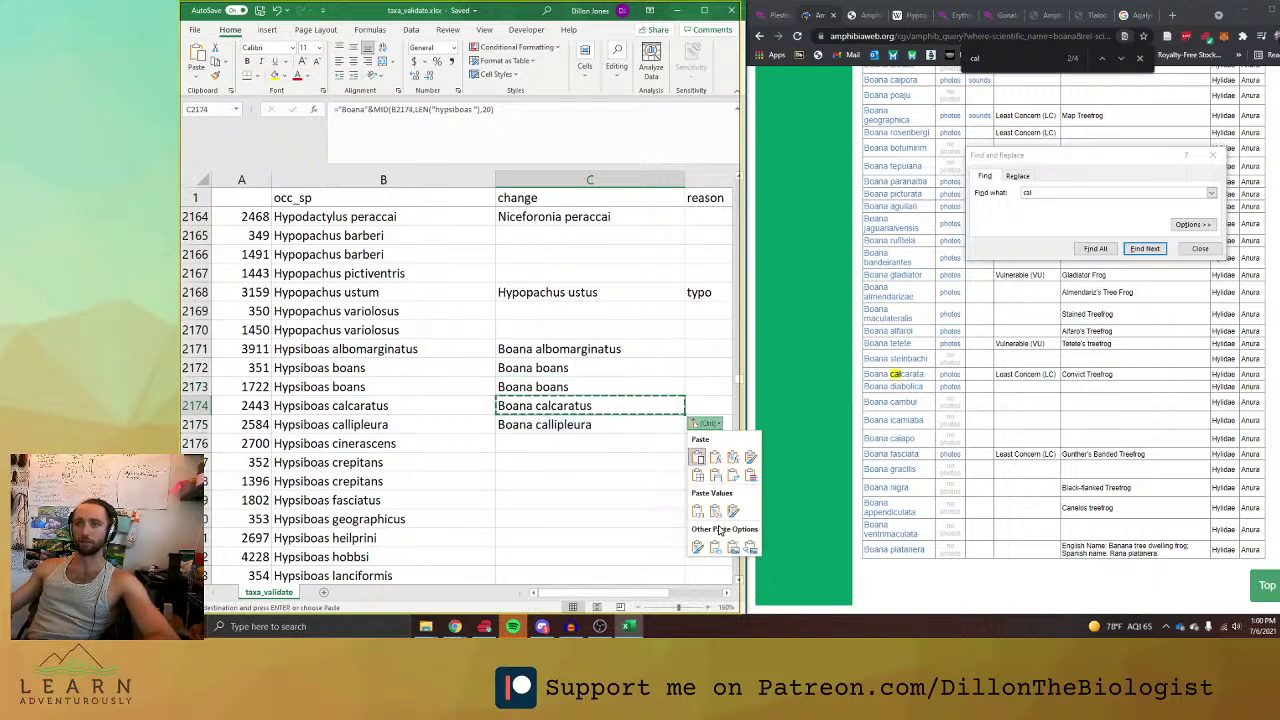
pyautogui.click(698, 511)
pyautogui.click(460, 117)
pyautogui.press('BackSpace')
pyautogui.press('BackSpace')
pyautogui.write('a')
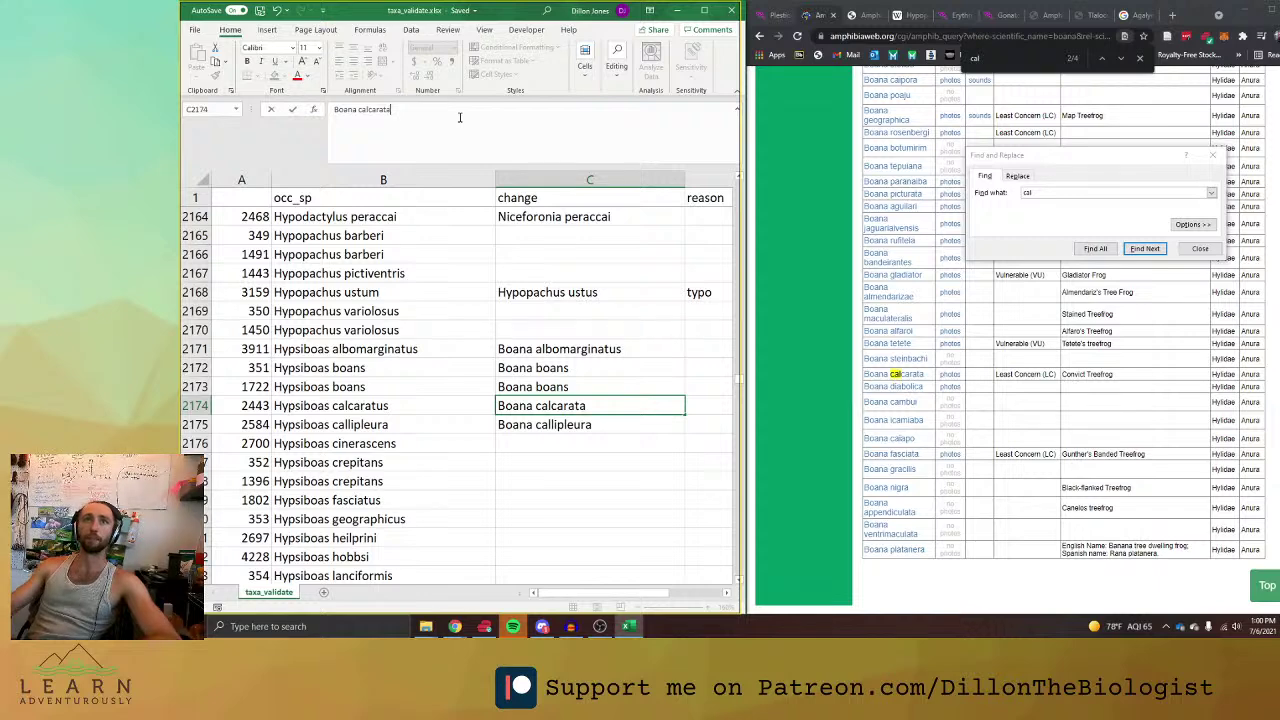
pyautogui.click(565, 330)
pyautogui.click(572, 367)
pyautogui.click(560, 349)
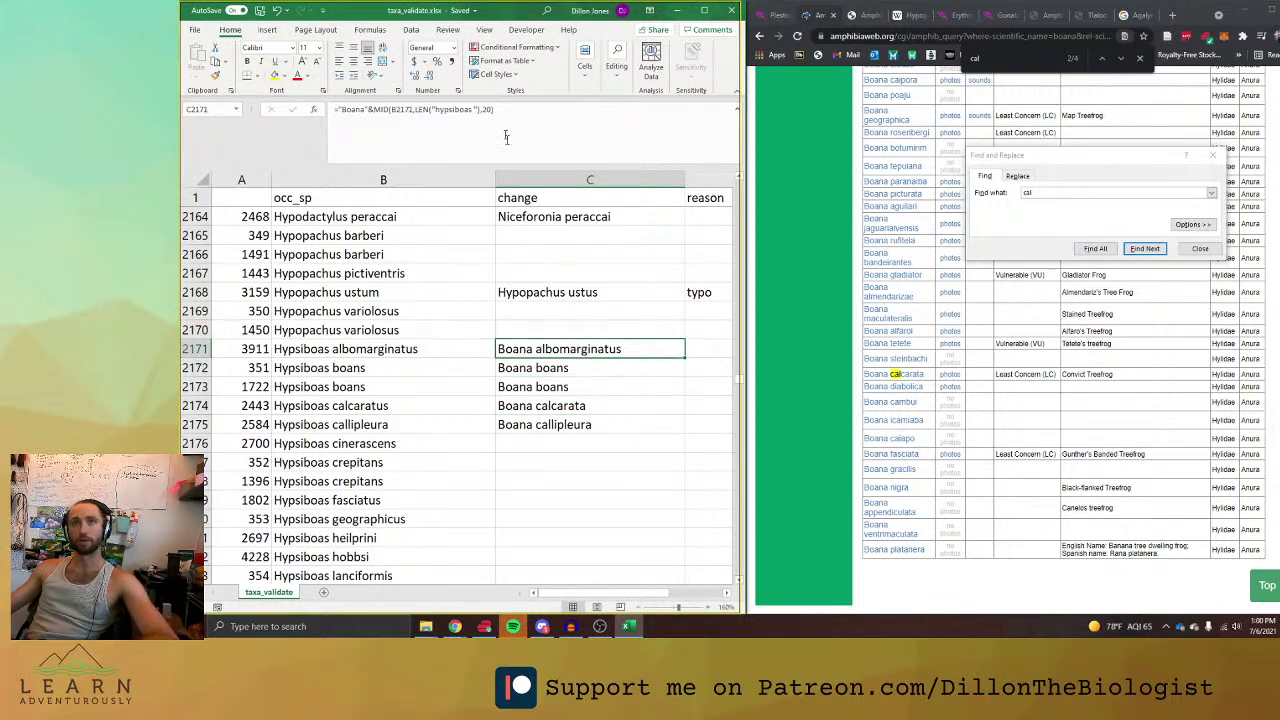
pyautogui.click(640, 405)
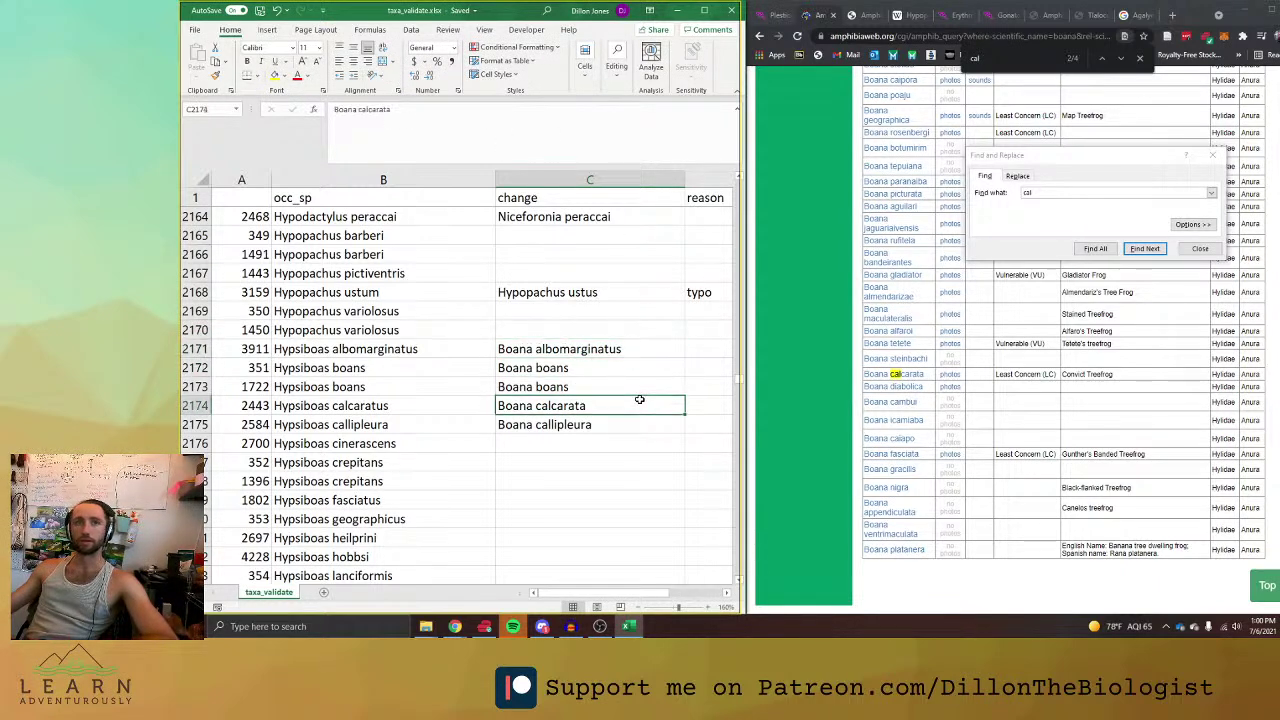
pyautogui.scroll(-1, 639, 399)
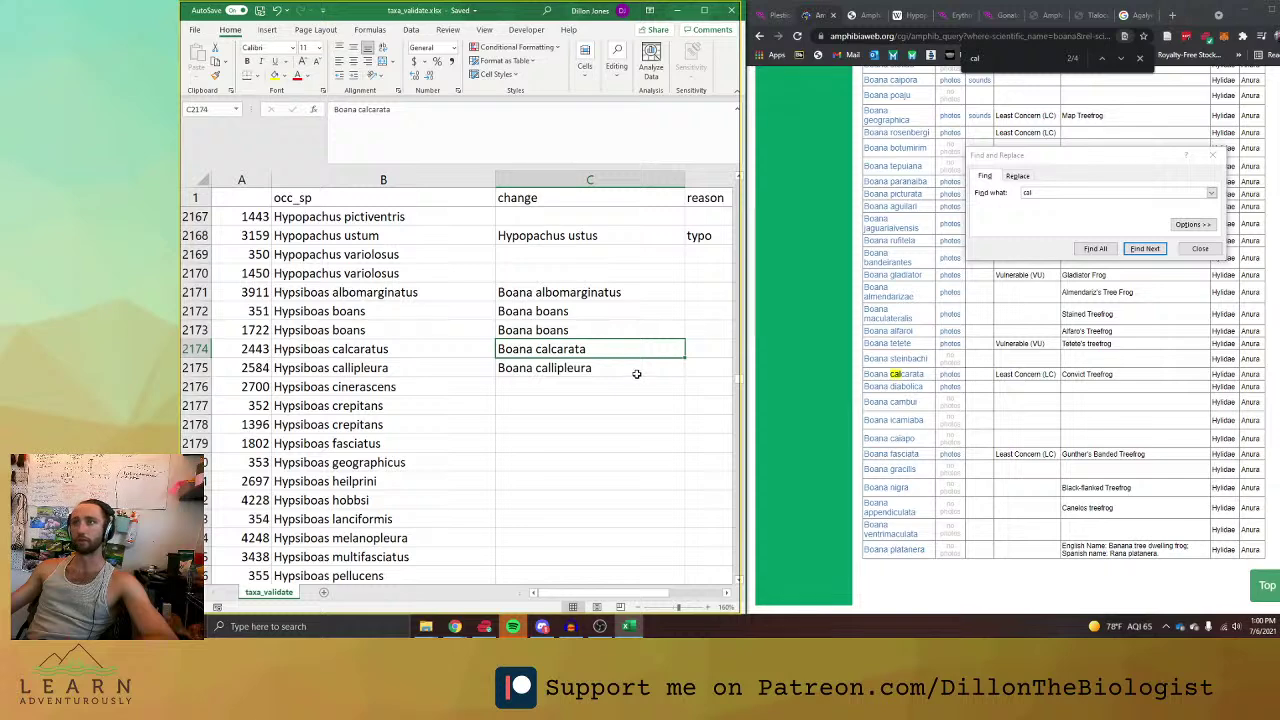
pyautogui.click(636, 370)
pyautogui.click(631, 386)
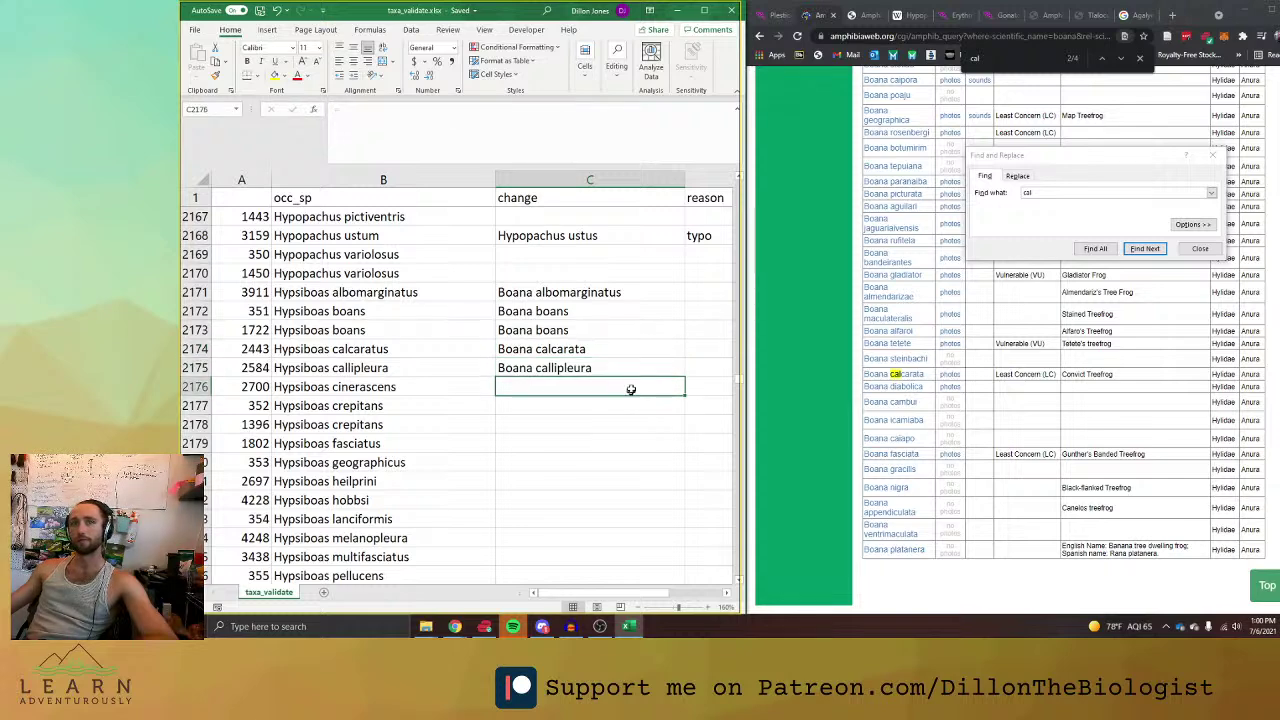
# Fill the Boana formula from C2175 down through the remaining Hypsiboas rows.
pyautogui.click(639, 364)
pyautogui.moveTo(684, 374); pyautogui.dragTo(589, 330)
pyautogui.scroll(11, 592, 376)
pyautogui.scroll(-2, 592, 376)
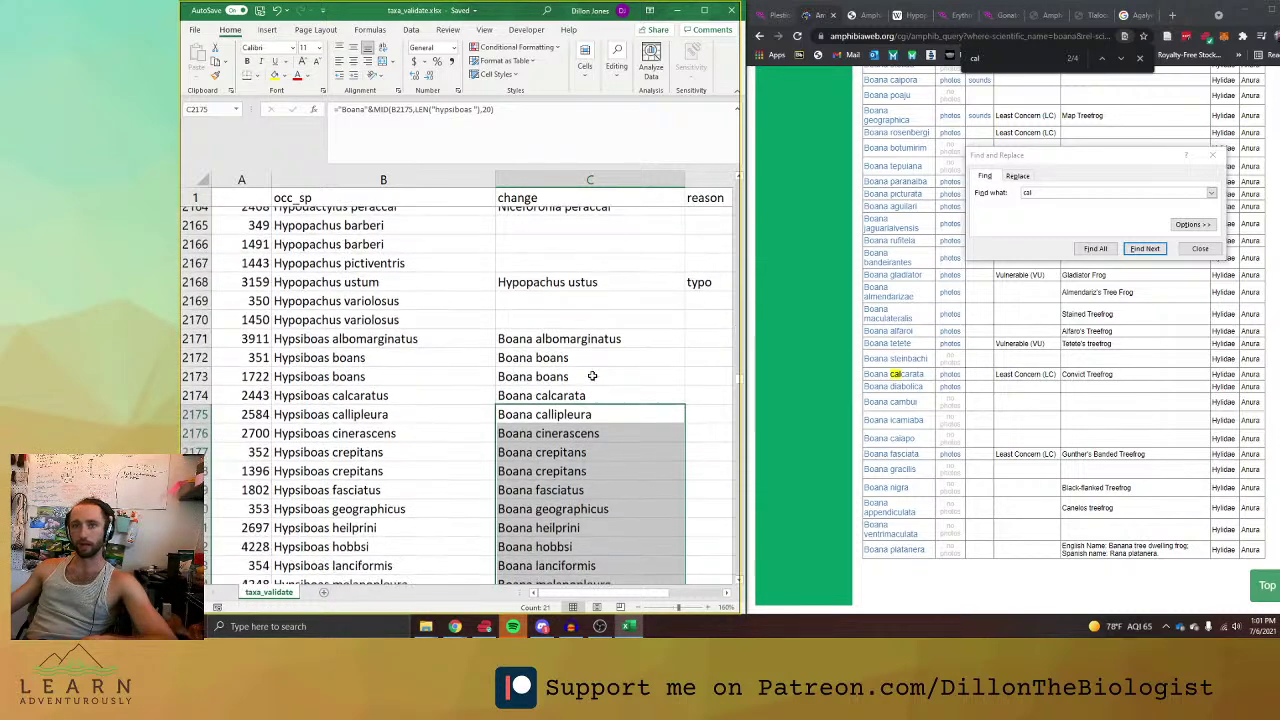
# Replace the filled Boana formulas from C2175 downward with their plain values.
pyautogui.hotkey('ctrl', 'c')
pyautogui.rightClick(622, 410)
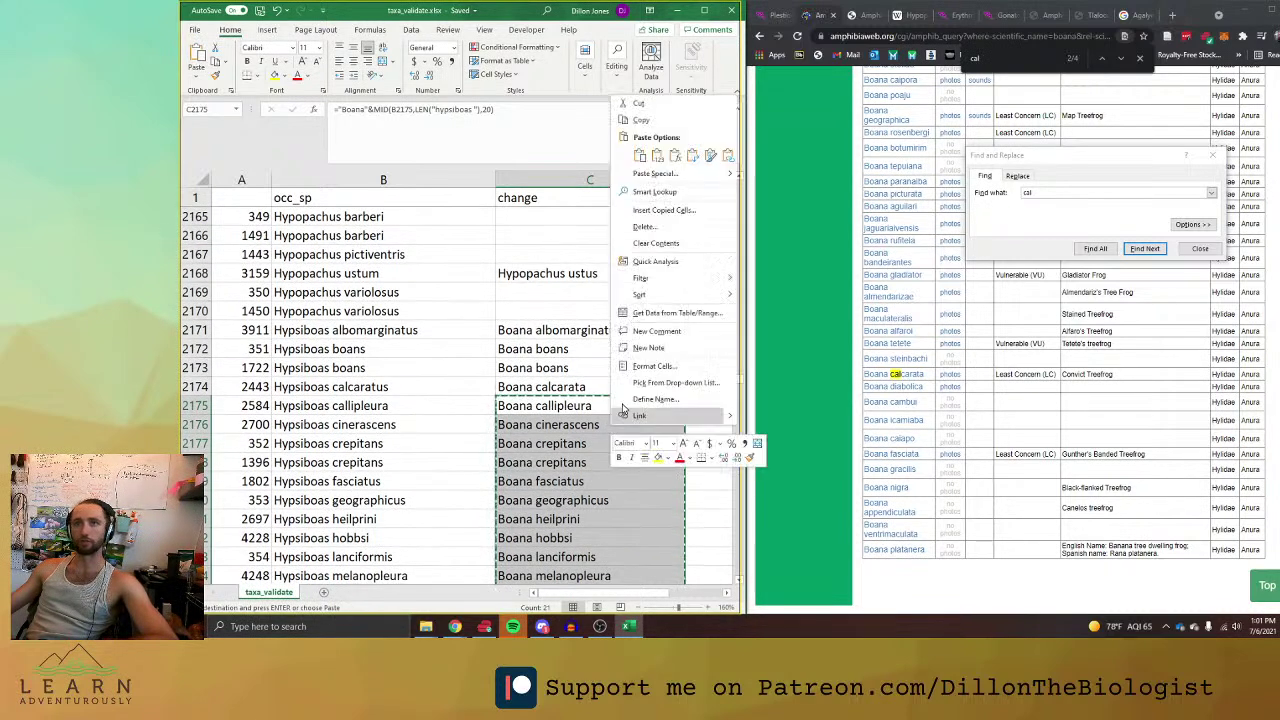
pyautogui.click(675, 156)
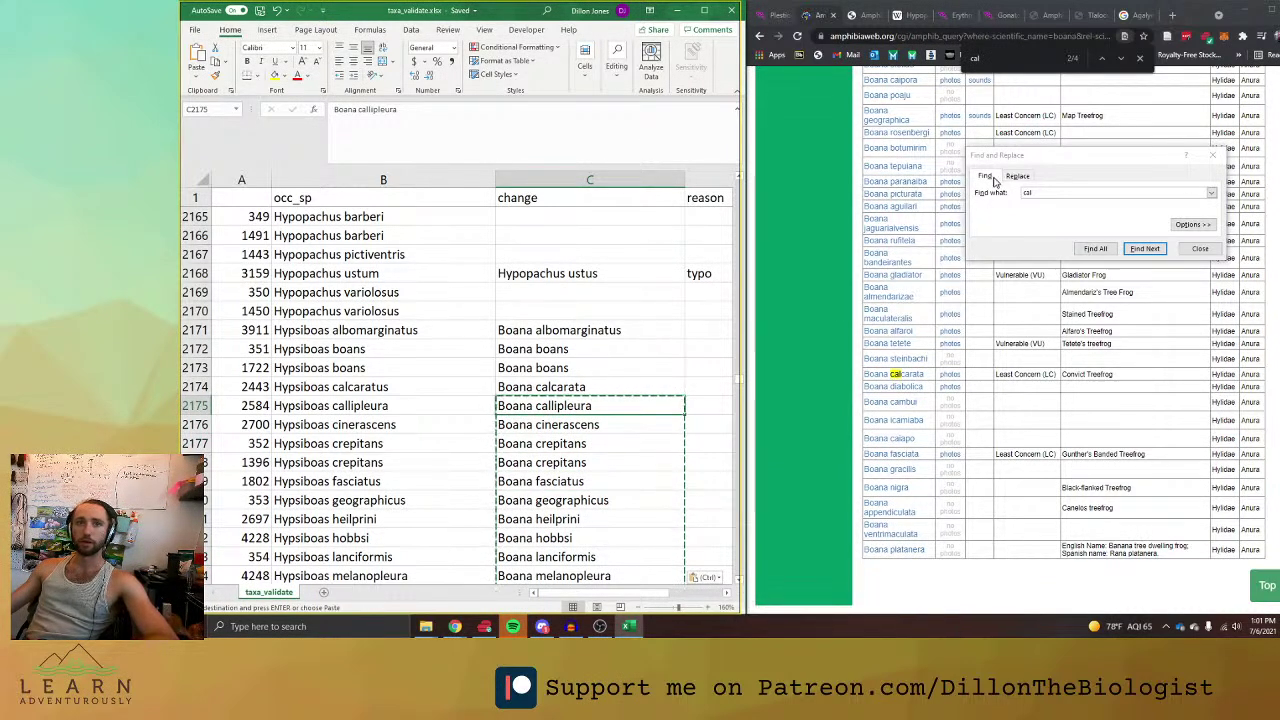
# Check the spelling of albomarginata on AmphibiaWeb and convert the Boana formulas in C2171 to C2181 to plain values.
pyautogui.scroll(10, 903, 230)
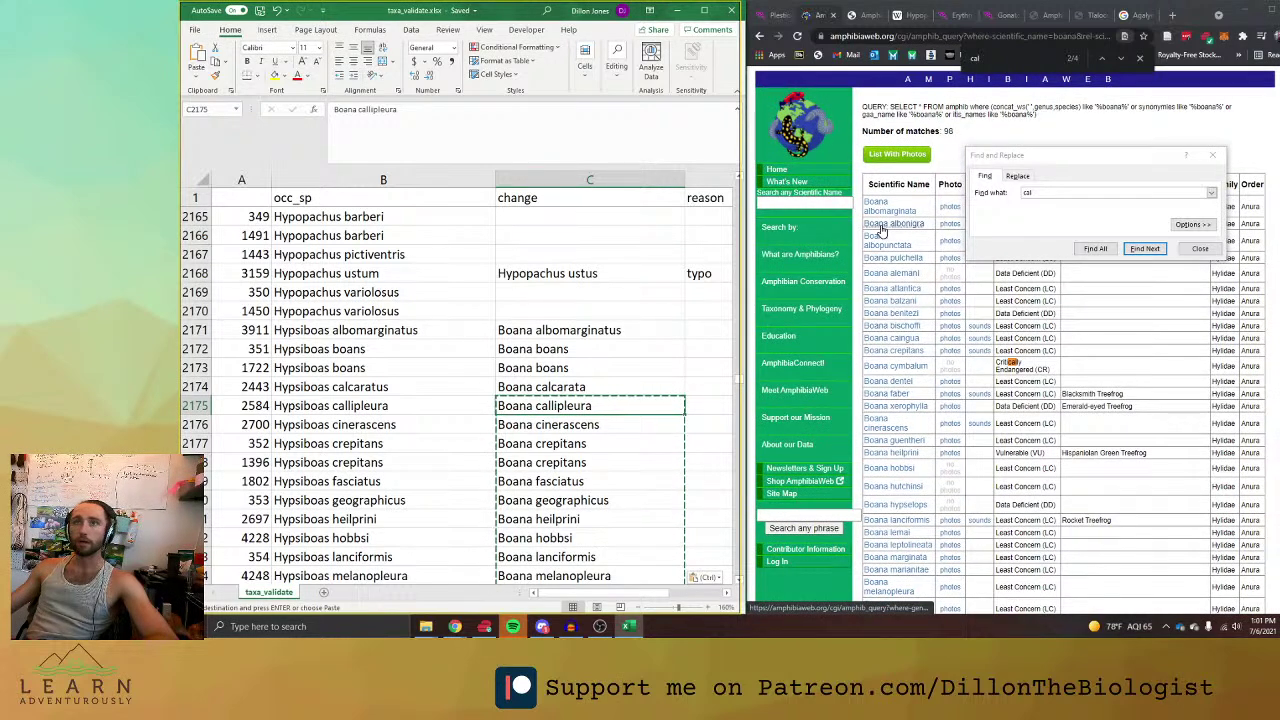
pyautogui.click(652, 328)
pyautogui.click(529, 123)
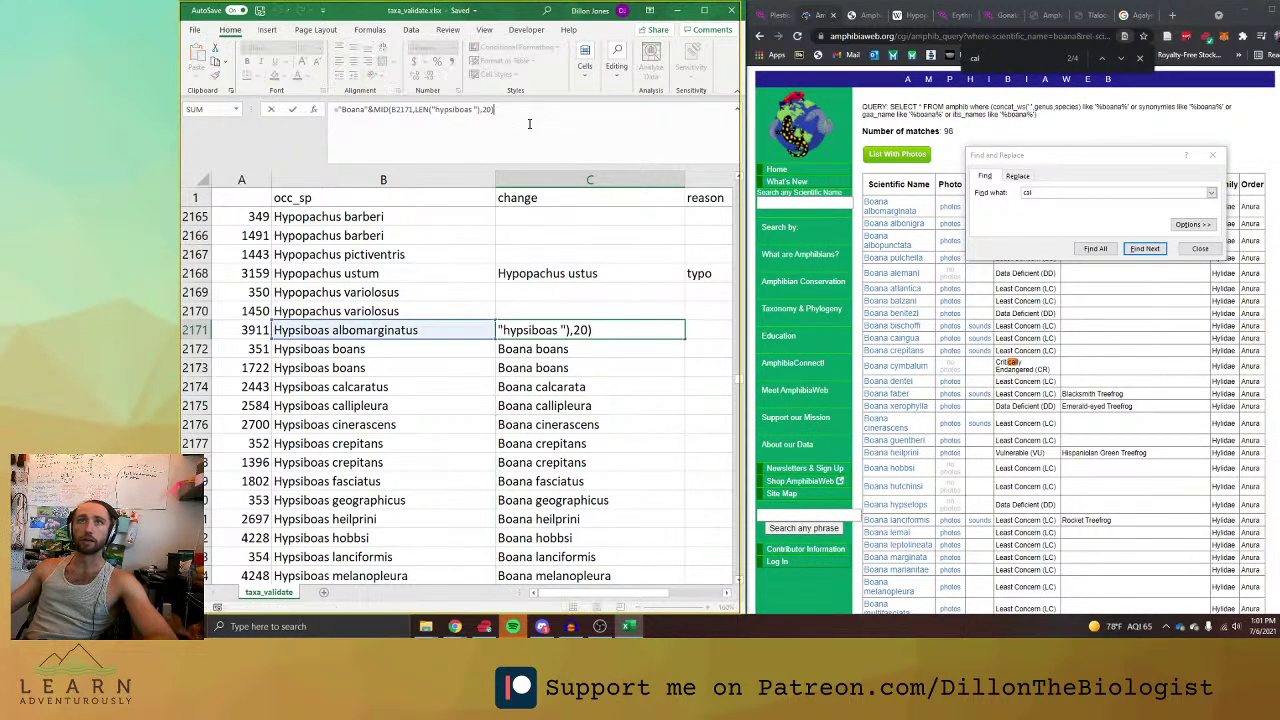
pyautogui.click(600, 350)
pyautogui.moveTo(595, 332); pyautogui.dragTo(591, 515)
pyautogui.hotkey('ctrl', 'c')
pyautogui.rightClick(572, 370)
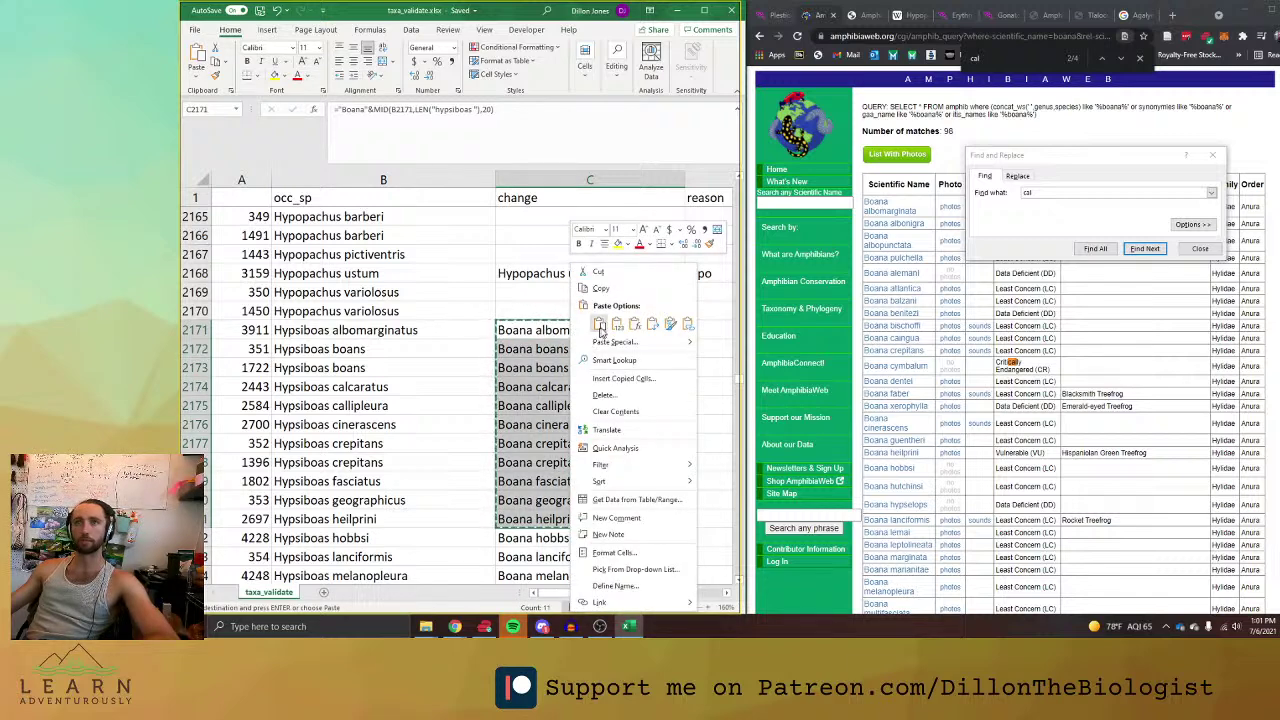
pyautogui.click(608, 322)
# Change the name in C2171 to Boana albomarginata and move on to the cinerascens entry in C2176.
pyautogui.click(600, 330)
pyautogui.click(462, 112)
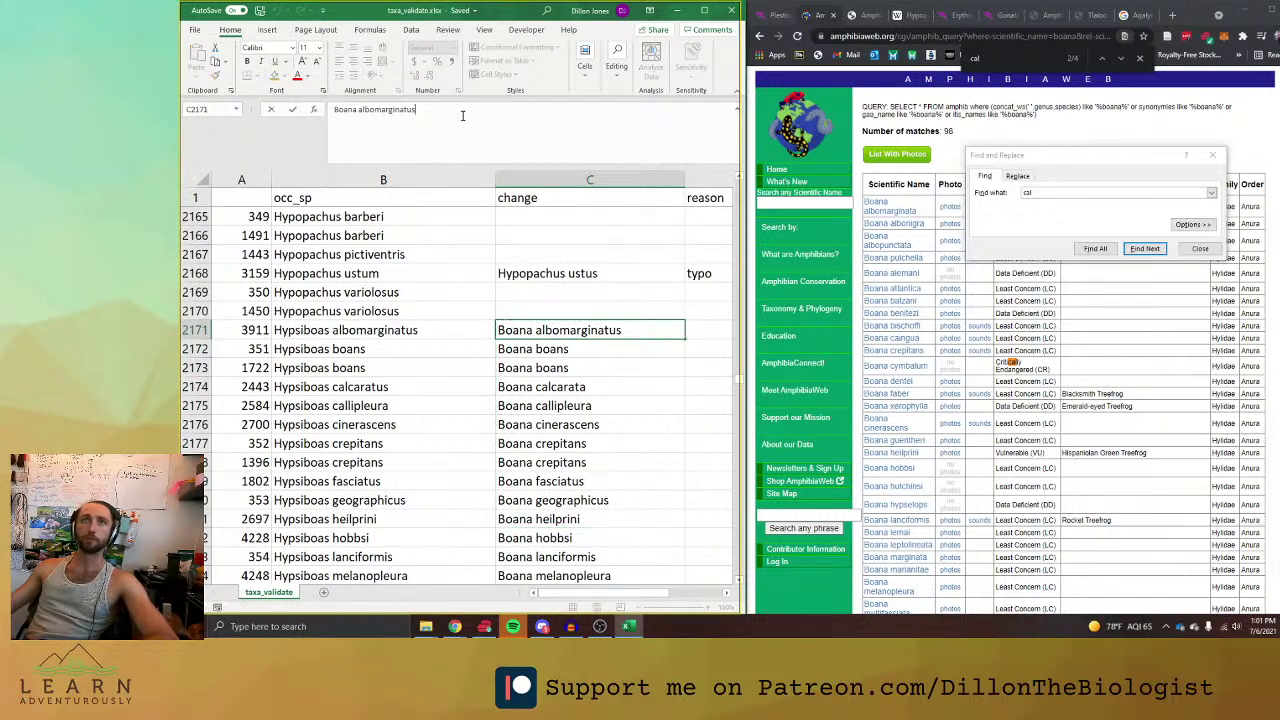
pyautogui.click(594, 417)
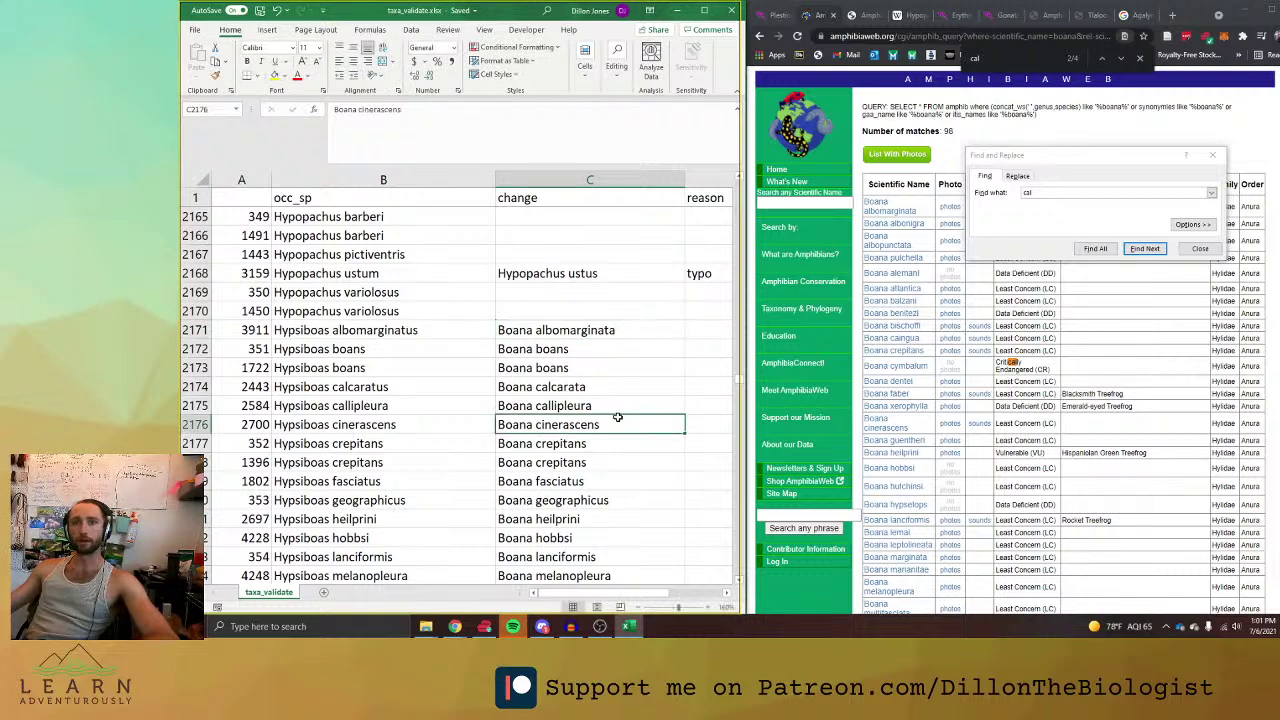
pyautogui.click(594, 377)
pyautogui.click(596, 410)
pyautogui.click(601, 426)
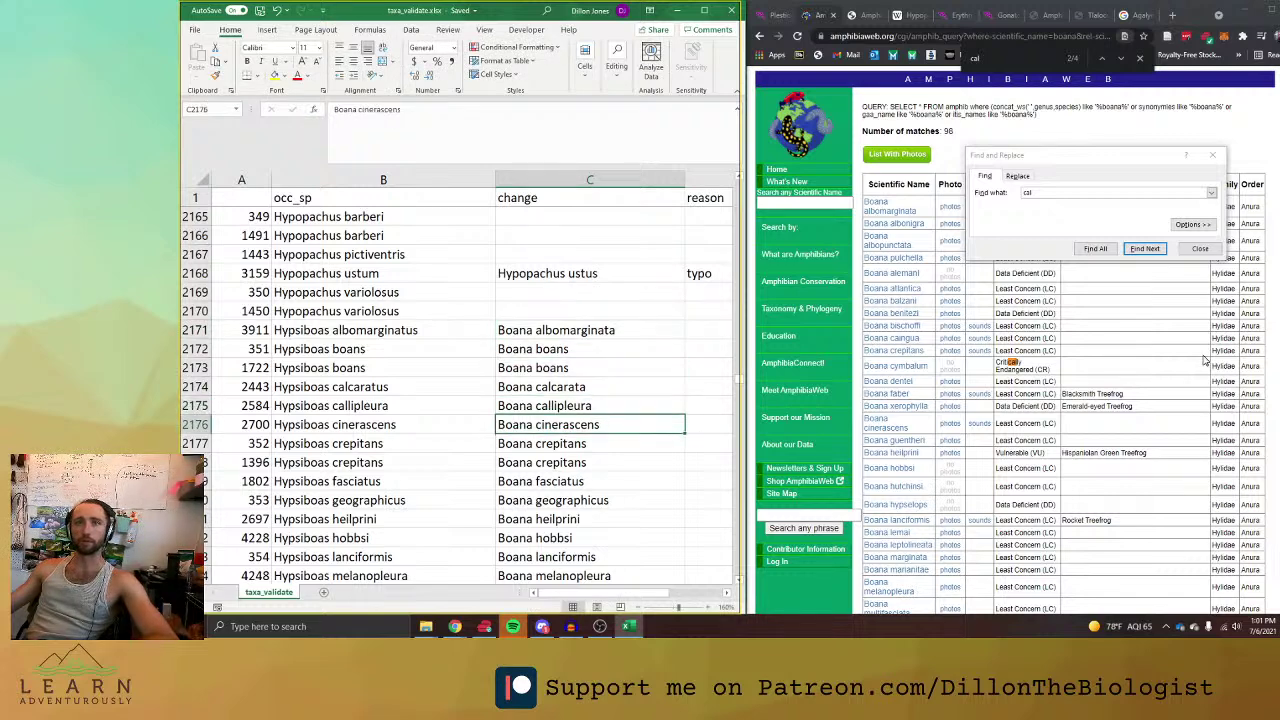
# Close the spreadsheet's Find and Replace dialog and search the AmphibiaWeb page for "cin" to check cinerascens.
pyautogui.click(1053, 191)
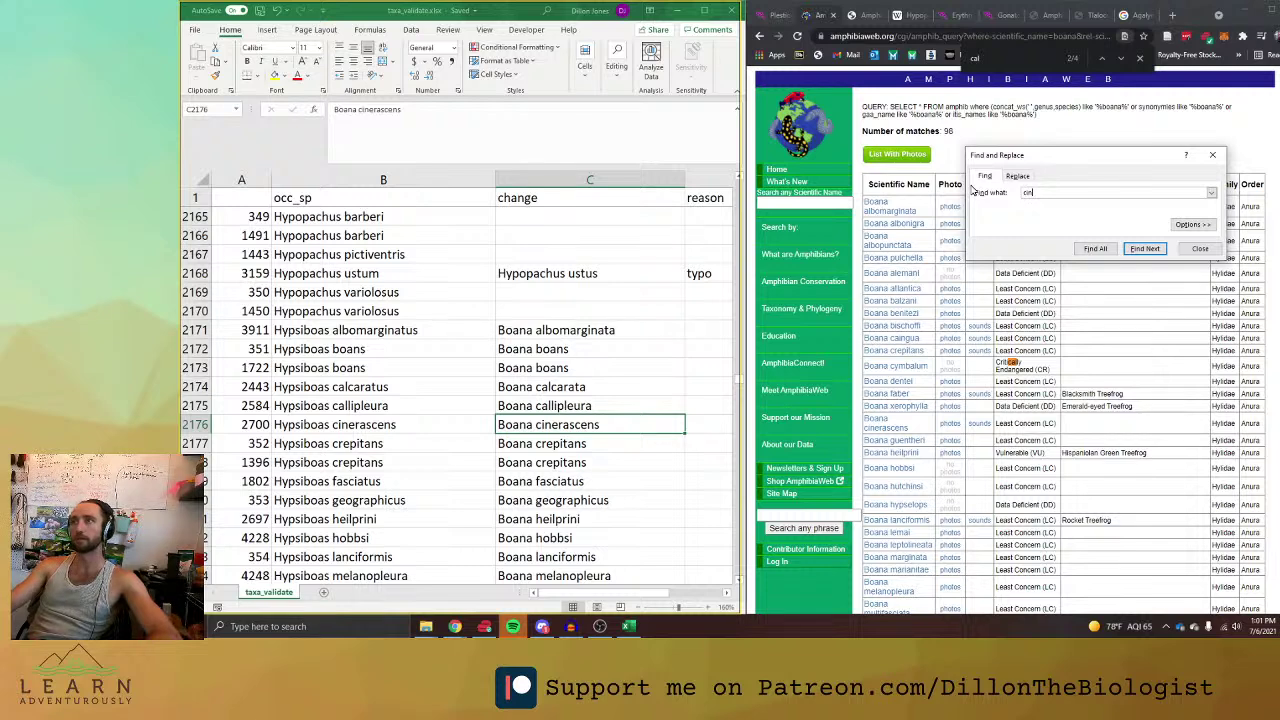
pyautogui.click(1212, 155)
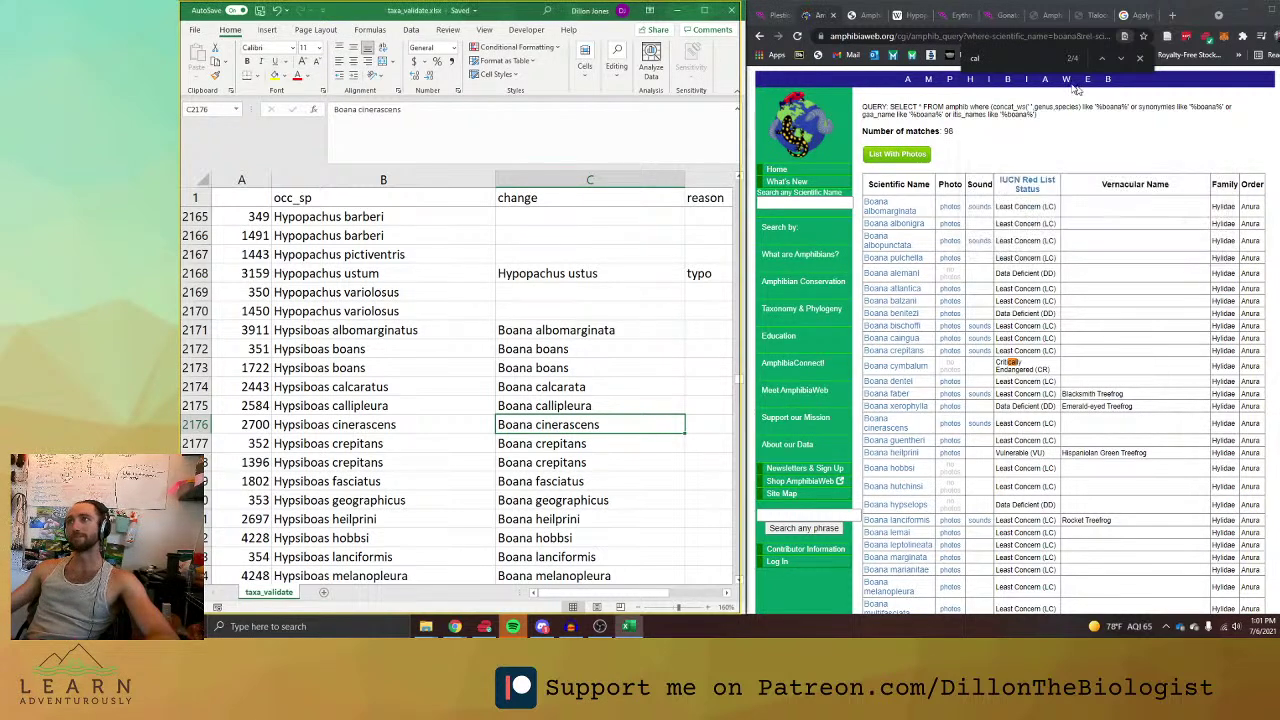
pyautogui.press('BackSpace')
pyautogui.press('BackSpace')
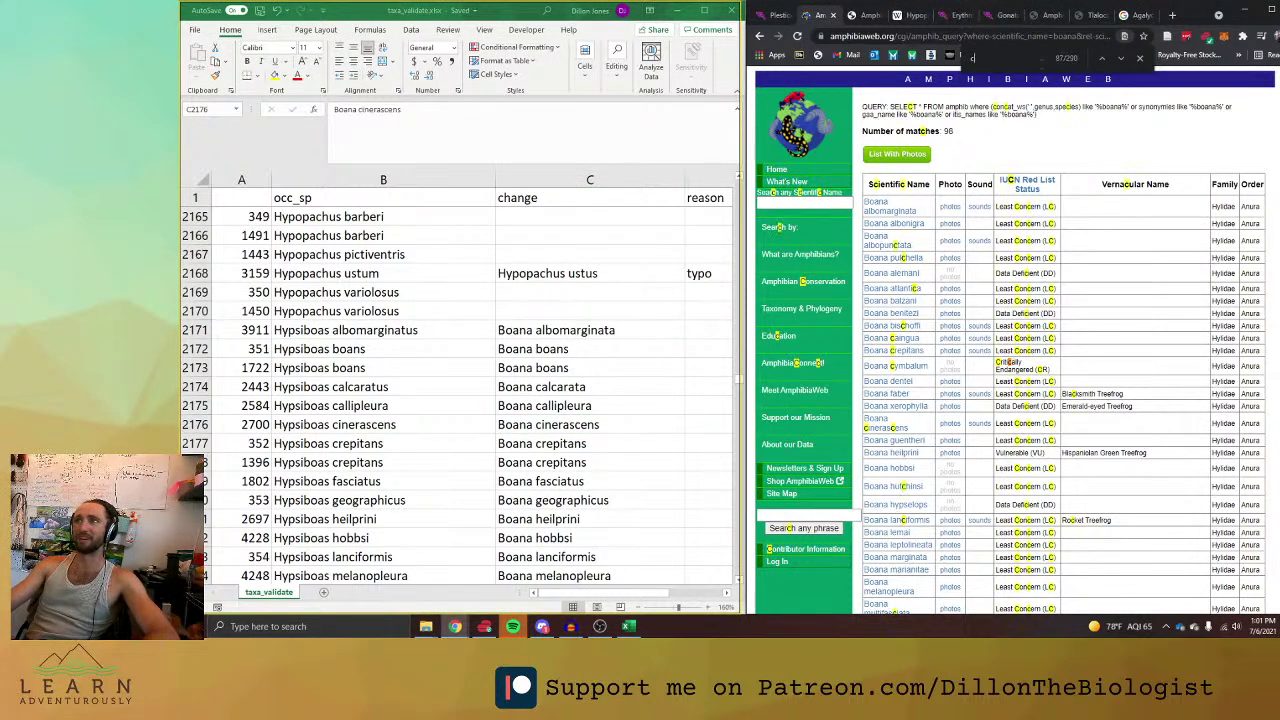
pyautogui.write('in')
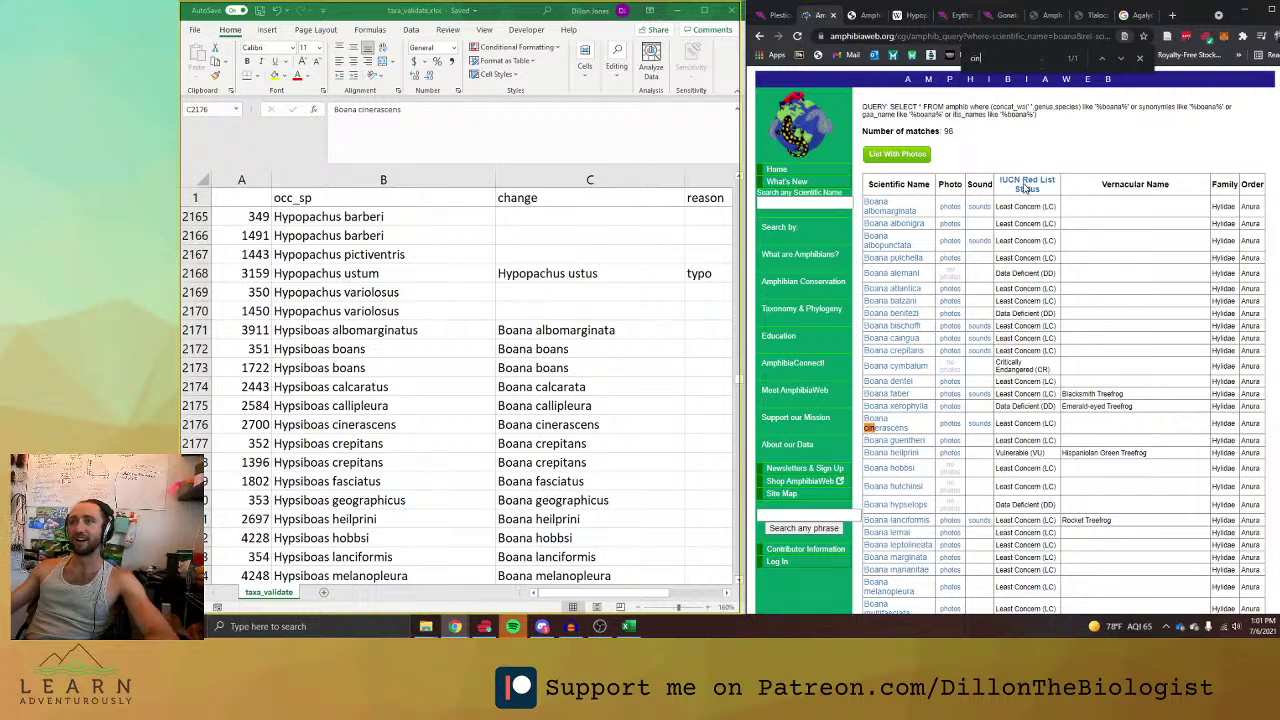
# Search the AmphibiaWeb page for "crep" to check the species crepitans.
pyautogui.scroll(-1, 613, 432)
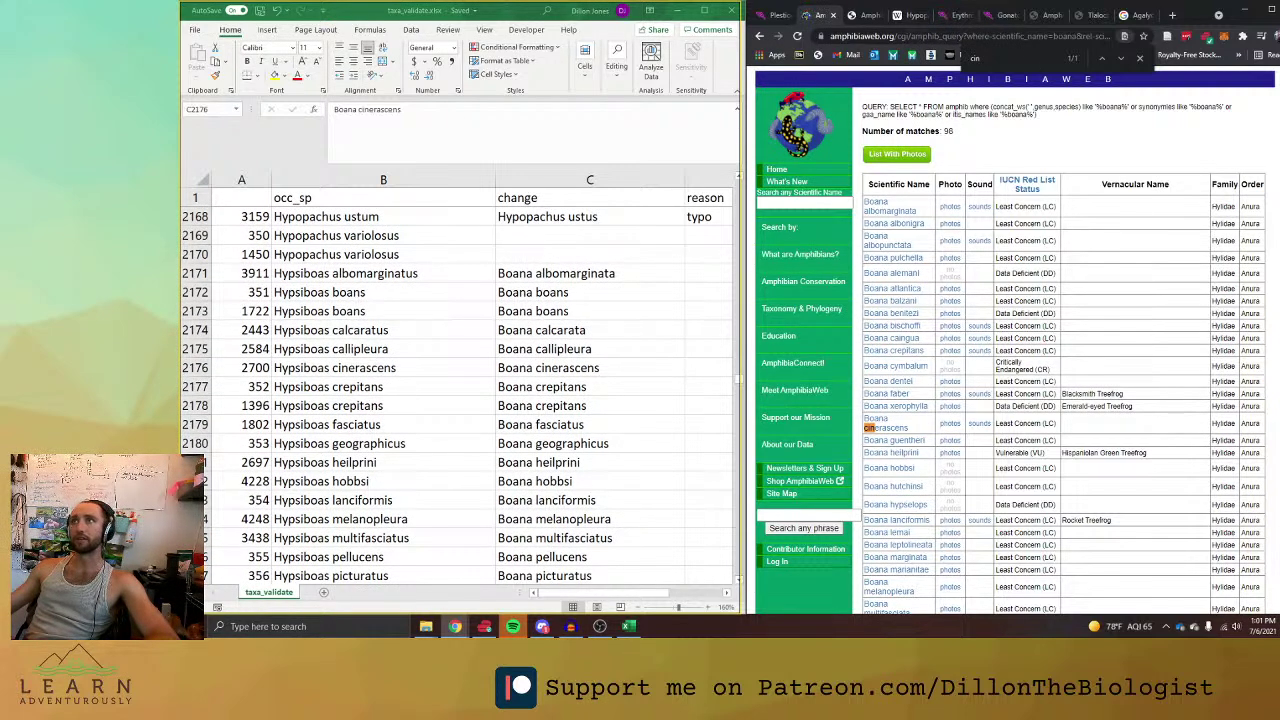
pyautogui.press('BackSpace')
pyautogui.press('BackSpace')
pyautogui.write('rep')
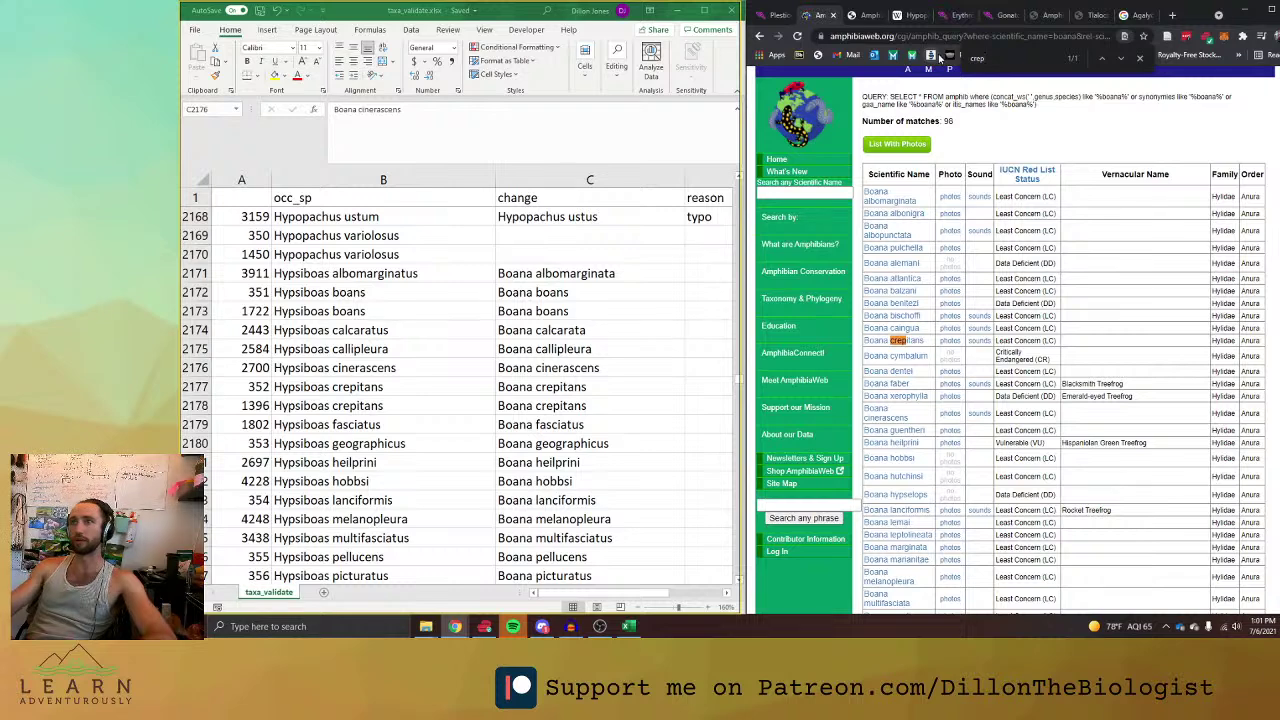
# Search the AmphibiaWeb page for "fasciata" and locate the species in the Boana list.
pyautogui.press('BackSpace')
pyautogui.press('BackSpace')
pyautogui.press('BackSpace')
pyautogui.press('BackSpace')
pyautogui.write('fasci')
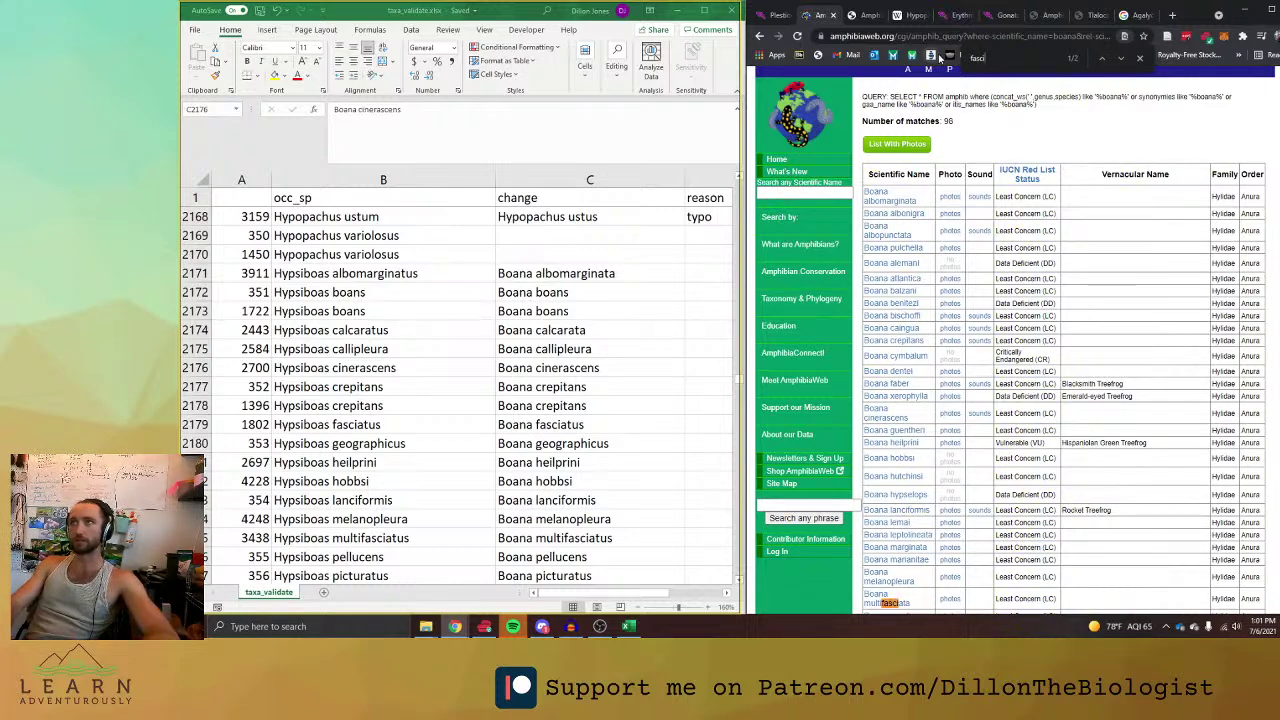
pyautogui.write('ata')
pyautogui.scroll(-10, 1095, 345)
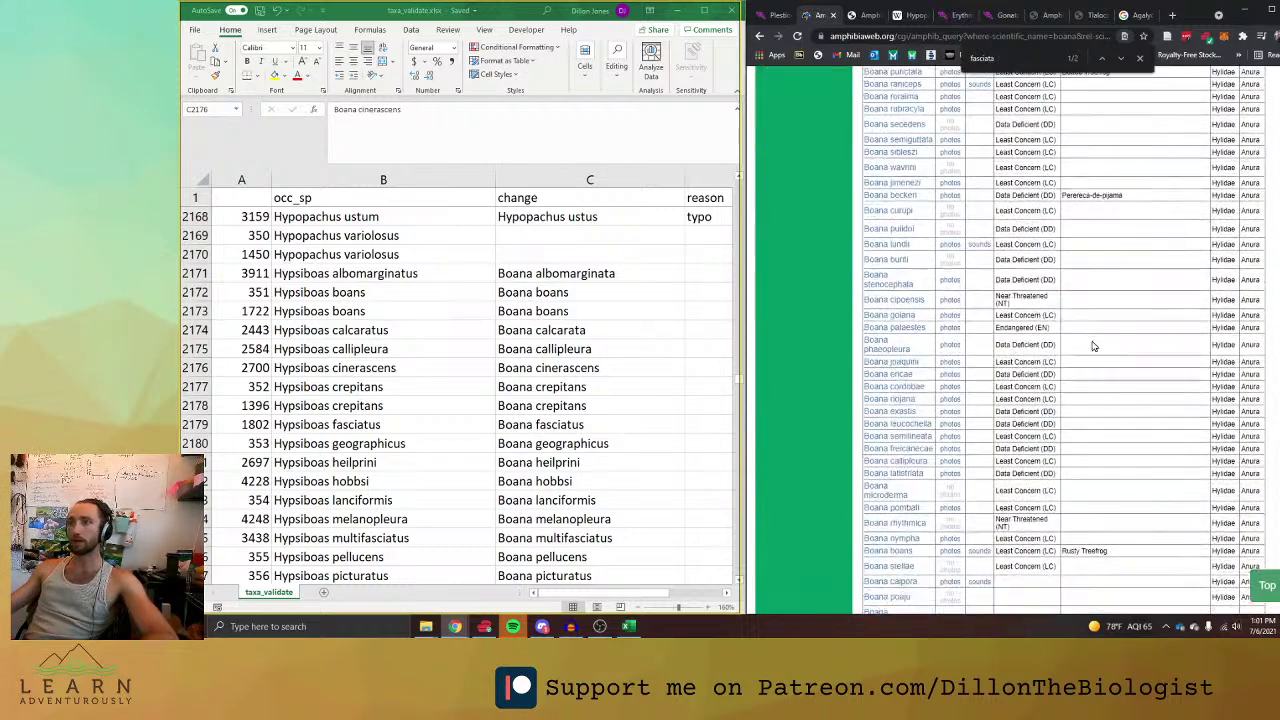
# Change the name in C2179 to Boana fasciata.
pyautogui.hotkey('alt', 'Tab')
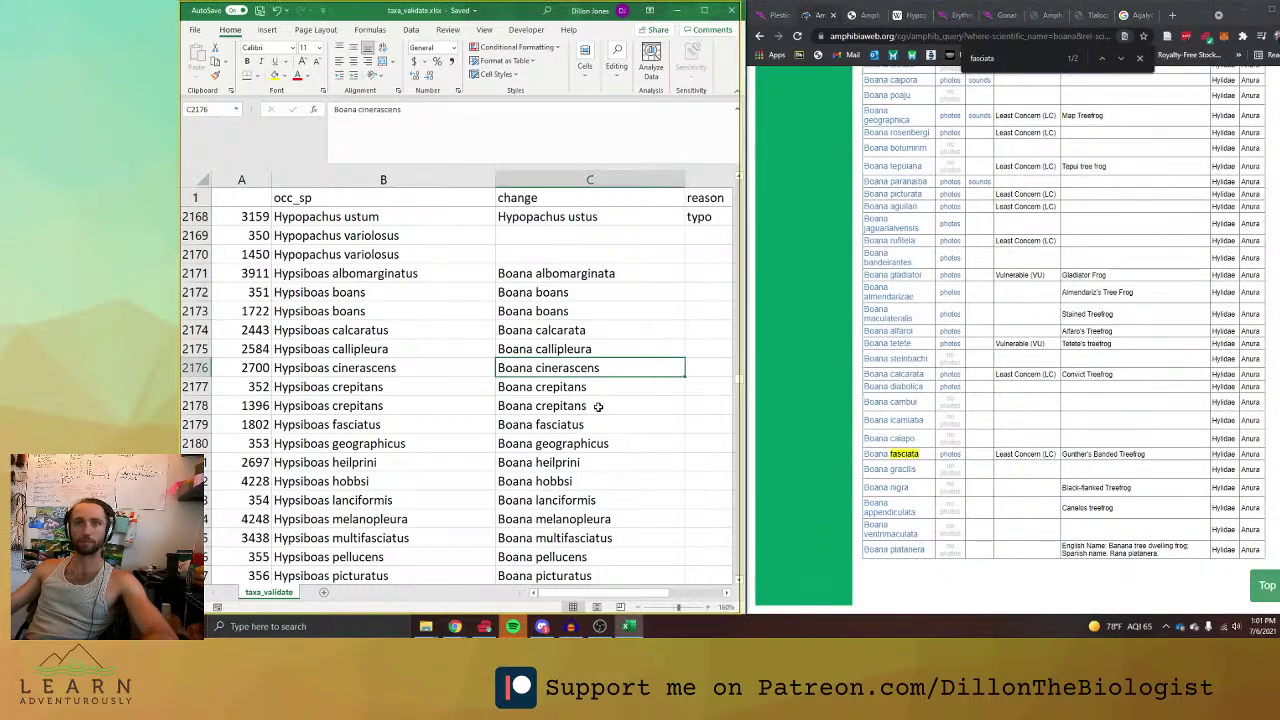
pyautogui.click(586, 420)
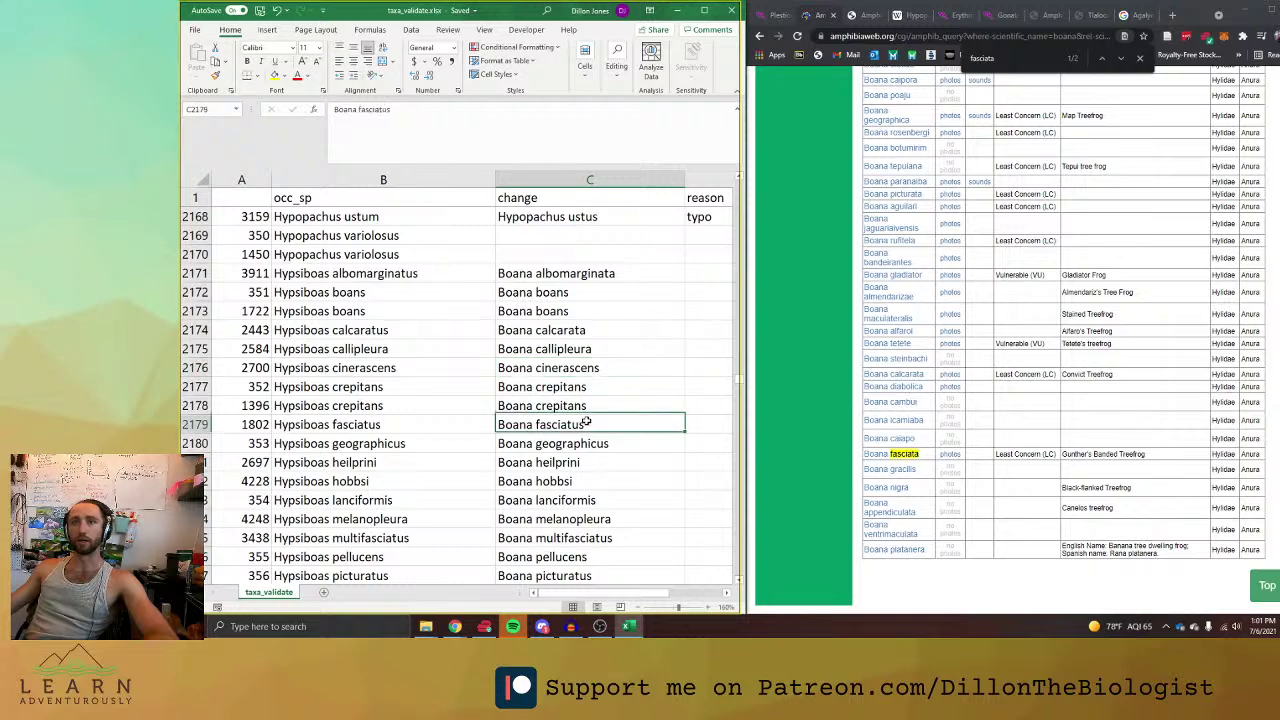
pyautogui.click(479, 157)
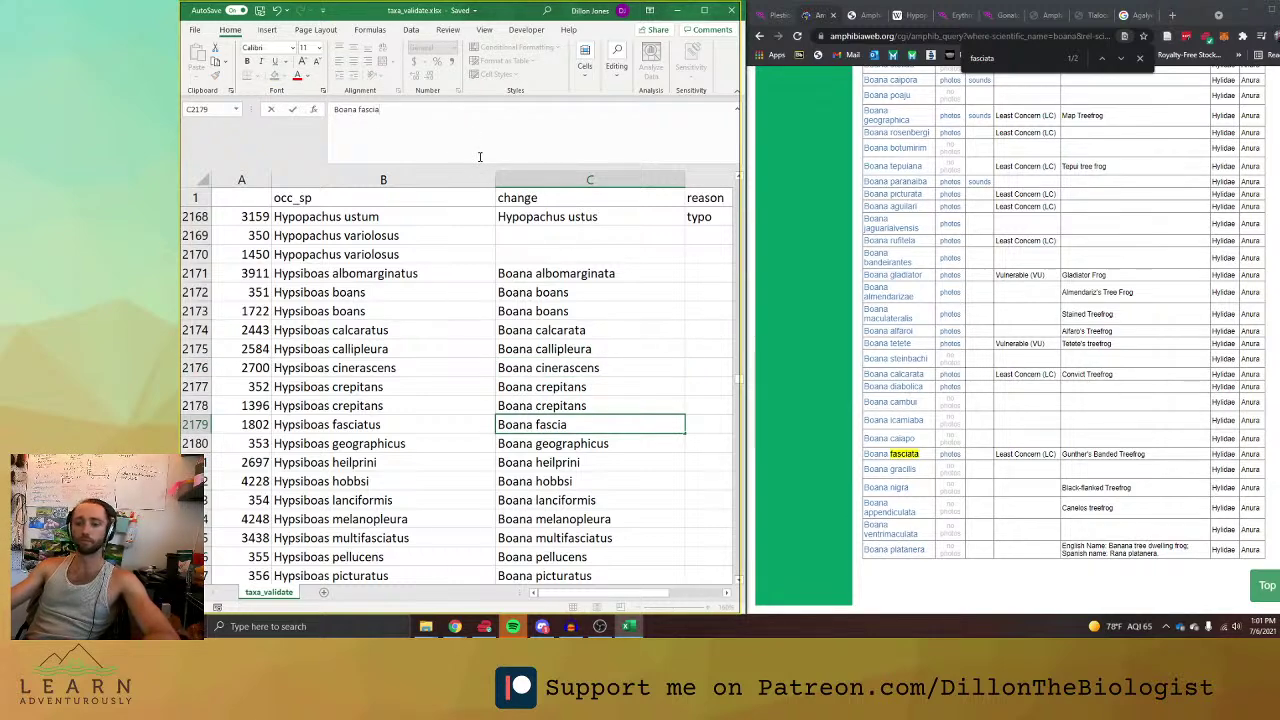
pyautogui.write('ta')
# Search the AmphibiaWeb page for "geogr" and change the name in C2180 to Boana geographica.
pyautogui.click(1018, 54)
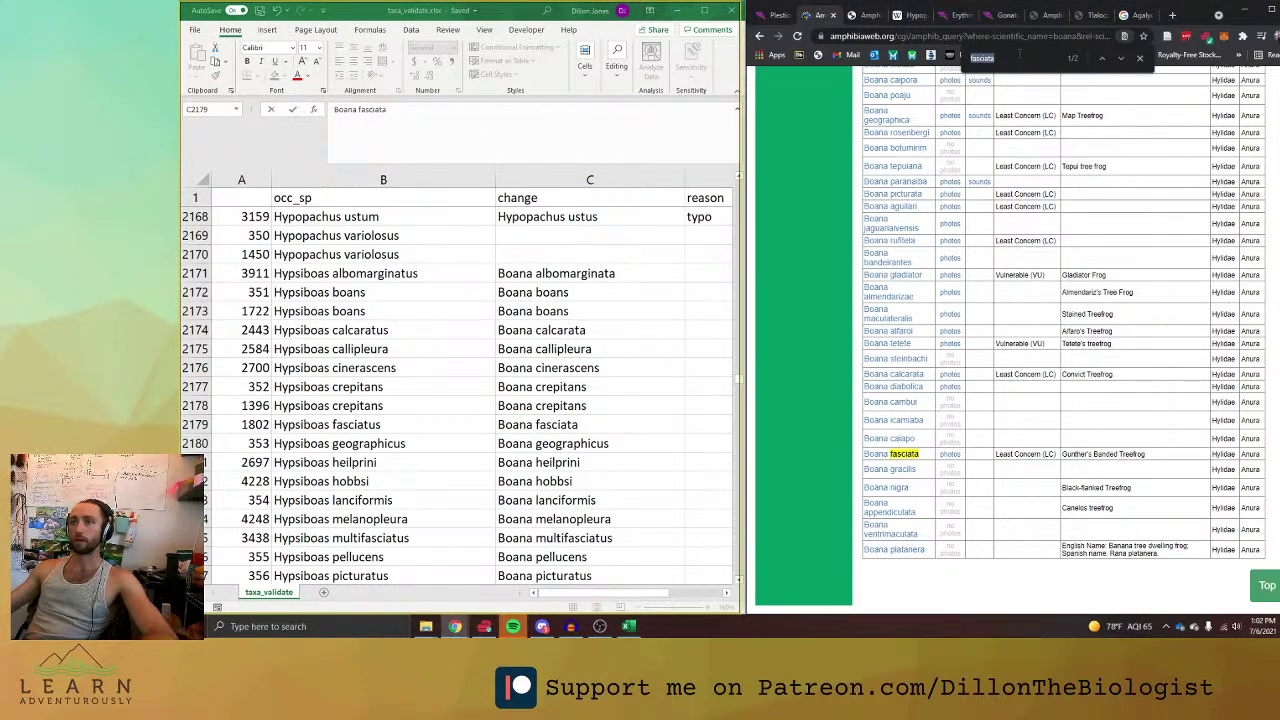
pyautogui.write('geogr')
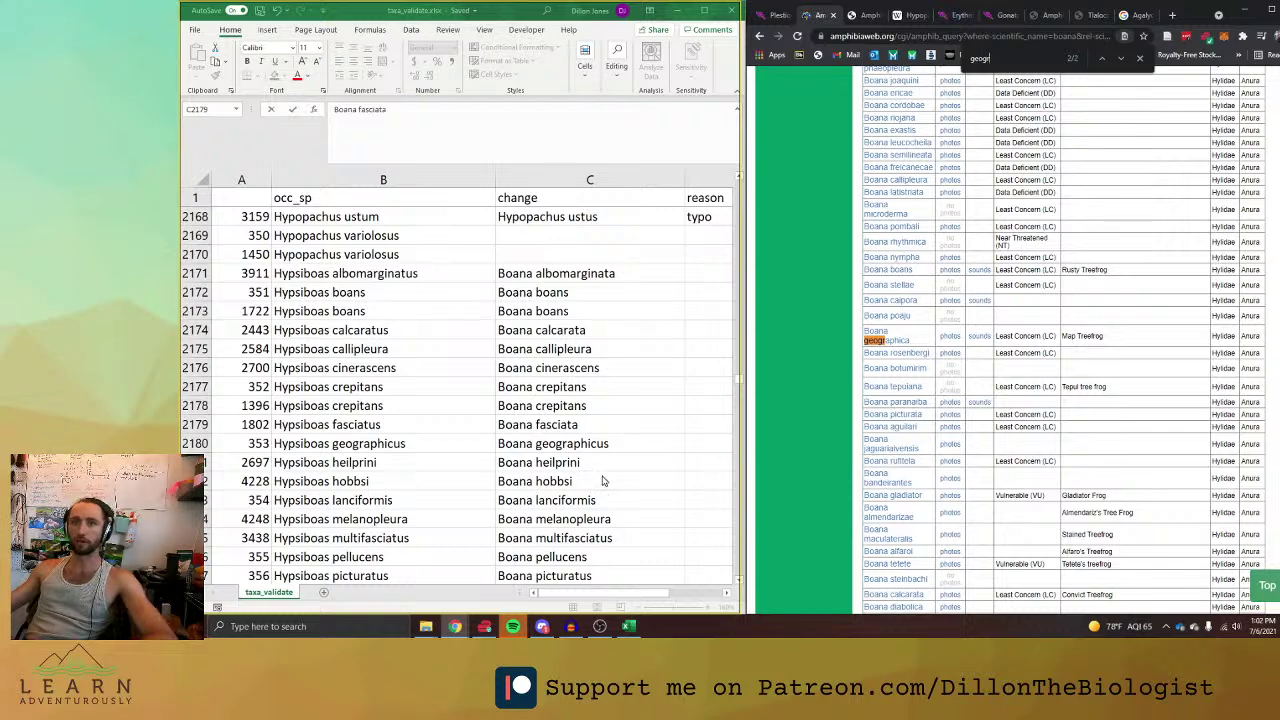
pyautogui.click(600, 443)
pyautogui.click(500, 144)
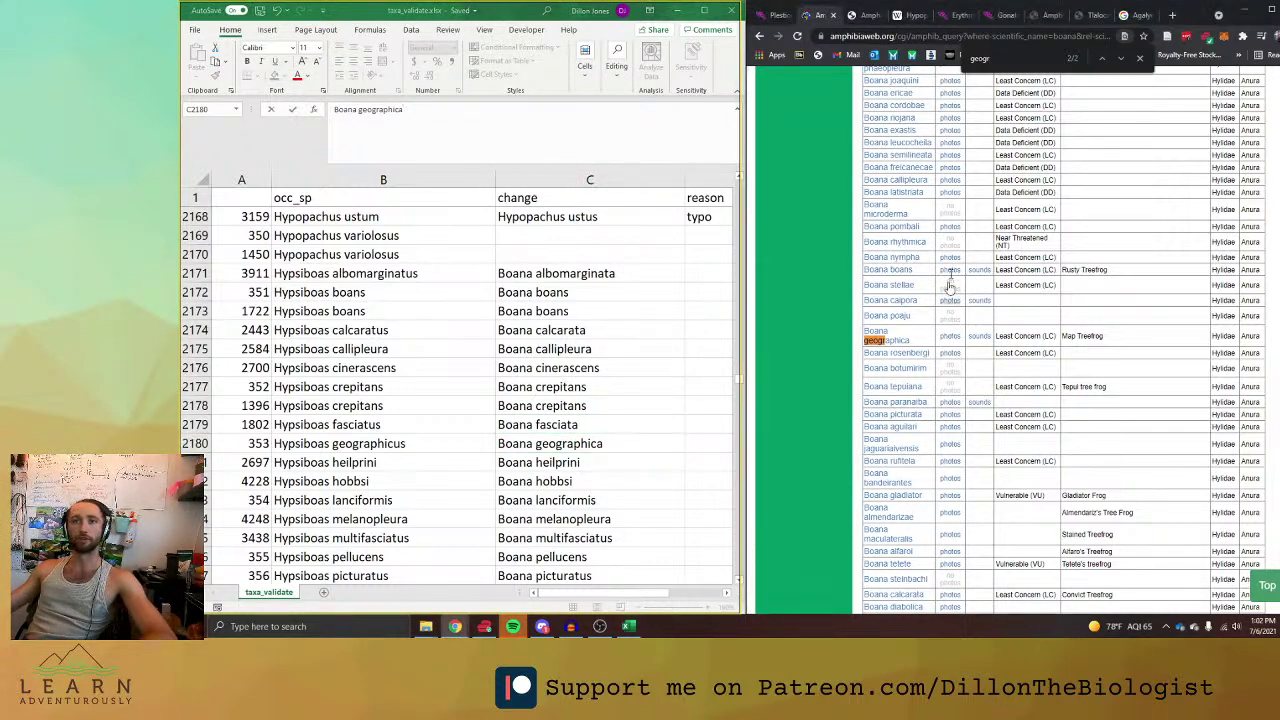
pyautogui.press('Return')
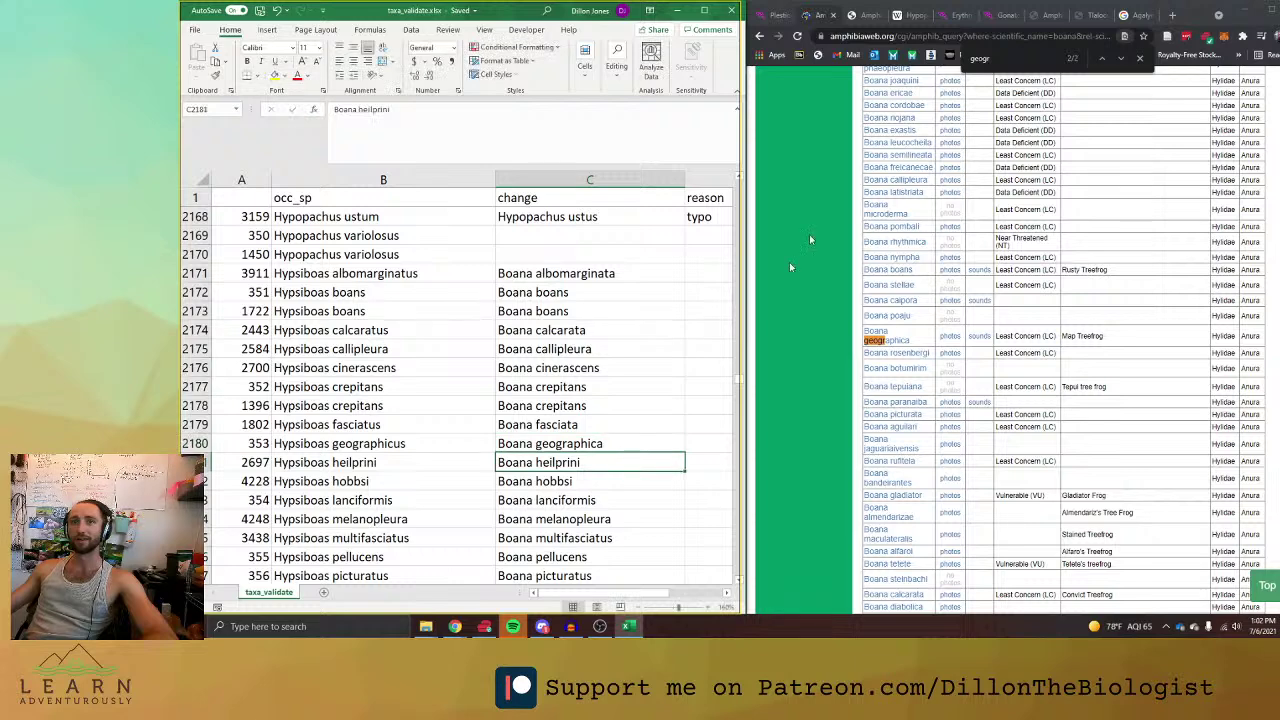
# Search the AmphibiaWeb page for "heil" and "hobb" to check the species heilprini and hobbsi.
pyautogui.click(1044, 58)
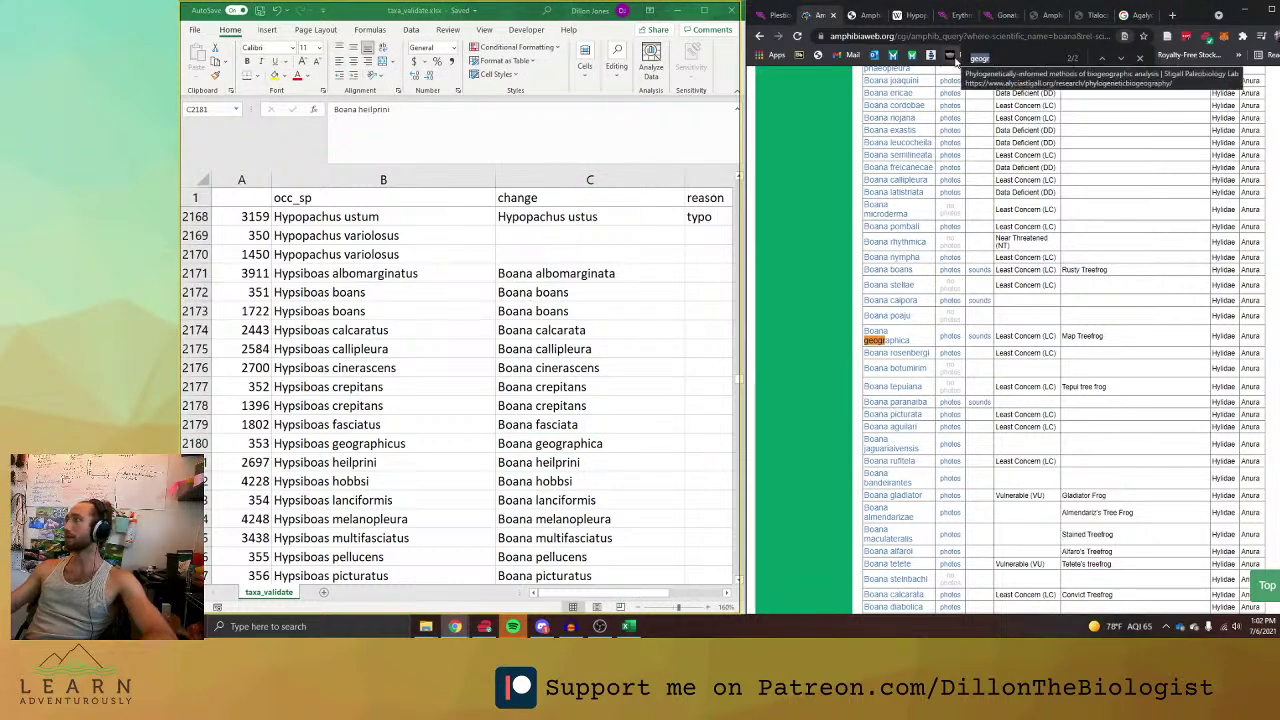
pyautogui.write('heil')
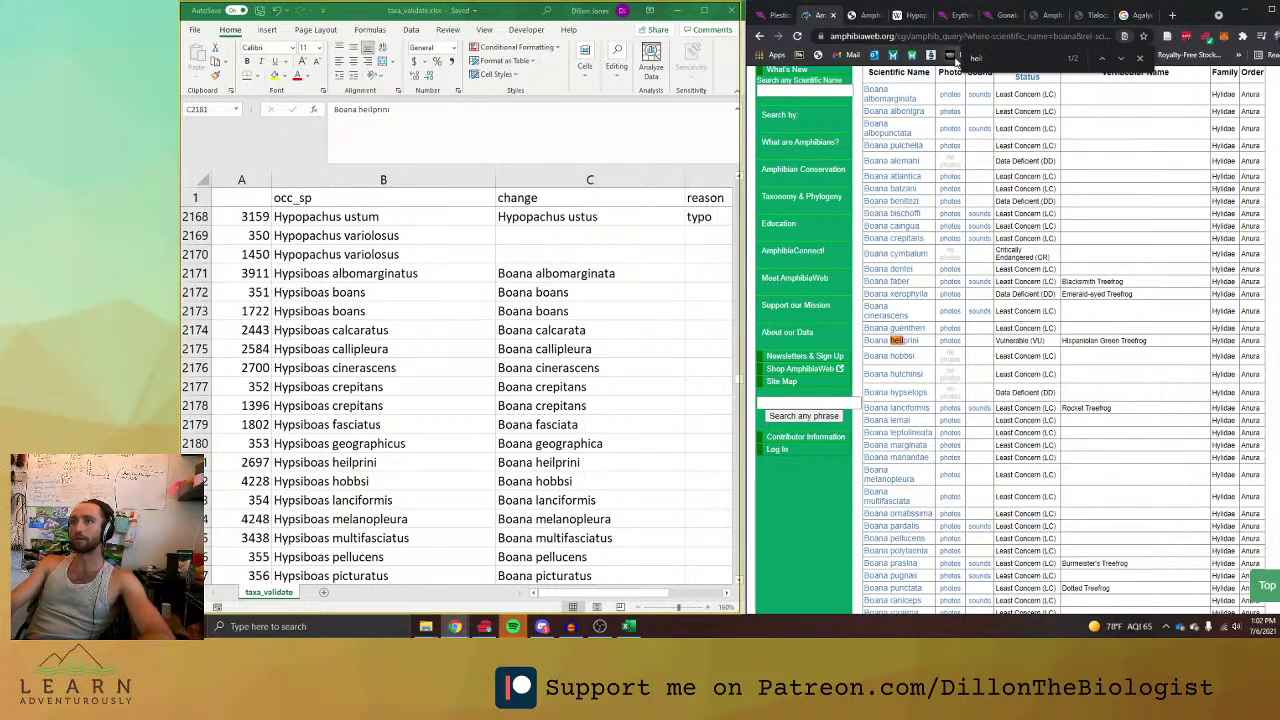
pyautogui.press('BackSpace')
pyautogui.press('BackSpace')
pyautogui.press('BackSpace')
pyautogui.press('BackSpace')
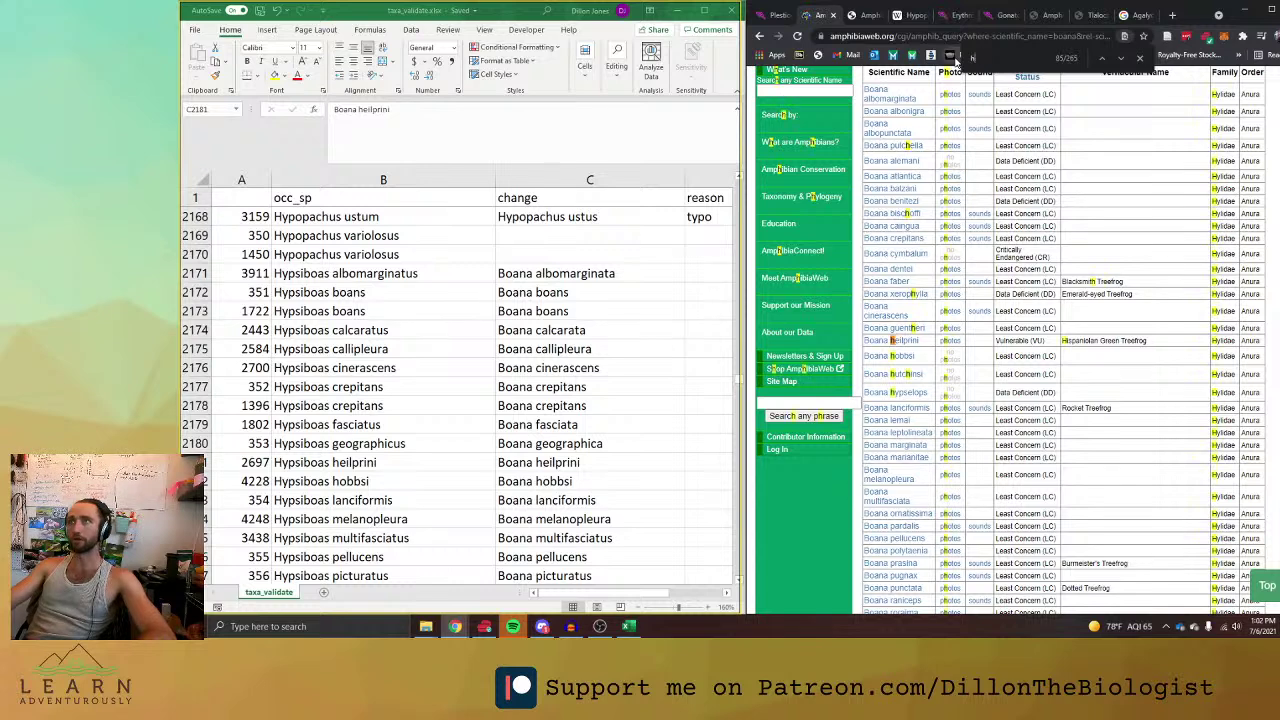
pyautogui.write('hobb')
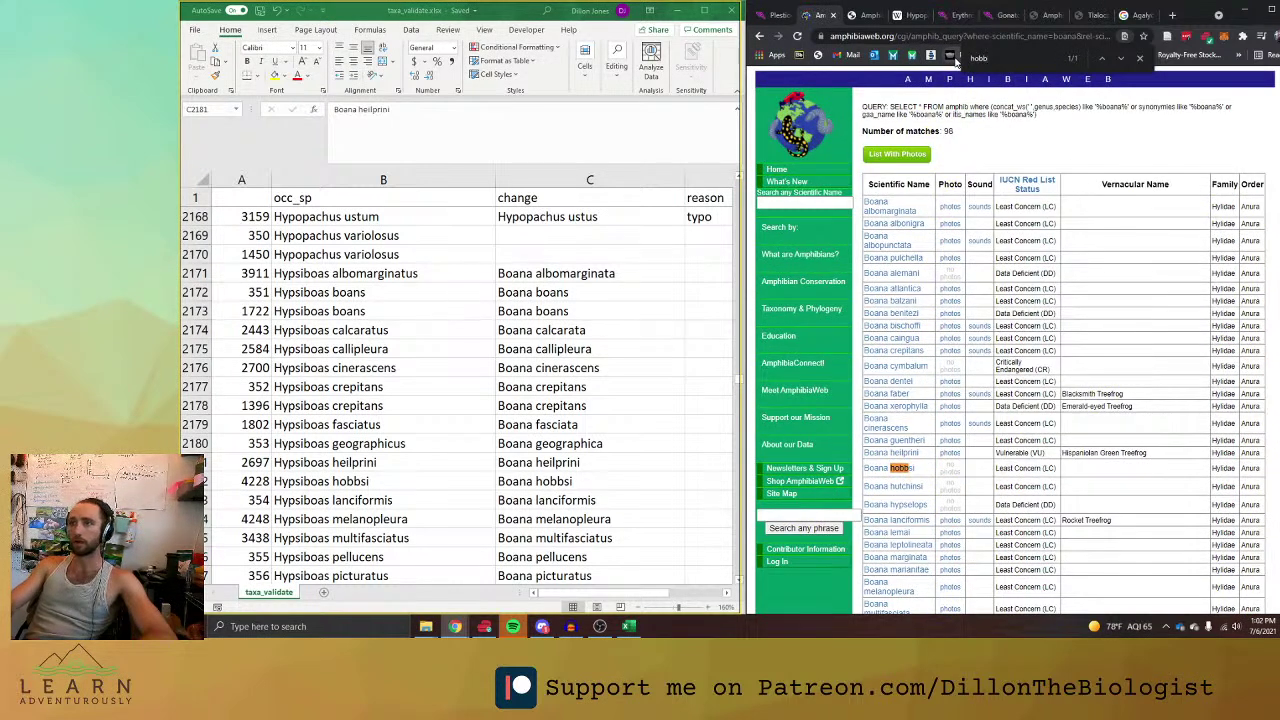
# Search the AmphibiaWeb page for "lanc" and "mel" to check the species lanciformis and melanopleura.
pyautogui.press('BackSpace')
pyautogui.press('BackSpace')
pyautogui.press('BackSpace')
pyautogui.press('BackSpace')
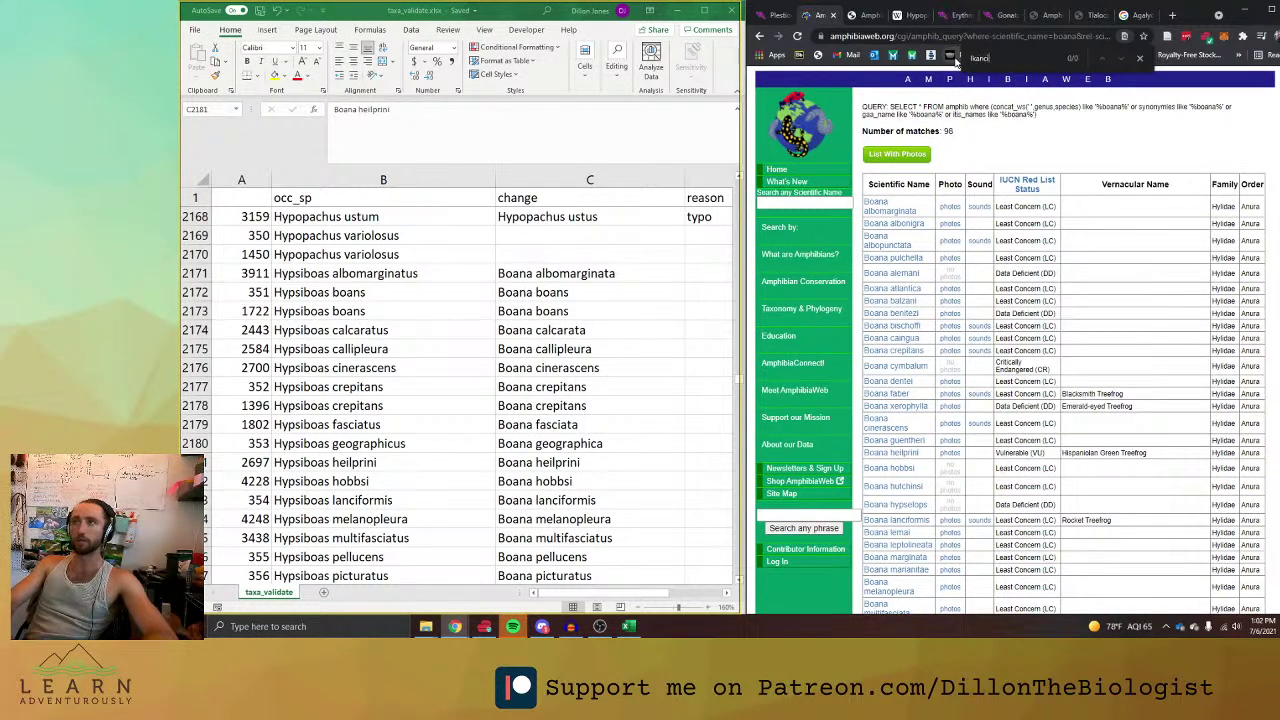
pyautogui.write('lanc')
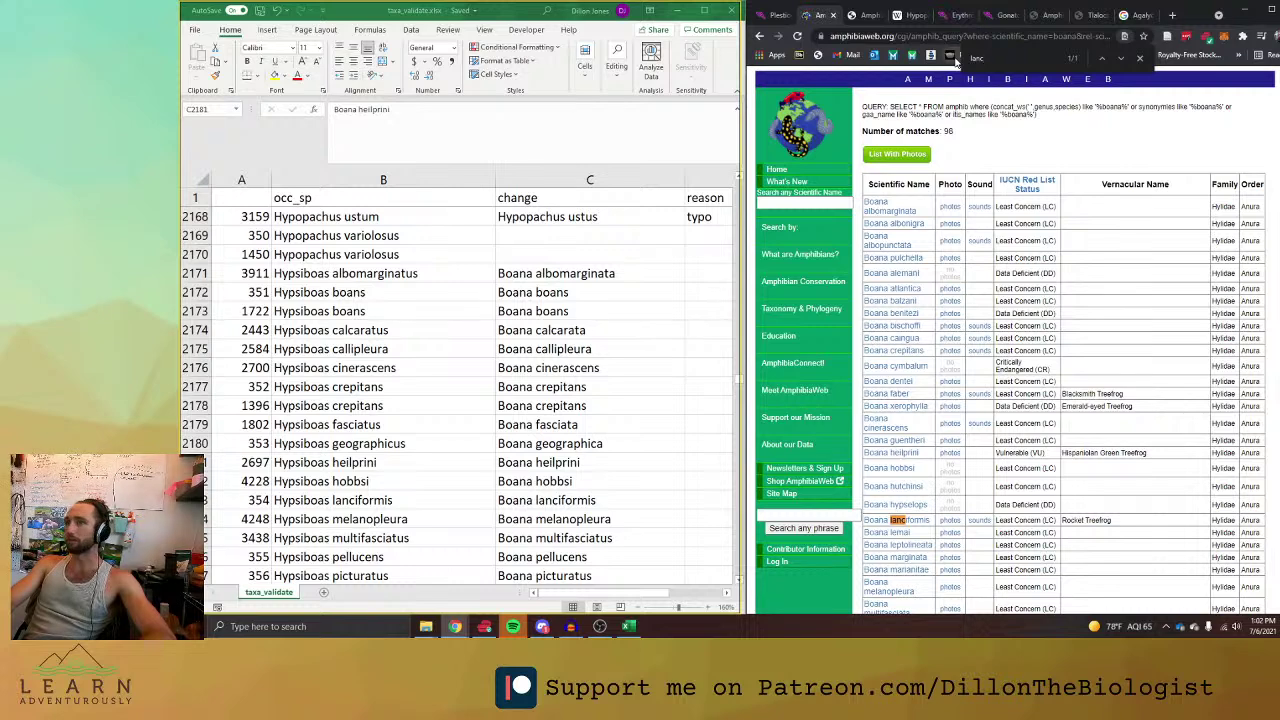
pyautogui.press('BackSpace')
pyautogui.press('BackSpace')
pyautogui.press('BackSpace')
pyautogui.press('BackSpace')
pyautogui.write('mel')
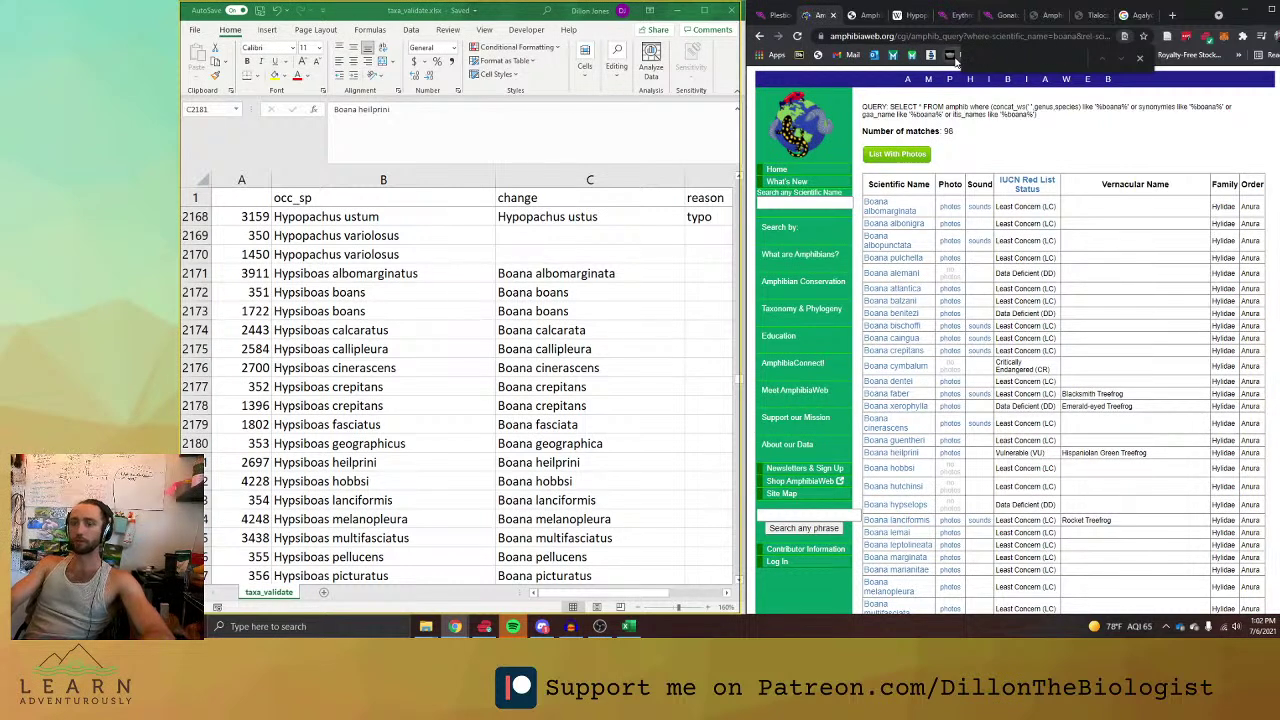
# Search the AmphibiaWeb page for "mult" and change the name in C2185 to Boana multifasciata.
pyautogui.press('BackSpace')
pyautogui.press('BackSpace')
pyautogui.press('BackSpace')
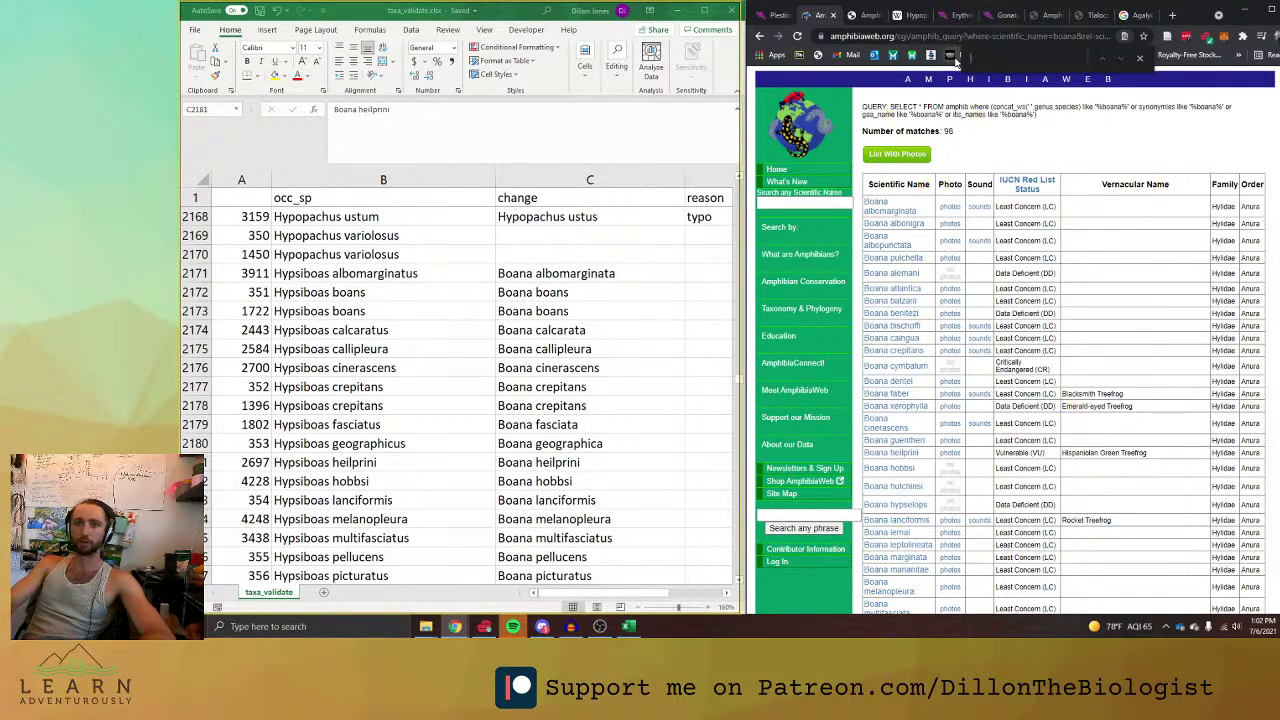
pyautogui.write('mult')
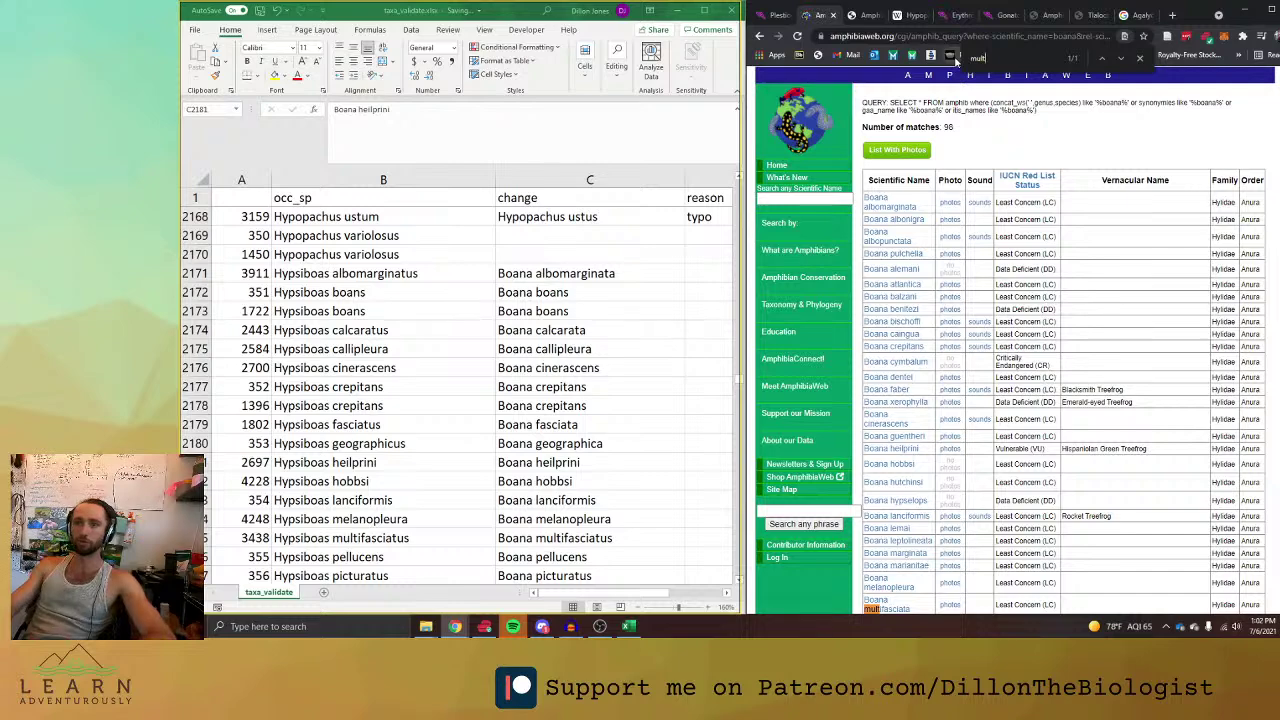
pyautogui.scroll(-3, 610, 368)
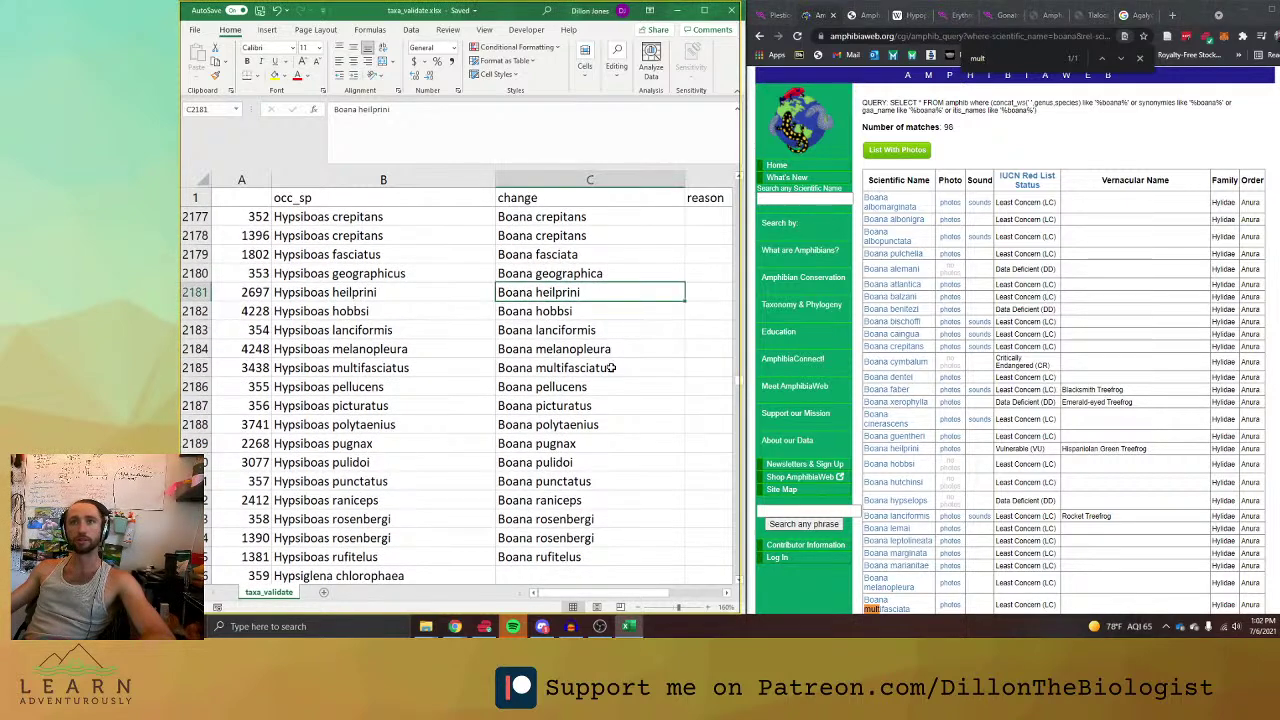
pyautogui.click(610, 368)
pyautogui.click(572, 133)
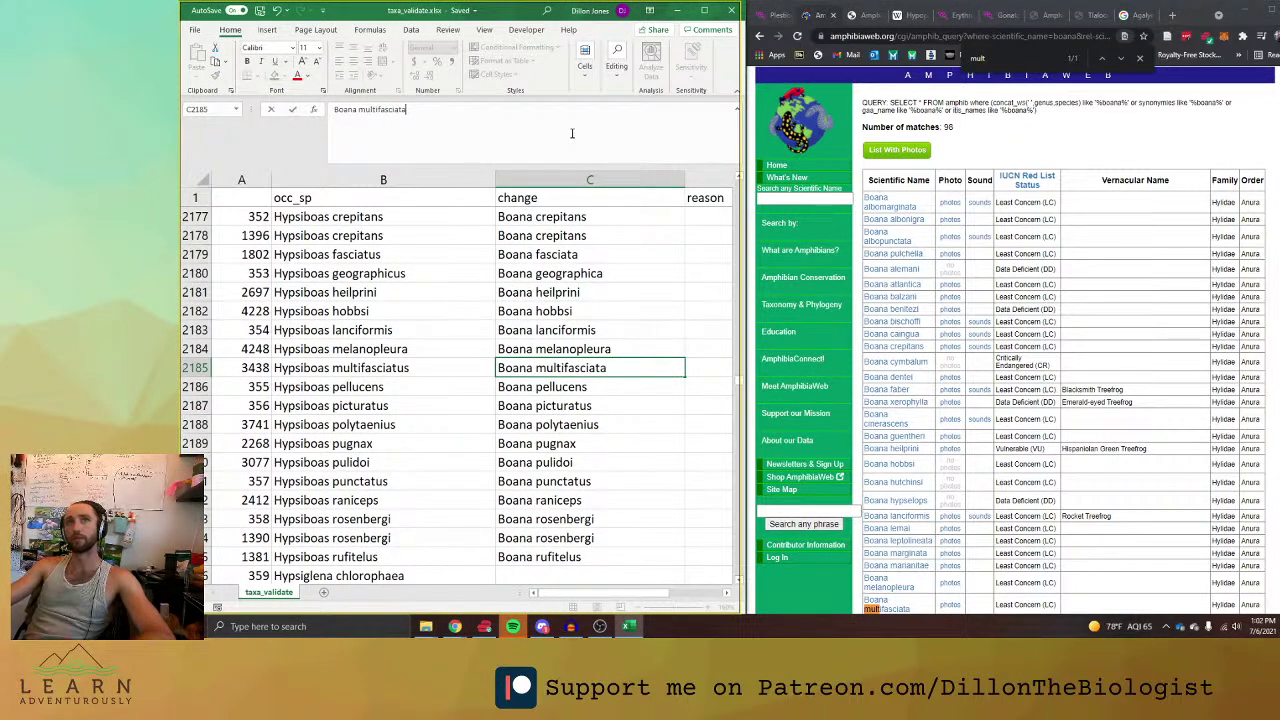
pyautogui.press('Return')
pyautogui.click(983, 328)
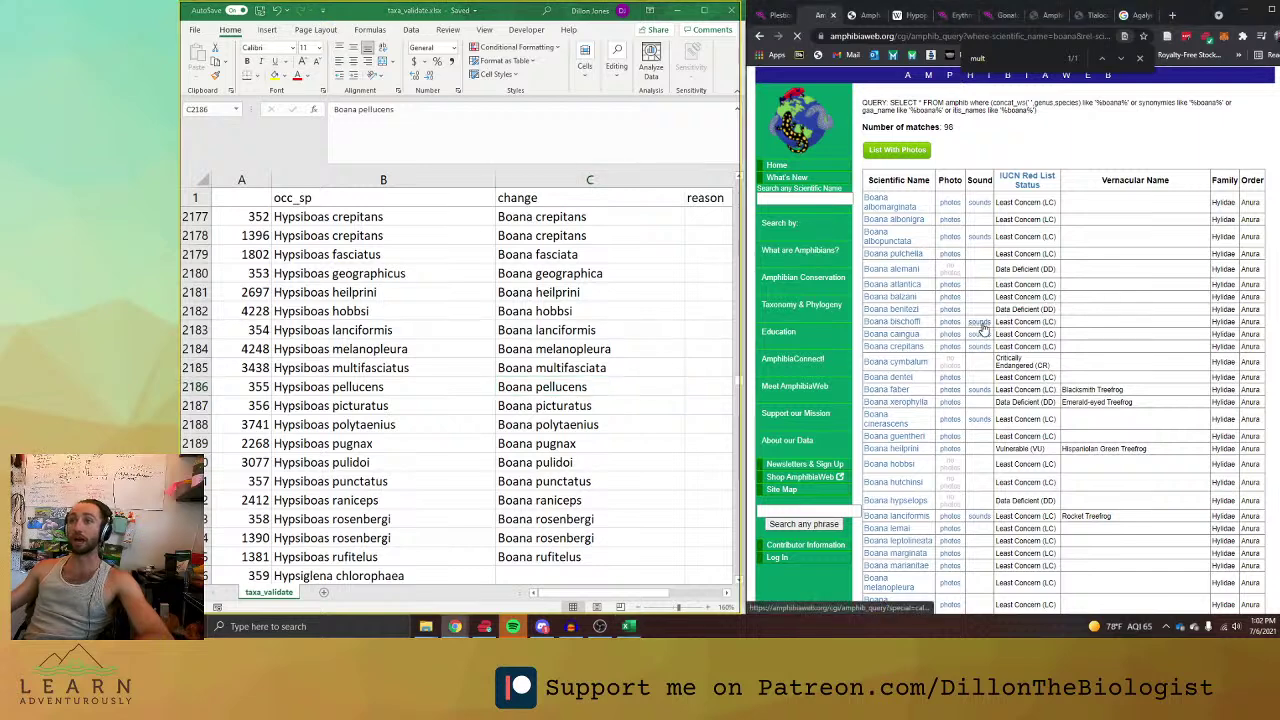
pyautogui.click(759, 35)
pyautogui.hotkey('ctrl', 'f')
pyautogui.write('mult')
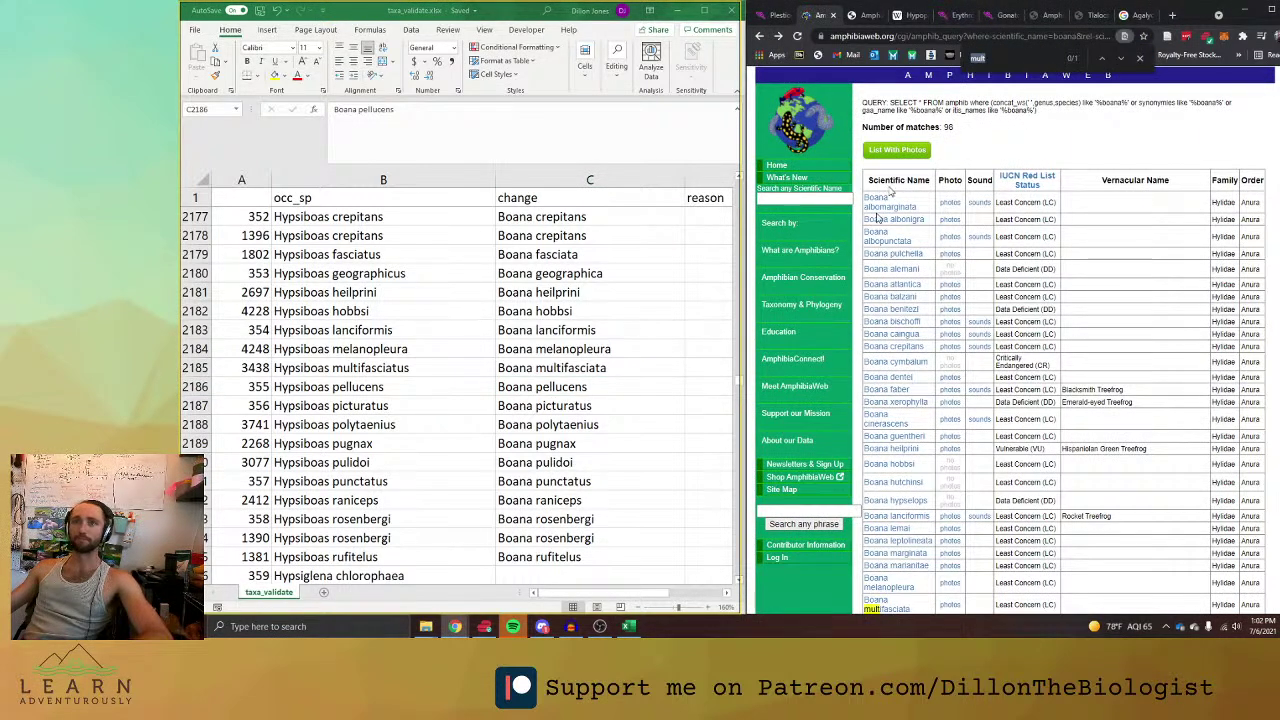
# Search the AmphibiaWeb page for "pell" to check the species pellucens.
pyautogui.press('BackSpace')
pyautogui.press('BackSpace')
pyautogui.press('BackSpace')
pyautogui.press('BackSpace')
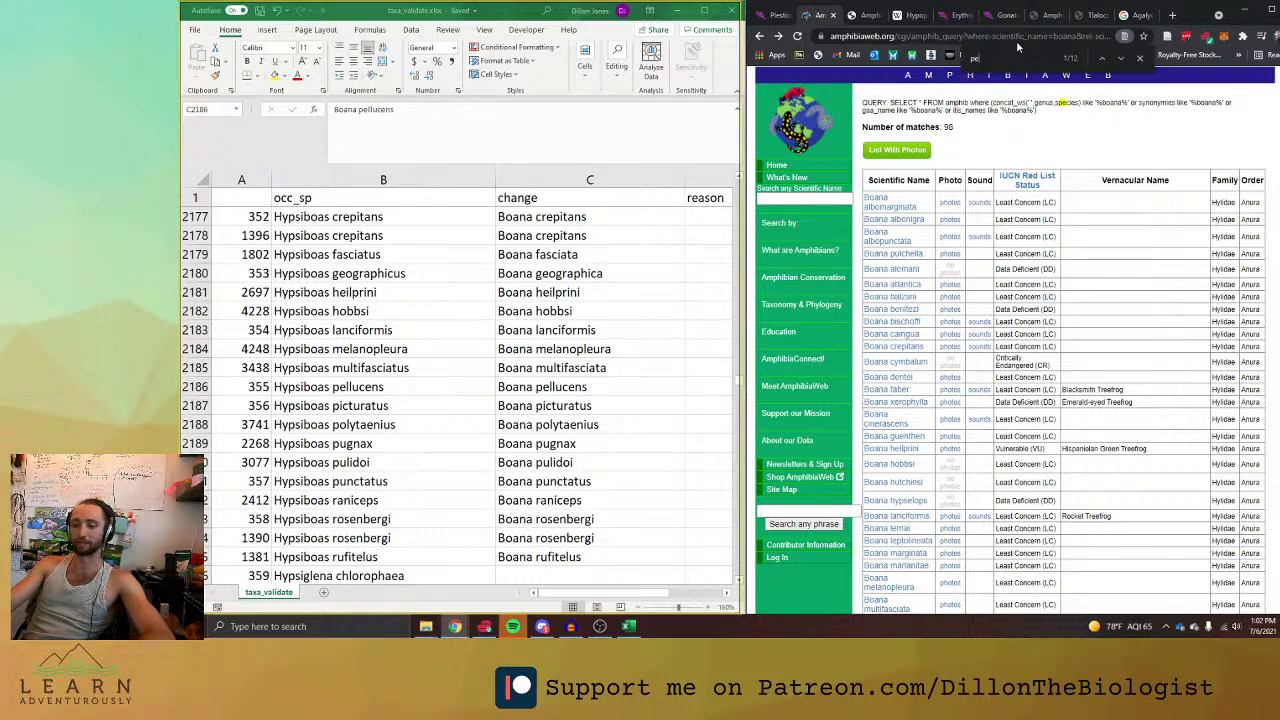
pyautogui.write('pell')
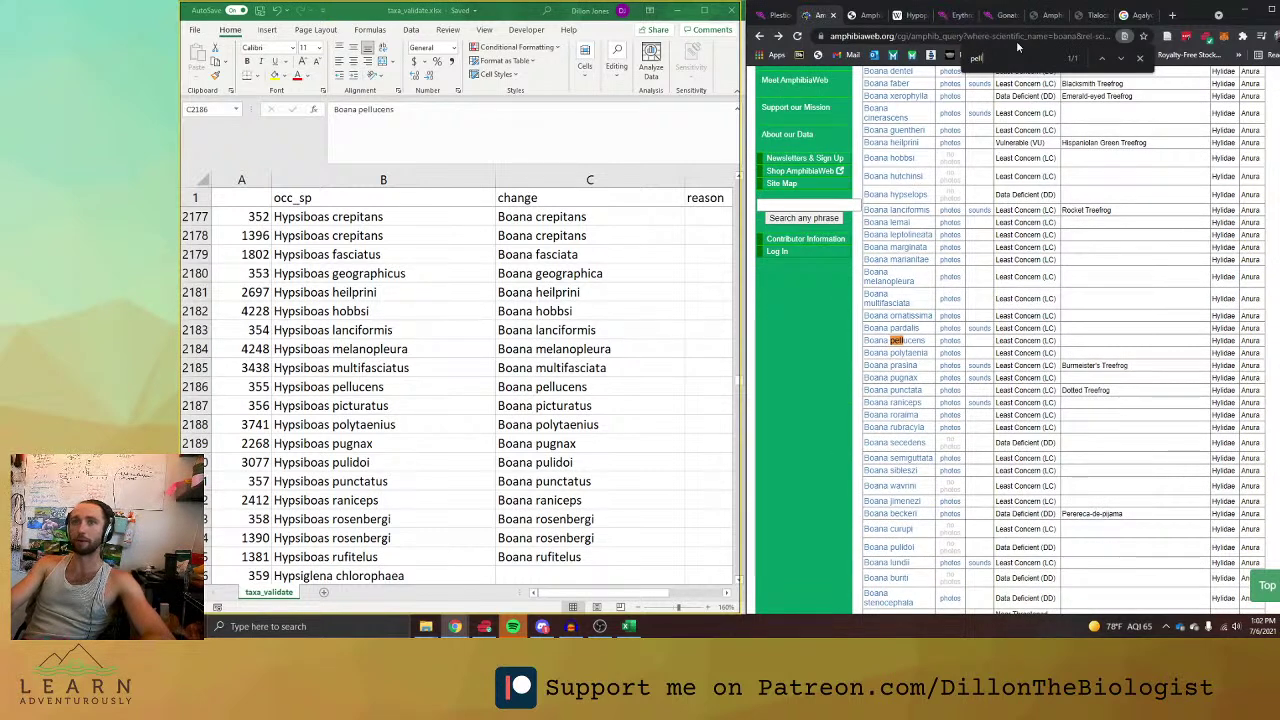
# Search the AmphibiaWeb page for "pic" and change the name in C2187 to Boana picturata.
pyautogui.press('BackSpace')
pyautogui.press('BackSpace')
pyautogui.press('BackSpace')
pyautogui.press('BackSpace')
pyautogui.write('op')
pyautogui.press('BackSpace')
pyautogui.press('BackSpace')
pyautogui.write('p')
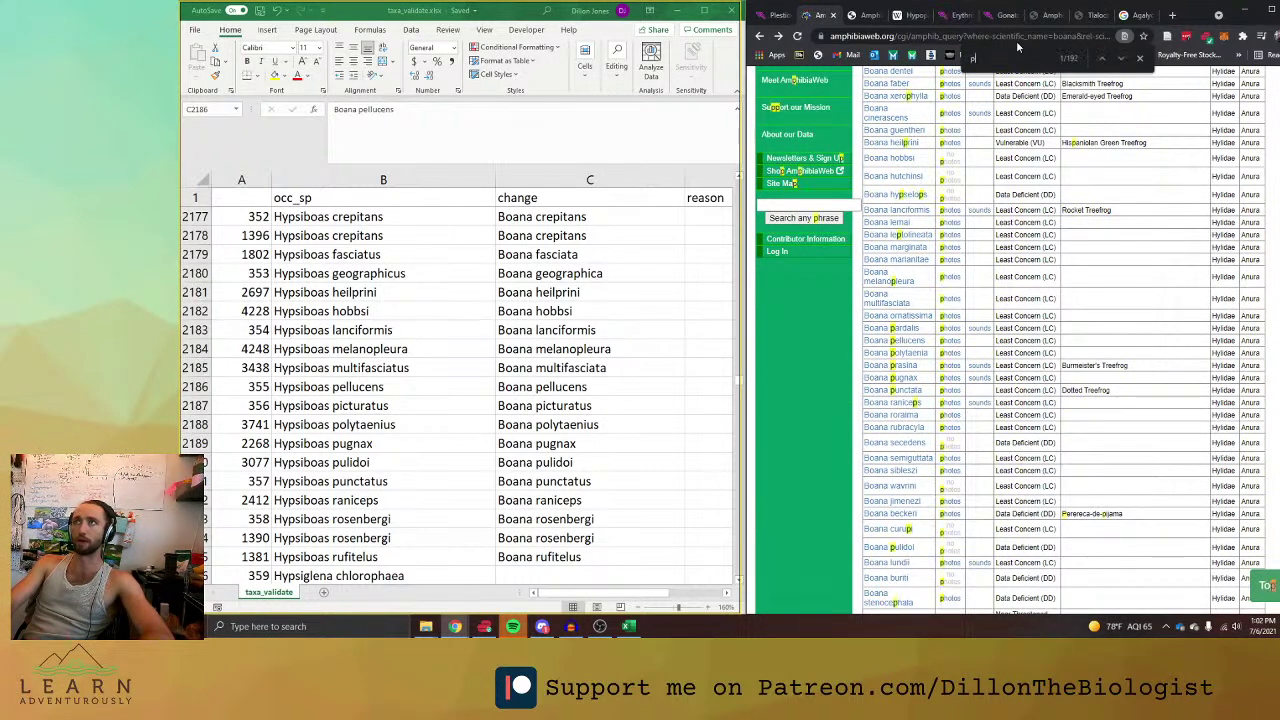
pyautogui.write('ic')
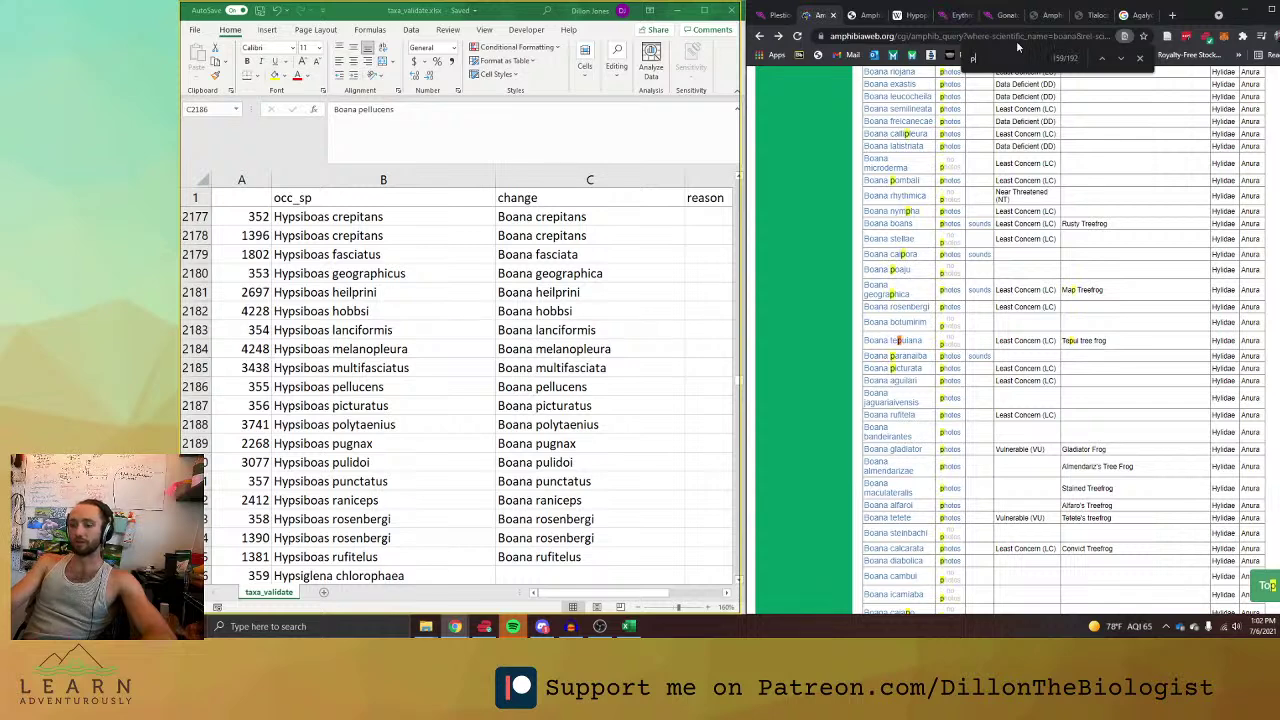
pyautogui.click(642, 389)
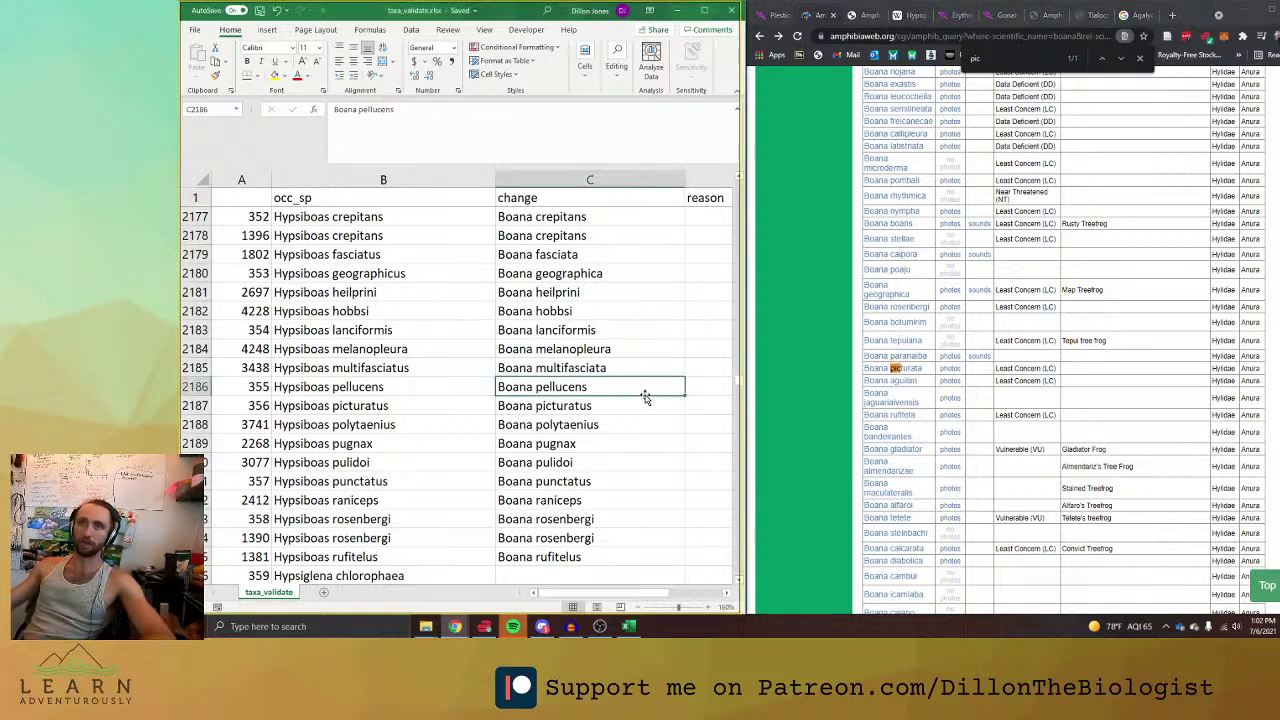
pyautogui.press('Down')
pyautogui.click(515, 126)
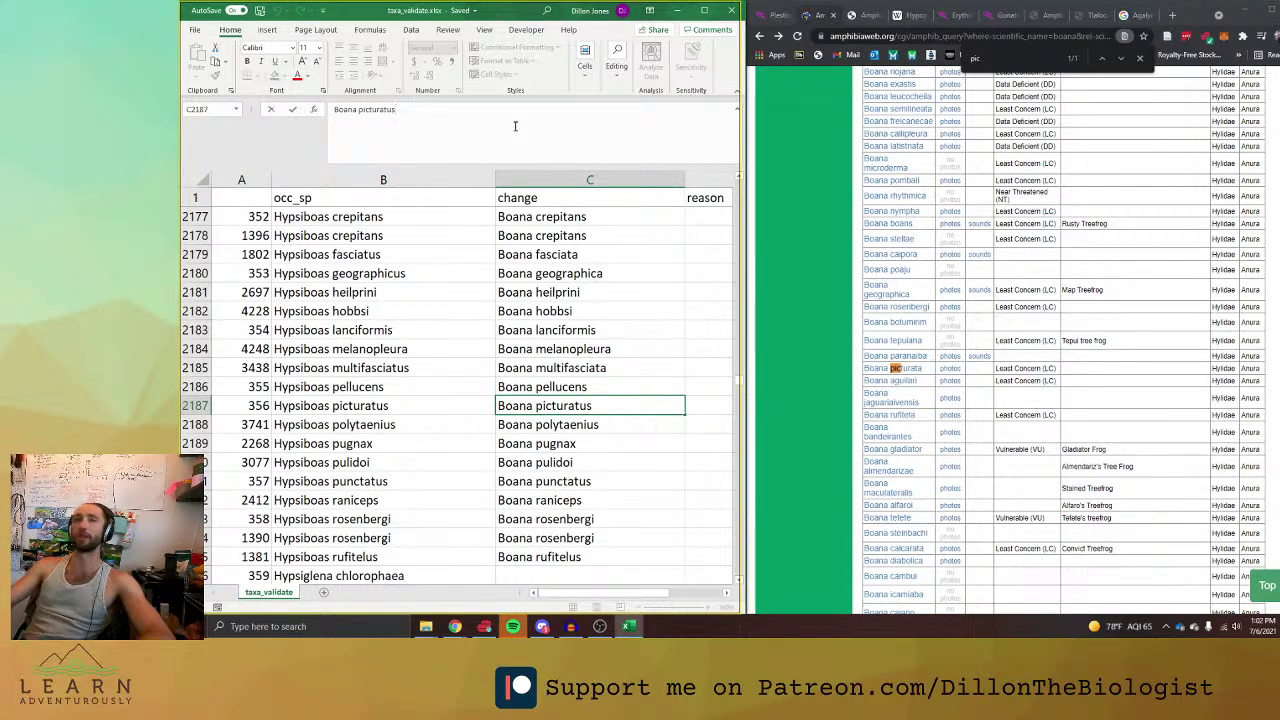
# Search the AmphibiaWeb page for "poly" and change the name in C2188 to Boana polytaenia.
pyautogui.doubleClick(975, 57)
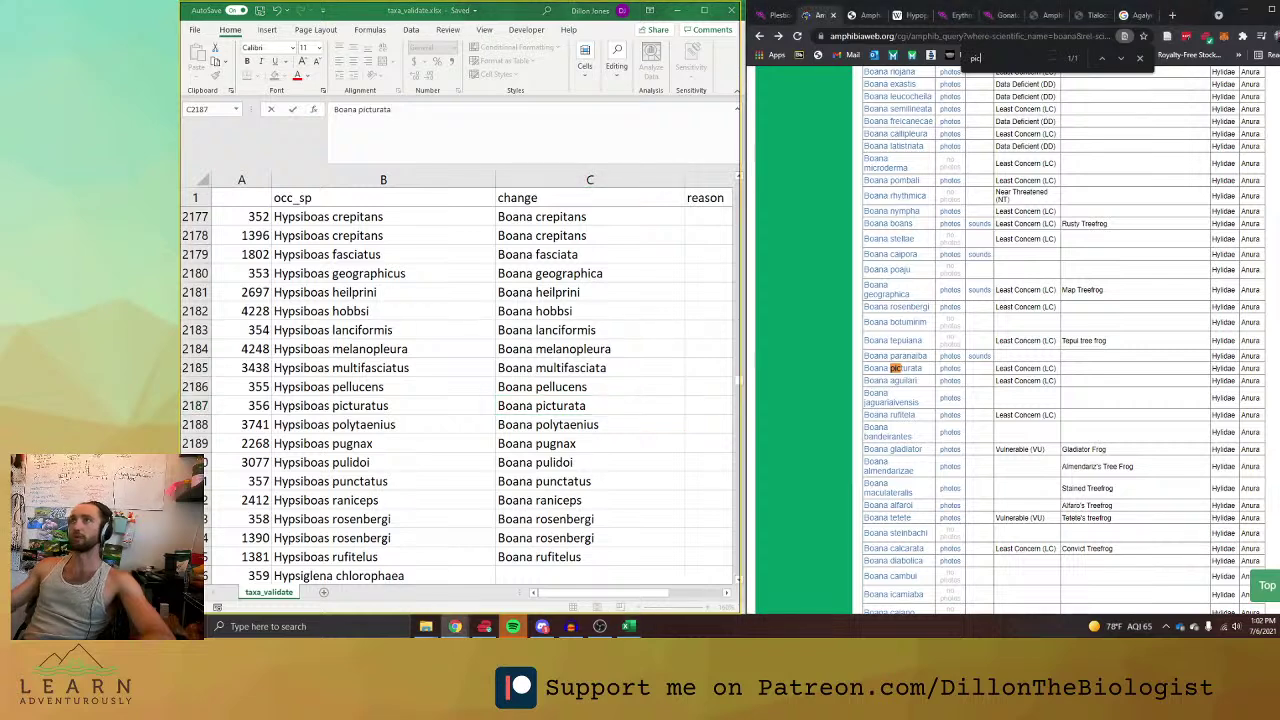
pyautogui.press('BackSpace')
pyautogui.write('poly')
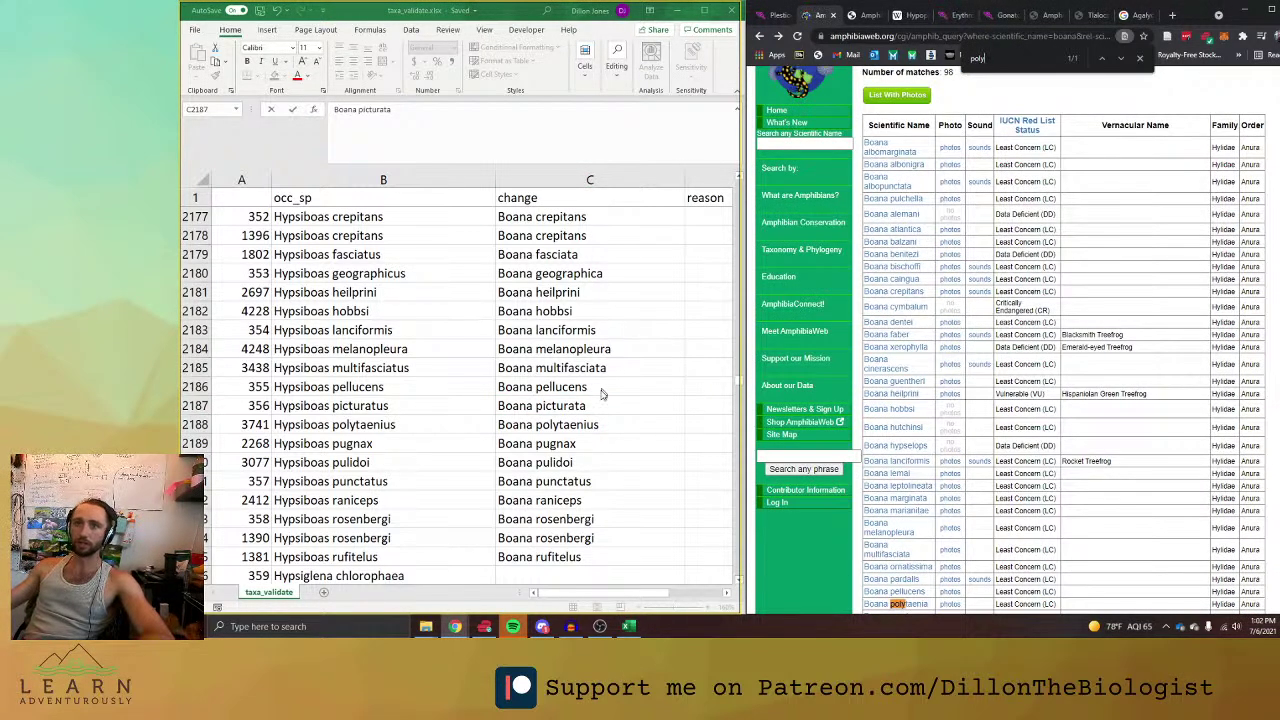
pyautogui.click(564, 444)
pyautogui.click(569, 421)
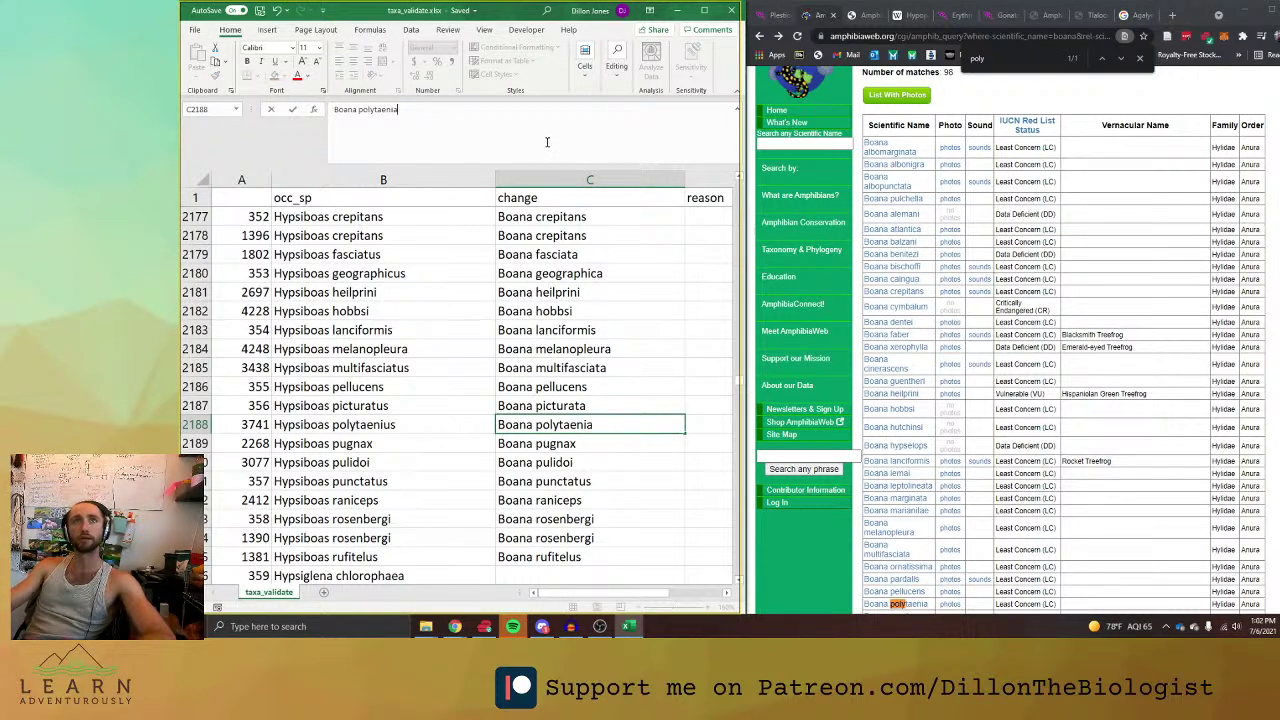
# Search the AmphibiaWeb page for "pugn" and "pul" to check the species pugnax and pulidoi.
pyautogui.doubleClick(1003, 60)
pyautogui.write('p')
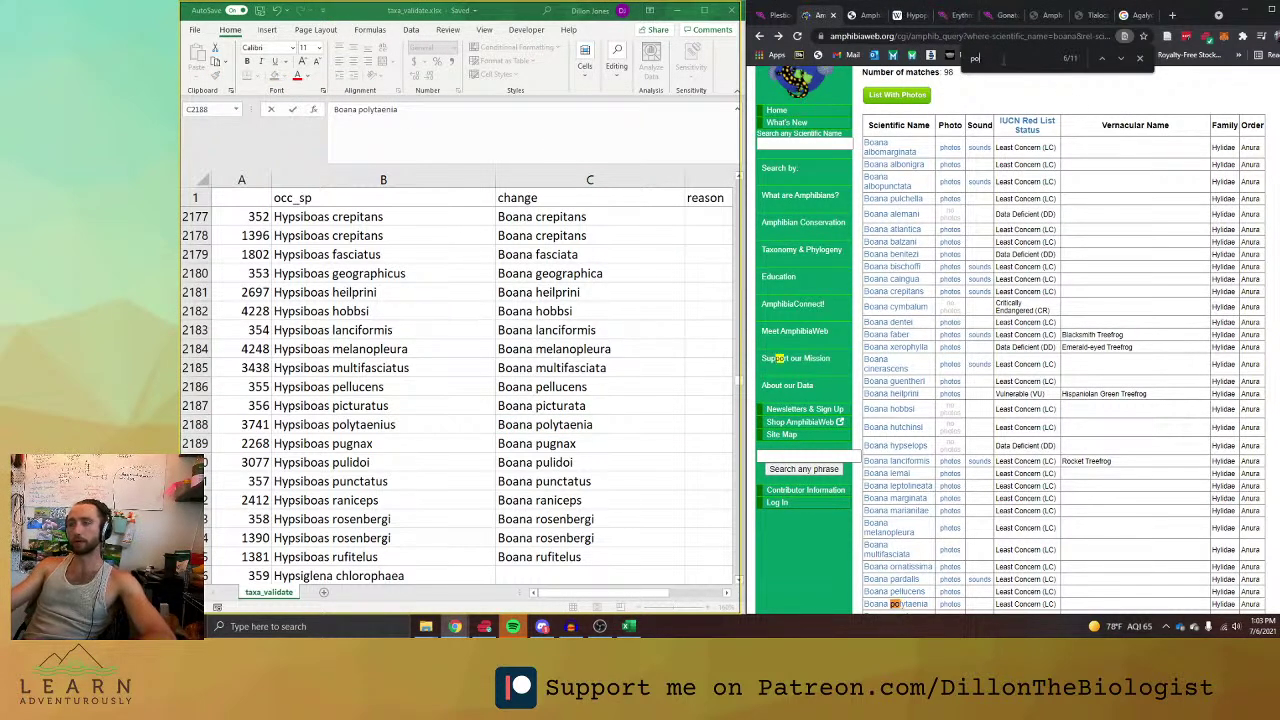
pyautogui.write('ugn')
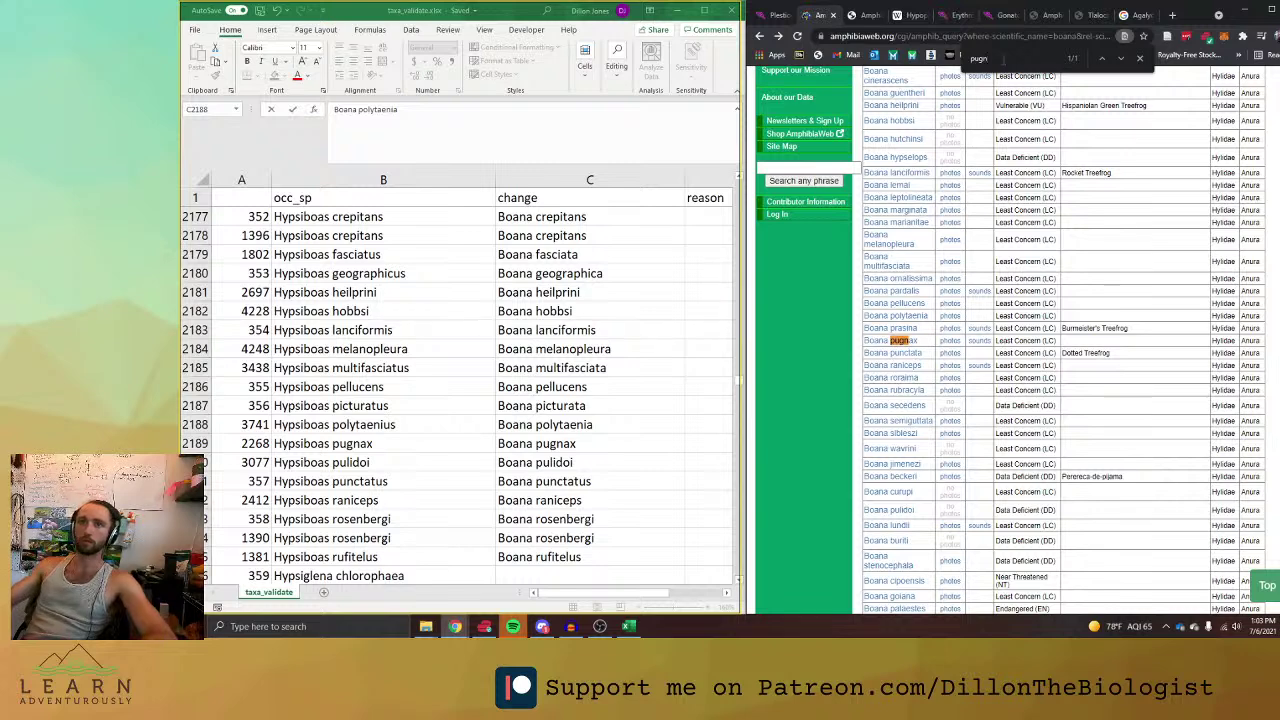
pyautogui.press('BackSpace')
pyautogui.press('BackSpace')
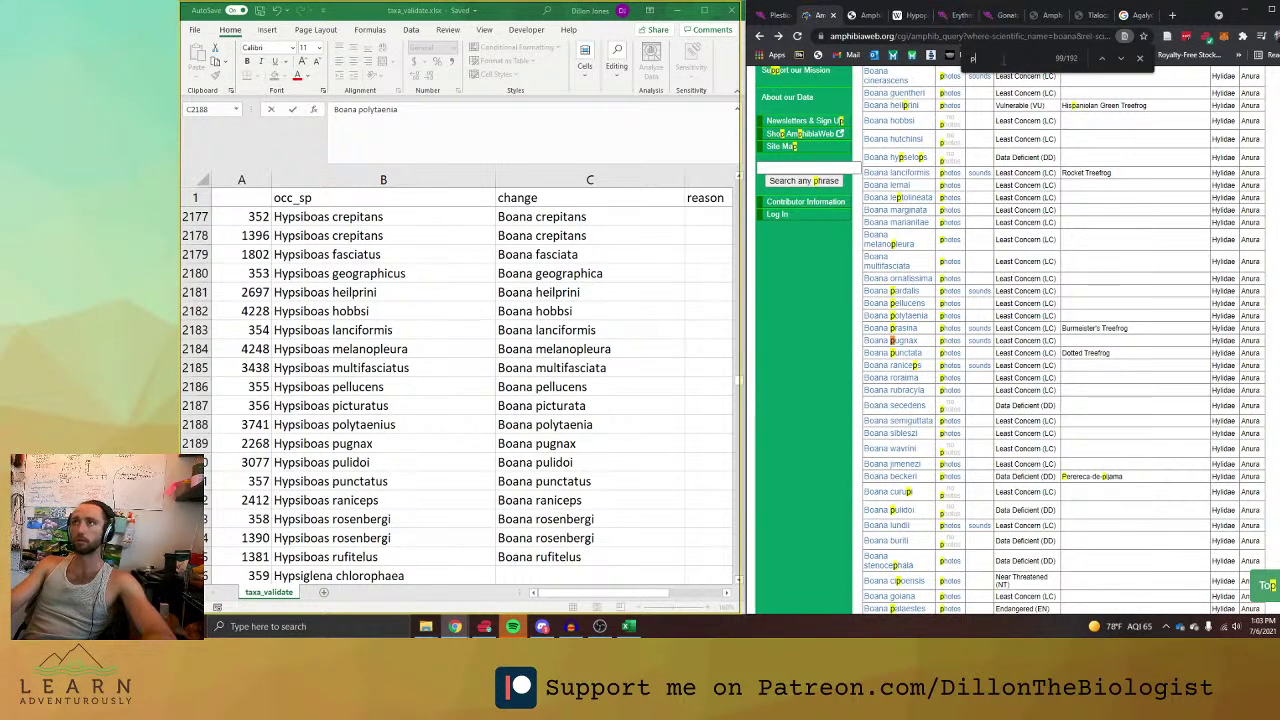
pyautogui.write('ul')
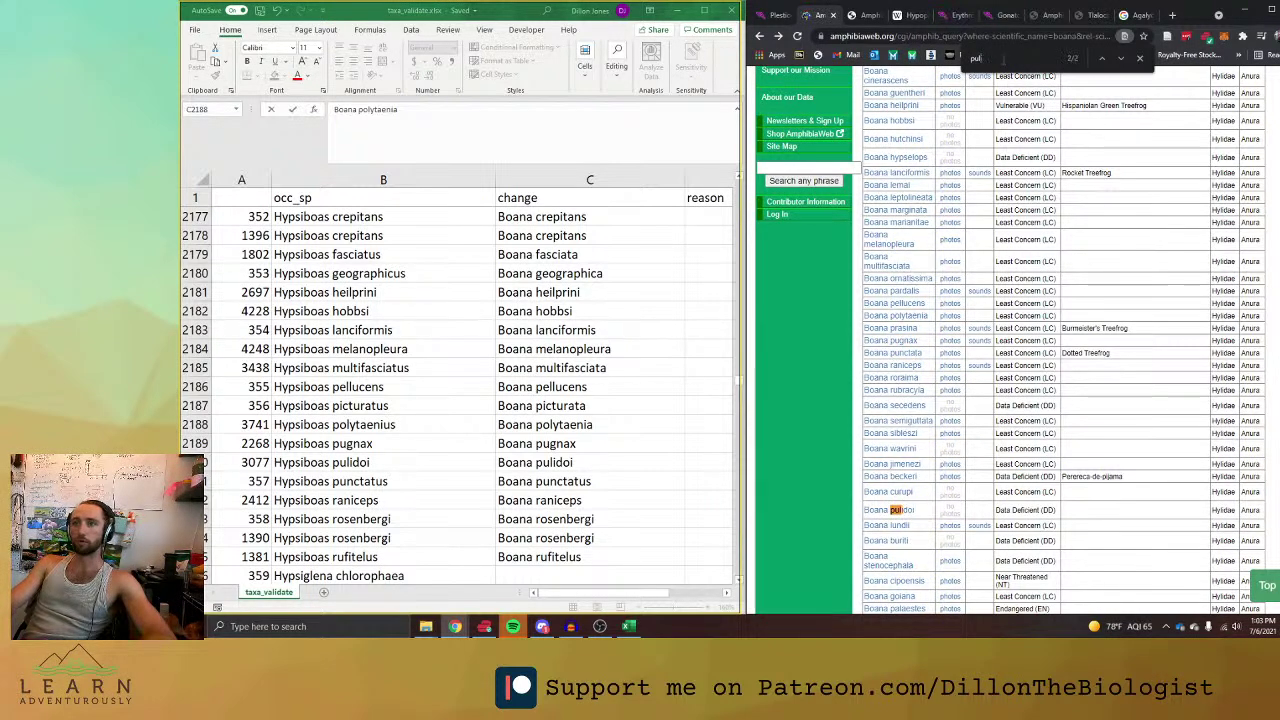
# Check the punctata spelling in the AmphibiaWeb list and change the name in C2191 to Boana punctata.
pyautogui.press('BackSpace')
pyautogui.press('BackSpace')
pyautogui.press('BackSpace')
pyautogui.write('p')
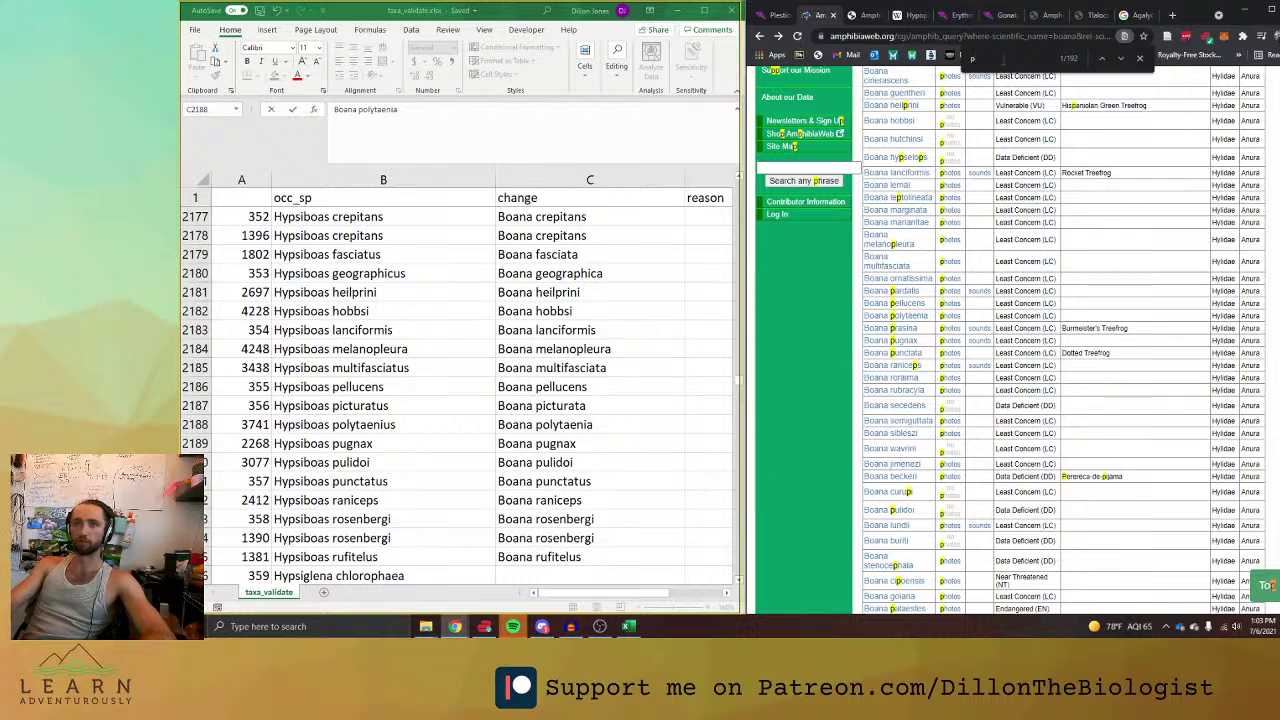
pyautogui.hotkey('alt', 'Tab')
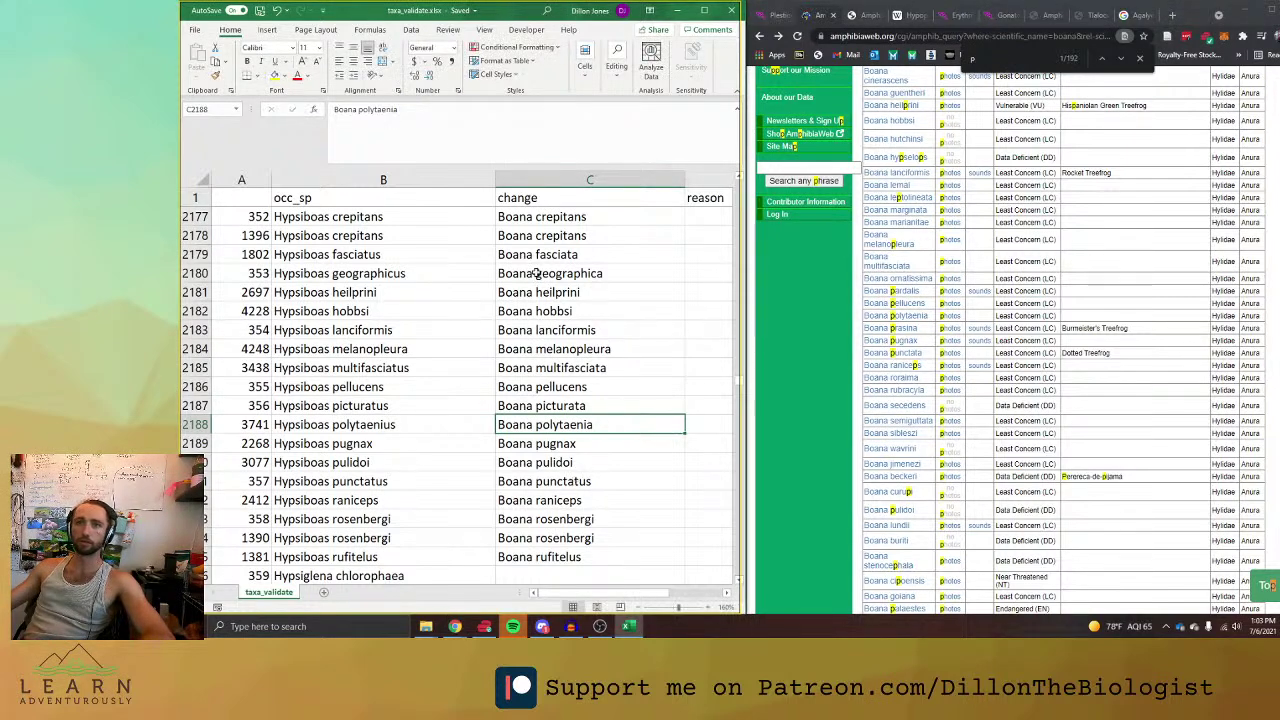
pyautogui.click(605, 483)
pyautogui.click(546, 159)
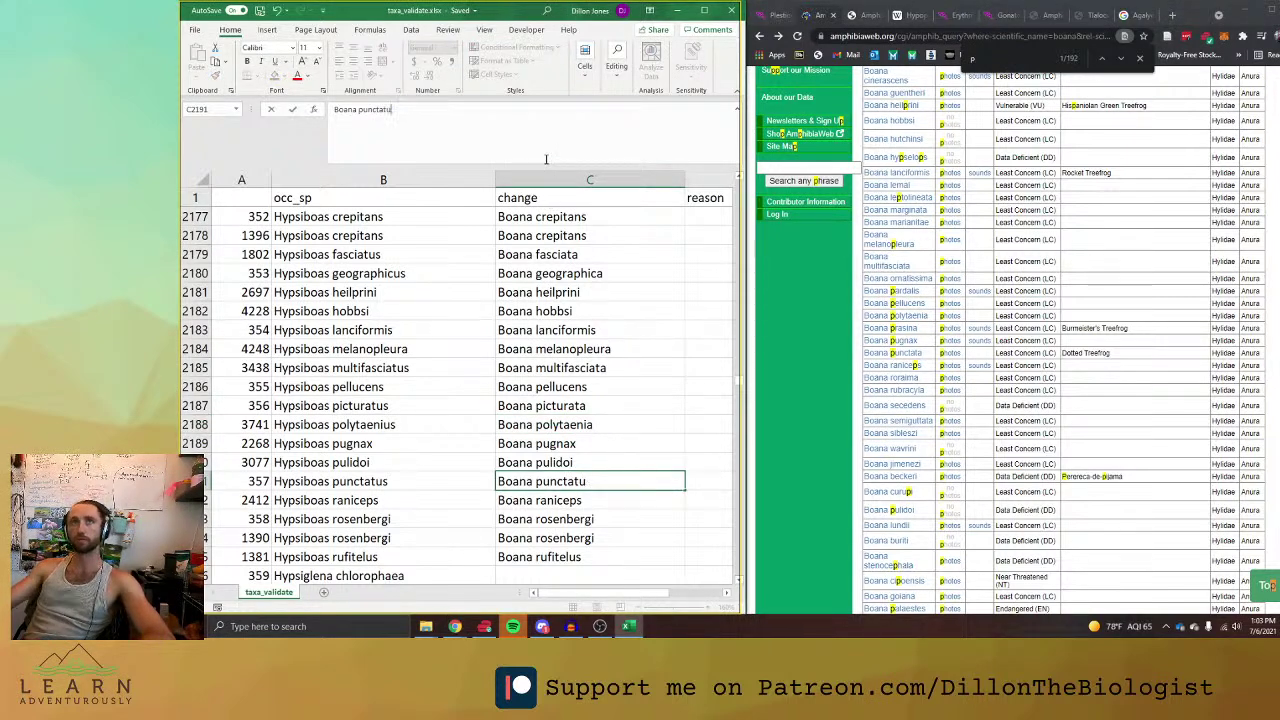
# Search the AmphibiaWeb page for "ranic" and "rose" to check the species raniceps and rosenbergi.
pyautogui.click(972, 57)
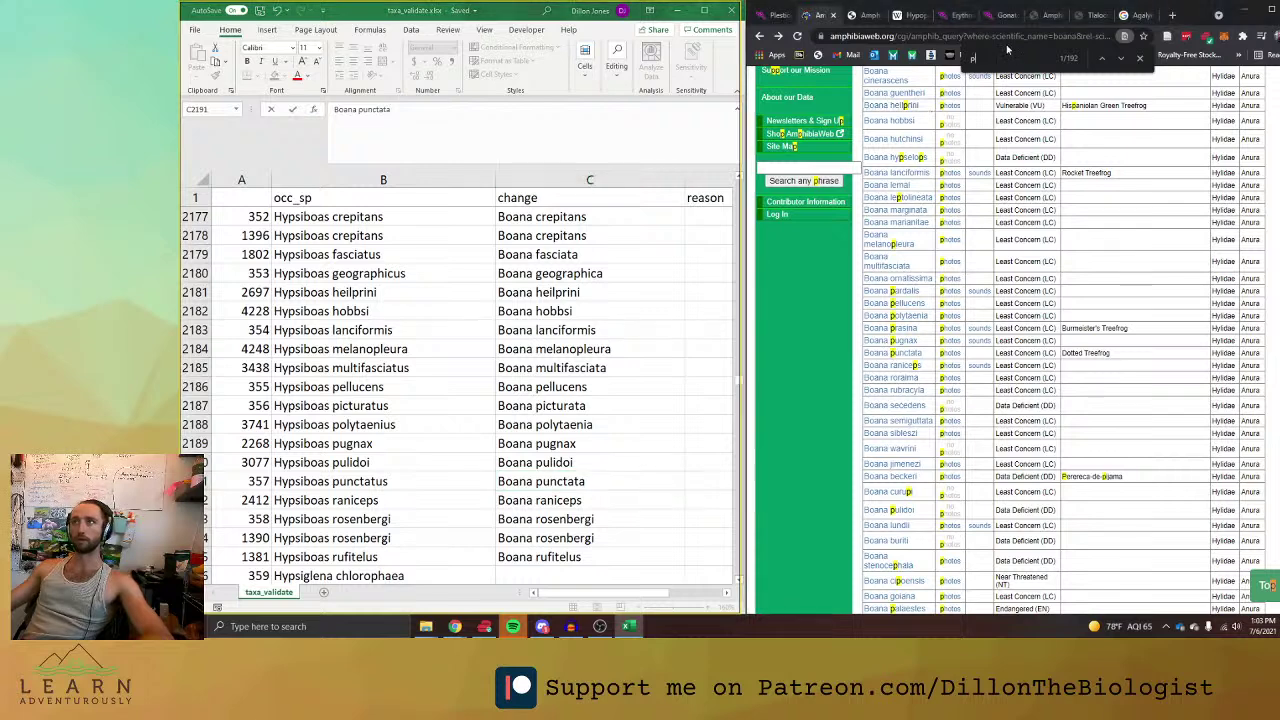
pyautogui.write('ran')
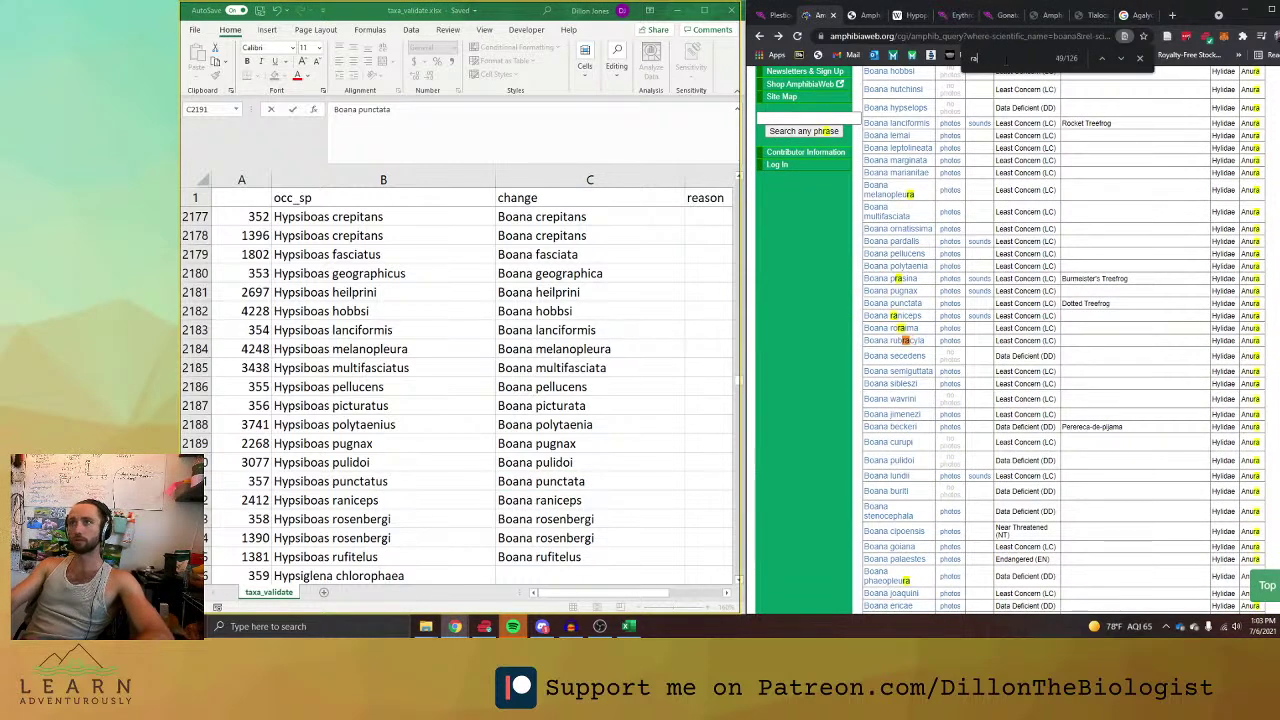
pyautogui.press('Return')
pyautogui.write('ica')
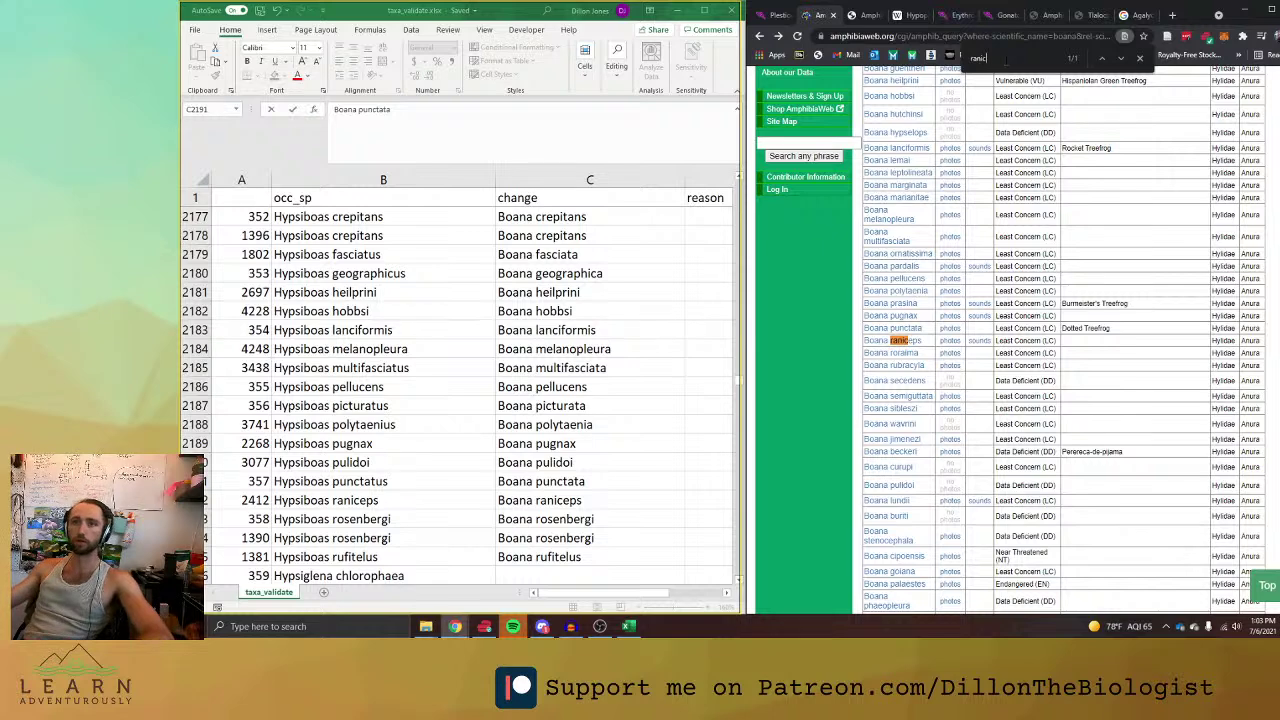
pyautogui.press('BackSpace')
pyautogui.press('BackSpace')
pyautogui.write('ose')
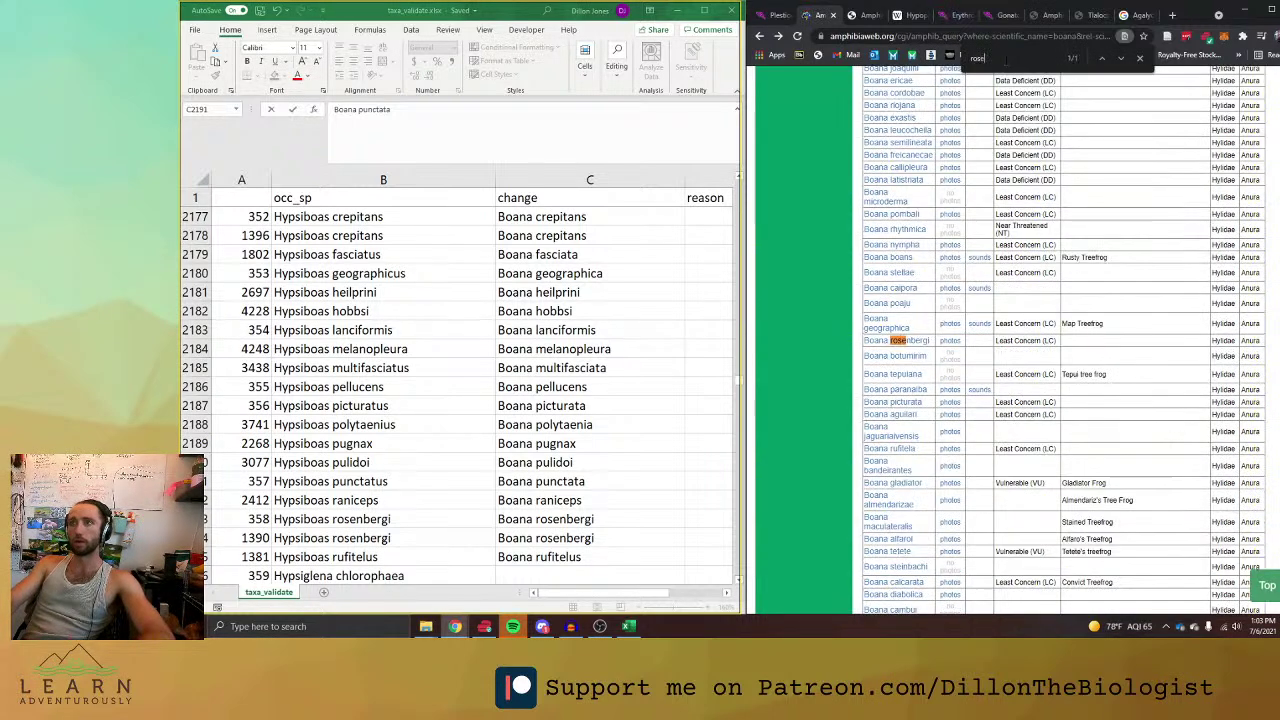
# Search the AmphibiaWeb page for "rufi" to check how the species name rufitelus is spelled under Boana.
pyautogui.press('BackSpace')
pyautogui.press('BackSpace')
pyautogui.press('BackSpace')
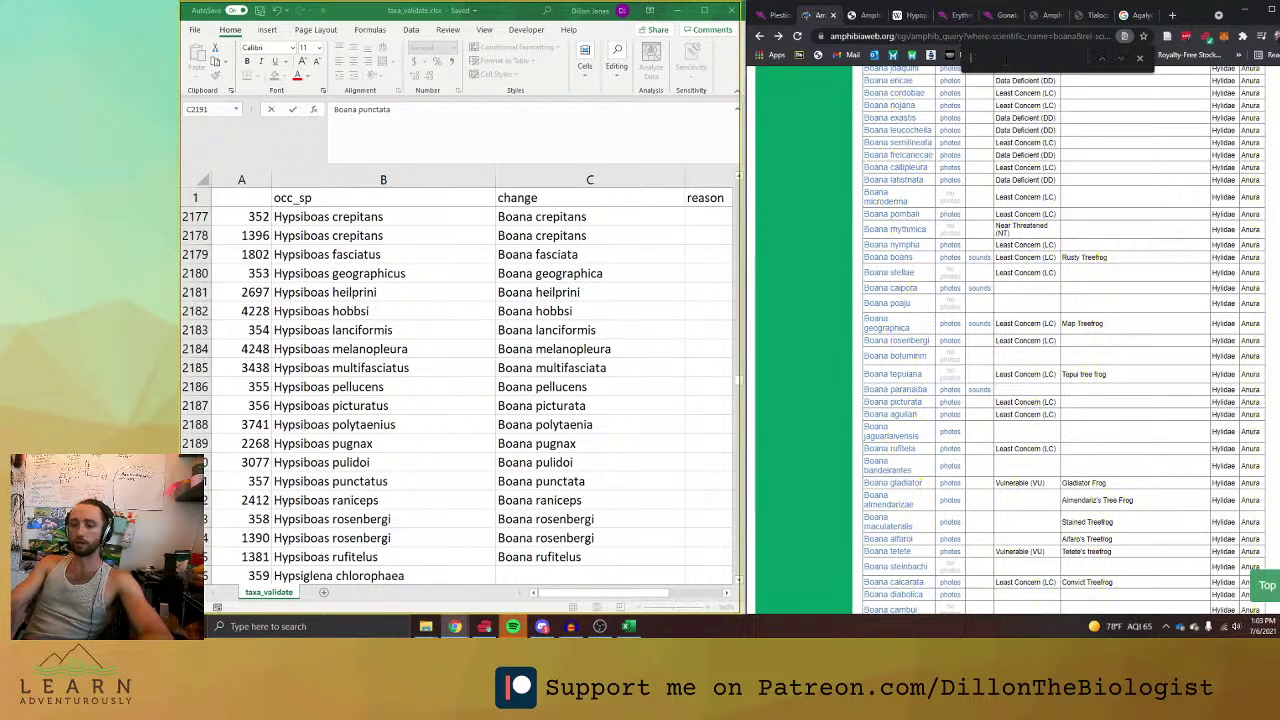
pyautogui.write('ufi')
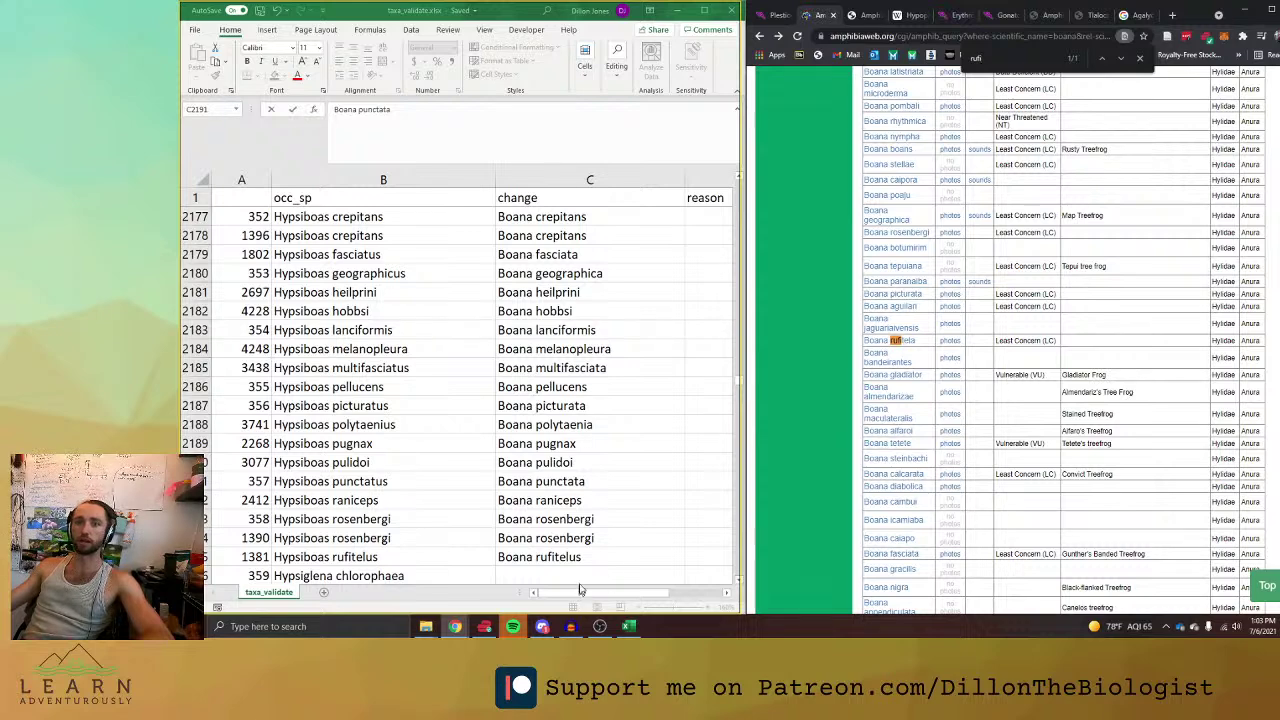
# Change the replacement name in C2195 to Boana rufitela.
pyautogui.click(583, 590)
pyautogui.click(589, 558)
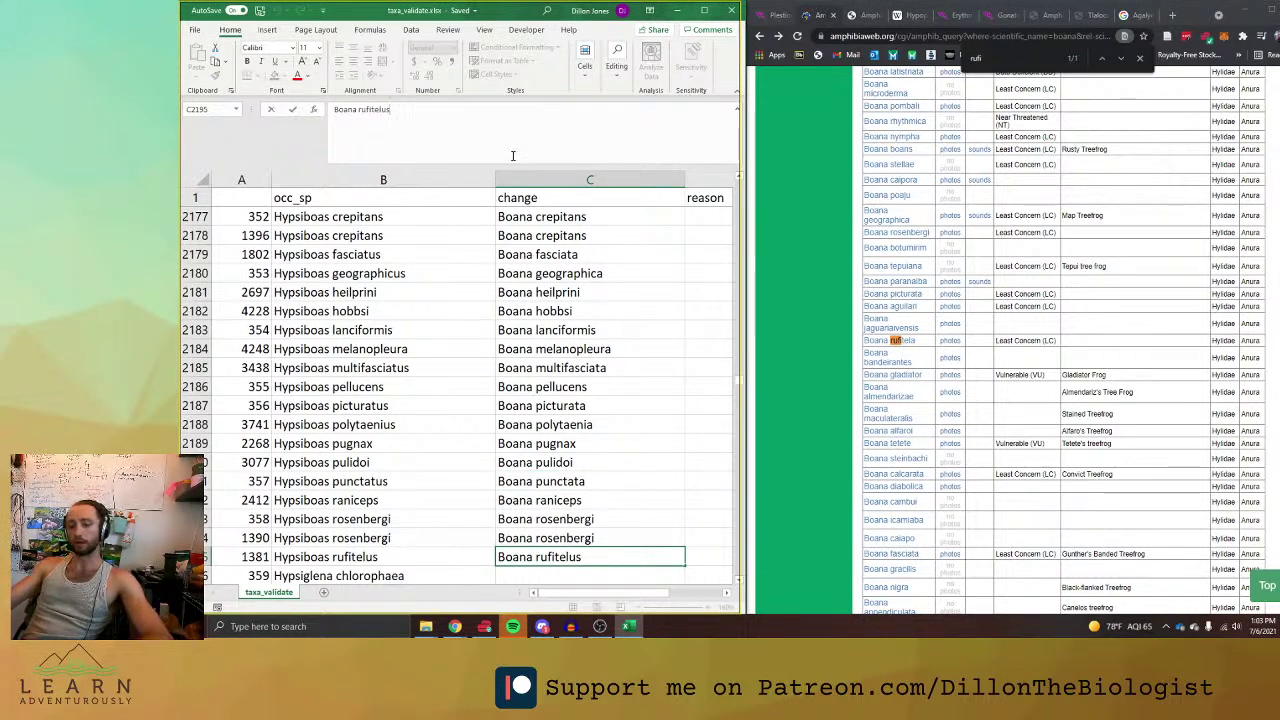
pyautogui.click(704, 10)
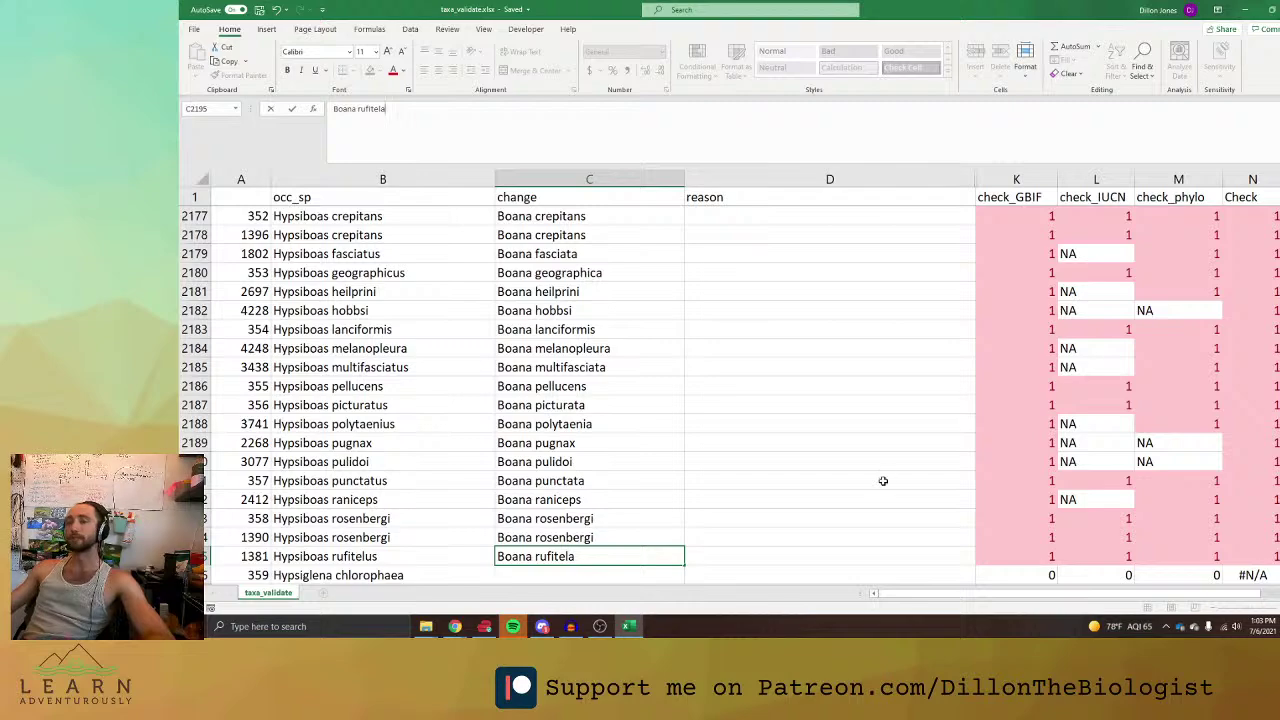
pyautogui.click(765, 477)
# Look through the rows below the Hypsiboas entries, into the Leptodactylus names, for flagged species still lacking a change.
pyautogui.scroll(-3, 775, 479)
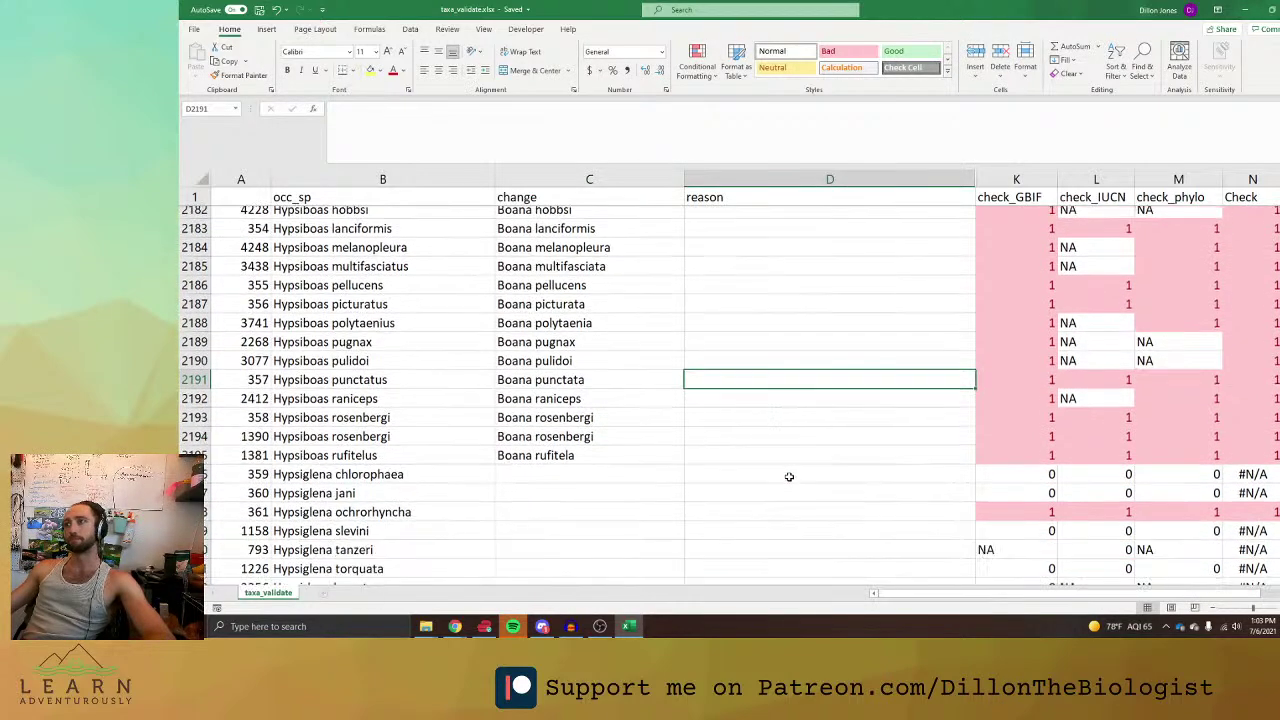
pyautogui.scroll(-20, 789, 481)
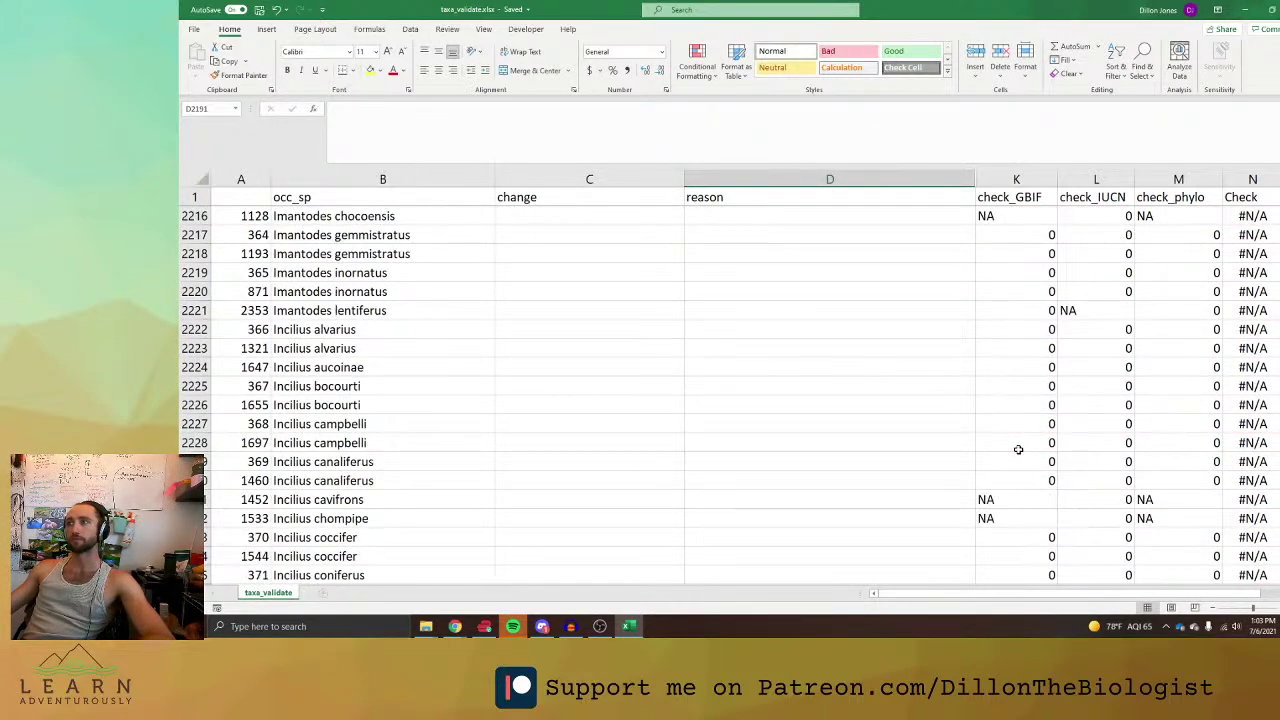
pyautogui.scroll(-20, 1022, 447)
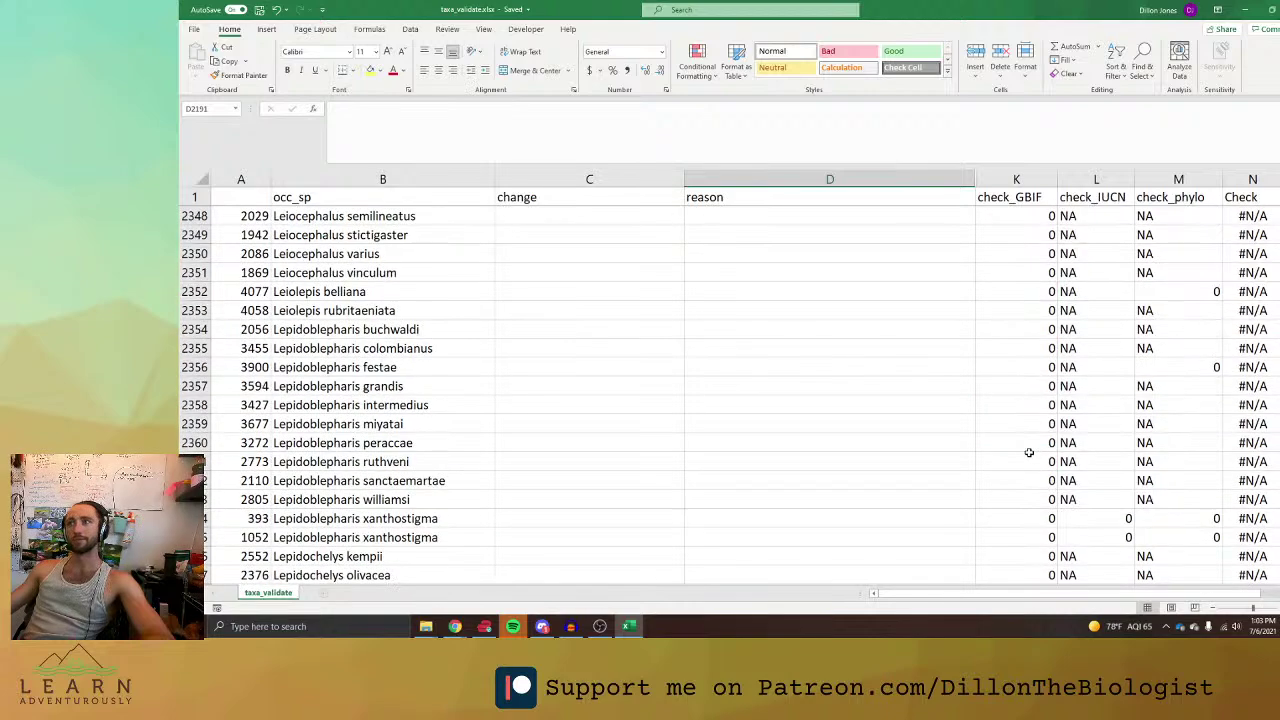
pyautogui.scroll(-15, 1030, 453)
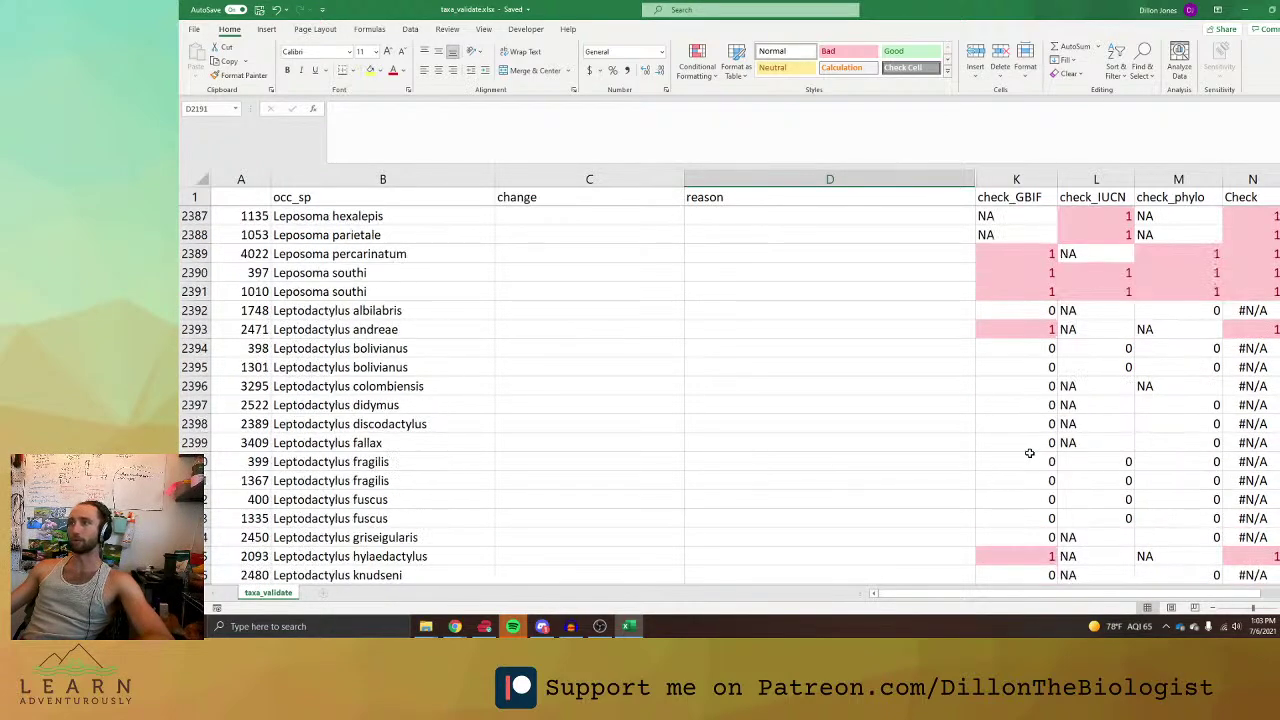
pyautogui.scroll(-6, 1029, 453)
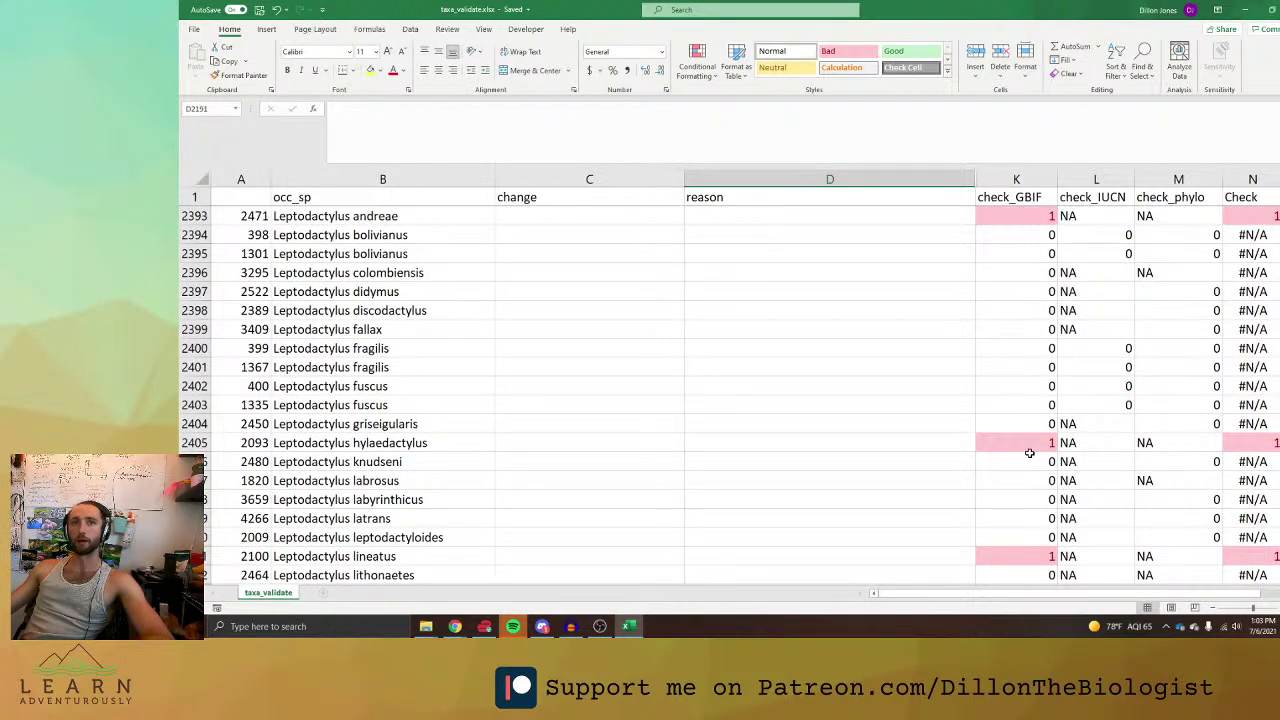
pyautogui.scroll(-3, 1029, 453)
pyautogui.scroll(20, 1025, 453)
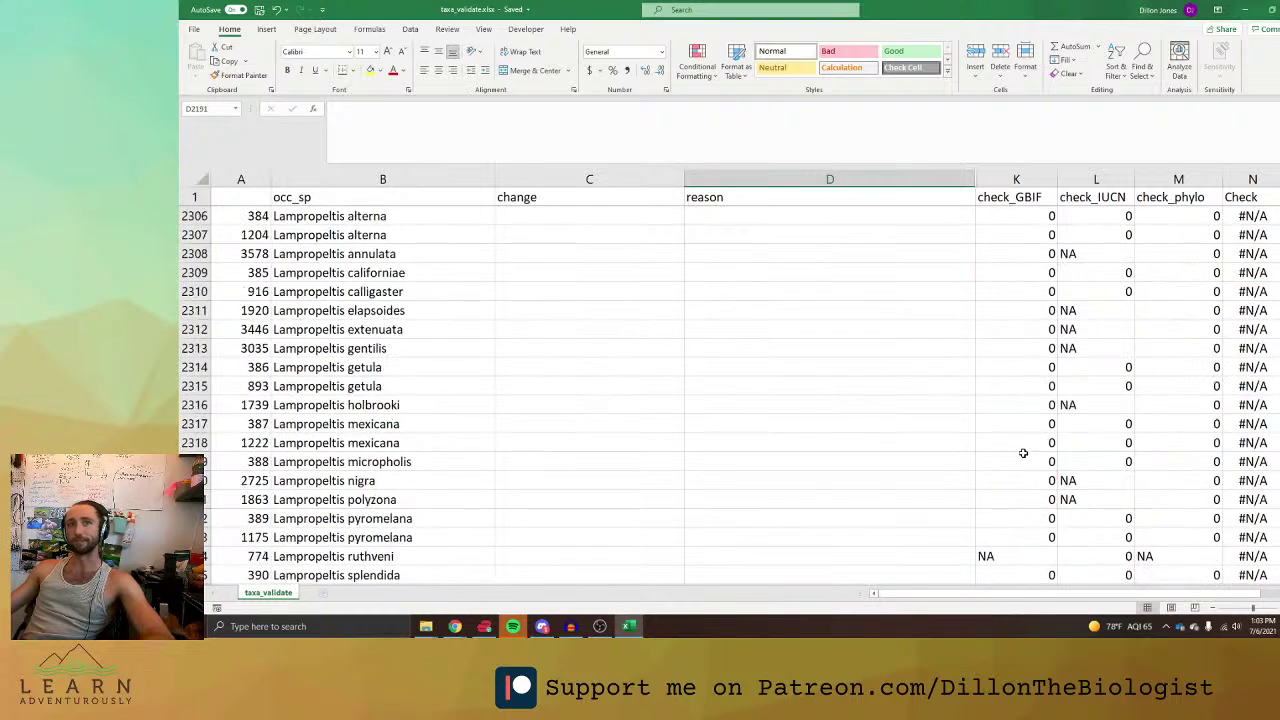
pyautogui.scroll(20, 1023, 453)
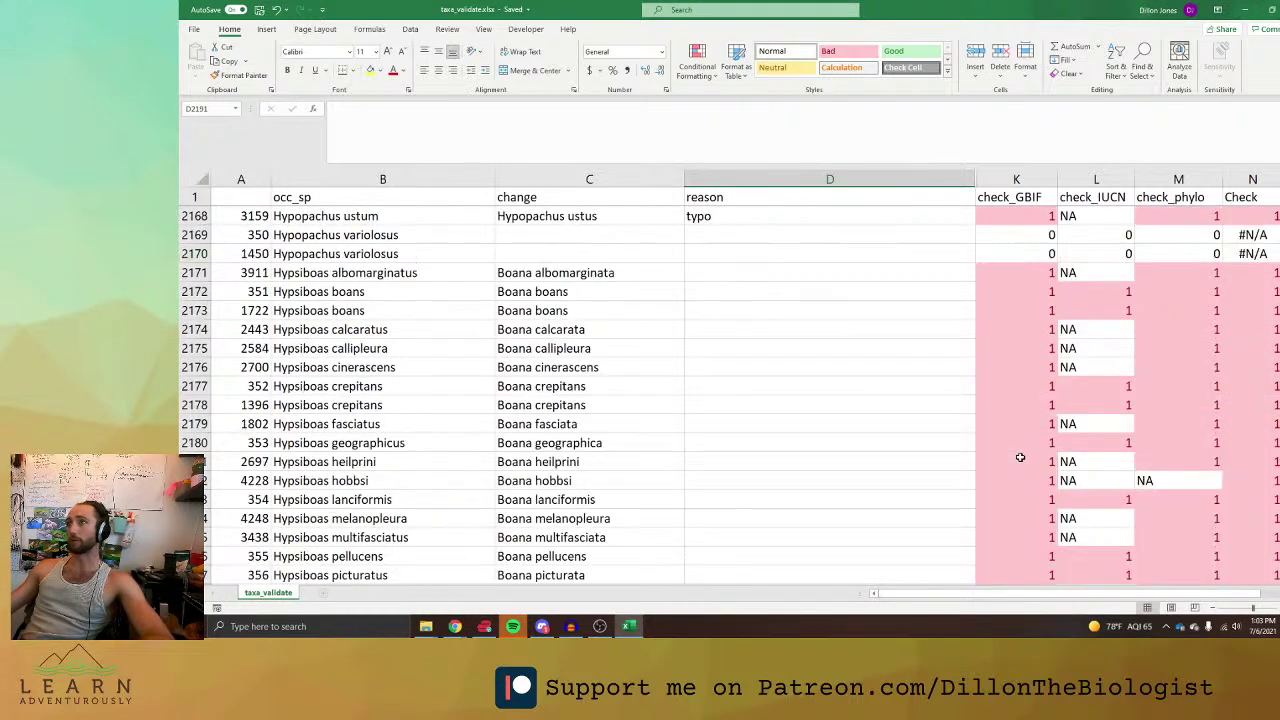
# Count the flagged rows in the Check column through row 2195 with =countif(N1:n2195,"1") in O2195.
pyautogui.scroll(-6, 1020, 457)
pyautogui.hscroll(1, 1070, 593)
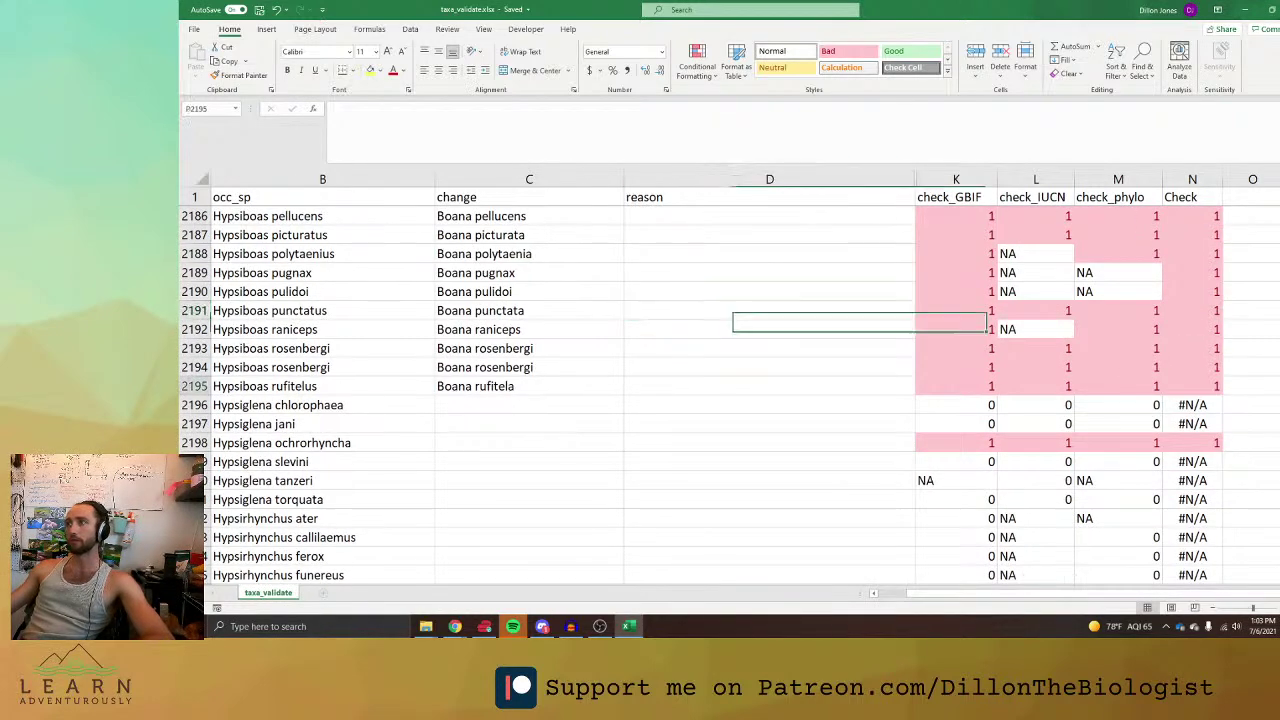
pyautogui.click(1263, 381)
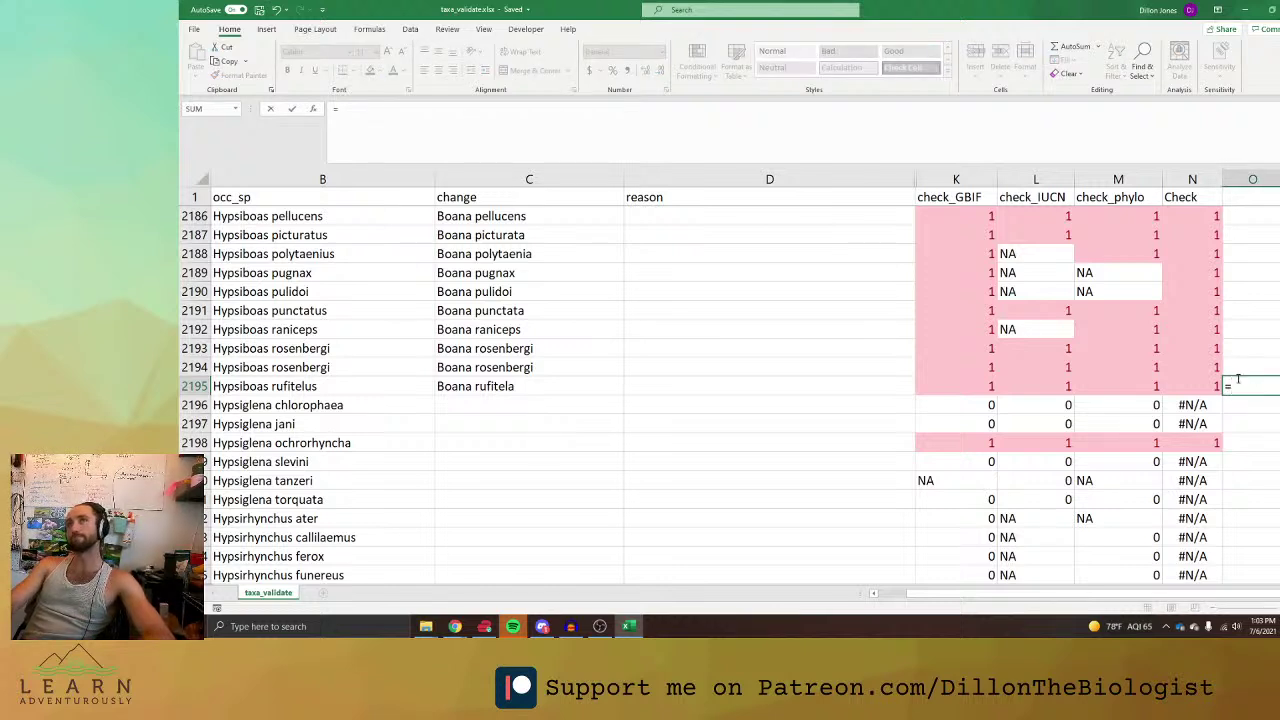
pyautogui.write('countif')
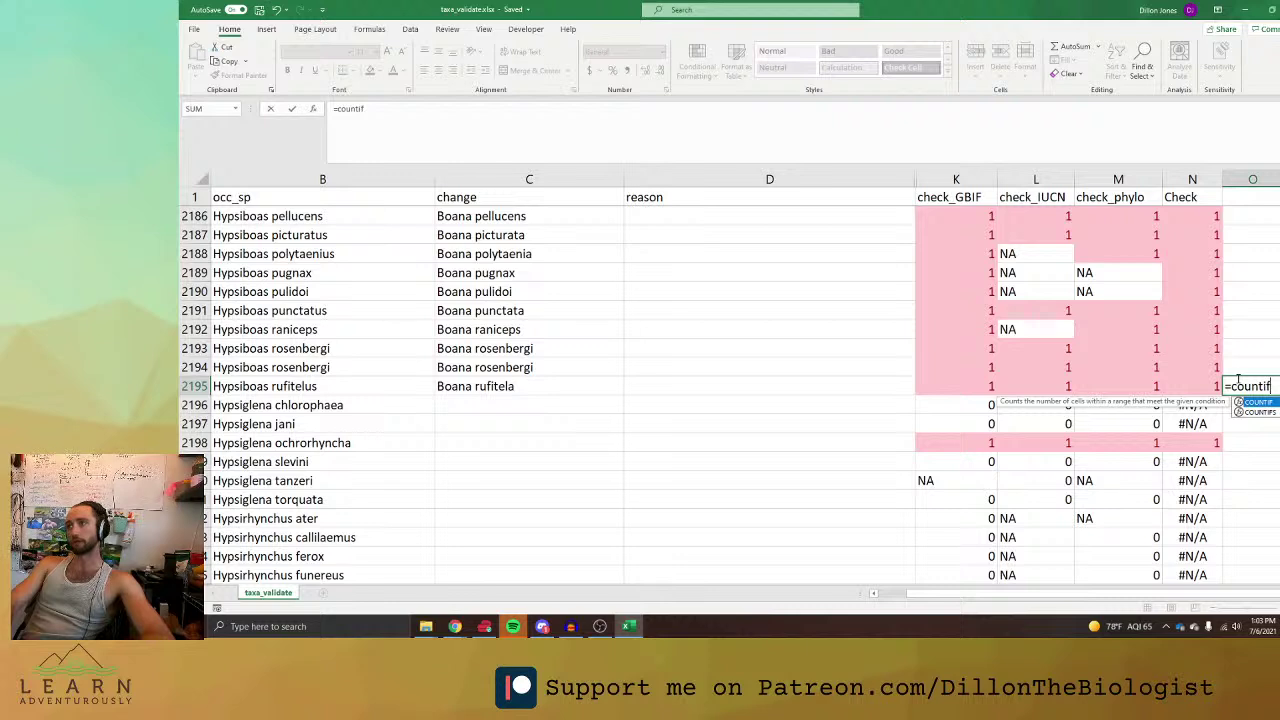
pyautogui.write('(')
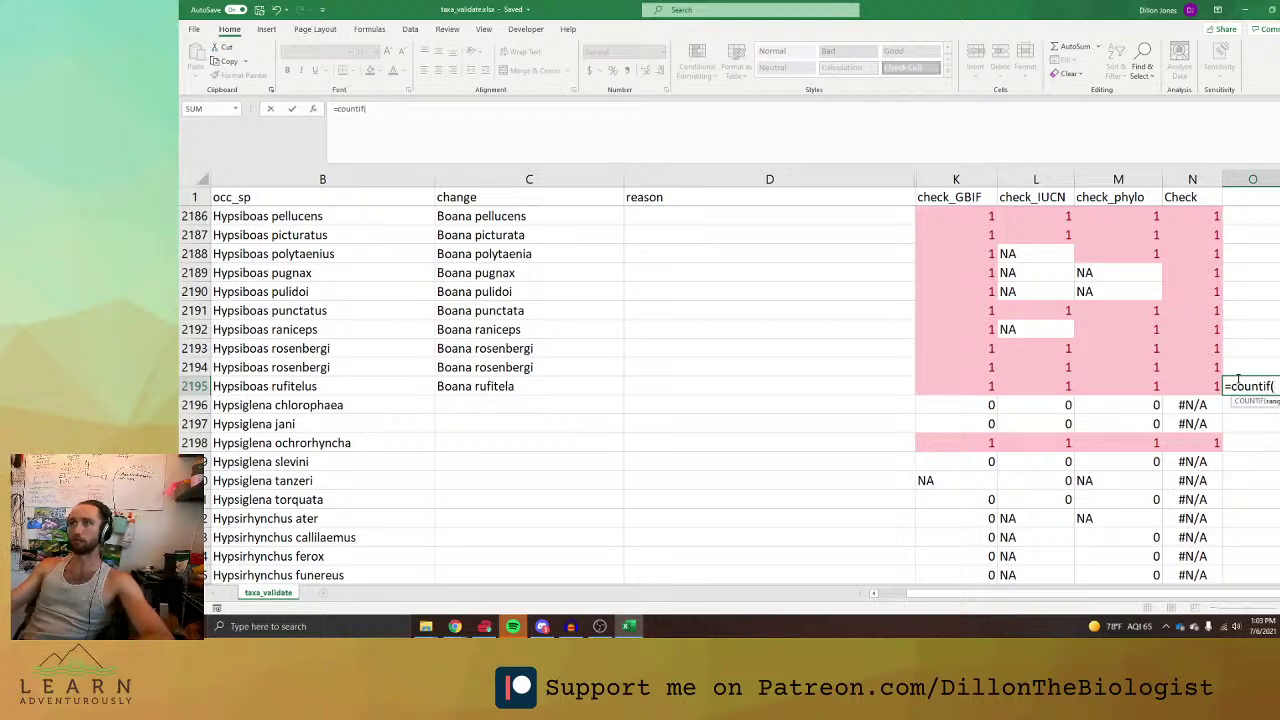
pyautogui.write('N')
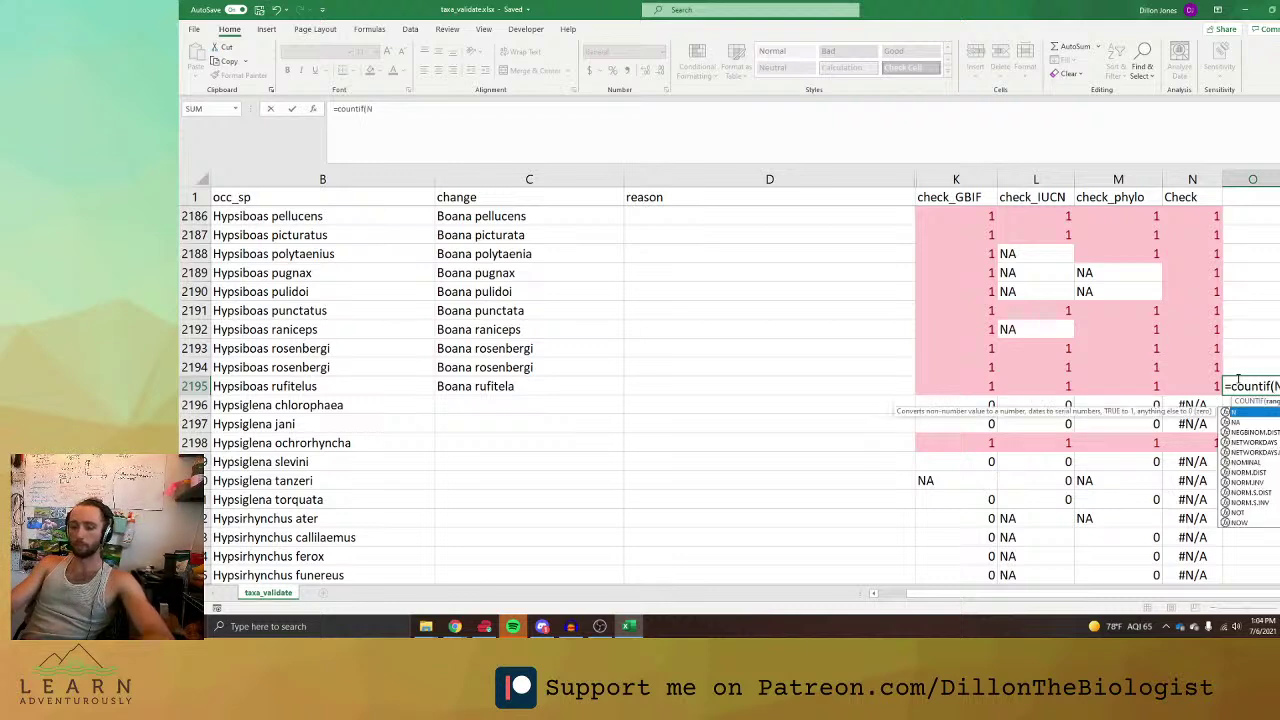
pyautogui.write('1')
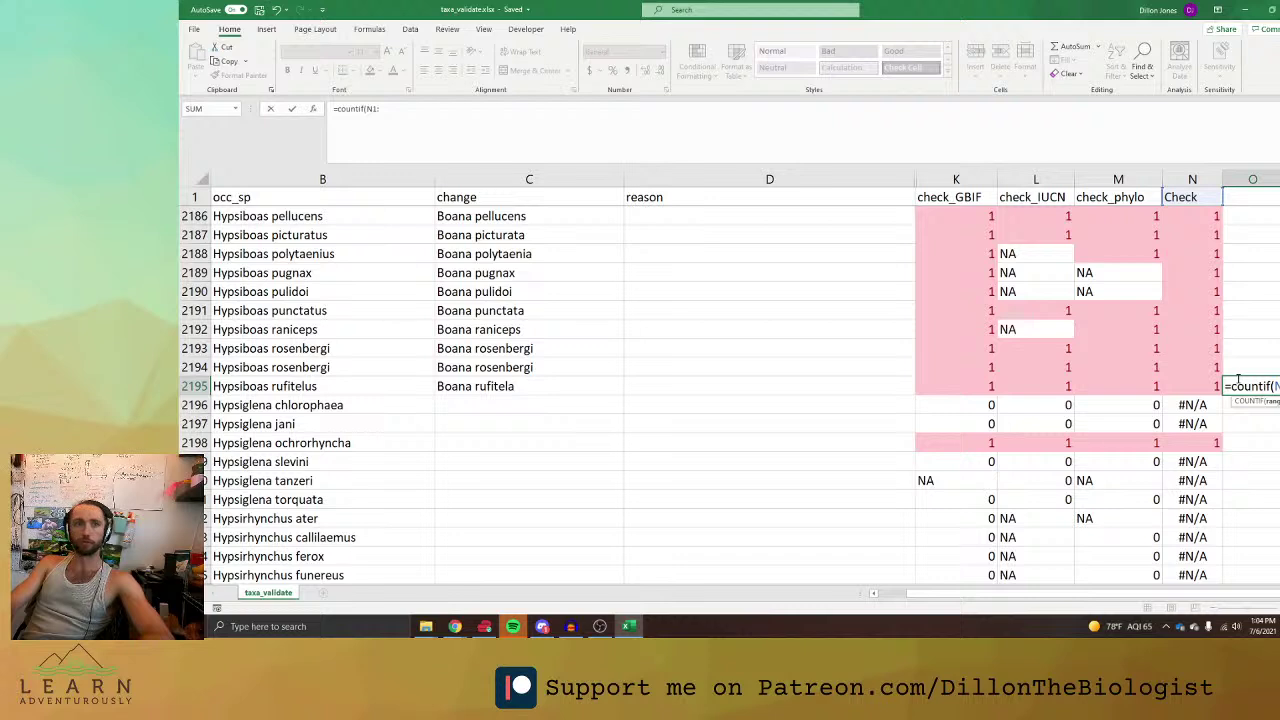
pyautogui.write(':n1')
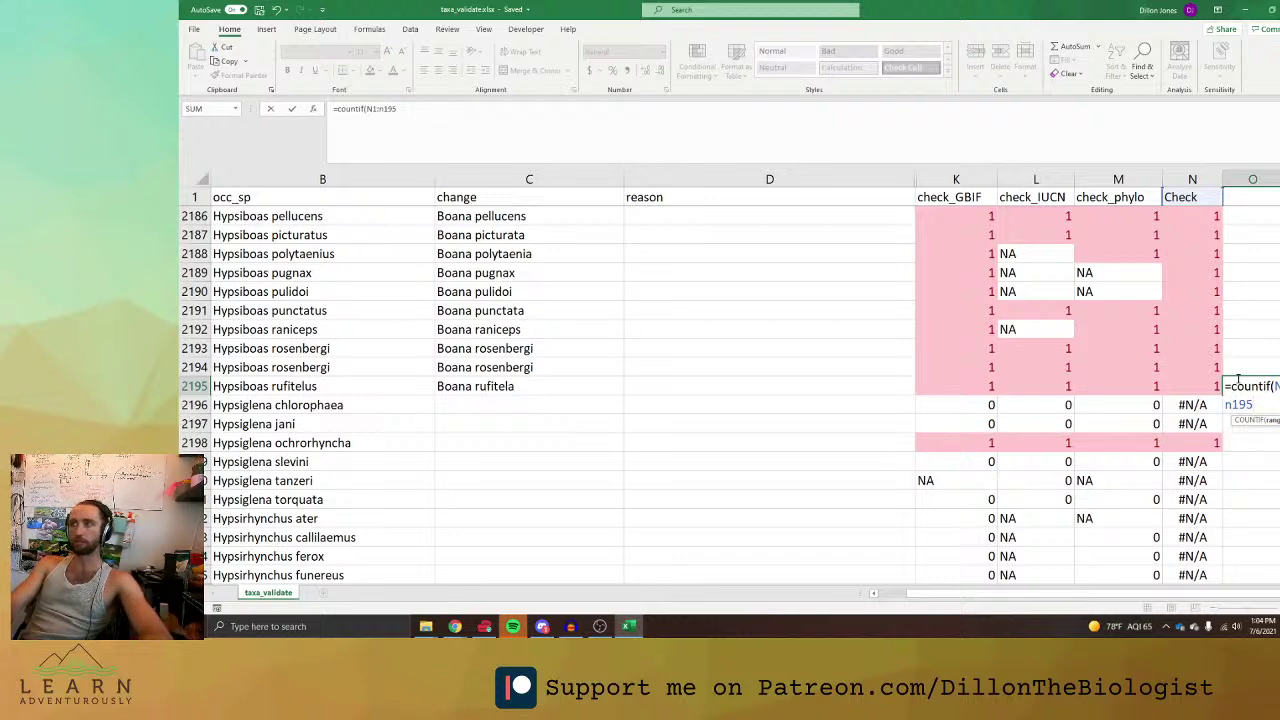
pyautogui.press('BackSpace')
pyautogui.write('21')
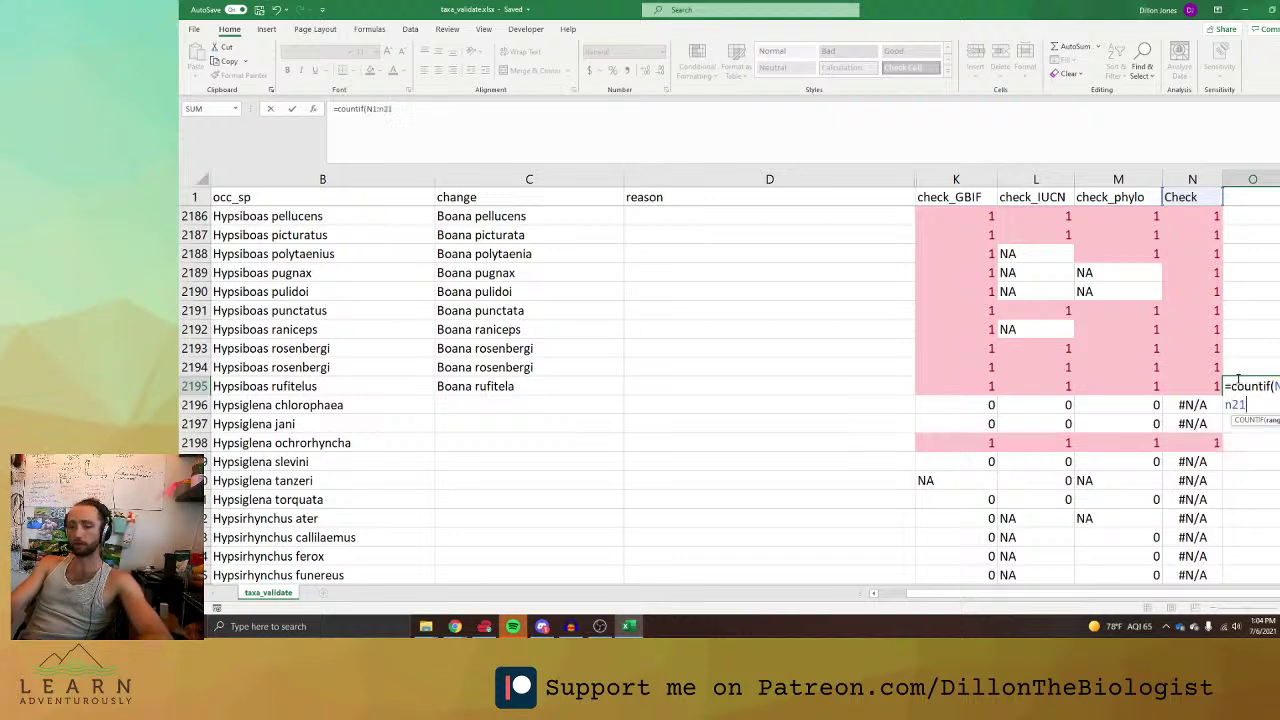
pyautogui.write('95')
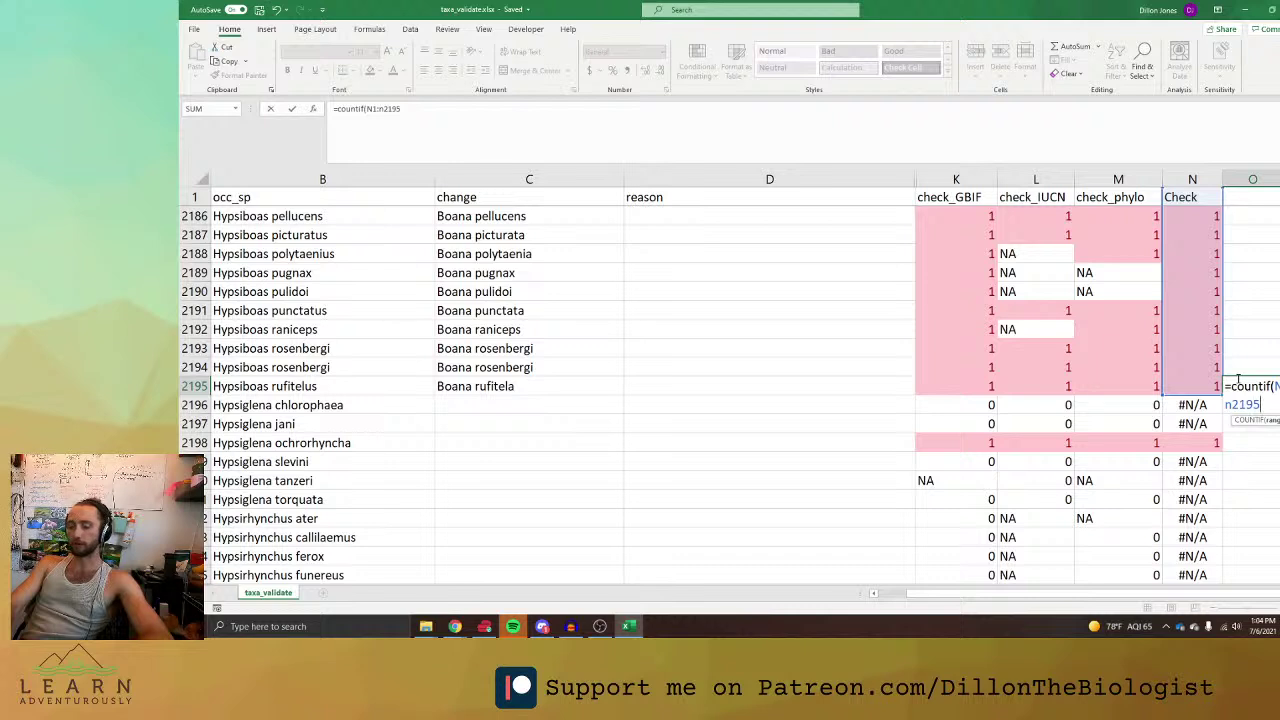
pyautogui.write(',')
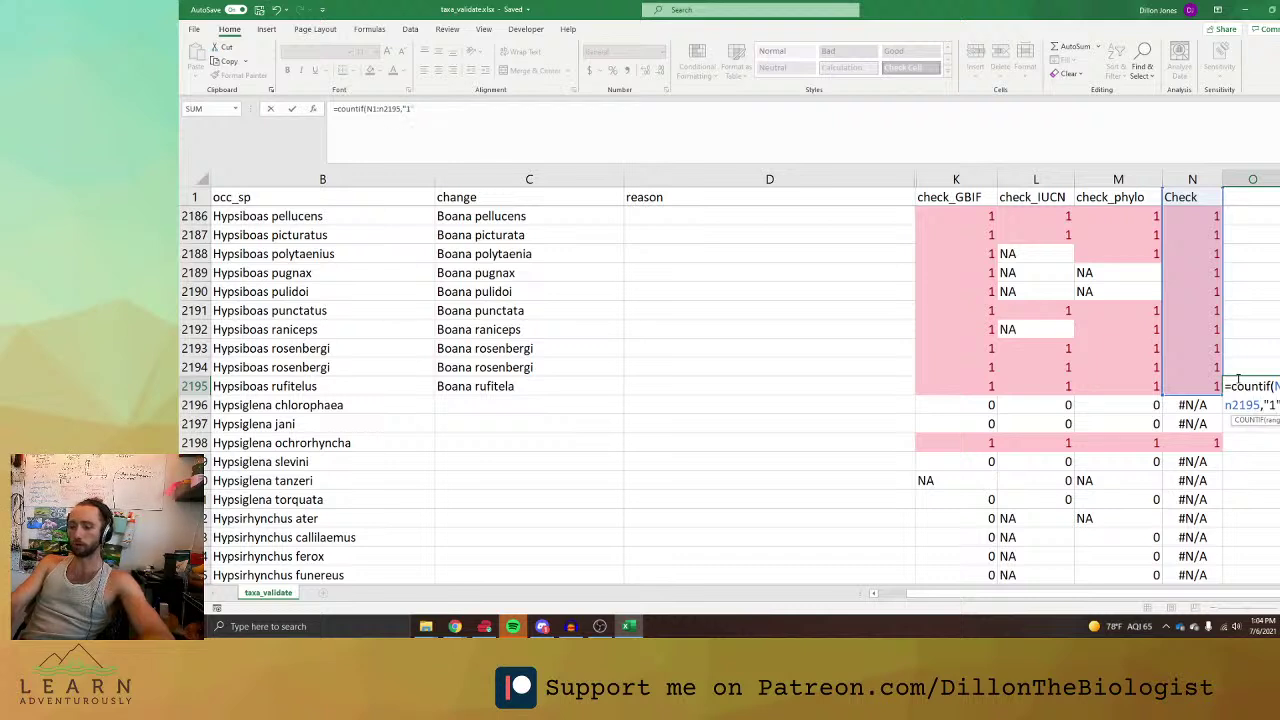
pyautogui.write('"1"')
pyautogui.press('Return')
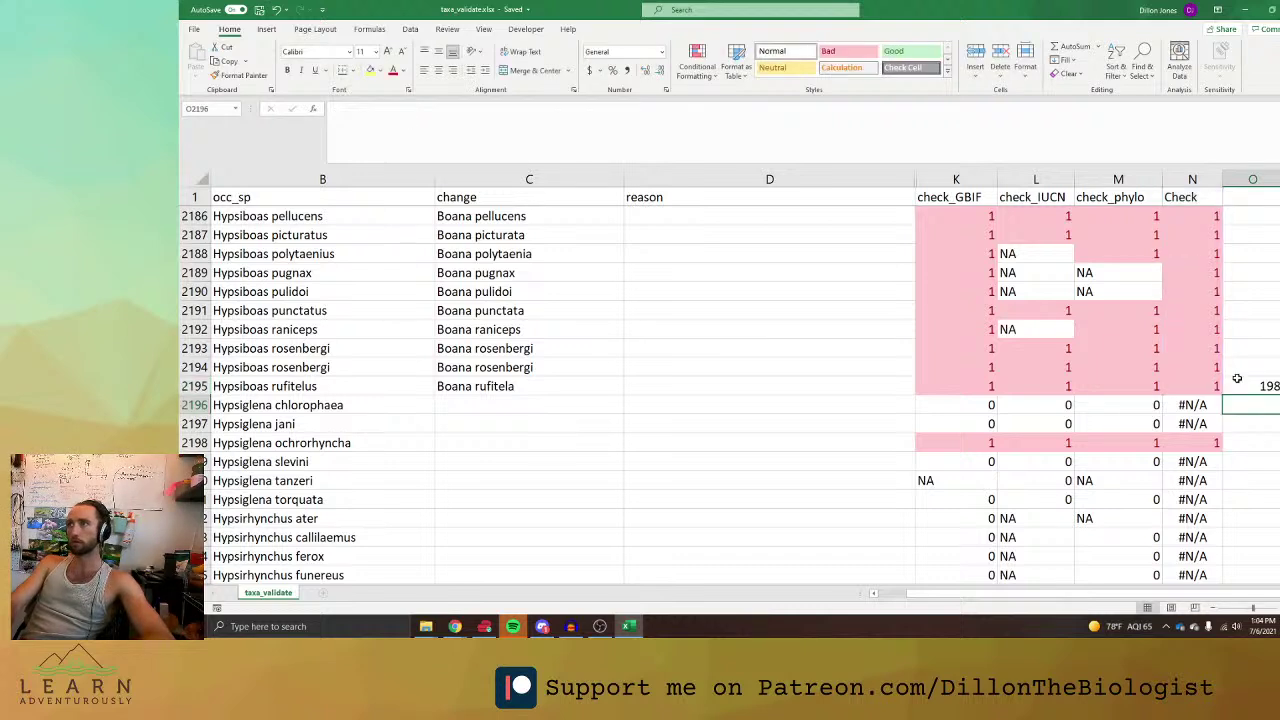
pyautogui.click(1231, 486)
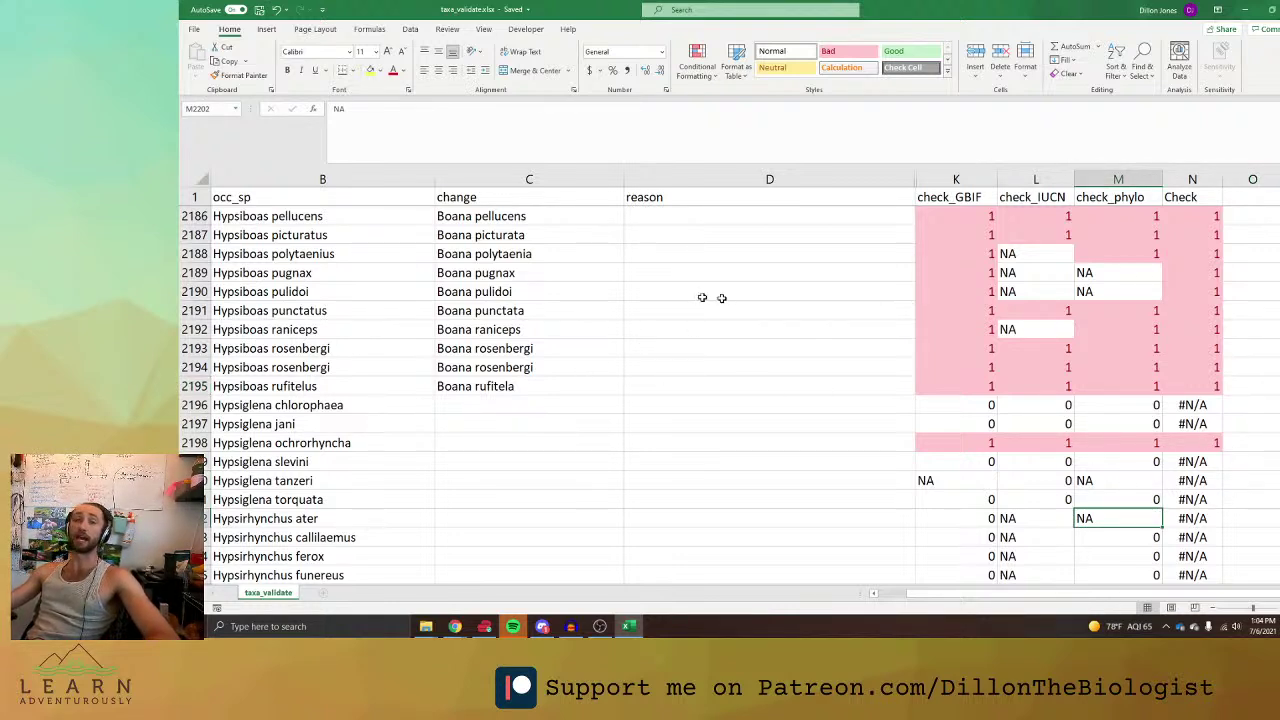
# Copy the flagged name Hypsiglena ochrorhyncha from B2198 and search the web for it in the browser.
pyautogui.click(692, 350)
pyautogui.click(777, 447)
pyautogui.click(380, 443)
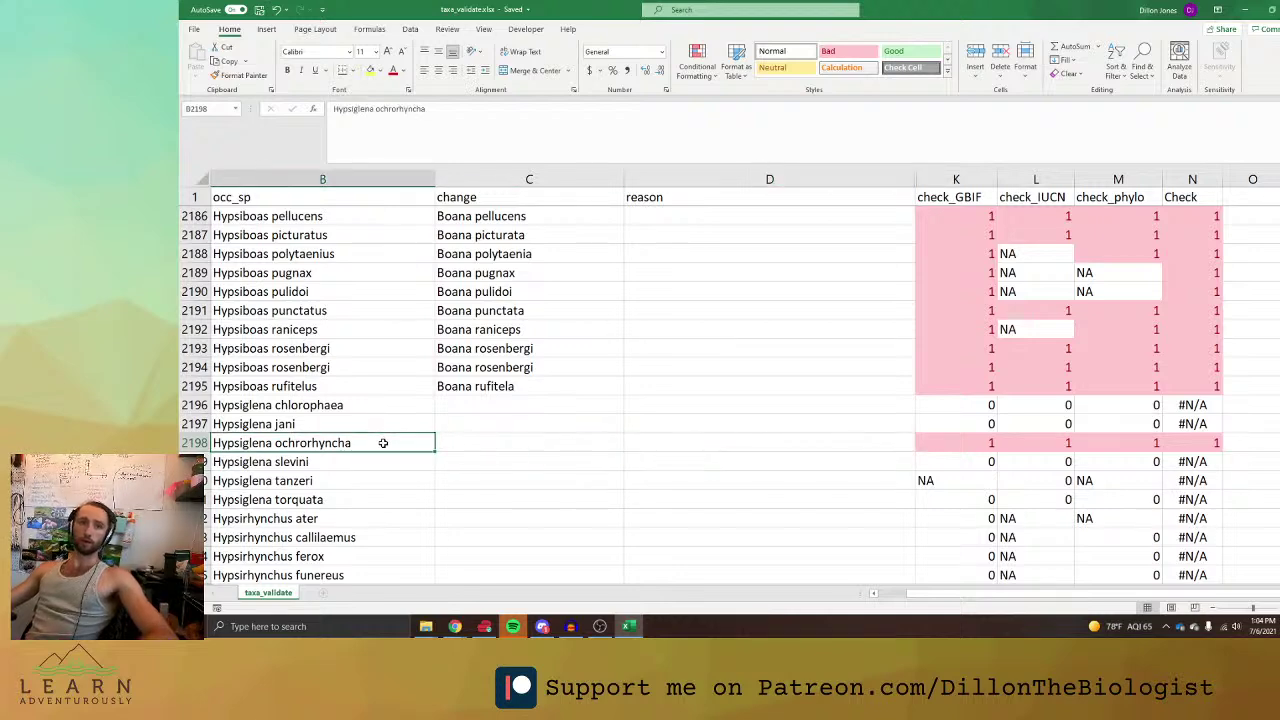
pyautogui.hotkey('ctrl', 'c')
pyautogui.hotkey('alt', 'Tab')
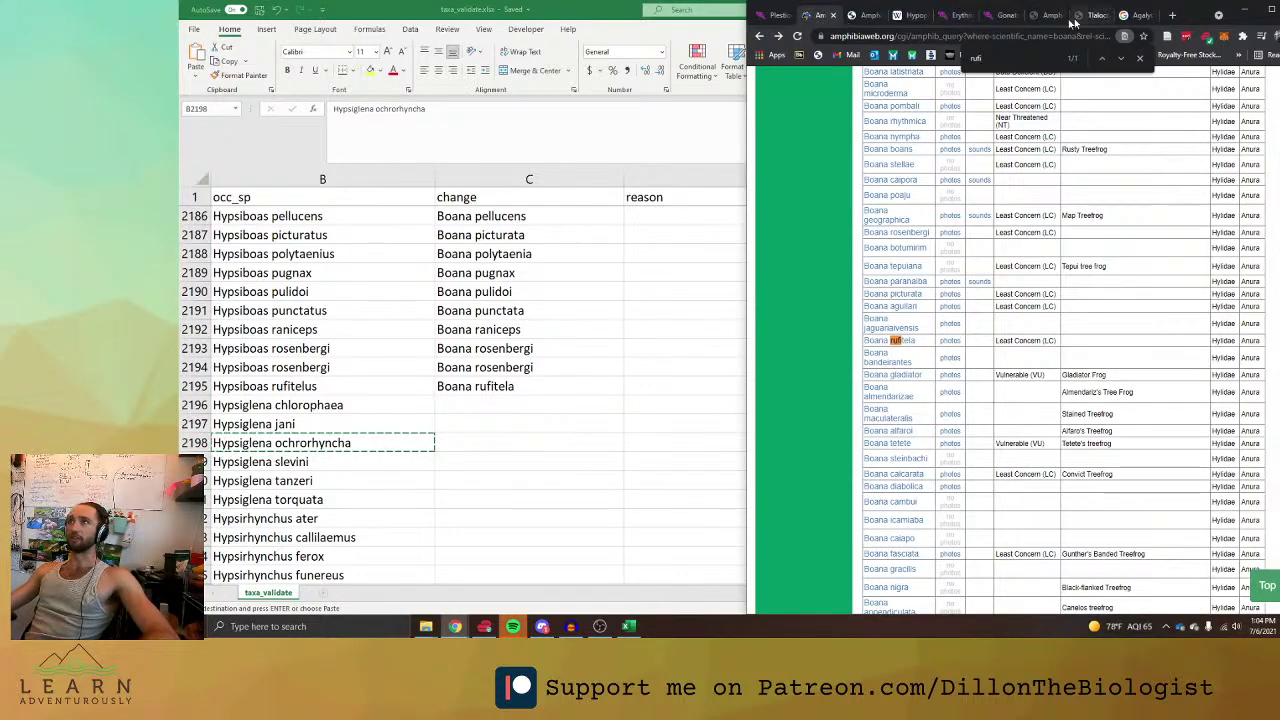
pyautogui.click(1000, 17)
pyautogui.hotkey('ctrl', 'l')
pyautogui.hotkey('ctrl', 'v')
pyautogui.press('Return')
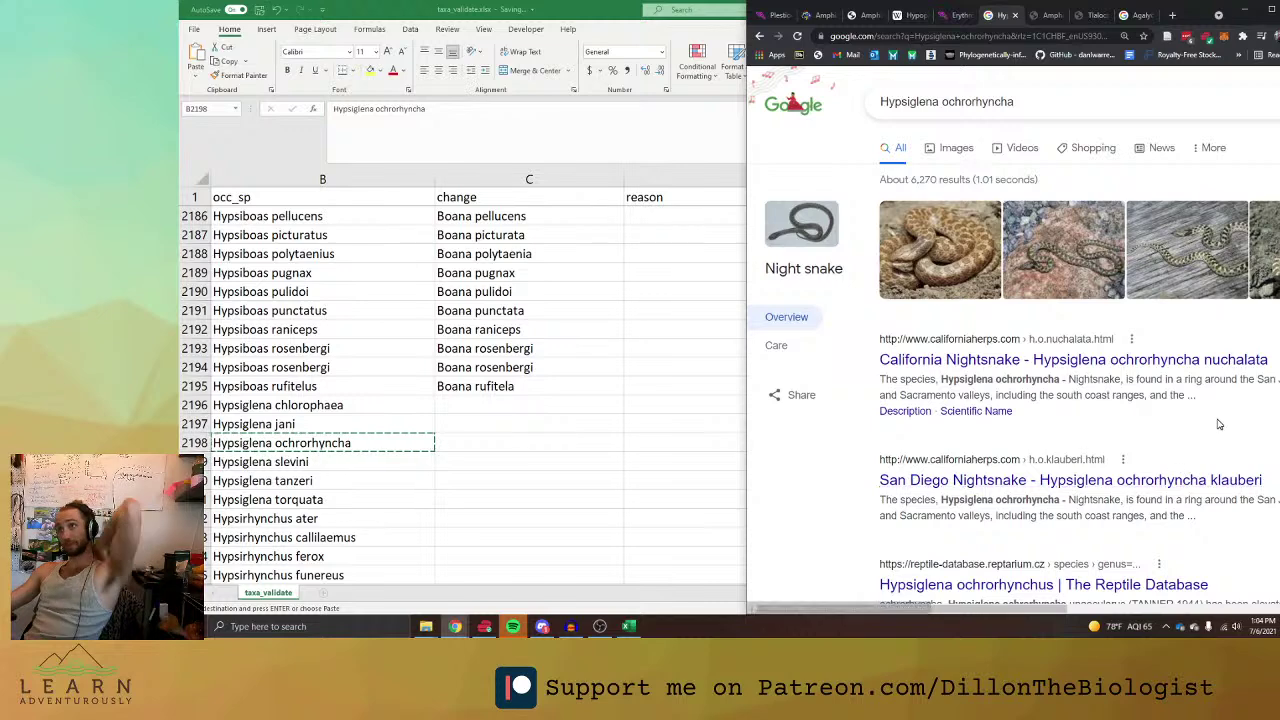
# Open the Reptile Database result for the species and examine its accepted name, subspecies, synonyms and distribution.
pyautogui.scroll(-1, 1206, 424)
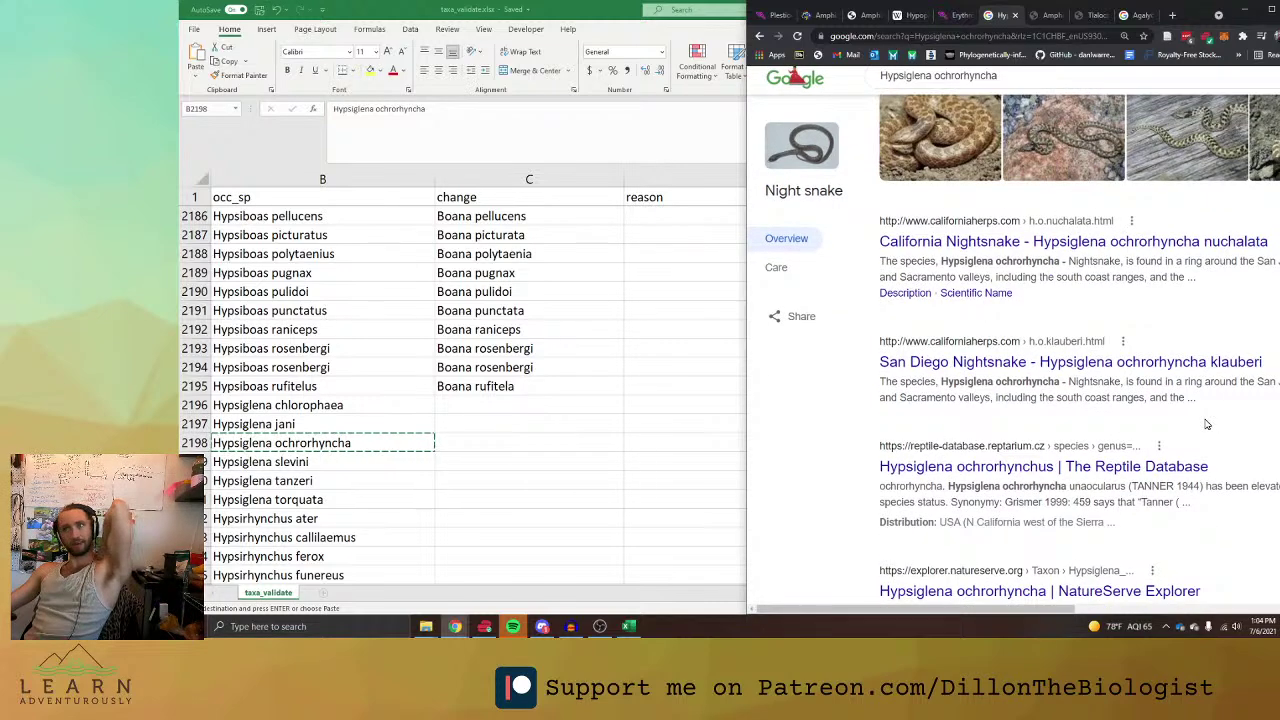
pyautogui.scroll(-1, 1196, 425)
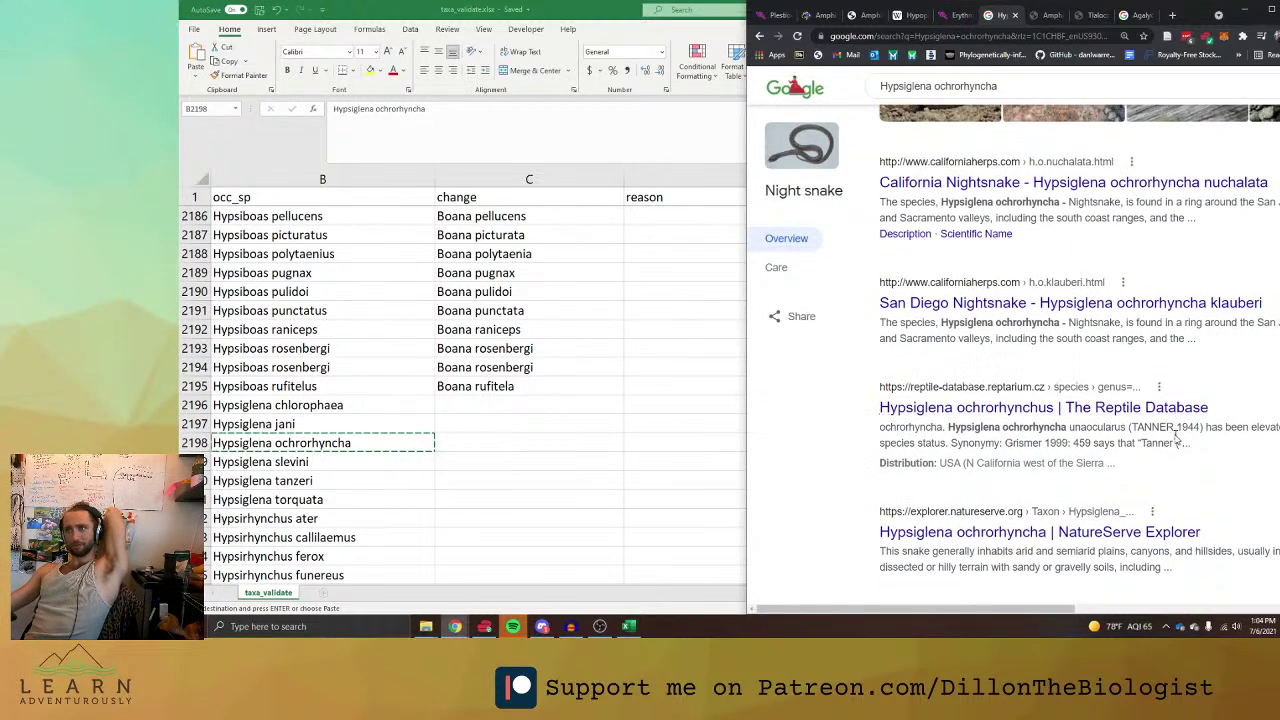
pyautogui.click(1125, 416)
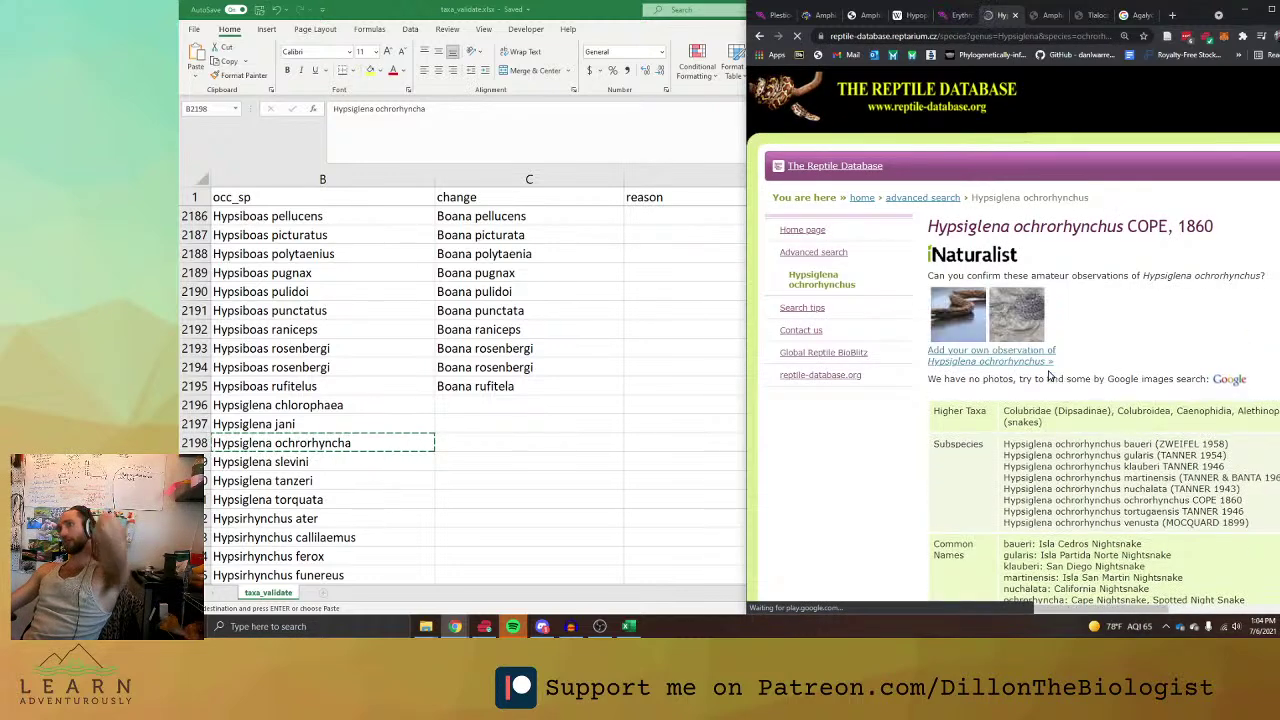
pyautogui.scroll(-3, 1115, 517)
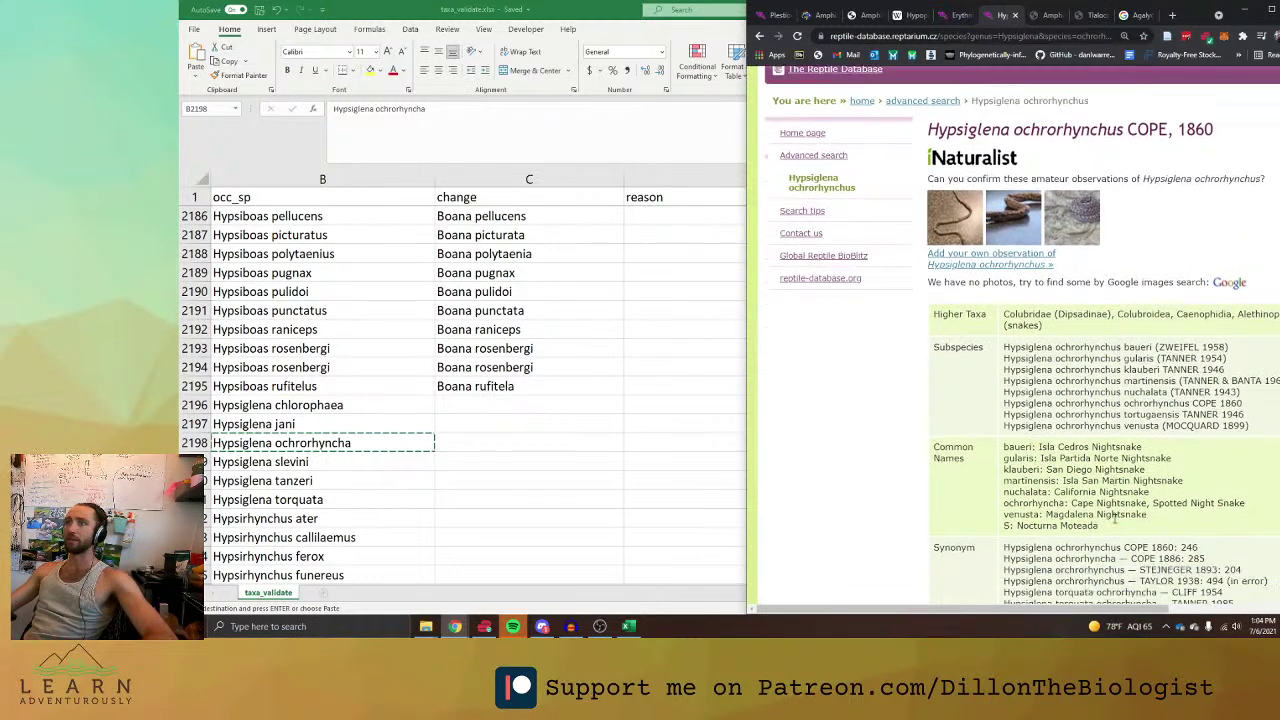
pyautogui.scroll(-2, 1112, 514)
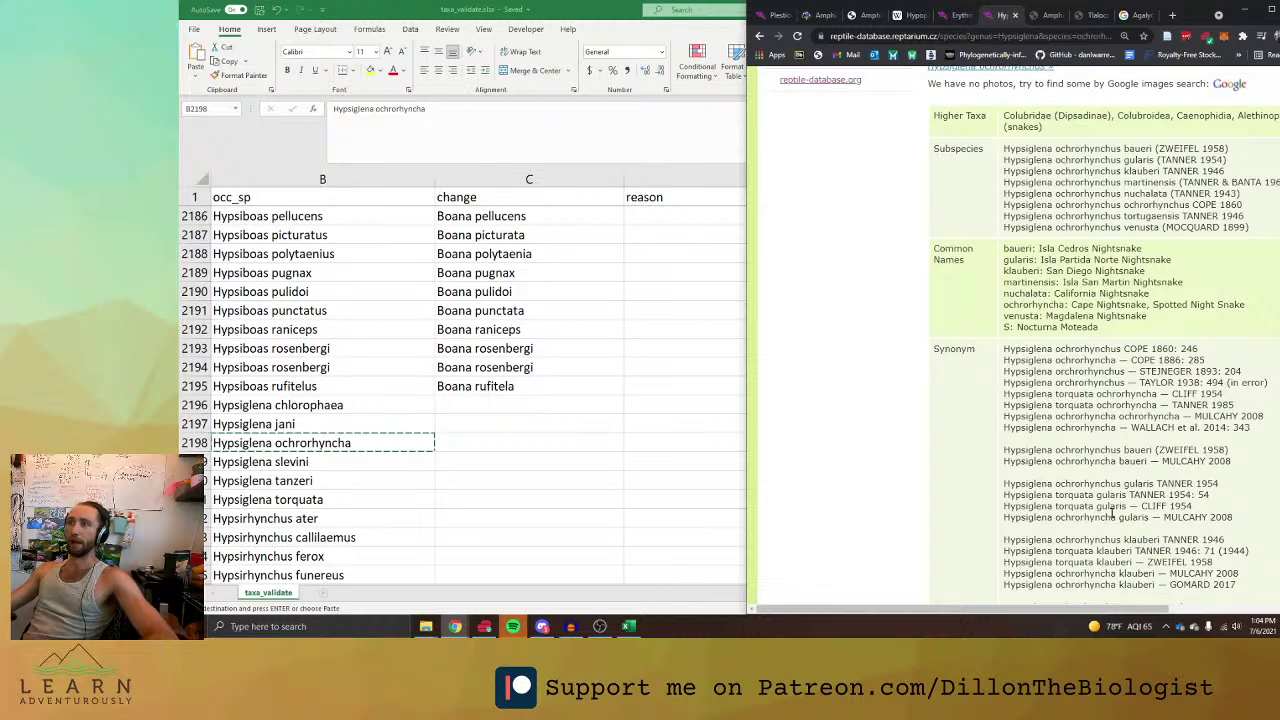
pyautogui.scroll(-2, 1112, 512)
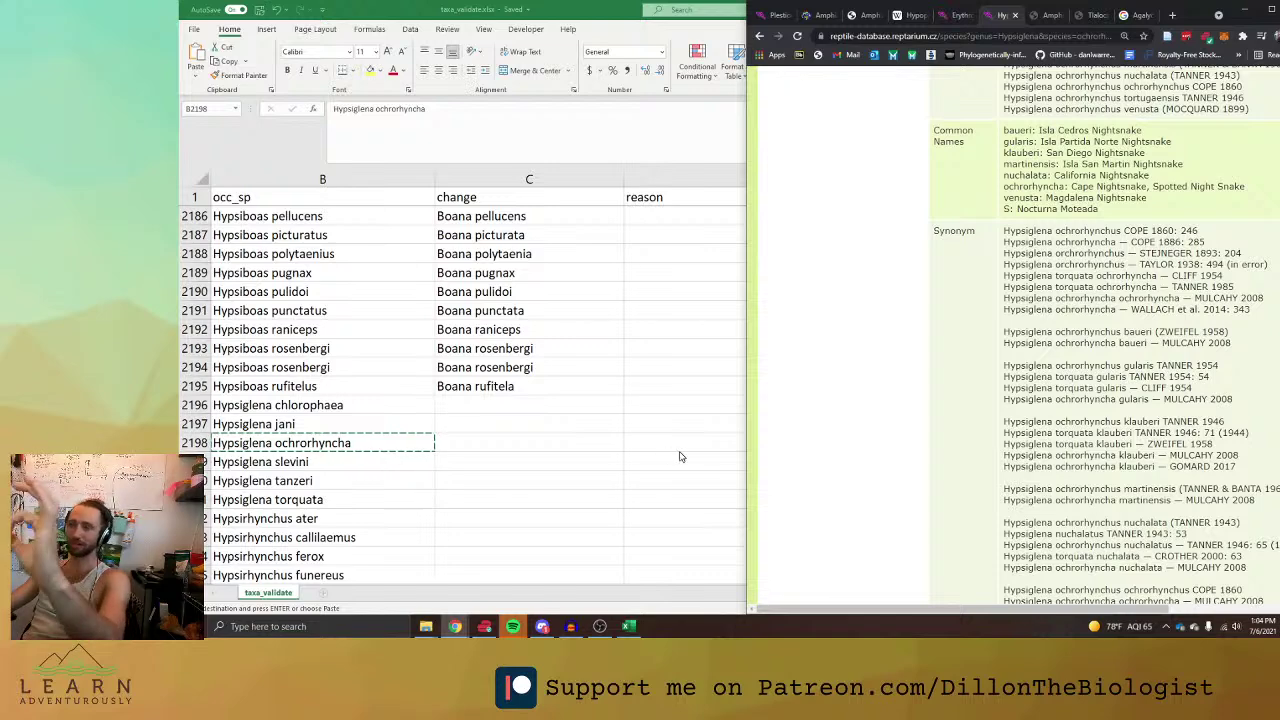
pyautogui.scroll(-1, 679, 457)
pyautogui.scroll(-1, 1093, 421)
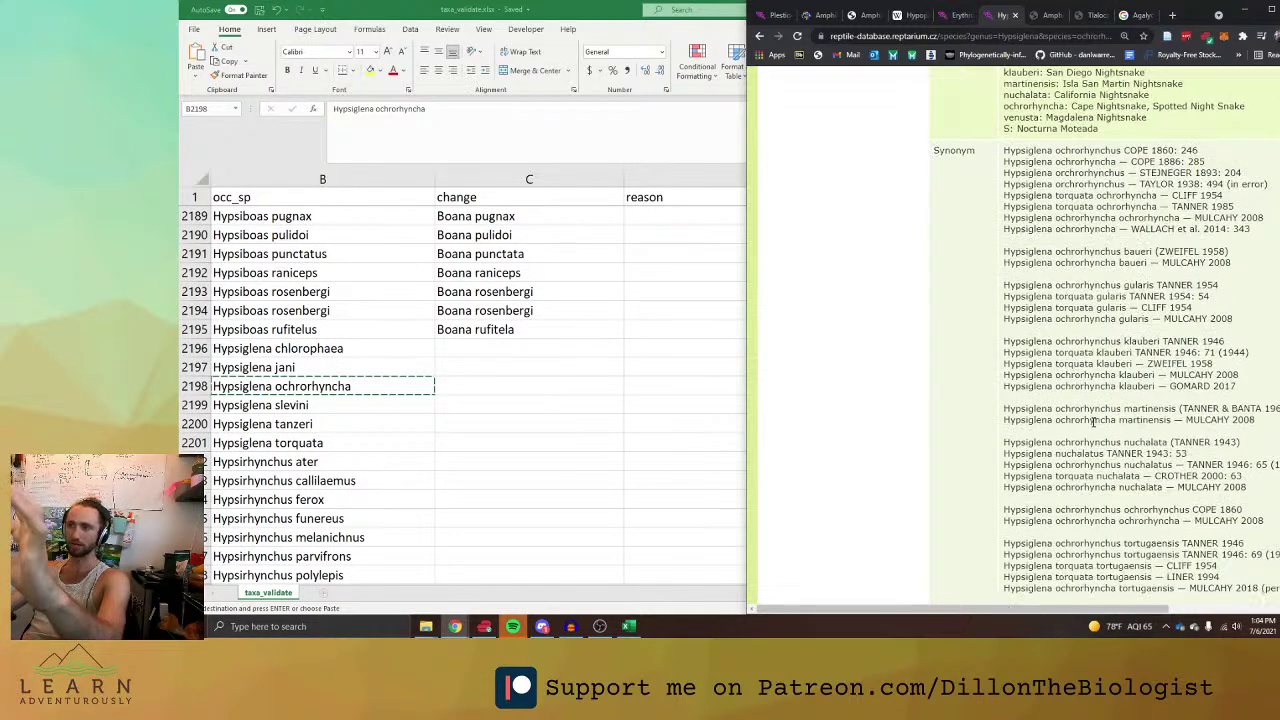
pyautogui.scroll(-5, 1093, 421)
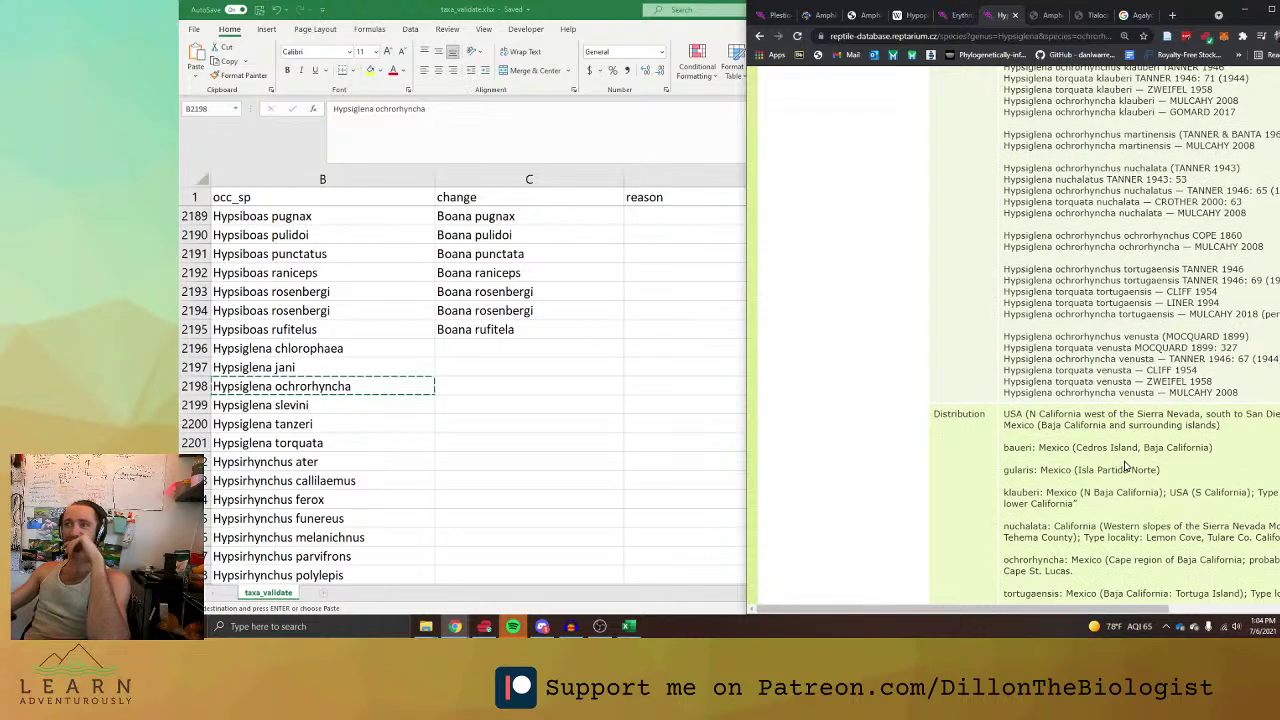
pyautogui.scroll(8, 1125, 465)
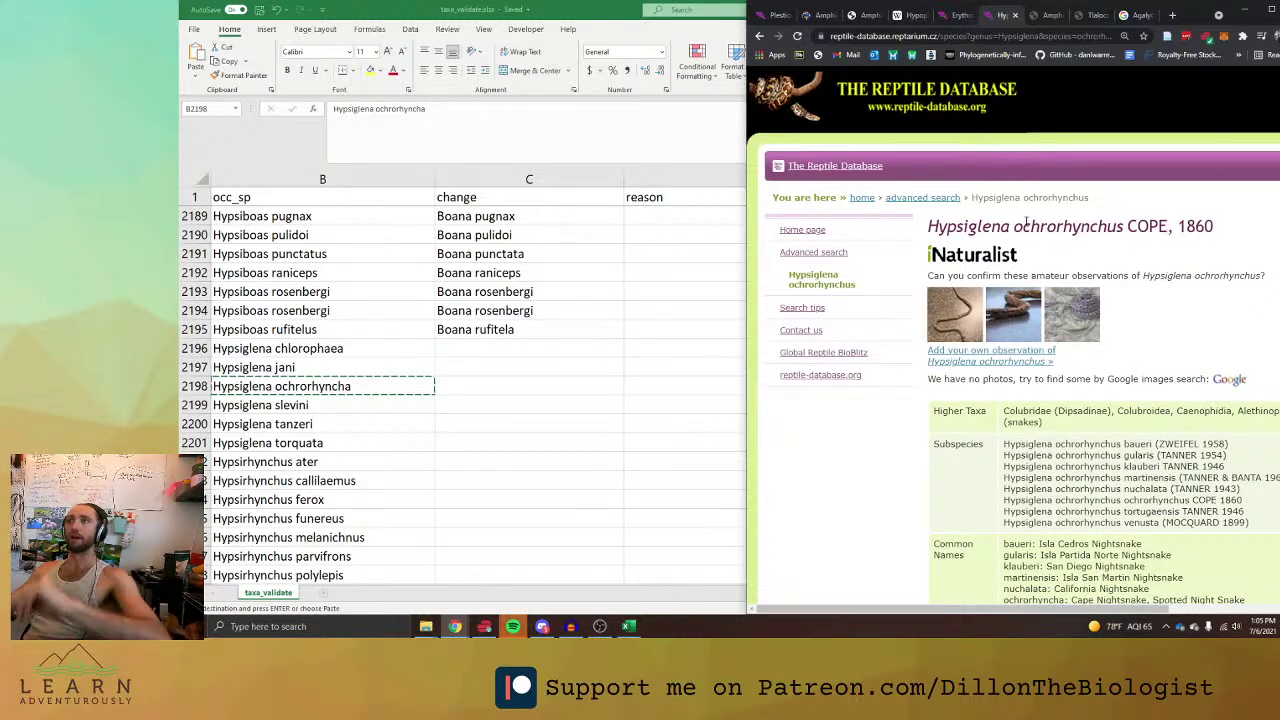
# Copy the accepted name Hypsiglena ochrorhynchus from the Reptile Database page and enter it as the change for row 2198.
pyautogui.moveTo(1011, 227); pyautogui.dragTo(1120, 227)
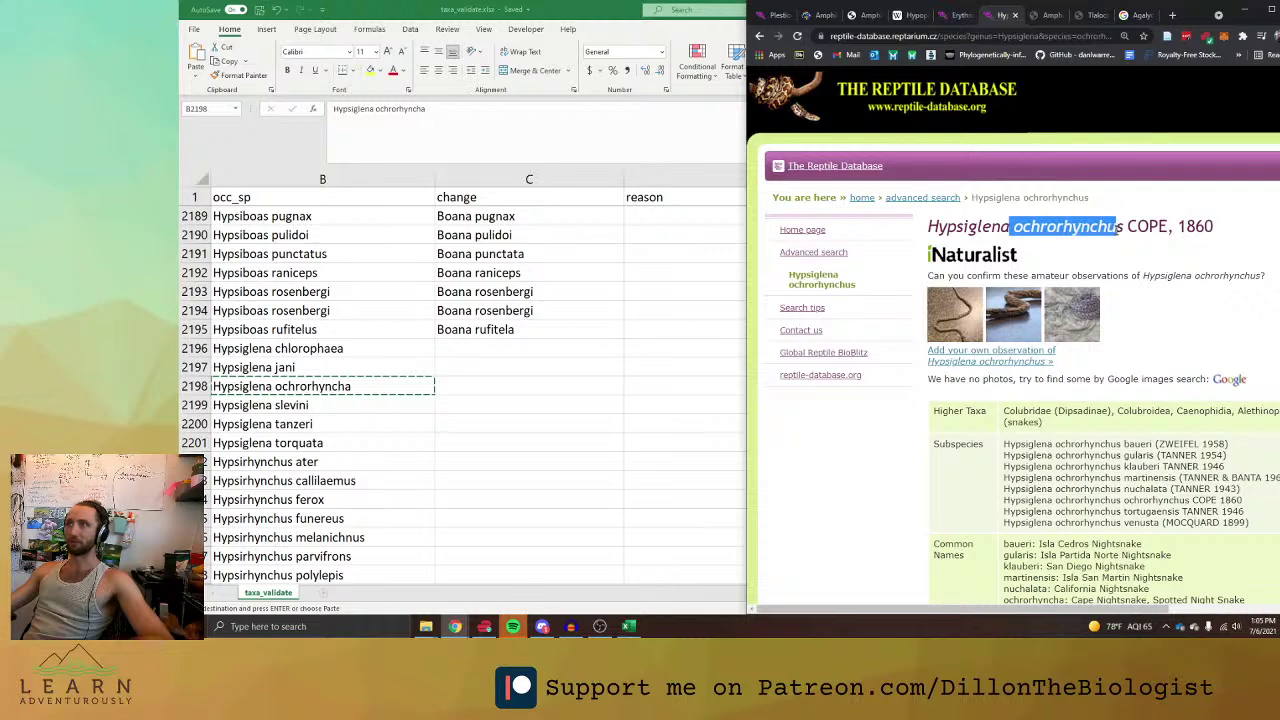
pyautogui.hotkey('ctrl', 'c')
pyautogui.click(410, 388)
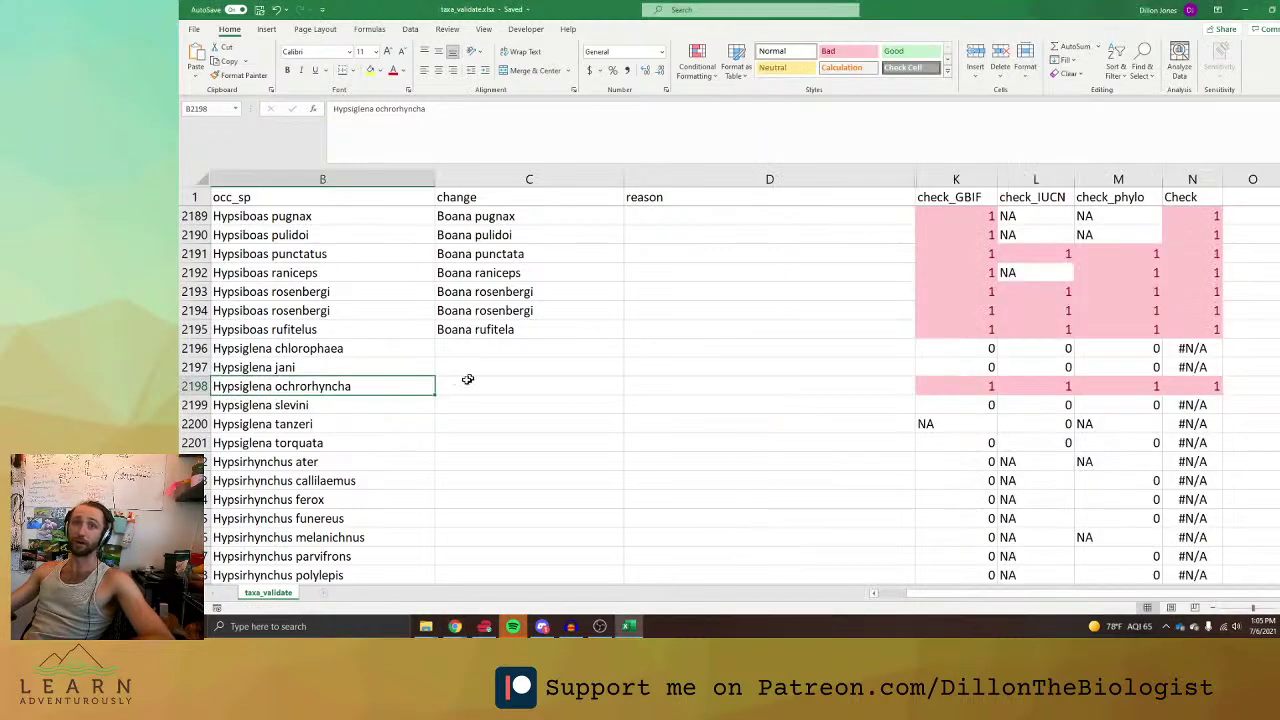
pyautogui.hotkey('alt', 'Tab')
pyautogui.click(975, 228)
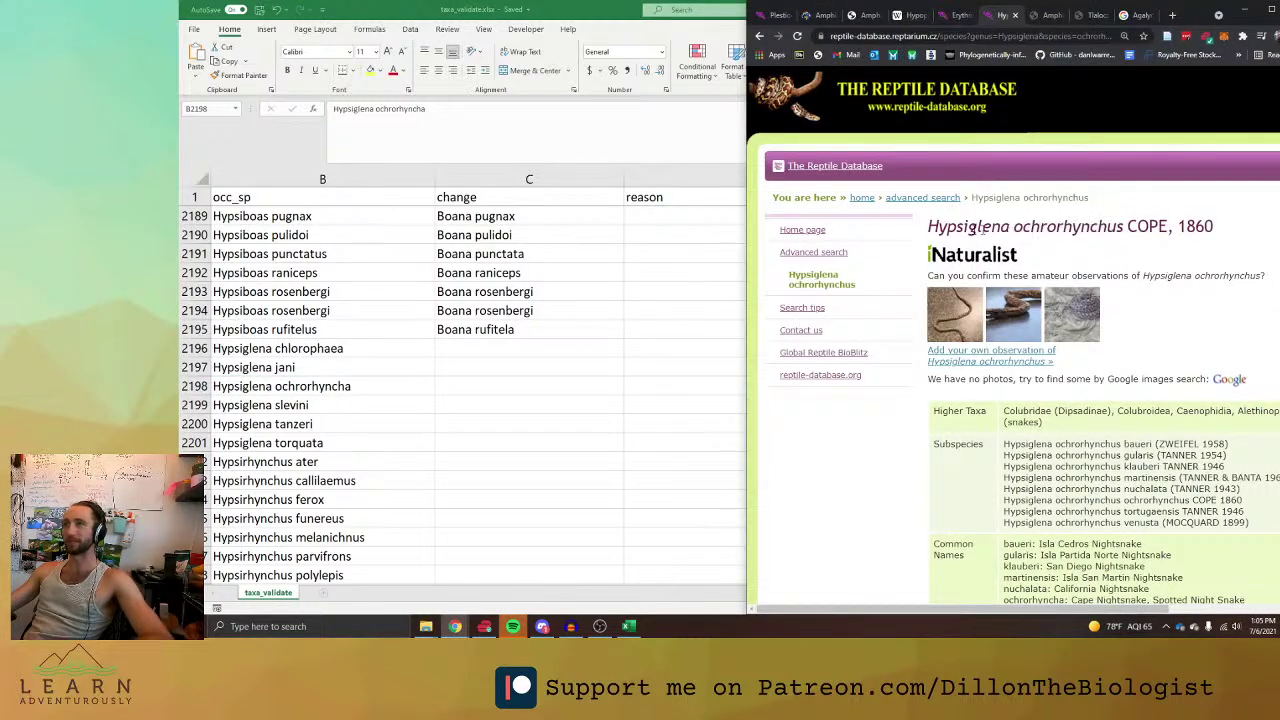
pyautogui.moveTo(929, 227); pyautogui.dragTo(1090, 228)
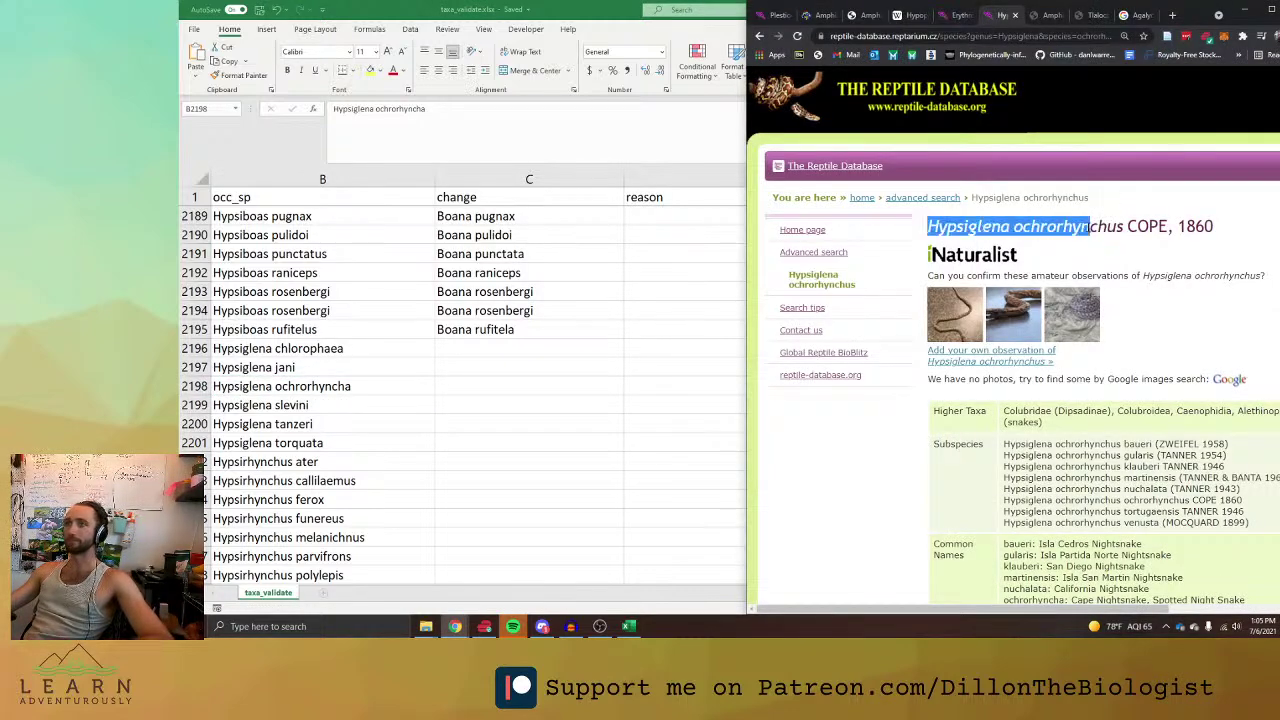
pyautogui.click(1022, 456)
pyautogui.moveTo(1005, 444); pyautogui.dragTo(1122, 444)
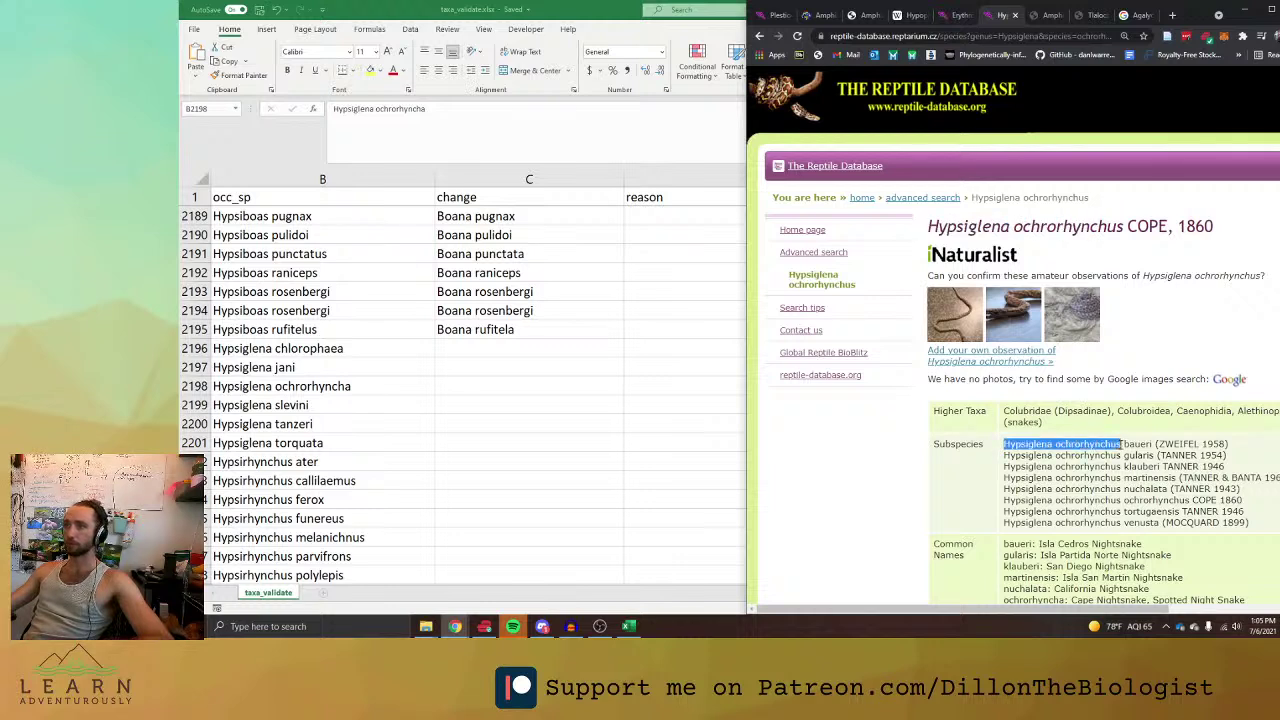
pyautogui.hotkey('ctrl', 'c')
pyautogui.click(470, 386)
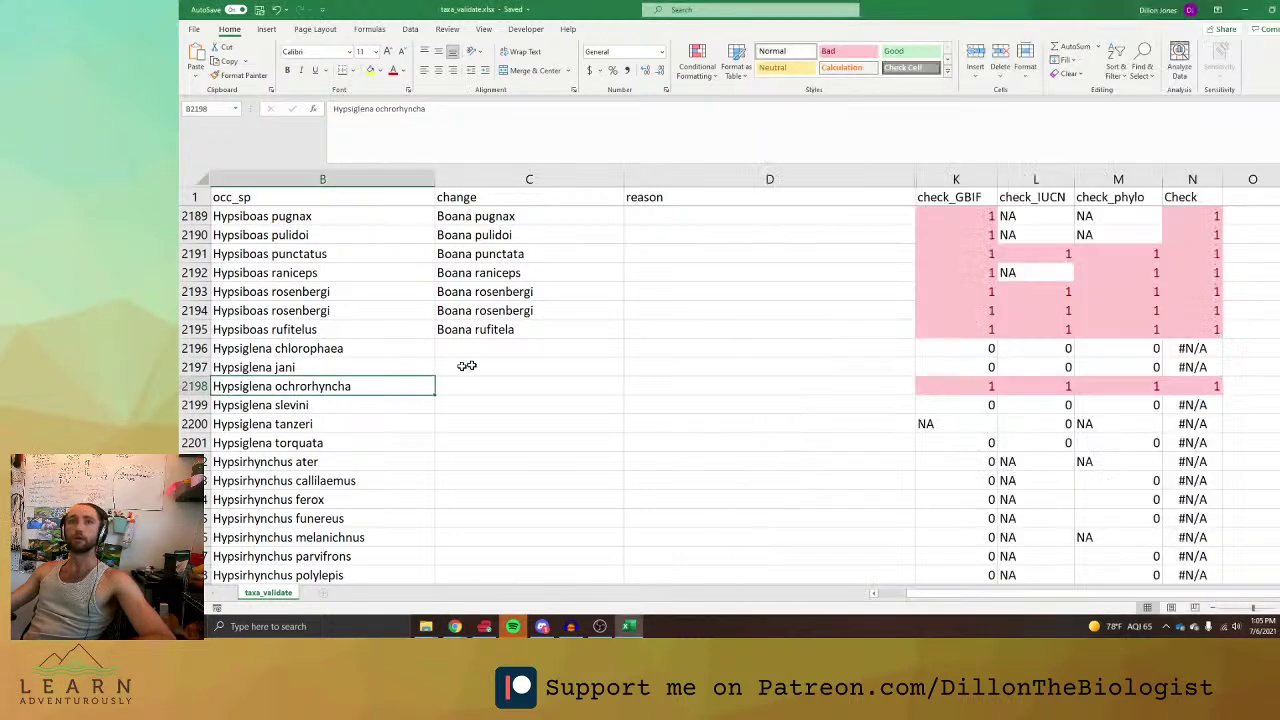
pyautogui.hotkey('ctrl', 'v')
# Enter gender as the reason for the Hypsiglena ochrorhyncha change in D2198.
pyautogui.click(686, 377)
pyautogui.write('typo')
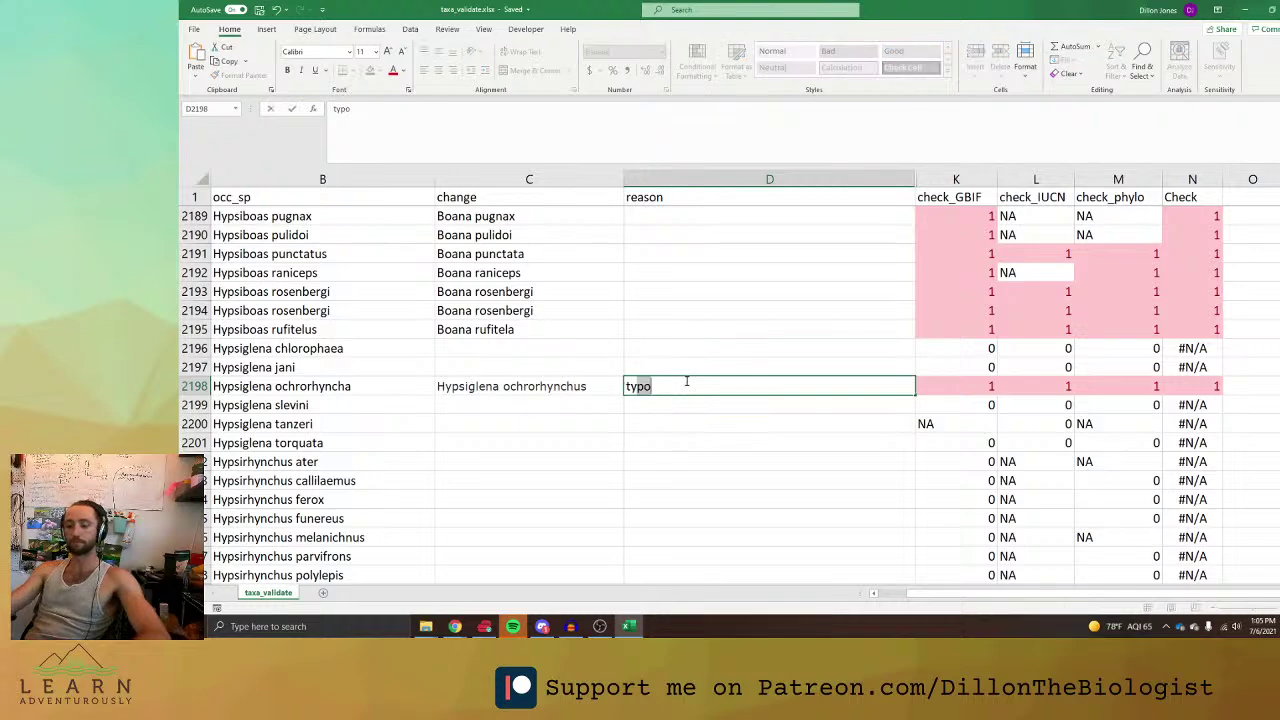
pyautogui.press('BackSpace')
pyautogui.press('BackSpace')
pyautogui.press('BackSpace')
pyautogui.press('BackSpace')
pyautogui.write('gender')
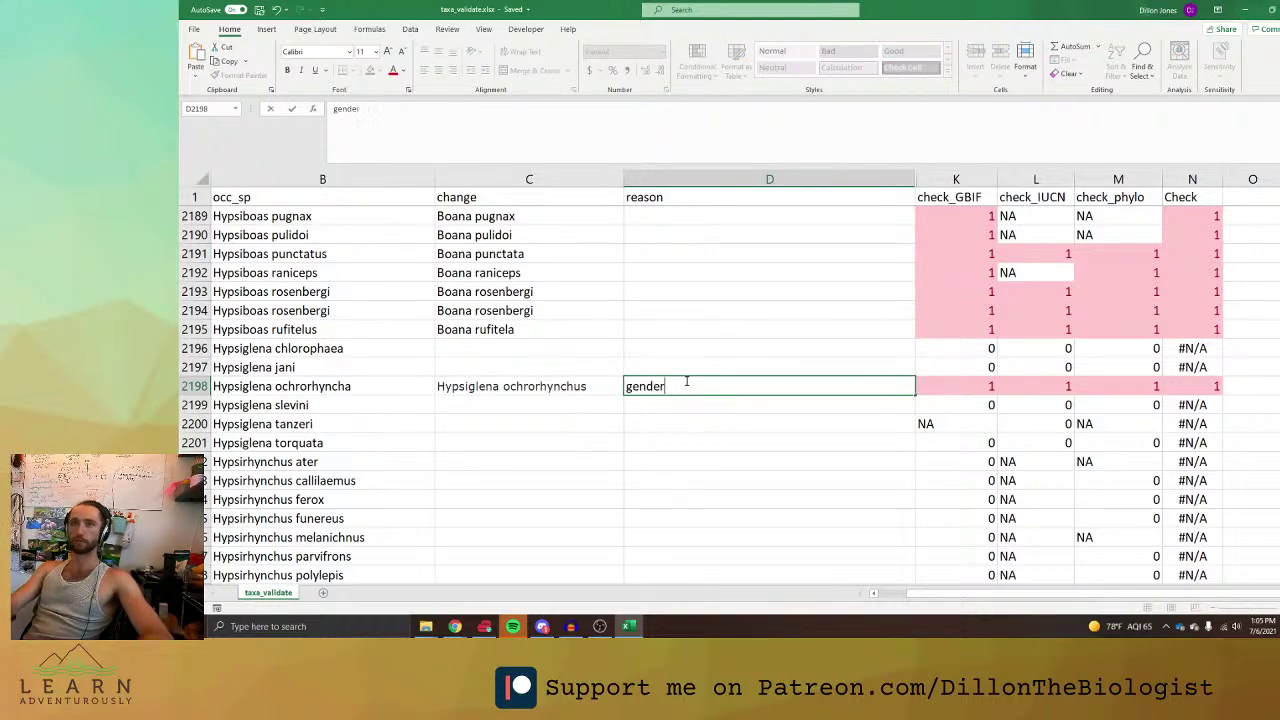
# Look through the rows below Hypsiglena, past the Leptodeira names, for flagged species, then commit the reason entry and return to the Hypsiglena rows.
pyautogui.scroll(-20, 686, 383)
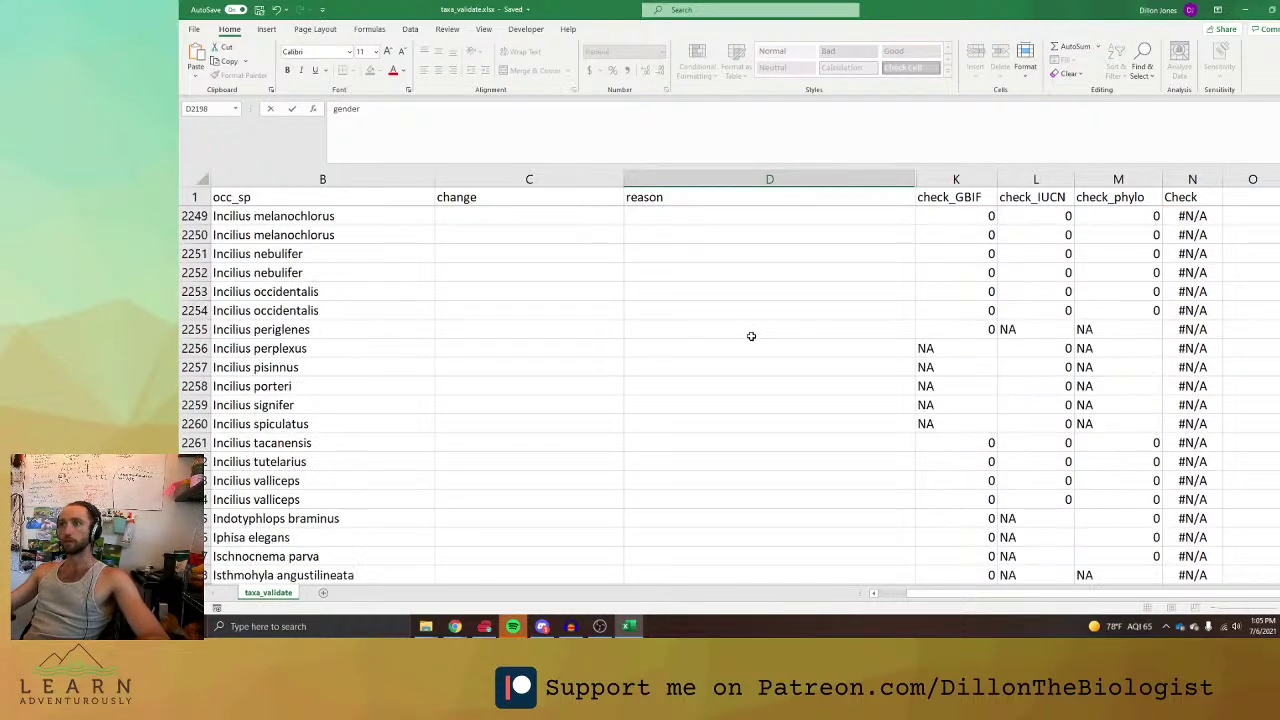
pyautogui.scroll(-14, 751, 336)
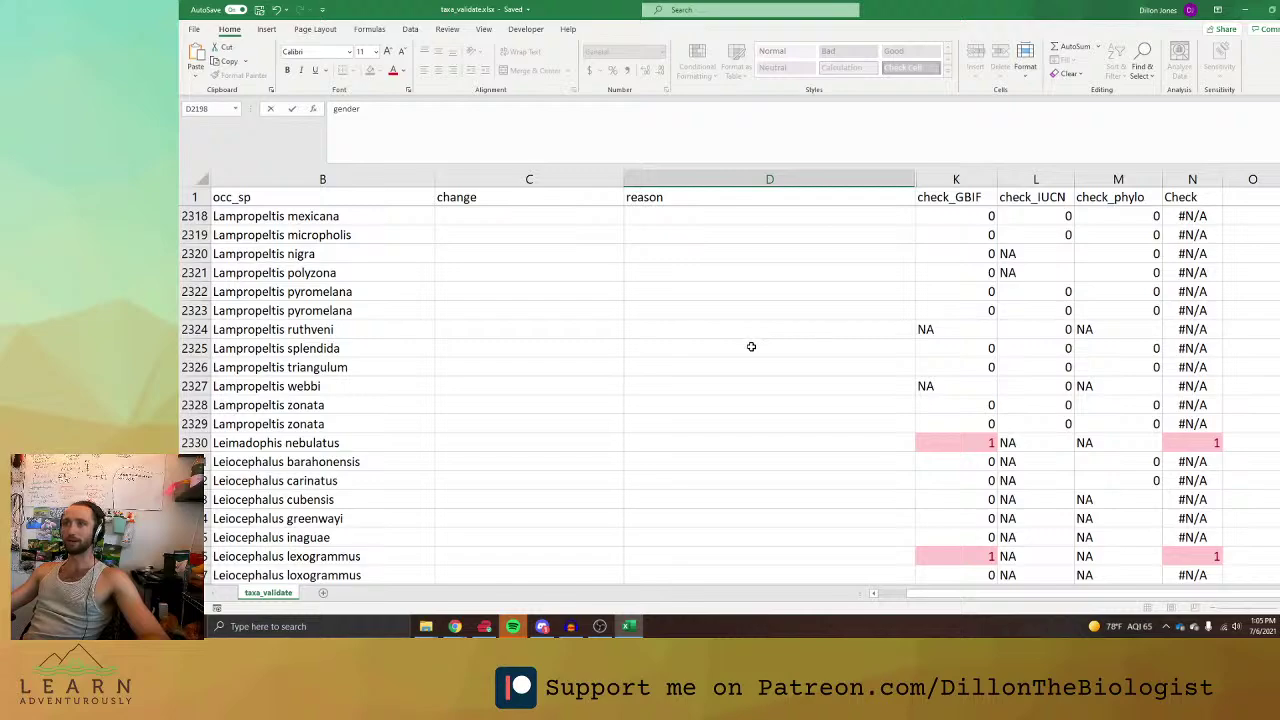
pyautogui.scroll(-8, 751, 346)
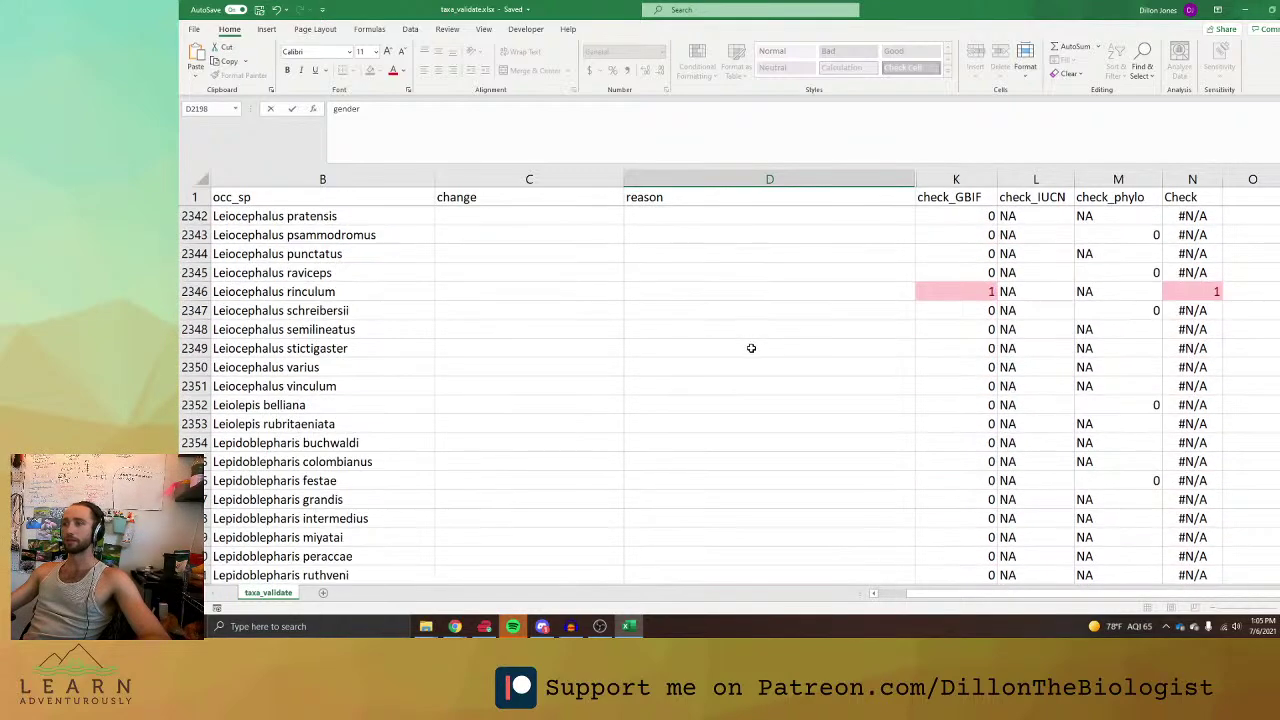
pyautogui.scroll(-20, 751, 348)
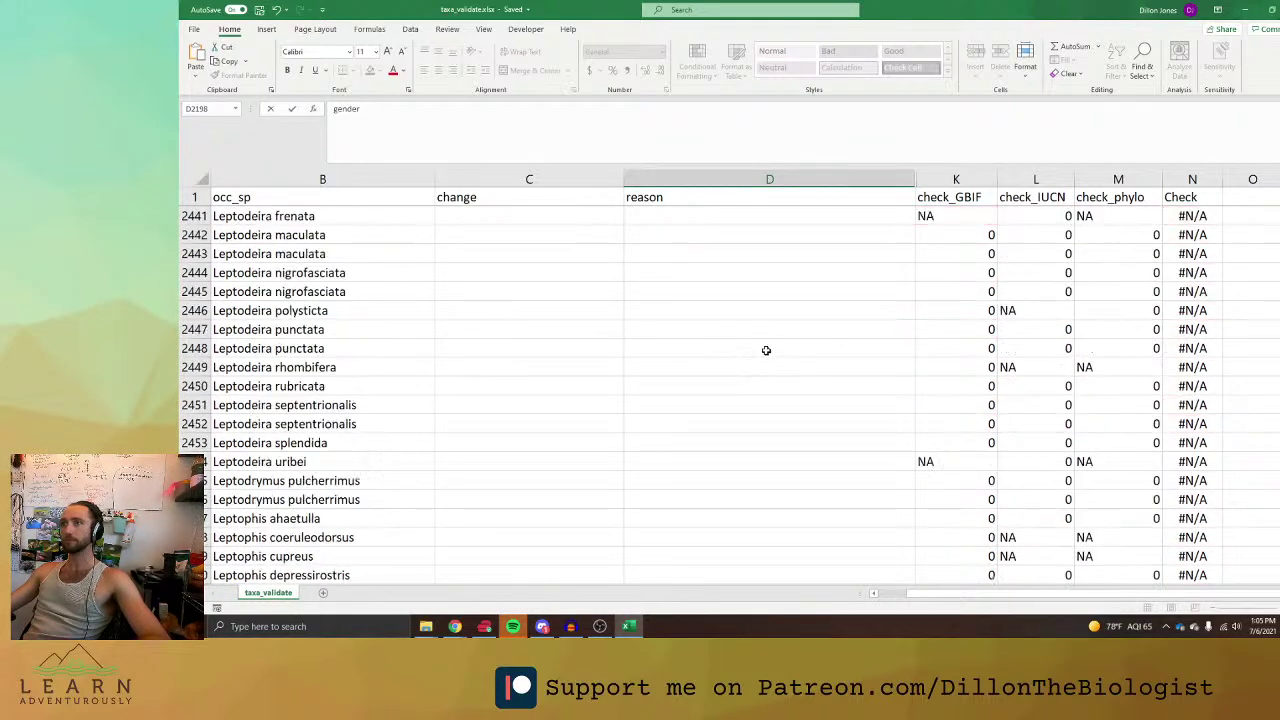
pyautogui.scroll(-10, 766, 350)
pyautogui.scroll(20, 762, 340)
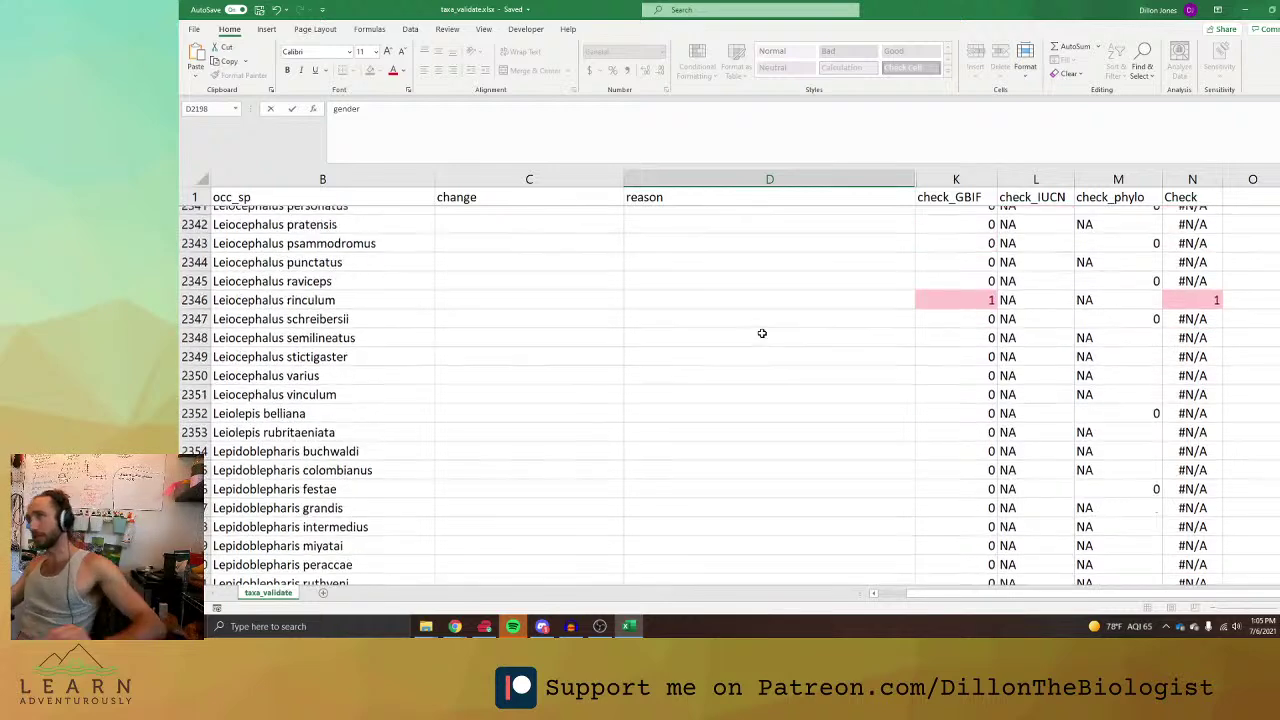
pyautogui.scroll(20, 762, 333)
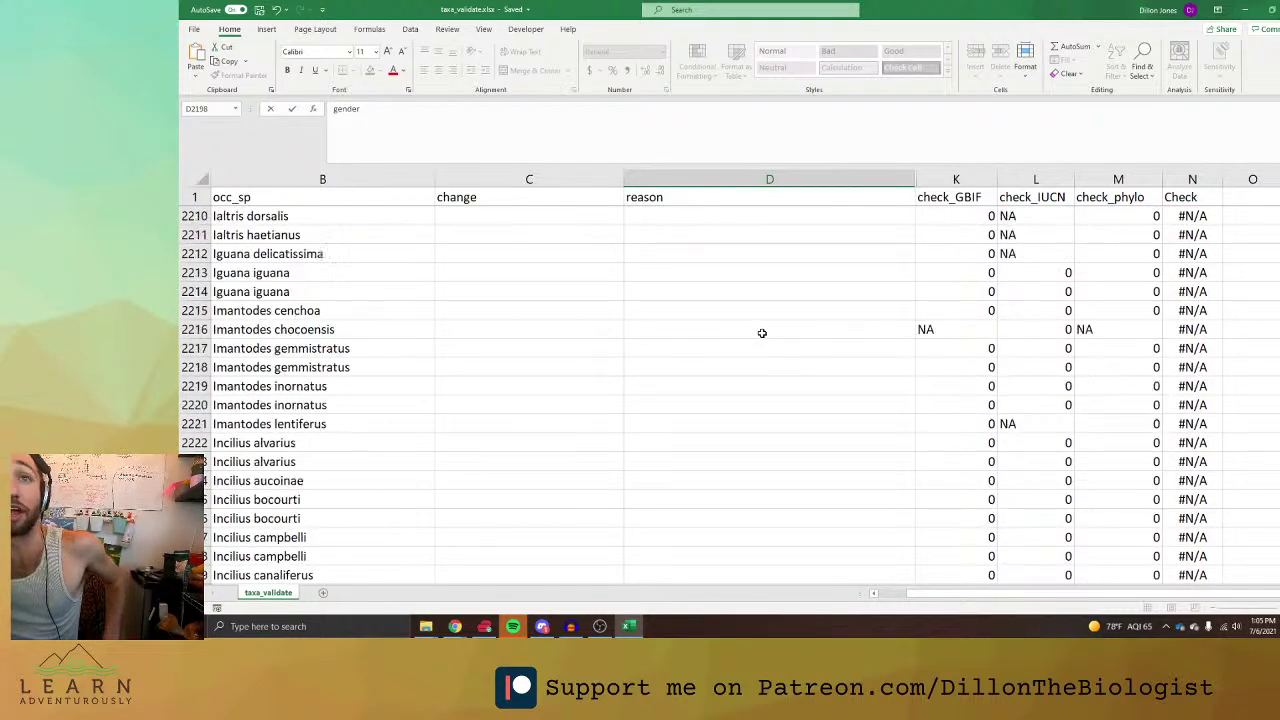
pyautogui.hotkey('ctrl', 'Return')
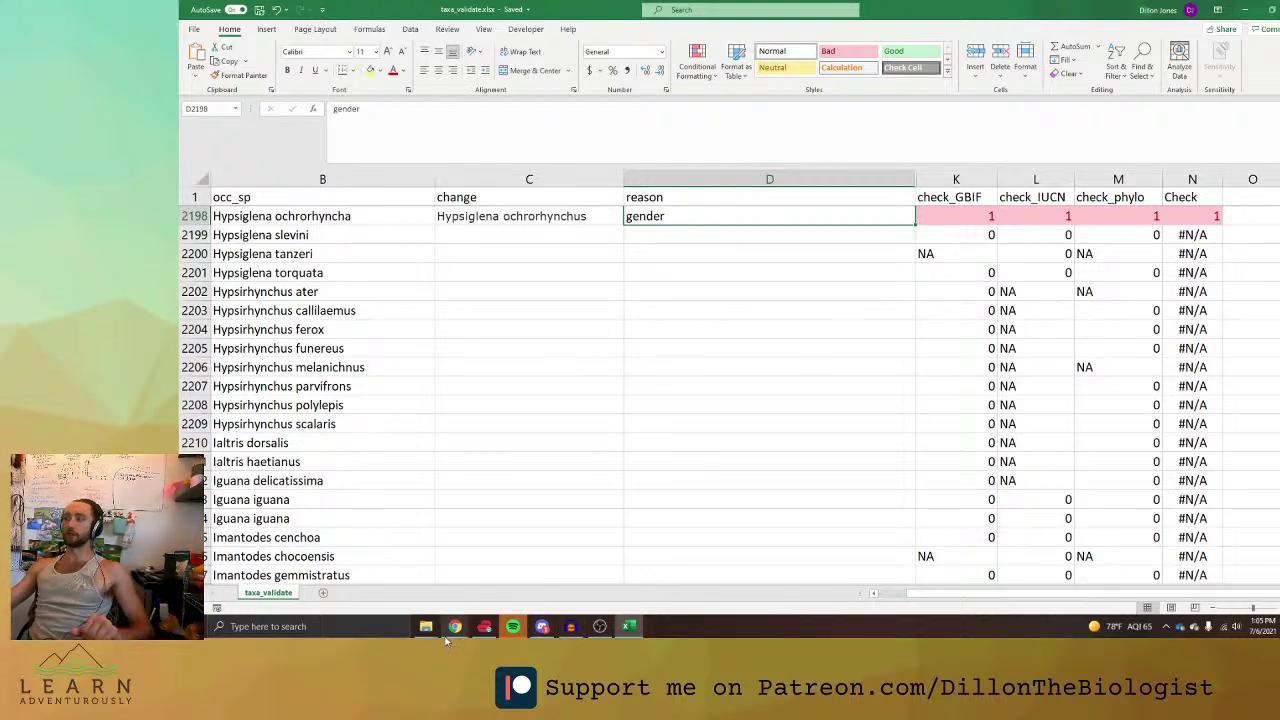
pyautogui.moveTo(543, 626)
pyautogui.scroll(2, 1029, 445)
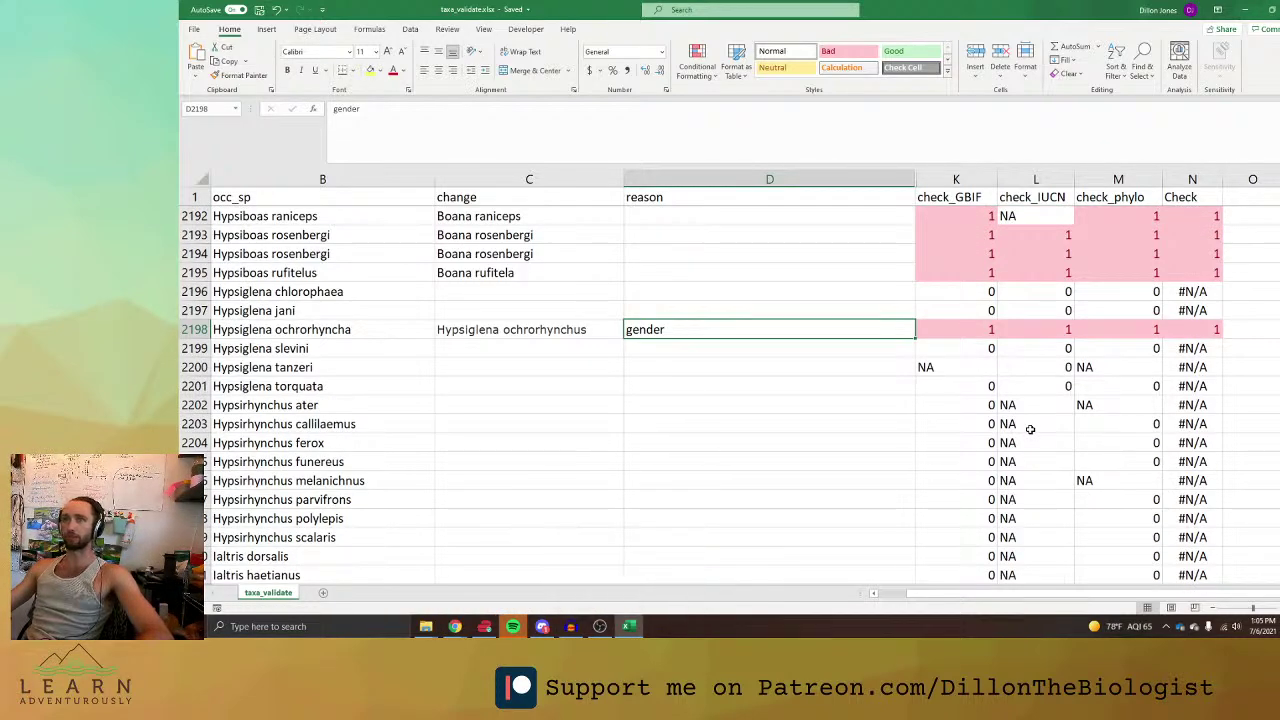
pyautogui.scroll(1, 1029, 434)
pyautogui.click(1029, 430)
# Search the computer for "pytho" and look through the matching documents.
pyautogui.press('super')
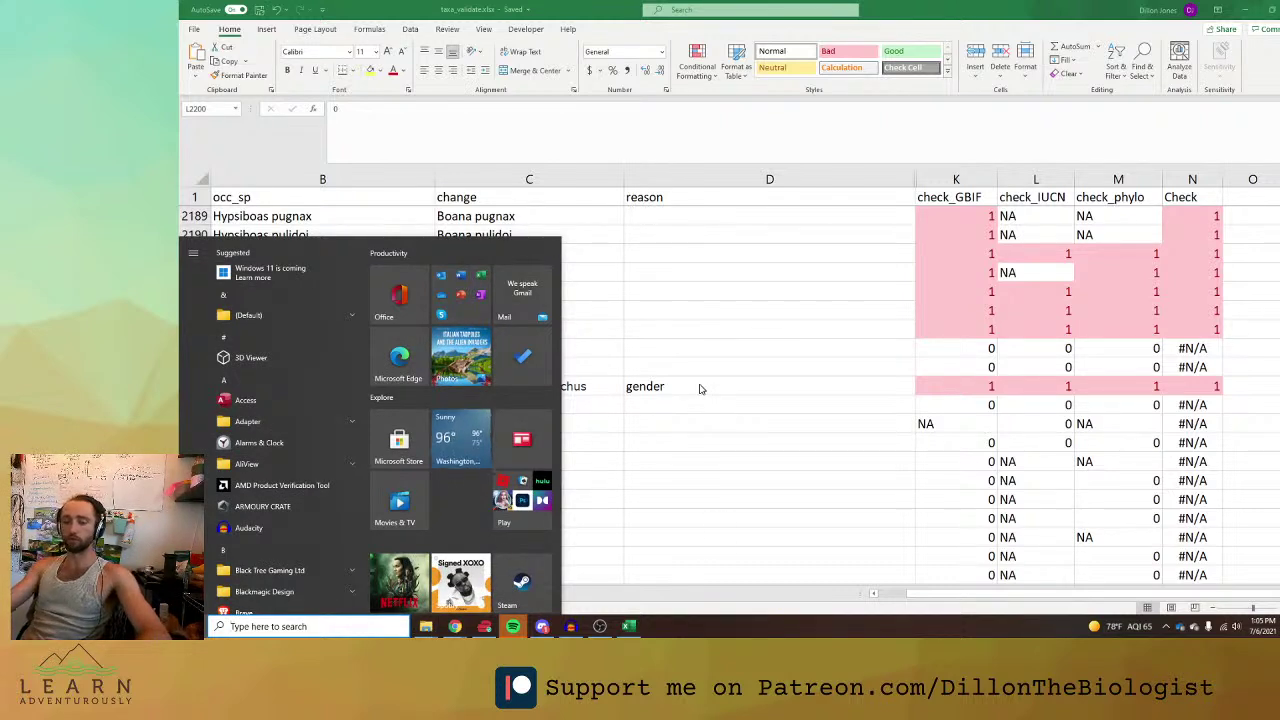
pyautogui.write('pytho')
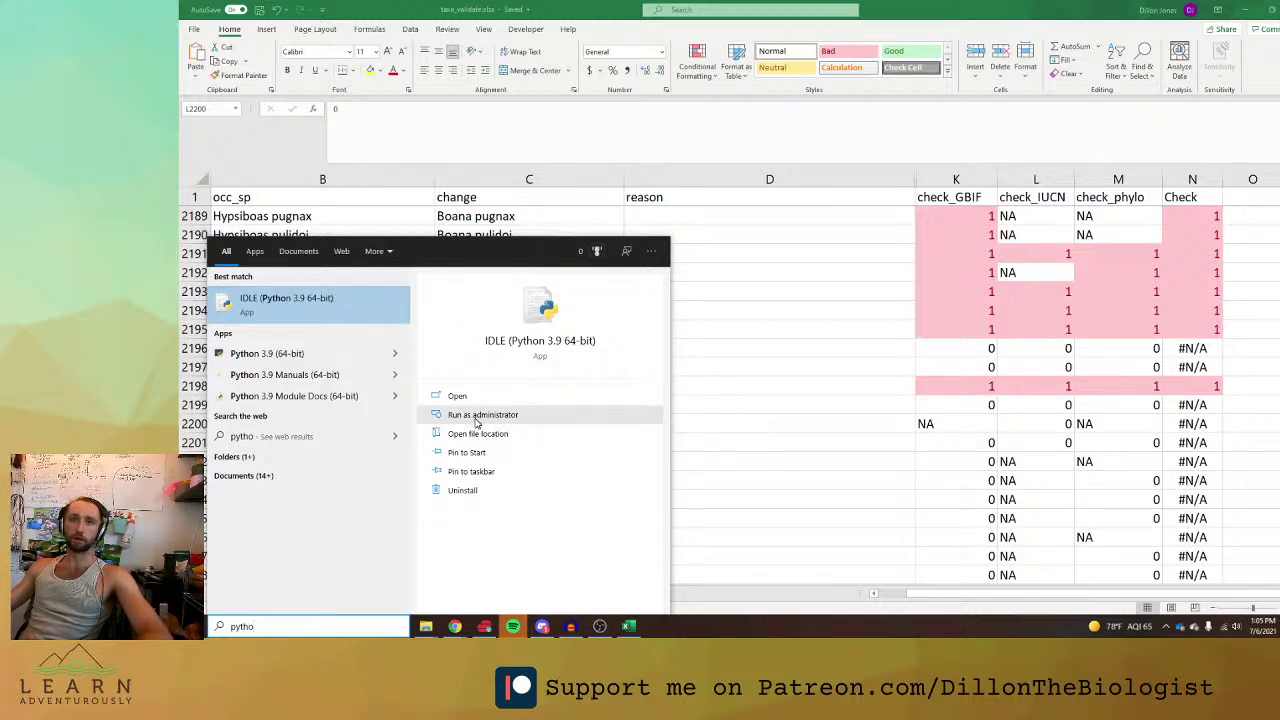
pyautogui.click(265, 474)
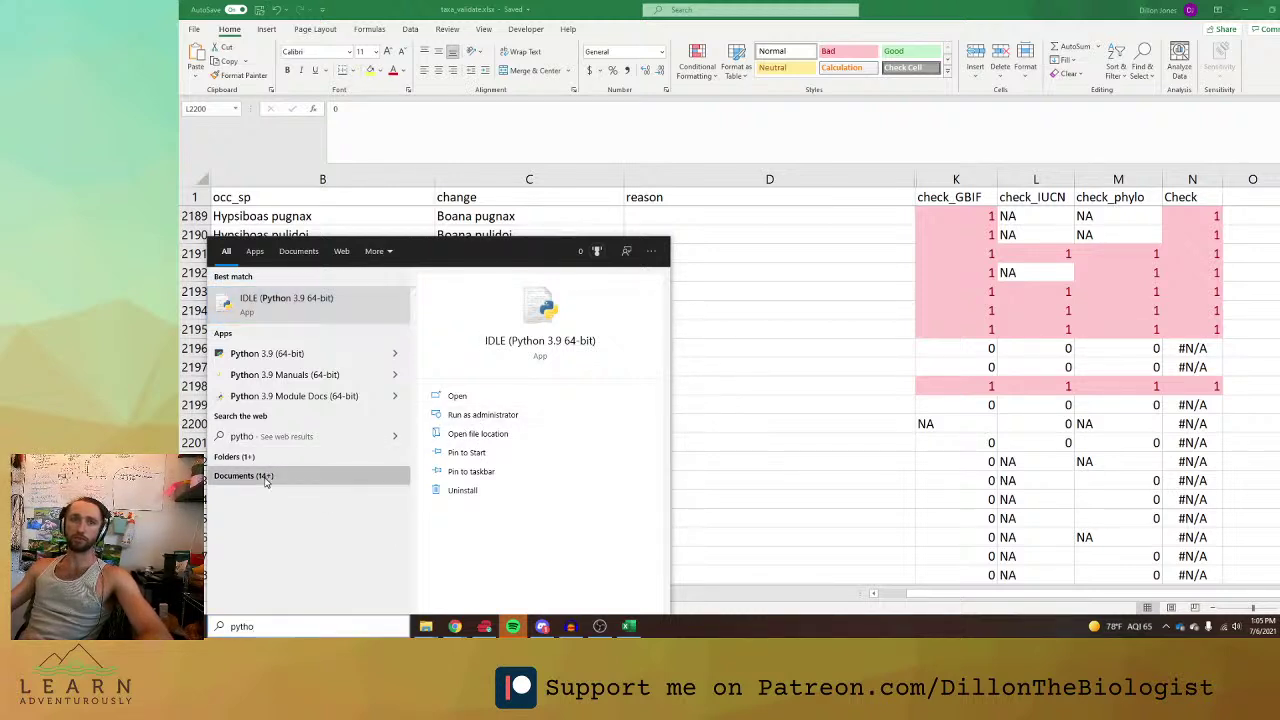
pyautogui.scroll(-8, 270, 483)
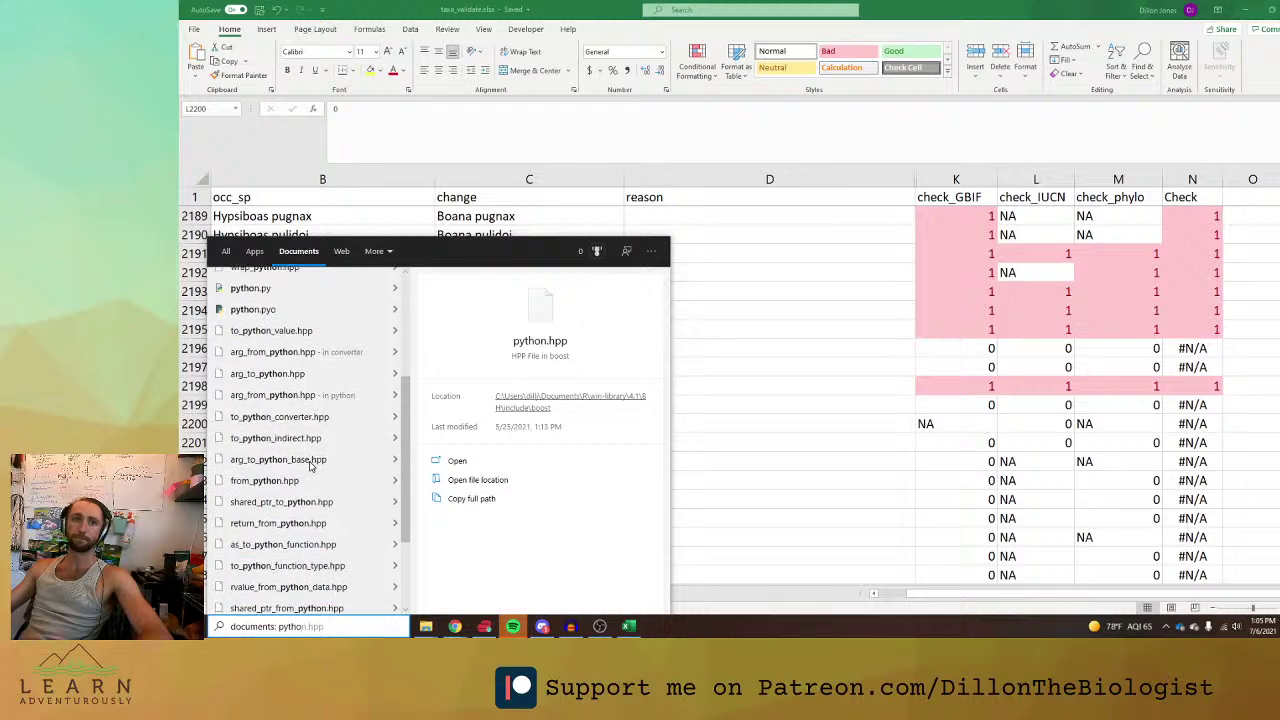
pyautogui.scroll(8, 313, 487)
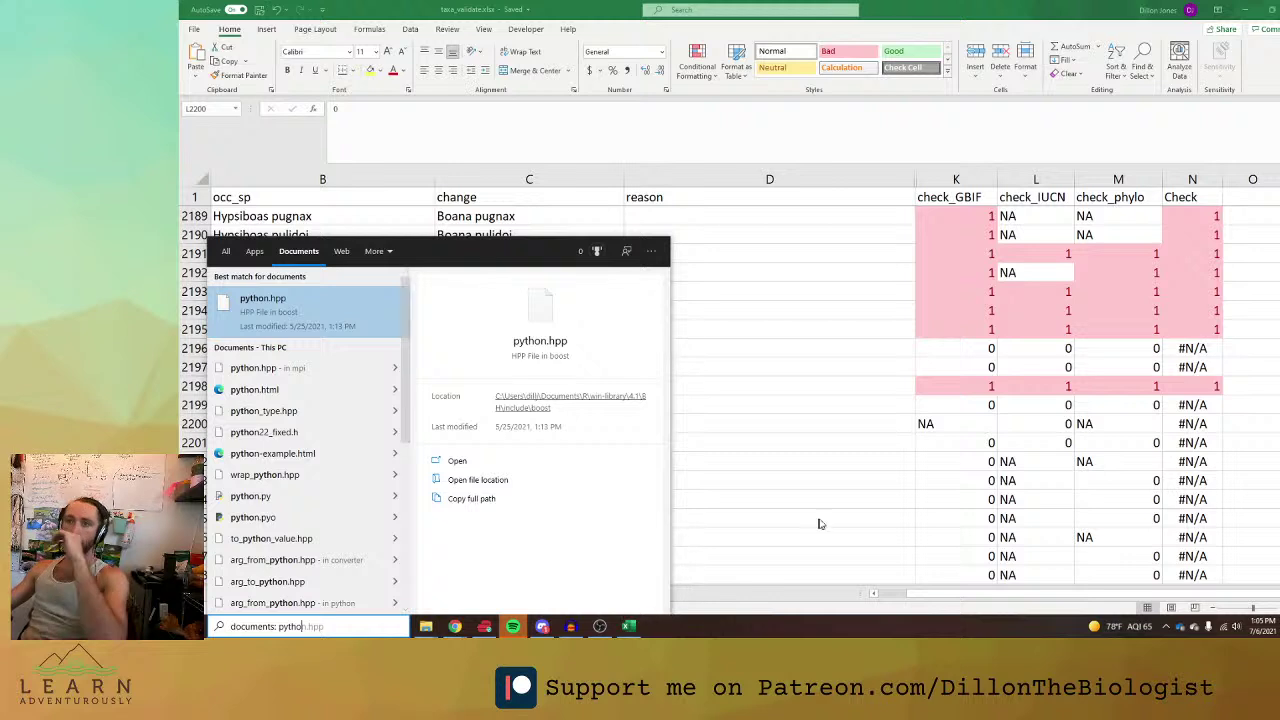
pyautogui.click(751, 507)
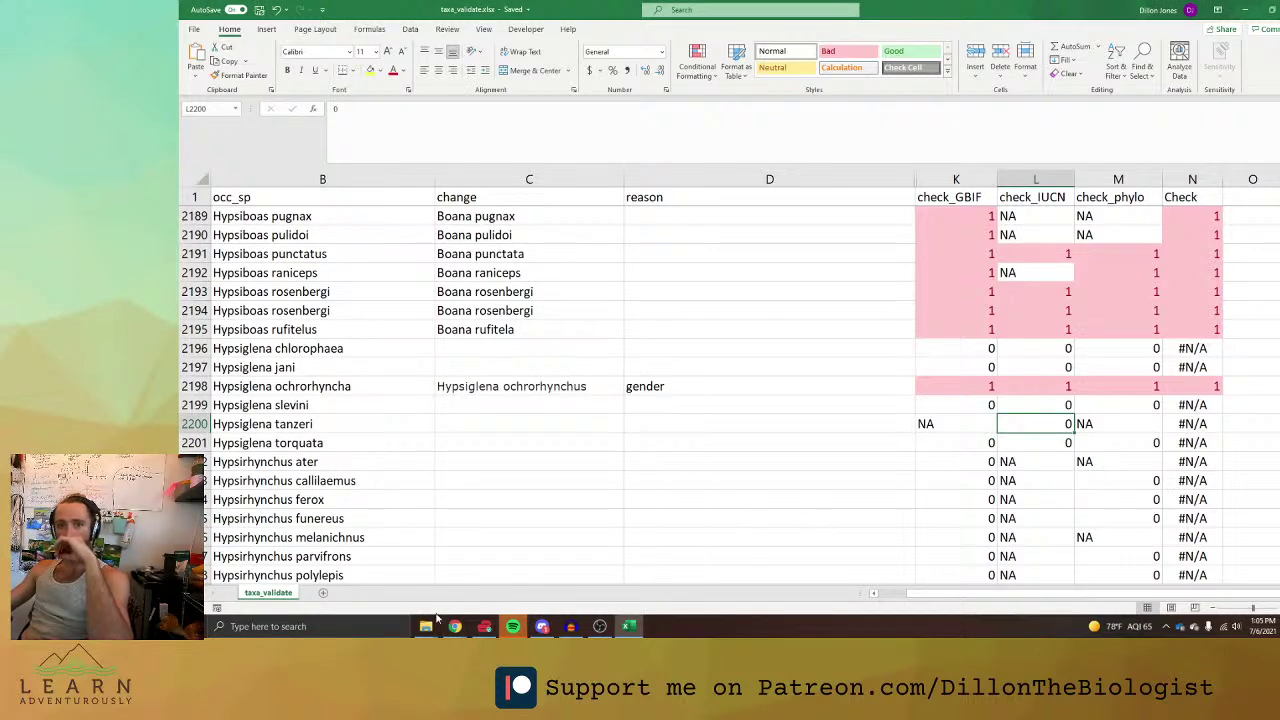
# Open Sublime Text with the species lookup script, narrow its window and move it clear of the occ_sp and change columns.
pyautogui.moveTo(436, 622)
pyautogui.press('super')
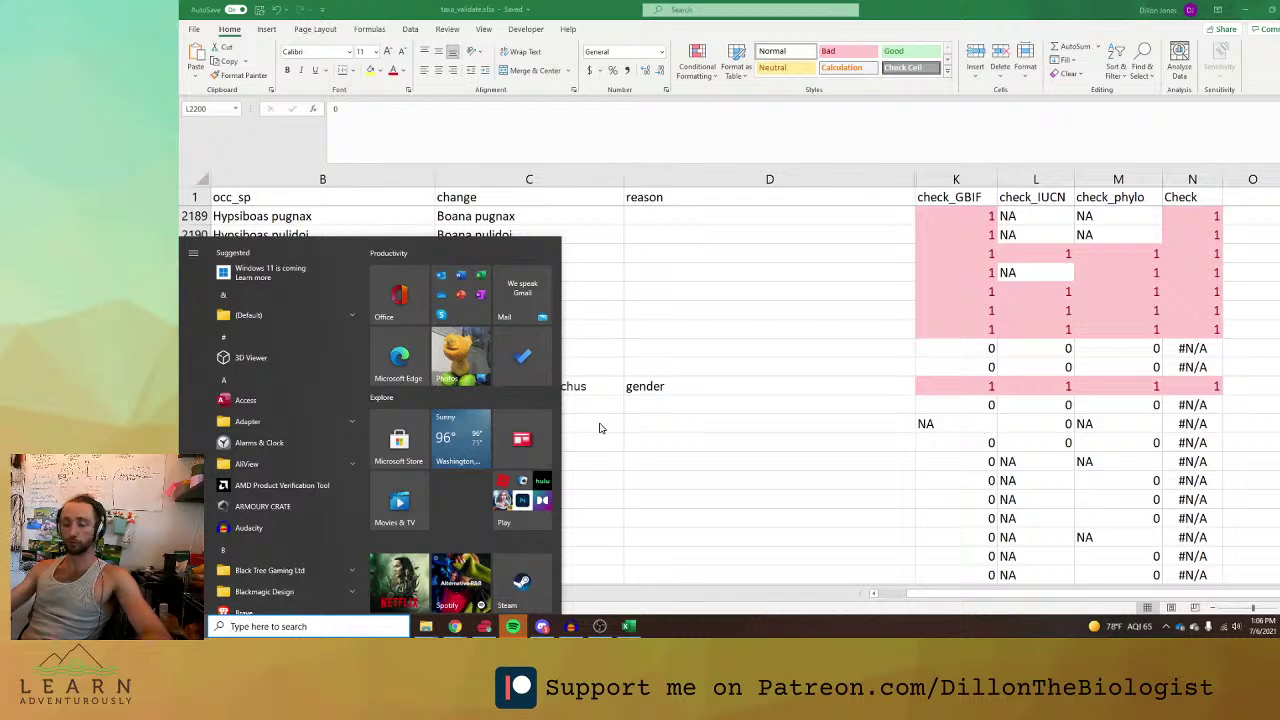
pyautogui.write('subl')
pyautogui.press('Return')
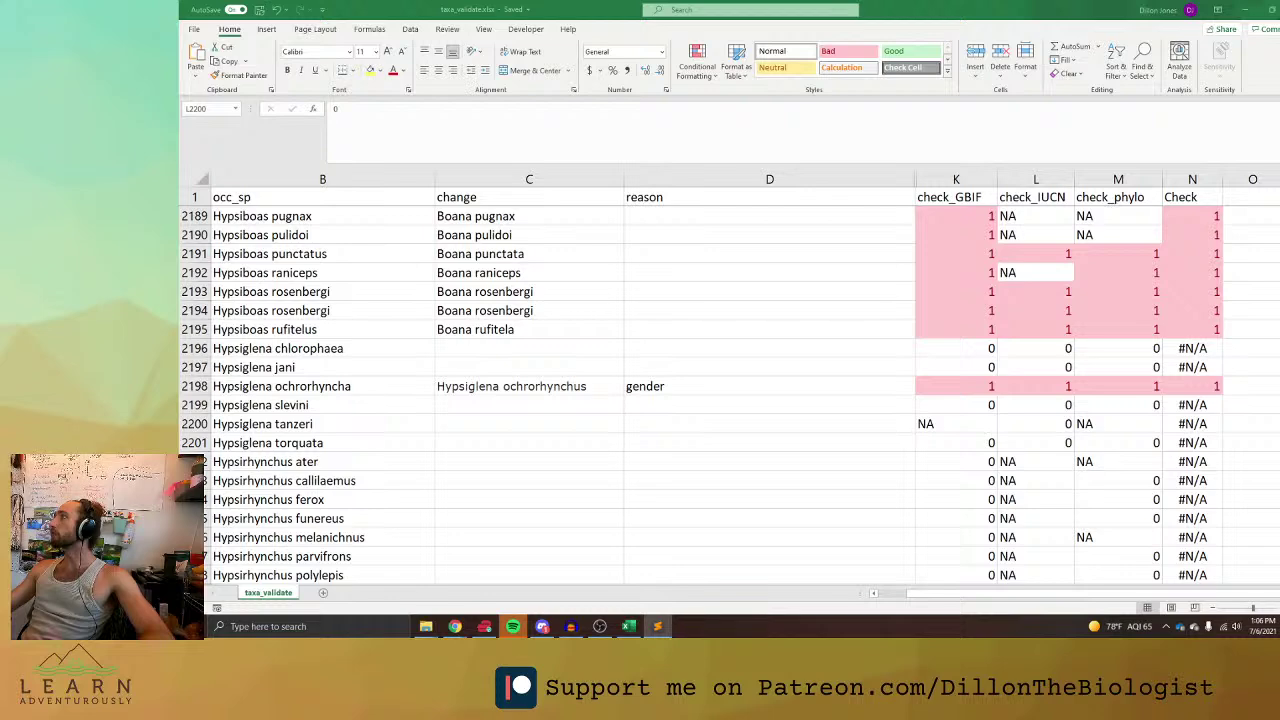
pyautogui.moveTo(1150, 282); pyautogui.dragTo(935, 136)
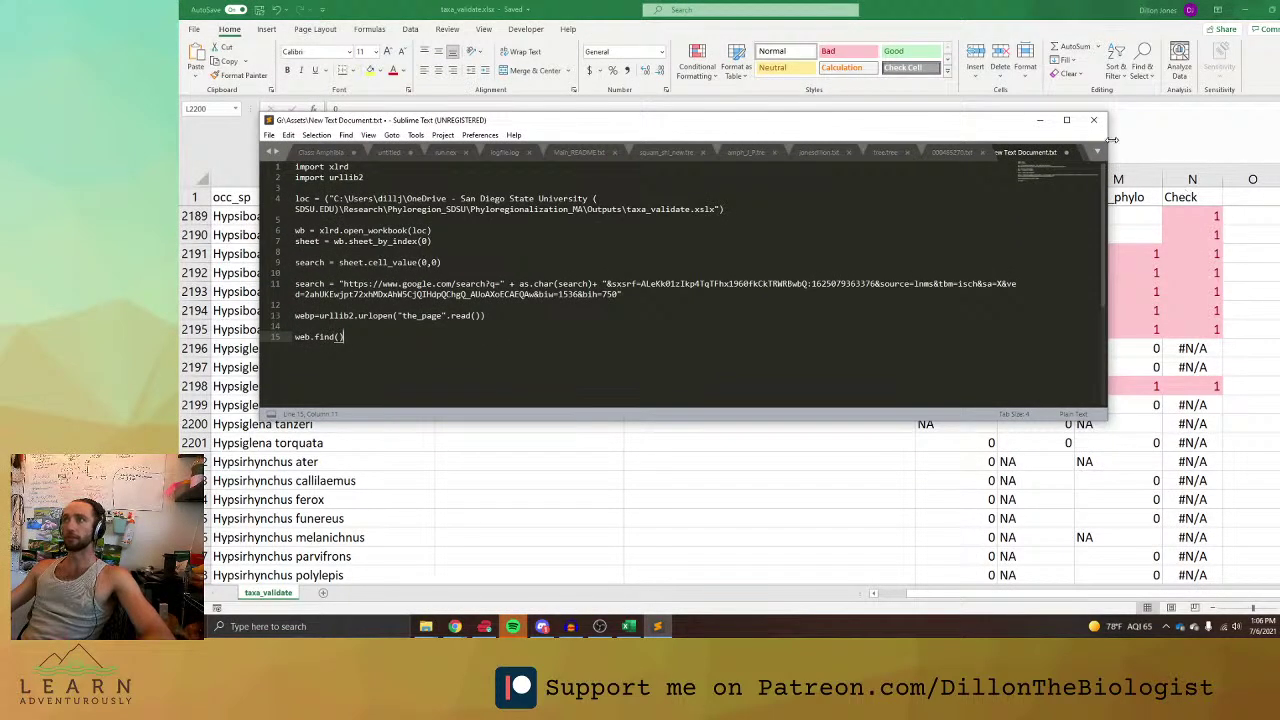
pyautogui.moveTo(1111, 140); pyautogui.dragTo(703, 142)
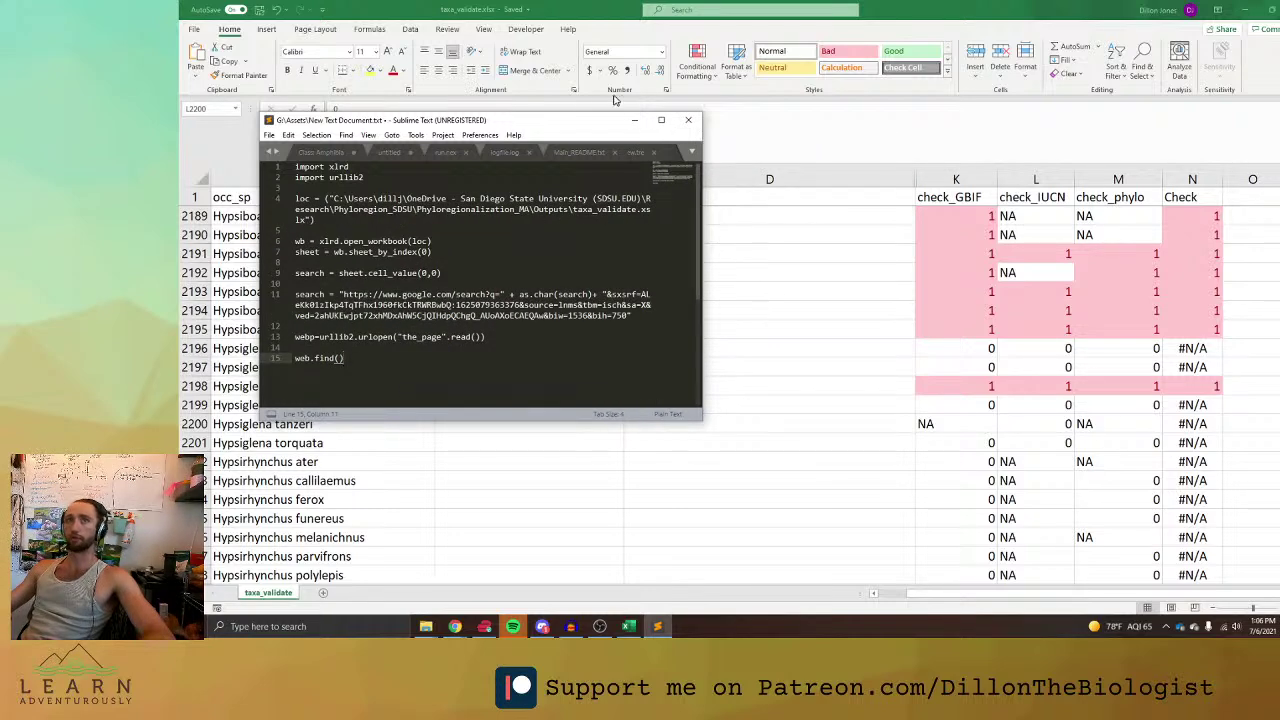
pyautogui.moveTo(543, 126); pyautogui.dragTo(998, 106)
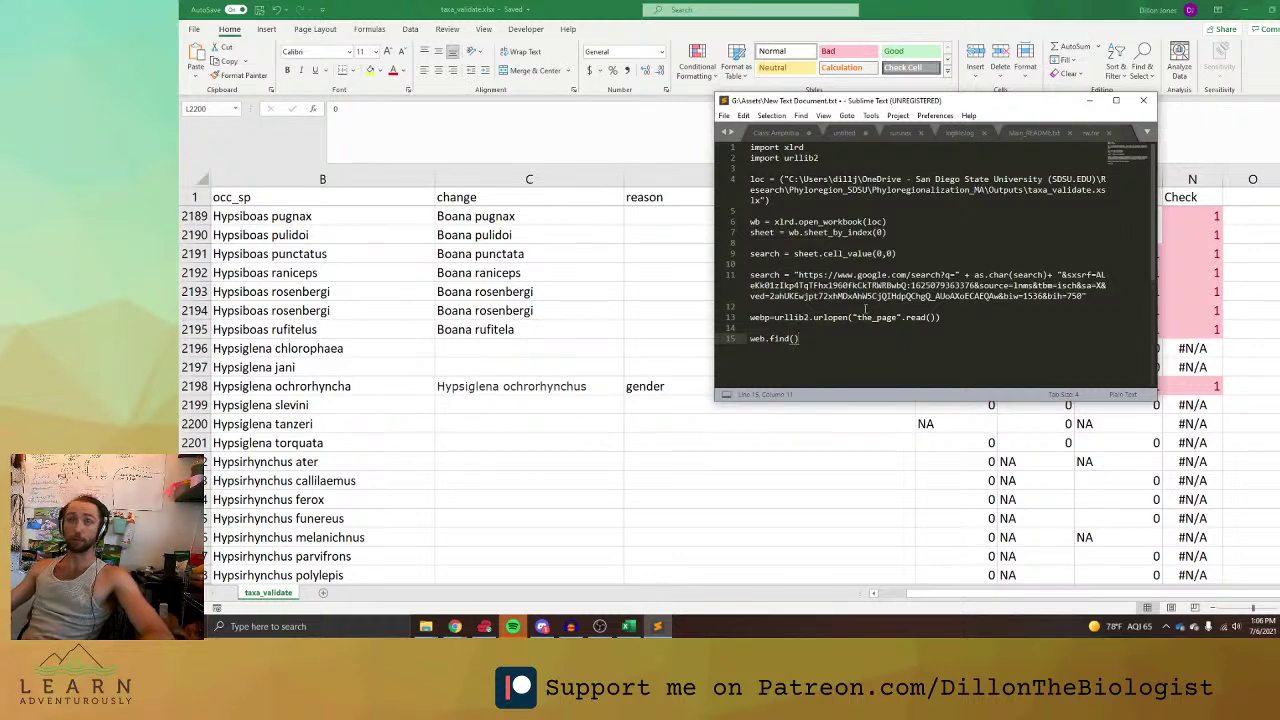
# Return to the taxa_validate workbook in Excel, add a new worksheet and place it before the taxa_validate sheet.
pyautogui.click(358, 367)
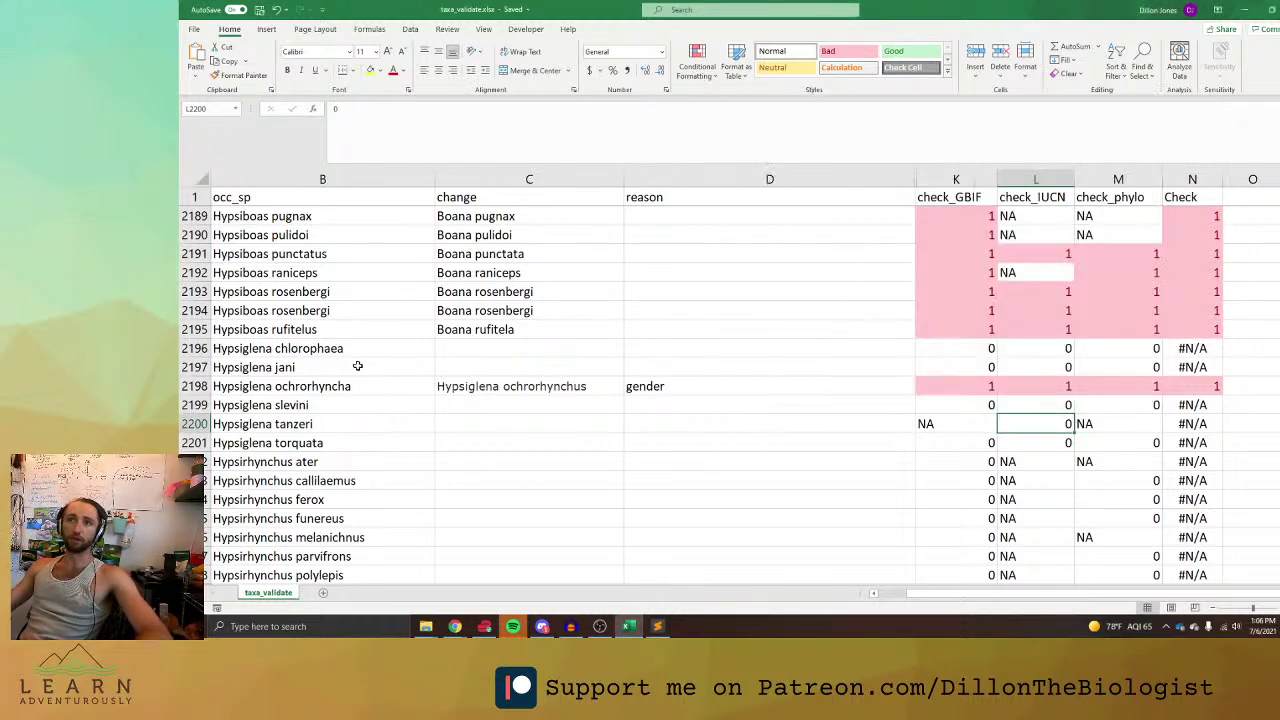
pyautogui.click(342, 405)
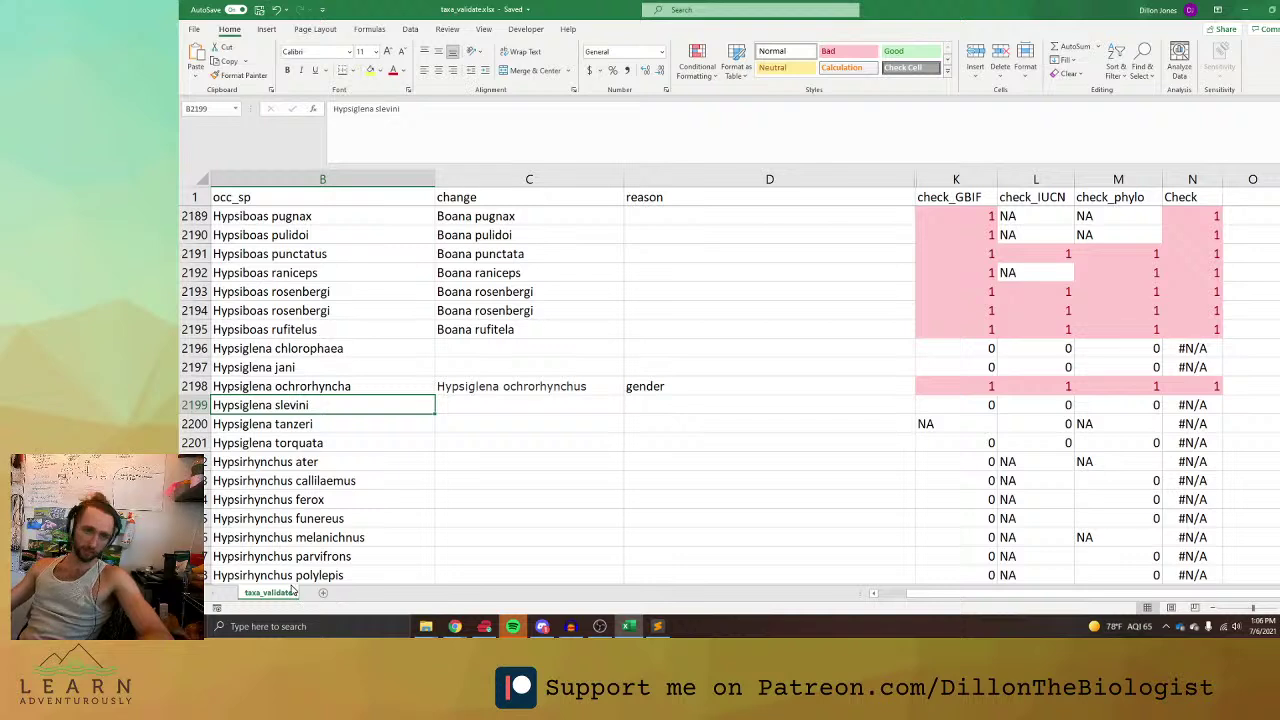
pyautogui.hotkey('alt', 'Tab')
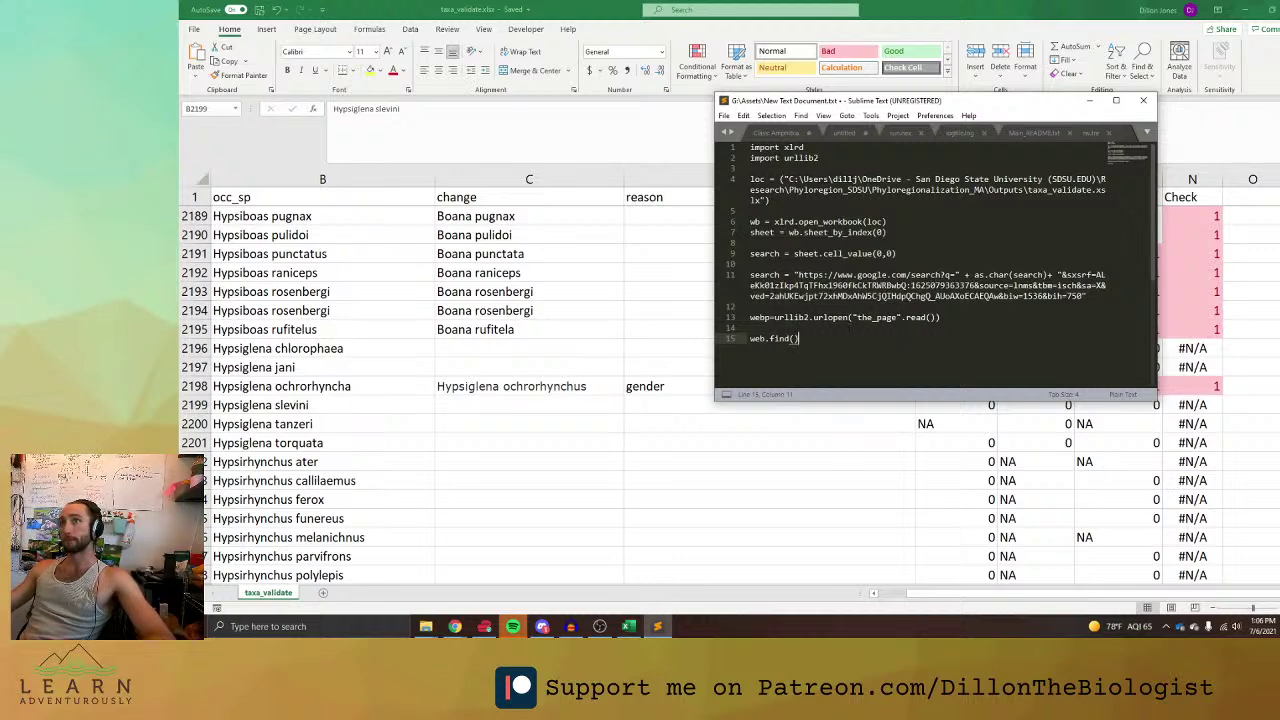
pyautogui.click(321, 598)
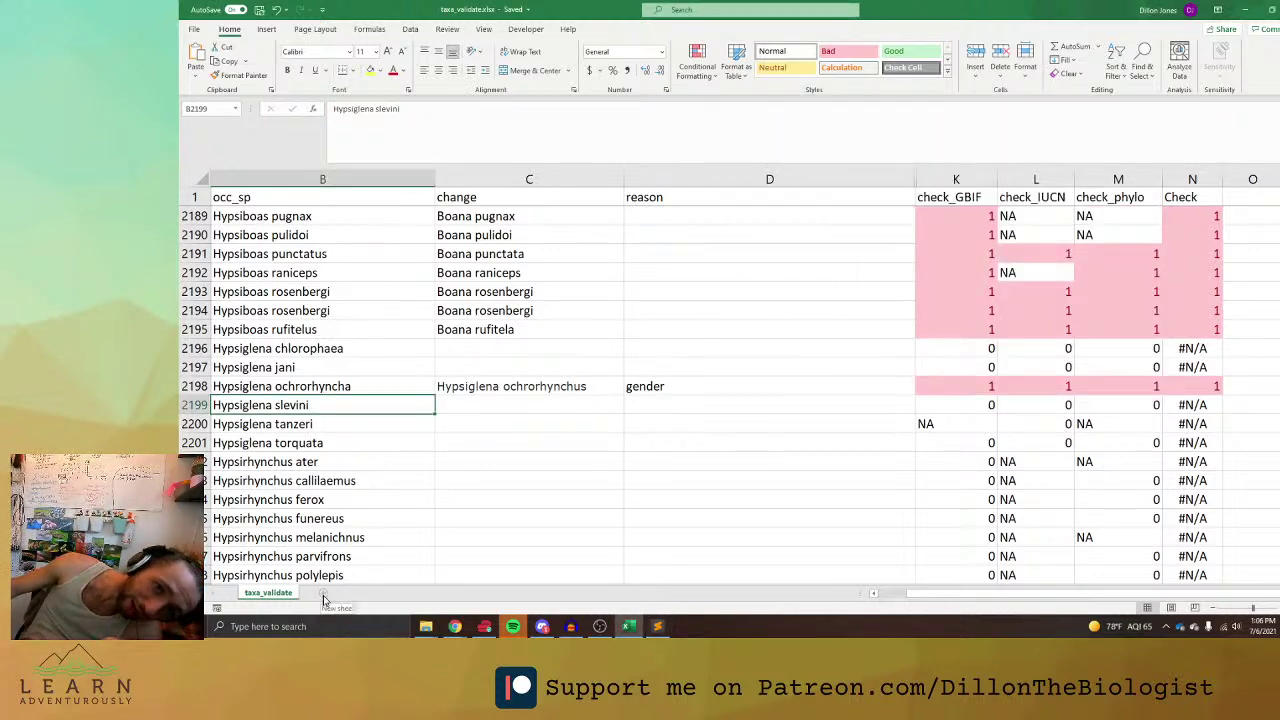
pyautogui.click(322, 594)
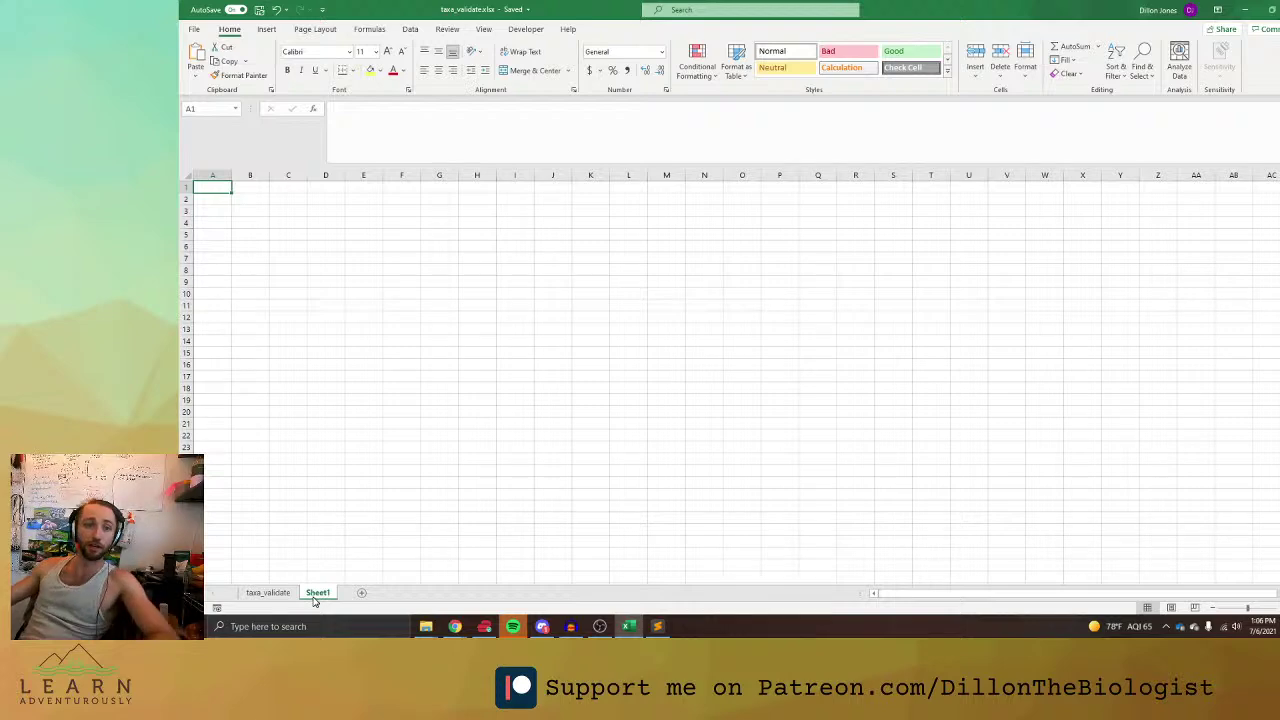
pyautogui.moveTo(313, 597); pyautogui.dragTo(245, 596)
pyautogui.write('=')
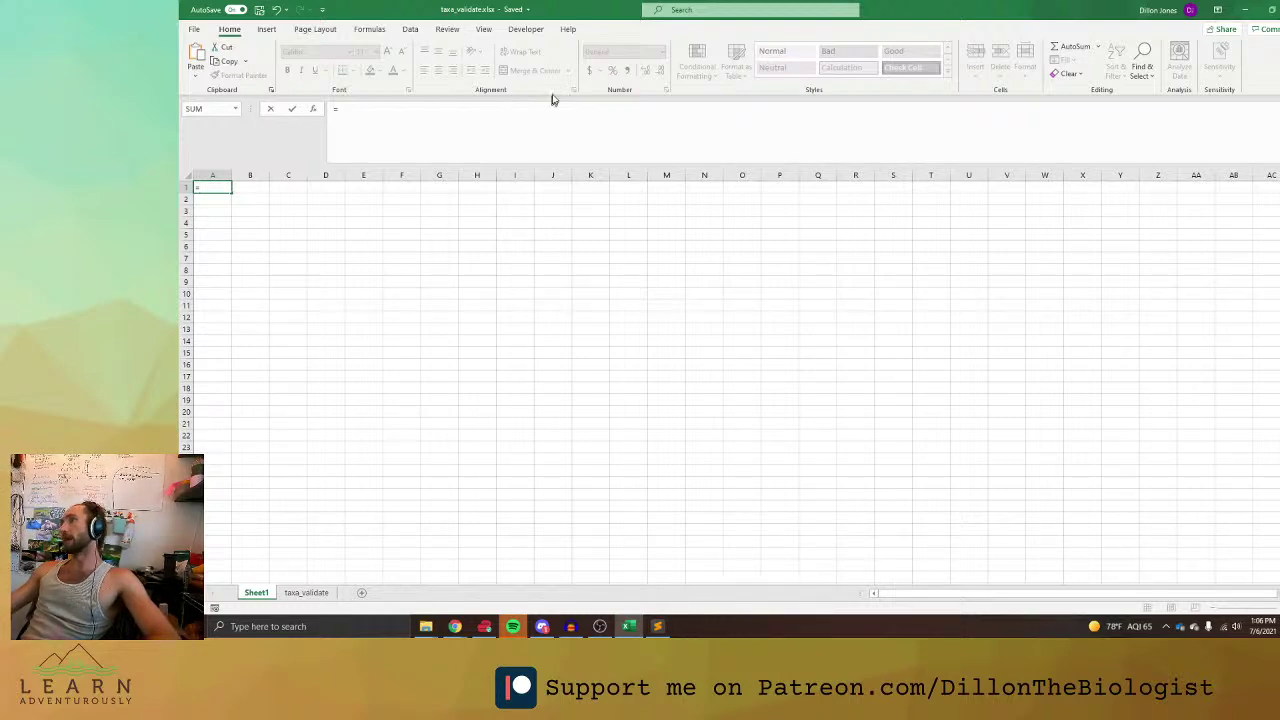
pyautogui.click(485, 32)
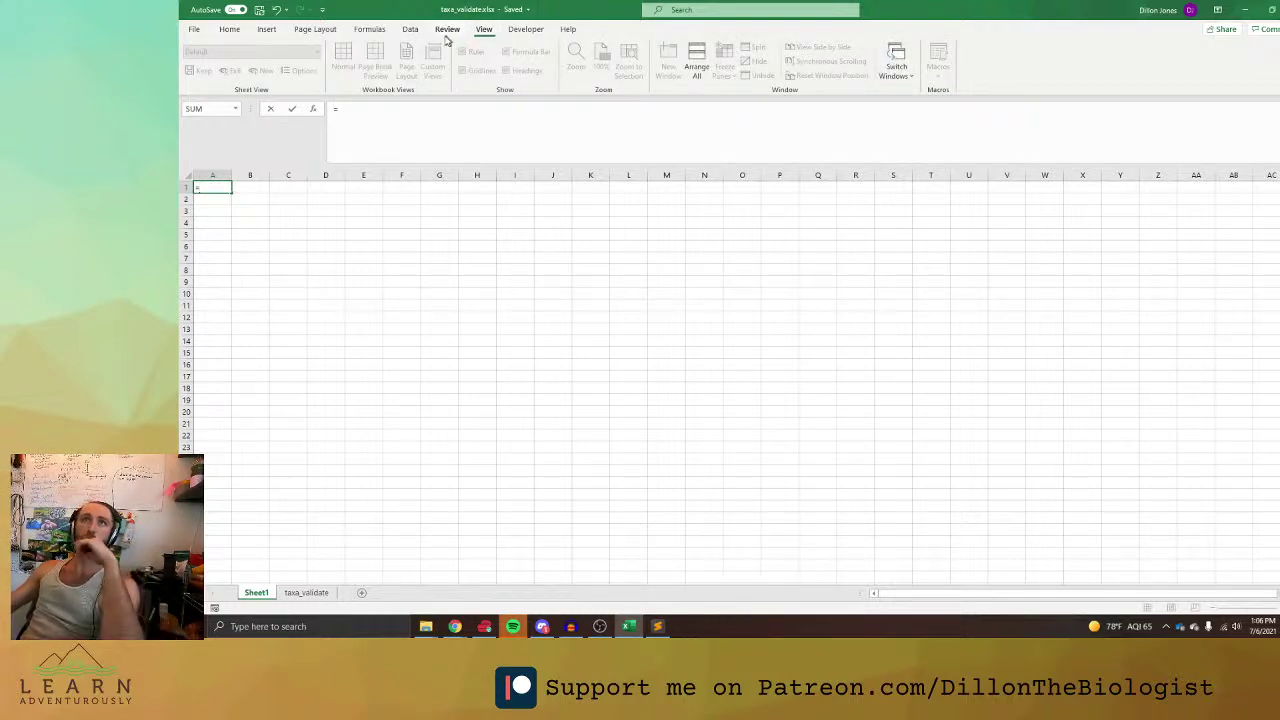
pyautogui.click(447, 31)
pyautogui.click(410, 31)
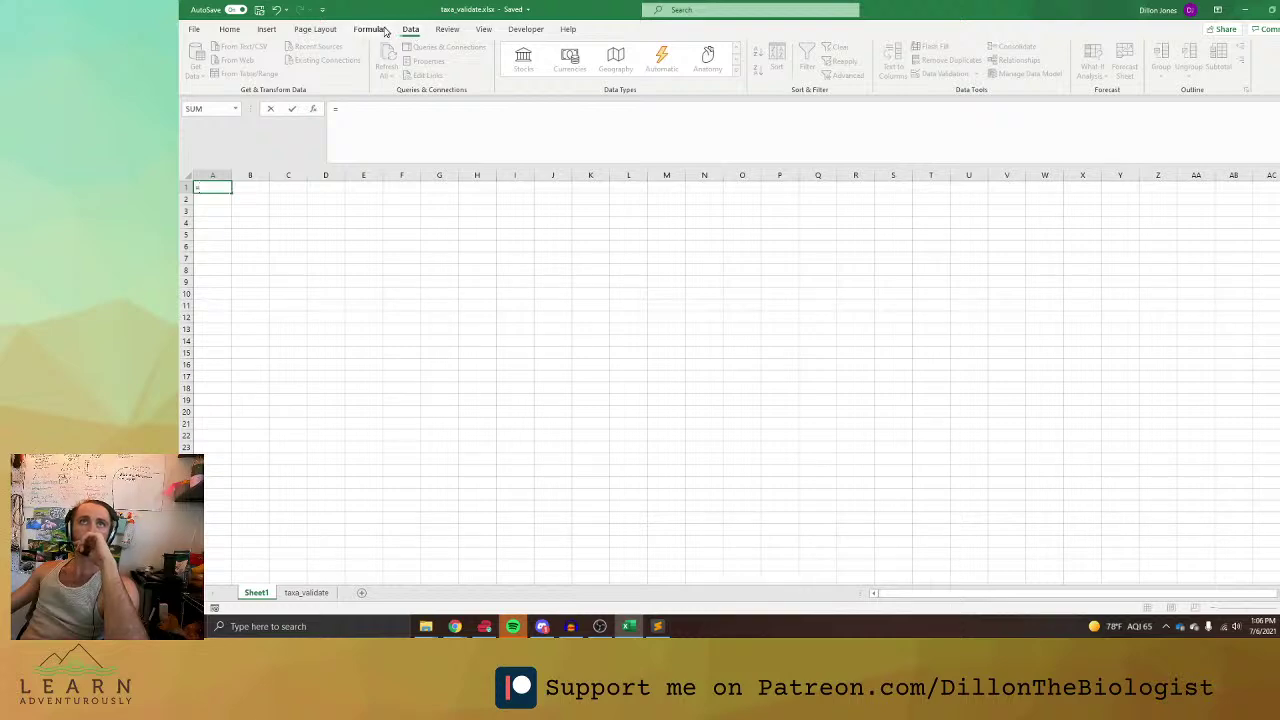
pyautogui.click(524, 30)
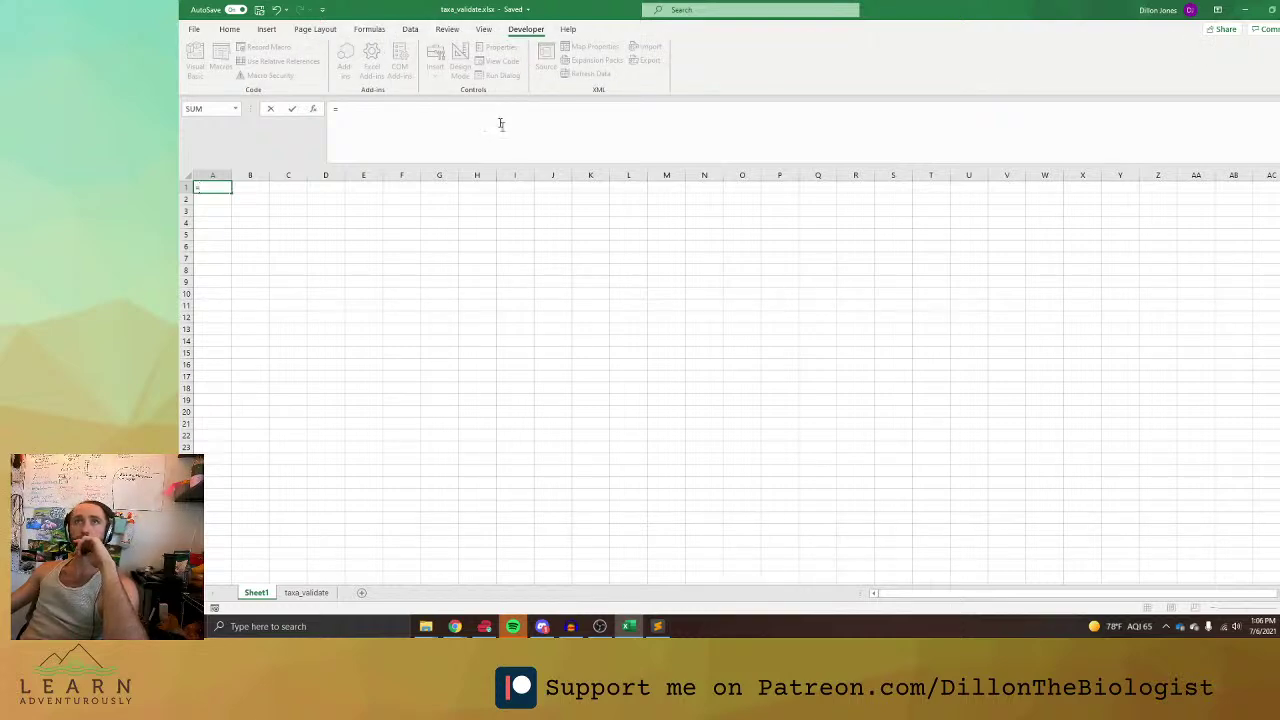
pyautogui.moveTo(496, 193); pyautogui.dragTo(572, 216)
pyautogui.click(270, 108)
pyautogui.click(268, 207)
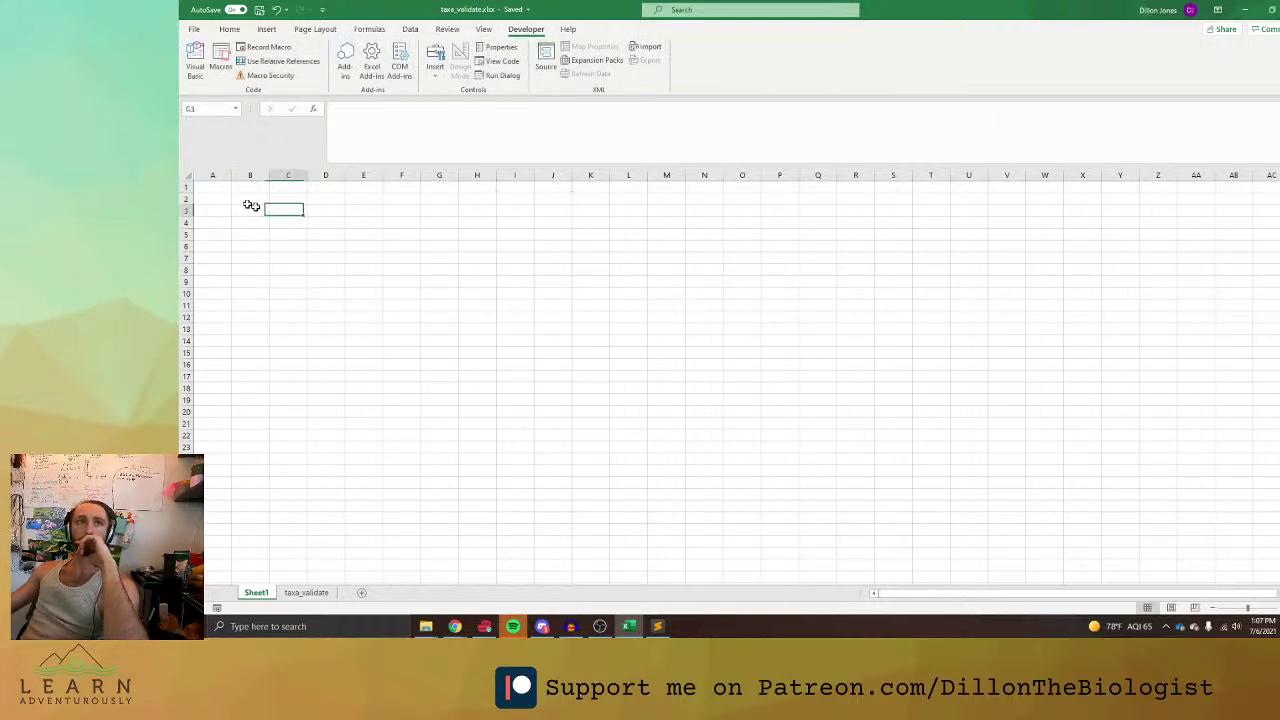
# Examine the worksheet properties of the new blank sheet, close them, and view the sheet's code.
pyautogui.click(210, 186)
pyautogui.click(503, 49)
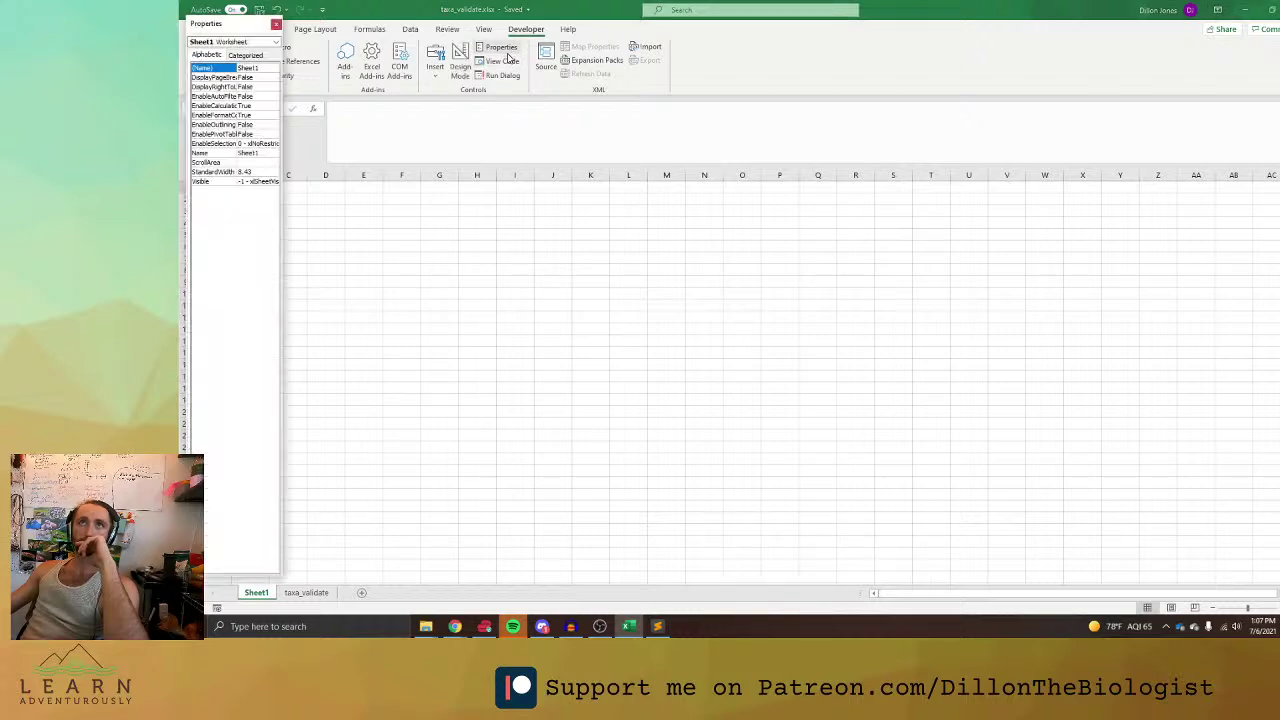
pyautogui.click(276, 23)
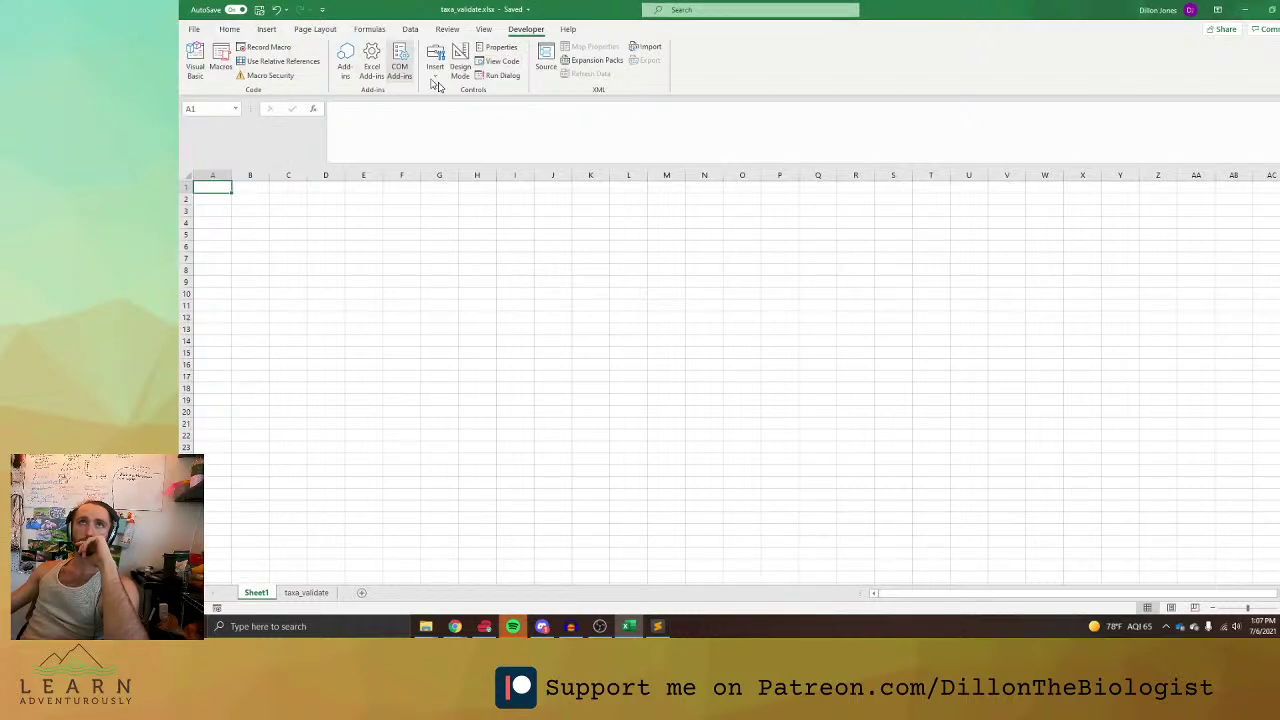
pyautogui.click(503, 63)
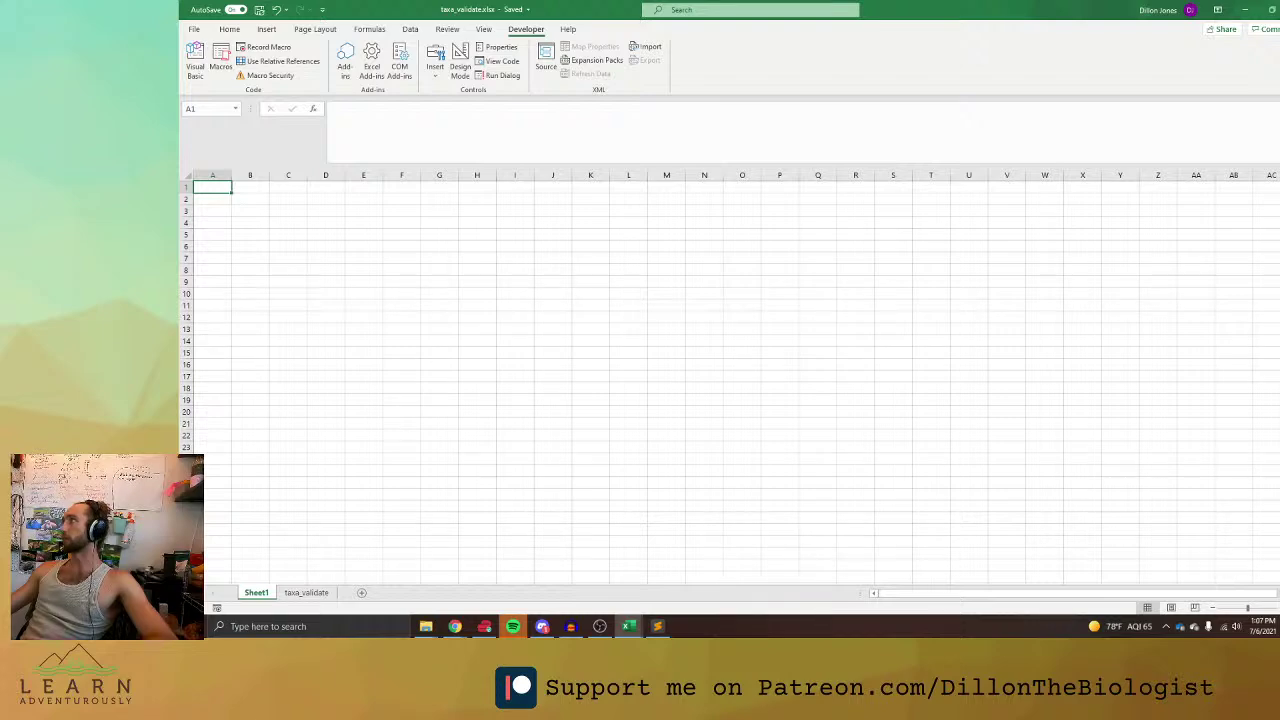
pyautogui.hotkey('alt', 'Tab')
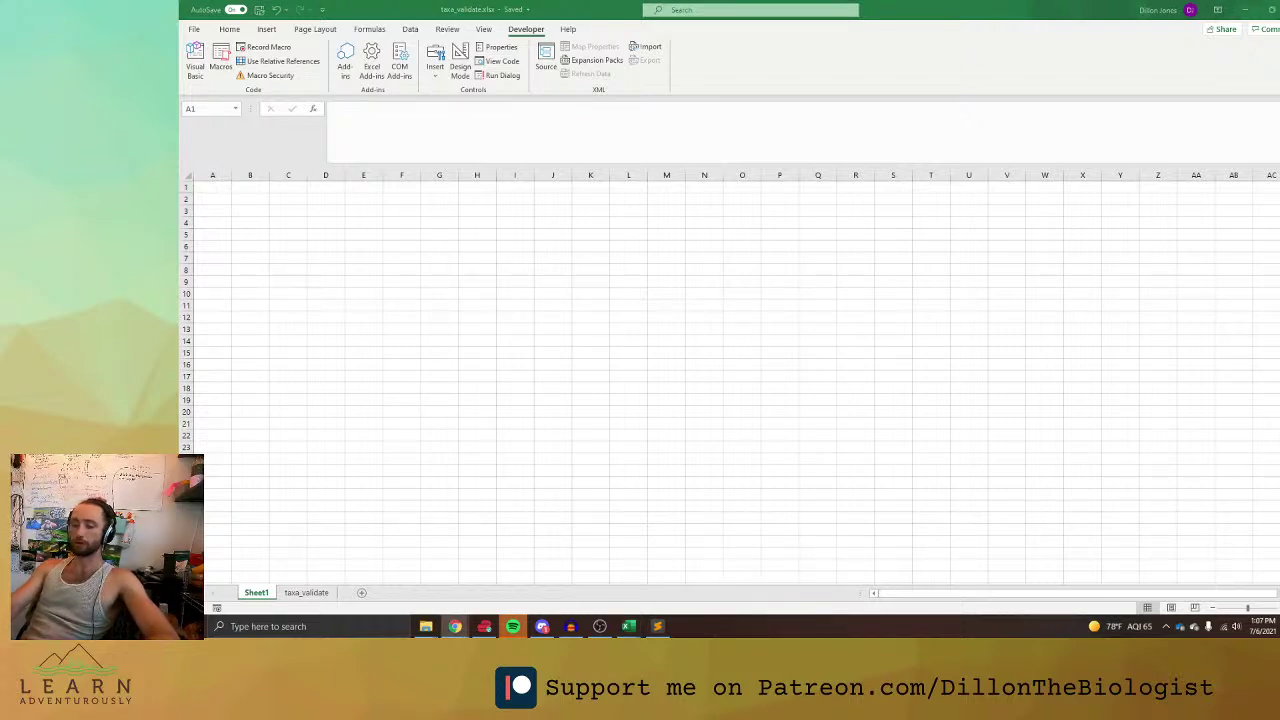